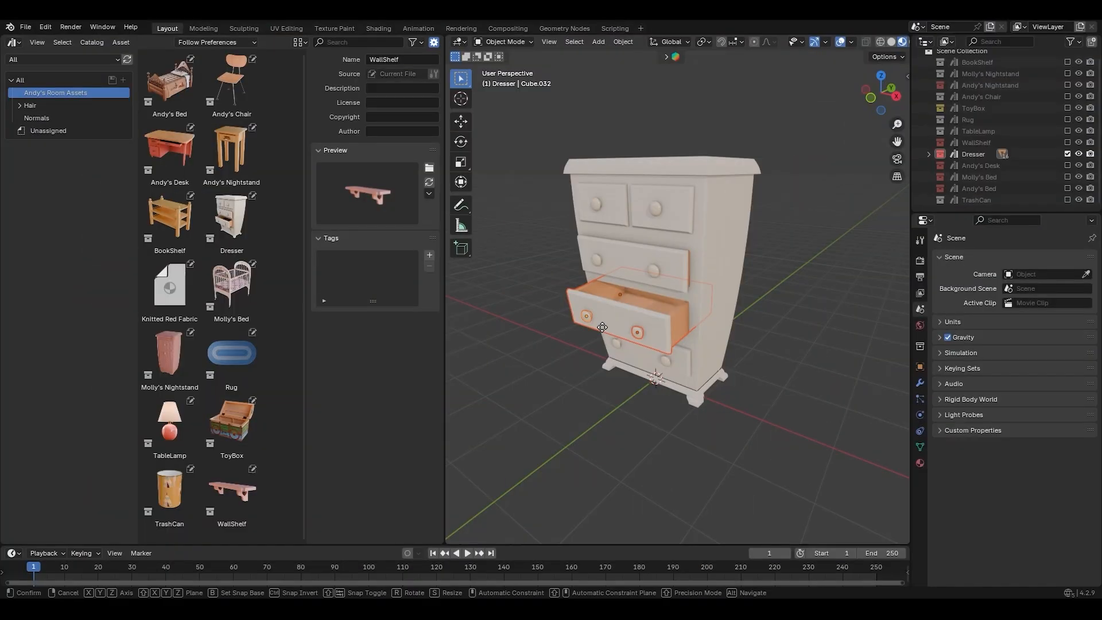
# Slide the dresser's open drawer along its local Y axis
pyautogui.press('y')
pyautogui.press('y')
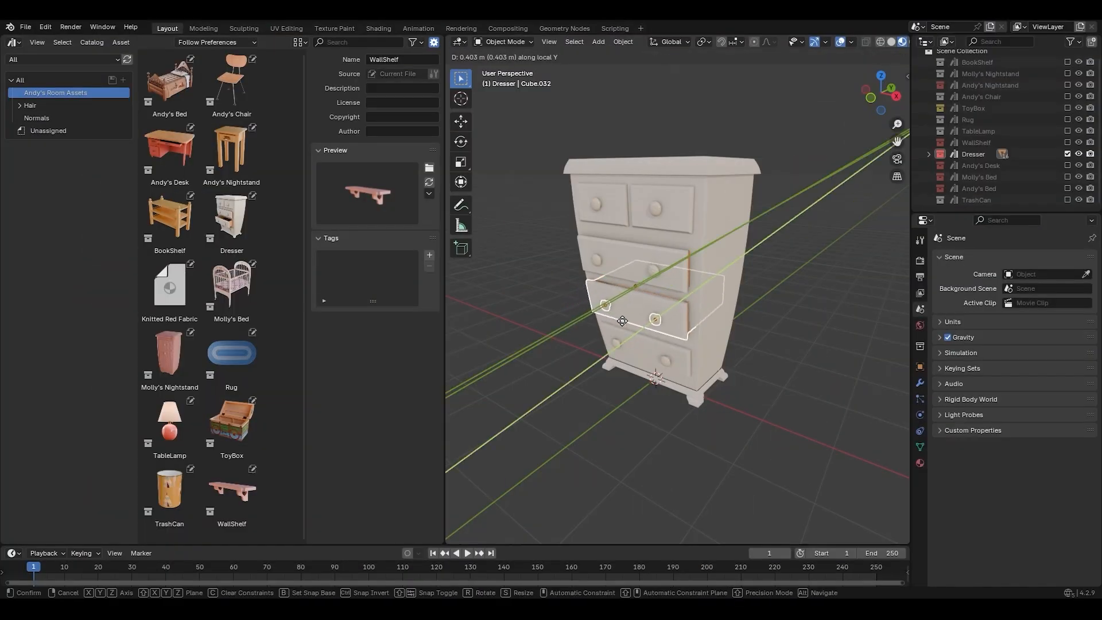
pyautogui.click(621, 336)
pyautogui.click(636, 316)
pyautogui.press('Tab')
pyautogui.click(631, 293)
pyautogui.press('KP_Decimal')
pyautogui.press('g')
pyautogui.press('g')
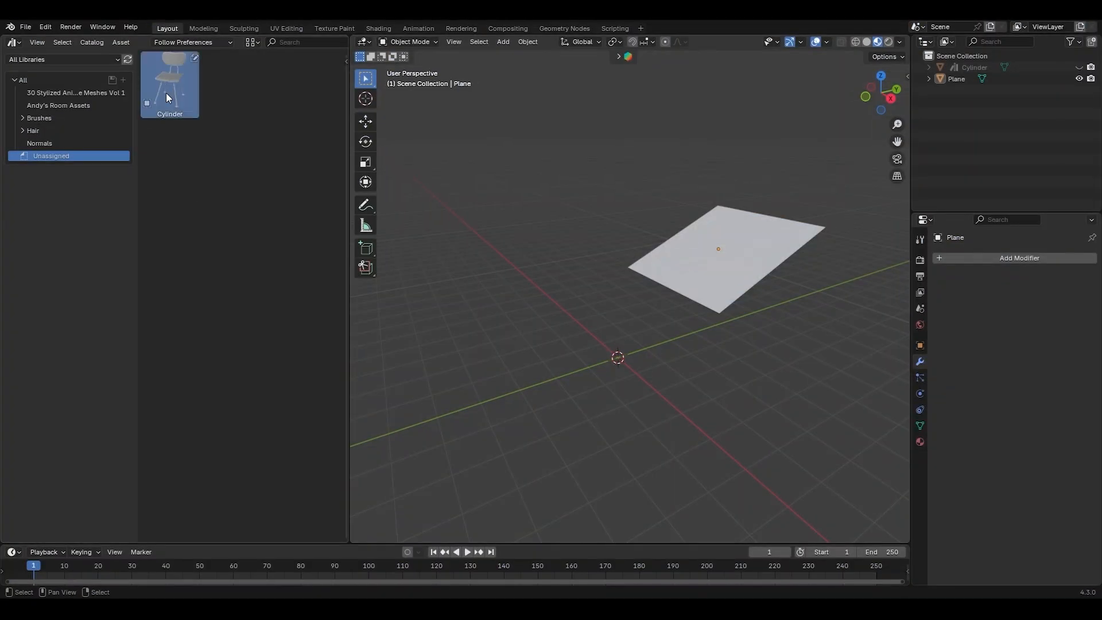
# Place two copies of the Cylinder chair asset in the scene, one on the floor and one on the tilted plane
pyautogui.moveTo(167, 92); pyautogui.dragTo(465, 376)
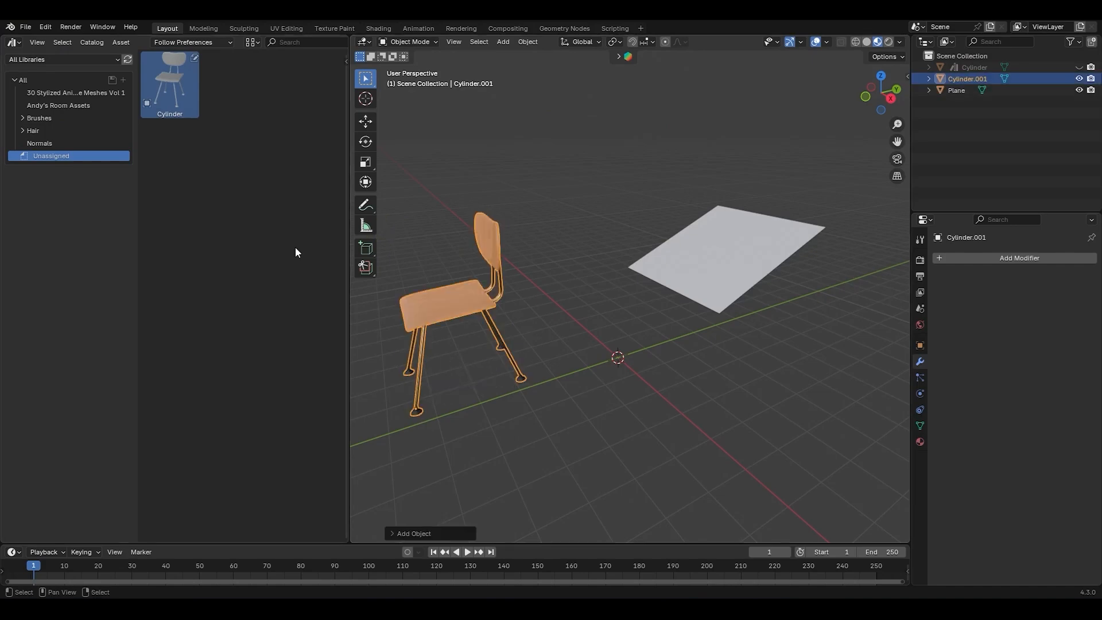
pyautogui.moveTo(192, 97); pyautogui.dragTo(686, 267)
pyautogui.moveTo(663, 329)
pyautogui.mouseDown(button='middle')
pyautogui.moveTo(716, 339)
pyautogui.moveTo(657, 342)
pyautogui.mouseUp(button='middle')
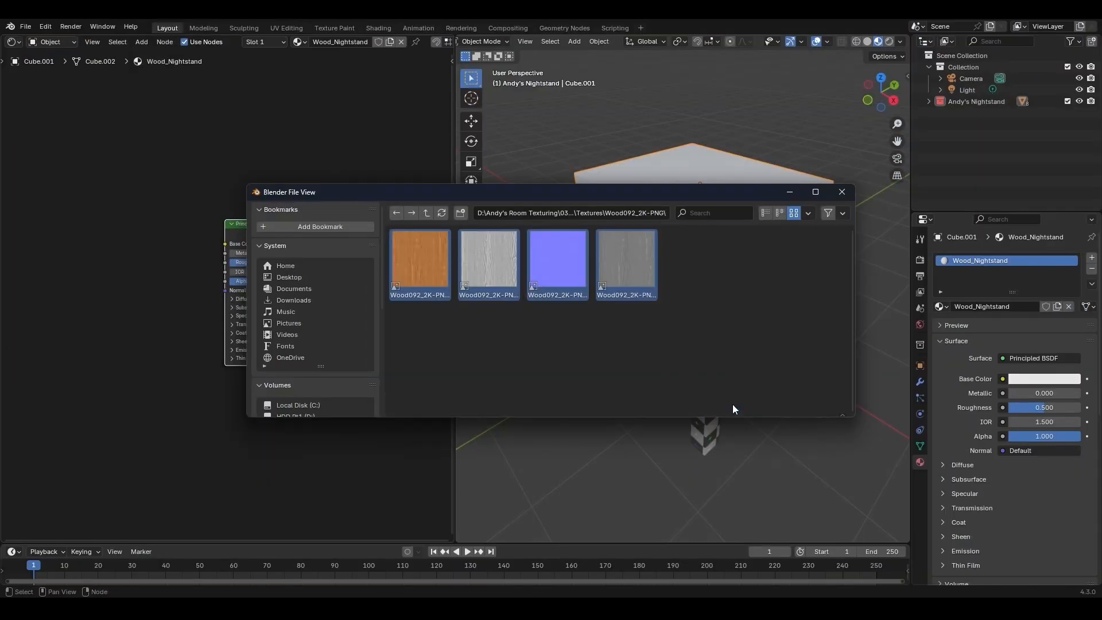
# Load the four selected Wood092_2K texture images into the Wood_Nightstand material
pyautogui.click(733, 404)
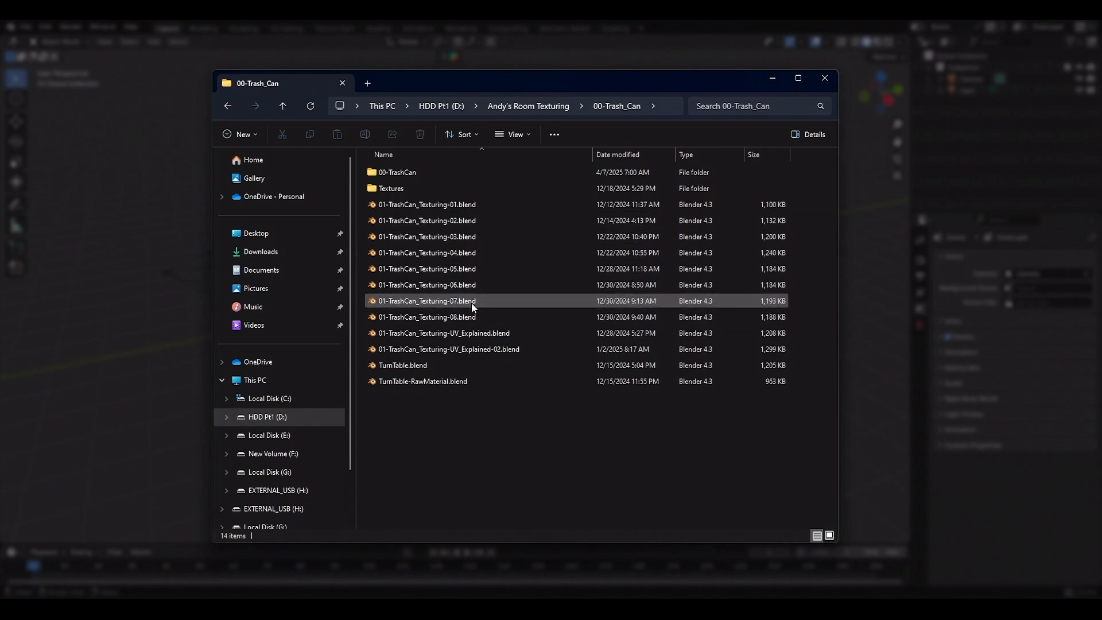
# In File Explorer, check the Textures folder inside 00-Trash_Can and return to its parent folder
pyautogui.doubleClick(398, 190)
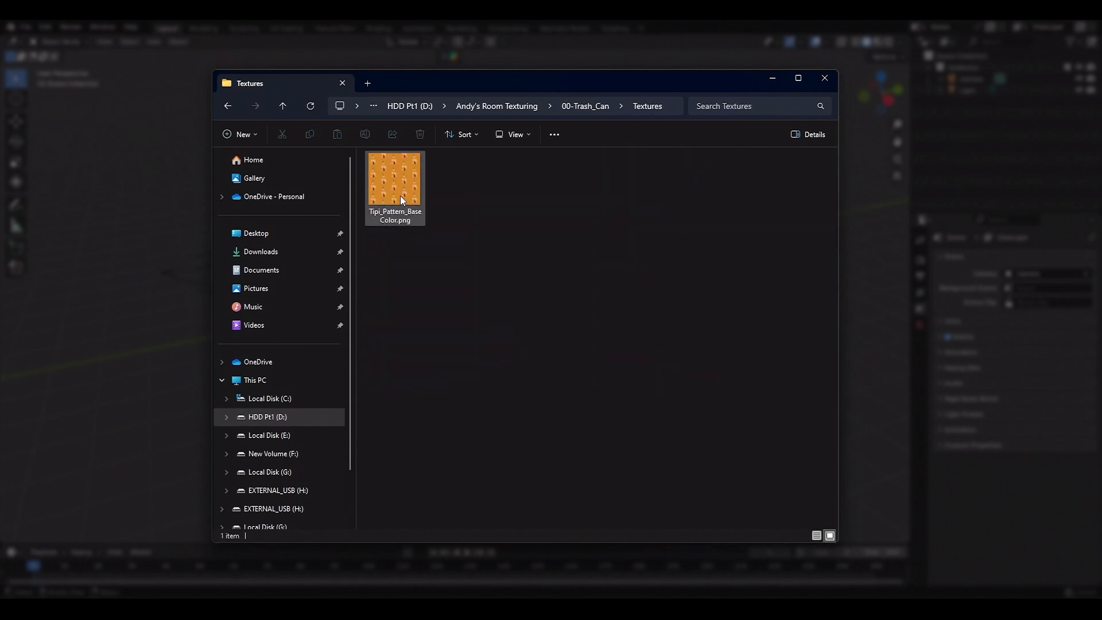
pyautogui.click(284, 105)
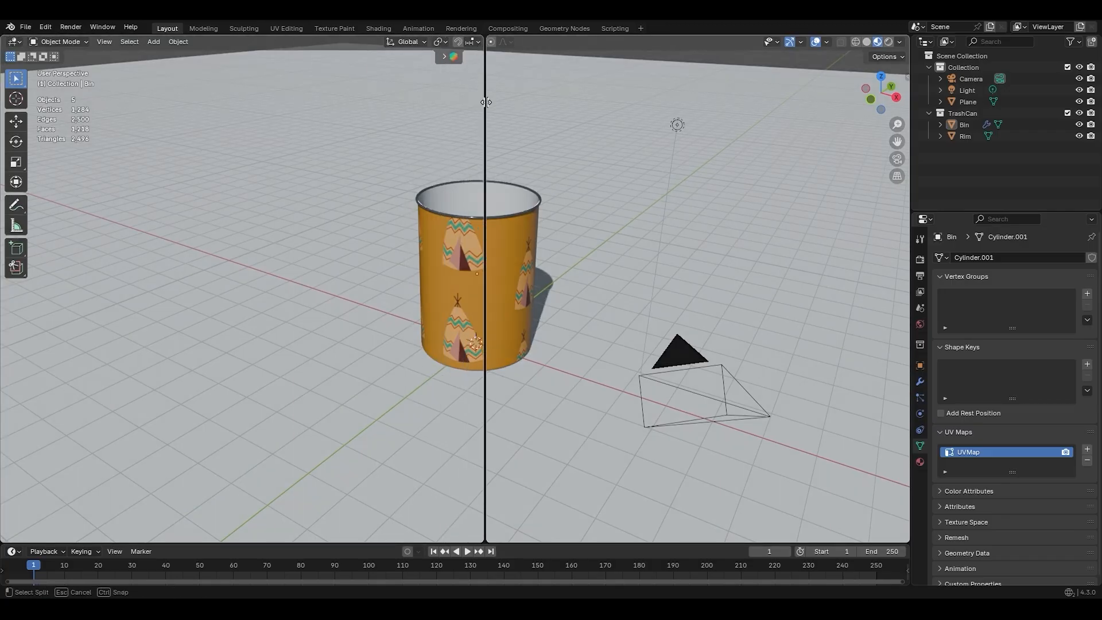
# Split the 3D viewport vertically in Blender and turn one half into a Shader Editor
pyautogui.click(511, 102)
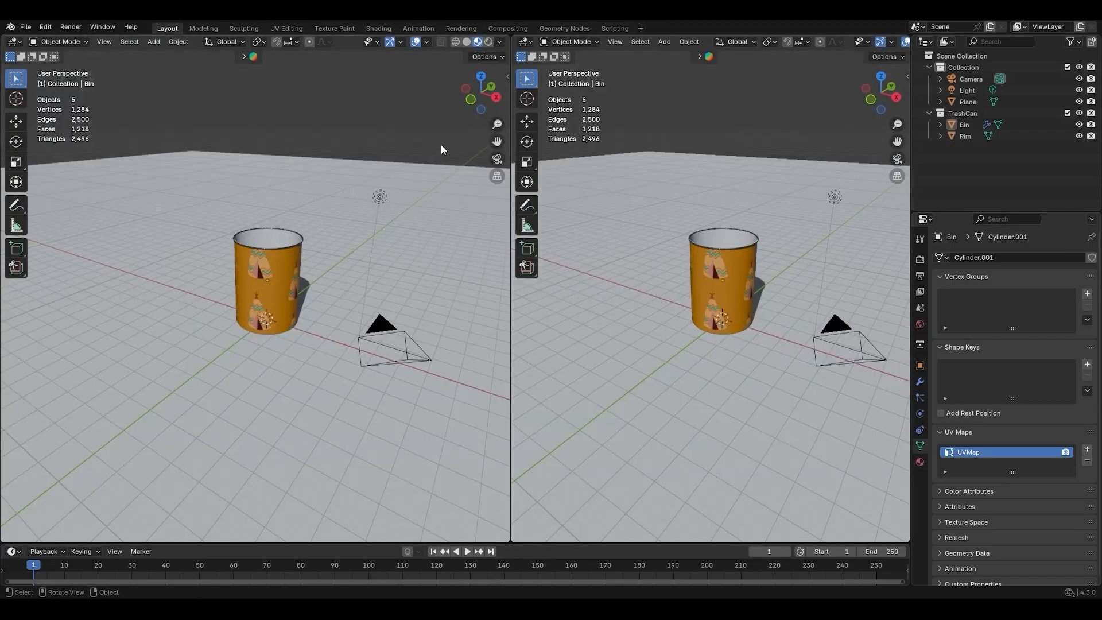
pyautogui.click(15, 42)
pyautogui.click(56, 150)
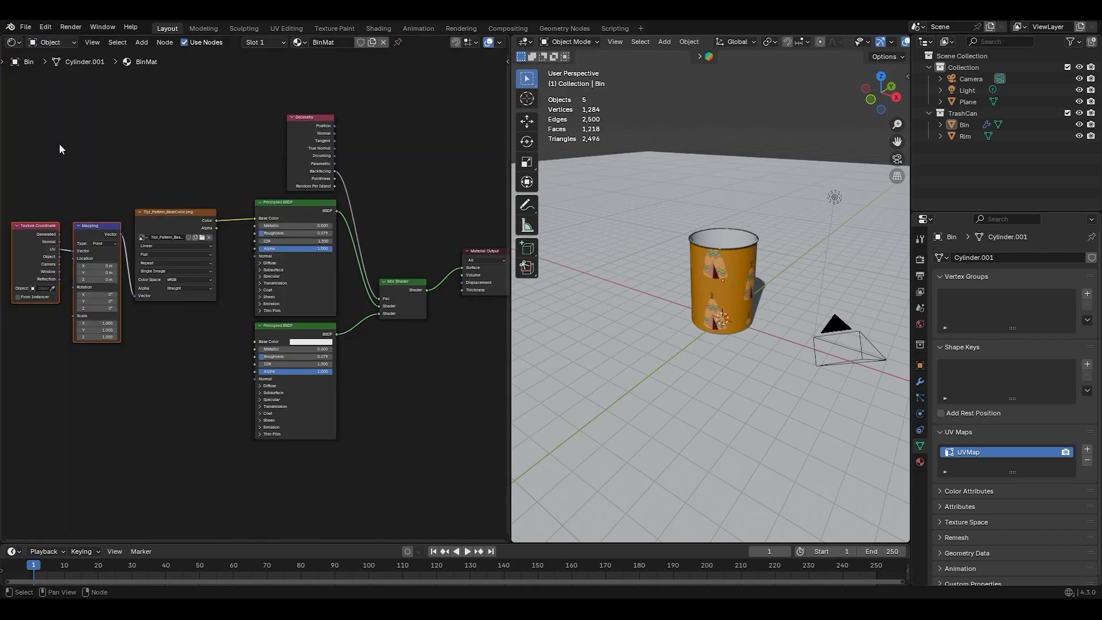
# Examine the source file path in the properties of the Tipi_Pattern_BaseColor.png image texture node
pyautogui.moveTo(200, 318); pyautogui.dragTo(237, 314, button='middle')
pyautogui.moveTo(210, 192); pyautogui.dragTo(215, 187)
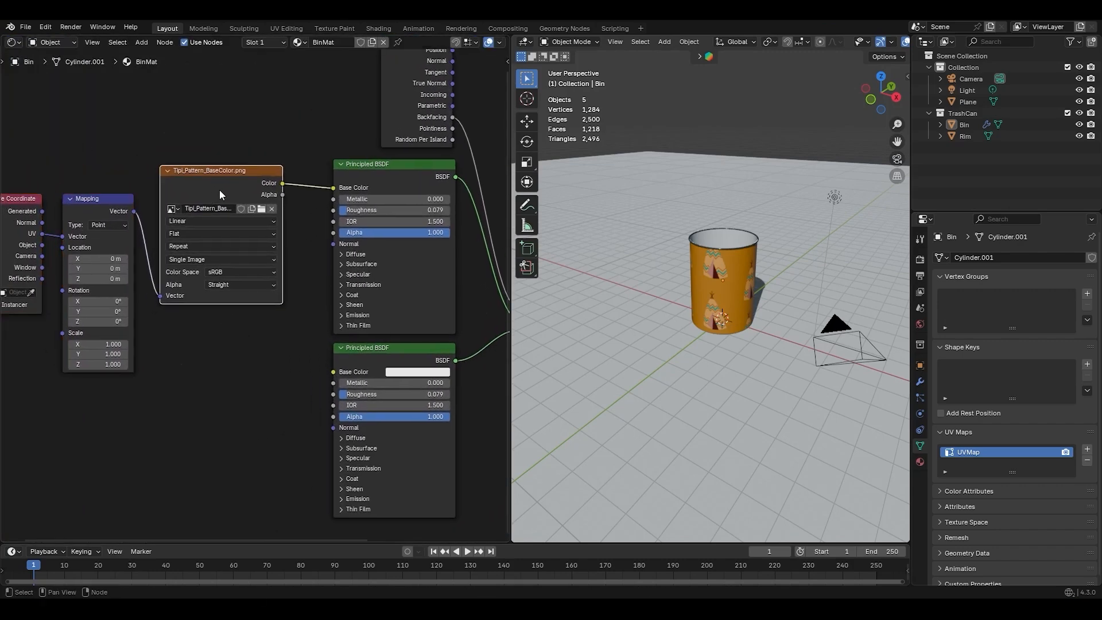
pyautogui.press('n')
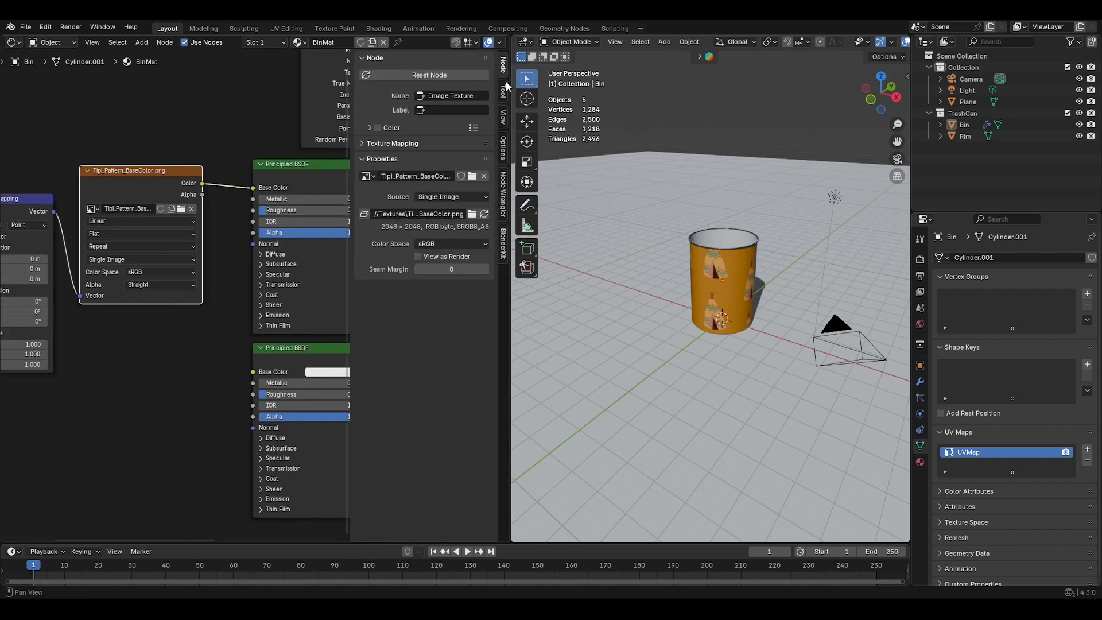
pyautogui.click(383, 157)
pyautogui.click(367, 158)
pyautogui.moveTo(355, 210); pyautogui.dragTo(271, 209)
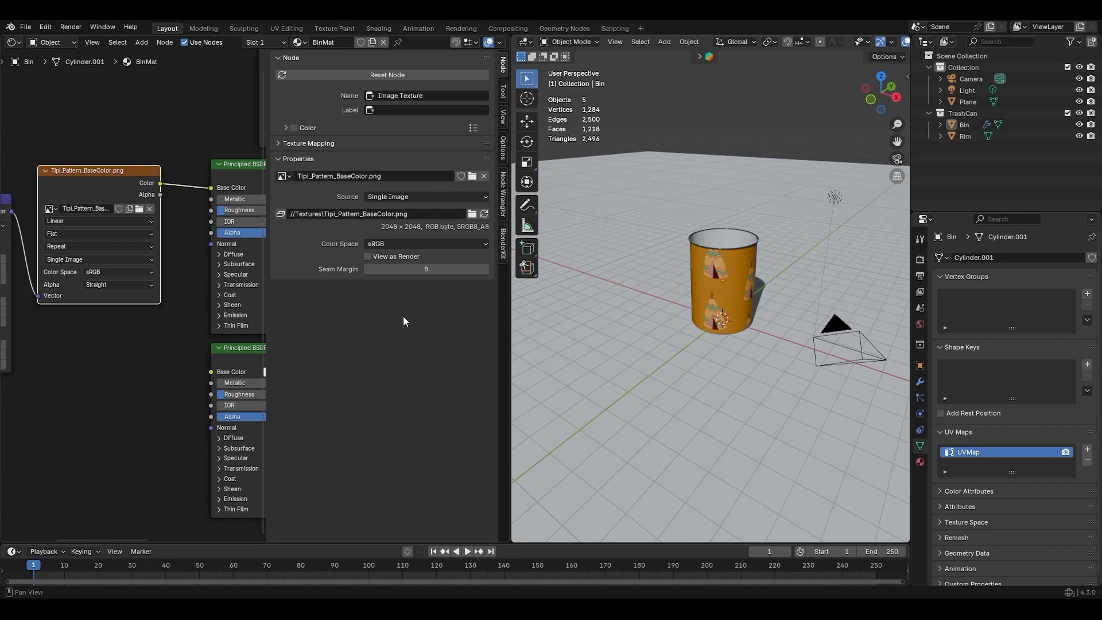
pyautogui.moveTo(268, 310); pyautogui.dragTo(352, 310)
# Pack all external resources into the blend file and examine the Tipi_Pattern_BaseColor.png node
pyautogui.keyDown('ctrl'); pyautogui.moveTo(194, 307); pyautogui.dragTo(187, 340, button='middle'); pyautogui.keyUp('ctrl')
pyautogui.keyDown('shift'); pyautogui.moveTo(174, 167); pyautogui.dragTo(240, 321, button='middle'); pyautogui.keyUp('shift')
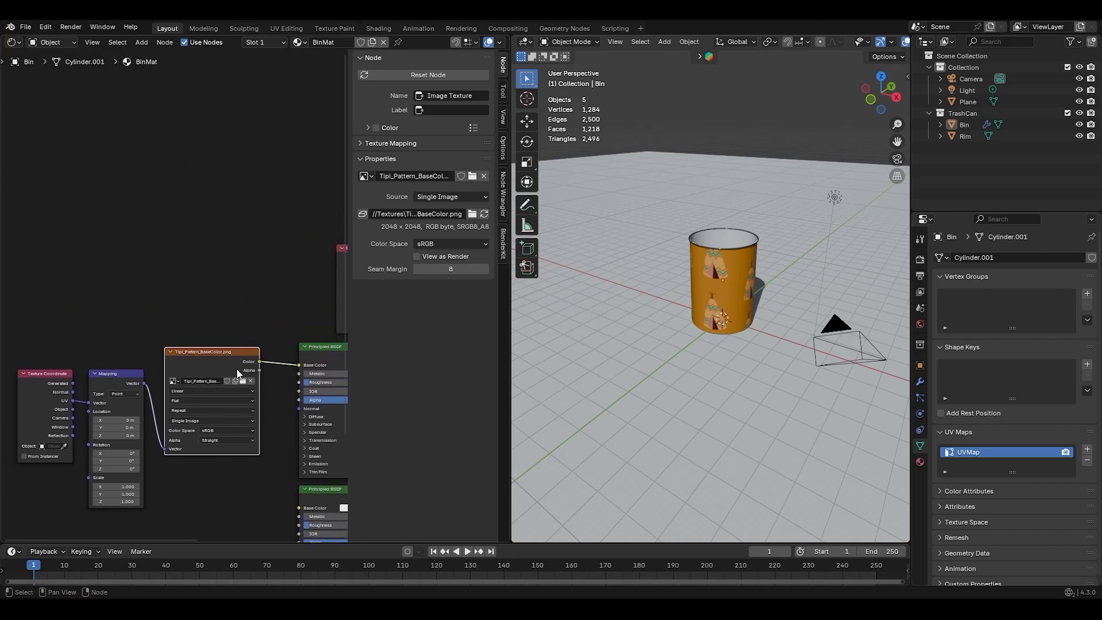
pyautogui.click(26, 28)
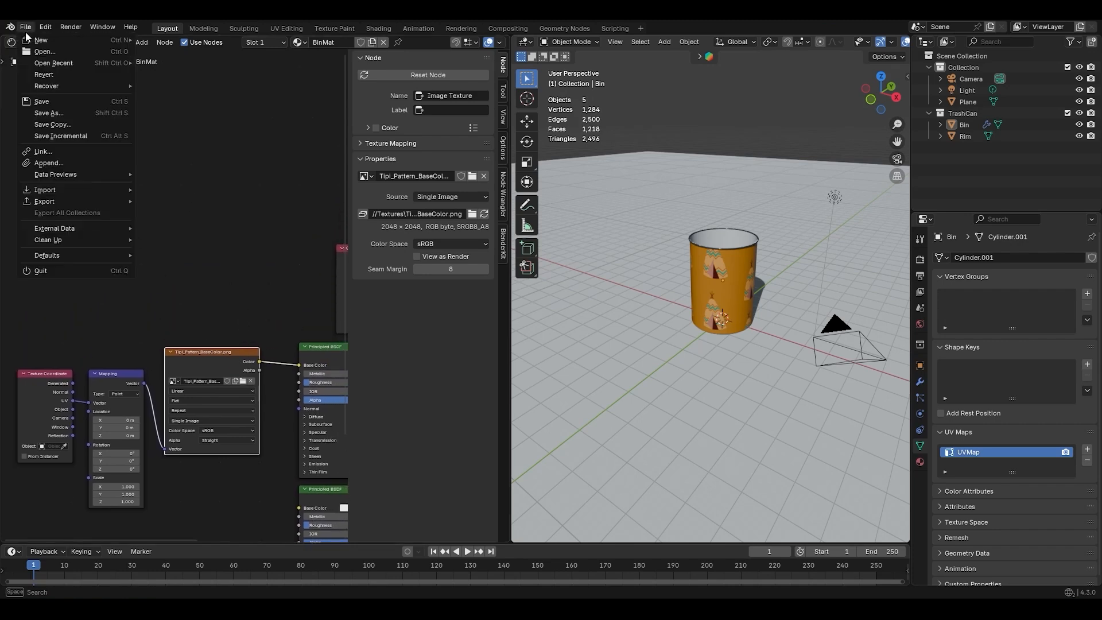
pyautogui.moveTo(76, 229)
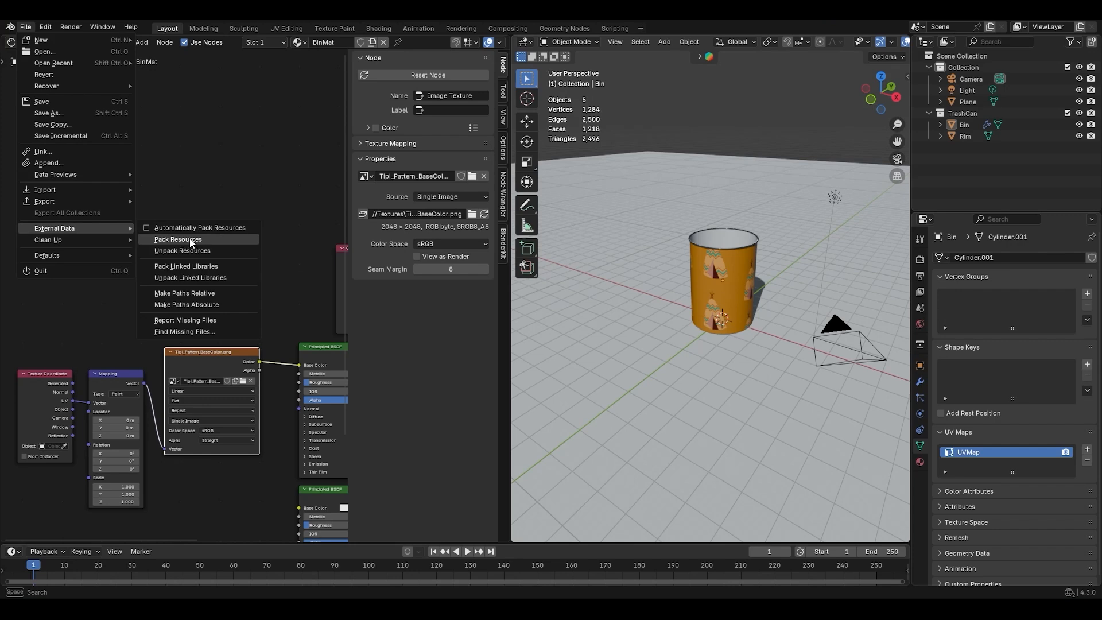
pyautogui.click(206, 238)
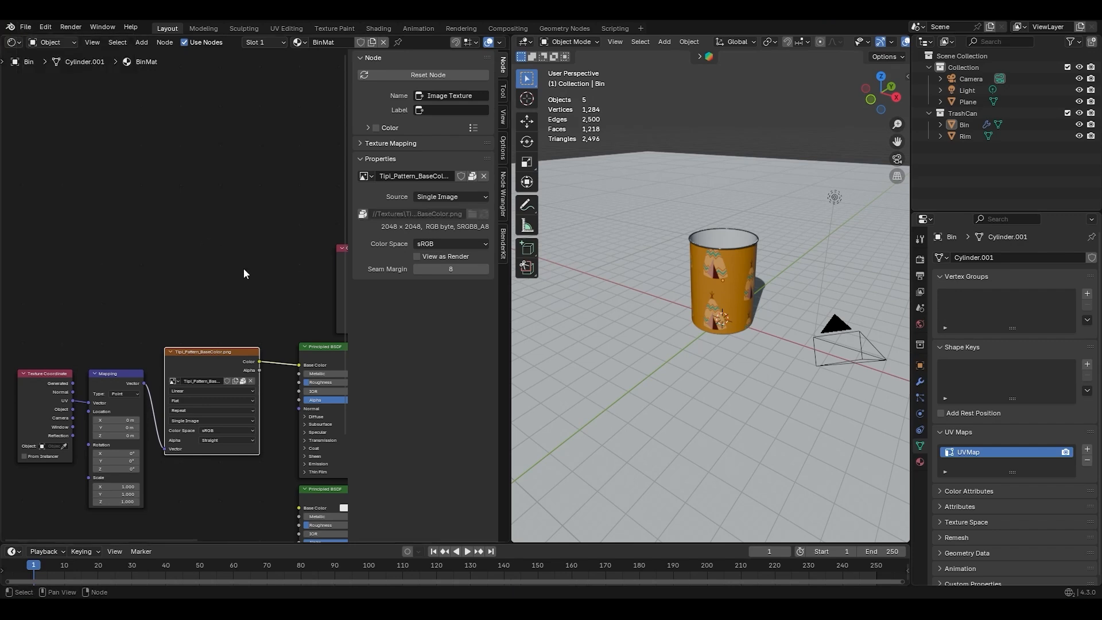
pyautogui.keyDown('ctrl'); pyautogui.moveTo(260, 485); pyautogui.dragTo(230, 282, button='middle'); pyautogui.keyUp('ctrl')
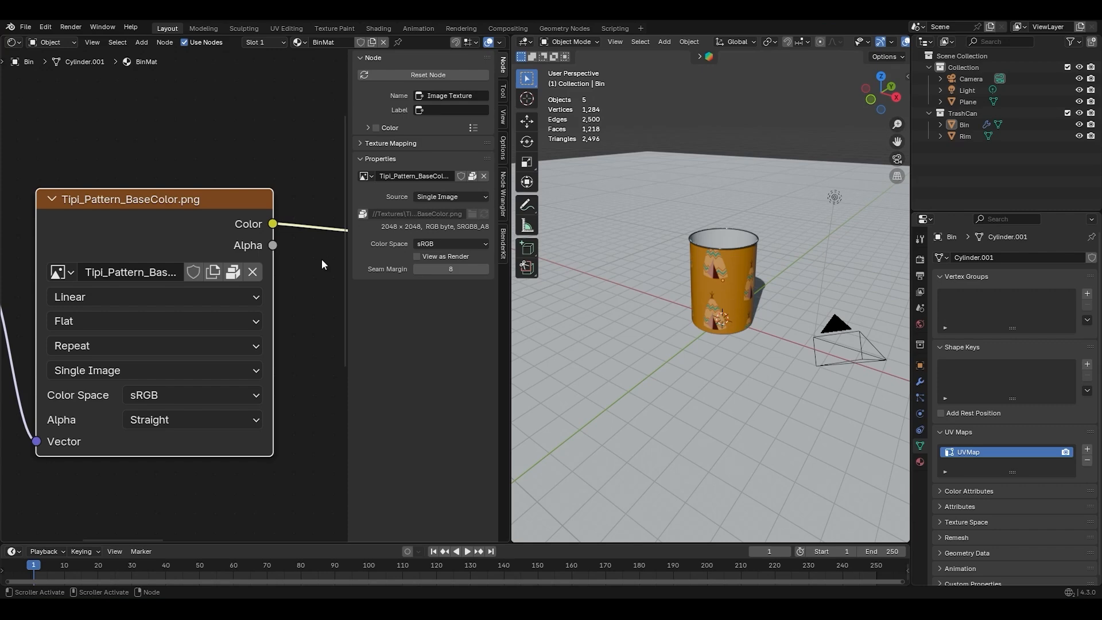
# Save the blend file and select 01-TrashCan_Texturing-08.blend in File Explorer
pyautogui.click(26, 28)
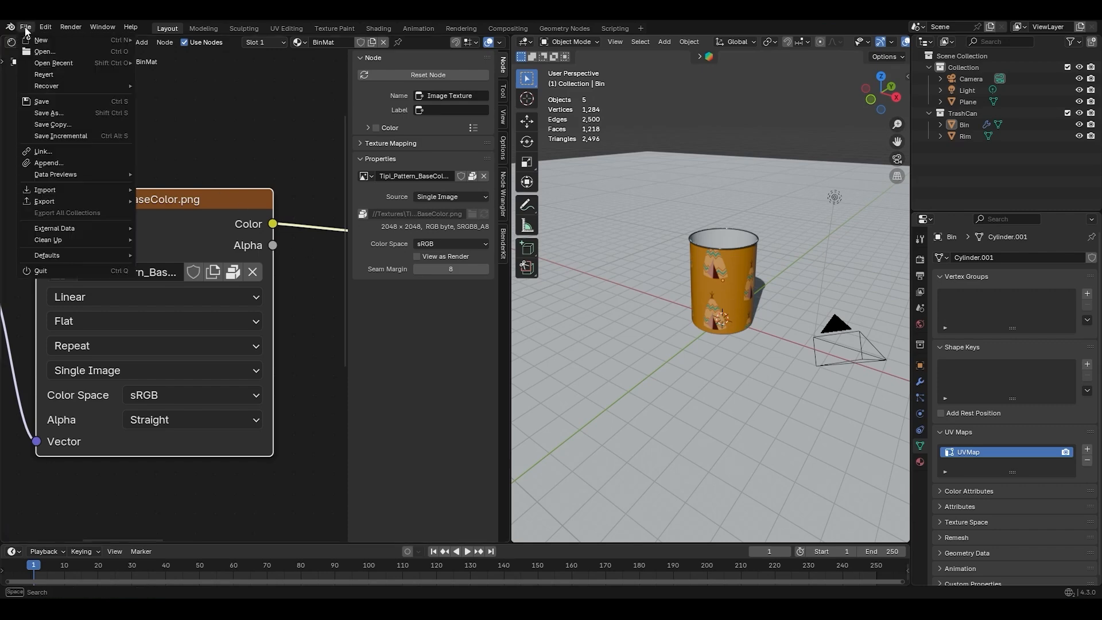
pyautogui.click(50, 102)
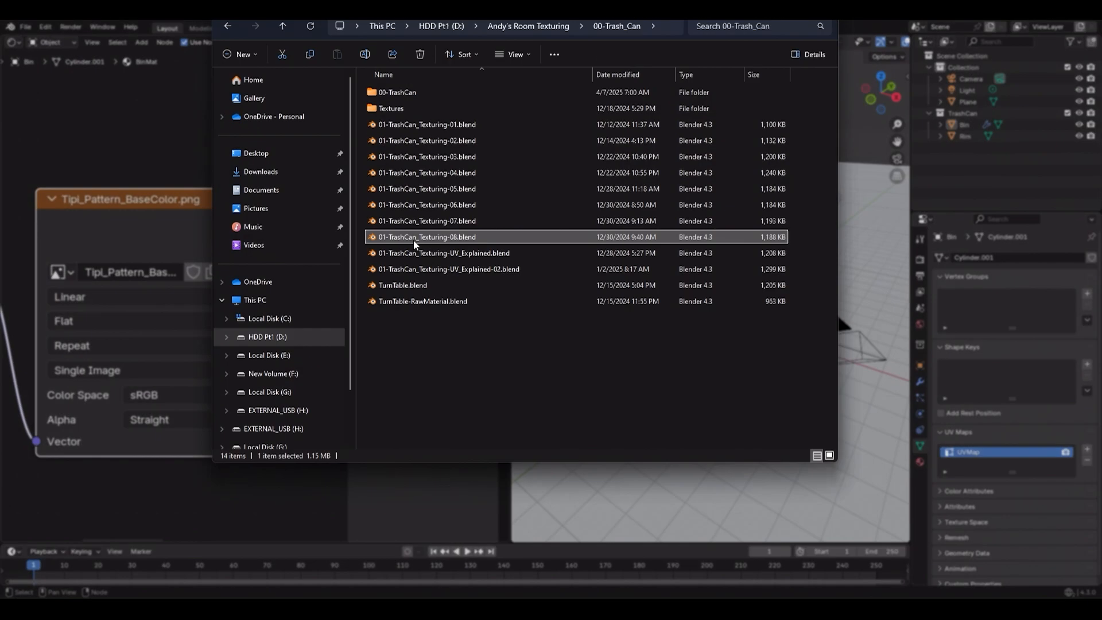
pyautogui.moveTo(423, 316)
pyautogui.mouseDown()
pyautogui.moveTo(441, 320)
pyautogui.moveTo(424, 317)
pyautogui.mouseUp()
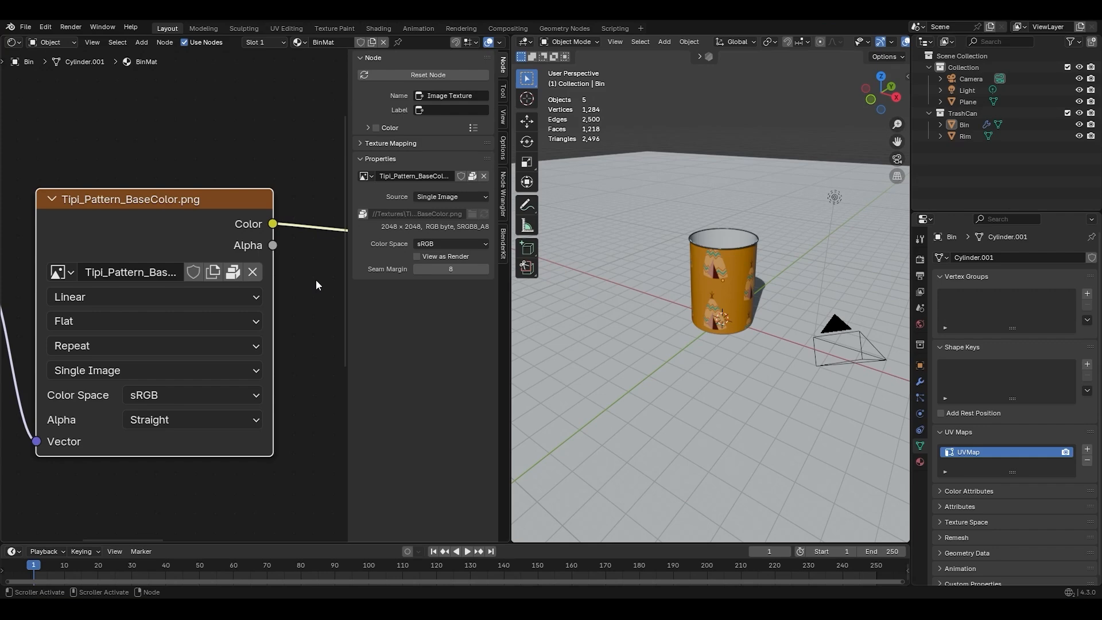
# Unpack the Tipi_Pattern_BaseColor.png image using the file from the current directory, and open the textures folder in File Explorer
pyautogui.click(237, 274)
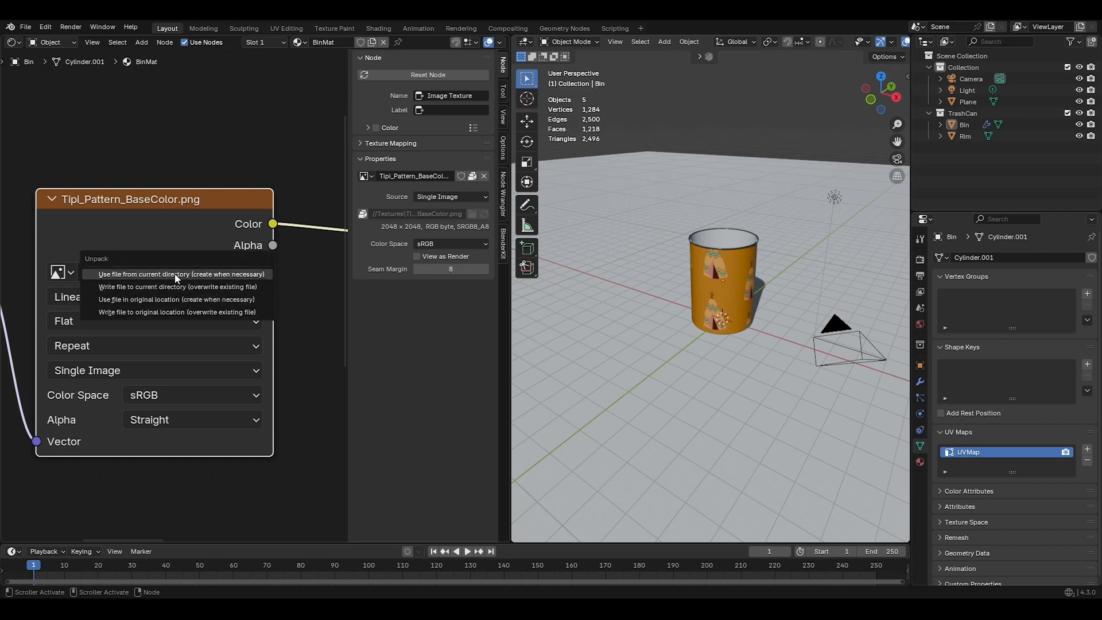
pyautogui.click(268, 274)
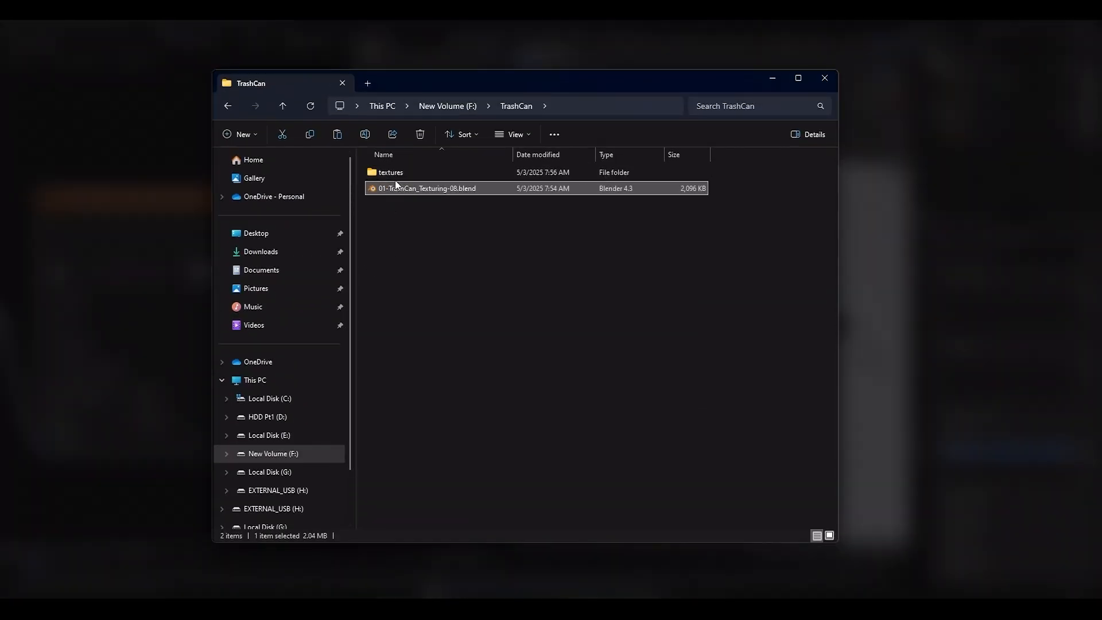
pyautogui.doubleClick(399, 174)
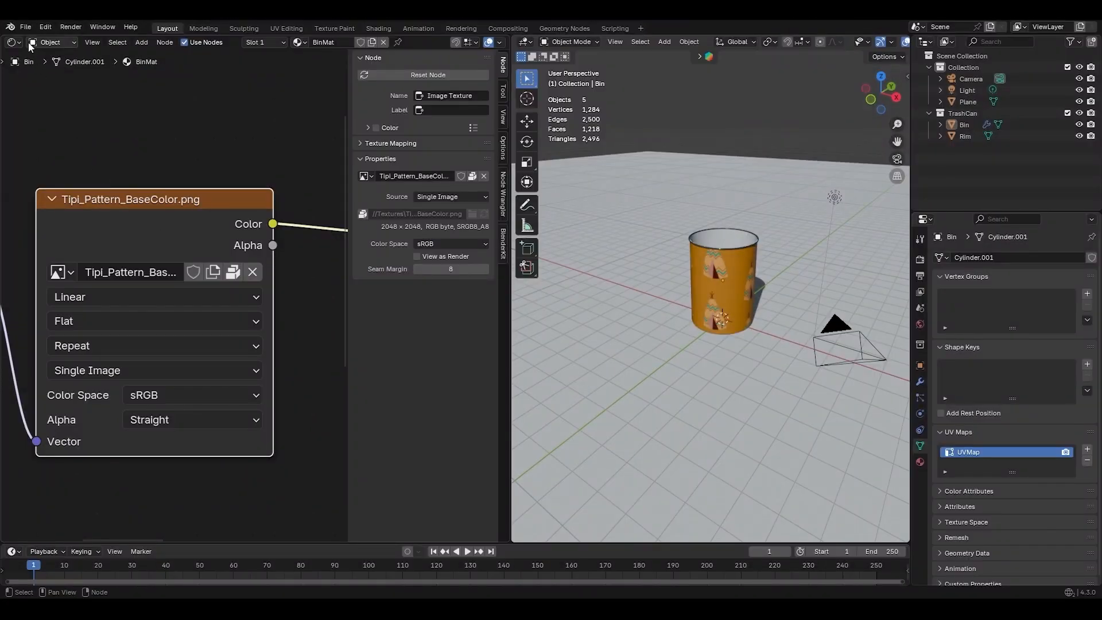
# Unpack all resources in Blender, using files in the current directory and creating them when necessary
pyautogui.click(25, 28)
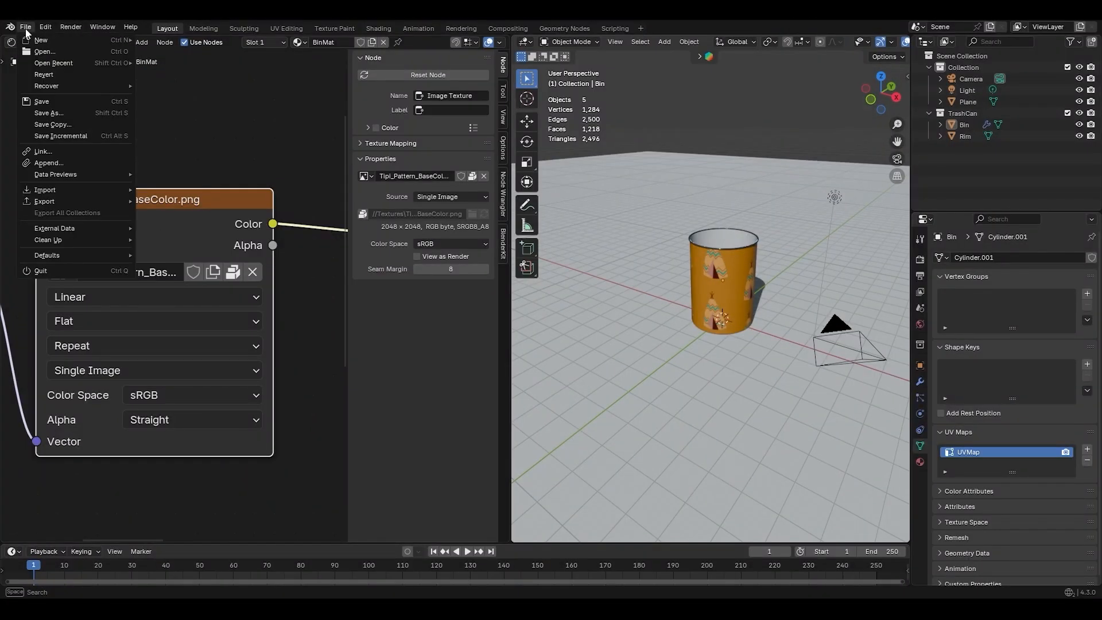
pyautogui.moveTo(91, 228)
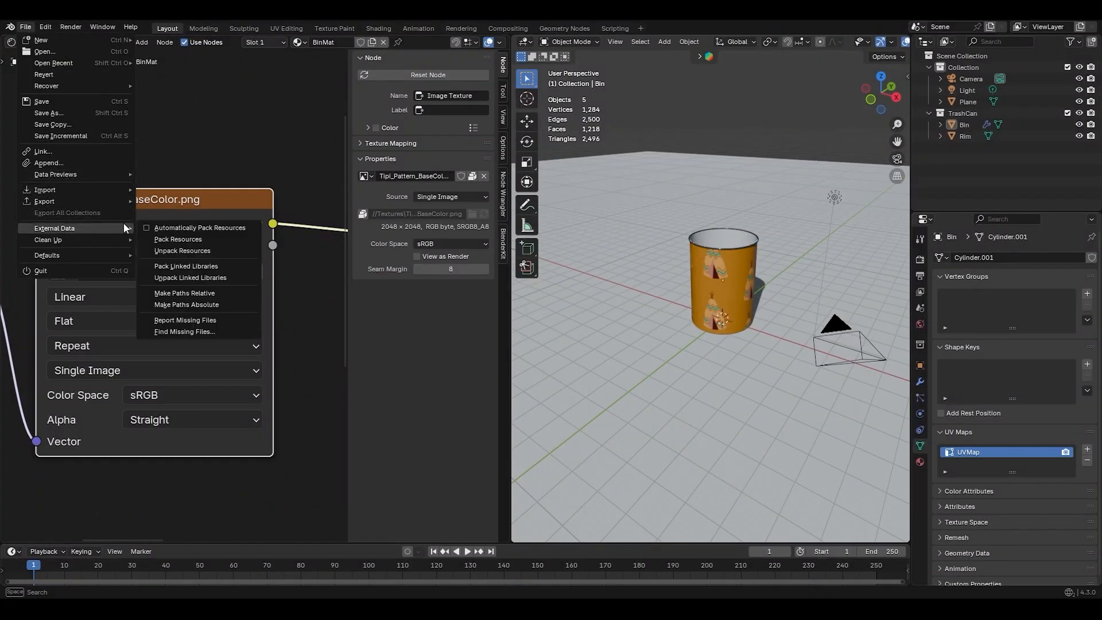
pyautogui.click(237, 251)
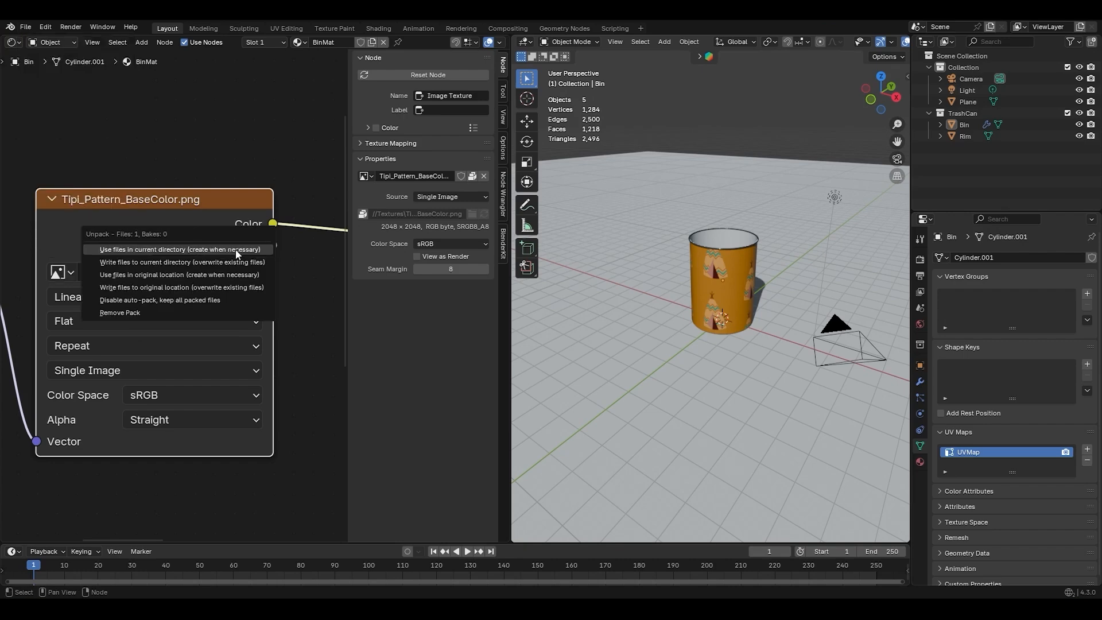
pyautogui.click(160, 249)
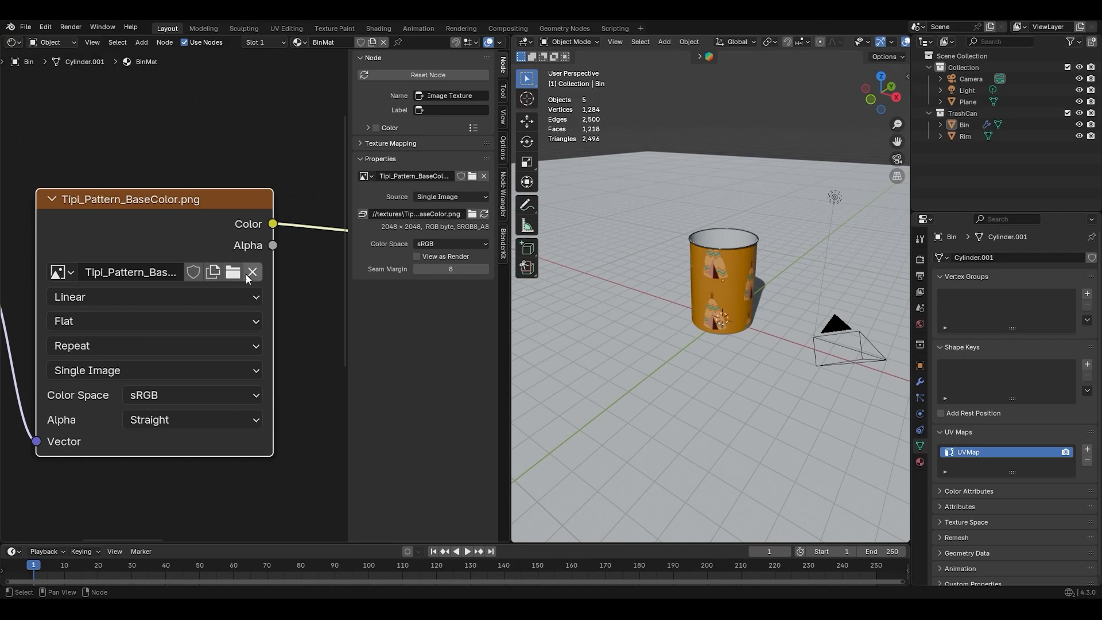
pyautogui.click(30, 27)
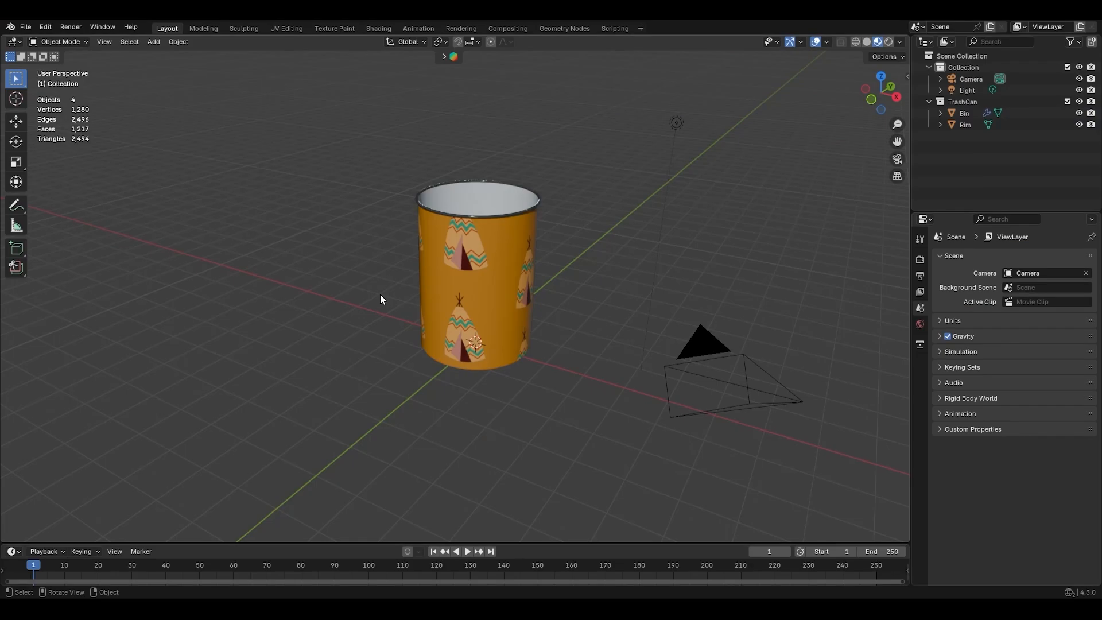
# Copy the Bin and Rim objects from the trash can scene and paste them into the other open Blender file
pyautogui.moveTo(350, 142); pyautogui.dragTo(534, 410)
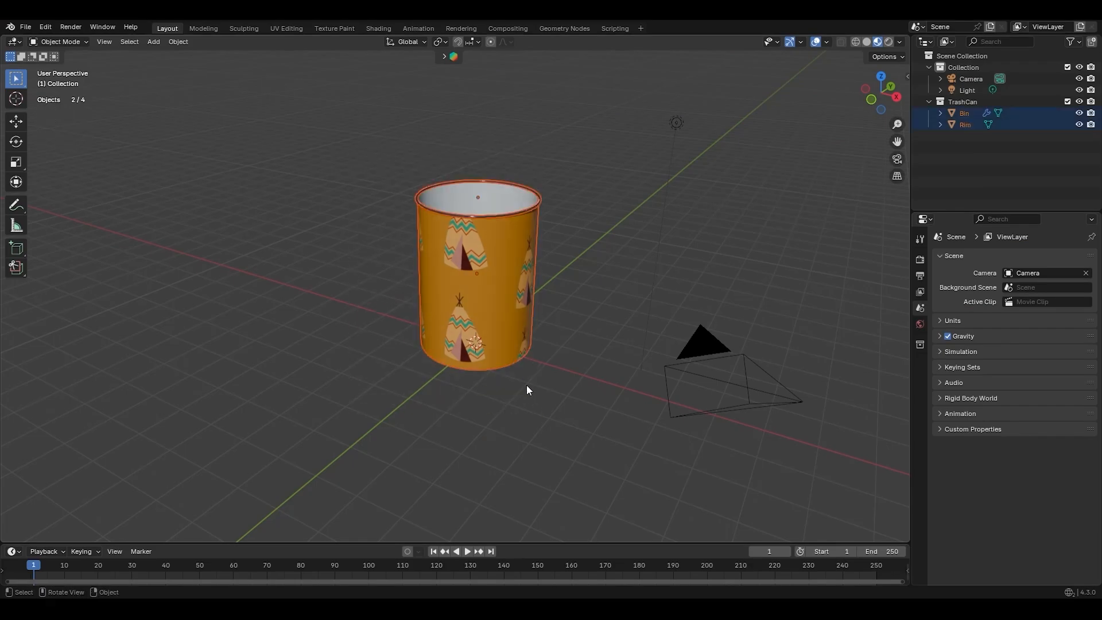
pyautogui.hotkey('ctrl', 'c')
pyautogui.moveTo(717, 610)
pyautogui.click(727, 544)
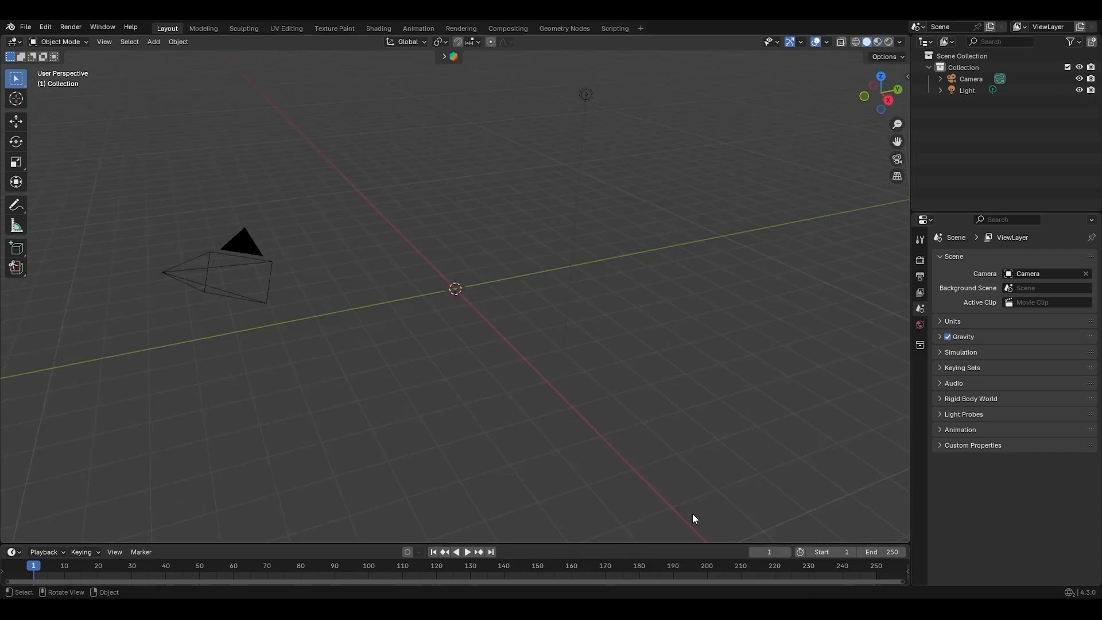
pyautogui.hotkey('ctrl', 'v')
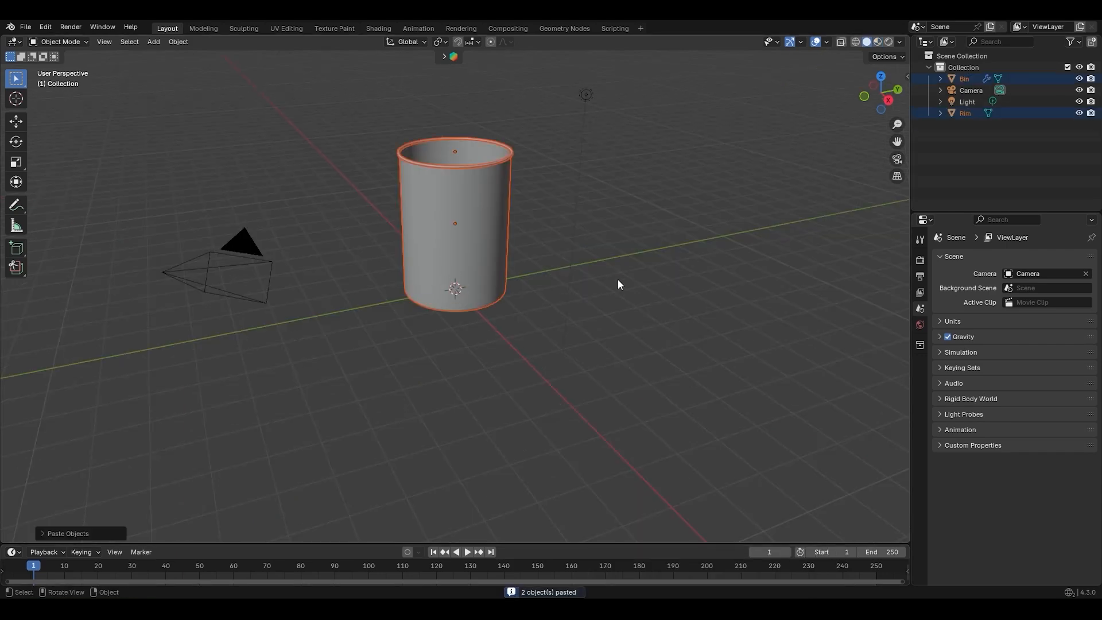
# Move the pasted Bin and Rim objects into a new collection named TrashCan
pyautogui.press('m')
pyautogui.click(511, 200)
pyautogui.write('TrashCan')
pyautogui.press('Return')
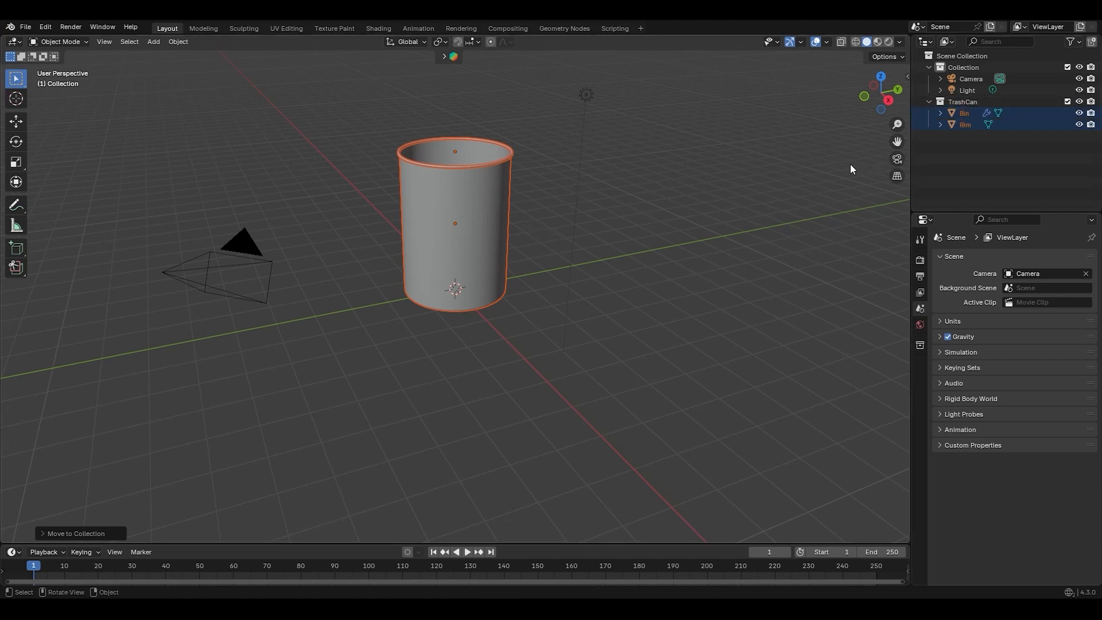
# Select the TrashCan collection and open its collection options
pyautogui.click(967, 103)
pyautogui.rightClick(967, 103)
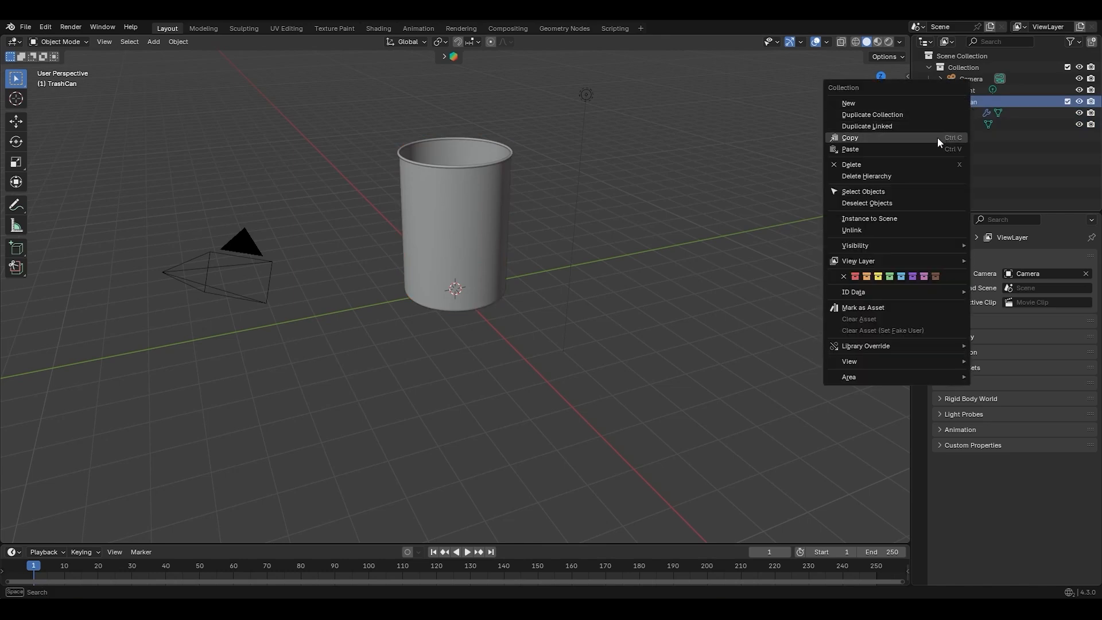
pyautogui.click(908, 172)
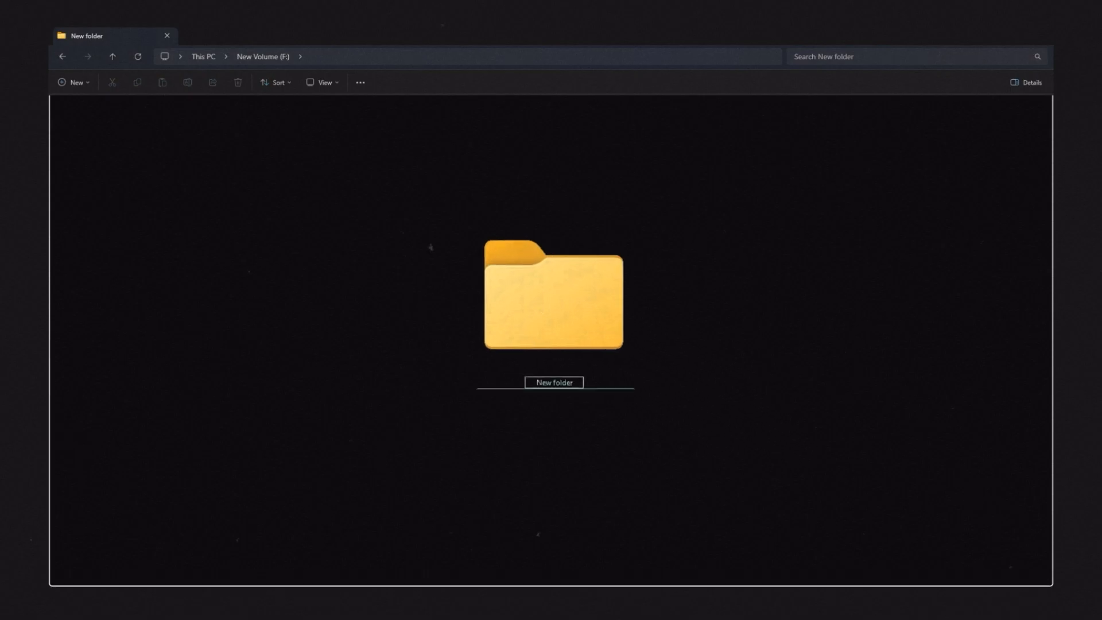
# In File Explorer, name the new folder on the F: drive Andy's Blender
pyautogui.write("Andy's Blender")
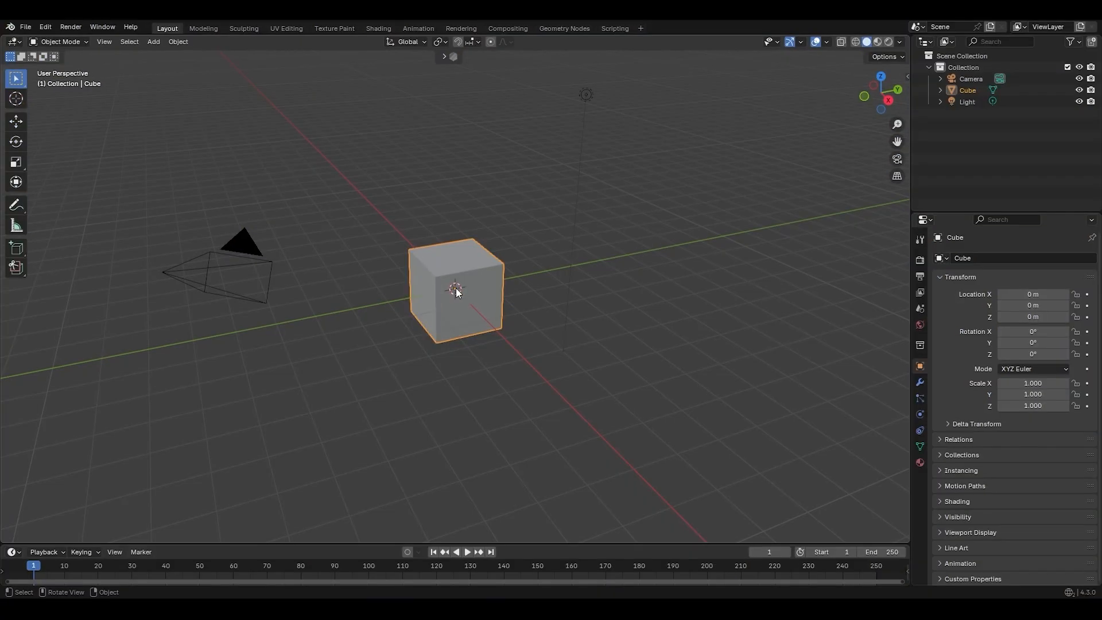
# Save the new Blender file as Andy's Room Assets in the F:\Andy's Room Assets folder
pyautogui.hotkey('ctrl', 'shift', 's')
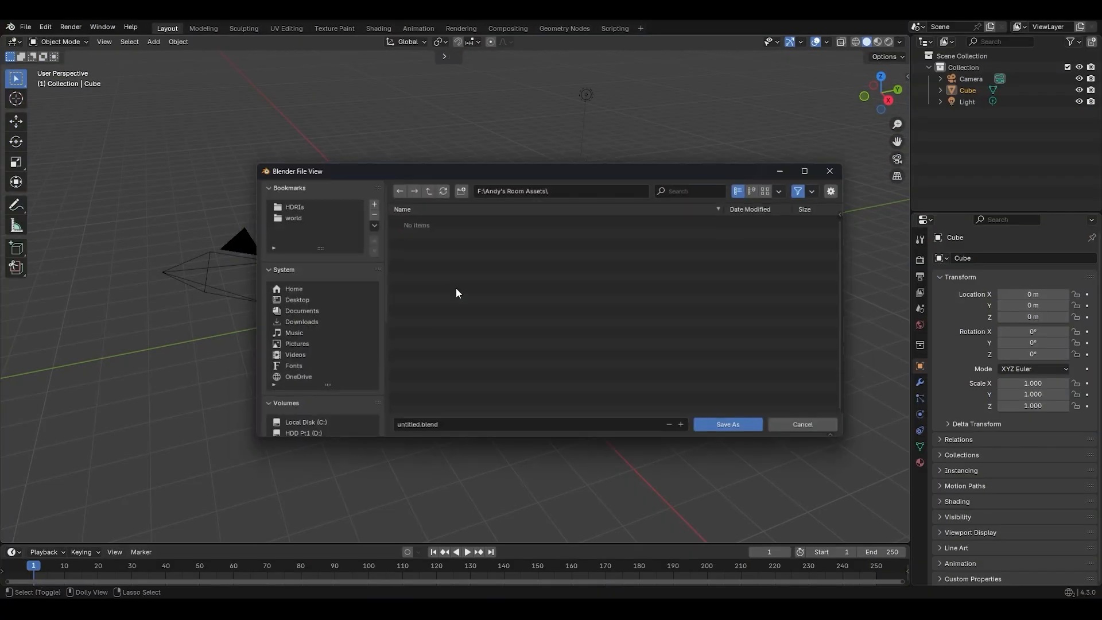
pyautogui.click(457, 430)
pyautogui.write("Andy's R")
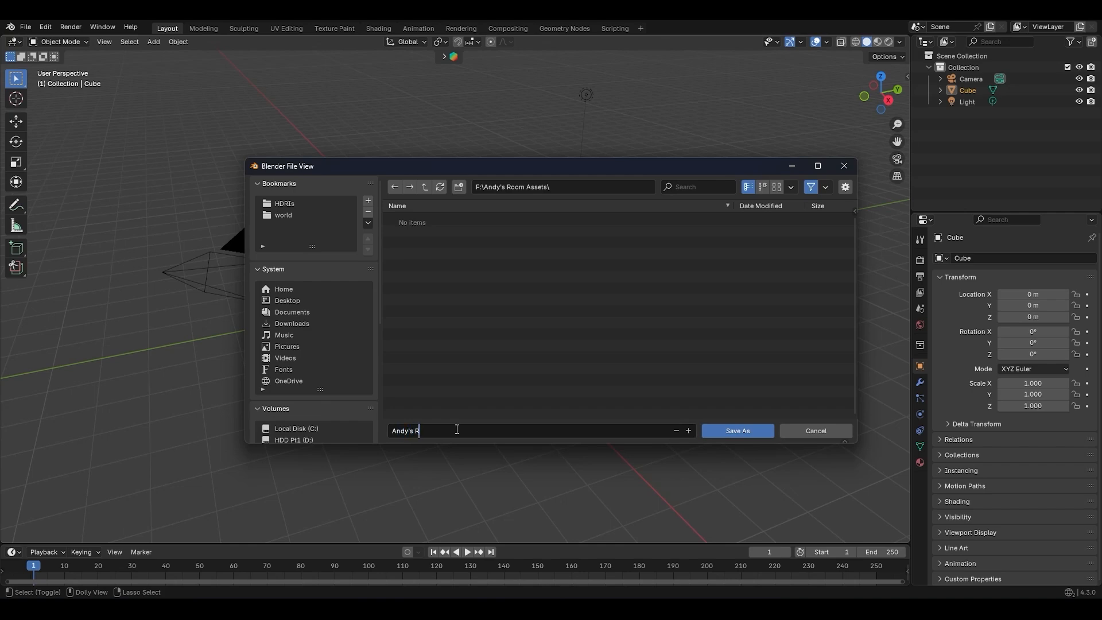
pyautogui.write('oom Assets')
pyautogui.click(718, 431)
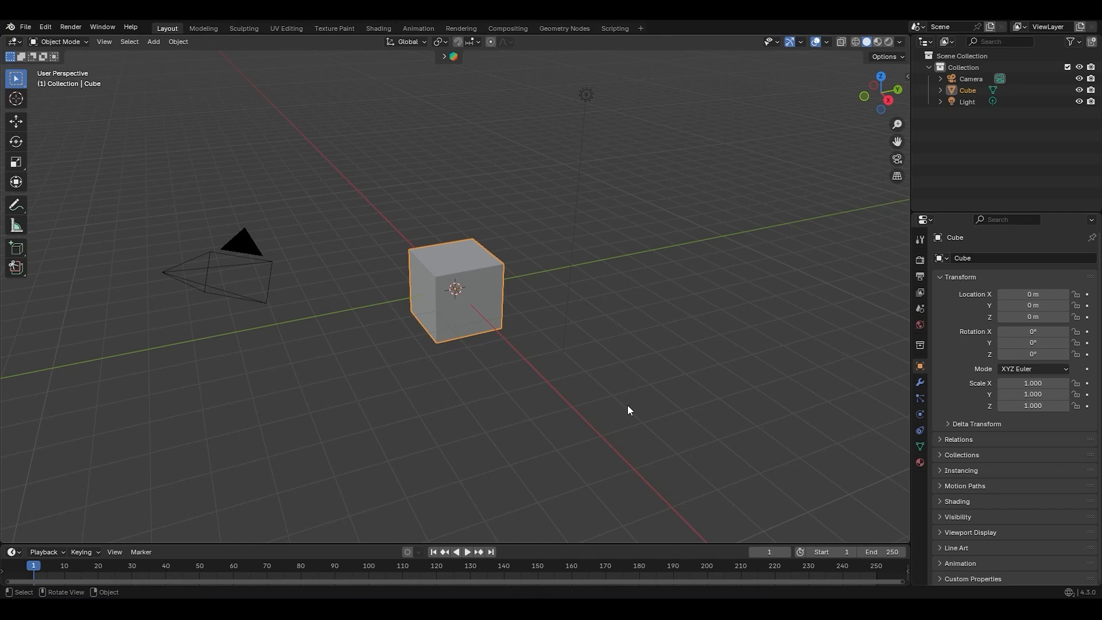
# Delete the default cube and remove the default collection together with its camera and light
pyautogui.press('x')
pyautogui.click(487, 277)
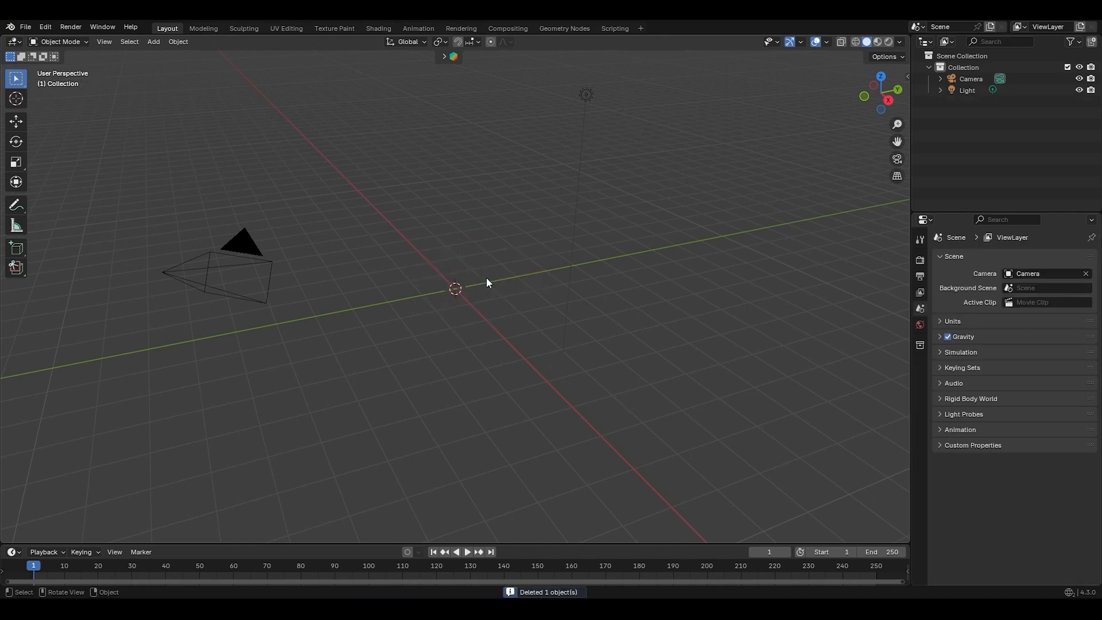
pyautogui.rightClick(965, 68)
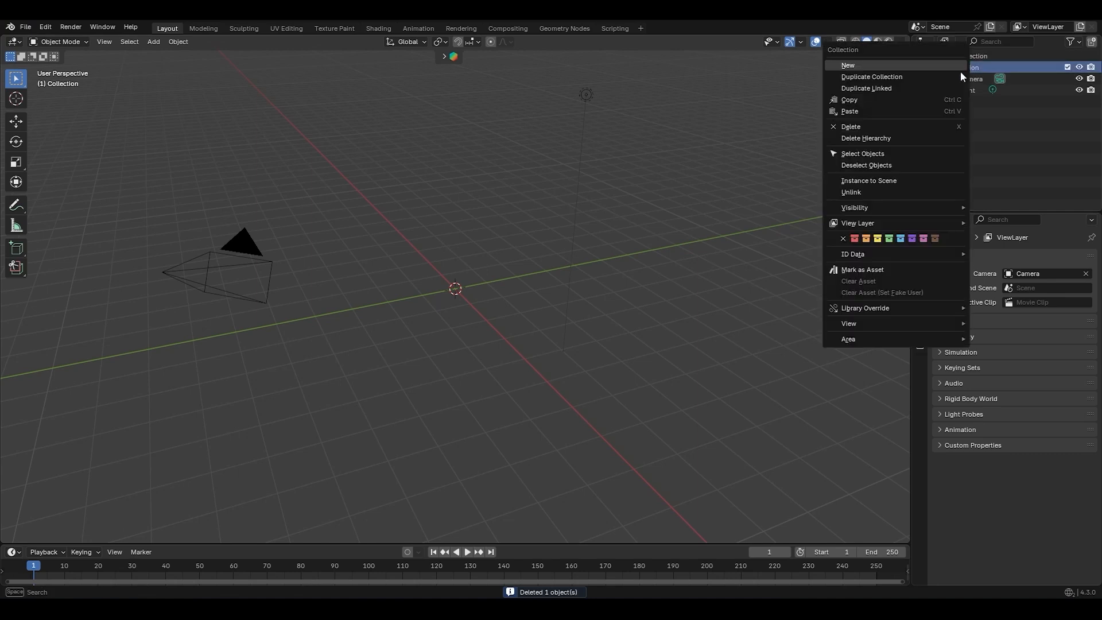
pyautogui.click(885, 138)
# Append the TrashCan collection from 01-TrashCan_Texturing-08.blend in the 00-Trash_Can folder
pyautogui.click(25, 27)
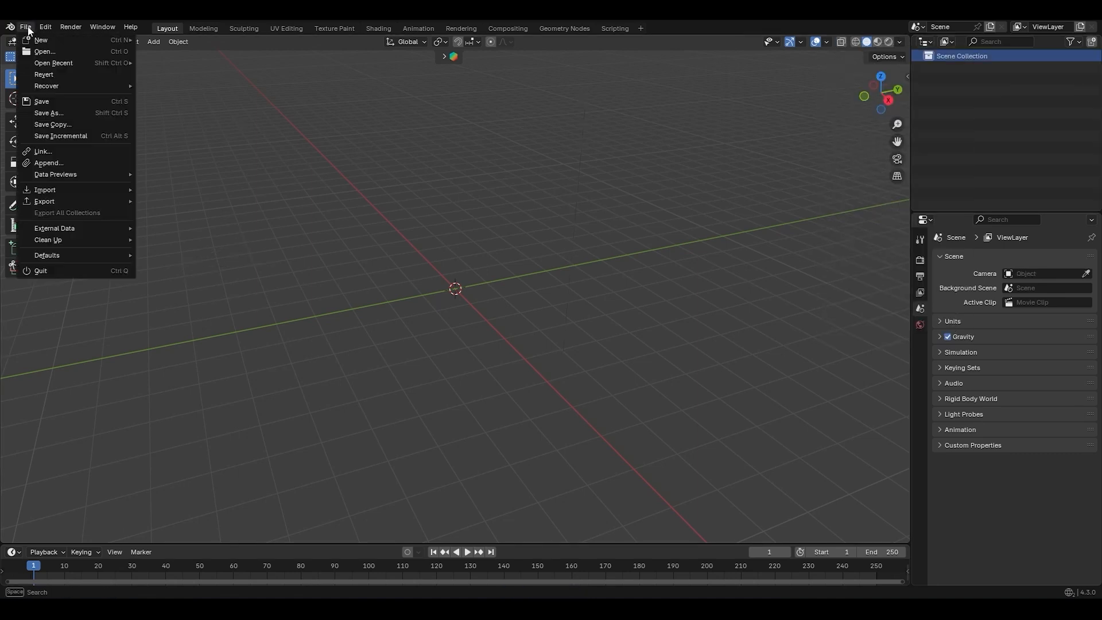
pyautogui.click(74, 160)
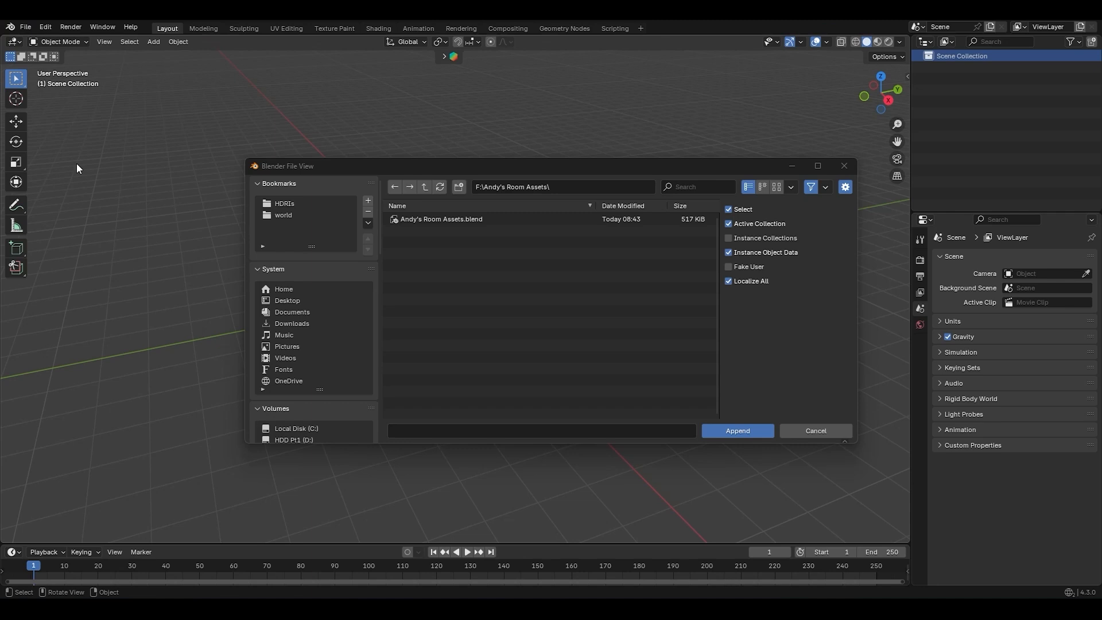
pyautogui.scroll(-7, 339, 337)
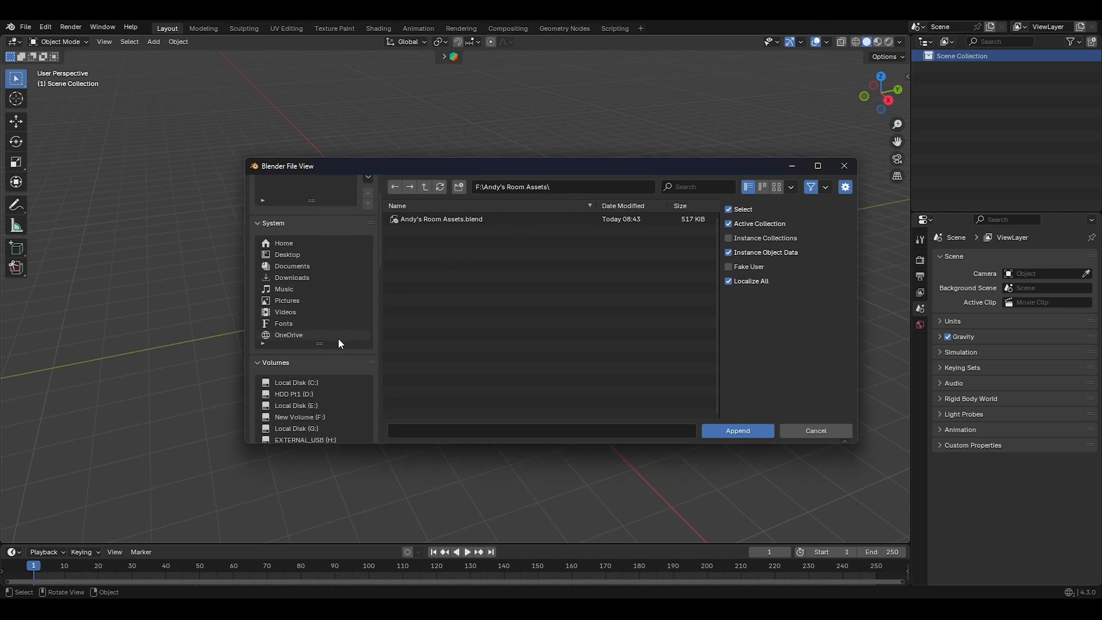
pyautogui.click(309, 396)
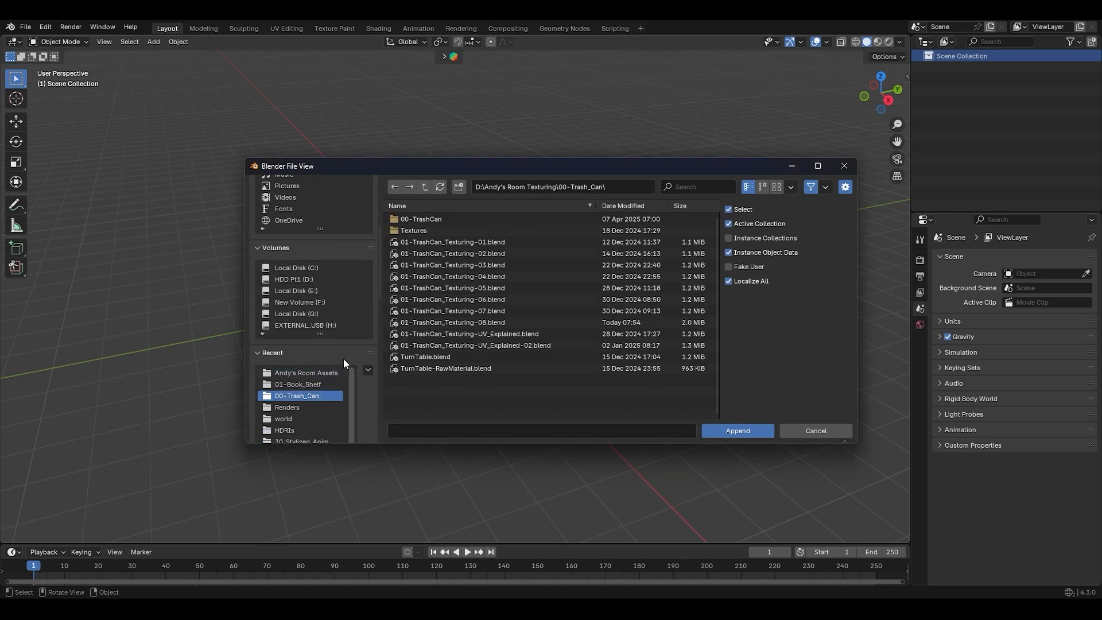
pyautogui.doubleClick(477, 323)
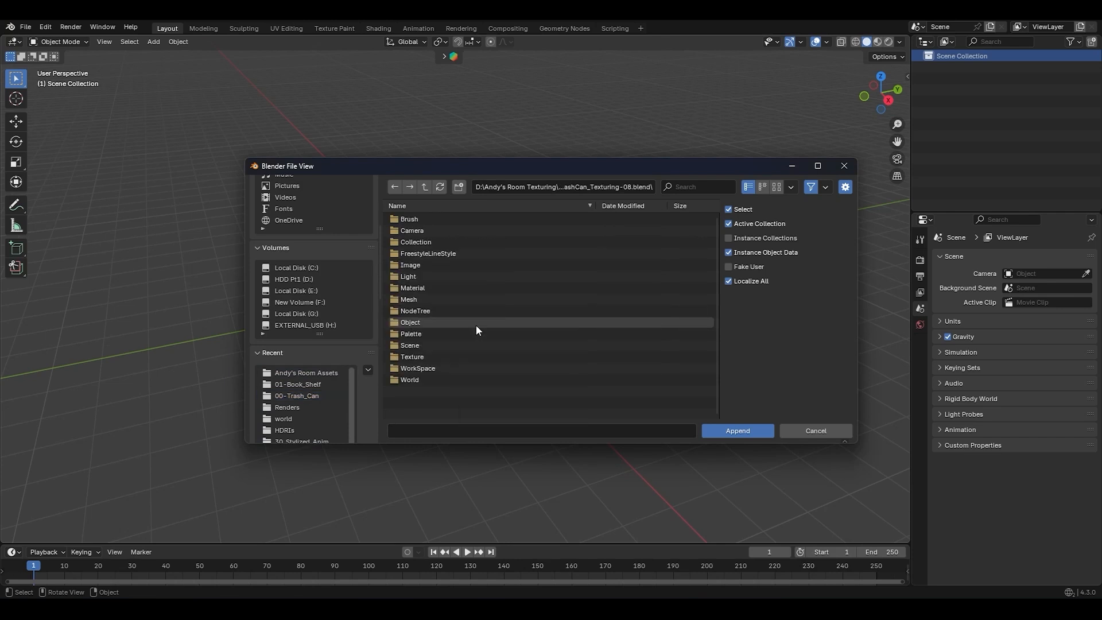
pyautogui.doubleClick(452, 243)
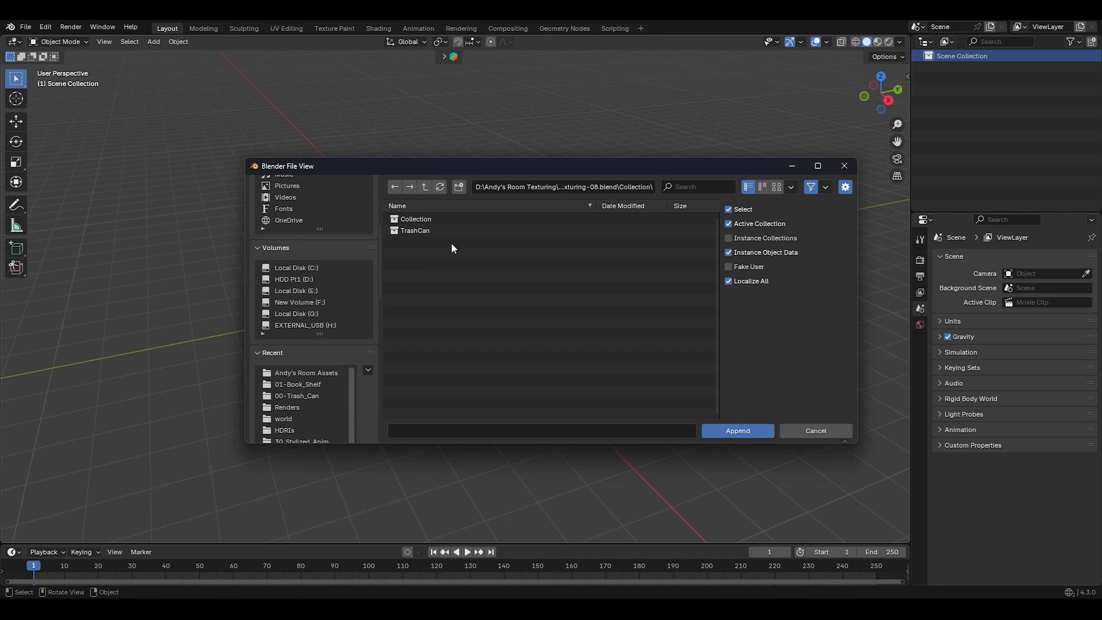
pyautogui.click(424, 232)
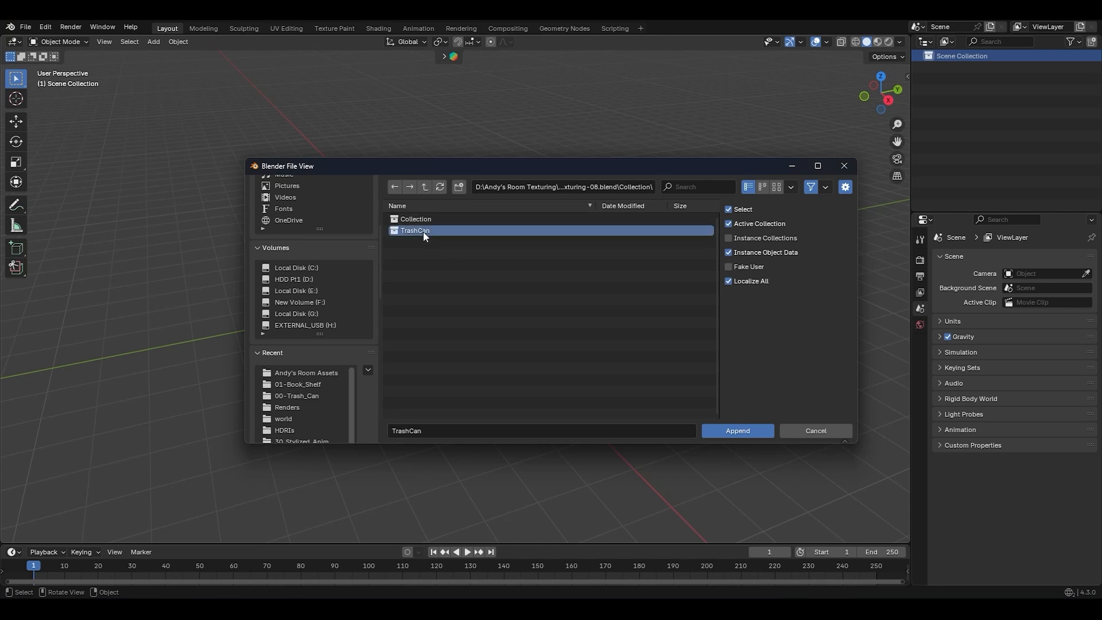
pyautogui.click(728, 432)
pyautogui.click(26, 27)
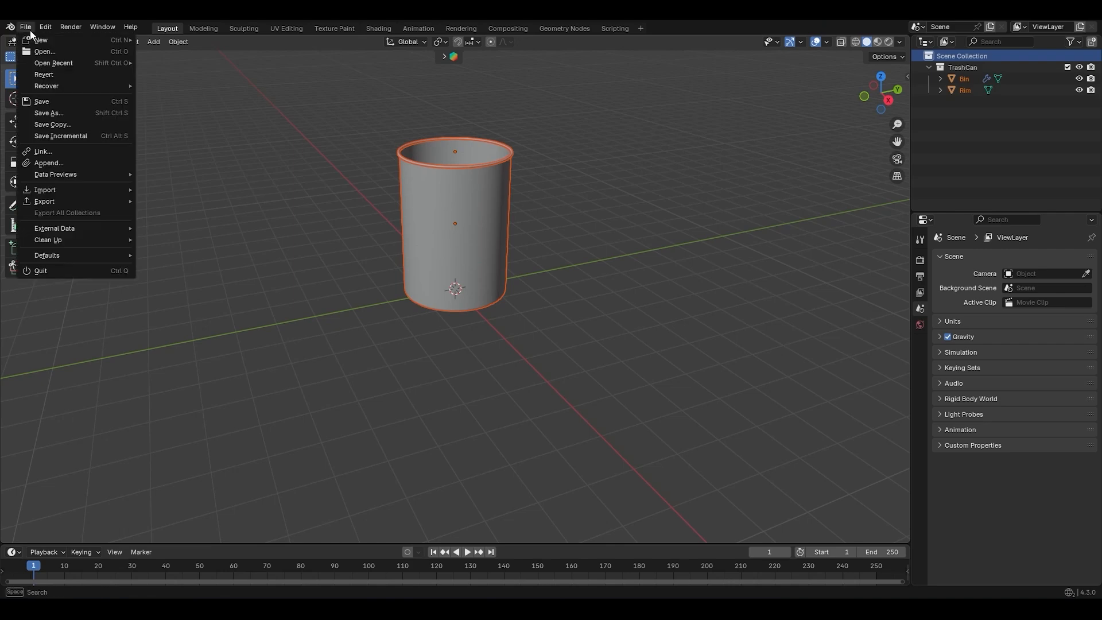
pyautogui.click(73, 161)
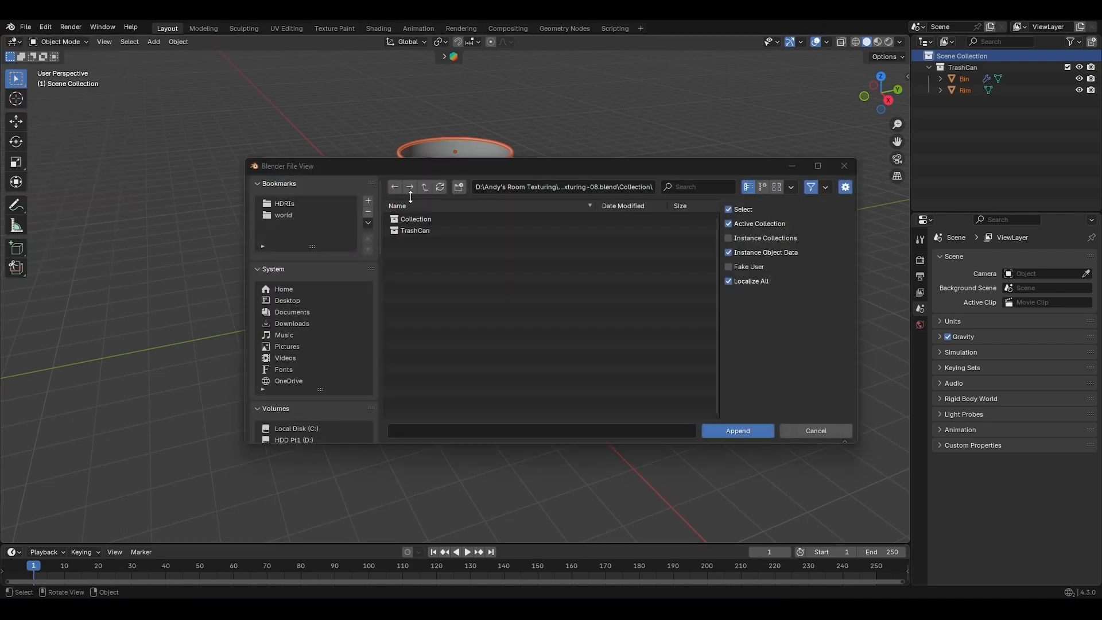
pyautogui.click(424, 188)
pyautogui.click(466, 313)
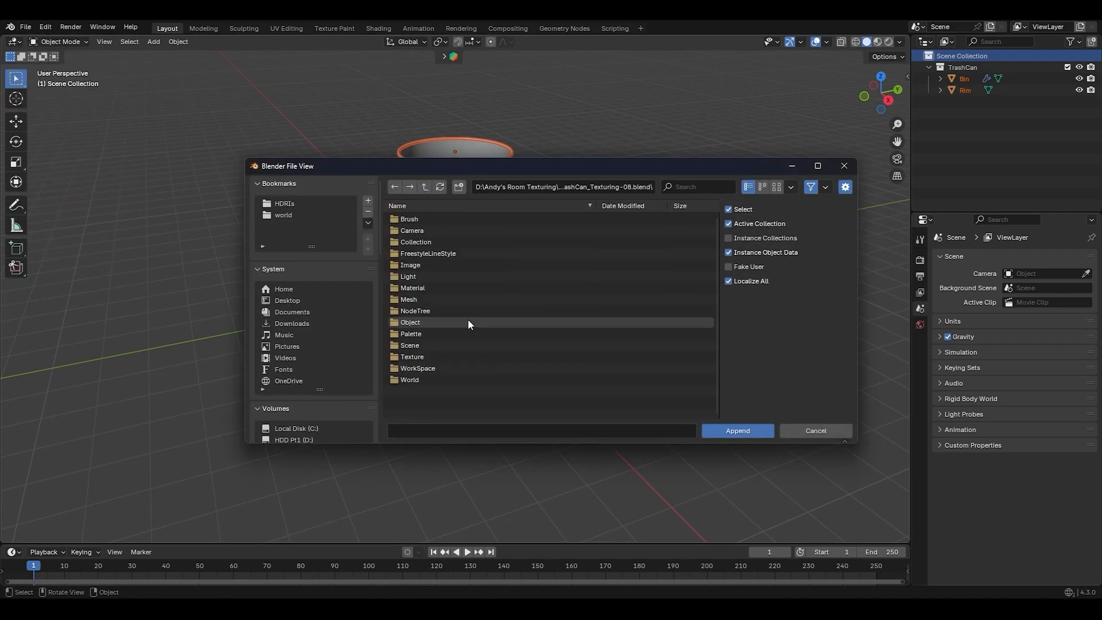
pyautogui.click(431, 324)
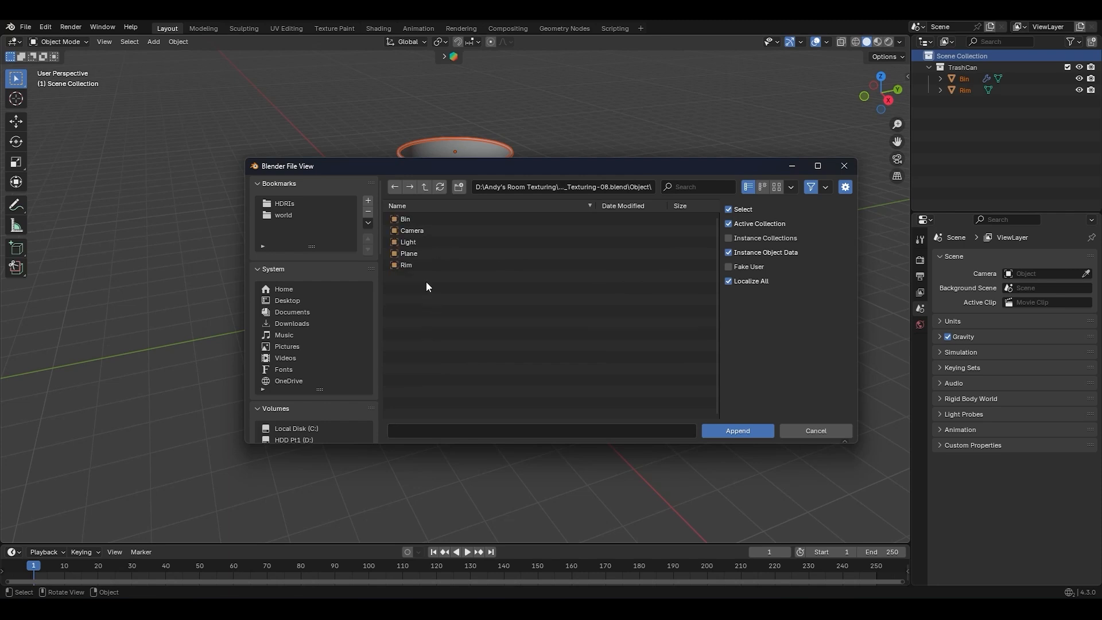
pyautogui.click(420, 266)
pyautogui.keyDown('shift'); pyautogui.click(414, 219); pyautogui.keyUp('shift')
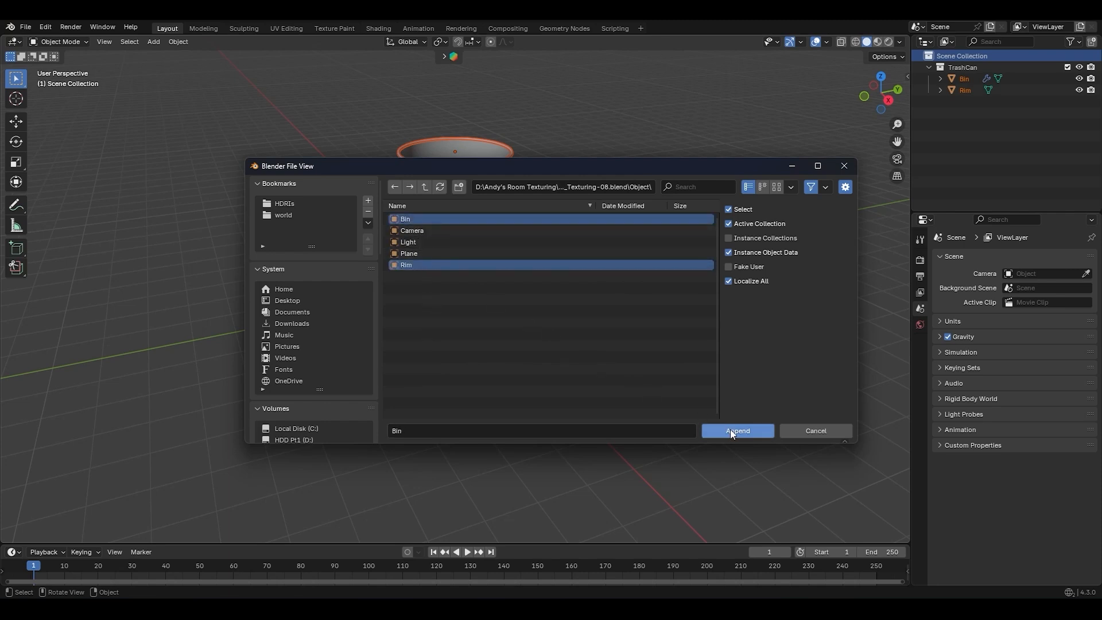
pyautogui.click(811, 435)
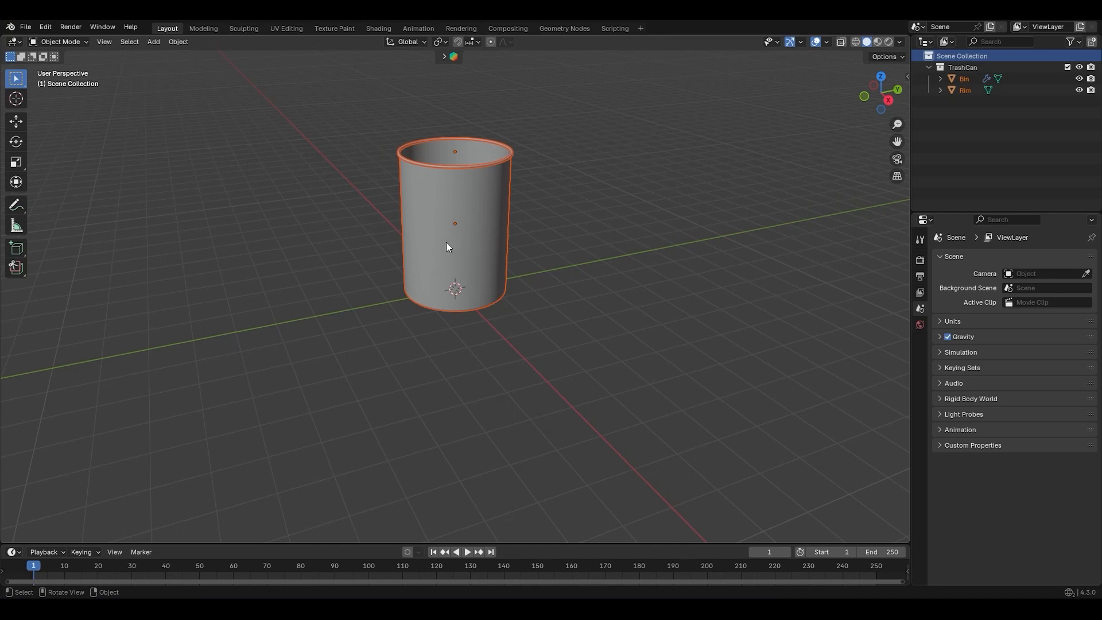
pyautogui.click(956, 68)
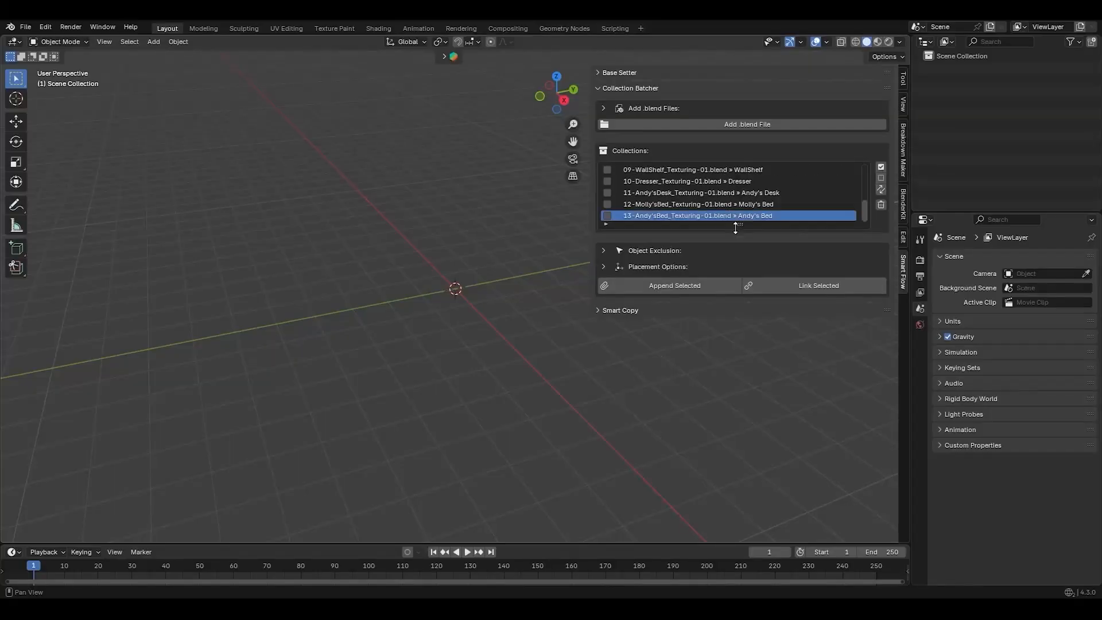
# Batch-append all listed collections, from Andy's Chair to Andy's Bed, with cameras, lights and empties excluded
pyautogui.moveTo(733, 224); pyautogui.dragTo(752, 335)
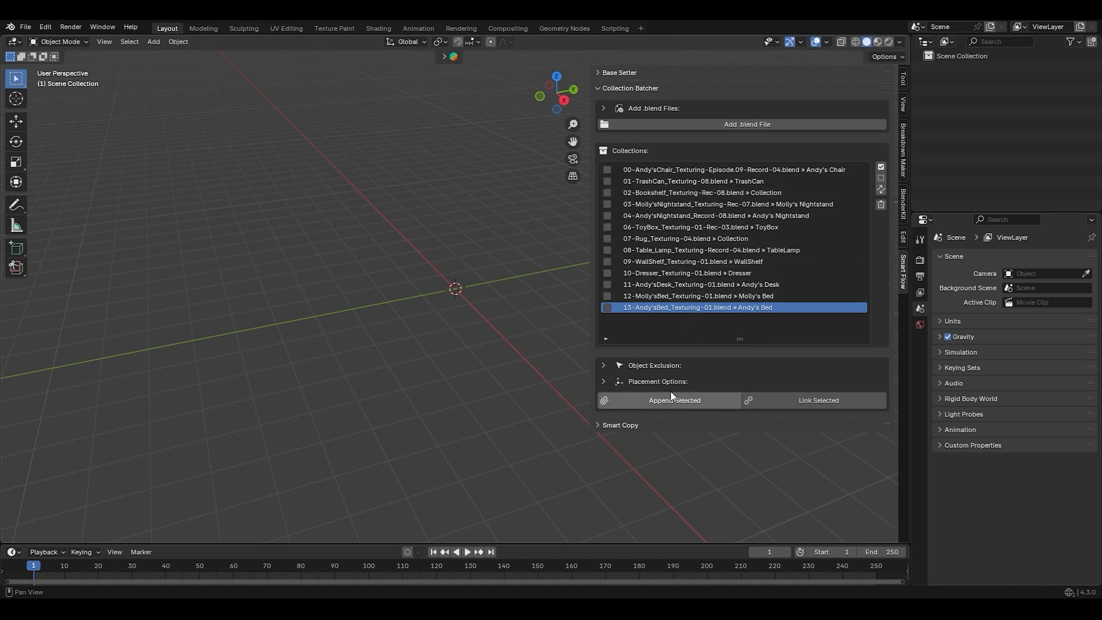
pyautogui.click(612, 371)
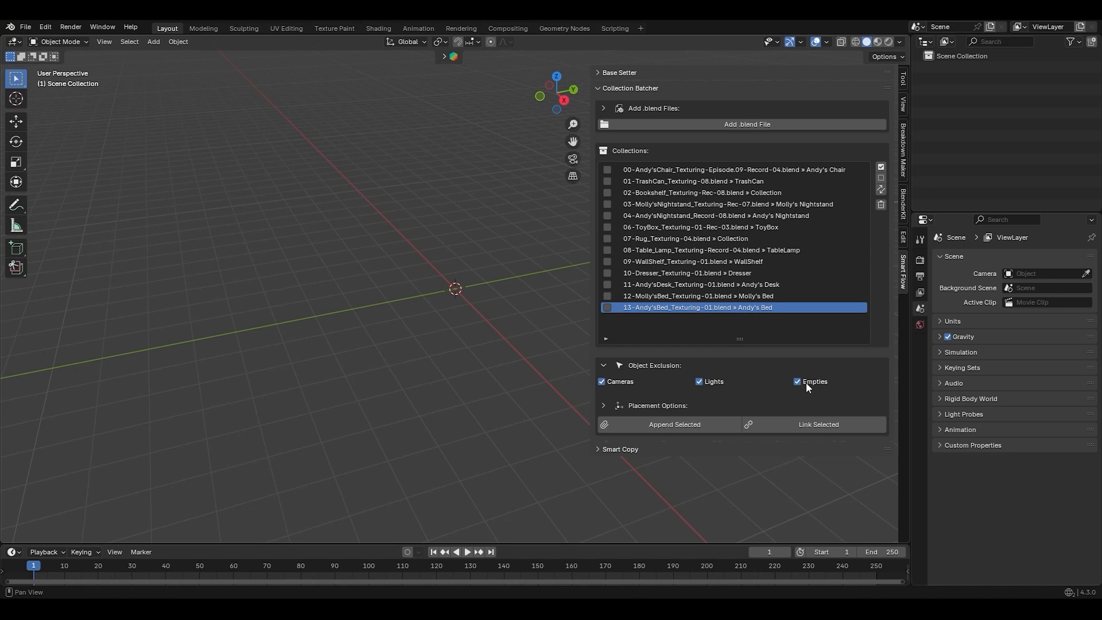
pyautogui.moveTo(607, 307); pyautogui.dragTo(608, 169)
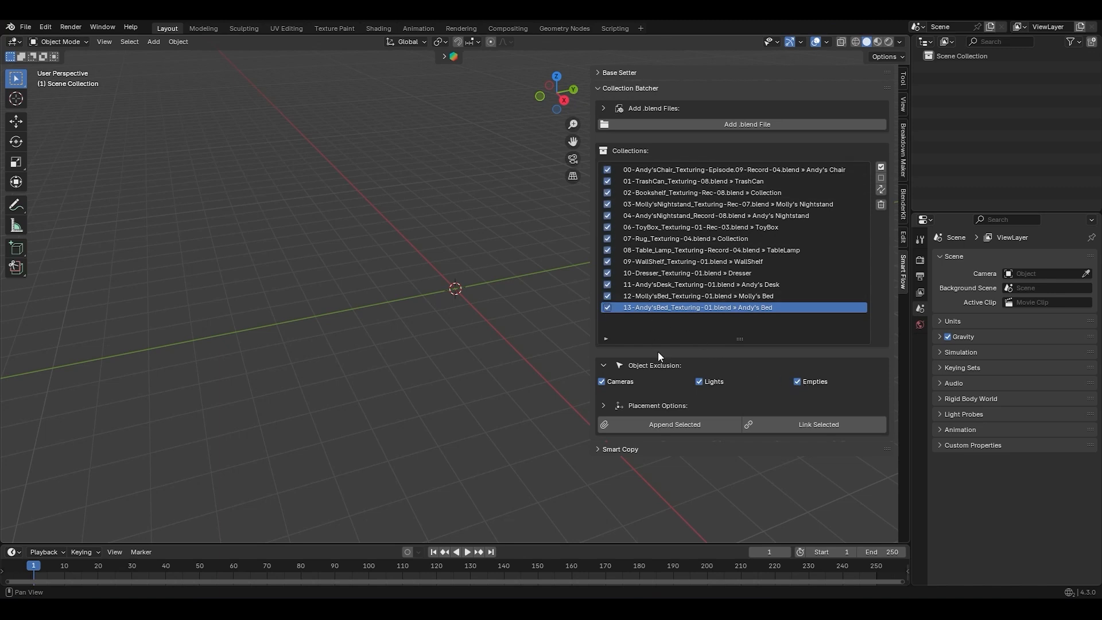
pyautogui.click(675, 425)
# Show the appended models in Material Preview shading and hide the viewport sidebar
pyautogui.moveTo(437, 292)
pyautogui.mouseDown(button='middle')
pyautogui.moveTo(499, 287)
pyautogui.moveTo(505, 270)
pyautogui.mouseUp(button='middle')
pyautogui.press('z')
pyautogui.click(505, 330)
pyautogui.press('n')
pyautogui.moveTo(504, 317); pyautogui.dragTo(515, 313, button='middle')
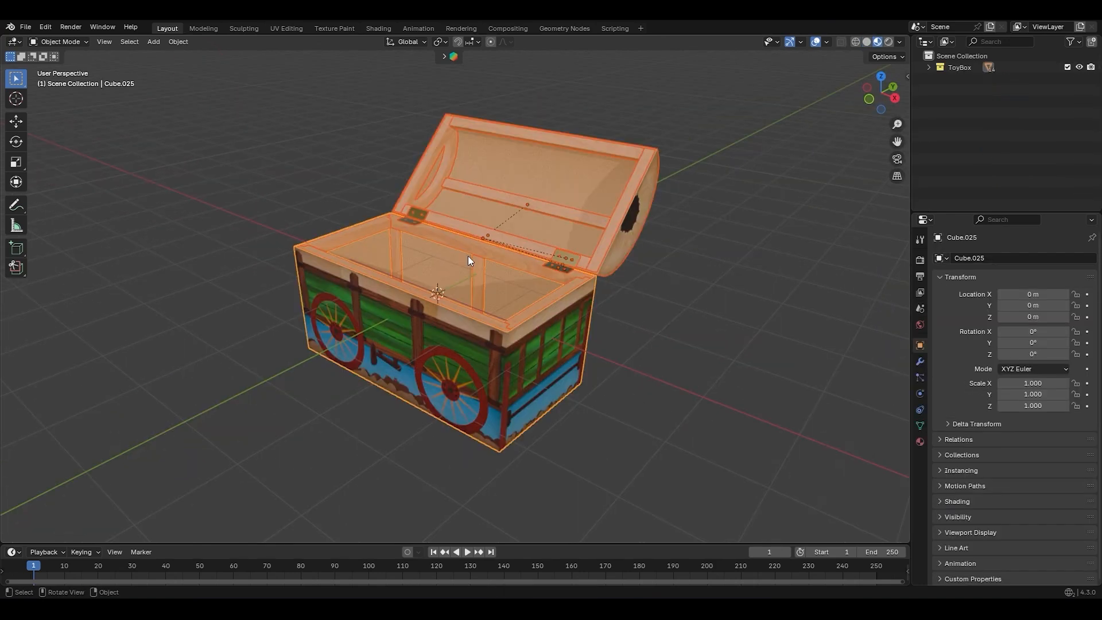
# Smart-copy the toy box objects and paste them with their ToyBox collection into the other open Blender file
pyautogui.hotkey('ctrl', 'c')
pyautogui.moveTo(691, 610)
pyautogui.click(743, 565)
pyautogui.hotkey('ctrl', 'v')
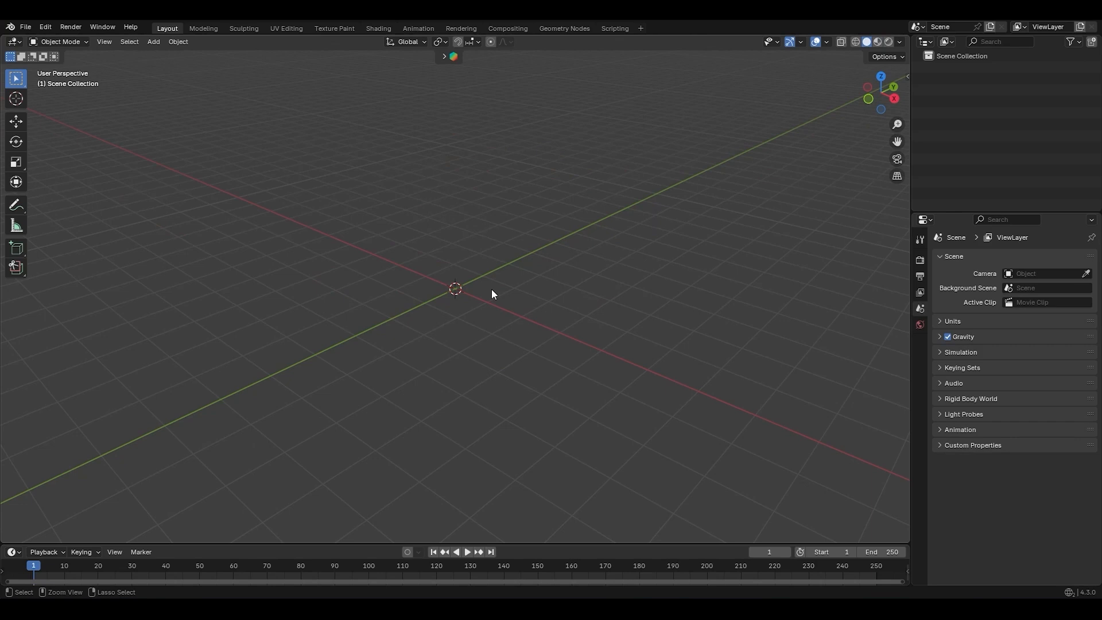
pyautogui.hotkey('ctrl', 'v')
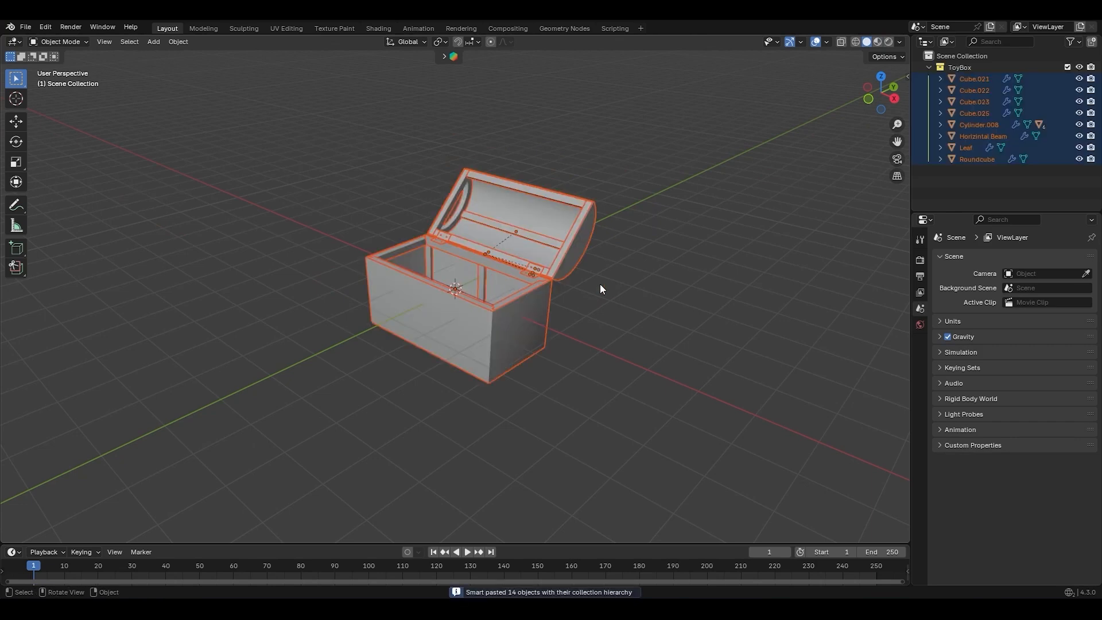
pyautogui.click(930, 67)
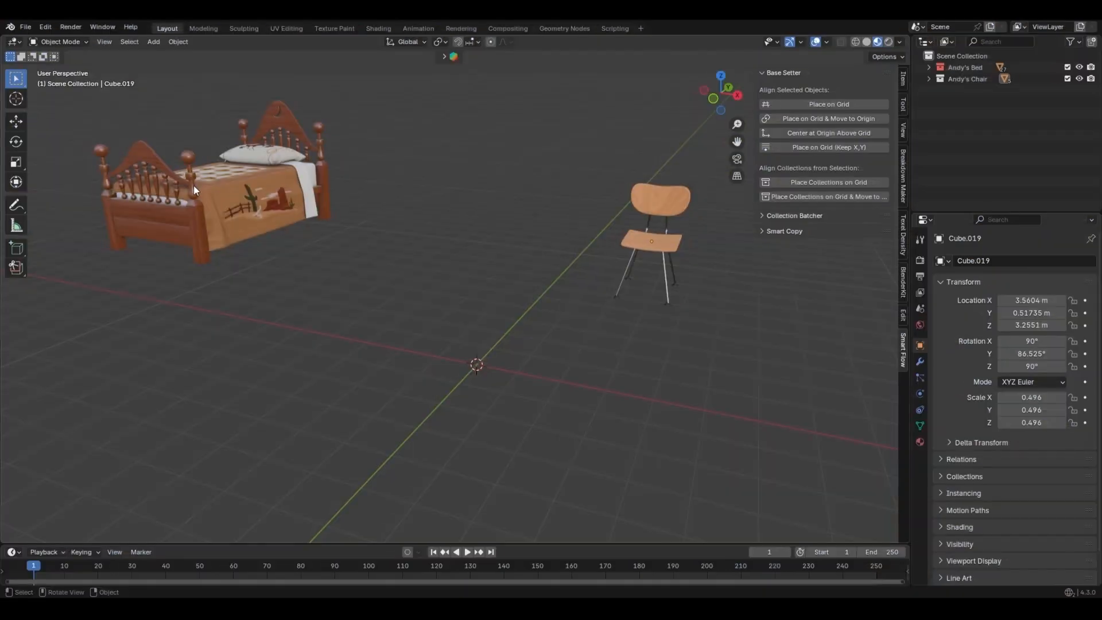
# Place the Andy's Bed collection on the grid at the origin, and place the Andy's Chair collection on the grid
pyautogui.click(195, 186)
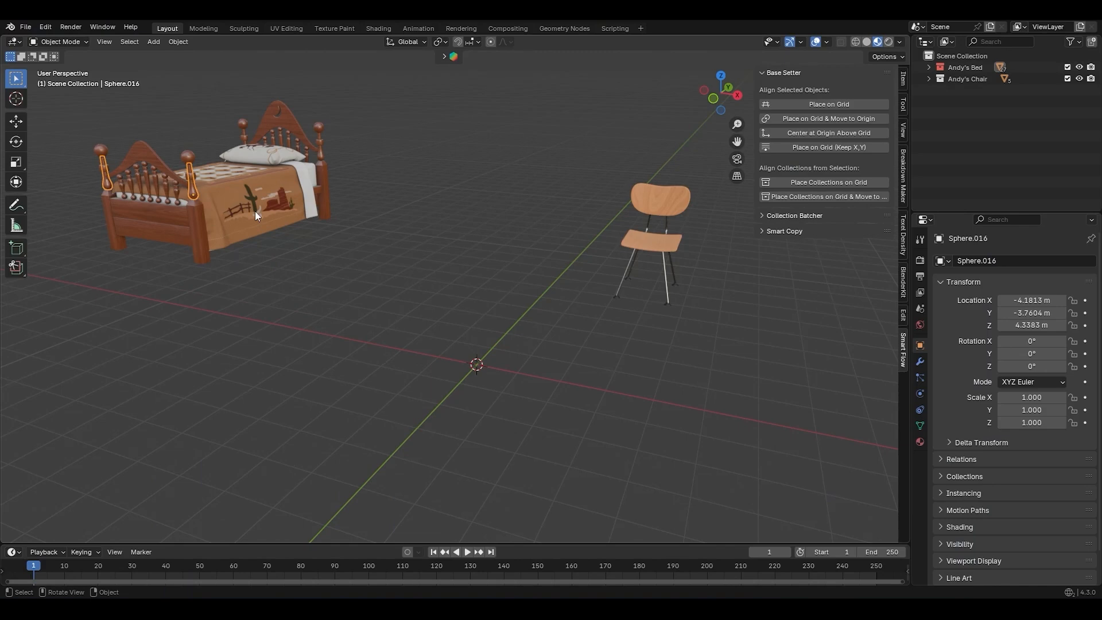
pyautogui.click(832, 196)
pyautogui.click(663, 242)
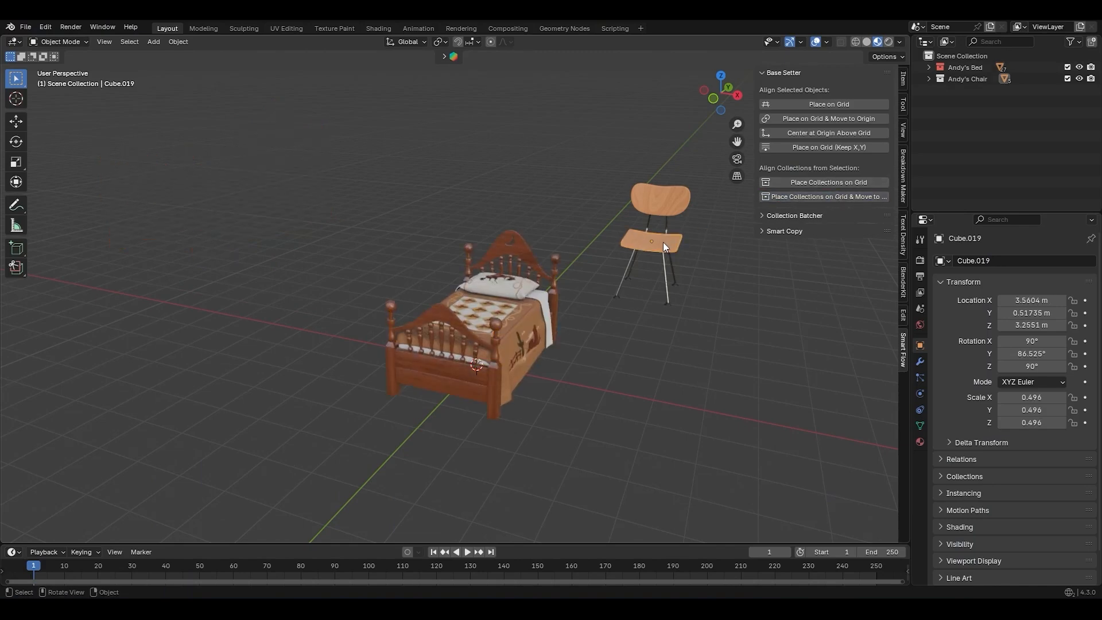
pyautogui.click(820, 183)
pyautogui.moveTo(625, 373); pyautogui.dragTo(577, 350, button='middle')
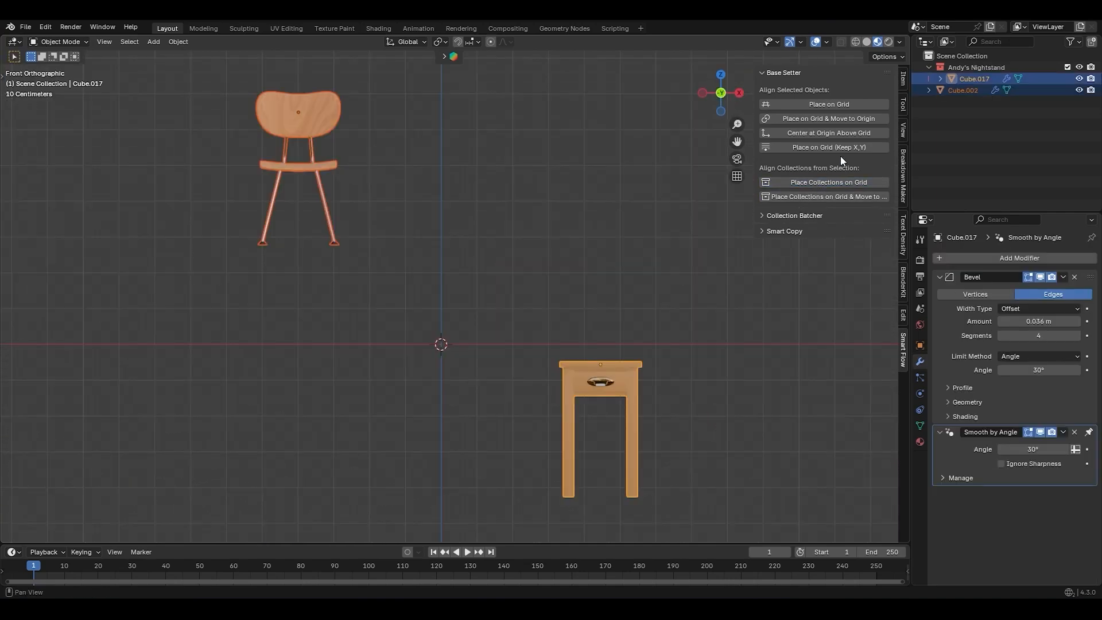
# Place the selected chair and nightstand, and in the cube scene all selected cubes, on the grid while keeping their X and Y positions
pyautogui.click(840, 150)
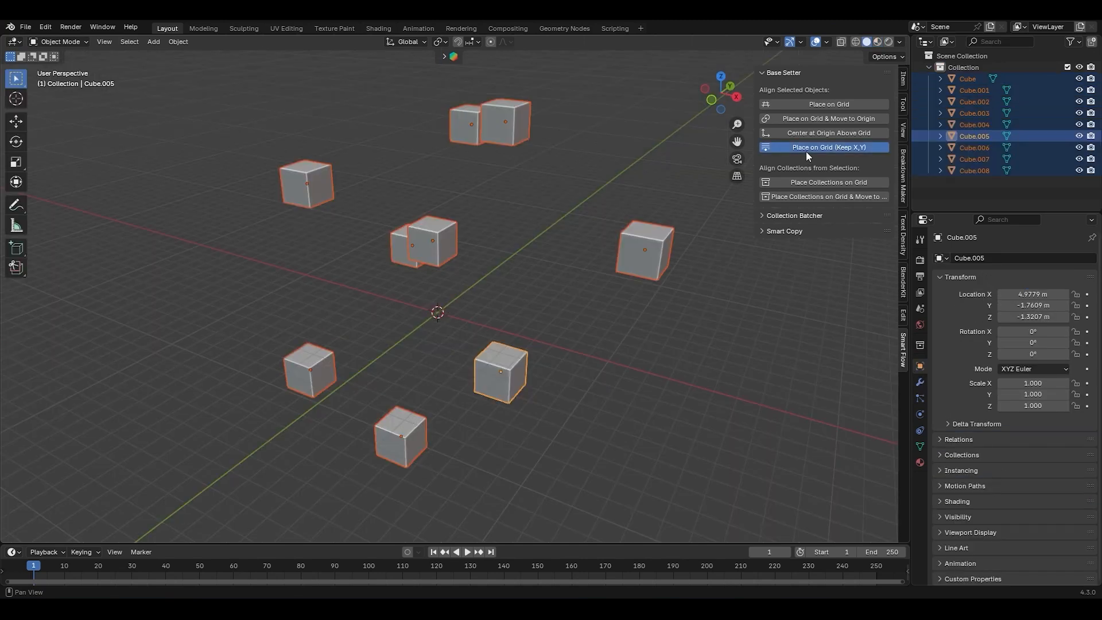
pyautogui.click(806, 151)
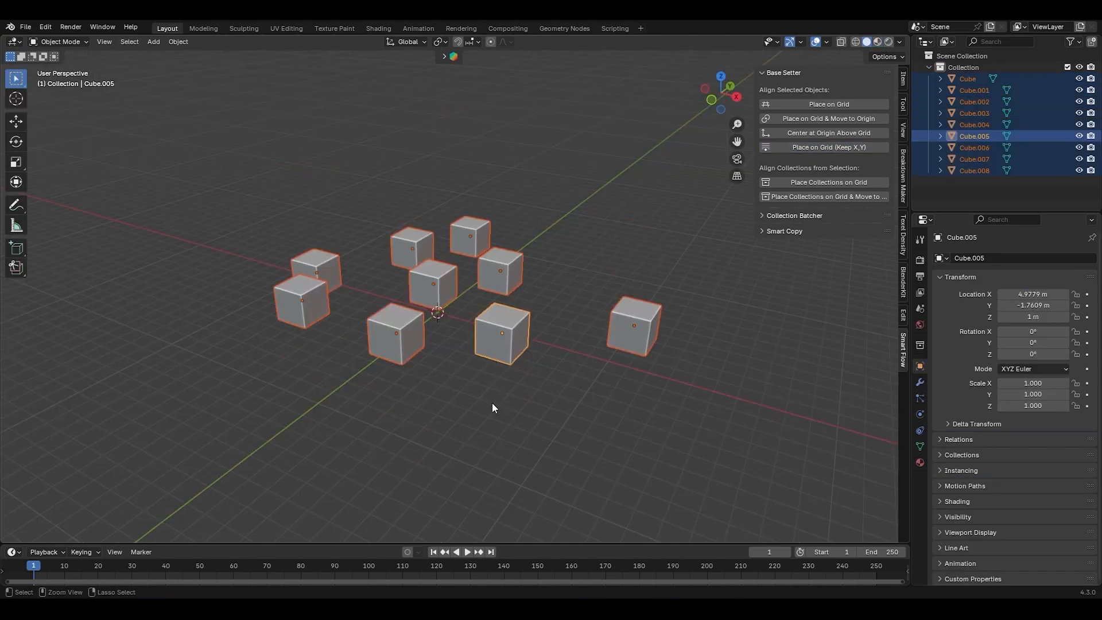
# Undo the cubes' grid placement and center the selected cubes at the origin above the grid
pyautogui.hotkey('ctrl', 'z')
pyautogui.click(836, 132)
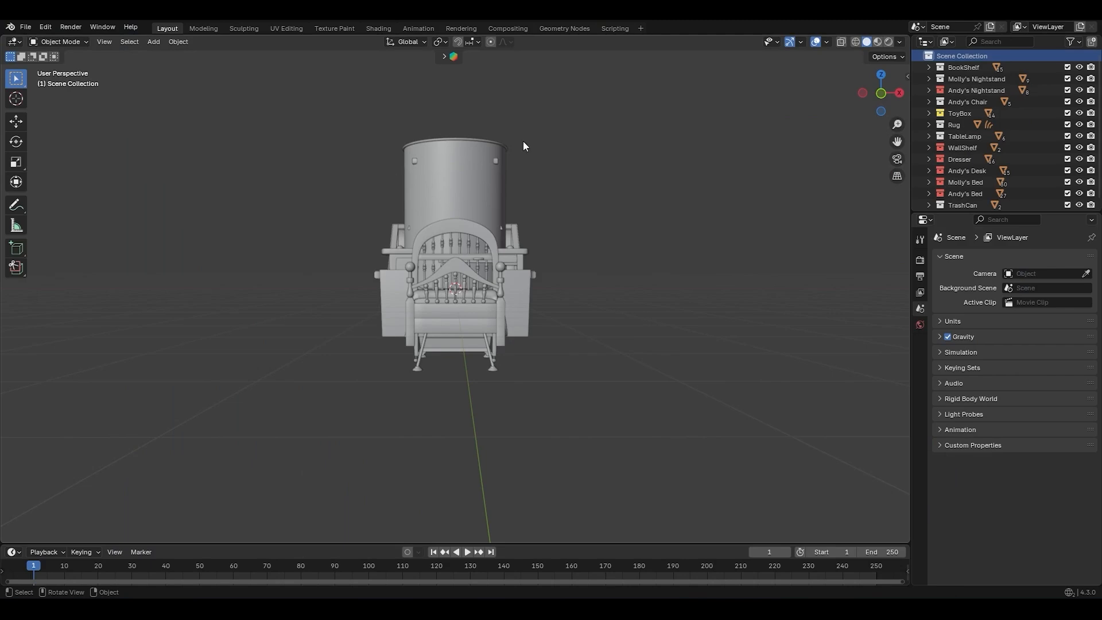
# Switch the scene holding all the room collections to Material Preview and inspect the overlapping textured models
pyautogui.press('z')
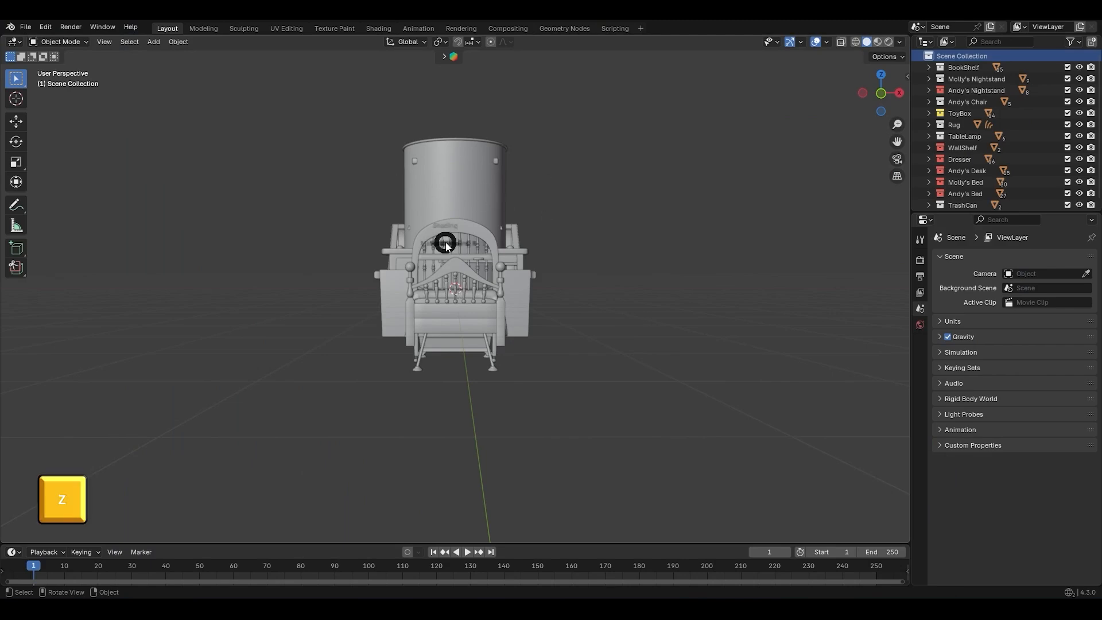
pyautogui.click(432, 330)
pyautogui.moveTo(522, 278); pyautogui.dragTo(485, 283, button='middle')
pyautogui.scroll(3, 494, 271)
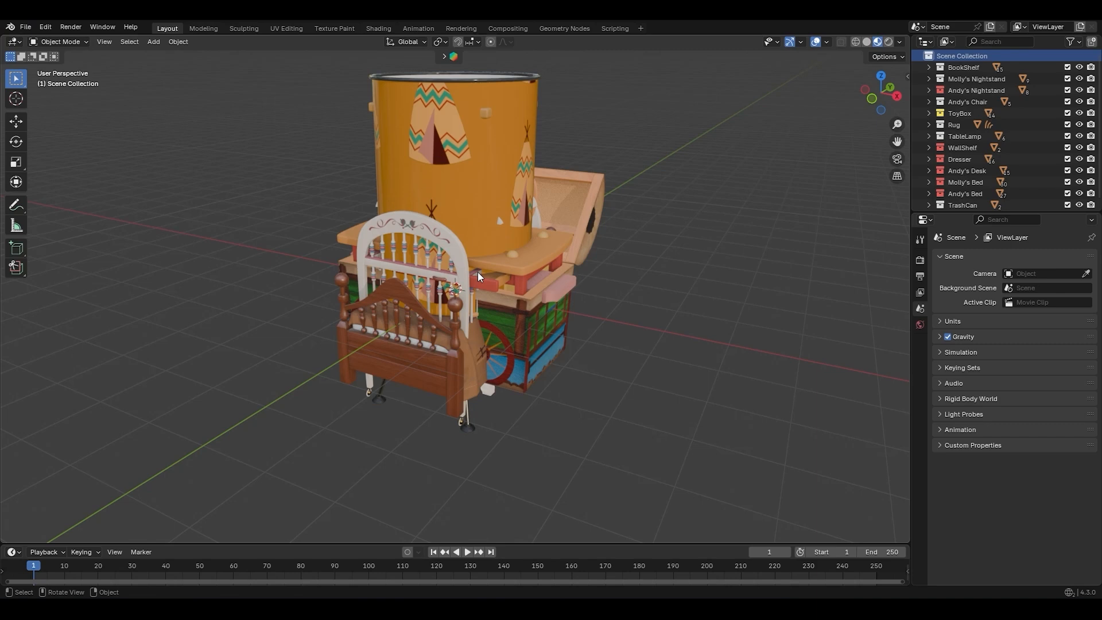
pyautogui.keyDown('shift'); pyautogui.moveTo(472, 224); pyautogui.dragTo(537, 279, button='middle'); pyautogui.keyUp('shift')
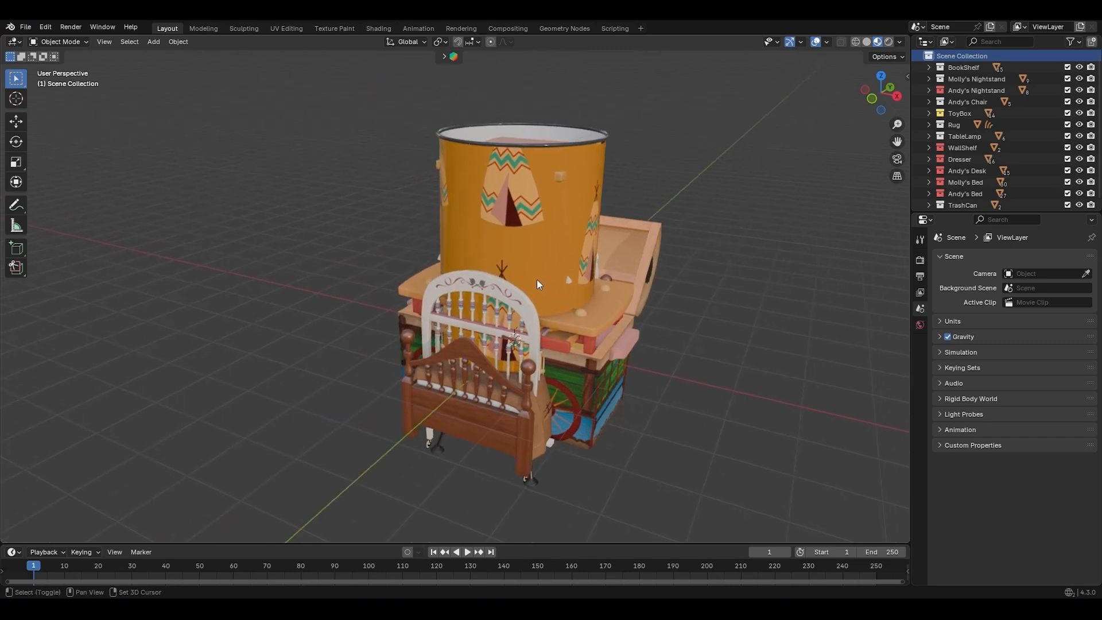
# Split the 3D viewport vertically, turn one half into an Asset Browser, and look over its assets and the room models
pyautogui.moveTo(2, 34); pyautogui.dragTo(446, 143)
pyautogui.click(16, 42)
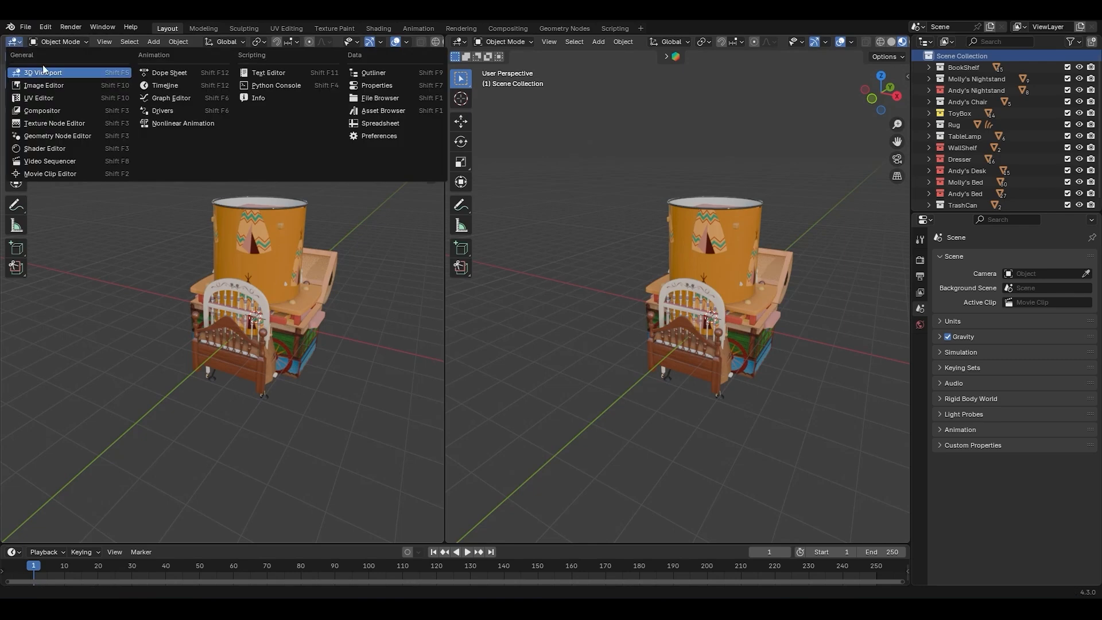
pyautogui.click(370, 113)
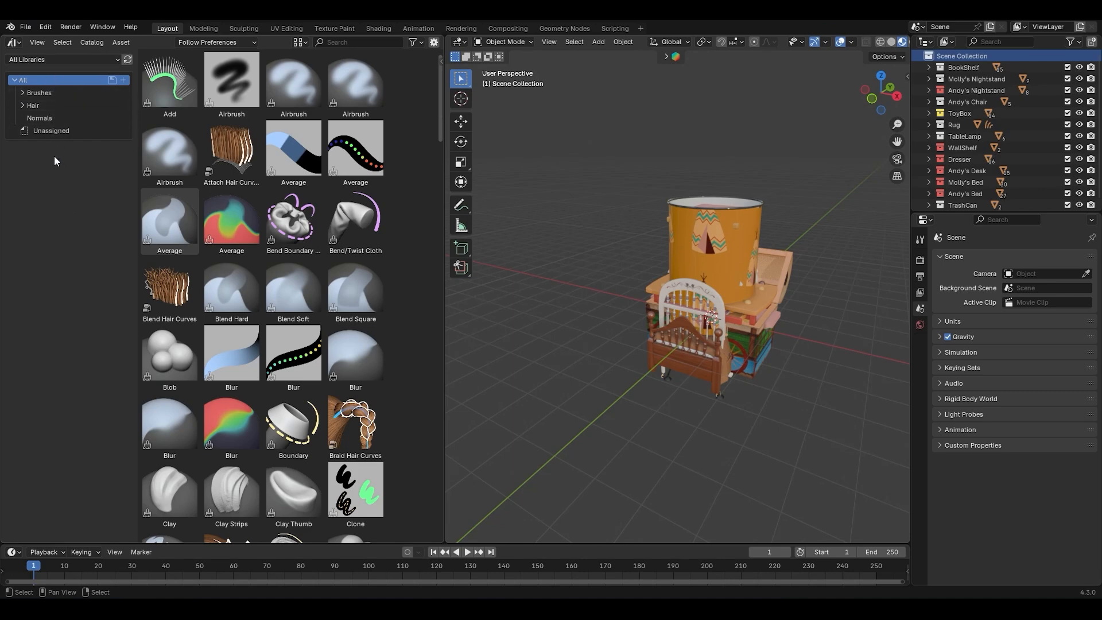
pyautogui.moveTo(439, 112); pyautogui.dragTo(440, 124)
pyautogui.scroll(2, 416, 173)
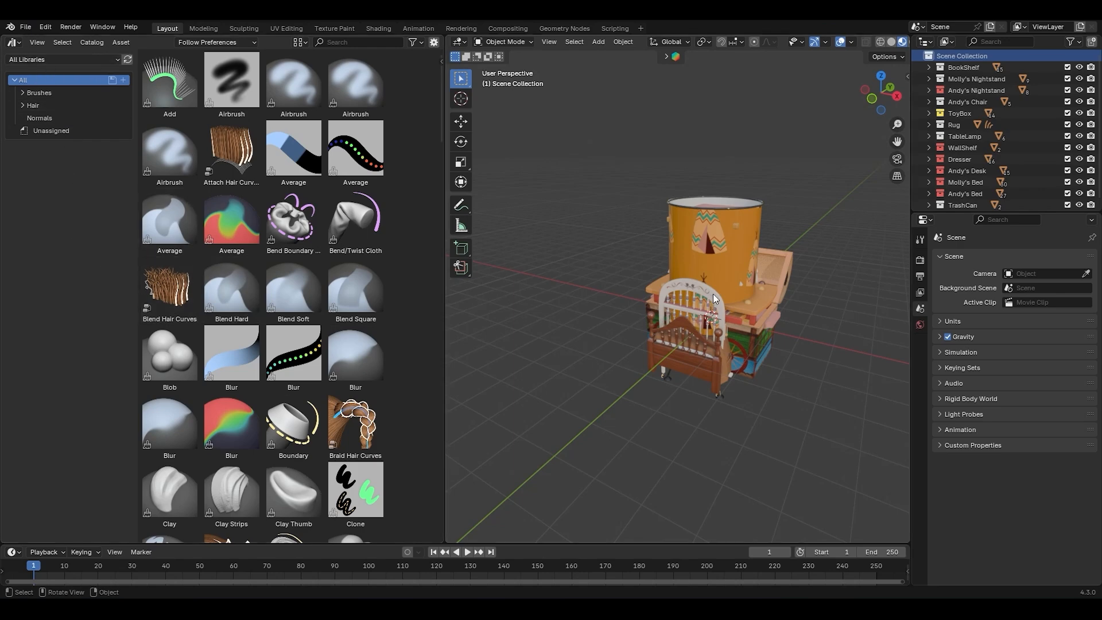
pyautogui.moveTo(720, 290); pyautogui.dragTo(673, 308, button='middle')
pyautogui.scroll(2, 697, 326)
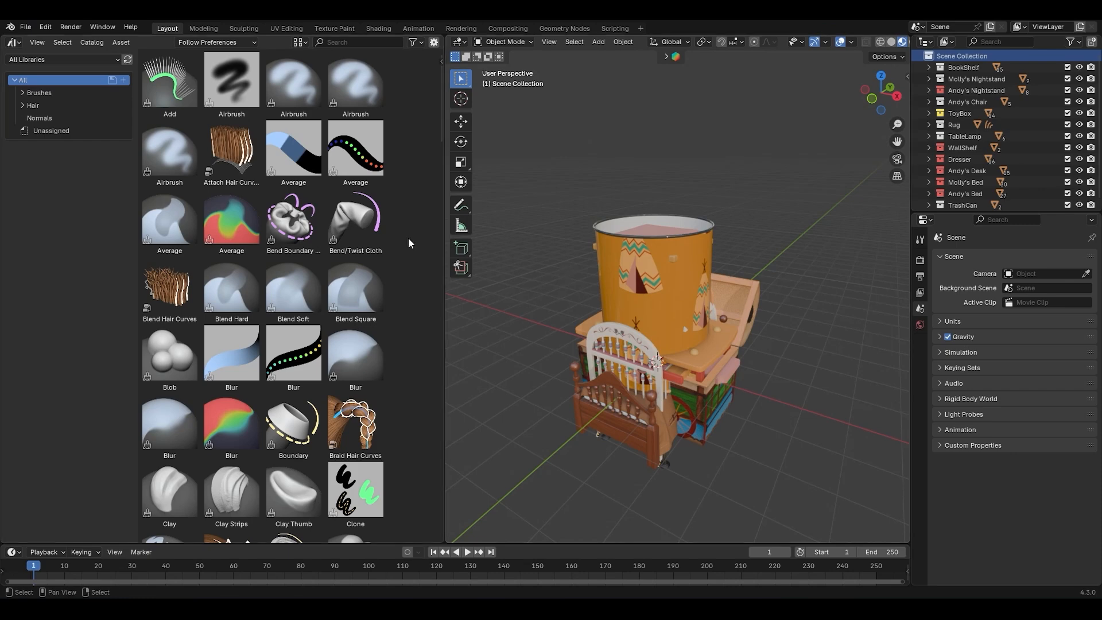
# Pack all external resources into the Blender file and save it
pyautogui.click(27, 27)
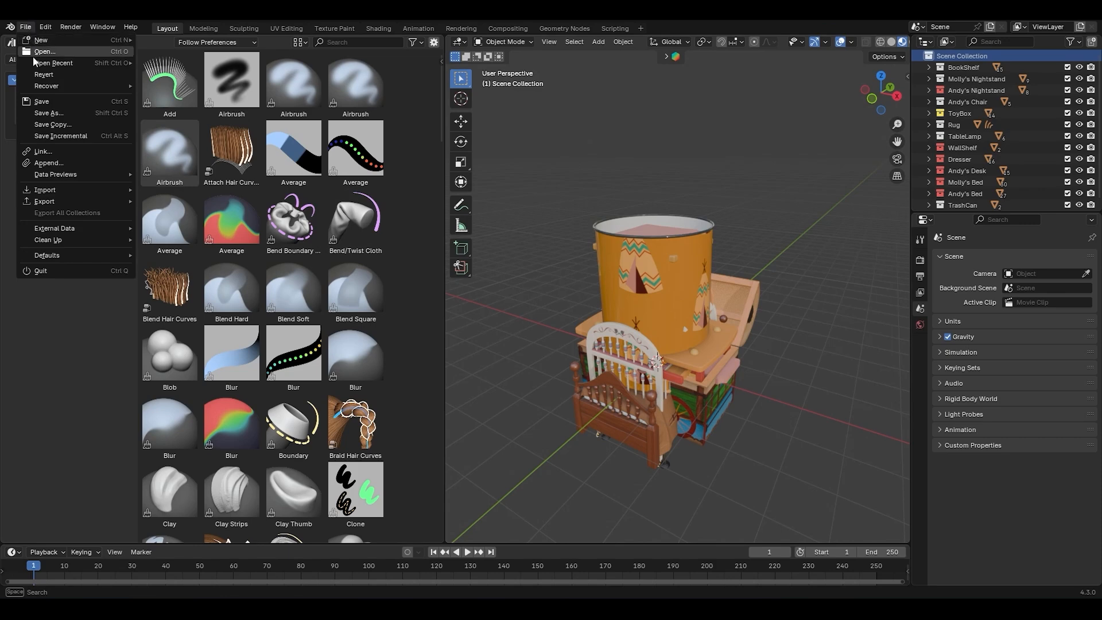
pyautogui.moveTo(75, 228)
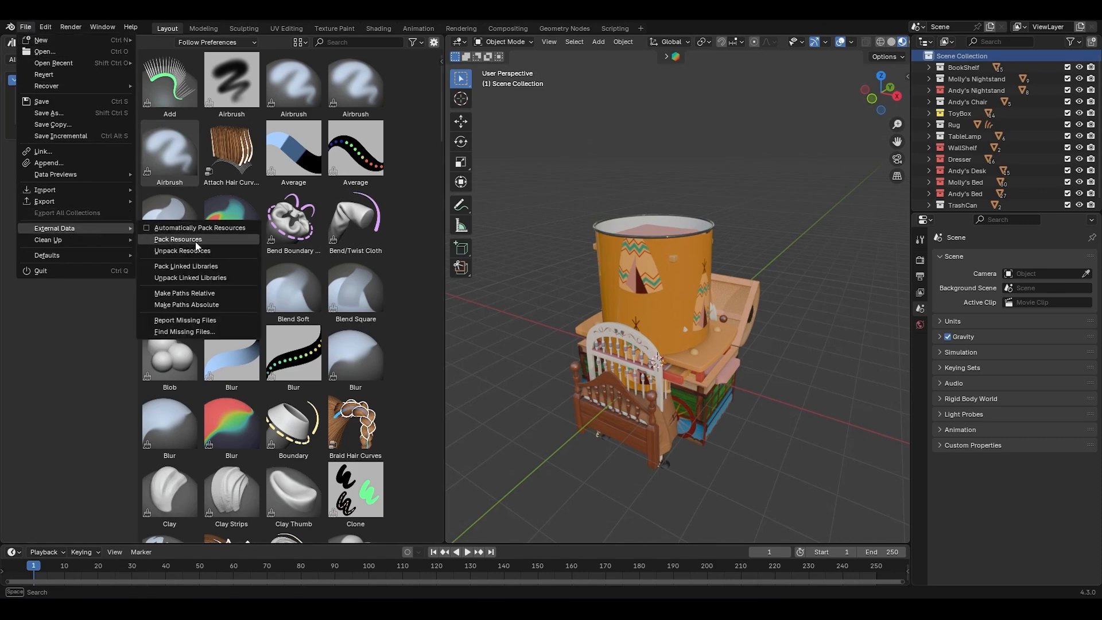
pyautogui.click(224, 239)
pyautogui.click(26, 28)
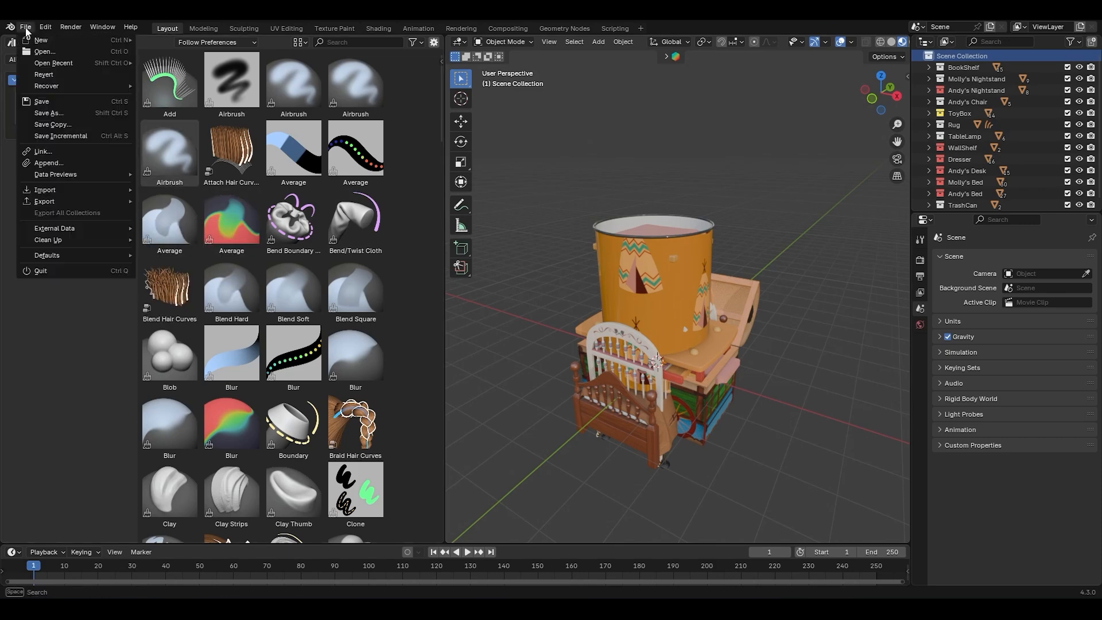
pyautogui.click(49, 101)
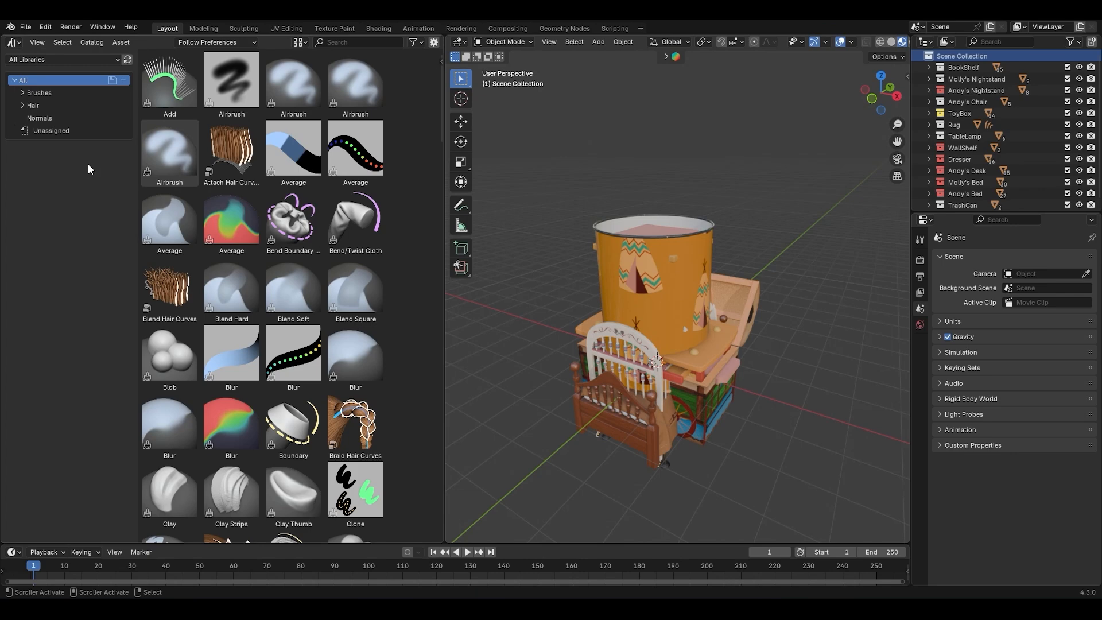
pyautogui.scroll(-1, 964, 177)
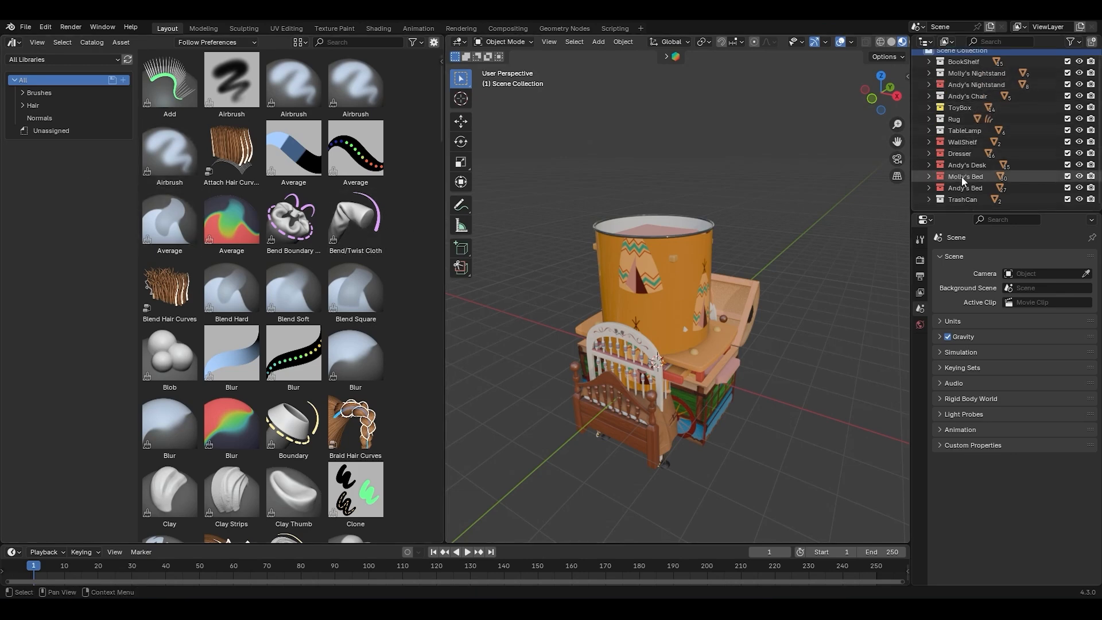
pyautogui.scroll(1, 965, 138)
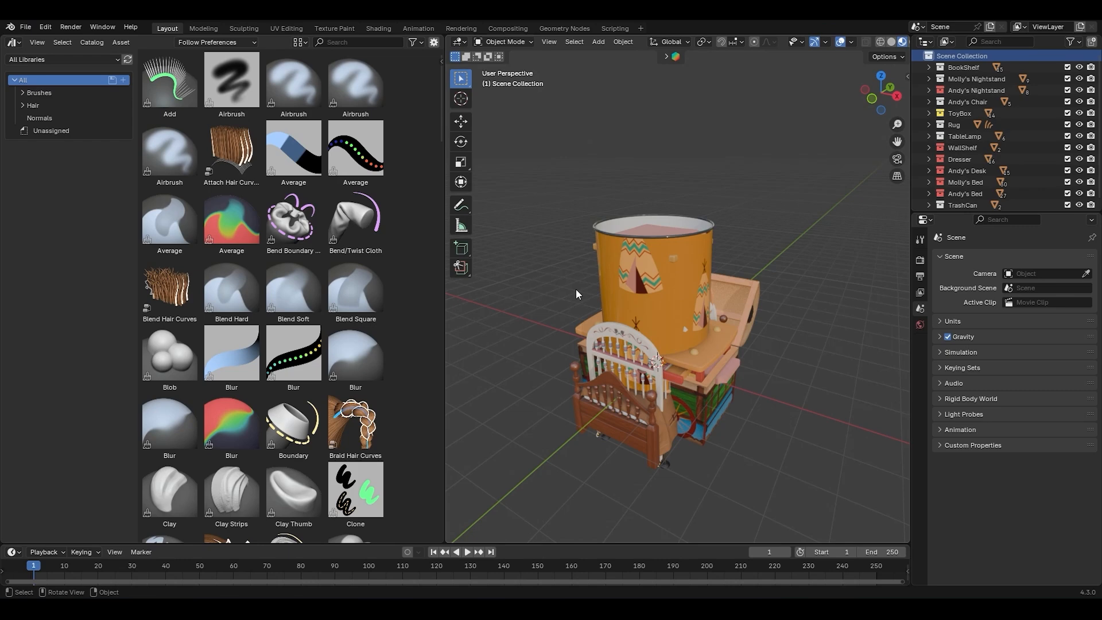
# In the empty scene, place the TrashCan asset from the Unassigned catalog near the world origin
pyautogui.moveTo(633, 325); pyautogui.dragTo(670, 359, button='middle')
pyautogui.moveTo(706, 403); pyautogui.dragTo(716, 365, button='middle')
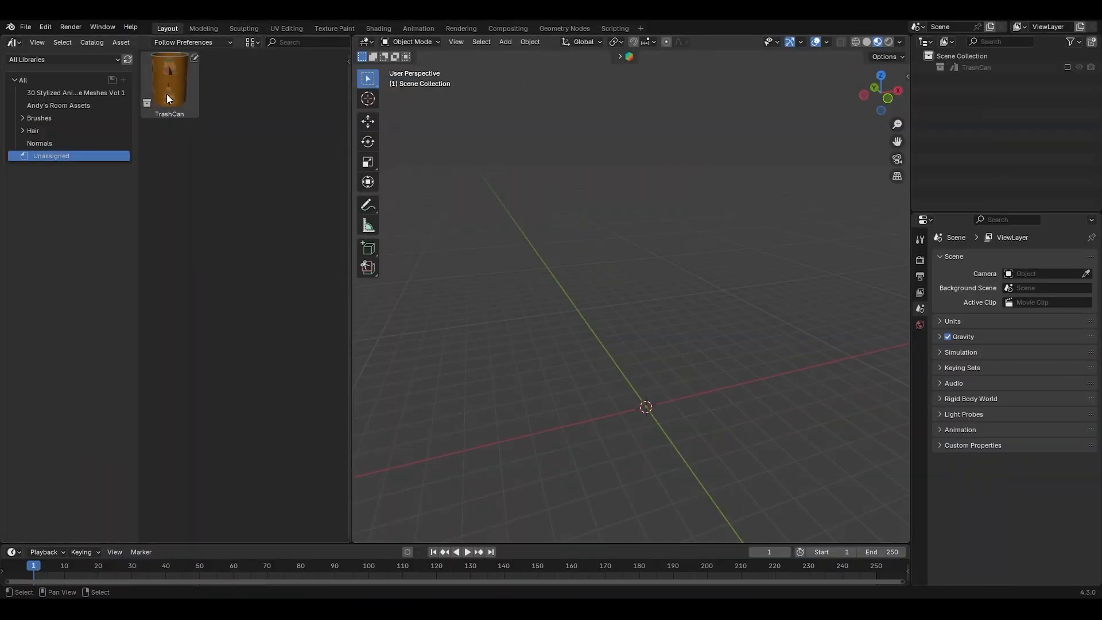
pyautogui.moveTo(167, 94); pyautogui.dragTo(637, 408)
pyautogui.moveTo(500, 345); pyautogui.dragTo(493, 297, button='middle')
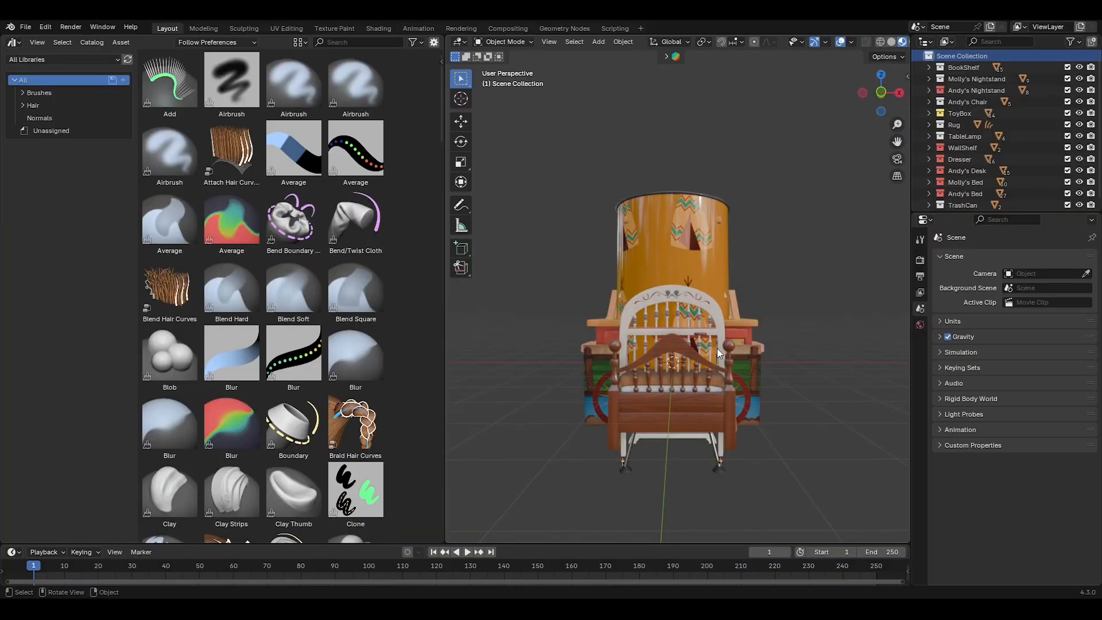
# Exclude all room collections from the view layer except BookShelf, and frame it in front view
pyautogui.press('KP_1')
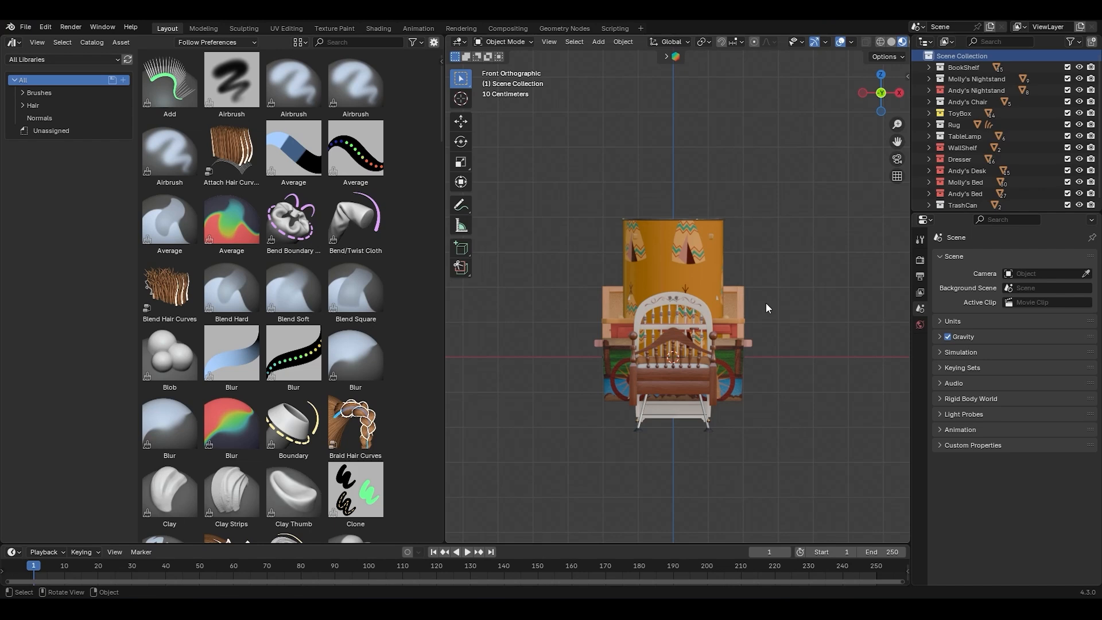
pyautogui.moveTo(1068, 67); pyautogui.dragTo(1070, 212)
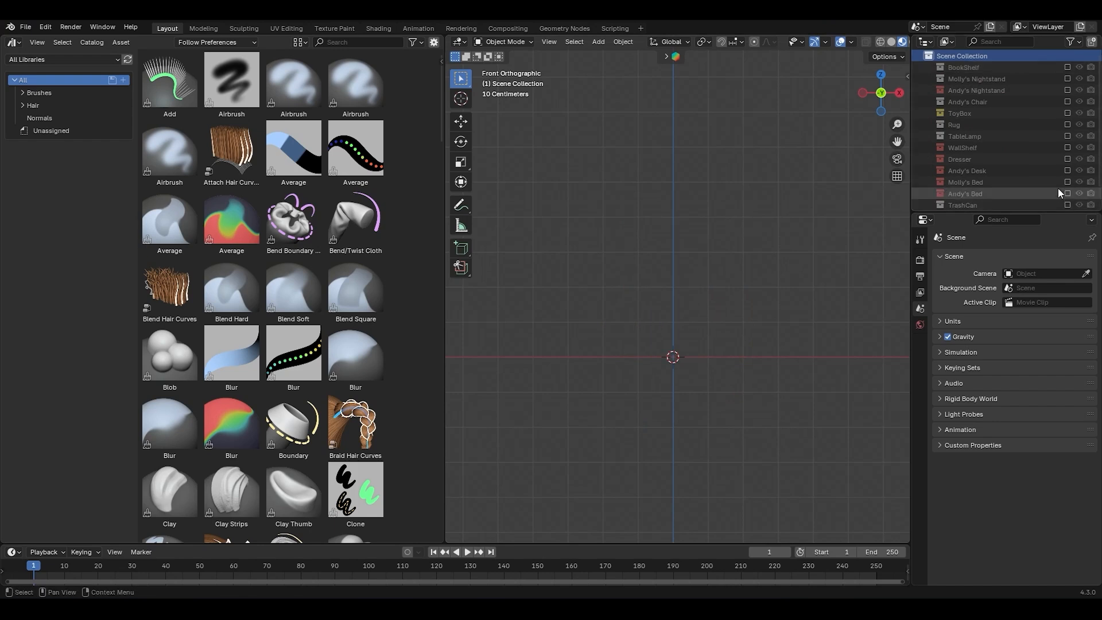
pyautogui.scroll(1, 1058, 186)
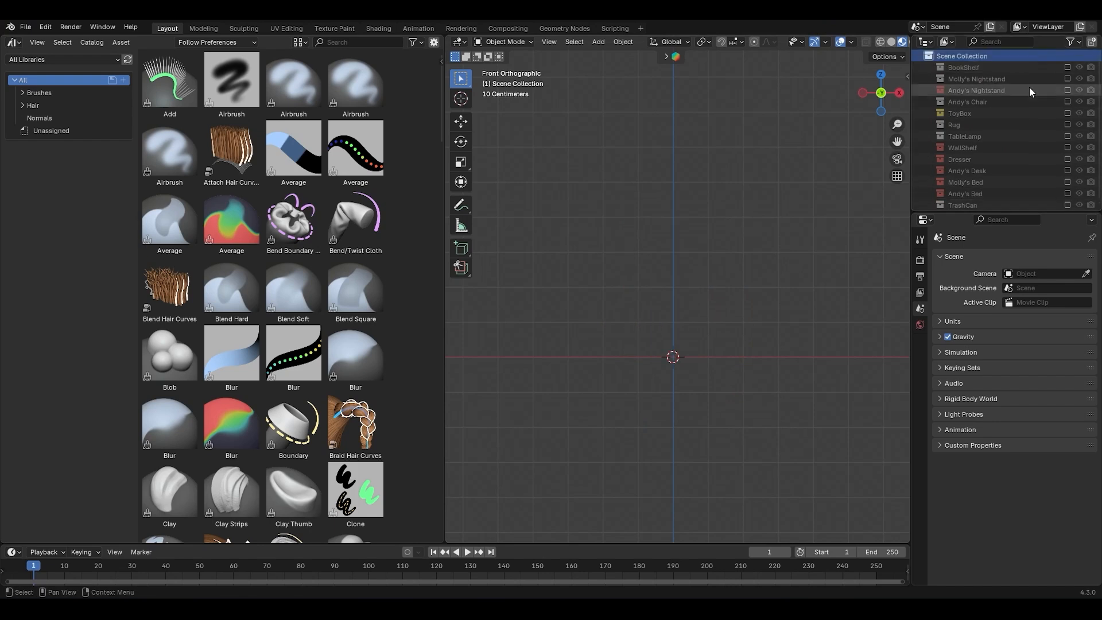
pyautogui.click(1068, 68)
pyautogui.press('Home')
# Move the whole bookshelf up about 1.2 m along Z so its legs rest on the grid, and check its centering from above
pyautogui.moveTo(780, 184); pyautogui.dragTo(518, 400)
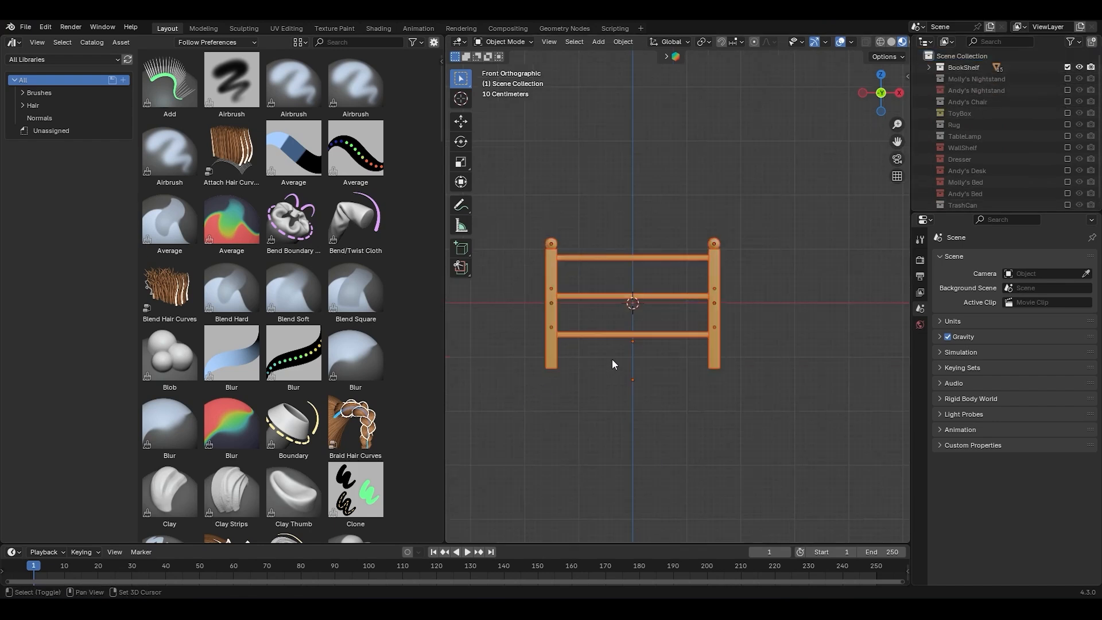
pyautogui.press('KP_Decimal')
pyautogui.scroll(2, 658, 293)
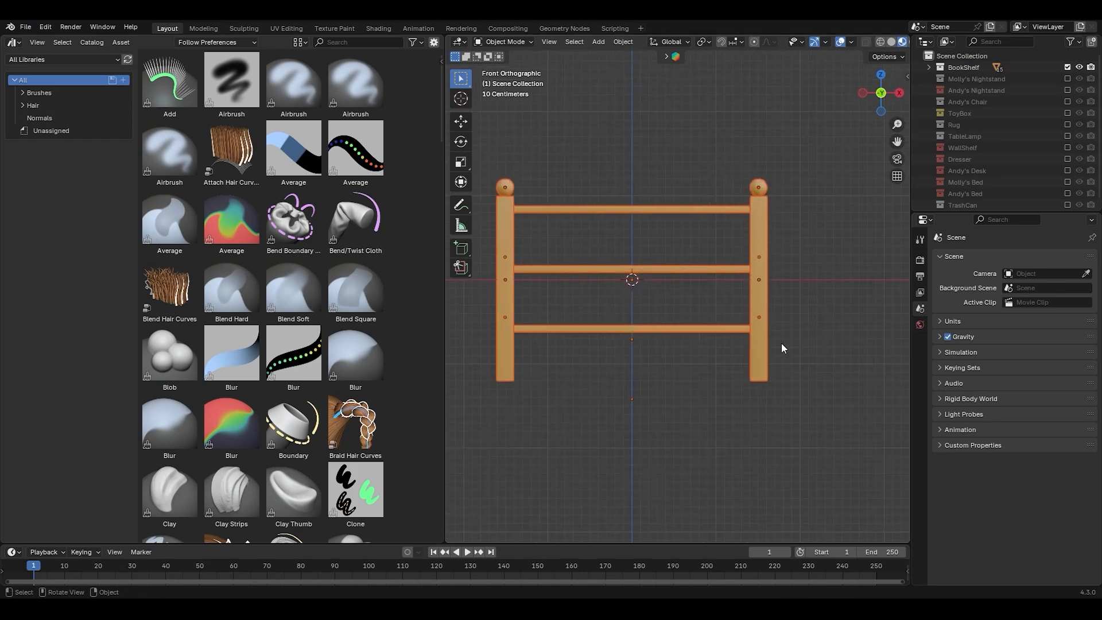
pyautogui.press('g')
pyautogui.press('z')
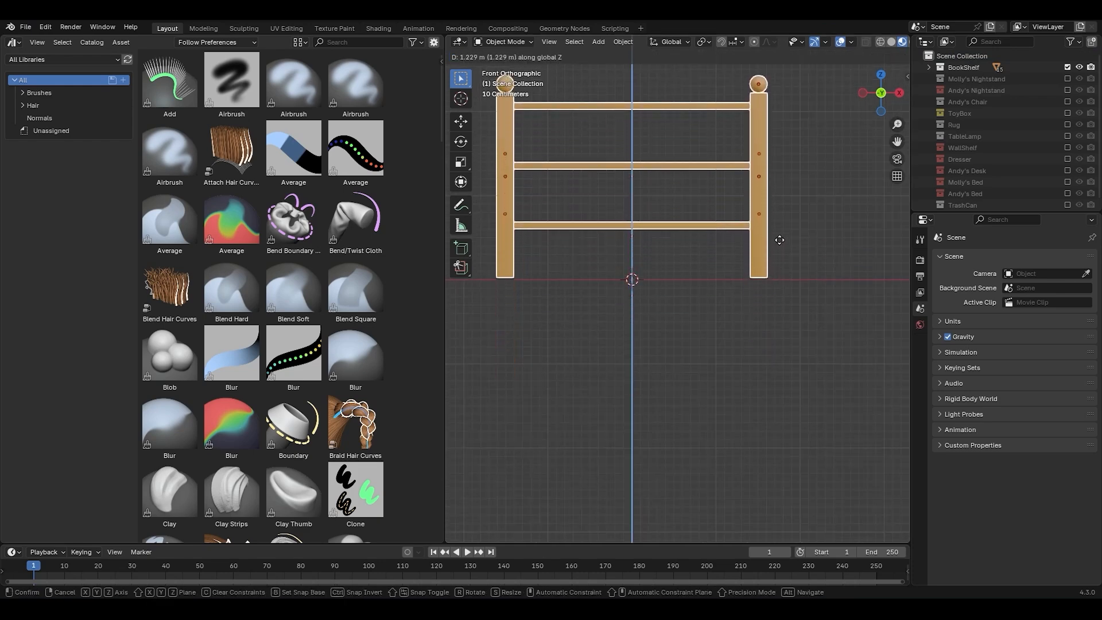
pyautogui.click(785, 242)
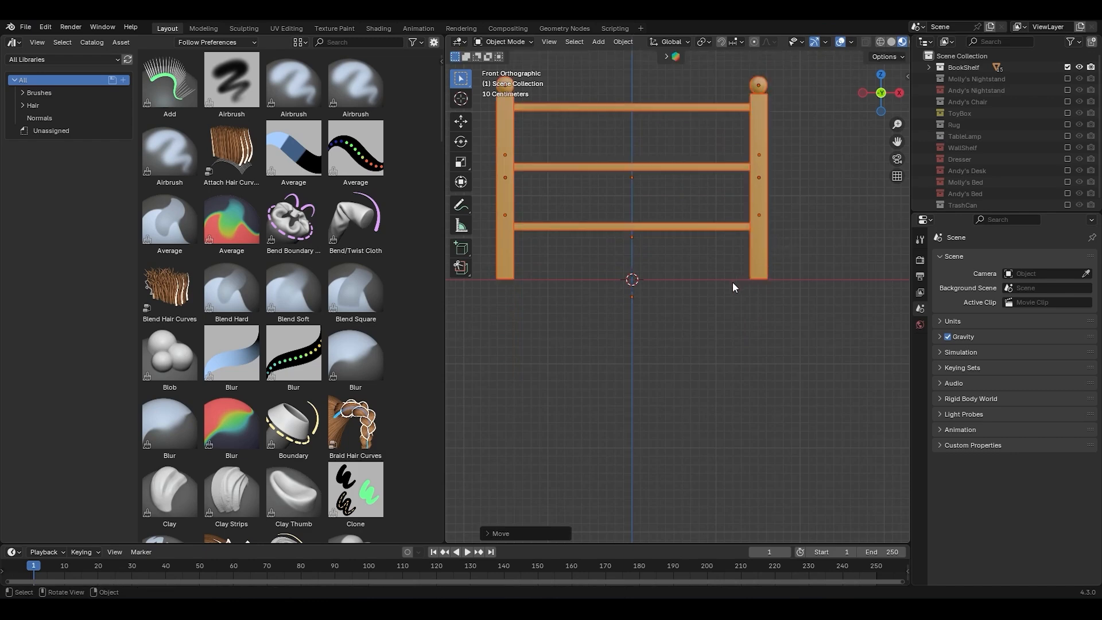
pyautogui.press('KP_7')
pyautogui.keyDown('shift'); pyautogui.moveTo(697, 321); pyautogui.dragTo(694, 293, button='middle'); pyautogui.keyUp('shift')
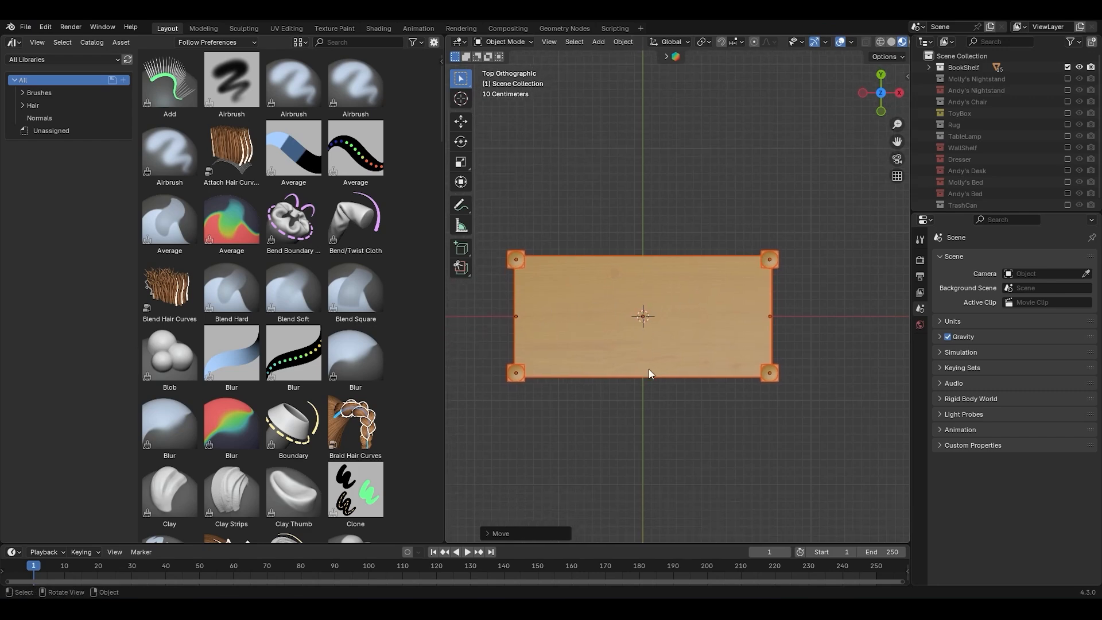
pyautogui.press('KP_1')
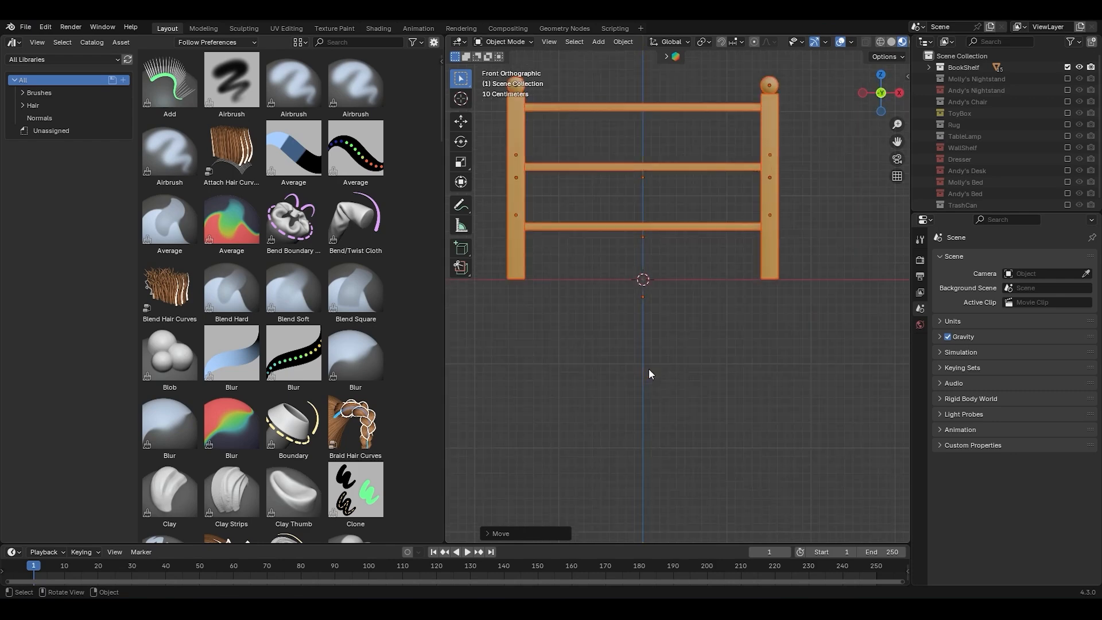
pyautogui.keyDown('shift'); pyautogui.moveTo(683, 243); pyautogui.dragTo(704, 289, button='middle'); pyautogui.keyUp('shift')
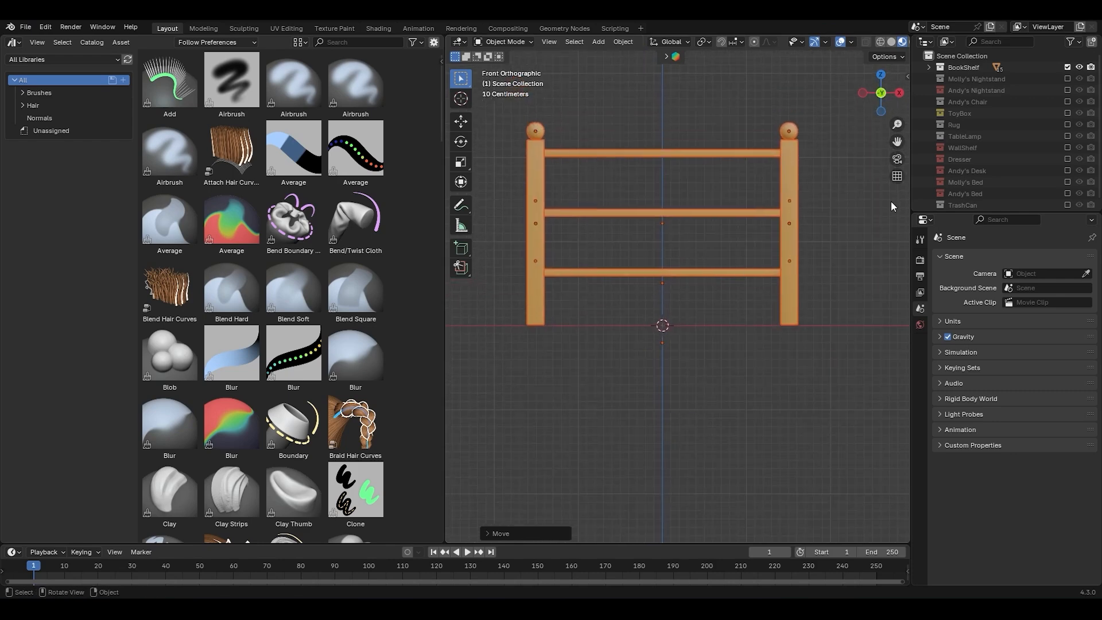
# Exclude the BookShelf collection, include Molly's Nightstand instead, and select all of the nightstand's parts
pyautogui.click(1068, 67)
pyautogui.click(1068, 78)
pyautogui.keyDown('shift'); pyautogui.moveTo(821, 213); pyautogui.dragTo(789, 293, button='middle'); pyautogui.keyUp('shift')
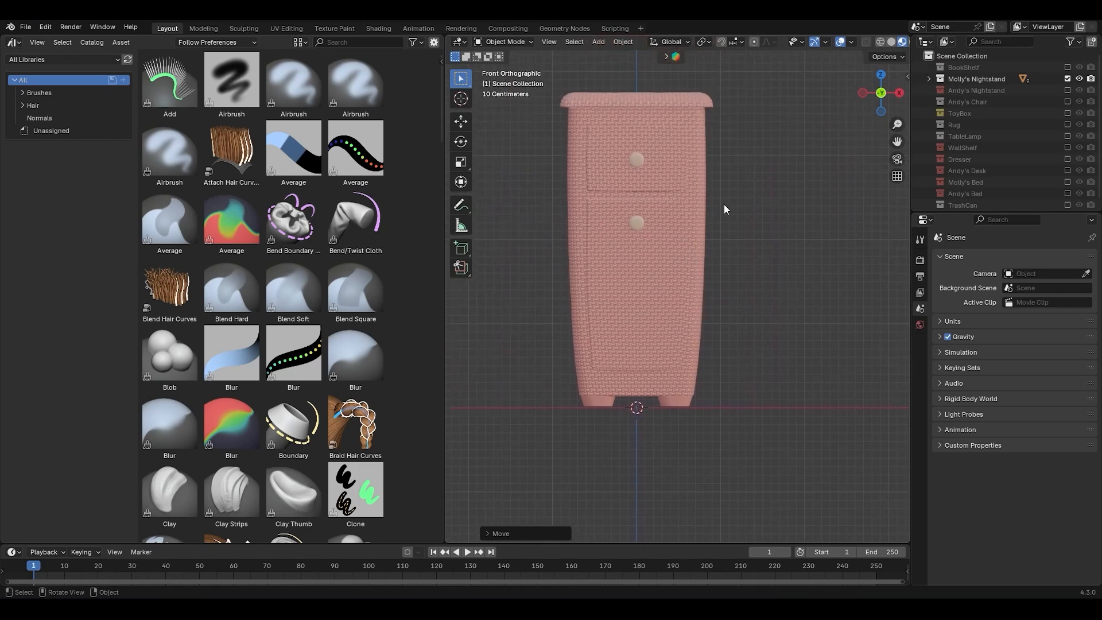
pyautogui.moveTo(782, 77); pyautogui.dragTo(543, 444)
pyautogui.keyDown('shift'); pyautogui.moveTo(641, 438); pyautogui.dragTo(663, 405, button='middle'); pyautogui.keyUp('shift')
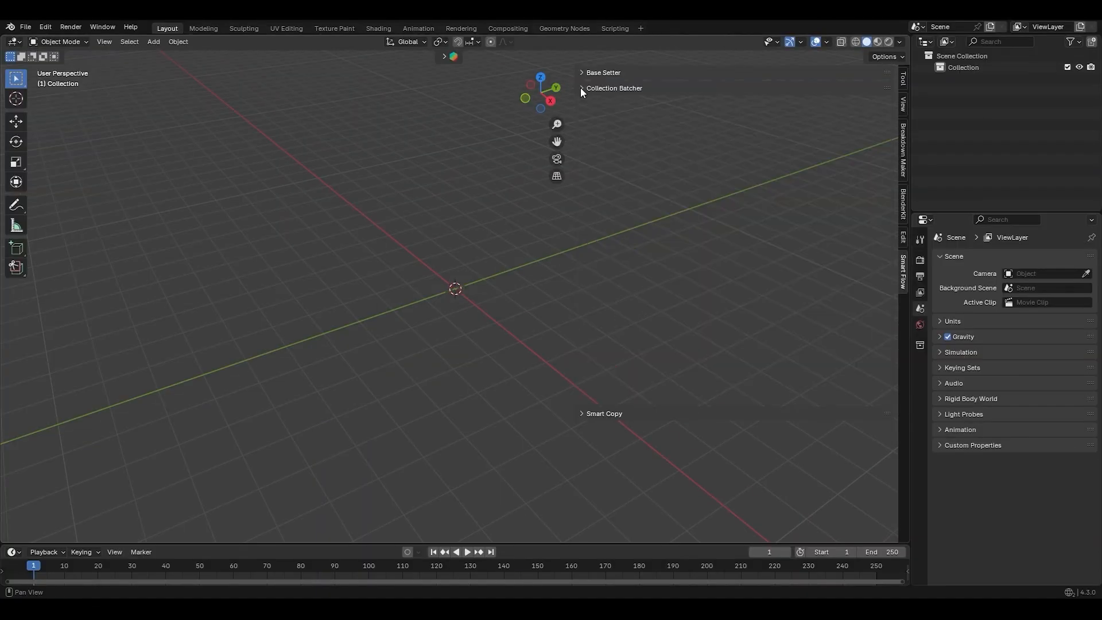
# In the new scene, append all listed collections with Collection Batcher placement set to Center Above Grid, and check their alignment in front view
pyautogui.click(588, 370)
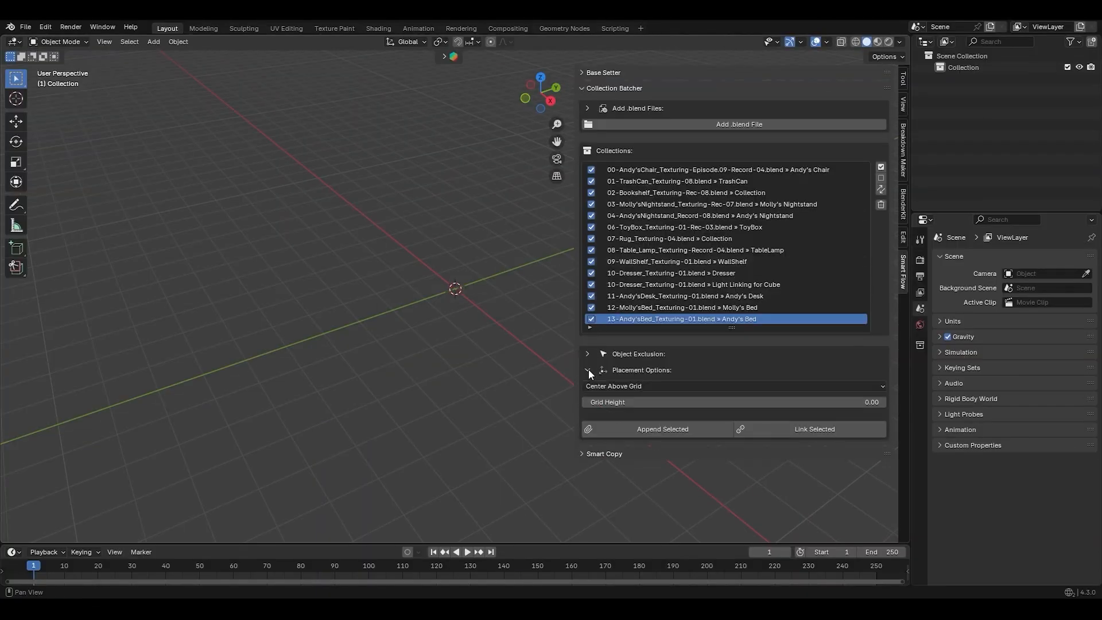
pyautogui.click(594, 383)
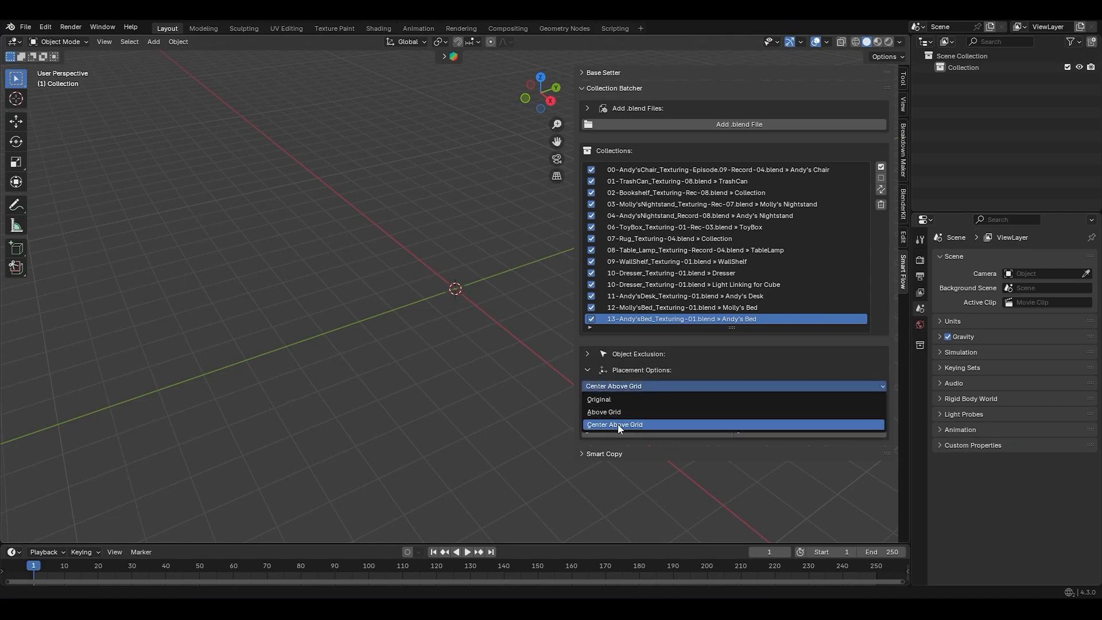
pyautogui.click(617, 423)
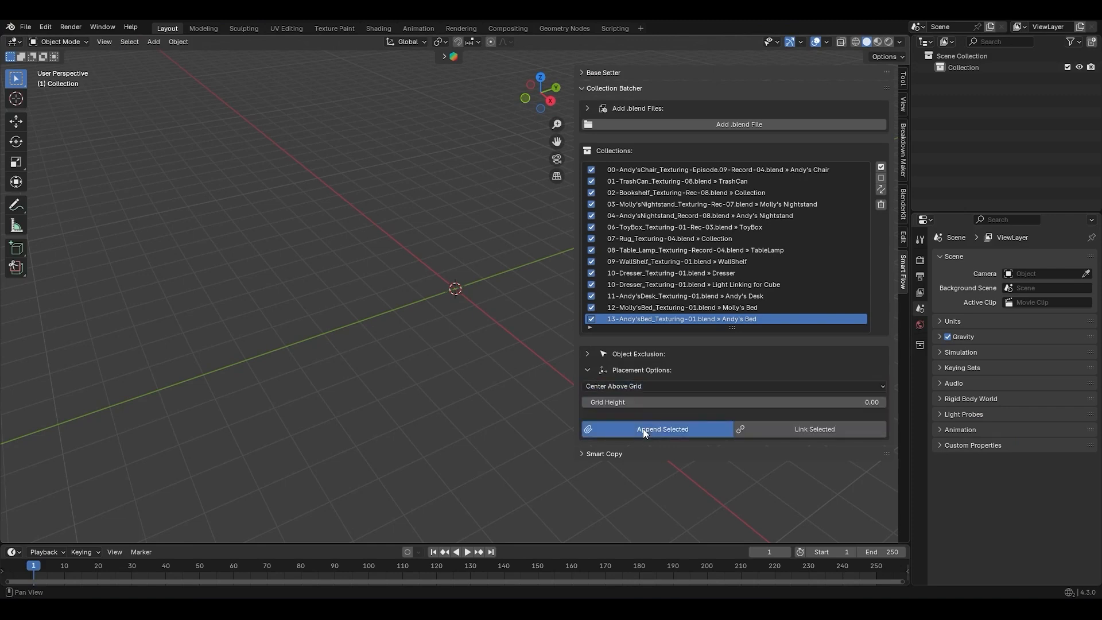
pyautogui.click(644, 431)
pyautogui.moveTo(498, 320); pyautogui.dragTo(388, 363, button='middle')
pyautogui.press('KP_1')
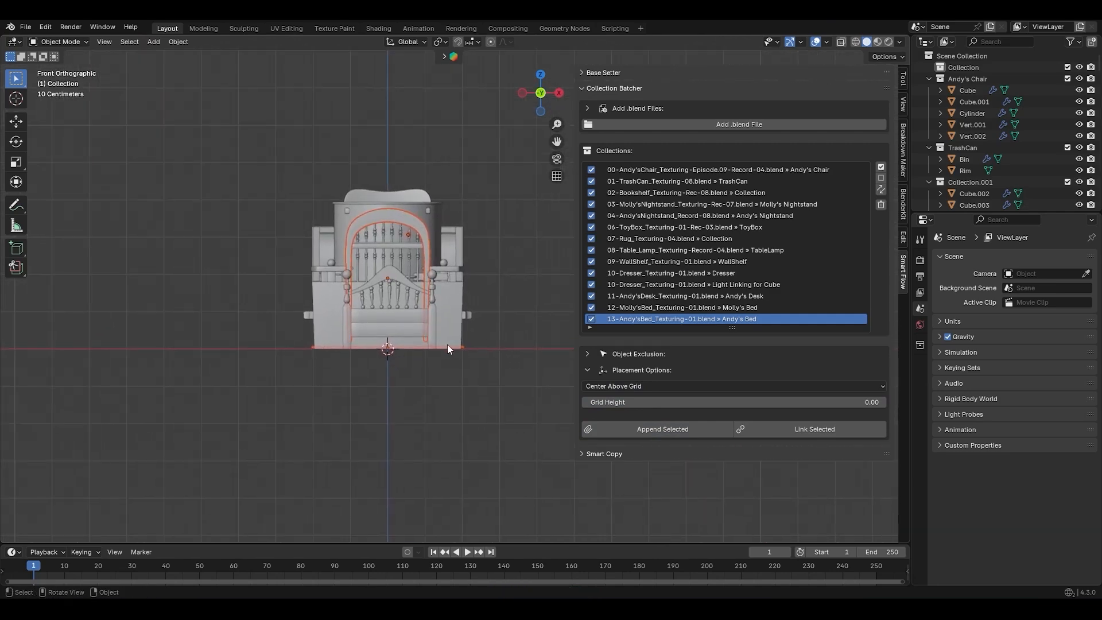
pyautogui.moveTo(349, 361); pyautogui.dragTo(432, 360, button='middle')
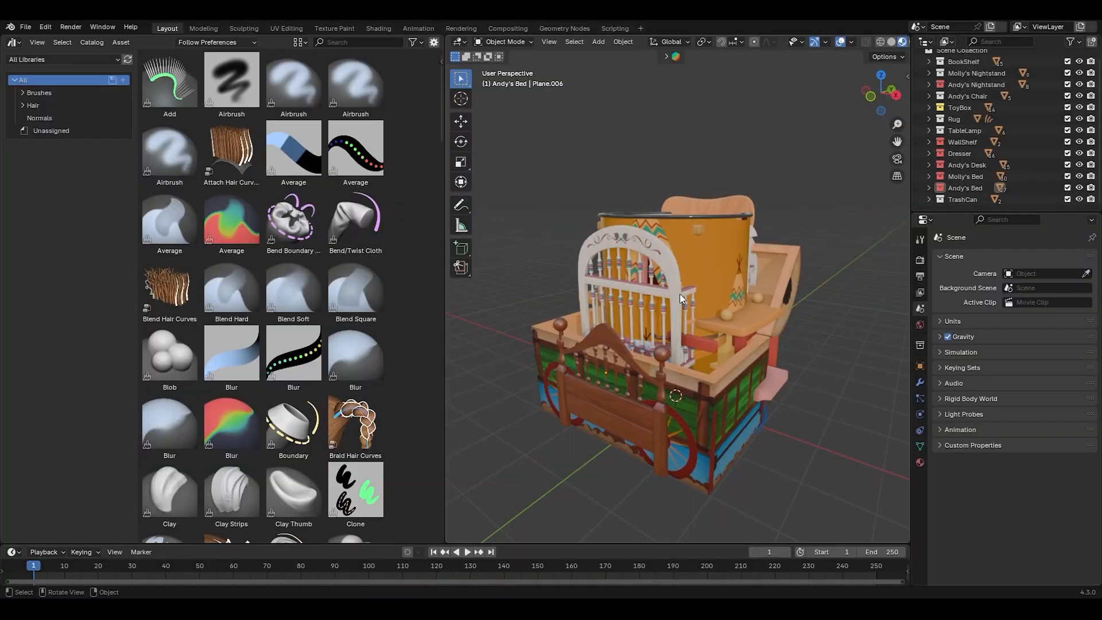
# Mark all room collections from BookShelf to TrashCan as assets, and show the Unassigned catalog in the Asset Browser
pyautogui.press('KP_1')
pyautogui.keyDown('shift'); pyautogui.moveTo(694, 282); pyautogui.dragTo(676, 306, button='middle'); pyautogui.keyUp('shift')
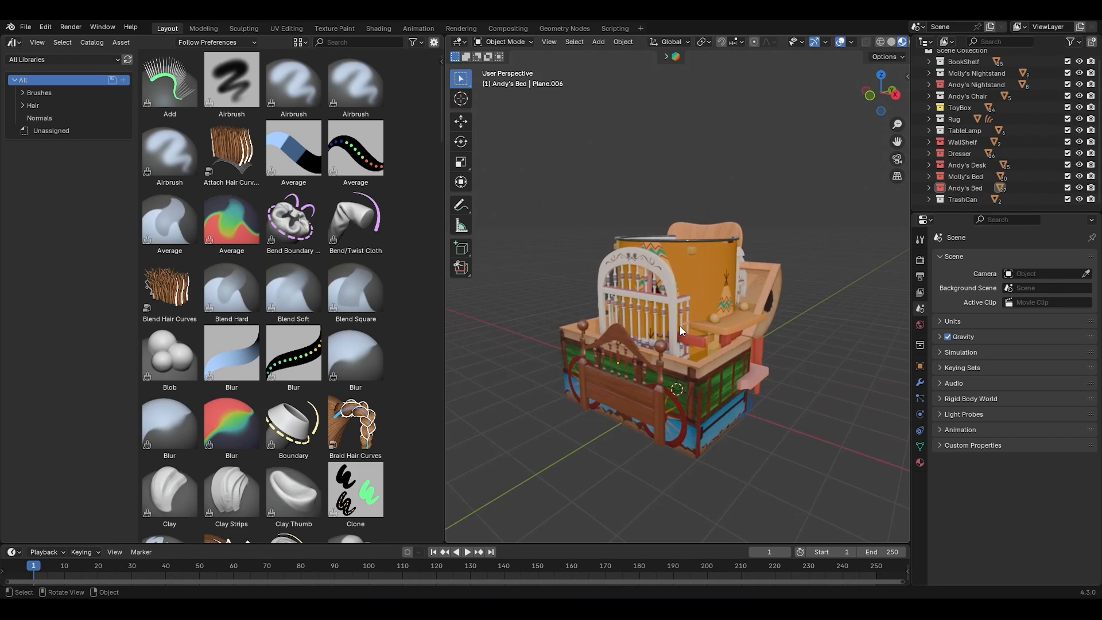
pyautogui.click(963, 199)
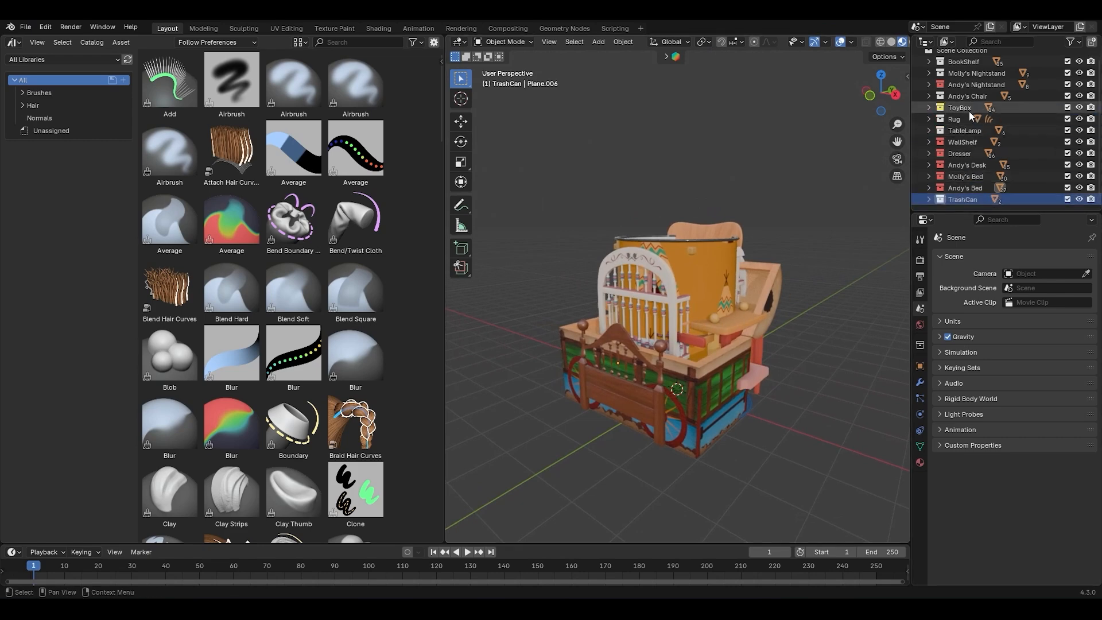
pyautogui.scroll(1, 970, 104)
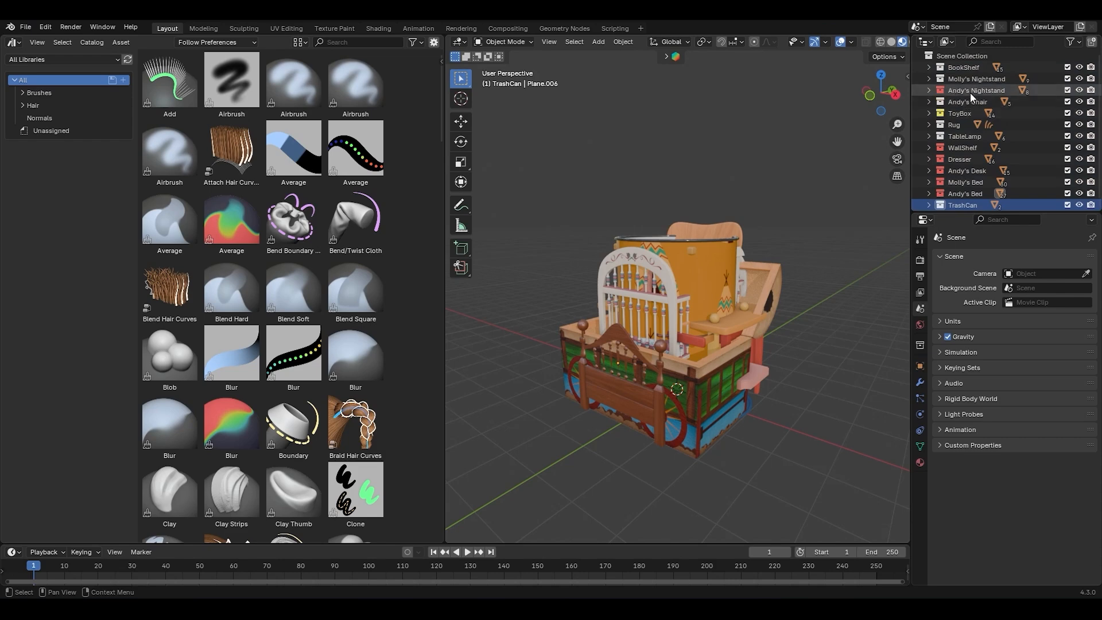
pyautogui.rightClick(953, 67)
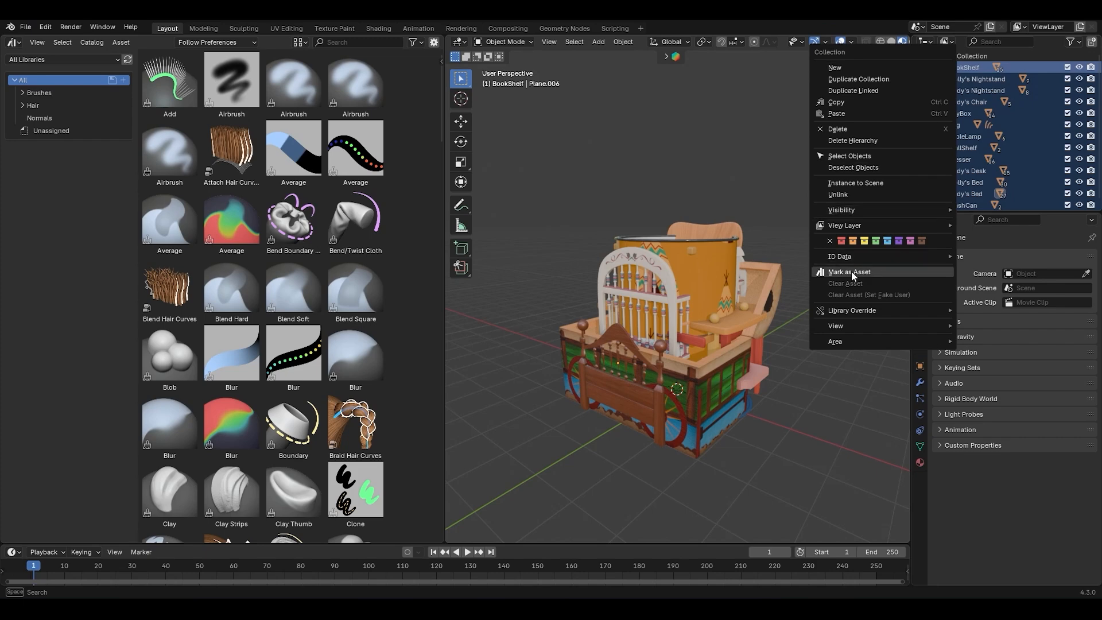
pyautogui.click(883, 272)
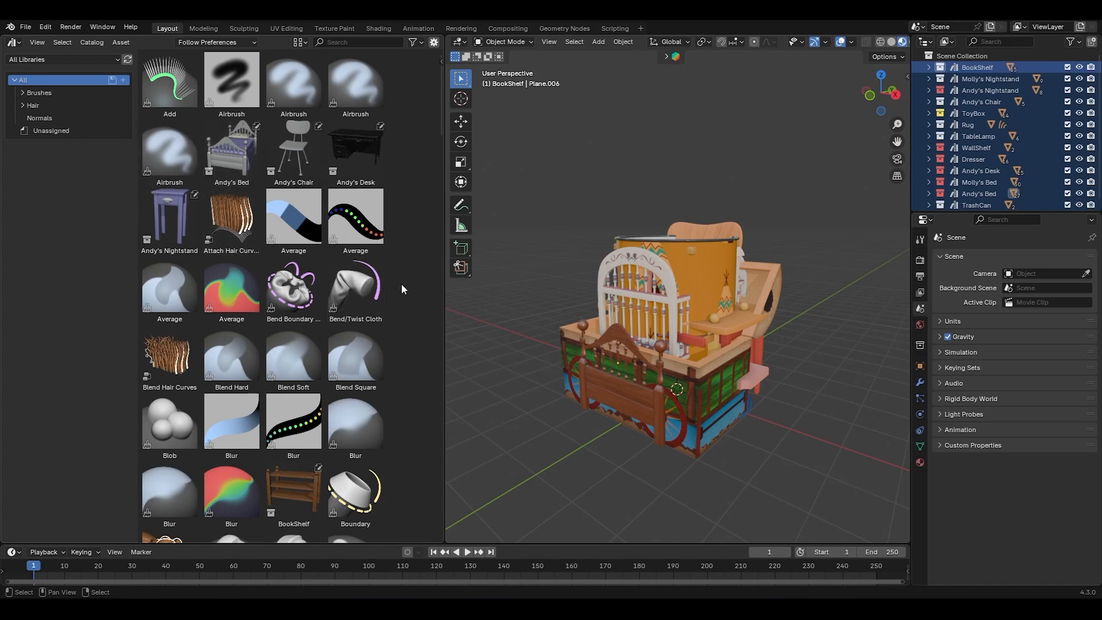
pyautogui.click(64, 131)
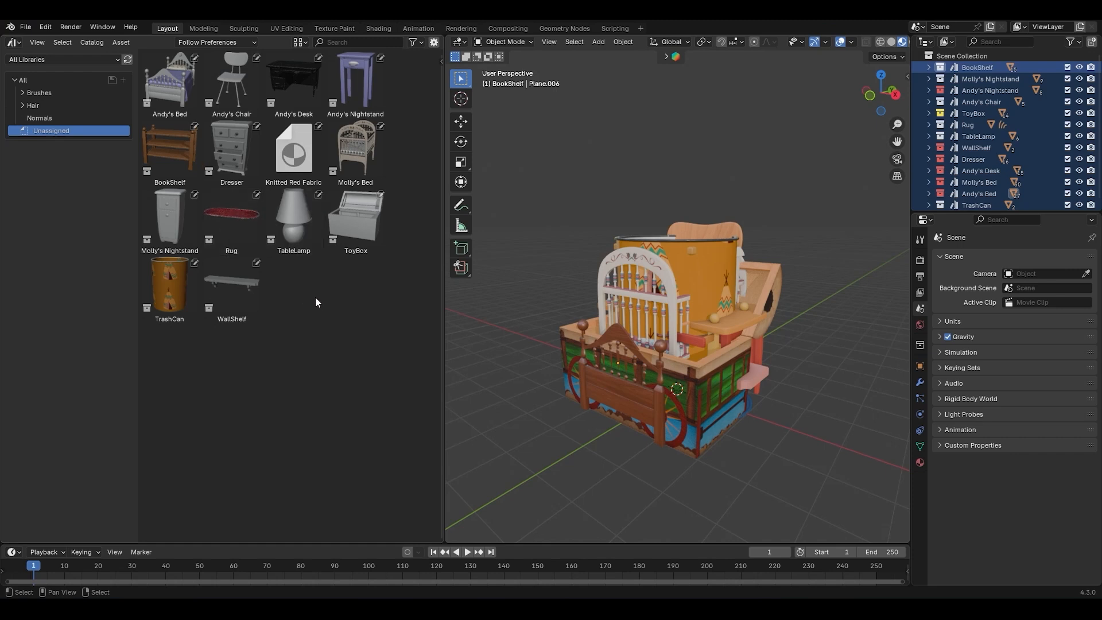
# Switch the asset library to Current File and create a catalog named "Andy's Room Assets"
pyautogui.click(66, 60)
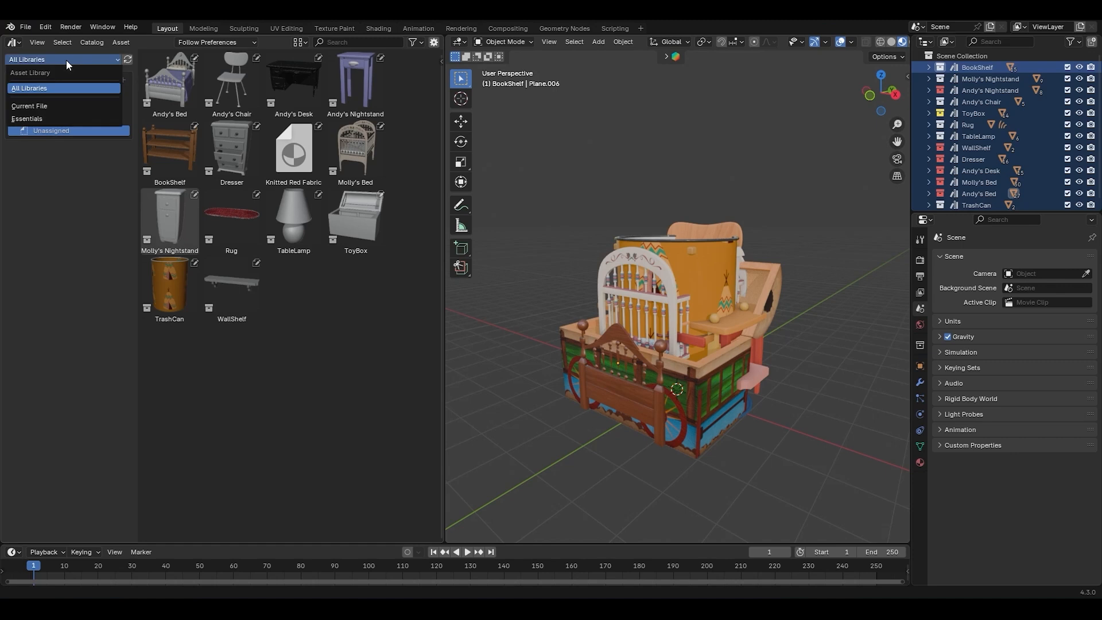
pyautogui.click(64, 107)
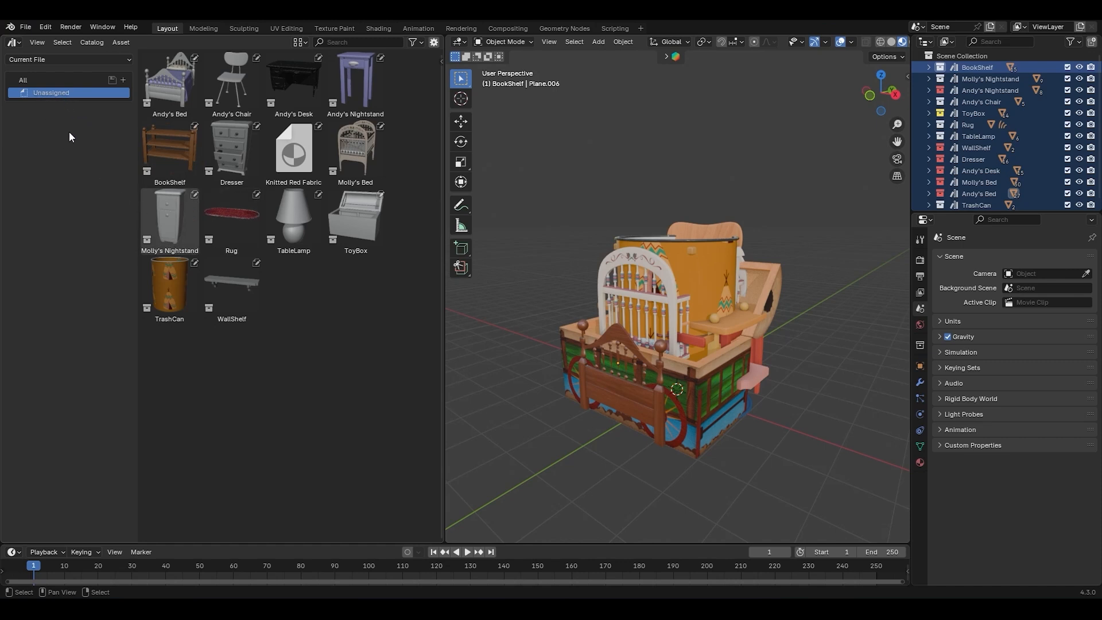
pyautogui.click(122, 81)
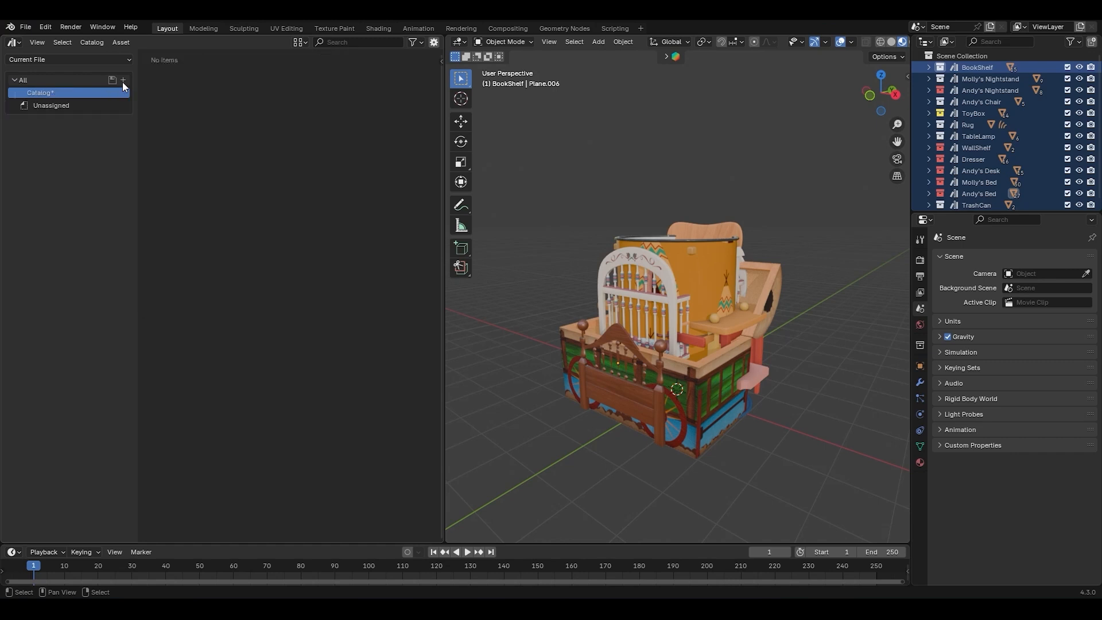
pyautogui.doubleClick(47, 92)
pyautogui.write('Andy')
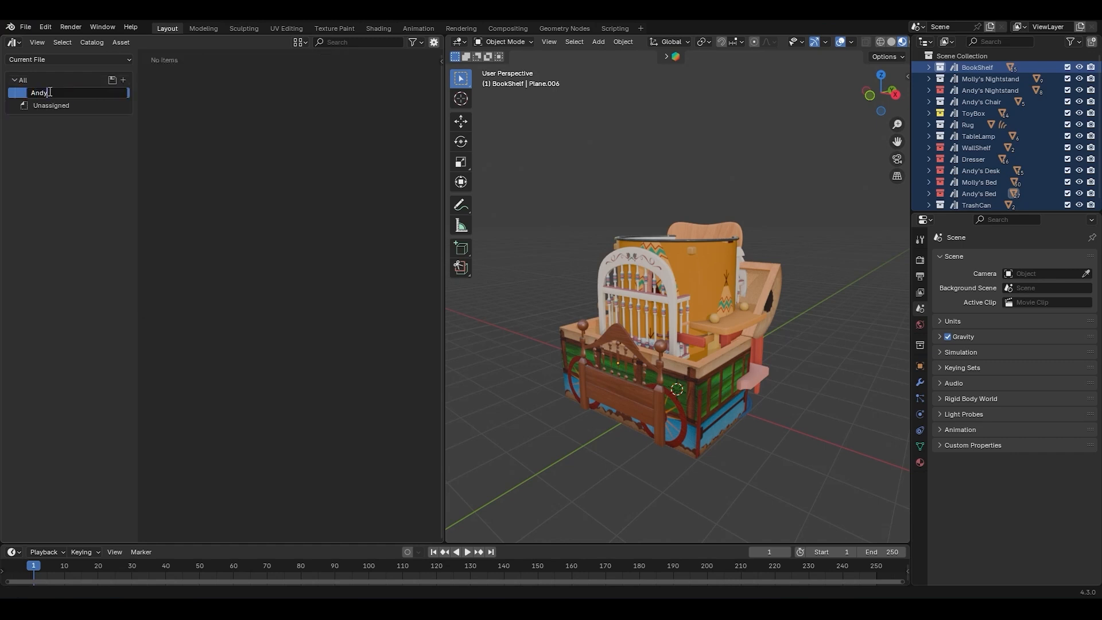
pyautogui.write("'s Room Assets")
pyautogui.press('Return')
# Move all unassigned assets into the Andy's Room Assets catalog and save the catalog changes
pyautogui.click(46, 106)
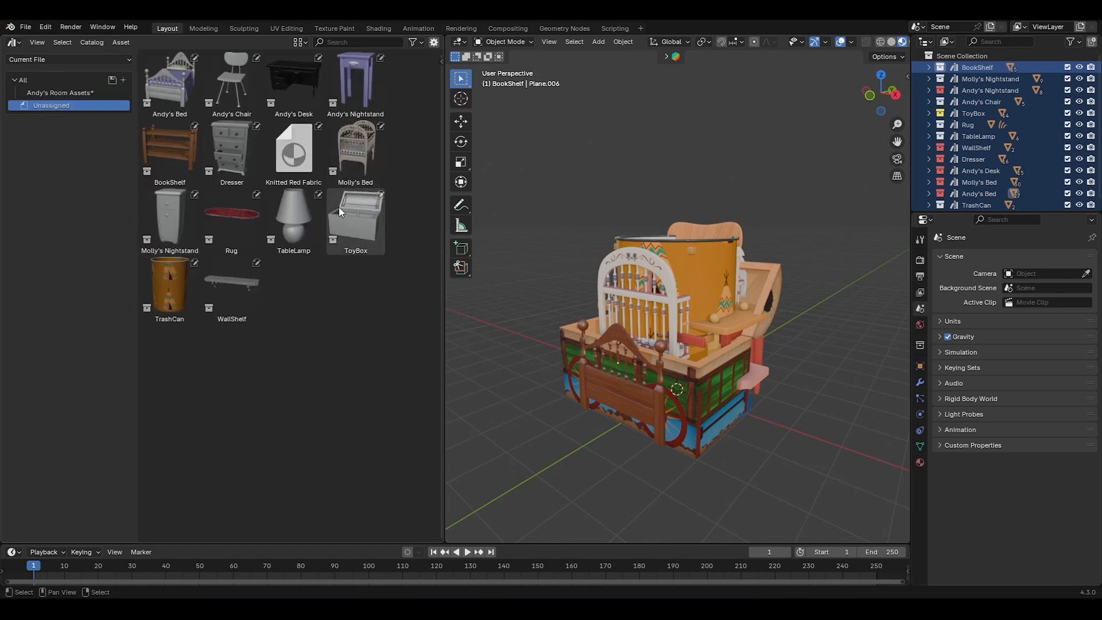
pyautogui.press('a')
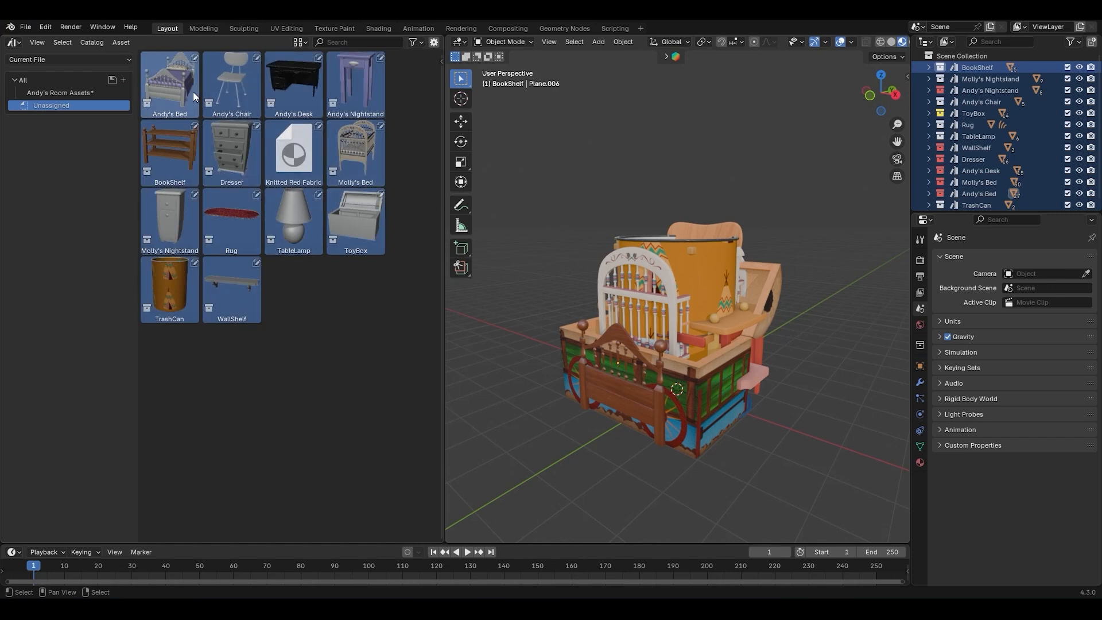
pyautogui.moveTo(193, 91); pyautogui.dragTo(82, 91)
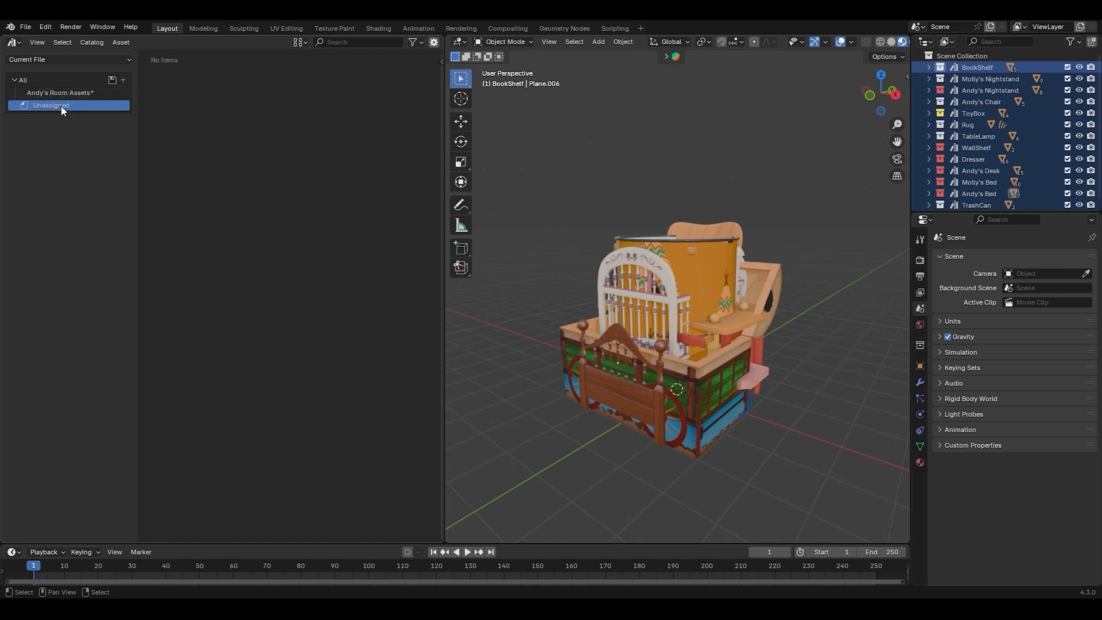
pyautogui.click(76, 92)
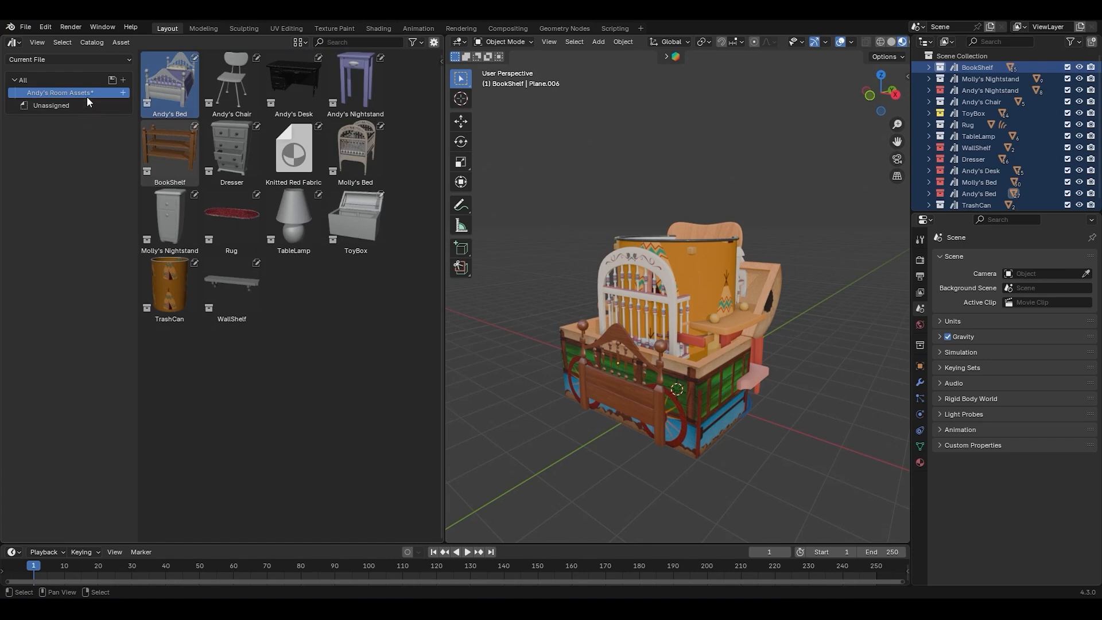
pyautogui.click(113, 79)
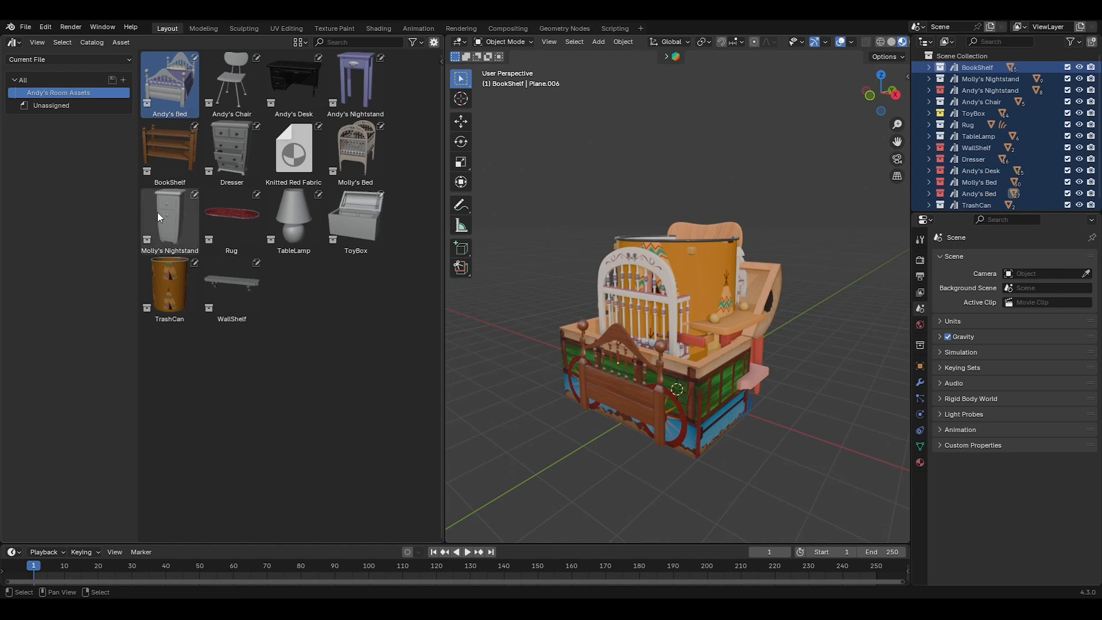
# Show assets from All Libraries, and switch to File Explorer to locate blender_assets.cats.txt in the Andy's Room Assets folder
pyautogui.click(49, 60)
pyautogui.click(48, 80)
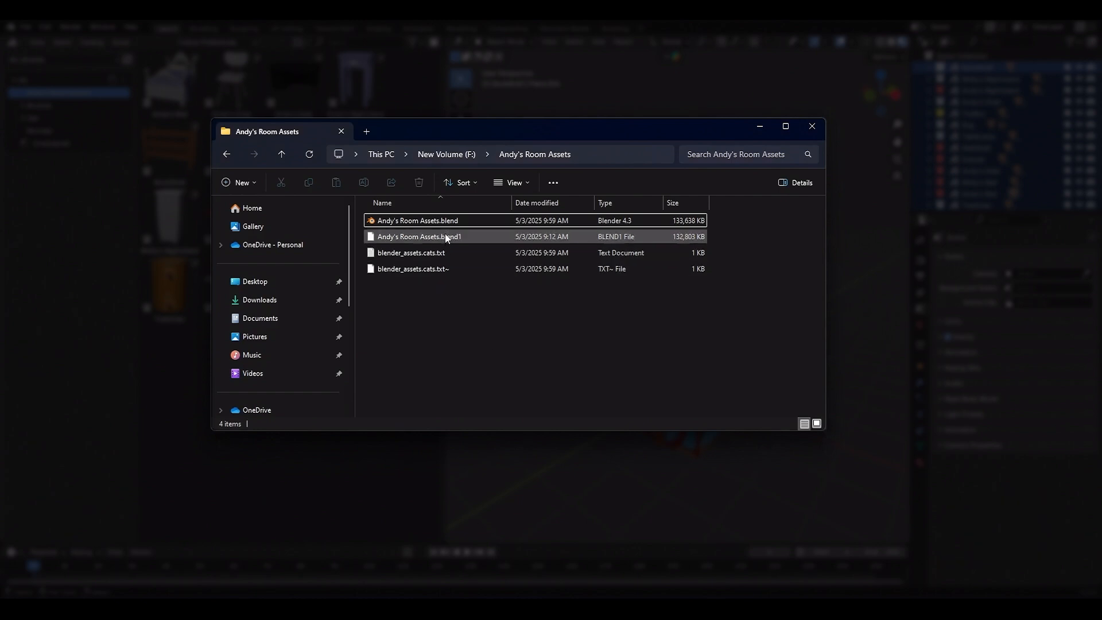
pyautogui.click(399, 254)
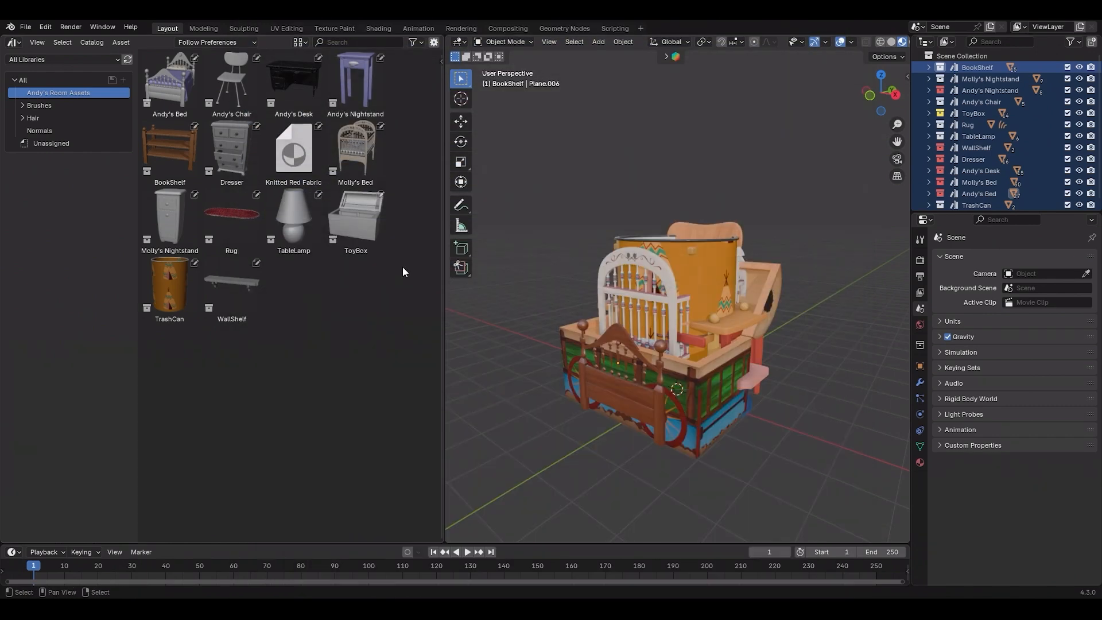
# Load a custom preview image from the Thumbnails folder for the Andy's Bed asset, and save the file
pyautogui.click(177, 83)
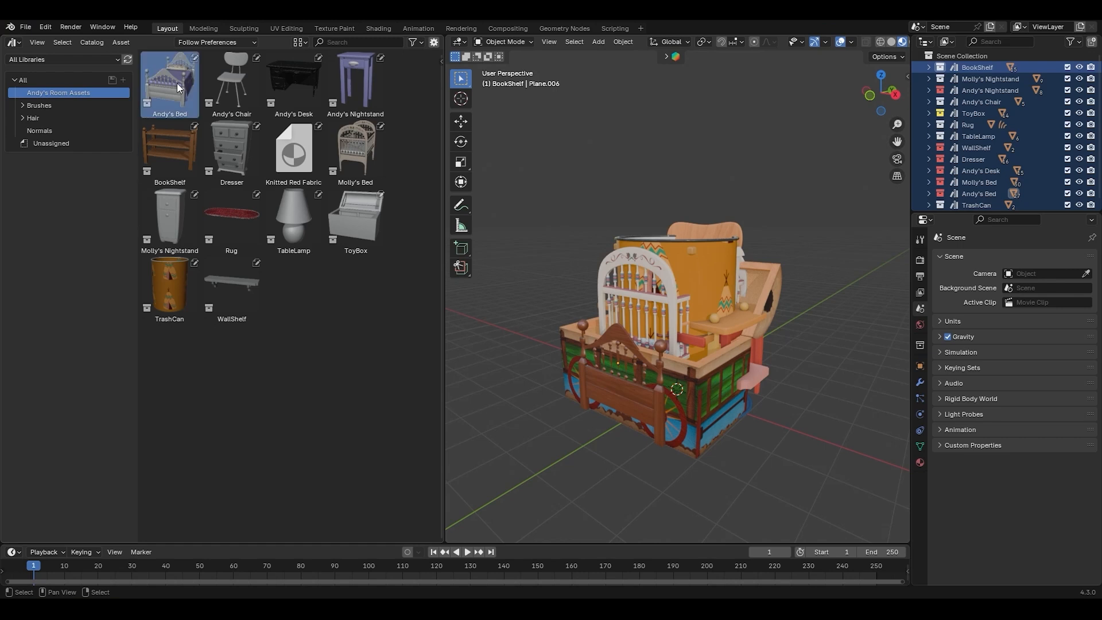
pyautogui.press('n')
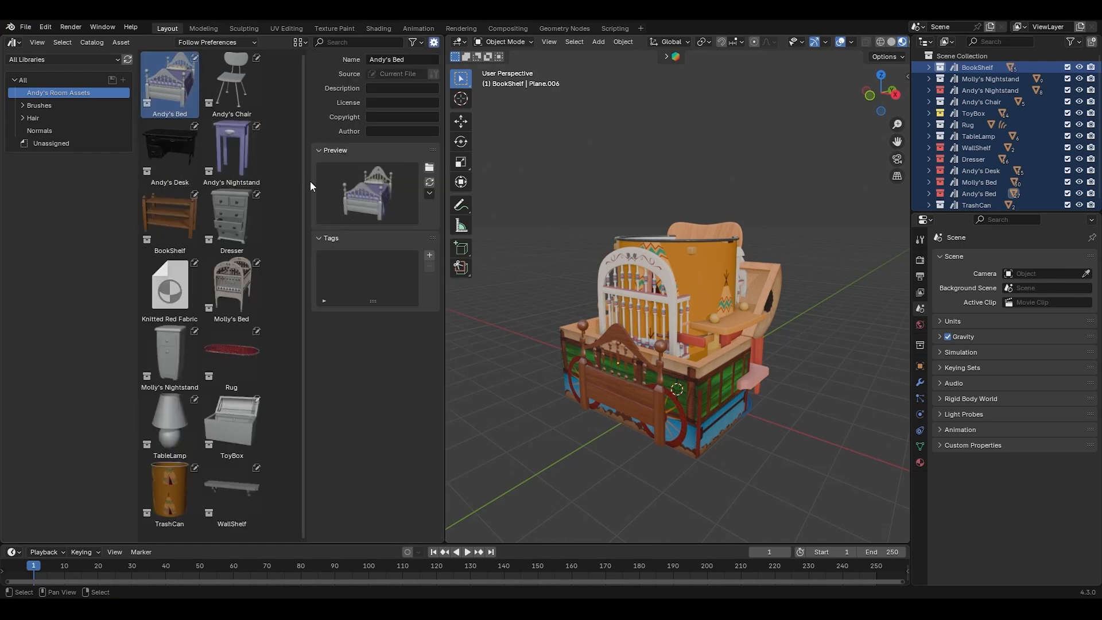
pyautogui.click(429, 167)
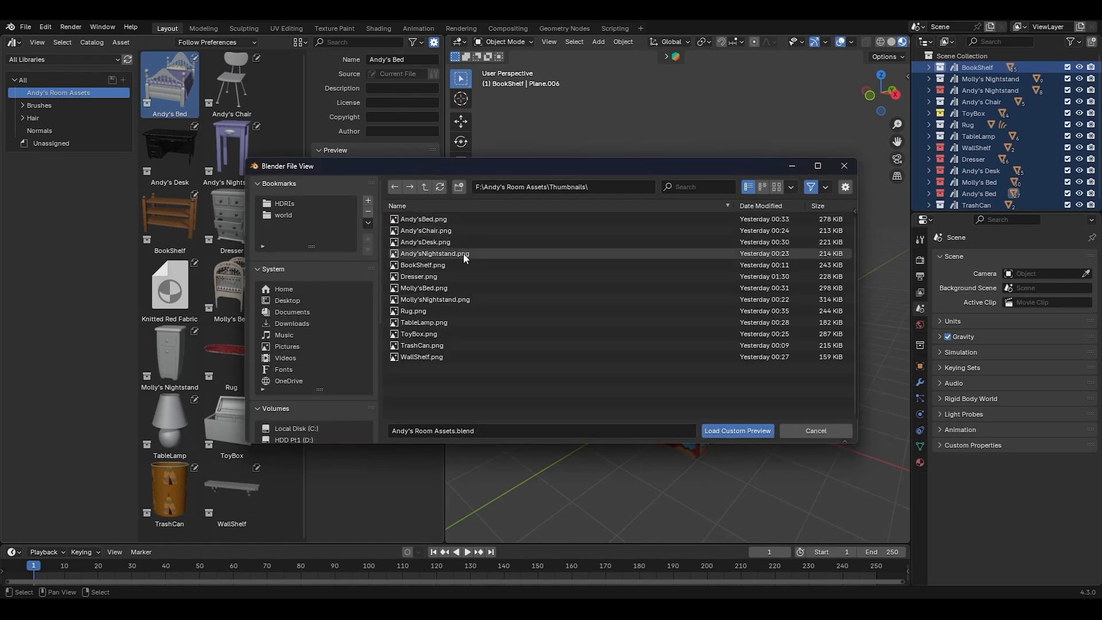
pyautogui.click(777, 186)
pyautogui.doubleClick(432, 245)
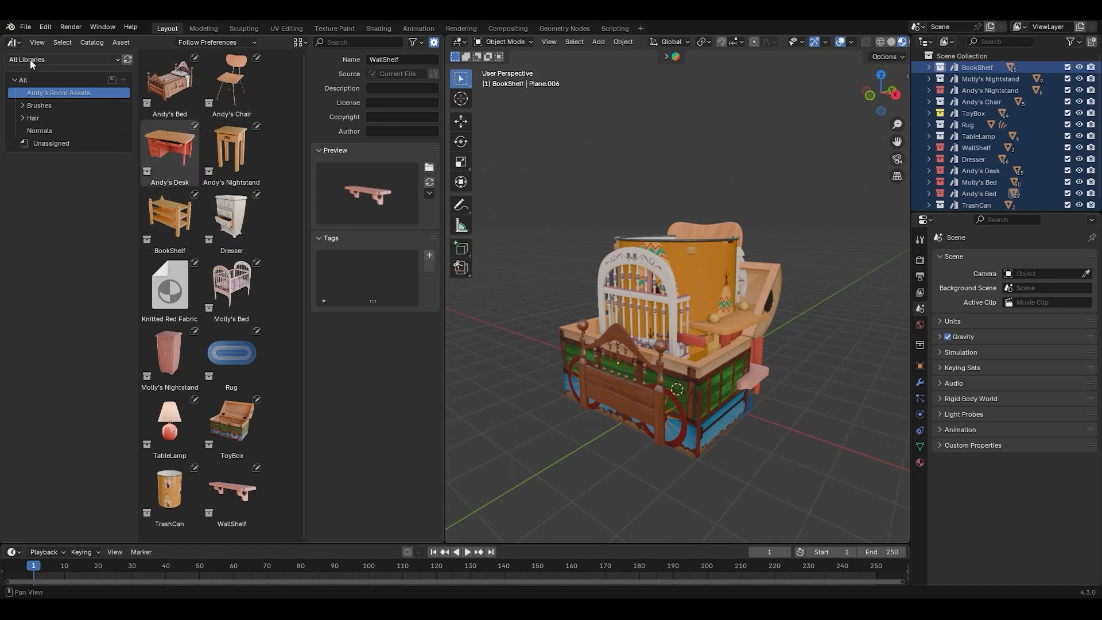
pyautogui.click(26, 27)
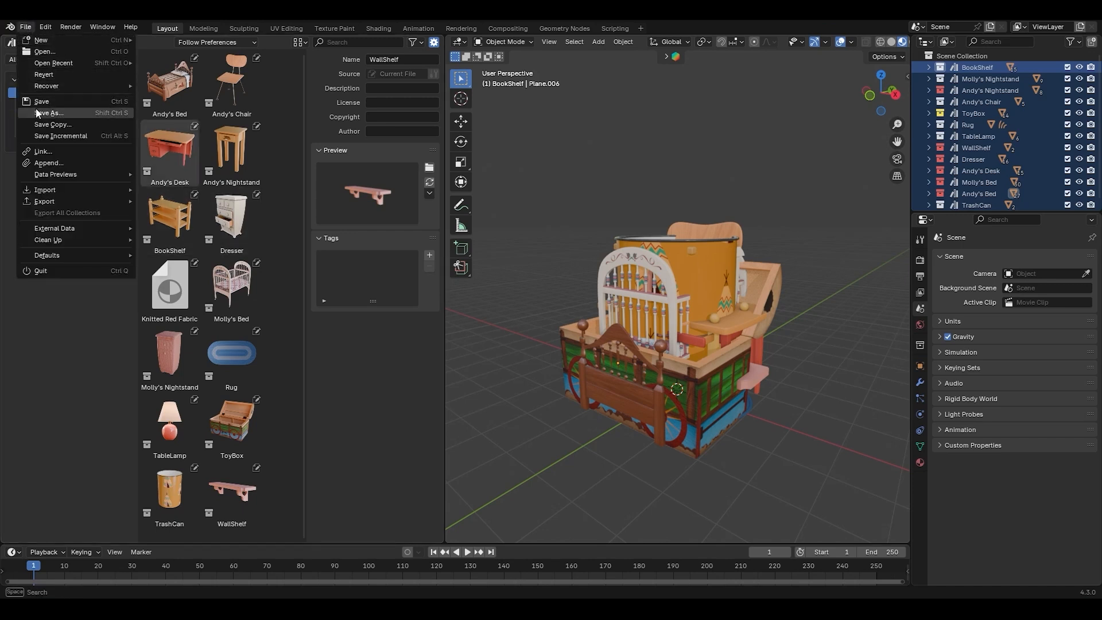
pyautogui.click(50, 102)
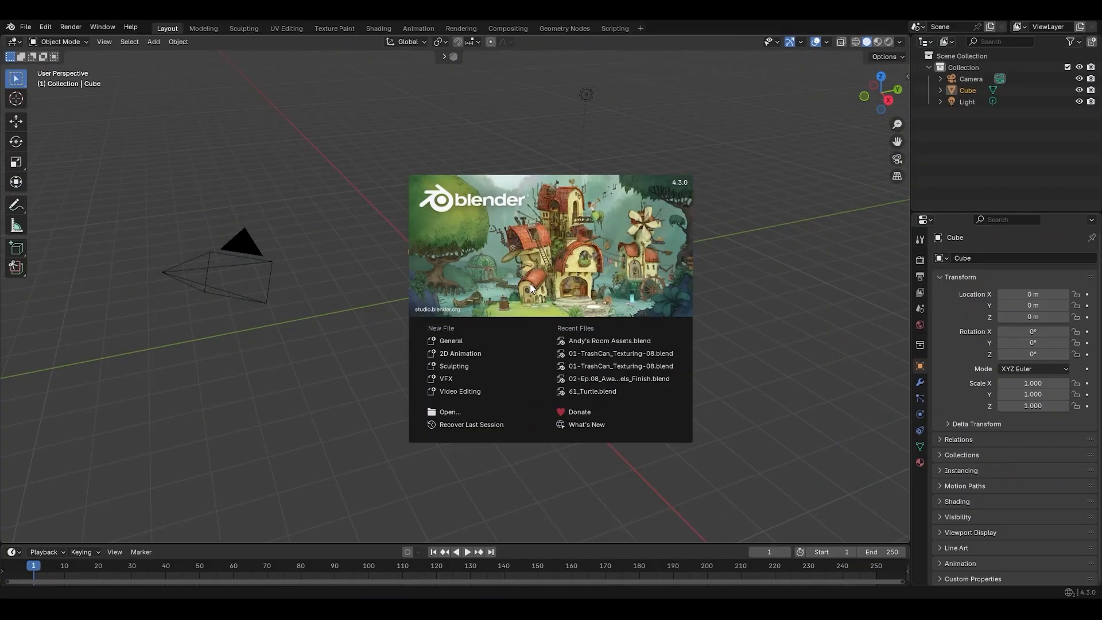
# In the new default file, split the 3D viewport in two and turn one half into an Asset Browser
pyautogui.click(383, 263)
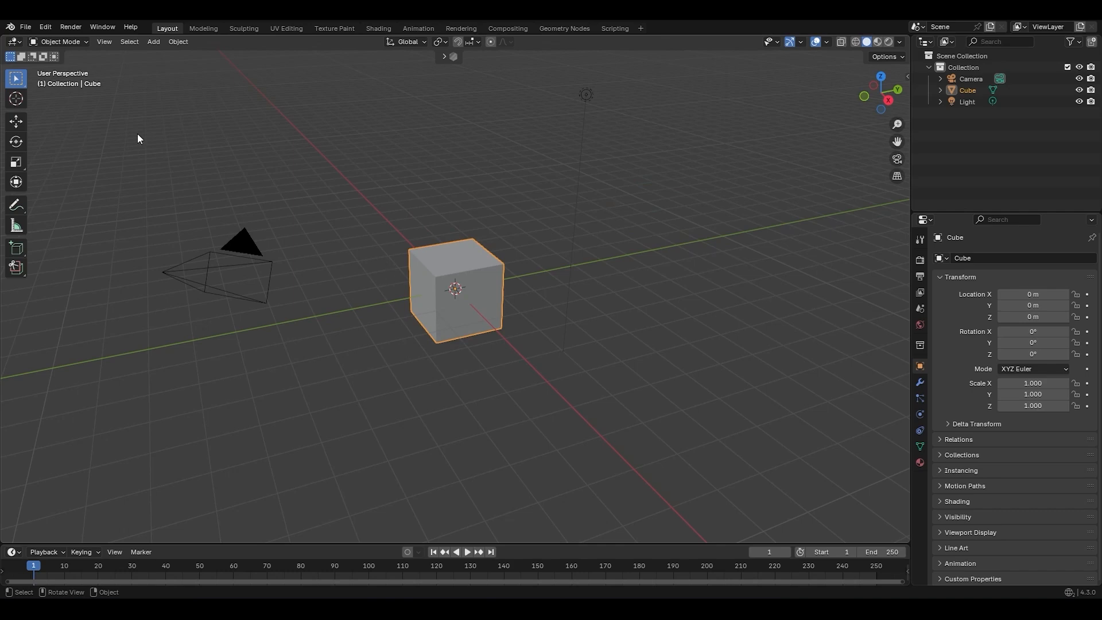
pyautogui.moveTo(5, 39); pyautogui.dragTo(442, 94)
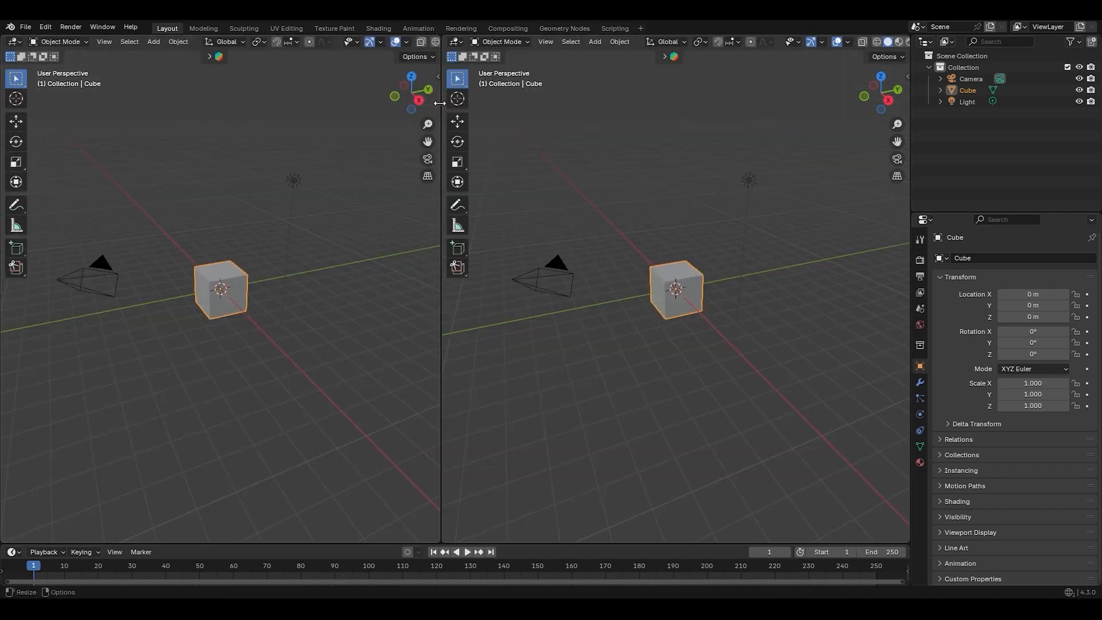
pyautogui.click(14, 41)
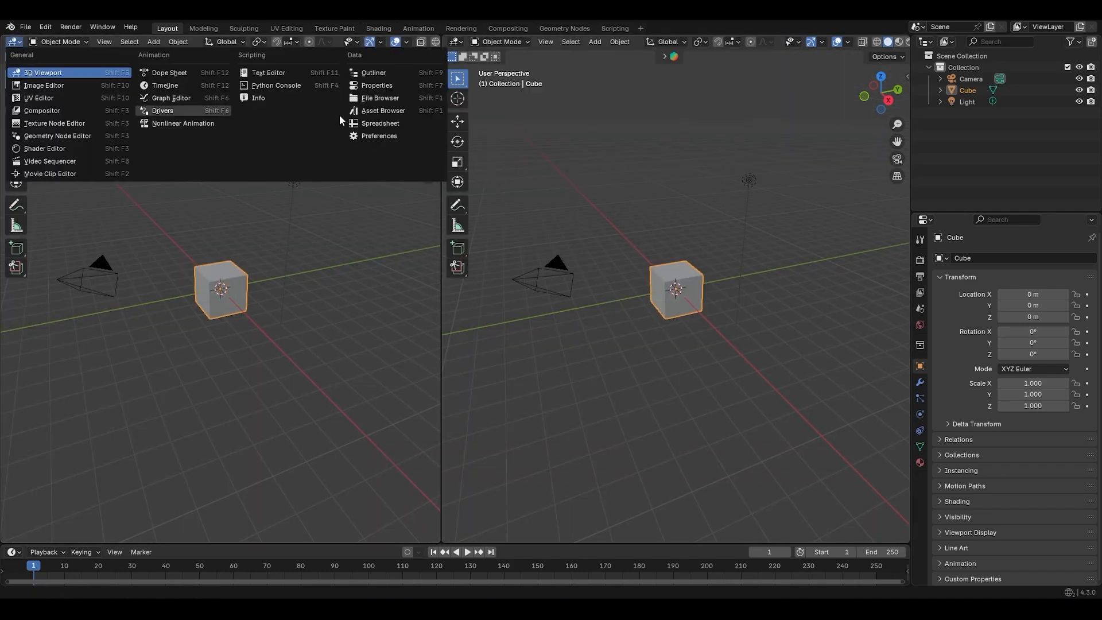
pyautogui.click(384, 110)
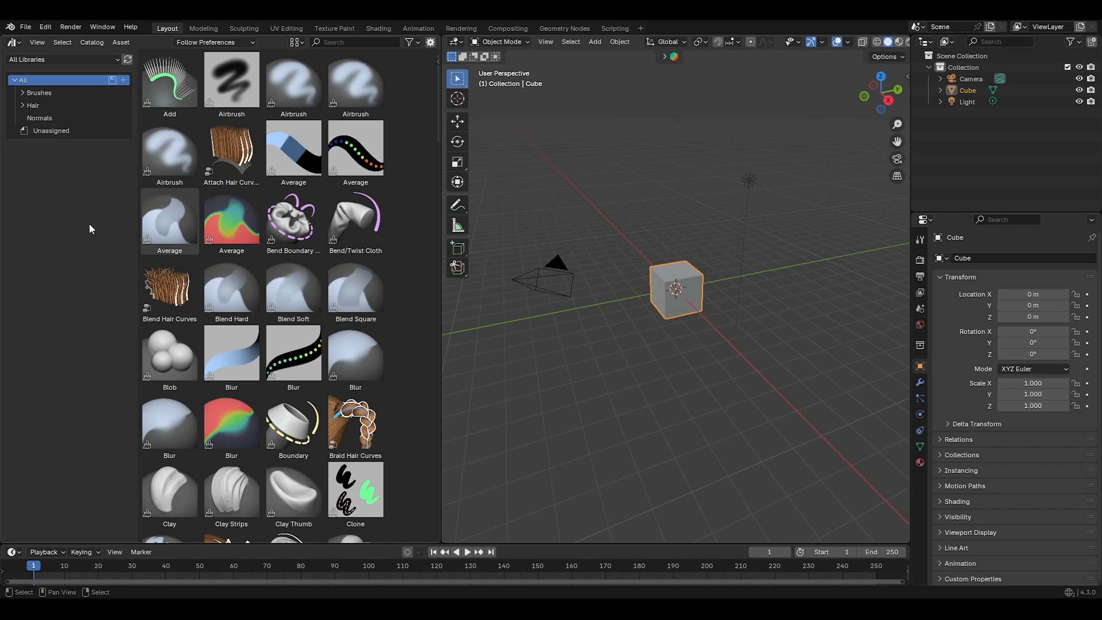
# Add the F:\Andy's Room Assets folder as an asset library in the preferences' file paths
pyautogui.click(44, 28)
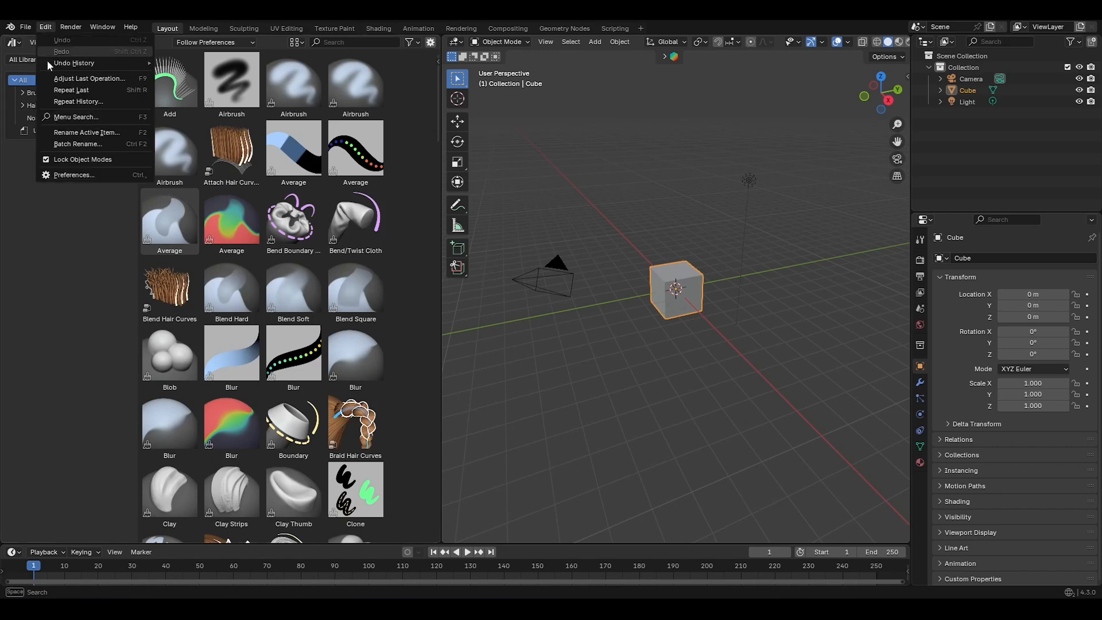
pyautogui.click(67, 174)
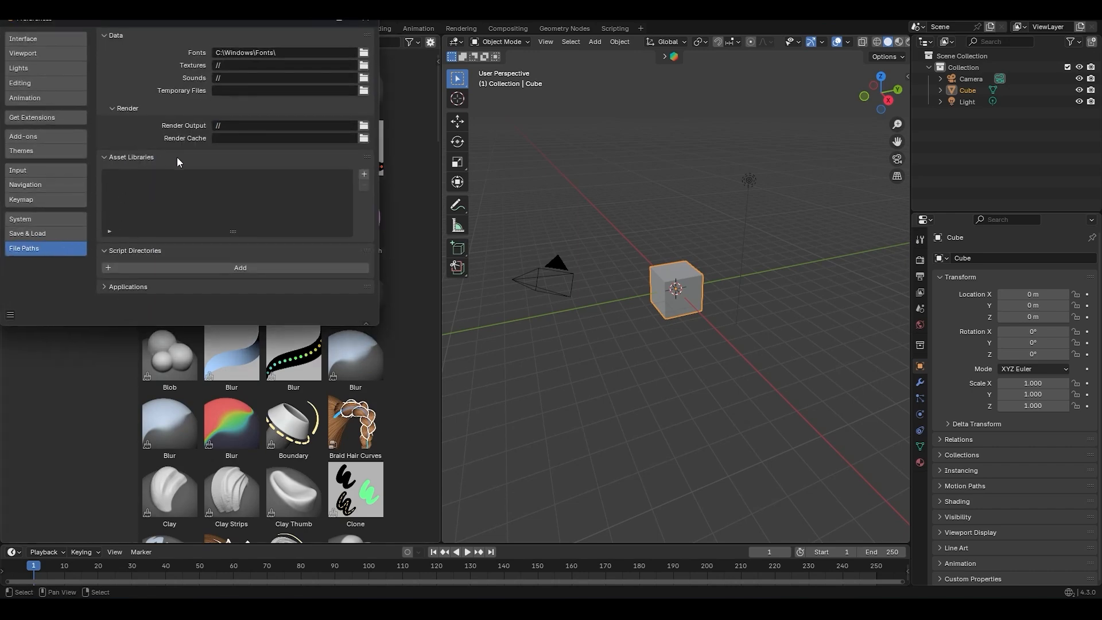
pyautogui.click(362, 174)
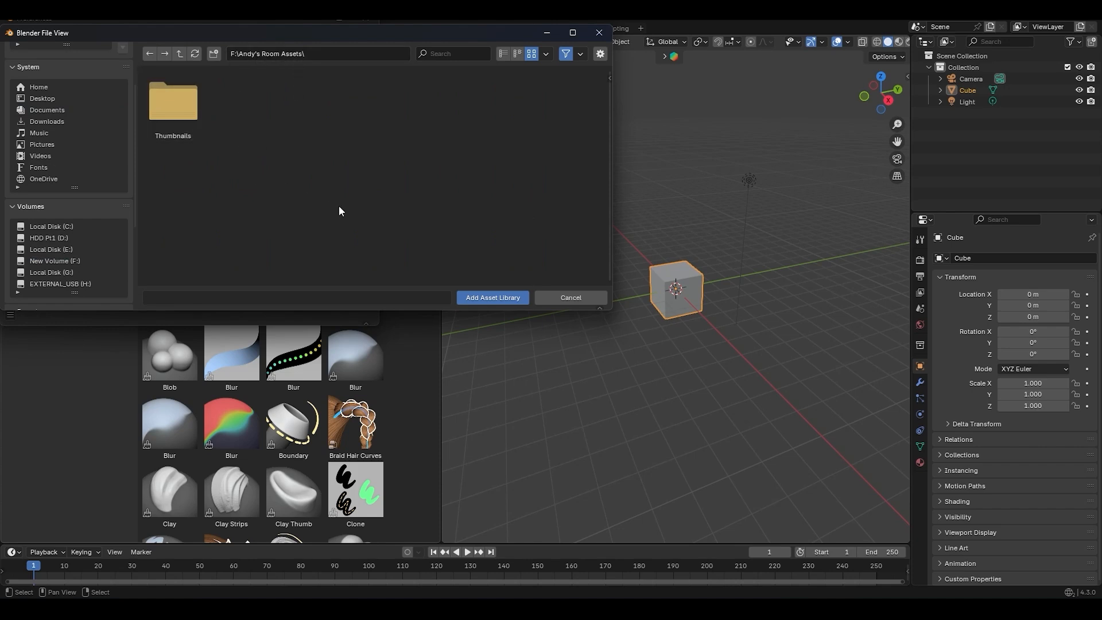
pyautogui.click(485, 296)
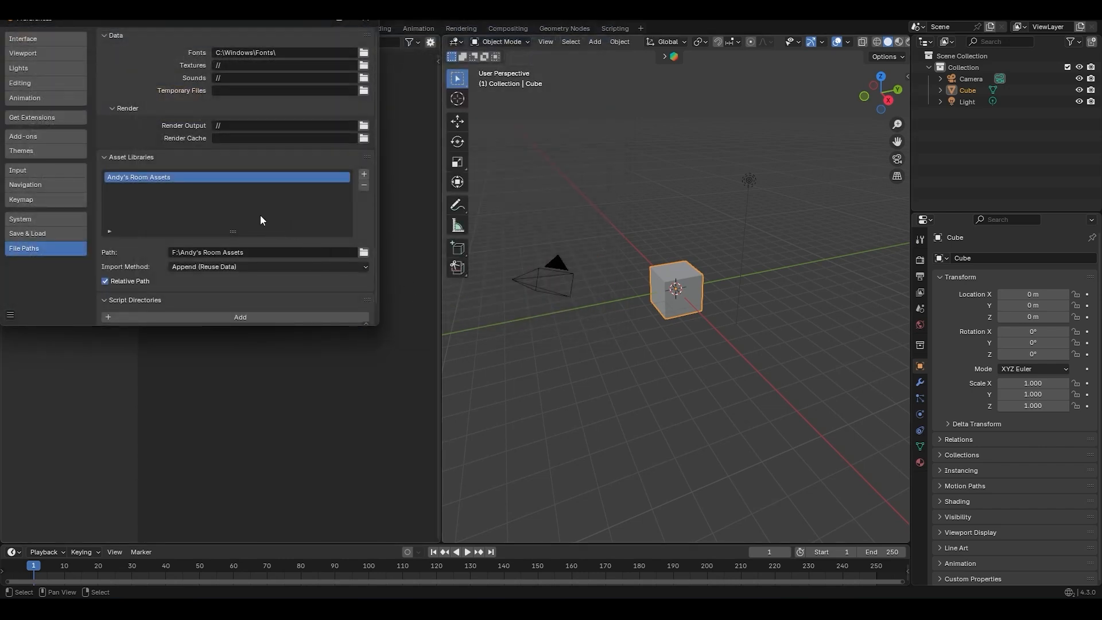
pyautogui.doubleClick(155, 179)
pyautogui.click(209, 189)
pyautogui.click(366, 18)
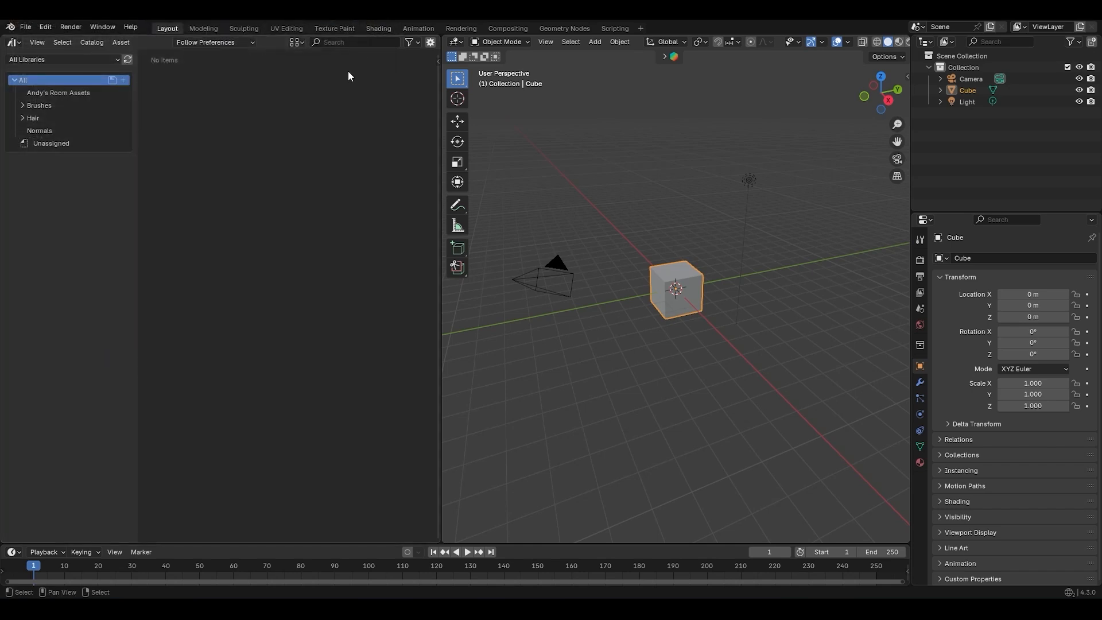
# Show the Andy's Room Assets catalog with the library refreshed, and check the library's path settings in the preferences
pyautogui.click(75, 93)
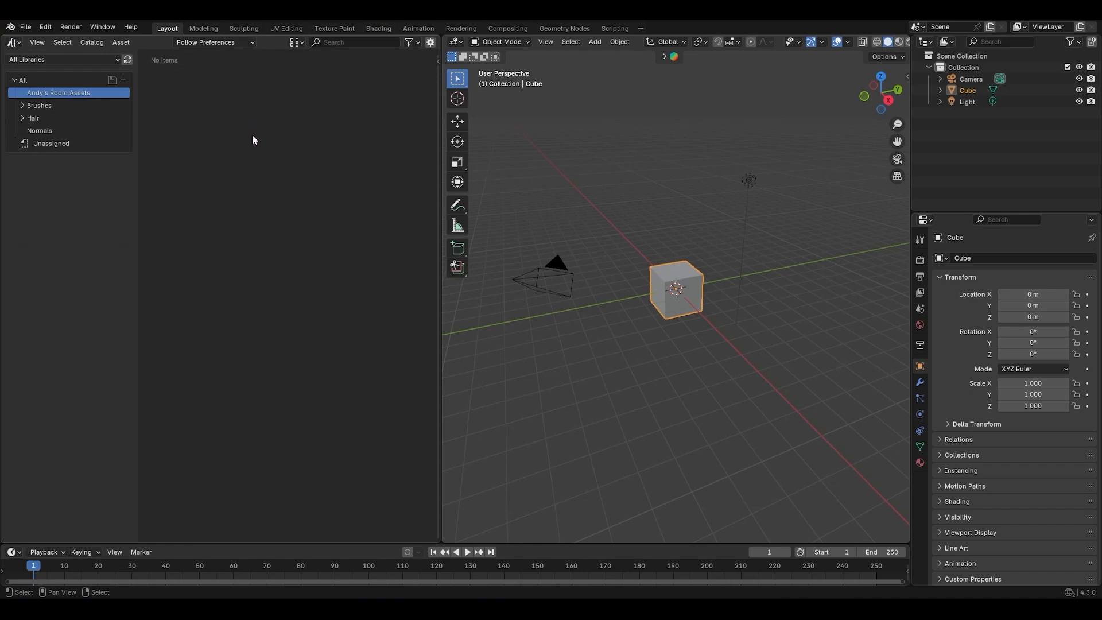
pyautogui.click(128, 61)
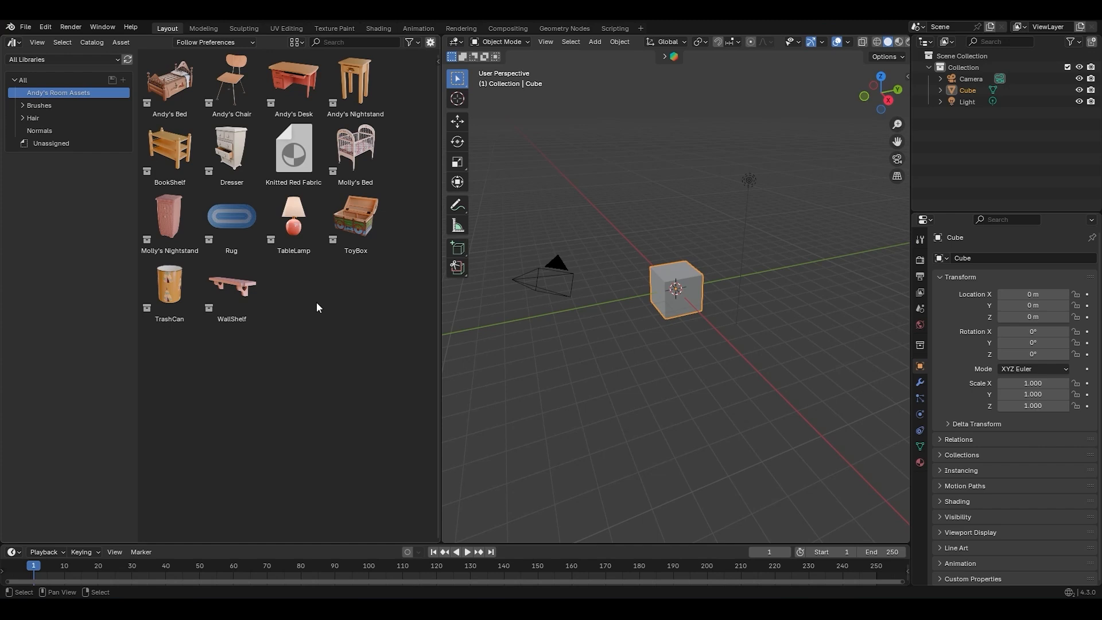
pyautogui.click(44, 28)
pyautogui.click(84, 174)
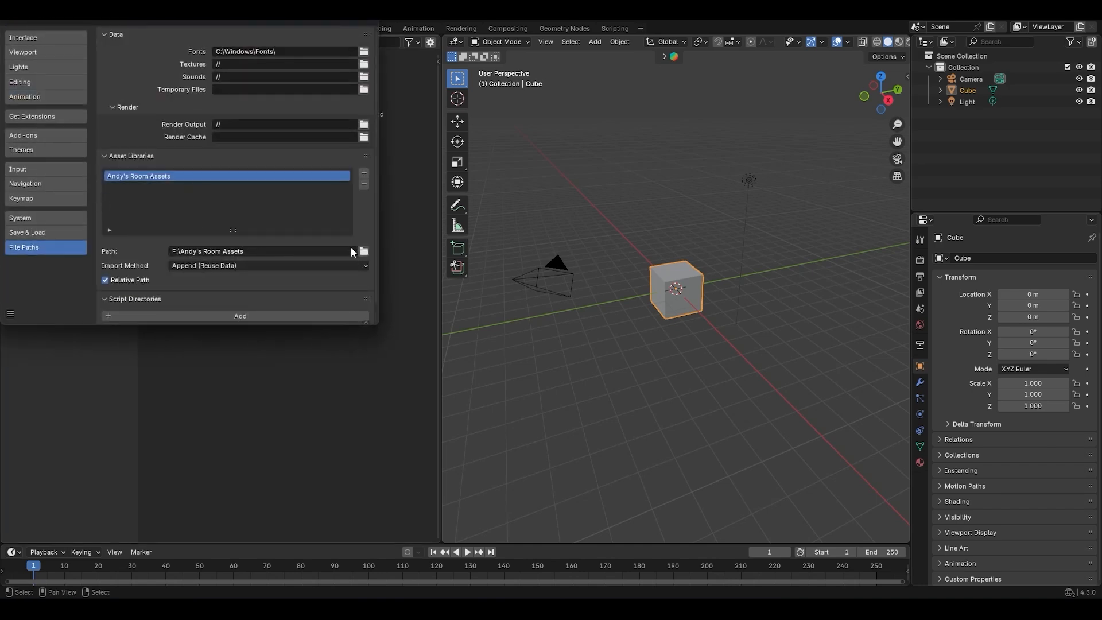
pyautogui.click(365, 22)
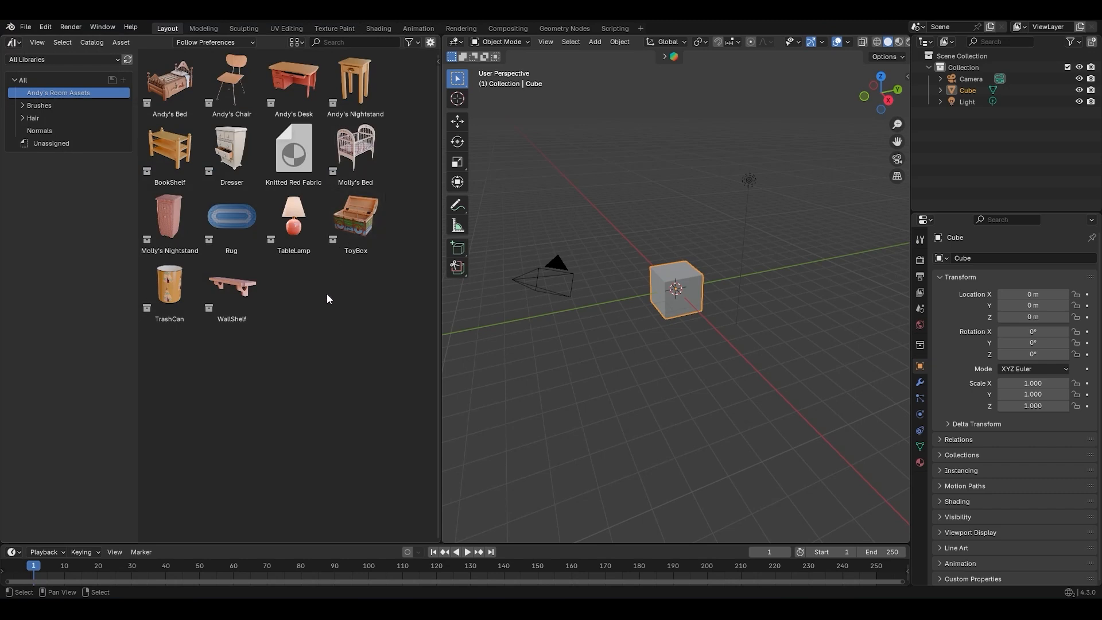
# Place the Andy's Bed and Andy's Chair assets in the scene and display them in Material Preview shading
pyautogui.moveTo(169, 80); pyautogui.dragTo(570, 318)
pyautogui.moveTo(232, 80); pyautogui.dragTo(651, 334)
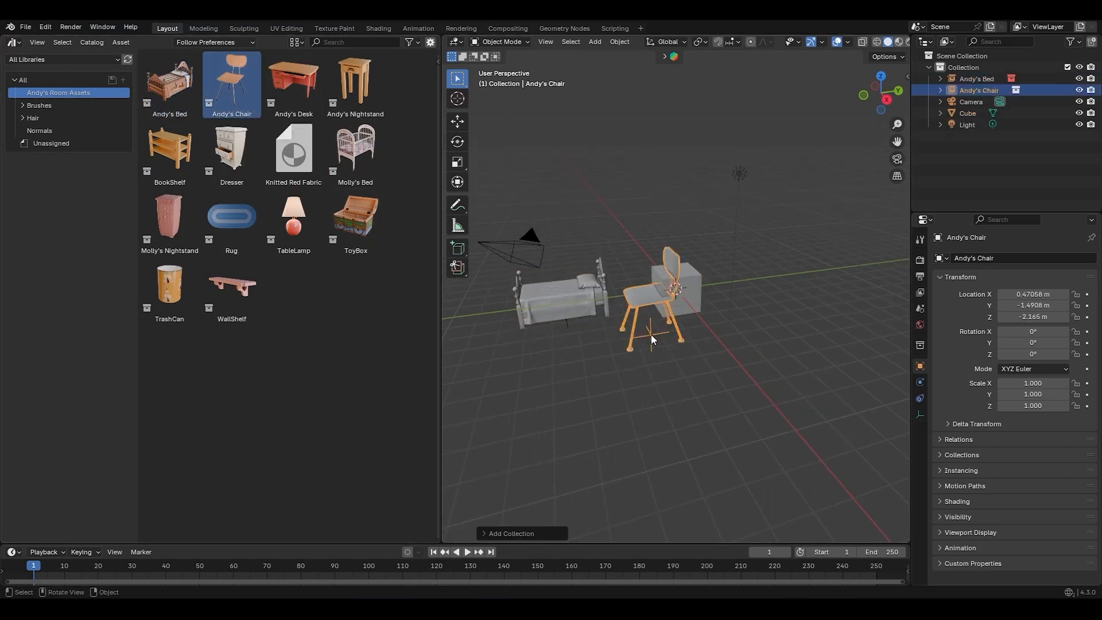
pyautogui.moveTo(622, 350); pyautogui.dragTo(635, 353, button='middle')
pyautogui.press('z')
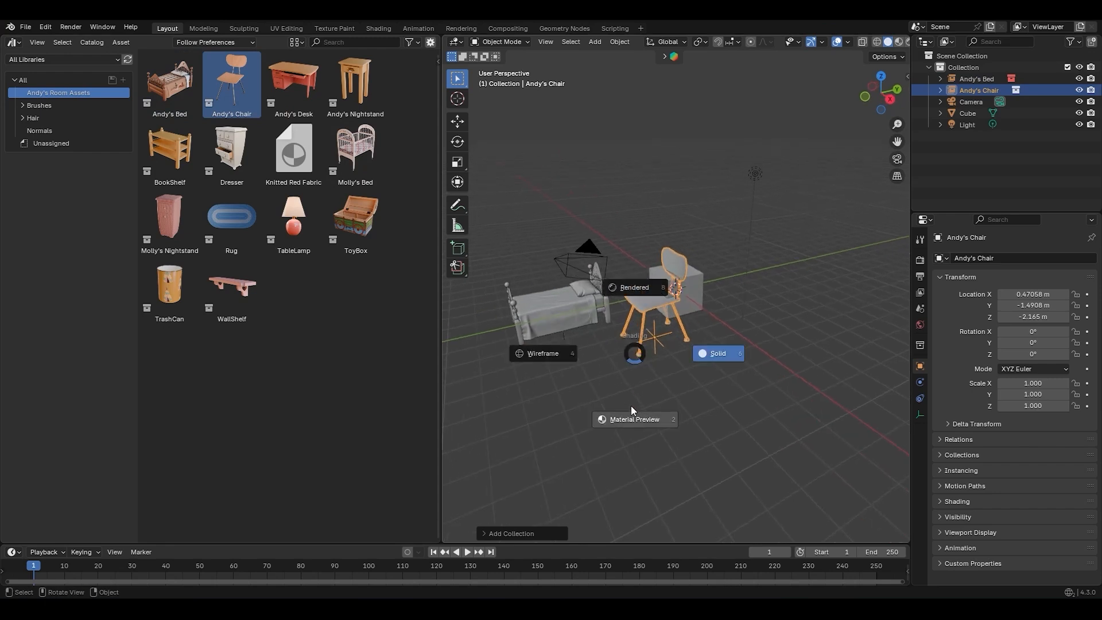
pyautogui.click(595, 397)
pyautogui.moveTo(669, 339); pyautogui.dragTo(605, 280, button='middle')
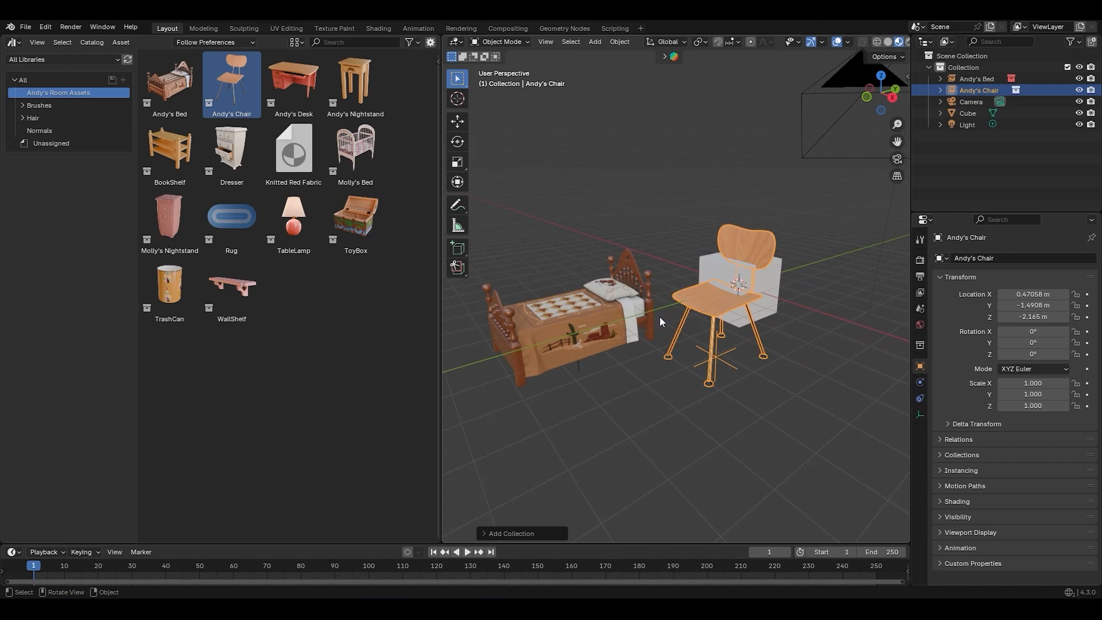
# Delete all objects from the scene, including the bed, the chair and the default objects
pyautogui.press('a')
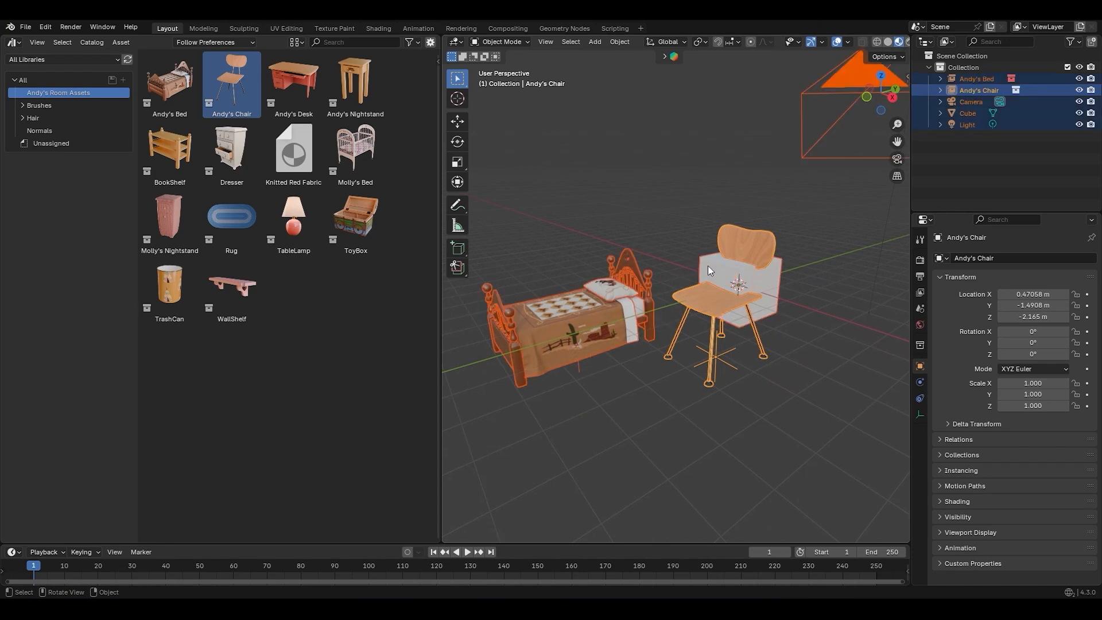
pyautogui.moveTo(727, 270); pyautogui.dragTo(712, 287, button='middle')
pyautogui.press('x')
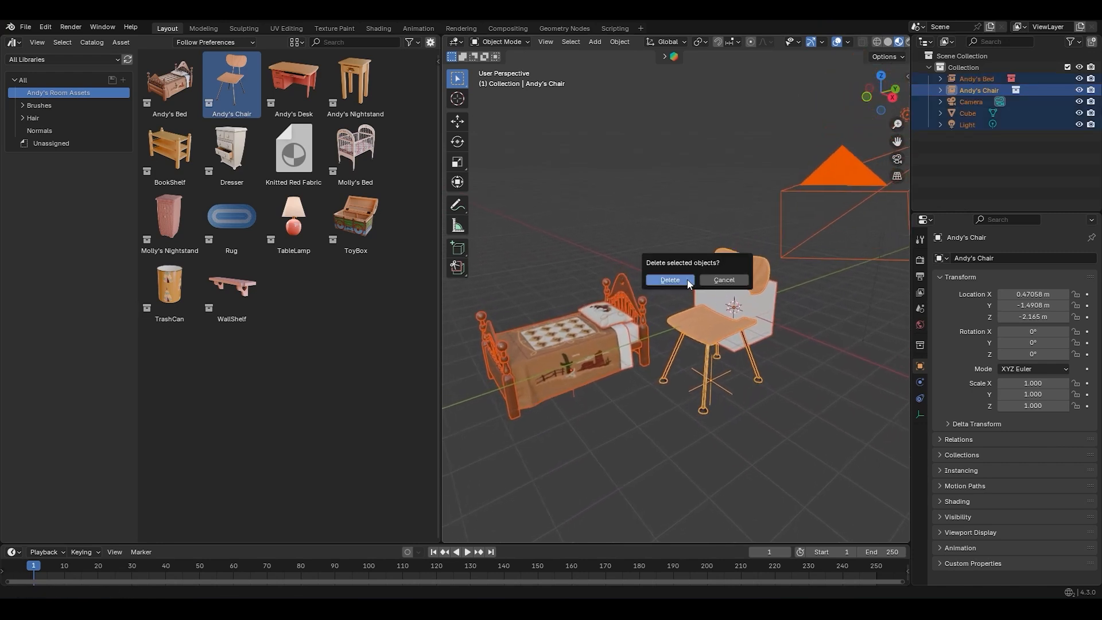
pyautogui.click(671, 280)
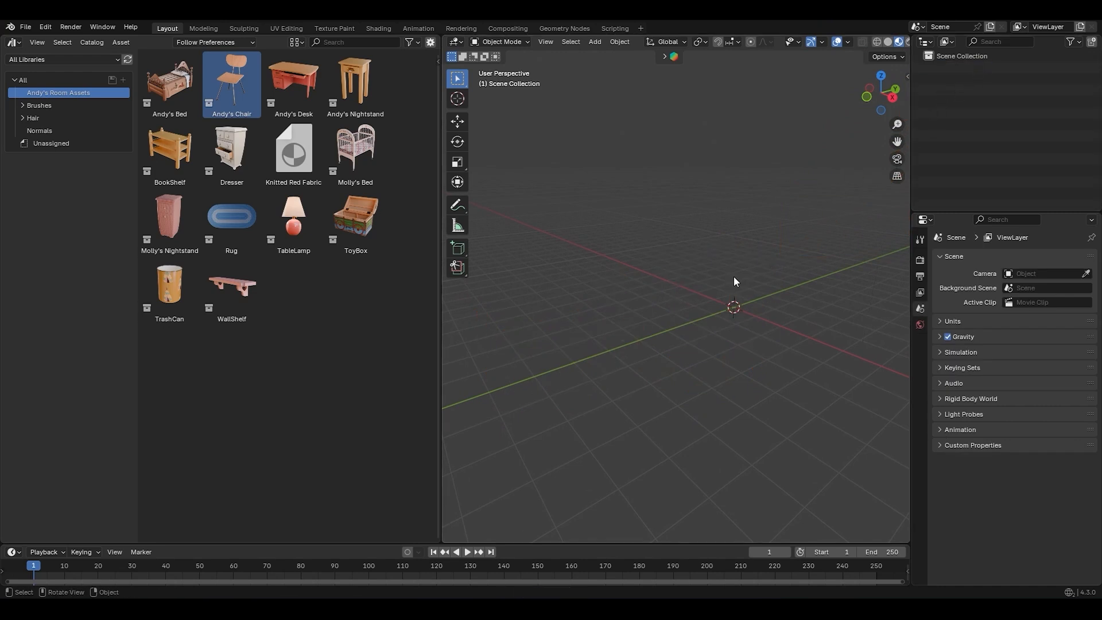
# Place the Andy's Bed and Molly's Bed assets from the library in the empty scene
pyautogui.moveTo(174, 85); pyautogui.dragTo(667, 309)
pyautogui.moveTo(356, 150); pyautogui.dragTo(538, 219)
pyautogui.moveTo(539, 219)
pyautogui.mouseDown(button='middle')
pyautogui.moveTo(557, 202)
pyautogui.moveTo(534, 234)
pyautogui.mouseUp(button='middle')
pyautogui.moveTo(624, 260); pyautogui.dragTo(647, 304, button='middle')
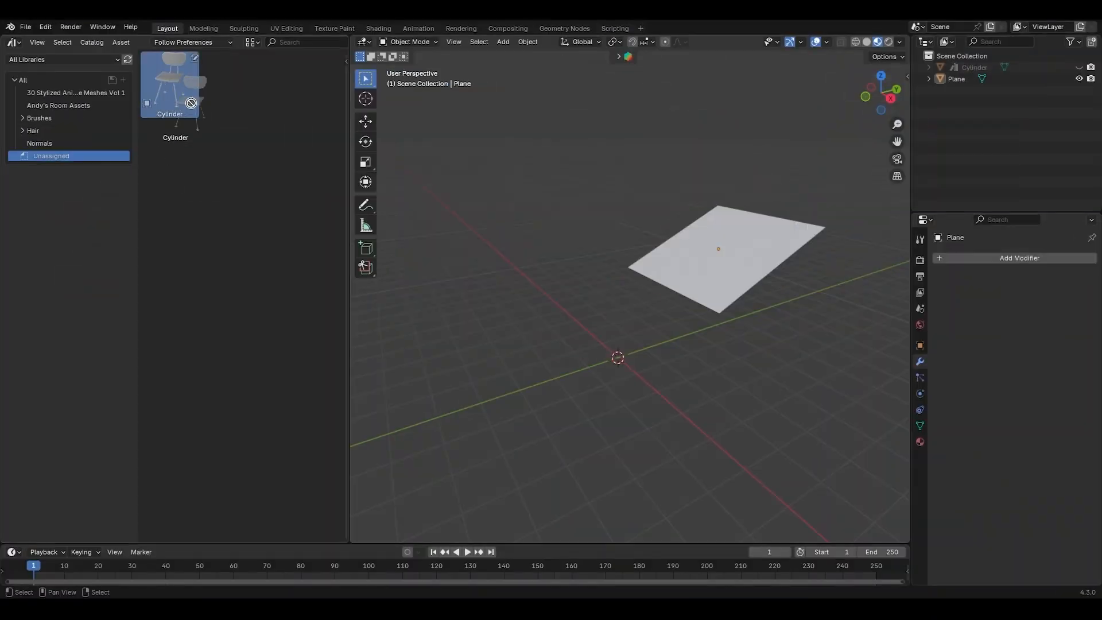
# Place the unassigned Cylinder asset on the tilted plane
pyautogui.moveTo(170, 83); pyautogui.dragTo(698, 261)
pyautogui.moveTo(670, 333)
pyautogui.mouseDown(button='middle')
pyautogui.moveTo(713, 343)
pyautogui.moveTo(654, 342)
pyautogui.moveTo(674, 319)
pyautogui.moveTo(666, 325)
pyautogui.mouseUp(button='middle')
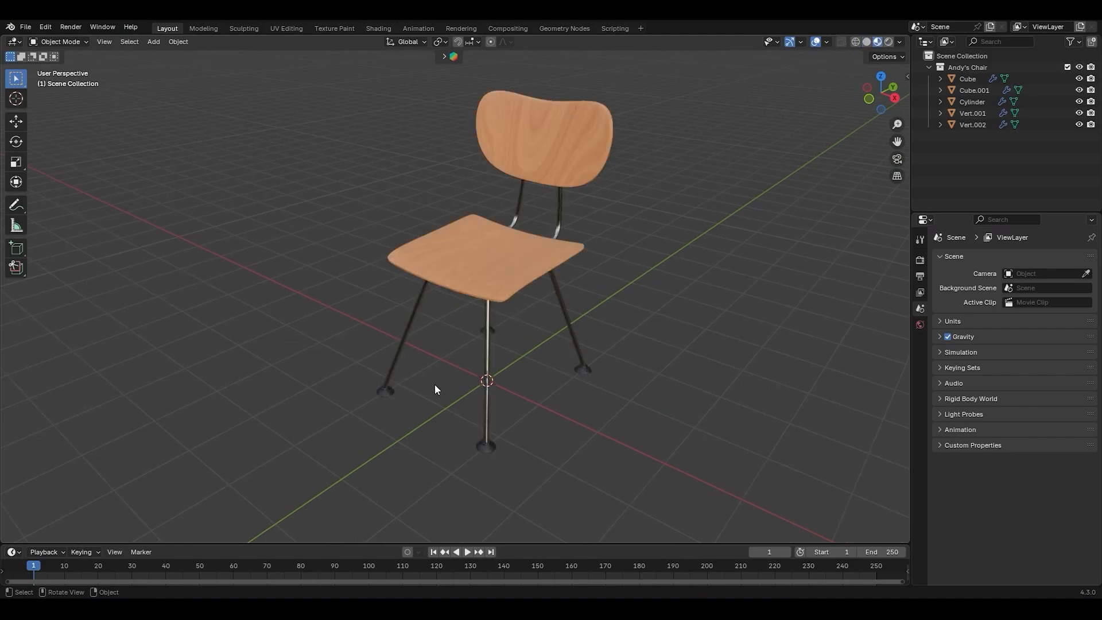
# Examine the separate parts of Andy's Chair and display the seat's modifiers
pyautogui.moveTo(498, 346); pyautogui.dragTo(507, 325, button='middle')
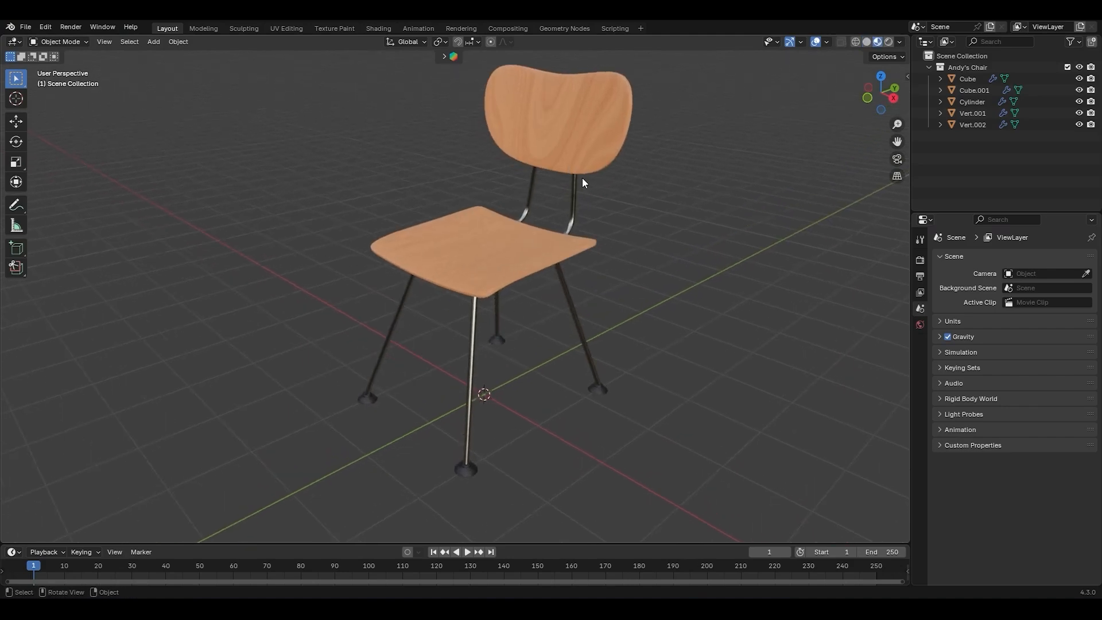
pyautogui.click(577, 150)
pyautogui.click(575, 193)
pyautogui.click(510, 254)
pyautogui.press('g')
pyautogui.rightClick(484, 243)
pyautogui.keyDown('shift'); pyautogui.moveTo(561, 305); pyautogui.dragTo(548, 308, button='middle'); pyautogui.keyUp('shift')
pyautogui.click(921, 363)
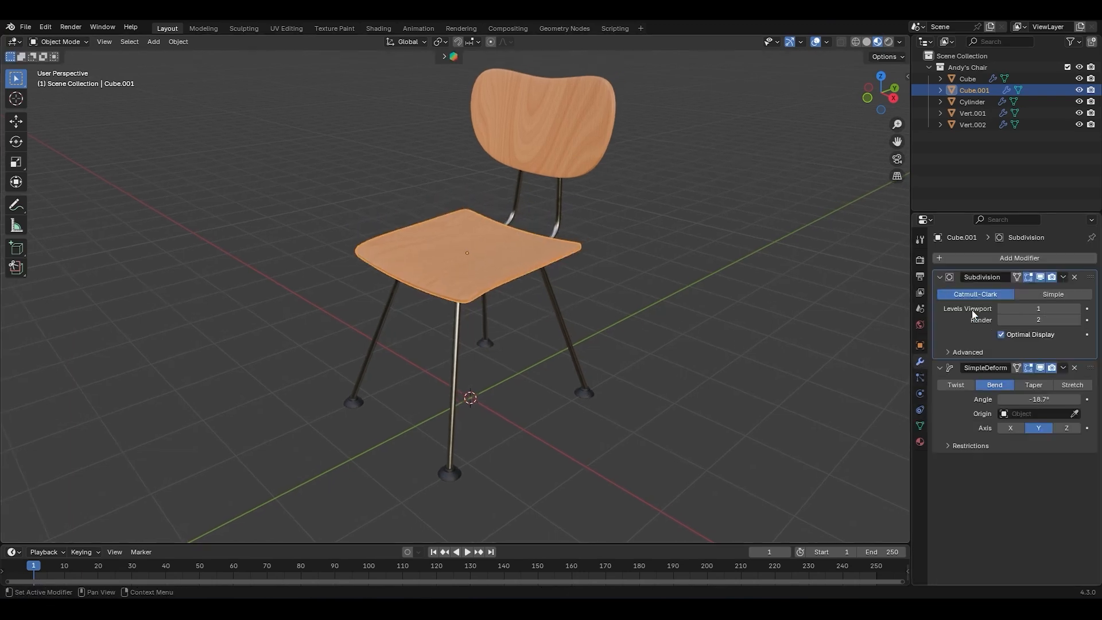
# Apply the Subdivision and SimpleDeform modifiers on the chair's backrest and seat
pyautogui.click(600, 166)
pyautogui.hotkey('ctrl', 'a')
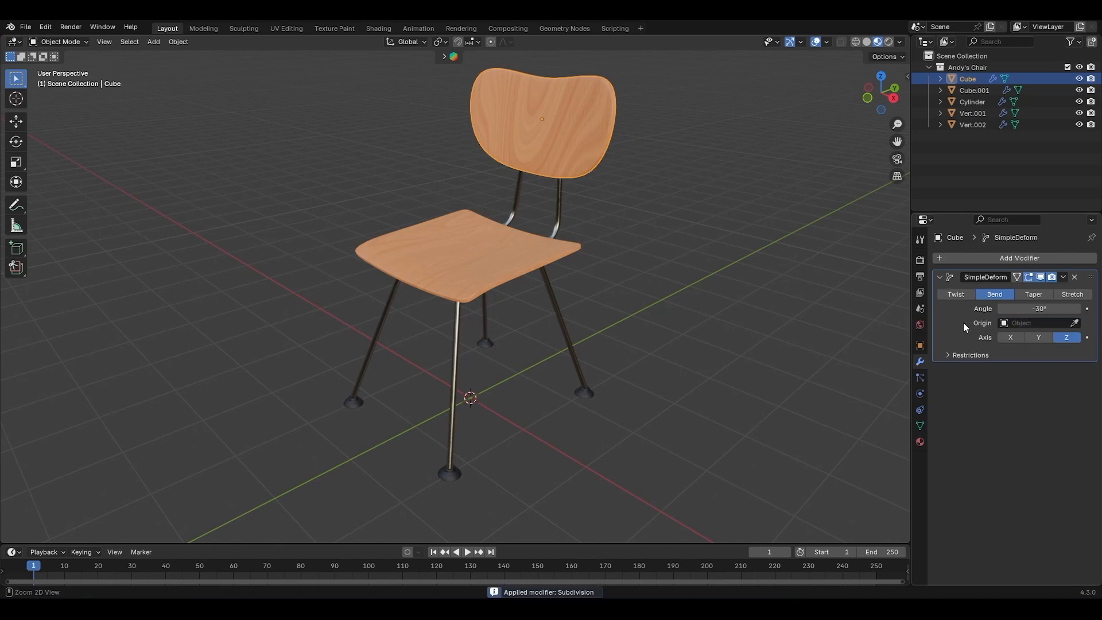
pyautogui.hotkey('ctrl', 'a')
pyautogui.click(553, 247)
pyautogui.hotkey('ctrl', 'a')
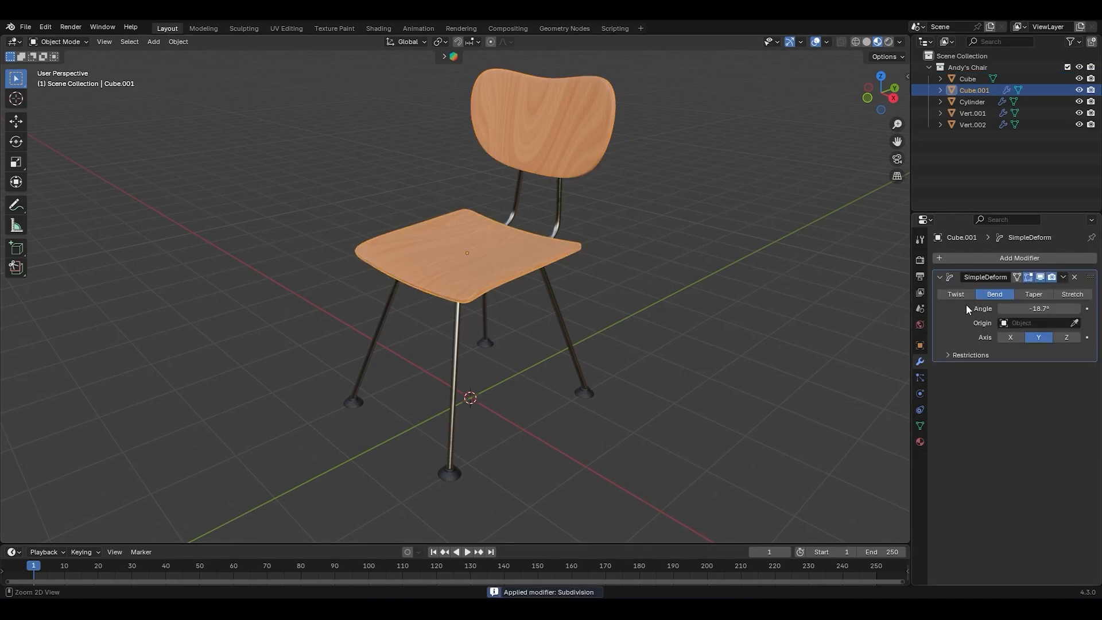
pyautogui.hotkey('ctrl', 'a')
pyautogui.moveTo(528, 210); pyautogui.dragTo(581, 232, button='middle')
pyautogui.click(572, 235)
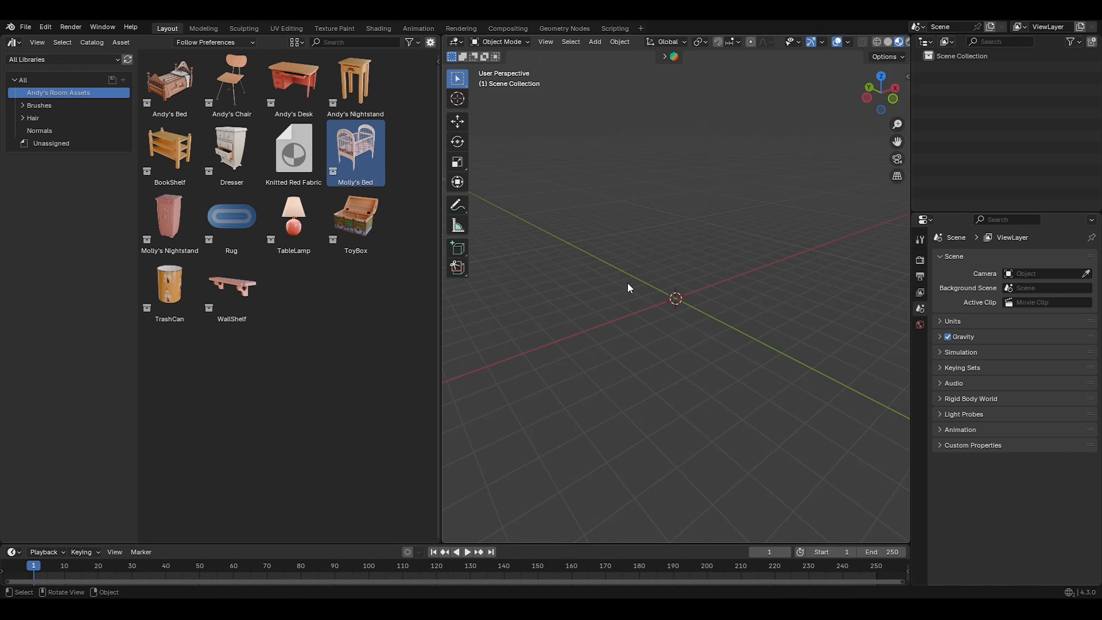
# In front view, place the Molly's Bed asset on the red X axis at about X -1.98 m
pyautogui.press('KP_1')
pyautogui.scroll(4, 729, 314)
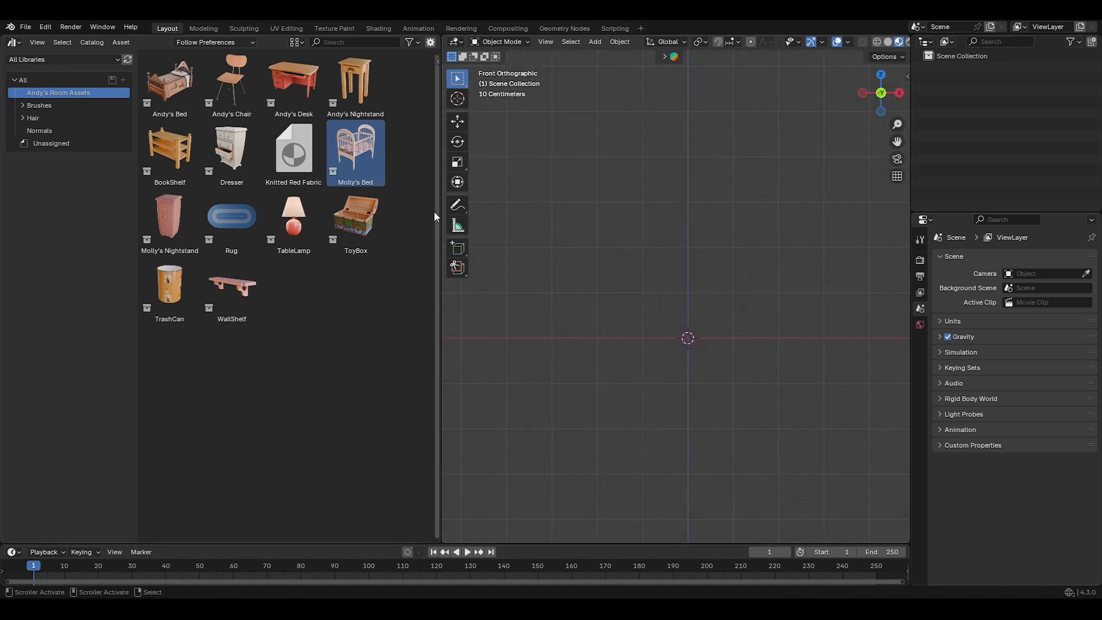
pyautogui.moveTo(332, 167); pyautogui.dragTo(598, 337)
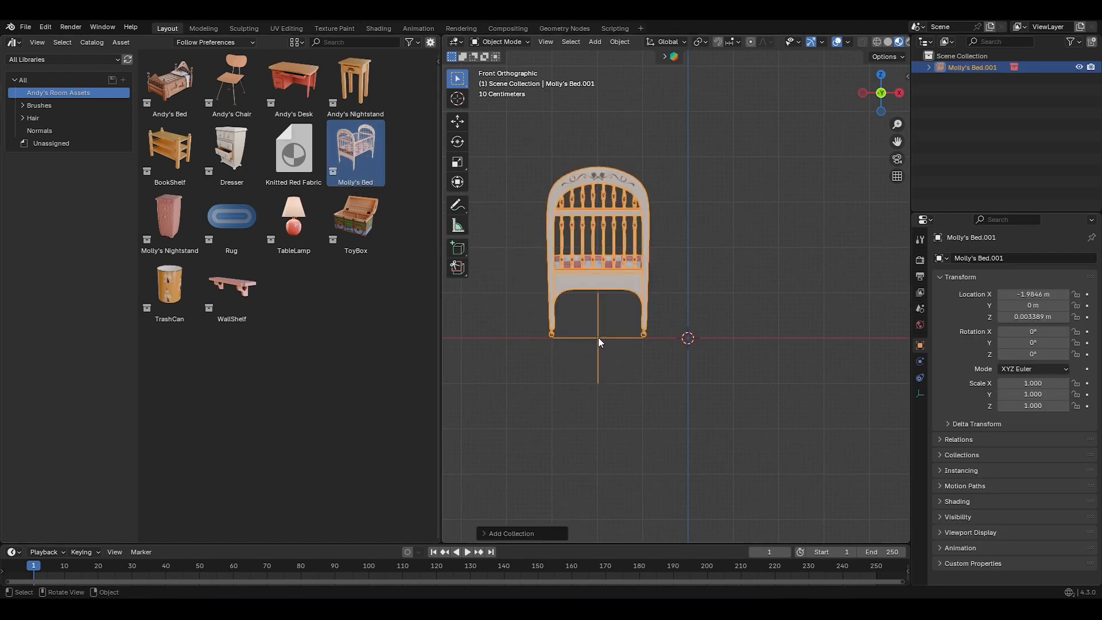
pyautogui.keyDown('shift'); pyautogui.moveTo(701, 313); pyautogui.dragTo(646, 323, button='middle'); pyautogui.keyUp('shift')
# Add a cube at the origin and place the TableLamp asset on its top face
pyautogui.click(681, 319)
pyautogui.hotkey('shift', 'a')
pyautogui.moveTo(682, 321)
pyautogui.click(725, 331)
pyautogui.moveTo(293, 221); pyautogui.dragTo(636, 301)
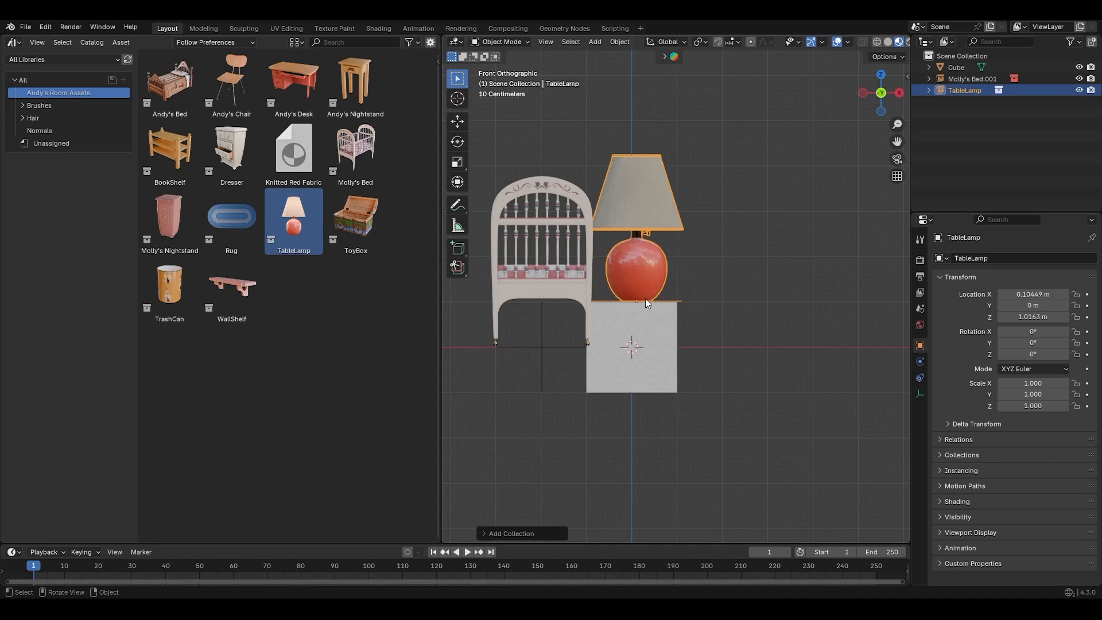
pyautogui.moveTo(671, 308); pyautogui.dragTo(678, 350, button='middle')
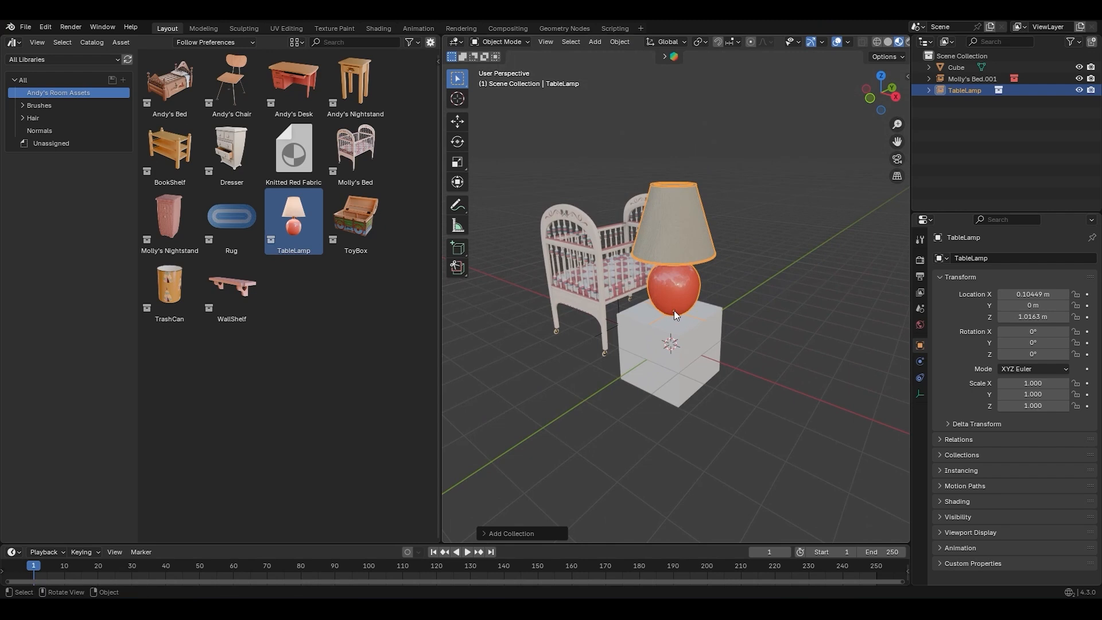
pyautogui.moveTo(675, 311); pyautogui.dragTo(670, 311, button='middle')
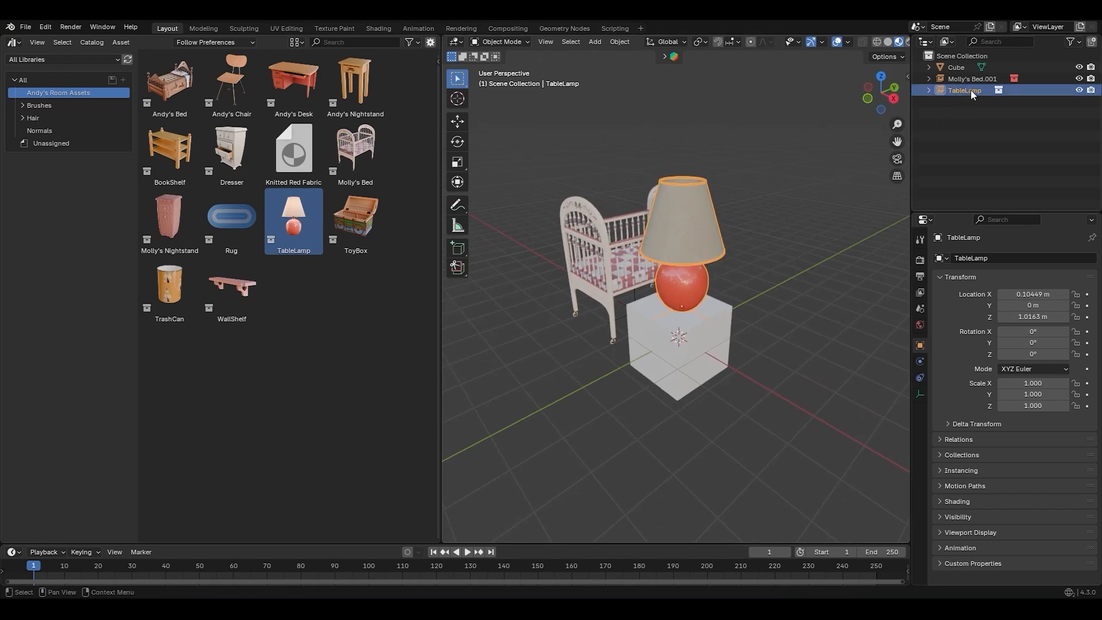
# Place a copy of the existing table lamp on the cube from the Outliner and delete the original lamp
pyautogui.moveTo(971, 89); pyautogui.dragTo(681, 325)
pyautogui.moveTo(756, 302); pyautogui.dragTo(683, 298, button='middle')
pyautogui.click(736, 298)
pyautogui.press('x')
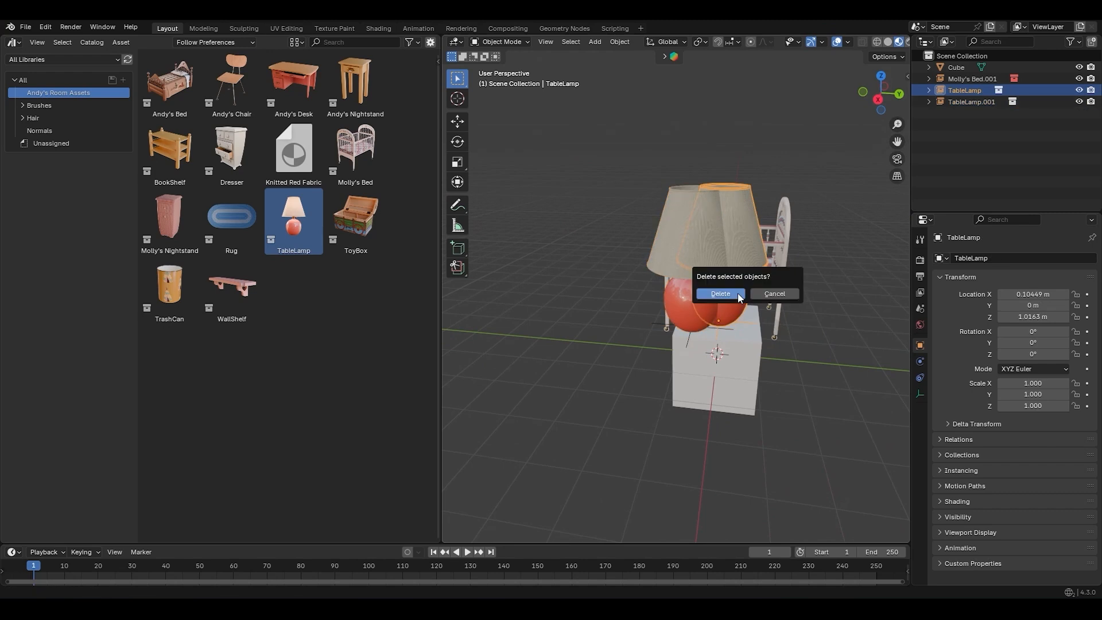
pyautogui.click(739, 293)
pyautogui.moveTo(746, 335); pyautogui.dragTo(795, 267, button='middle')
# Place further copies of the existing table lamp on the cube, with one snapped to its upper edge at X 1 m, Z 1 m
pyautogui.moveTo(964, 91); pyautogui.dragTo(690, 388)
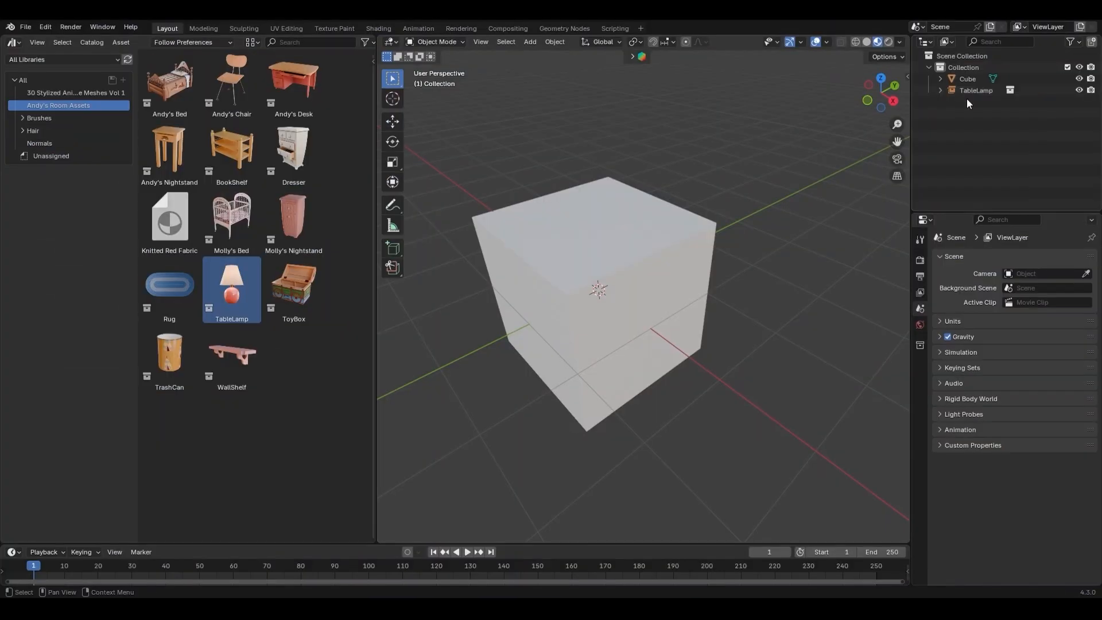
pyautogui.moveTo(232, 290); pyautogui.dragTo(651, 250)
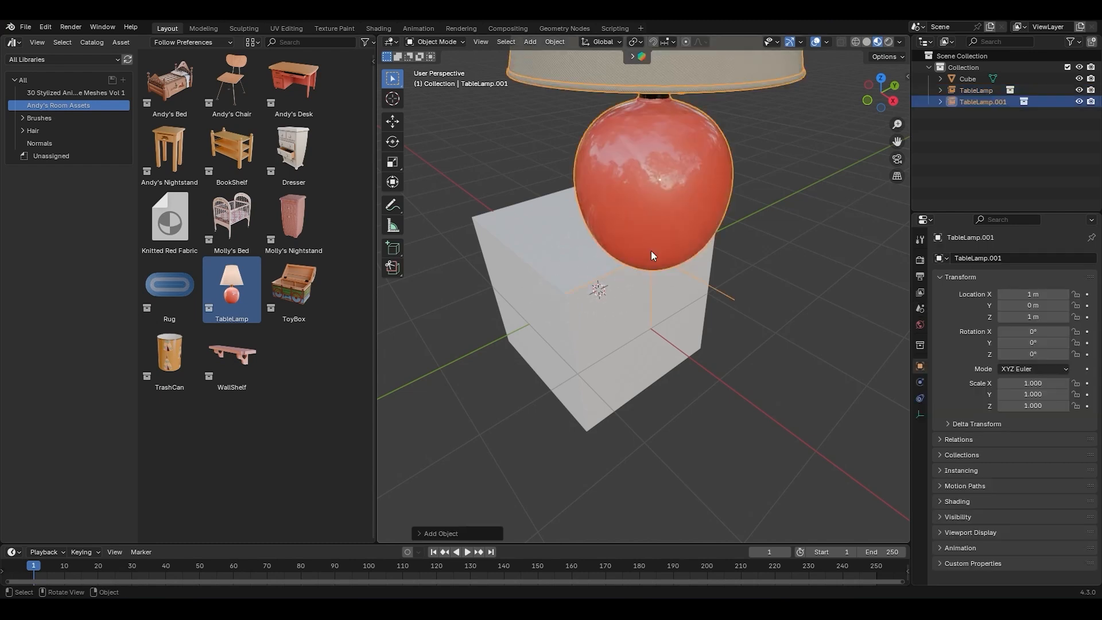
pyautogui.moveTo(635, 263); pyautogui.dragTo(647, 294, button='middle')
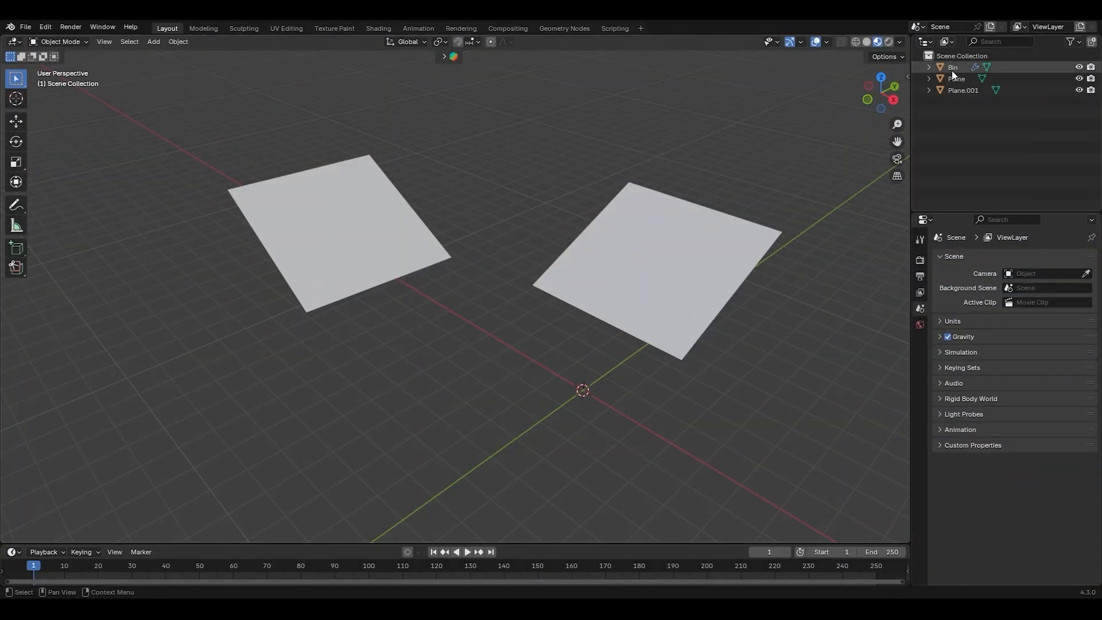
# Place the Bin object from the Outliner on each of the two tilted planes
pyautogui.moveTo(952, 68); pyautogui.dragTo(658, 267)
pyautogui.moveTo(956, 67); pyautogui.dragTo(356, 239)
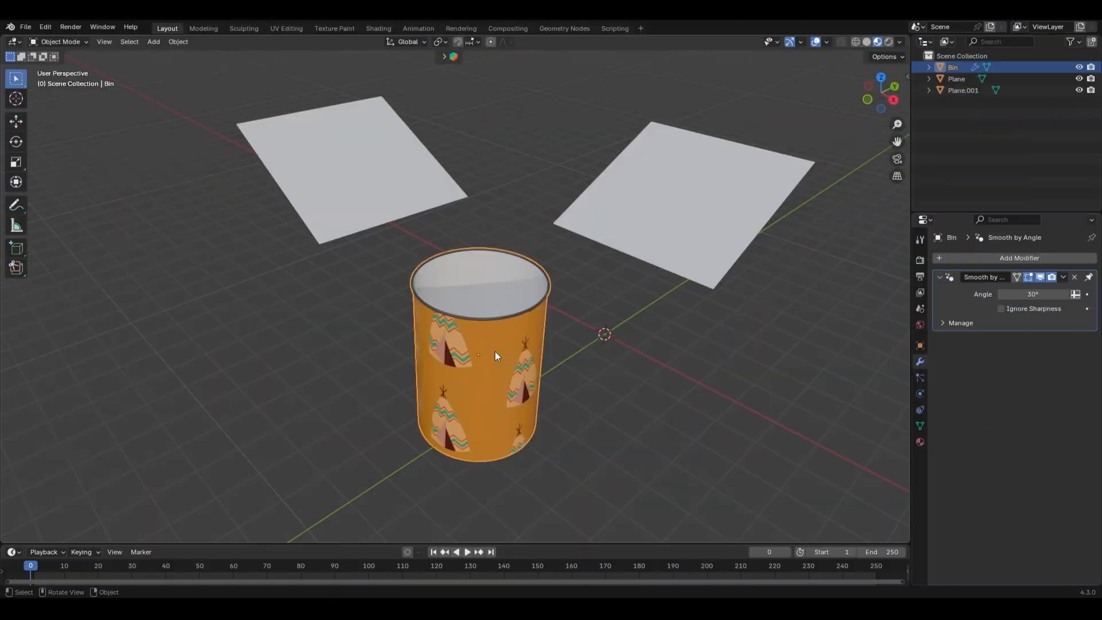
# Move the Bin object into a new collection named TrashCan
pyautogui.press('m')
pyautogui.click(495, 350)
pyautogui.write('TrashCan')
pyautogui.press('Return')
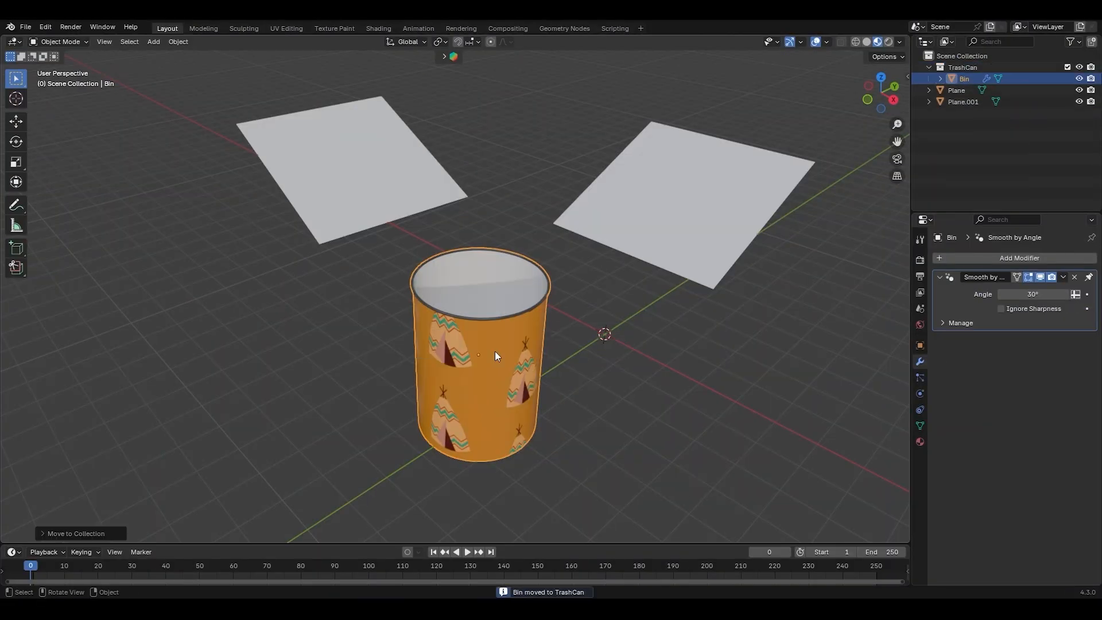
# Collapse the TrashCan collection and place an instance of it over each of the two tilted planes
pyautogui.click(930, 67)
pyautogui.moveTo(963, 68); pyautogui.dragTo(689, 186)
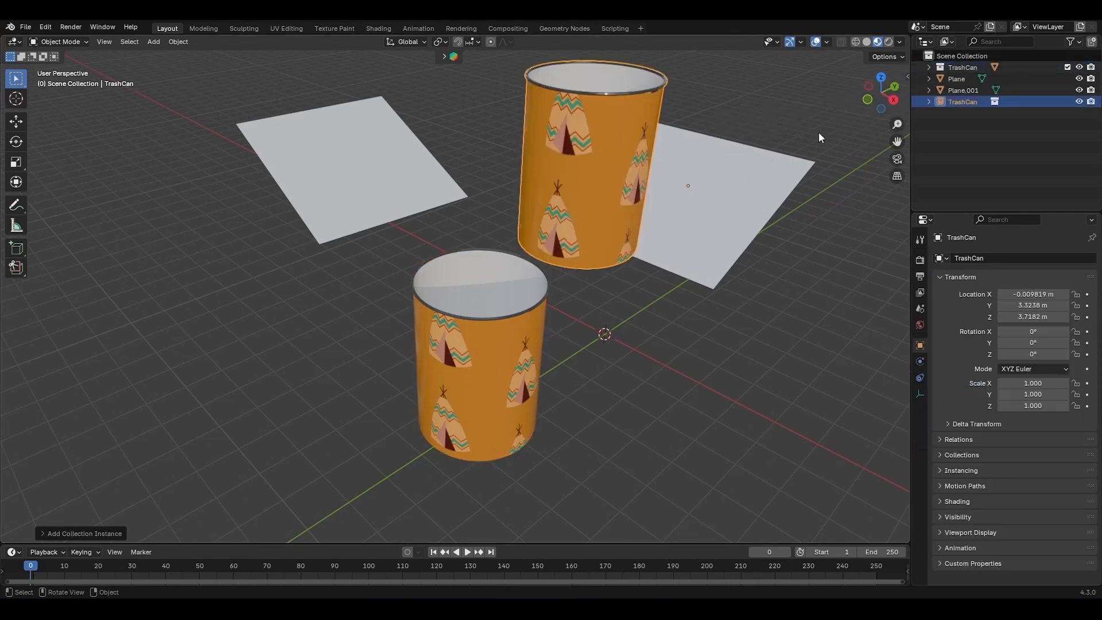
pyautogui.moveTo(963, 68); pyautogui.dragTo(351, 163)
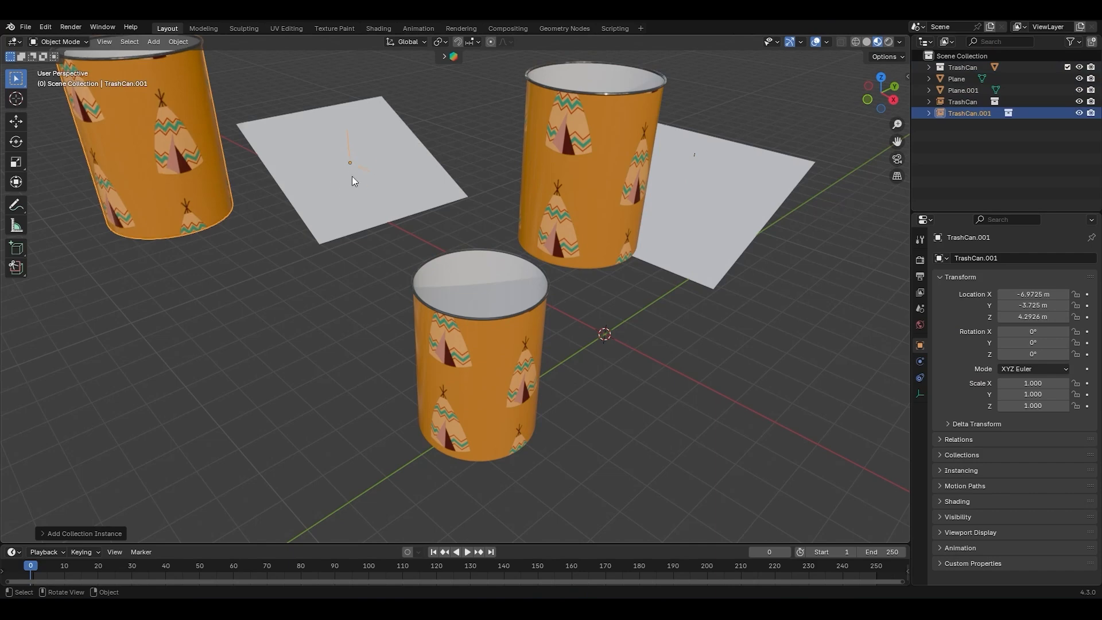
# Place the TrashCan library asset beside the planes and put a copy of it on each tilted plane from the Outliner
pyautogui.moveTo(170, 287); pyautogui.dragTo(489, 473)
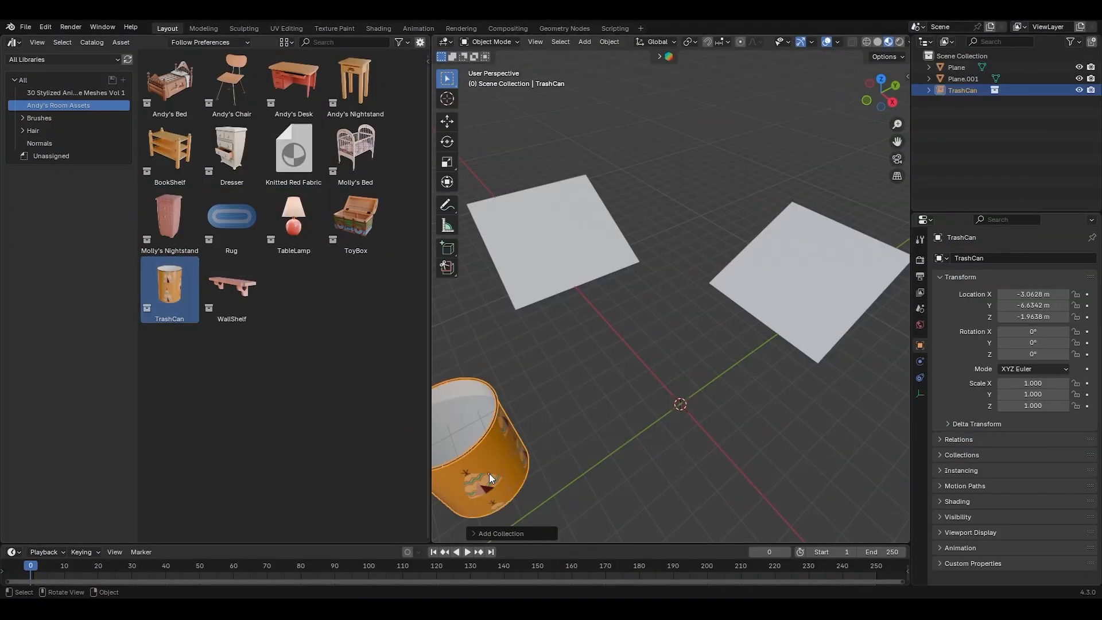
pyautogui.moveTo(964, 91); pyautogui.dragTo(836, 247)
pyautogui.moveTo(954, 101); pyautogui.dragTo(558, 236)
pyautogui.moveTo(635, 297); pyautogui.dragTo(644, 281, button='middle')
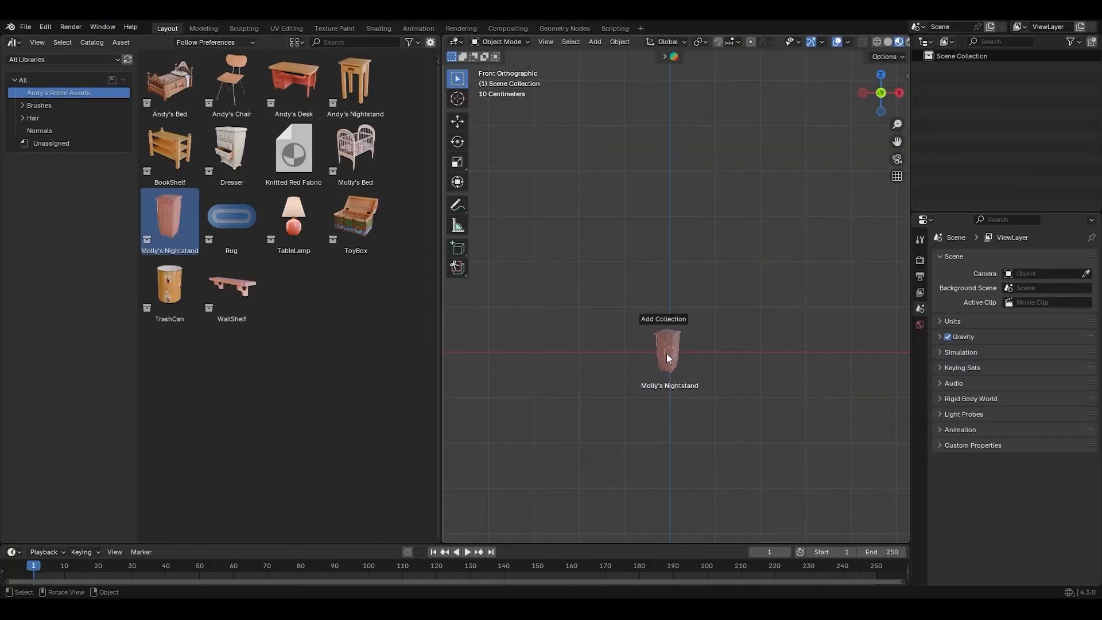
# Place the Molly's Nightstand asset at the origin and expand it in the Outliner to select its nested collection
pyautogui.scroll(10, 667, 353)
pyautogui.moveTo(766, 325); pyautogui.dragTo(685, 305, button='middle')
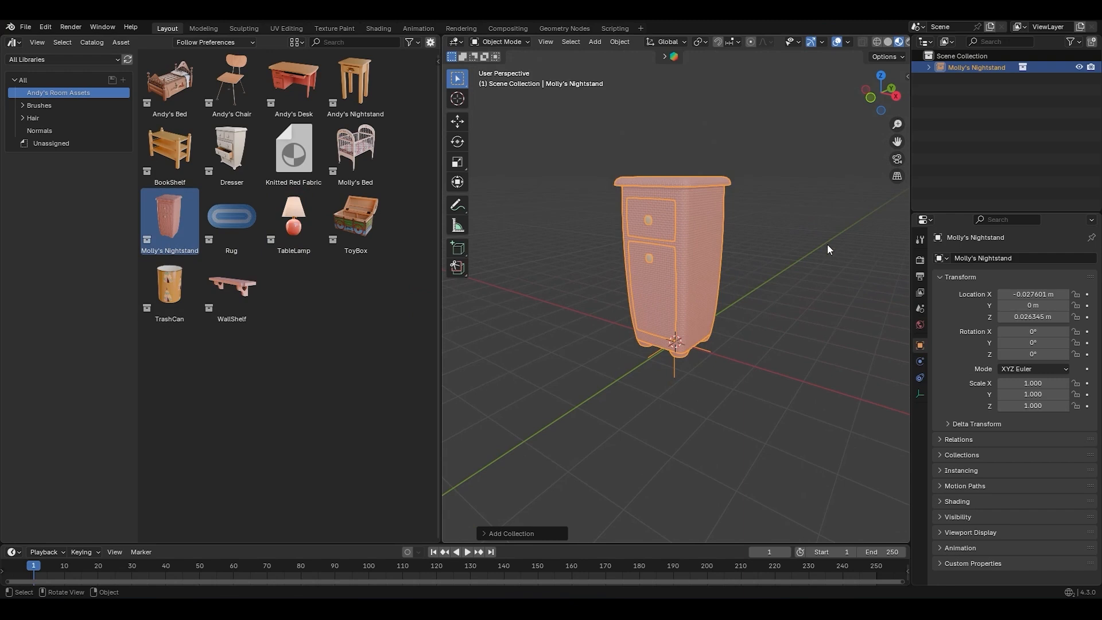
pyautogui.click(929, 68)
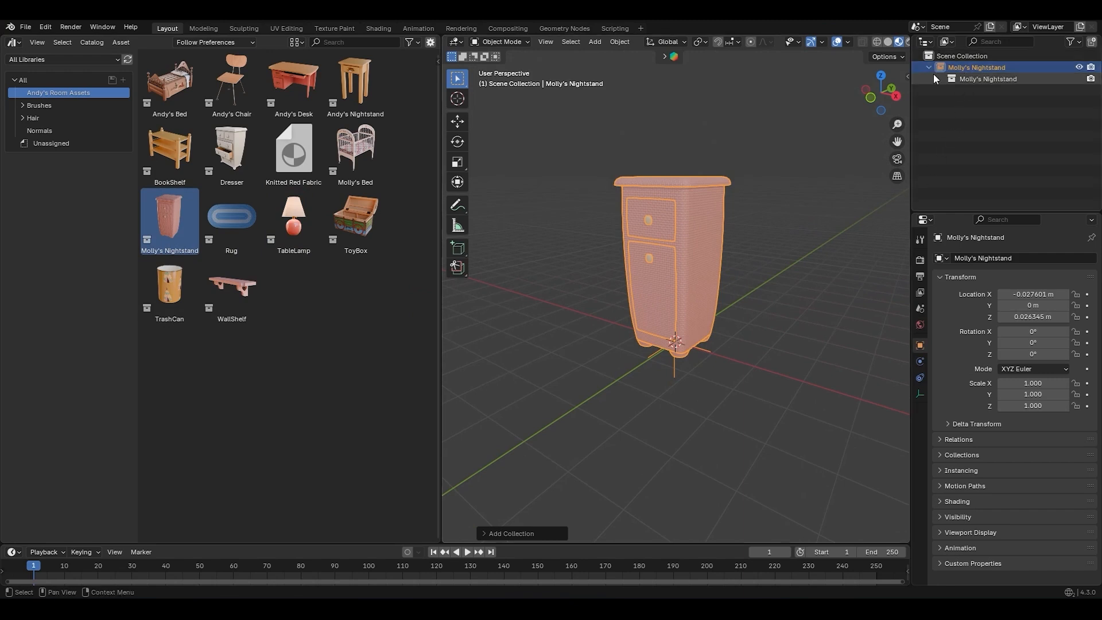
pyautogui.click(975, 80)
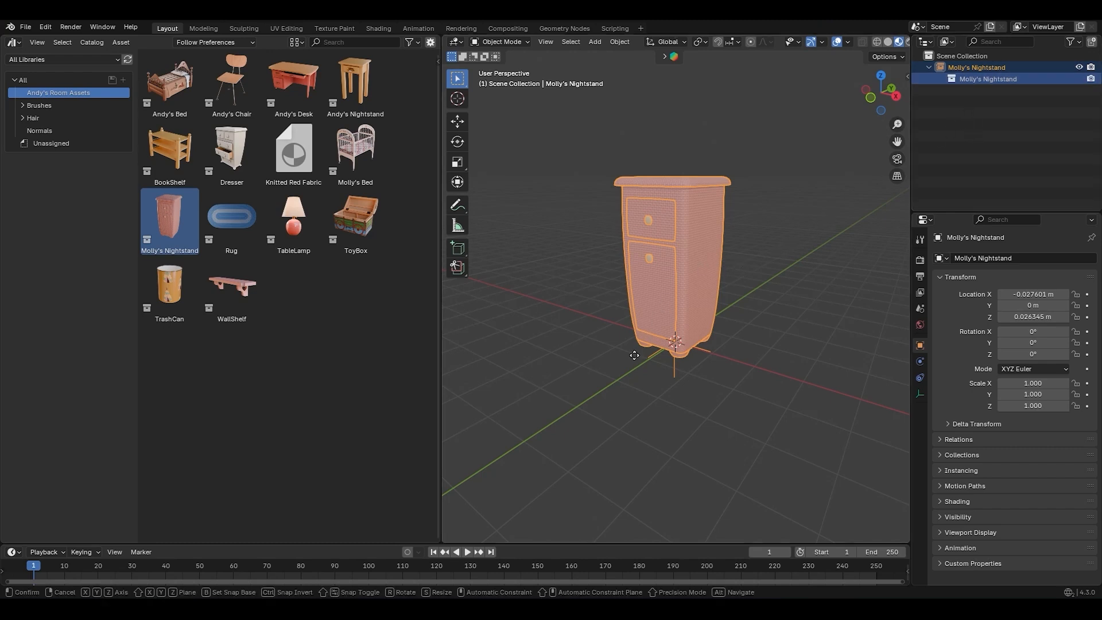
# Move Molly's Nightstand to about Y 4.17 m and scale it up to about 1.53
pyautogui.press('g')
pyautogui.click(712, 325)
pyautogui.press('s')
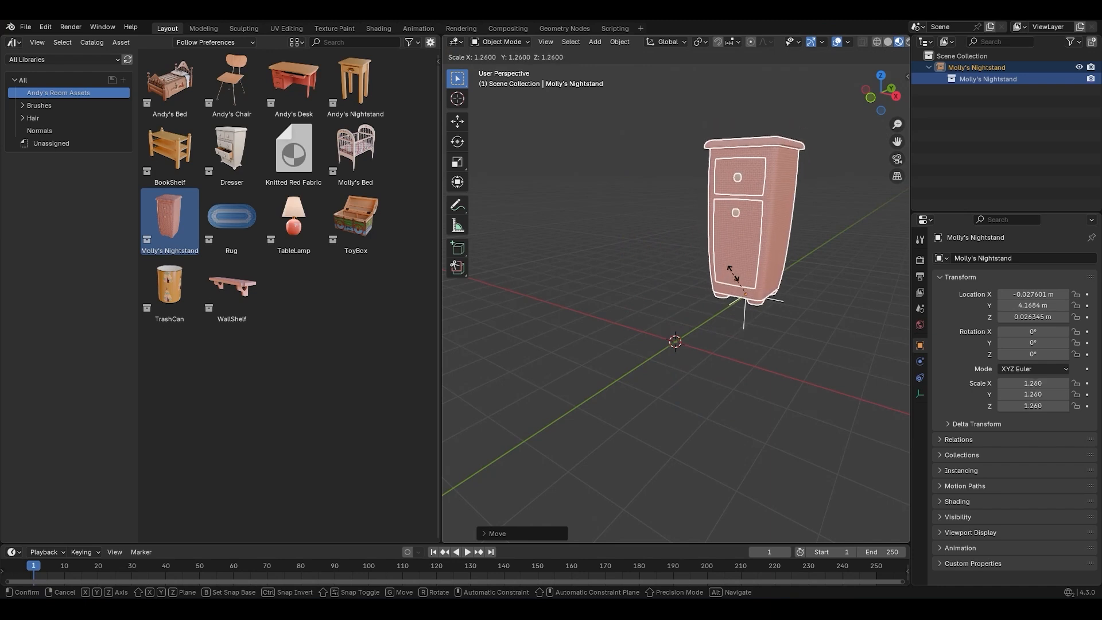
pyautogui.click(728, 269)
pyautogui.moveTo(692, 270); pyautogui.dragTo(682, 322, button='middle')
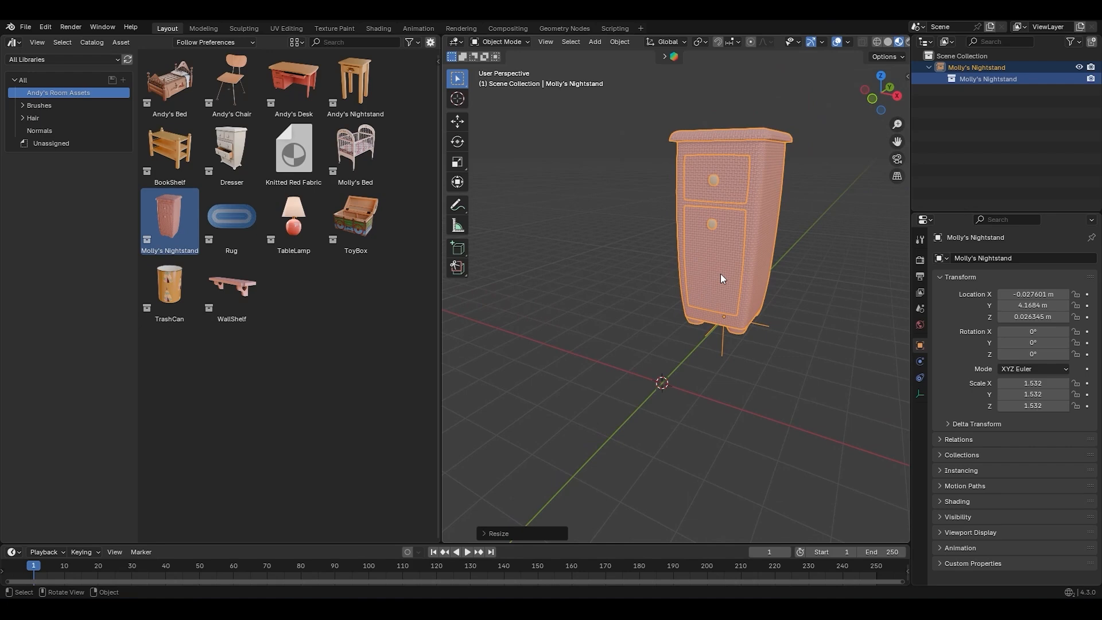
# Replace the nightstand with a fresh Molly's Nightstand asset placed with Instance disabled, and display the modifiers of its Cube.024 part
pyautogui.press('Delete')
pyautogui.moveTo(178, 229); pyautogui.dragTo(658, 366)
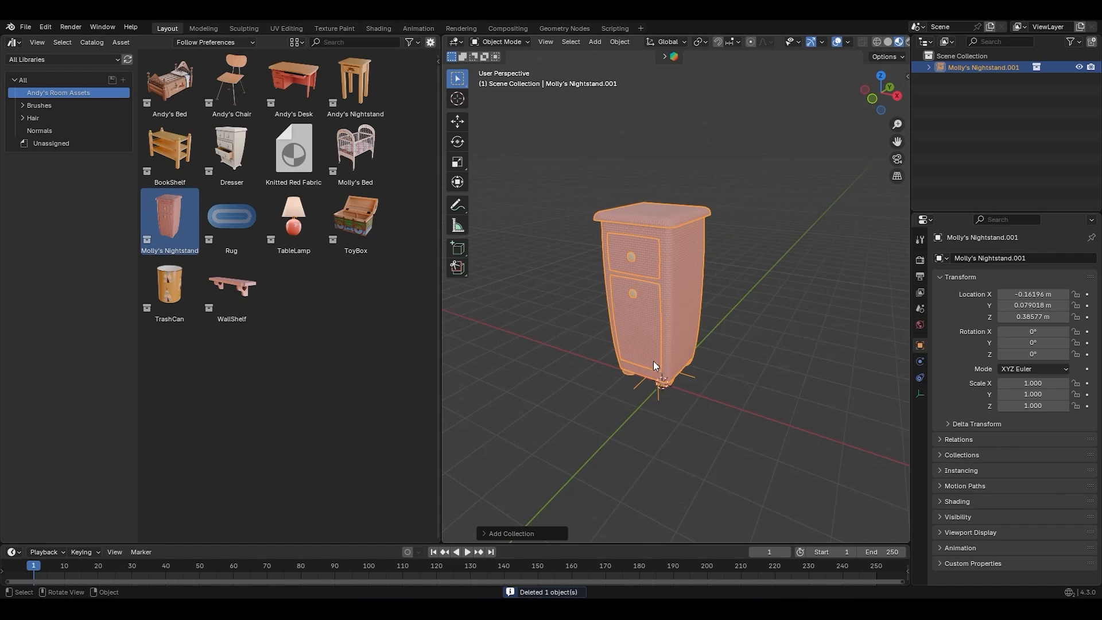
pyautogui.click(520, 533)
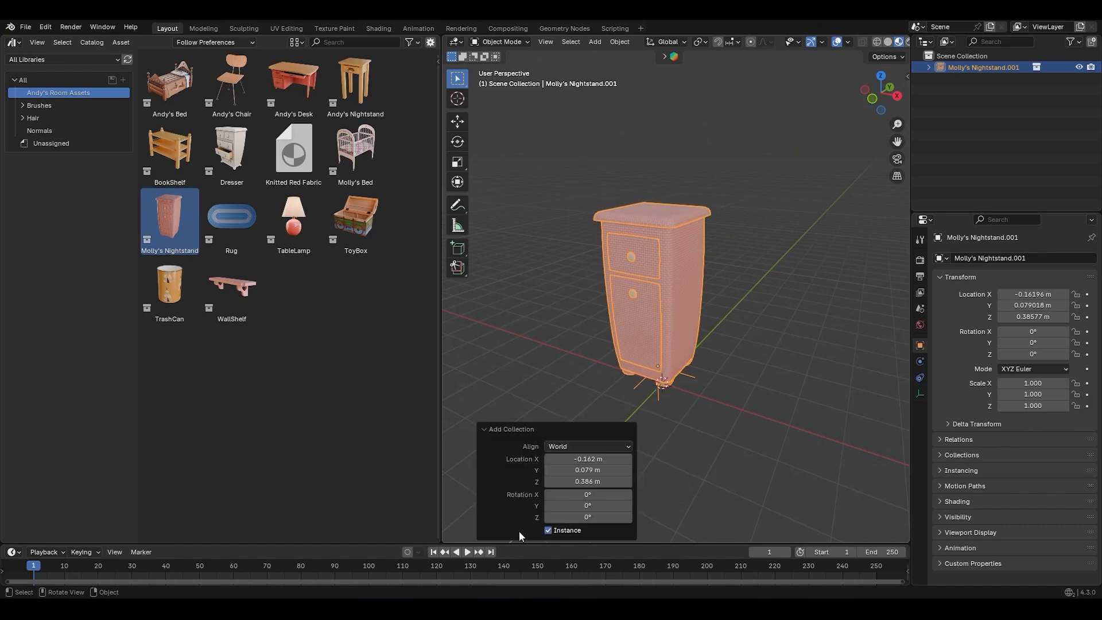
pyautogui.click(549, 531)
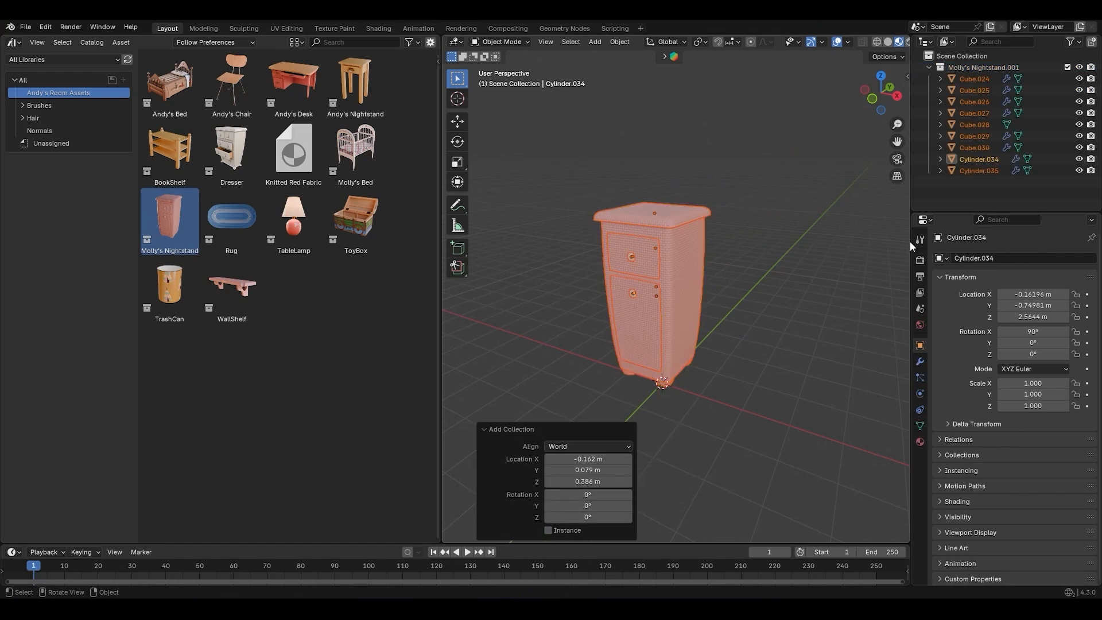
pyautogui.click(974, 81)
pyautogui.click(920, 362)
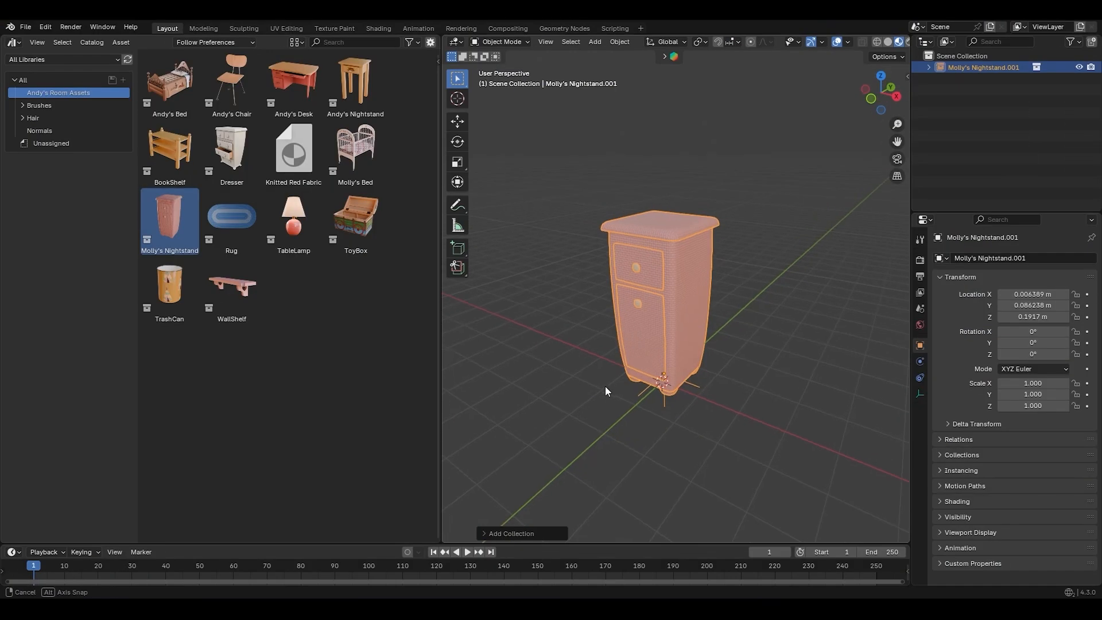
# Move the Molly's Nightstand instance along the Y axis to about 1.97 m
pyautogui.click(673, 368)
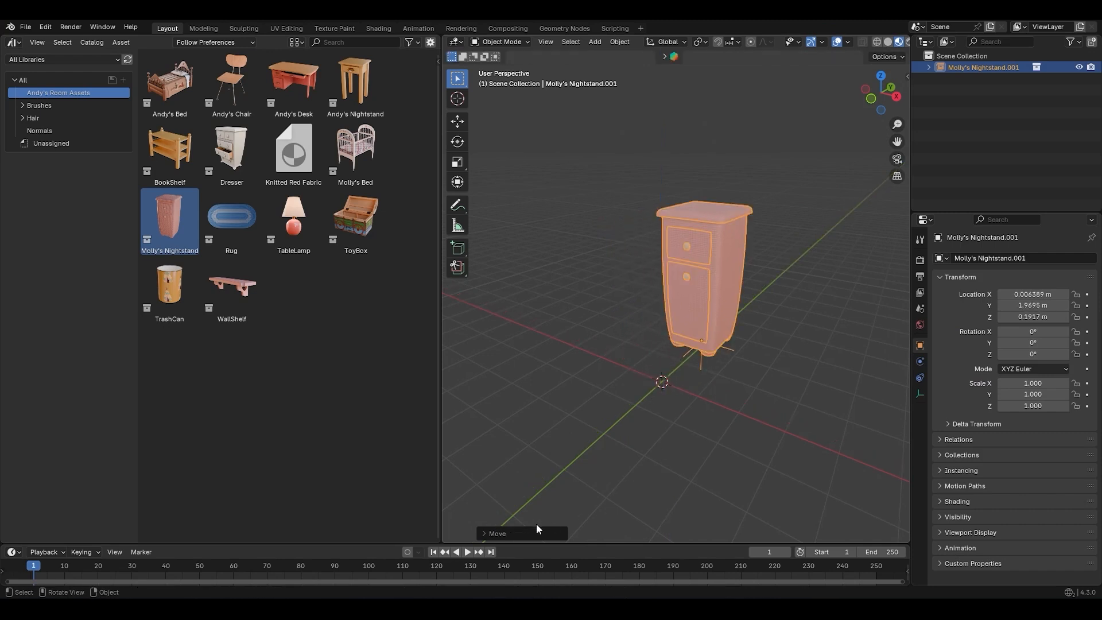
# Convert the Molly's Nightstand collection instance into real objects with Make Instances Real
pyautogui.click(520, 533)
pyautogui.click(507, 453)
pyautogui.hotkey('ctrl', 'a')
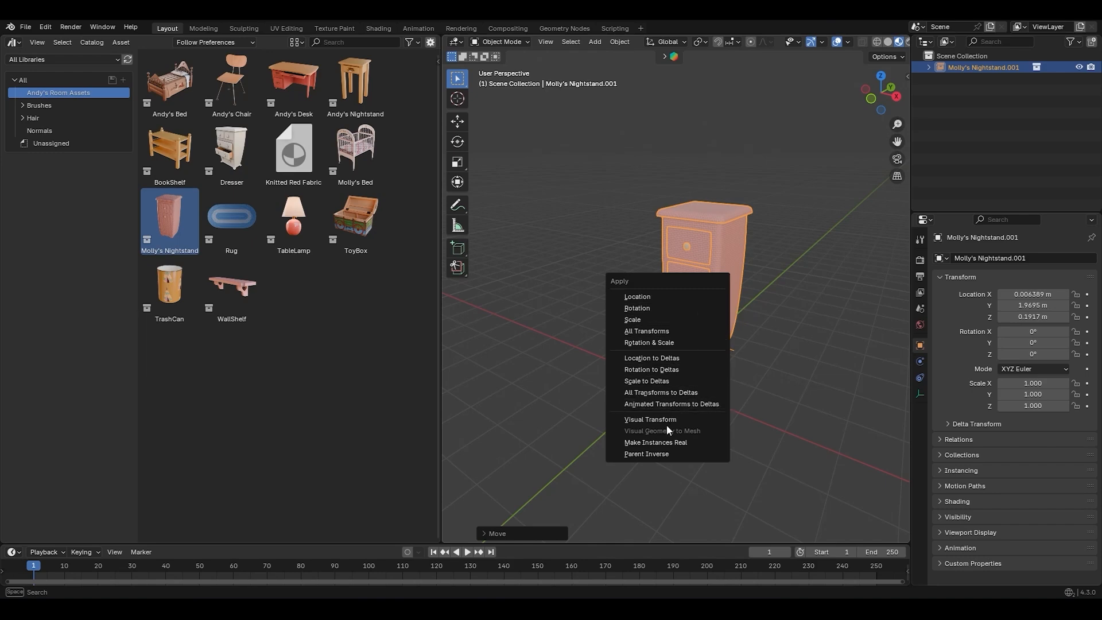
pyautogui.click(658, 443)
pyautogui.keyDown('shift'); pyautogui.moveTo(776, 298); pyautogui.dragTo(687, 321, button='middle'); pyautogui.keyUp('shift')
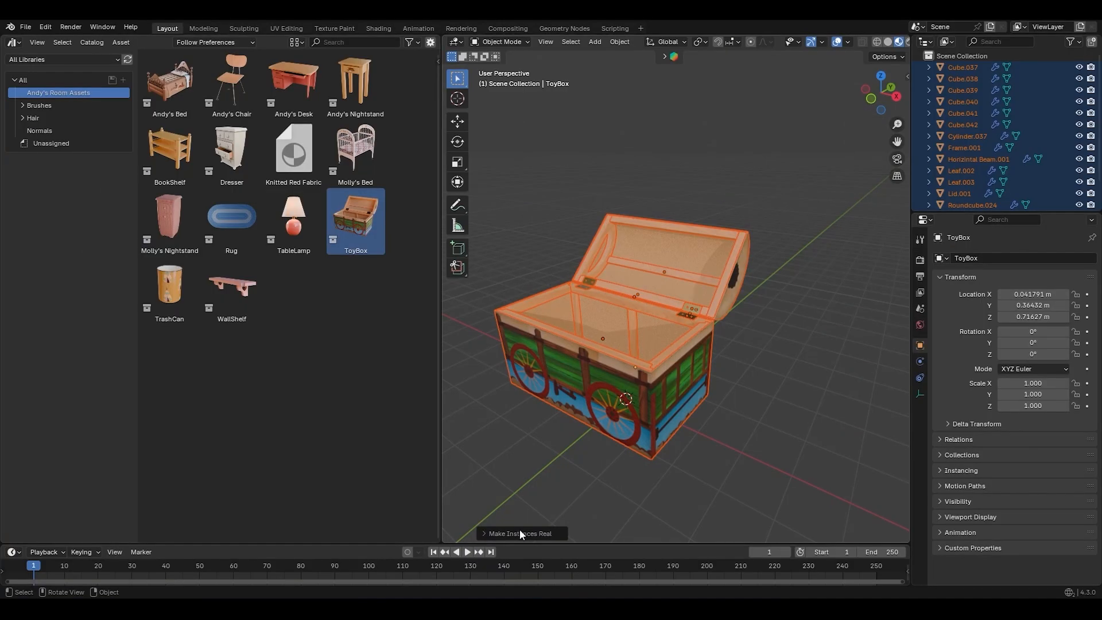
# Enable Keep Hierarchy for the ToyBox's real objects and rotate its lid hinge Cylinder.037 about 113° around the global X axis
pyautogui.click(519, 530)
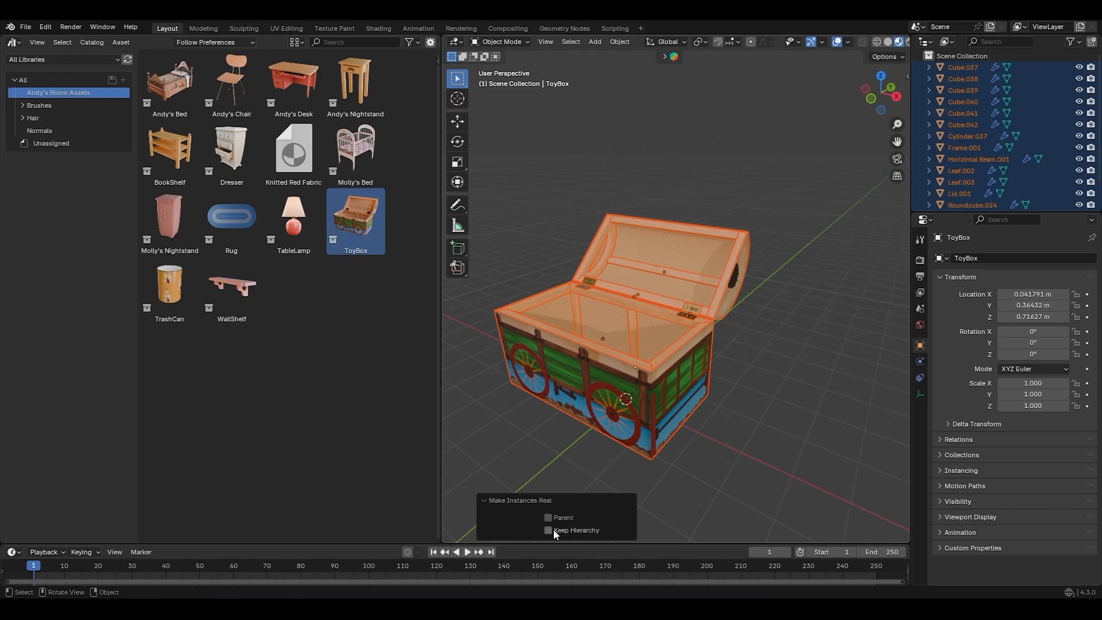
pyautogui.click(548, 530)
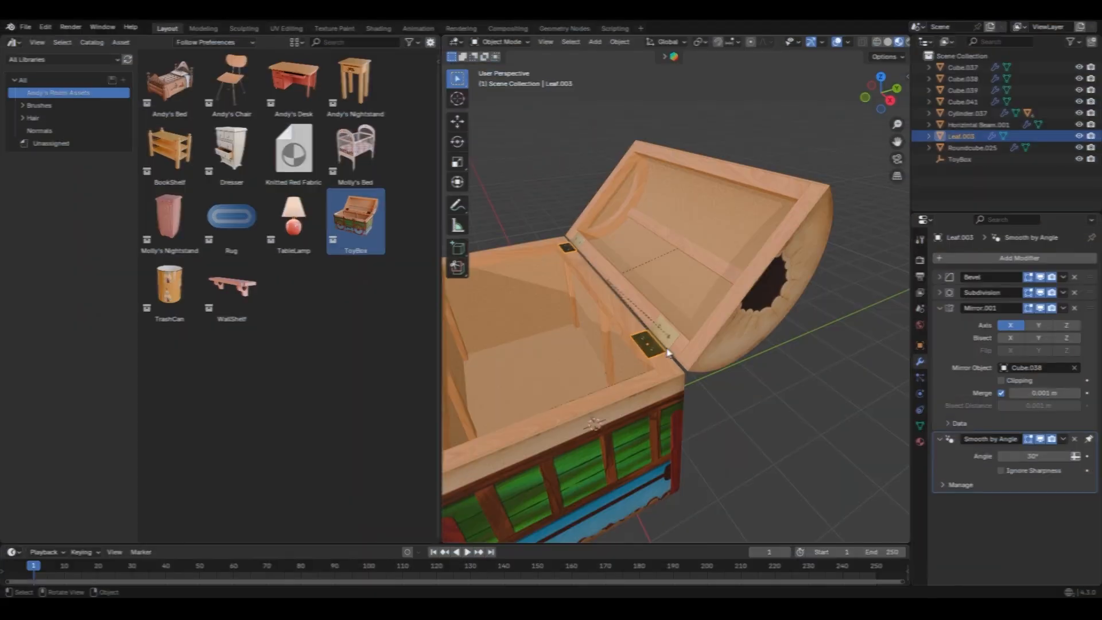
pyautogui.press('r')
pyautogui.press('x')
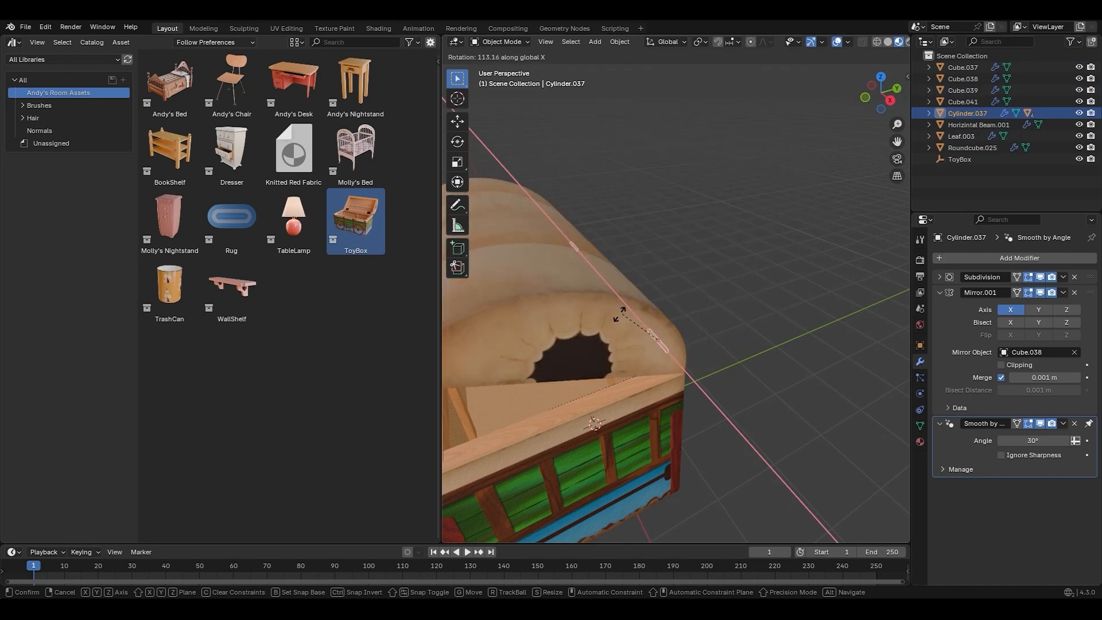
pyautogui.click(615, 317)
pyautogui.moveTo(615, 317); pyautogui.dragTo(692, 337, button='middle')
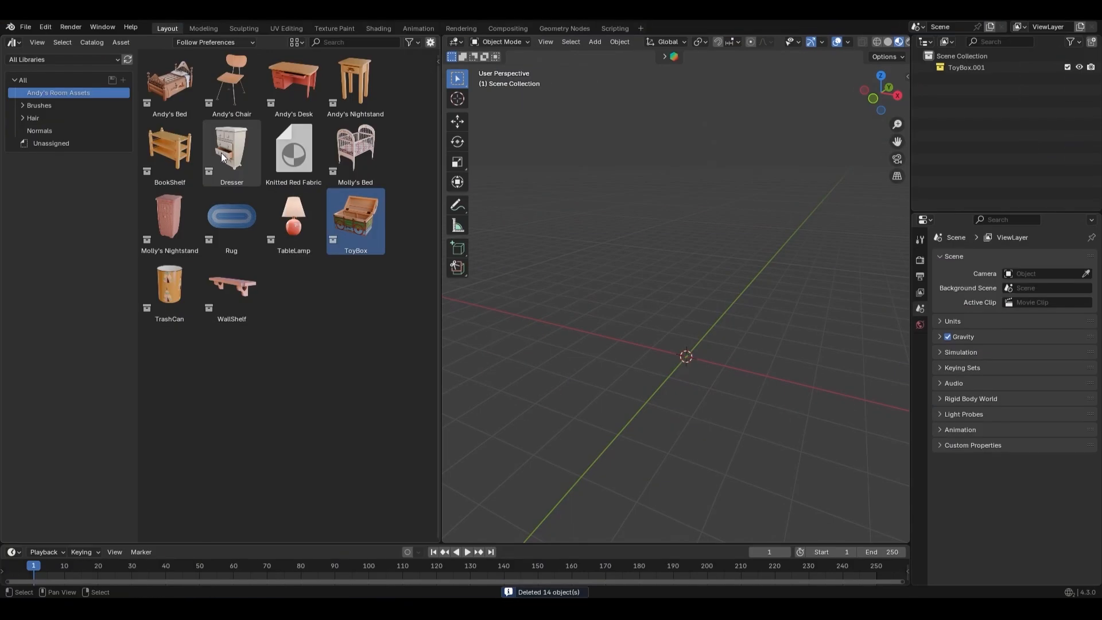
# Place the Dresser asset at the scene centre as editable objects and inspect it
pyautogui.moveTo(221, 153); pyautogui.dragTo(534, 305)
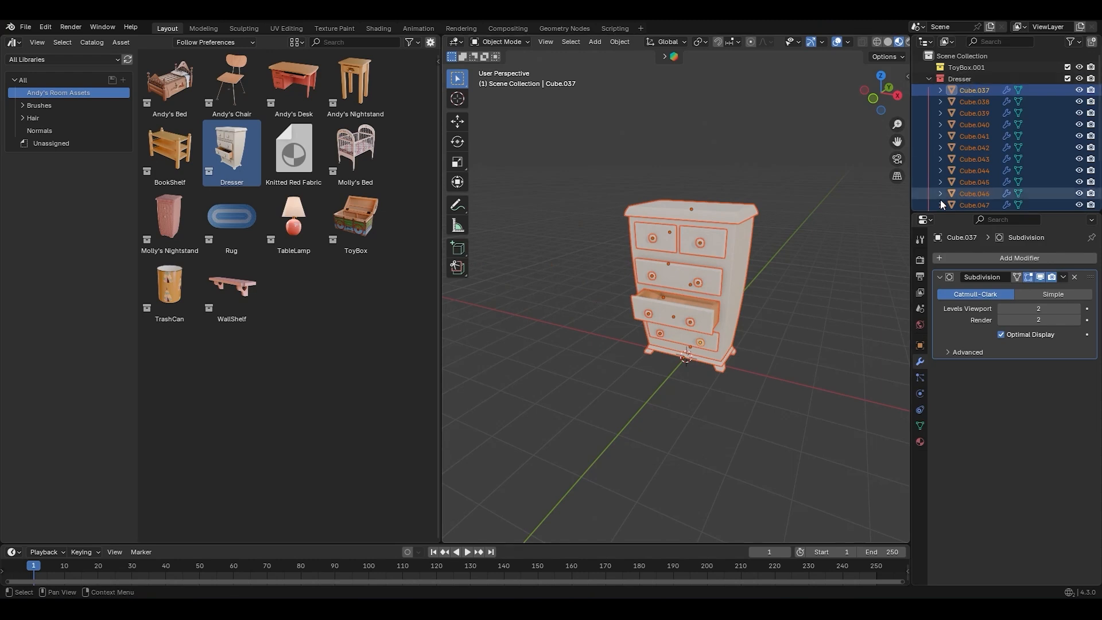
pyautogui.moveTo(776, 319); pyautogui.dragTo(744, 314, button='middle')
pyautogui.moveTo(726, 358); pyautogui.dragTo(692, 325, button='middle')
# Delete the dresser's objects and the leftover ToyBox.001 and Dresser collections
pyautogui.press('x')
pyautogui.click(687, 321)
pyautogui.click(962, 70)
pyautogui.press('x')
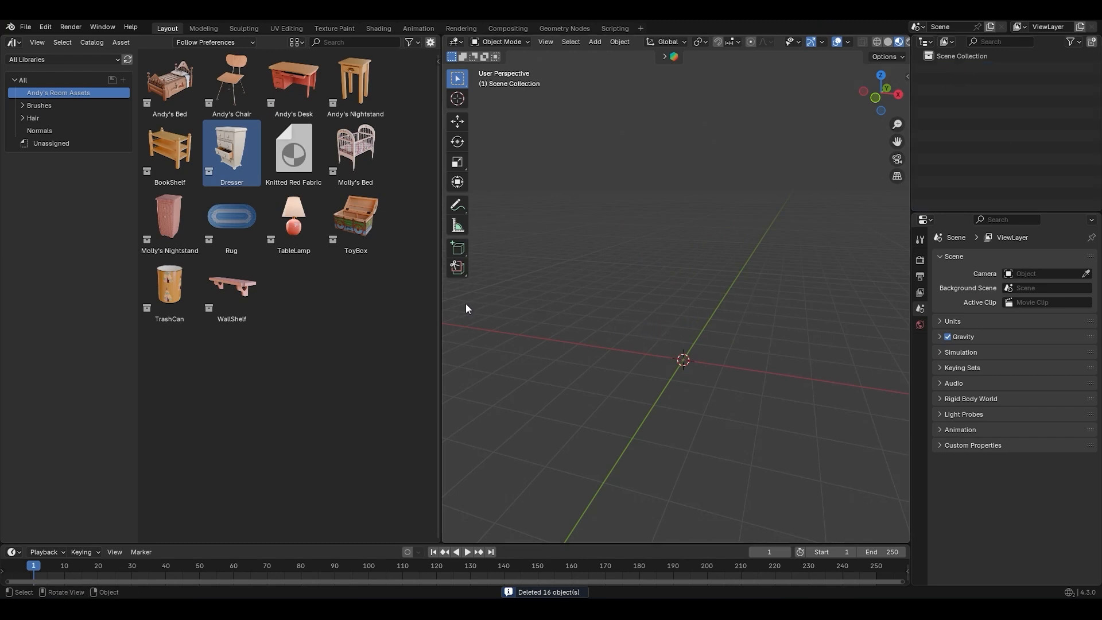
# Check the available asset import methods and the import method set for the Andy's Room Assets library in the preferences
pyautogui.click(249, 43)
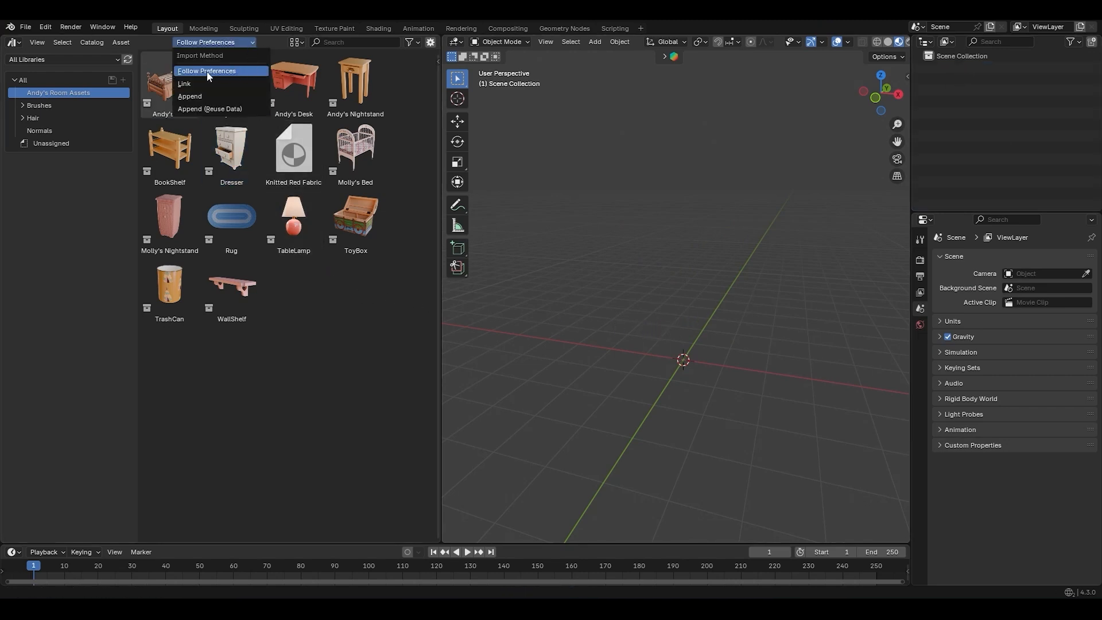
pyautogui.click(46, 27)
pyautogui.click(67, 174)
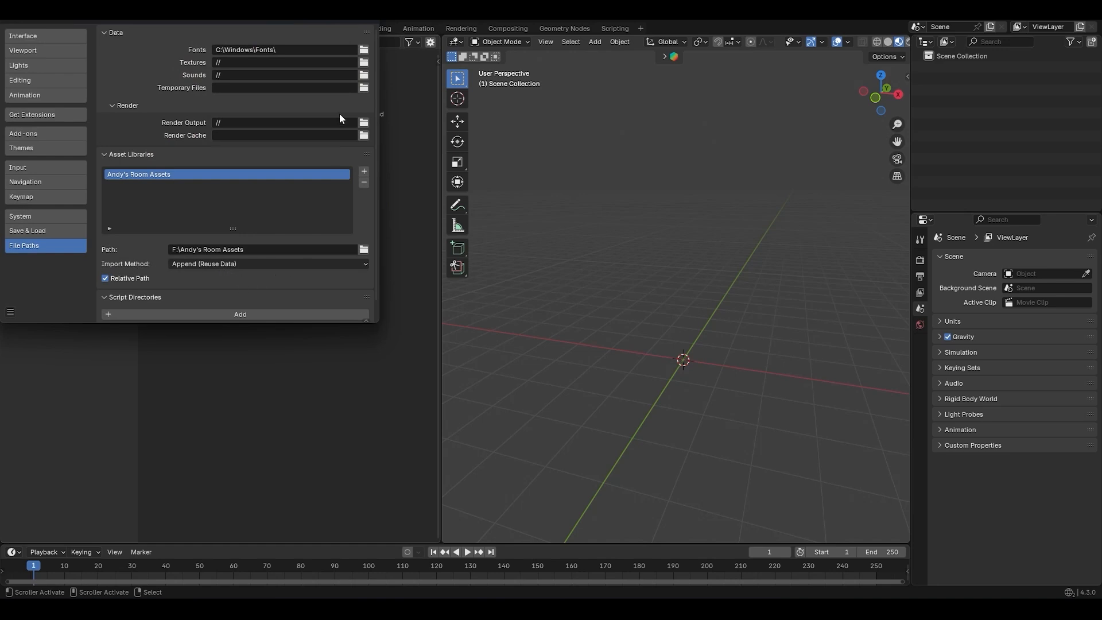
pyautogui.click(368, 20)
pyautogui.click(232, 42)
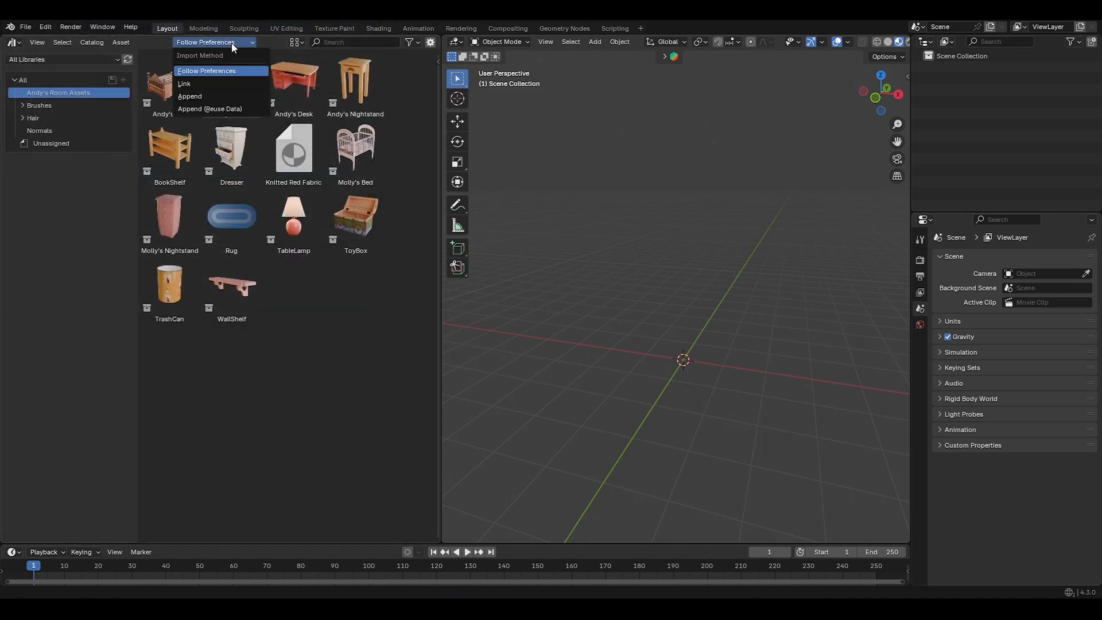
# Place three WallShelf assets using the Follow Preferences import method and disable Instance for the last one
pyautogui.moveTo(238, 290); pyautogui.dragTo(813, 333)
pyautogui.moveTo(235, 290); pyautogui.dragTo(663, 410)
pyautogui.moveTo(663, 410); pyautogui.dragTo(571, 480, button='middle')
pyautogui.click(512, 532)
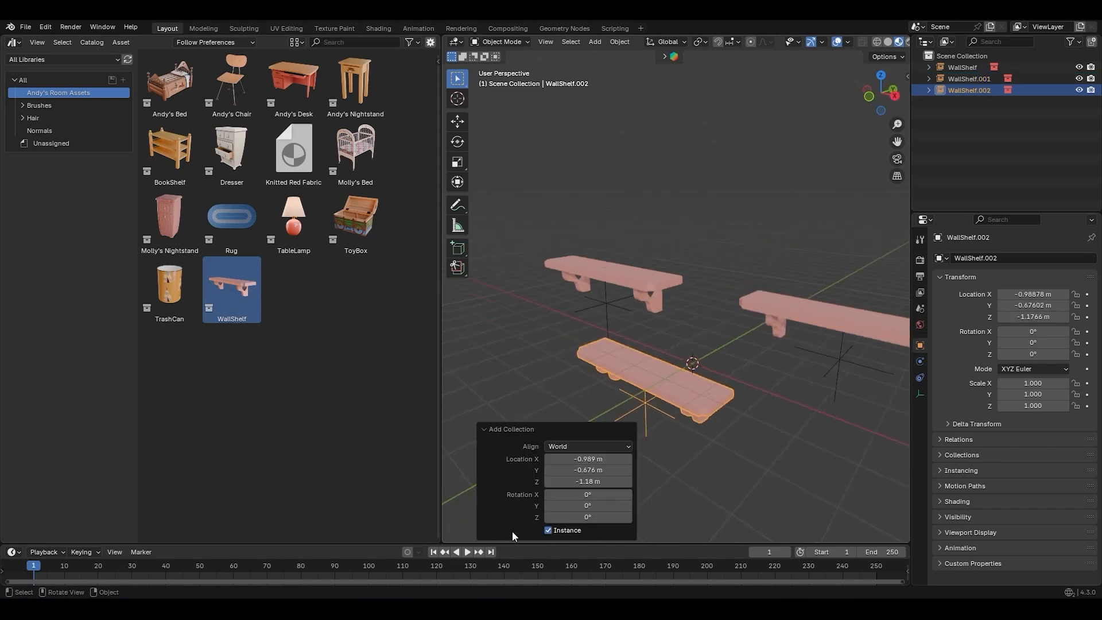
pyautogui.click(549, 530)
pyautogui.click(540, 429)
# Scale up the whole mesh of the editable wall shelf's board, Cube.042, in Edit Mode
pyautogui.click(680, 381)
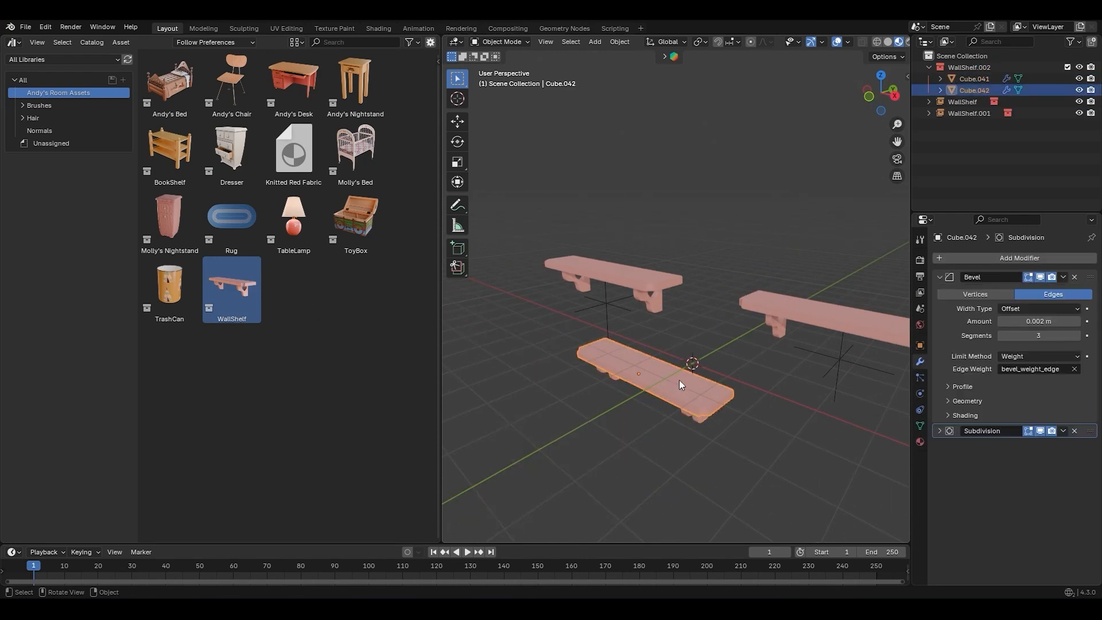
pyautogui.press('Tab')
pyautogui.press('a')
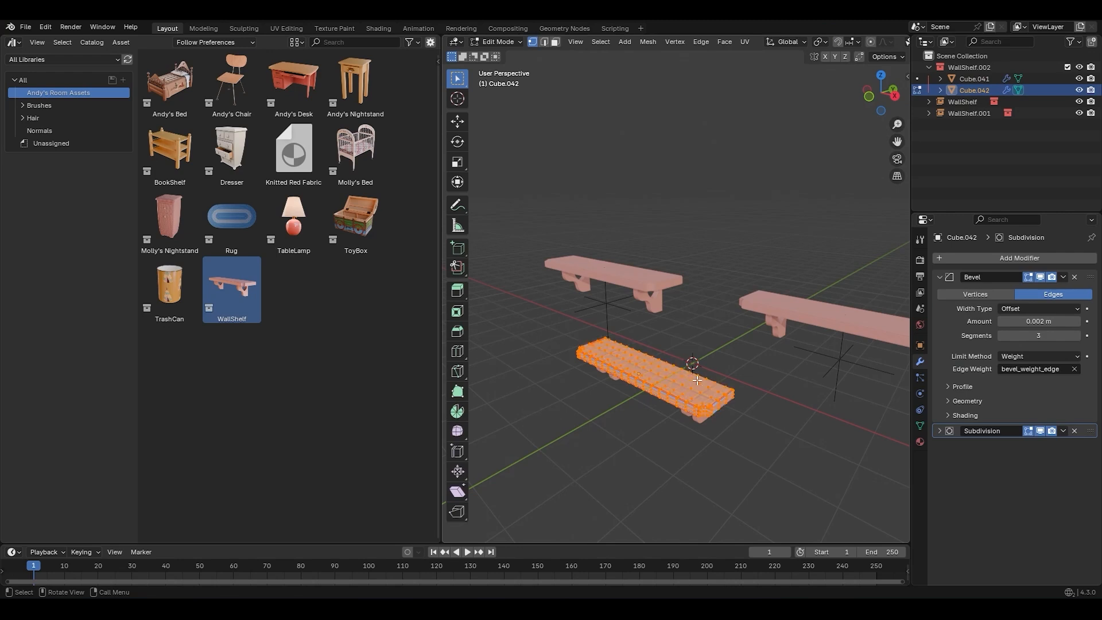
pyautogui.press('s')
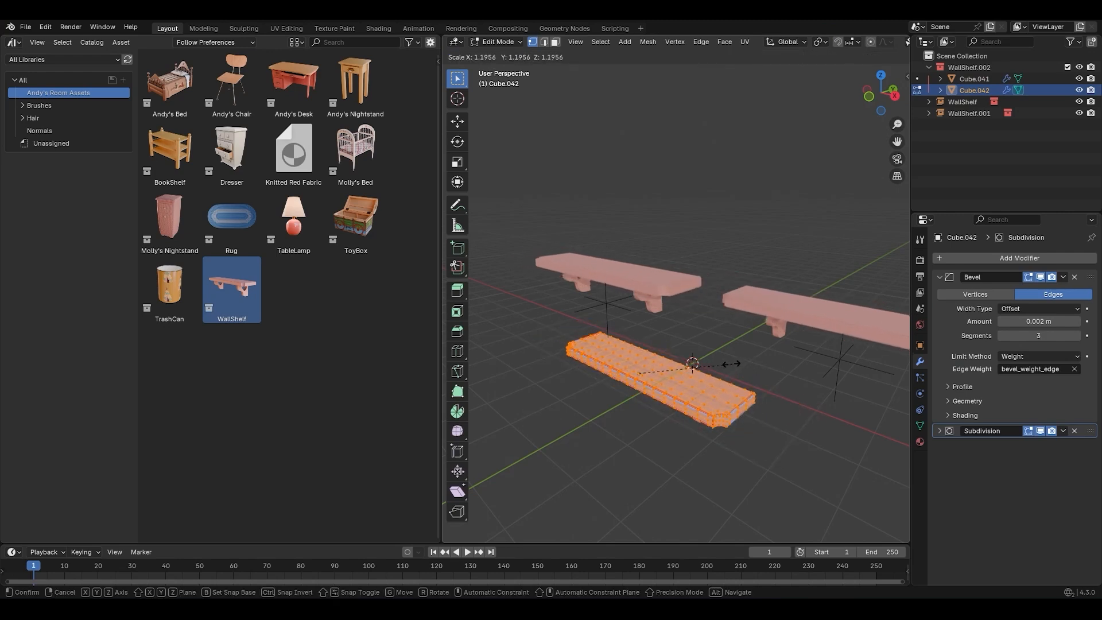
pyautogui.click(753, 360)
pyautogui.keyDown('shift'); pyautogui.moveTo(752, 360); pyautogui.dragTo(667, 349, button='middle'); pyautogui.keyUp('shift')
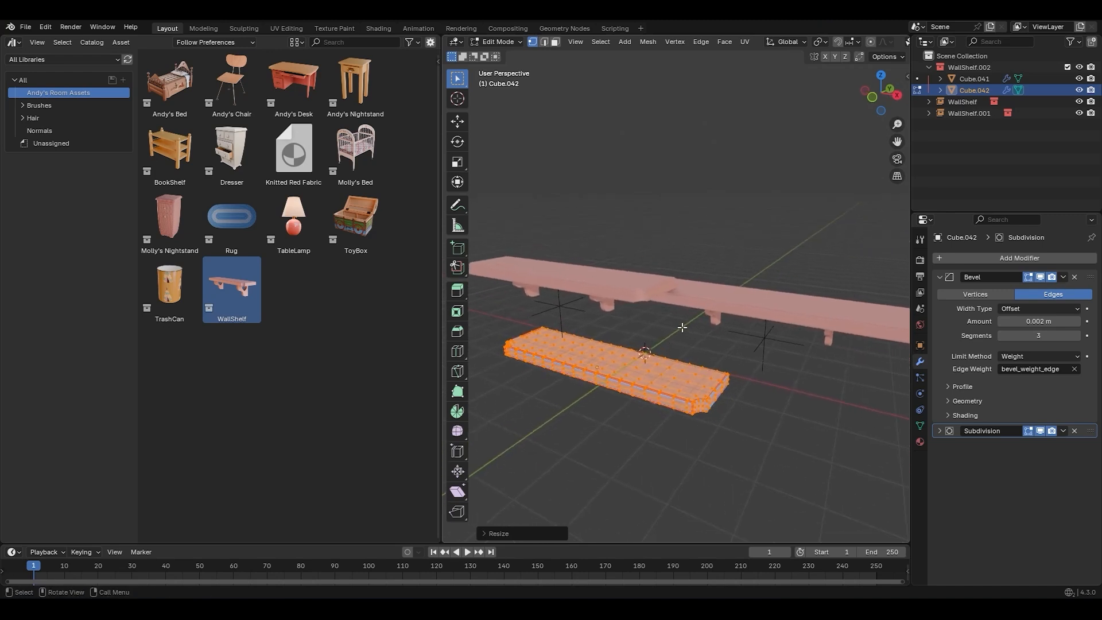
pyautogui.press('Tab')
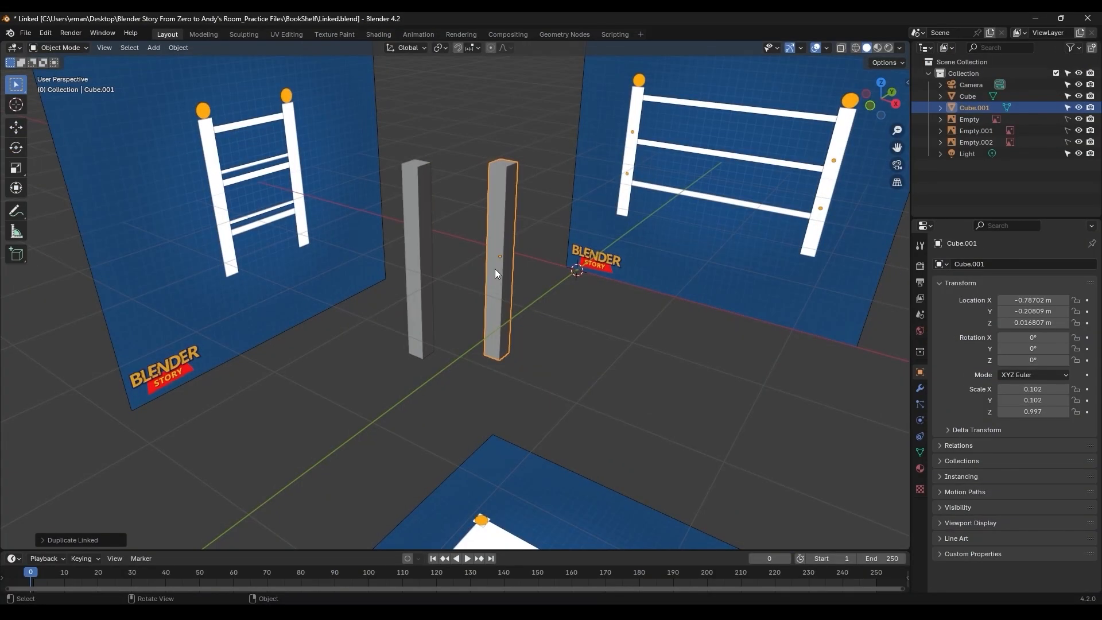
# In the Linked.blend bookshelf file, lower the top face of linked post Cube.001 along Z and scale it up
pyautogui.press('Tab')
pyautogui.press('g')
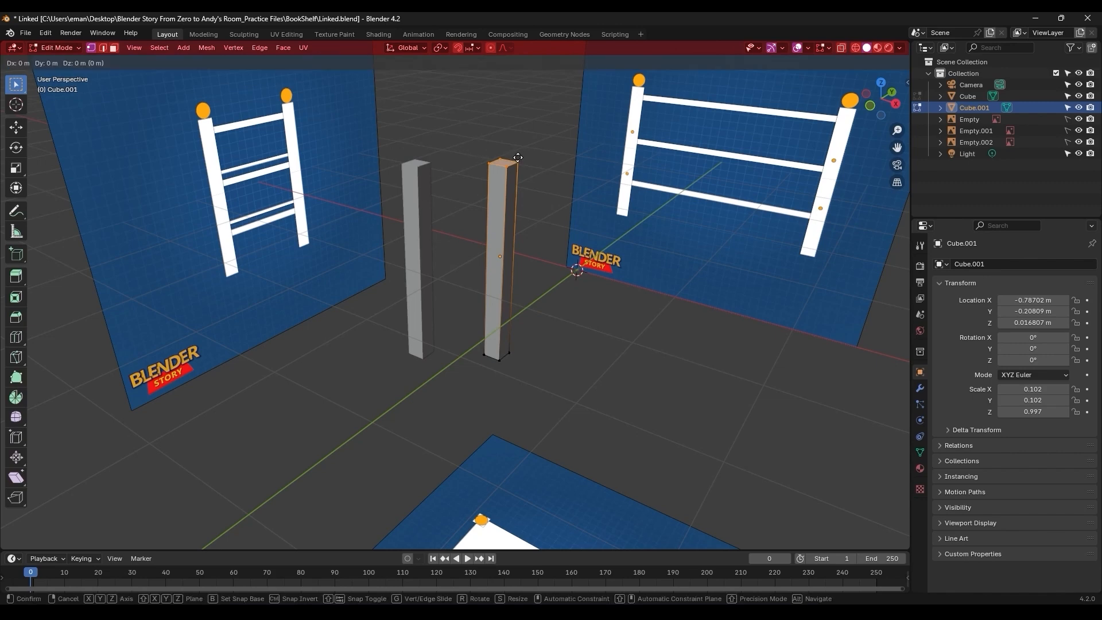
pyautogui.press('z')
pyautogui.click(519, 207)
pyautogui.press('s')
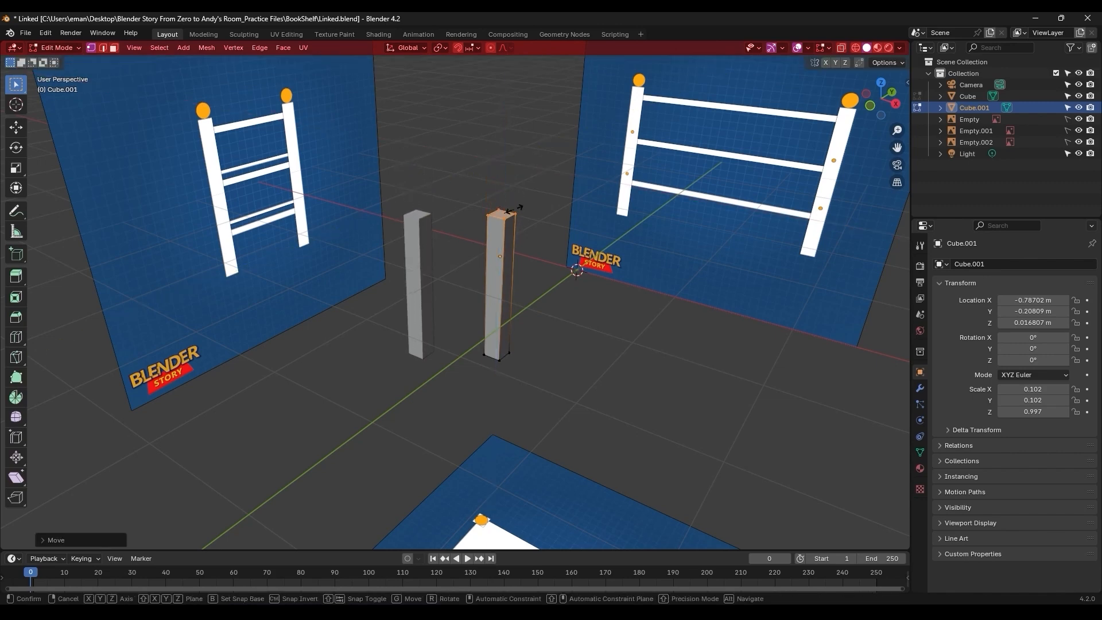
pyautogui.click(537, 220)
pyautogui.moveTo(561, 294); pyautogui.dragTo(577, 303, button='middle')
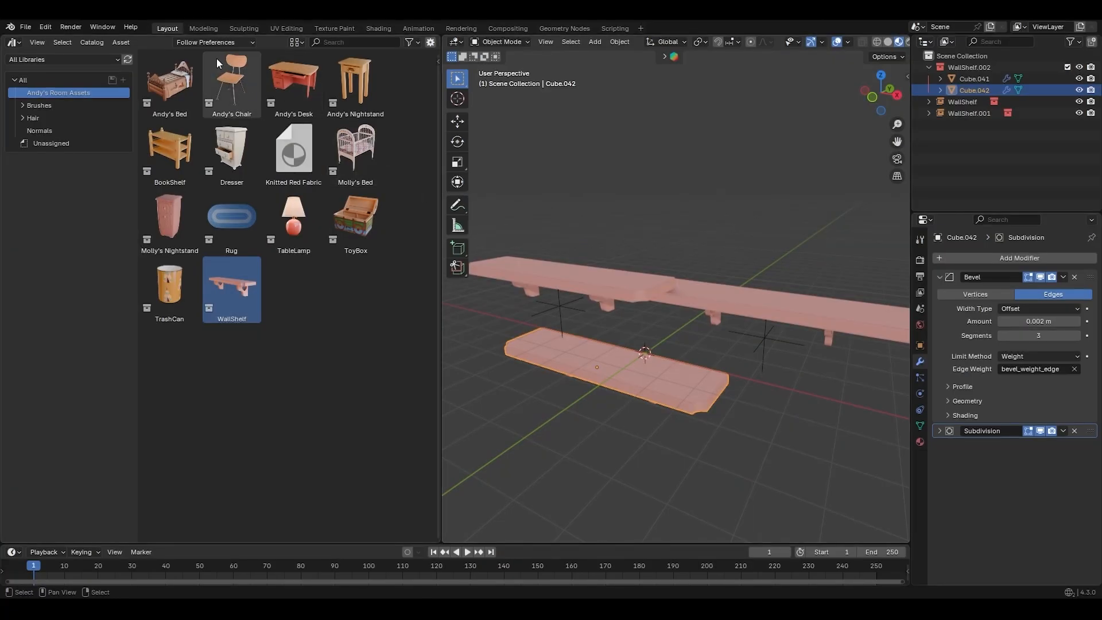
# Set the asset import method to Append and delete all wall shelves from the scene
pyautogui.click(202, 42)
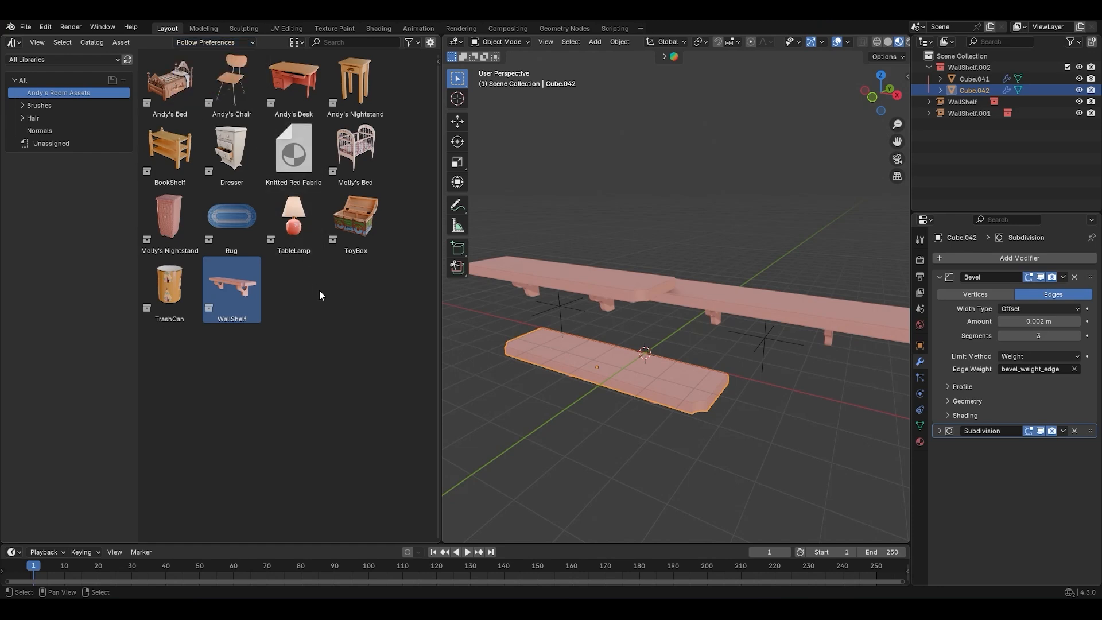
pyautogui.click(226, 42)
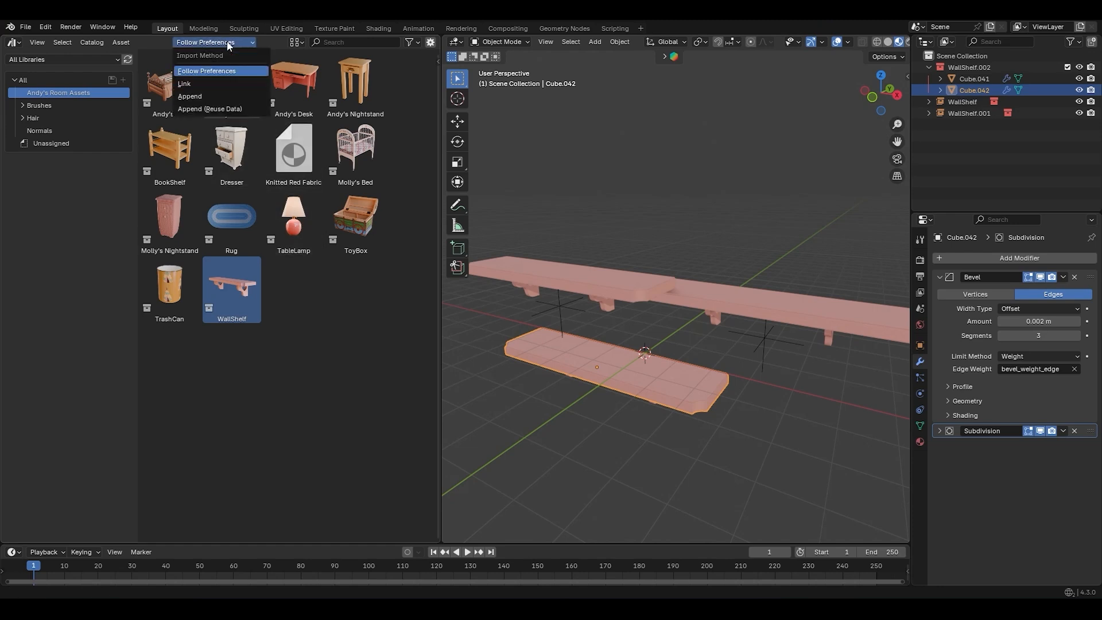
pyautogui.click(202, 96)
pyautogui.press('a')
pyautogui.press('x')
pyautogui.click(710, 289)
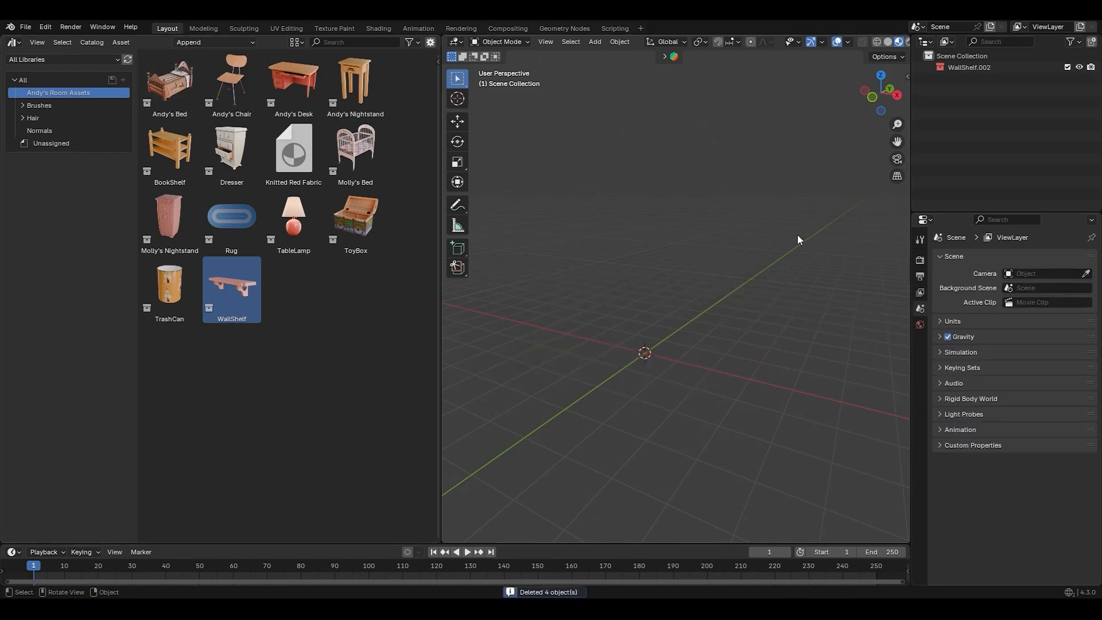
# Place three separate WallShelf assets in the scene using the Append import method
pyautogui.moveTo(210, 264); pyautogui.dragTo(584, 318)
pyautogui.moveTo(234, 291); pyautogui.dragTo(628, 362)
pyautogui.moveTo(271, 308); pyautogui.dragTo(818, 321)
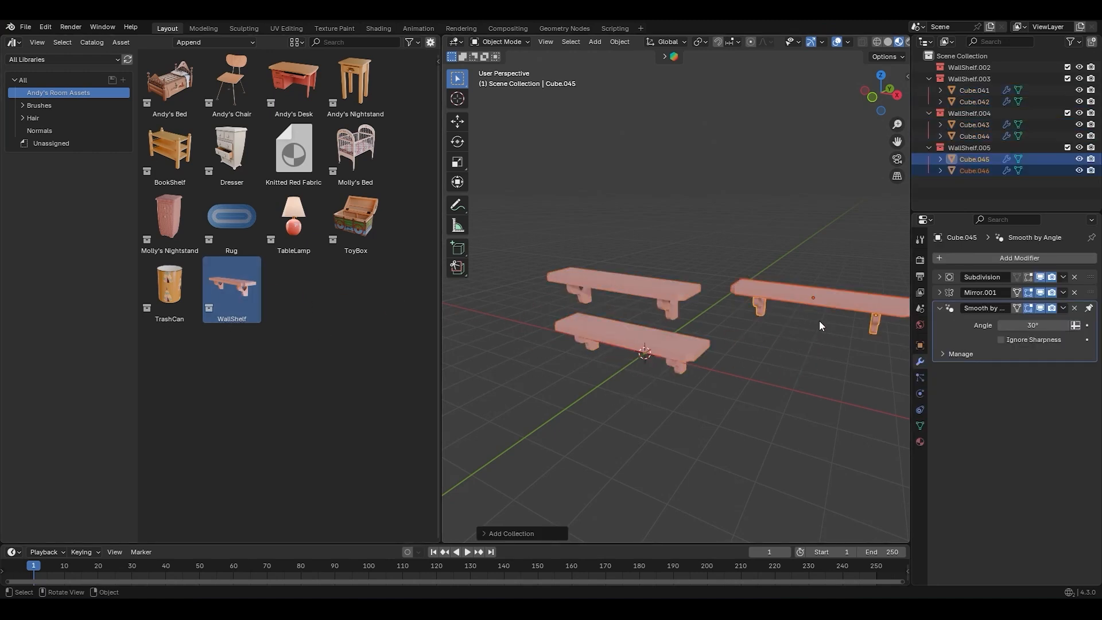
# Scale the meshes of the third wall shelf, Cube.045 and Cube.046, up to about 1.4 in Edit Mode
pyautogui.moveTo(819, 320); pyautogui.dragTo(710, 327, button='middle')
pyautogui.press('Tab')
pyautogui.press('a')
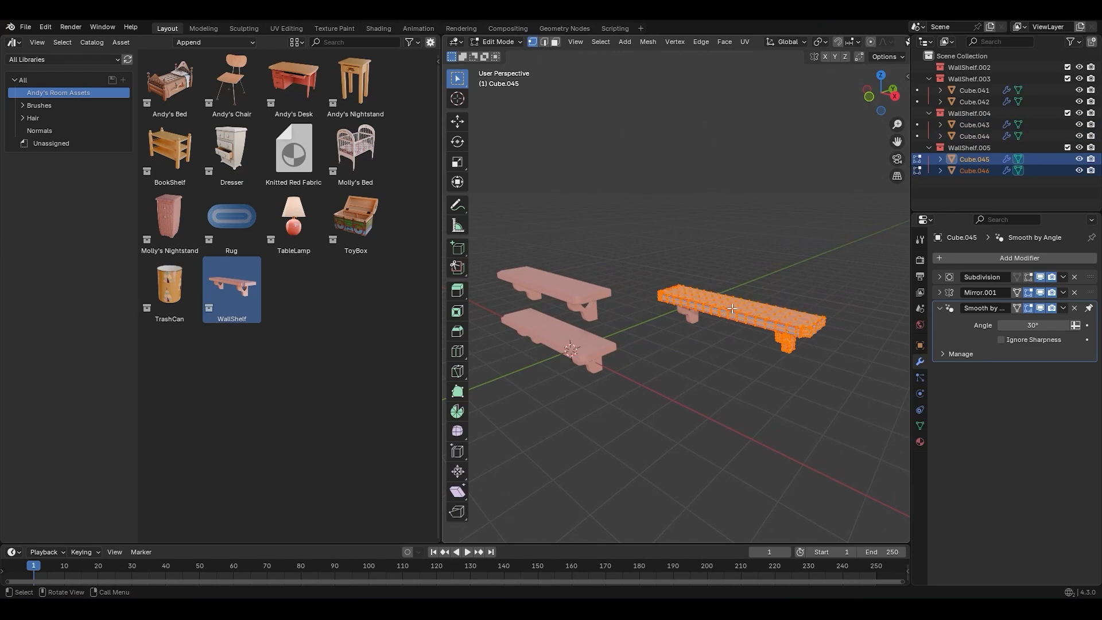
pyautogui.press('s')
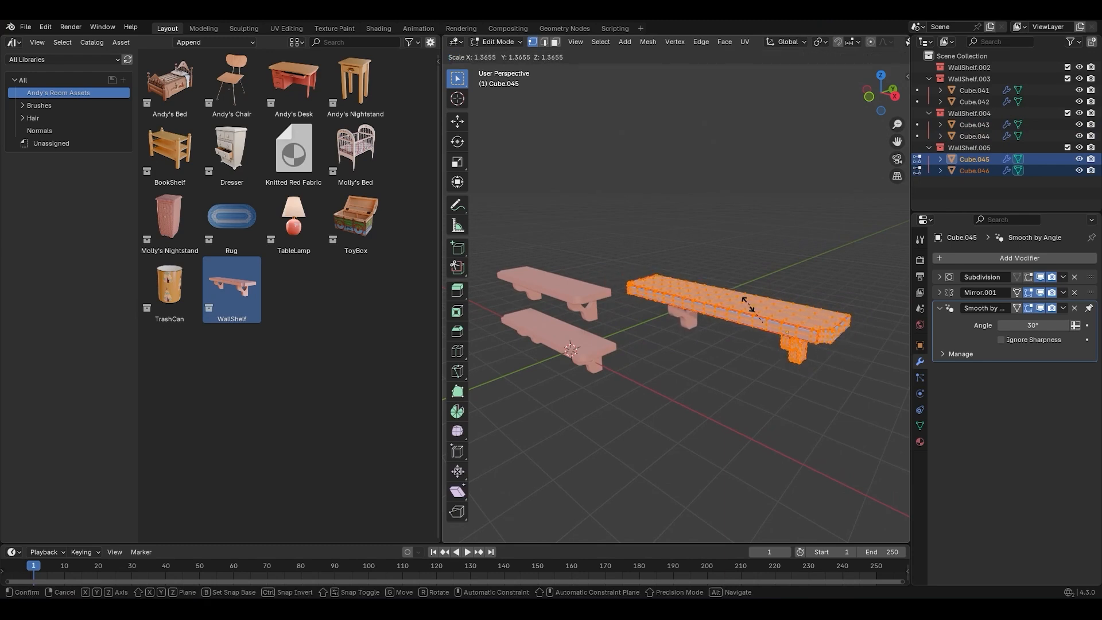
pyautogui.click(745, 323)
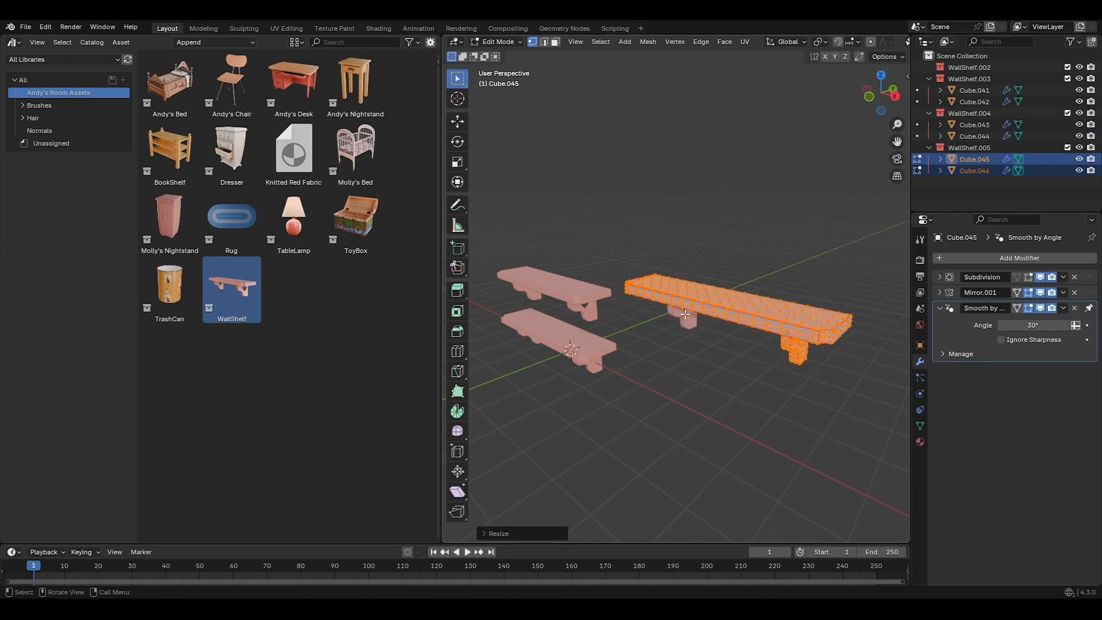
pyautogui.press('Tab')
# Scale the mesh of the first wall shelf's board, Cube.042, up to about 1.19 in Edit Mode
pyautogui.click(582, 296)
pyautogui.press('Tab')
pyautogui.press('a')
pyautogui.press('s')
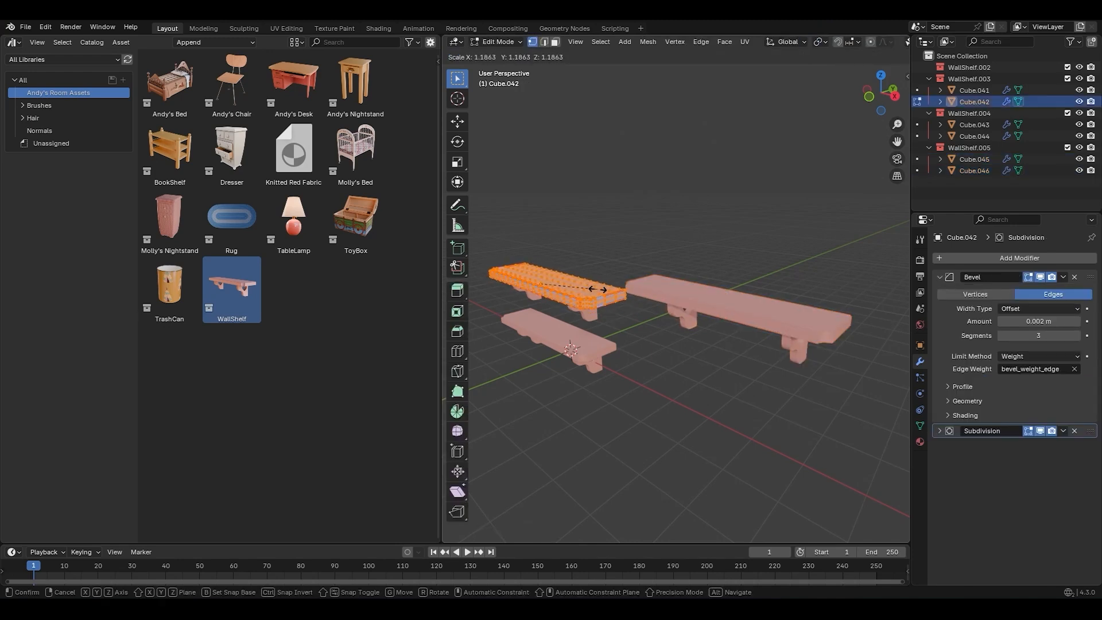
pyautogui.click(598, 292)
pyautogui.press('Tab')
# Scale the mesh of the second wall shelf's board, Cube.044, in Edit Mode
pyautogui.click(584, 352)
pyautogui.press('Tab')
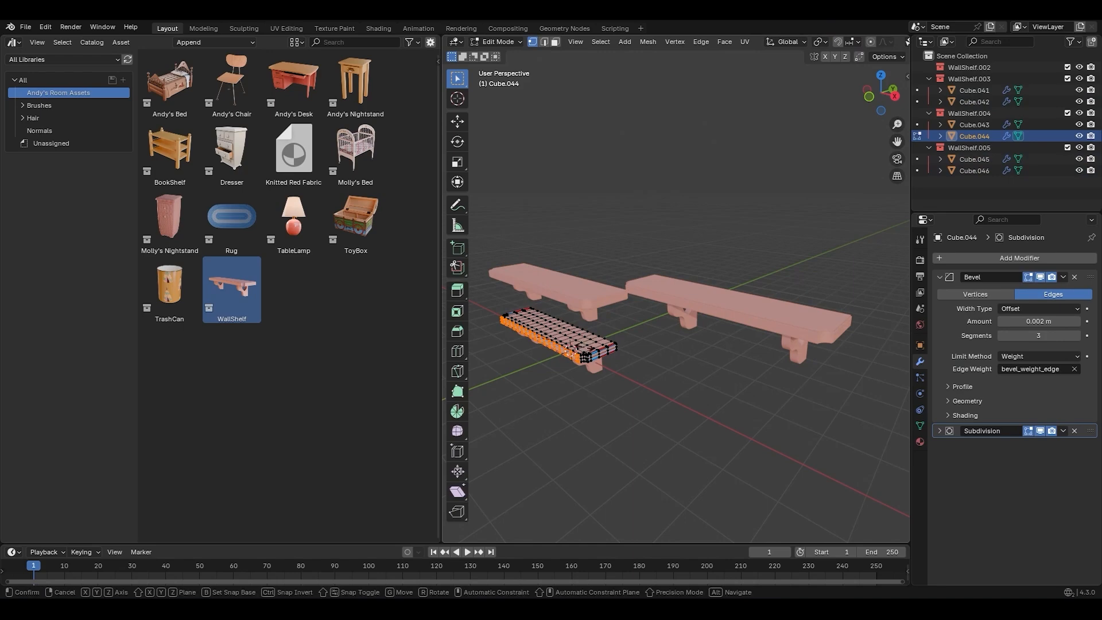
pyautogui.press('s')
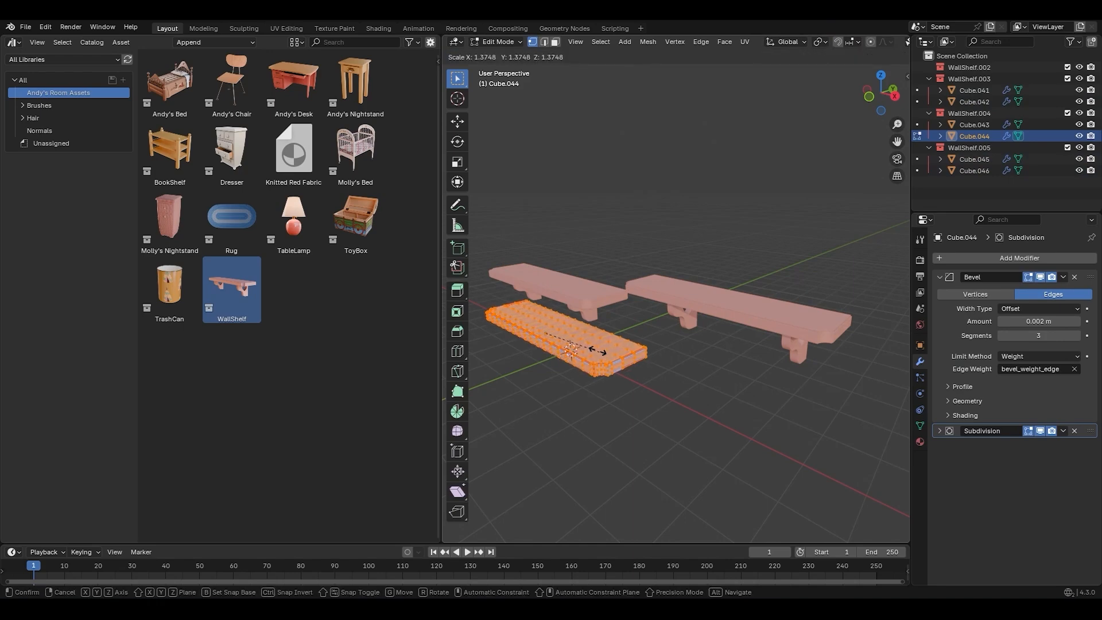
pyautogui.click(573, 330)
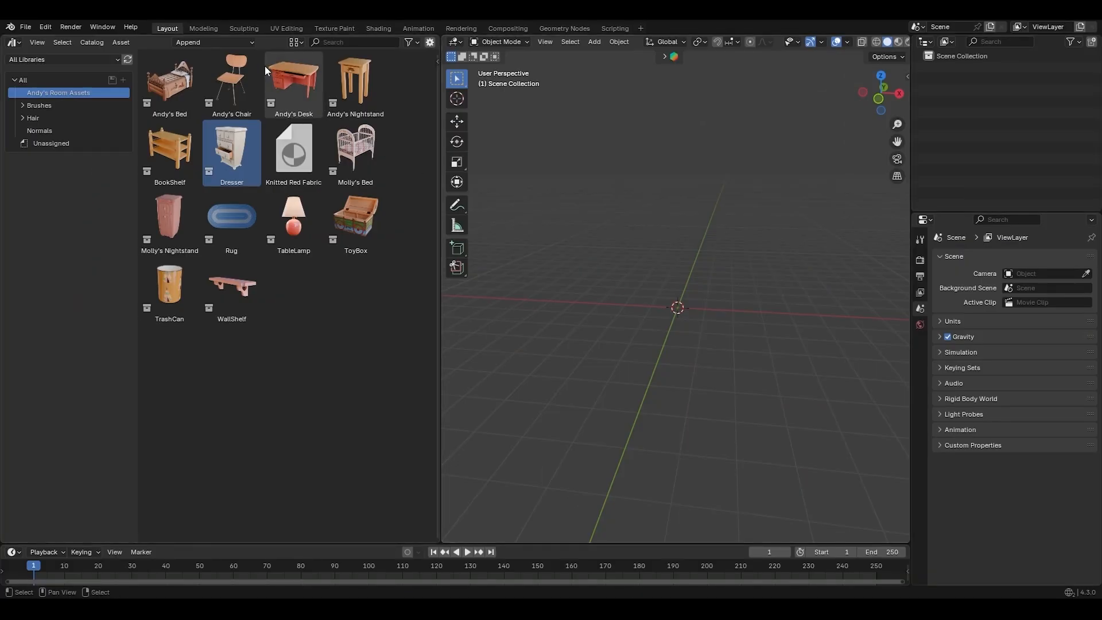
# Set the import method to Append (Reuse Data) and place Dresser instances in front view, the second at about X -3.47 m
pyautogui.click(217, 42)
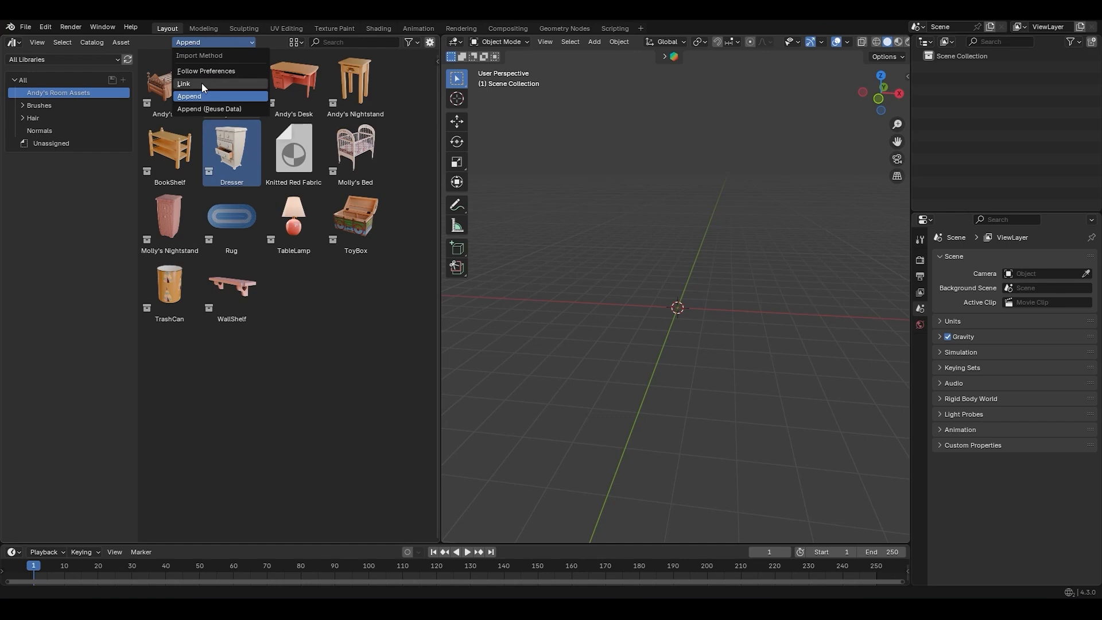
pyautogui.click(218, 42)
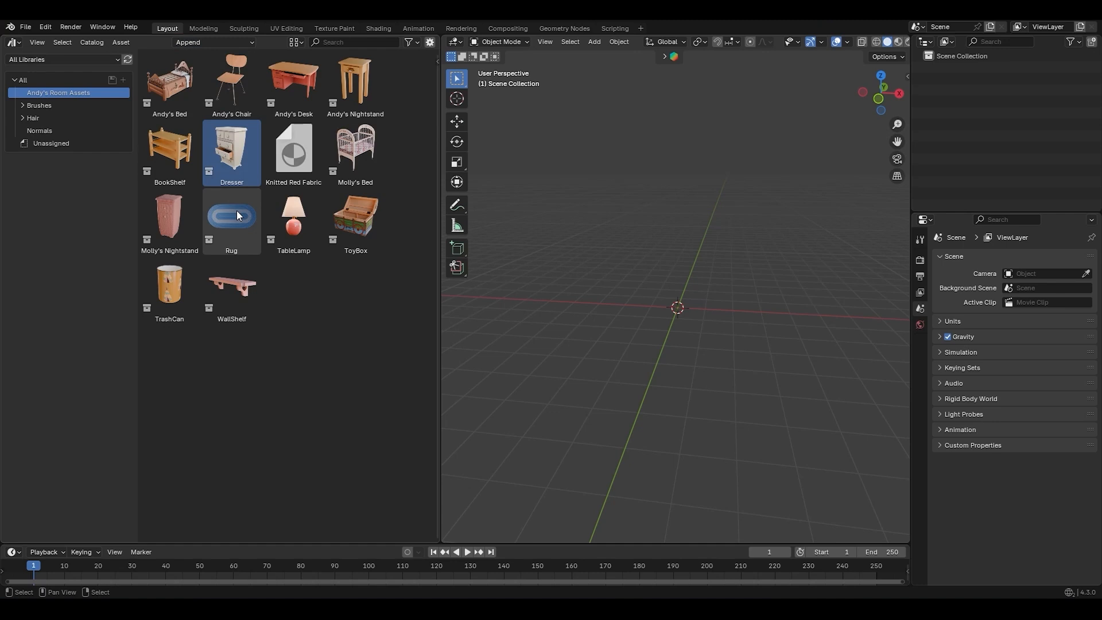
pyautogui.click(229, 42)
pyautogui.click(220, 108)
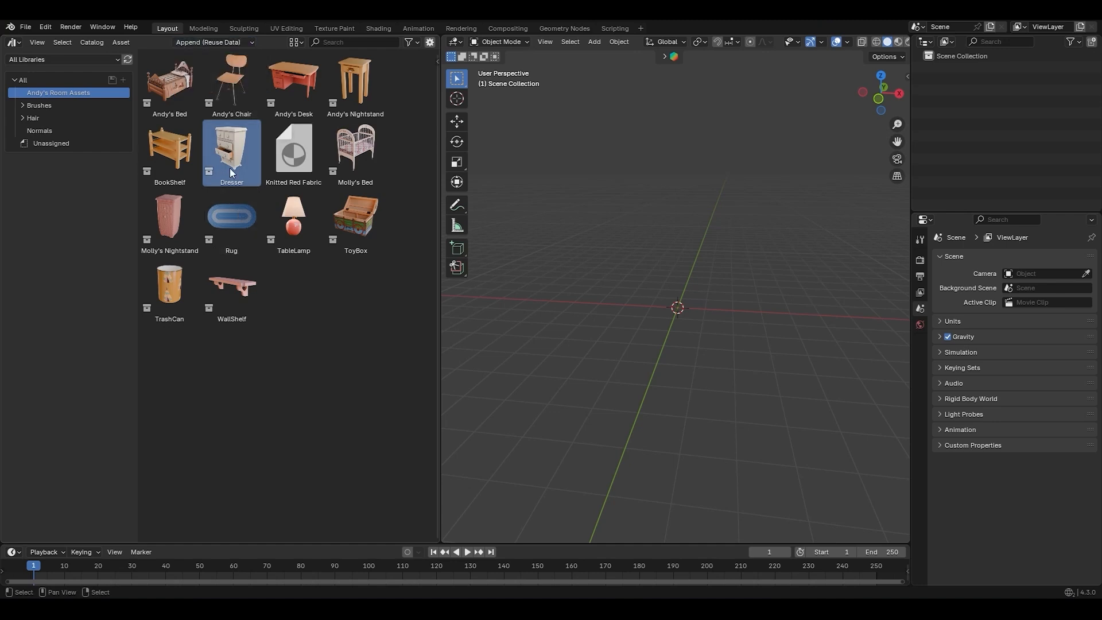
pyautogui.press('KP_1')
pyautogui.moveTo(231, 150); pyautogui.dragTo(585, 303)
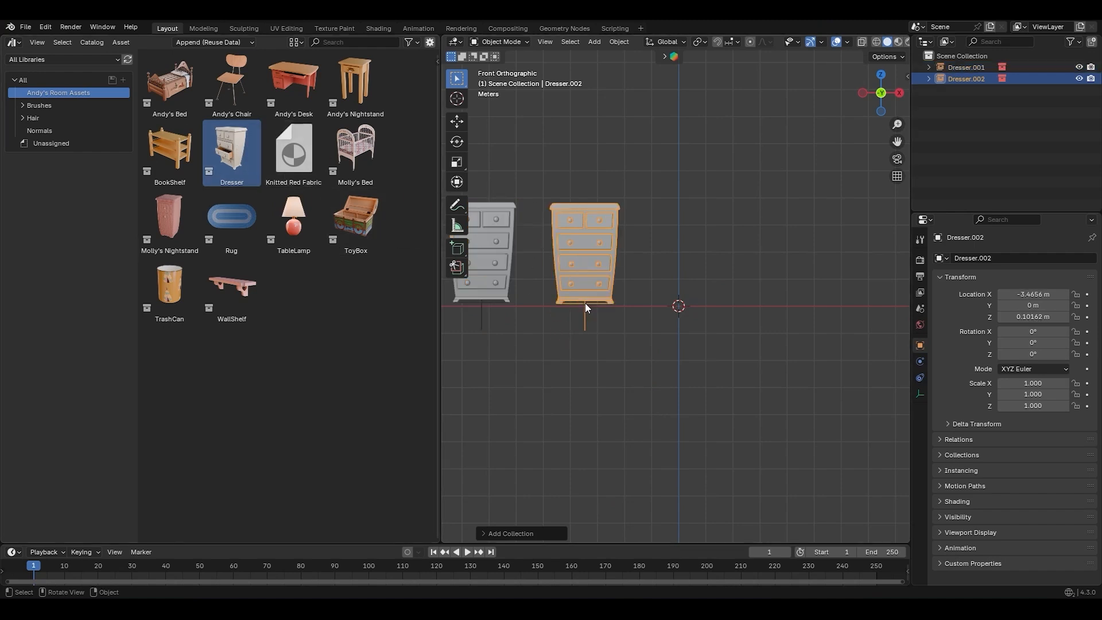
# Set the import method to Link and place two Dresser instances at about X 1.72 m and X 5.09 m
pyautogui.click(207, 42)
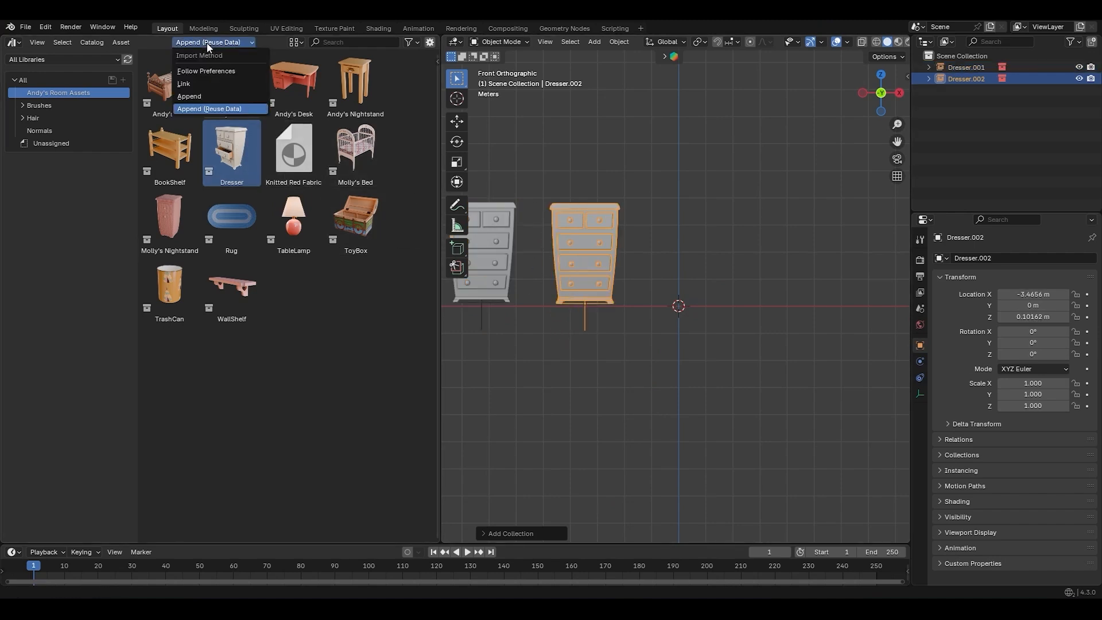
pyautogui.click(212, 83)
pyautogui.moveTo(232, 150); pyautogui.dragTo(727, 309)
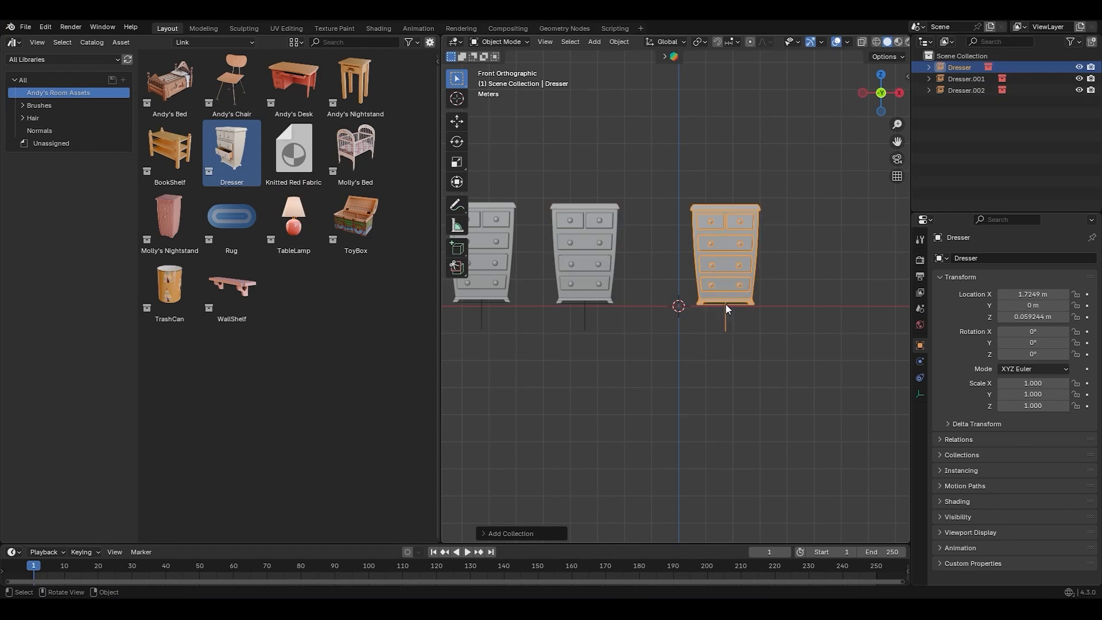
pyautogui.moveTo(246, 151); pyautogui.dragTo(826, 305)
pyautogui.moveTo(736, 309); pyautogui.dragTo(684, 343, button='middle')
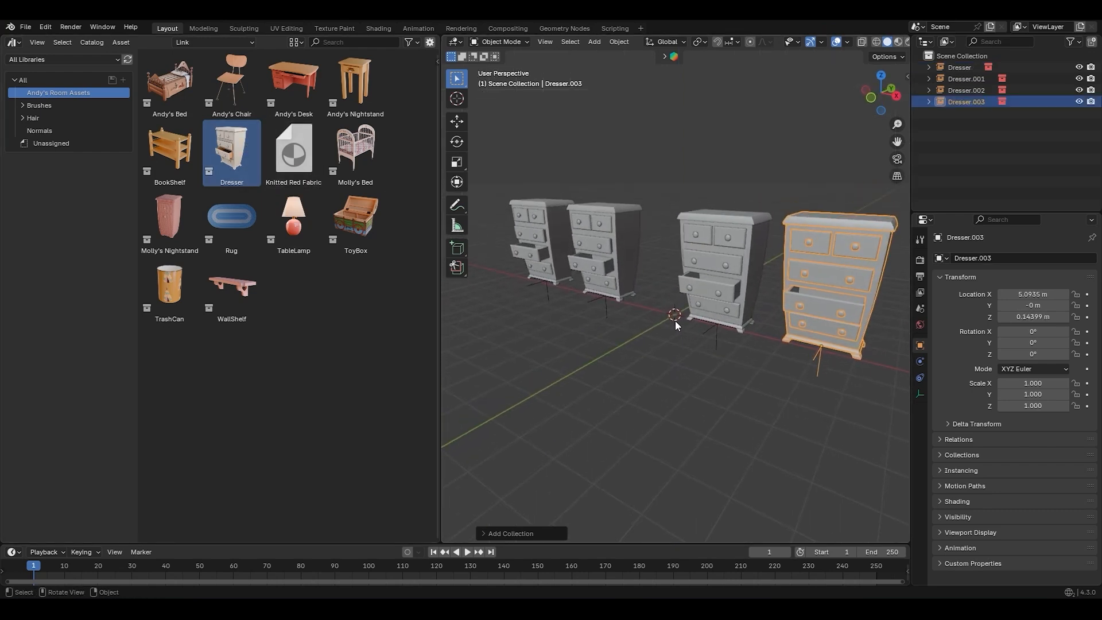
# Switch to the Blender window with the asset library file and exclude every collection except Dresser from the view layer
pyautogui.hotkey('alt', 'Tab')
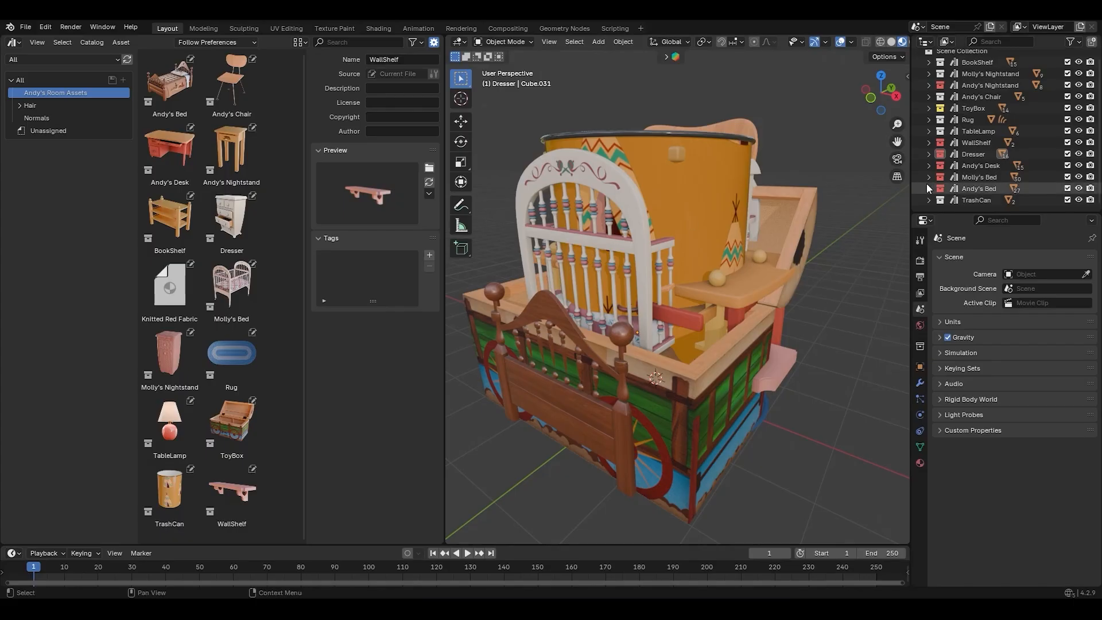
pyautogui.click(1068, 131)
pyautogui.moveTo(1068, 119); pyautogui.dragTo(1068, 62)
pyautogui.moveTo(1068, 166); pyautogui.dragTo(1068, 200)
# Push the Dresser's open third drawer with its knobs back in along its local Y axis until it is closed
pyautogui.keyDown('shift'); pyautogui.click(632, 333); pyautogui.keyUp('shift')
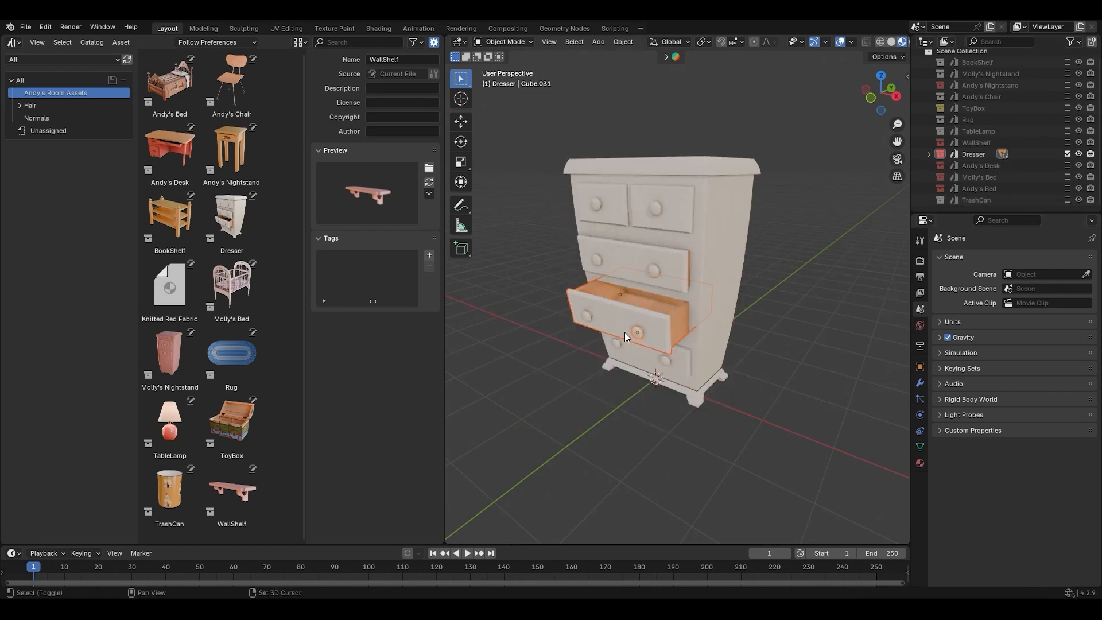
pyautogui.hotkey('shift', 'd')
pyautogui.press('y')
pyautogui.press('y')
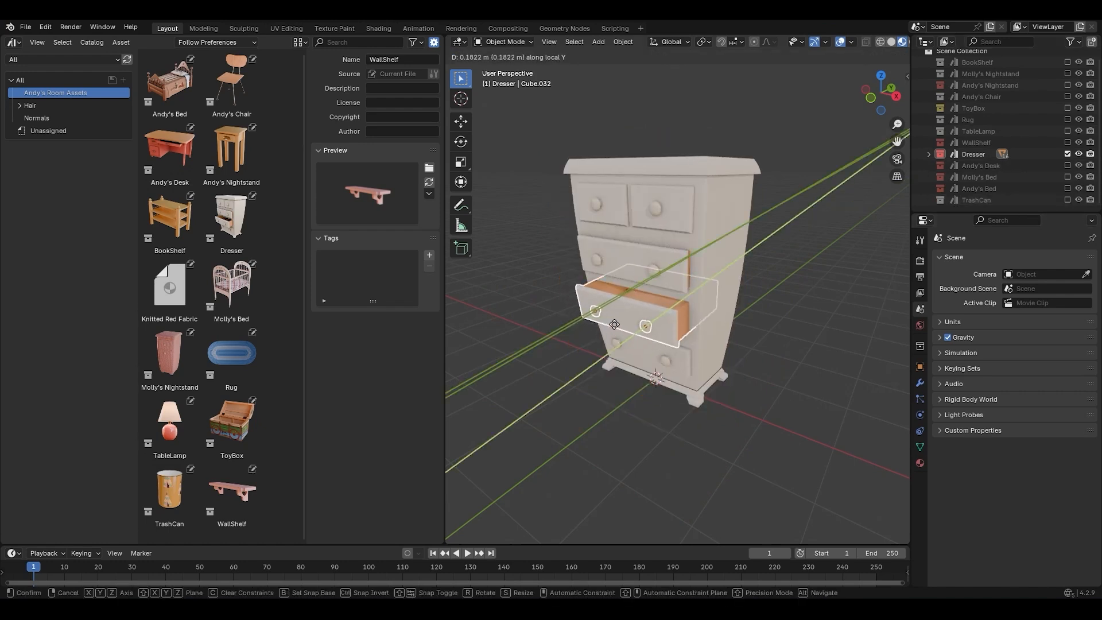
pyautogui.click(628, 324)
# Slide the middle vertex on the third drawer front's upper edge downward in Edit Mode, and save the library file
pyautogui.press('Tab')
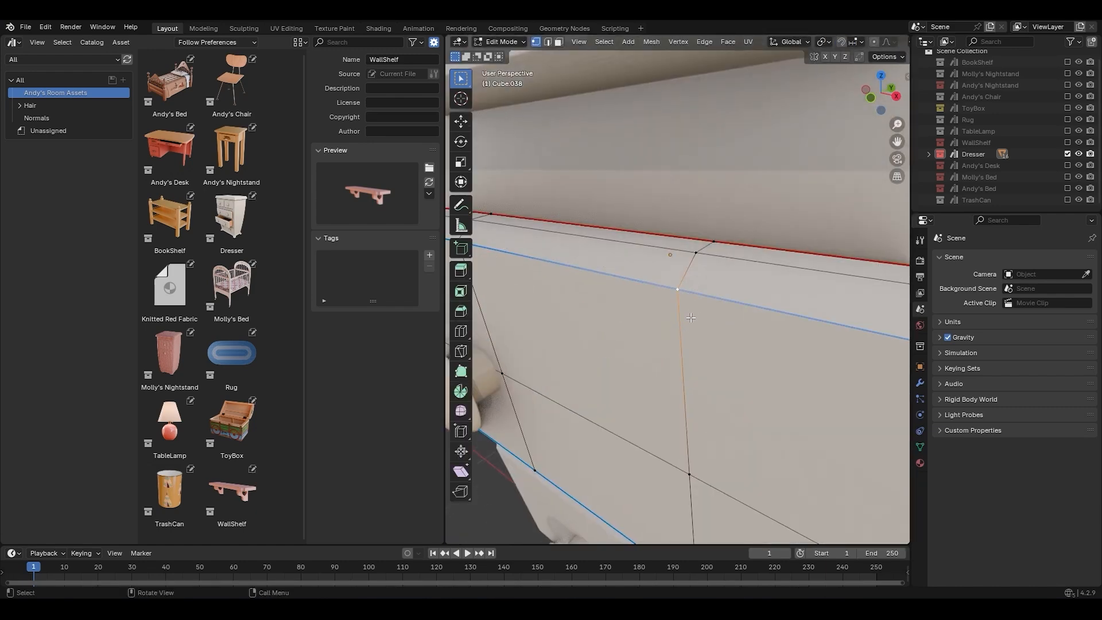
pyautogui.press('g')
pyautogui.press('g')
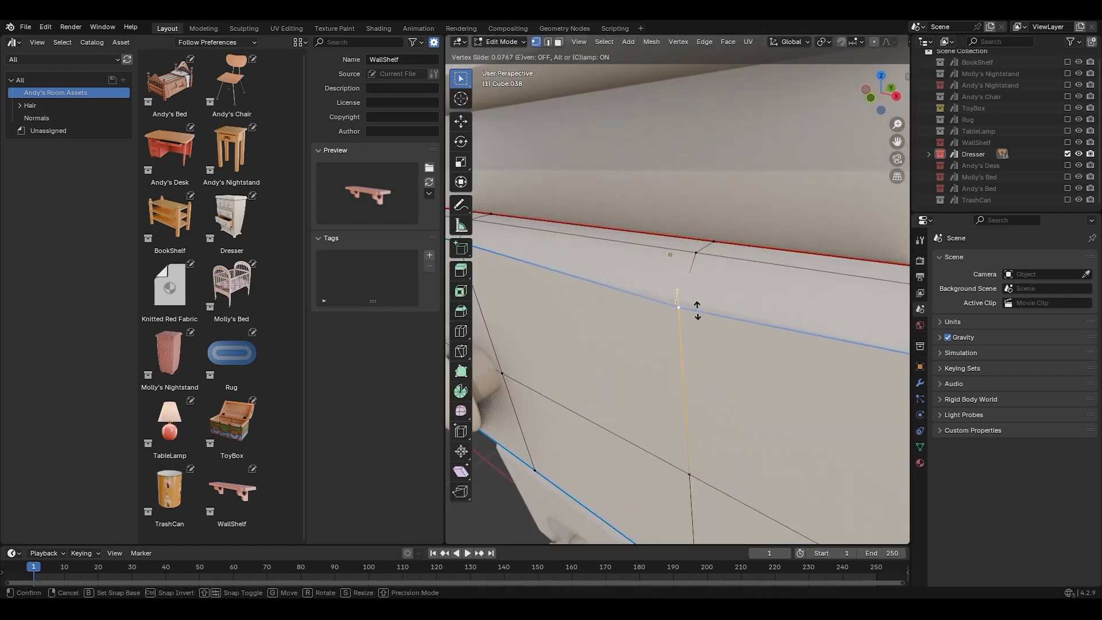
pyautogui.click(696, 341)
pyautogui.press('Tab')
pyautogui.keyDown('ctrl'); pyautogui.moveTo(696, 342); pyautogui.dragTo(713, 537, button='middle'); pyautogui.keyUp('ctrl')
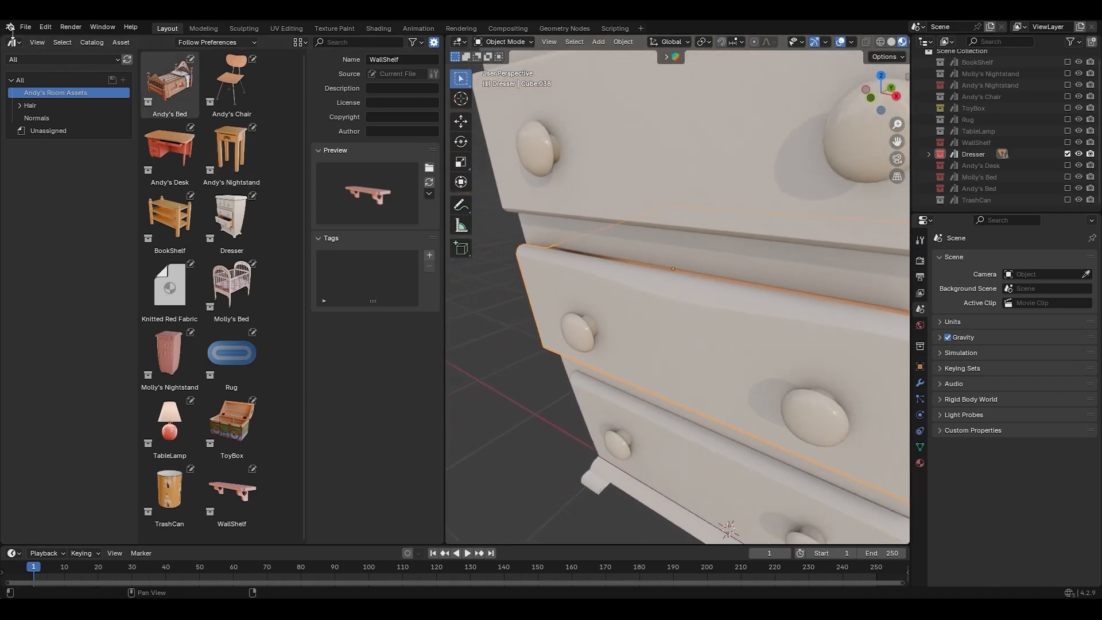
pyautogui.click(24, 29)
pyautogui.click(49, 103)
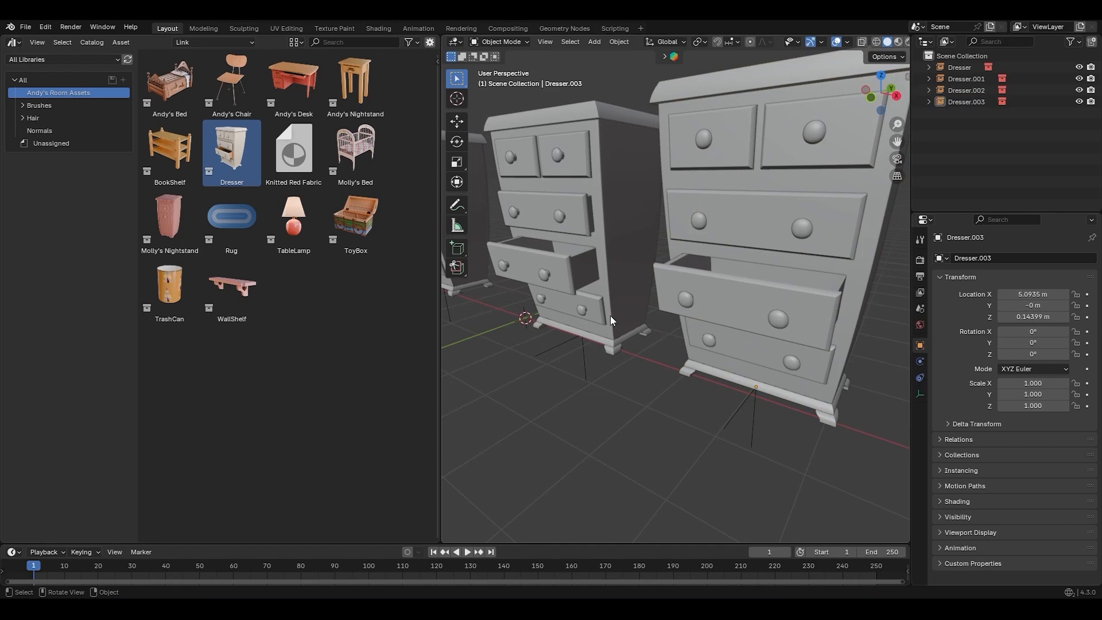
# Reload the new scene's file to update the linked Dressers from the library, and compare them with the appended ones
pyautogui.click(25, 27)
pyautogui.click(49, 104)
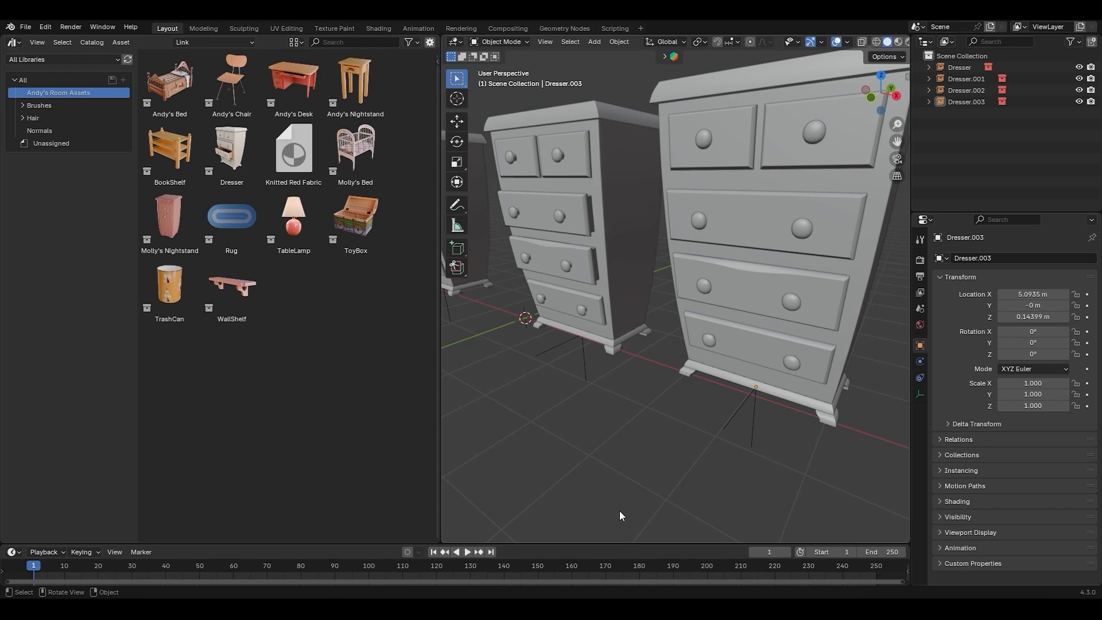
pyautogui.moveTo(728, 320)
pyautogui.mouseDown(button='middle')
pyautogui.moveTo(701, 324)
pyautogui.moveTo(694, 298)
pyautogui.moveTo(716, 311)
pyautogui.mouseUp(button='middle')
pyautogui.click(718, 318)
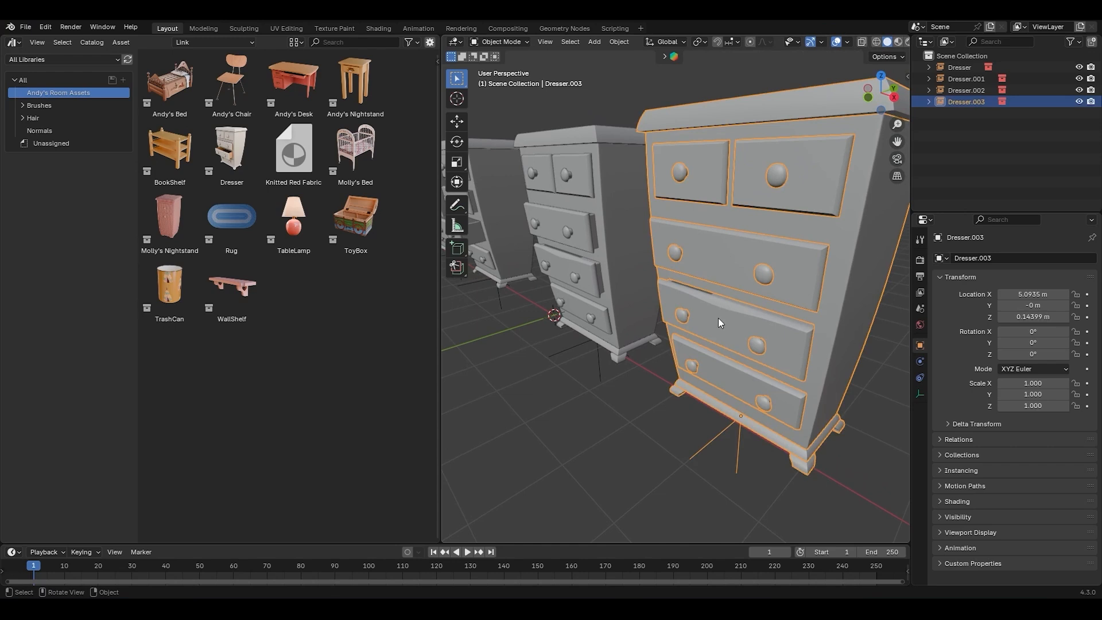
pyautogui.moveTo(745, 331); pyautogui.dragTo(704, 329, button='middle')
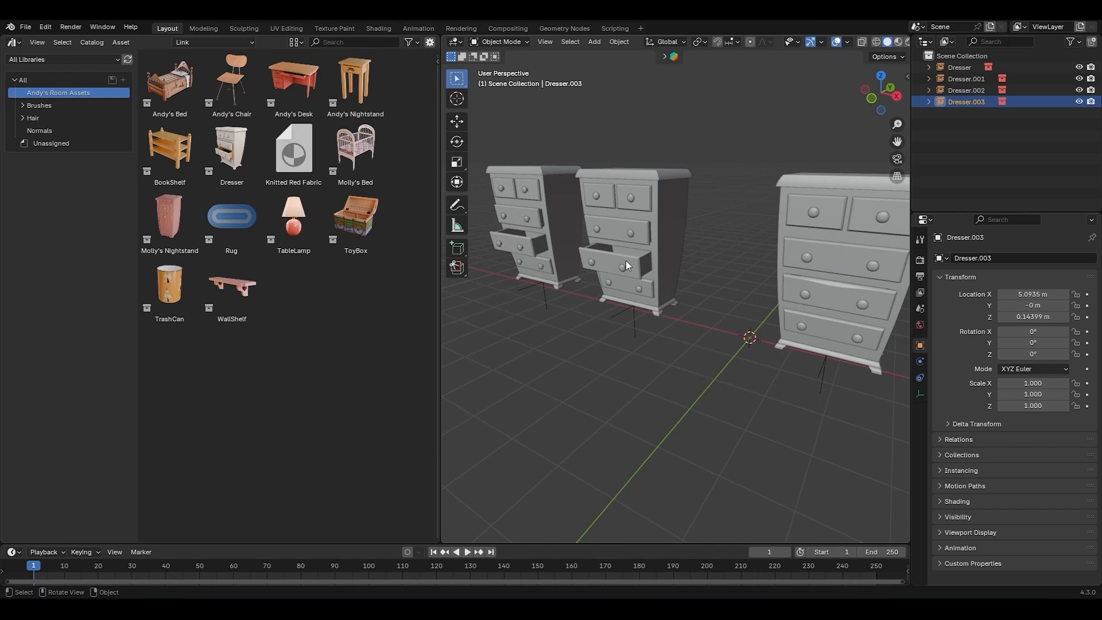
pyautogui.moveTo(647, 157); pyautogui.dragTo(557, 252)
pyautogui.click(564, 314)
pyautogui.keyDown('shift'); pyautogui.moveTo(773, 347); pyautogui.dragTo(726, 339, button='middle'); pyautogui.keyUp('shift')
pyautogui.moveTo(726, 338)
pyautogui.keyDown('ctrl'); pyautogui.mouseDown(button='middle')
pyautogui.moveTo(722, 373)
pyautogui.moveTo(684, 377)
pyautogui.moveTo(714, 339)
pyautogui.mouseUp(button='middle'); pyautogui.keyUp('ctrl')
# Place another linked Dresser in front of the row, and one imported with Append beside it at about X -0.39 m, Y -1.74 m
pyautogui.moveTo(232, 150); pyautogui.dragTo(598, 357)
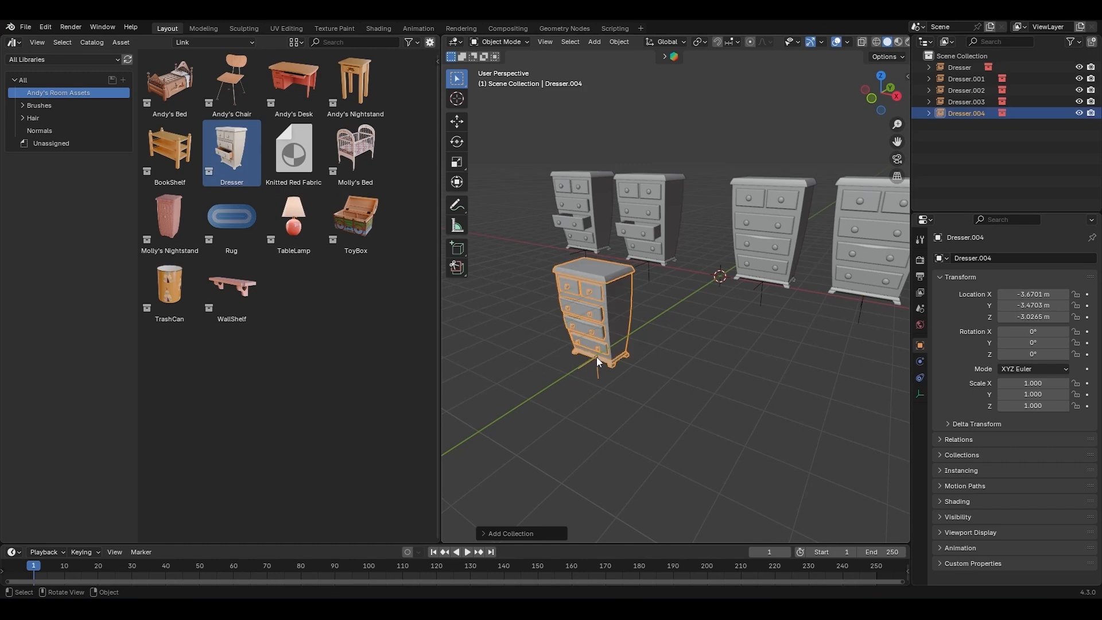
pyautogui.click(213, 42)
pyautogui.click(205, 97)
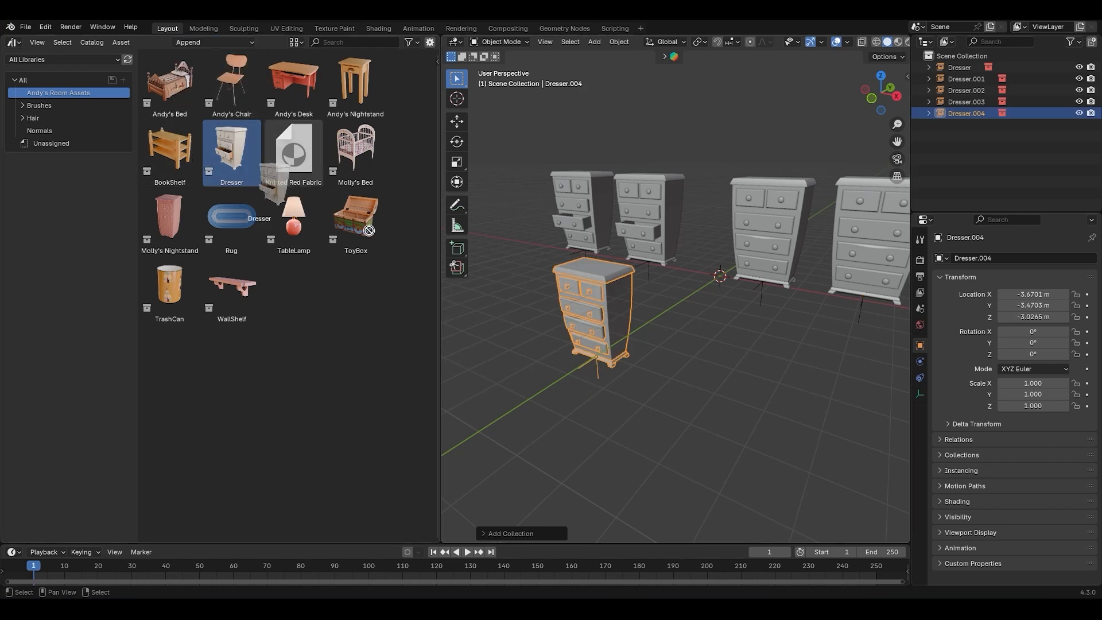
pyautogui.moveTo(690, 369); pyautogui.dragTo(691, 372)
pyautogui.moveTo(692, 372); pyautogui.dragTo(695, 322, button='middle')
pyautogui.click(673, 408)
pyautogui.keyDown('shift'); pyautogui.moveTo(666, 386); pyautogui.dragTo(709, 333, button='middle'); pyautogui.keyUp('shift')
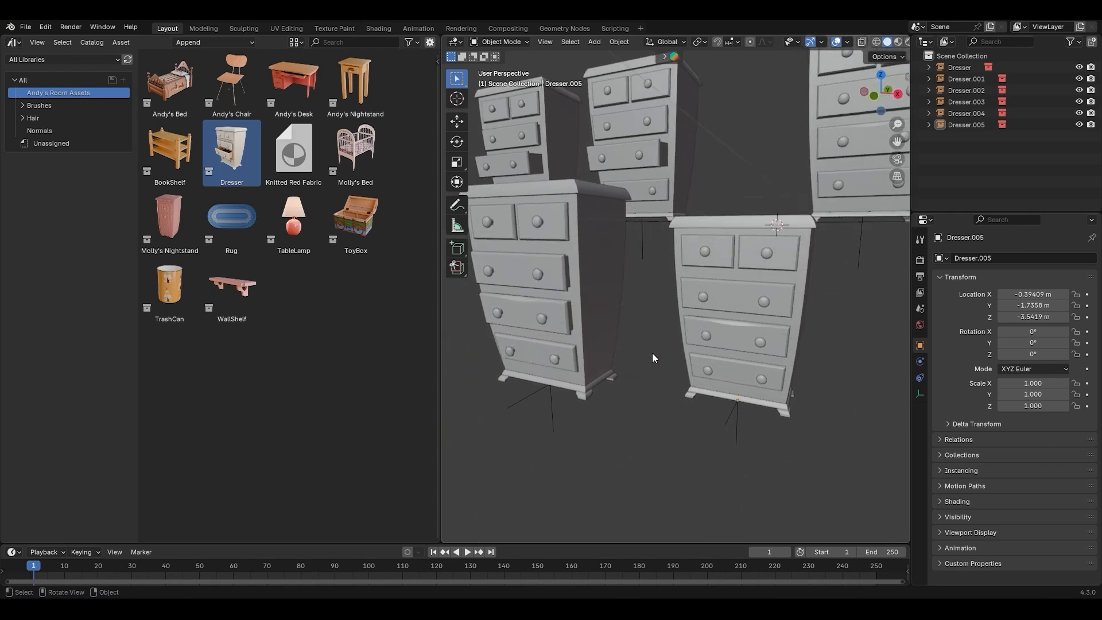
pyautogui.keyDown('ctrl'); pyautogui.moveTo(755, 260); pyautogui.dragTo(747, 359, button='middle'); pyautogui.keyUp('ctrl')
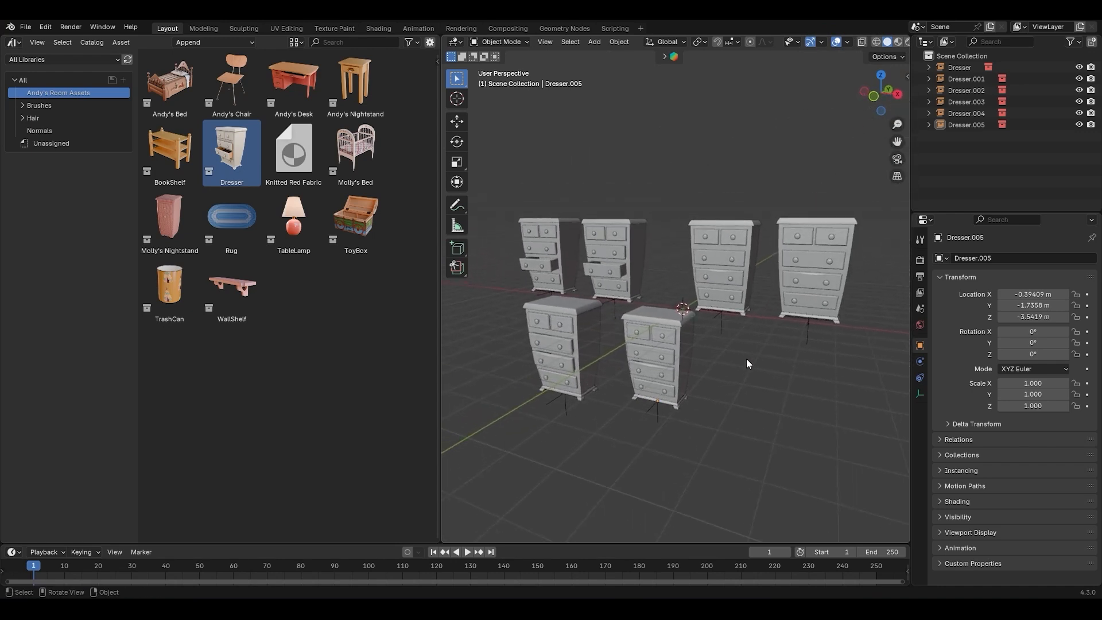
# Switch the viewport to Material Preview shading and compare the third drawers of all the Dressers
pyautogui.press('z')
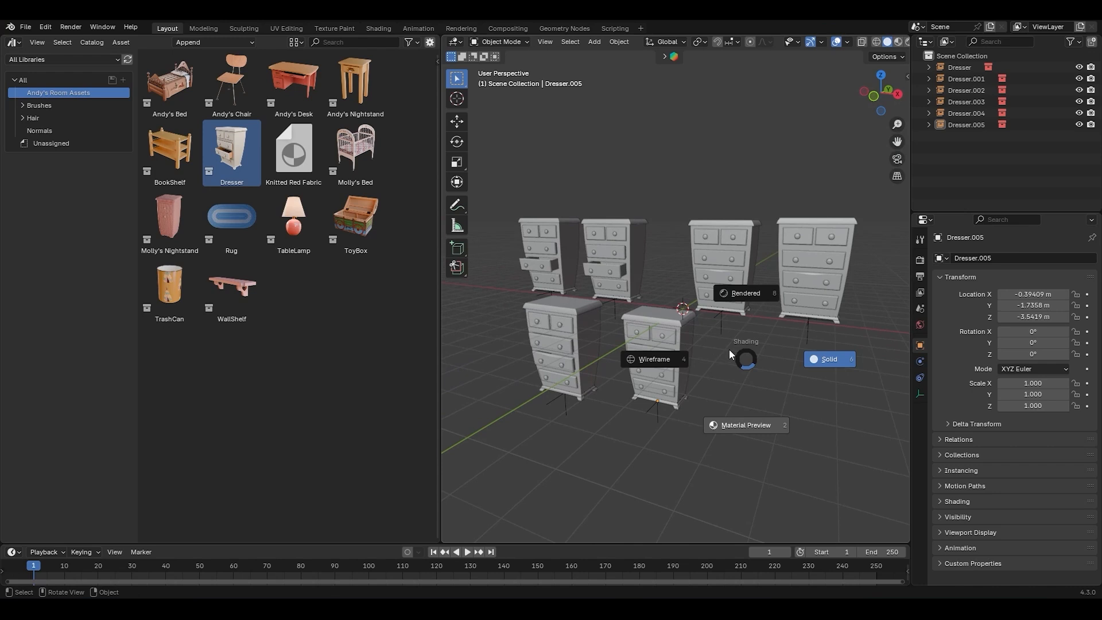
pyautogui.click(730, 349)
pyautogui.moveTo(732, 347)
pyautogui.mouseDown(button='middle')
pyautogui.moveTo(764, 346)
pyautogui.moveTo(735, 335)
pyautogui.moveTo(750, 327)
pyautogui.moveTo(735, 333)
pyautogui.mouseUp(button='middle')
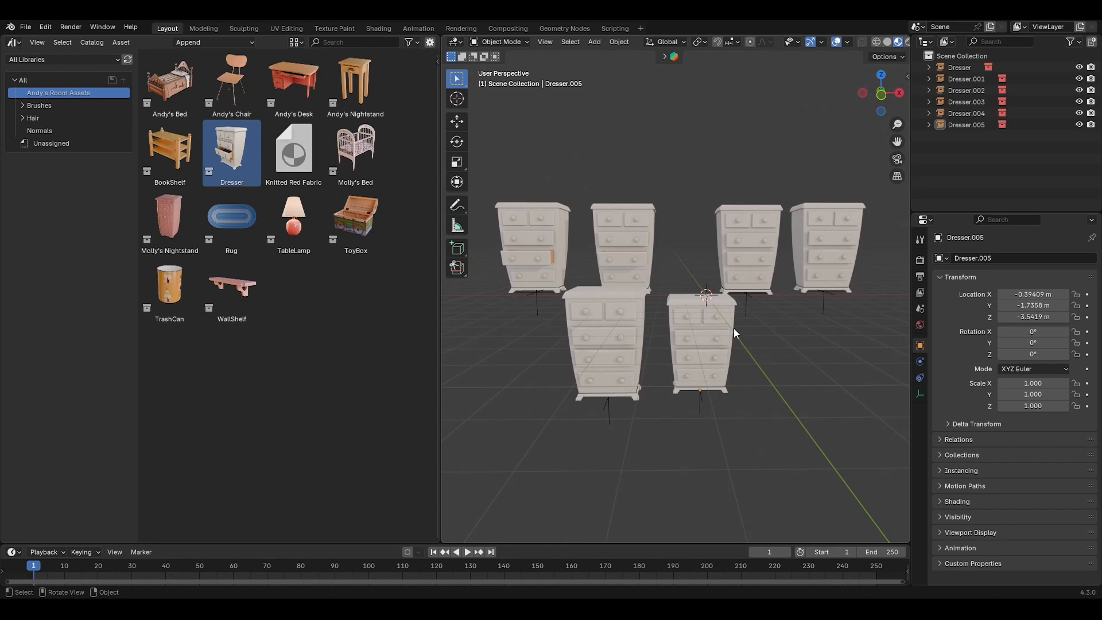
pyautogui.moveTo(734, 329); pyautogui.dragTo(688, 294, button='middle')
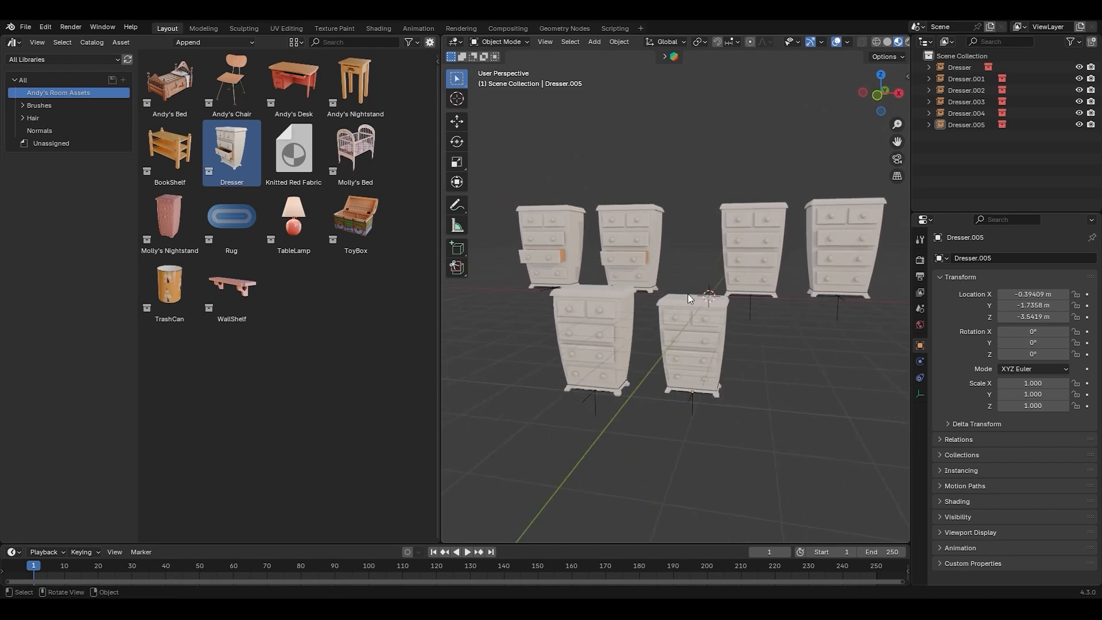
# Scale Andy's Chair and rotate it about the Z axis in front of the desk, and show the room in Rendered shading
pyautogui.press('s')
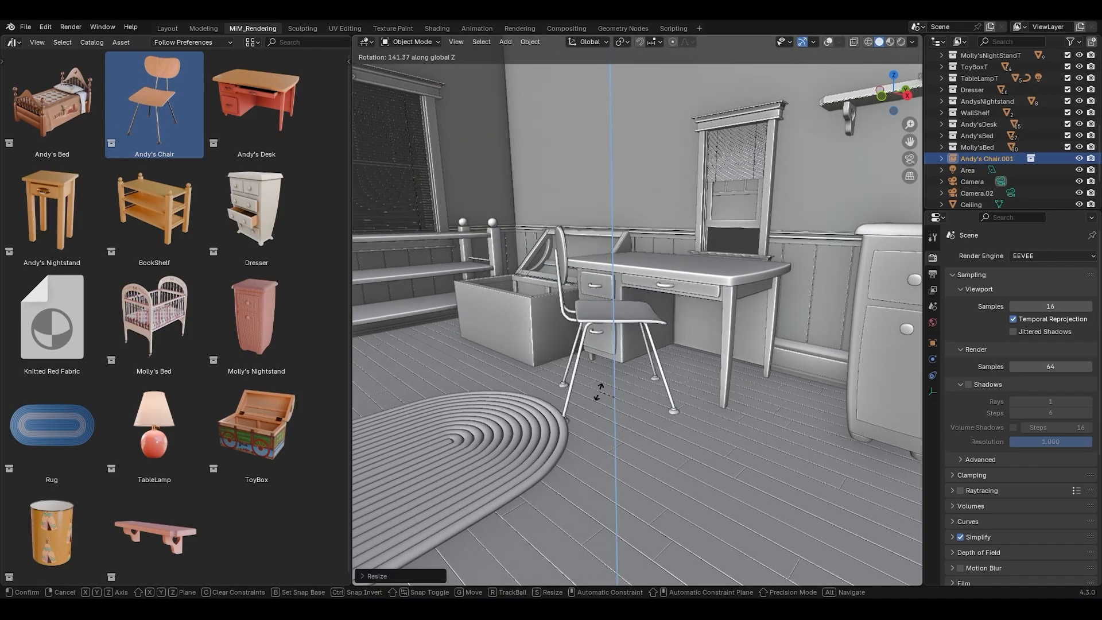
pyautogui.click(697, 385)
pyautogui.press('z')
pyautogui.click(684, 320)
pyautogui.moveTo(681, 369); pyautogui.dragTo(661, 379, button='middle')
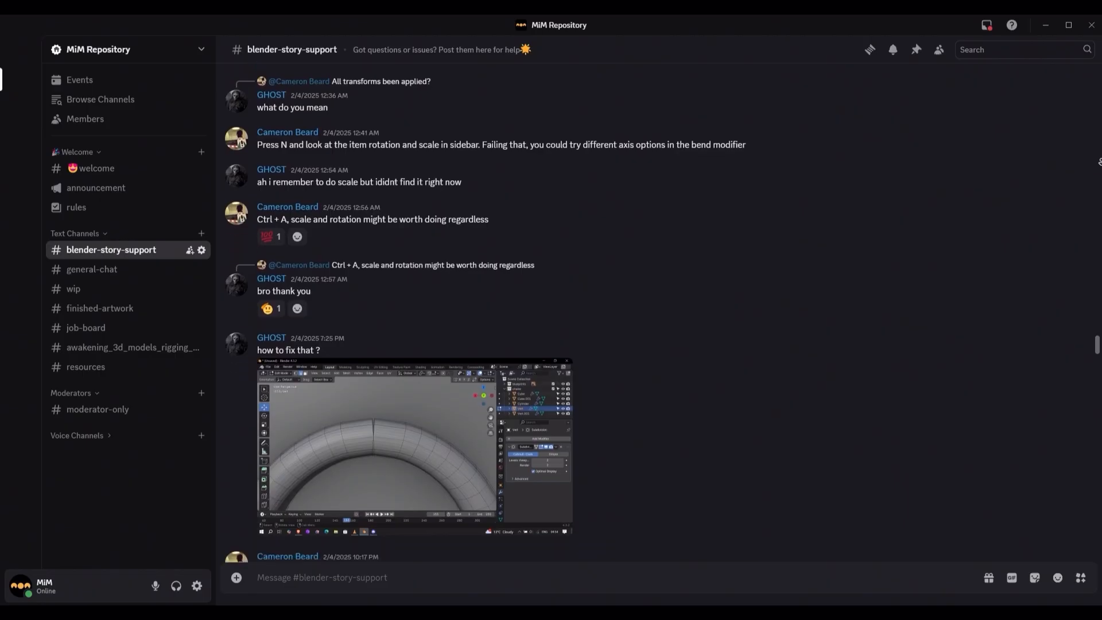
# Switch to Discord and browse the posts in the MiM Repository server's blender-story-support channel
pyautogui.scroll(-3, 524, 313)
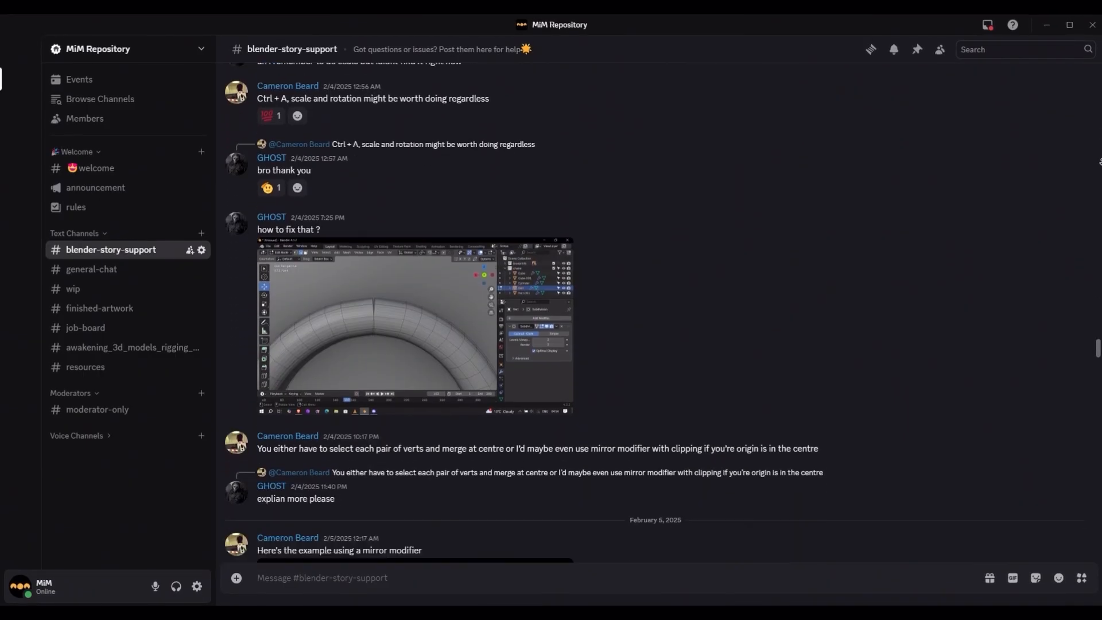
pyautogui.scroll(-5, 657, 313)
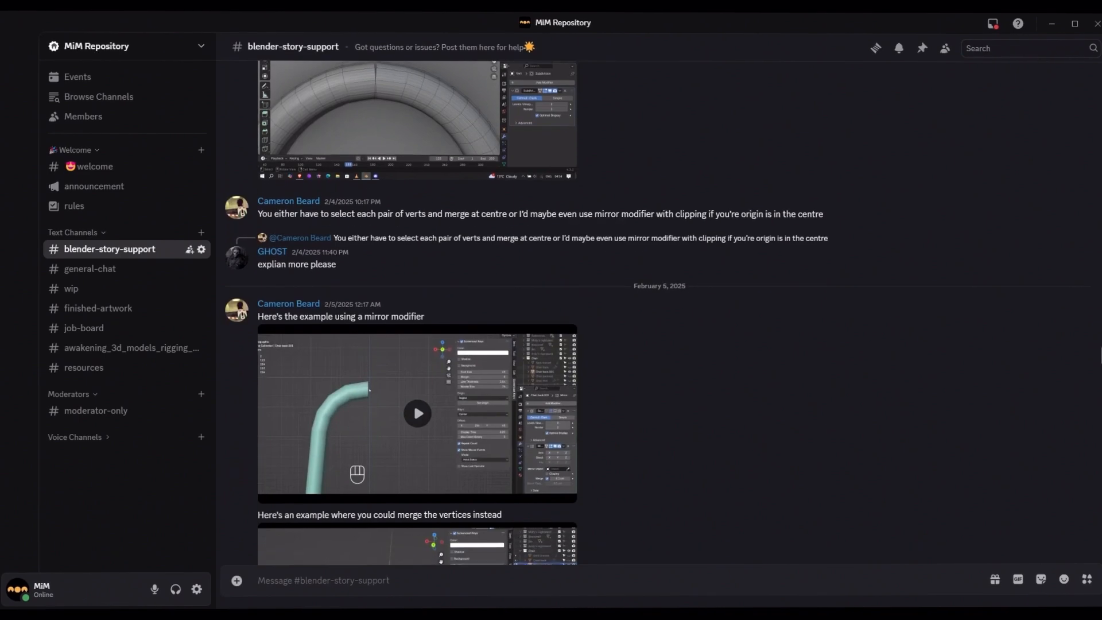
pyautogui.scroll(-5, 656, 313)
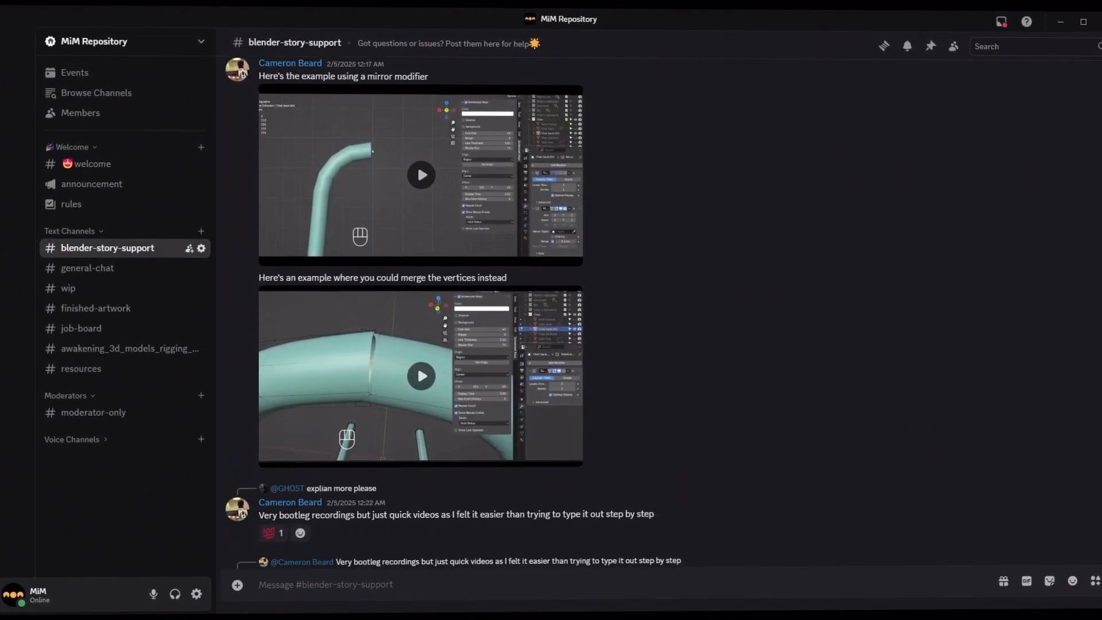
pyautogui.scroll(-5, 656, 312)
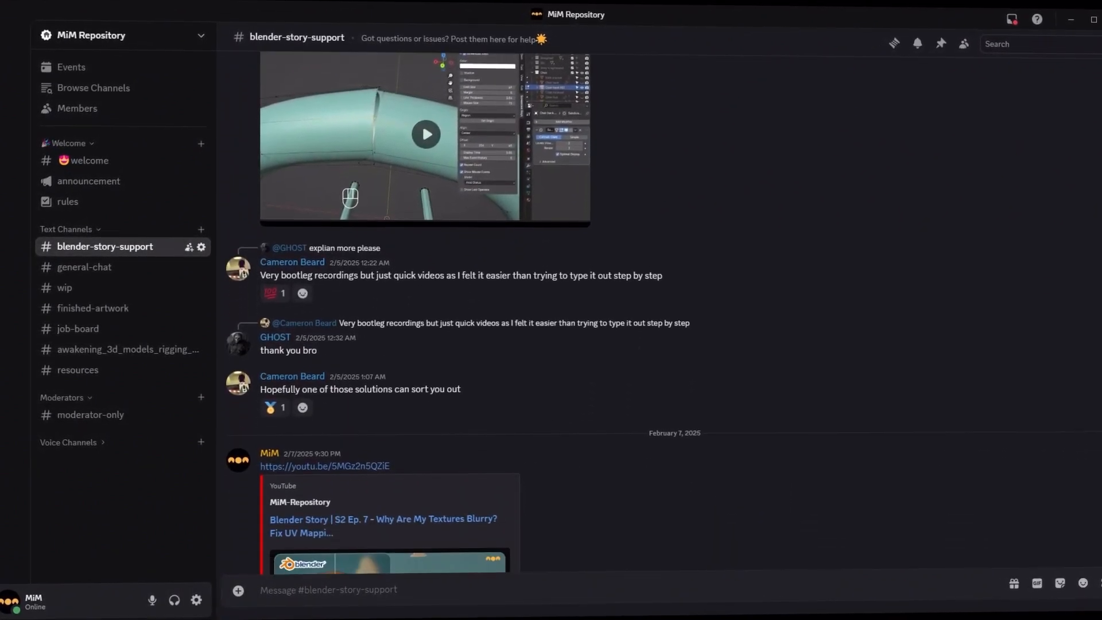
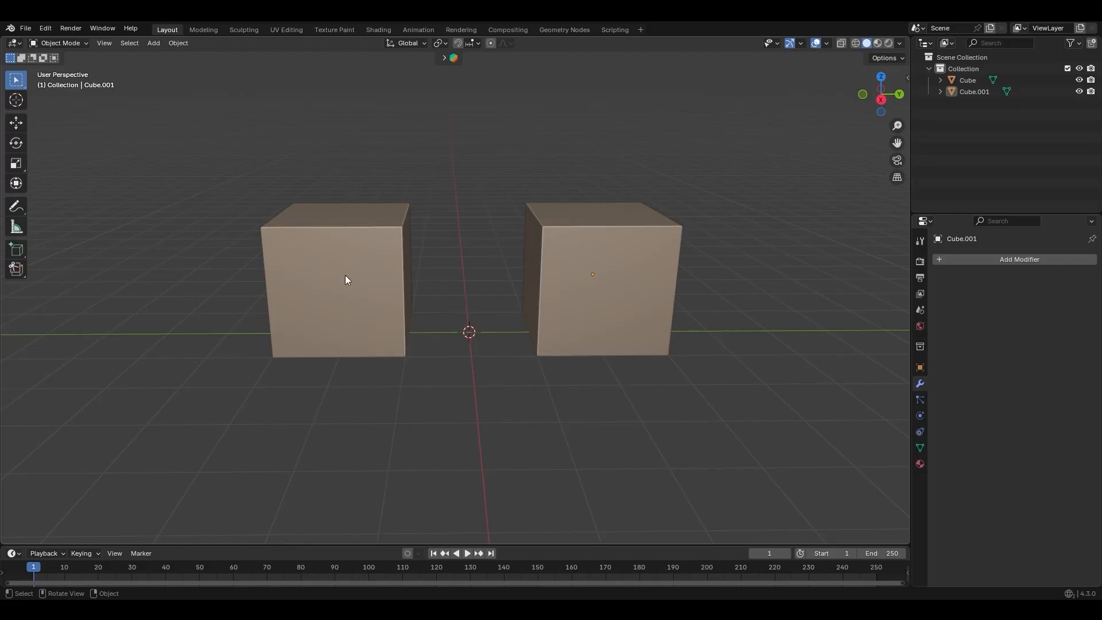
# Switch to the Blender scene with two cubes, select both and add a Bevel modifier to each
pyautogui.moveTo(193, 130); pyautogui.dragTo(574, 344)
pyautogui.click(1008, 259)
pyautogui.moveTo(1009, 259)
pyautogui.click(876, 269)
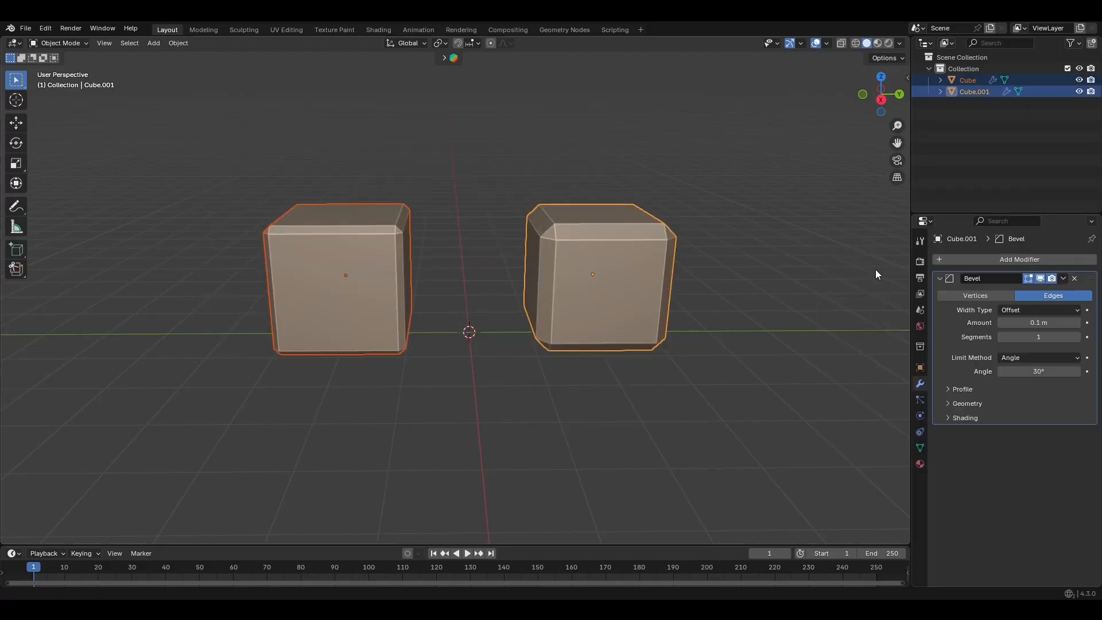
pyautogui.moveTo(683, 326)
pyautogui.mouseDown(button='middle')
pyautogui.moveTo(707, 336)
pyautogui.moveTo(673, 330)
pyautogui.mouseUp(button='middle')
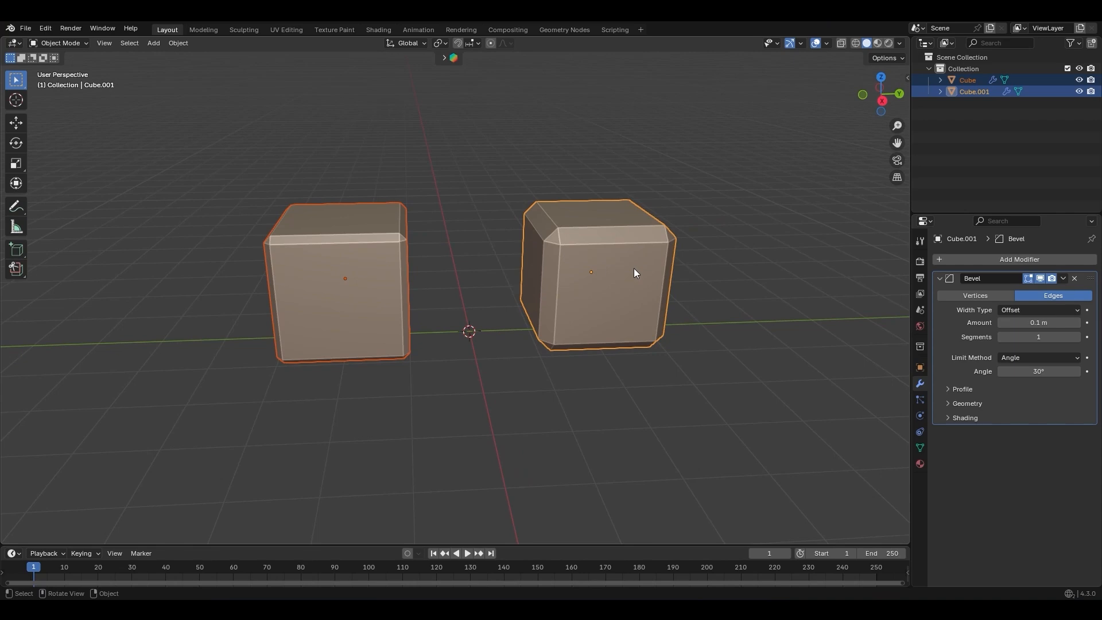
# Show the transform values in the 3D view and compare the scale and dimensions of the two cubes
pyautogui.press('n')
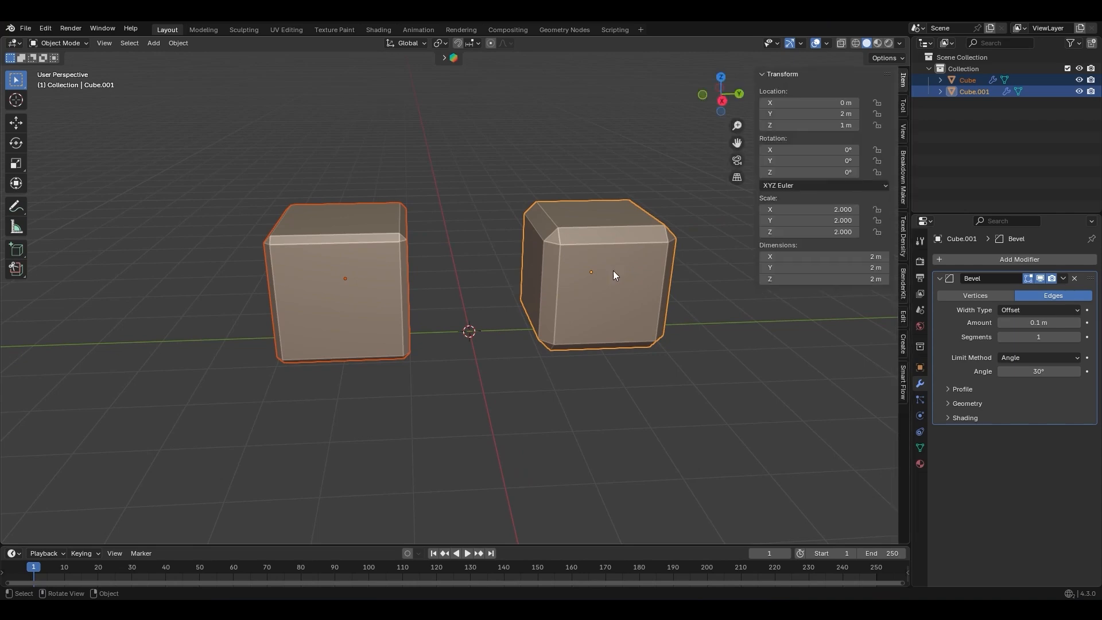
pyautogui.click(368, 257)
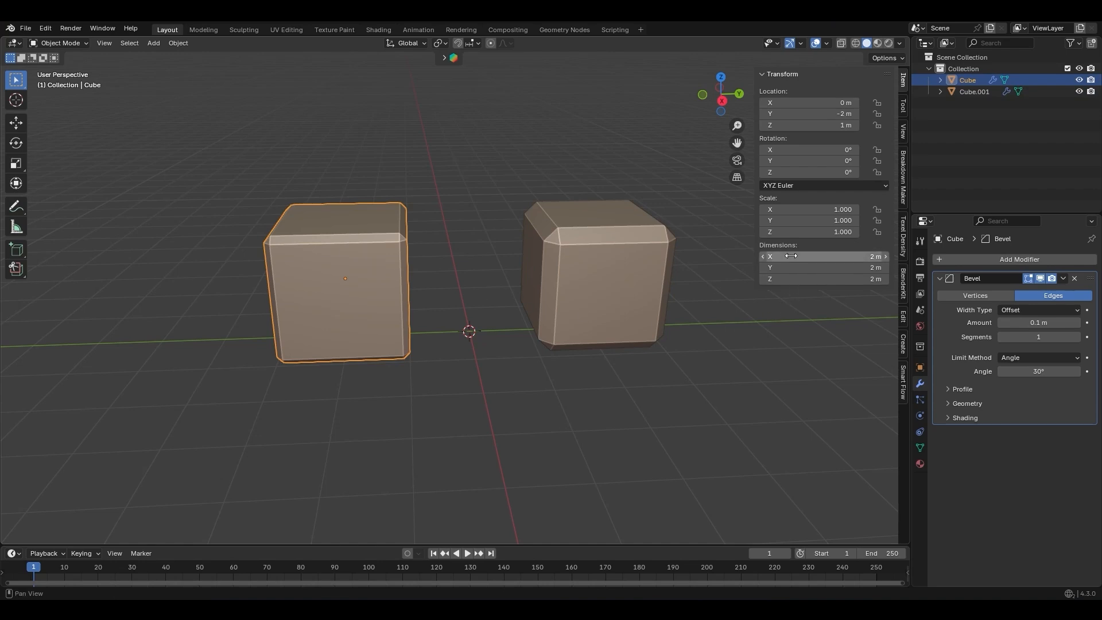
pyautogui.click(629, 270)
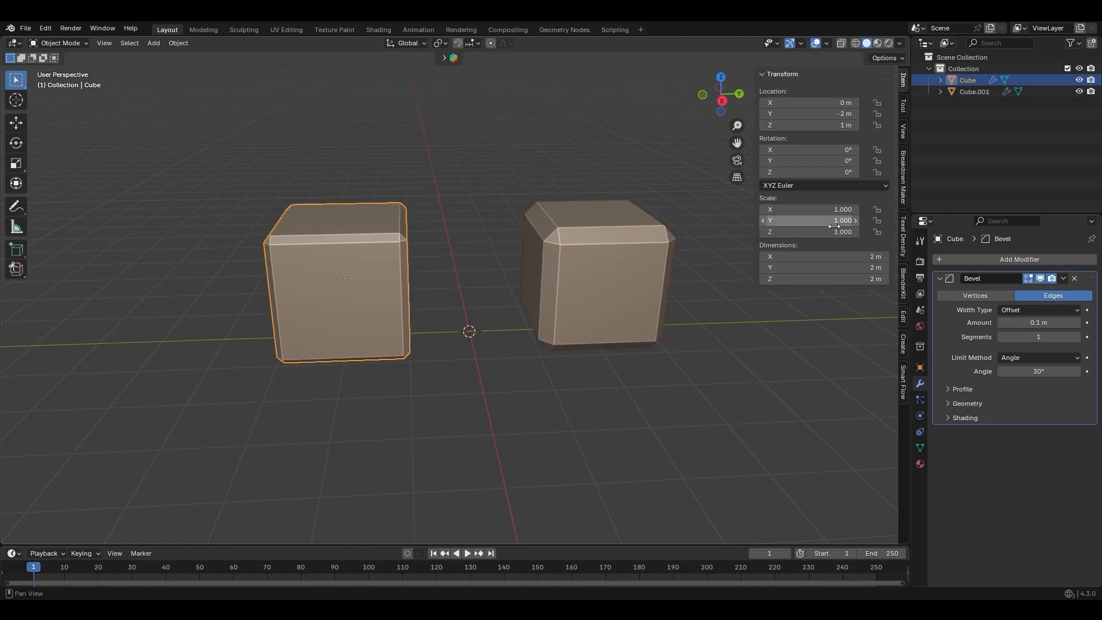
pyautogui.click(636, 246)
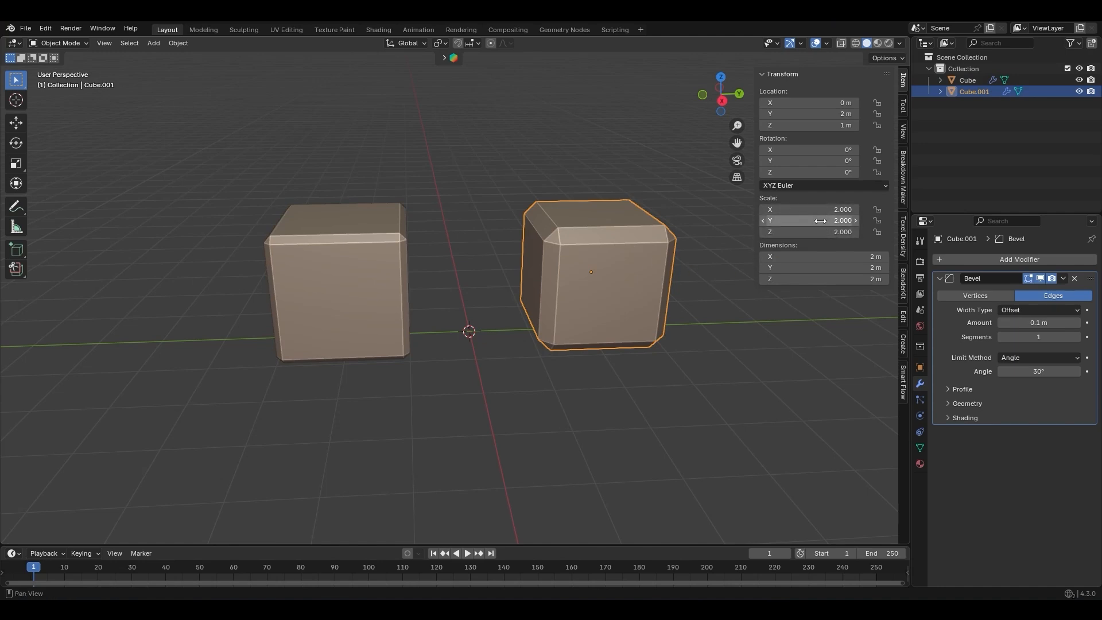
# Select both cubes and apply their scale
pyautogui.moveTo(687, 217); pyautogui.dragTo(324, 304)
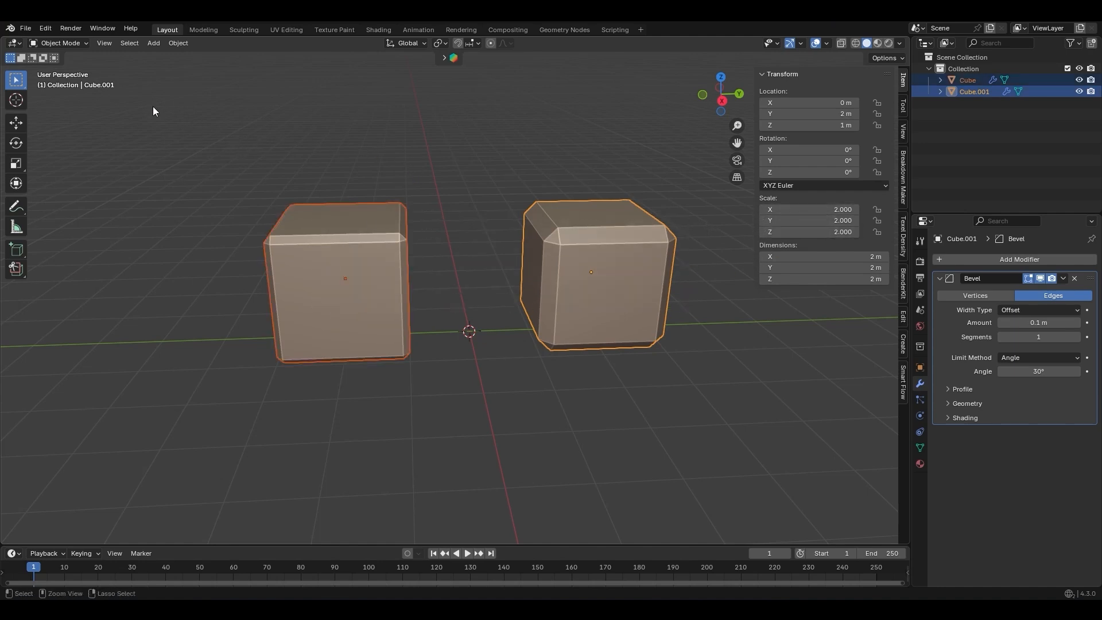
pyautogui.hotkey('ctrl', 'a')
pyautogui.click(143, 125)
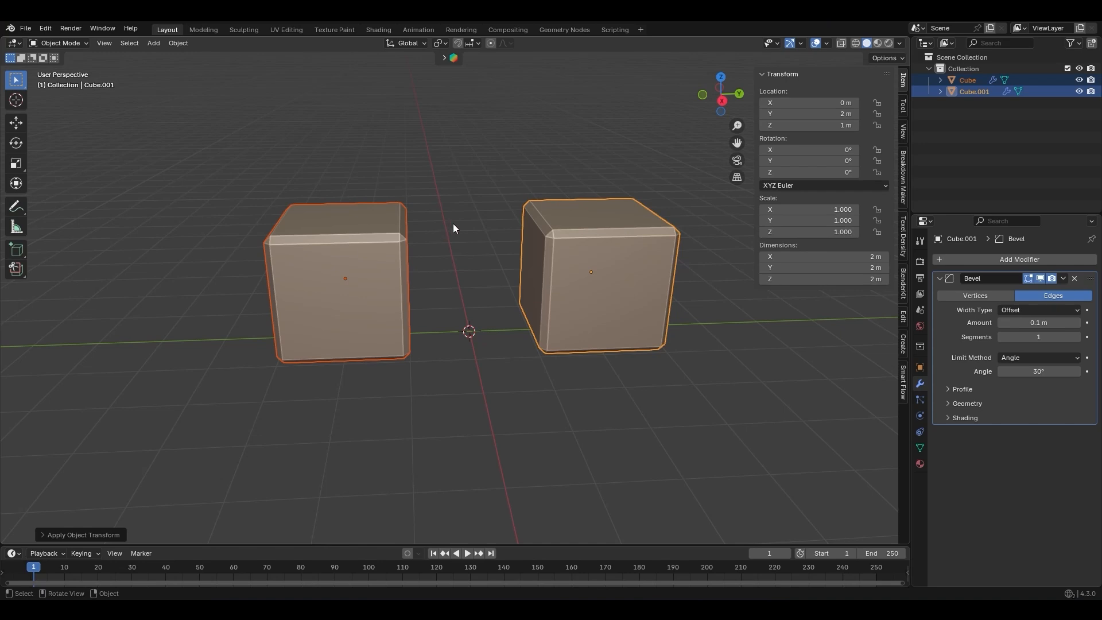
# Select the first cube and enlarge it to 2.9 m in all three dimensions
pyautogui.moveTo(476, 244); pyautogui.dragTo(480, 249, button='middle')
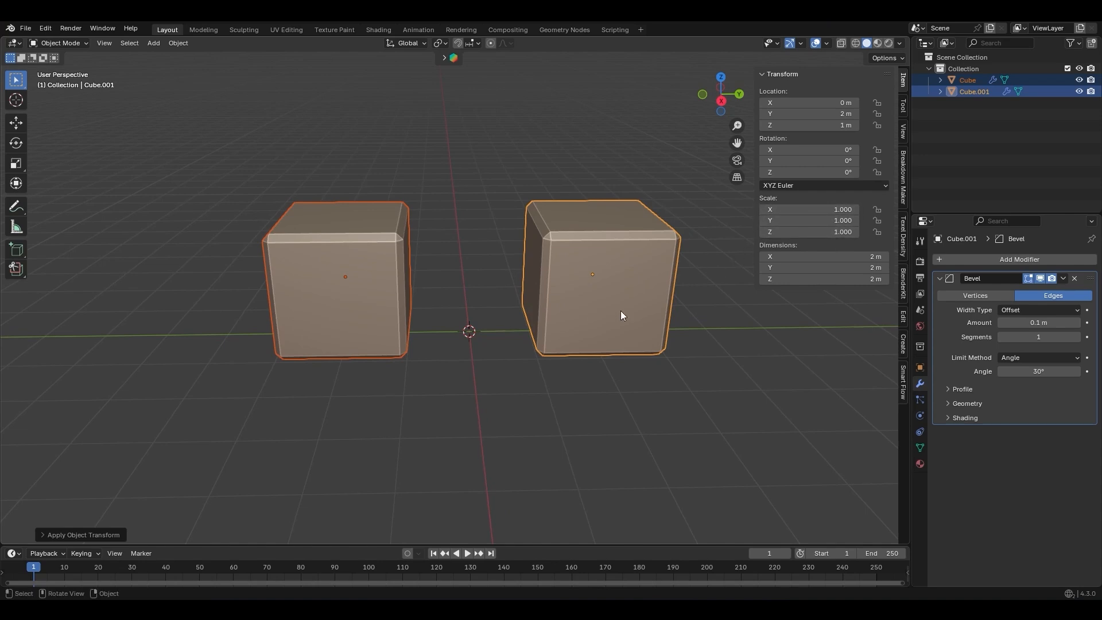
pyautogui.click(404, 290)
pyautogui.moveTo(403, 290); pyautogui.dragTo(477, 317, button='middle')
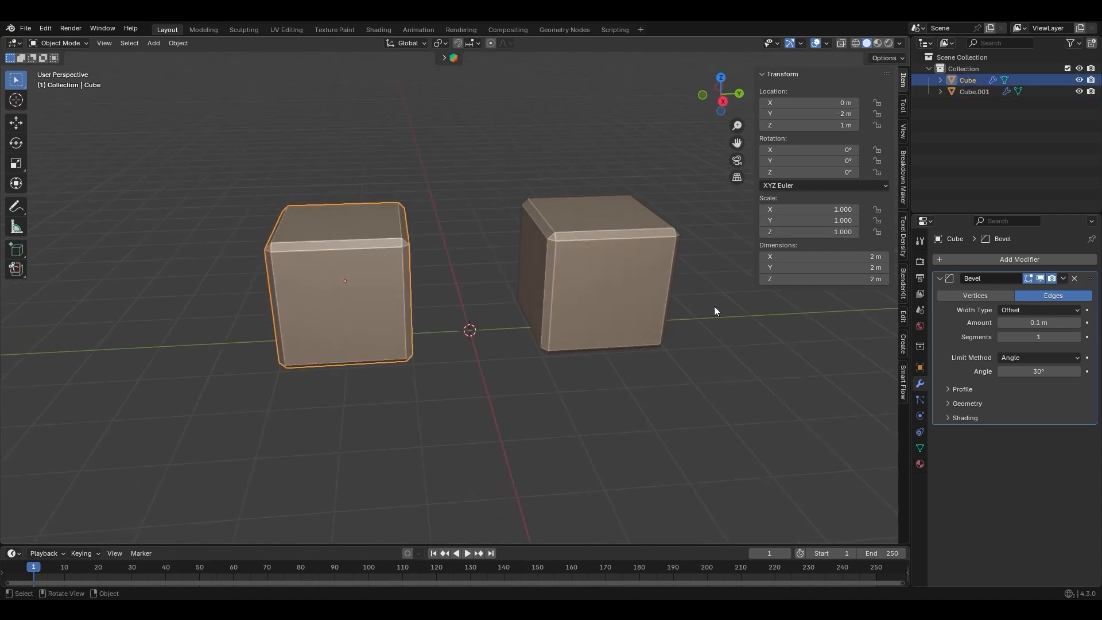
pyautogui.moveTo(825, 256); pyautogui.dragTo(876, 280)
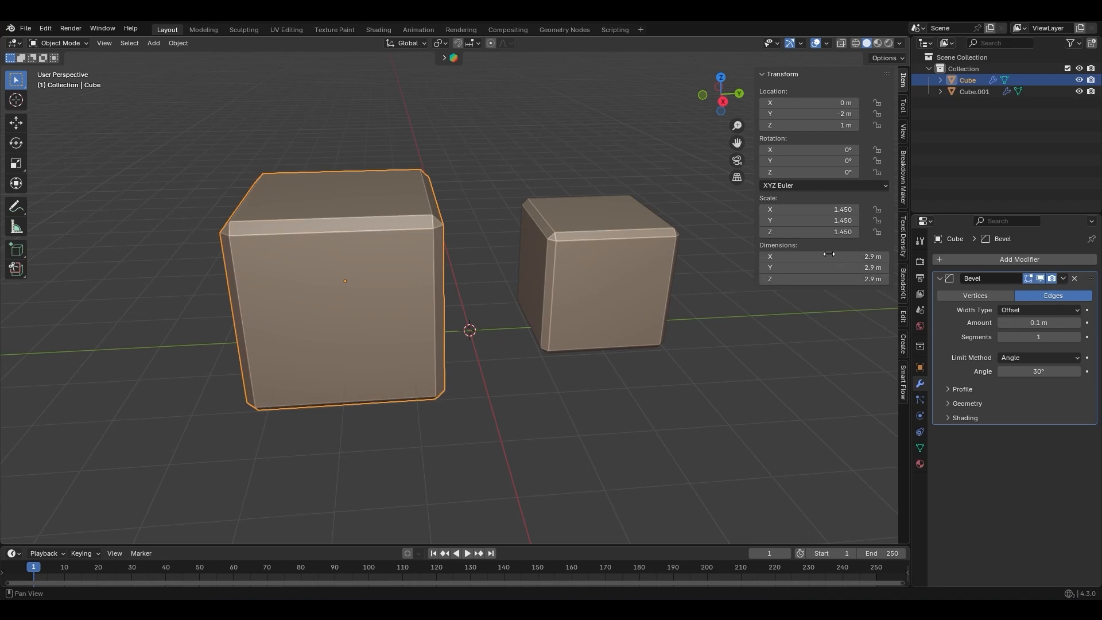
pyautogui.moveTo(505, 277); pyautogui.dragTo(495, 274, button='middle')
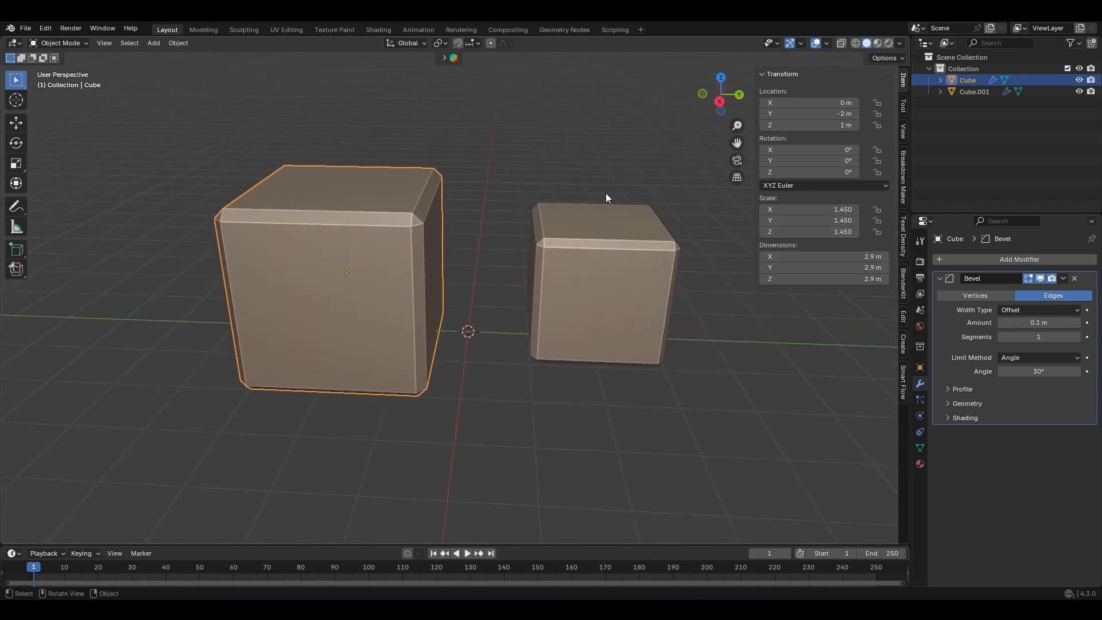
# Apply the scale of the enlarged cube and compare its bevel with the other cube's
pyautogui.hotkey('ctrl', 'a')
pyautogui.click(542, 136)
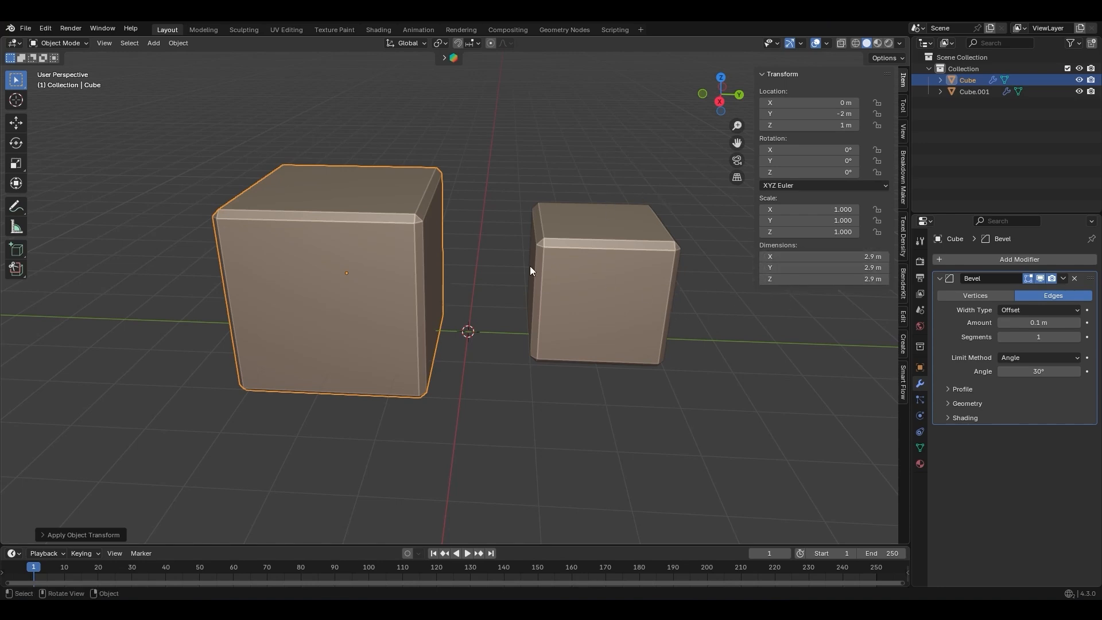
pyautogui.moveTo(508, 273); pyautogui.dragTo(491, 274, button='middle')
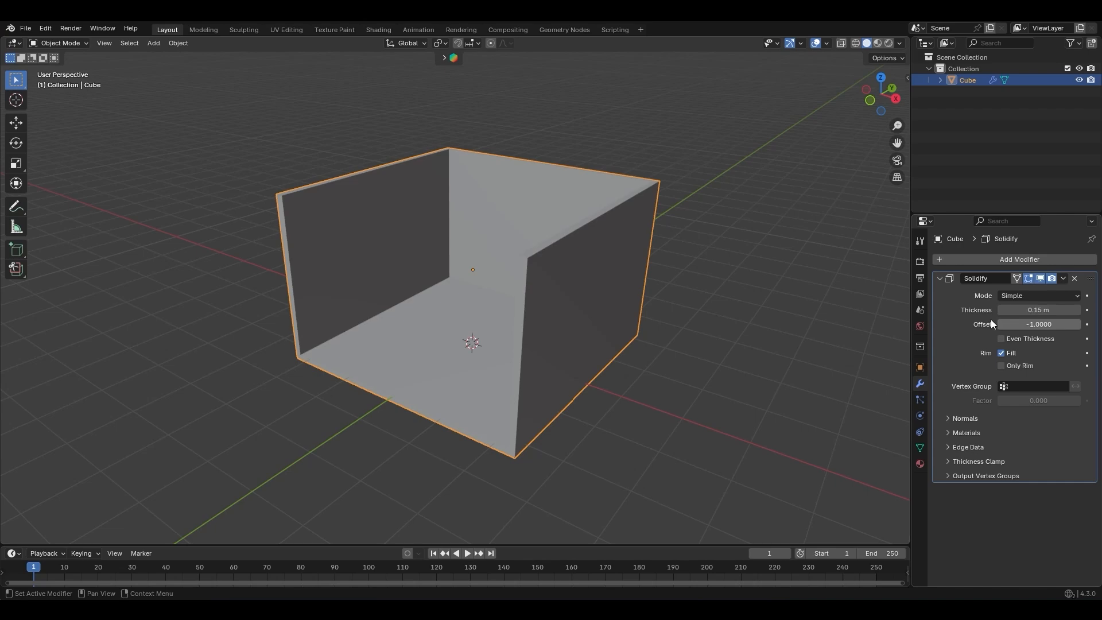
# Place Andy's Bed from the Andy's Room Assets catalog into the room scene and view the furnished room
pyautogui.moveTo(171, 87); pyautogui.dragTo(519, 344)
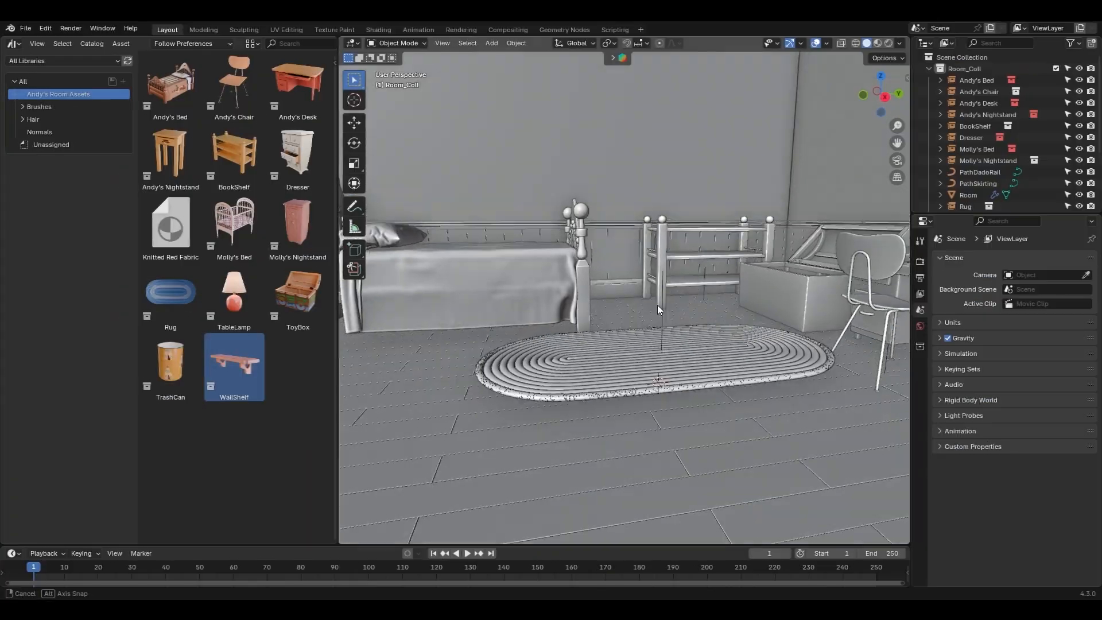
pyautogui.moveTo(656, 304); pyautogui.dragTo(684, 294, button='middle')
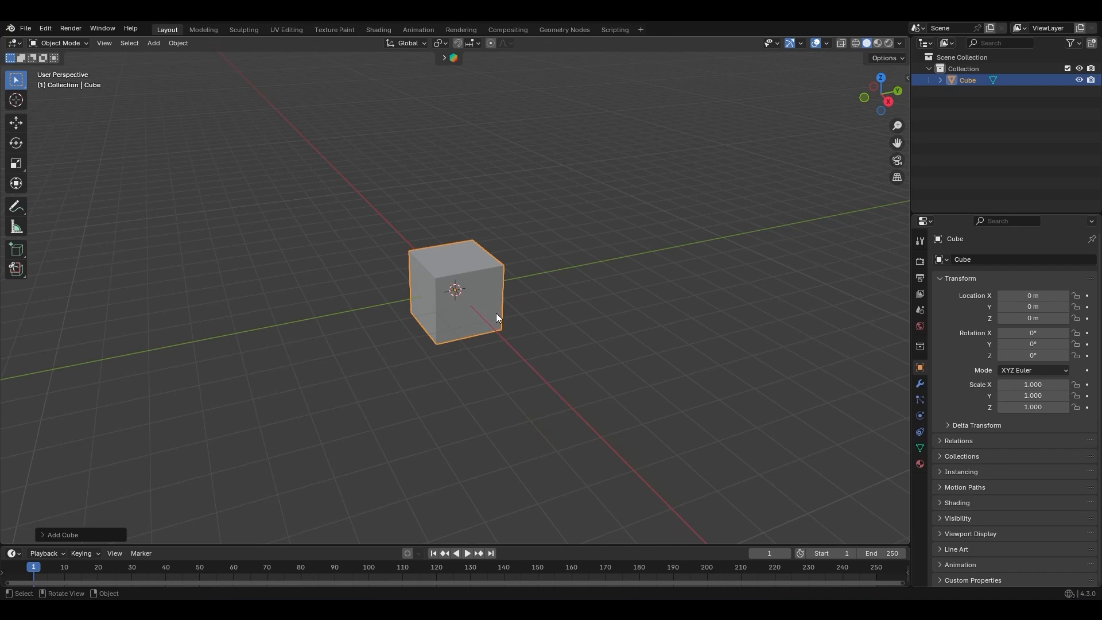
# Set the new cube's dimensions to 4.5 m in X, 4.5 m in Y and 3 m in Z
pyautogui.press('n')
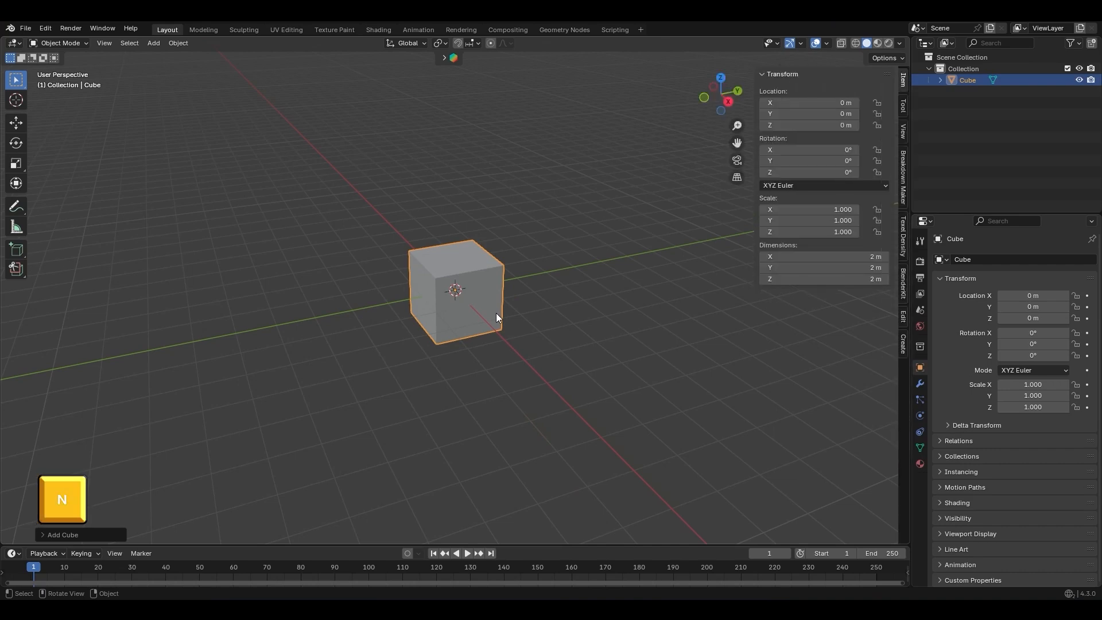
pyautogui.click(815, 279)
pyautogui.write('3')
pyautogui.press('Return')
pyautogui.click(823, 258)
pyautogui.write('4.5')
pyautogui.press('Tab')
pyautogui.write('4.5')
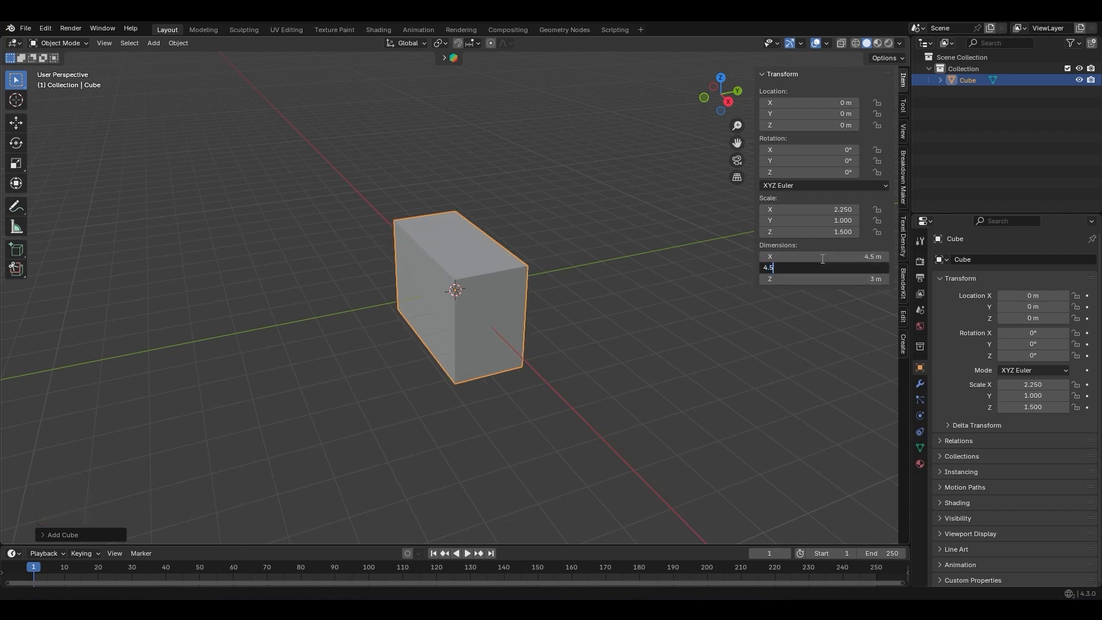
pyautogui.press('Return')
pyautogui.press('n')
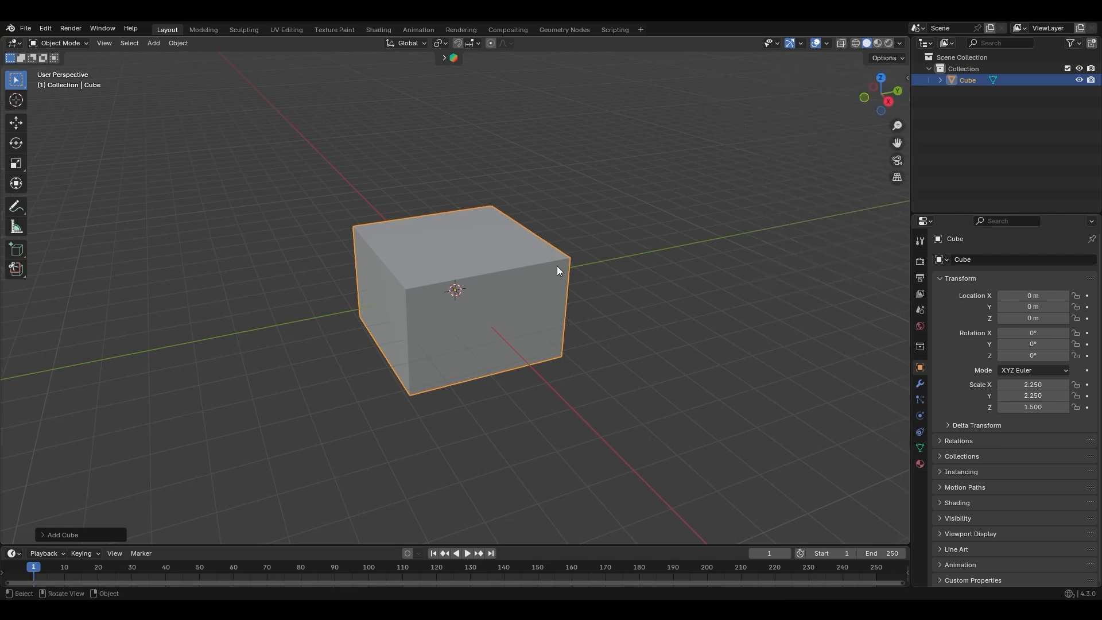
# Raise the cube 1.5 m along Z in front view so its base rests on the floor line
pyautogui.press('KP_1')
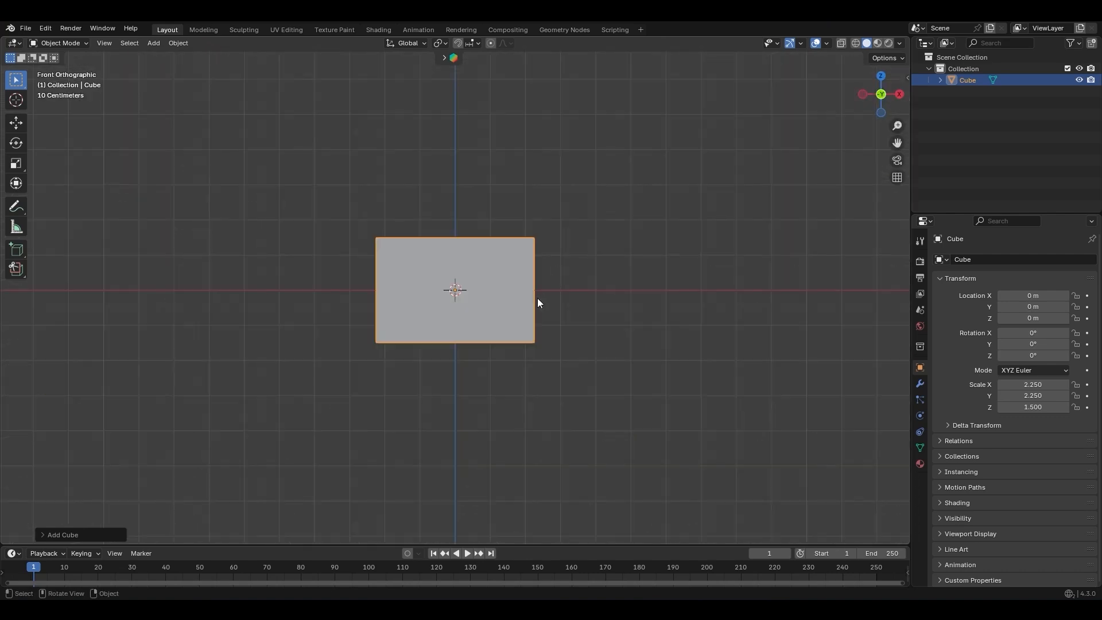
pyautogui.press('g')
pyautogui.press('z')
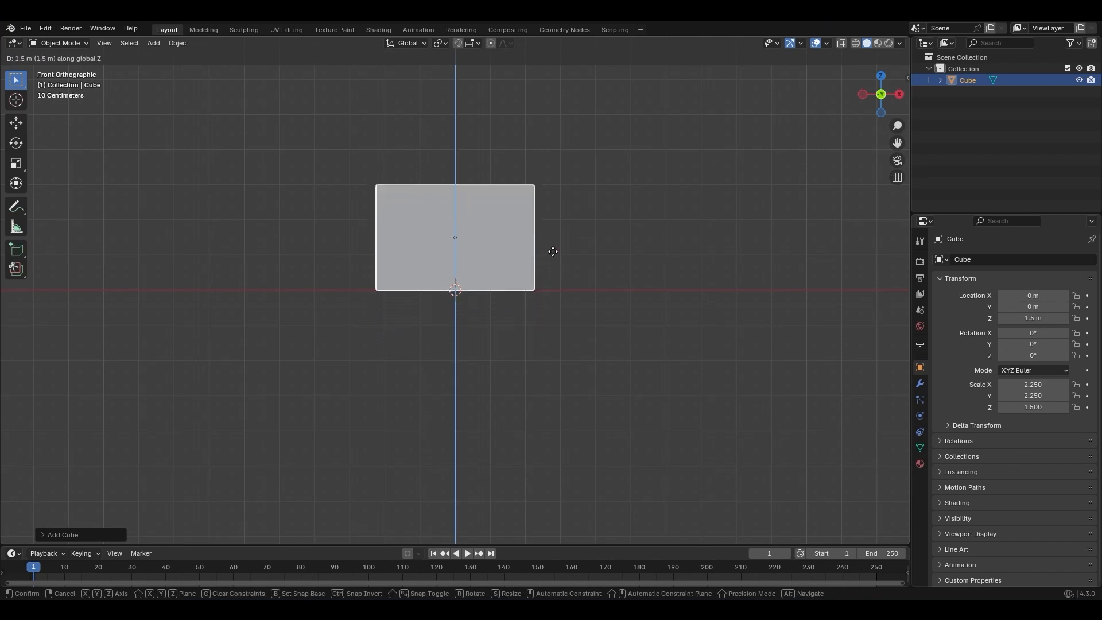
pyautogui.click(553, 252)
pyautogui.scroll(6, 604, 254)
pyautogui.click(671, 295)
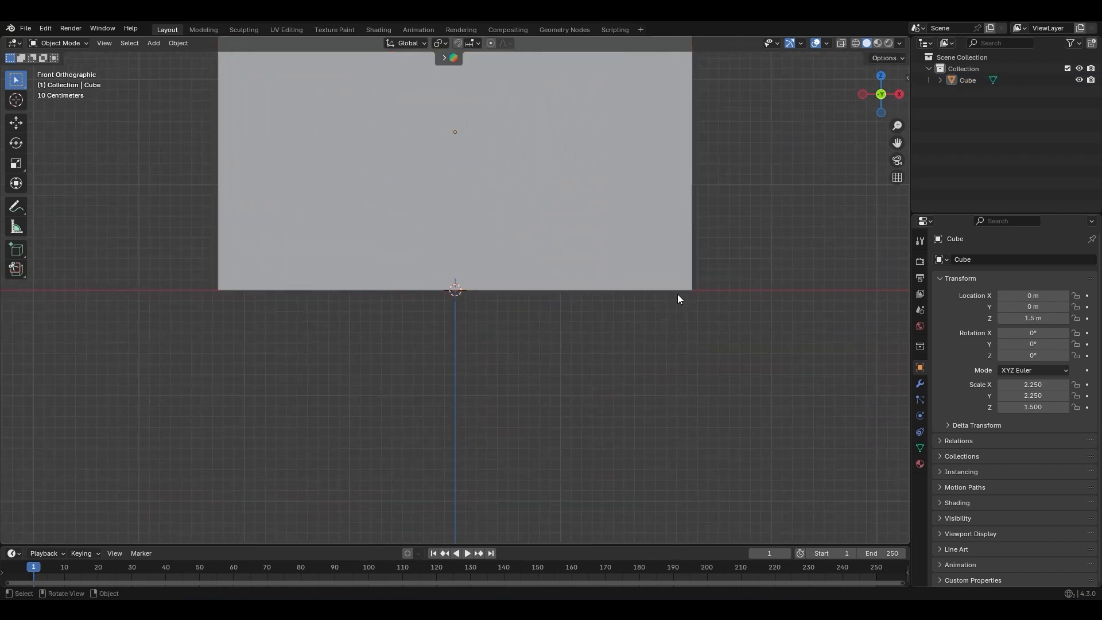
# Select the room cube again and apply its scale
pyautogui.click(556, 272)
pyautogui.moveTo(607, 233); pyautogui.dragTo(549, 251, button='middle')
pyautogui.hotkey('ctrl', 'a')
pyautogui.click(536, 271)
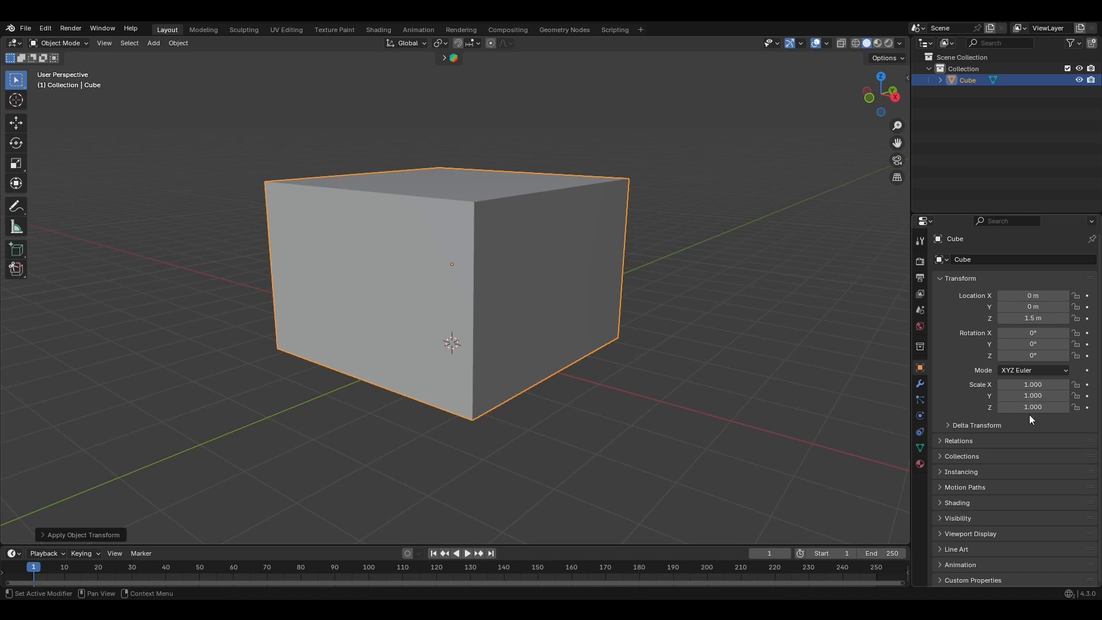
# Delete the cube's top face and front face in Edit Mode to open up the room
pyautogui.press('Tab')
pyautogui.moveTo(490, 286); pyautogui.dragTo(458, 287, button='middle')
pyautogui.press('3')
pyautogui.click(460, 210)
pyautogui.keyDown('shift'); pyautogui.click(394, 294); pyautogui.keyUp('shift')
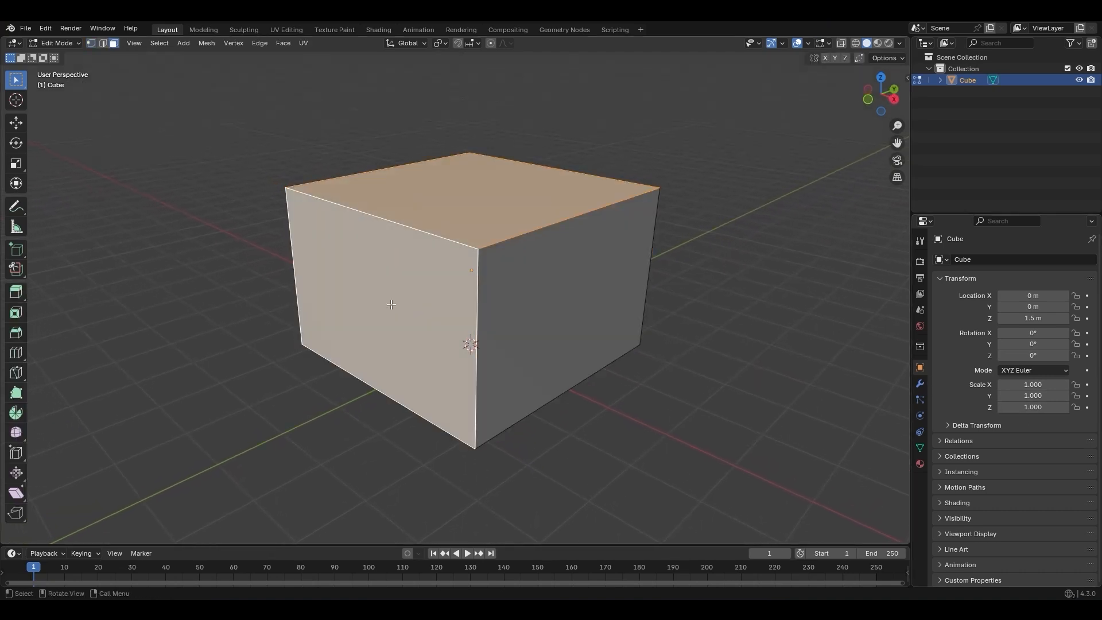
pyautogui.press('x')
pyautogui.click(387, 318)
pyautogui.moveTo(424, 319); pyautogui.dragTo(429, 331, button='middle')
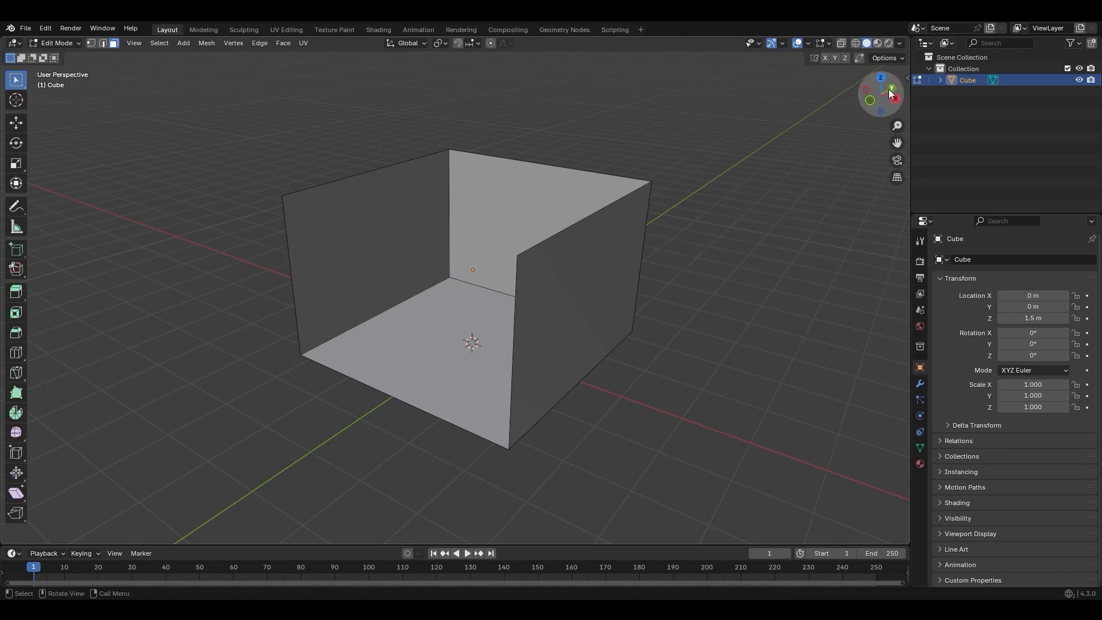
# Show face orientation and recalculate the normals of all room faces with Inside enabled
pyautogui.click(809, 43)
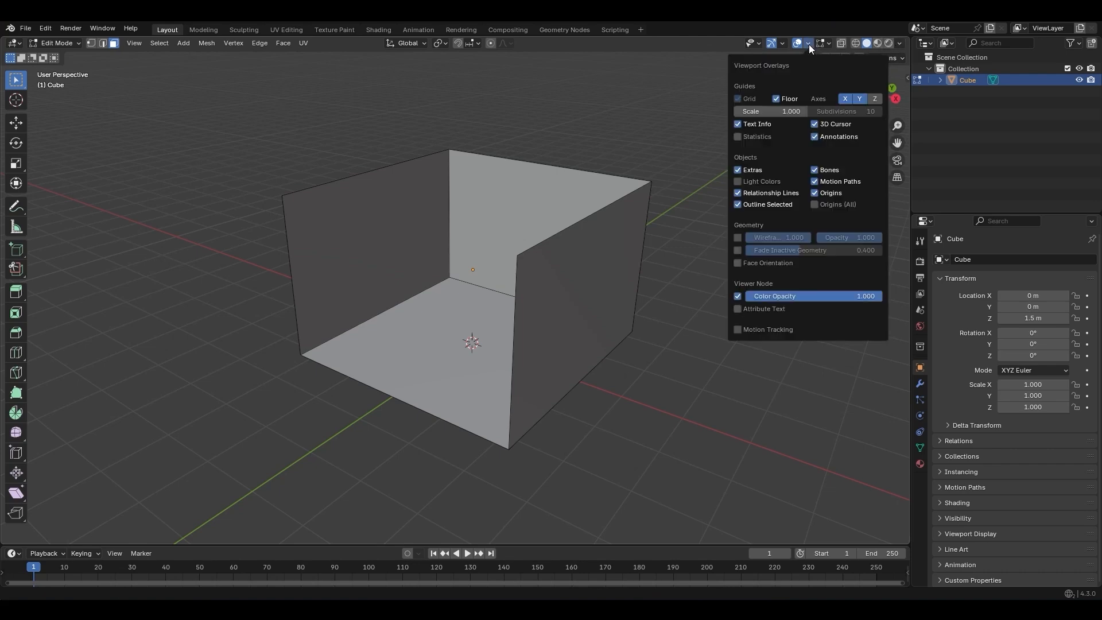
pyautogui.click(737, 263)
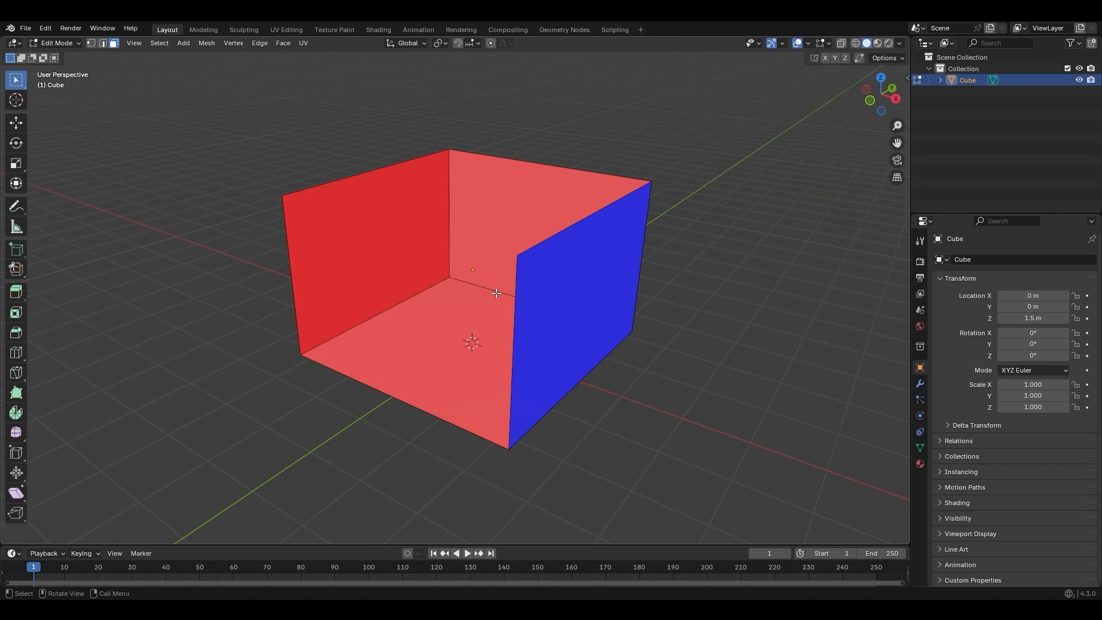
pyautogui.press('a')
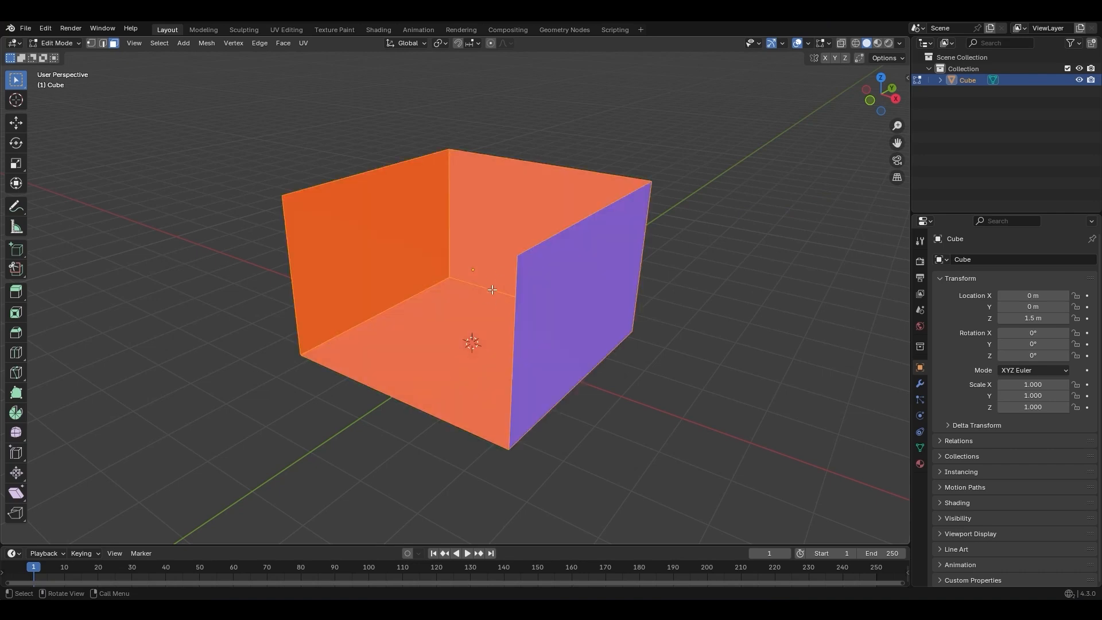
pyautogui.hotkey('shift', 'n')
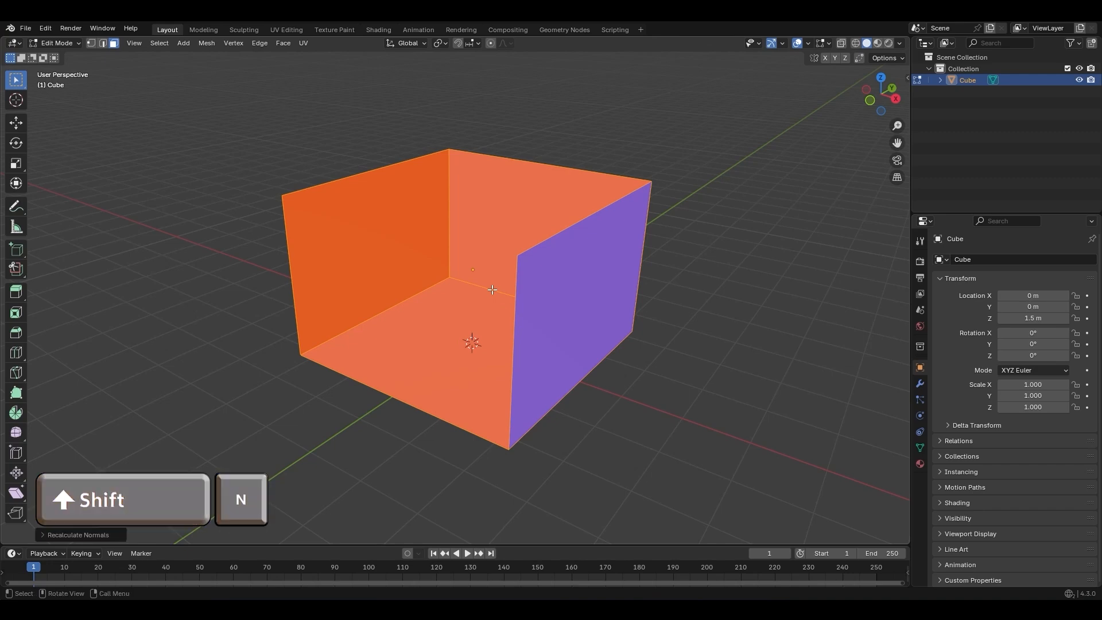
pyautogui.click(89, 537)
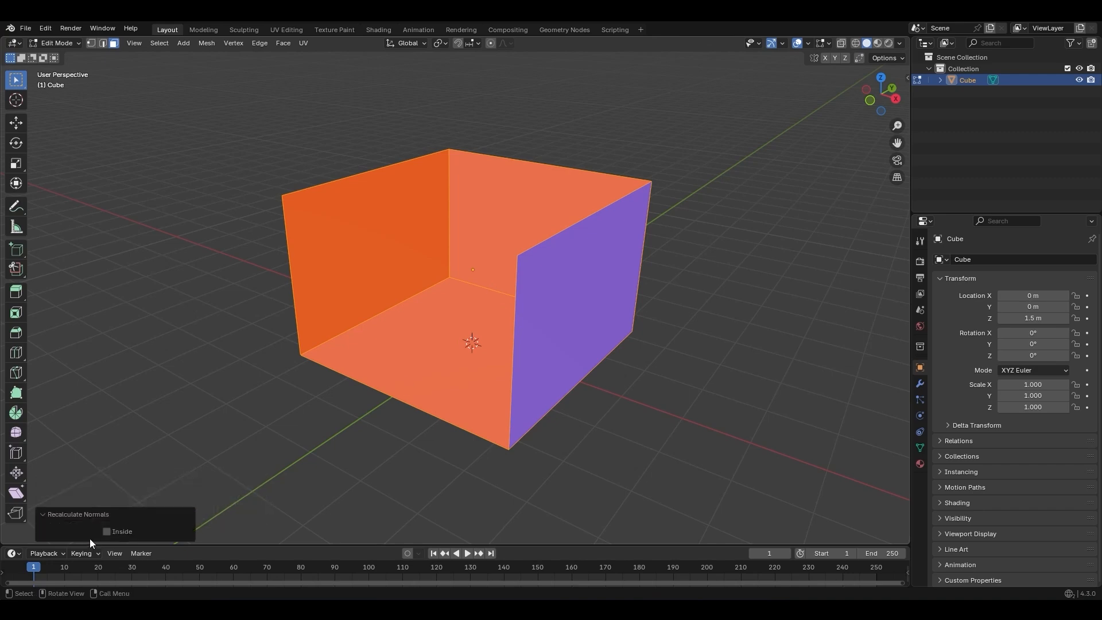
pyautogui.click(107, 532)
pyautogui.click(99, 514)
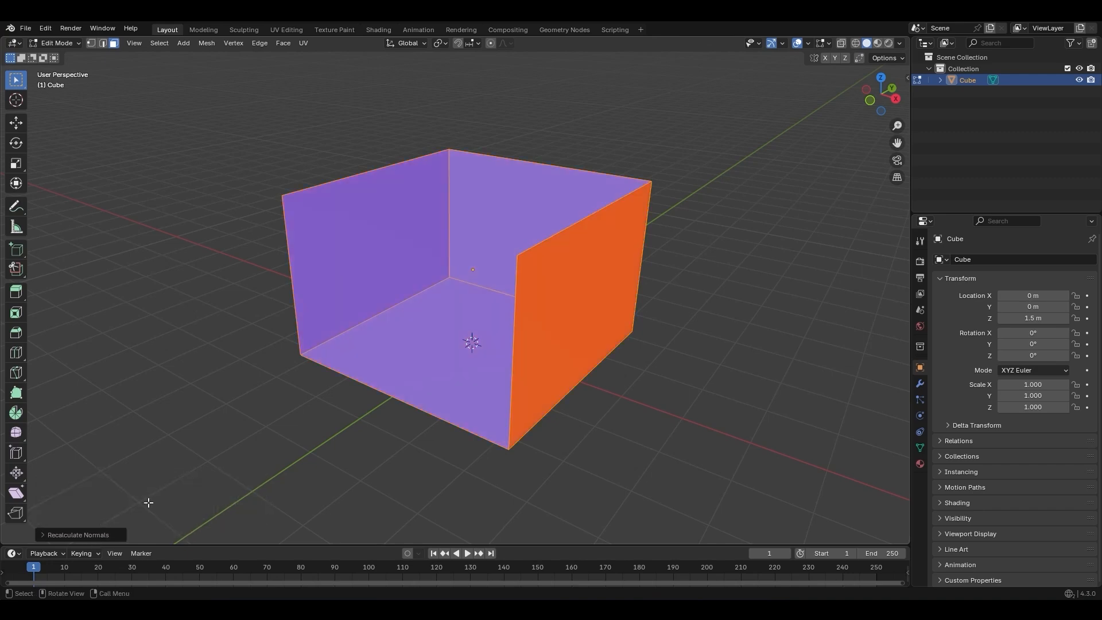
# Turn off the face orientation overlay and return to Object Mode
pyautogui.click(808, 43)
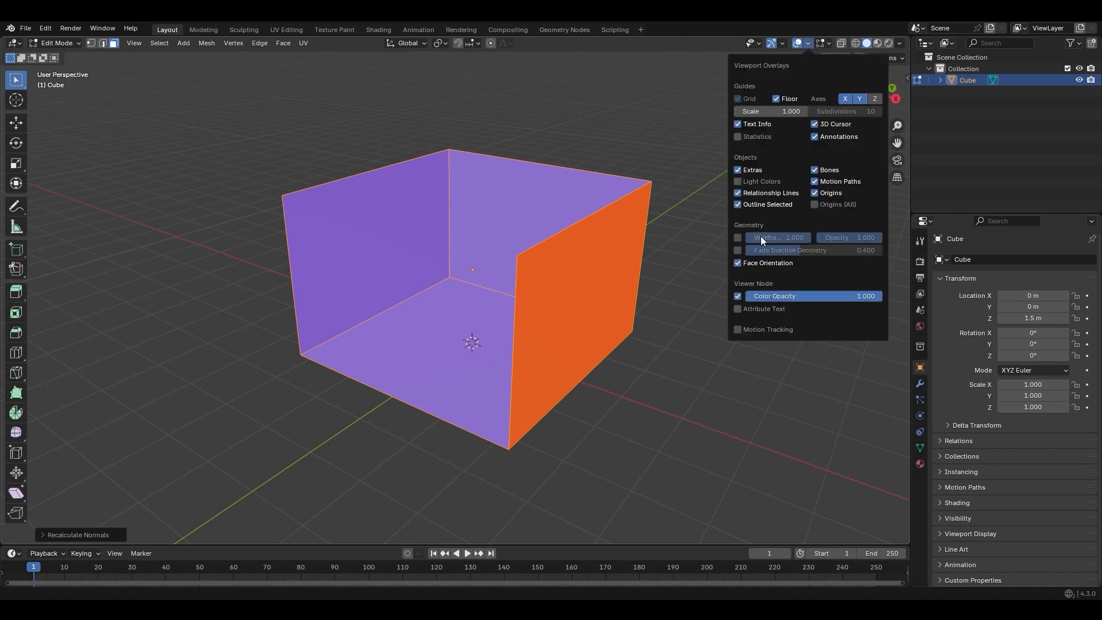
pyautogui.click(740, 261)
pyautogui.press('Tab')
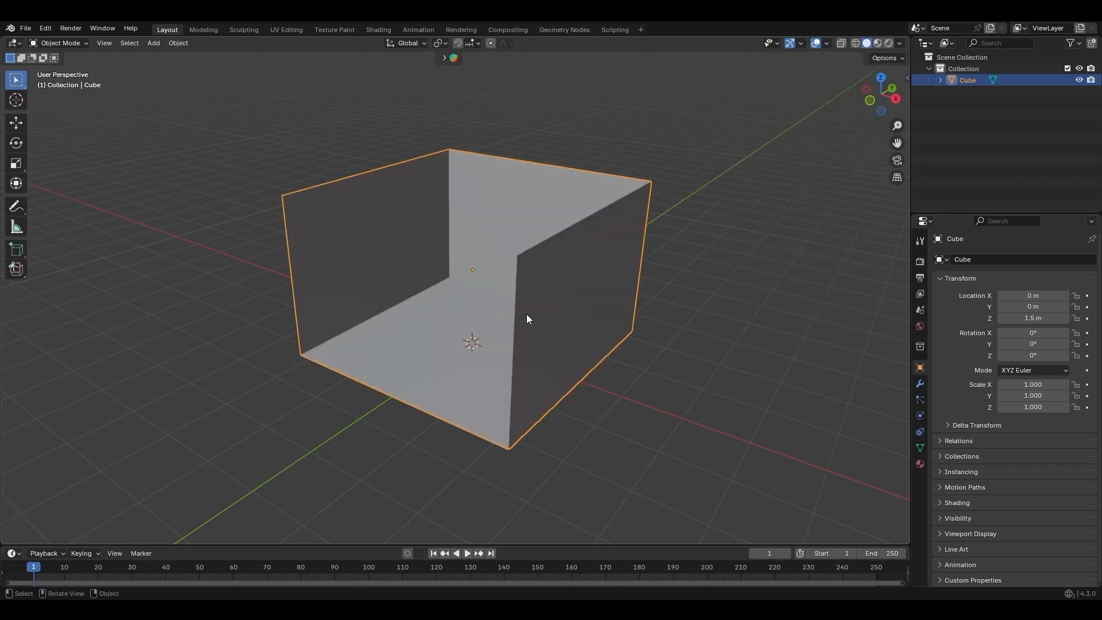
# Add a Solidify modifier to the room shell with a thickness of 15 cm
pyautogui.click(920, 383)
pyautogui.click(1018, 259)
pyautogui.moveTo(1007, 296)
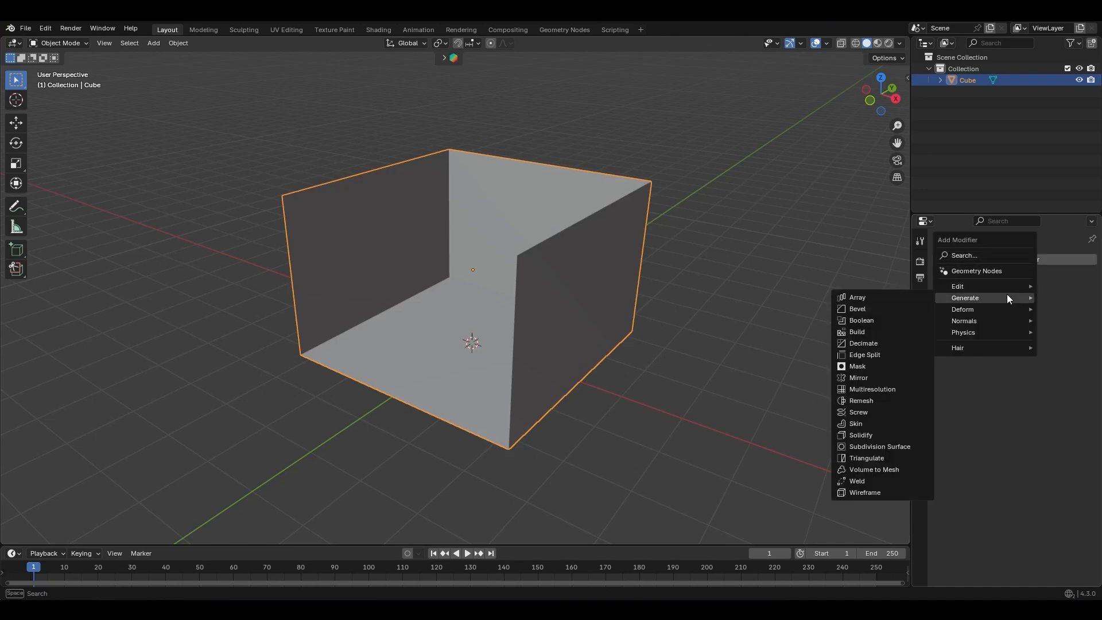
pyautogui.click(881, 435)
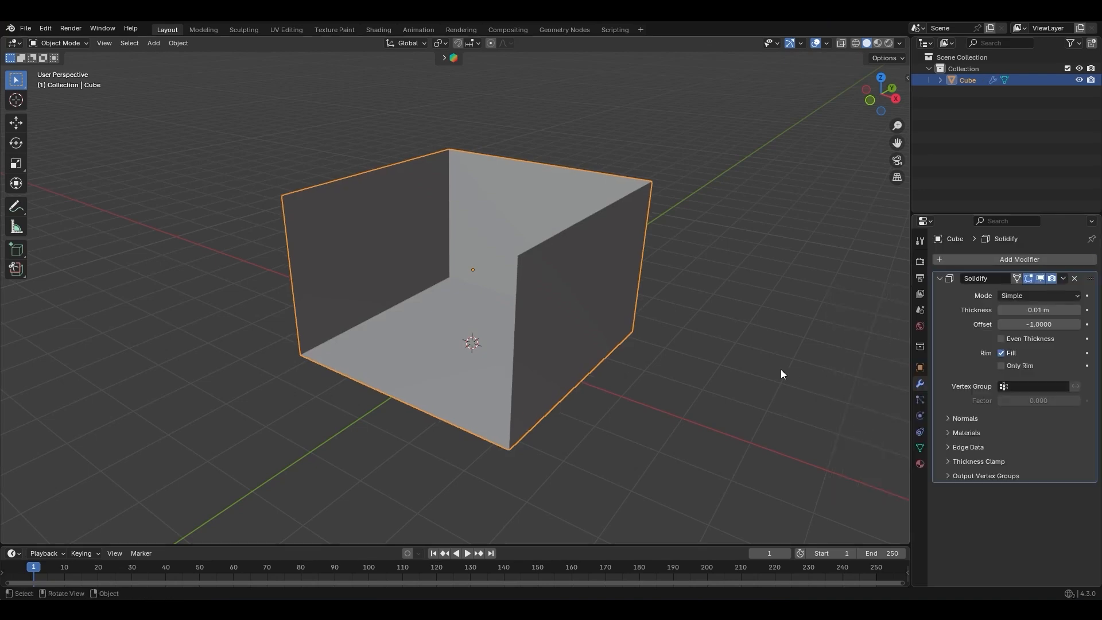
pyautogui.doubleClick(1028, 312)
pyautogui.write('15cm')
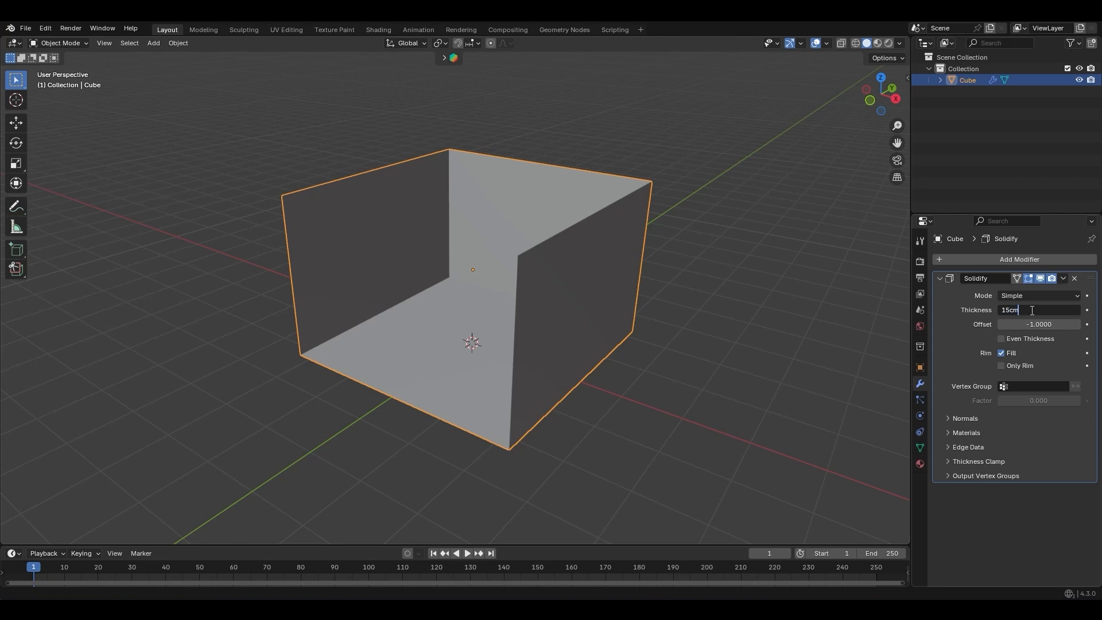
pyautogui.press('Return')
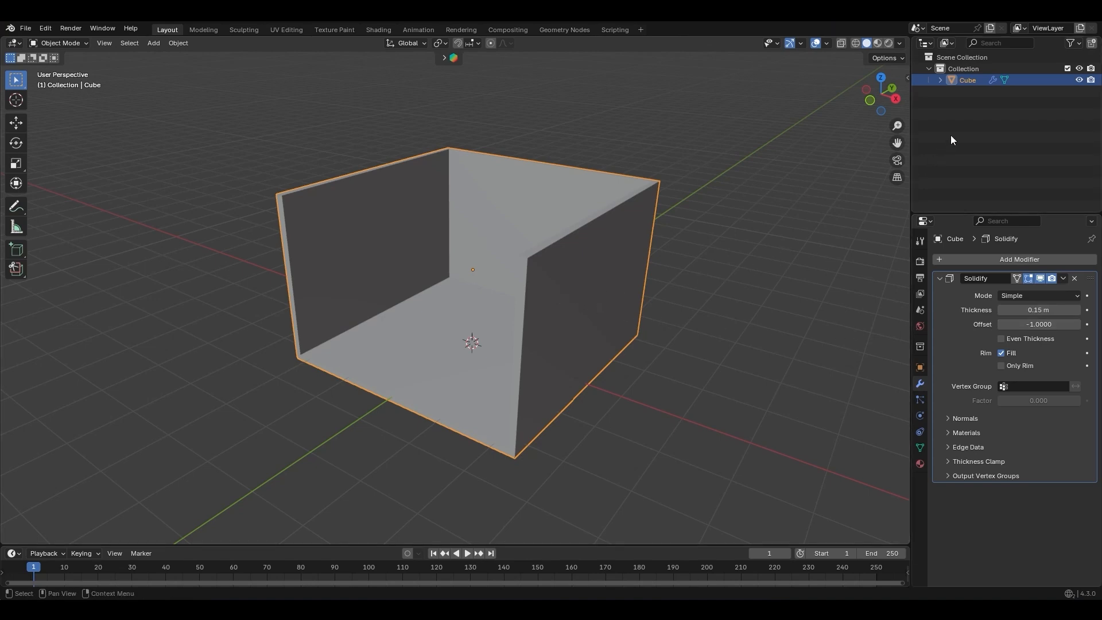
# Rename the cube object to Room
pyautogui.doubleClick(969, 80)
pyautogui.write('Room')
pyautogui.press('Return')
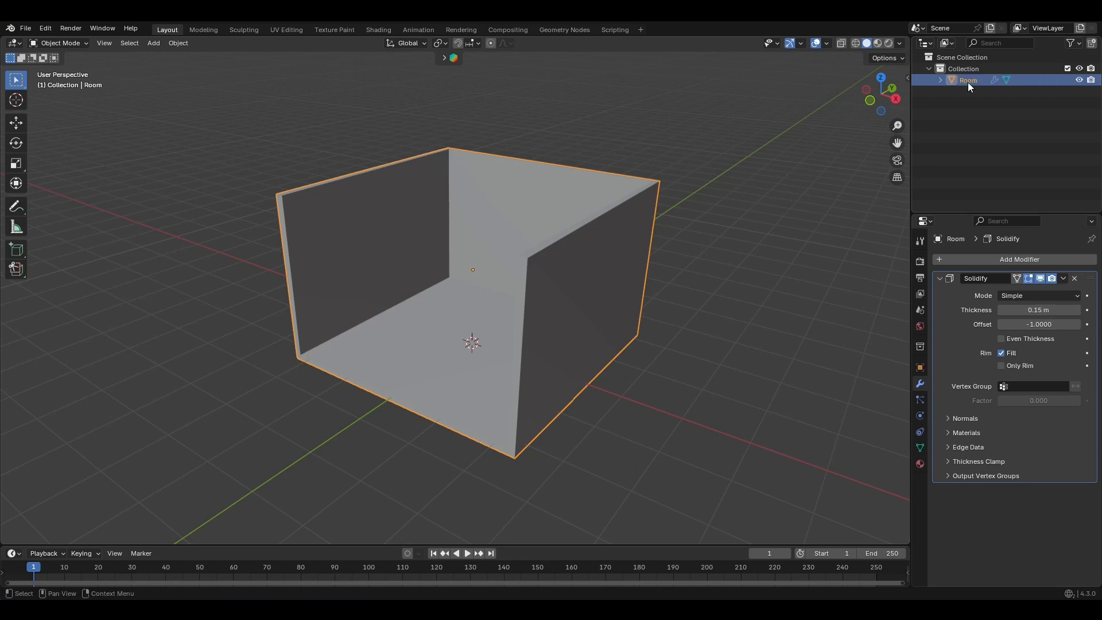
# Enable Cavity in the viewport shading, change its type, and inspect the room's edges
pyautogui.click(901, 44)
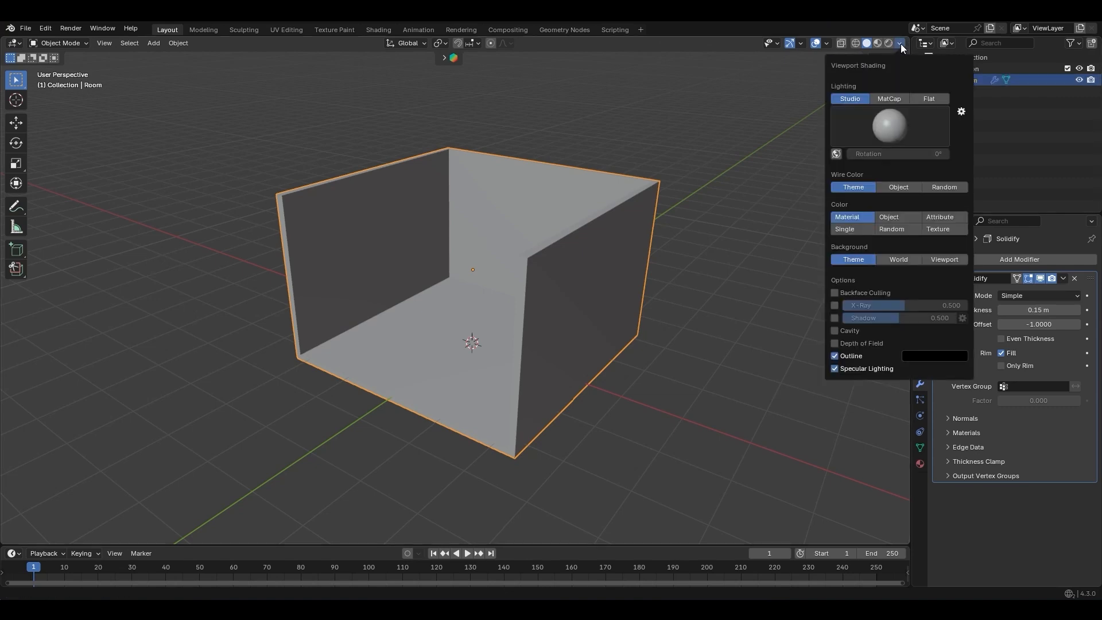
pyautogui.click(834, 330)
pyautogui.click(926, 331)
pyautogui.click(932, 368)
pyautogui.moveTo(638, 333)
pyautogui.mouseDown(button='middle')
pyautogui.moveTo(491, 326)
pyautogui.moveTo(546, 337)
pyautogui.moveTo(472, 310)
pyautogui.moveTo(467, 353)
pyautogui.mouseUp(button='middle')
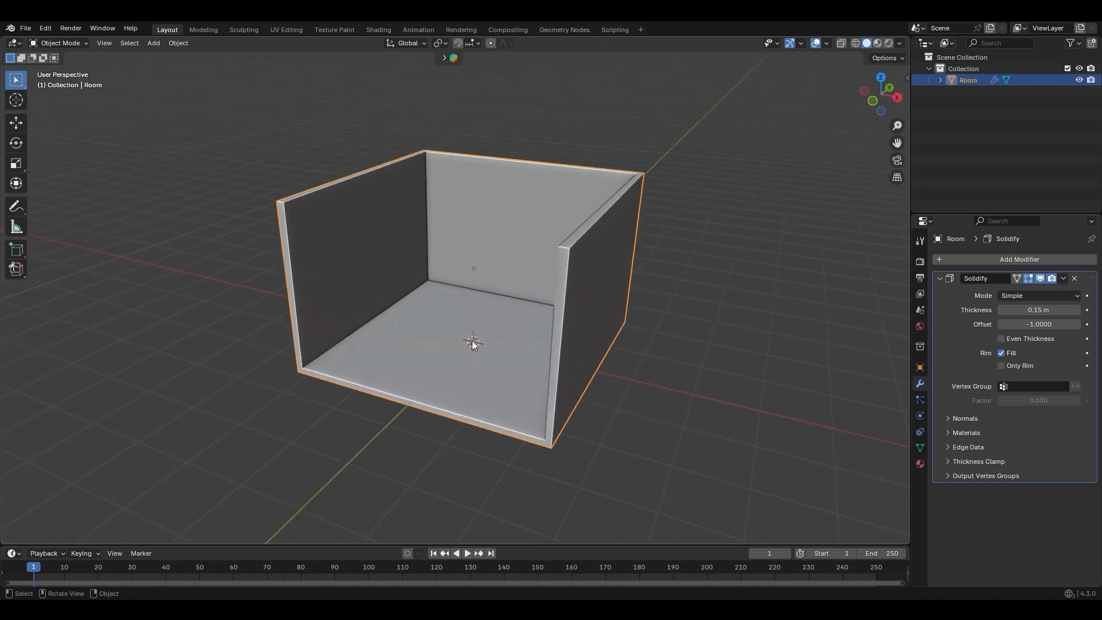
# Hide the Room object and add a new cube mesh
pyautogui.press('h')
pyautogui.hotkey('shift', 'a')
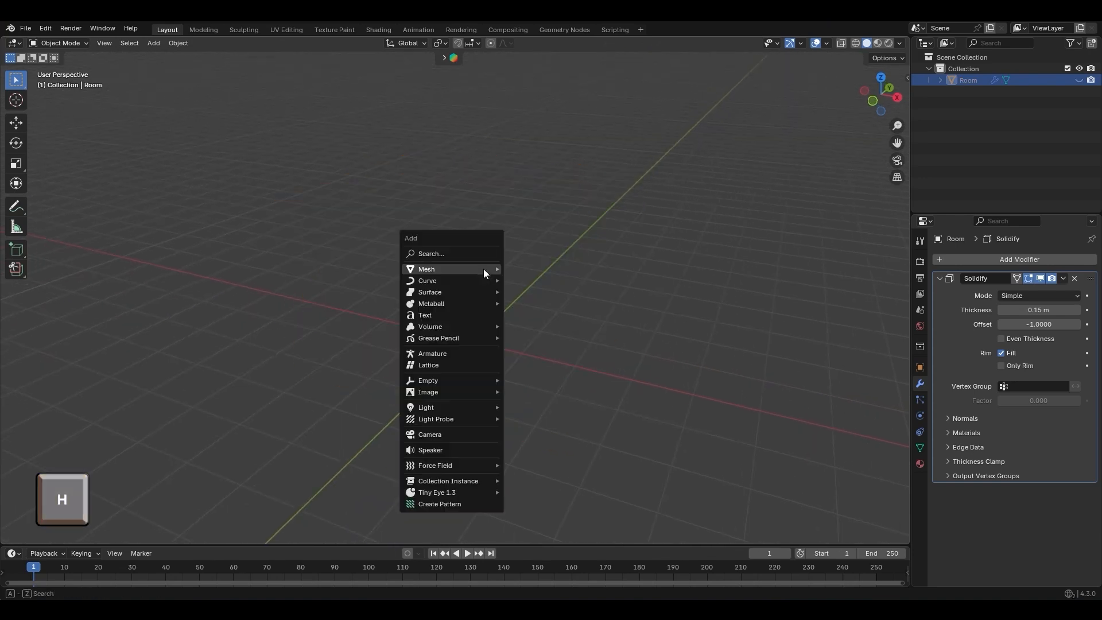
pyautogui.moveTo(484, 269)
pyautogui.click(519, 277)
# Size the new cube as a floor plank with dimensions X 150 mm, Y 1200 mm and Z 15 mm
pyautogui.press('n')
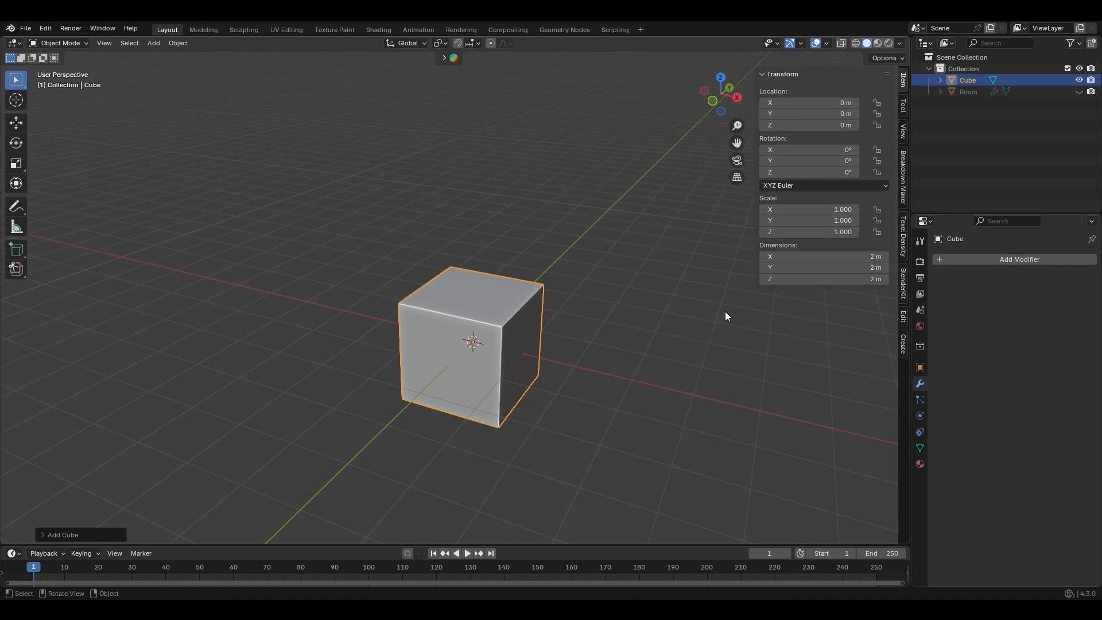
pyautogui.doubleClick(840, 279)
pyautogui.write('15mm')
pyautogui.press('Return')
pyautogui.doubleClick(835, 257)
pyautogui.write('150mm')
pyautogui.press('Tab')
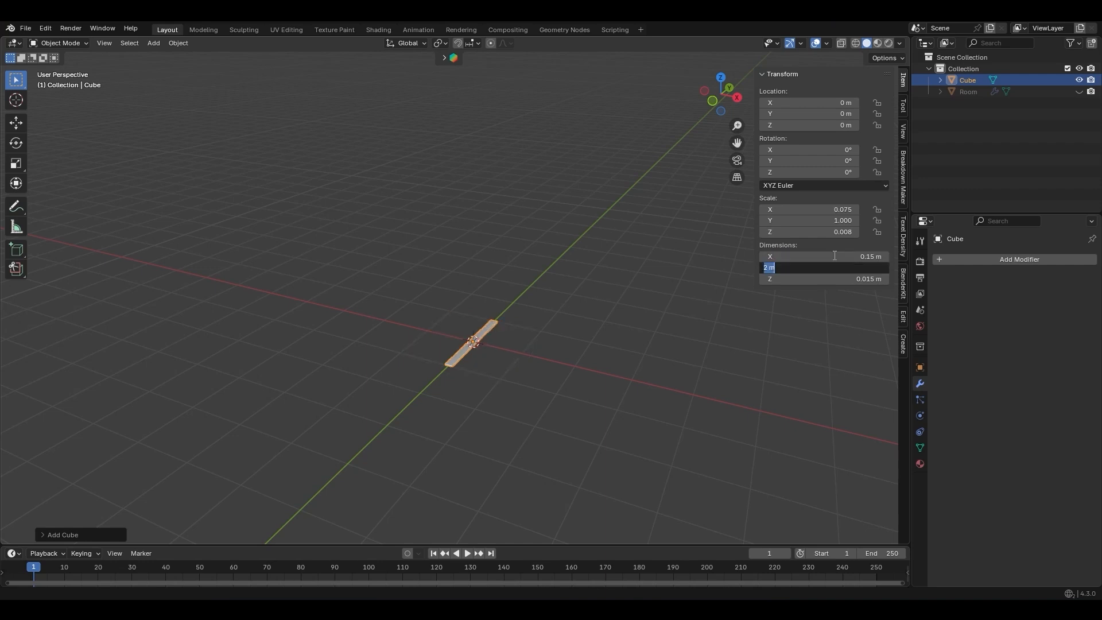
pyautogui.write('1200mm')
pyautogui.press('Return')
pyautogui.press('KP_Decimal')
pyautogui.press('n')
# Delete the underside face of the plank
pyautogui.moveTo(467, 352); pyautogui.dragTo(460, 293, button='middle')
pyautogui.press('Tab')
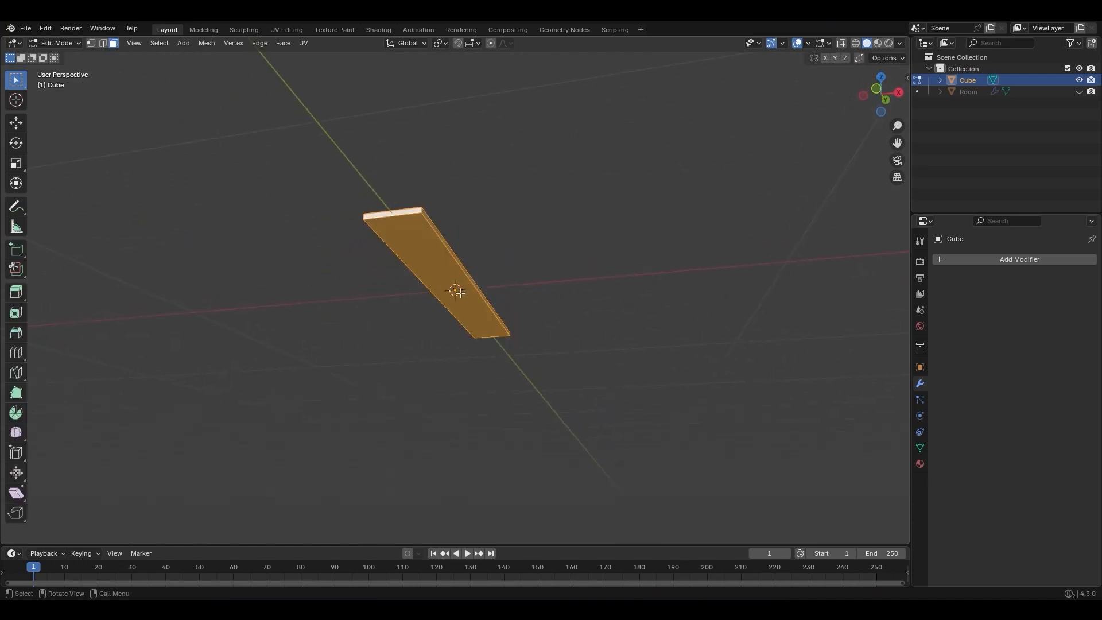
pyautogui.click(424, 256)
pyautogui.press('x')
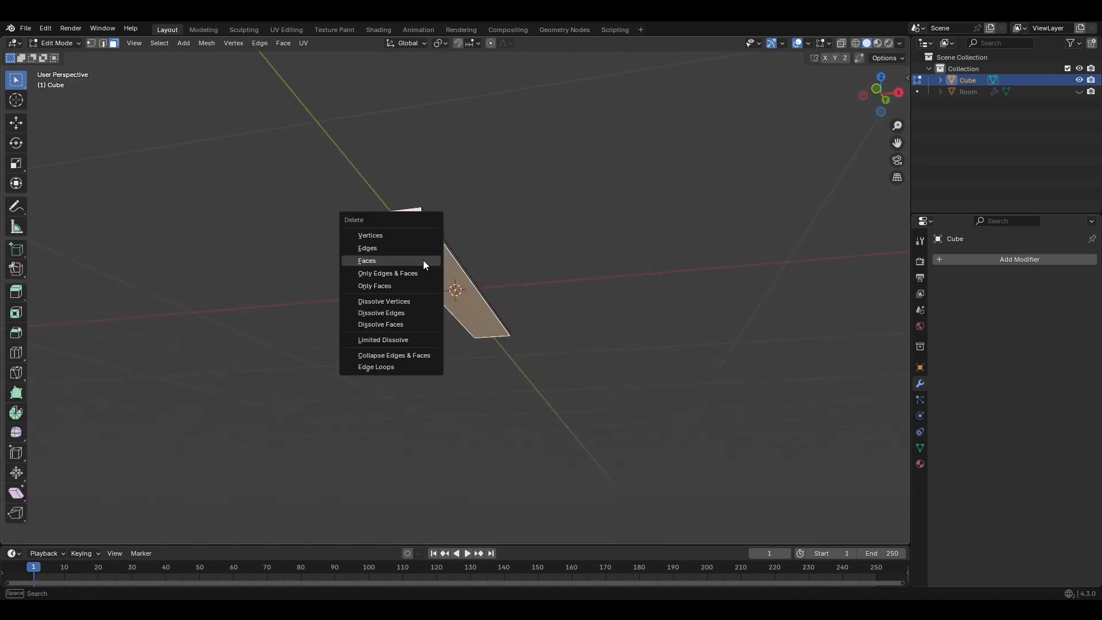
pyautogui.click(422, 260)
pyautogui.press('Tab')
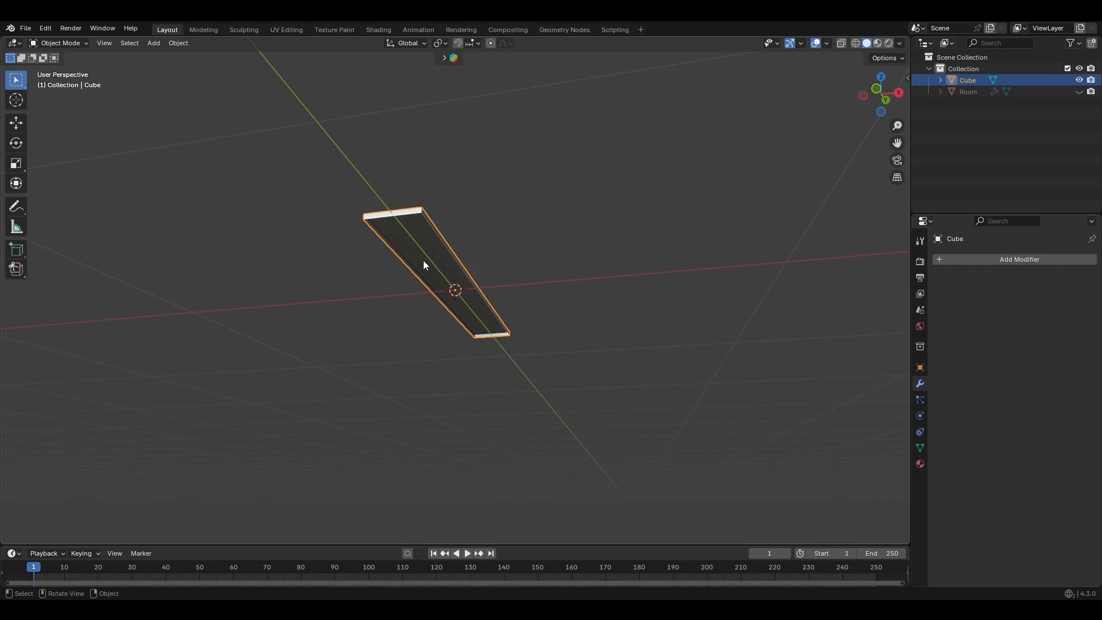
# In front view, raise the plank along Z by about 7.8 mm so its underside sits on the ground line
pyautogui.press('KP_1')
pyautogui.keyDown('ctrl'); pyautogui.moveTo(478, 342); pyautogui.dragTo(511, 213, button='middle'); pyautogui.keyUp('ctrl')
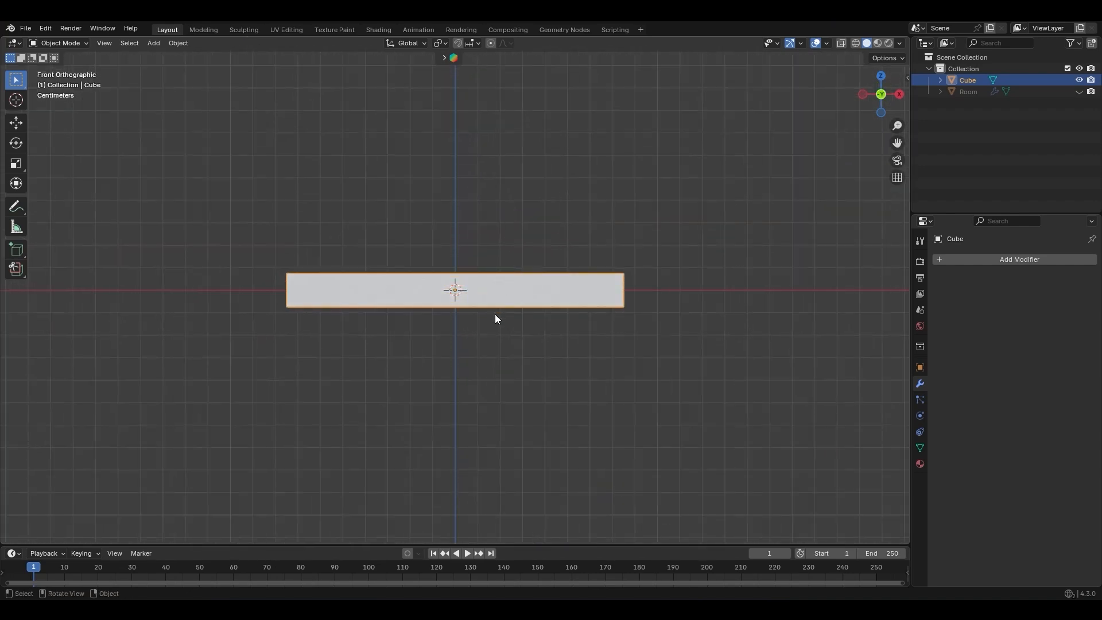
pyautogui.press('g')
pyautogui.press('z')
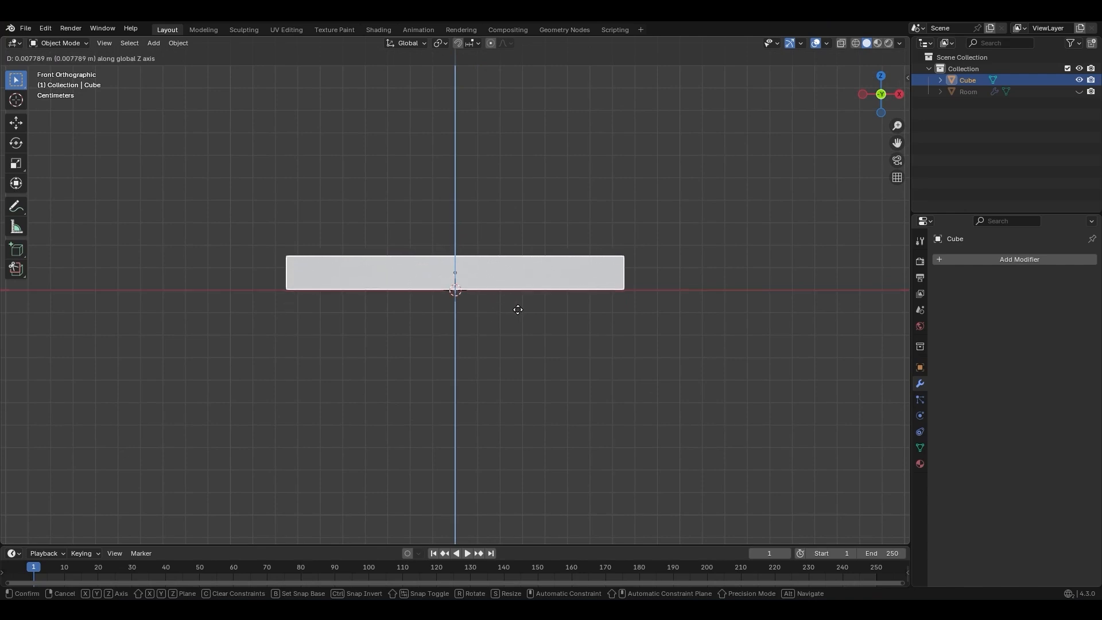
pyautogui.click(517, 307)
# Apply the plank's scale and check its scale values in the object properties
pyautogui.moveTo(484, 324); pyautogui.dragTo(445, 370, button='middle')
pyautogui.press('a')
pyautogui.hotkey('ctrl', 'a')
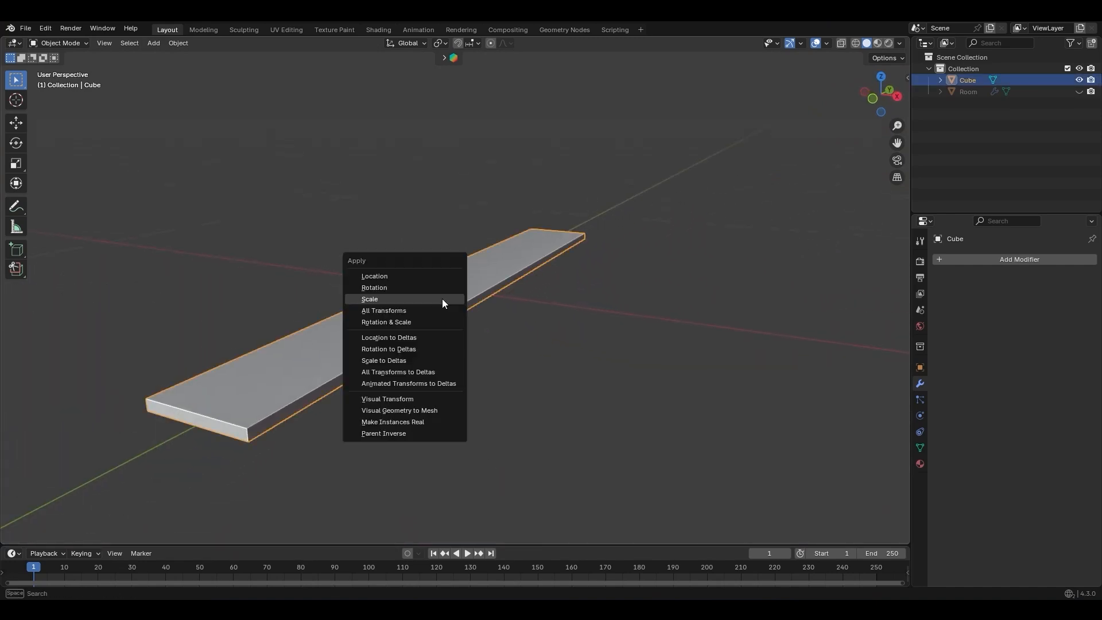
pyautogui.click(442, 300)
pyautogui.click(919, 368)
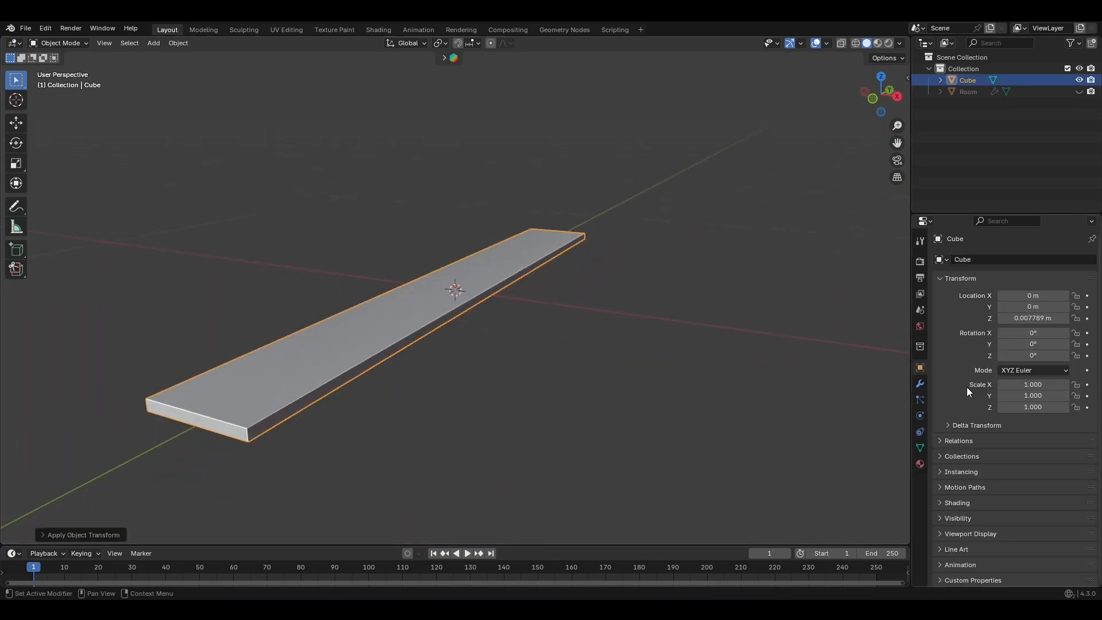
pyautogui.moveTo(465, 288); pyautogui.dragTo(475, 339, button='middle')
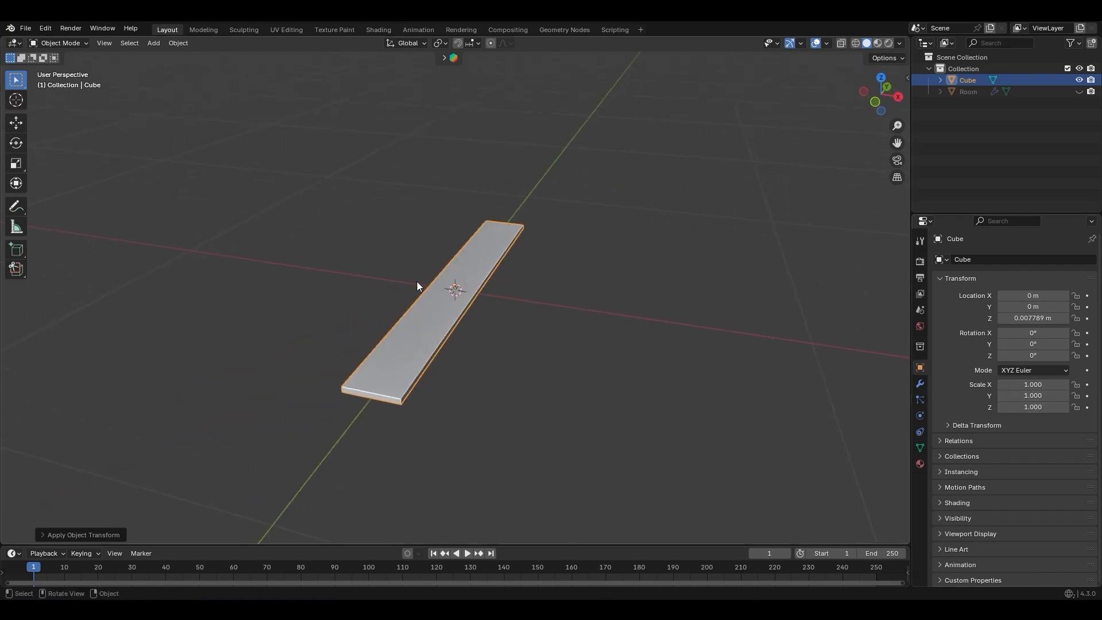
pyautogui.moveTo(459, 320); pyautogui.dragTo(454, 317, button='middle')
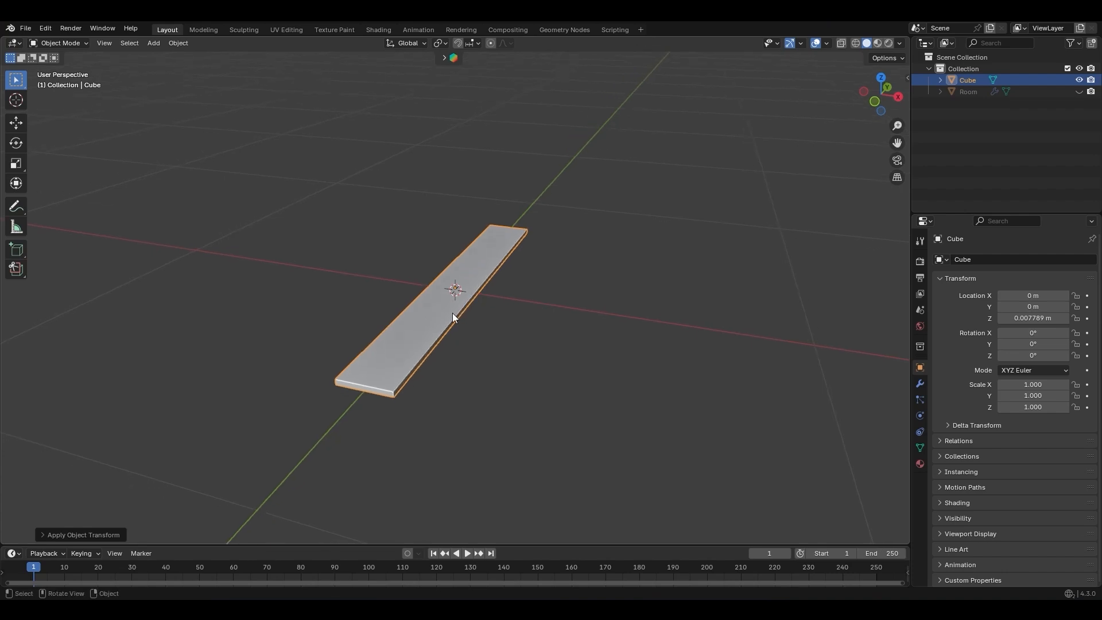
# Mark the short vertical corner edges at both ends of the plank as seams
pyautogui.press('KP_3')
pyautogui.press('Tab')
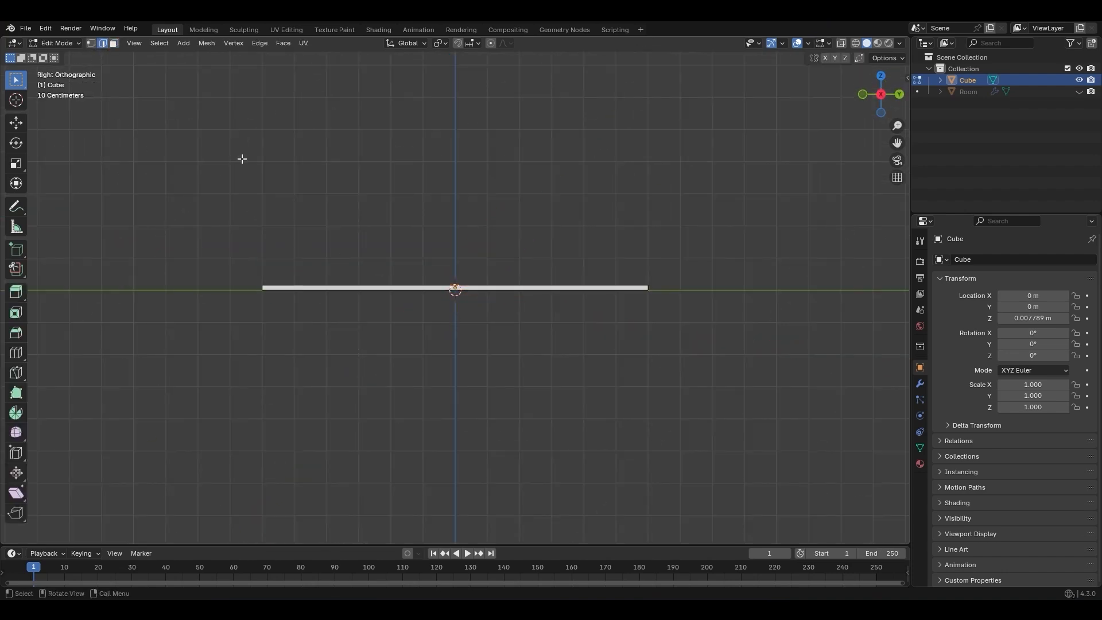
pyautogui.hotkey('alt', 'a')
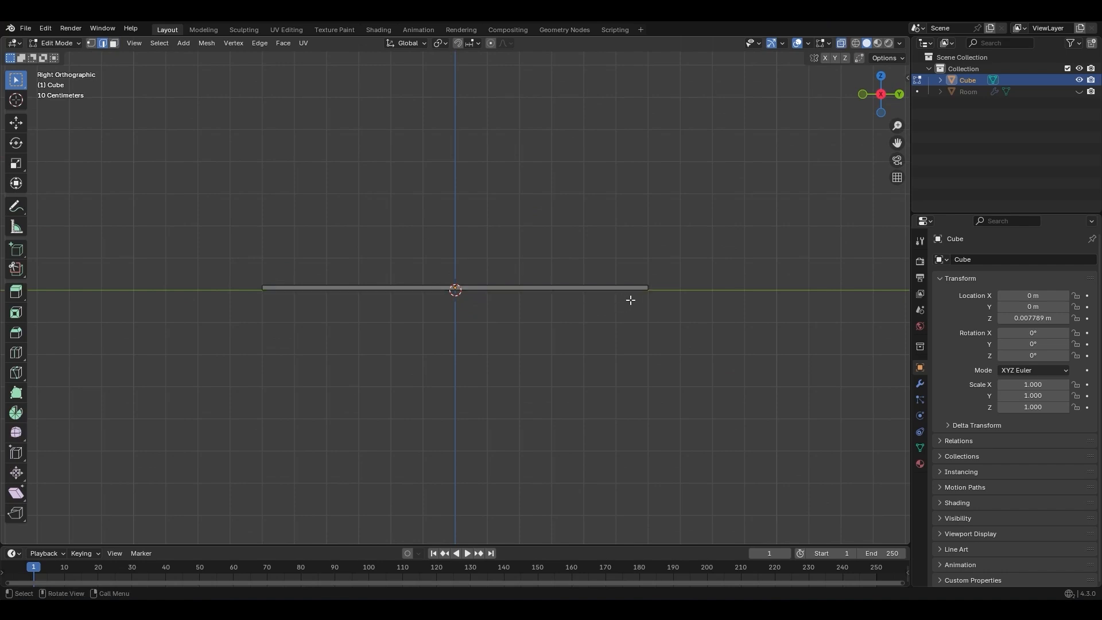
pyautogui.moveTo(658, 288); pyautogui.dragTo(241, 299)
pyautogui.moveTo(300, 320); pyautogui.dragTo(466, 299, button='middle')
pyautogui.press('u')
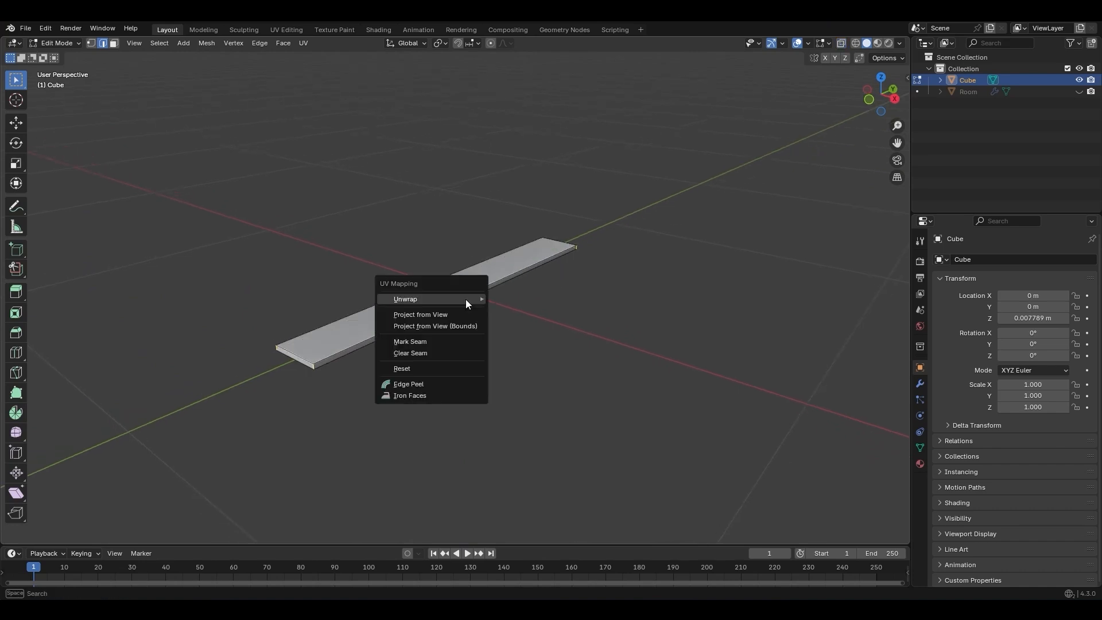
pyautogui.click(450, 343)
# Unwrap the UVs of the whole plank mesh
pyautogui.press('a')
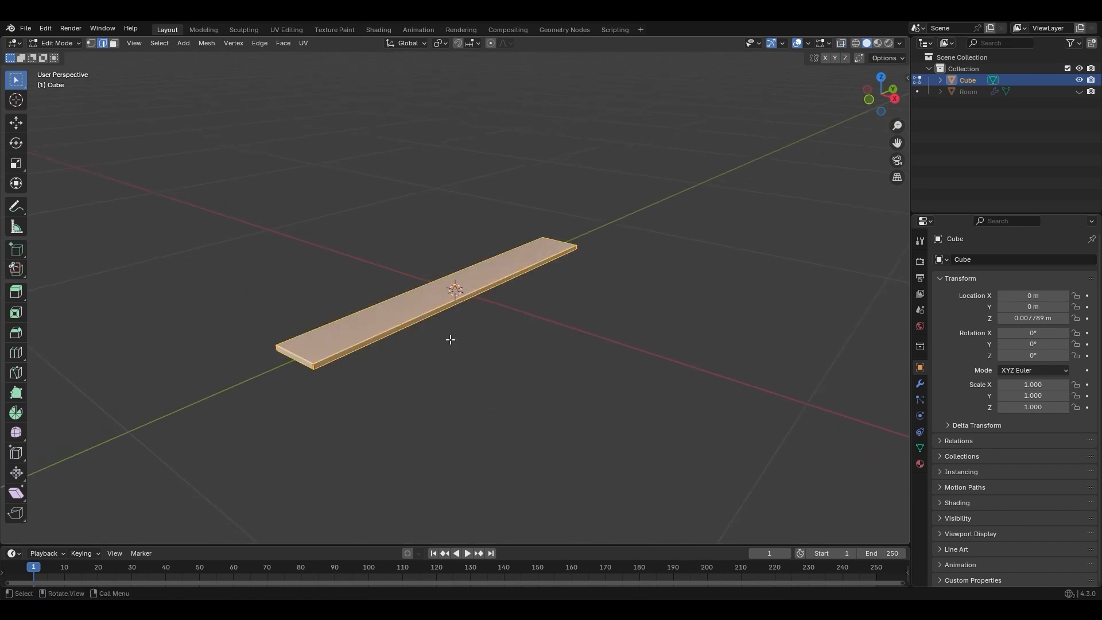
pyautogui.press('u')
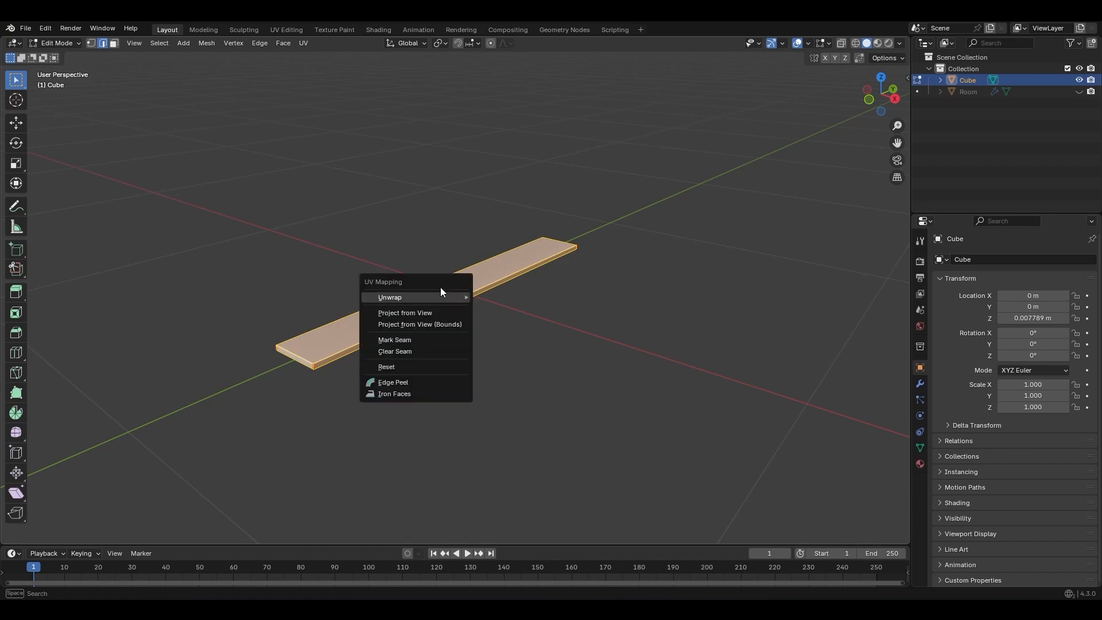
pyautogui.moveTo(441, 294)
pyautogui.click(497, 296)
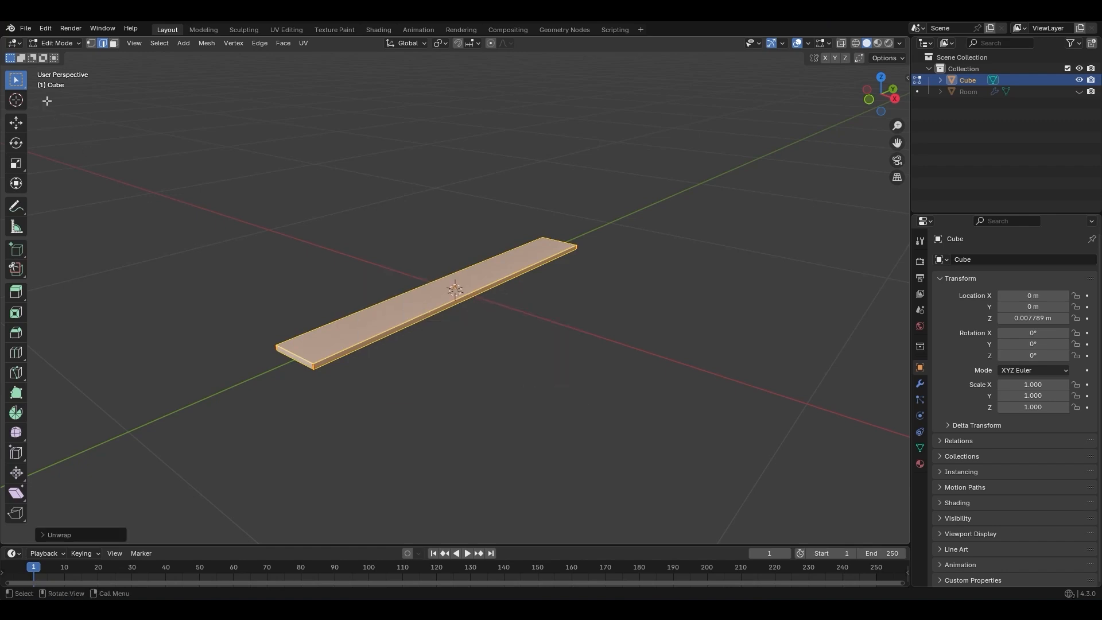
# Inspect the plank's unwrapped layout in a temporary UV Editor area, and close that area again
pyautogui.moveTo(4, 40); pyautogui.dragTo(426, 125)
pyautogui.click(13, 44)
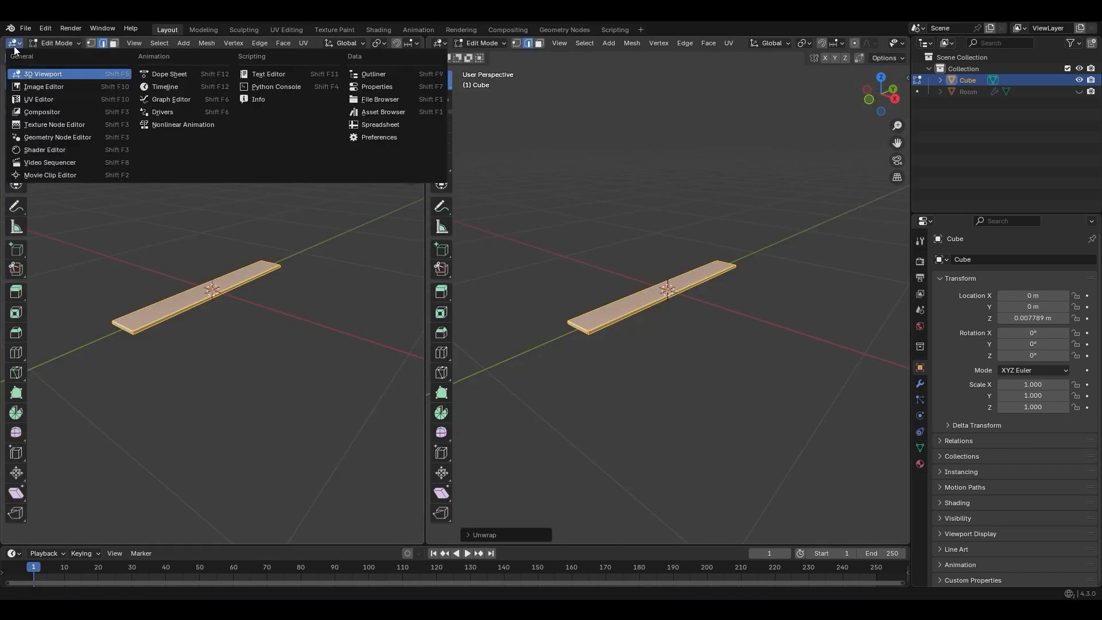
pyautogui.click(46, 99)
pyautogui.moveTo(143, 364); pyautogui.dragTo(186, 150, button='middle')
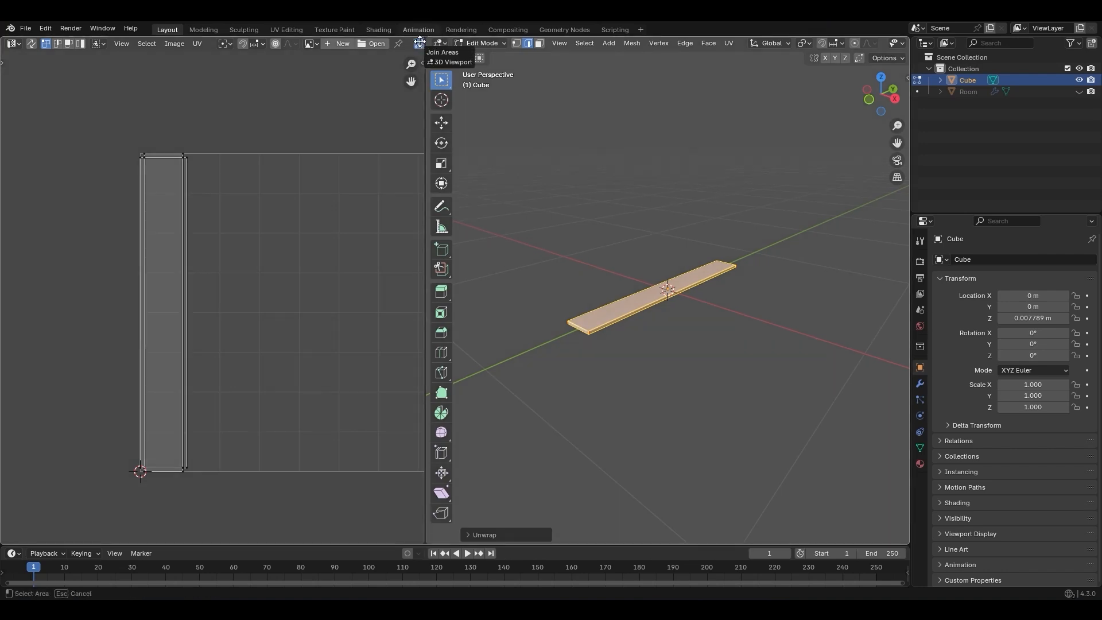
pyautogui.moveTo(428, 37); pyautogui.dragTo(285, 87)
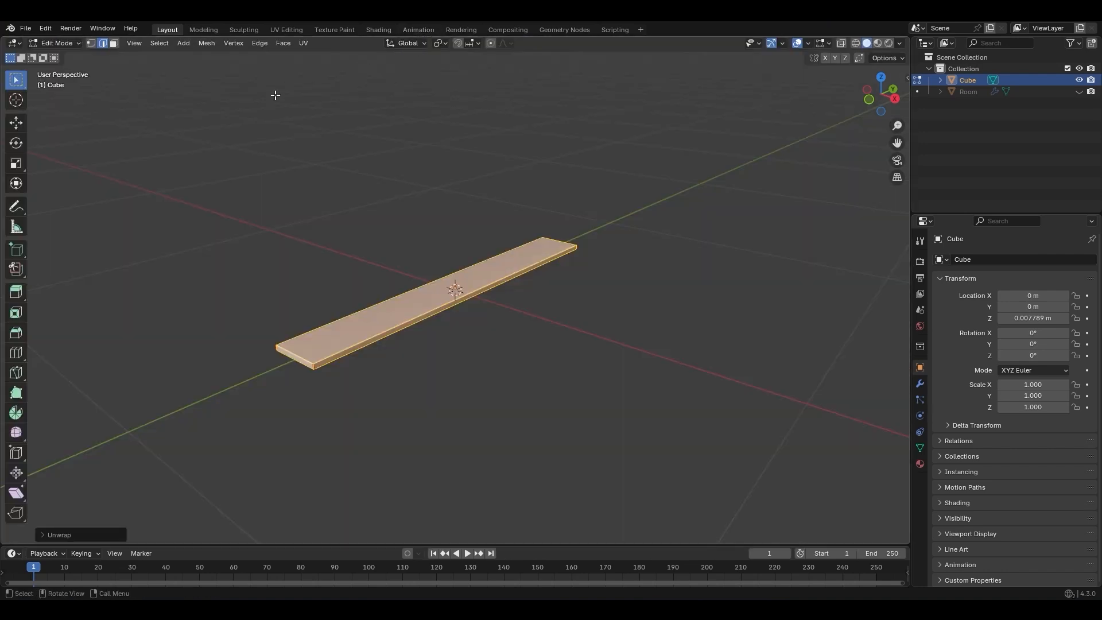
# Return to Object Mode and add a plane under the plank in top view as a layout guide
pyautogui.press('Tab')
pyautogui.moveTo(442, 274); pyautogui.dragTo(470, 317, button='middle')
pyautogui.press('KP_7')
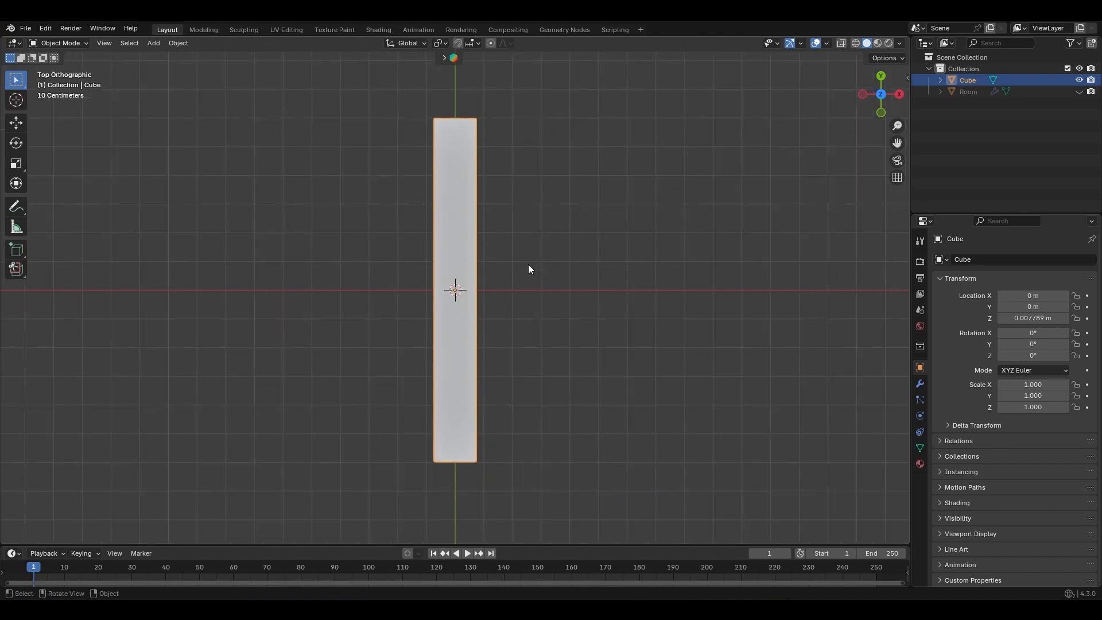
pyautogui.hotkey('shift', 'a')
pyautogui.click(561, 268)
pyautogui.scroll(-2, 540, 235)
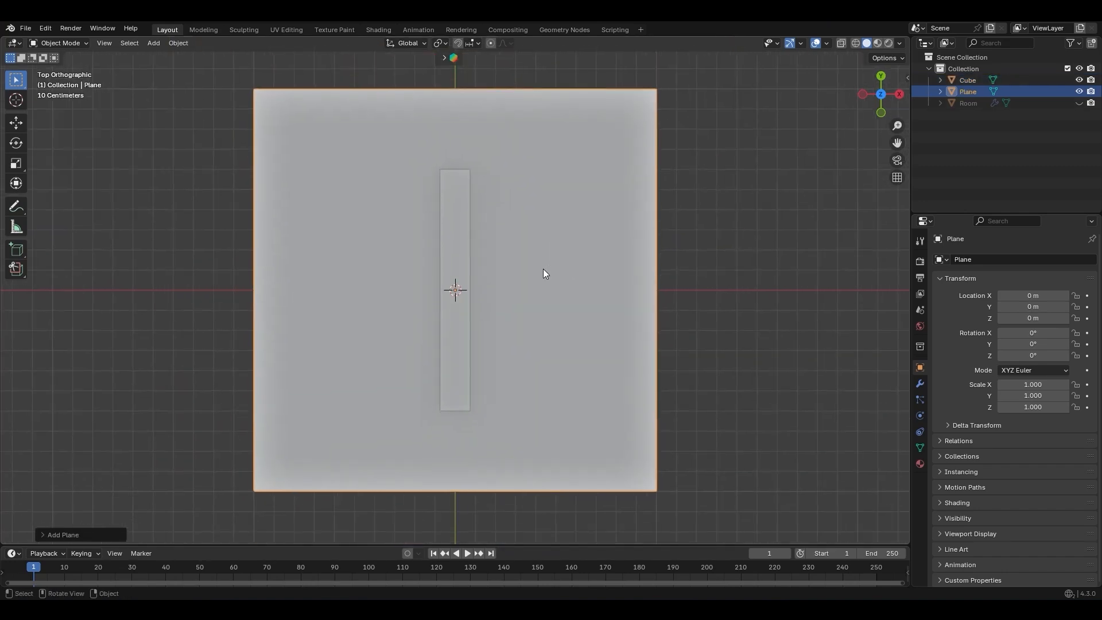
# Move the plank to the plane's corner at negative X and positive Y, aligned with both edges
pyautogui.click(453, 288)
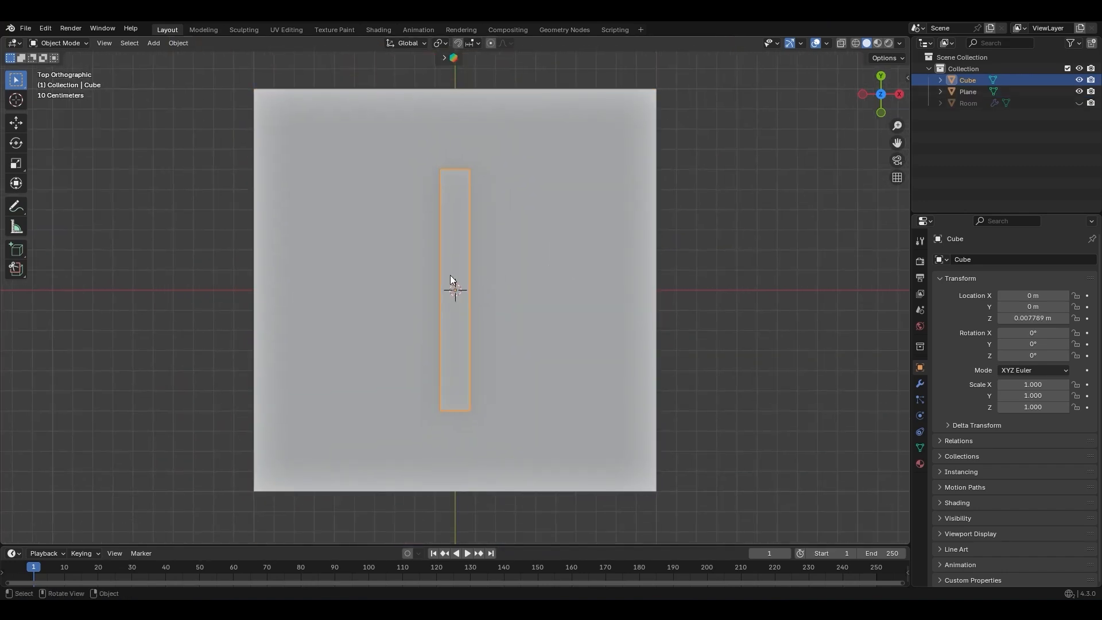
pyautogui.moveTo(456, 222); pyautogui.dragTo(279, 139)
pyautogui.keyDown('shift'); pyautogui.moveTo(279, 139); pyautogui.dragTo(347, 221, button='middle'); pyautogui.keyUp('shift')
pyautogui.scroll(2, 350, 149)
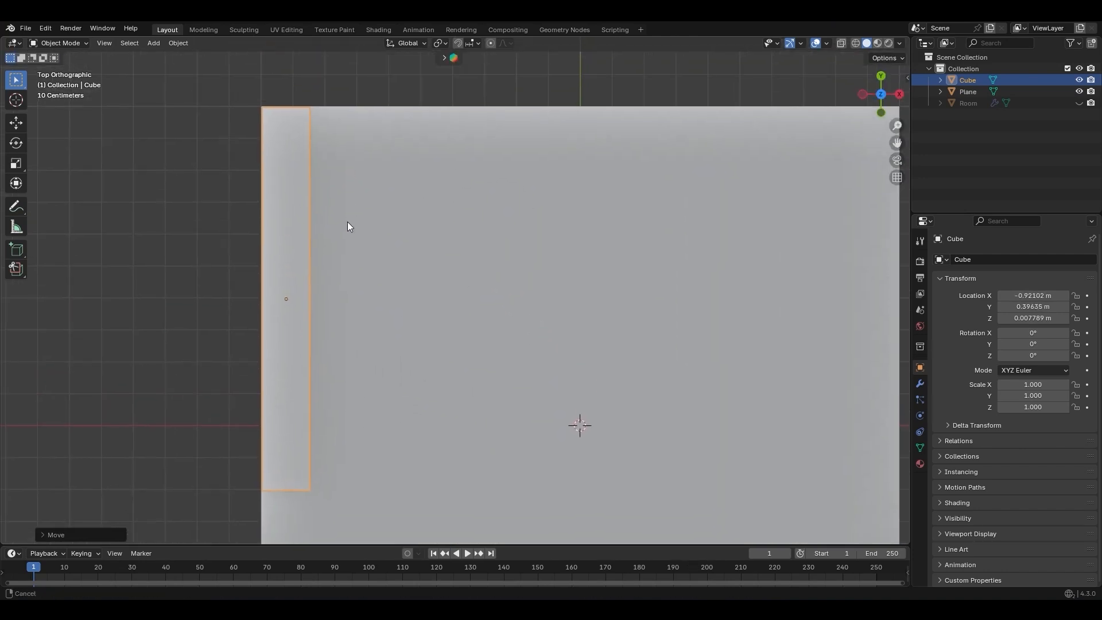
# Duplicate the plank beside the first, offset about 0.4 m towards negative Y, and nudge the copy along X to leave a hairline gap
pyautogui.hotkey('shift', 'd')
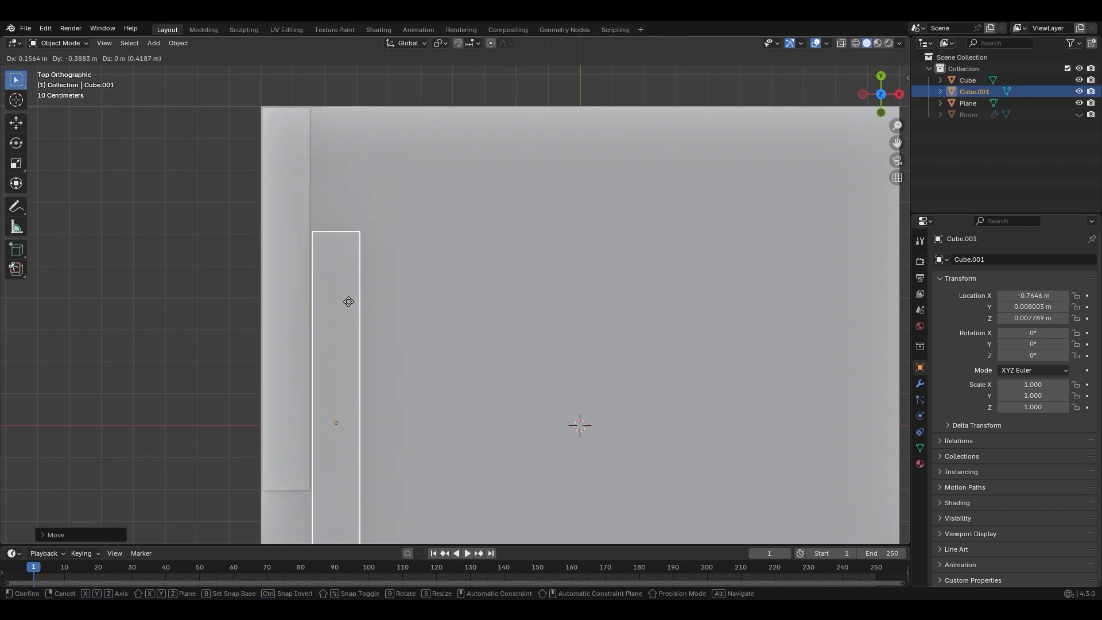
pyautogui.click(348, 306)
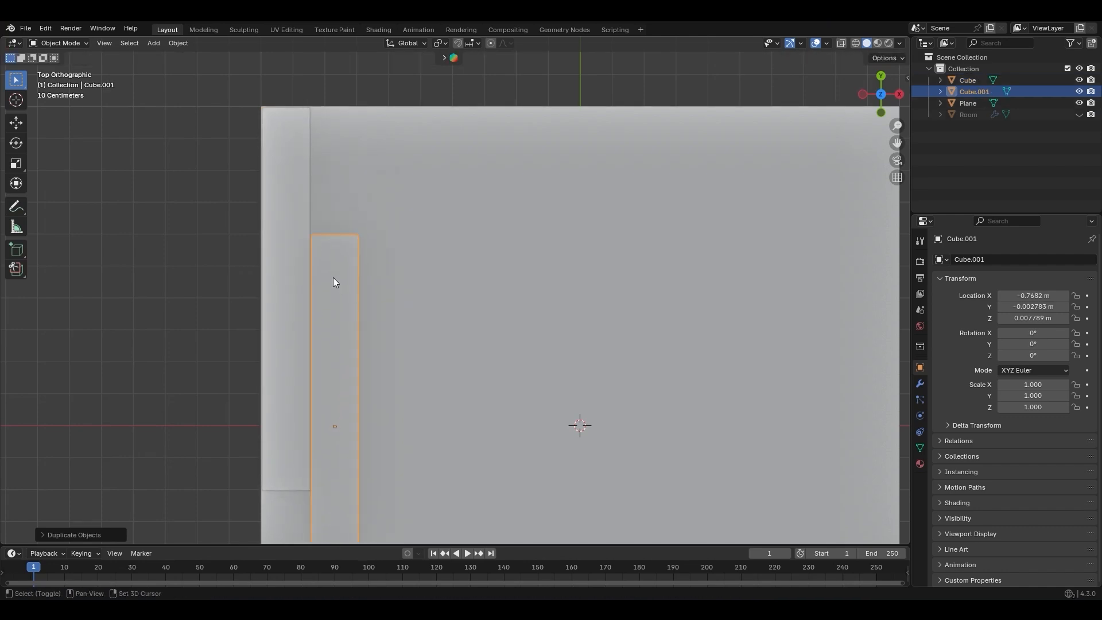
pyautogui.keyDown('shift'); pyautogui.moveTo(333, 277); pyautogui.dragTo(391, 261, button='middle'); pyautogui.keyUp('shift')
pyautogui.keyDown('ctrl'); pyautogui.moveTo(391, 322); pyautogui.dragTo(416, 299, button='middle'); pyautogui.keyUp('ctrl')
pyautogui.keyDown('ctrl'); pyautogui.moveTo(402, 304); pyautogui.dragTo(504, 253, button='middle'); pyautogui.keyUp('ctrl')
pyautogui.press('g')
pyautogui.press('x')
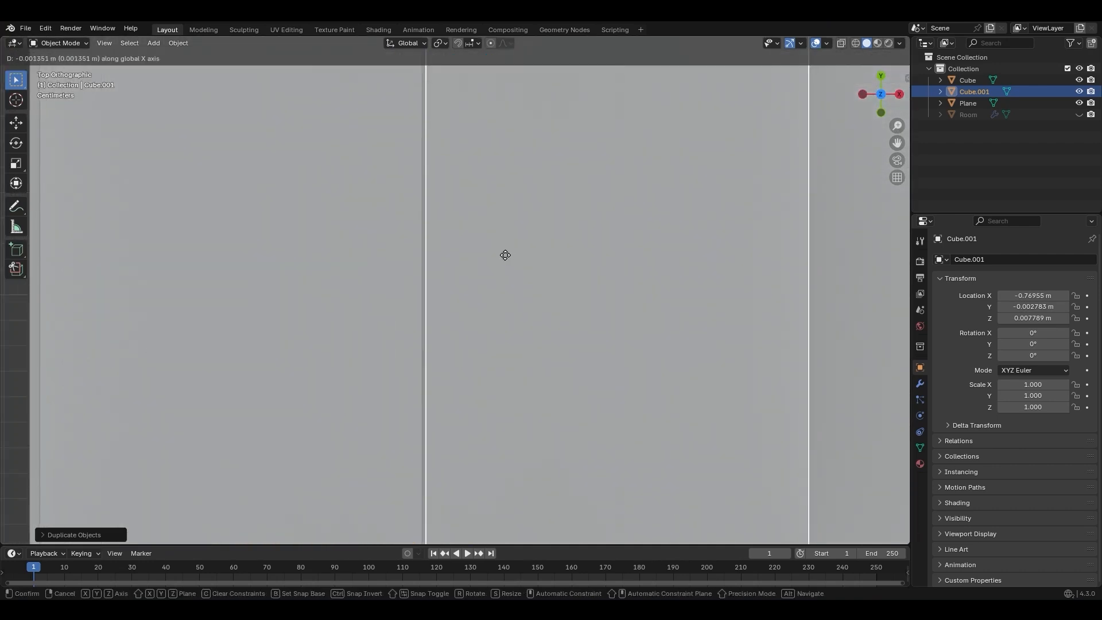
pyautogui.click(506, 256)
pyautogui.keyDown('ctrl'); pyautogui.moveTo(639, 280); pyautogui.dragTo(610, 399, button='middle'); pyautogui.keyUp('ctrl')
# Duplicate both planks together along X by about 0.3 m, placing the copies right beside the originals with the same hairline gap
pyautogui.click(372, 298)
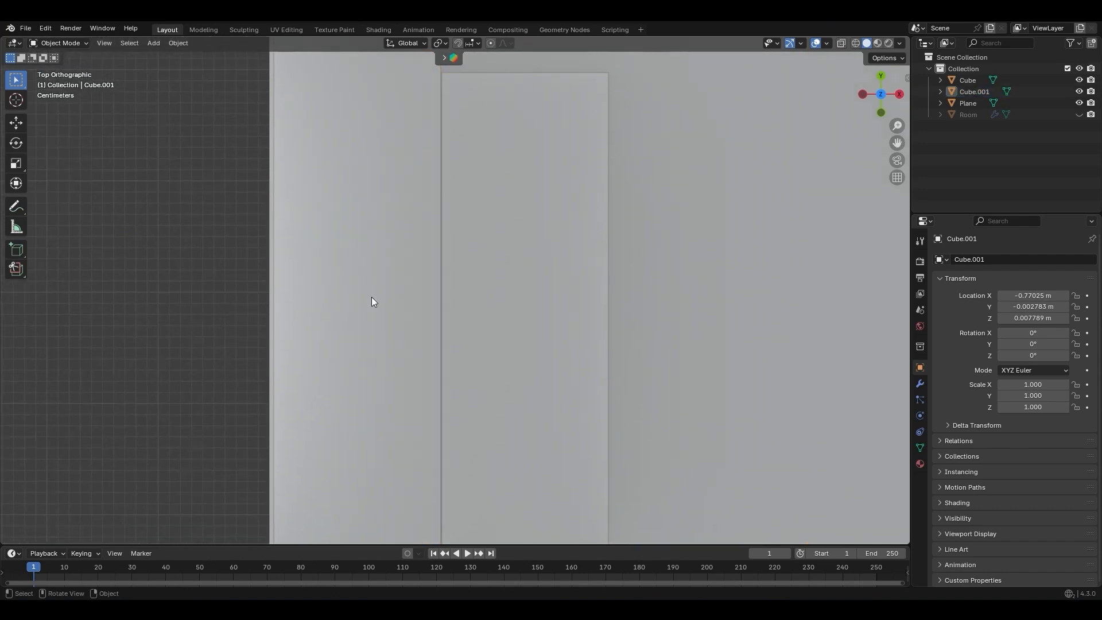
pyautogui.keyDown('shift'); pyautogui.moveTo(498, 295); pyautogui.dragTo(413, 325, button='middle'); pyautogui.keyUp('shift')
pyautogui.keyDown('shift'); pyautogui.click(405, 280); pyautogui.keyUp('shift')
pyautogui.keyDown('shift'); pyautogui.click(312, 289); pyautogui.keyUp('shift')
pyautogui.keyDown('shift'); pyautogui.moveTo(510, 337); pyautogui.dragTo(396, 198, button='middle'); pyautogui.keyUp('shift')
pyautogui.keyDown('shift'); pyautogui.moveTo(300, 238); pyautogui.dragTo(347, 241, button='middle'); pyautogui.keyUp('shift')
pyautogui.hotkey('shift', 'd')
pyautogui.press('x')
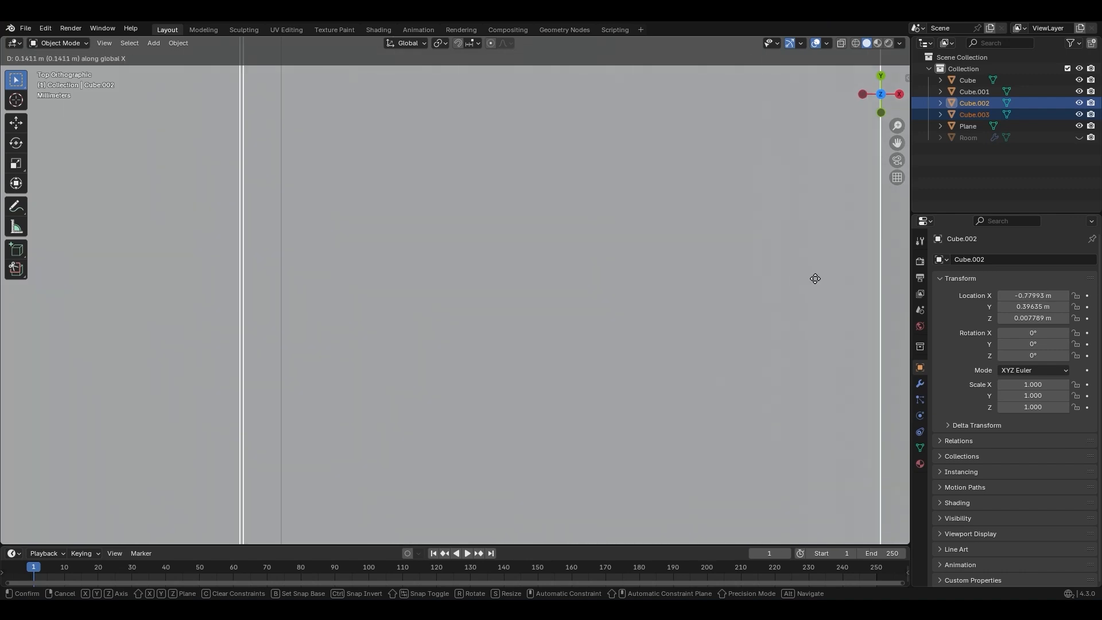
pyautogui.click(579, 289)
pyautogui.scroll(-15, 546, 239)
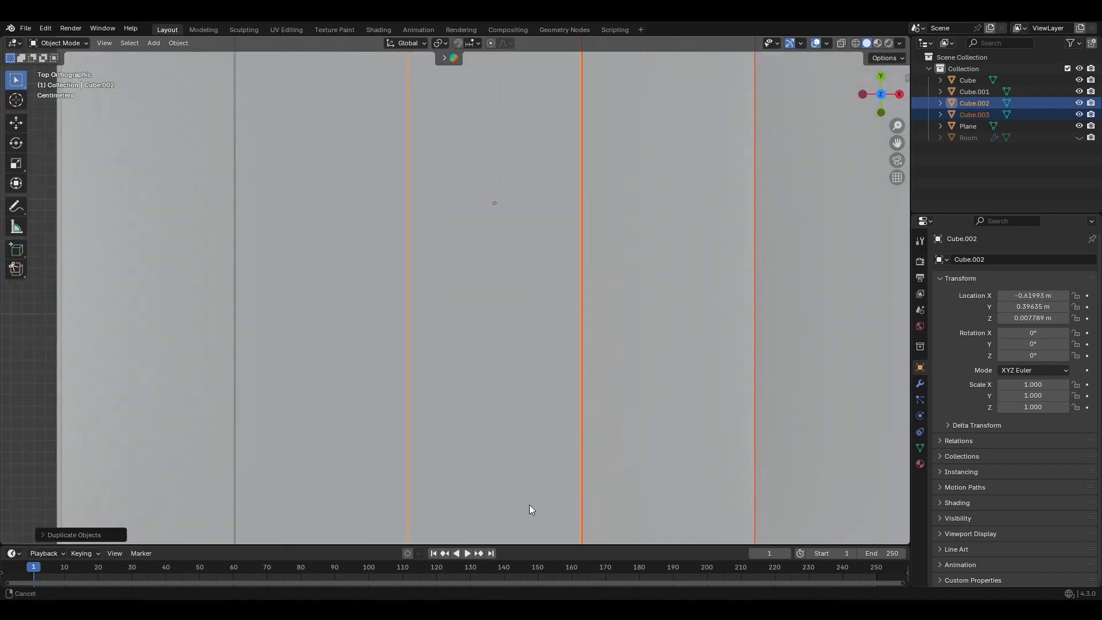
pyautogui.scroll(-2, 603, 188)
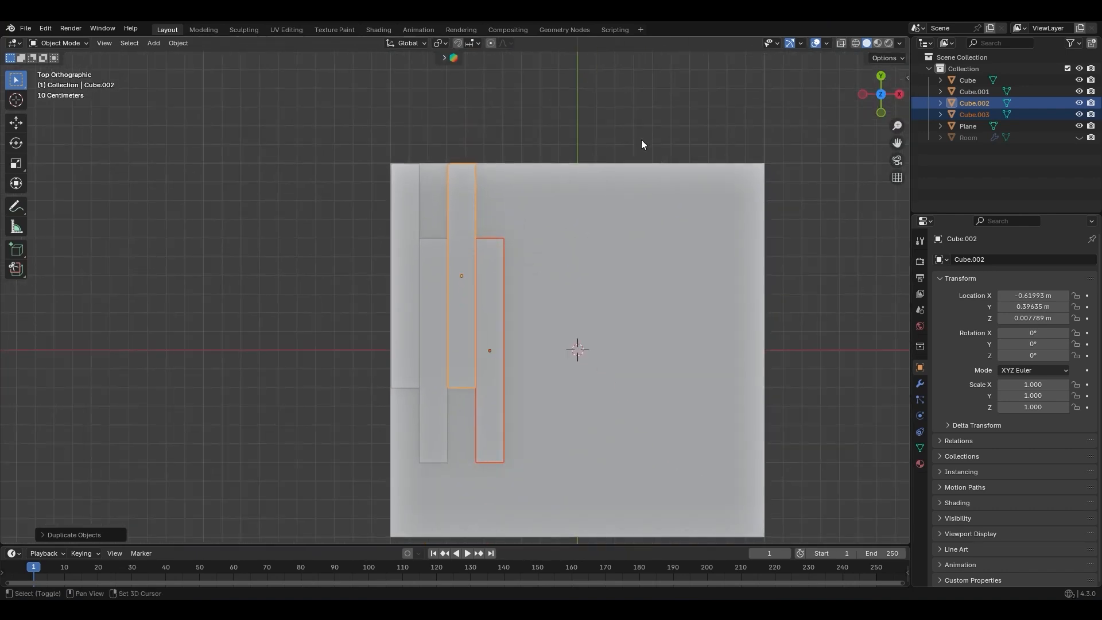
# Repeat the plank pair duplication five times to extend the staggered row across the plane's full width
pyautogui.keyDown('shift'); pyautogui.moveTo(642, 140); pyautogui.dragTo(581, 78, button='middle'); pyautogui.keyUp('shift')
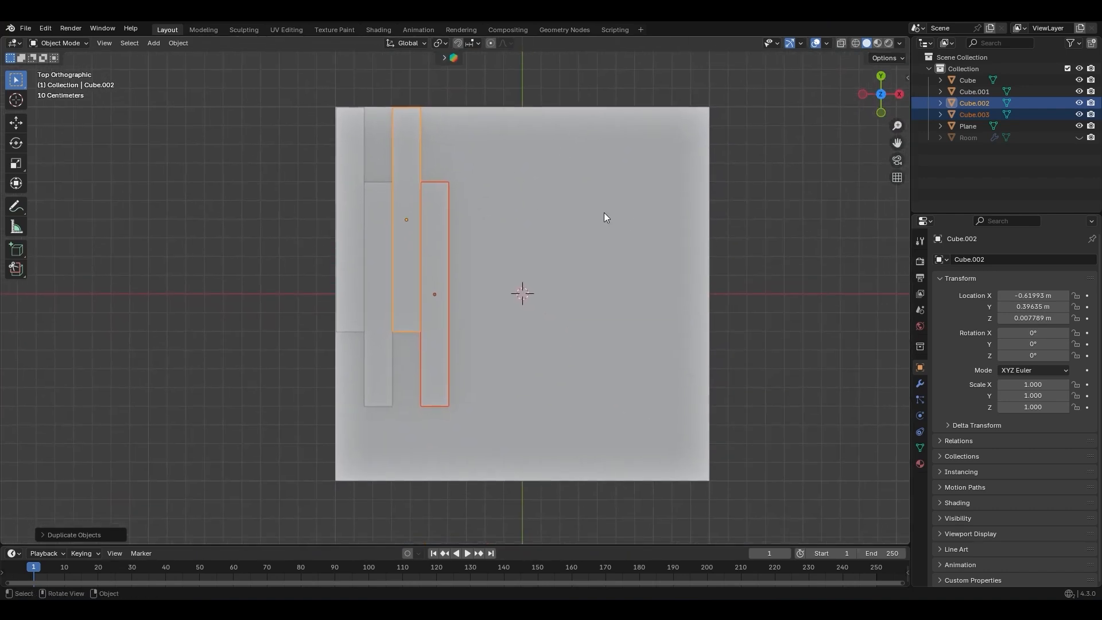
pyautogui.hotkey('shift', 'r')
pyautogui.hotkey('shift', 'r')
pyautogui.hotkey('shift', 'r')
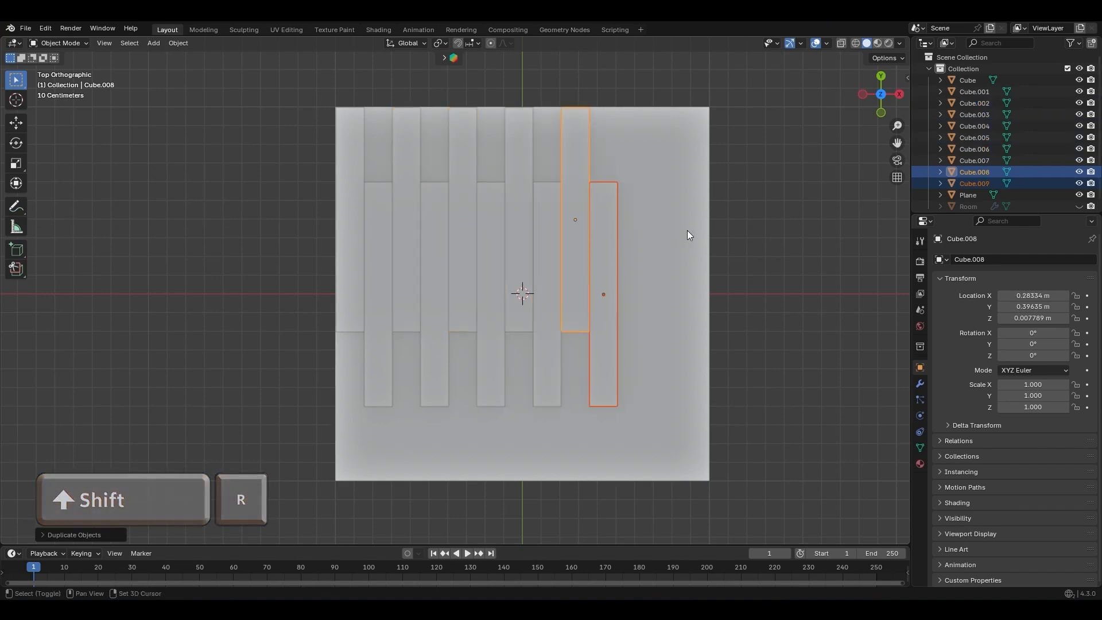
pyautogui.hotkey('shift', 'r')
pyautogui.hotkey('shift', 'r')
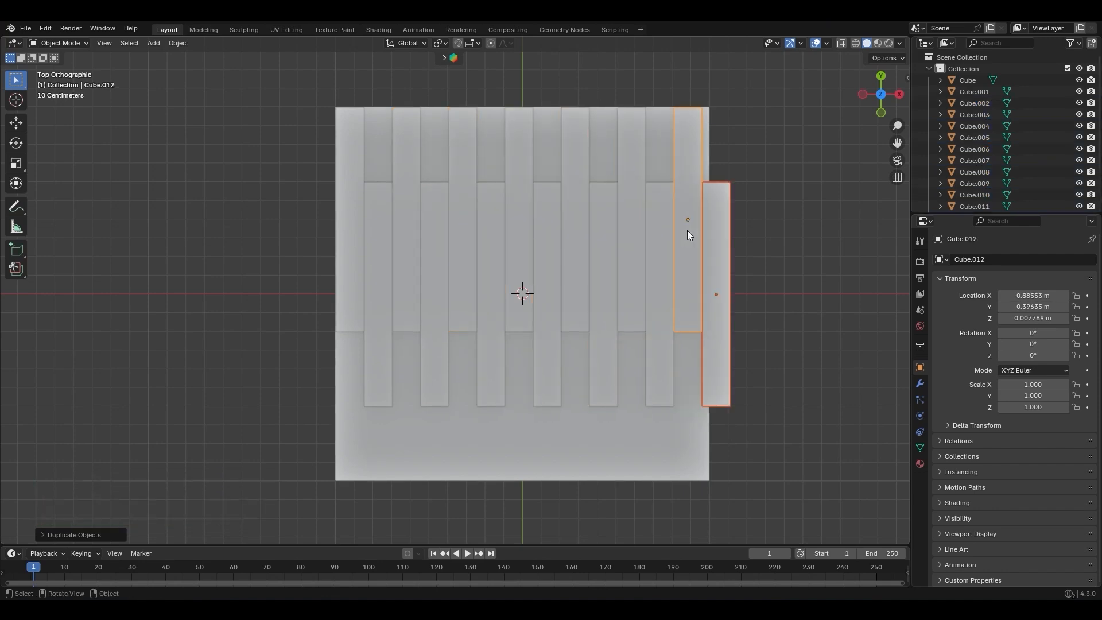
# Delete the guide plane beneath the planks
pyautogui.click(618, 431)
pyautogui.press('x')
pyautogui.click(606, 424)
# Duplicate all planks together along Y by about 1.2 m towards negative Y, placing the copies end to end with the originals
pyautogui.moveTo(788, 154); pyautogui.dragTo(305, 258)
pyautogui.keyDown('shift'); pyautogui.click(356, 233); pyautogui.keyUp('shift')
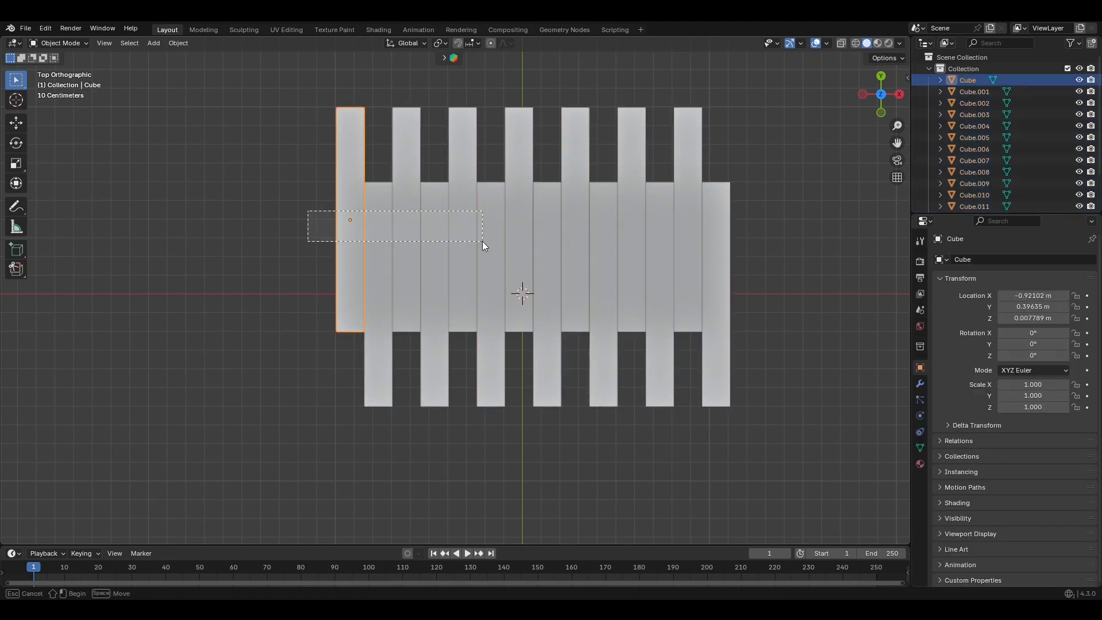
pyautogui.hotkey('shift', 'd')
pyautogui.press('y')
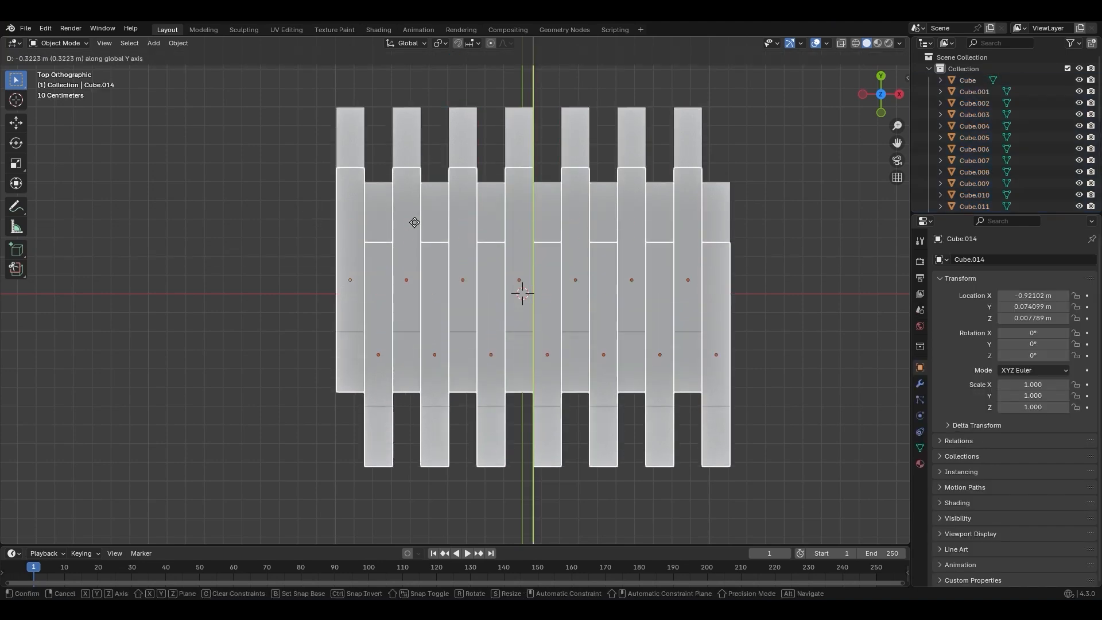
pyautogui.click(430, 386)
pyautogui.scroll(12, 526, 318)
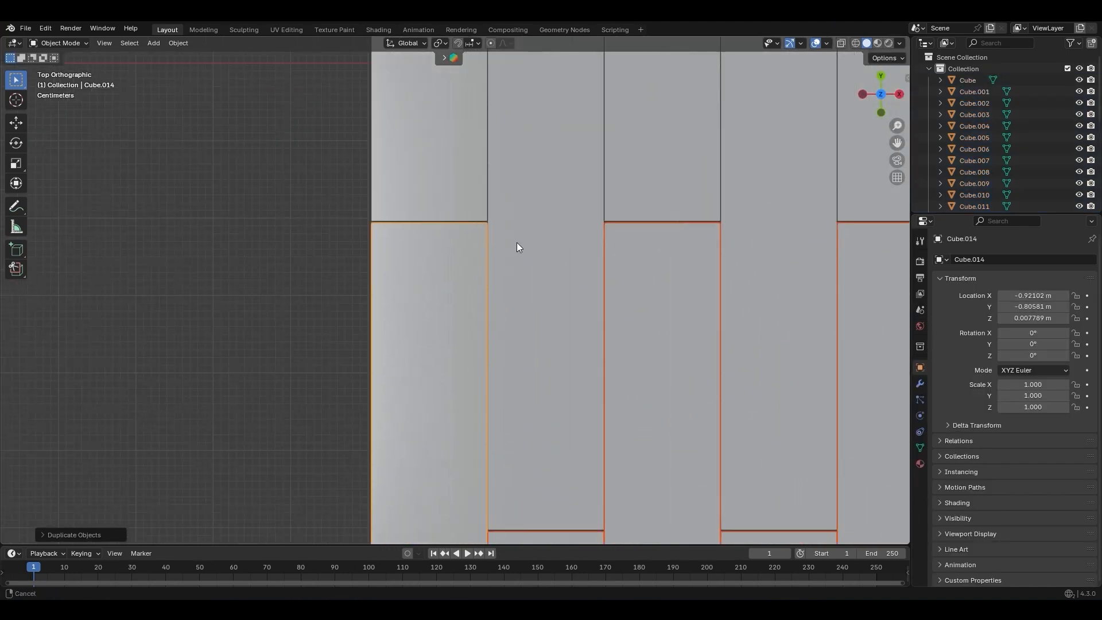
# Nudge the duplicated plank rows along Y to leave only a hairline gap at the ends of the original planks
pyautogui.scroll(5, 546, 333)
pyautogui.press('g')
pyautogui.press('y')
pyautogui.click(749, 335)
pyautogui.scroll(-10, 756, 402)
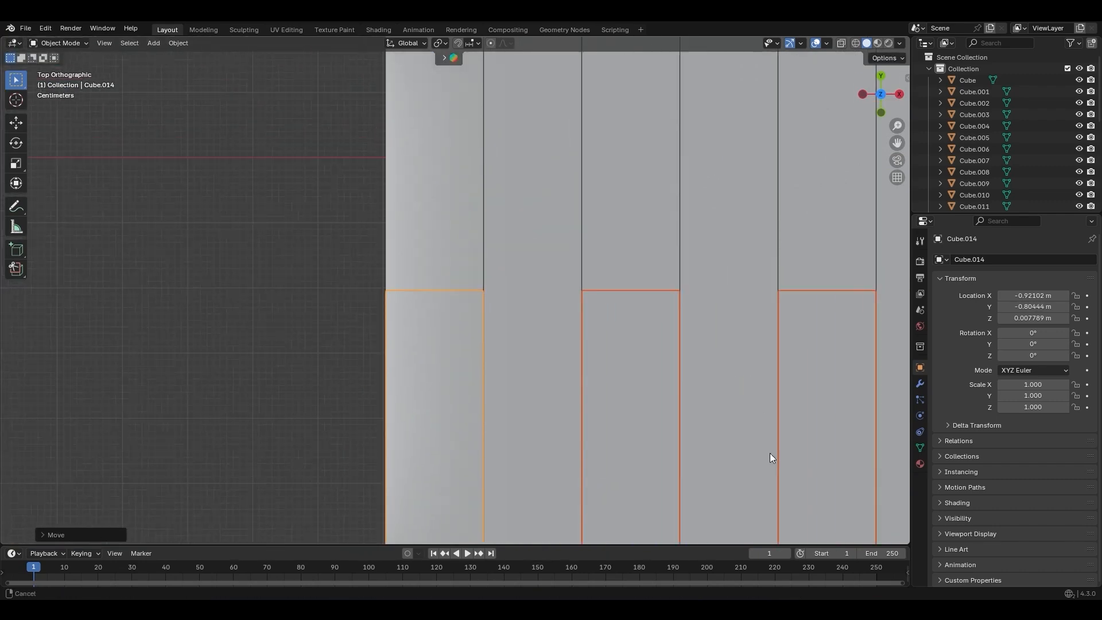
# Join all the planks into a single floor object
pyautogui.scroll(-1, 767, 280)
pyautogui.moveTo(769, 217); pyautogui.dragTo(342, 462)
pyautogui.hotkey('ctrl', 'j')
pyautogui.keyDown('shift'); pyautogui.moveTo(646, 303); pyautogui.dragTo(605, 291, button='middle'); pyautogui.keyUp('shift')
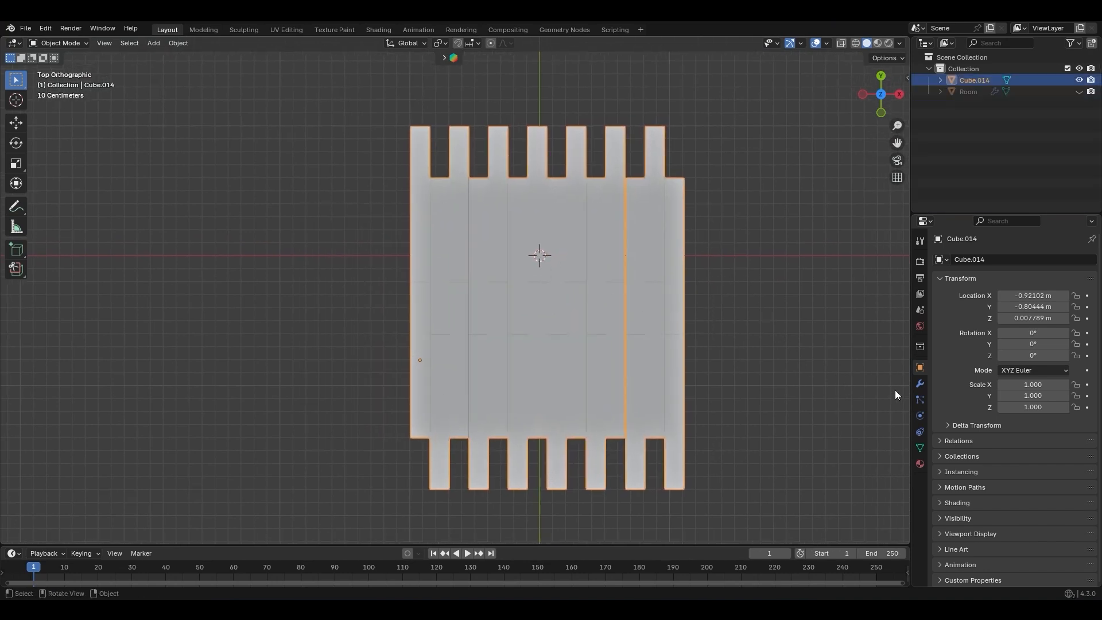
# Add a Bevel modifier to the joined planks with 3 segments and an amount of 0.001 m
pyautogui.click(920, 384)
pyautogui.click(1002, 263)
pyautogui.moveTo(992, 263)
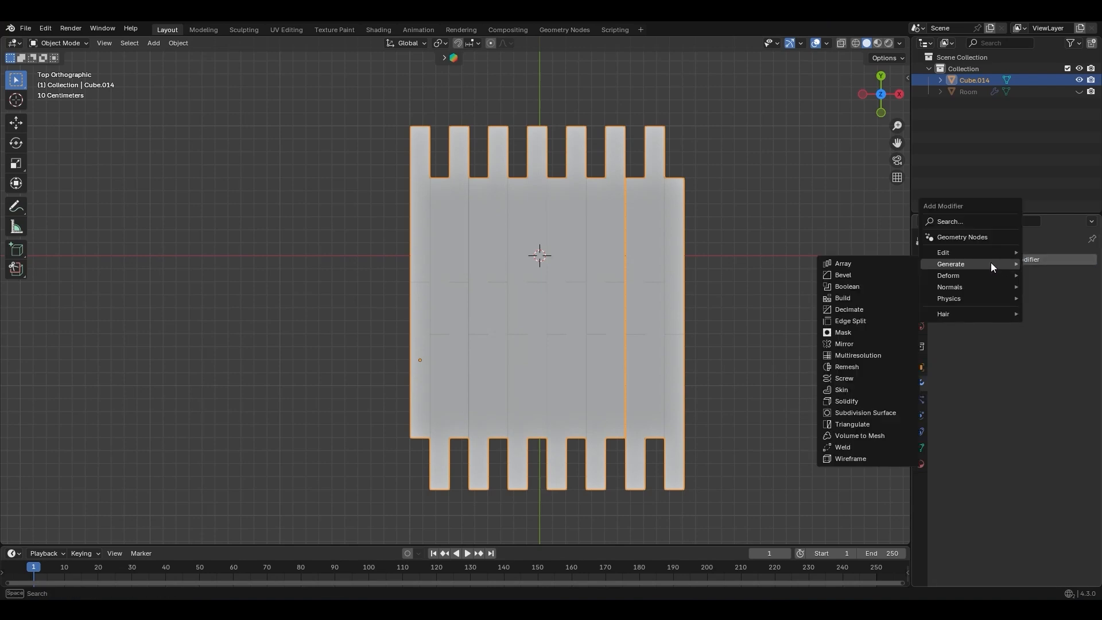
pyautogui.click(888, 276)
pyautogui.click(1077, 338)
pyautogui.click(1078, 338)
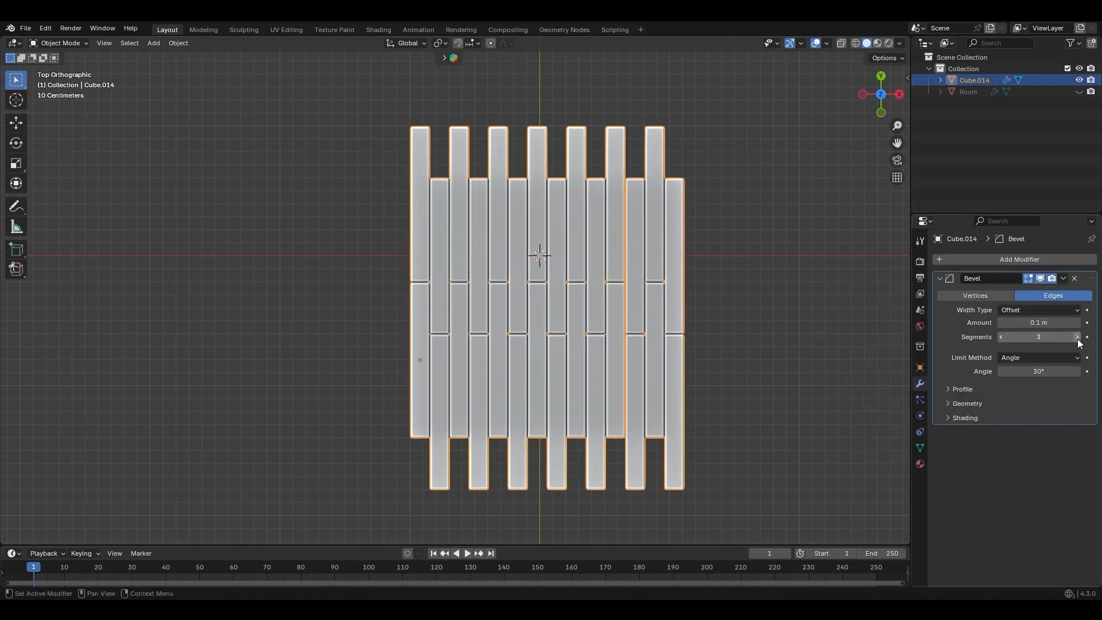
pyautogui.moveTo(1040, 325); pyautogui.dragTo(983, 325)
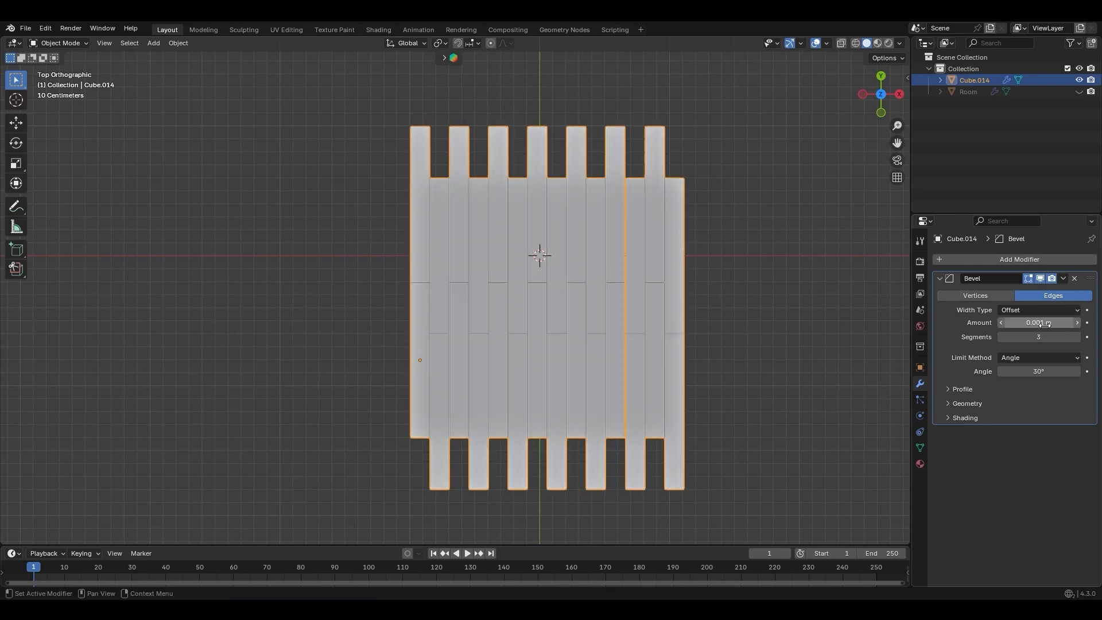
# Unhide the room and move the plank floor over the room's back-left corner, overlapping both walls
pyautogui.moveTo(597, 318); pyautogui.dragTo(518, 241, button='middle')
pyautogui.click(659, 336)
pyautogui.moveTo(538, 323); pyautogui.dragTo(534, 344, button='middle')
pyautogui.hotkey('alt', 'h')
pyautogui.keyDown('ctrl'); pyautogui.moveTo(625, 246); pyautogui.dragTo(571, 340, button='middle'); pyautogui.keyUp('ctrl')
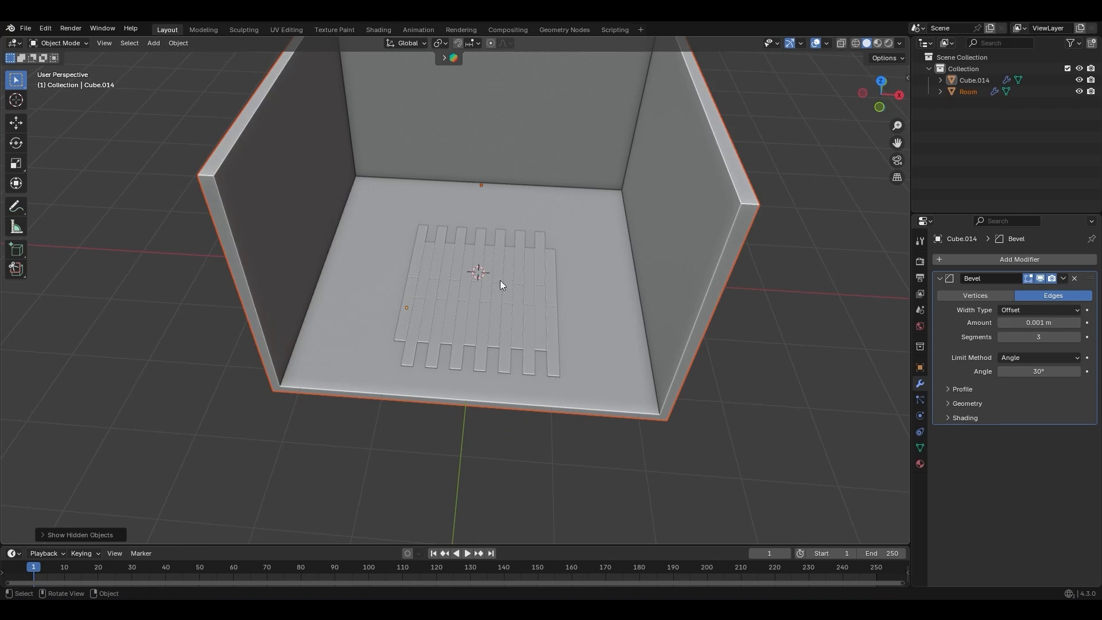
pyautogui.press('KP_7')
pyautogui.moveTo(519, 288); pyautogui.dragTo(401, 176)
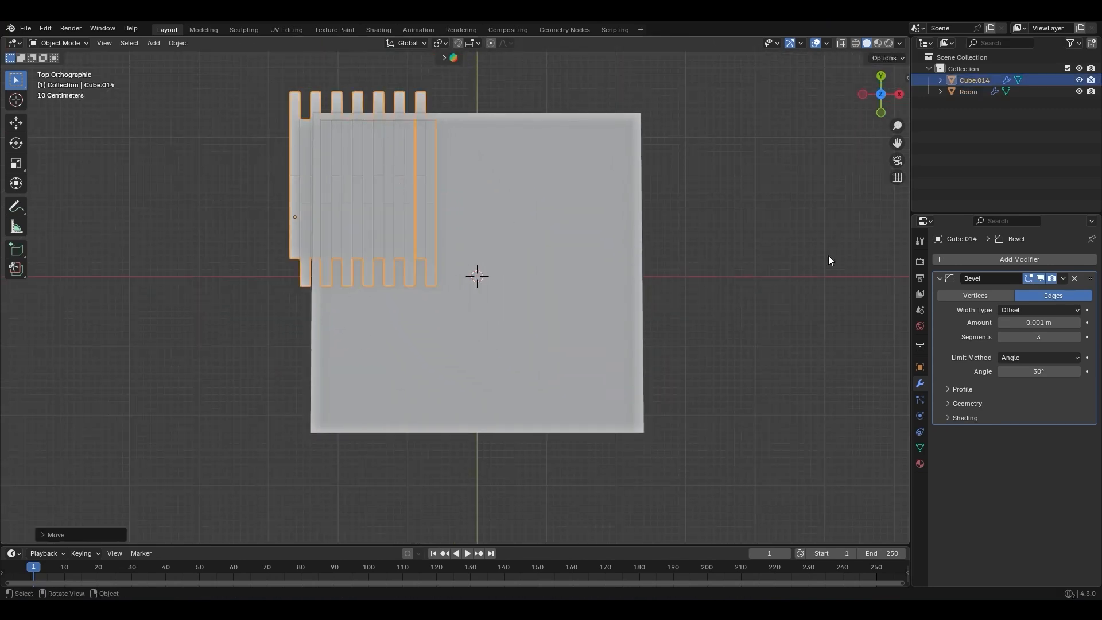
# Add an Array modifier to the plank floor with a count of 3, repeating it across the room's width
pyautogui.click(1006, 259)
pyautogui.moveTo(1006, 263)
pyautogui.click(888, 261)
pyautogui.hotkey('alt', 'a')
pyautogui.keyDown('shift'); pyautogui.moveTo(457, 235); pyautogui.dragTo(511, 319, button='middle'); pyautogui.keyUp('shift')
pyautogui.keyDown('ctrl'); pyautogui.moveTo(511, 319); pyautogui.dragTo(432, 274, button='middle'); pyautogui.keyUp('ctrl')
pyautogui.click(940, 279)
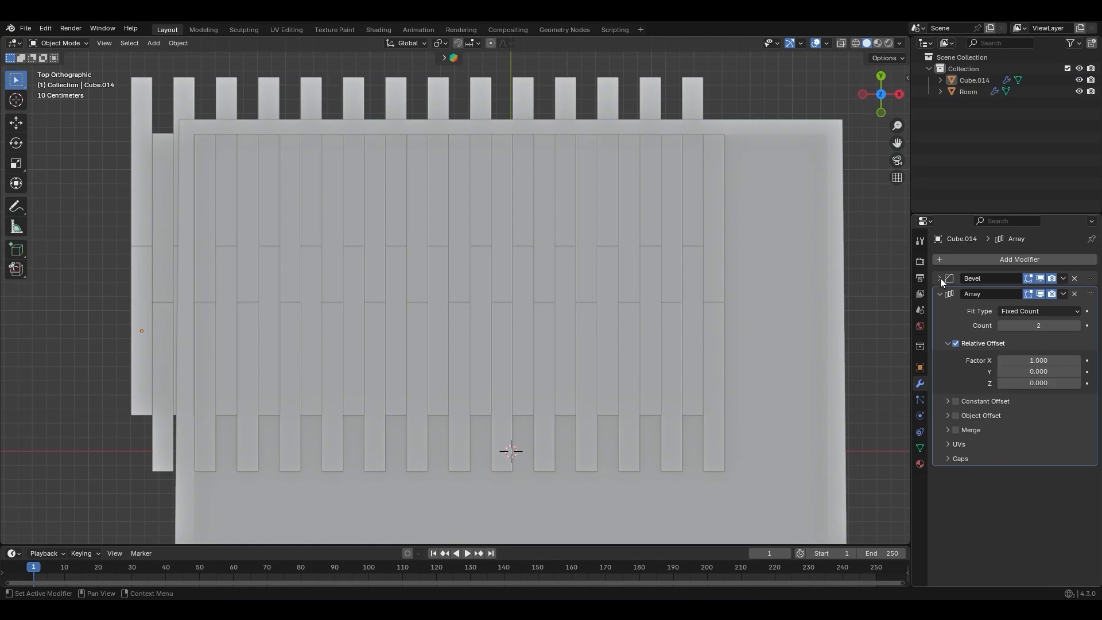
pyautogui.click(1076, 327)
pyautogui.scroll(-3, 718, 234)
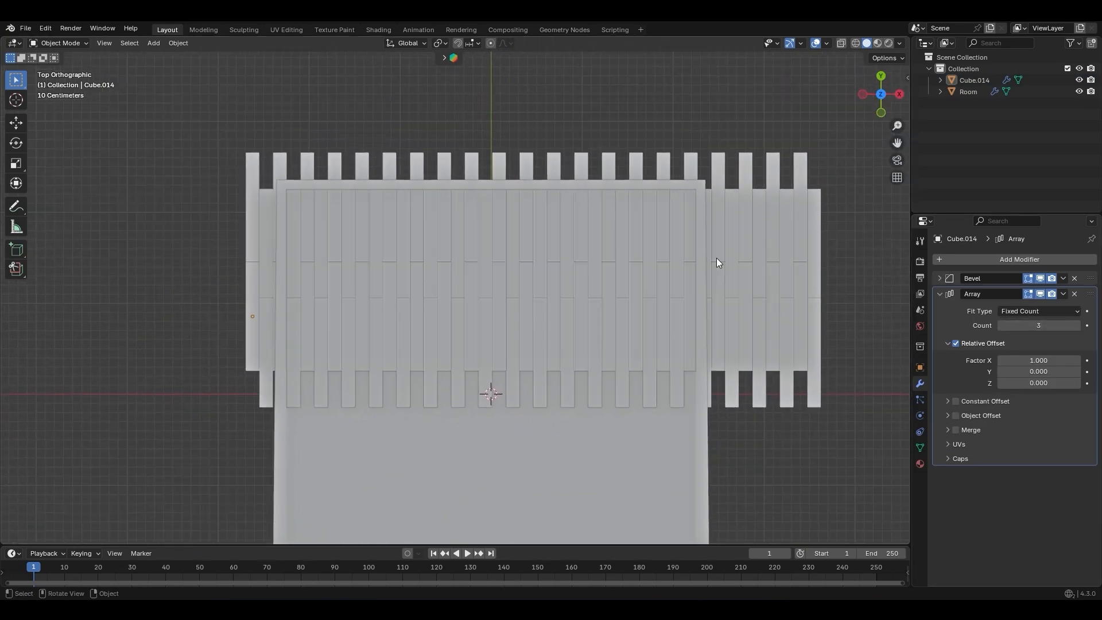
# Move the arrayed plank floor about 0.4 m towards negative X to centre it across the room
pyautogui.click(770, 257)
pyautogui.press('g')
pyautogui.press('x')
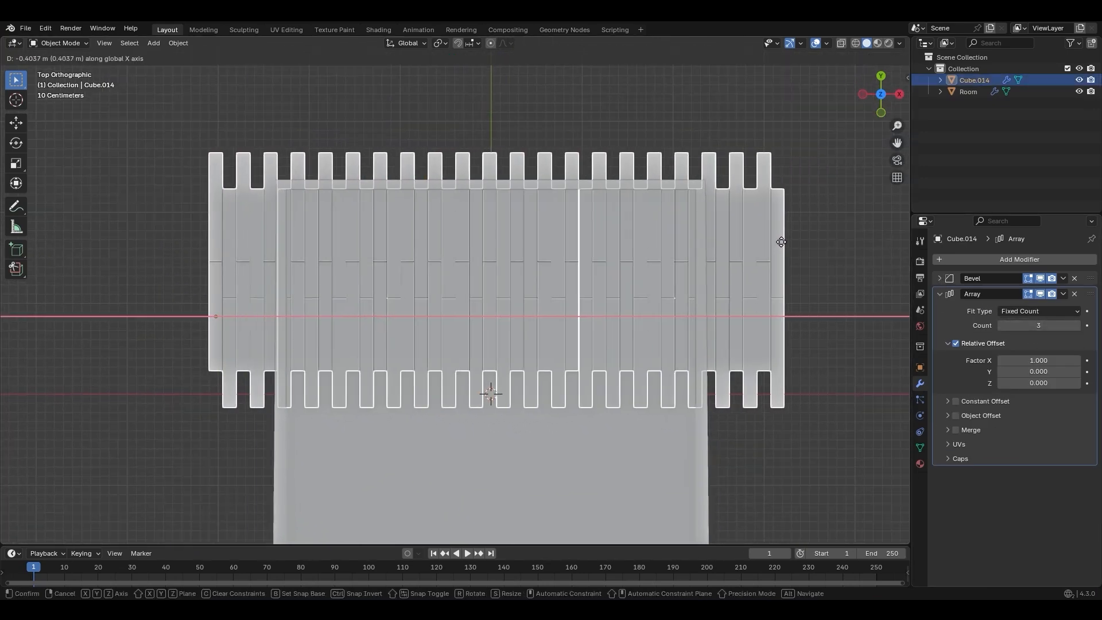
pyautogui.click(778, 242)
pyautogui.moveTo(626, 273); pyautogui.dragTo(484, 298, button='middle')
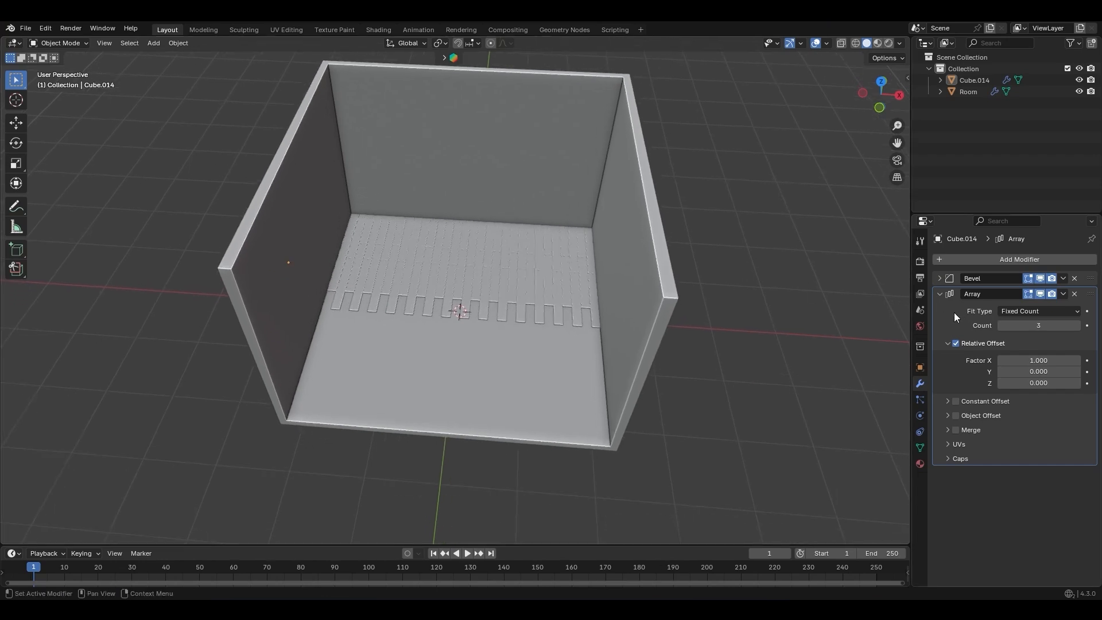
# Duplicate the Array modifier and set the copy's relative offset factors to 0 in X and 1 in Y
pyautogui.hotkey('shift', 'd')
pyautogui.click(939, 294)
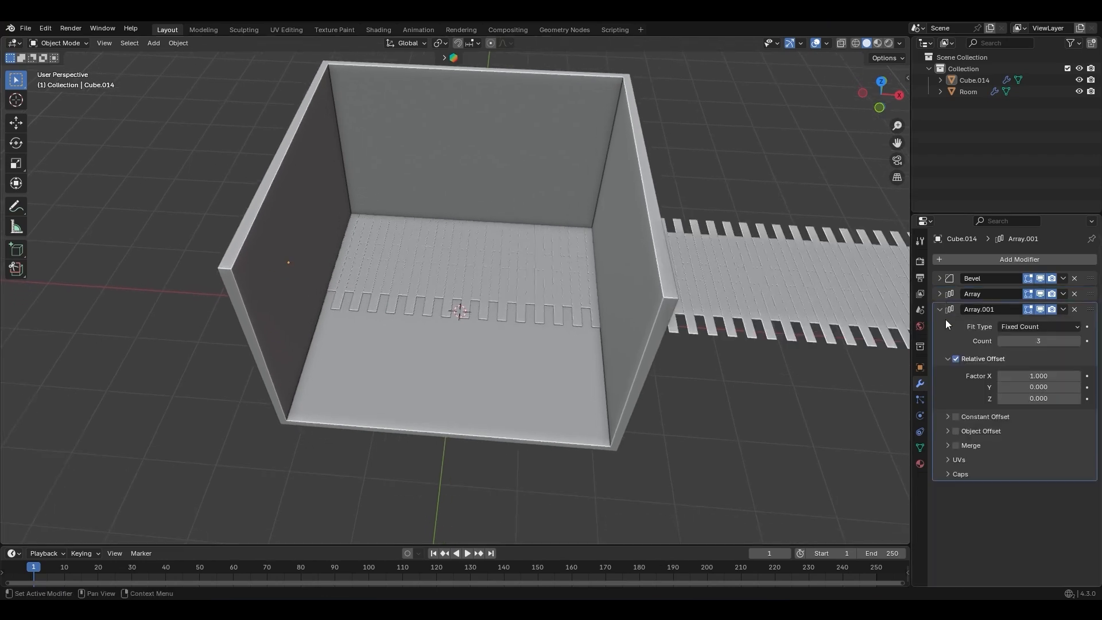
pyautogui.click(1034, 376)
pyautogui.write('0')
pyautogui.press('Return')
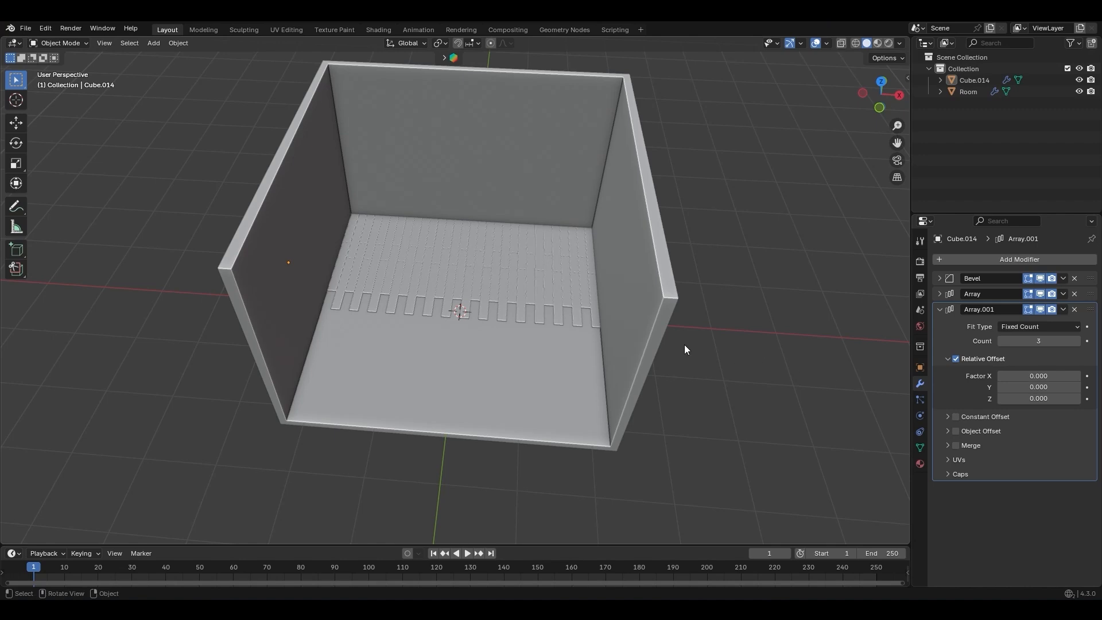
pyautogui.press('KP_7')
pyautogui.click(1038, 388)
pyautogui.write('1')
pyautogui.press('Return')
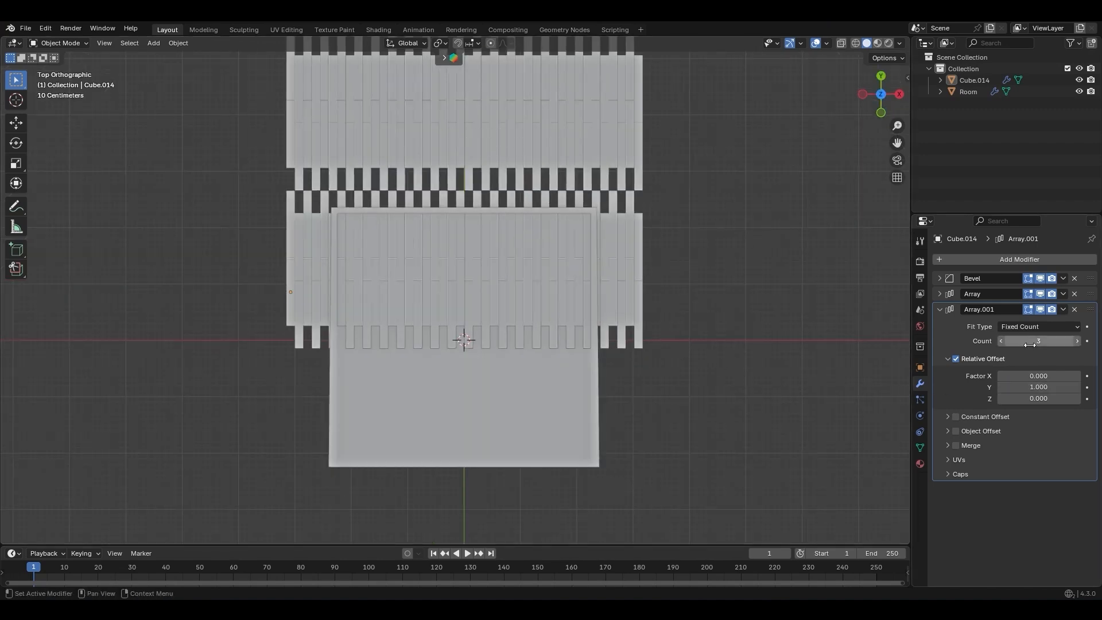
# Open the second Array modifier's relative Y offset factor for editing
pyautogui.click(1042, 387)
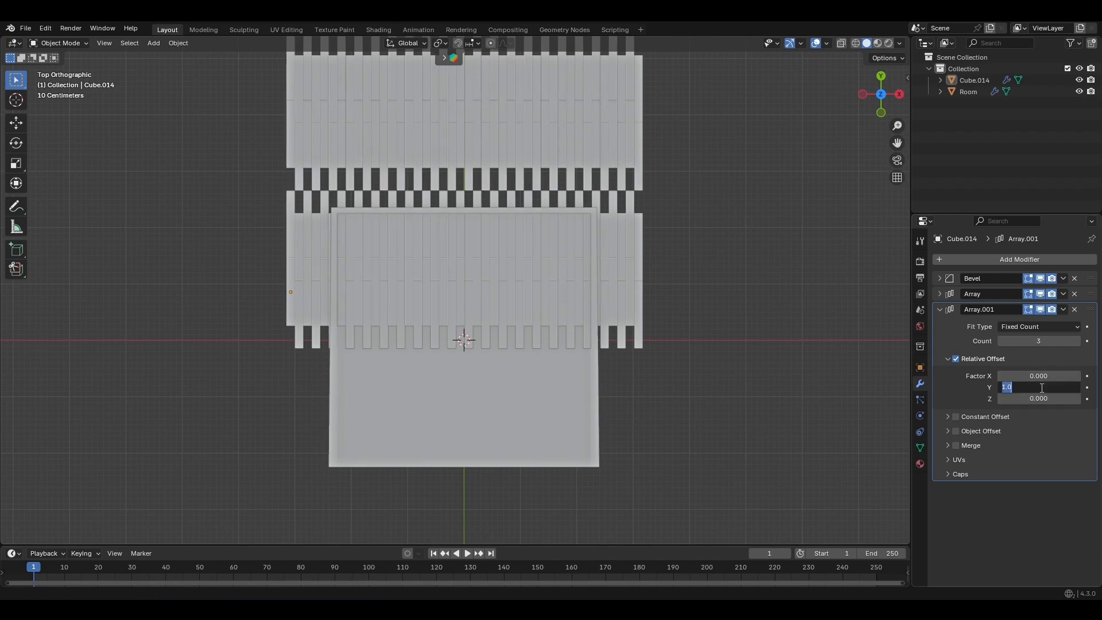
# Set the second Array modifier's relative Y offset to -0.858 to close the gaps between the plank rows
pyautogui.write('-1')
pyautogui.press('Return')
pyautogui.scroll(5, 680, 280)
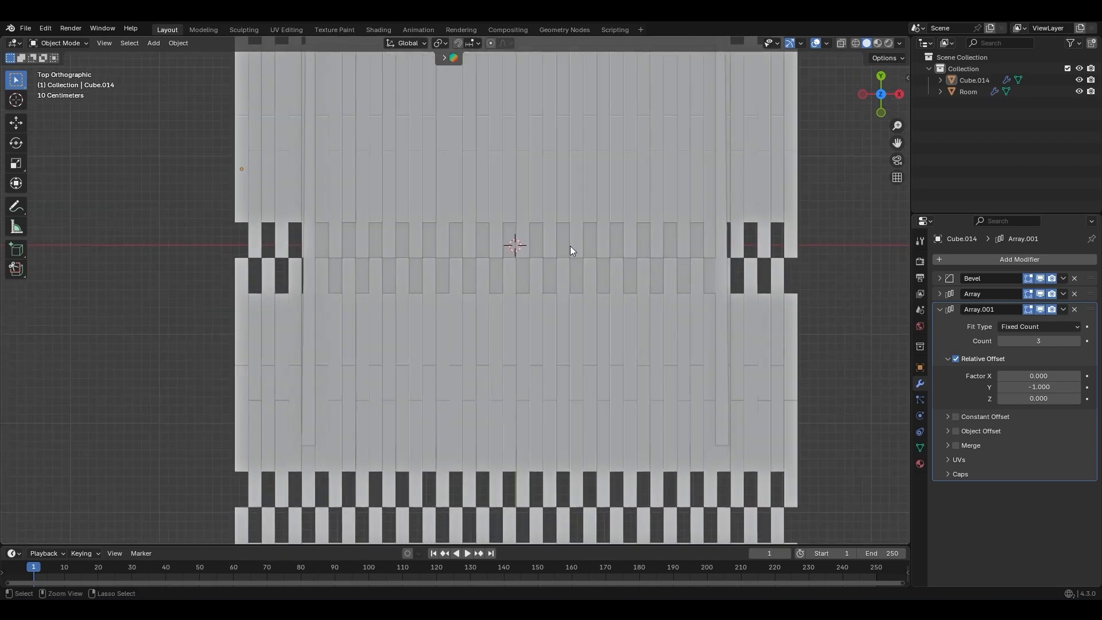
pyautogui.scroll(3, 568, 261)
pyautogui.moveTo(1040, 388); pyautogui.dragTo(1057, 388)
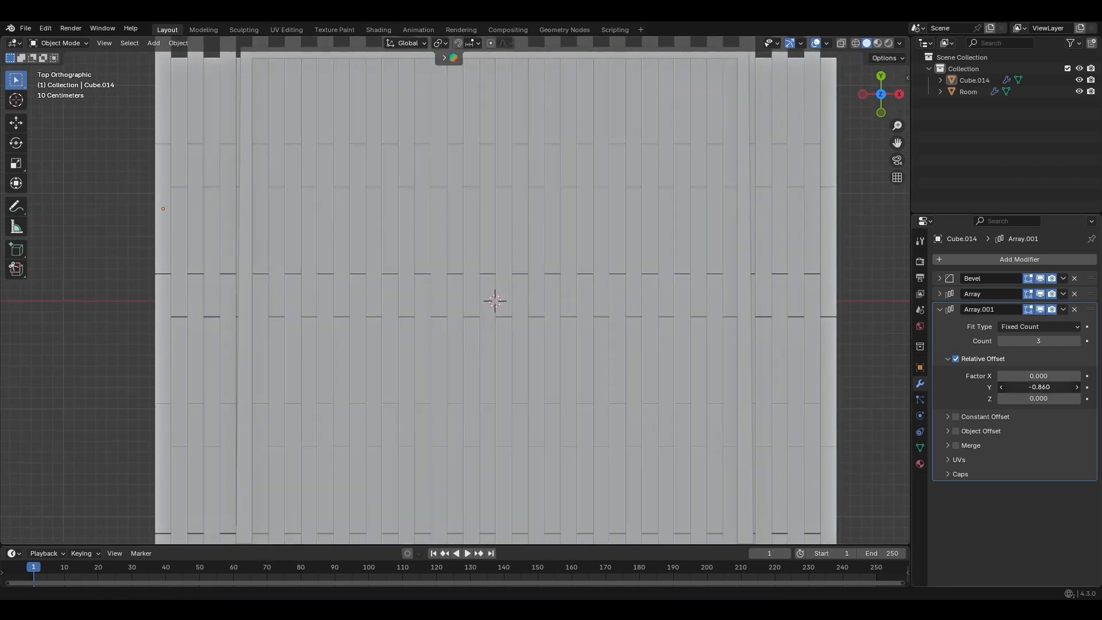
pyautogui.keyDown('ctrl'); pyautogui.moveTo(749, 345); pyautogui.dragTo(718, 227, button='middle'); pyautogui.keyUp('ctrl')
pyautogui.keyDown('shift'); pyautogui.moveTo(645, 270); pyautogui.dragTo(560, 281, button='middle'); pyautogui.keyUp('shift')
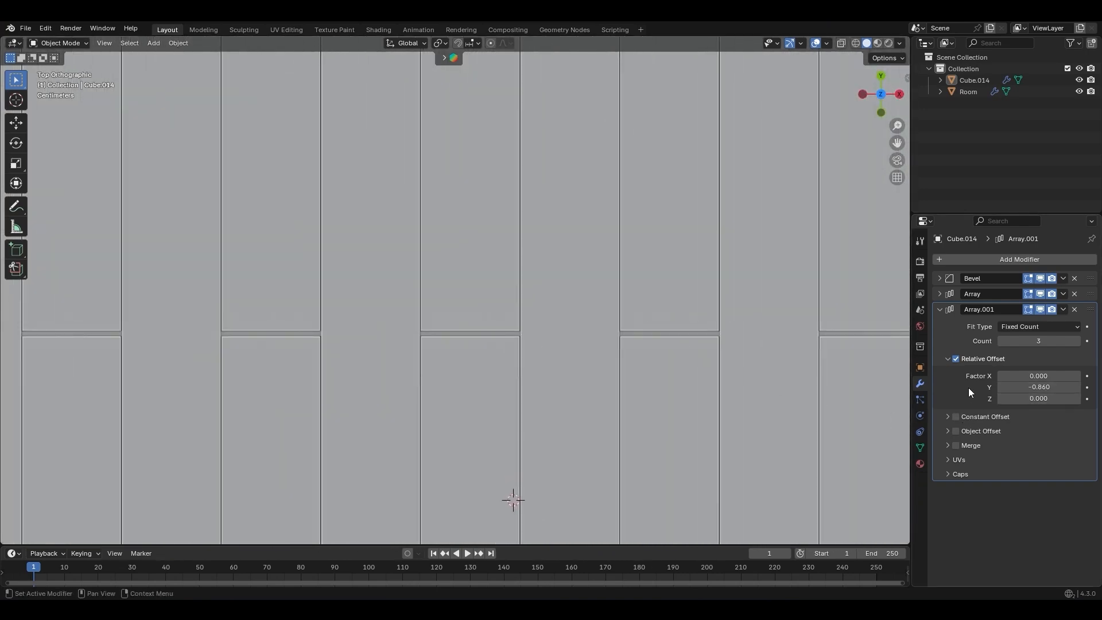
pyautogui.click(1028, 388)
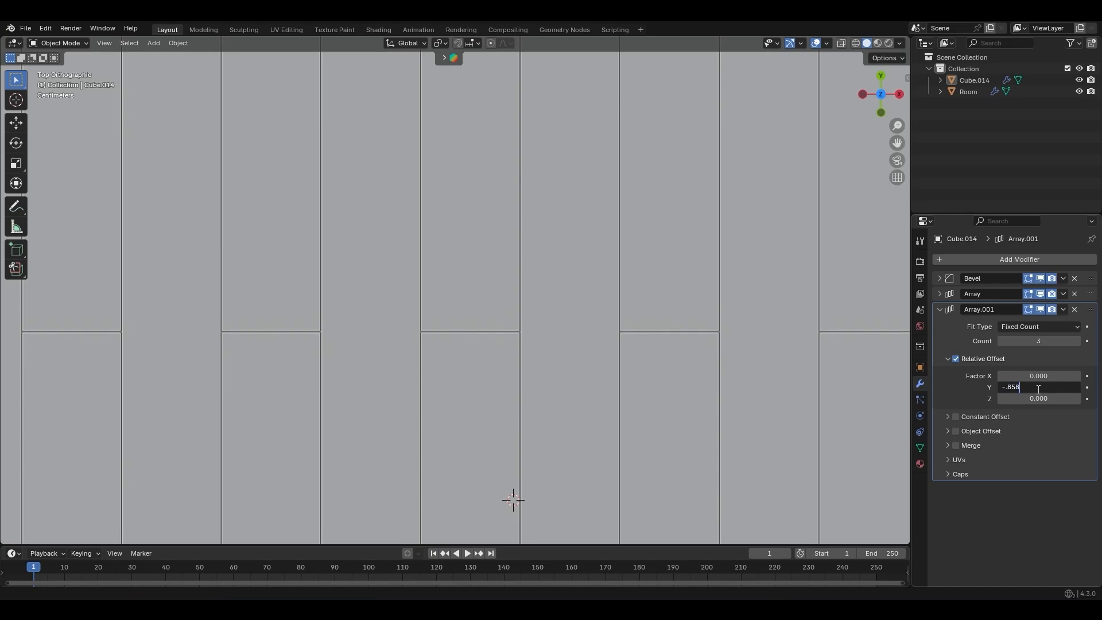
pyautogui.press('Return')
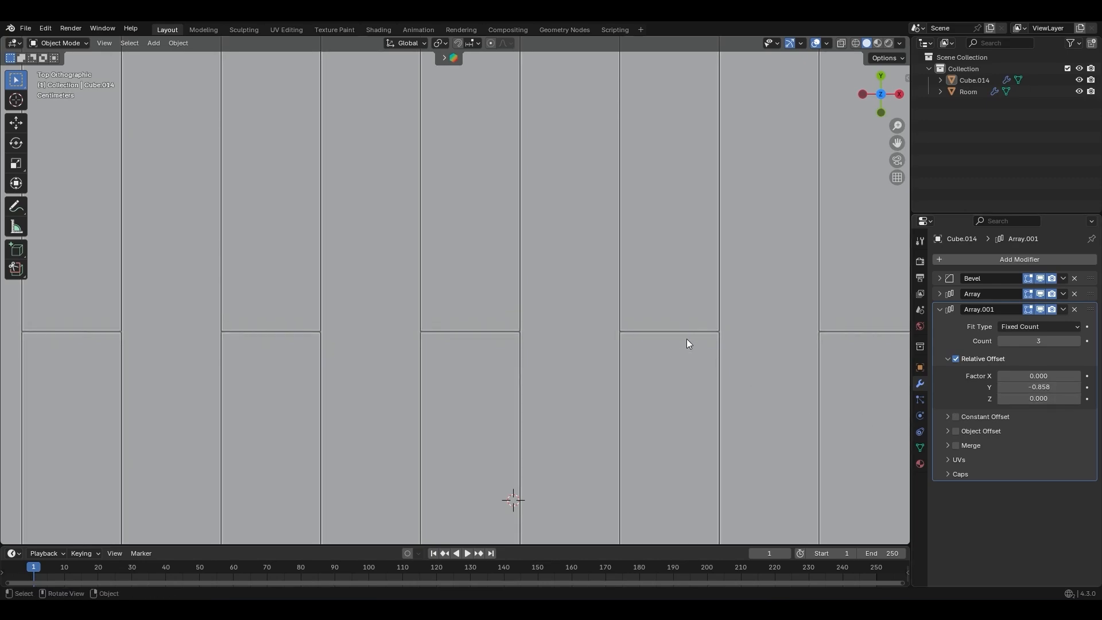
# Move the plank flooring so that it covers the whole room floor
pyautogui.scroll(-15, 625, 208)
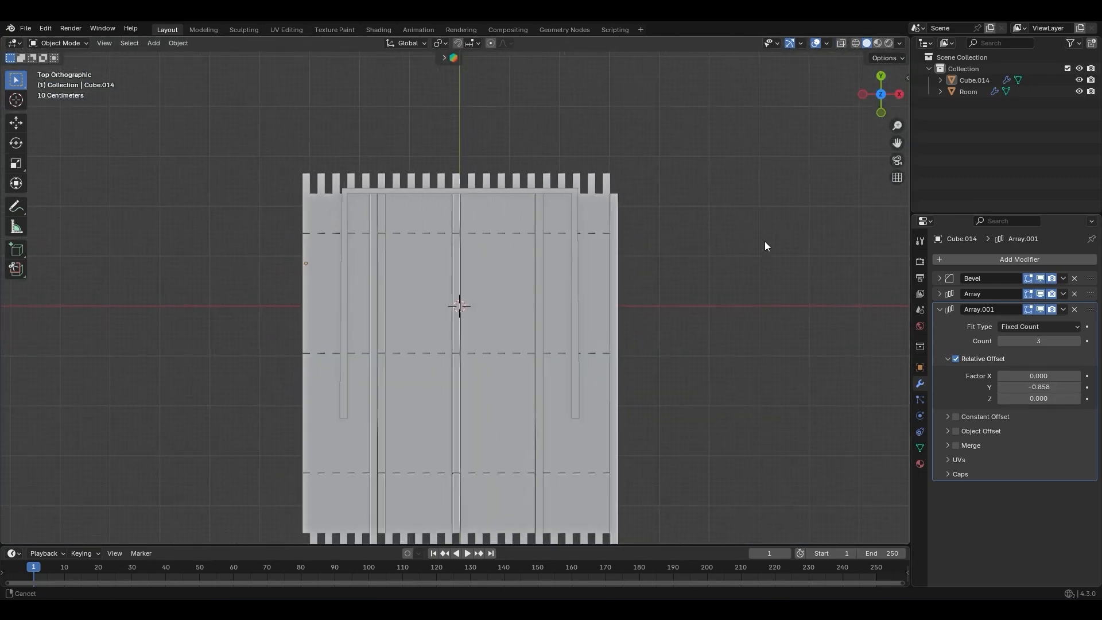
pyautogui.click(515, 410)
pyautogui.press('g')
pyautogui.click(525, 342)
pyautogui.moveTo(524, 342); pyautogui.dragTo(698, 284, button='middle')
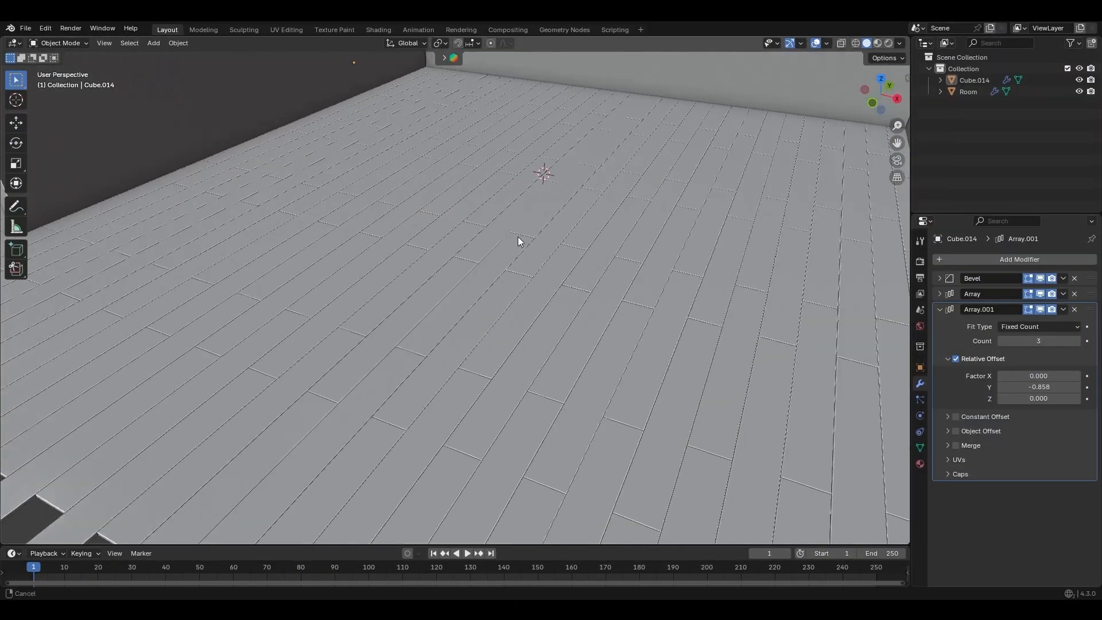
# Shade the plank flooring smooth and add a Weighted Normal modifier to it
pyautogui.click(505, 315)
pyautogui.rightClick(506, 314)
pyautogui.click(476, 327)
pyautogui.keyDown('shift'); pyautogui.moveTo(441, 358); pyautogui.dragTo(475, 267, button='middle'); pyautogui.keyUp('shift')
pyautogui.keyDown('shift'); pyautogui.moveTo(426, 234); pyautogui.dragTo(607, 309, button='middle'); pyautogui.keyUp('shift')
pyautogui.click(999, 260)
pyautogui.moveTo(947, 282)
pyautogui.click(884, 294)
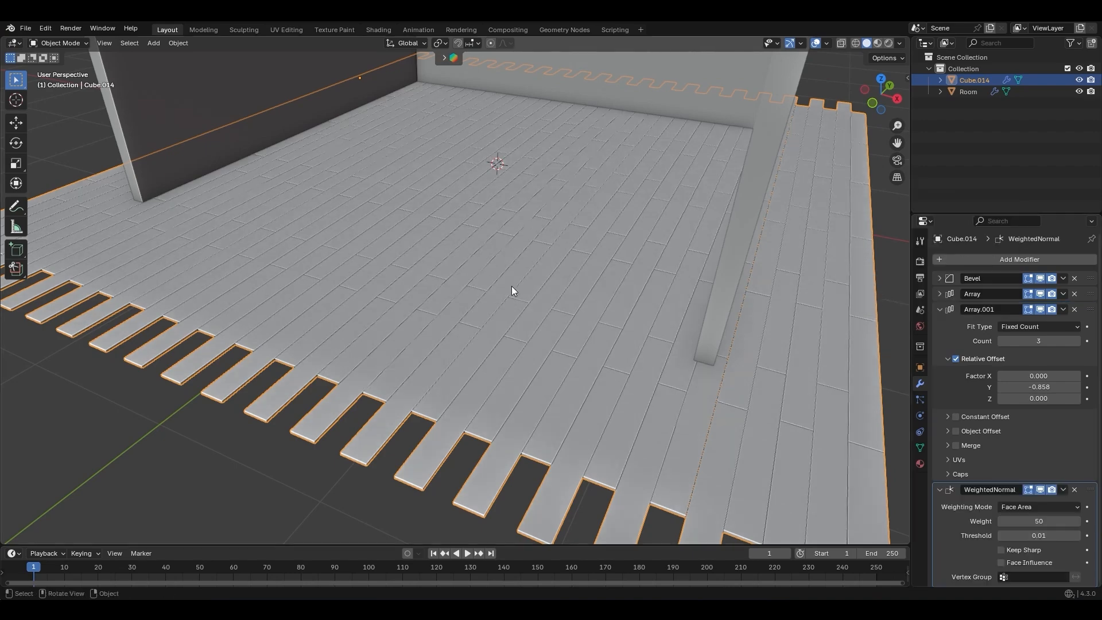
# Rename the plank object as WoodFlooring and its collection as Room_Coll
pyautogui.doubleClick(973, 80)
pyautogui.write('WoodFlooring')
pyautogui.press('Return')
pyautogui.doubleClick(970, 69)
pyautogui.write('Room_Coll')
pyautogui.press('Return')
# Hide the WoodFlooring object to expose the room's floor
pyautogui.scroll(-10, 580, 151)
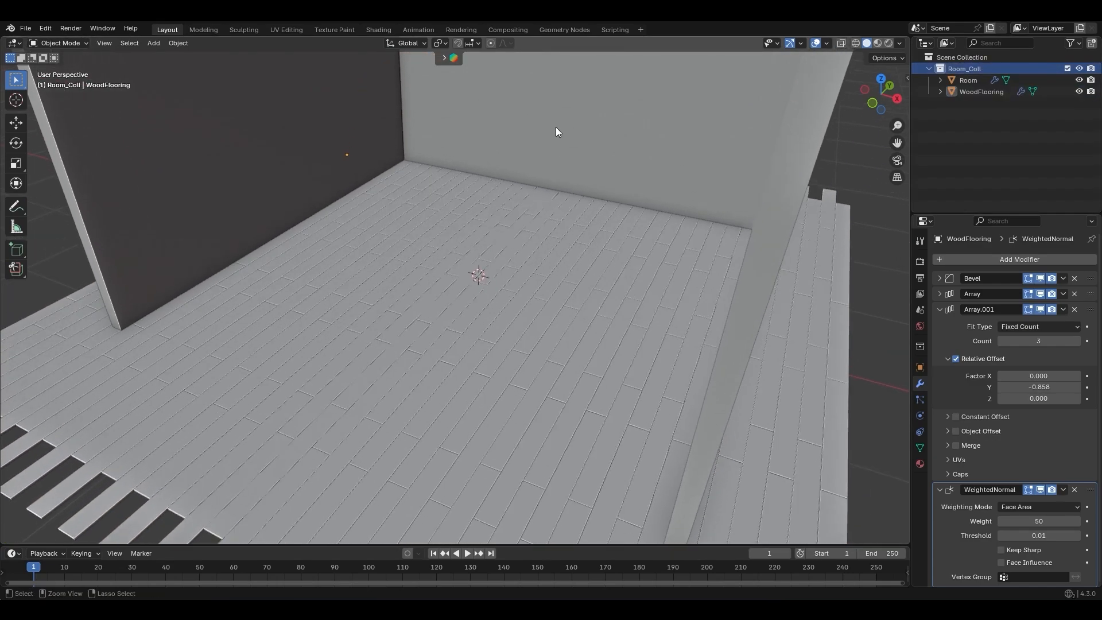
pyautogui.scroll(2, 543, 206)
pyautogui.moveTo(526, 222); pyautogui.dragTo(480, 264, button='middle')
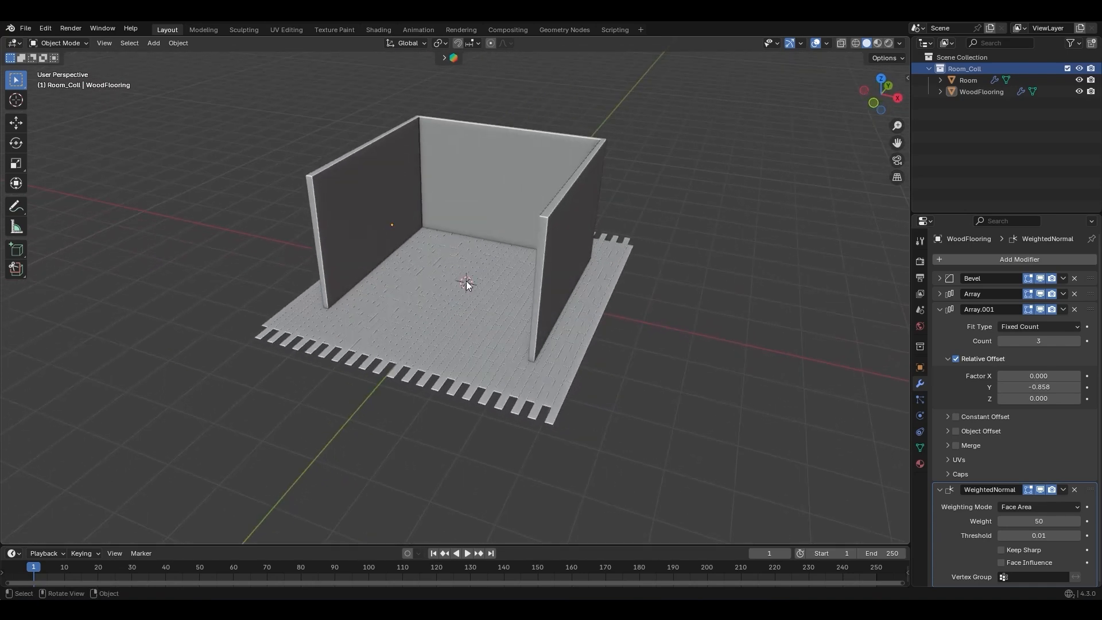
pyautogui.click(466, 281)
pyautogui.press('h')
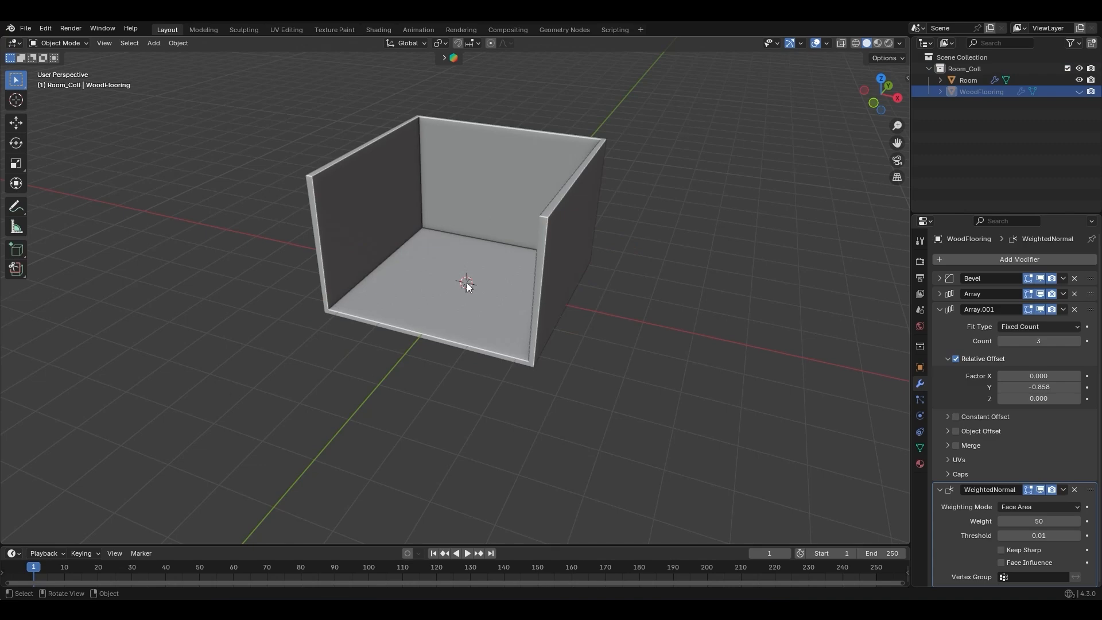
# Duplicate the Room mesh's floor face in place and separate the copy into its own object
pyautogui.click(474, 274)
pyautogui.press('Tab')
pyautogui.click(463, 276)
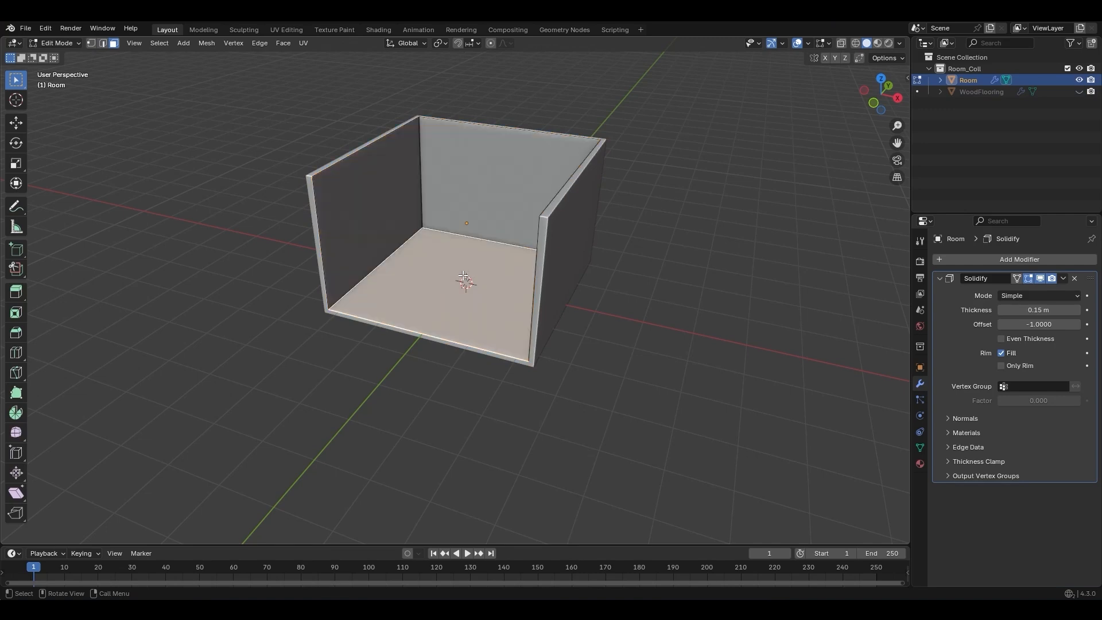
pyautogui.moveTo(481, 288); pyautogui.dragTo(497, 289, button='middle')
pyautogui.scroll(1, 497, 288)
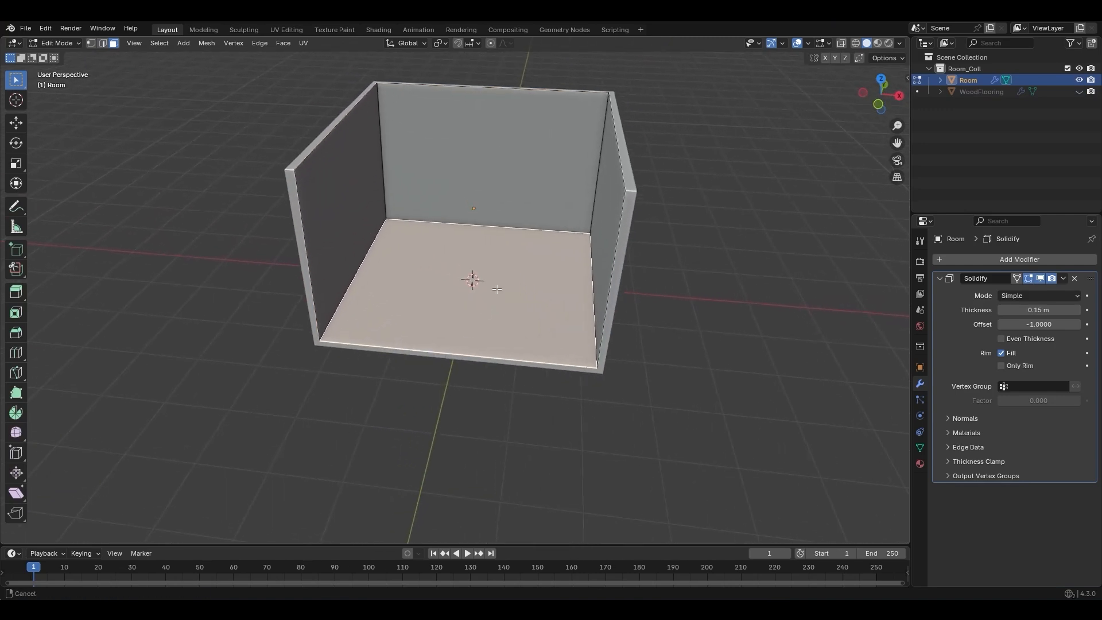
pyautogui.hotkey('shift', 'd')
pyautogui.rightClick(505, 246)
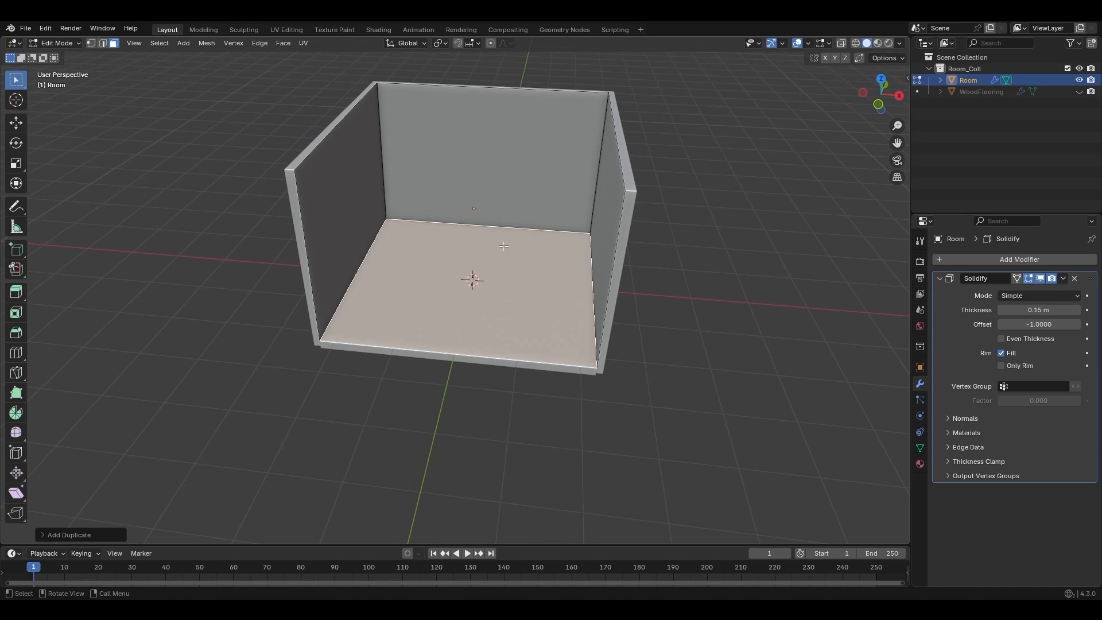
pyautogui.press('p')
pyautogui.click(504, 246)
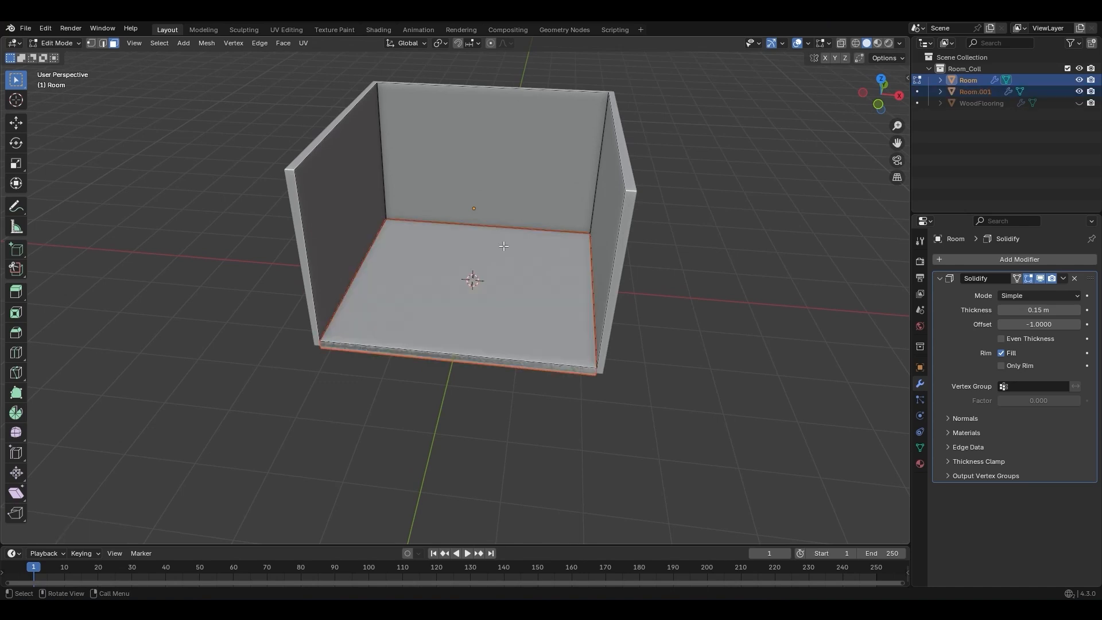
pyautogui.press('Tab')
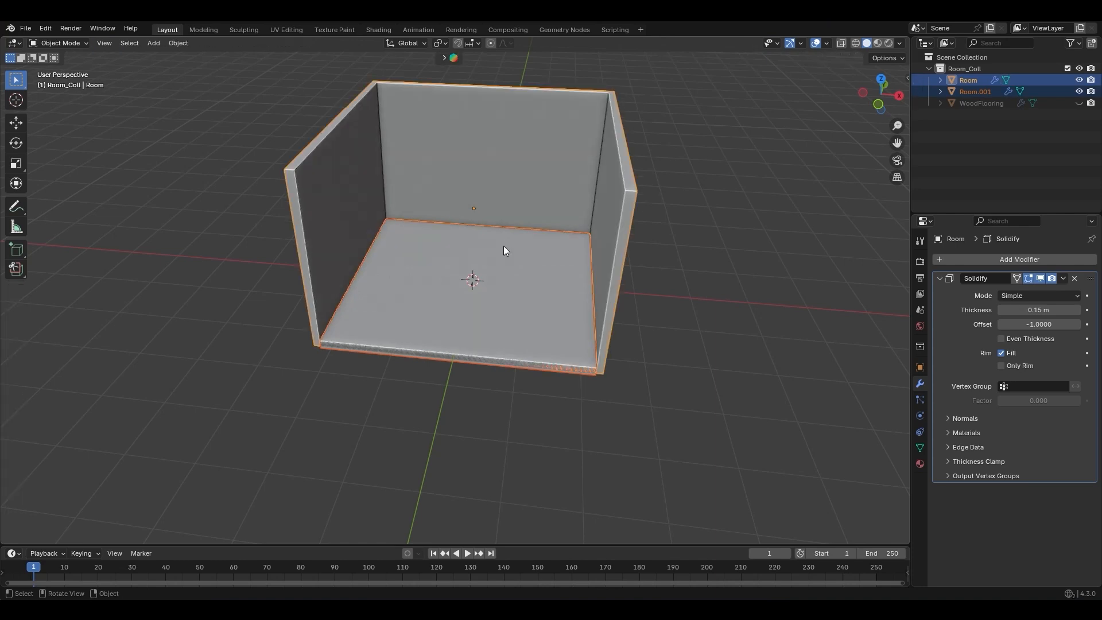
# Remove the Solidify modifier from the separated floor object
pyautogui.click(504, 246)
pyautogui.press('g')
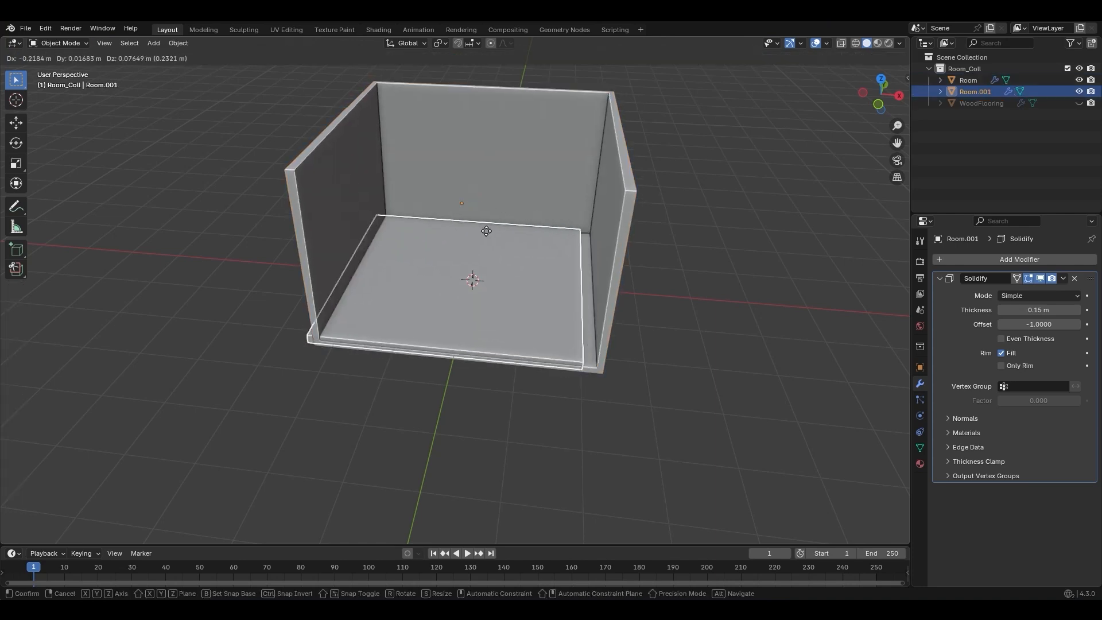
pyautogui.press('Escape')
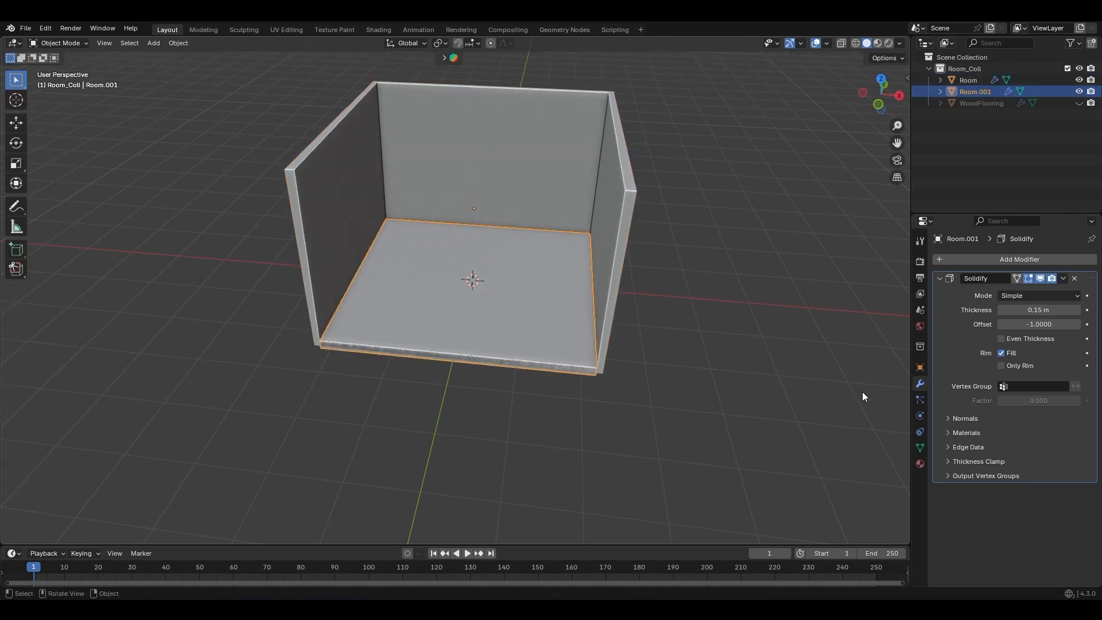
pyautogui.click(1075, 279)
# Delete only the face of the separated floor mesh, keeping its boundary edges
pyautogui.press('Tab')
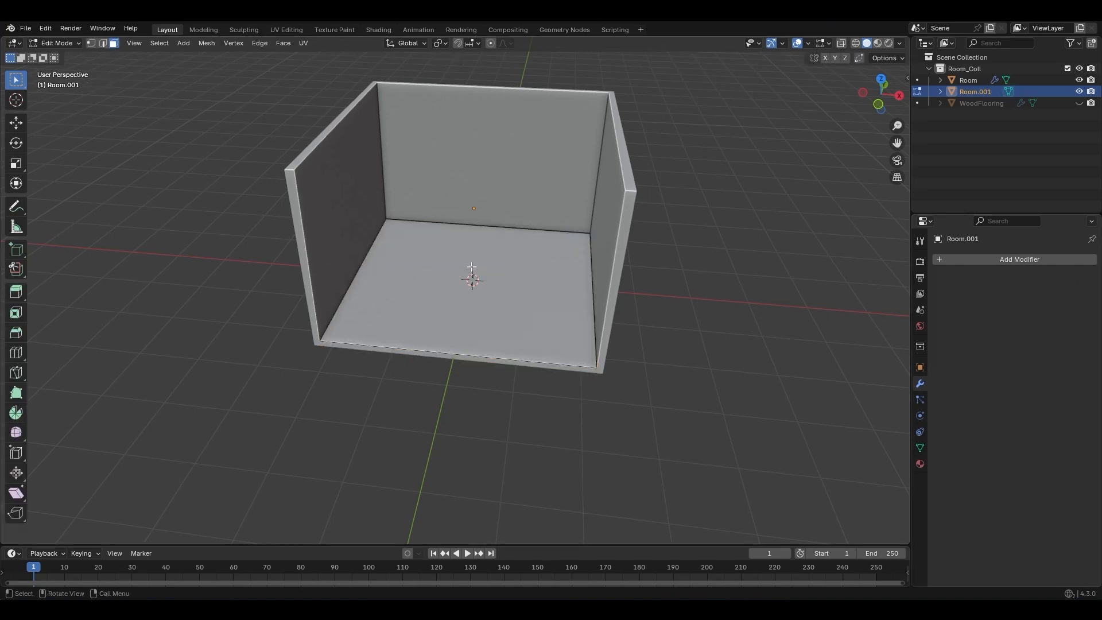
pyautogui.click(472, 268)
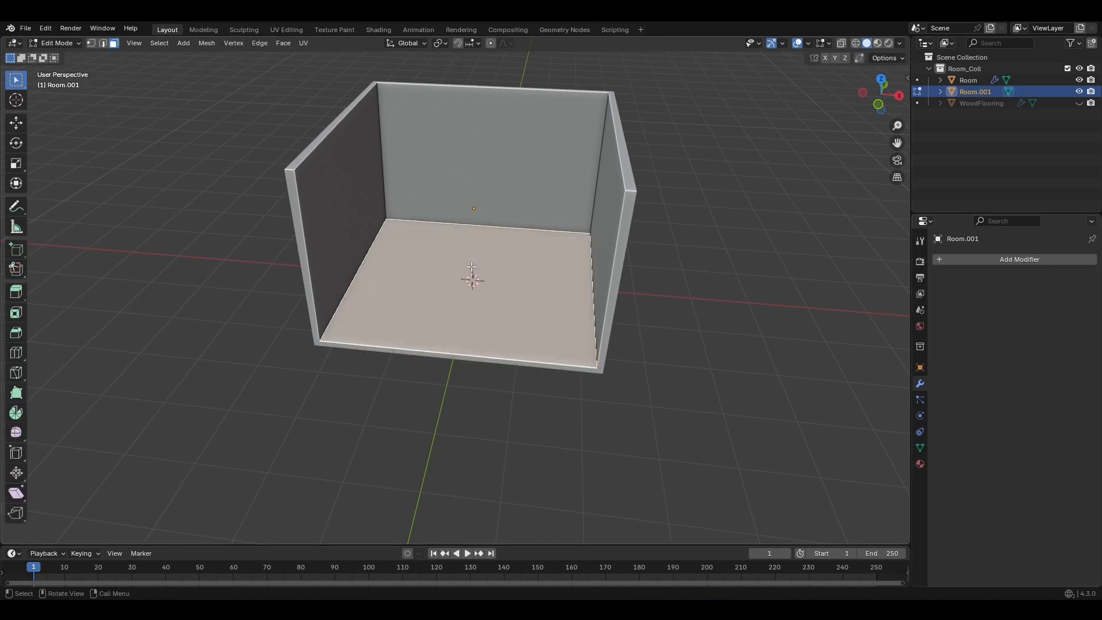
pyautogui.press('x')
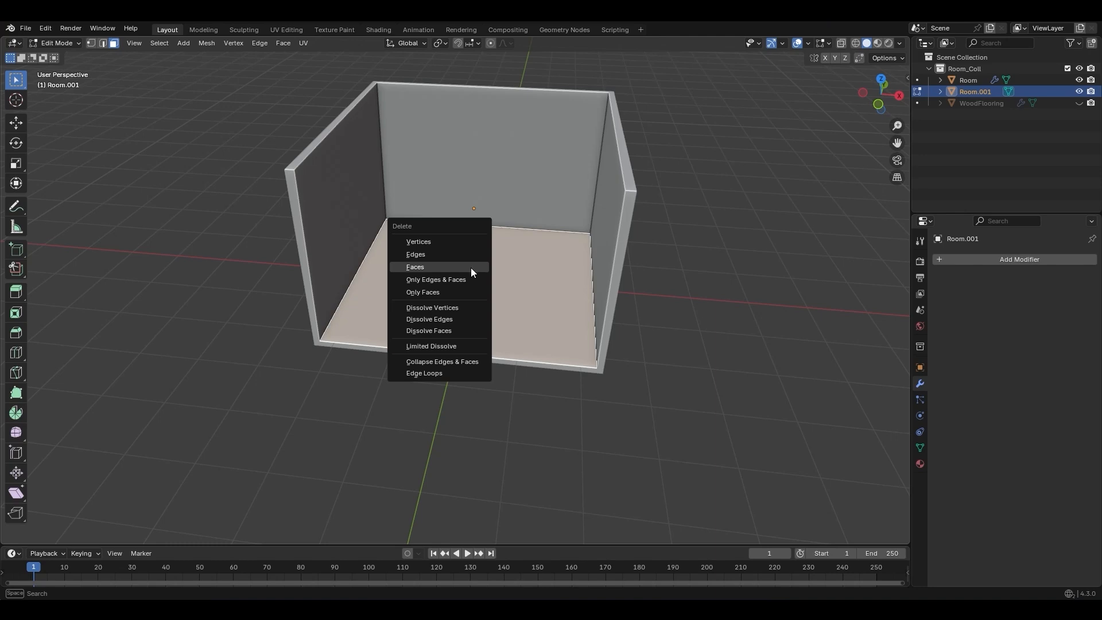
pyautogui.click(464, 289)
pyautogui.press('Tab')
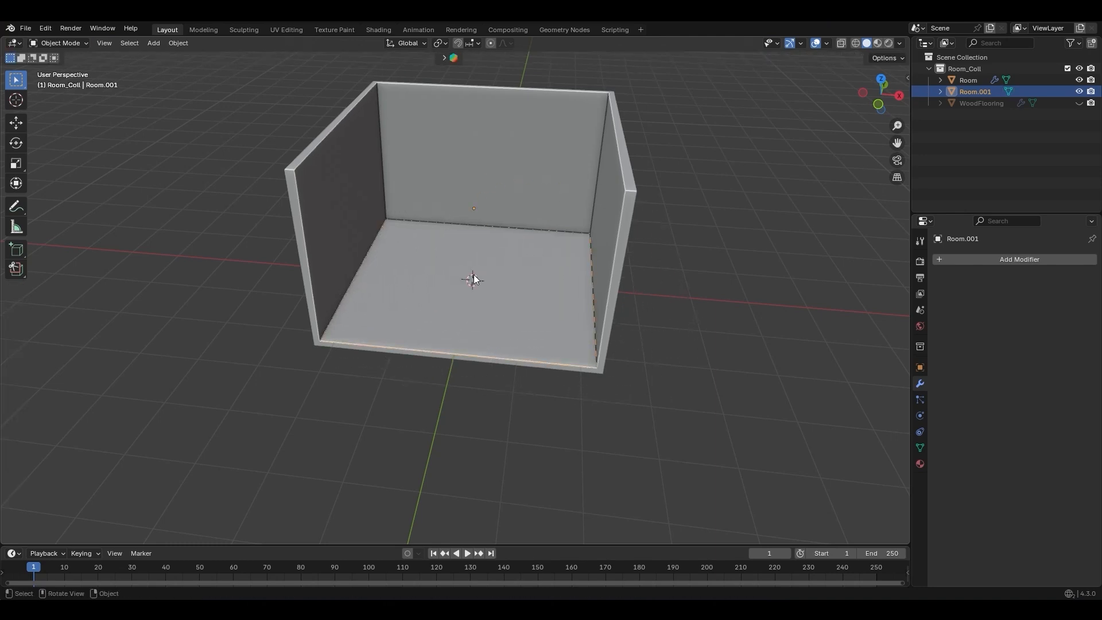
# Convert the floor outline to a curve and rename it PathSkirting
pyautogui.rightClick(473, 280)
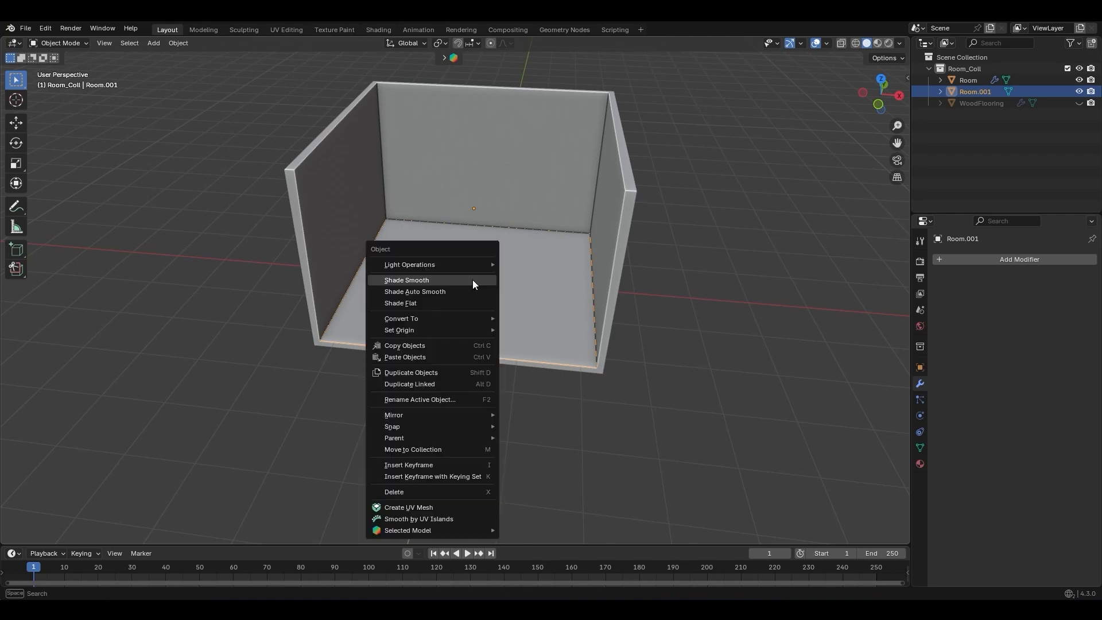
pyautogui.moveTo(474, 318)
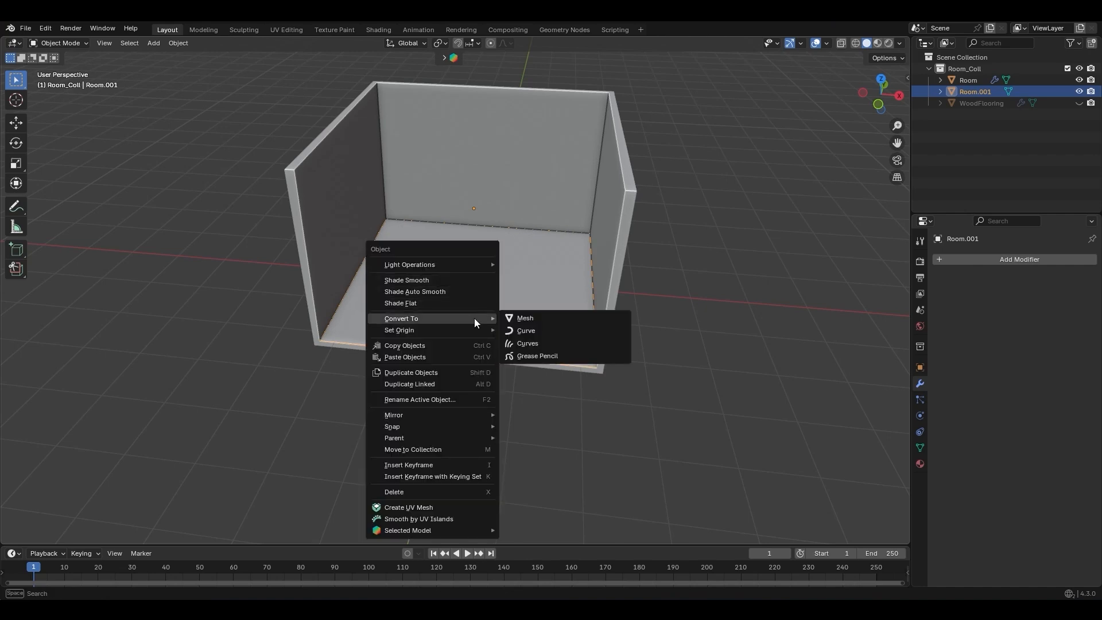
pyautogui.click(537, 330)
pyautogui.doubleClick(969, 94)
pyautogui.write('PathSkirting')
pyautogui.press('Return')
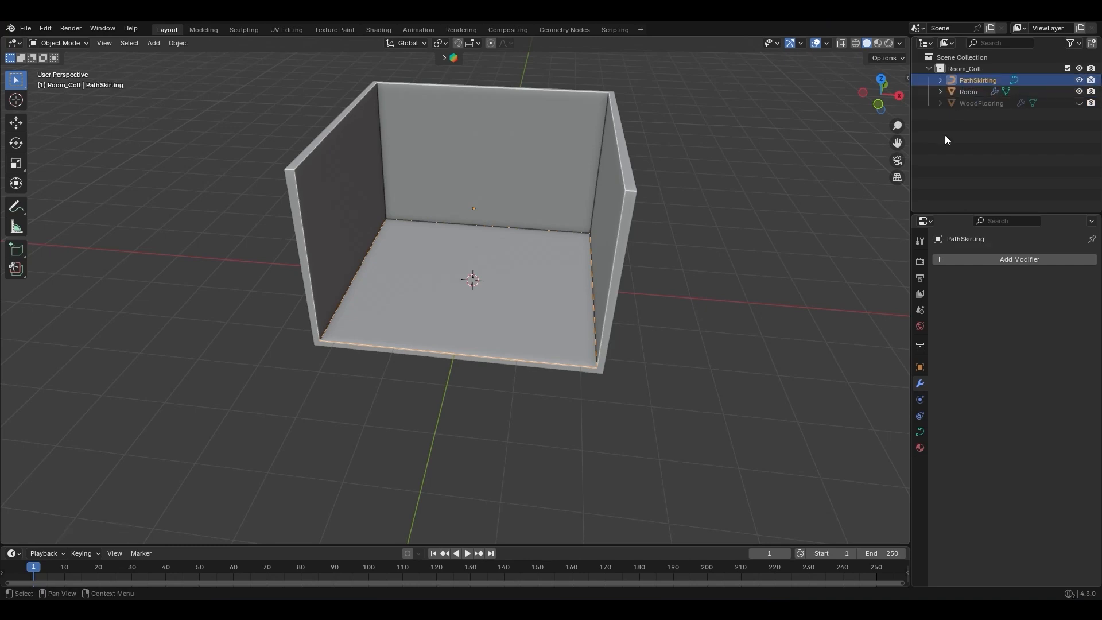
# Hide the Room object in the top view, leaving only the skirting path
pyautogui.moveTo(550, 299); pyautogui.dragTo(514, 283, button='middle')
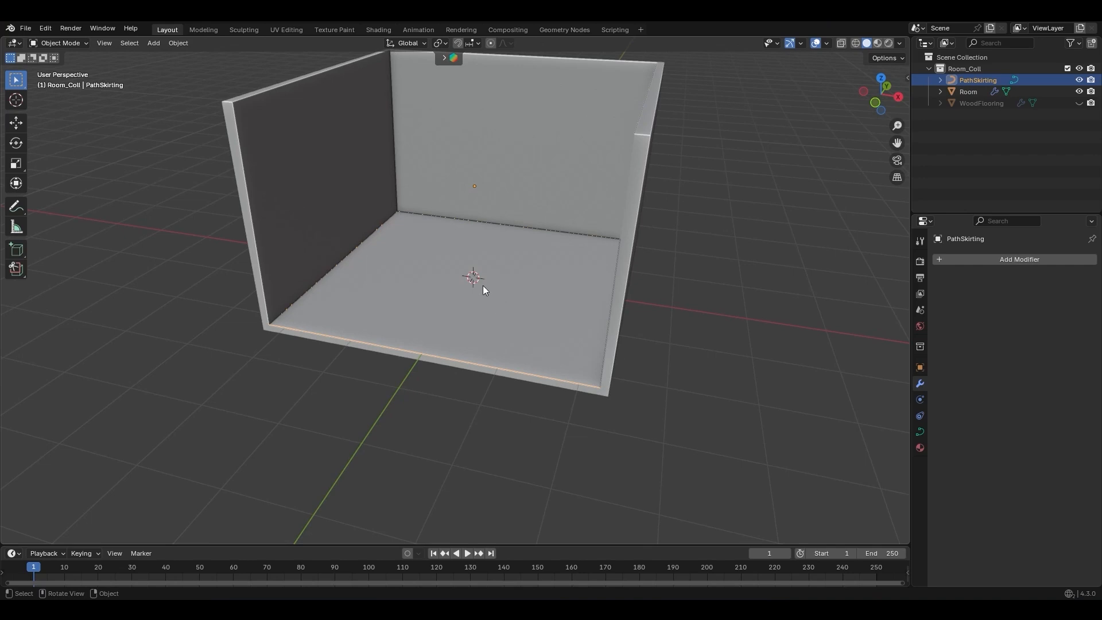
pyautogui.press('KP_7')
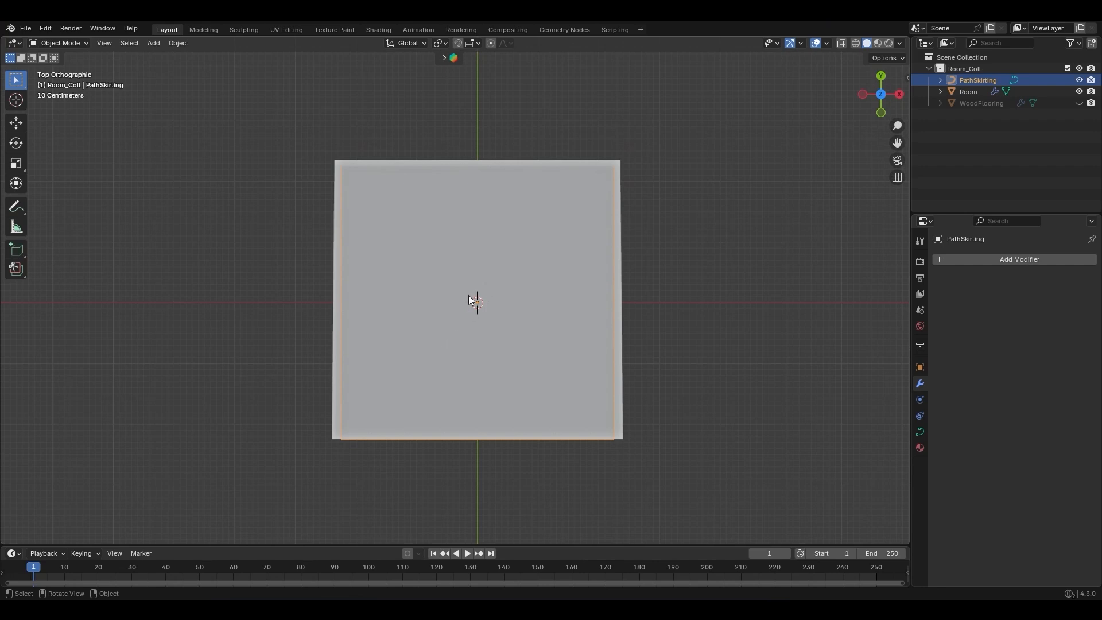
pyautogui.click(481, 290)
pyautogui.press('h')
# Add Skirting Profiles.jpg as a reference image in the top view
pyautogui.hotkey('shift', 'a')
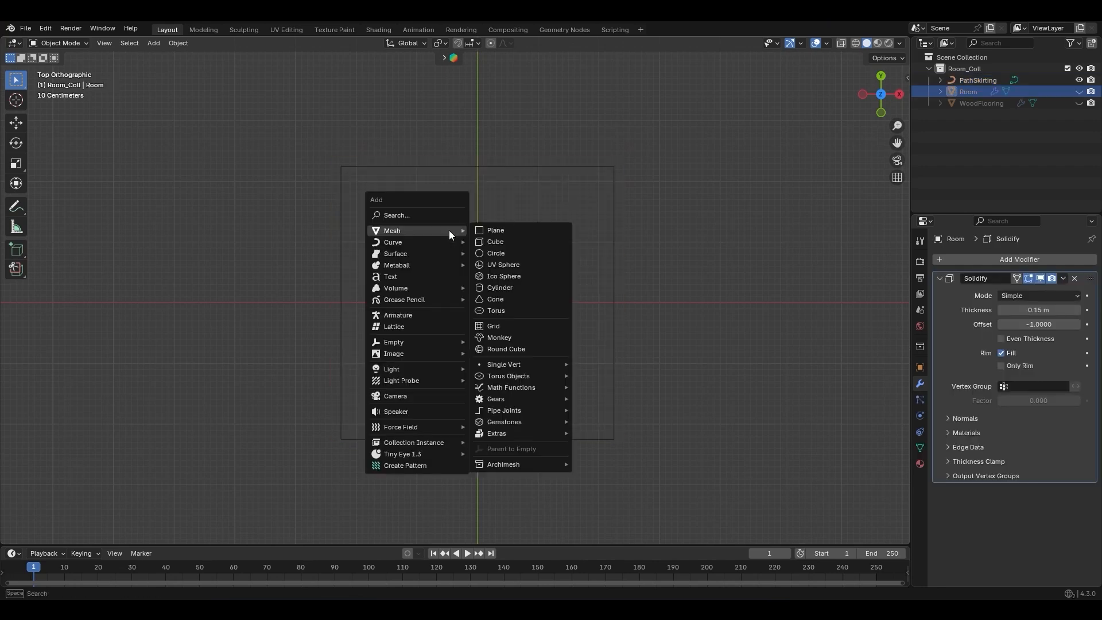
pyautogui.moveTo(442, 356)
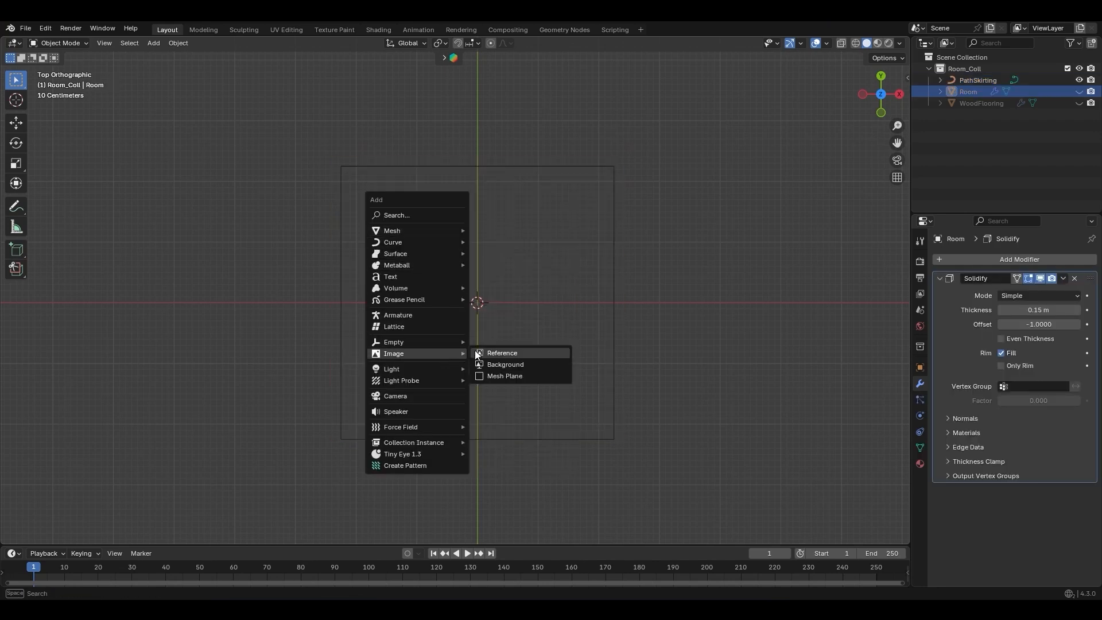
pyautogui.click(508, 354)
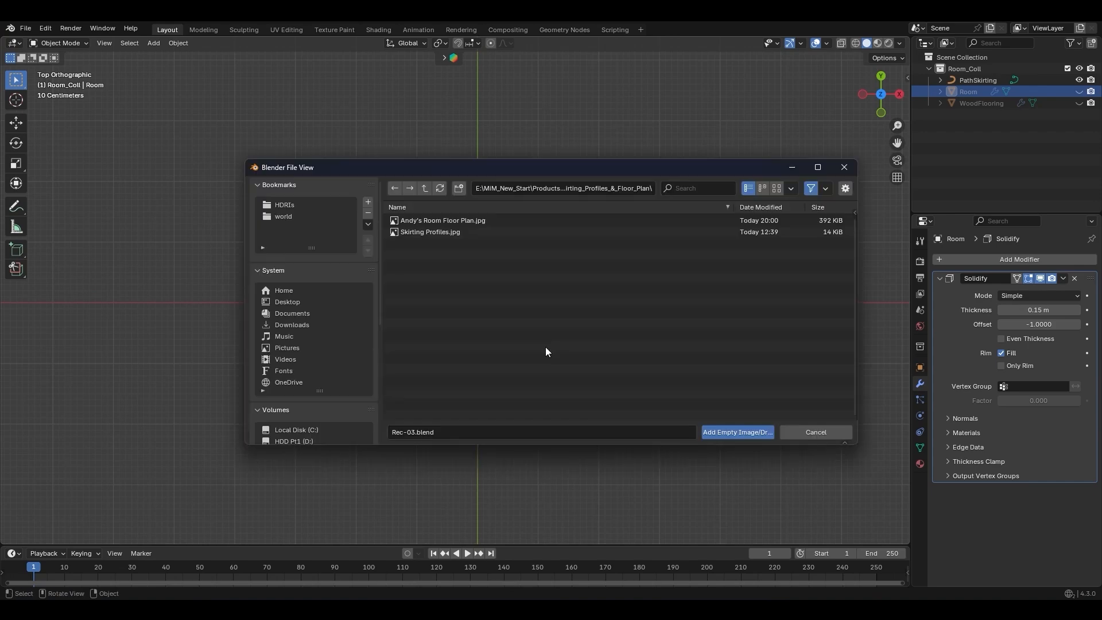
pyautogui.click(442, 236)
pyautogui.doubleClick(439, 233)
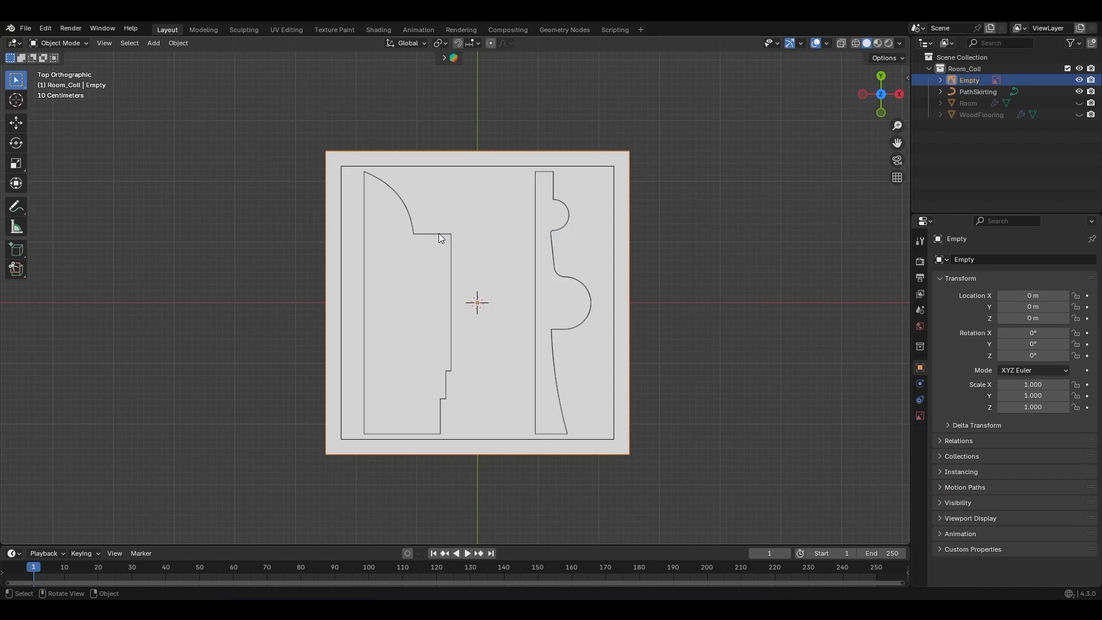
# Make the reference image unselectable using the outliner's selectability restriction
pyautogui.click(1074, 44)
pyautogui.click(1069, 80)
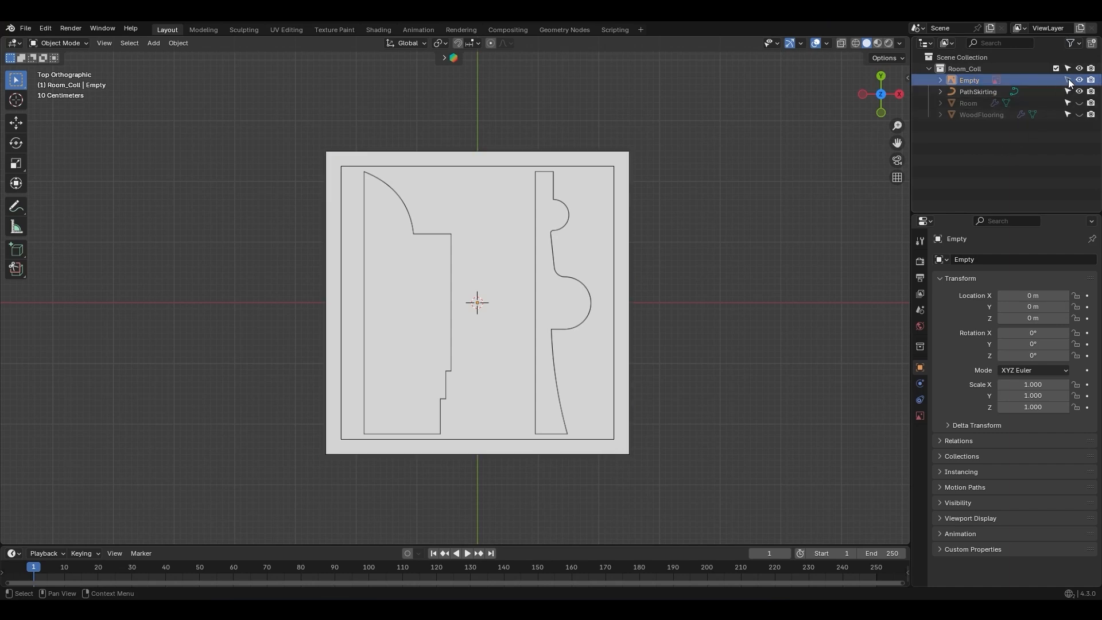
pyautogui.click(468, 321)
pyautogui.click(463, 282)
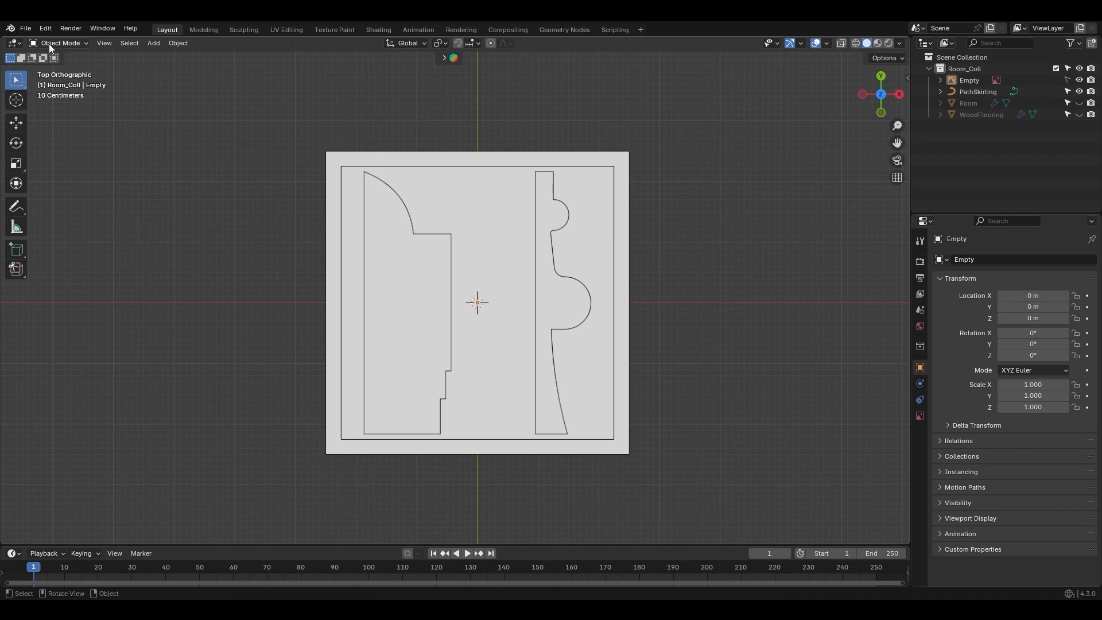
# Look up the Extra Mesh Objects extension in the preferences by searching the extensions for "ext"
pyautogui.click(45, 29)
pyautogui.click(65, 176)
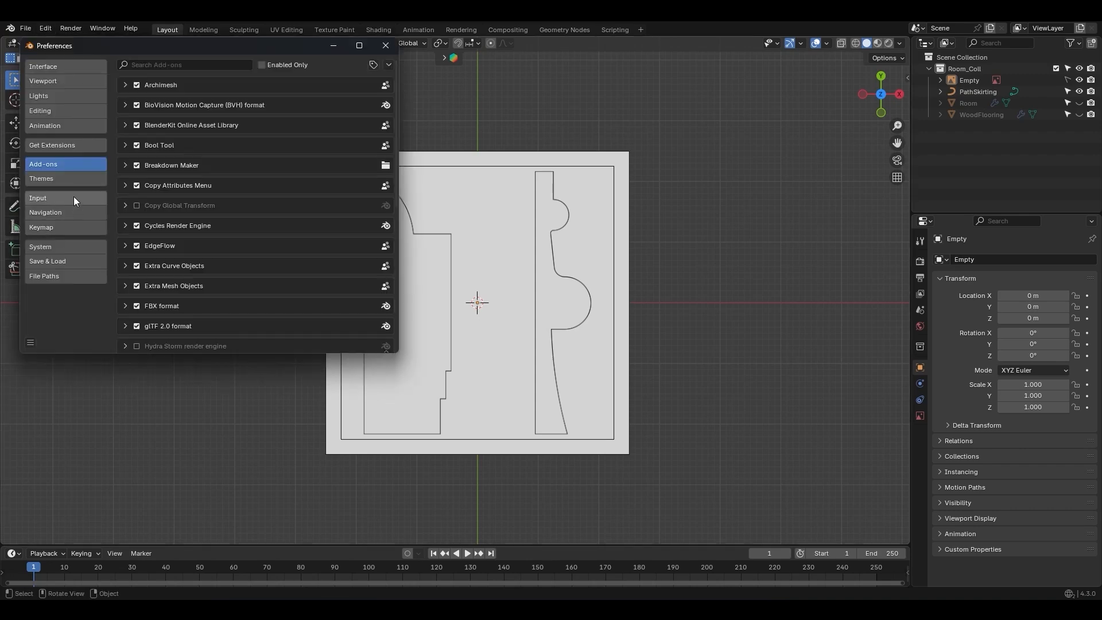
pyautogui.click(57, 145)
pyautogui.click(157, 66)
pyautogui.write('ext')
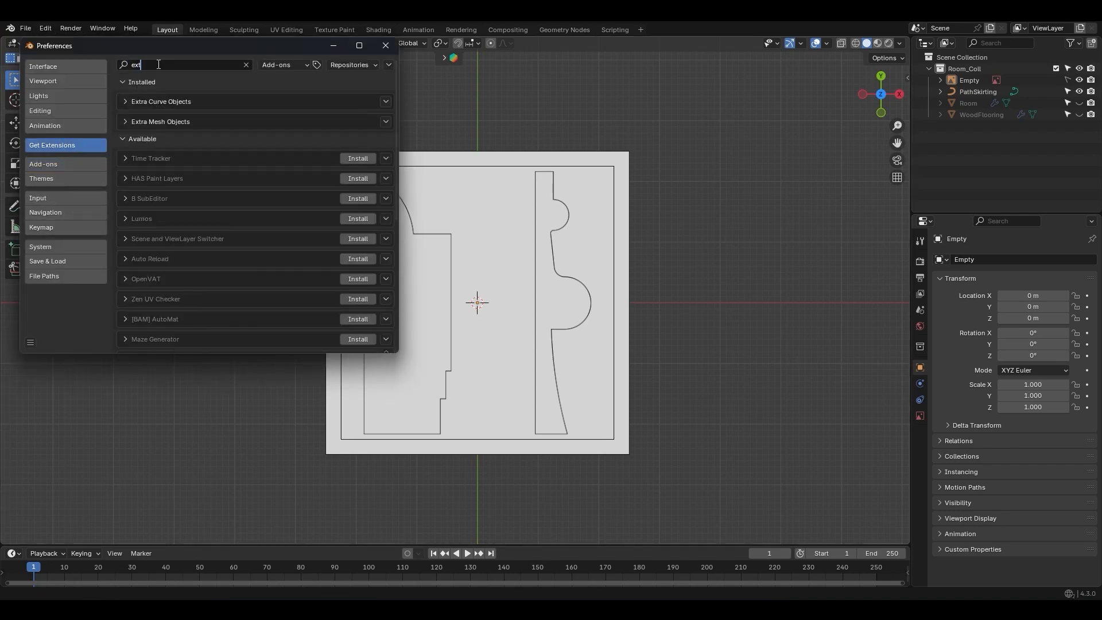
pyautogui.click(125, 122)
pyautogui.click(126, 122)
pyautogui.click(385, 45)
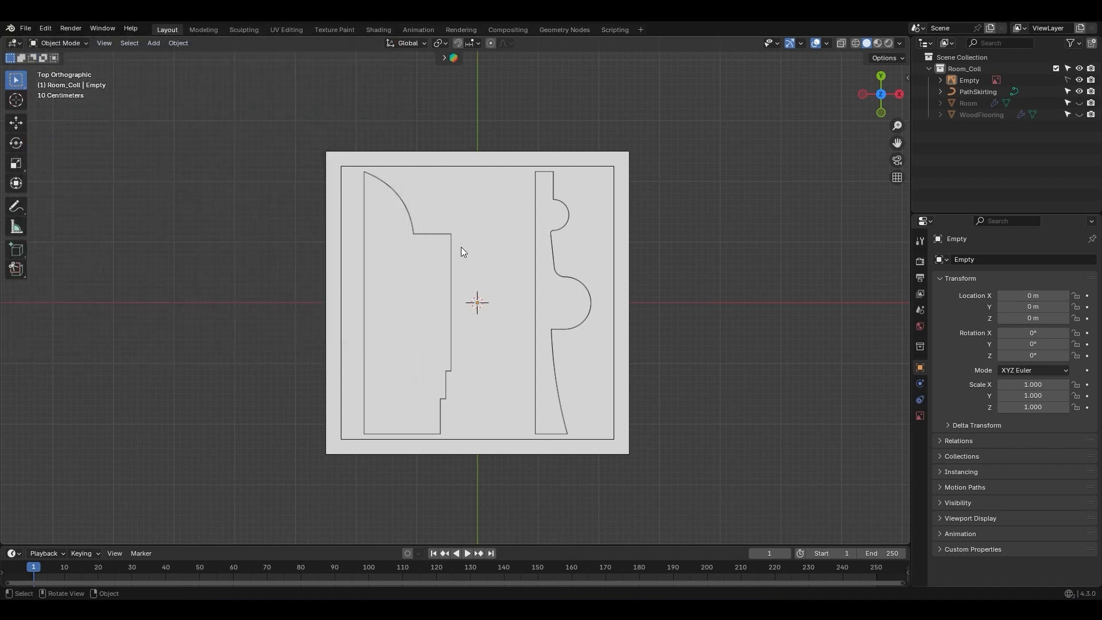
# Add a single-vertex mesh object and move it onto the lower-left corner of the left skirting profile in the reference
pyautogui.hotkey('shift', 'a')
pyautogui.moveTo(444, 124)
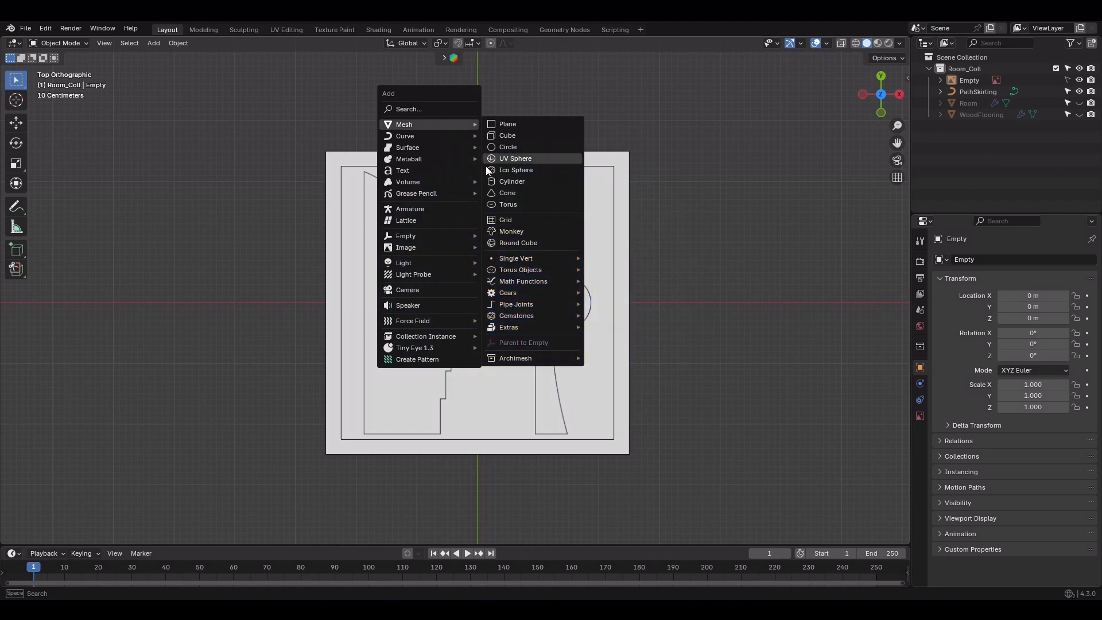
pyautogui.moveTo(518, 260)
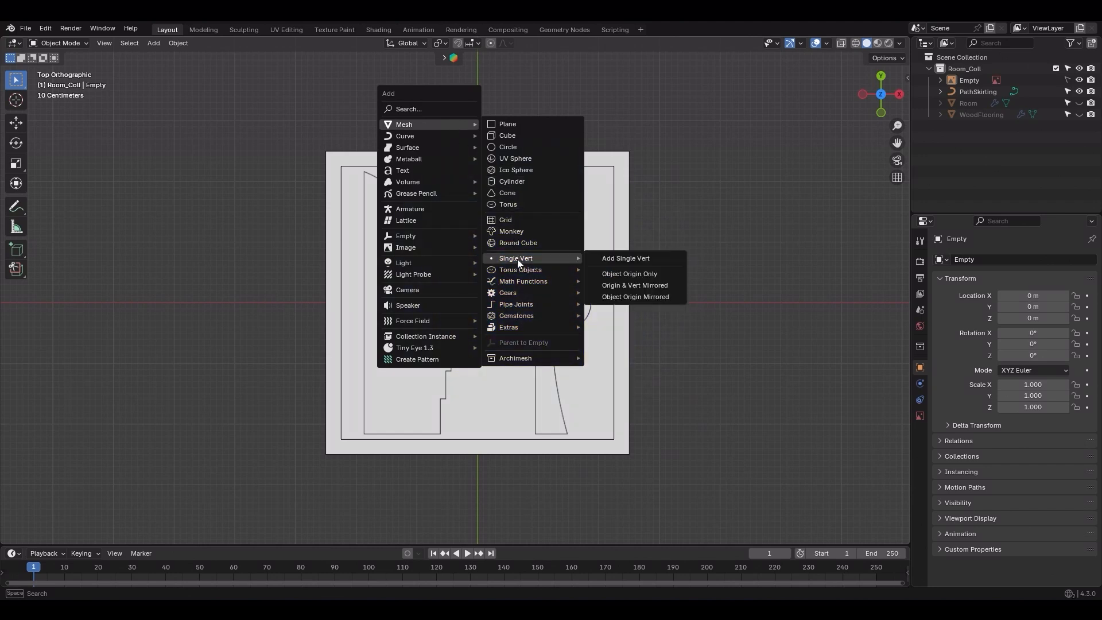
pyautogui.click(606, 258)
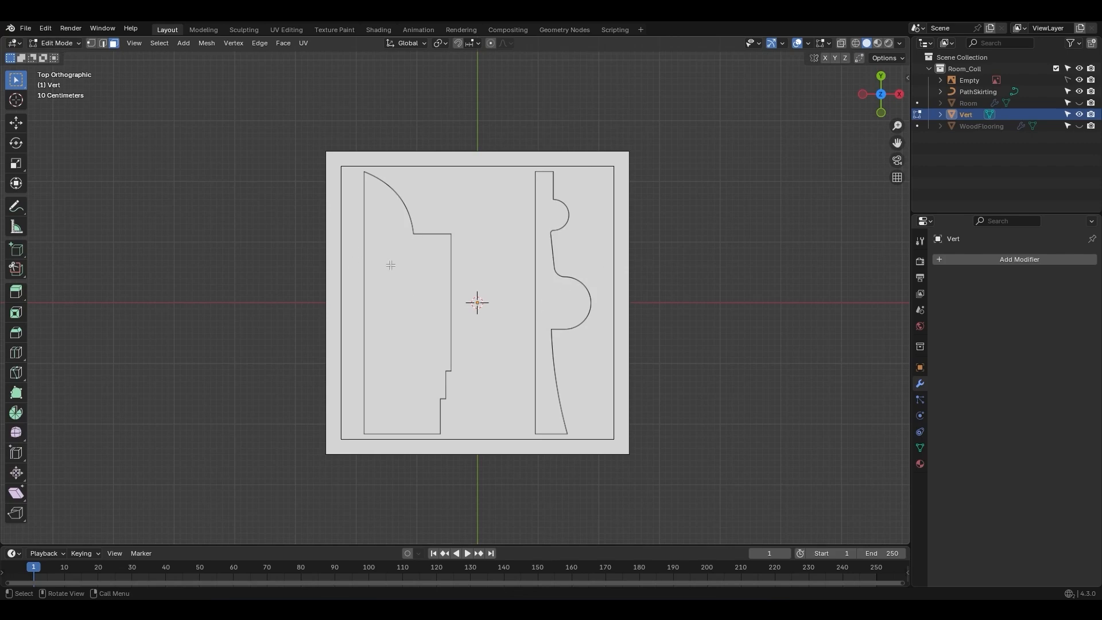
pyautogui.press('Tab')
pyautogui.press('g')
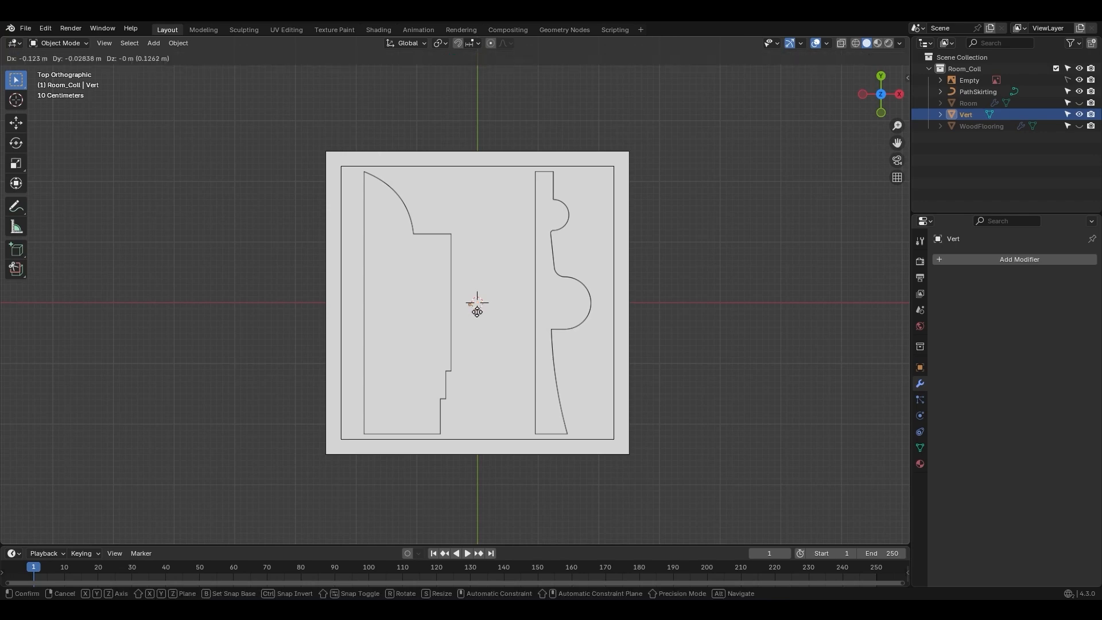
pyautogui.click(378, 439)
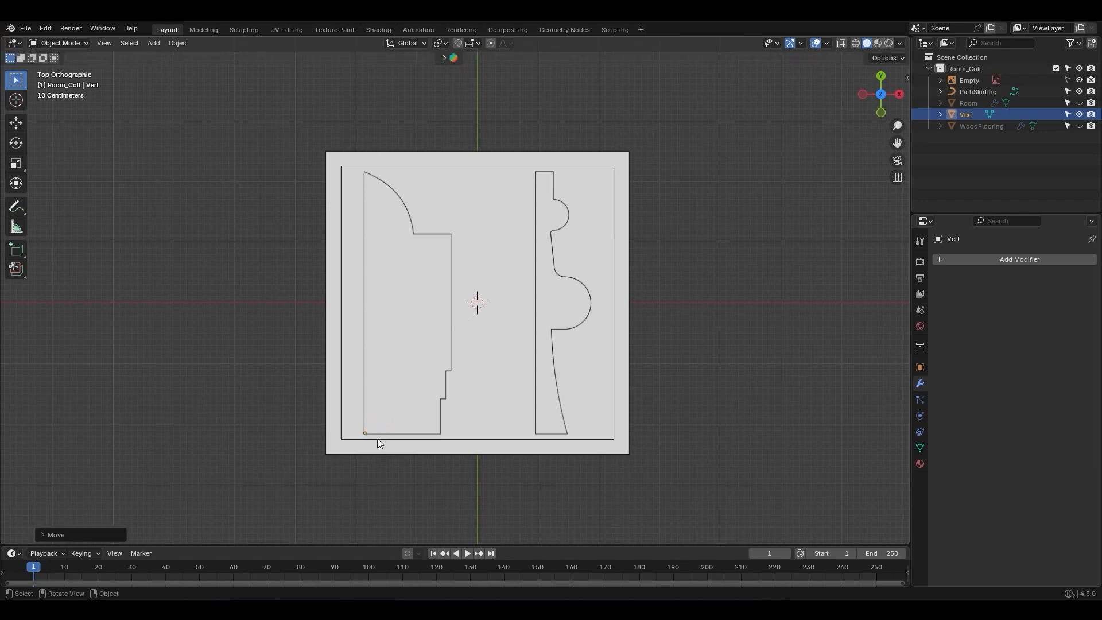
pyautogui.scroll(2, 379, 425)
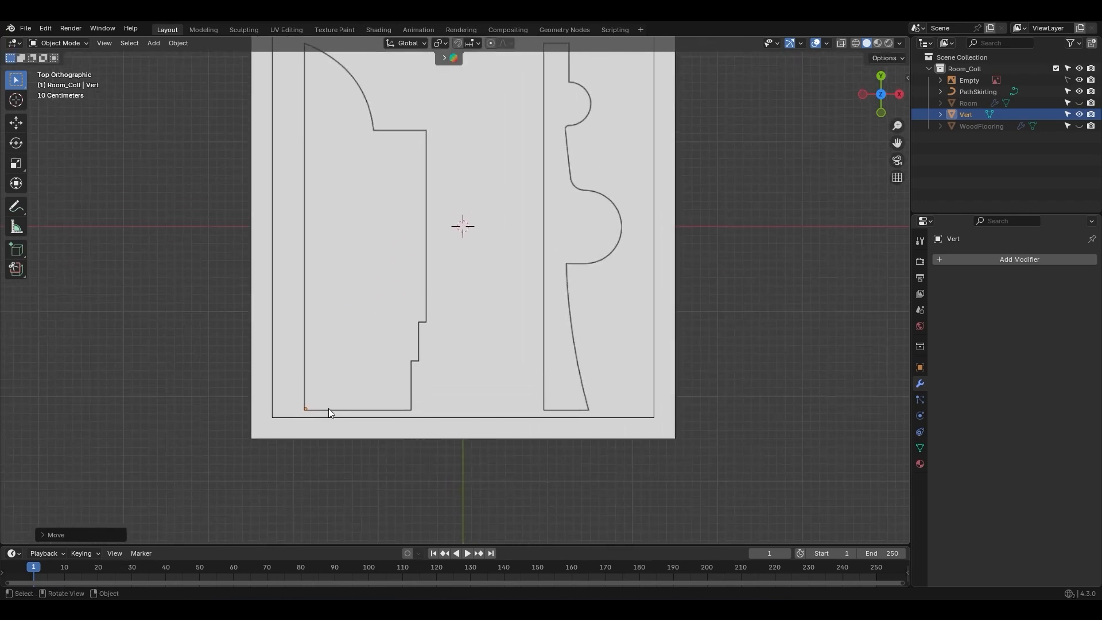
# Extrude the vertex along X to trace the bottom edge of the left profile
pyautogui.press('Tab')
pyautogui.press('1')
pyautogui.moveTo(251, 386); pyautogui.dragTo(328, 396)
pyautogui.press('e')
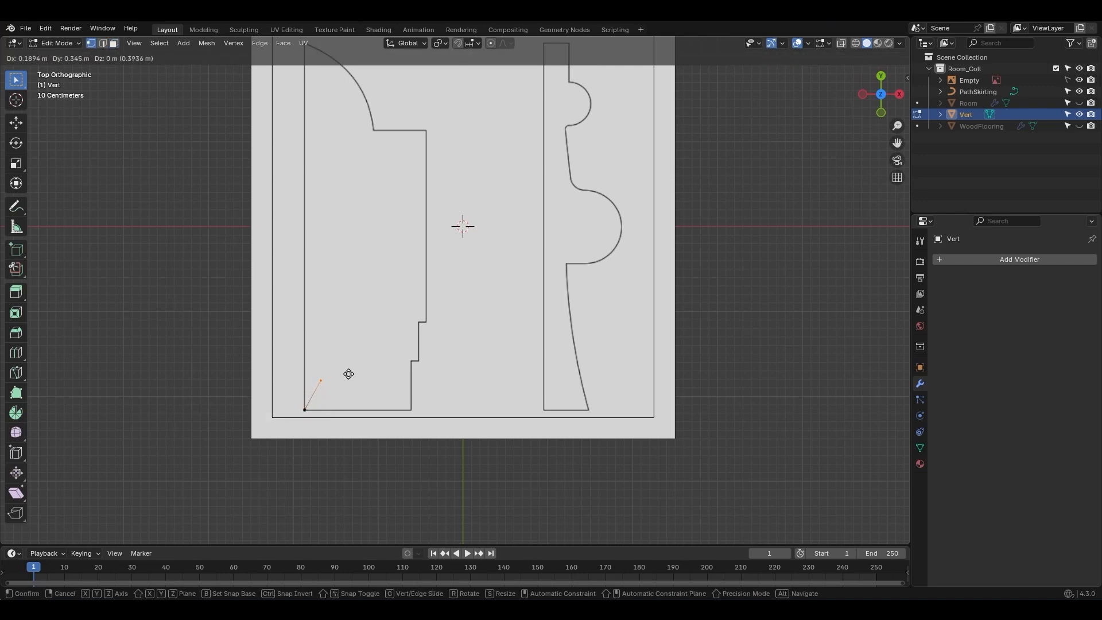
pyautogui.press('x')
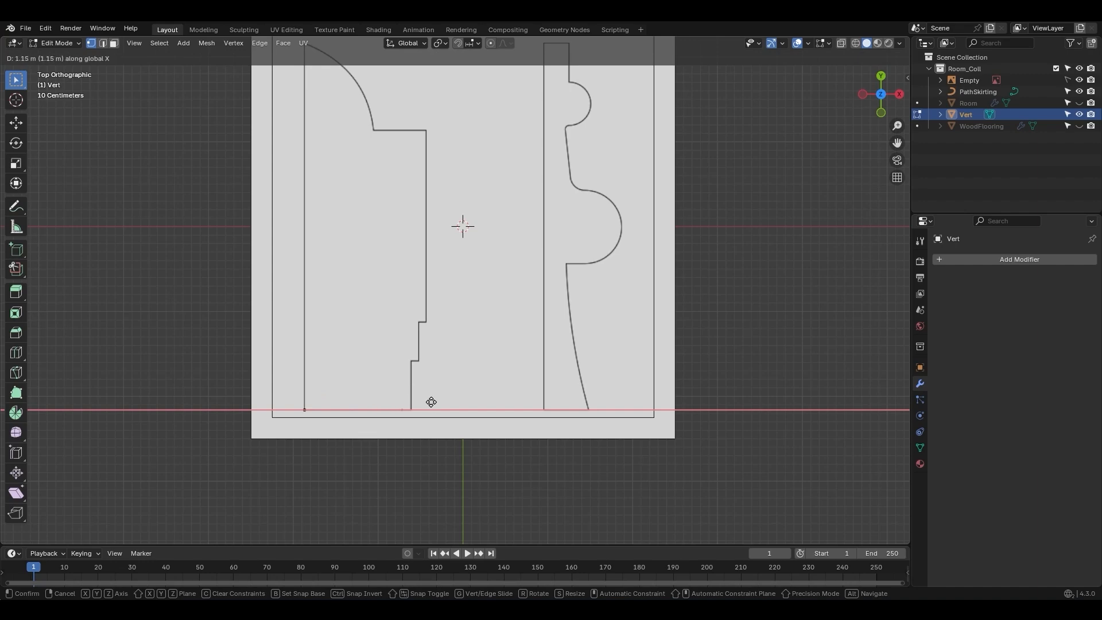
pyautogui.click(438, 404)
# Trace the left profile's lowest step by extruding the end vertex up along Y and outward along X
pyautogui.press('e')
pyautogui.press('y')
pyautogui.click(463, 357)
pyautogui.press('e')
pyautogui.press('x')
pyautogui.click(470, 359)
# Trace the left profile's second step and long vertical side with alternating Y and X extrusions
pyautogui.press('e')
pyautogui.press('y')
pyautogui.click(467, 320)
pyautogui.press('e')
pyautogui.press('x')
pyautogui.click(472, 316)
pyautogui.press('e')
pyautogui.press('y')
pyautogui.click(474, 130)
# Extrude the end vertex inward along X to trace the horizontal ledge up to the base of the arc
pyautogui.keyDown('shift'); pyautogui.moveTo(474, 129); pyautogui.dragTo(483, 218, button='middle'); pyautogui.keyUp('shift')
pyautogui.press('e')
pyautogui.press('y')
pyautogui.press('x')
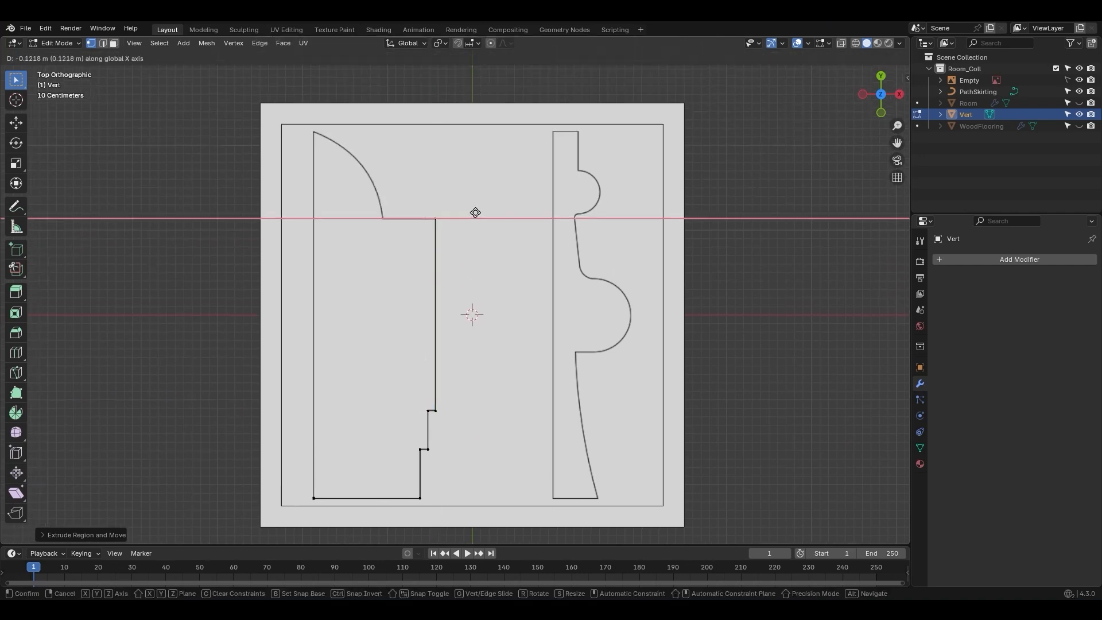
pyautogui.click(436, 210)
# Extrude up along Y and back along X to frame the arc with a square corner ending at the profile's top
pyautogui.press('e')
pyautogui.press('y')
pyautogui.click(472, 130)
pyautogui.press('e')
pyautogui.press('x')
pyautogui.click(403, 132)
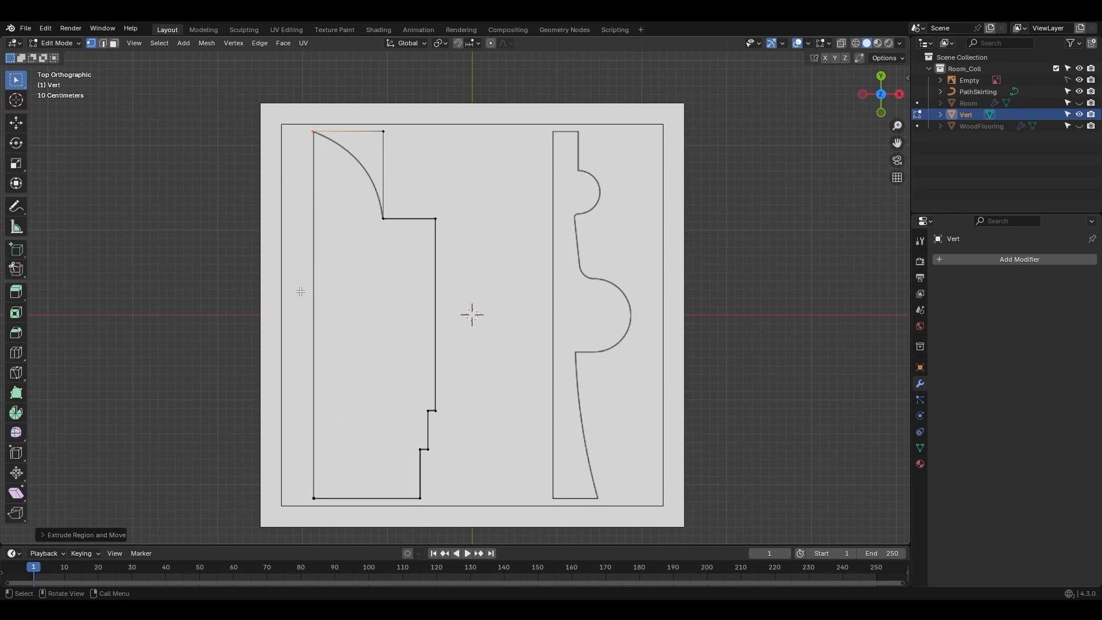
# Bevel the square corner's vertex with multiple segments to approximate the left profile's arc
pyautogui.keyDown('shift'); pyautogui.click(372, 214); pyautogui.keyUp('shift')
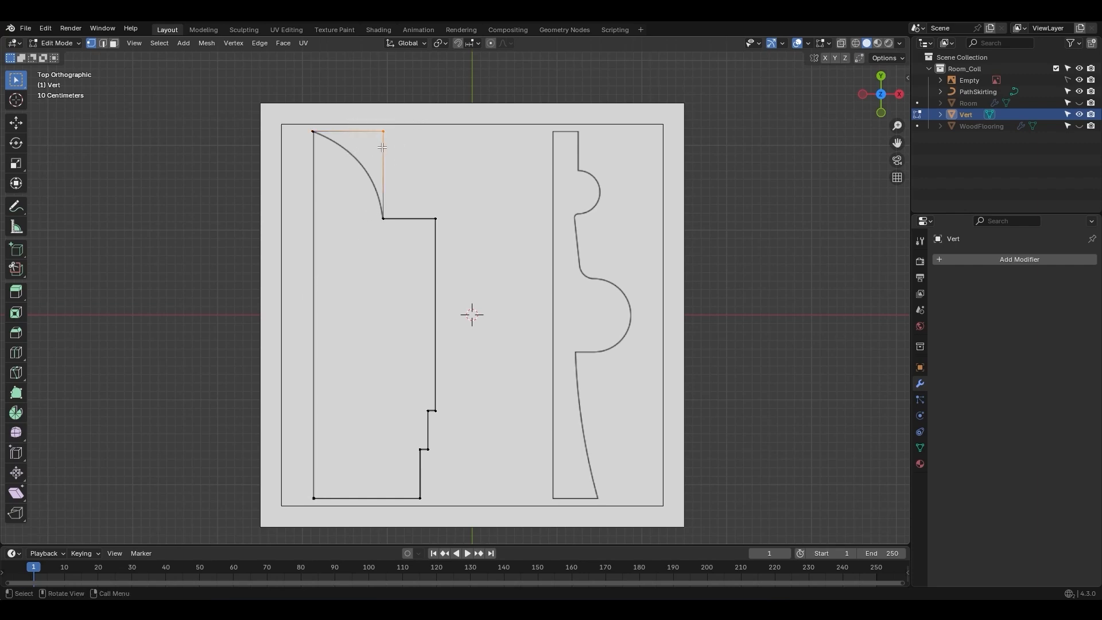
pyautogui.hotkey('ctrl', 'shift', 'b')
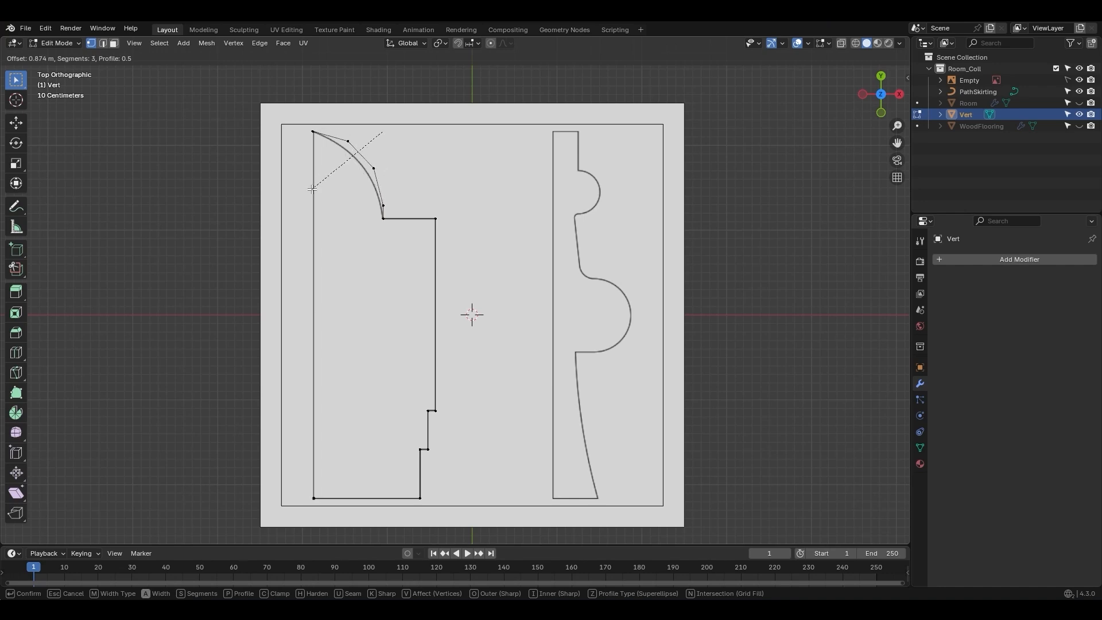
pyautogui.scroll(4, 321, 197)
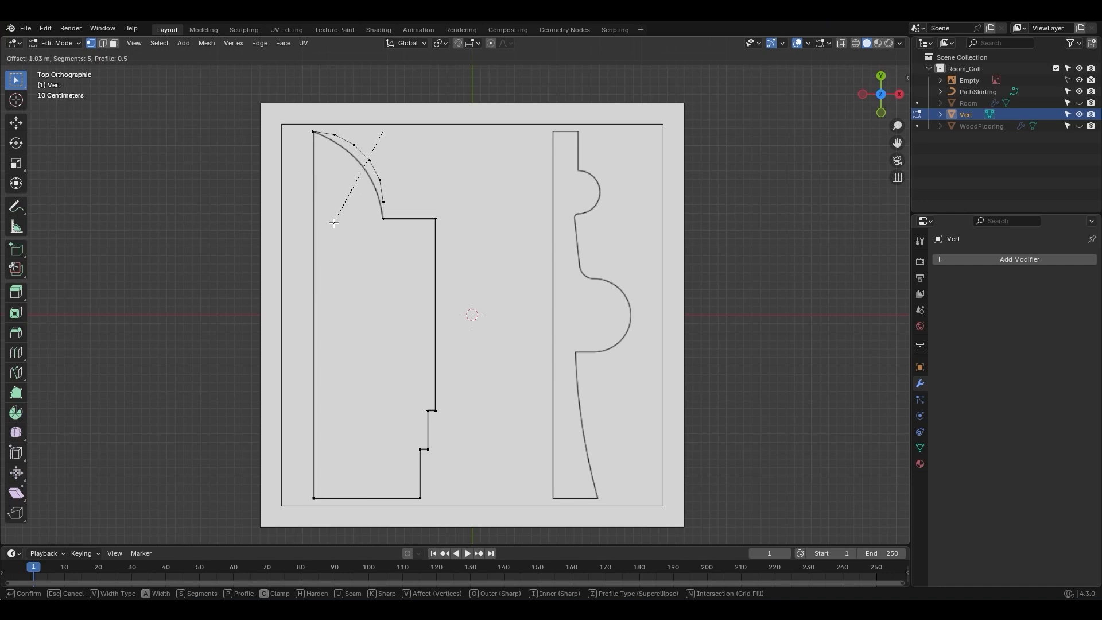
pyautogui.scroll(1, 338, 221)
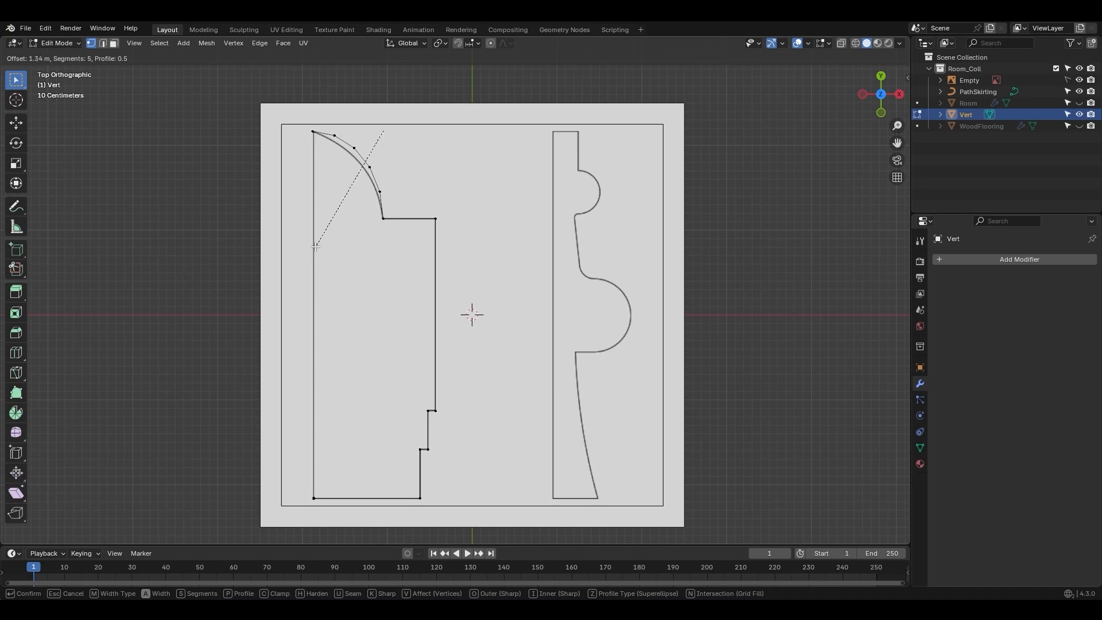
pyautogui.scroll(1, 307, 253)
pyautogui.click(305, 254)
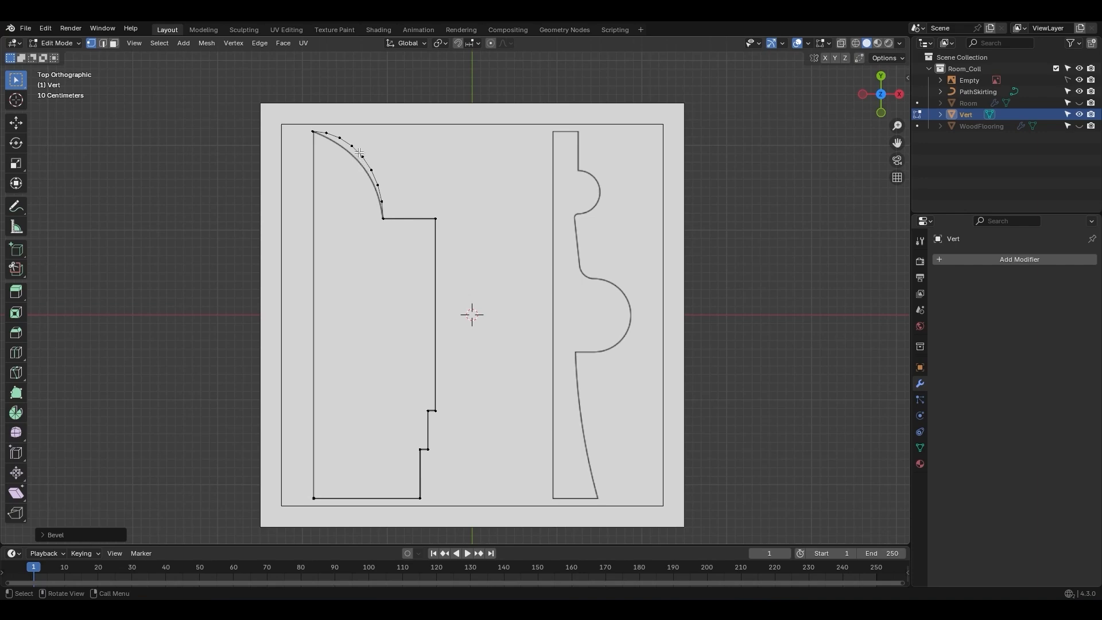
# Move the two middle arc vertices onto the reference curve using proportional editing with an adjusted influence size
pyautogui.moveTo(360, 152); pyautogui.dragTo(379, 179)
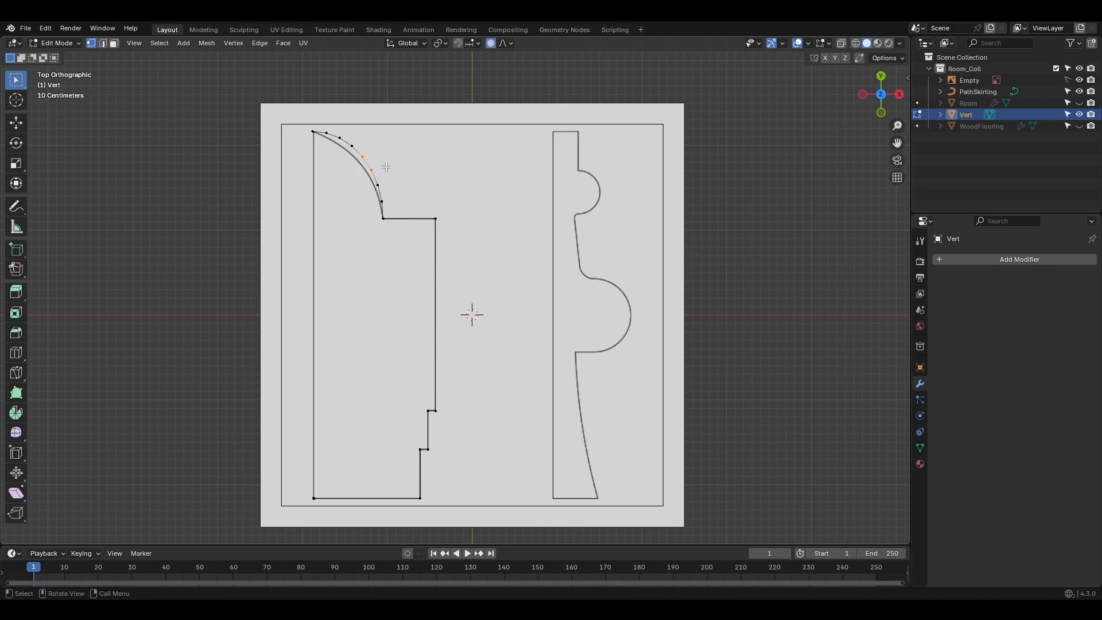
pyautogui.click(491, 43)
pyautogui.press('g')
pyautogui.scroll(3, 371, 166)
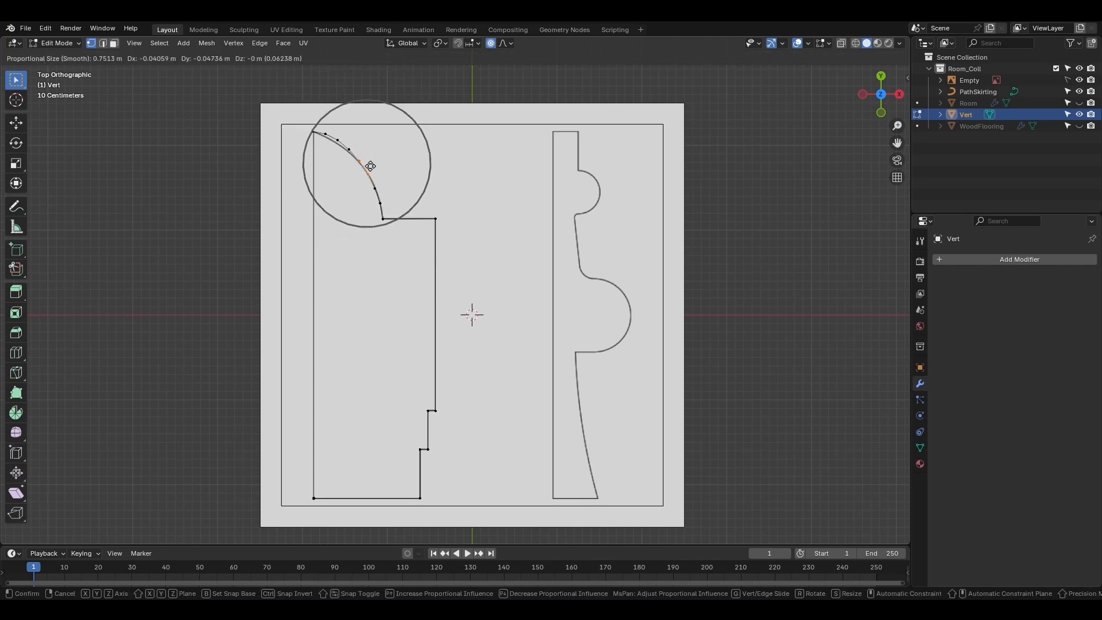
pyautogui.scroll(-2, 372, 170)
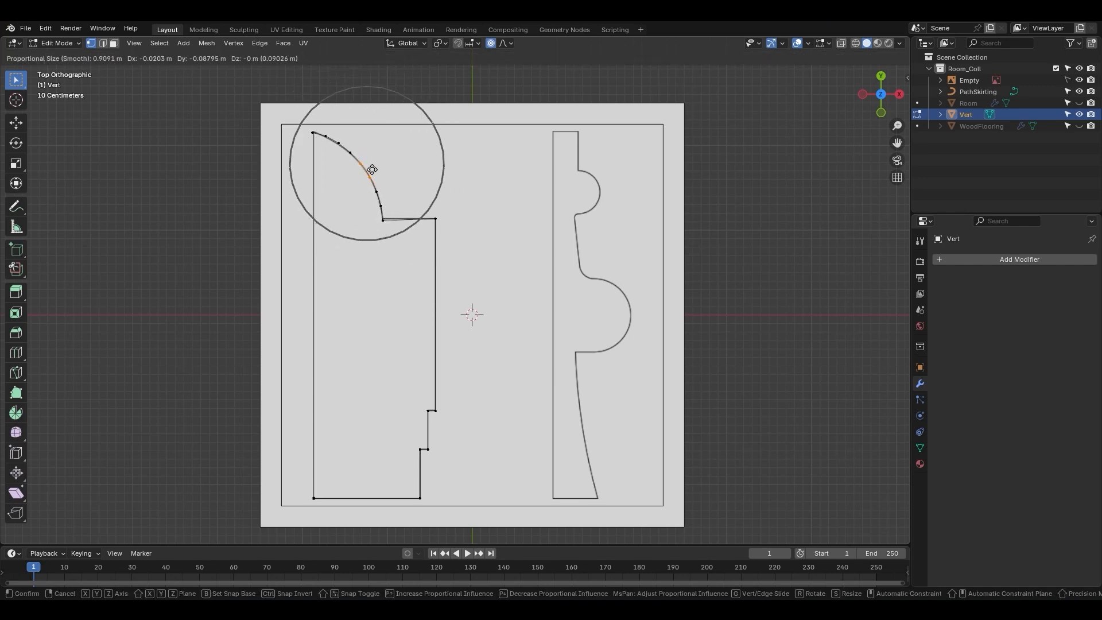
pyautogui.scroll(-1, 371, 167)
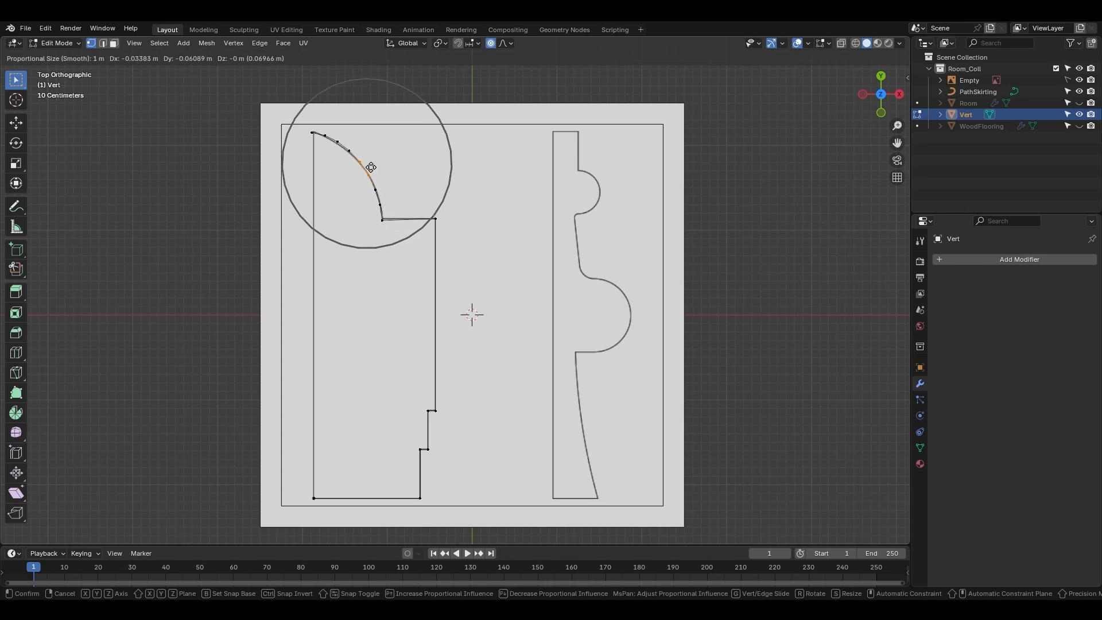
pyautogui.scroll(2, 369, 168)
pyautogui.click(368, 173)
# Turn off proportional editing and nudge the arc's end vertices back toward the reference corners
pyautogui.press('o')
pyautogui.press('g')
pyautogui.click(390, 201)
pyautogui.click(312, 131)
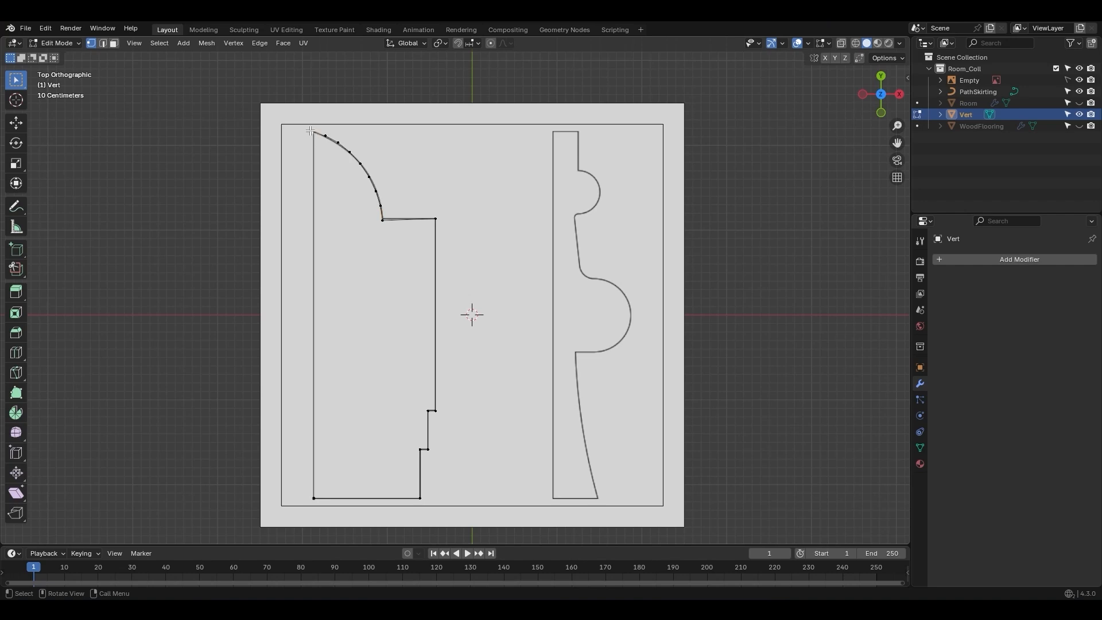
pyautogui.press('g')
pyautogui.click(314, 128)
# Select the whole linked outline and merge its duplicate vertices by distance
pyautogui.hotkey('ctrl', 'l')
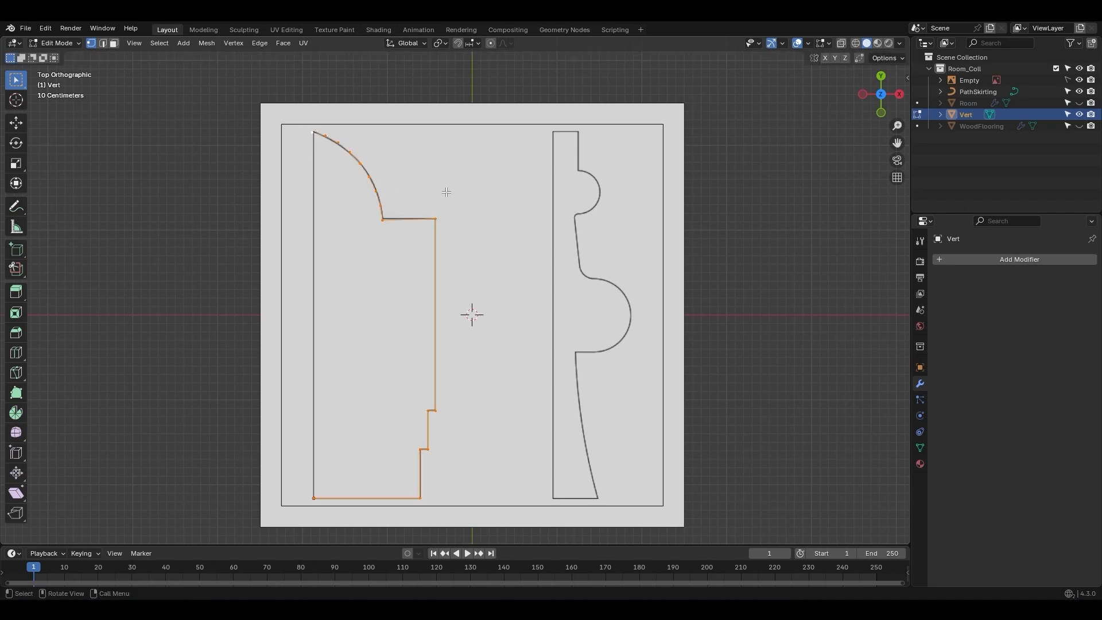
pyautogui.press('m')
pyautogui.click(428, 259)
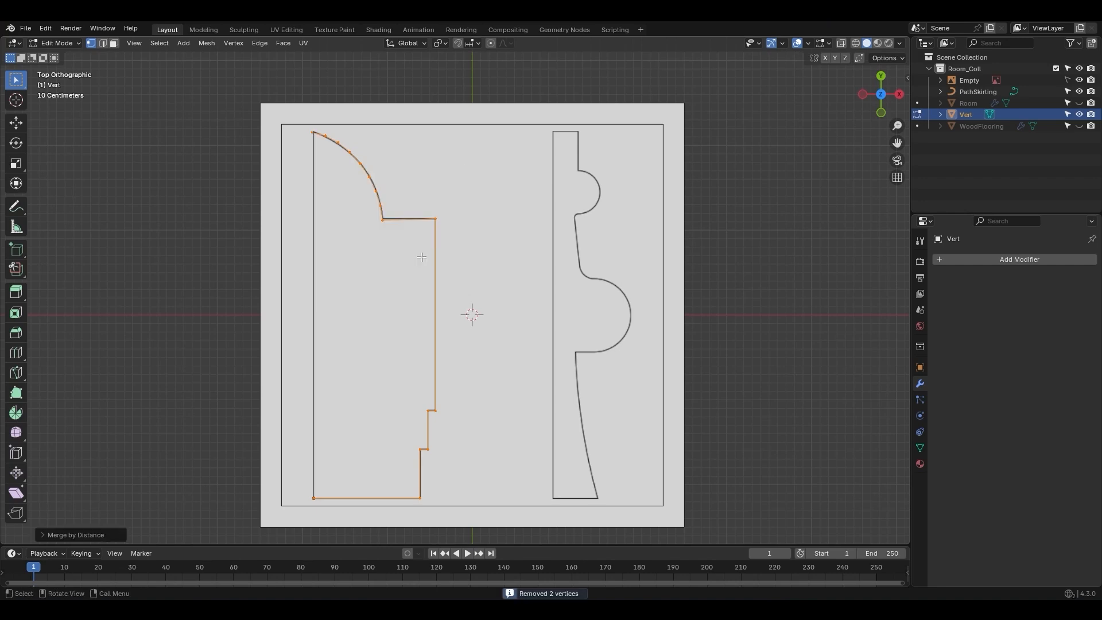
pyautogui.click(310, 139)
pyautogui.press('g')
pyautogui.rightClick(301, 136)
pyautogui.click(383, 219)
pyautogui.press('g')
pyautogui.rightClick(382, 228)
# Flatten the short horizontal ledge below the arc by scaling its two end vertices along Y
pyautogui.moveTo(367, 214); pyautogui.dragTo(448, 235)
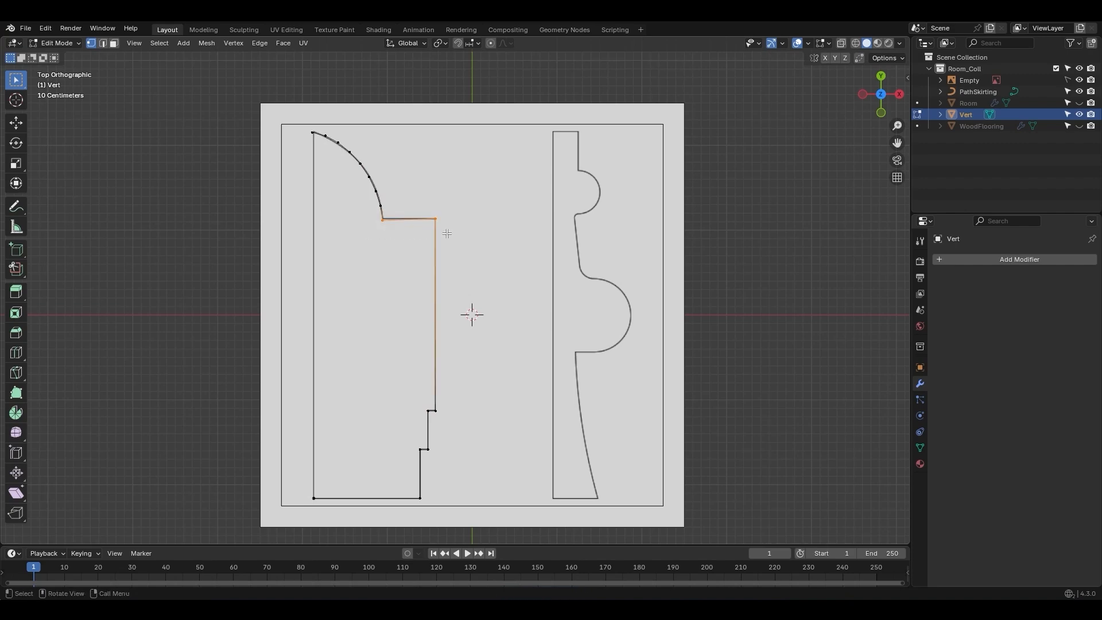
pyautogui.press('s')
pyautogui.press('y')
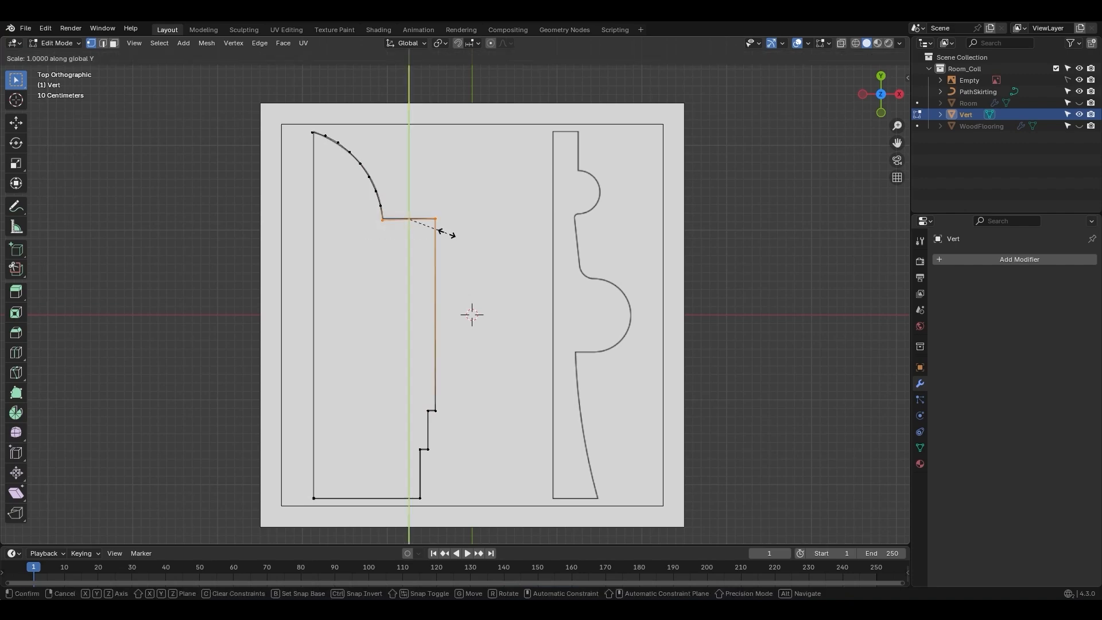
pyautogui.click(448, 233)
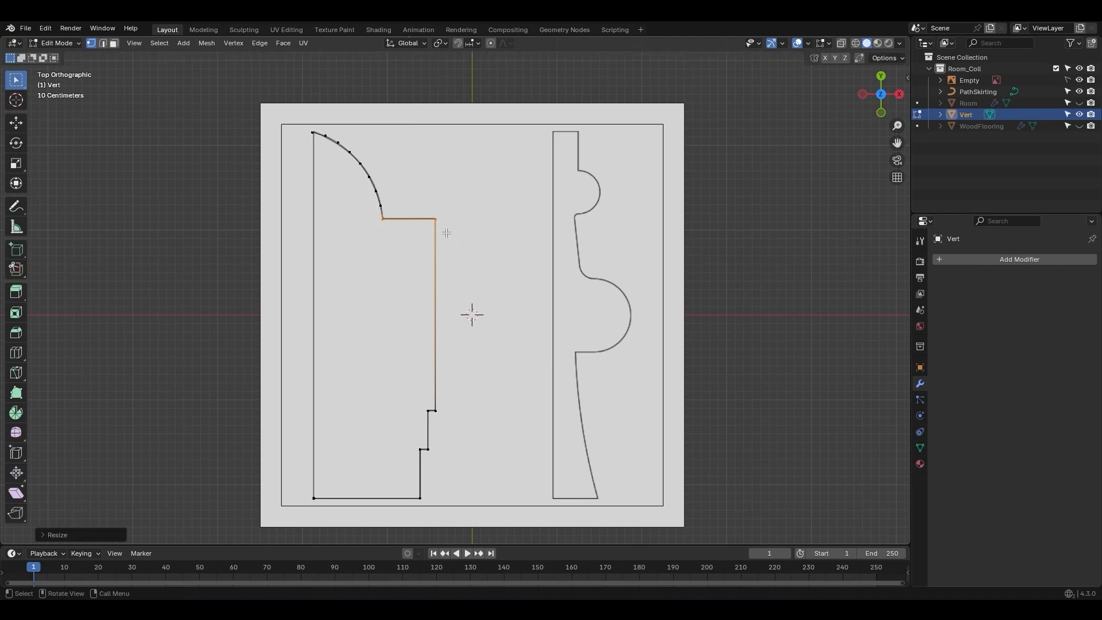
# Move the arc's top vertex onto the reference corner and return to Object Mode
pyautogui.click(312, 132)
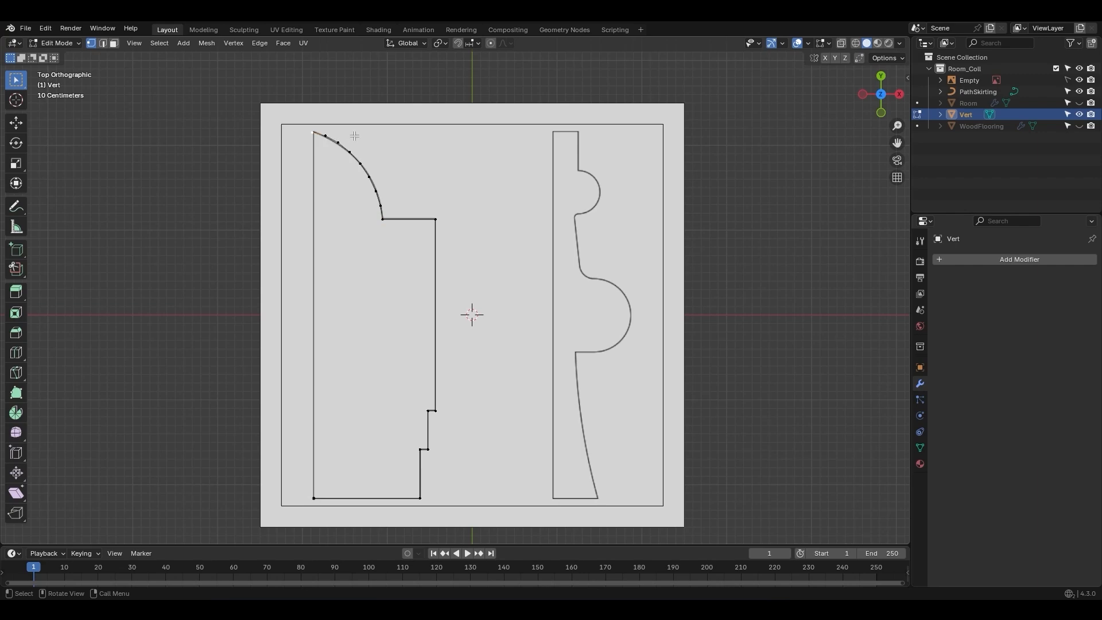
pyautogui.press('g')
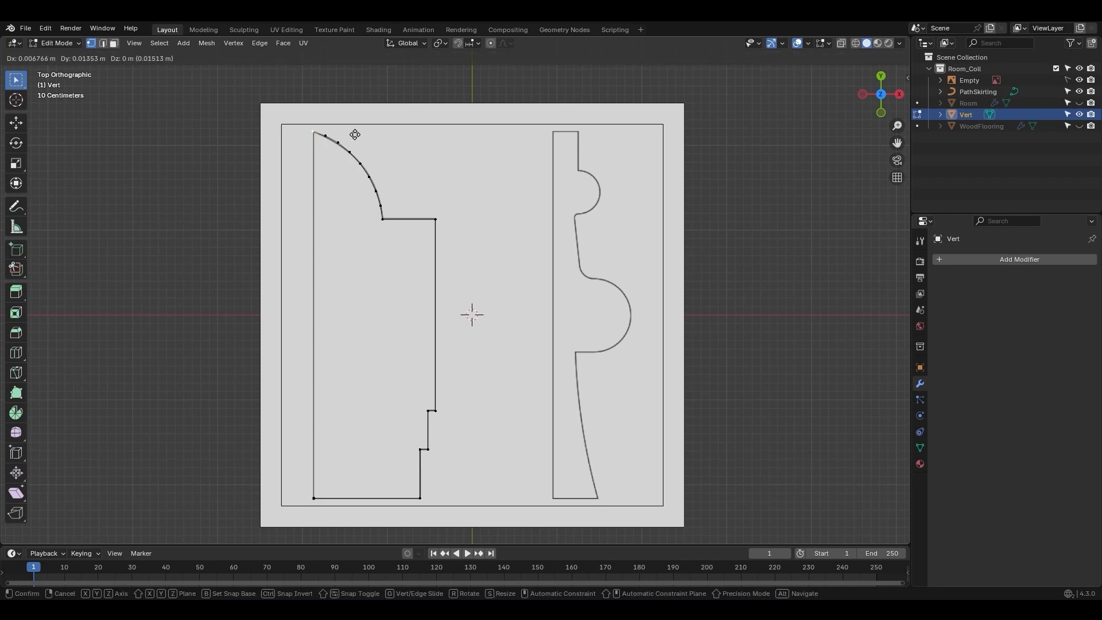
pyautogui.click(355, 134)
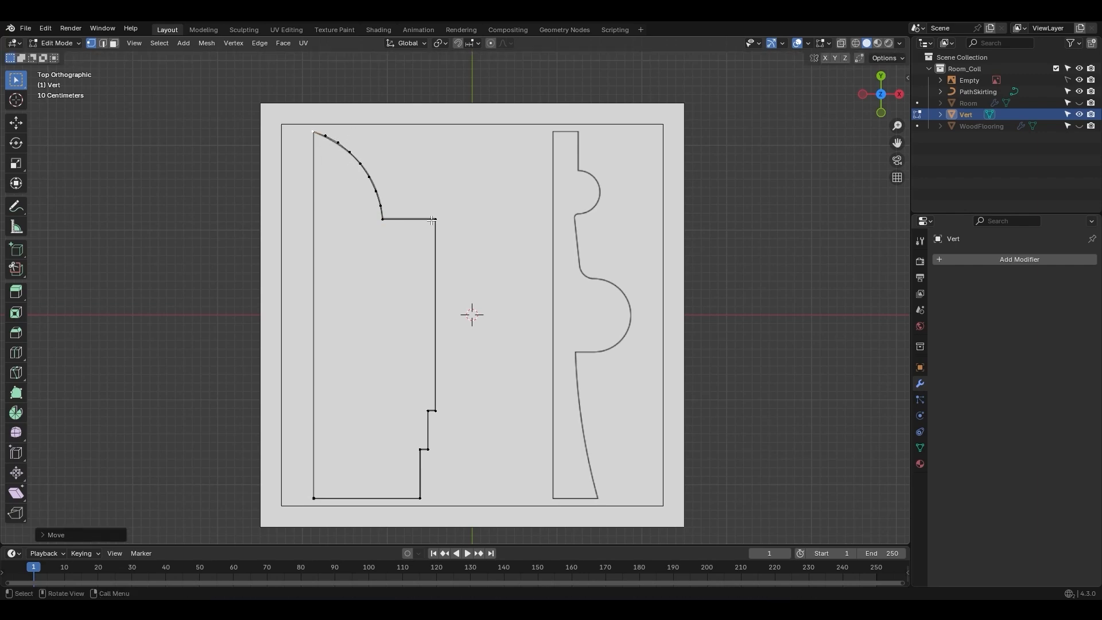
pyautogui.press('Tab')
# Add a second single-vertex object and place it on the lower-left corner of the right skirting profile
pyautogui.keyDown('shift'); pyautogui.moveTo(457, 277); pyautogui.dragTo(390, 265, button='middle'); pyautogui.keyUp('shift')
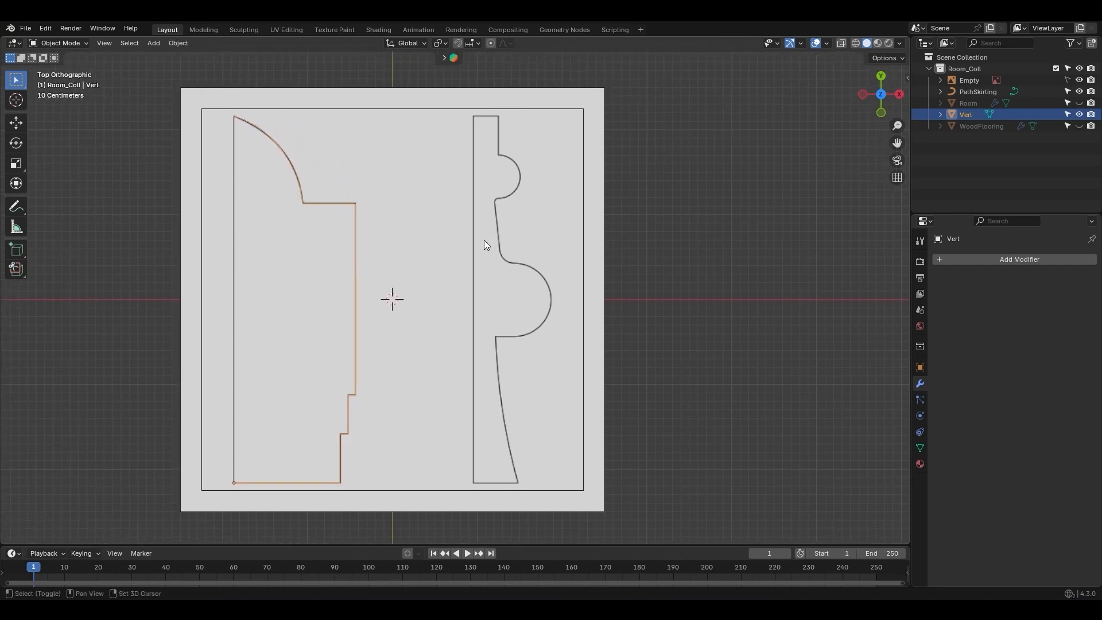
pyautogui.keyDown('shift'); pyautogui.moveTo(484, 240); pyautogui.dragTo(468, 232, button='middle'); pyautogui.keyUp('shift')
pyautogui.hotkey('shift', 'a')
pyautogui.moveTo(573, 364)
pyautogui.click(643, 364)
pyautogui.press('Tab')
pyautogui.press('g')
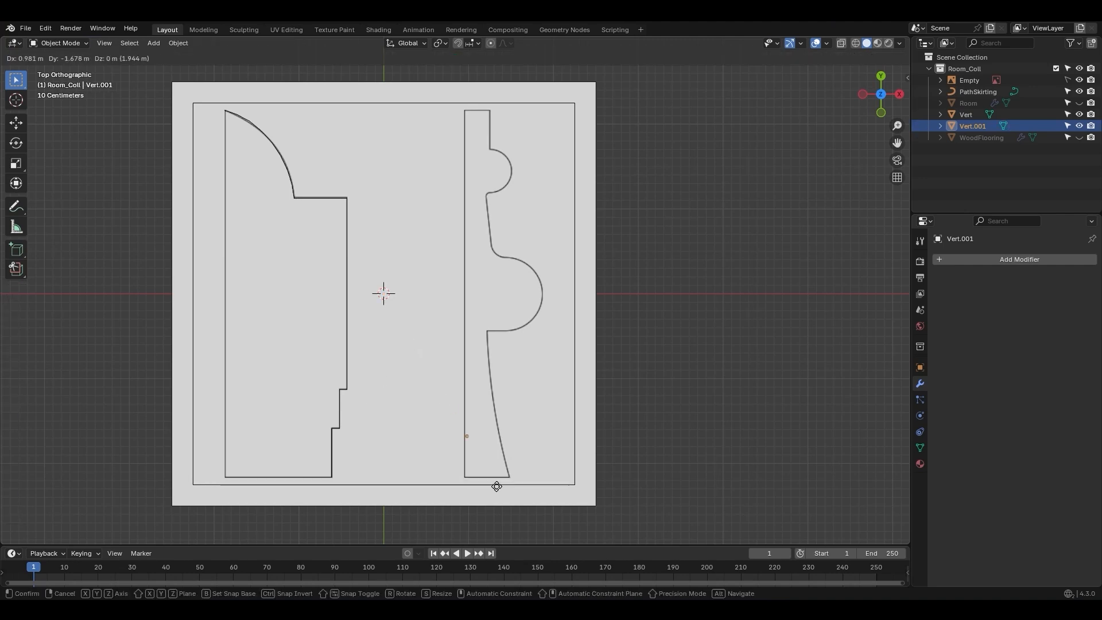
pyautogui.click(494, 526)
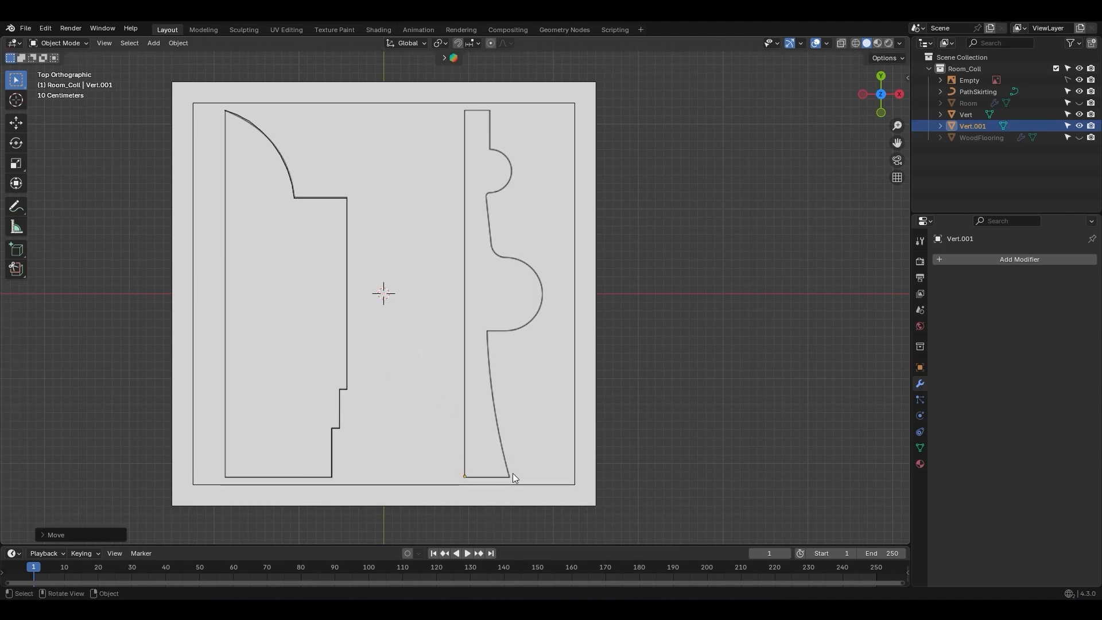
# In Edit Mode, extrude the vertex along the right profile's base edge and up its concave lower side
pyautogui.press('Tab')
pyautogui.press('e')
pyautogui.press('x')
pyautogui.click(555, 483)
pyautogui.press('e')
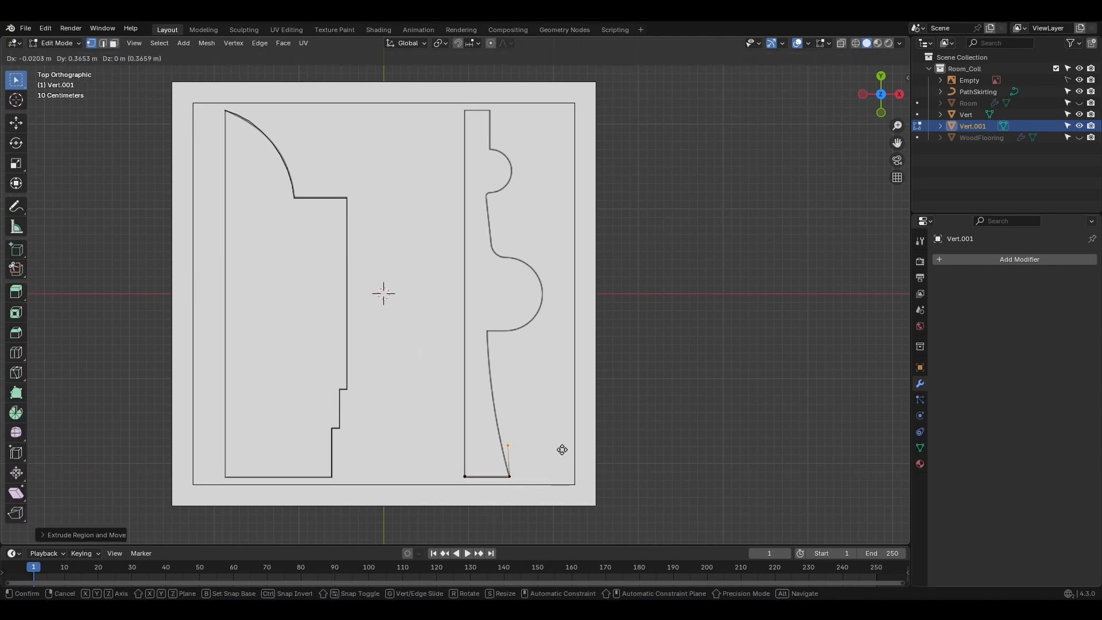
pyautogui.click(551, 349)
# Extrude three straight edges that box in the large round bulge of the right profile
pyautogui.press('e')
pyautogui.press('x')
pyautogui.click(564, 345)
pyautogui.click(571, 271)
pyautogui.press('e')
pyautogui.press('x')
pyautogui.click(522, 279)
# Continue the outline up the slanted edge and box in the small upper bulge with straight edges
pyautogui.press('e')
pyautogui.click(516, 214)
pyautogui.press('e')
pyautogui.moveTo(496, 208); pyautogui.dragTo(511, 208, button='middle')
pyautogui.click(523, 210)
pyautogui.press('e')
pyautogui.press('y')
pyautogui.click(538, 165)
pyautogui.press('e')
pyautogui.moveTo(566, 167); pyautogui.dragTo(556, 167, button='middle')
pyautogui.click(546, 168)
# Extrude the outline vertically to the profile's top, then along X to its upper-left corner
pyautogui.press('e')
pyautogui.press('y')
pyautogui.click(545, 140)
pyautogui.press('e')
pyautogui.press('x')
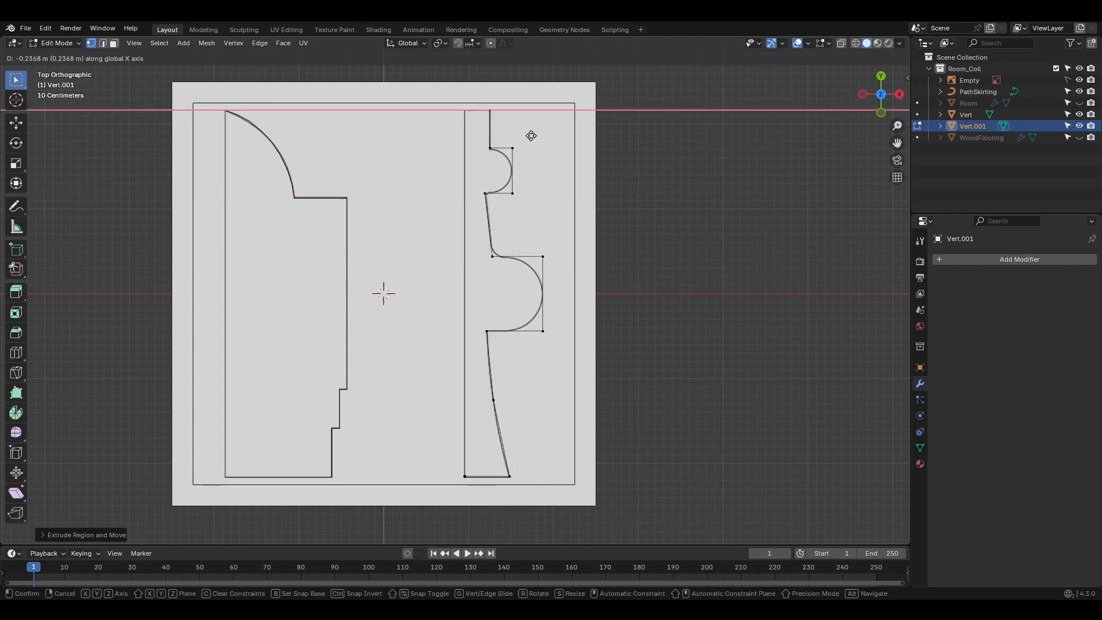
pyautogui.click(527, 135)
# Vertex-bevel the middle point of the concave lower side so it follows the reference curve
pyautogui.click(493, 400)
pyautogui.hotkey('ctrl', 'shift', 'b')
pyautogui.press('v')
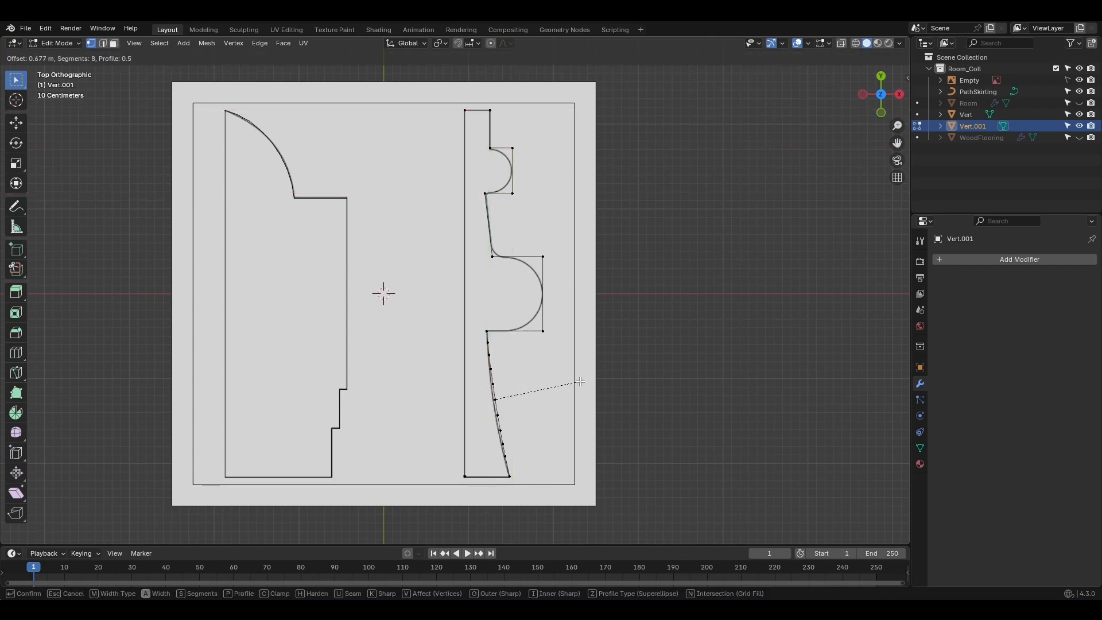
pyautogui.click(580, 381)
# Vertex-bevel the large bulge's two outer corners into a round and soften the inner corner above it
pyautogui.moveTo(570, 371); pyautogui.dragTo(529, 247)
pyautogui.hotkey('ctrl', 'shift', 'b')
pyautogui.click(458, 306)
pyautogui.click(493, 254)
pyautogui.hotkey('ctrl', 'shift', 'b')
pyautogui.click(525, 233)
# Vertex-bevel the two outer corners of the small upper bulge to match its rounded reference shape
pyautogui.click(483, 192)
pyautogui.click(509, 150)
pyautogui.keyDown('shift'); pyautogui.click(511, 191); pyautogui.keyUp('shift')
pyautogui.hotkey('ctrl', 'b')
pyautogui.click(546, 180)
# Vertex-bevel the corner just below the small bulge with 2 segments and return to Object Mode
pyautogui.click(487, 196)
pyautogui.hotkey('ctrl', 'shift', 'b')
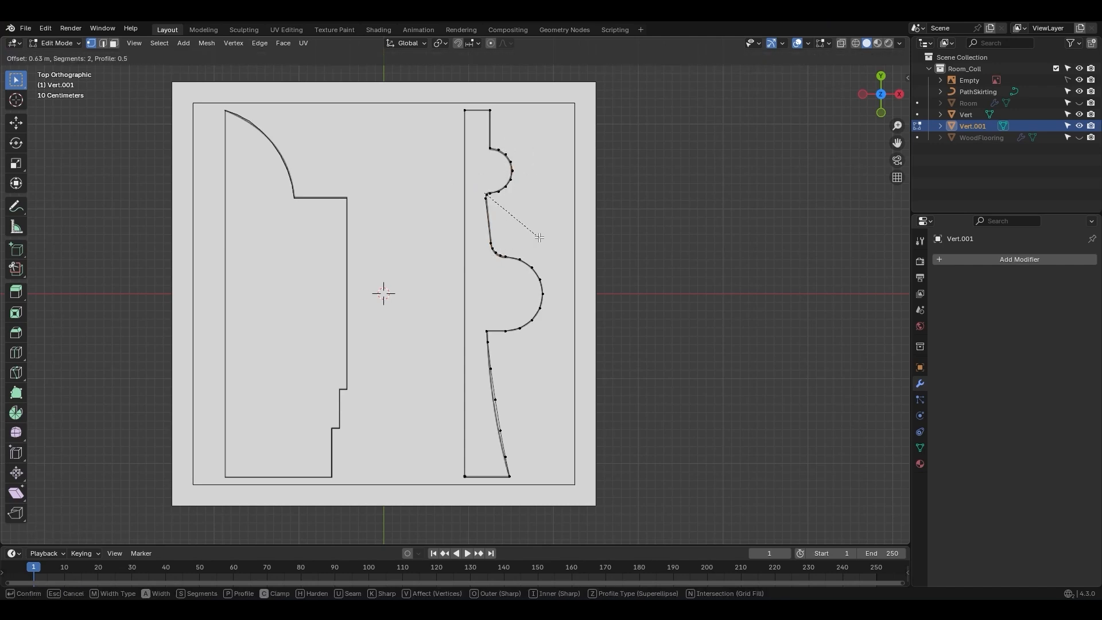
pyautogui.click(540, 237)
pyautogui.press('Tab')
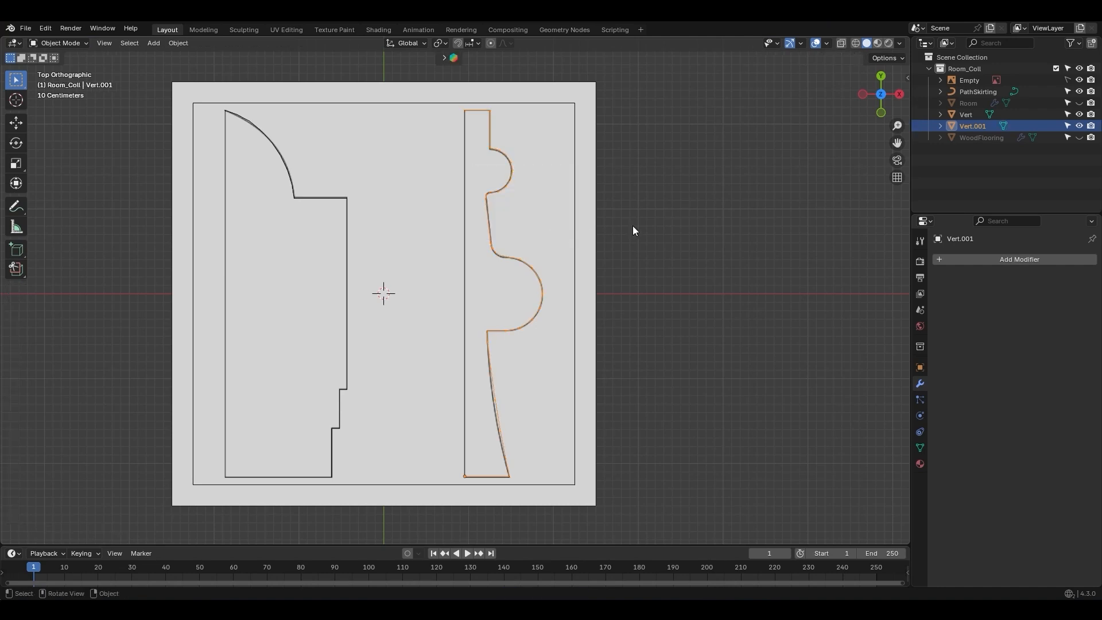
# Delete the reference image and move both traced profiles along X, clear of the square skirting path
pyautogui.click(1027, 83)
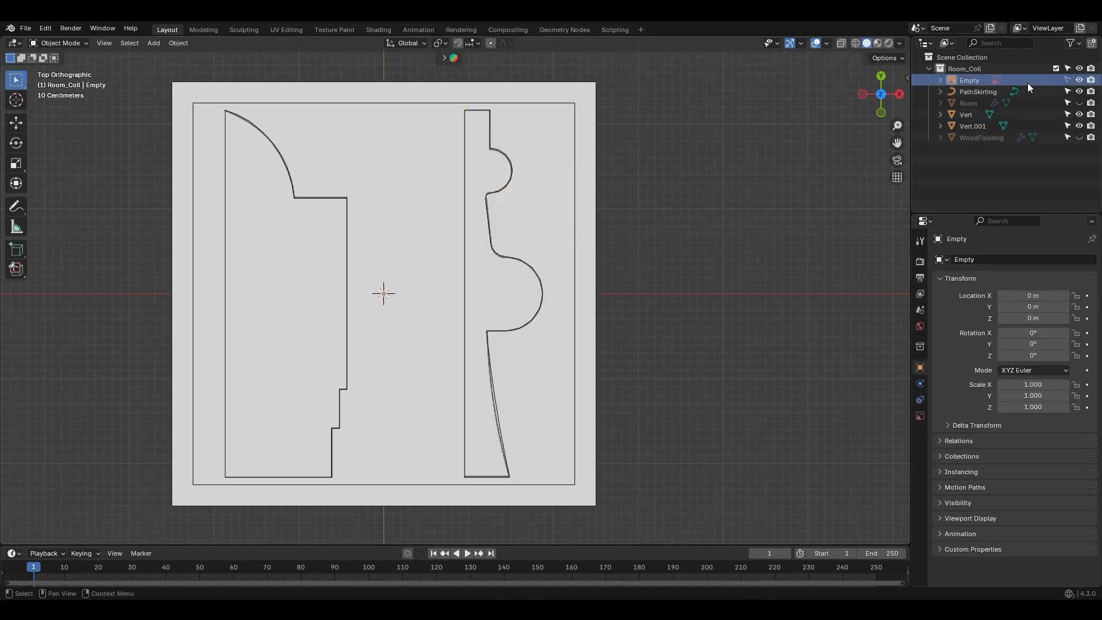
pyautogui.press('x')
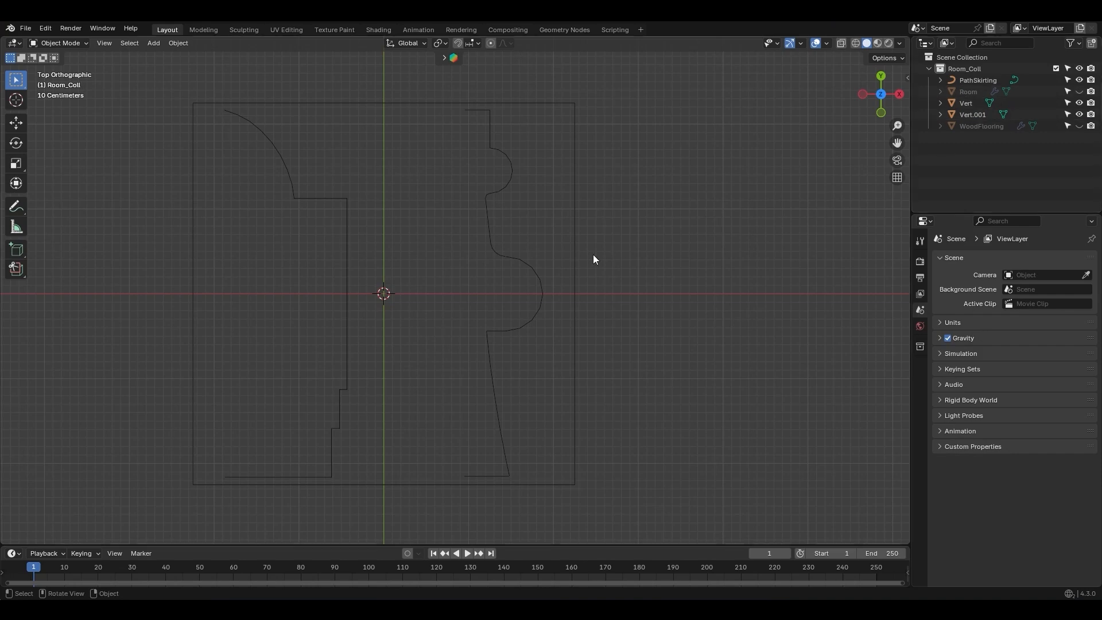
pyautogui.click(492, 267)
pyautogui.keyDown('shift'); pyautogui.click(348, 247); pyautogui.keyUp('shift')
pyautogui.scroll(-3, 356, 240)
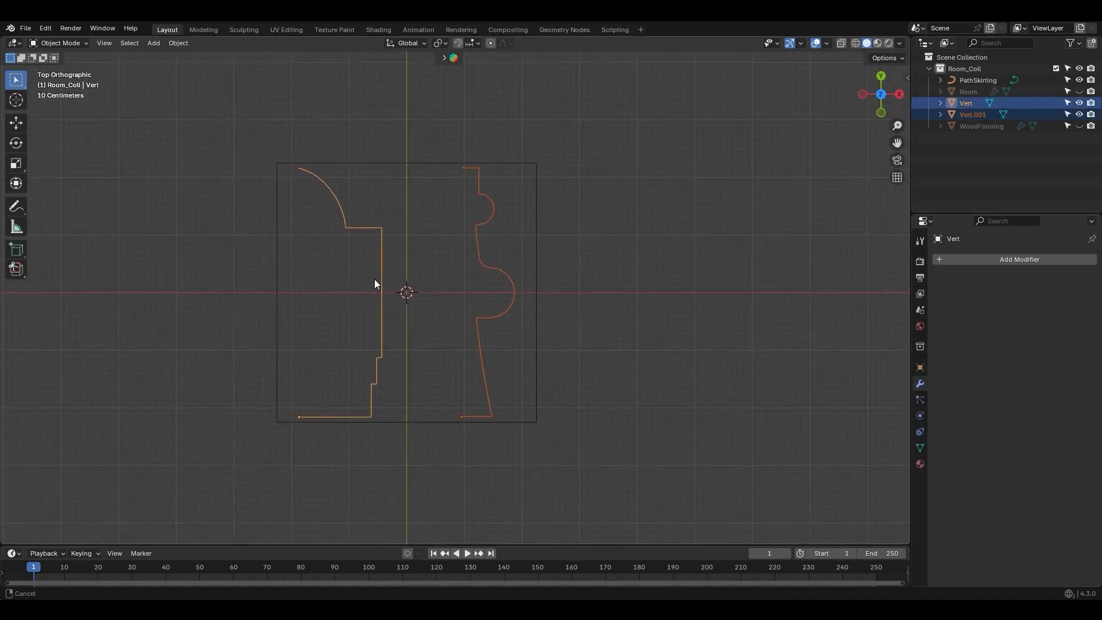
pyautogui.keyDown('shift'); pyautogui.moveTo(381, 292); pyautogui.dragTo(293, 296, button='middle'); pyautogui.keyUp('shift')
pyautogui.moveTo(293, 297); pyautogui.dragTo(700, 293)
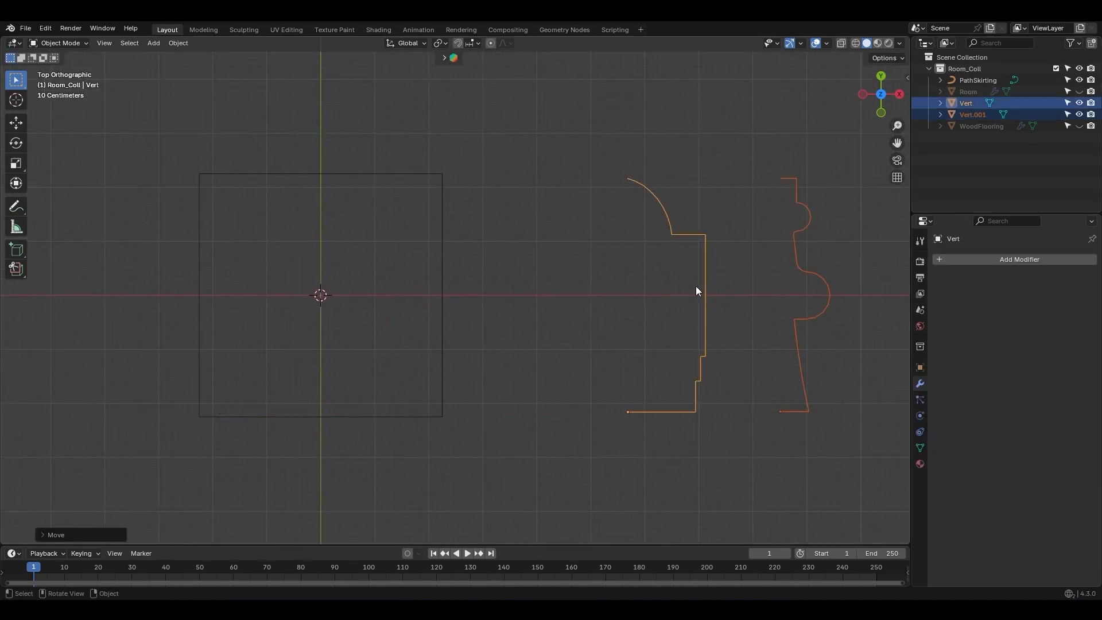
# Convert both selected profile meshes to curves
pyautogui.rightClick(677, 260)
pyautogui.moveTo(677, 260)
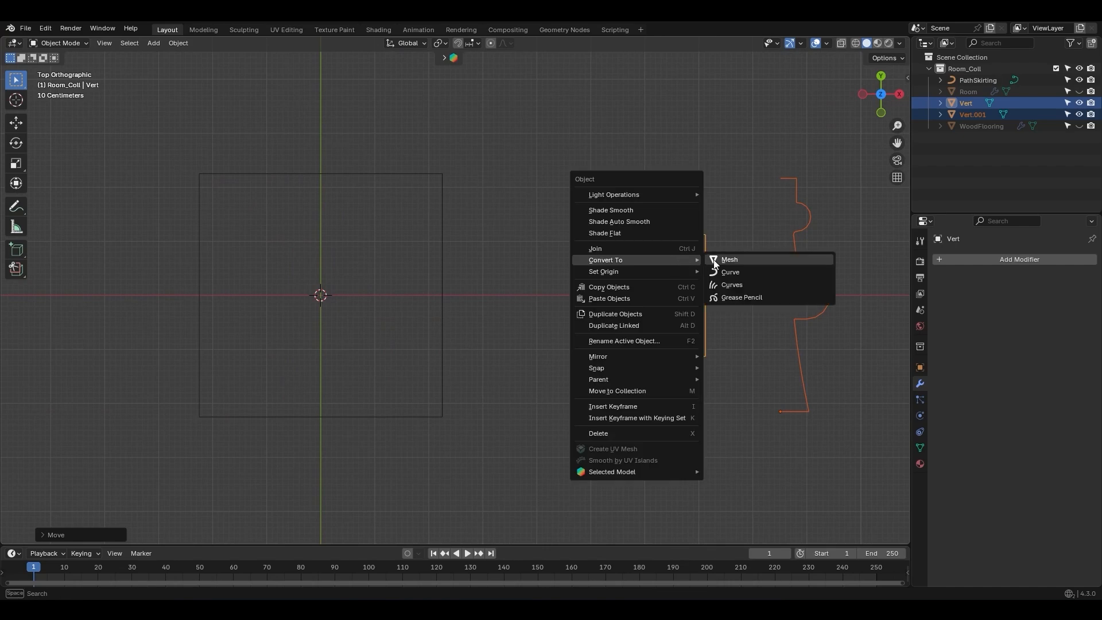
pyautogui.click(733, 272)
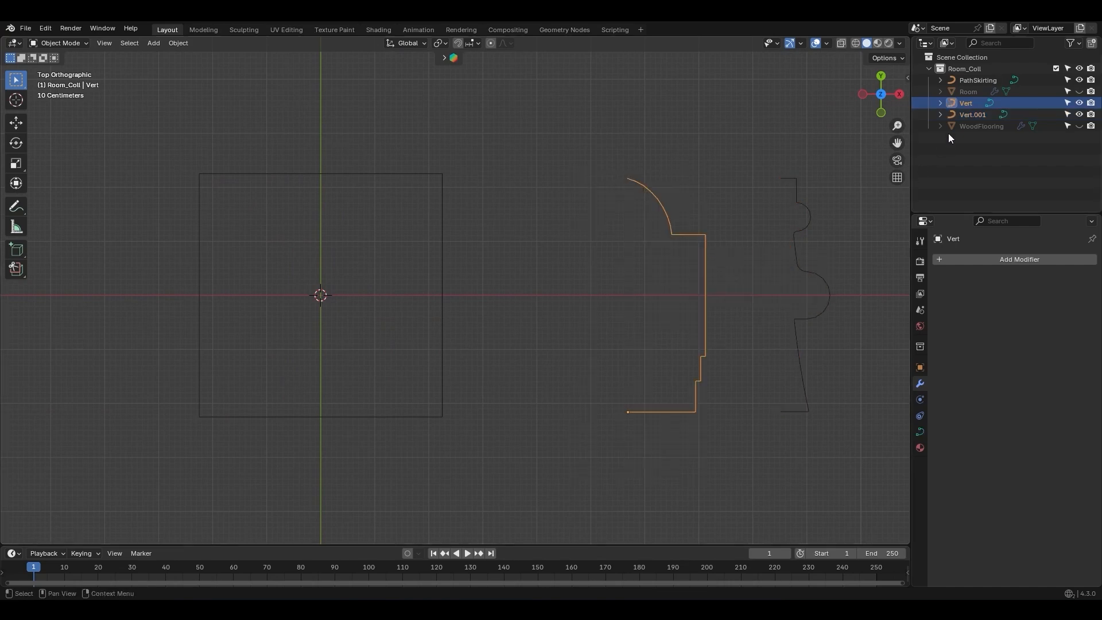
# Rename the stepped profile curve ProfileSkirting and the double-bulge profile curve ProfileDadoRail
pyautogui.press('F2')
pyautogui.write('ProfileSkirting')
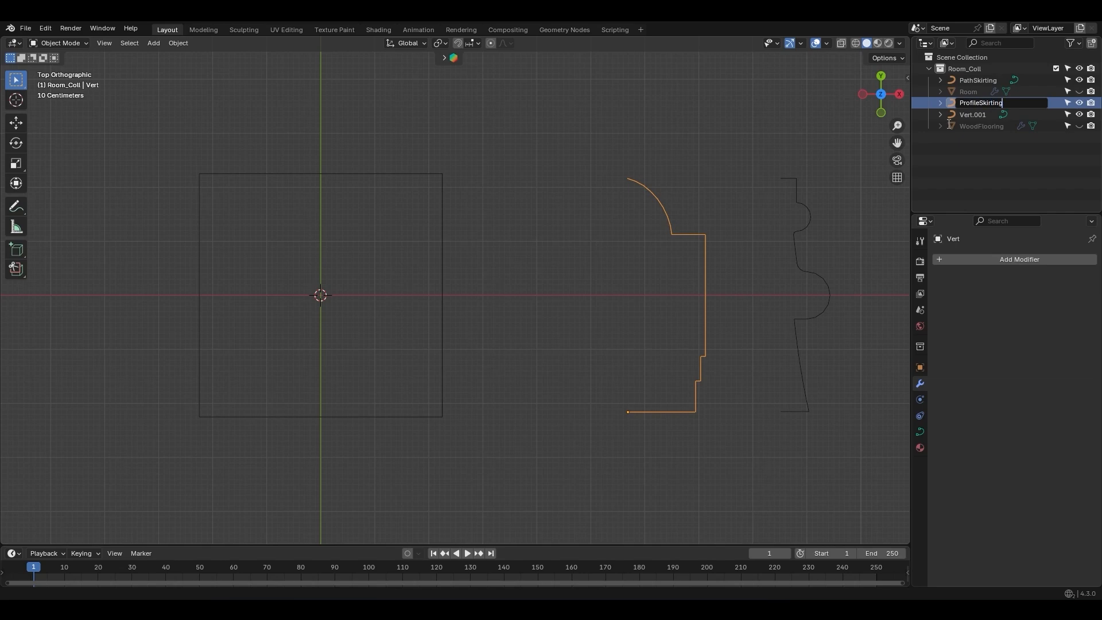
pyautogui.press('Return')
pyautogui.click(966, 114)
pyautogui.press('F2')
pyautogui.write('Profile')
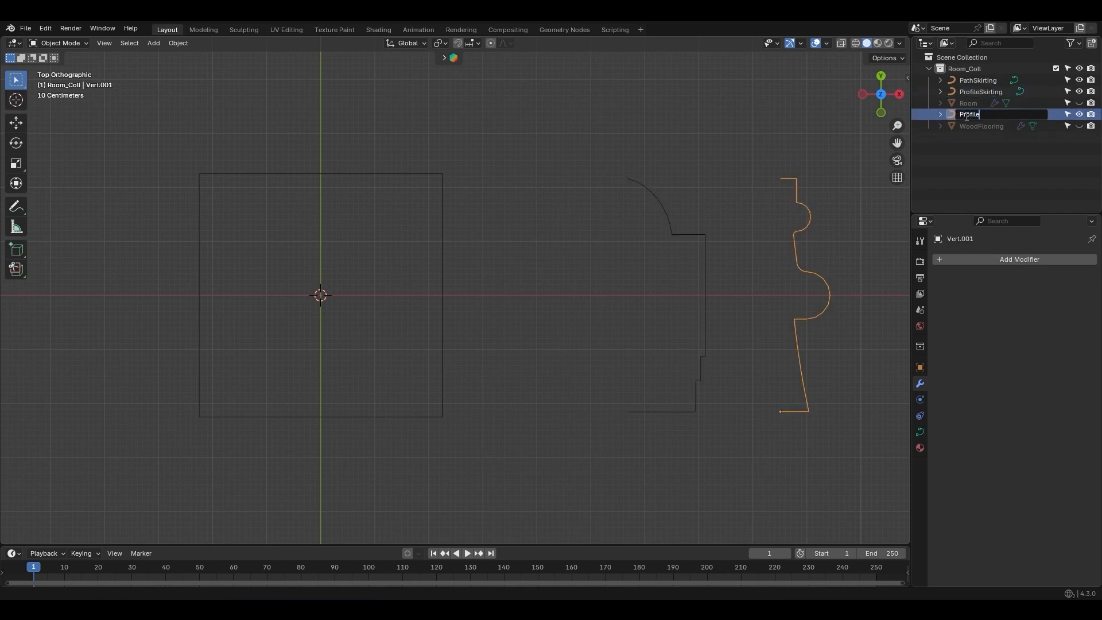
pyautogui.write('DadoRail')
pyautogui.press('Return')
pyautogui.click(966, 81)
pyautogui.click(967, 92)
pyautogui.click(962, 102)
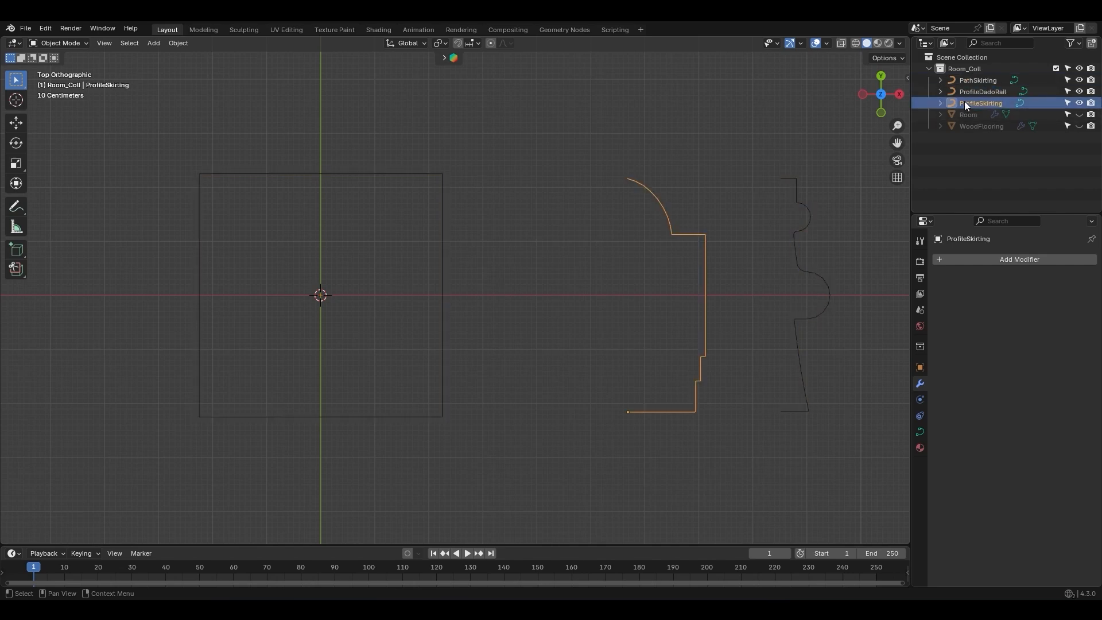
# Unhide the room and flooring, and set ProfileSkirting as the bevel object of the PathSkirting curve
pyautogui.moveTo(873, 176); pyautogui.dragTo(525, 274, button='middle')
pyautogui.hotkey('alt', 'h')
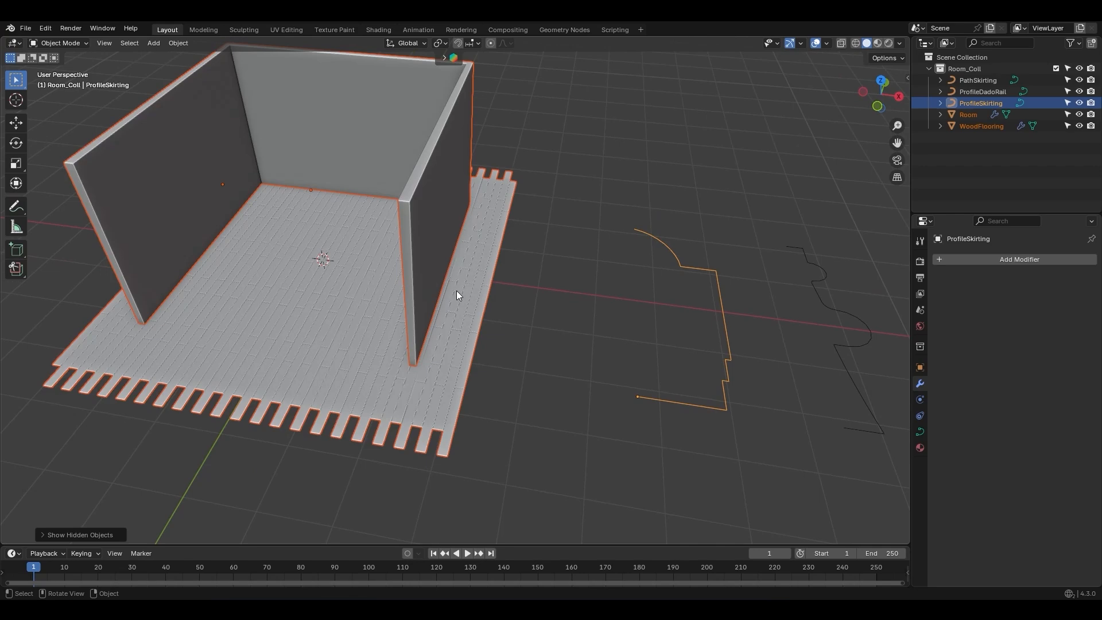
pyautogui.click(978, 80)
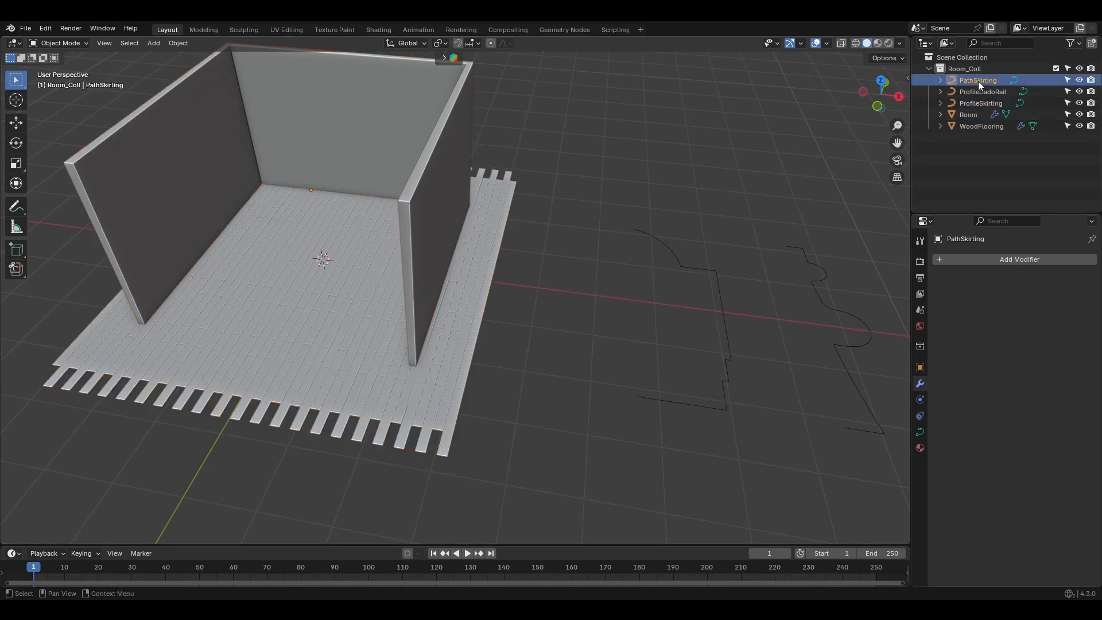
pyautogui.click(921, 431)
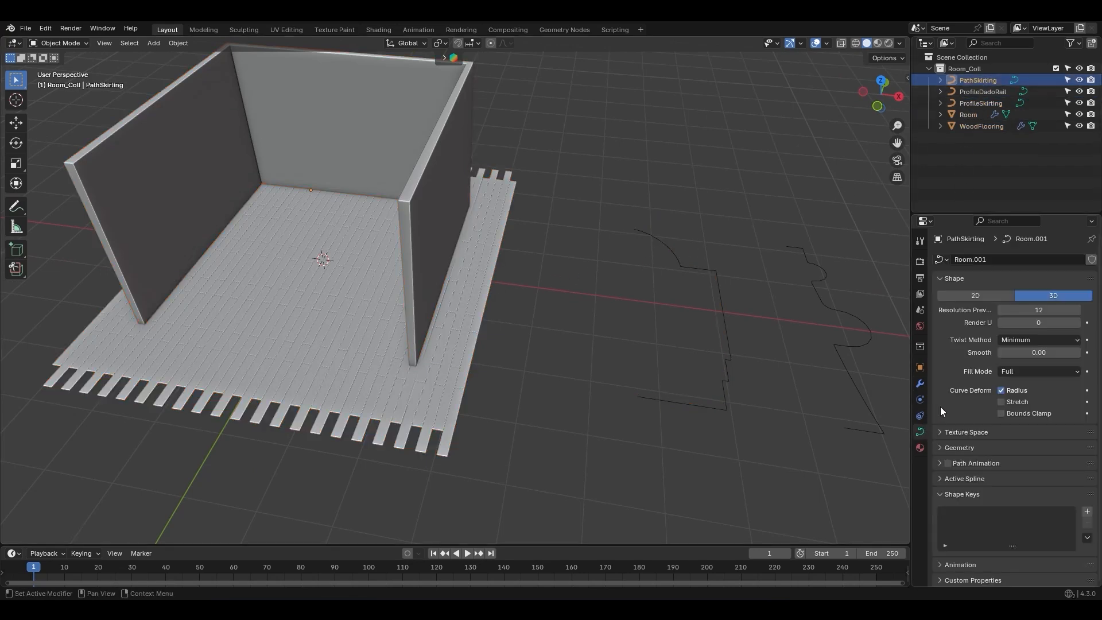
pyautogui.click(960, 448)
pyautogui.scroll(-3, 952, 463)
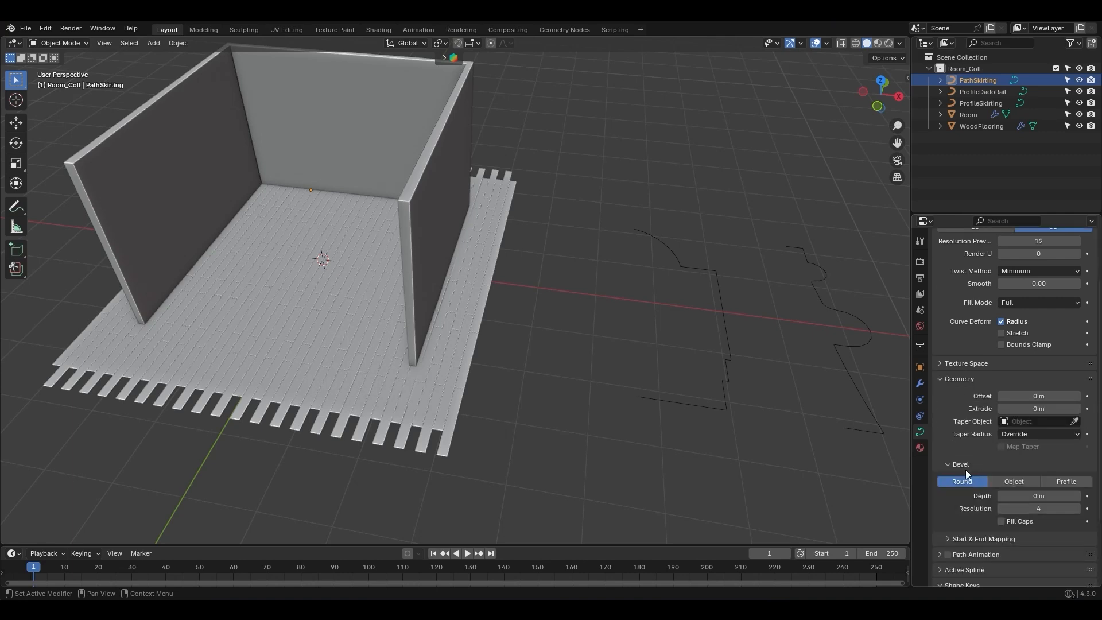
pyautogui.click(1021, 481)
pyautogui.click(1074, 495)
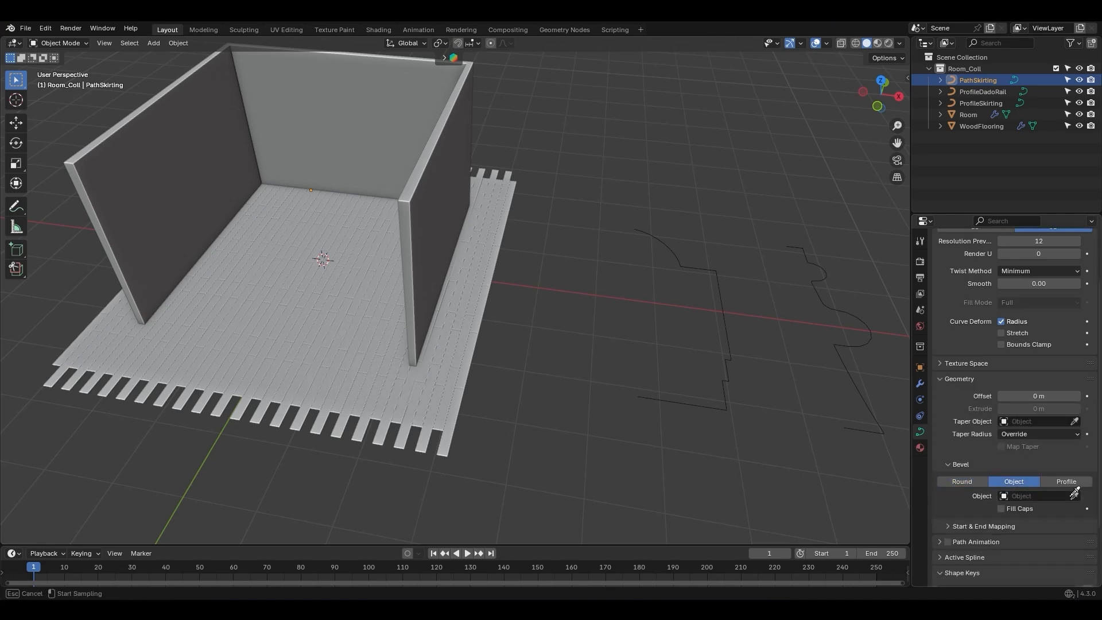
pyautogui.click(729, 341)
pyautogui.scroll(-5, 403, 189)
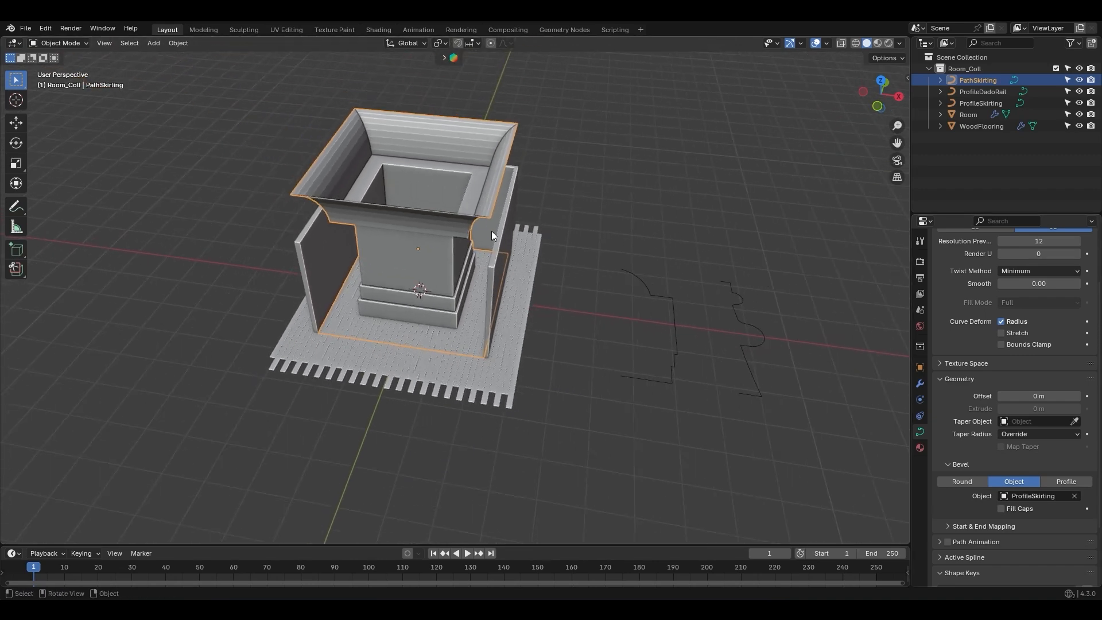
# Select the ProfileSkirting curve and open it in Edit Mode
pyautogui.click(676, 321)
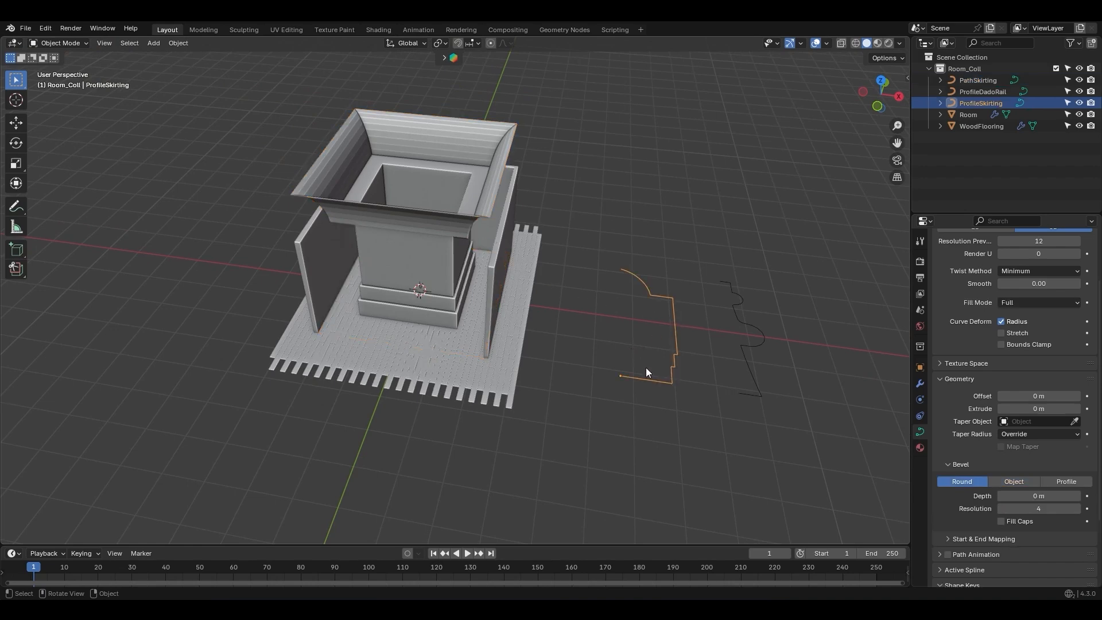
pyautogui.moveTo(619, 374); pyautogui.dragTo(608, 347, button='middle')
pyautogui.moveTo(577, 309); pyautogui.dragTo(577, 300, button='middle')
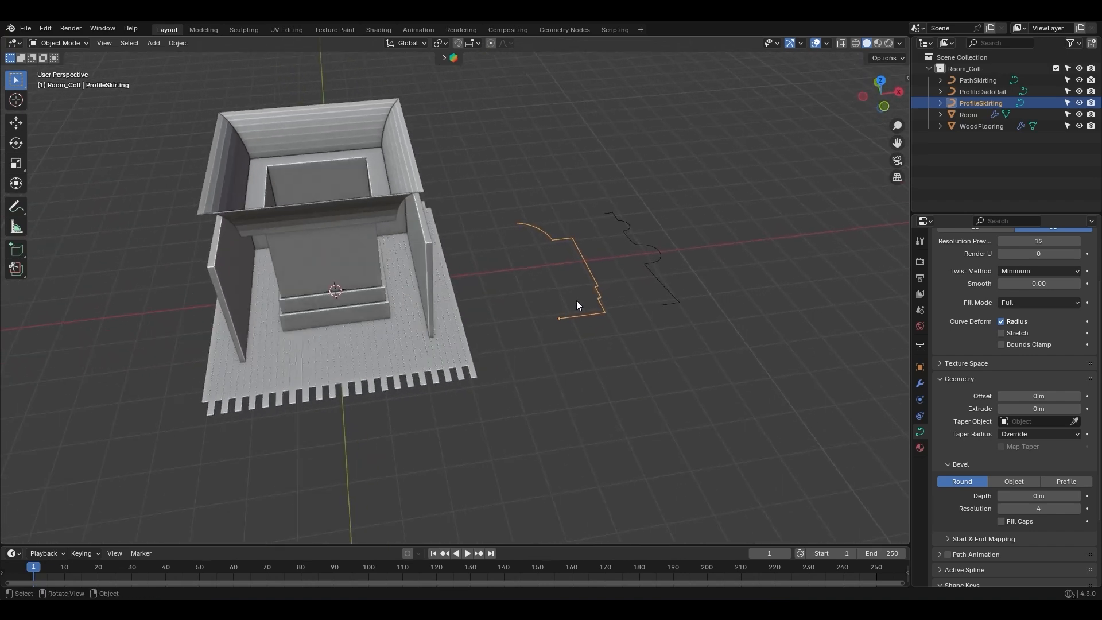
pyautogui.press('Tab')
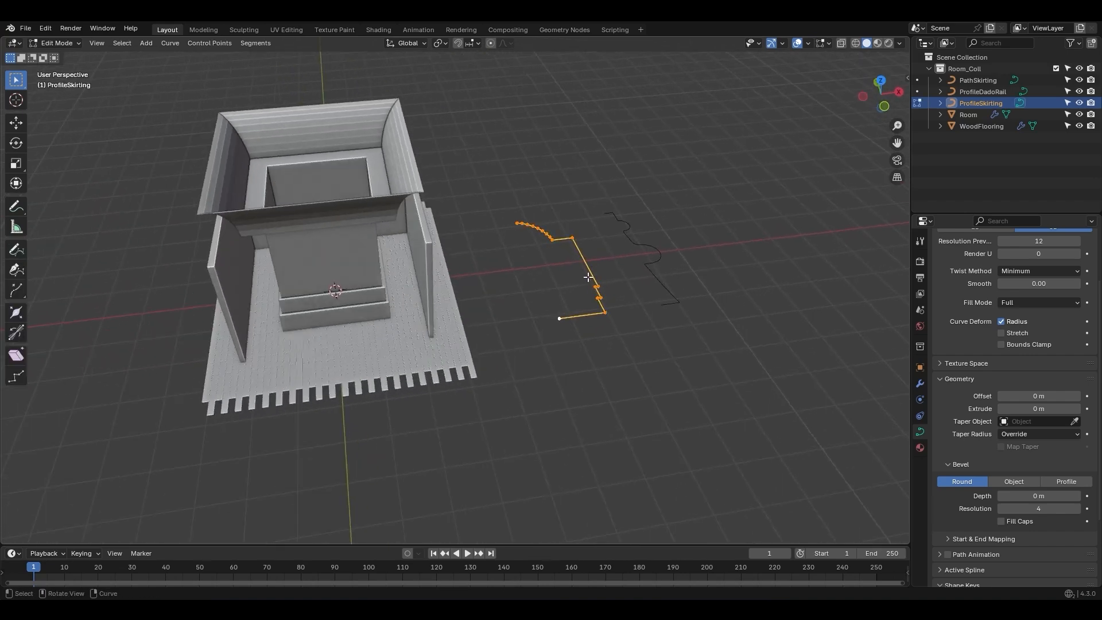
pyautogui.press('g')
pyautogui.press('x')
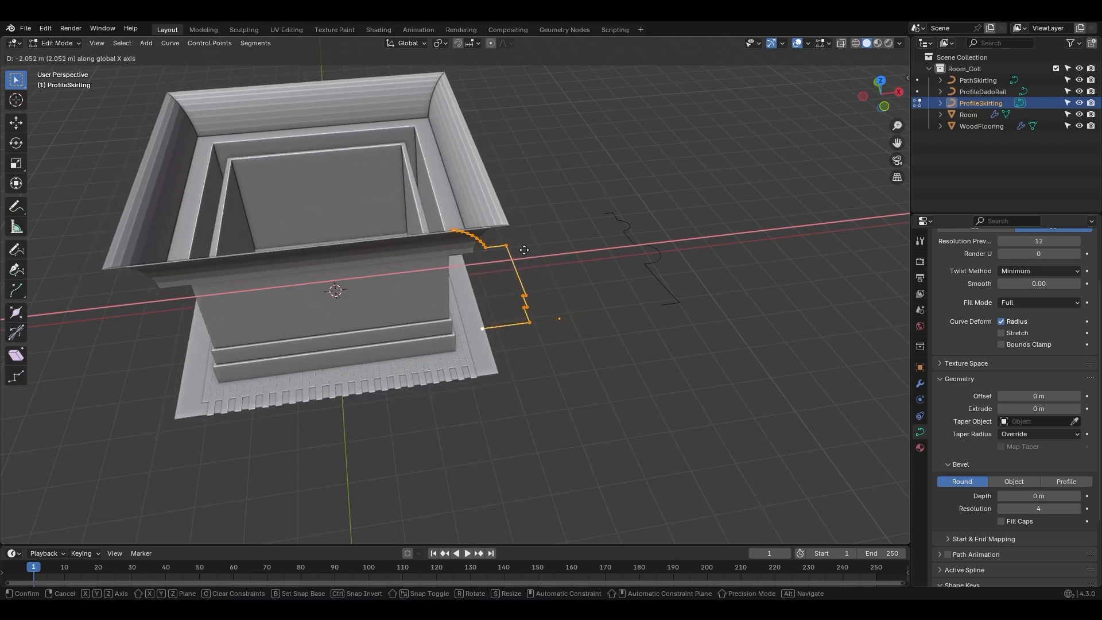
pyautogui.press('Escape')
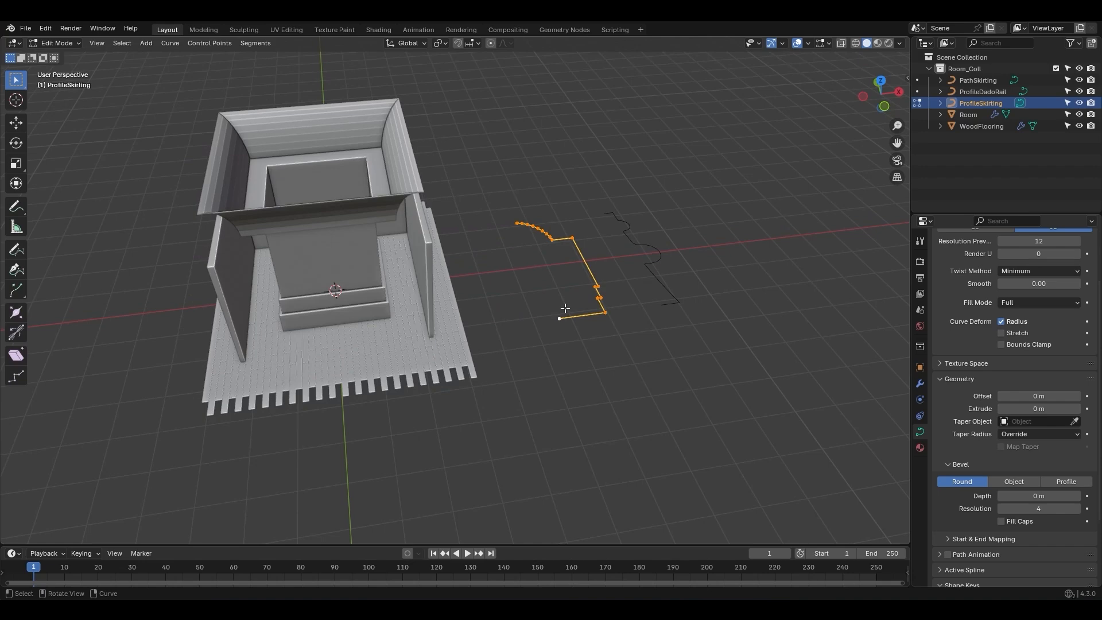
# Snap the 3D cursor to the skirting profile's lower inner end point and set the curve's origin there
pyautogui.click(538, 333)
pyautogui.hotkey('shift', 's')
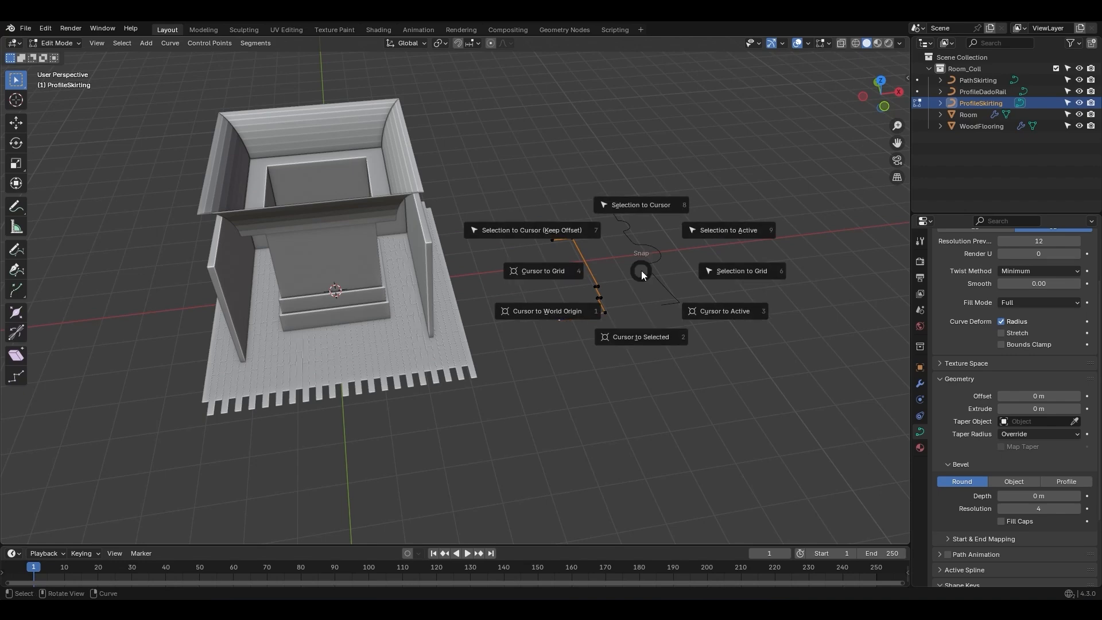
pyautogui.click(637, 321)
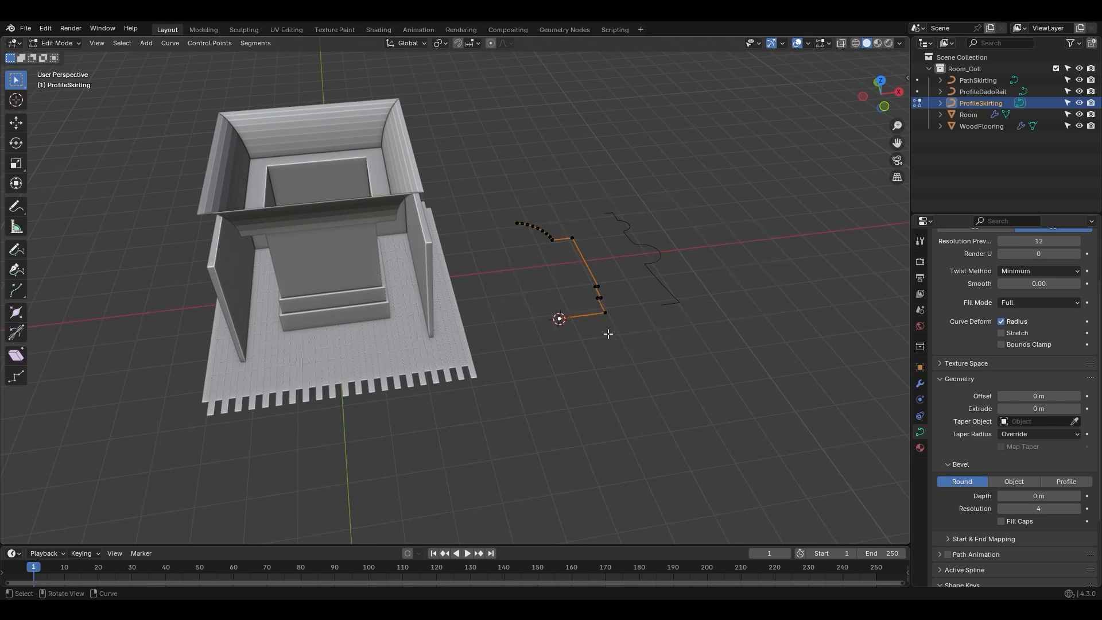
pyautogui.press('Tab')
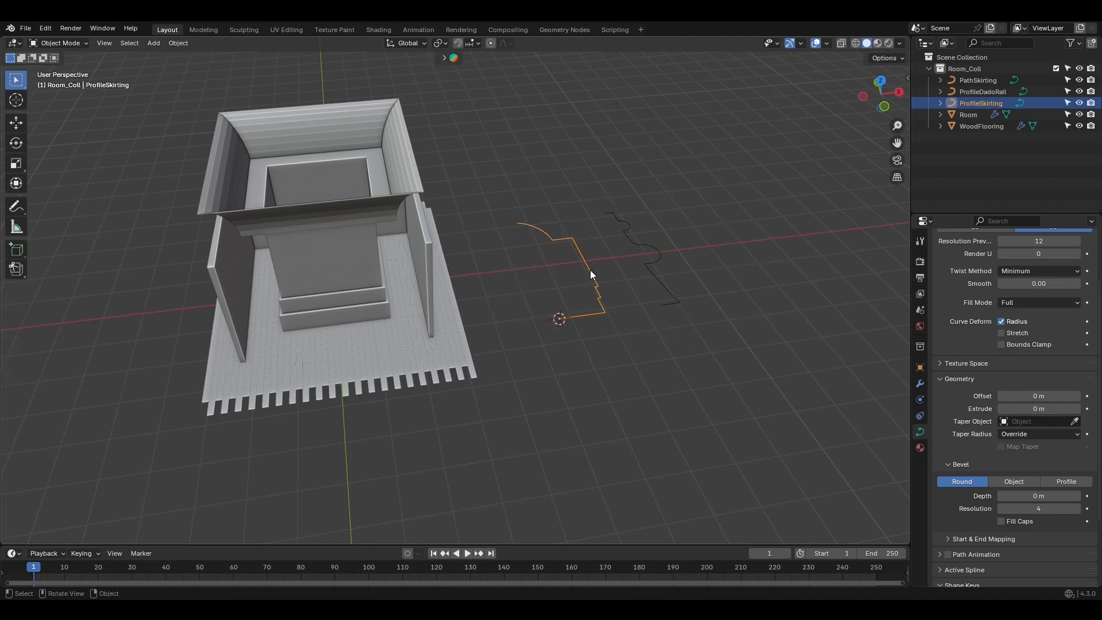
pyautogui.rightClick(591, 270)
pyautogui.moveTo(586, 282)
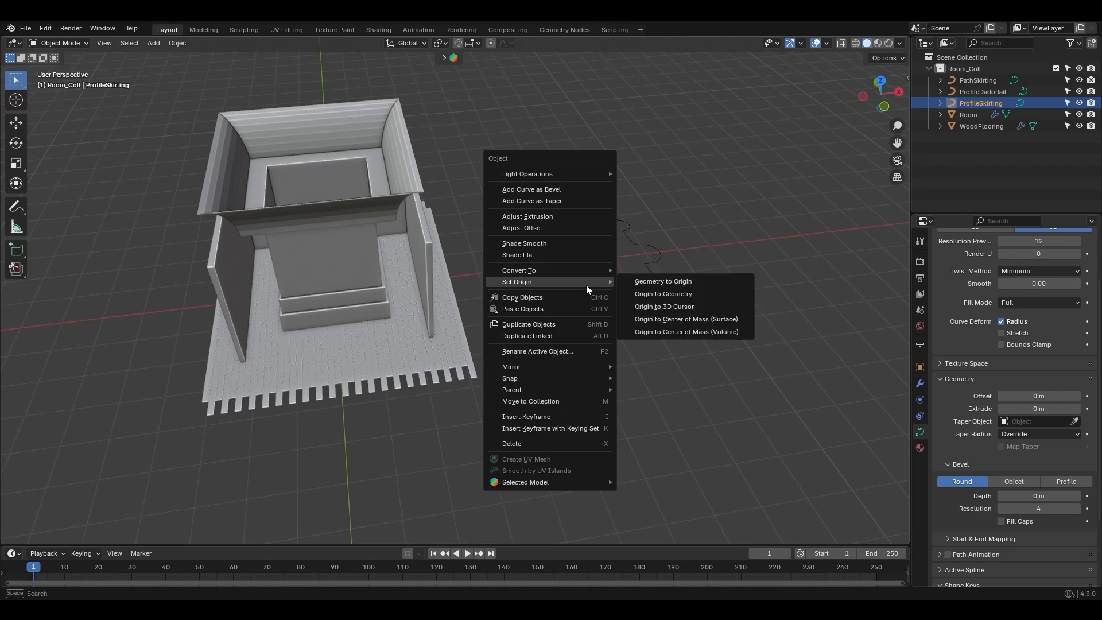
pyautogui.click(664, 306)
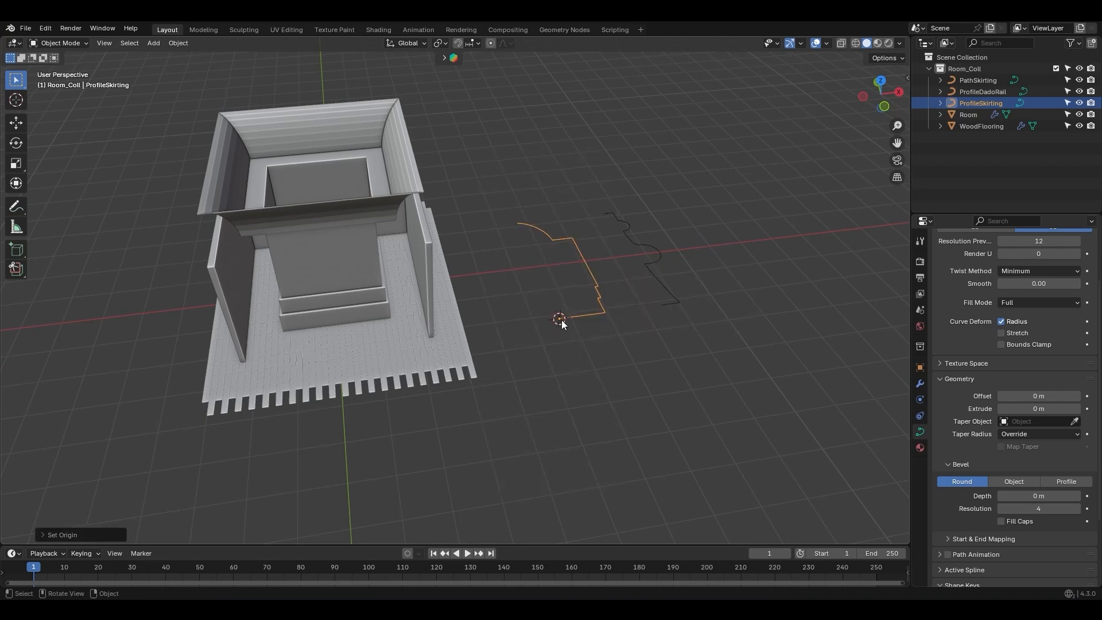
# Snap the 3D cursor to the ProfileDadoRail curve's lower inner end point and set its origin to the cursor
pyautogui.click(669, 302)
pyautogui.press('Tab')
pyautogui.click(661, 305)
pyautogui.hotkey('shift', 's')
pyautogui.click(705, 312)
pyautogui.press('Tab')
pyautogui.rightClick(694, 277)
pyautogui.moveTo(694, 277)
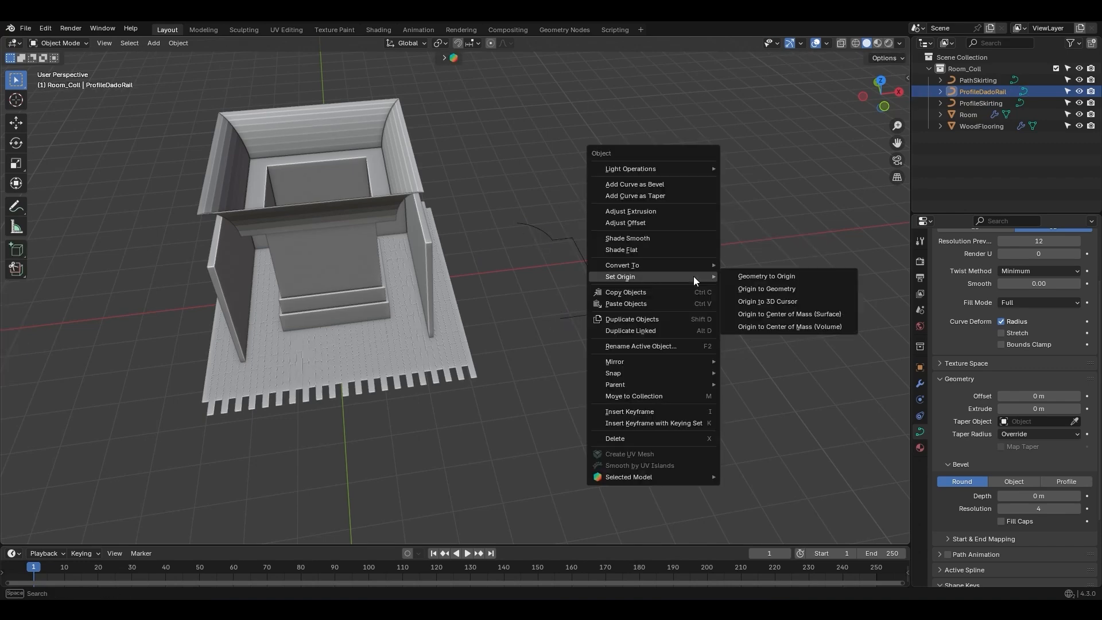
pyautogui.click(778, 303)
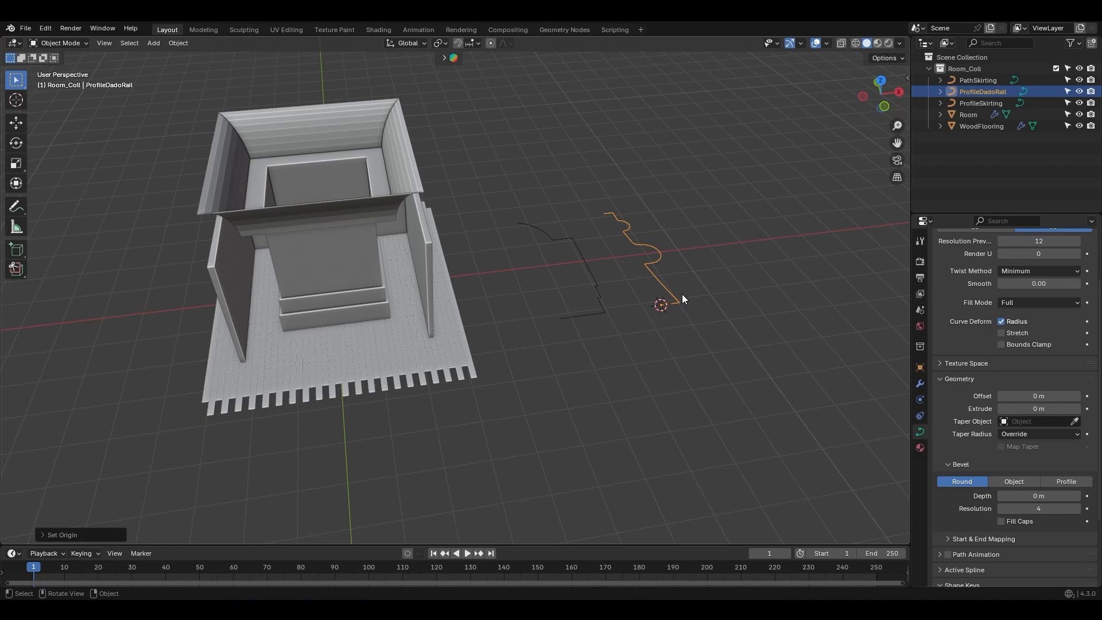
# Return the 3D cursor to the world origin and select the ProfileSkirting curve
pyautogui.hotkey('shift', 's')
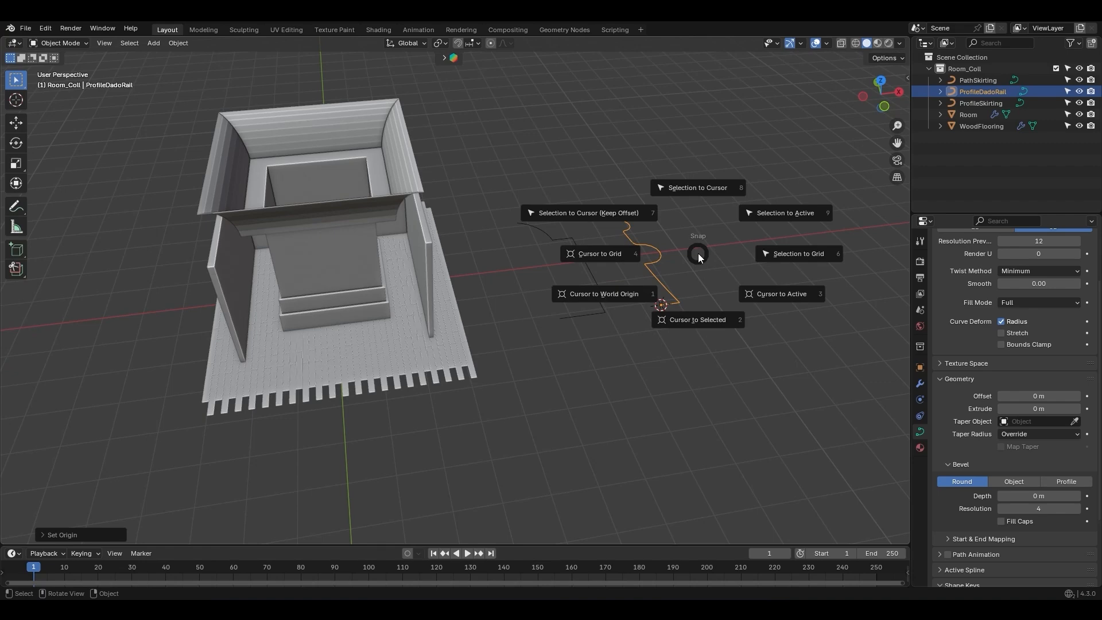
pyautogui.click(632, 290)
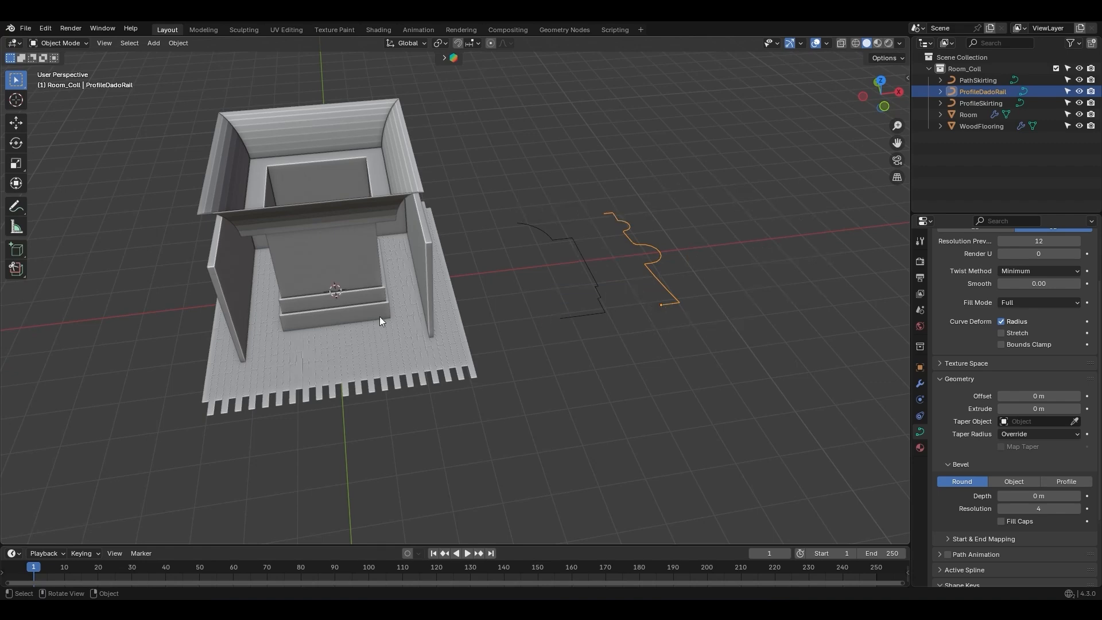
pyautogui.click(574, 320)
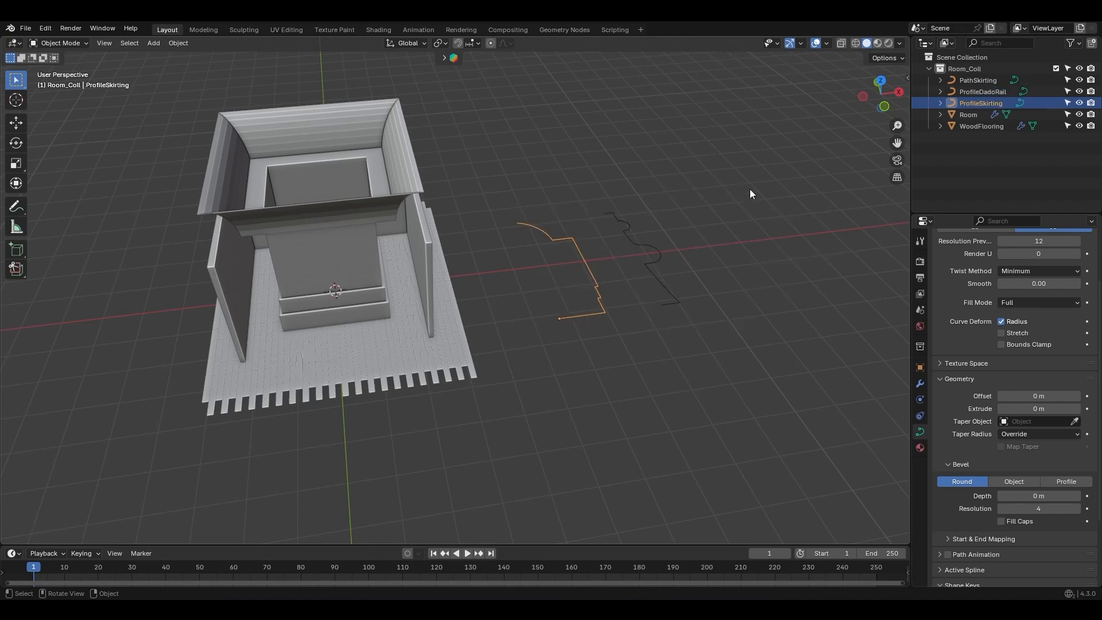
# Scale the ProfileSkirting curve down to baseboard size and raise PathSkirting until its underside rests on the floorboards
pyautogui.press('s')
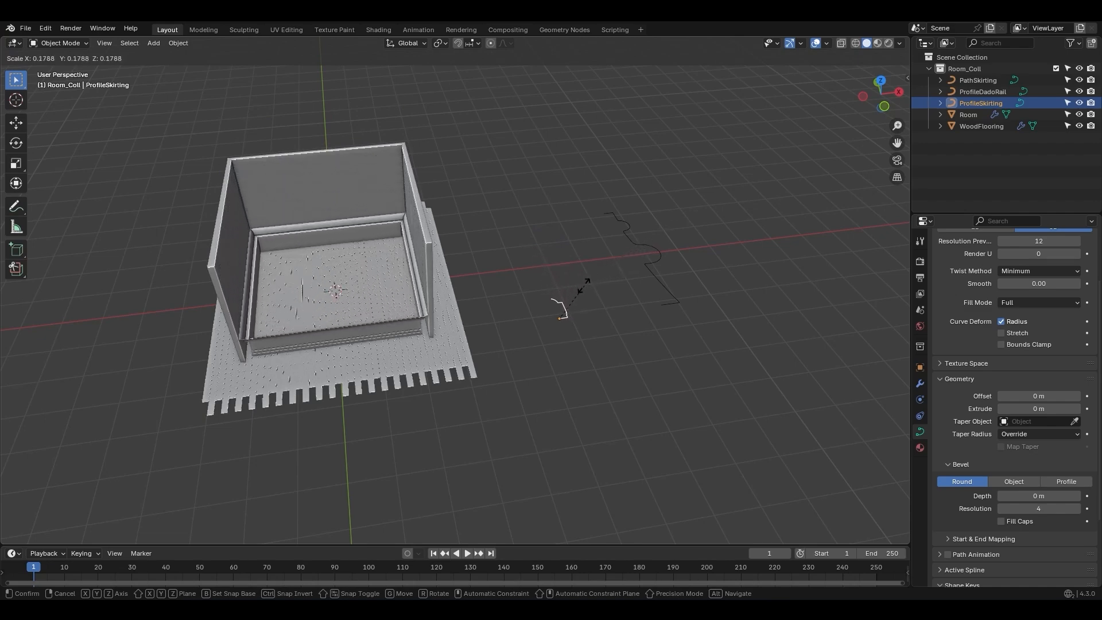
pyautogui.click(560, 304)
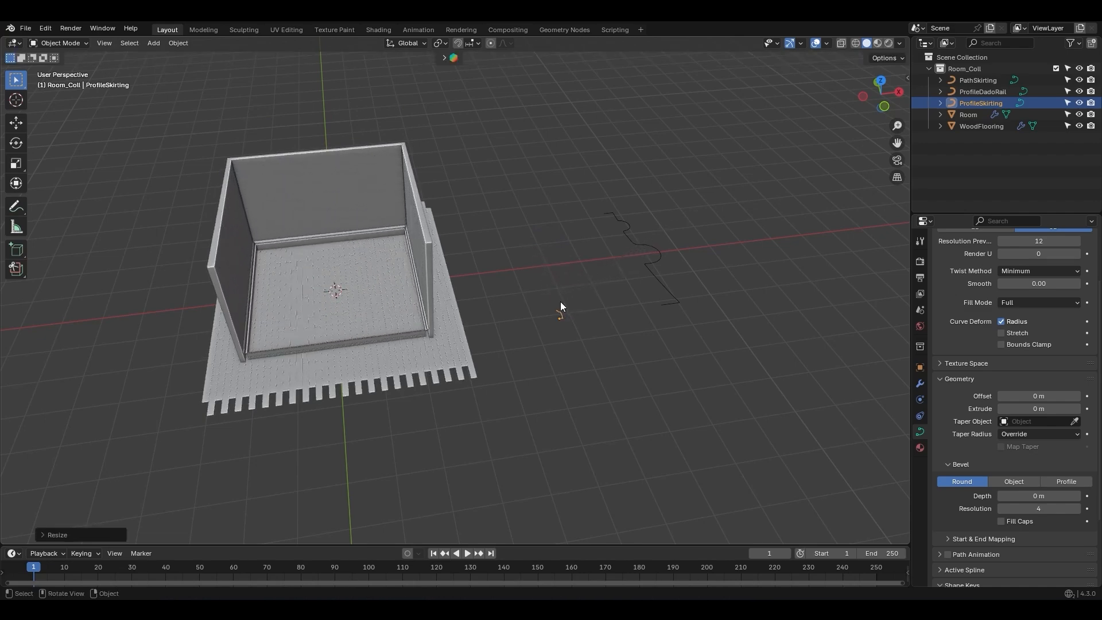
pyautogui.press('KP_1')
pyautogui.scroll(8, 458, 286)
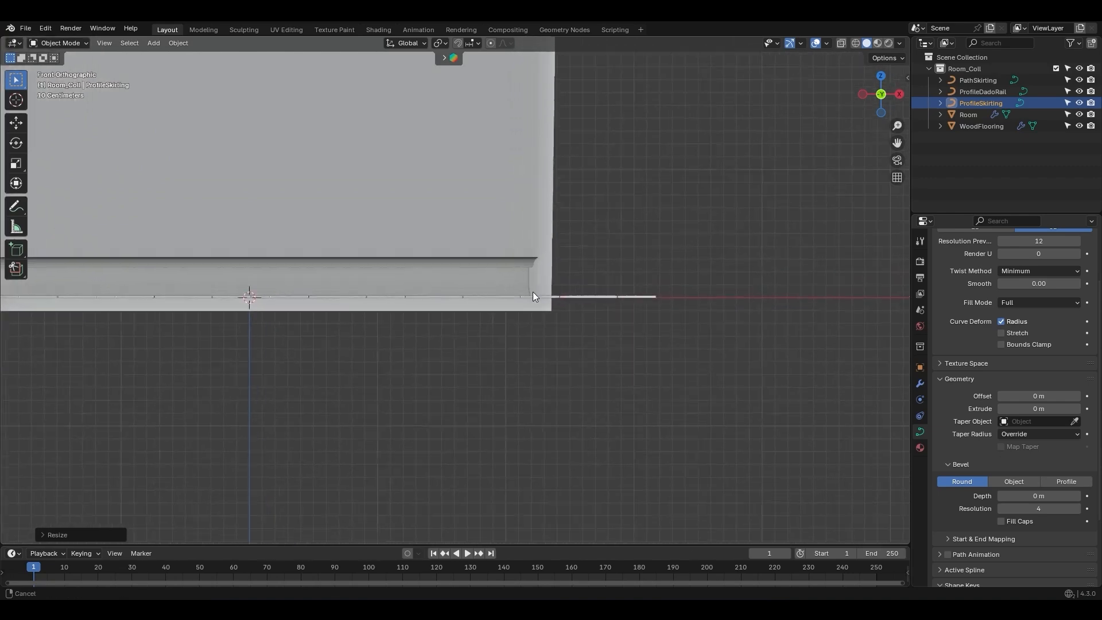
pyautogui.click(705, 294)
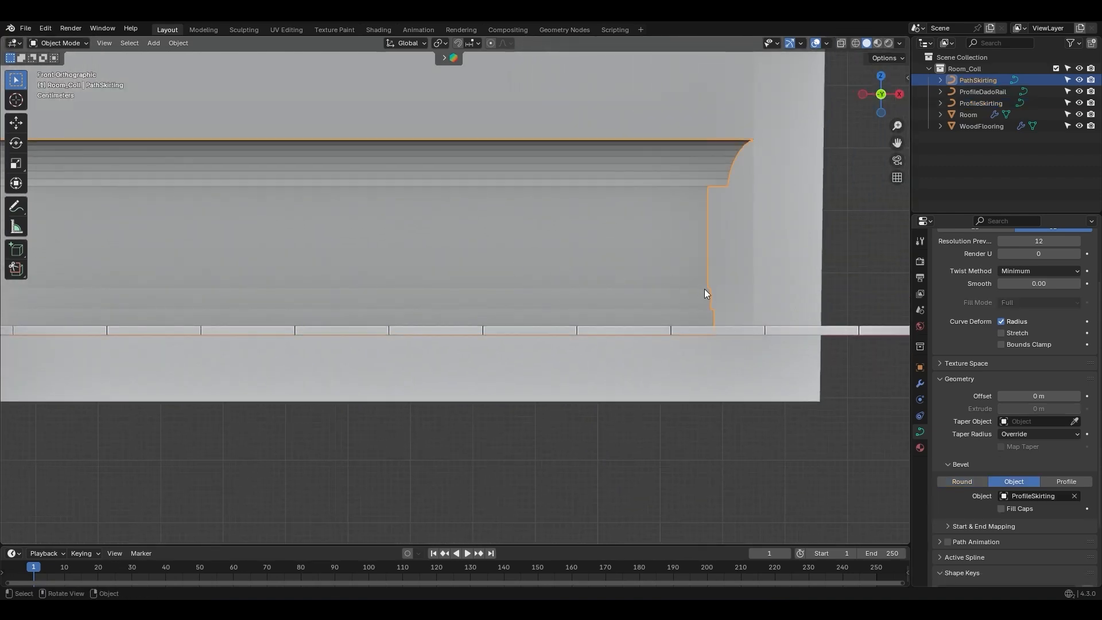
pyautogui.press('g')
pyautogui.click(715, 312)
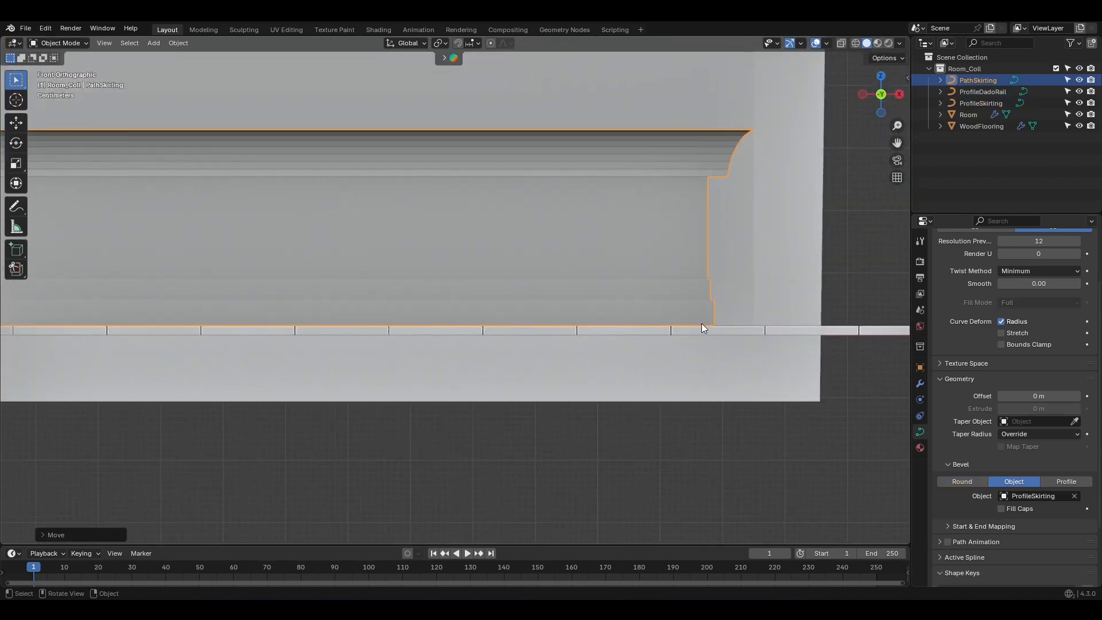
# Add a cube as a height reference and set its Z dimension to 0.2 m
pyautogui.keyDown('shift'); pyautogui.moveTo(281, 259); pyautogui.dragTo(582, 280, button='middle'); pyautogui.keyUp('shift')
pyautogui.keyDown('ctrl'); pyautogui.moveTo(514, 212); pyautogui.dragTo(514, 445, button='middle'); pyautogui.keyUp('ctrl')
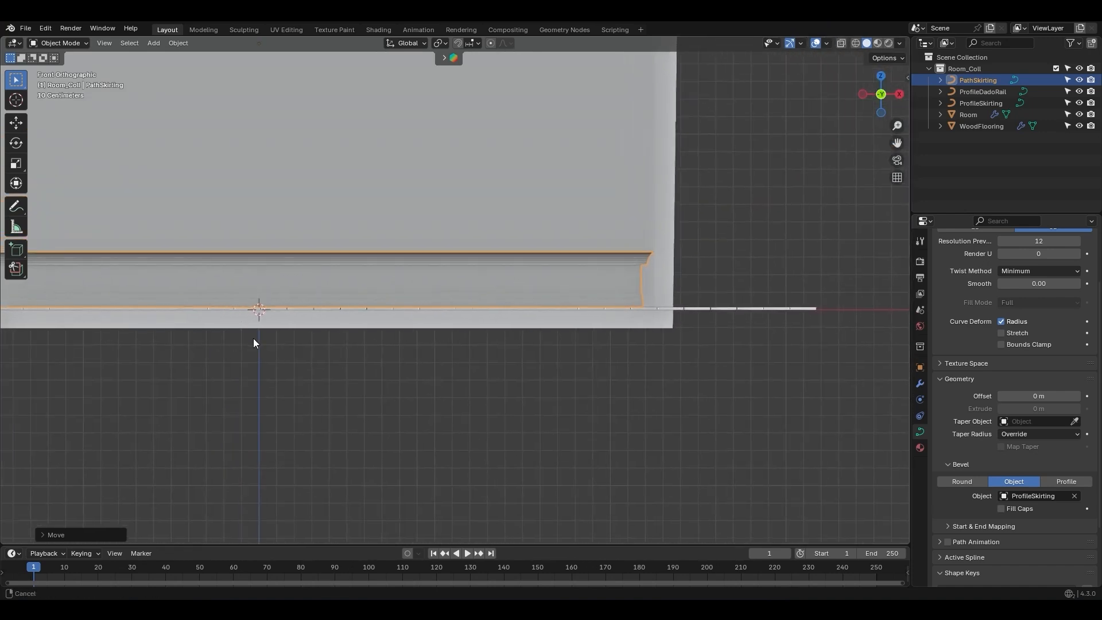
pyautogui.keyDown('shift'); pyautogui.moveTo(253, 343); pyautogui.dragTo(624, 363, button='middle'); pyautogui.keyUp('shift')
pyautogui.hotkey('shift', 'a')
pyautogui.moveTo(302, 324)
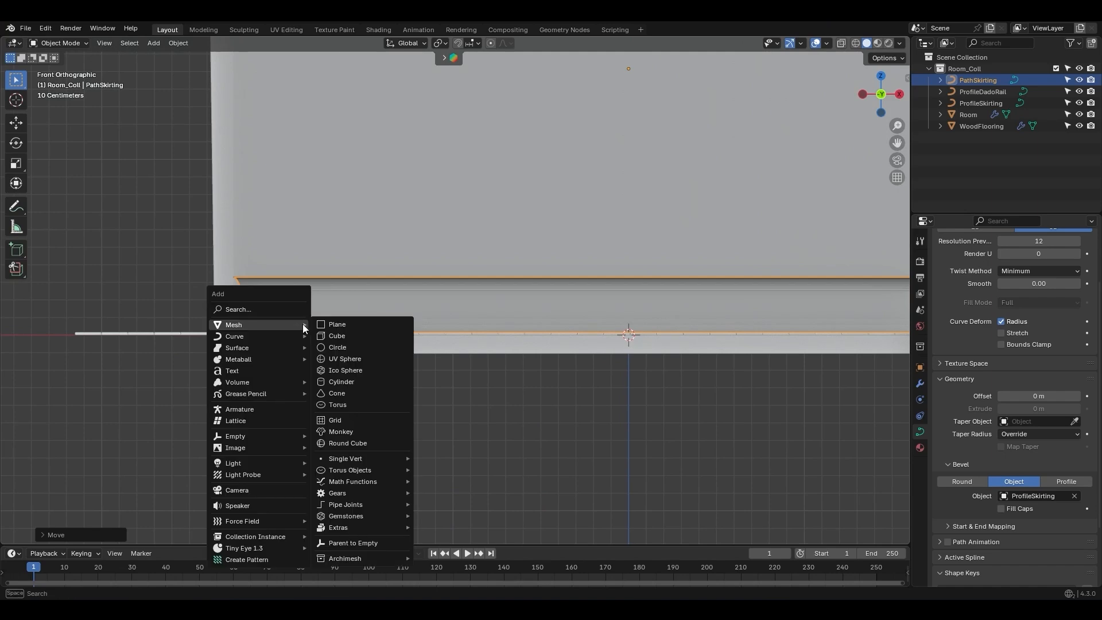
pyautogui.click(339, 336)
pyautogui.press('n')
pyautogui.keyDown('shift'); pyautogui.moveTo(733, 341); pyautogui.dragTo(629, 322, button='middle'); pyautogui.keyUp('shift')
pyautogui.click(835, 278)
pyautogui.write('.2')
pyautogui.press('Return')
# Raise the cube until it rests on floor level, and move it along X to about -3.37 m, just outside the wall
pyautogui.press('n')
pyautogui.keyDown('shift'); pyautogui.moveTo(556, 362); pyautogui.dragTo(630, 364, button='middle'); pyautogui.keyUp('shift')
pyautogui.press('g')
pyautogui.press('z')
pyautogui.click(727, 339)
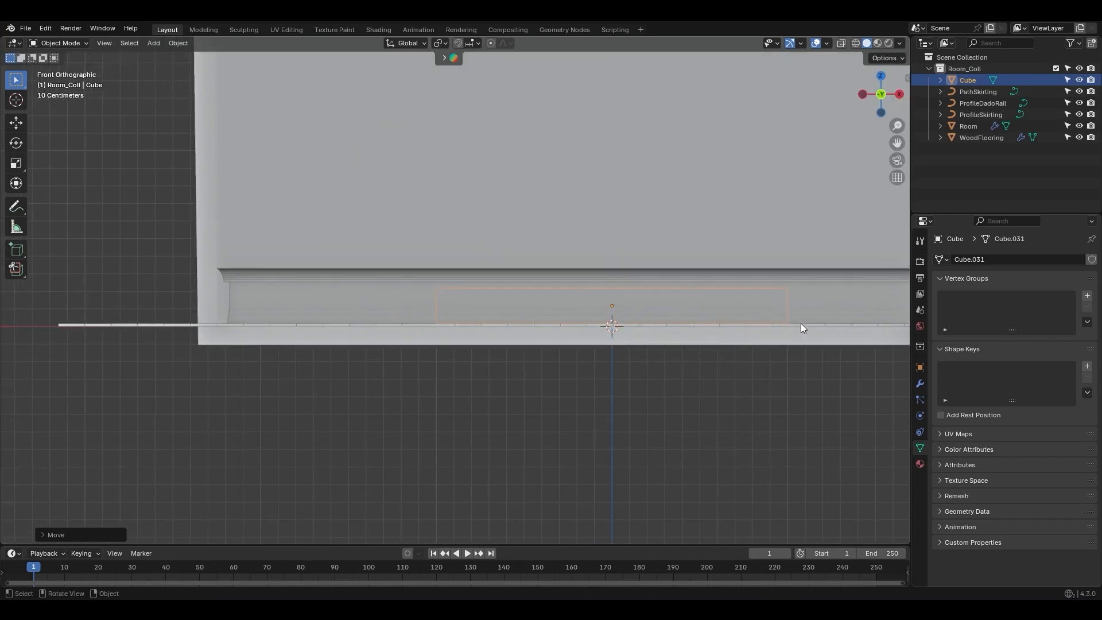
pyautogui.press('g')
pyautogui.press('x')
pyautogui.click(207, 292)
pyautogui.keyDown('shift'); pyautogui.moveTo(207, 291); pyautogui.dragTo(298, 279, button='middle'); pyautogui.keyUp('shift')
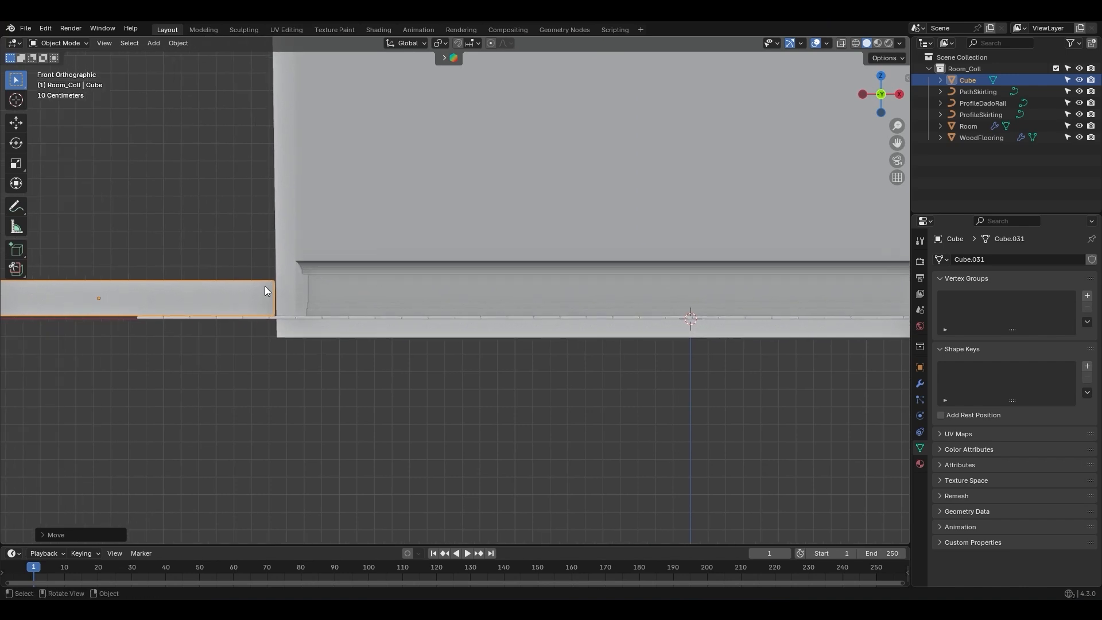
# Scale the ProfileSkirting curve to about 0.64 so the skirting's height matches the 0.2 m reference cube
pyautogui.keyDown('shift'); pyautogui.moveTo(654, 287); pyautogui.dragTo(516, 315, button='middle'); pyautogui.keyUp('shift')
pyautogui.keyDown('ctrl'); pyautogui.moveTo(533, 288); pyautogui.dragTo(539, 357, button='middle'); pyautogui.keyUp('ctrl')
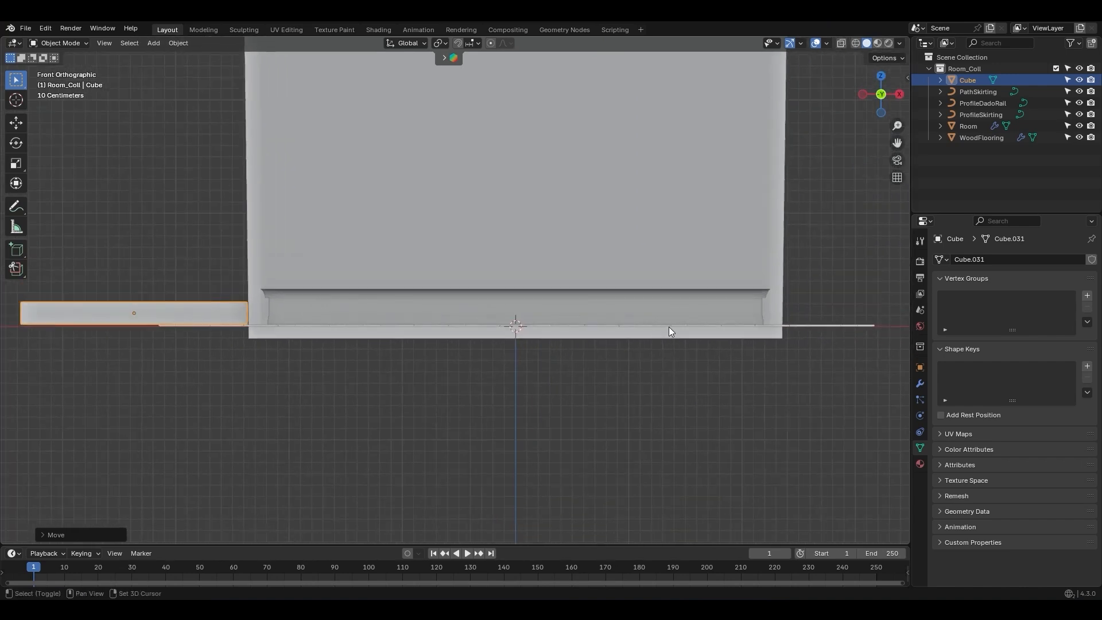
pyautogui.keyDown('shift'); pyautogui.moveTo(669, 328); pyautogui.dragTo(557, 343, button='middle'); pyautogui.keyUp('shift')
pyautogui.click(981, 114)
pyautogui.moveTo(884, 207); pyautogui.dragTo(772, 357, button='middle')
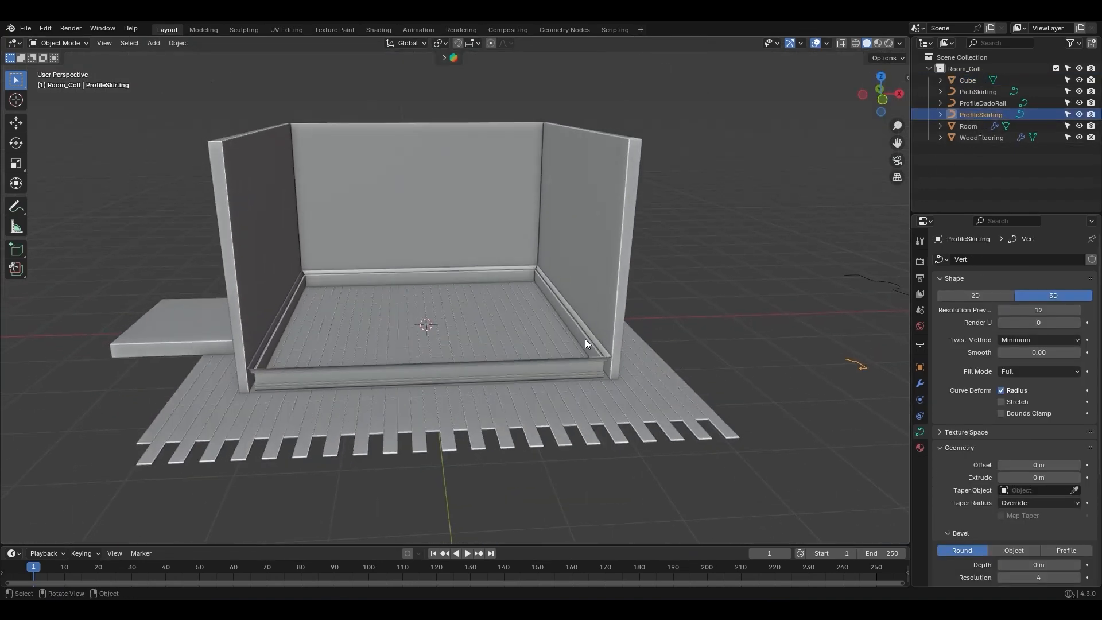
pyautogui.press('KP_1')
pyautogui.keyDown('shift'); pyautogui.moveTo(393, 339); pyautogui.dragTo(438, 358, button='middle'); pyautogui.keyUp('shift')
pyautogui.keyDown('ctrl'); pyautogui.moveTo(455, 361); pyautogui.dragTo(500, 276, button='middle'); pyautogui.keyUp('ctrl')
pyautogui.keyDown('shift'); pyautogui.moveTo(562, 272); pyautogui.dragTo(598, 280, button='middle'); pyautogui.keyUp('shift')
pyautogui.press('s')
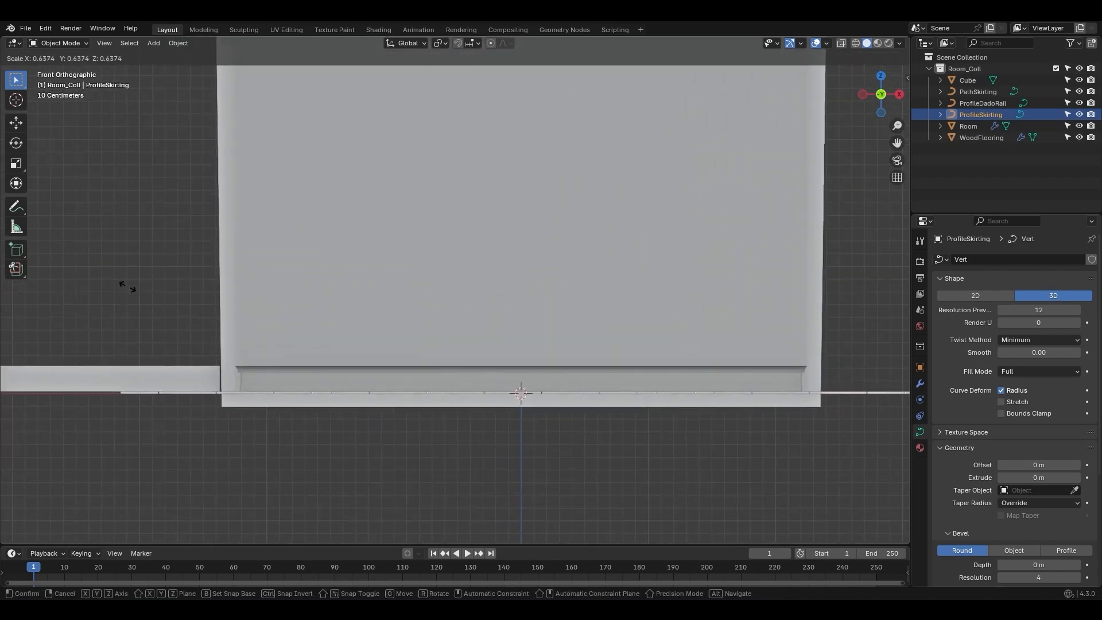
pyautogui.click(133, 288)
pyautogui.keyDown('shift'); pyautogui.moveTo(255, 411); pyautogui.dragTo(390, 252, button='middle'); pyautogui.keyUp('shift')
pyautogui.keyDown('shift'); pyautogui.moveTo(205, 386); pyautogui.dragTo(384, 233, button='middle'); pyautogui.keyUp('shift')
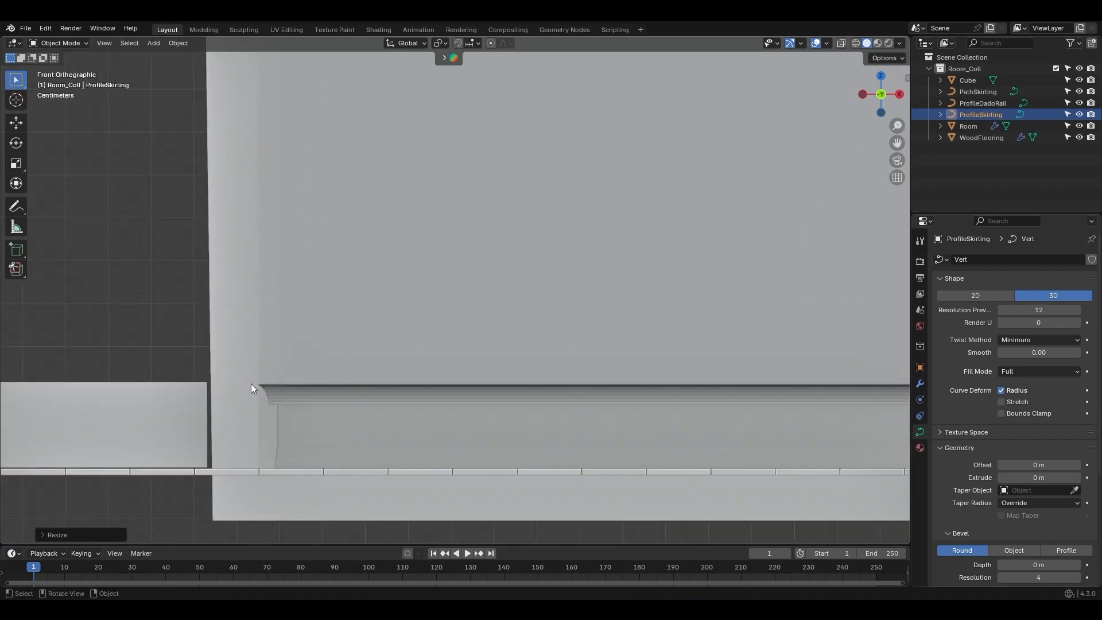
# Duplicate the PathSkirting curve straight up along Z to a dado rail position on the walls
pyautogui.moveTo(656, 304); pyautogui.dragTo(543, 390, button='middle')
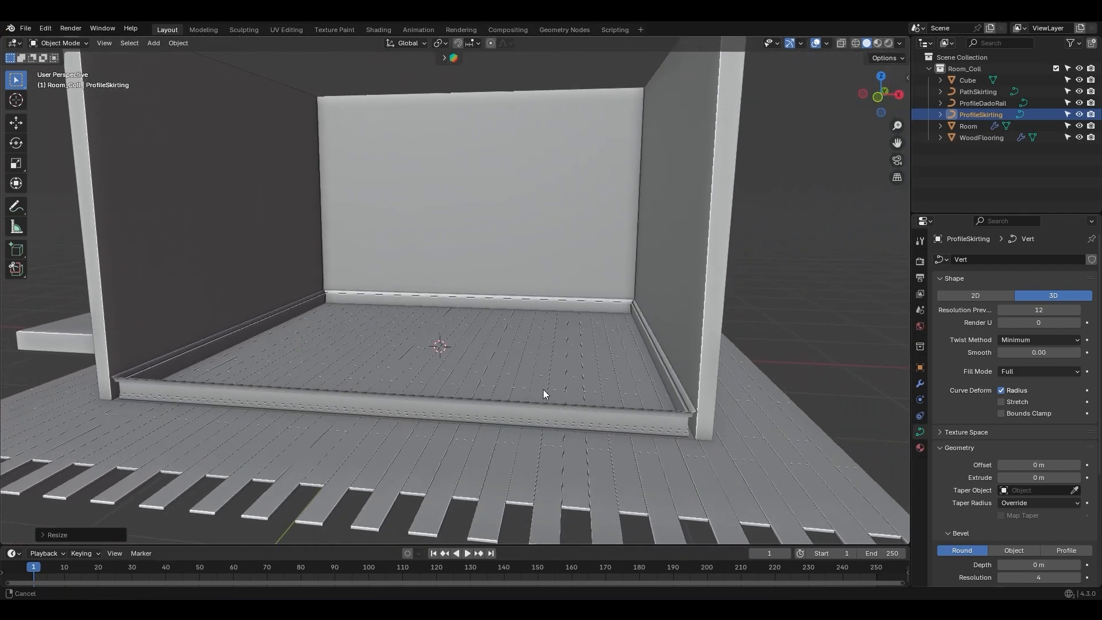
pyautogui.scroll(-3, 543, 389)
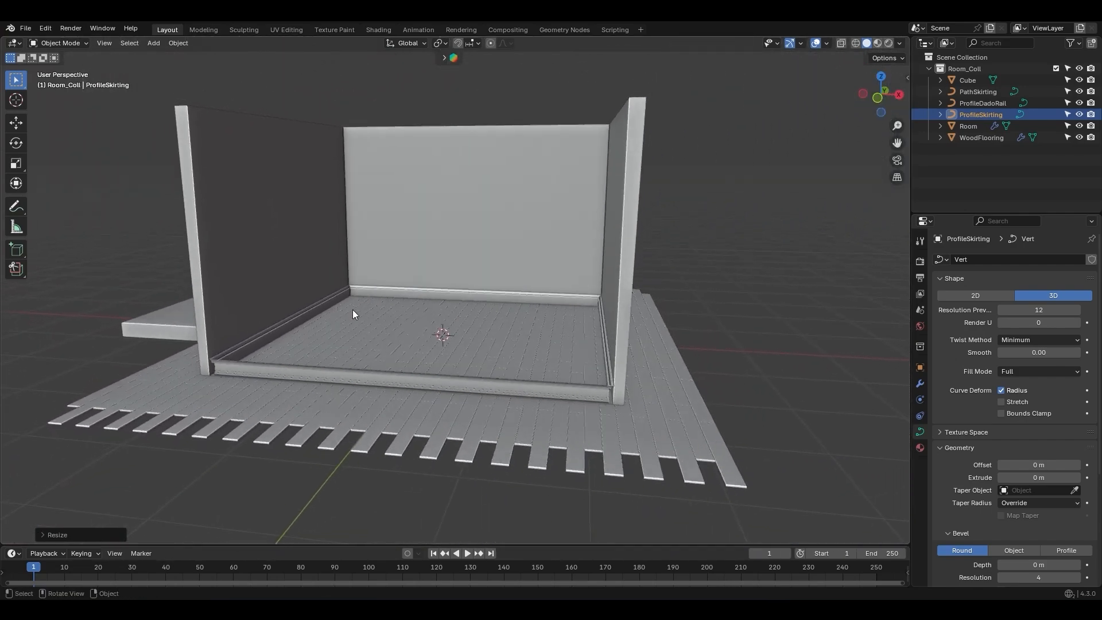
pyautogui.click(318, 312)
pyautogui.hotkey('shift', 'd')
pyautogui.press('z')
pyautogui.click(499, 236)
# Rename the duplicated path curve as PathDadoRail
pyautogui.doubleClick(991, 102)
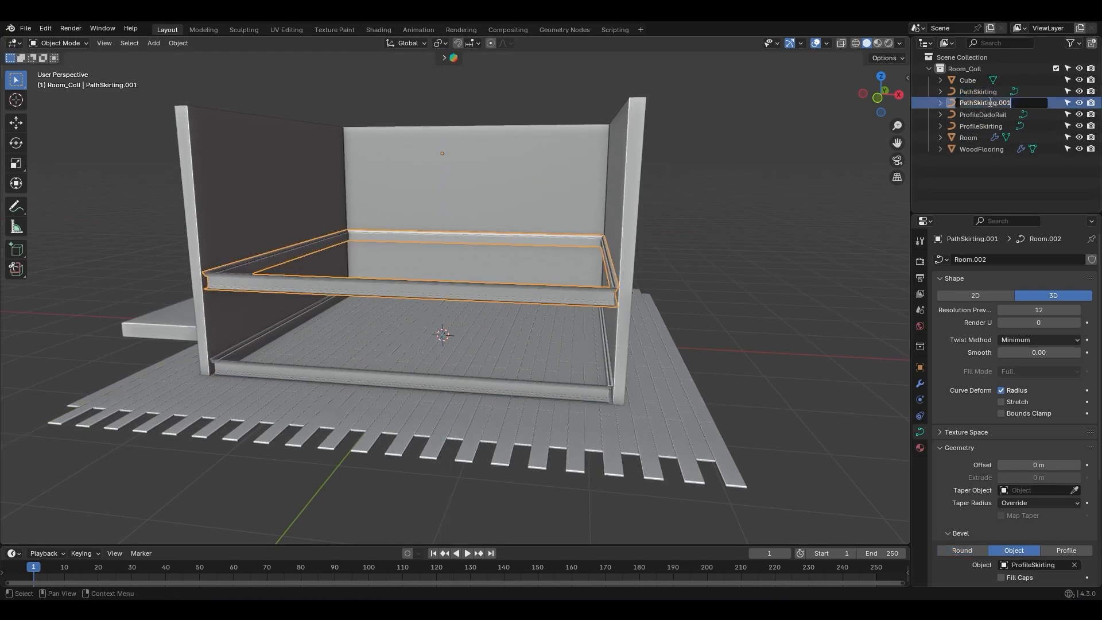
pyautogui.write('PathDadoR')
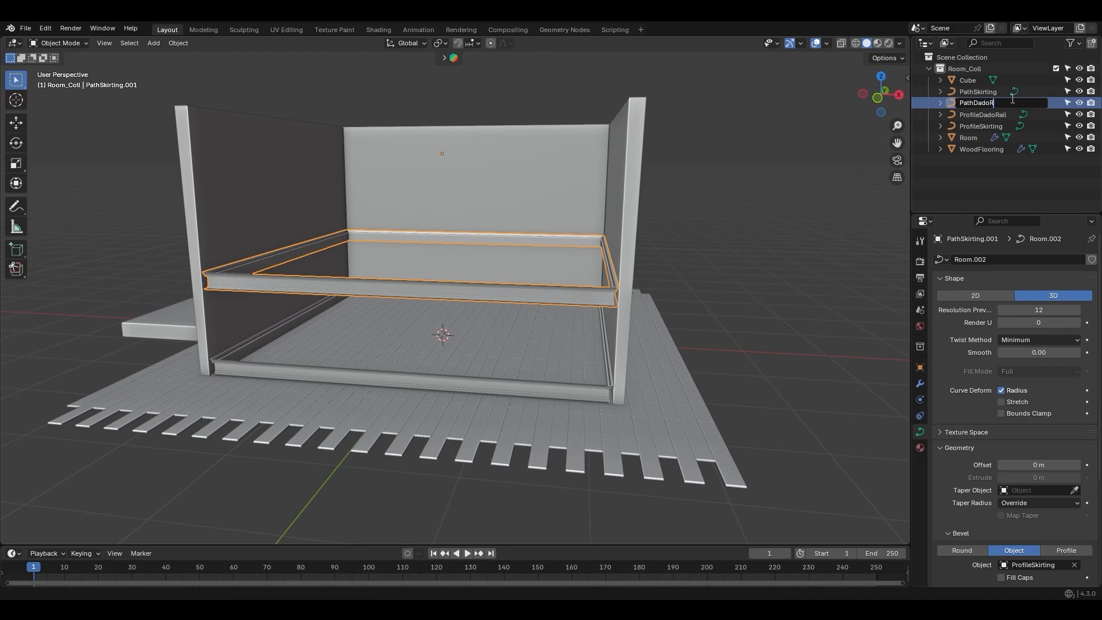
pyautogui.write('ail')
pyautogui.press('Return')
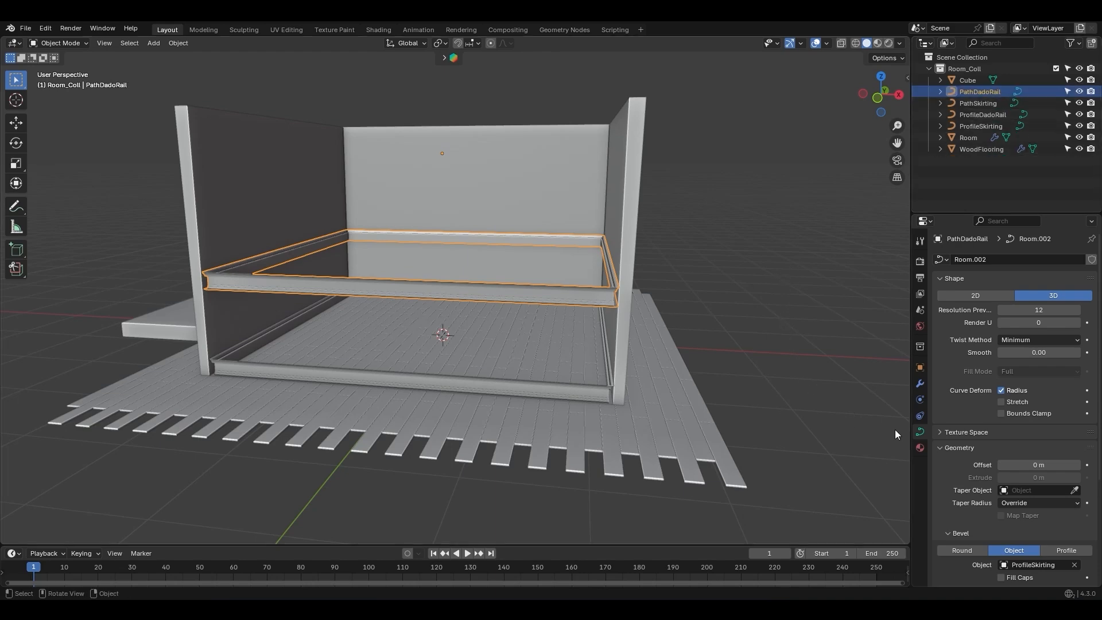
# Replace PathDadoRail's bevel object with the ProfileDadoRail curve
pyautogui.scroll(-5, 947, 474)
pyautogui.click(1074, 450)
pyautogui.moveTo(746, 379)
pyautogui.mouseDown(button='middle')
pyautogui.moveTo(598, 334)
pyautogui.moveTo(735, 390)
pyautogui.mouseUp(button='middle')
pyautogui.click(1075, 450)
pyautogui.click(798, 343)
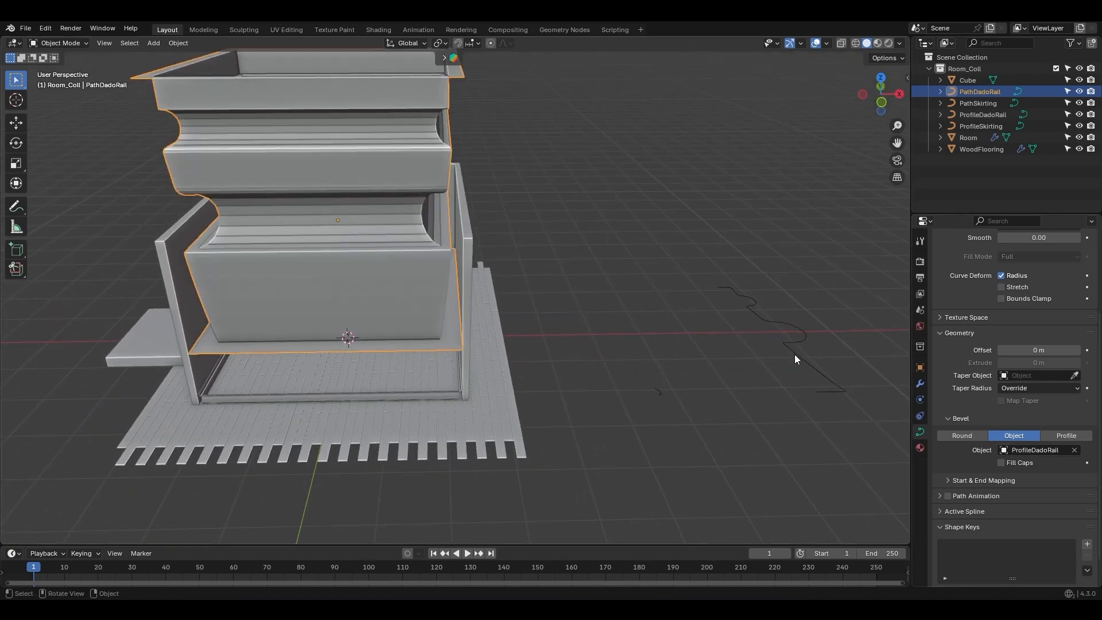
# Scale the ProfileDadoRail curve down until the dado rail becomes a slim moulding on the walls
pyautogui.click(798, 340)
pyautogui.moveTo(826, 330); pyautogui.dragTo(782, 353, button='middle')
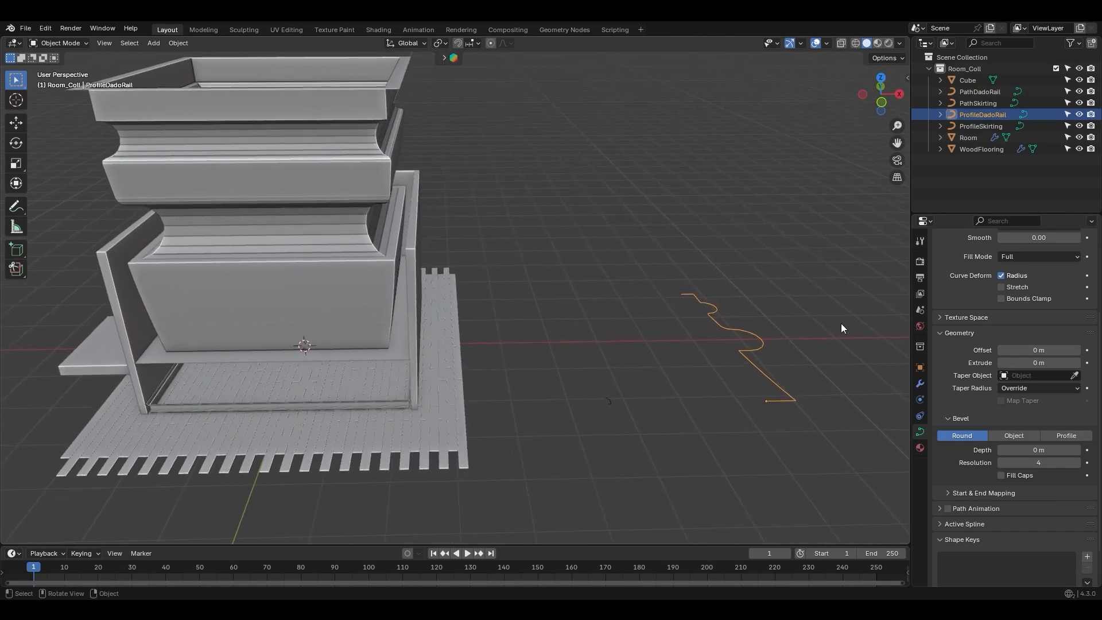
pyautogui.moveTo(840, 286); pyautogui.dragTo(827, 290, button='middle')
pyautogui.press('s')
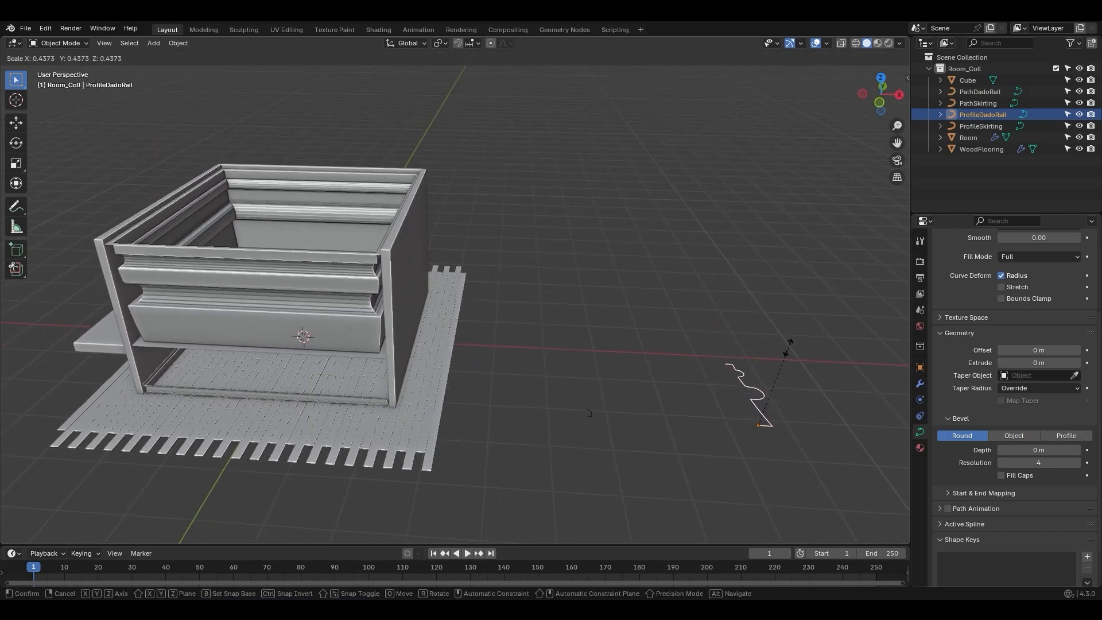
pyautogui.click(758, 416)
# Move ProfileDadoRail along X next to ProfileSkirting, and shift both profile curves along X closer to the room
pyautogui.press('g')
pyautogui.press('x')
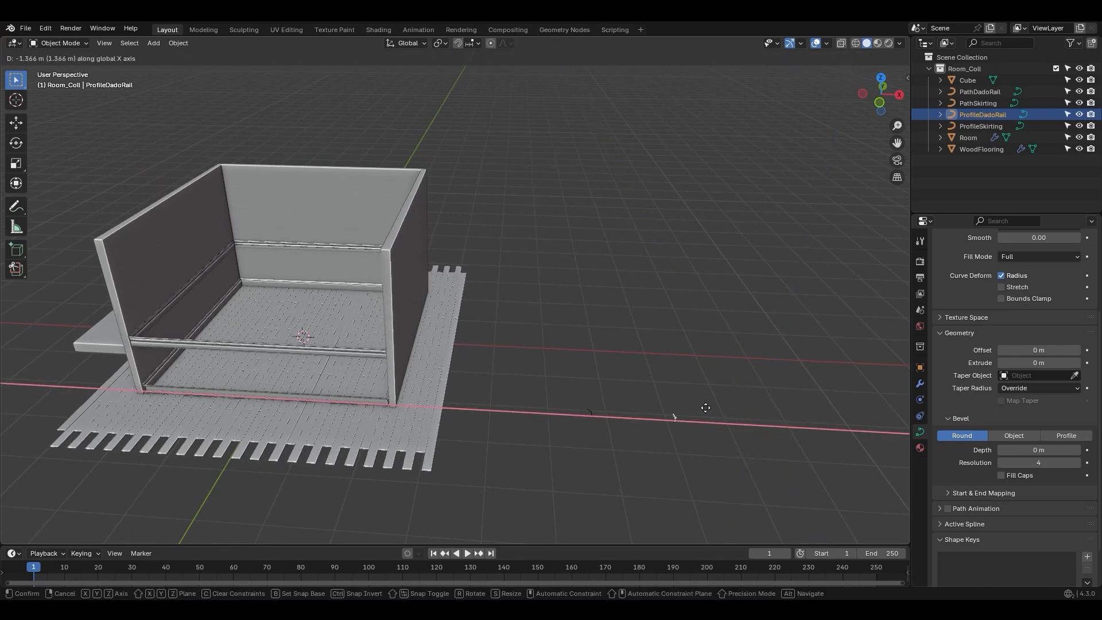
pyautogui.click(641, 399)
pyautogui.moveTo(645, 401); pyautogui.dragTo(597, 415)
pyautogui.press('g')
pyautogui.press('x')
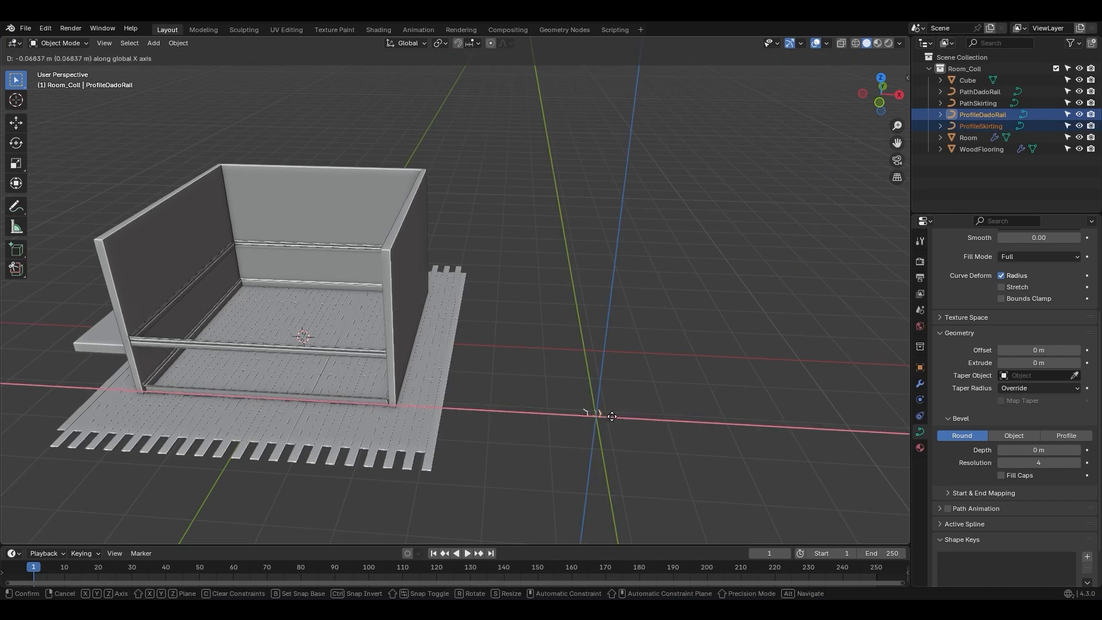
pyautogui.click(508, 404)
# Set the reference cube's Z dimension to 0.73 m
pyautogui.moveTo(508, 405); pyautogui.dragTo(444, 348, button='middle')
pyautogui.keyDown('ctrl'); pyautogui.moveTo(445, 343); pyautogui.dragTo(457, 314, button='middle'); pyautogui.keyUp('ctrl')
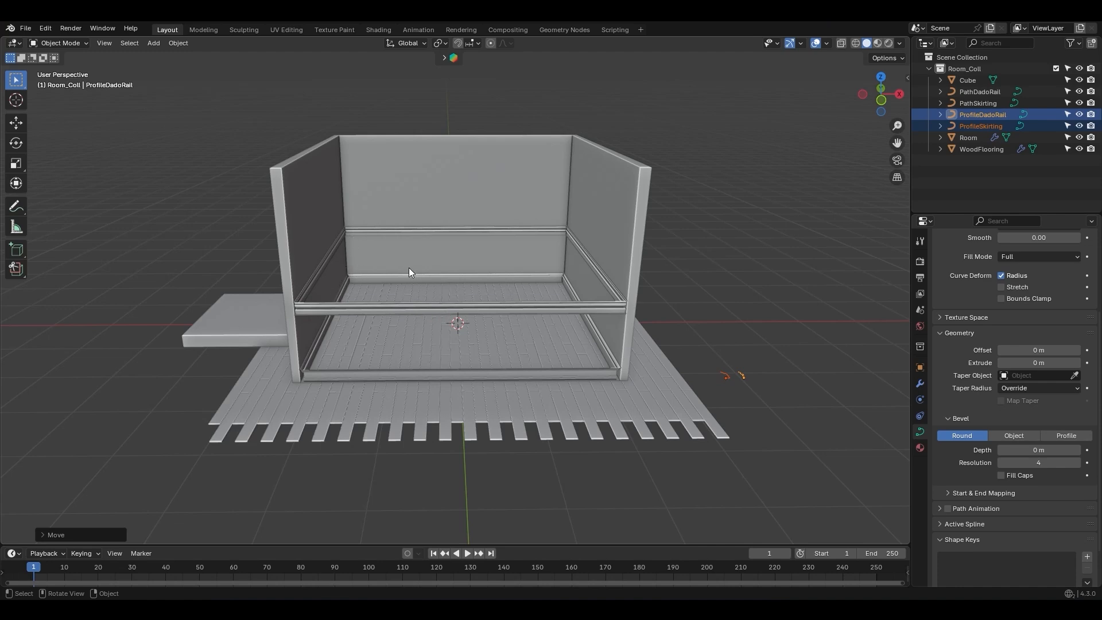
pyautogui.press('KP_1')
pyautogui.scroll(5, 459, 326)
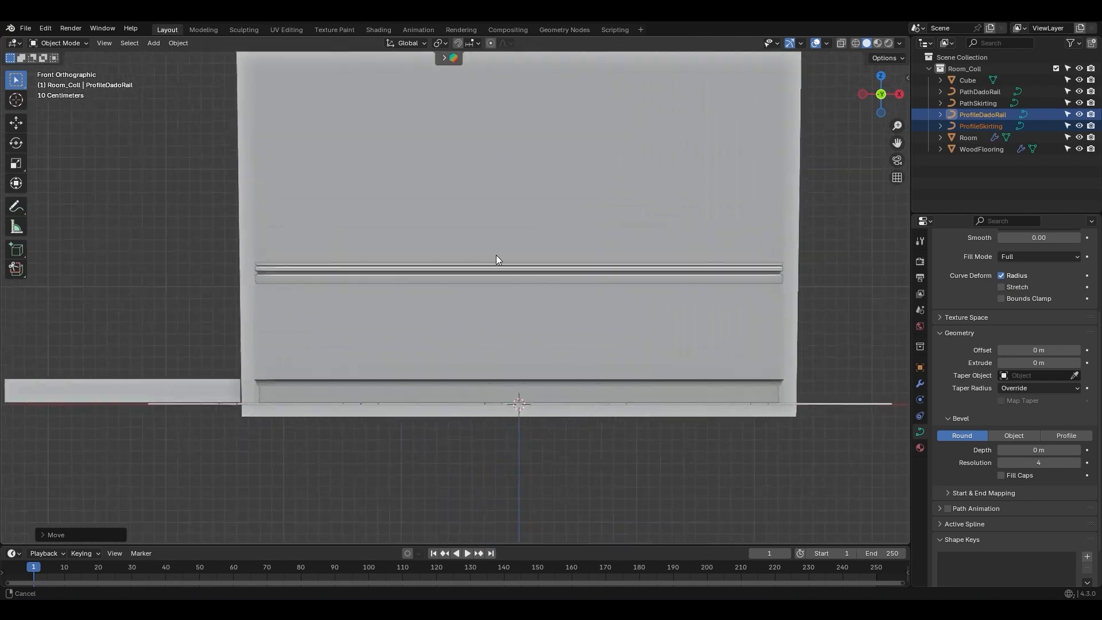
pyautogui.keyDown('shift'); pyautogui.moveTo(275, 403); pyautogui.dragTo(421, 397, button='middle'); pyautogui.keyUp('shift')
pyautogui.click(350, 394)
pyautogui.press('n')
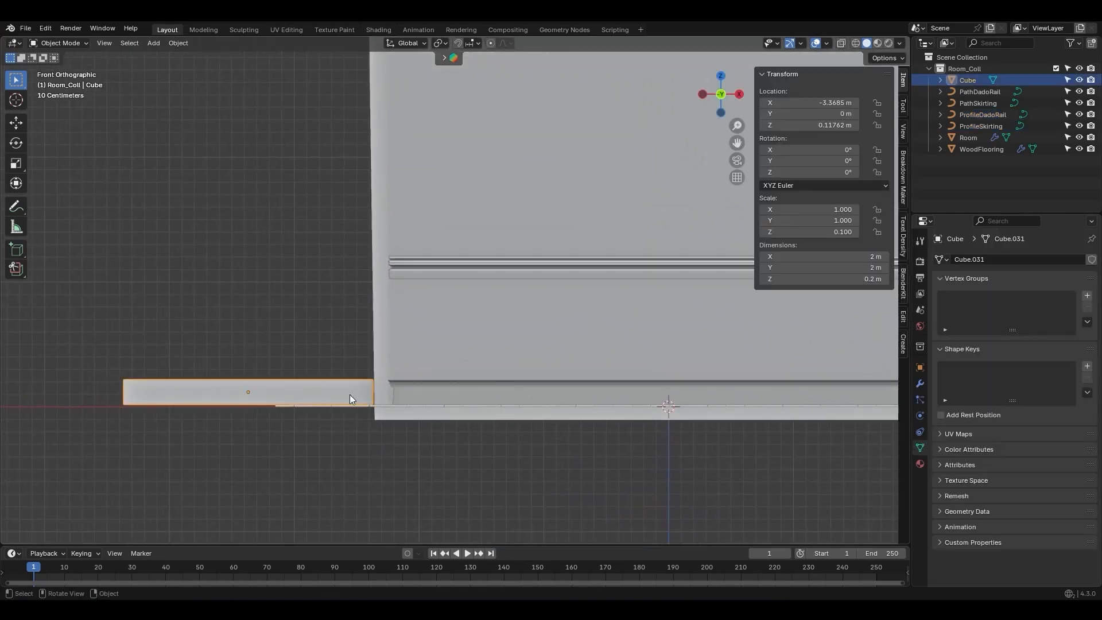
pyautogui.click(843, 280)
pyautogui.press('BackSpace')
pyautogui.write('.7')
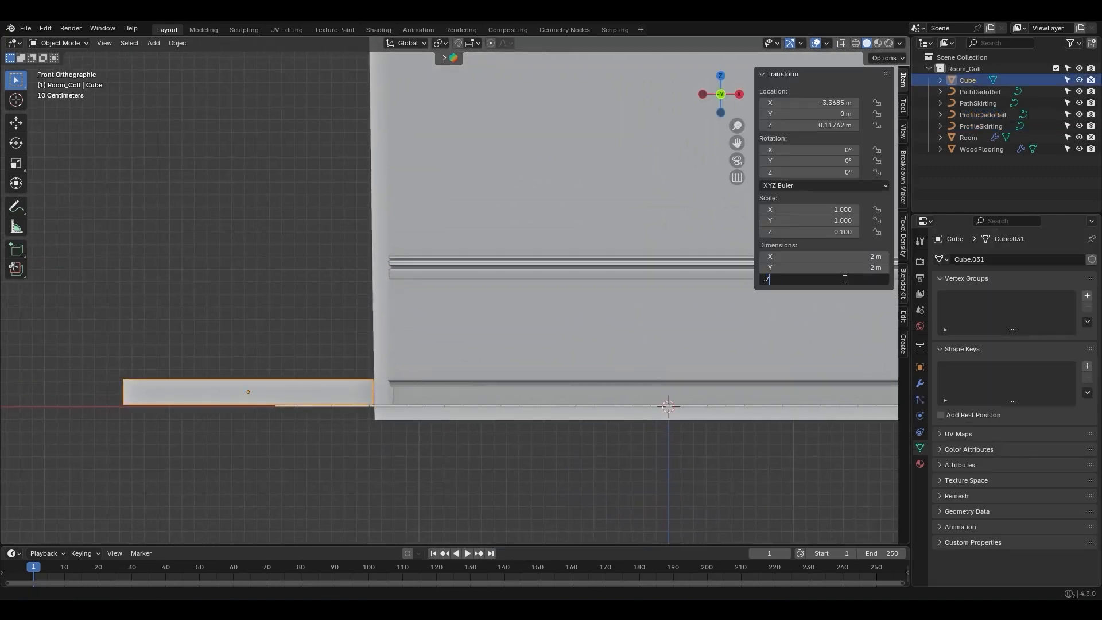
pyautogui.write('3')
pyautogui.press('Return')
# Raise the reference cube along Z to about 0.38 m so its base sits at floor level
pyautogui.keyDown('shift'); pyautogui.moveTo(332, 401); pyautogui.dragTo(356, 371, button='middle'); pyautogui.keyUp('shift')
pyautogui.press('g')
pyautogui.press('z')
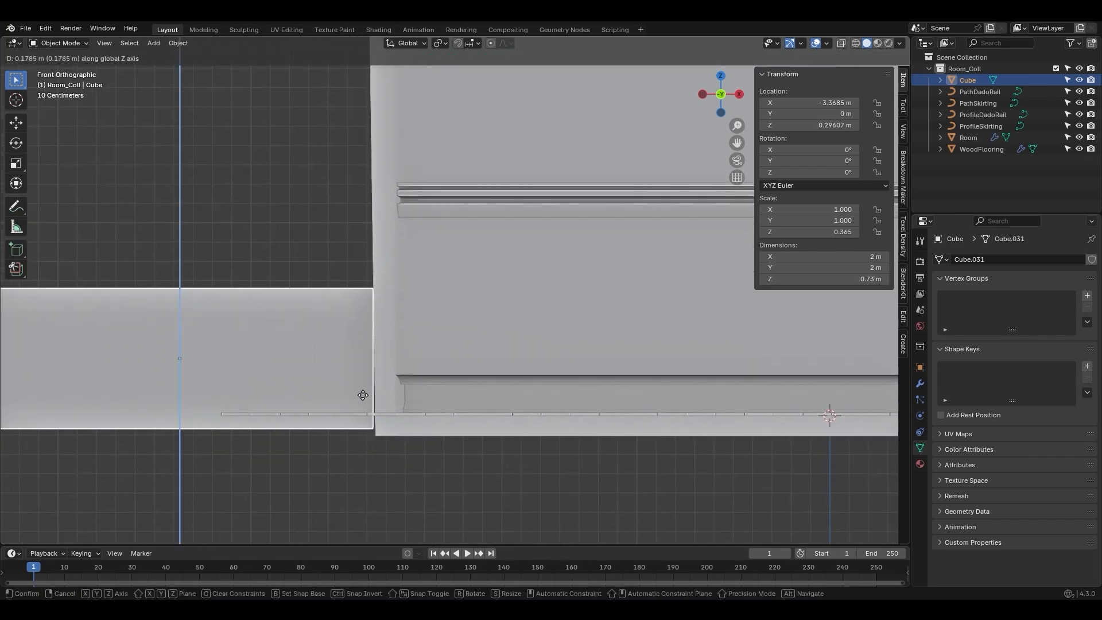
pyautogui.click(362, 384)
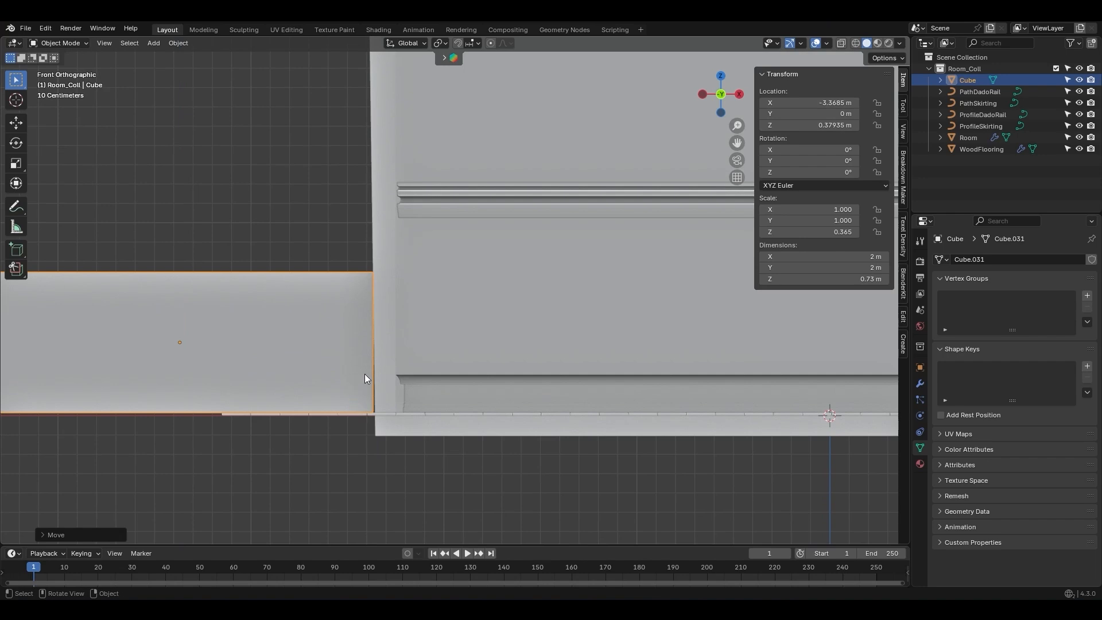
# Duplicate the reference cube upward along Z and set the copy's Z dimension to 0.07 m
pyautogui.hotkey('shift', 'd')
pyautogui.press('z')
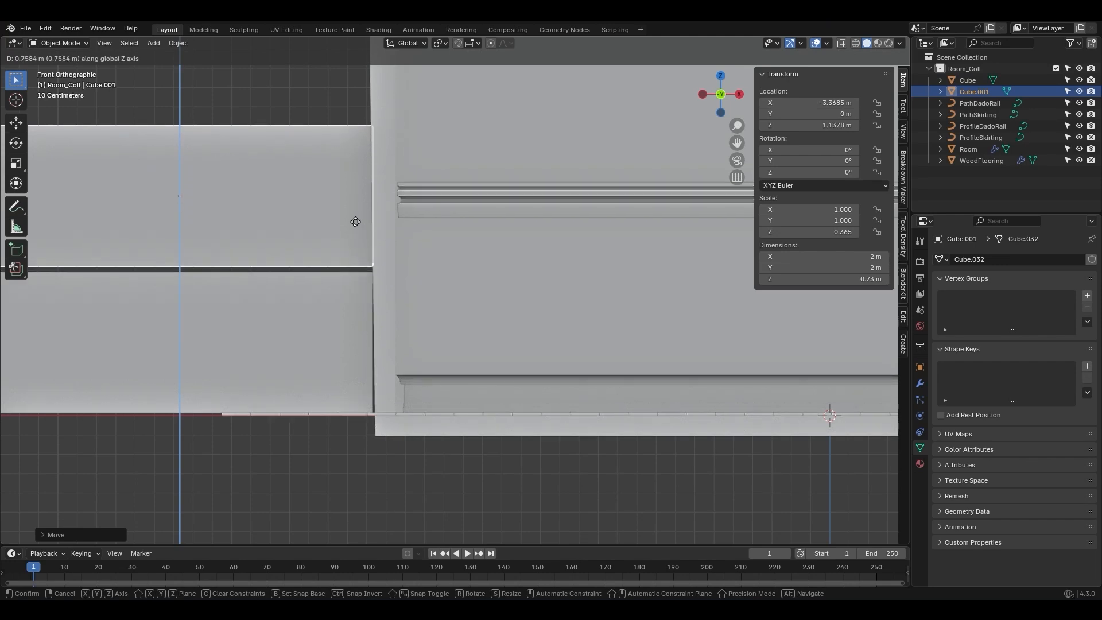
pyautogui.click(353, 209)
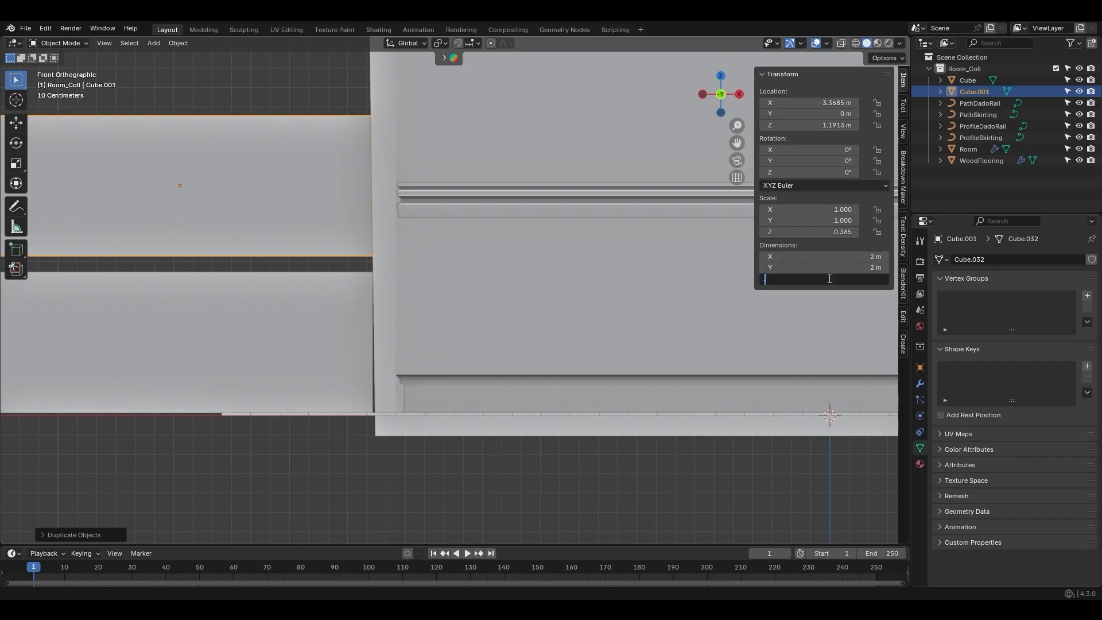
pyautogui.write('7')
pyautogui.press('Return')
pyautogui.keyDown('shift'); pyautogui.moveTo(317, 212); pyautogui.dragTo(301, 215, button='middle'); pyautogui.keyUp('shift')
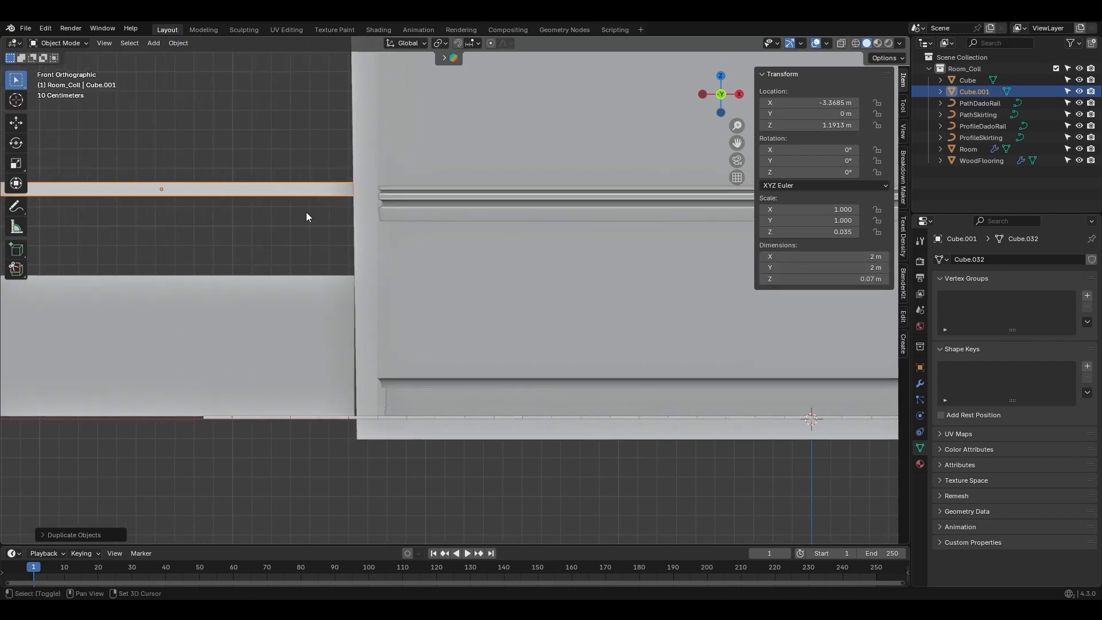
# Lower the thin reference block along Z to about 0.78 m so it rests on top of the 0.73 m cube
pyautogui.press('g')
pyautogui.press('z')
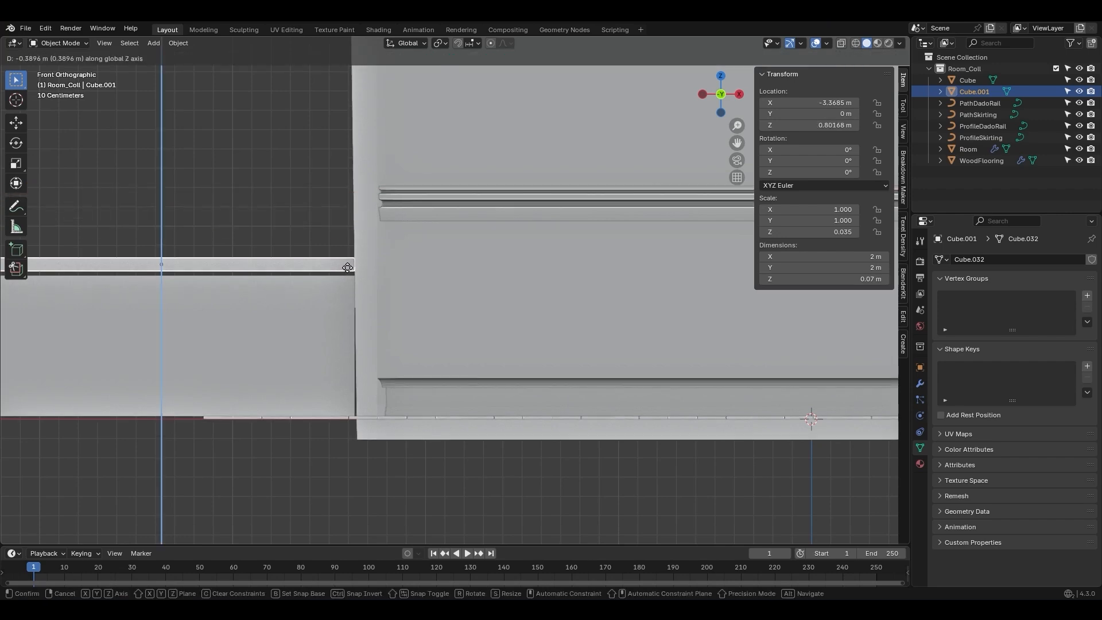
pyautogui.click(350, 272)
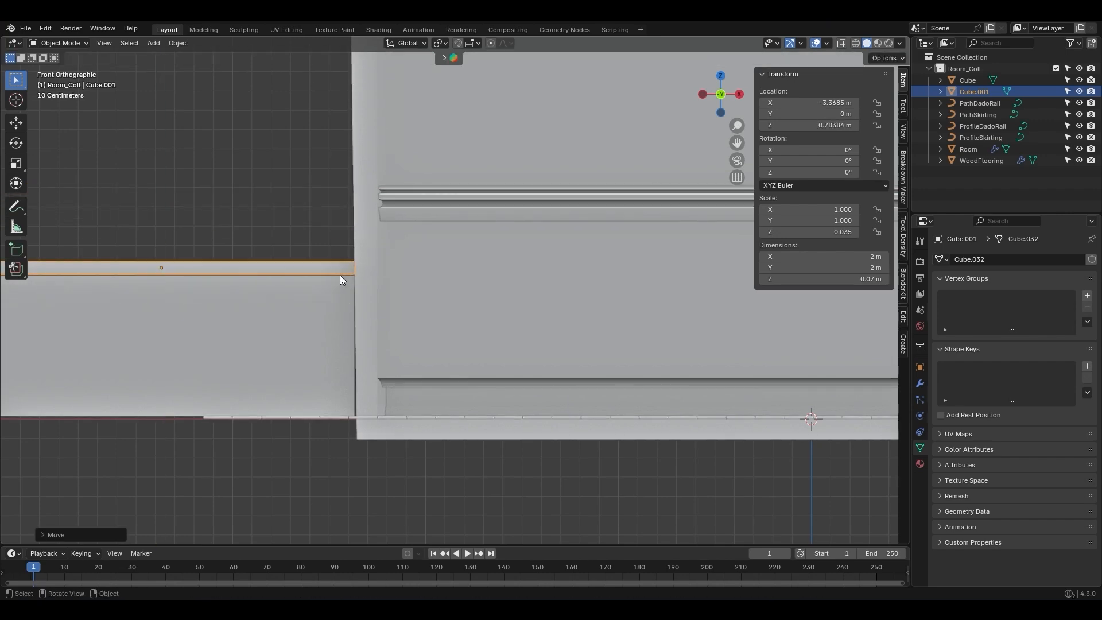
# Lower the dado rail path along Z to about 2.24 m so the rail lines up with the thin reference block
pyautogui.click(425, 220)
pyautogui.press('g')
pyautogui.press('z')
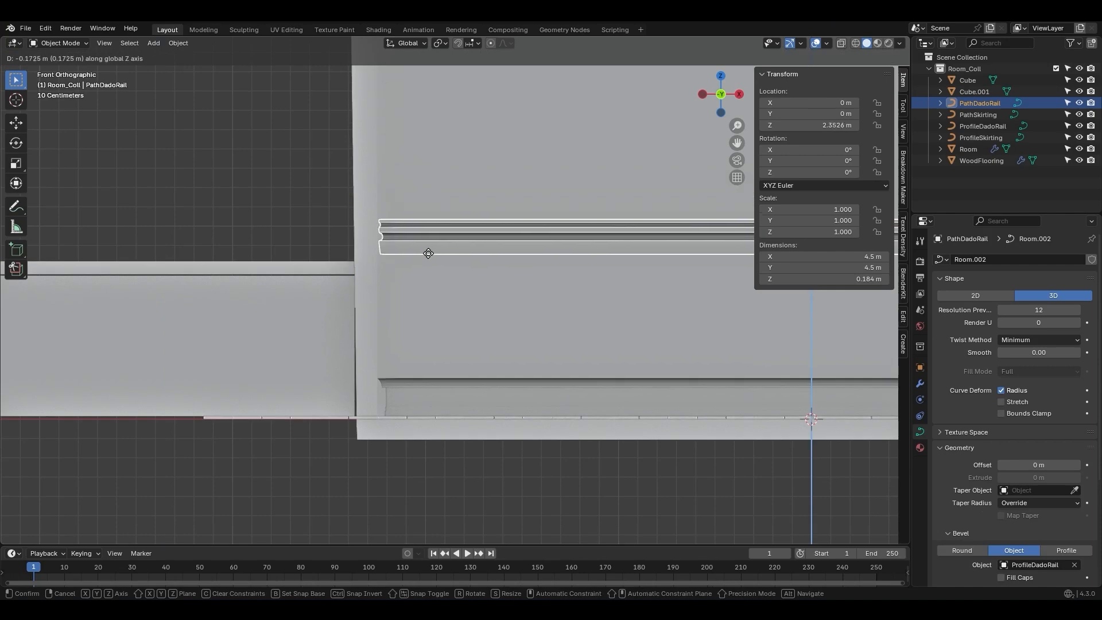
pyautogui.click(459, 268)
pyautogui.moveTo(507, 268); pyautogui.dragTo(663, 308, button='middle')
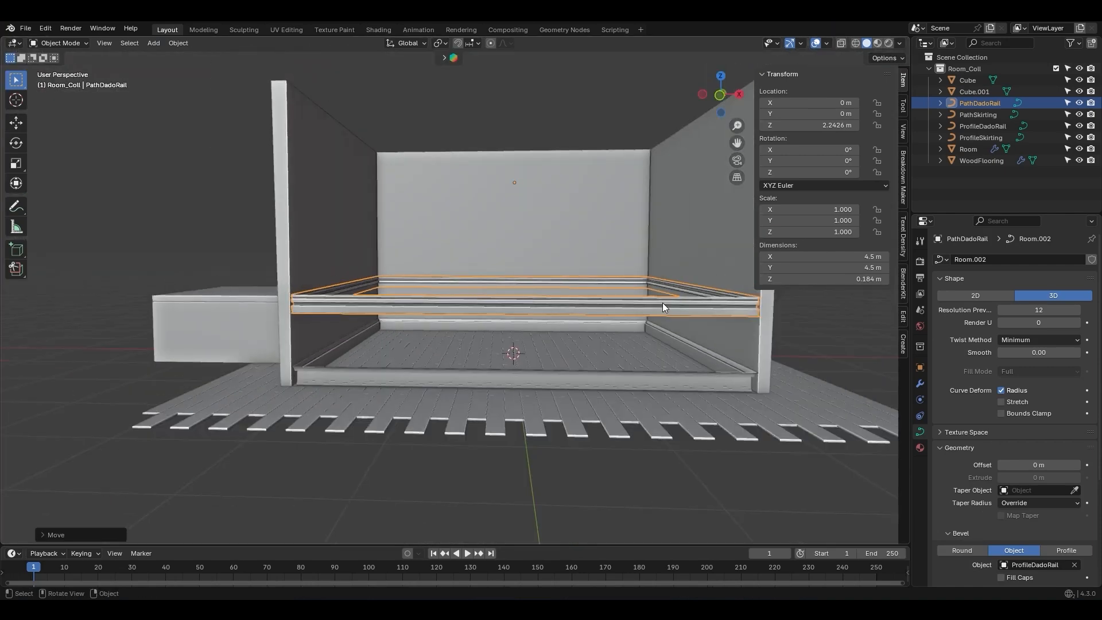
# Scale down the dado rail profile curve until the rail's height matches the 0.07 m reference block
pyautogui.scroll(-3, 666, 321)
pyautogui.click(762, 371)
pyautogui.press('KP_1')
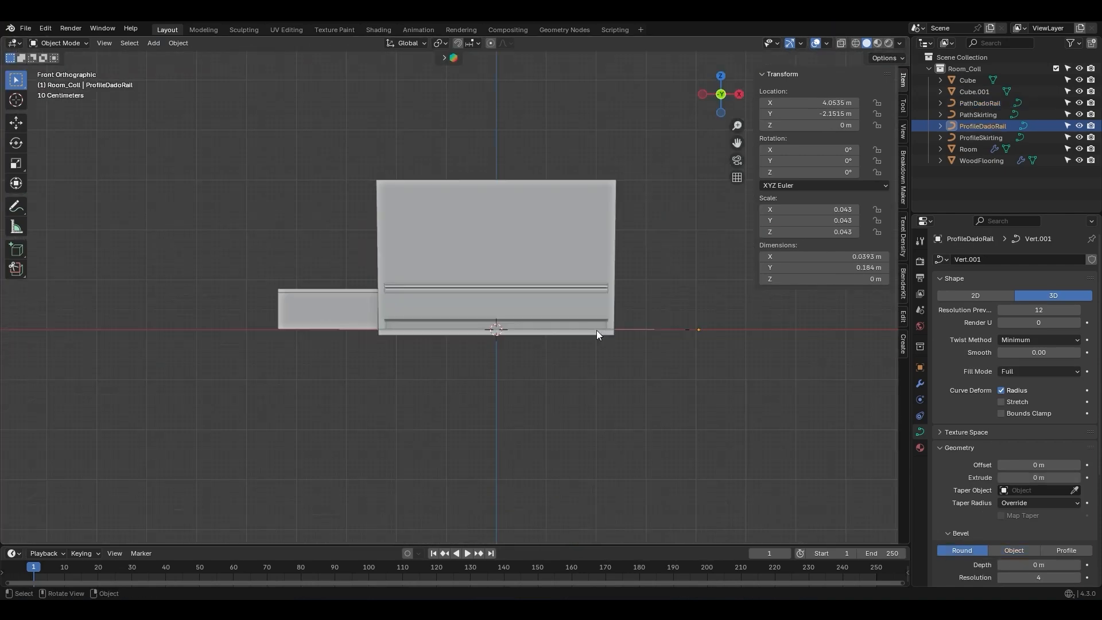
pyautogui.keyDown('shift'); pyautogui.moveTo(462, 295); pyautogui.dragTo(496, 334, button='middle'); pyautogui.keyUp('shift')
pyautogui.keyDown('ctrl'); pyautogui.moveTo(453, 368); pyautogui.dragTo(457, 247, button='middle'); pyautogui.keyUp('ctrl')
pyautogui.keyDown('shift'); pyautogui.moveTo(444, 322); pyautogui.dragTo(516, 177, button='middle'); pyautogui.keyUp('shift')
pyautogui.keyDown('ctrl'); pyautogui.moveTo(454, 281); pyautogui.dragTo(465, 215, button='middle'); pyautogui.keyUp('ctrl')
pyautogui.press('s')
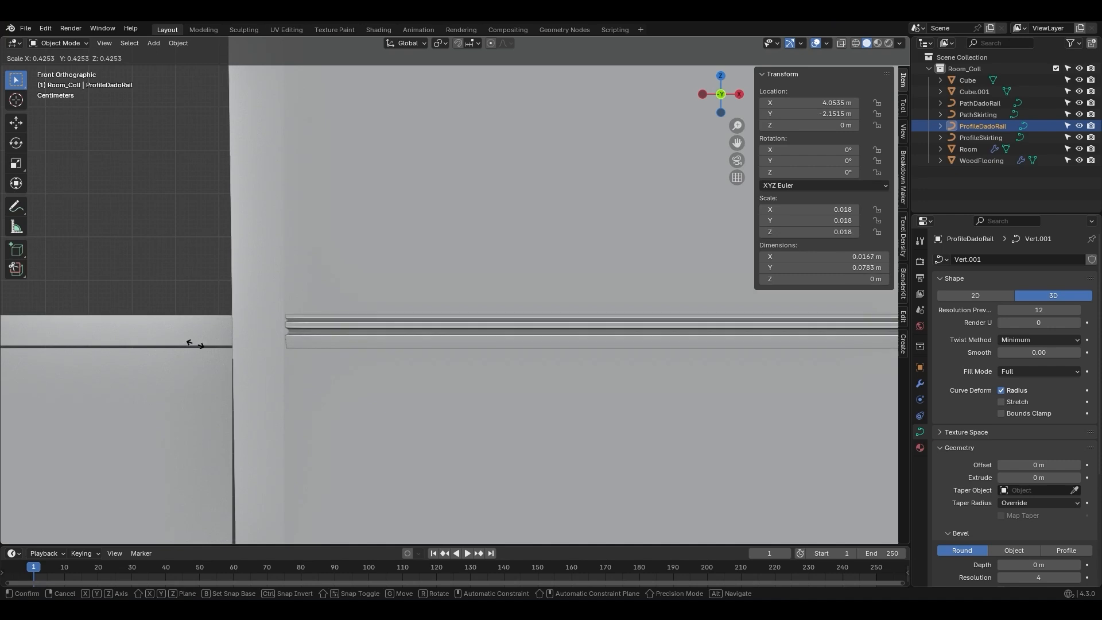
pyautogui.click(241, 344)
pyautogui.keyDown('ctrl'); pyautogui.moveTo(432, 347); pyautogui.dragTo(539, 467, button='middle'); pyautogui.keyUp('ctrl')
# Delete both reference cubes beside the room
pyautogui.moveTo(276, 321); pyautogui.dragTo(263, 319)
pyautogui.press('x')
pyautogui.click(263, 321)
pyautogui.moveTo(332, 328); pyautogui.dragTo(477, 350, button='middle')
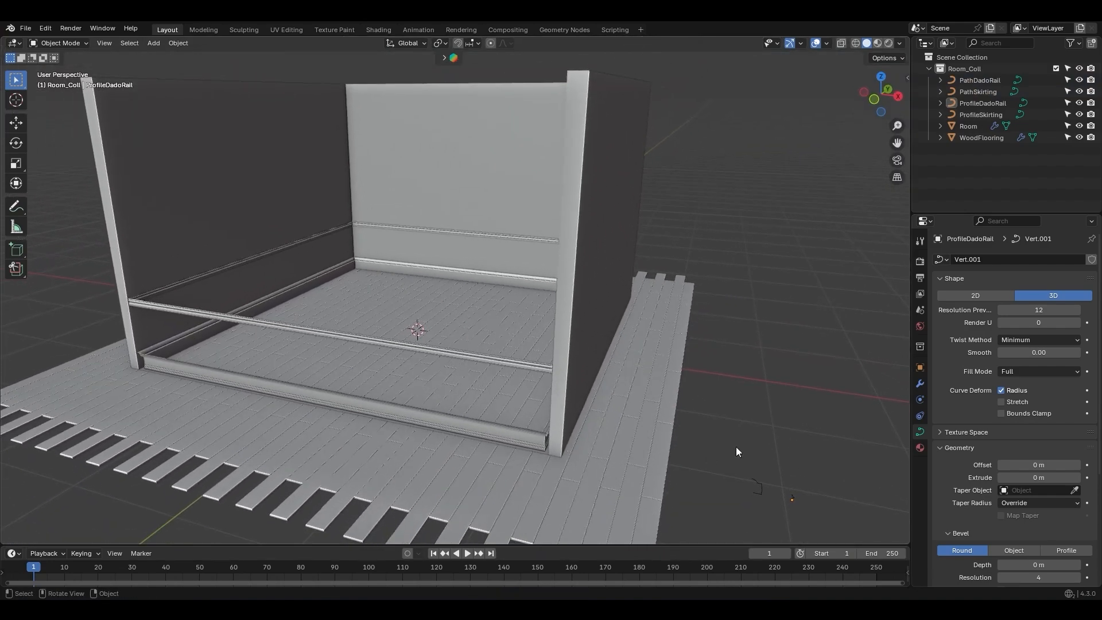
# Move the skirting and dado rail profile curves into a new collection named Profiles and exclude it from the view layer
pyautogui.moveTo(712, 457); pyautogui.dragTo(835, 515)
pyautogui.press('m')
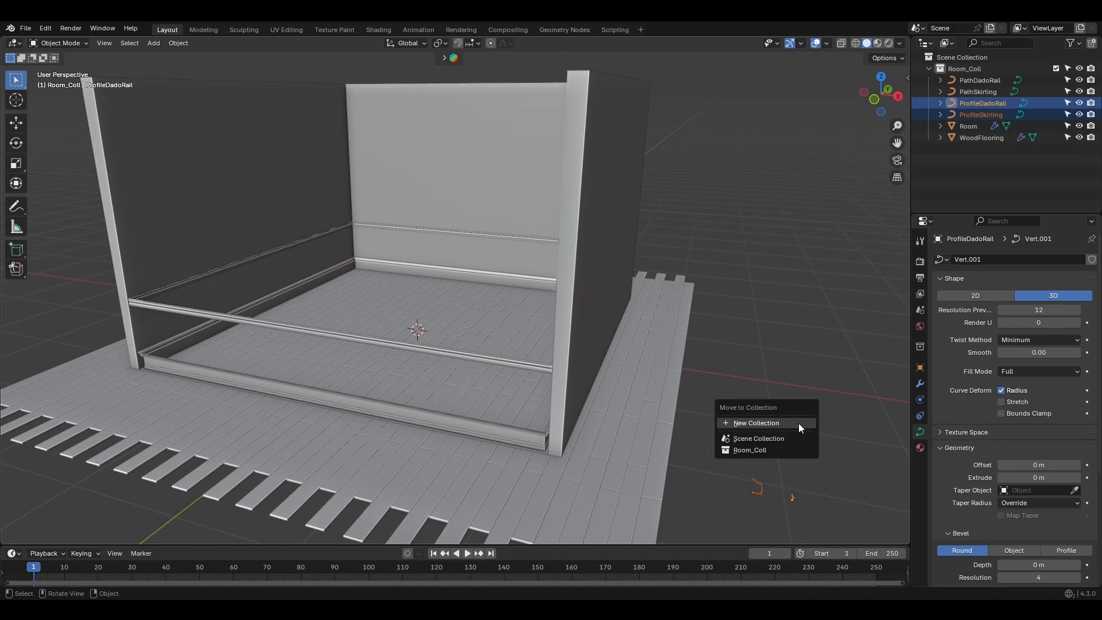
pyautogui.click(798, 423)
pyautogui.write('Profiles')
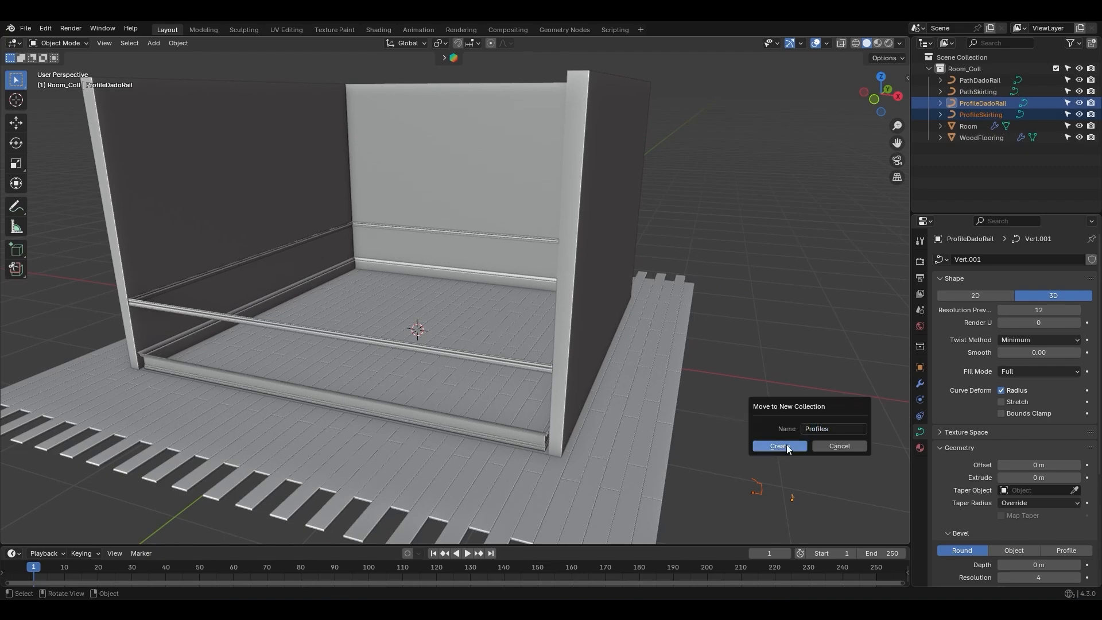
pyautogui.click(788, 447)
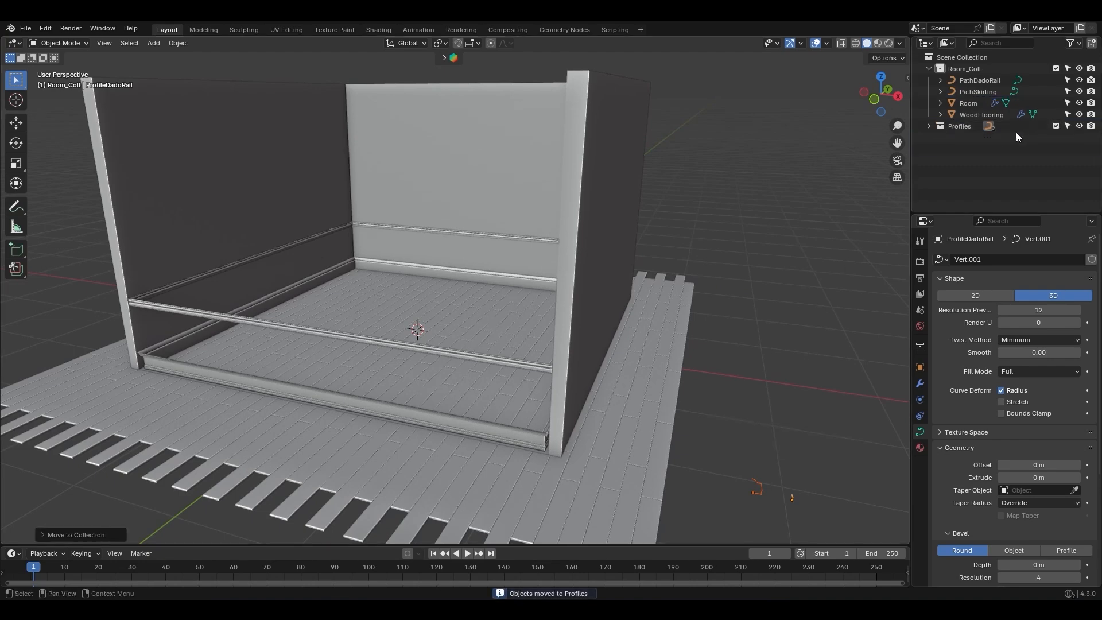
pyautogui.click(1056, 125)
# Add a cube for a wall panel board and set its X dimension to 0.004 m and Y dimension to 0.17 m
pyautogui.moveTo(594, 337); pyautogui.dragTo(329, 227, button='middle')
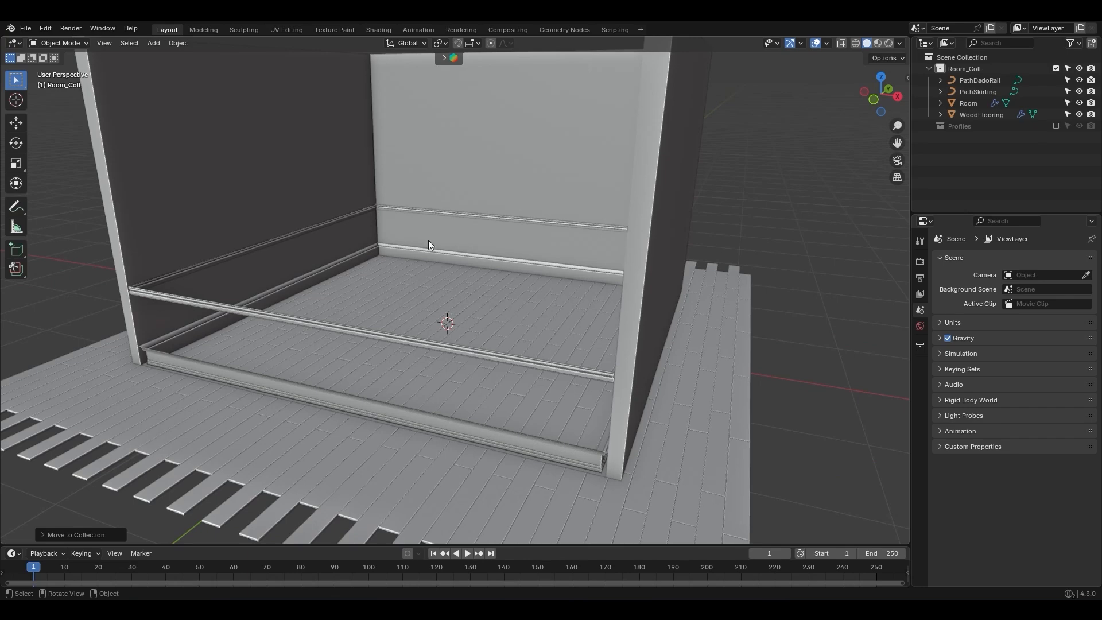
pyautogui.hotkey('shift', 'a')
pyautogui.moveTo(449, 322)
pyautogui.click(510, 326)
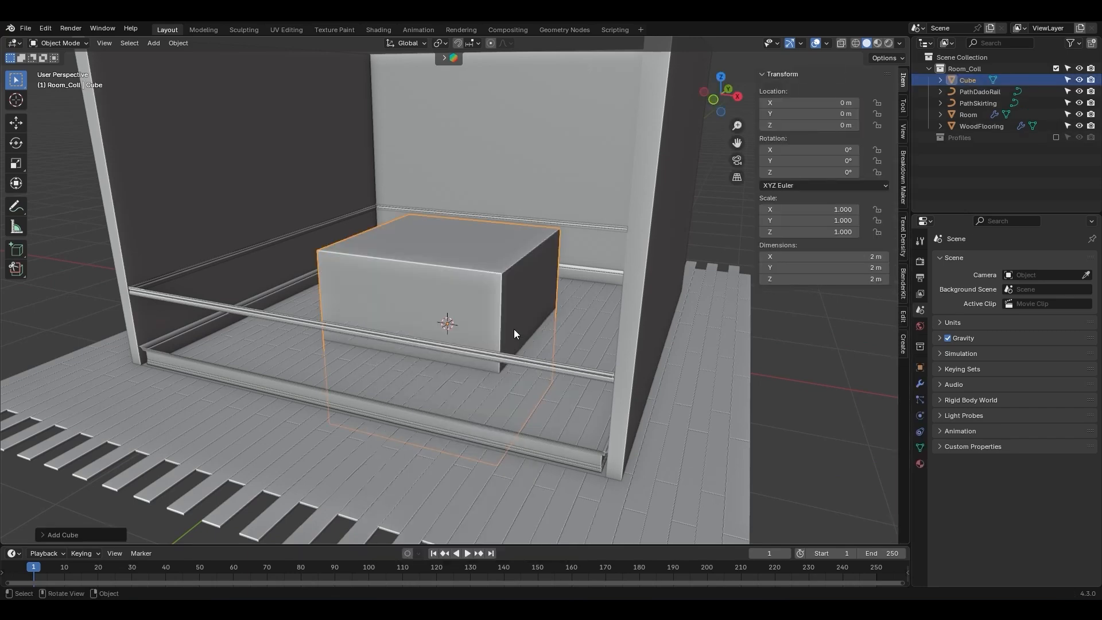
pyautogui.press('Return')
pyautogui.click(821, 265)
pyautogui.write('170')
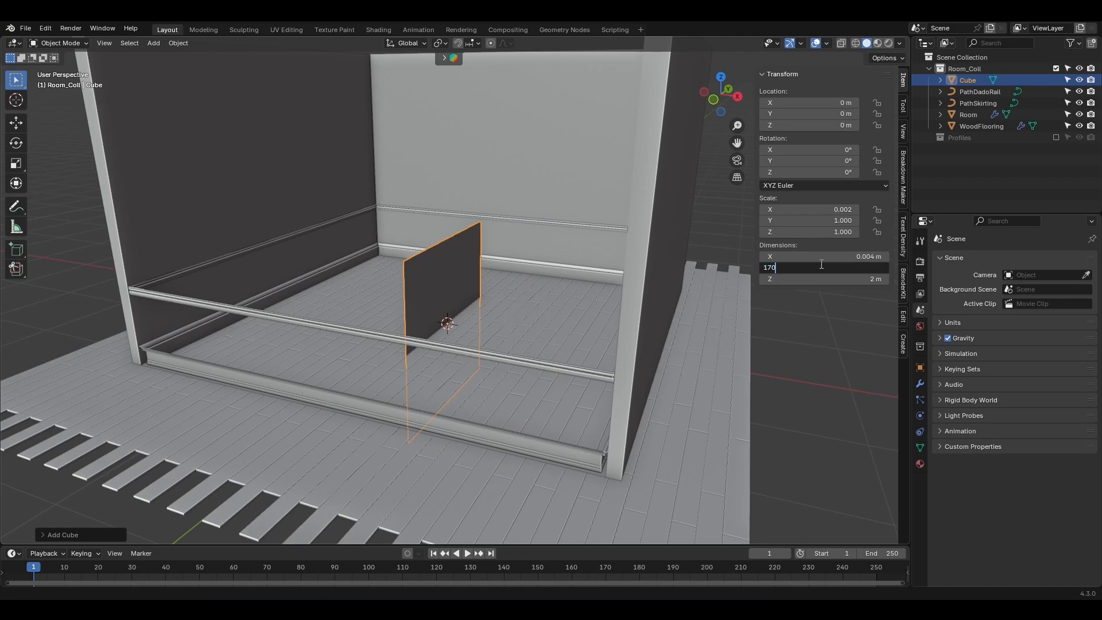
pyautogui.press('Return')
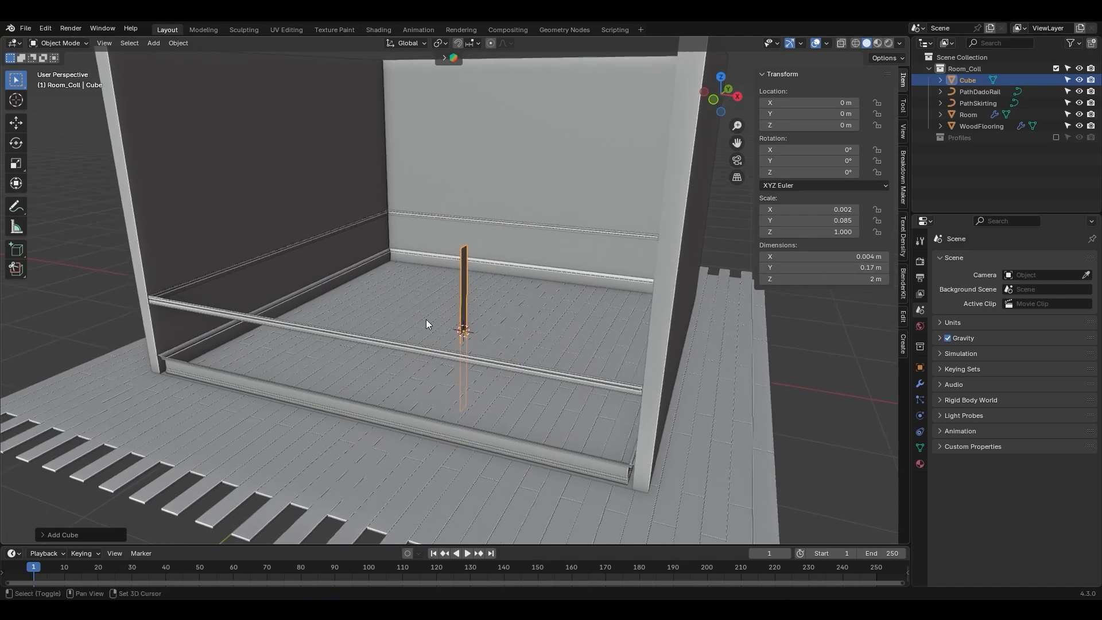
pyautogui.press('n')
# Move the board along X to about -2.25 m so it sits flush against the left wall's inner face
pyautogui.press('KP_1')
pyautogui.keyDown('ctrl'); pyautogui.moveTo(475, 324); pyautogui.dragTo(654, 243, button='middle'); pyautogui.keyUp('ctrl')
pyautogui.press('g')
pyautogui.press('x')
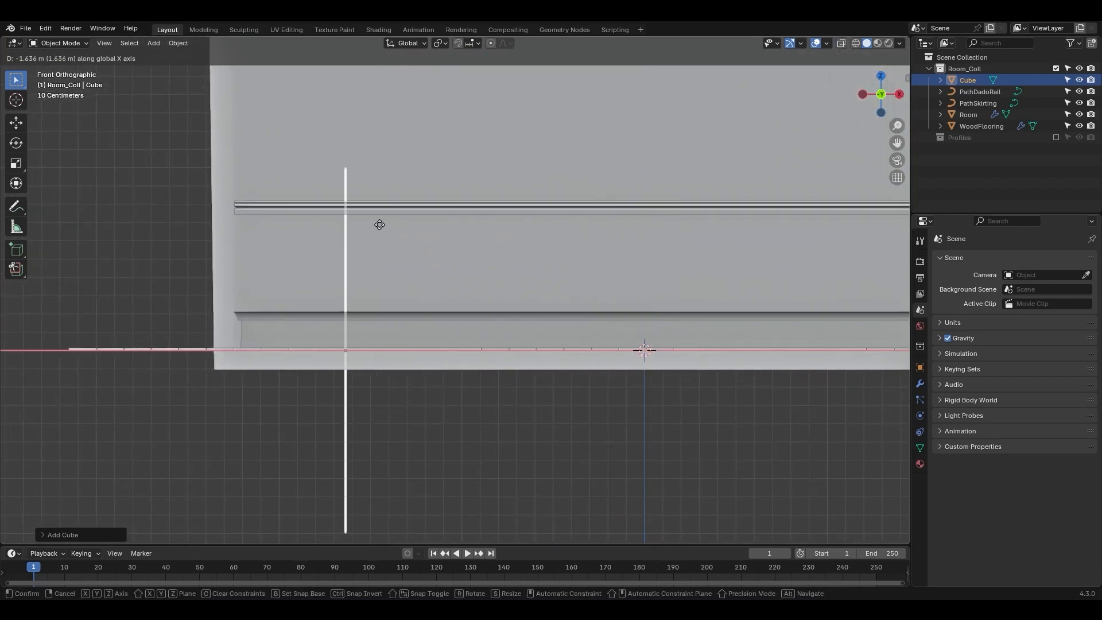
pyautogui.click(235, 209)
pyautogui.keyDown('shift'); pyautogui.moveTo(233, 208); pyautogui.dragTo(415, 212, button='middle'); pyautogui.keyUp('shift')
pyautogui.hotkey('shift', 'z')
pyautogui.press('g')
pyautogui.press('x')
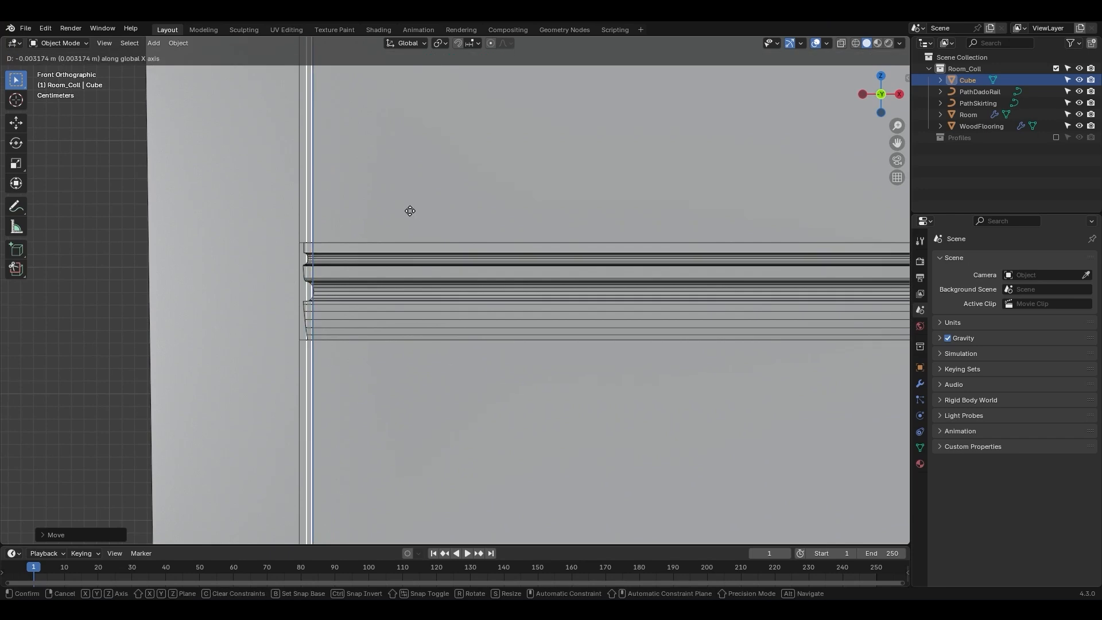
pyautogui.click(399, 205)
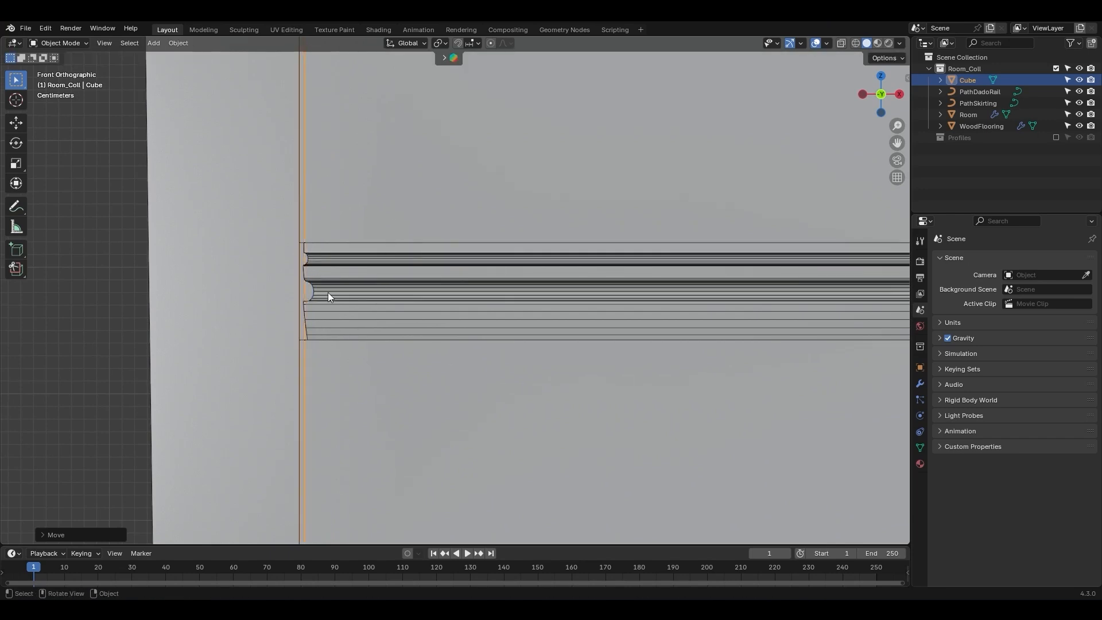
# Lower the board's upper vertices along Z to the underside of the dado rail
pyautogui.keyDown('shift'); pyautogui.moveTo(346, 222); pyautogui.dragTo(369, 310, button='middle'); pyautogui.keyUp('shift')
pyautogui.keyDown('ctrl'); pyautogui.moveTo(387, 166); pyautogui.dragTo(395, 176, button='middle'); pyautogui.keyUp('ctrl')
pyautogui.hotkey('alt', 'z')
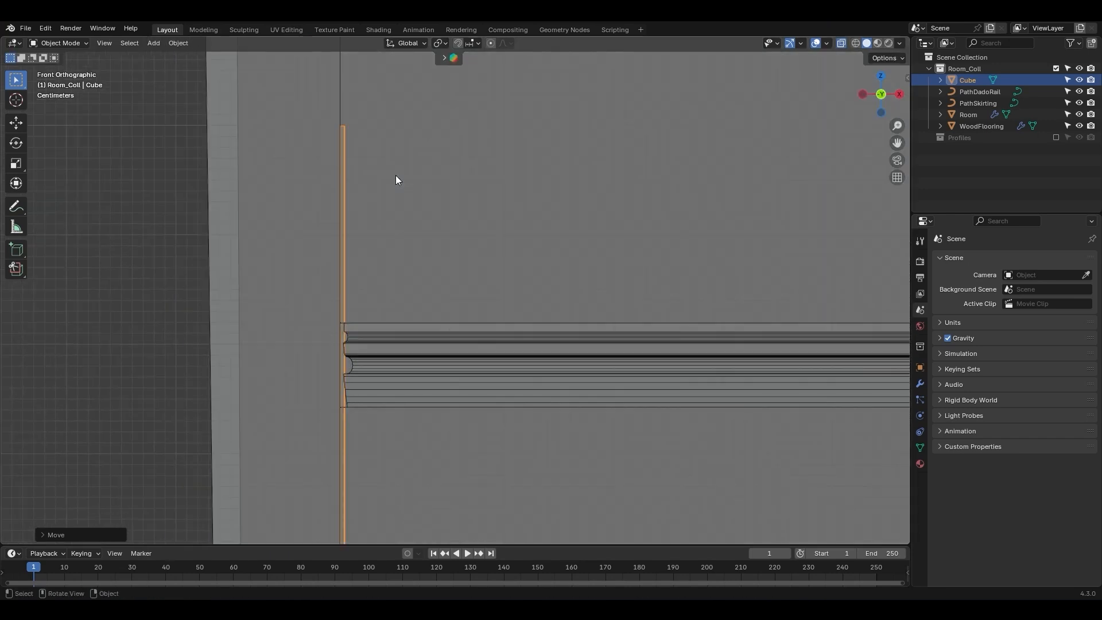
pyautogui.press('Tab')
pyautogui.moveTo(446, 166); pyautogui.dragTo(454, 171)
pyautogui.press('g')
pyautogui.press('z')
pyautogui.click(445, 447)
# Raise the board's lower vertices along Z to meet the upper edge of the skirting
pyautogui.keyDown('shift'); pyautogui.moveTo(391, 434); pyautogui.dragTo(392, 172, button='middle'); pyautogui.keyUp('shift')
pyautogui.keyDown('ctrl'); pyautogui.moveTo(393, 172); pyautogui.dragTo(436, 287, button='middle'); pyautogui.keyUp('ctrl')
pyautogui.keyDown('shift'); pyautogui.moveTo(456, 353); pyautogui.dragTo(455, 178, button='middle'); pyautogui.keyUp('shift')
pyautogui.keyDown('ctrl'); pyautogui.moveTo(455, 178); pyautogui.dragTo(477, 305, button='middle'); pyautogui.keyUp('ctrl')
pyautogui.moveTo(475, 438); pyautogui.dragTo(379, 533)
pyautogui.press('g')
pyautogui.press('z')
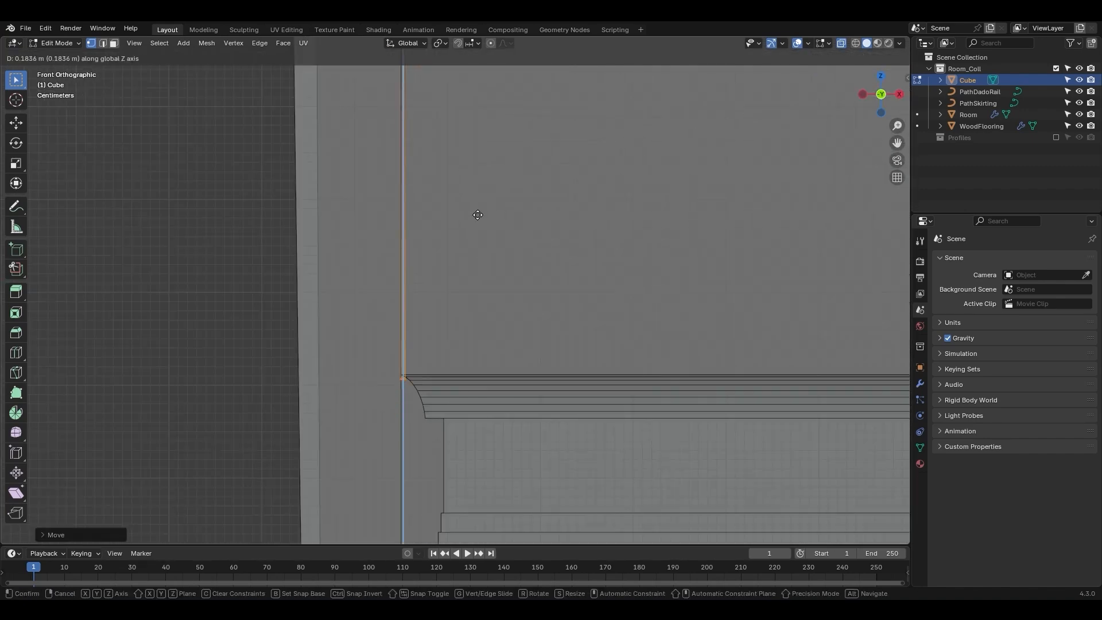
pyautogui.click(478, 215)
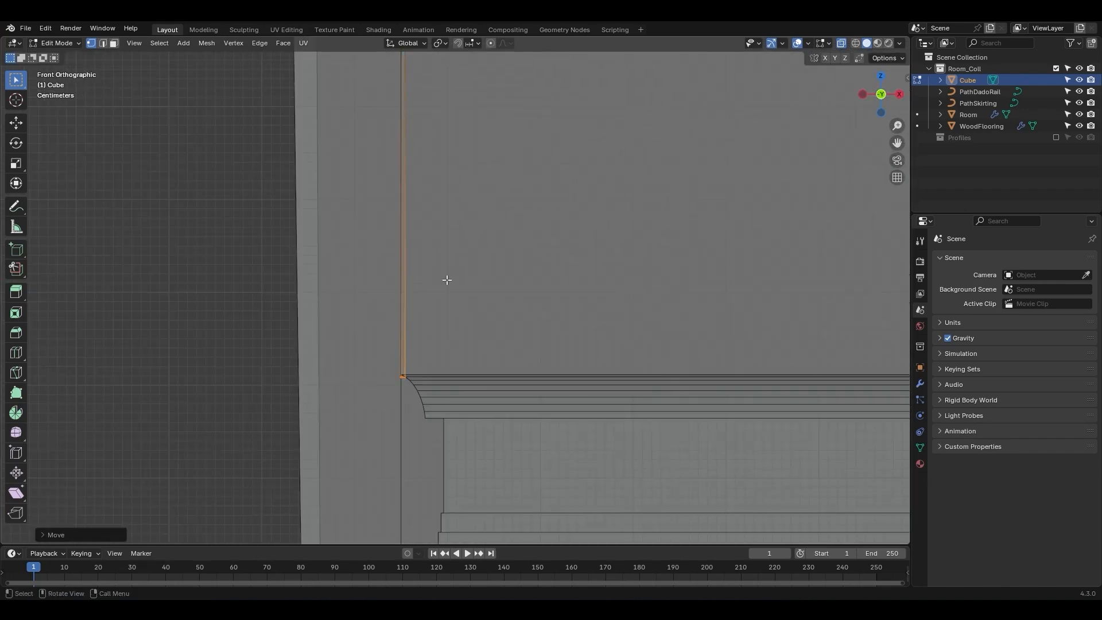
pyautogui.hotkey('alt', 'z')
# Move the board along Y to about -2.16 m so it lines up with the front end of the left wall
pyautogui.moveTo(465, 293); pyautogui.dragTo(327, 314, button='middle')
pyautogui.press('Tab')
pyautogui.press('g')
pyautogui.press('y')
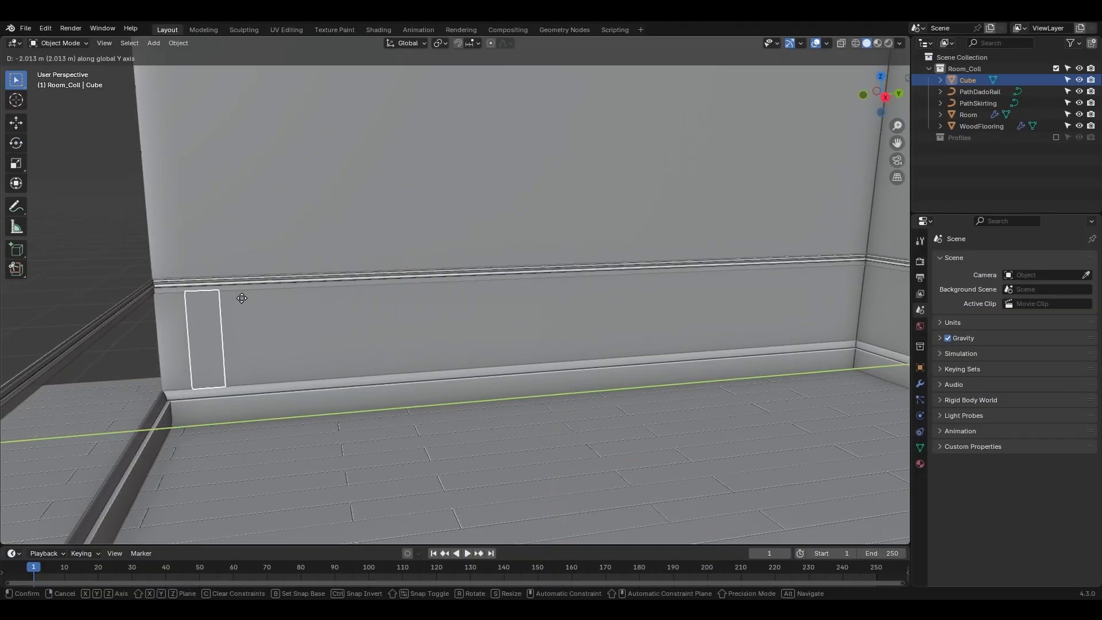
pyautogui.click(216, 295)
pyautogui.moveTo(190, 307); pyautogui.dragTo(432, 242, button='middle')
pyautogui.press('g')
pyautogui.press('y')
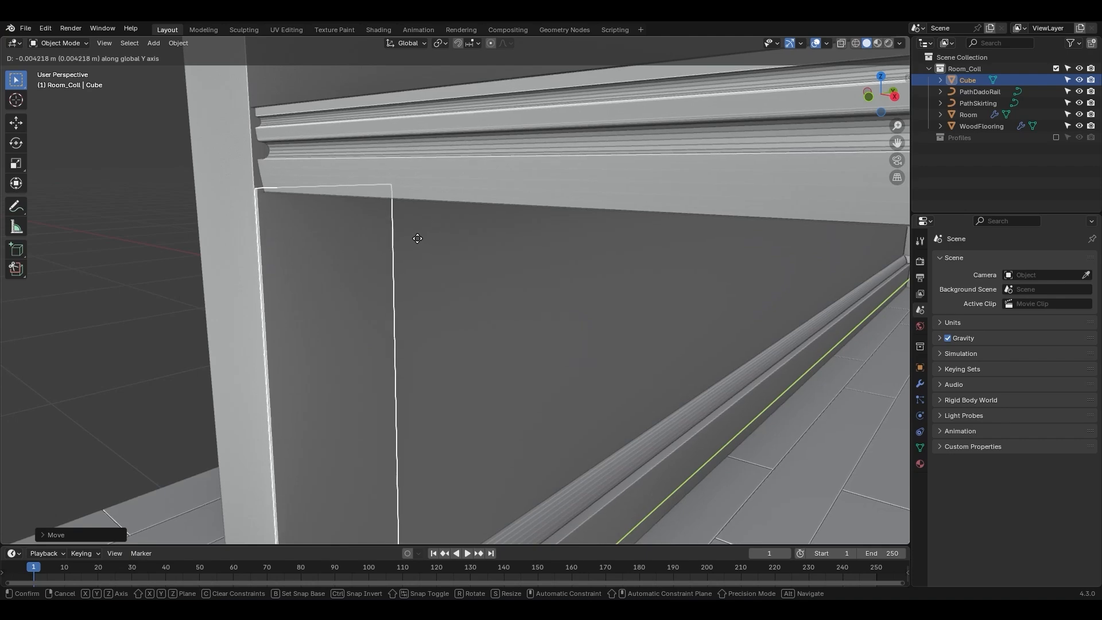
pyautogui.click(420, 236)
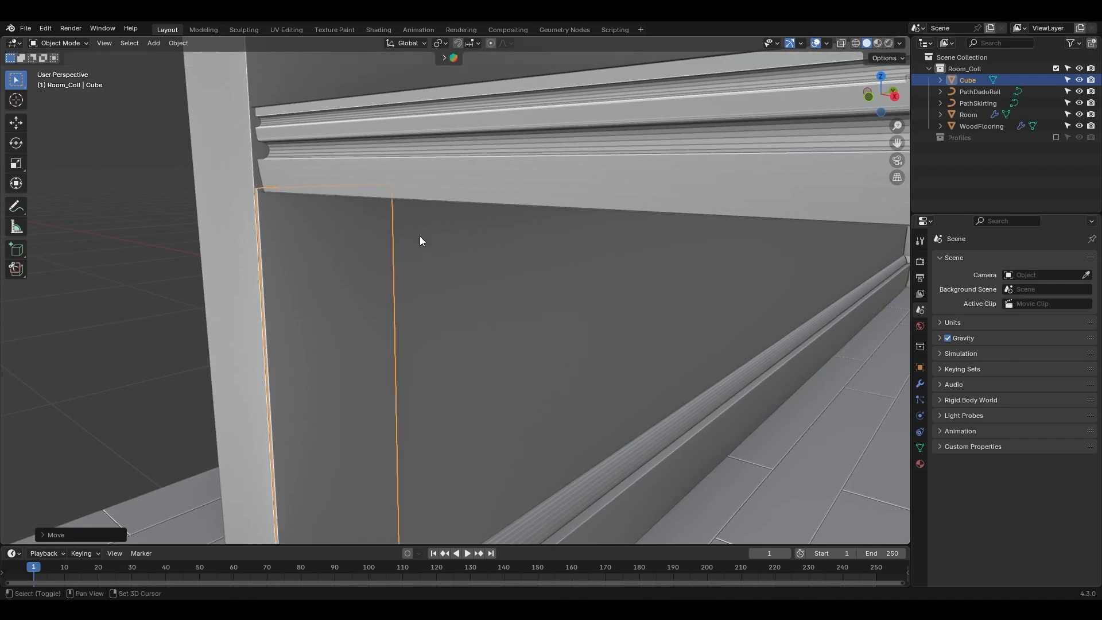
# Set the board's origin to its geometry and apply its scale
pyautogui.keyDown('ctrl'); pyautogui.moveTo(374, 278); pyautogui.dragTo(384, 305, button='middle'); pyautogui.keyUp('ctrl')
pyautogui.rightClick(384, 305)
pyautogui.moveTo(396, 305)
pyautogui.click(505, 317)
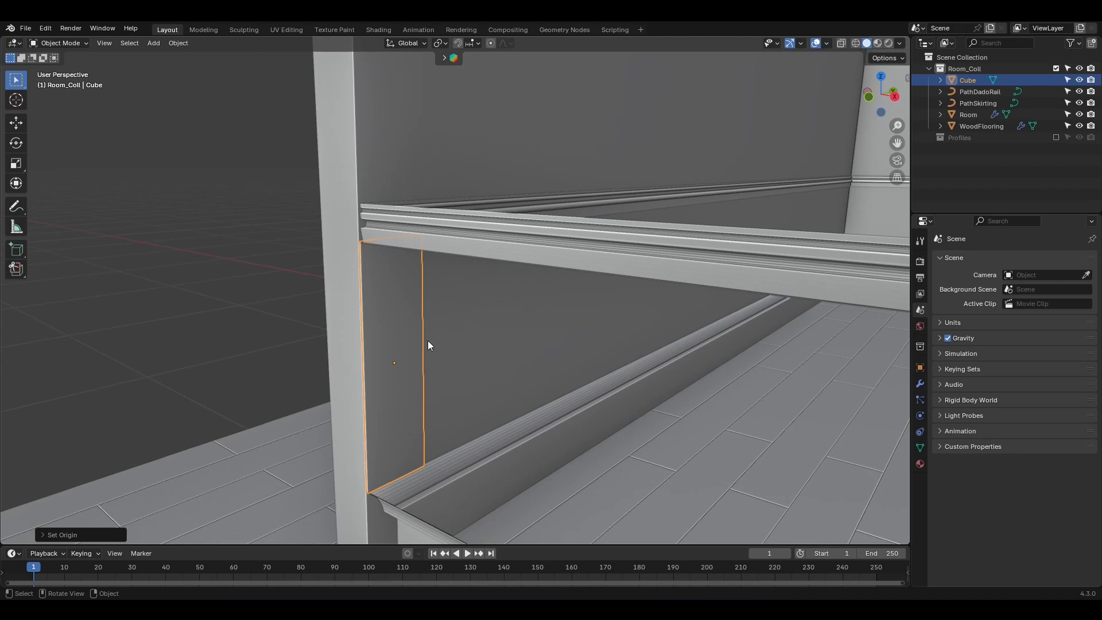
pyautogui.keyDown('shift'); pyautogui.moveTo(402, 346); pyautogui.dragTo(475, 287, button='middle'); pyautogui.keyUp('shift')
pyautogui.click(920, 369)
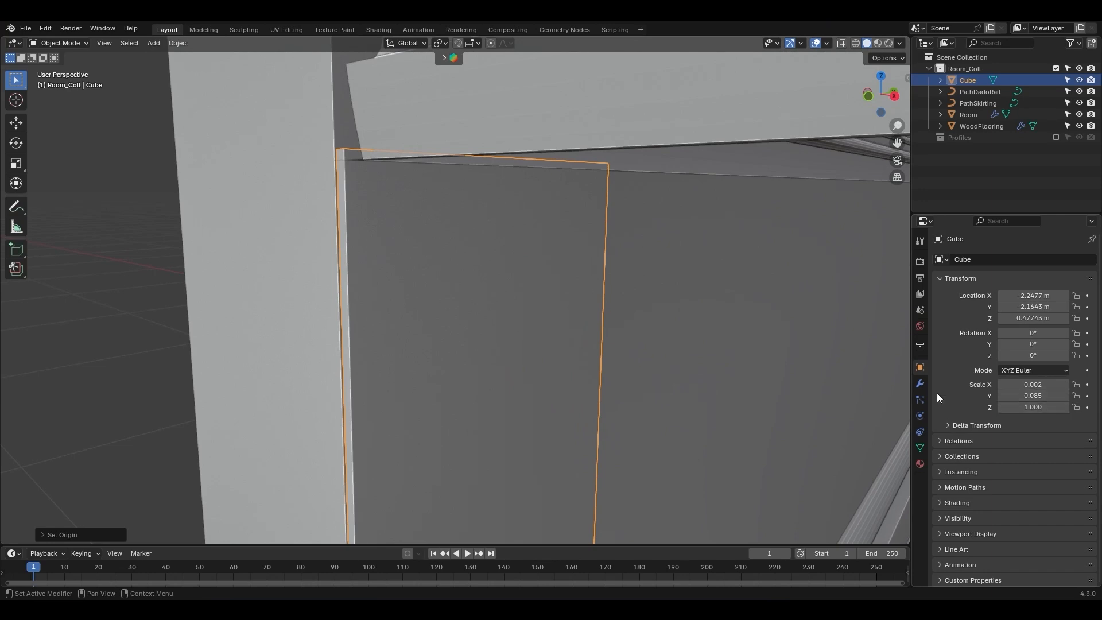
pyautogui.hotkey('ctrl', 'a')
pyautogui.click(569, 308)
# Add a Bevel modifier to the board with a 0.001 m amount and 3 segments, and shade the board smooth
pyautogui.click(920, 383)
pyautogui.click(986, 259)
pyautogui.moveTo(989, 257)
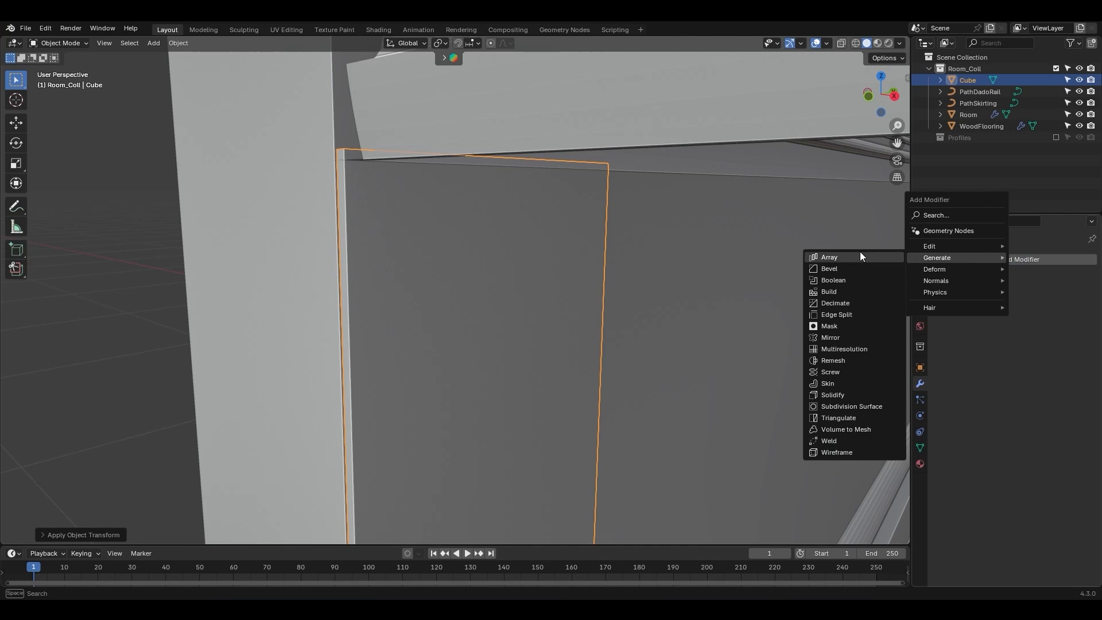
pyautogui.click(843, 270)
pyautogui.click(1076, 338)
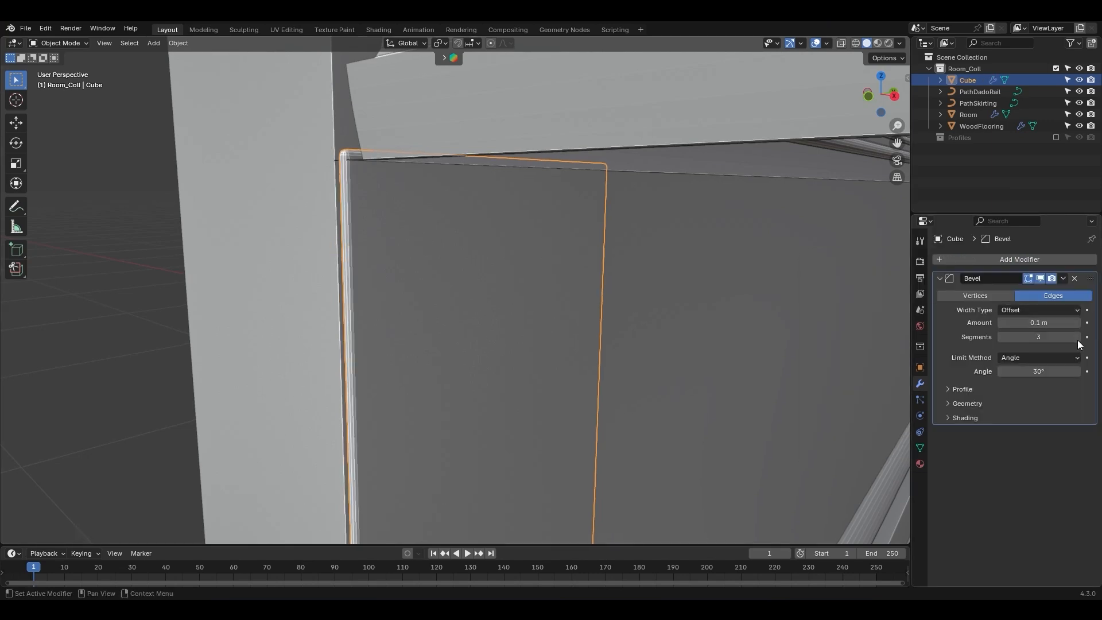
pyautogui.click(1076, 338)
pyautogui.click(1038, 323)
pyautogui.moveTo(1050, 322)
pyautogui.mouseDown()
pyautogui.moveTo(1010, 323)
pyautogui.moveTo(1035, 322)
pyautogui.mouseUp()
pyautogui.rightClick(541, 281)
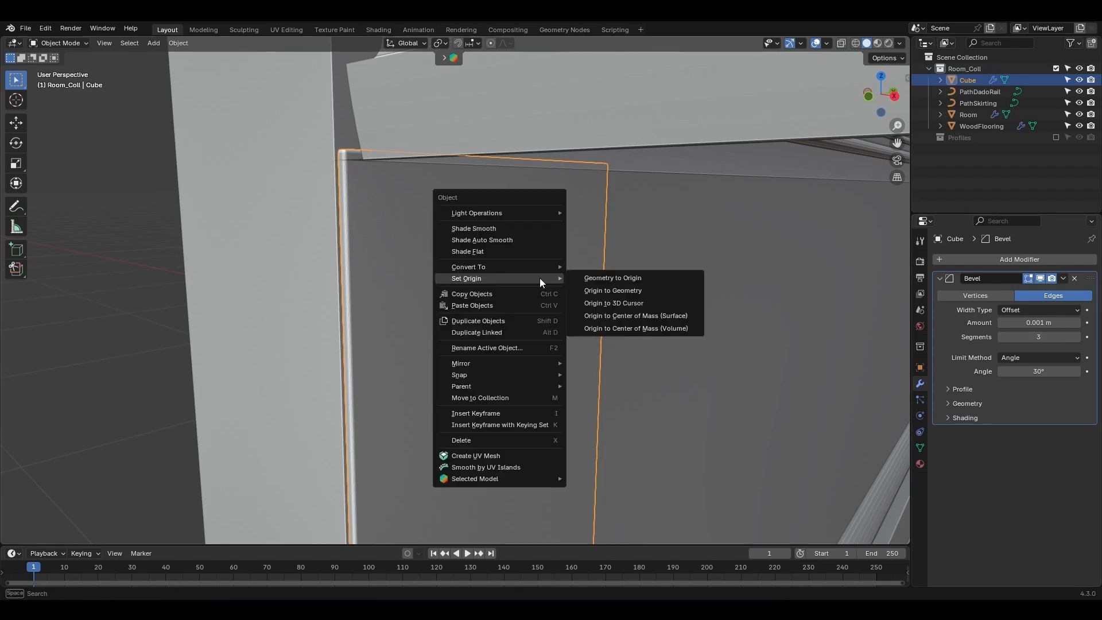
pyautogui.click(497, 229)
# Add an Array modifier to the board with relative offset factors of 0 in X and 1.300 in Y
pyautogui.moveTo(468, 246); pyautogui.dragTo(522, 304, button='middle')
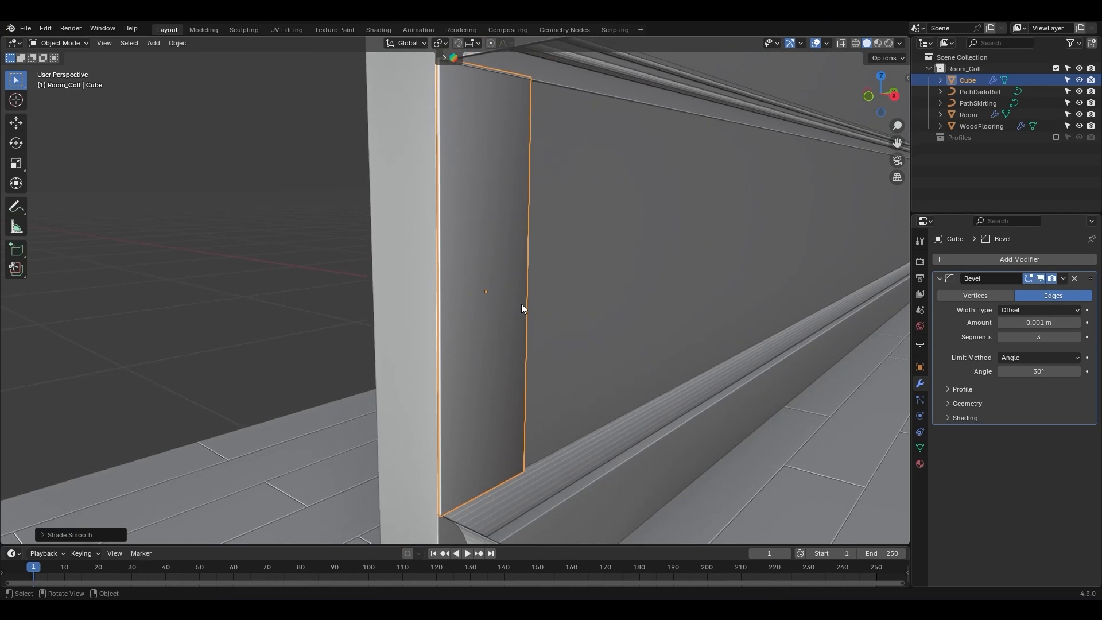
pyautogui.click(1000, 261)
pyautogui.moveTo(1000, 260)
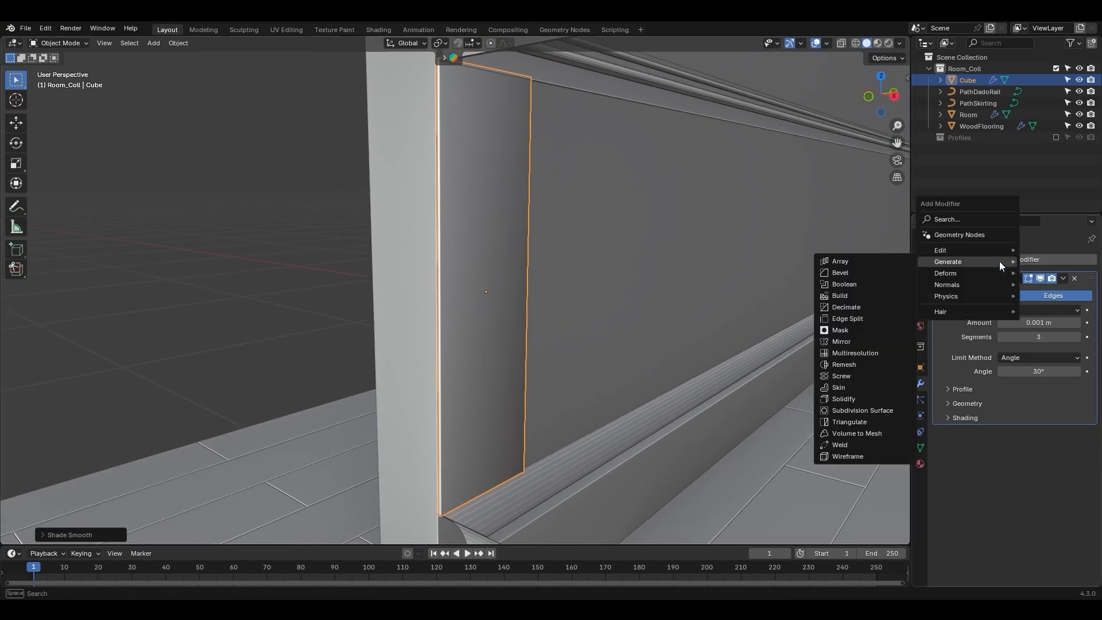
pyautogui.click(878, 260)
pyautogui.moveTo(1033, 511)
pyautogui.mouseDown()
pyautogui.moveTo(1073, 511)
pyautogui.moveTo(1030, 511)
pyautogui.mouseUp()
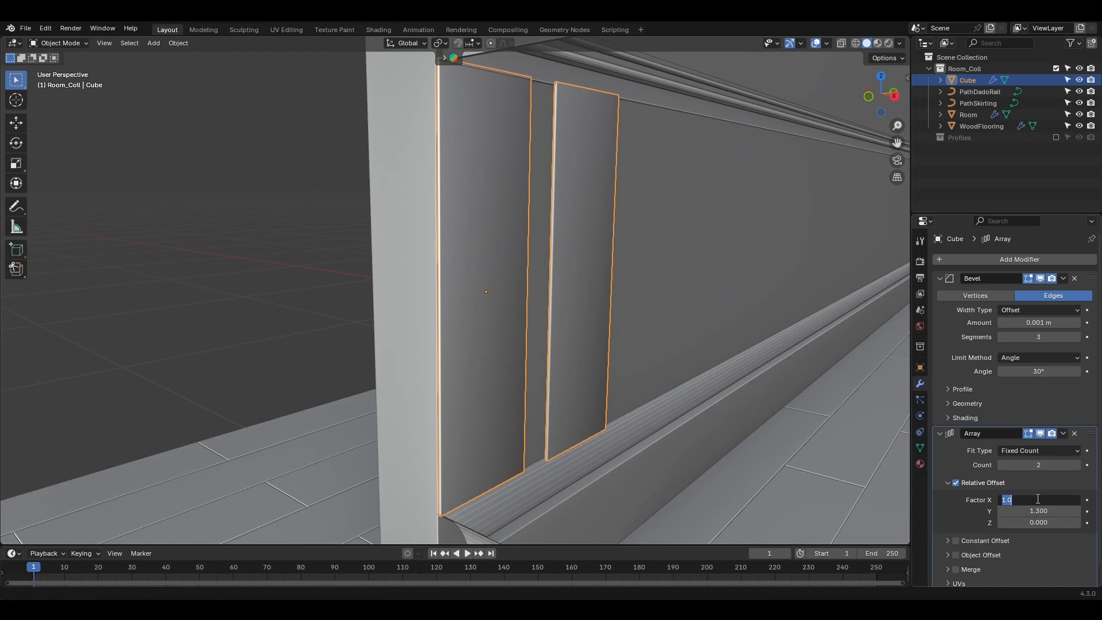
pyautogui.write('0')
pyautogui.press('Return')
# Set the array's relative Y offset to 1.010 and its count to 27 so the boards fill the left wall
pyautogui.moveTo(556, 352); pyautogui.dragTo(603, 367, button='middle')
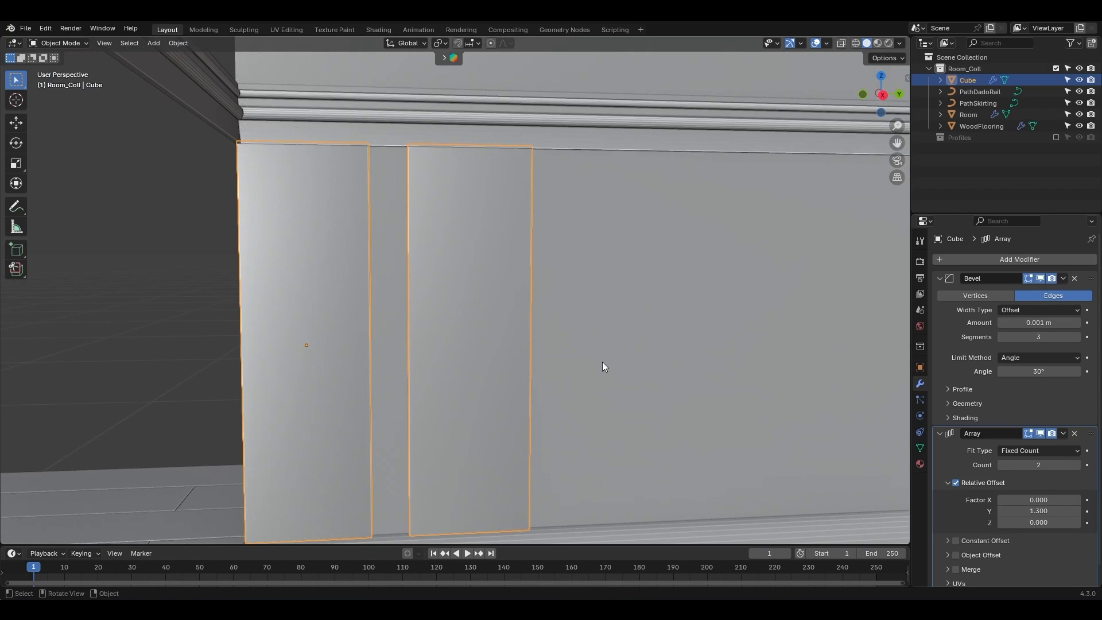
pyautogui.moveTo(1039, 511); pyautogui.dragTo(997, 511)
pyautogui.click(231, 340)
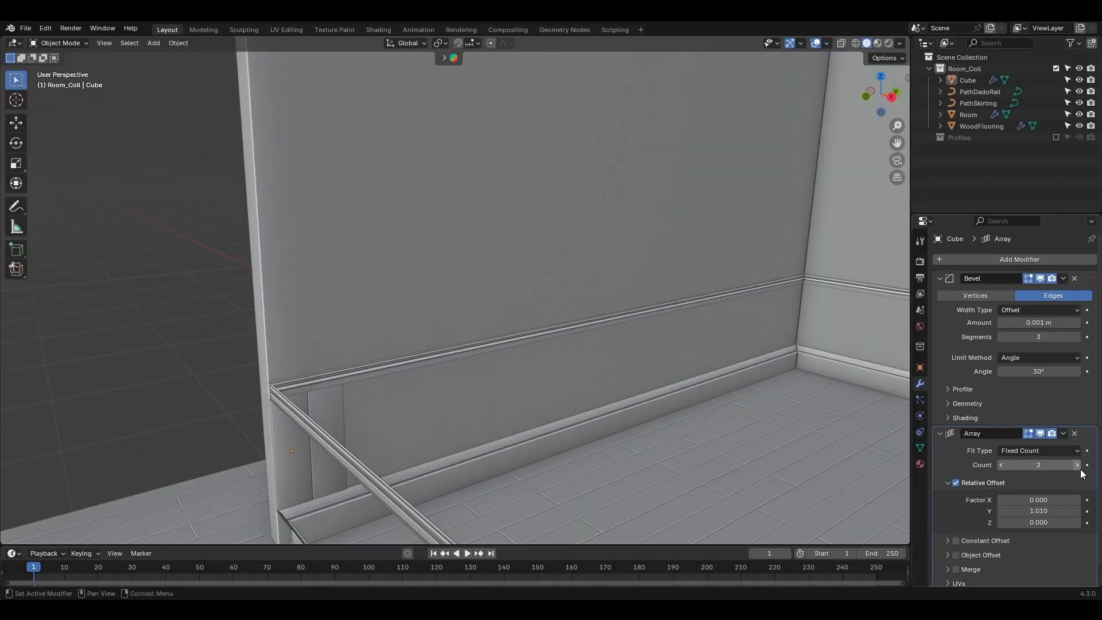
pyautogui.moveTo(1038, 465); pyautogui.dragTo(1081, 469)
pyautogui.moveTo(855, 382); pyautogui.dragTo(706, 395, button='middle')
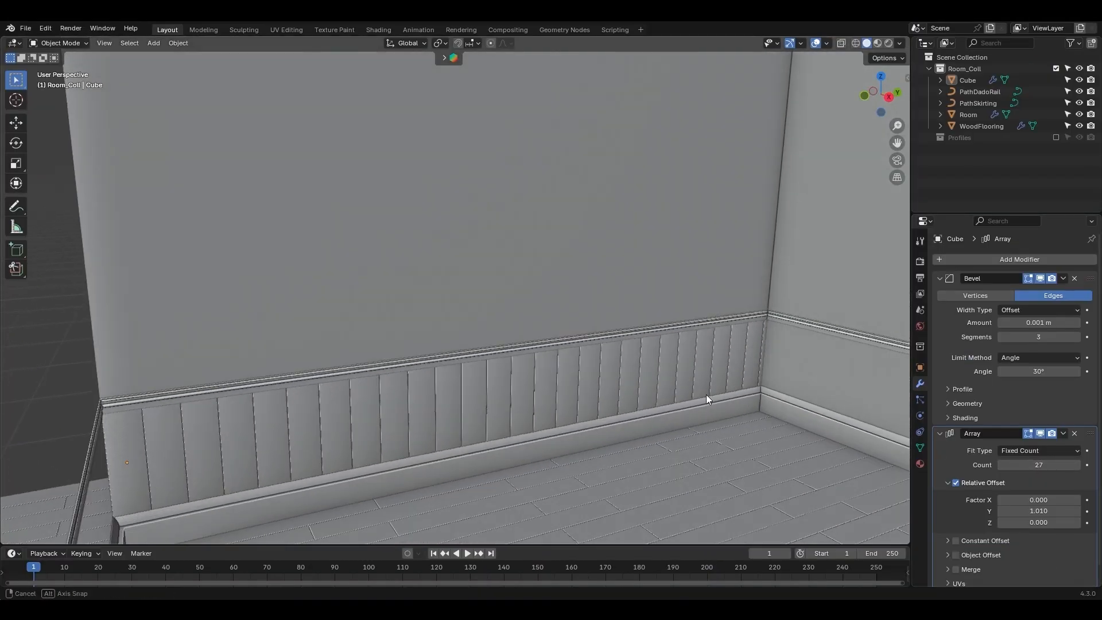
# Add a Weighted Normal modifier to the wall boards after the Bevel and Array modifiers
pyautogui.click(940, 278)
pyautogui.click(939, 294)
pyautogui.click(987, 260)
pyautogui.moveTo(972, 282)
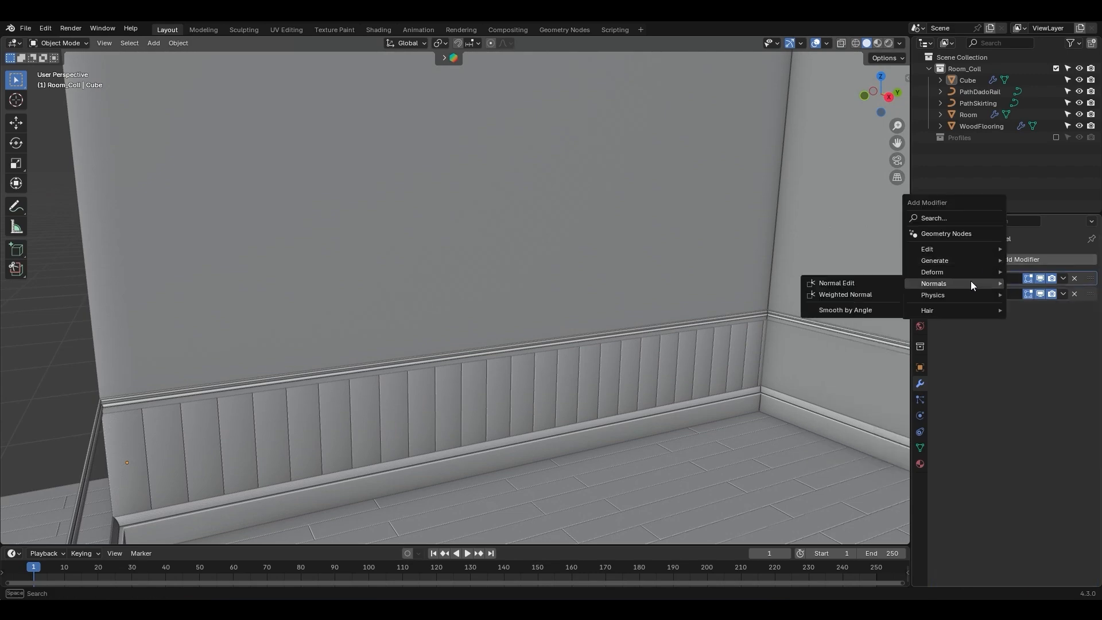
pyautogui.click(867, 292)
pyautogui.moveTo(506, 400); pyautogui.dragTo(509, 340, button='middle')
pyautogui.click(543, 344)
pyautogui.scroll(-3, 543, 342)
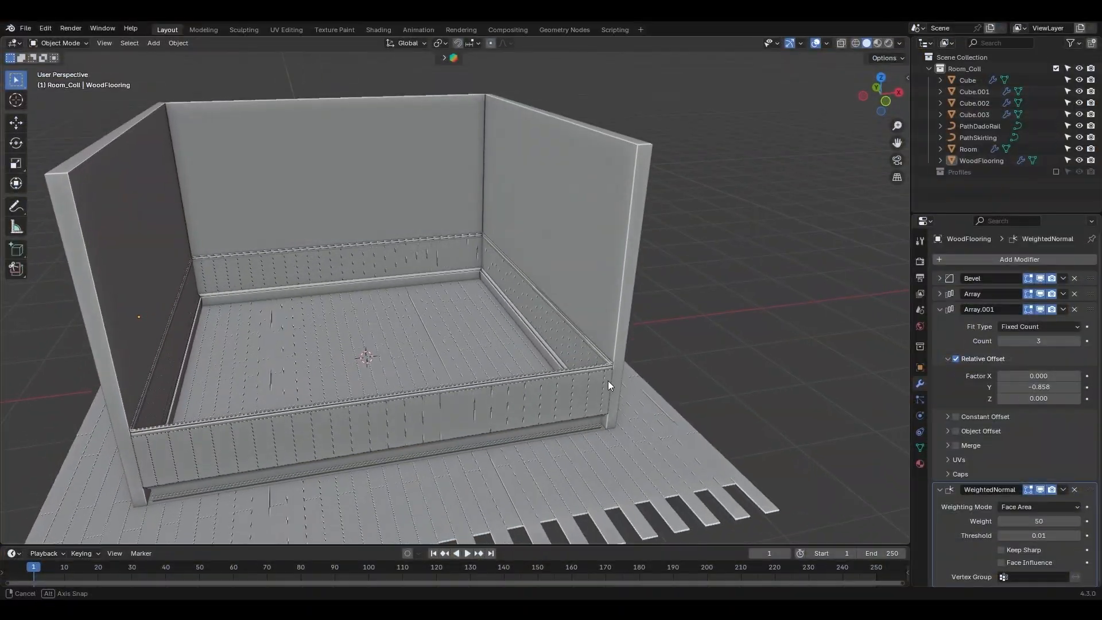
pyautogui.moveTo(608, 383); pyautogui.dragTo(543, 396, button='middle')
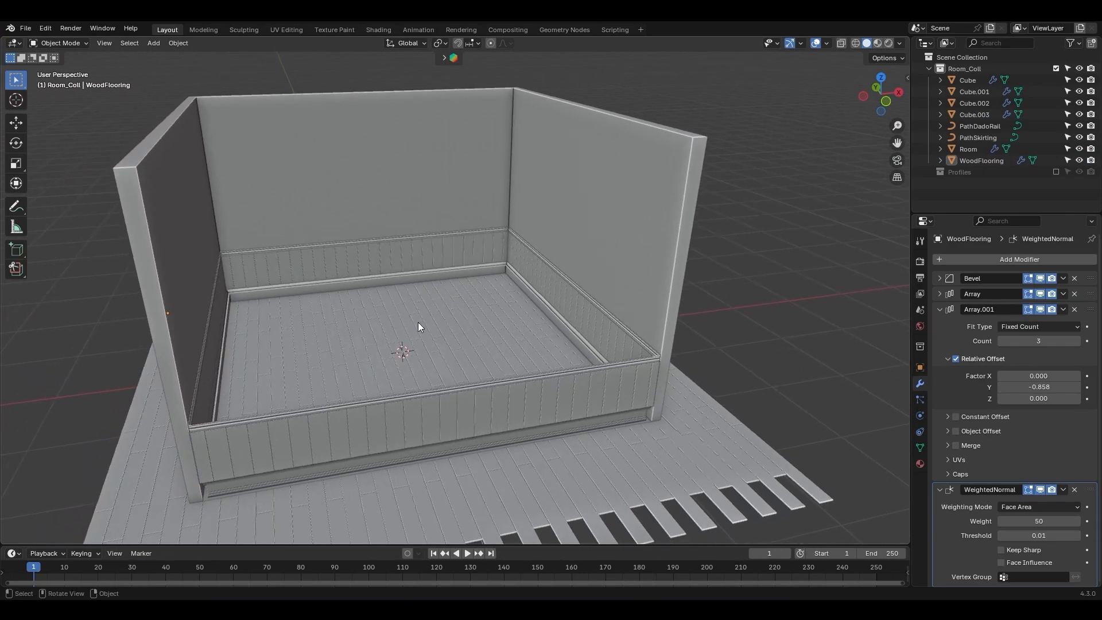
# Raise the blueprint reference image to about 0.083 m in Z and scale it to about 1.16 so its outline fits the room walls
pyautogui.moveTo(399, 343); pyautogui.dragTo(521, 344, button='middle')
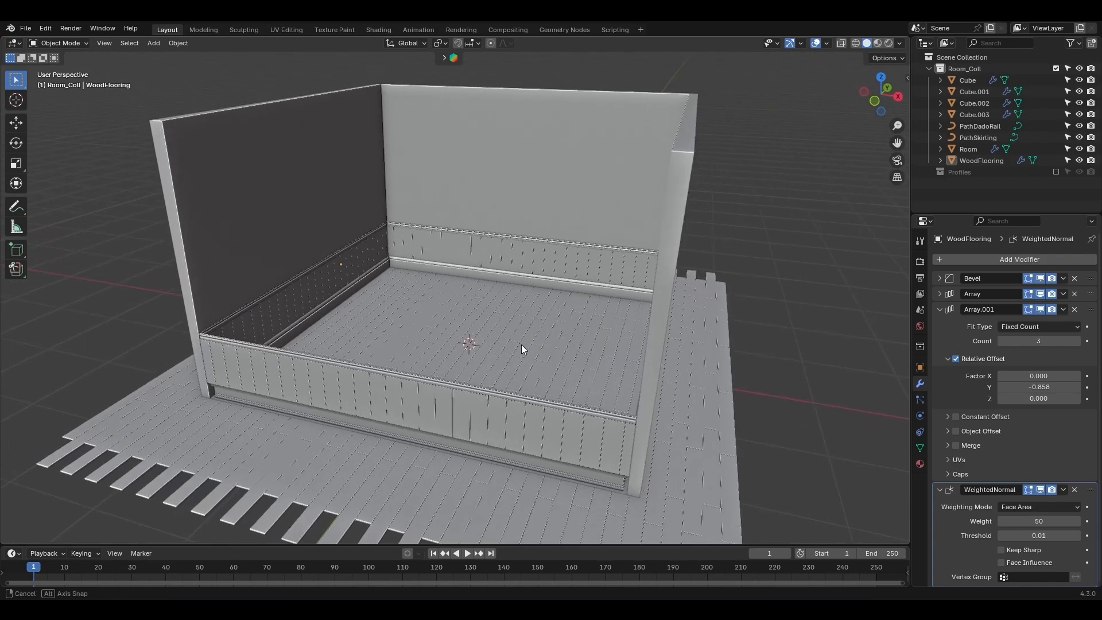
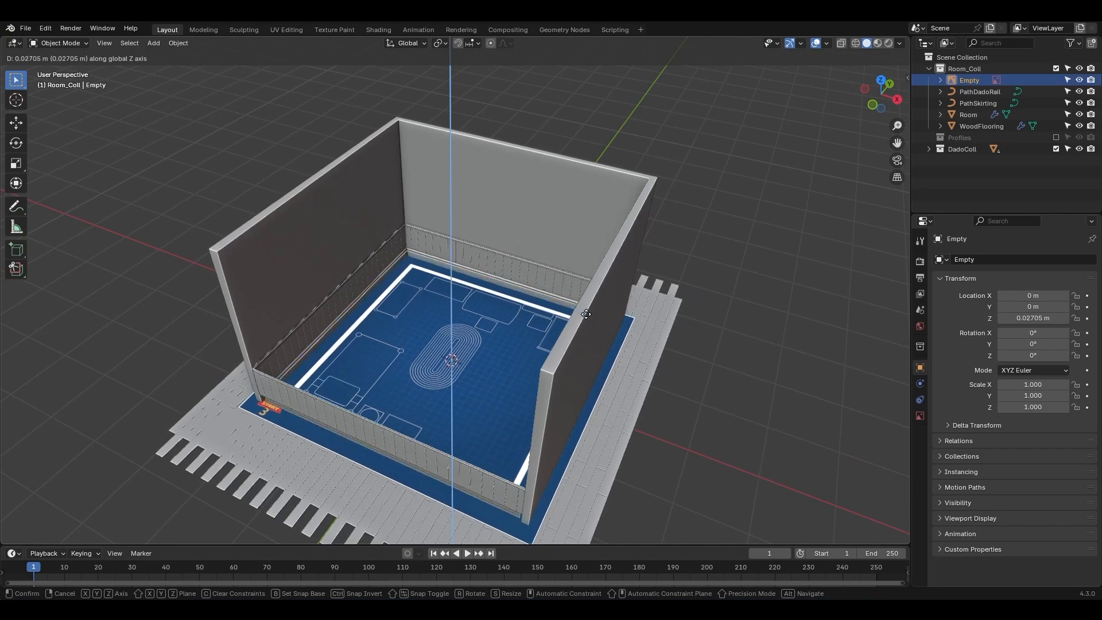
pyautogui.click(588, 314)
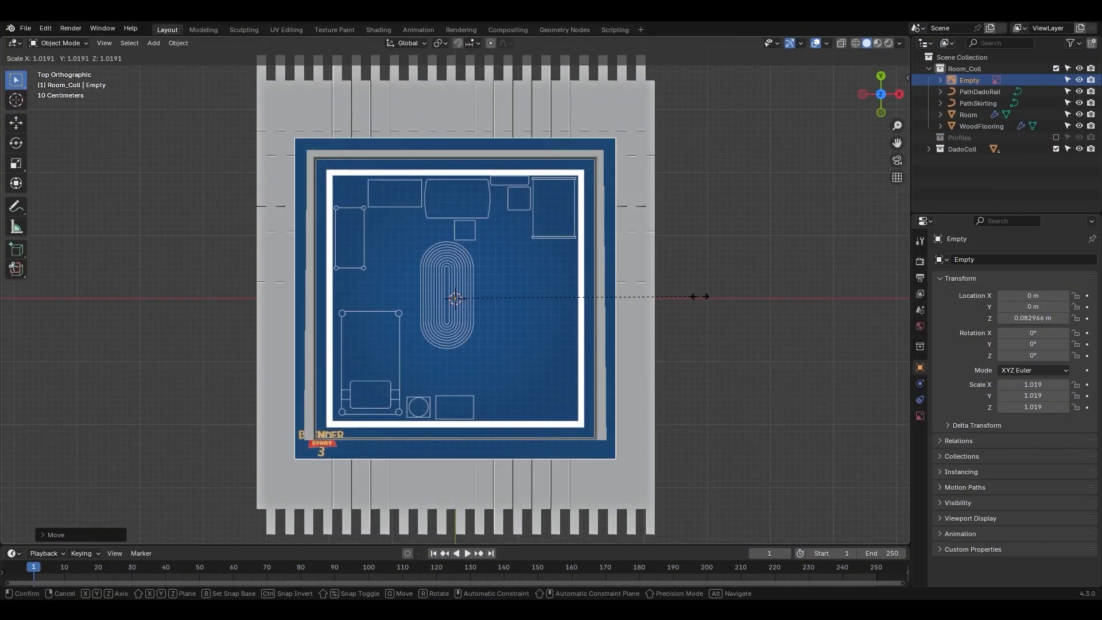
pyautogui.click(736, 298)
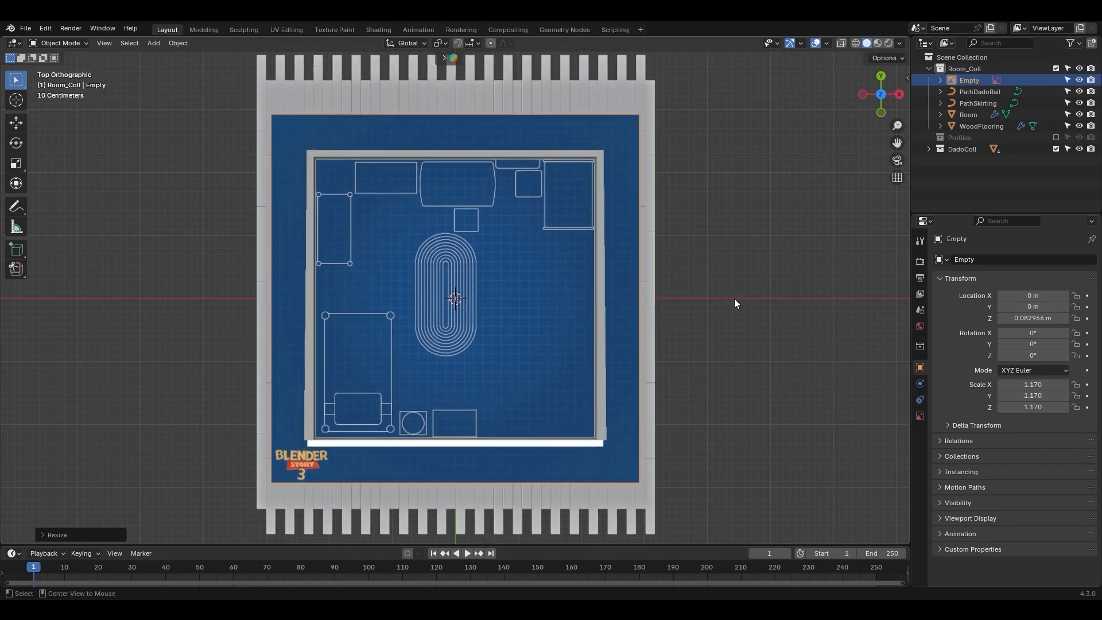
pyautogui.moveTo(589, 352); pyautogui.dragTo(536, 351, button='middle')
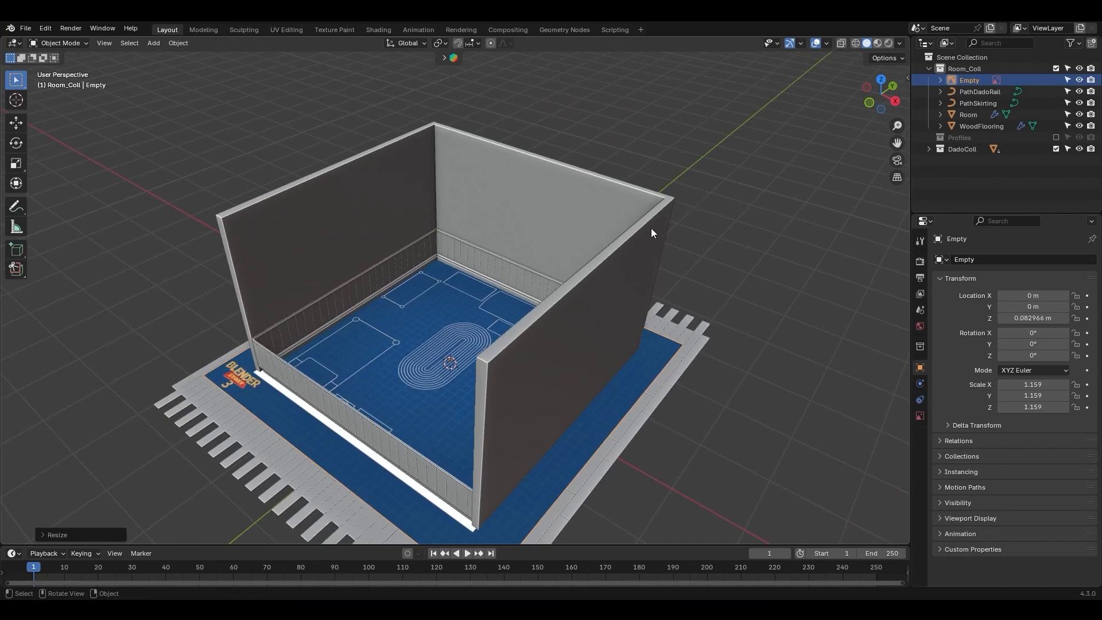
# Enable Even Thickness on the Room object's Solidify modifier and view the room from directly above
pyautogui.click(629, 256)
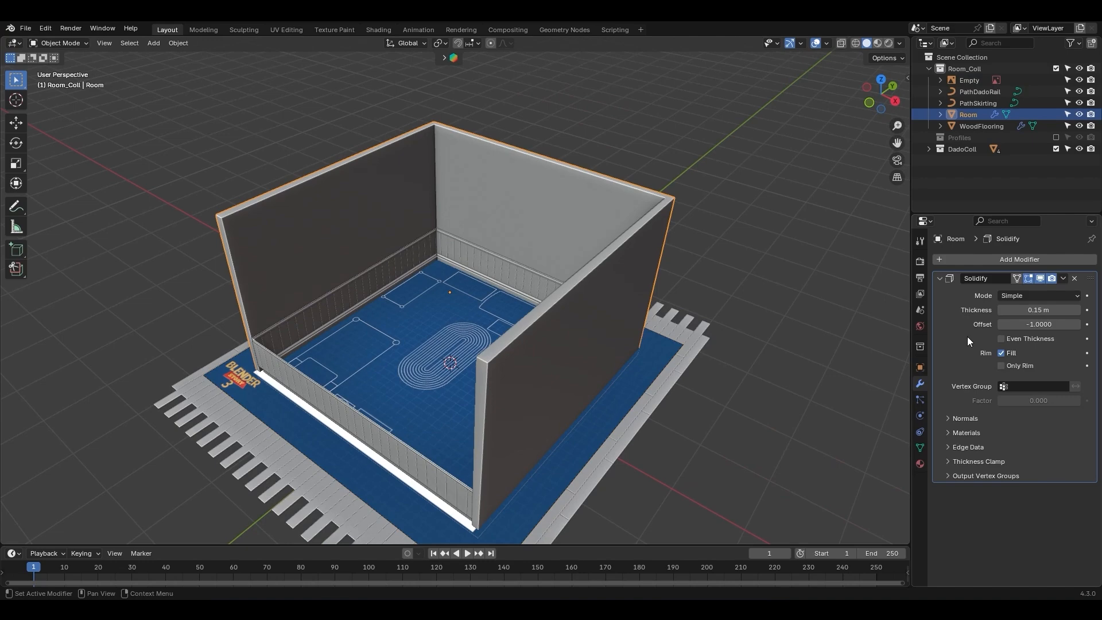
pyautogui.click(1001, 339)
pyautogui.moveTo(581, 356); pyautogui.dragTo(565, 338, button='middle')
pyautogui.press('KP_7')
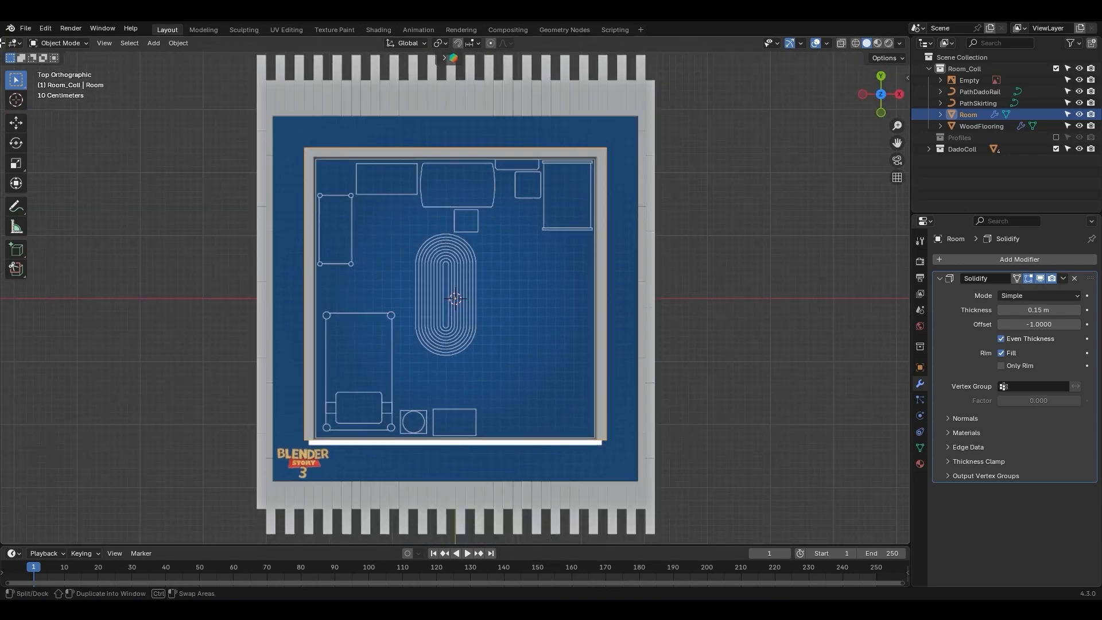
# Split off a second area from the viewport, make it a widened Asset Browser, and show the Andy's Room Assets catalog
pyautogui.moveTo(4, 38); pyautogui.dragTo(283, 127)
pyautogui.click(25, 44)
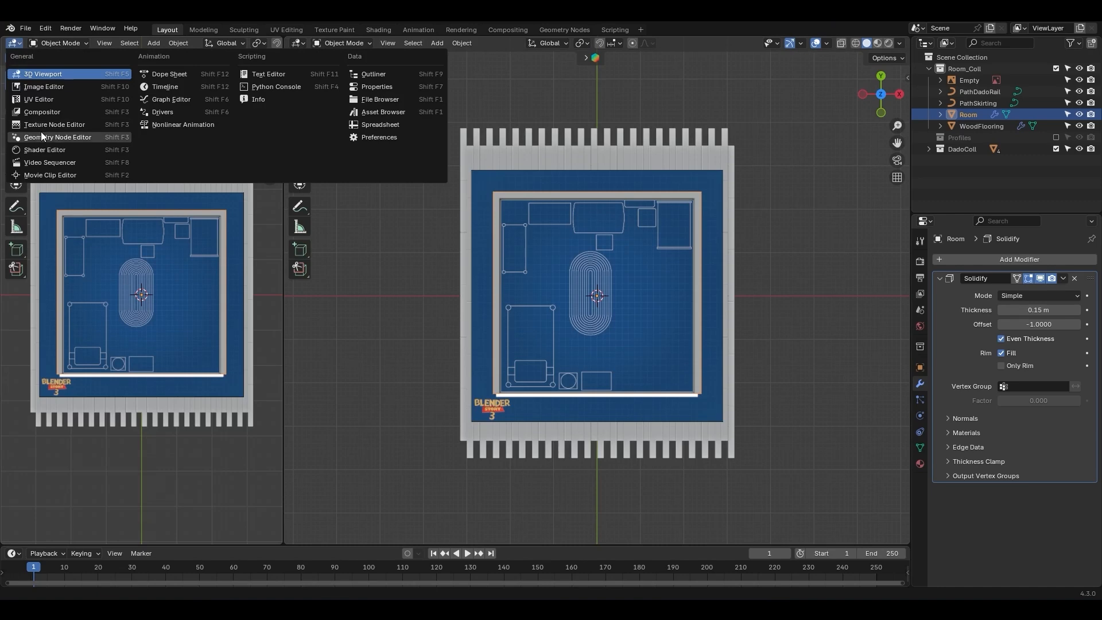
pyautogui.click(374, 118)
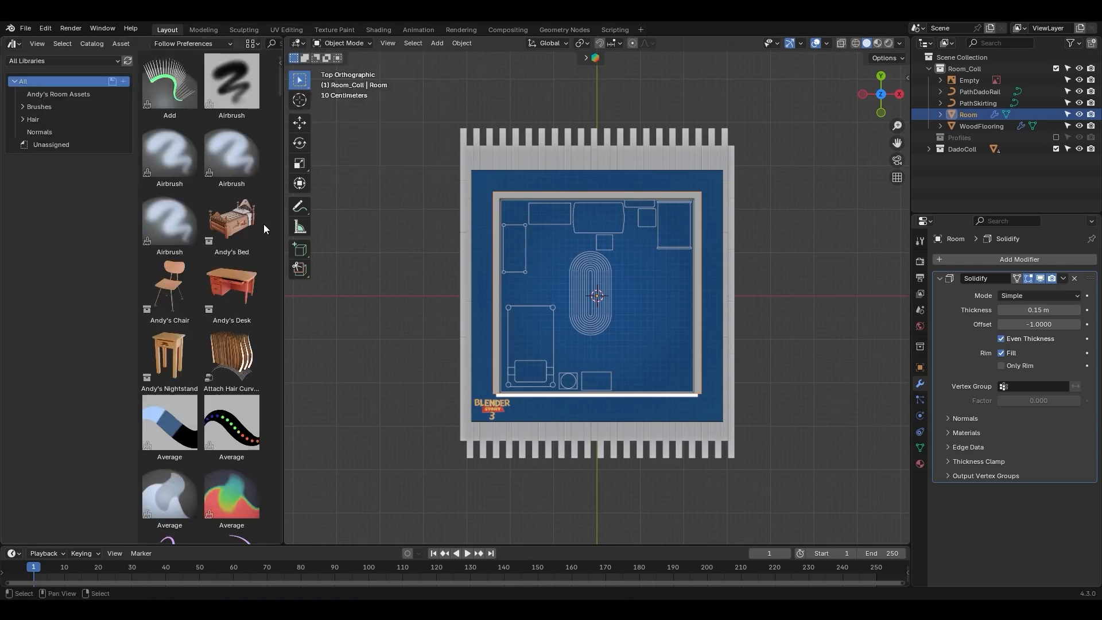
pyautogui.click(54, 94)
pyautogui.moveTo(282, 145); pyautogui.dragTo(319, 147)
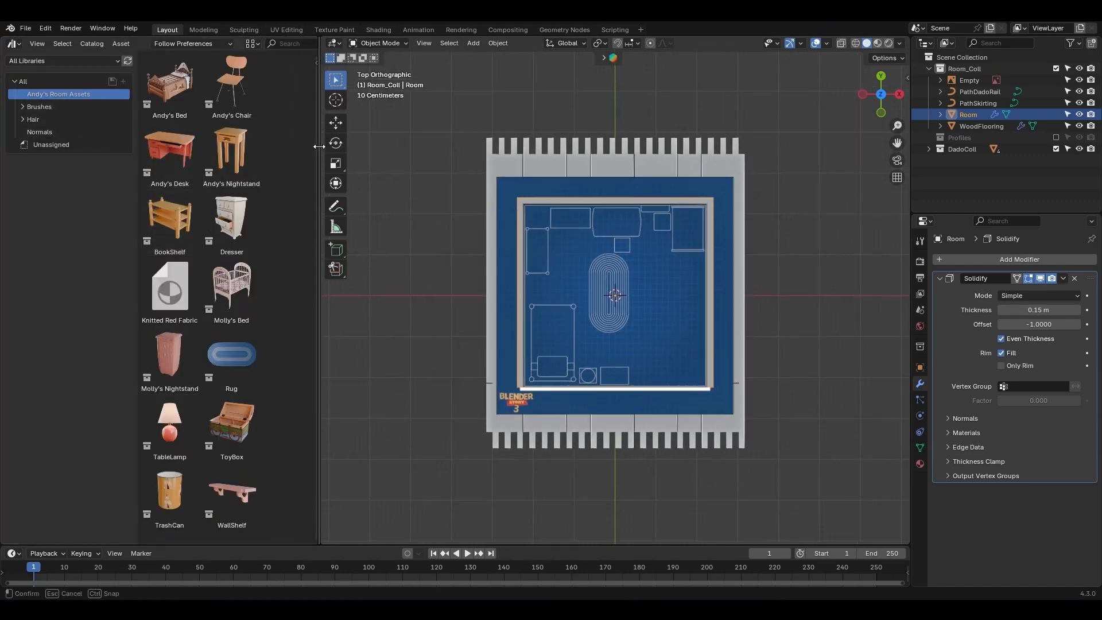
pyautogui.moveTo(319, 147); pyautogui.dragTo(337, 147)
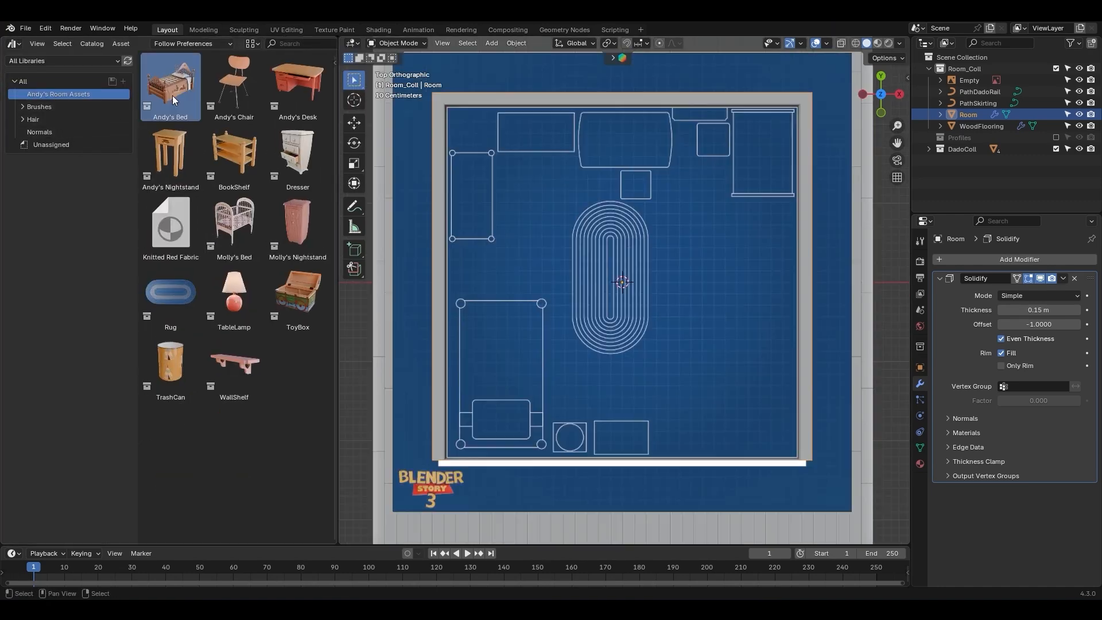
# Add the Andy's Bed asset to the room, rotate it 180 degrees, and scale it to fit its blueprint outline
pyautogui.moveTo(171, 86); pyautogui.dragTo(502, 338)
pyautogui.write('r18')
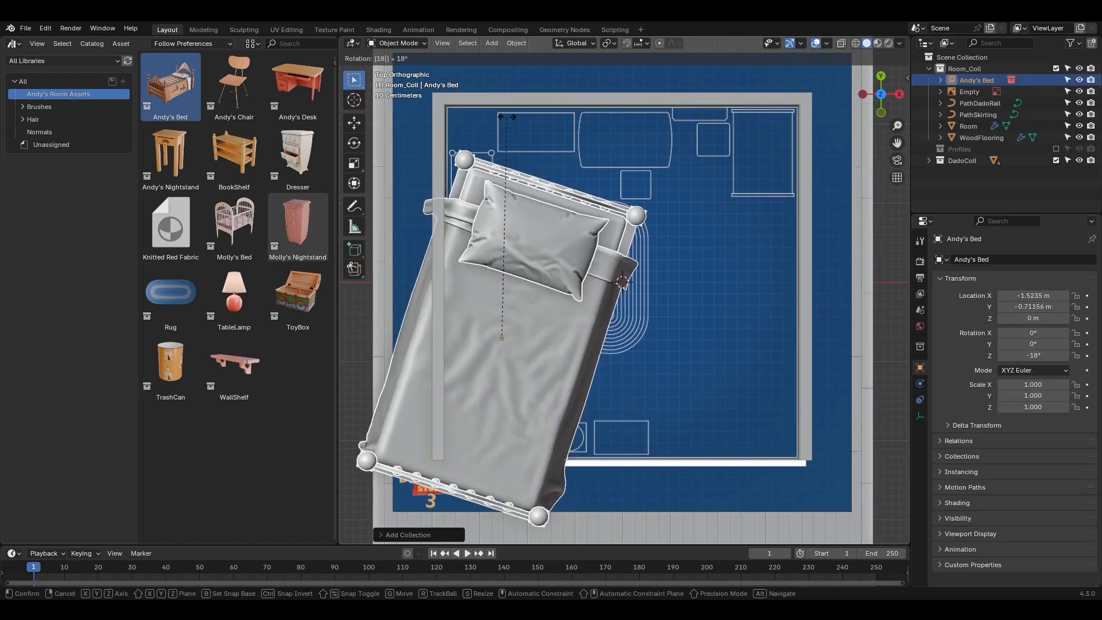
pyautogui.write('0')
pyautogui.press('Return')
pyautogui.press('s')
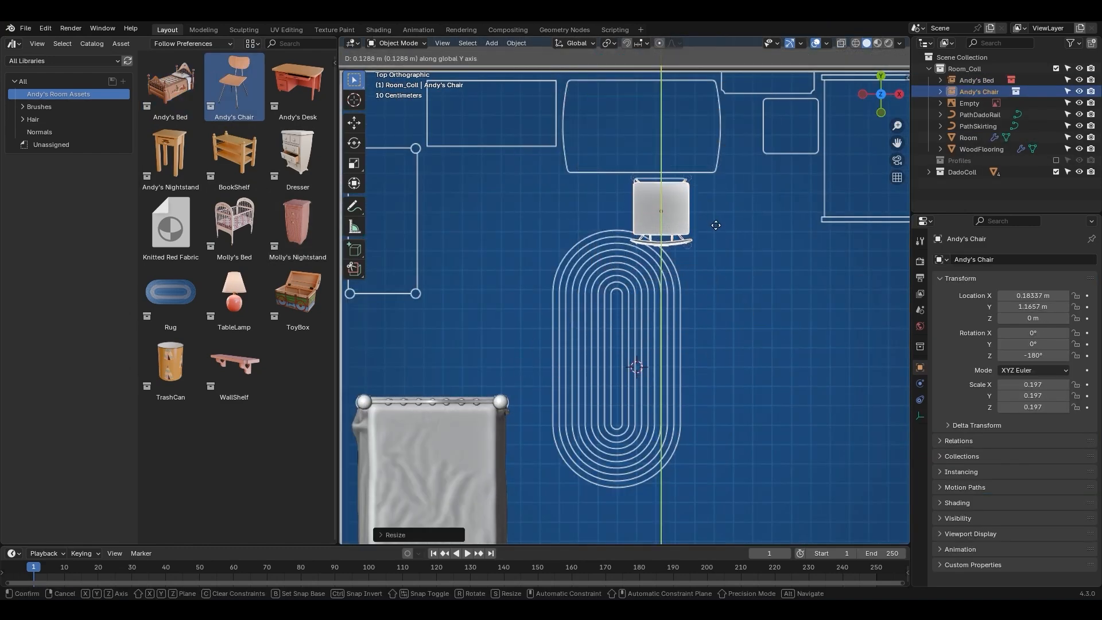
# Add Andy's Desk, the WallShelf and the remaining room assets, fitting the furniture to the blueprint outlines
pyautogui.moveTo(298, 86); pyautogui.dragTo(645, 192)
pyautogui.scroll(-3, 828, 240)
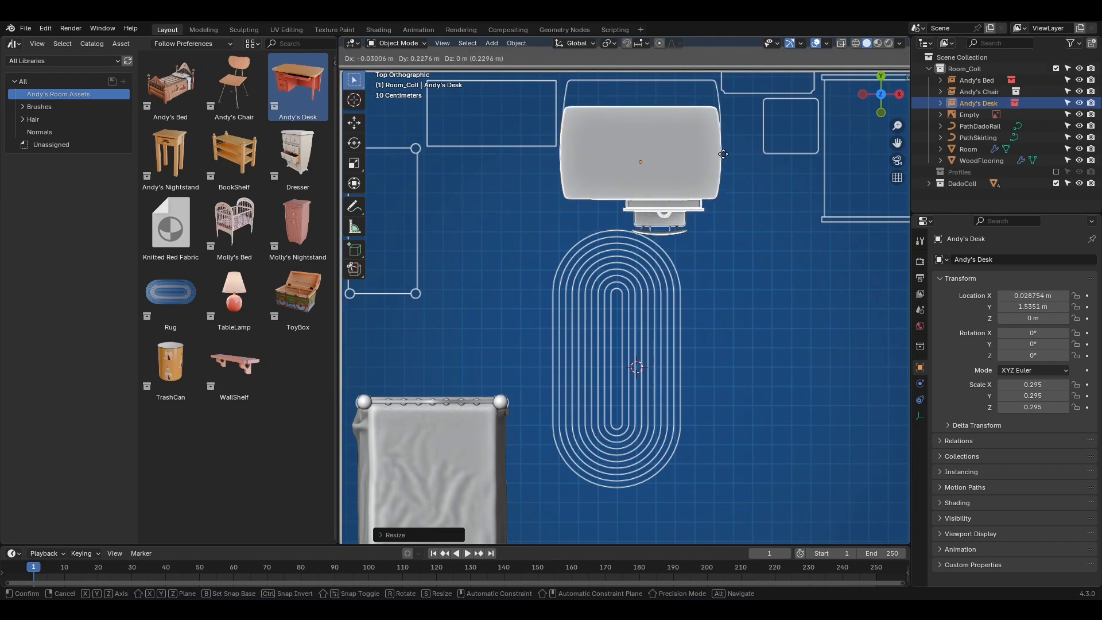
pyautogui.moveTo(235, 367); pyautogui.dragTo(668, 292)
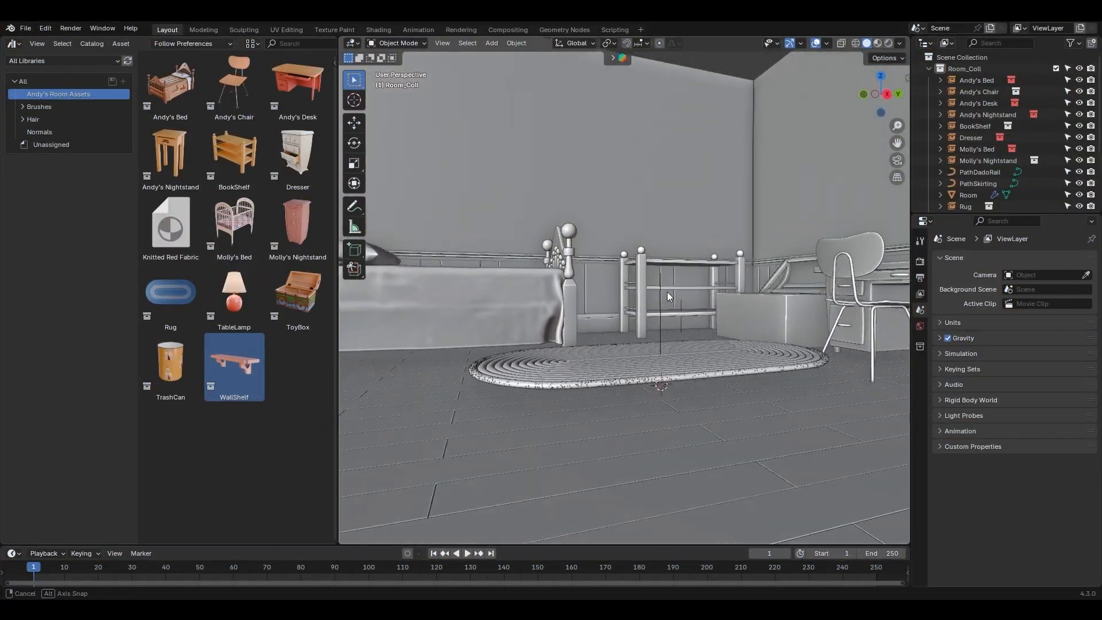
# Turn on snapping with Center as the snap base and Face as the snap target
pyautogui.moveTo(667, 292); pyautogui.dragTo(684, 282, button='middle')
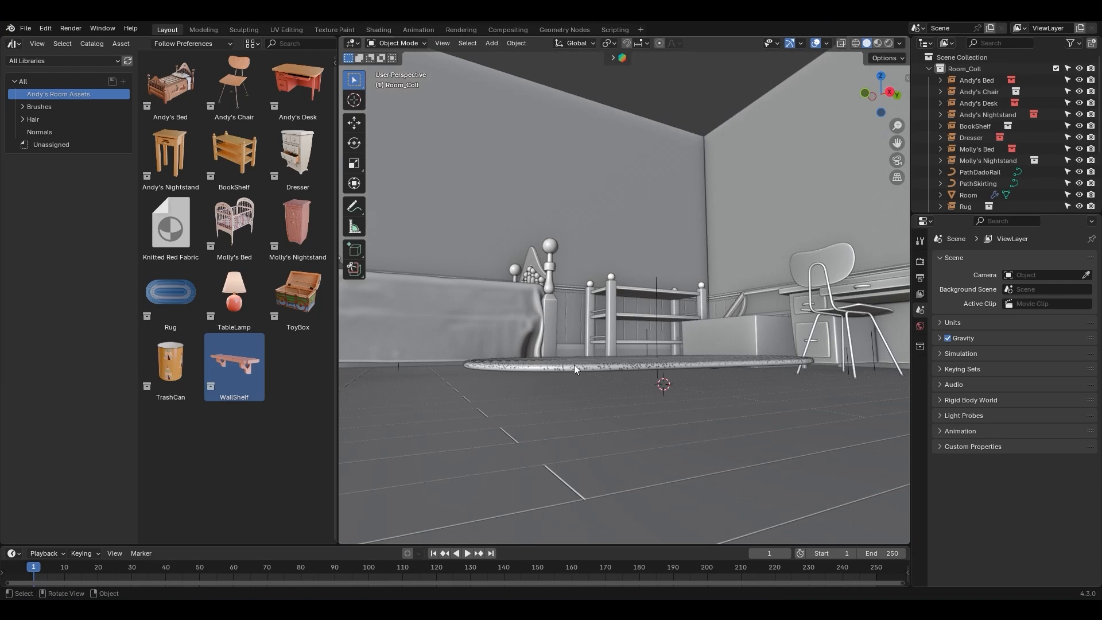
pyautogui.moveTo(614, 380); pyautogui.dragTo(630, 406, button='middle')
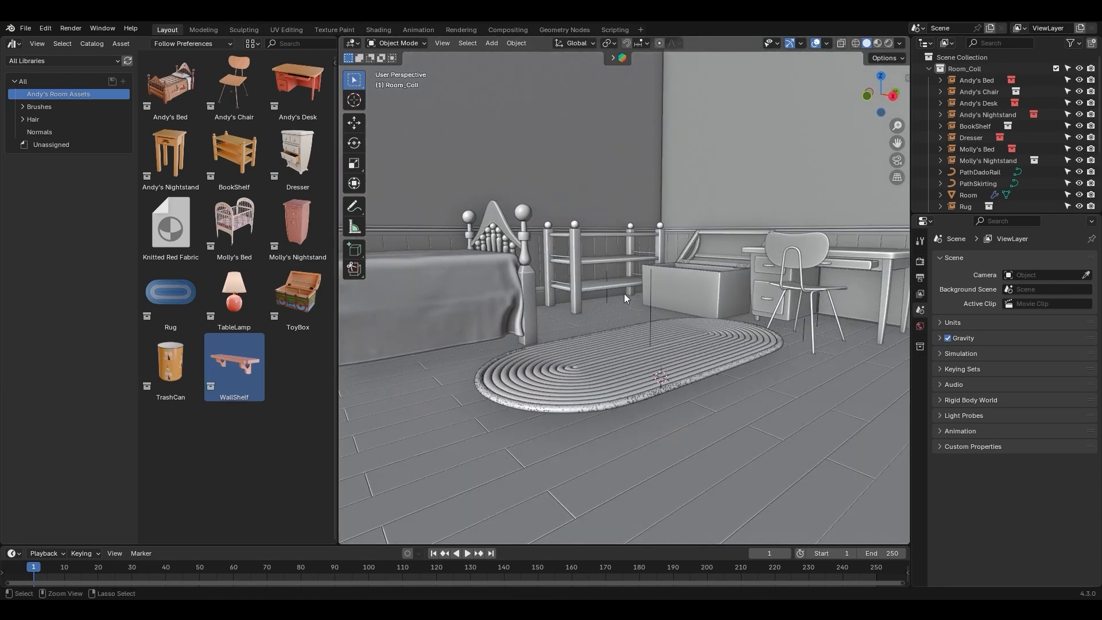
pyautogui.moveTo(625, 294); pyautogui.dragTo(636, 308, button='middle')
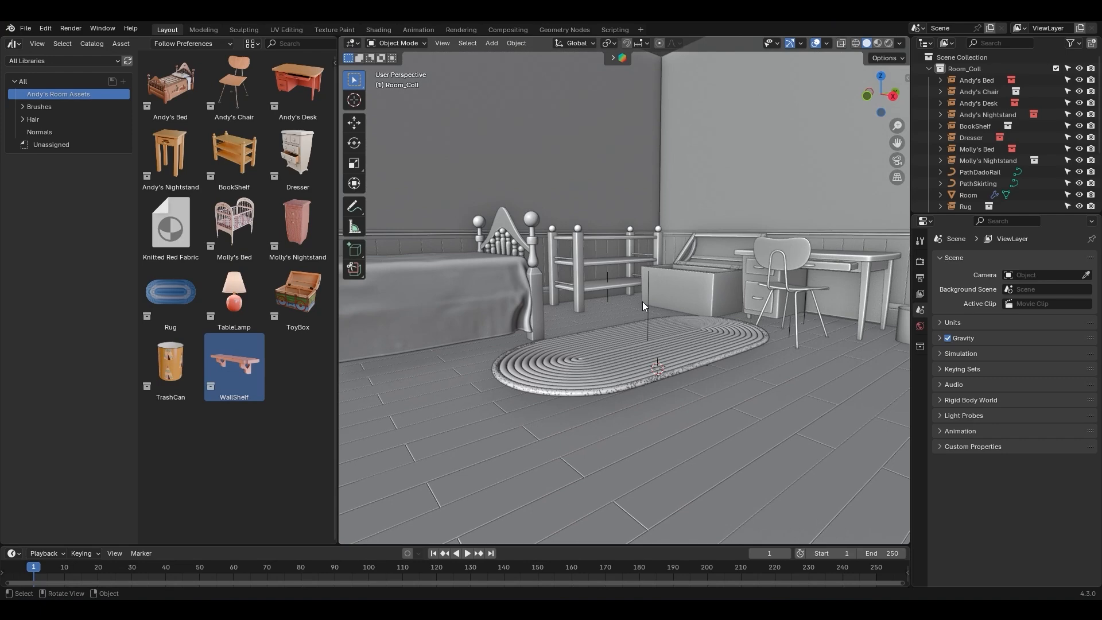
pyautogui.click(627, 43)
pyautogui.click(647, 43)
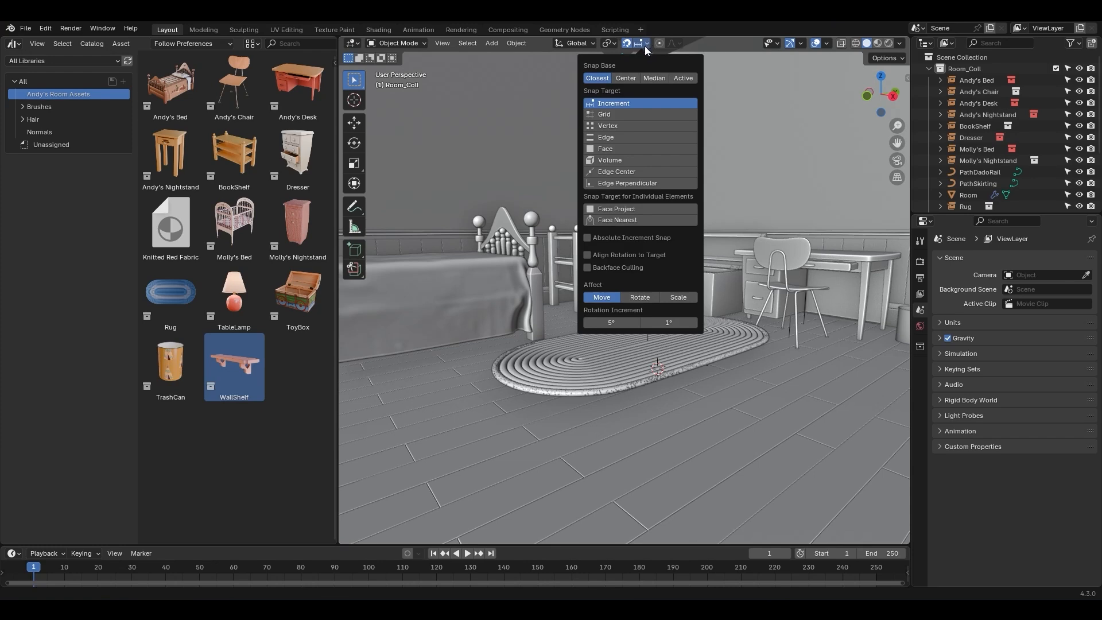
pyautogui.click(623, 77)
pyautogui.click(619, 146)
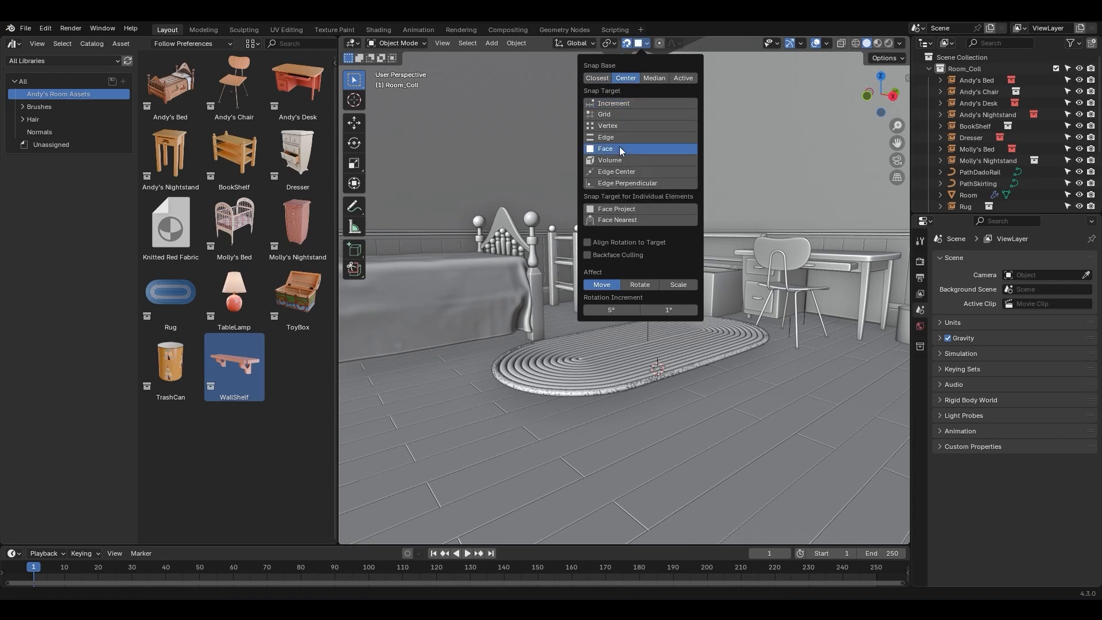
# Move the rug vertically so it snaps onto the wood floor at a Z location of about 0.015 m
pyautogui.click(635, 350)
pyautogui.moveTo(653, 335); pyautogui.dragTo(640, 398)
pyautogui.press('z')
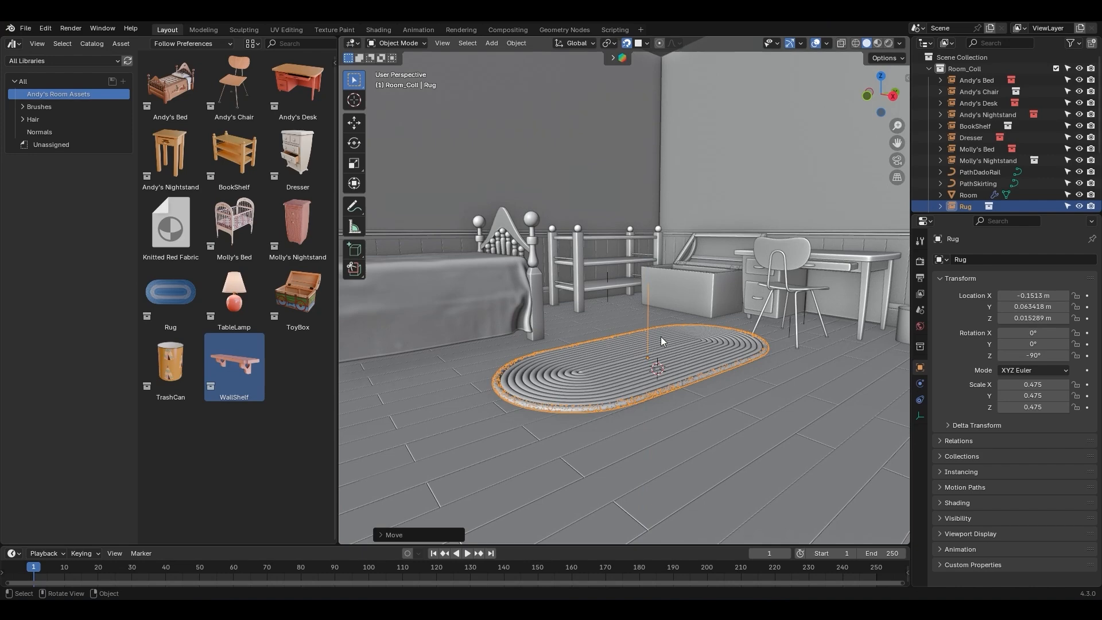
# Snap Andy's Chair vertically onto the floor and slide it toward the desk to a Y location of about 1.36 m
pyautogui.moveTo(803, 294); pyautogui.dragTo(790, 340)
pyautogui.press('z')
pyautogui.moveTo(790, 340); pyautogui.dragTo(791, 369, button='middle')
pyautogui.moveTo(808, 327); pyautogui.dragTo(695, 288, button='middle')
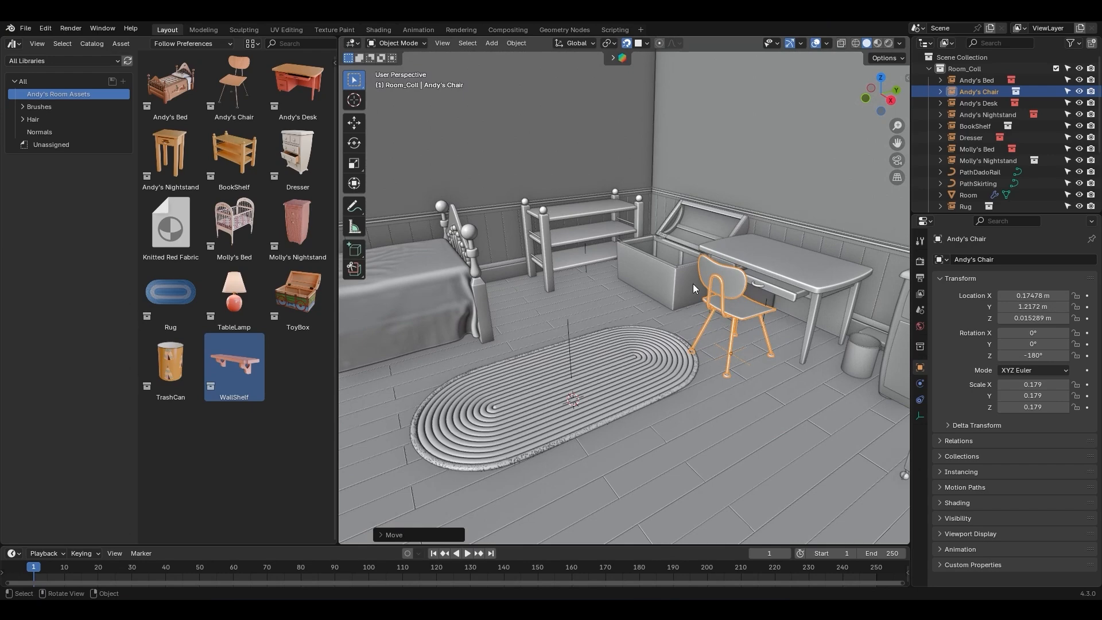
pyautogui.moveTo(748, 320); pyautogui.dragTo(751, 322)
pyautogui.moveTo(751, 322); pyautogui.dragTo(762, 271, button='middle')
# With face snapping active, move Andy's Desk vertically so it rests on the wood floor
pyautogui.hotkey('shift', 'Tab')
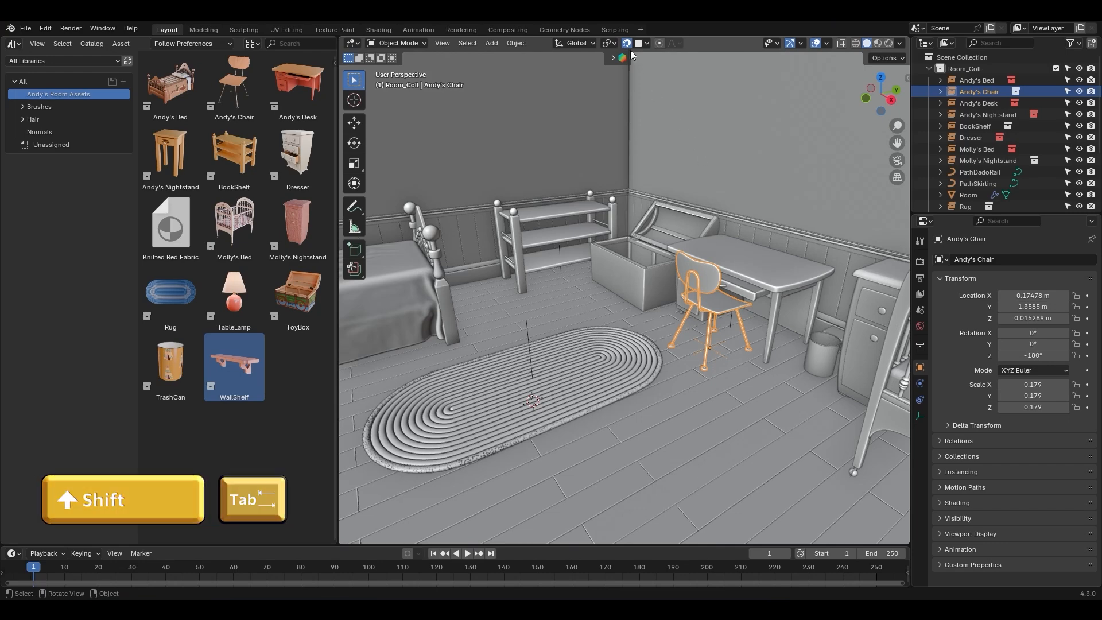
pyautogui.click(774, 285)
pyautogui.press('g')
pyautogui.press('z')
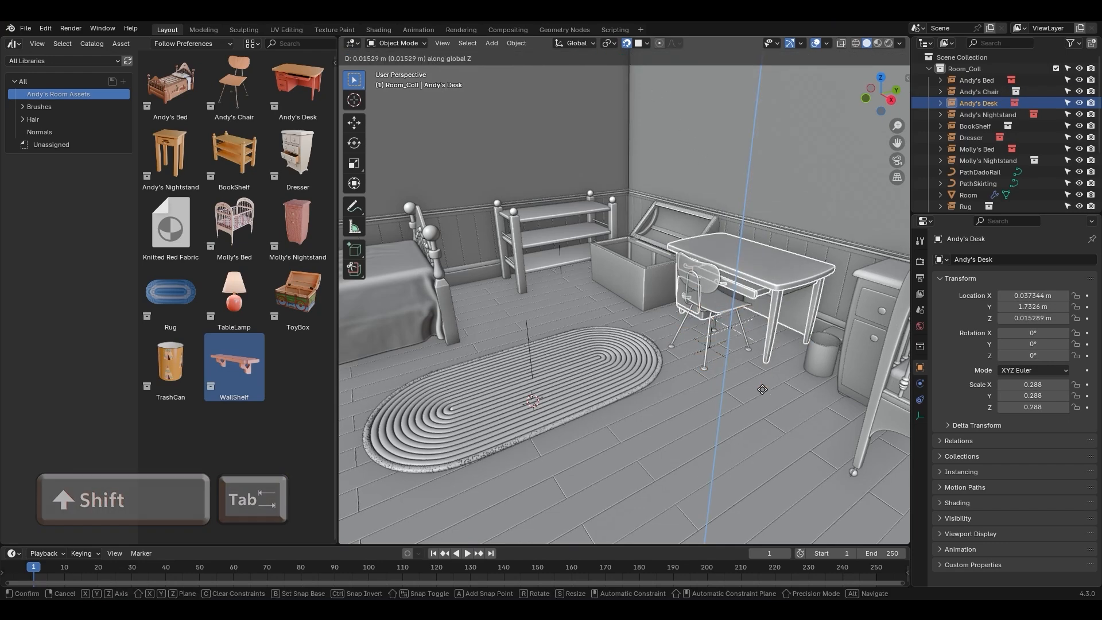
pyautogui.click(764, 386)
# Snap the trash can and Molly's Nightstand vertically onto the wood floor
pyautogui.click(823, 356)
pyautogui.press('g')
pyautogui.press('z')
pyautogui.click(818, 376)
pyautogui.click(858, 339)
pyautogui.press('g')
pyautogui.press('z')
pyautogui.click(827, 400)
# Snap Molly's Bed and the toy box vertically onto the wood floor
pyautogui.moveTo(827, 399); pyautogui.dragTo(844, 395, button='middle')
pyautogui.click(844, 395)
pyautogui.press('g')
pyautogui.press('z')
pyautogui.click(824, 425)
pyautogui.click(595, 295)
pyautogui.click(593, 323)
# Snap the bookshelf and Andy's Bed vertically onto the wood floor
pyautogui.click(489, 270)
pyautogui.press('g')
pyautogui.press('z')
pyautogui.click(485, 321)
pyautogui.moveTo(483, 324); pyautogui.dragTo(526, 330, button='middle')
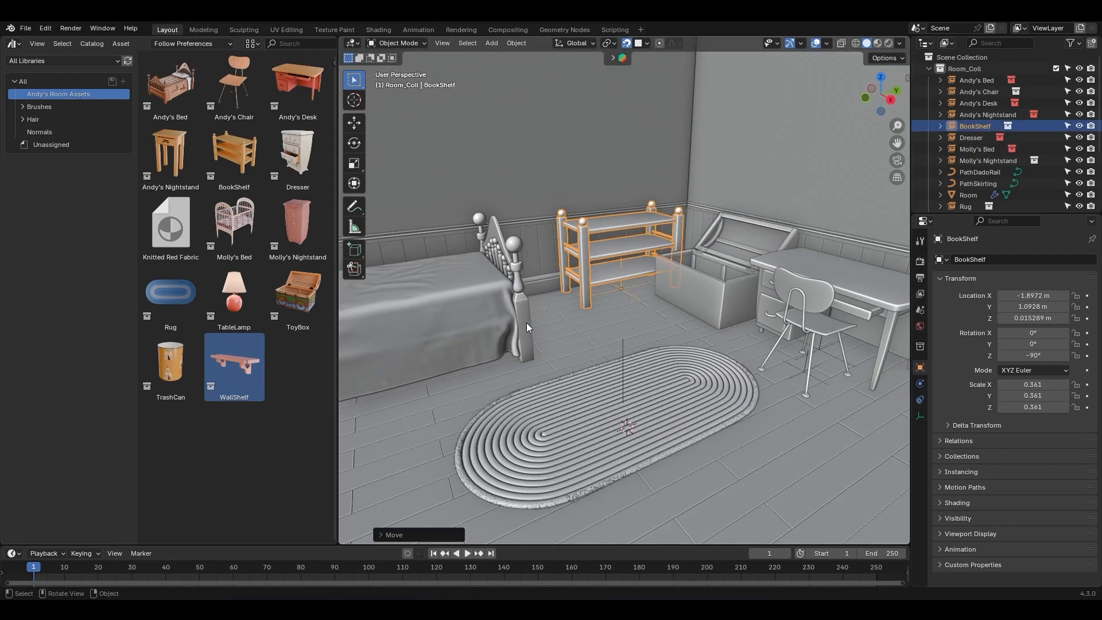
pyautogui.click(519, 324)
pyautogui.press('g')
pyautogui.press('z')
# Snap Andy's Nightstand beside the bed vertically onto the wood floor
pyautogui.moveTo(448, 339); pyautogui.dragTo(537, 347, button='middle')
pyautogui.click(552, 315)
pyautogui.press('g')
pyautogui.press('z')
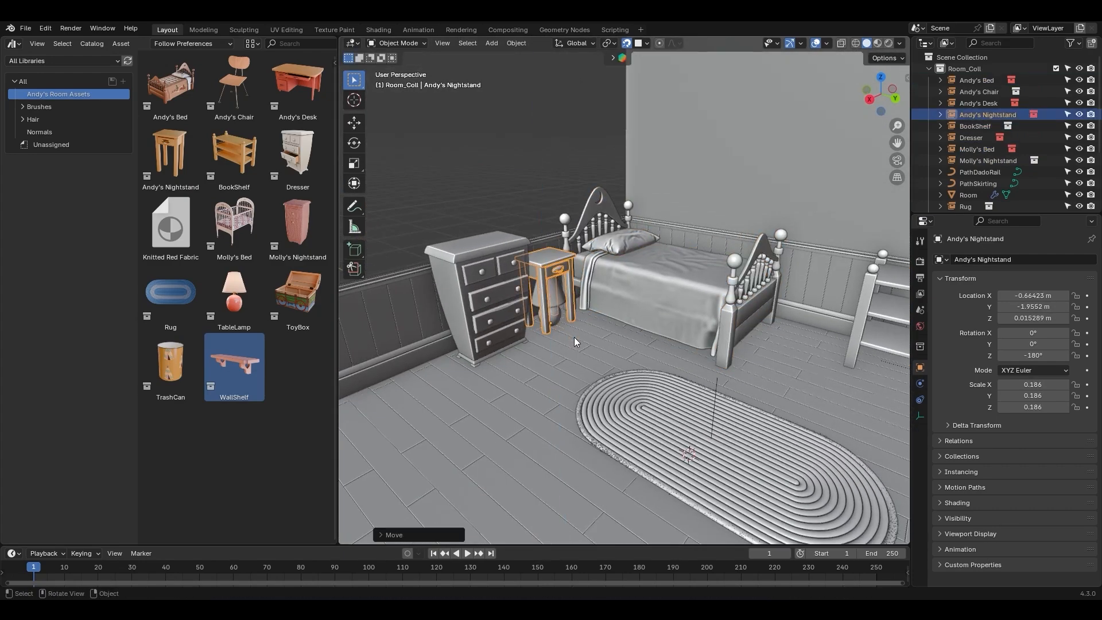
# Raise the table lamp vertically so it snaps onto the top of Andy's Nightstand, at about 0.719 m in Z
pyautogui.click(557, 306)
pyautogui.press('g')
pyautogui.press('z')
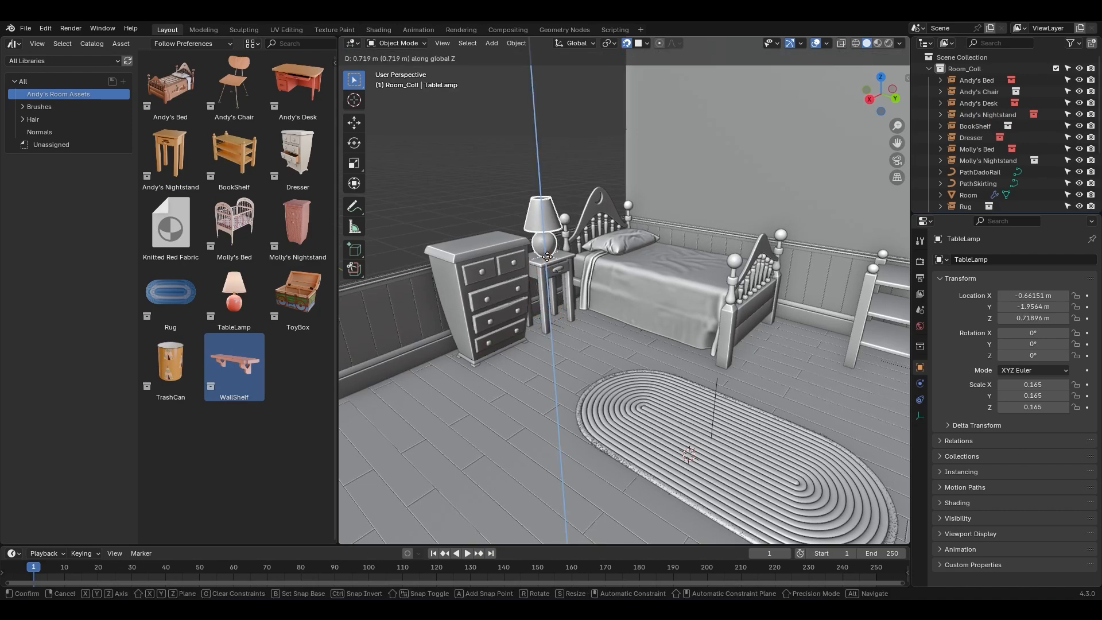
pyautogui.click(547, 256)
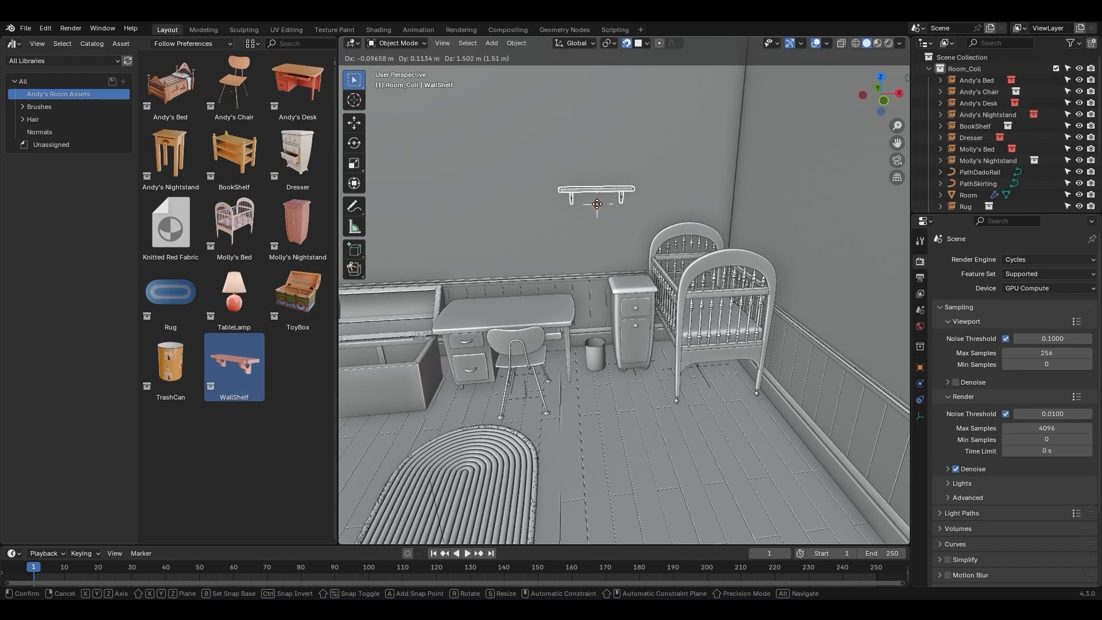
# Snap the wall shelf onto the back wall, above the space between the desk and Molly's Bed
pyautogui.press('z')
pyautogui.click(596, 224)
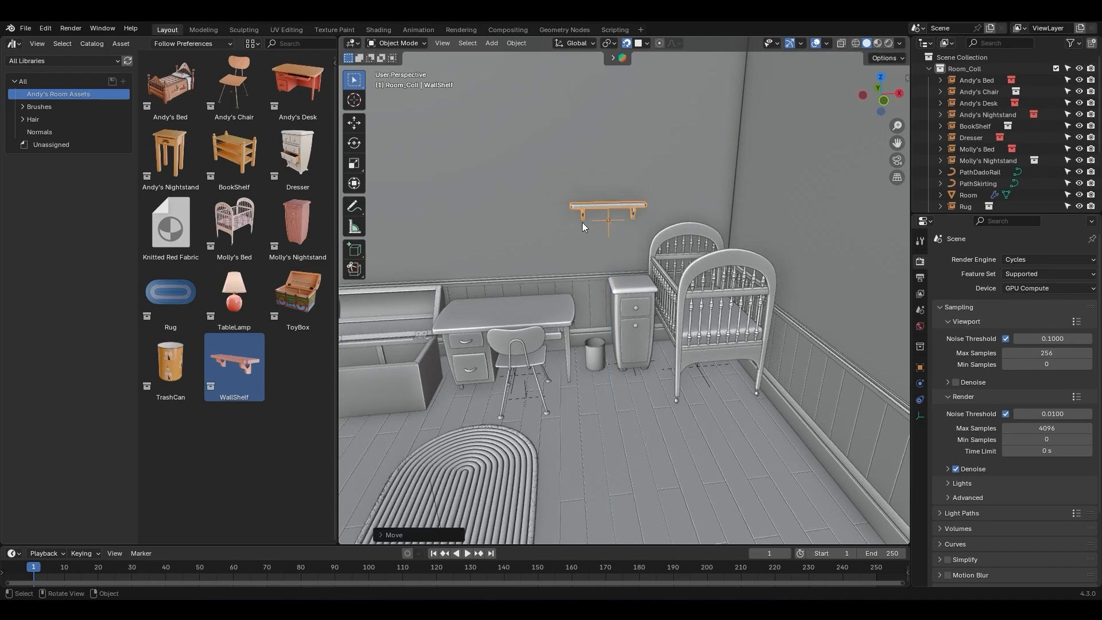
pyautogui.moveTo(645, 247); pyautogui.dragTo(601, 266, button='middle')
pyautogui.scroll(-2, 612, 271)
# Examine the furnished room from several angles to check the placement of the furniture
pyautogui.moveTo(573, 325); pyautogui.dragTo(639, 322, button='middle')
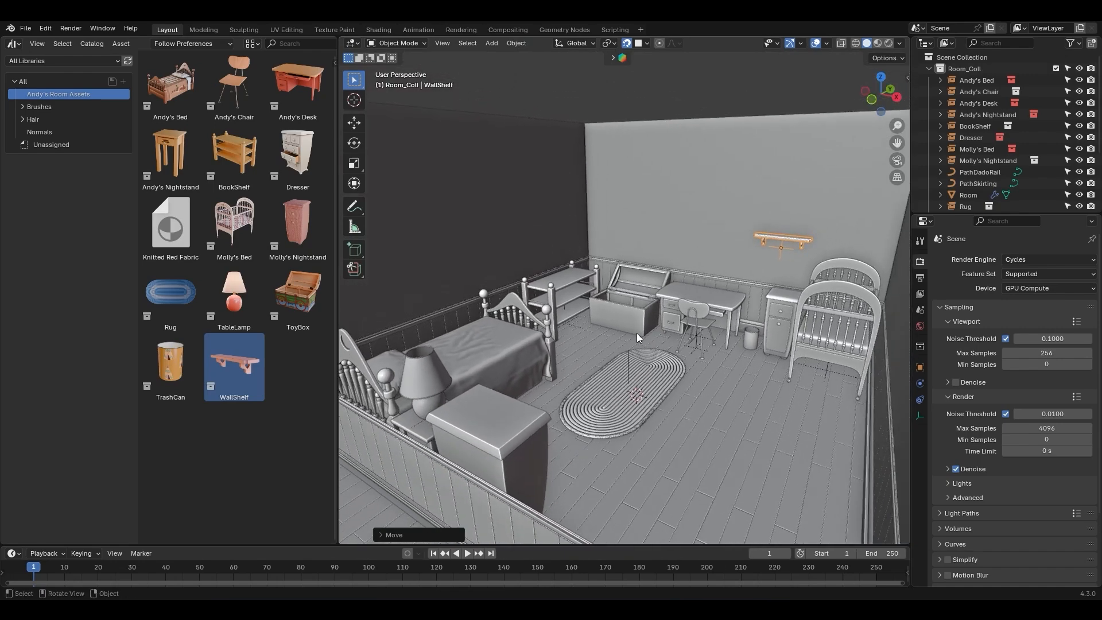
pyautogui.moveTo(615, 355); pyautogui.dragTo(637, 339, button='middle')
pyautogui.scroll(-4, 645, 354)
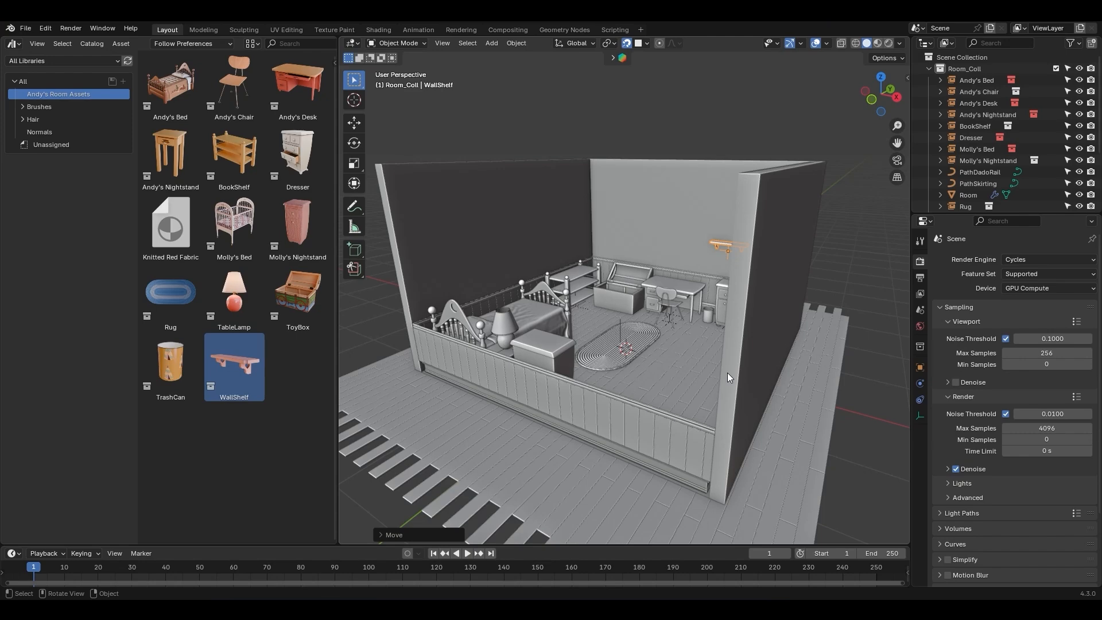
pyautogui.moveTo(627, 340)
pyautogui.mouseDown(button='middle')
pyautogui.moveTo(652, 340)
pyautogui.moveTo(619, 335)
pyautogui.moveTo(637, 343)
pyautogui.mouseUp(button='middle')
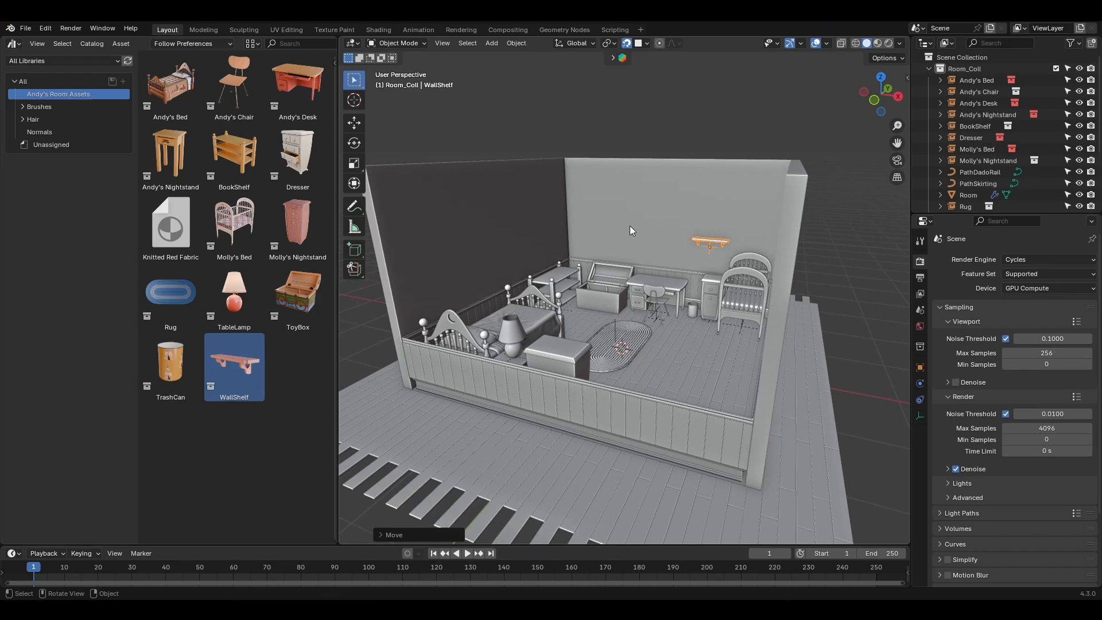
pyautogui.click(648, 140)
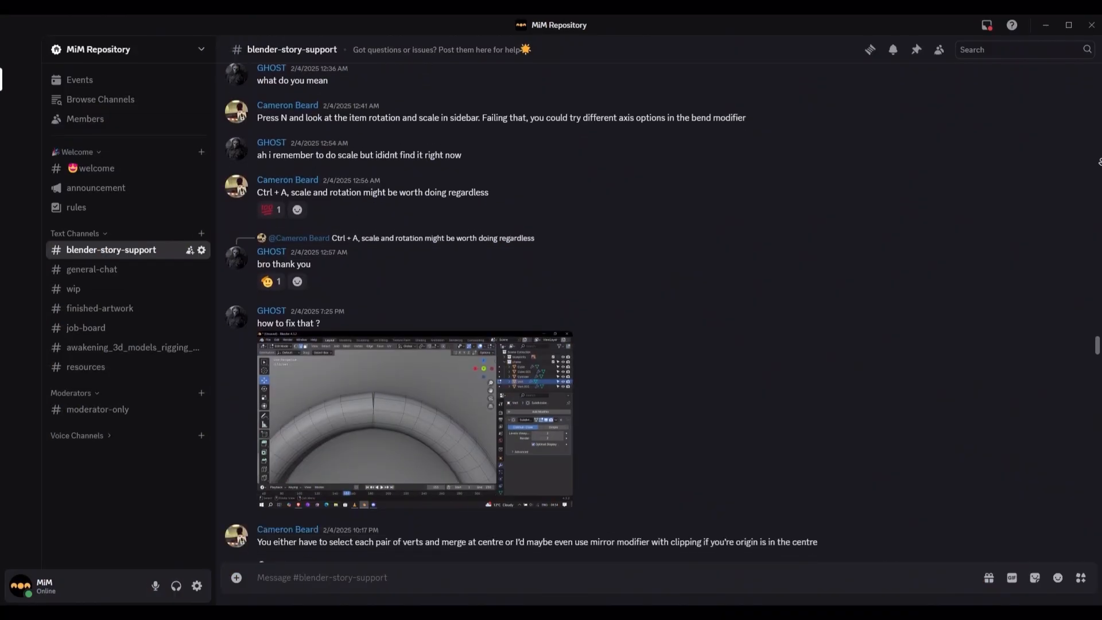
# Switch to Discord and browse the help messages in the blender-story-support channel
pyautogui.scroll(-3, 517, 310)
pyautogui.scroll(-5, 516, 310)
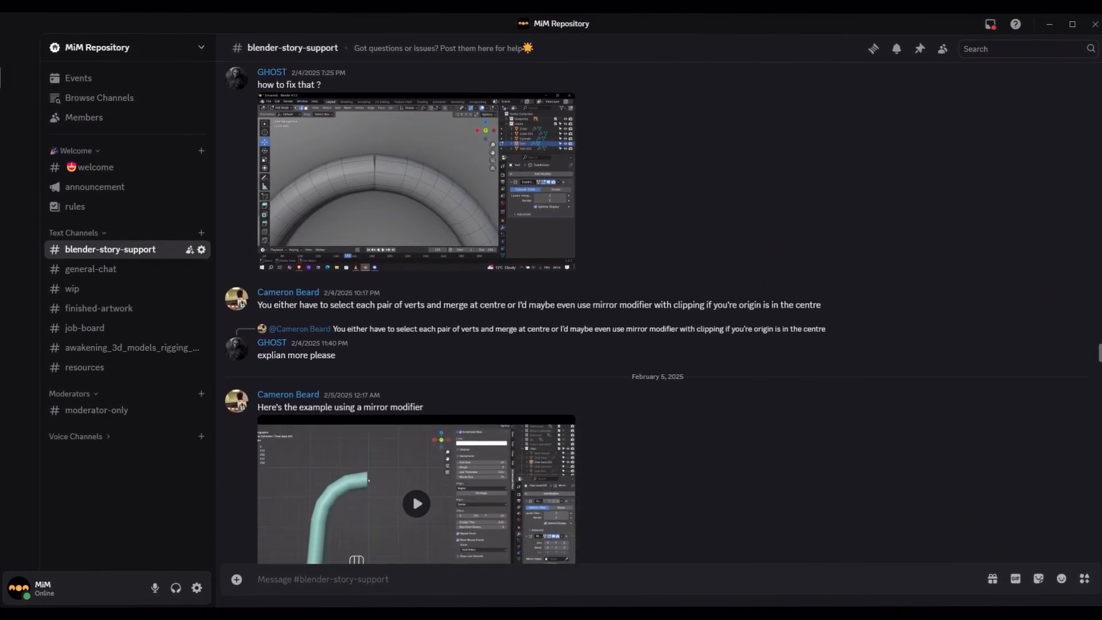
pyautogui.scroll(-5, 419, 310)
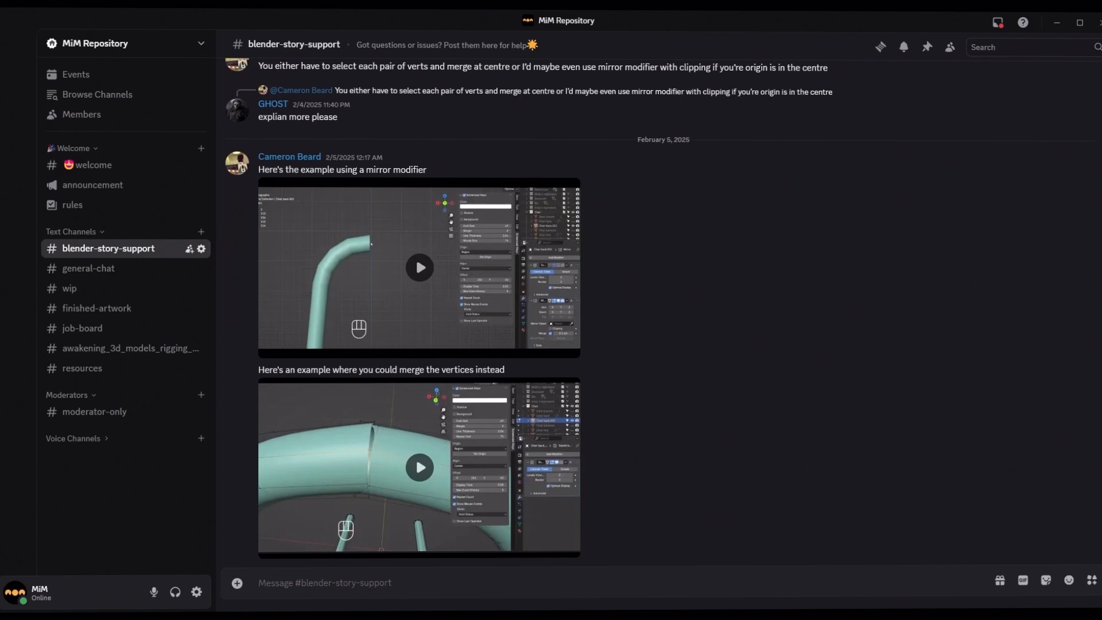
pyautogui.scroll(-5, 419, 310)
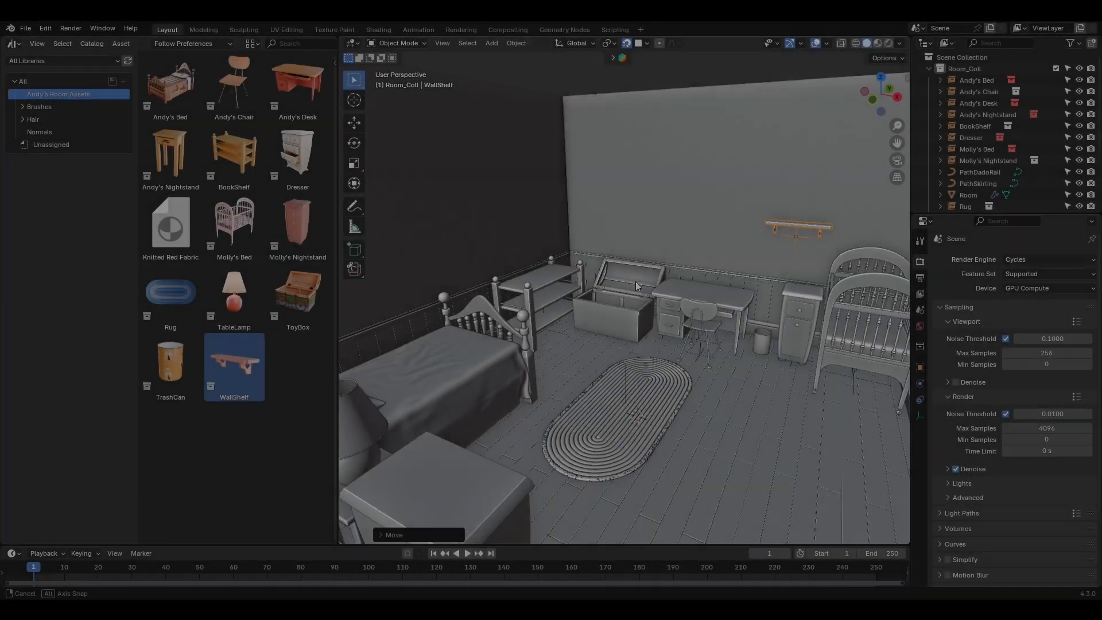
pyautogui.moveTo(635, 282); pyautogui.dragTo(640, 321, button='middle')
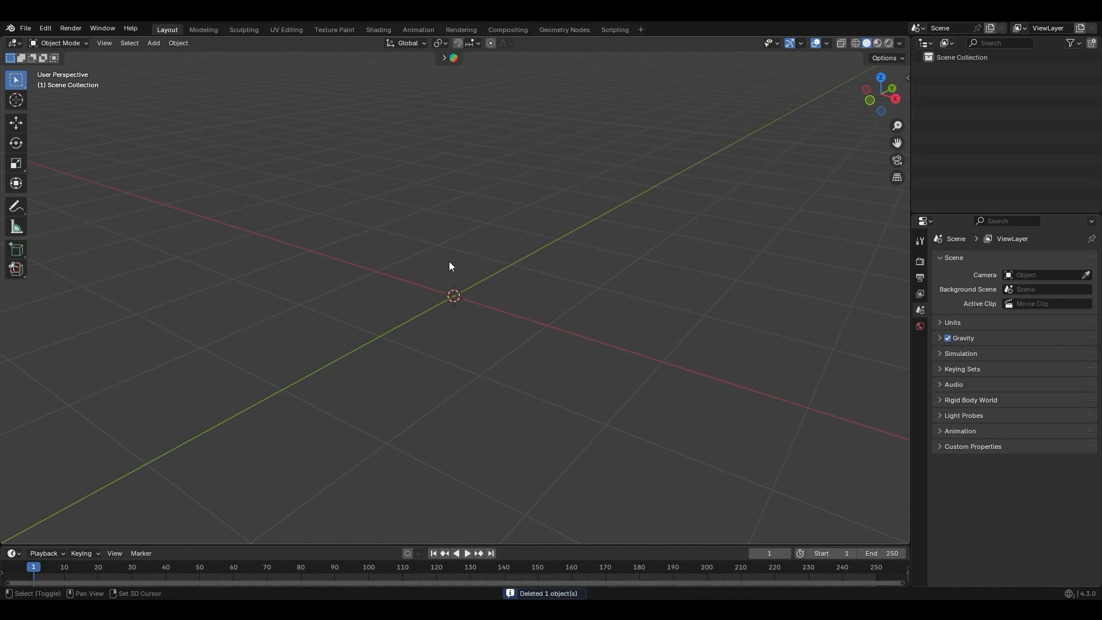
# Add a cube to the empty scene and set its Z dimension to 110 cm
pyautogui.hotkey('shift', 'a')
pyautogui.moveTo(453, 263)
pyautogui.click(499, 273)
pyautogui.press('n')
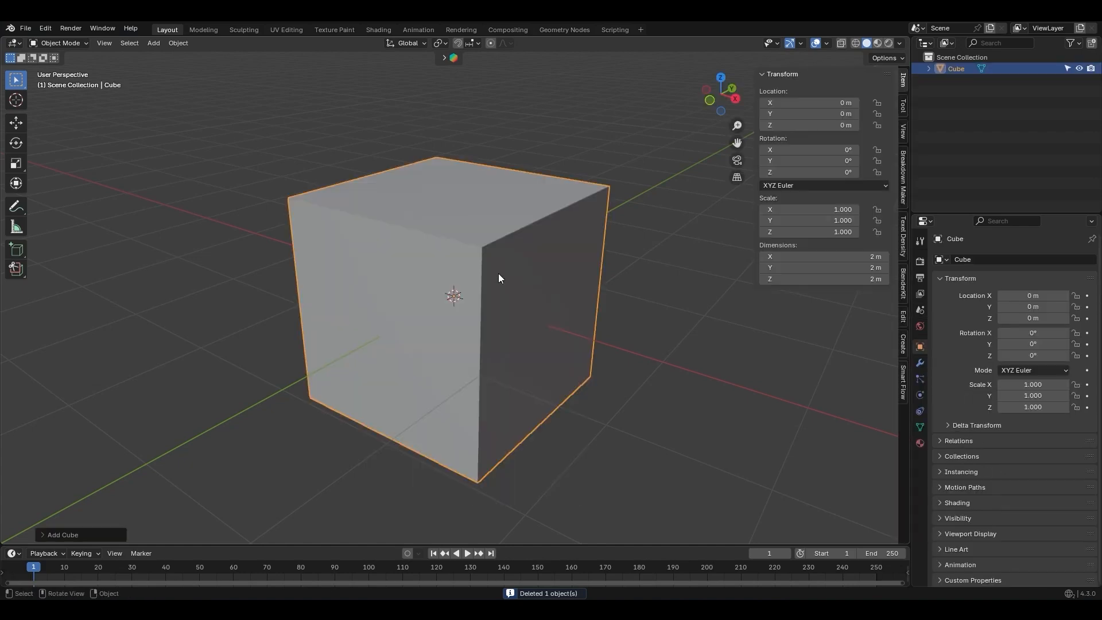
pyautogui.click(790, 281)
pyautogui.write('110c')
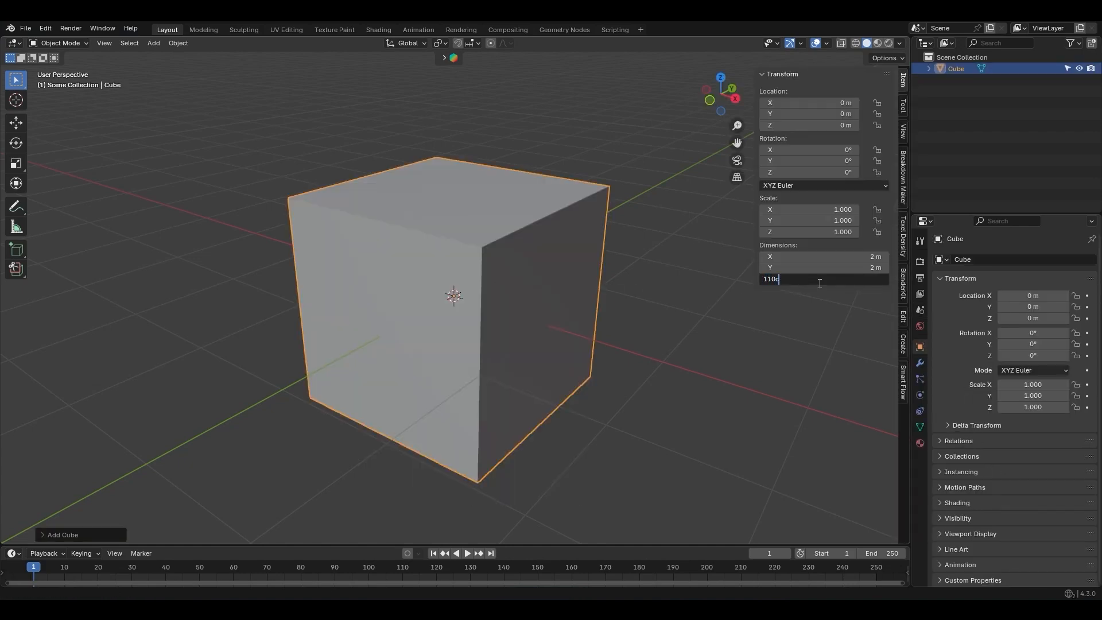
pyautogui.write('m')
pyautogui.press('Return')
# Set the cube's X dimension to 71 cm and its Y dimension to 10 mm
pyautogui.click(817, 257)
pyautogui.write('71cm')
pyautogui.press('Return')
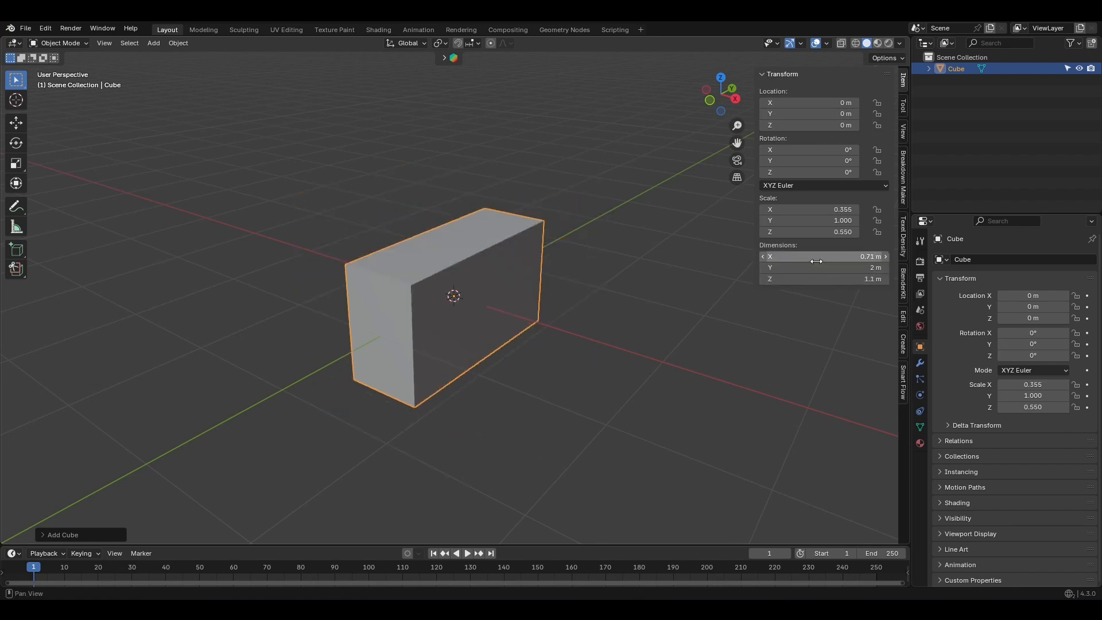
pyautogui.doubleClick(810, 268)
pyautogui.write('10mm')
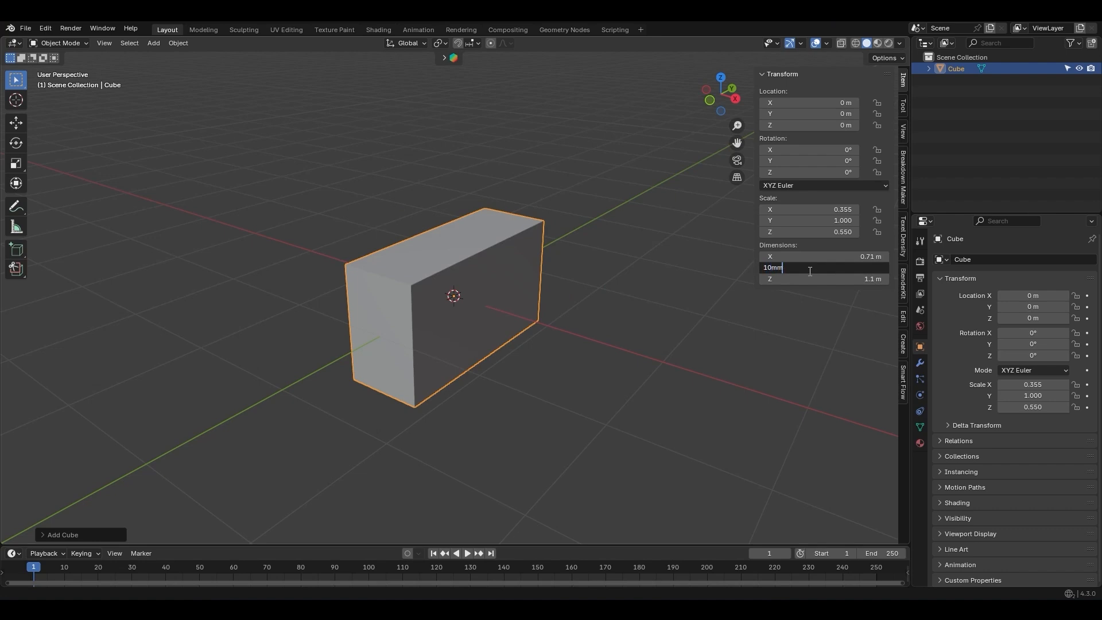
pyautogui.press('Return')
# Apply the resized cube's scale so its transform values are reset
pyautogui.press('n')
pyautogui.hotkey('ctrl', 'a')
pyautogui.click(506, 269)
# Bring in WindowBlueprint.png as a front-view reference image and scale it to about 0.397 so the window opening matches the cube
pyautogui.press('KP_1')
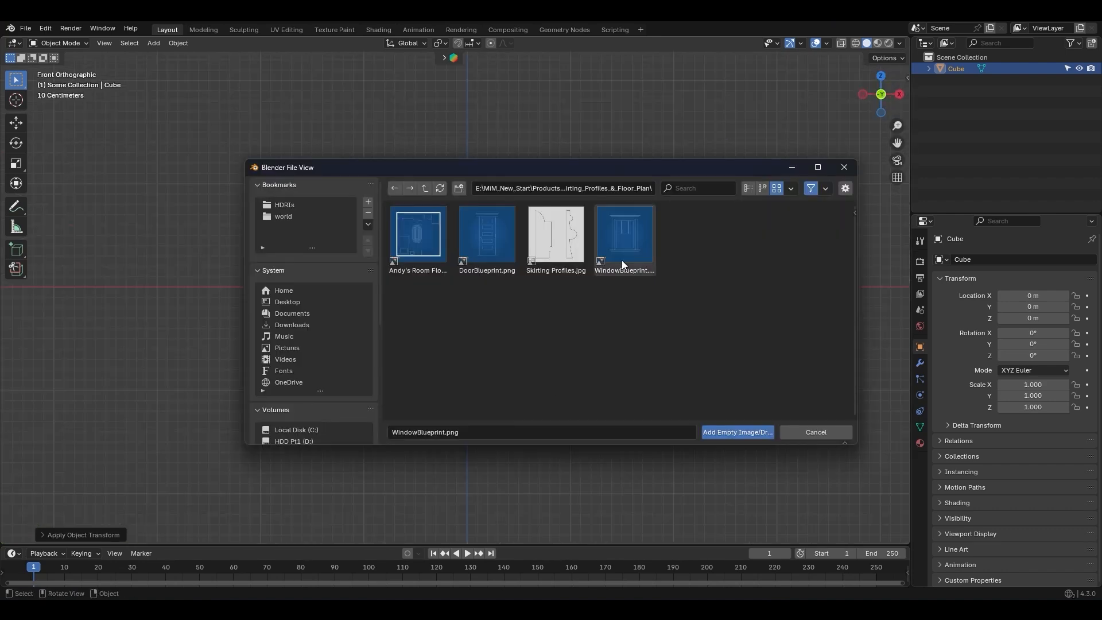
pyautogui.doubleClick(623, 269)
pyautogui.press('s')
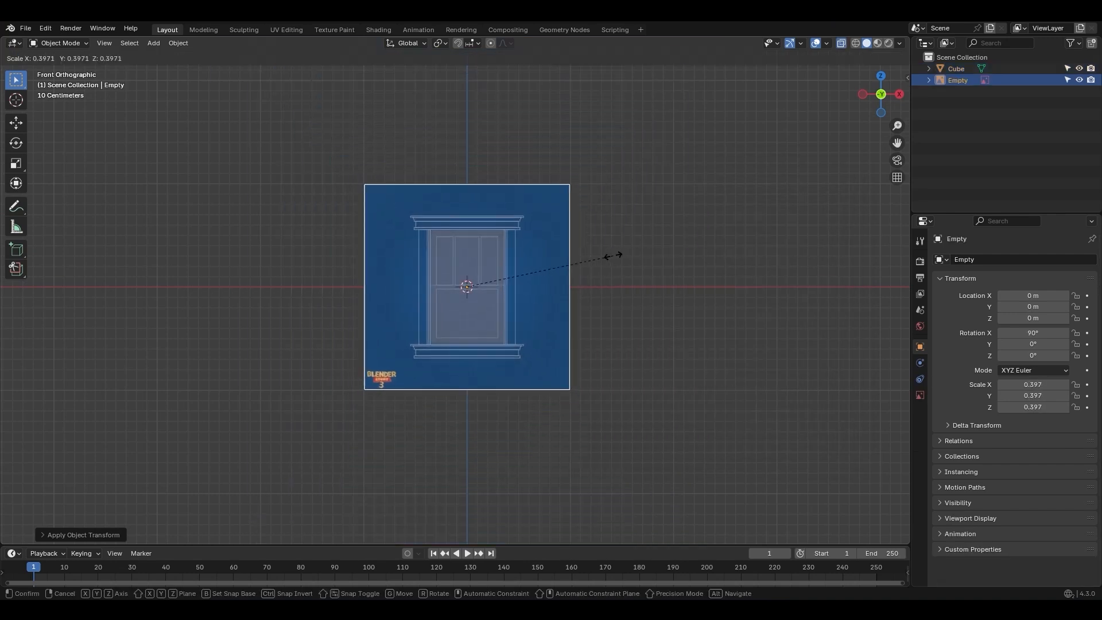
pyautogui.click(613, 256)
# Move the window blueprint back along the Y axis so it stands behind the cube
pyautogui.moveTo(614, 256); pyautogui.dragTo(552, 338, button='middle')
pyautogui.scroll(5, 552, 337)
pyautogui.press('g')
pyautogui.press('y')
pyautogui.click(815, 235)
# Cut the cube with one centred horizontal edge loop and separate its upper half into its own object
pyautogui.hotkey('alt', 'a')
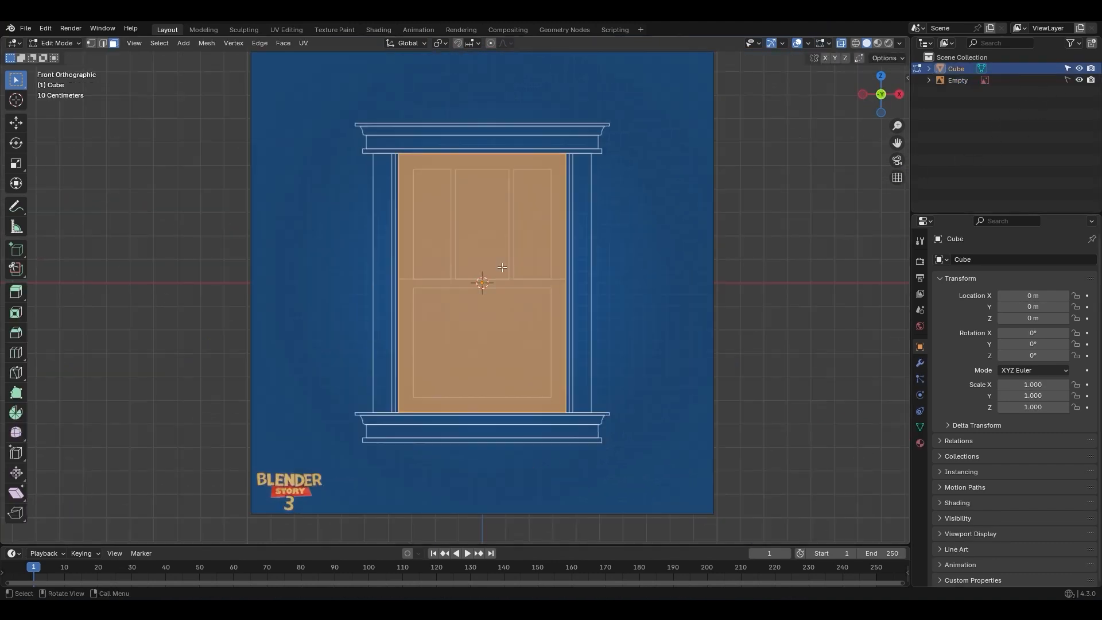
pyautogui.hotkey('ctrl', 'r')
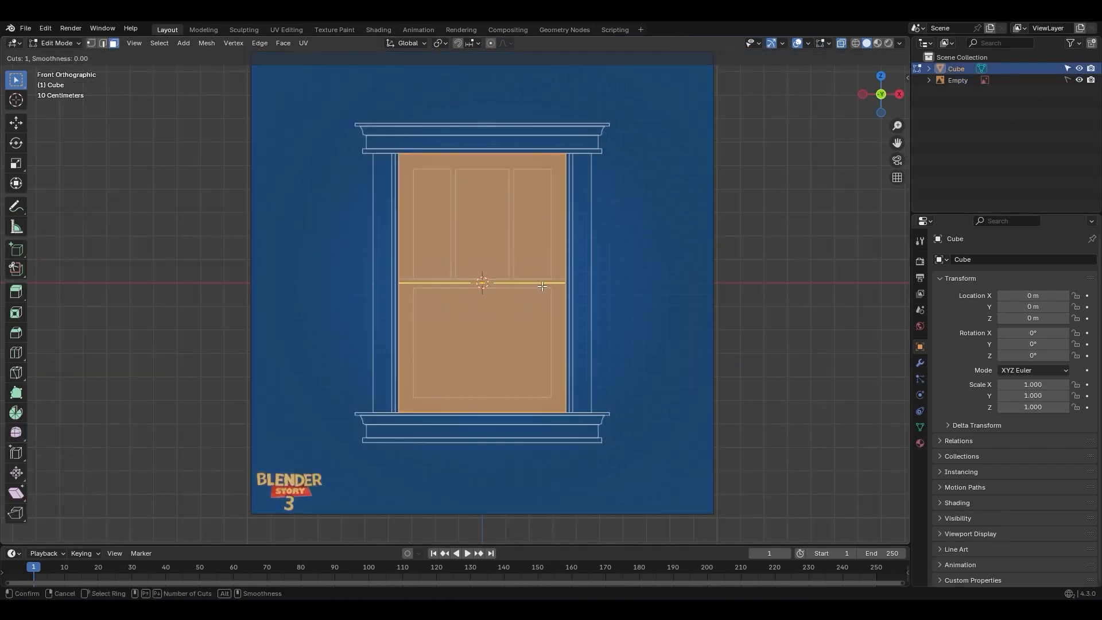
pyautogui.click(542, 286)
pyautogui.rightClick(542, 286)
pyautogui.moveTo(232, 108); pyautogui.dragTo(630, 246)
pyautogui.press('p')
pyautogui.click(630, 245)
# Snap the upper window sash 0.01 m back in Y so it sits behind the lower sash
pyautogui.hotkey('alt', 'z')
pyautogui.moveTo(630, 242); pyautogui.dragTo(546, 258, button='middle')
pyautogui.press('g')
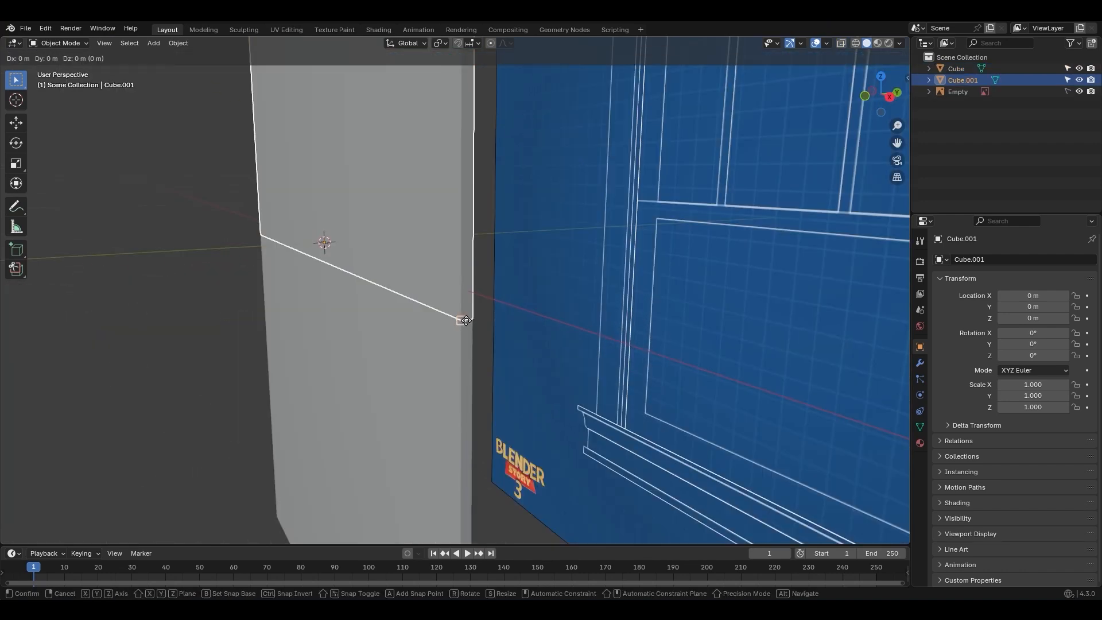
pyautogui.click(474, 324)
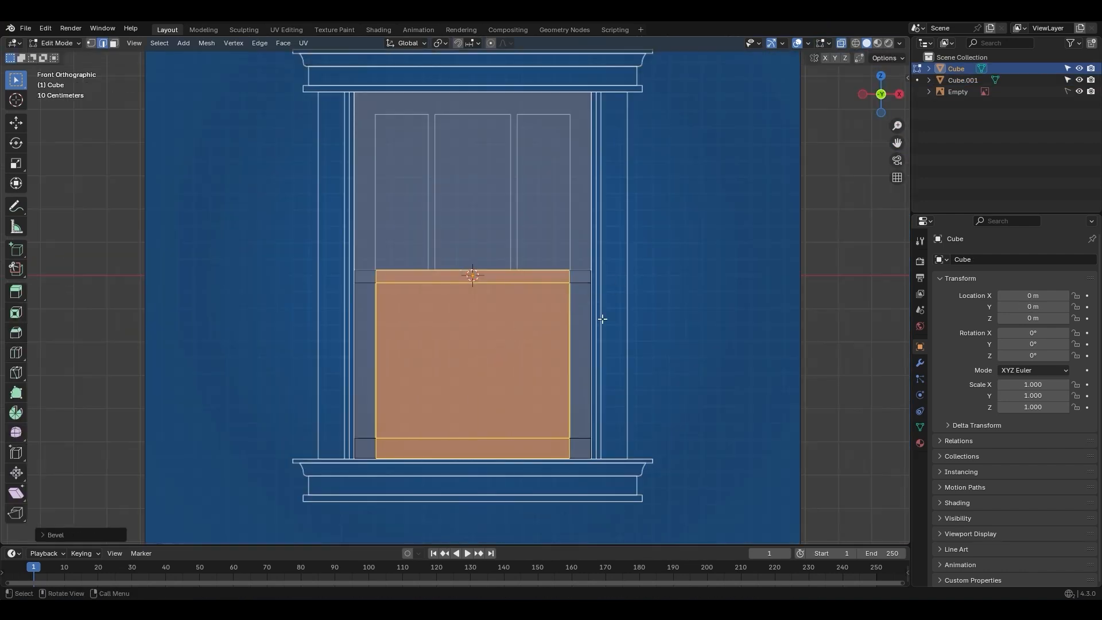
# Cut the lower sash's pane opening by bridging its front and back faces
pyautogui.hotkey('ctrl', 'e')
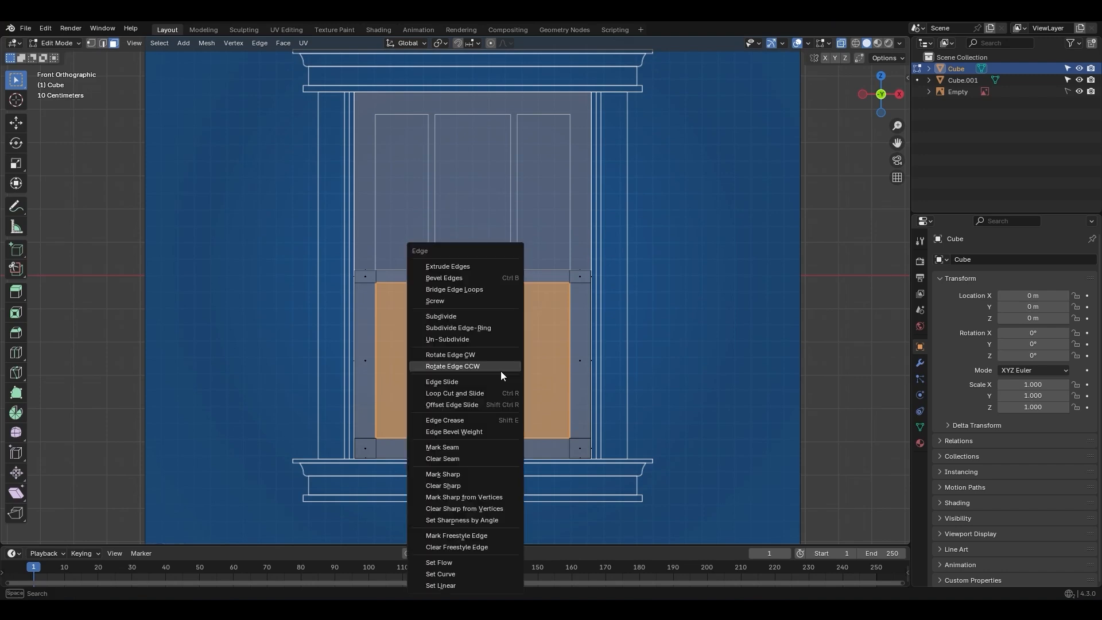
pyautogui.click(484, 290)
pyautogui.press('Tab')
# Cut the three pane openings in the upper sash by bridging each pane's front and back faces
pyautogui.click(419, 221)
pyautogui.press('Tab')
pyautogui.moveTo(389, 169); pyautogui.dragTo(416, 206)
pyautogui.hotkey('ctrl', 'e')
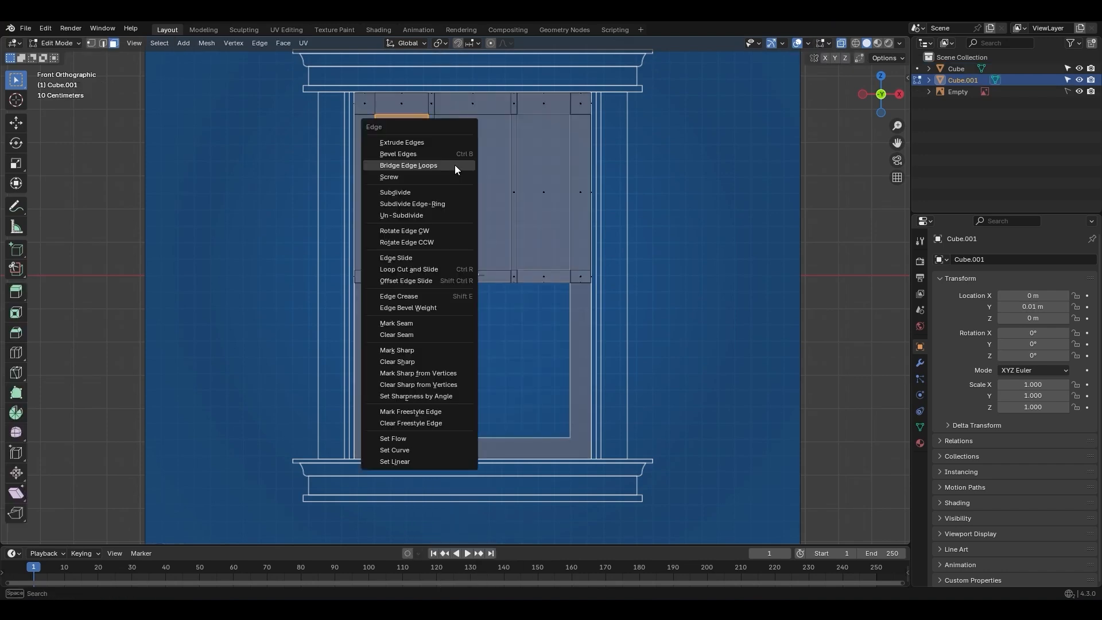
pyautogui.click(455, 165)
pyautogui.click(481, 205)
pyautogui.hotkey('shift', 'r')
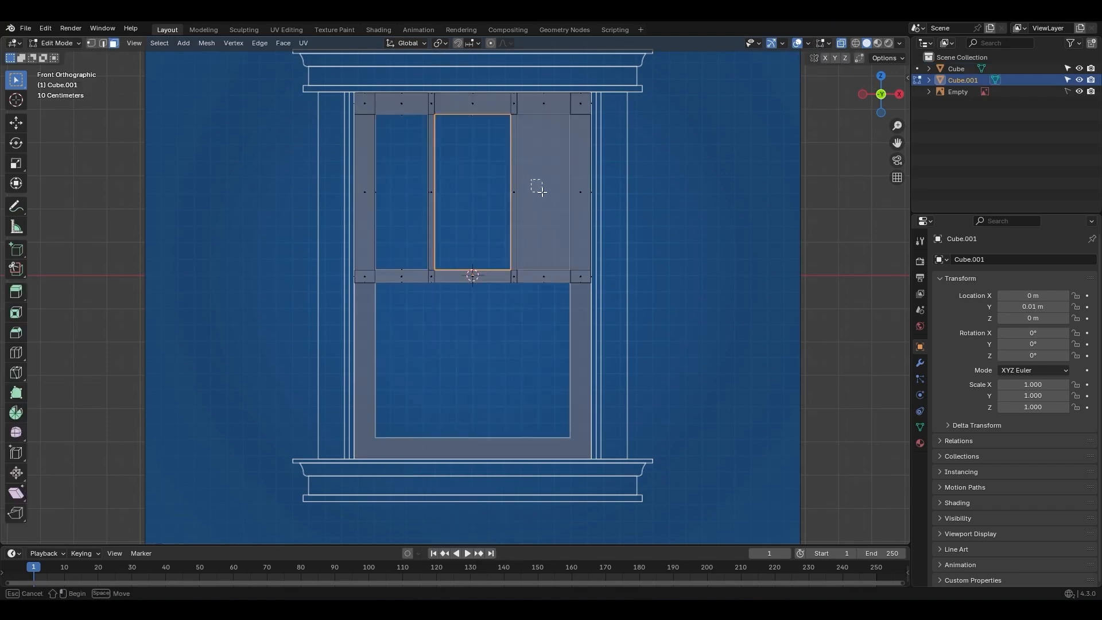
pyautogui.moveTo(532, 178); pyautogui.dragTo(553, 215)
pyautogui.hotkey('shift', 'r')
pyautogui.hotkey('alt', 'z')
pyautogui.moveTo(551, 221); pyautogui.dragTo(476, 232, button='middle')
# Scale the new block above the window to the height of the header's curved moulding and stretch it along X to the blueprint width
pyautogui.press('s')
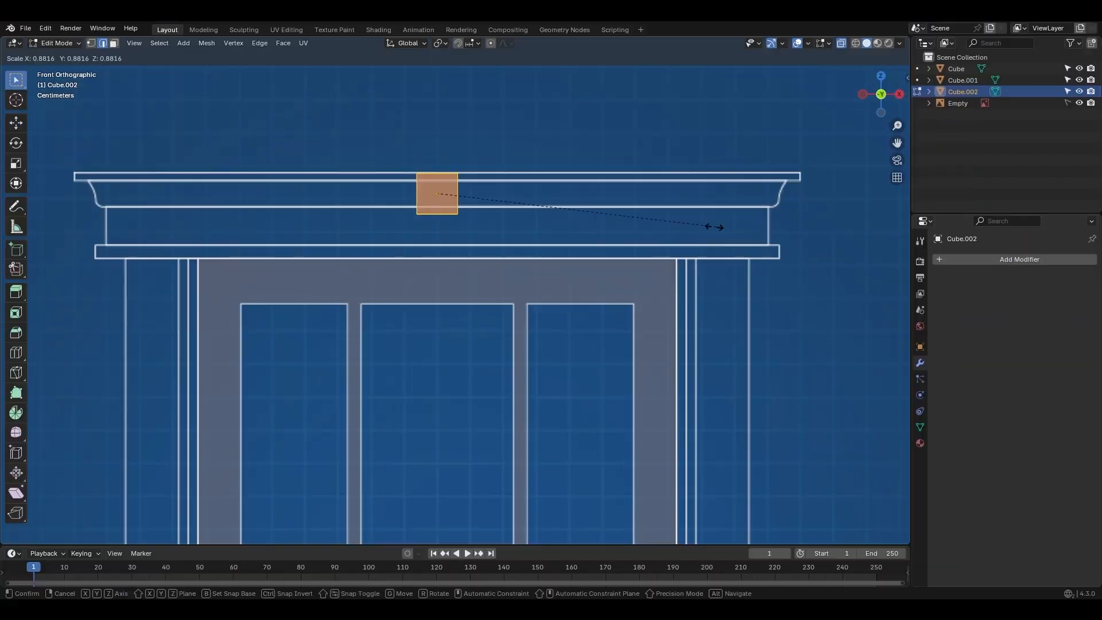
pyautogui.click(625, 219)
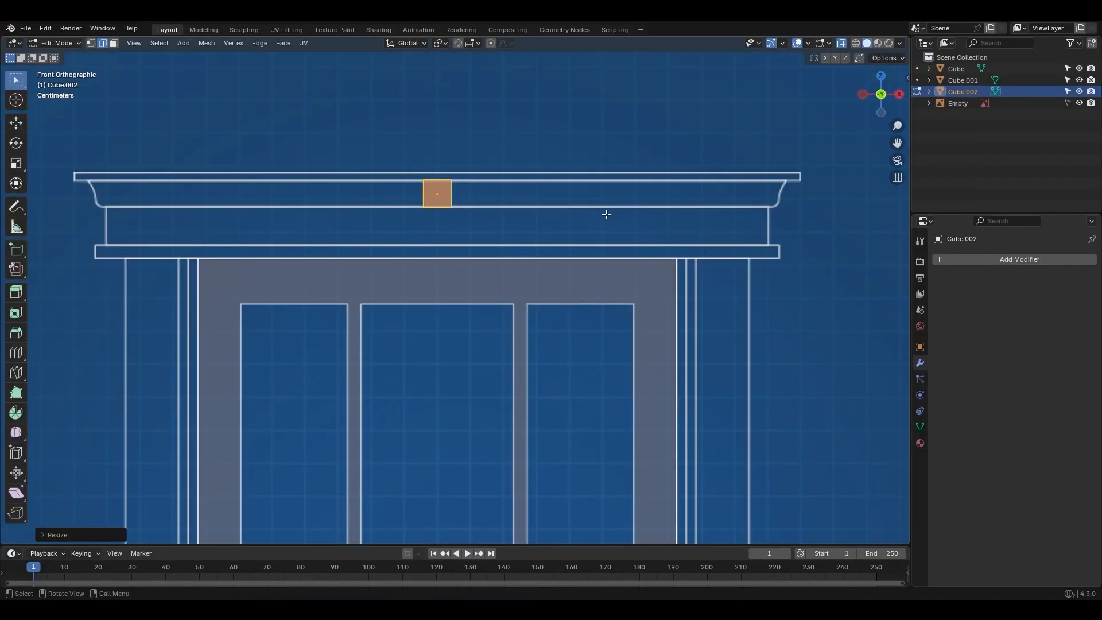
pyautogui.press('s')
pyautogui.press('x')
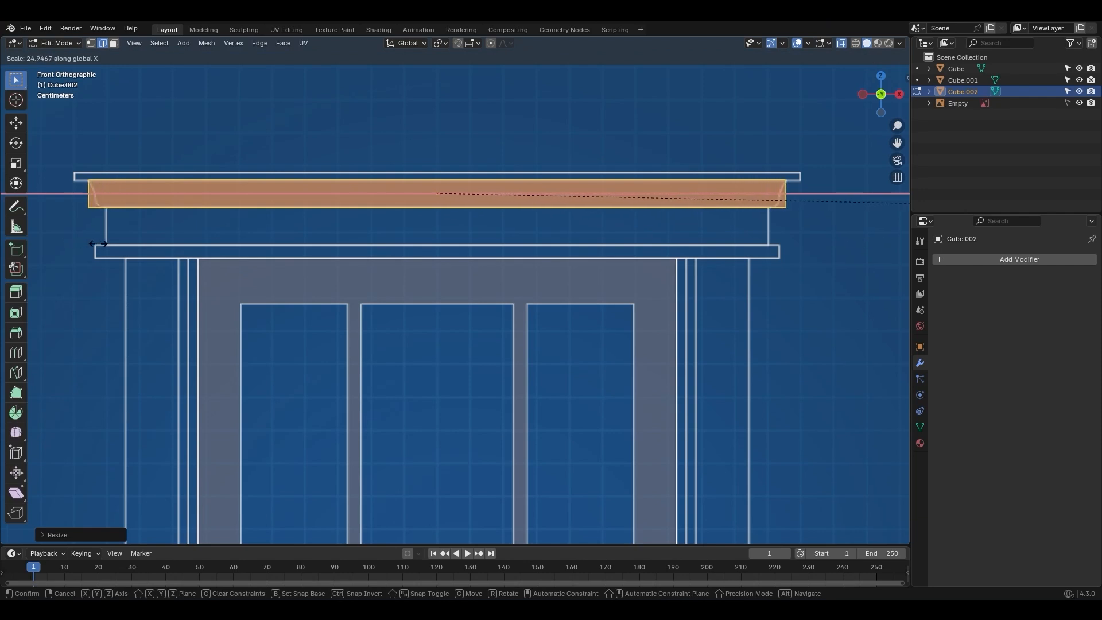
pyautogui.click(95, 220)
# Scale the moulding's bottom vertices inward to about 0.974 to match the blueprint's tapered profile
pyautogui.moveTo(50, 198); pyautogui.dragTo(915, 282)
pyautogui.press('s')
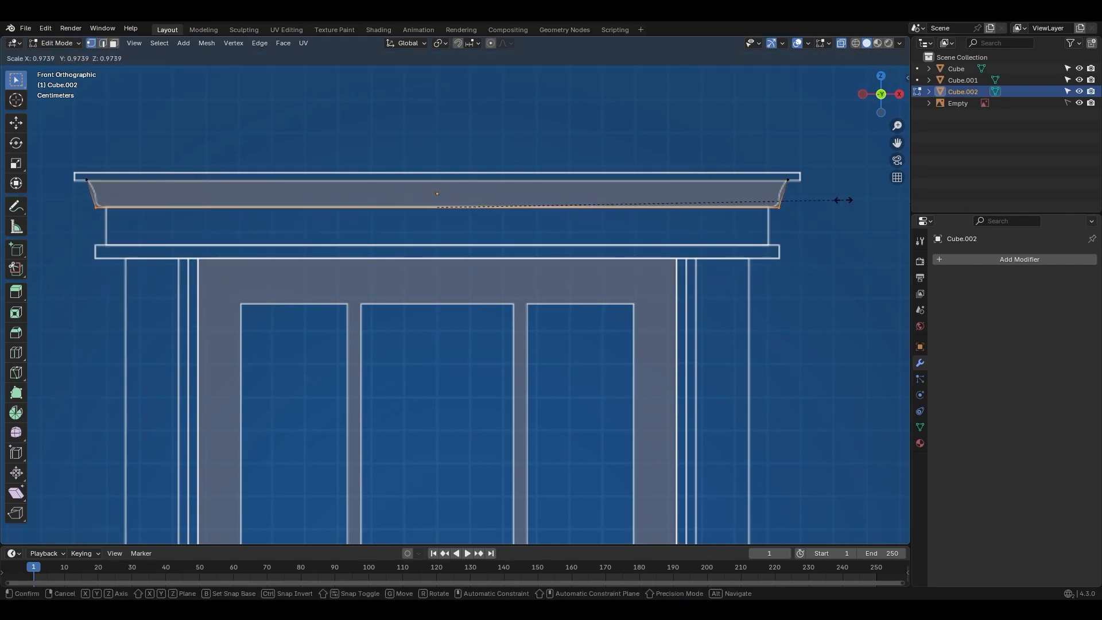
pyautogui.click(844, 200)
# Narrow the moulding's bottom vertices along Y to about 0.804 from the side view
pyautogui.press('KP_3')
pyautogui.press('s')
pyautogui.press('y')
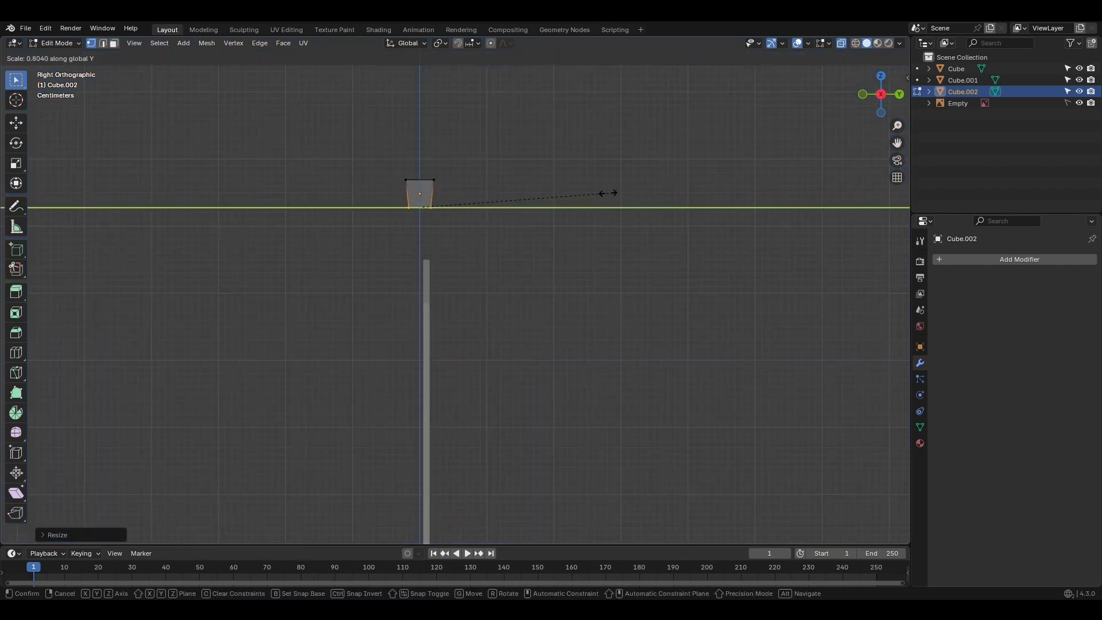
pyautogui.click(609, 194)
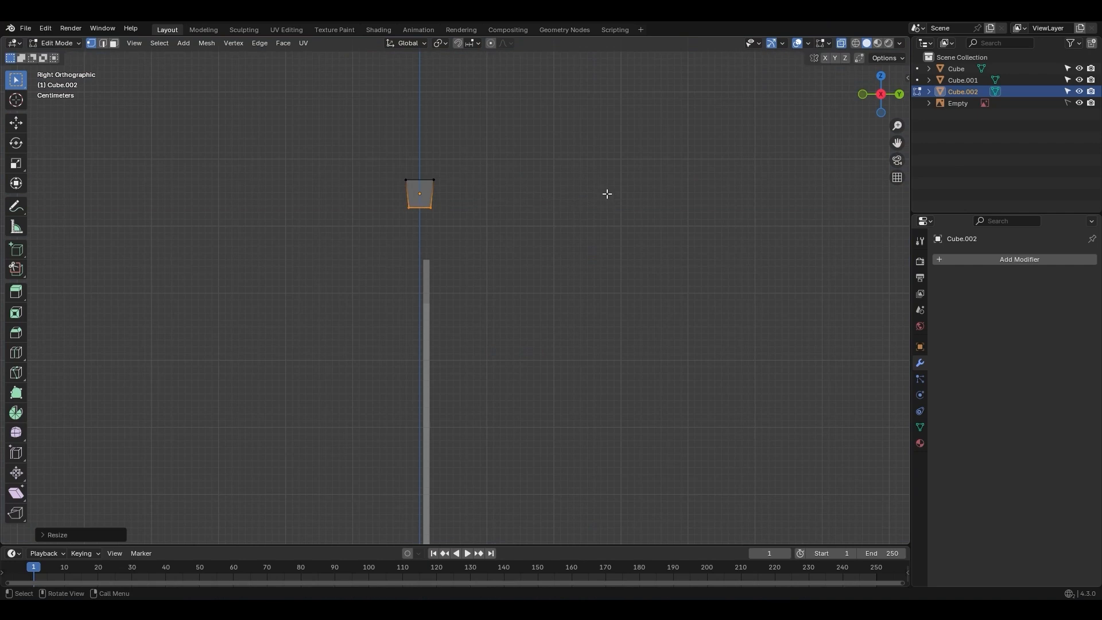
# Add a centred horizontal edge loop around the moulding and scale it inward to follow the blueprint's curve
pyautogui.press('KP_1')
pyautogui.hotkey('ctrl', 'r')
pyautogui.click(783, 185)
pyautogui.rightClick(795, 189)
pyautogui.press('s')
pyautogui.click(807, 197)
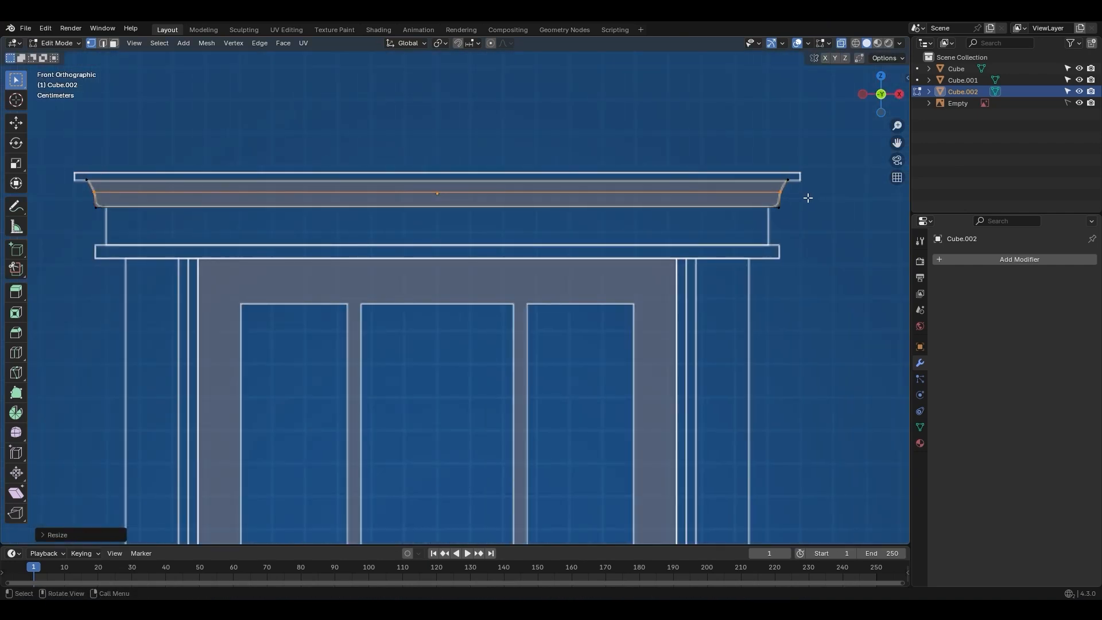
# Bevel the moulding's middle and bottom edge loops to round its curved profile
pyautogui.keyDown('shift'); pyautogui.moveTo(811, 204); pyautogui.dragTo(77, 221); pyautogui.keyUp('shift')
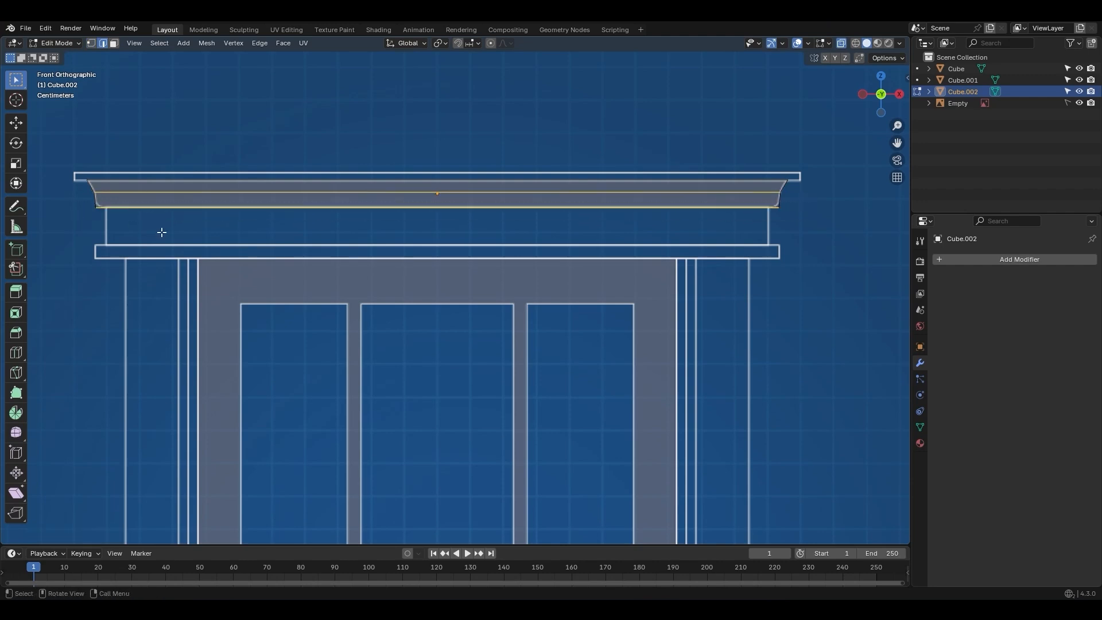
pyautogui.hotkey('ctrl', 'b')
pyautogui.click(812, 204)
pyautogui.moveTo(812, 205); pyautogui.dragTo(785, 211, button='middle')
pyautogui.moveTo(724, 216); pyautogui.dragTo(712, 220, button='middle')
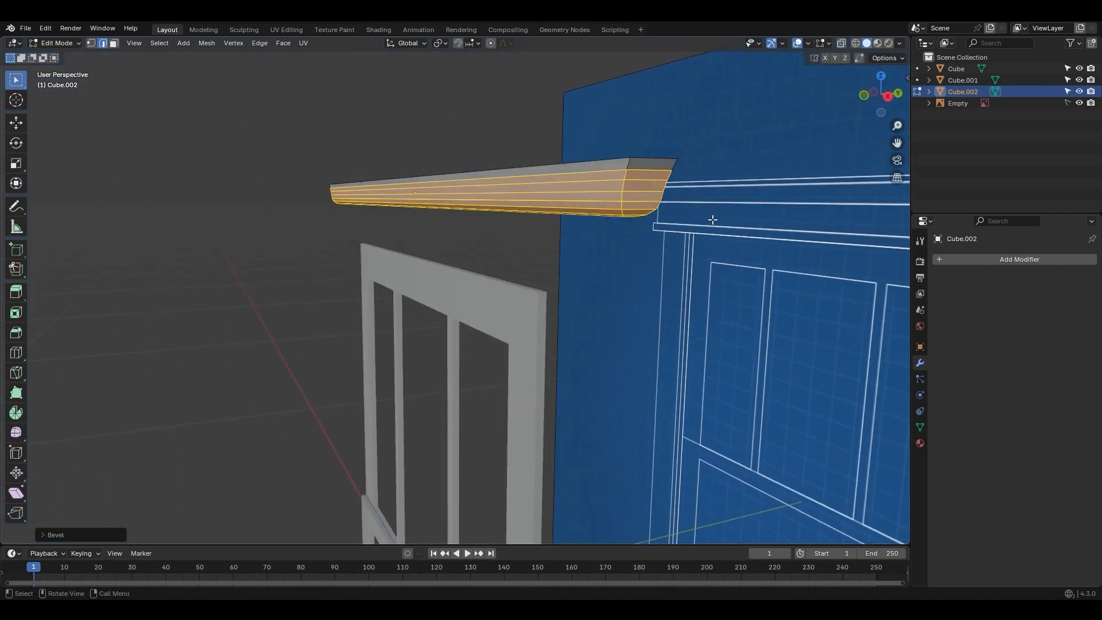
# Merge all of the moulding's vertices by distance
pyautogui.press('1')
pyautogui.press('a')
pyautogui.press('m')
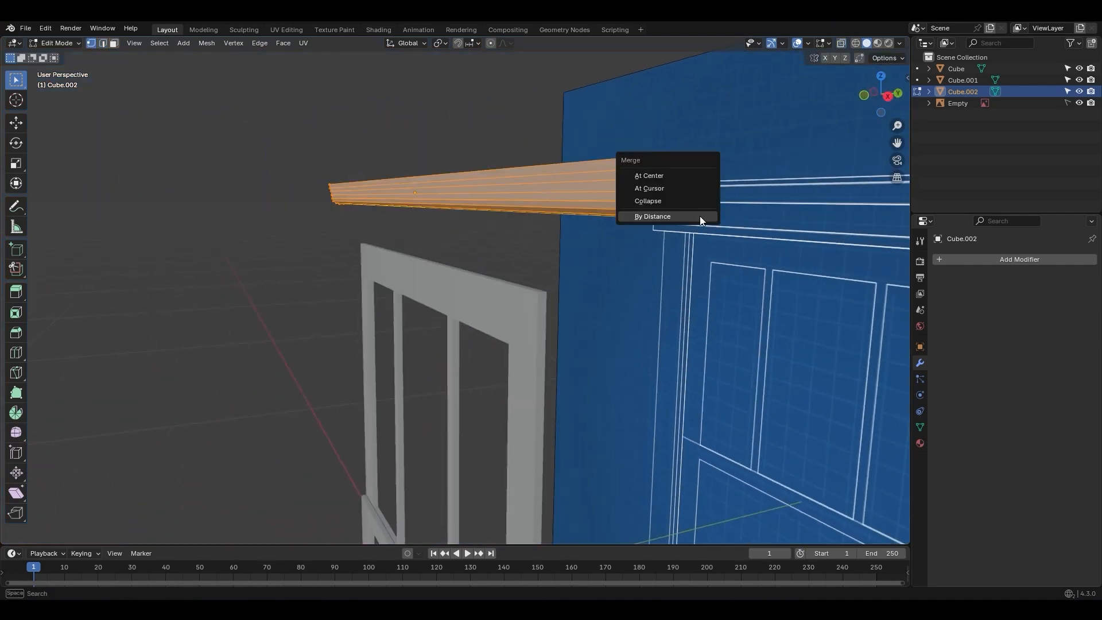
pyautogui.click(701, 219)
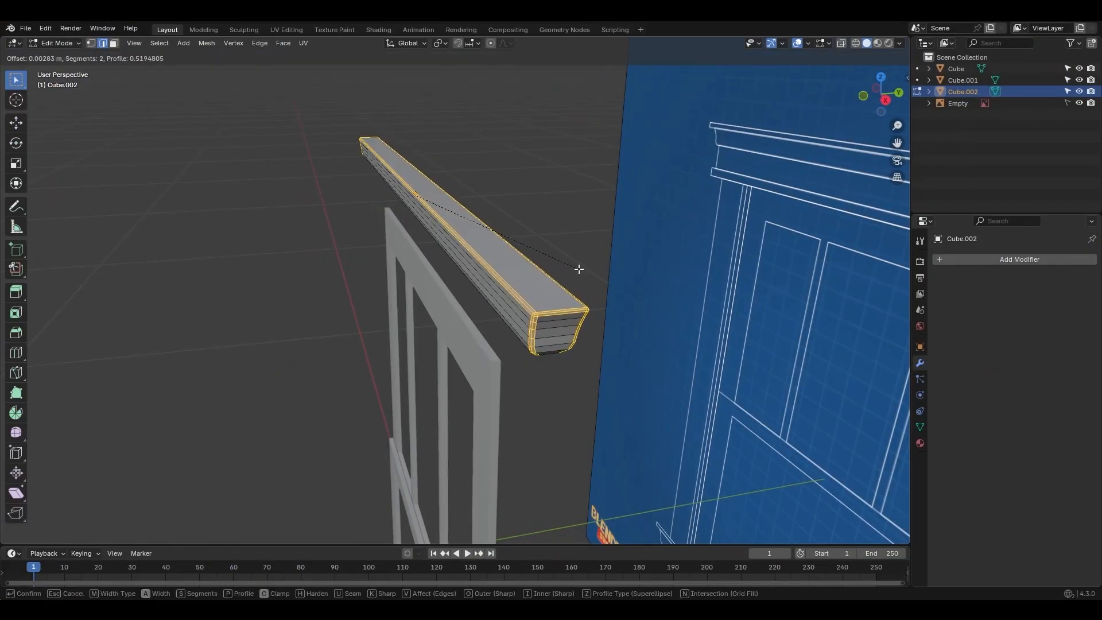
# Bevel the moulding's top and corner edges with two segments at an offset of about 0.0028 m and smooth its shading
pyautogui.click(578, 268)
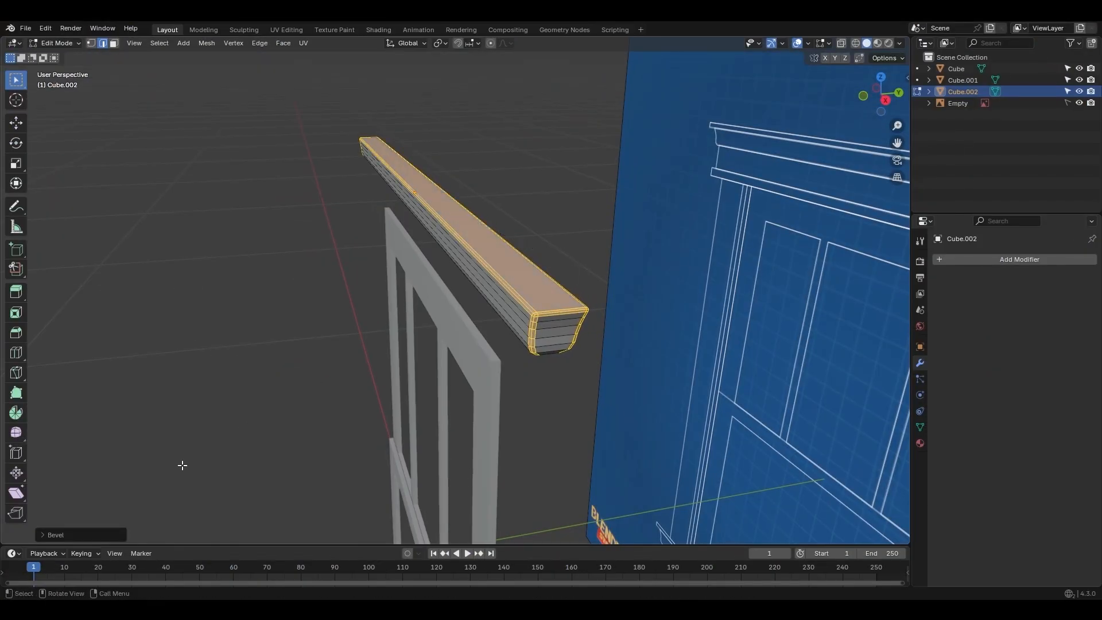
pyautogui.click(110, 524)
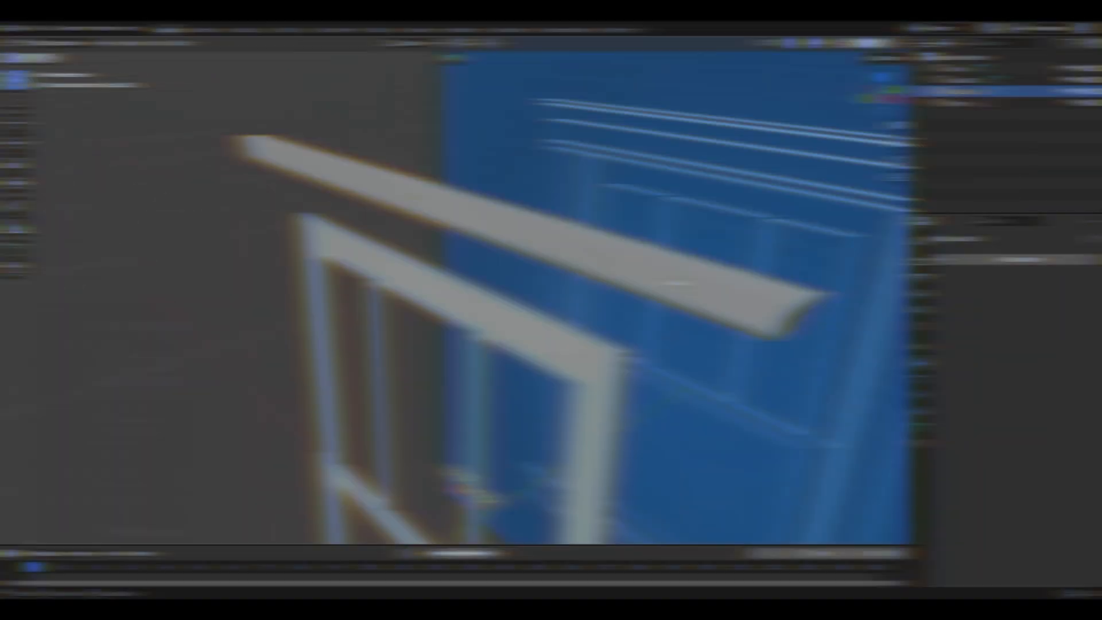
pyautogui.moveTo(723, 288); pyautogui.dragTo(640, 244, button='middle')
pyautogui.rightClick(552, 161)
pyautogui.click(551, 163)
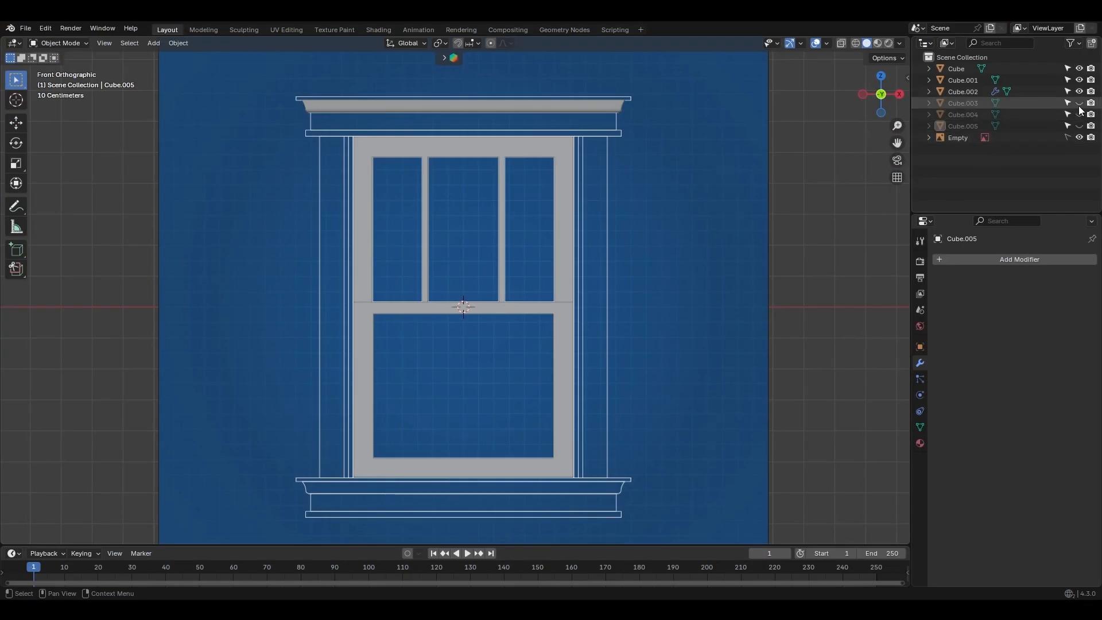
# Unhide the three remaining header pieces, Cube.003, Cube.004 and Cube.005
pyautogui.click(1079, 103)
pyautogui.click(1080, 115)
pyautogui.click(1080, 126)
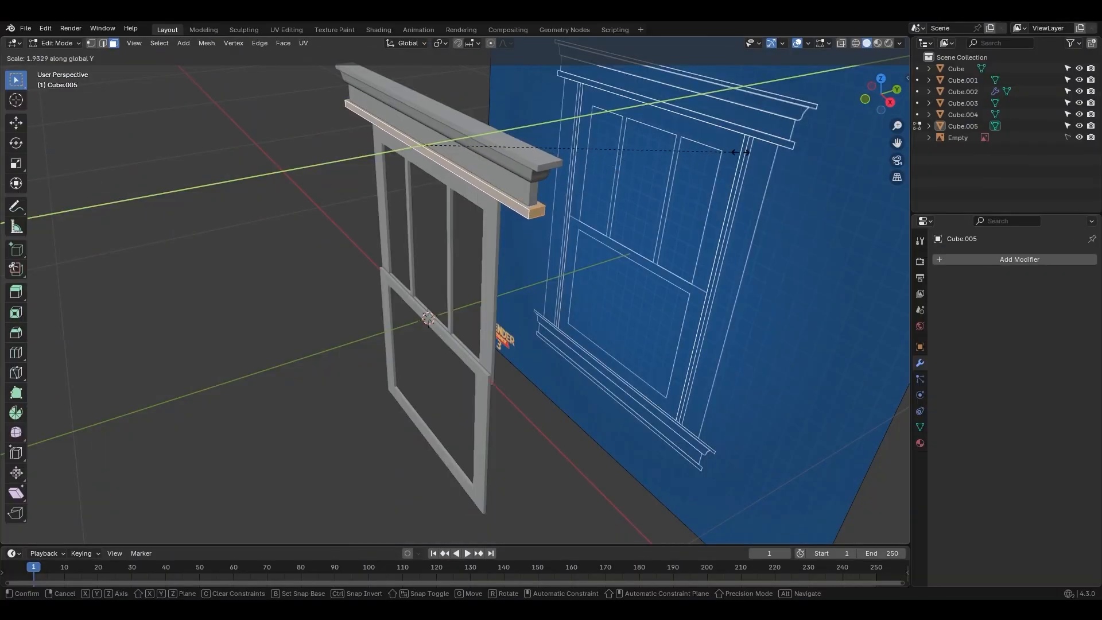
# Deepen the window header's lowest strip along the Y axis and select the header pieces
pyautogui.click(805, 142)
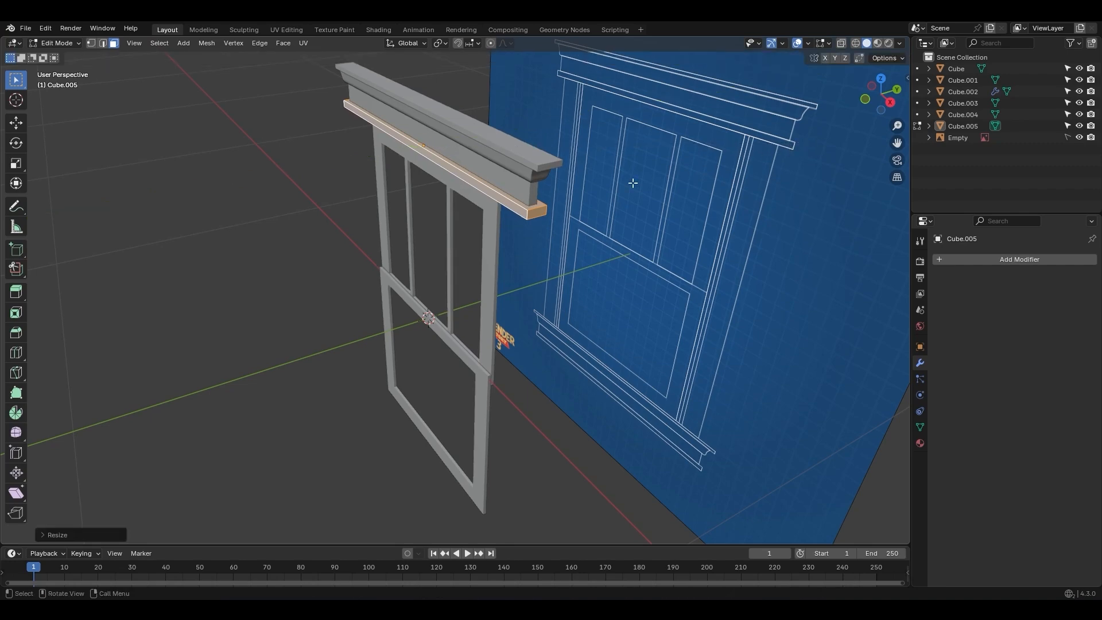
pyautogui.press('Tab')
pyautogui.moveTo(652, 94); pyautogui.dragTo(619, 178)
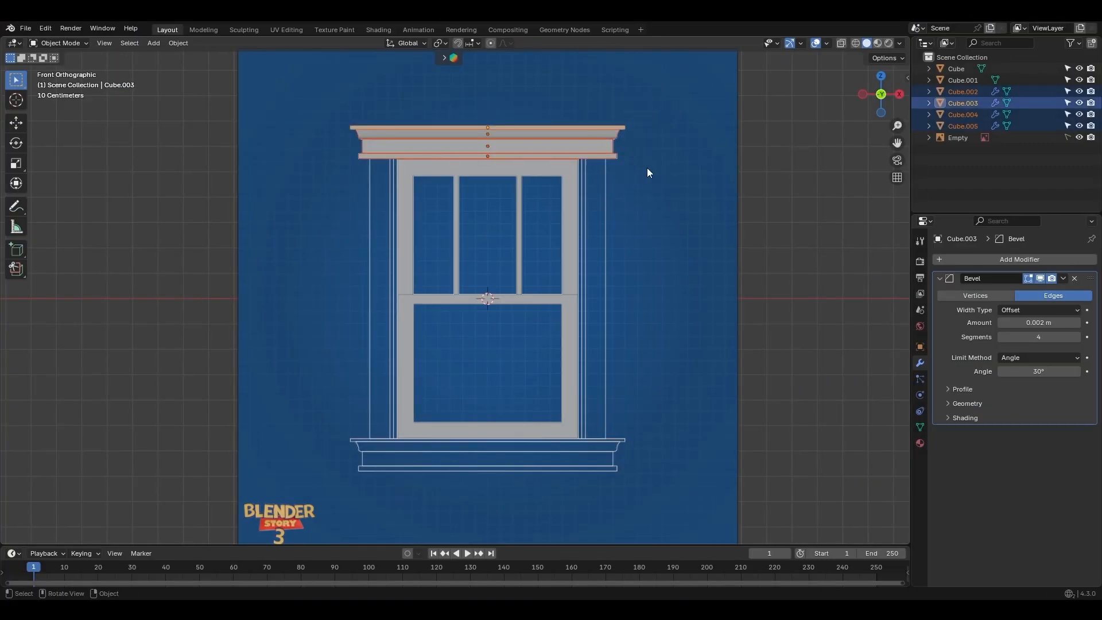
# Move the four header pieces down about 0.102 m along Z toward the top of the door and select their lowest strip
pyautogui.press('g')
pyautogui.press('z')
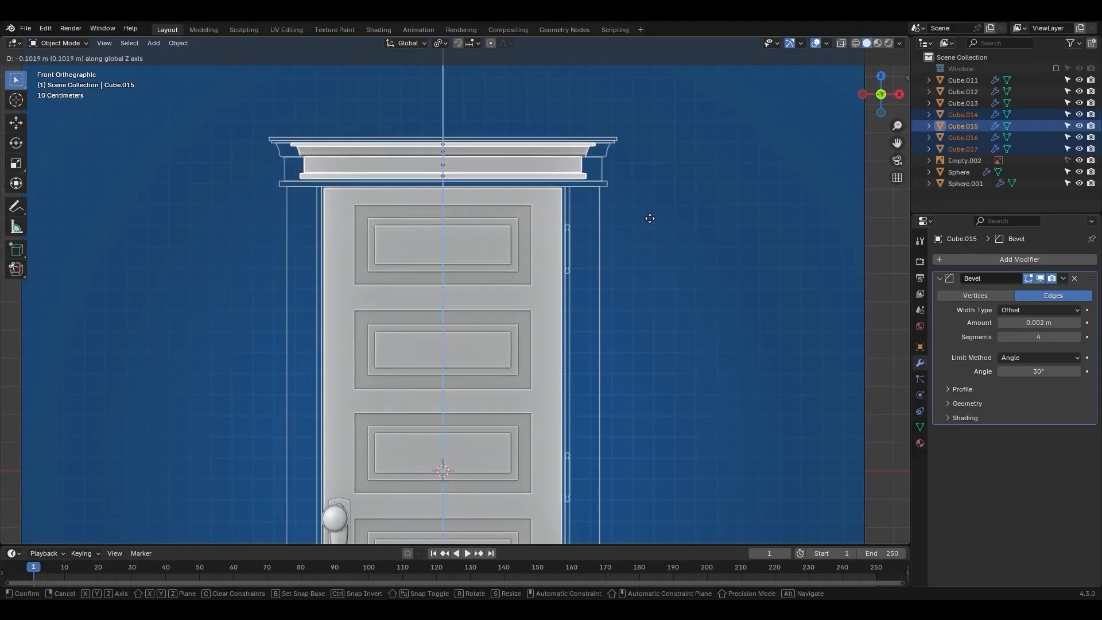
pyautogui.click(583, 177)
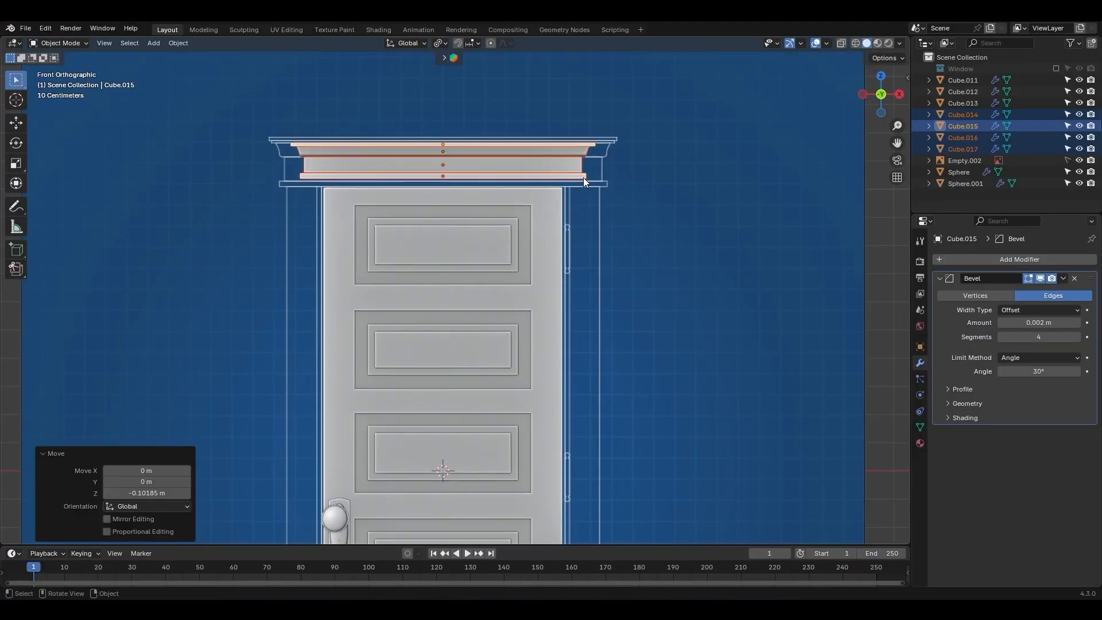
pyautogui.click(583, 178)
pyautogui.scroll(3, 581, 190)
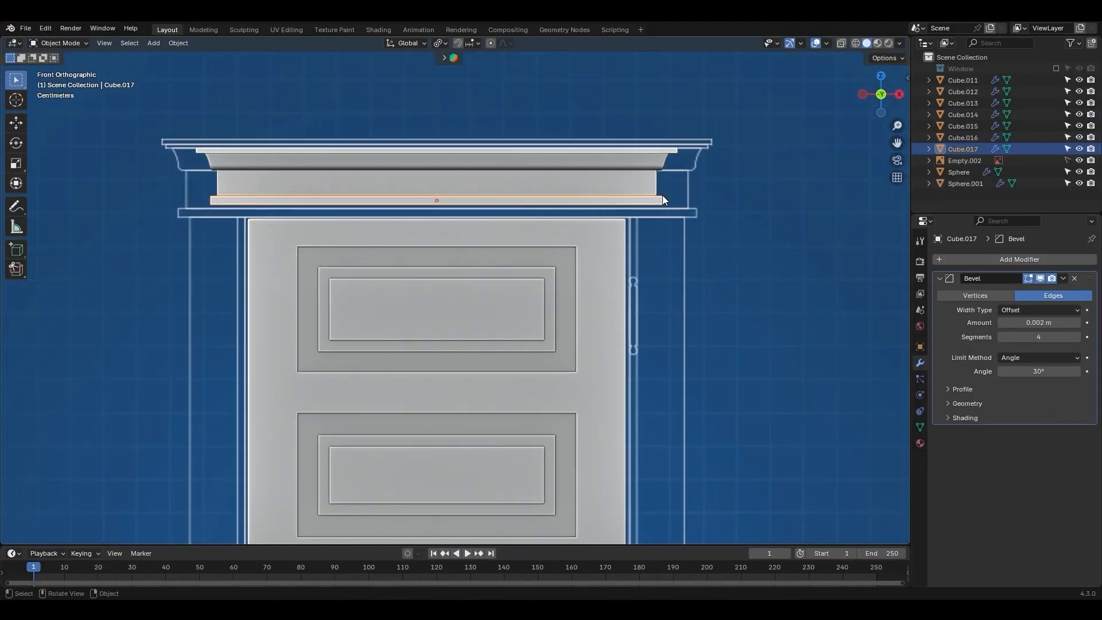
# Scale the door header pieces to match the blueprint outline, enlarging the moulding by about 1.114
pyautogui.press('s')
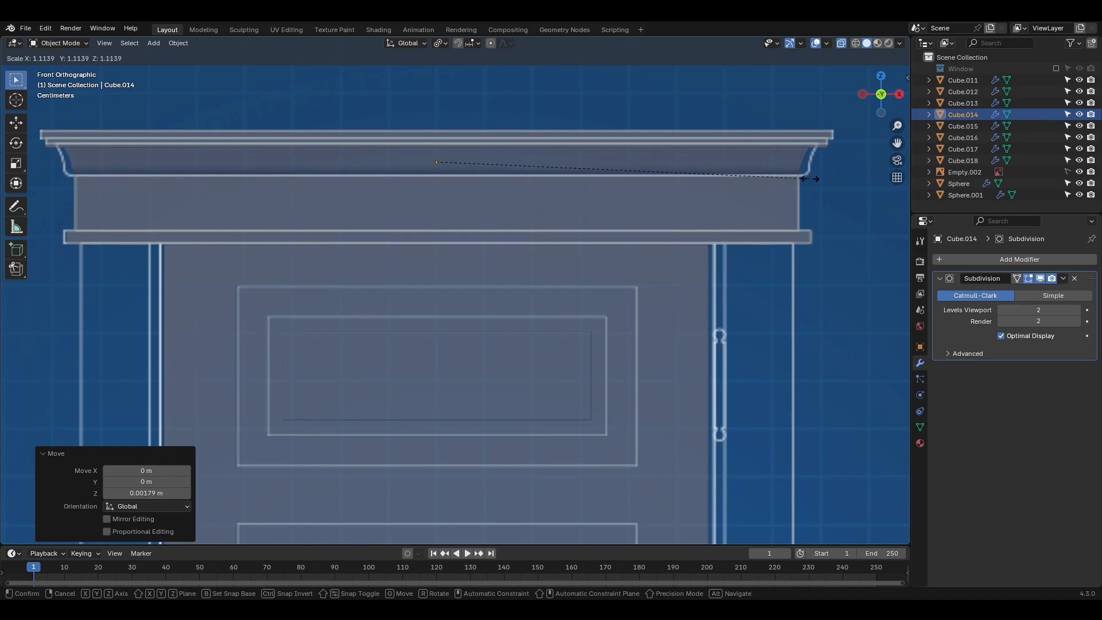
pyautogui.click(810, 178)
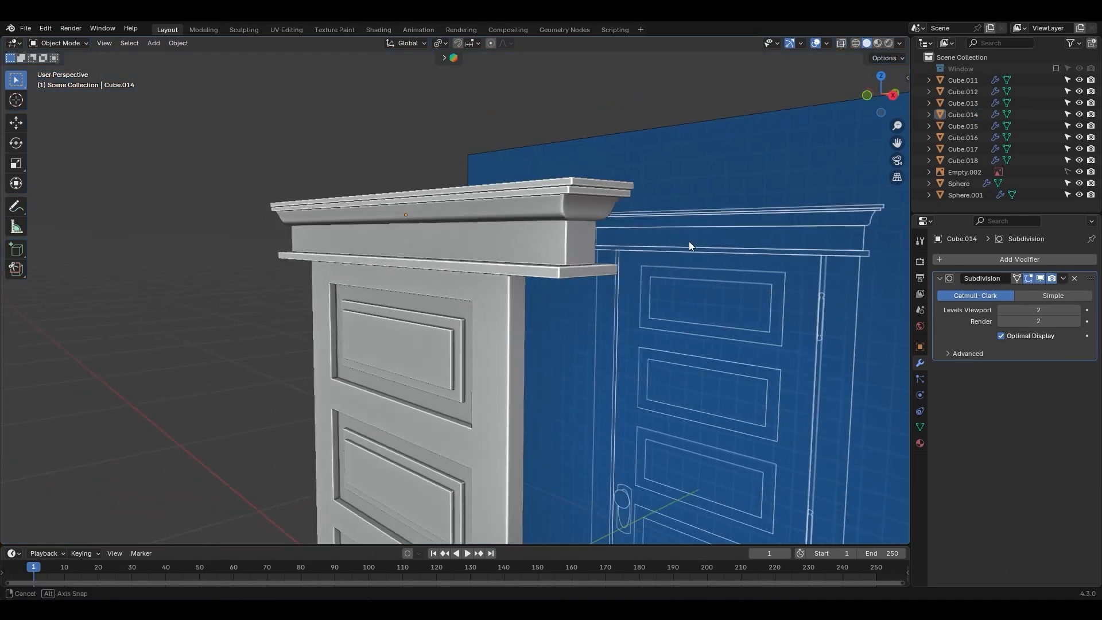
pyautogui.moveTo(689, 241); pyautogui.dragTo(666, 206, button='middle')
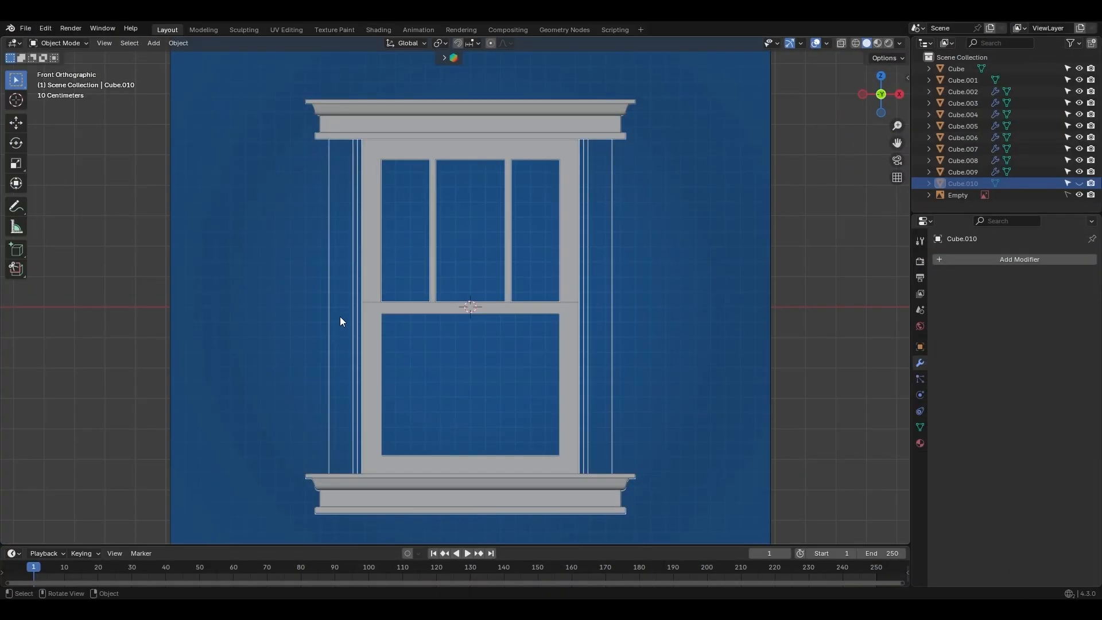
# Scale the window's side trim block about 10.13 along the Z axis so it spans from the sill to the header
pyautogui.hotkey('alt', 'h')
pyautogui.press('Tab')
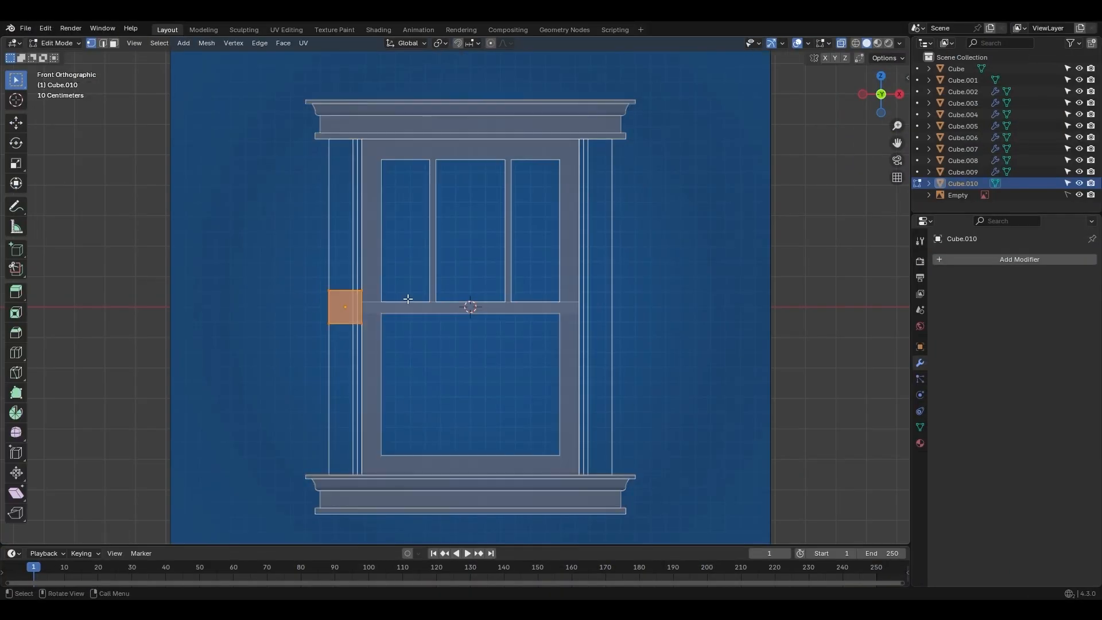
pyautogui.press('s')
pyautogui.press('z')
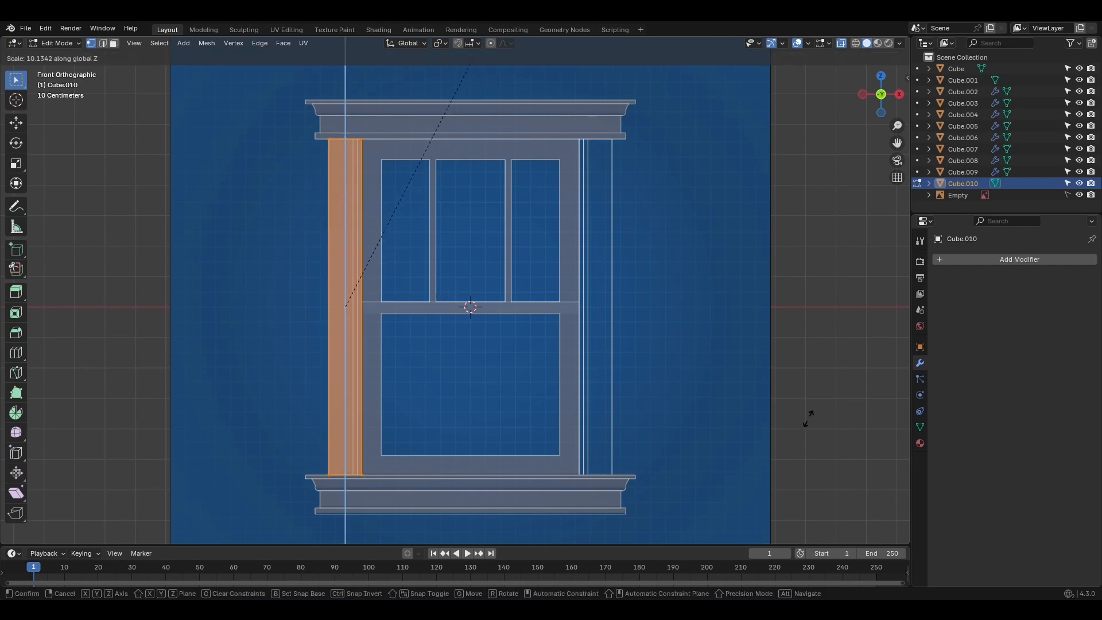
pyautogui.click(808, 419)
# Add a vertical edge loop to the side trim along the blueprint line and isolate the piece in local view
pyautogui.hotkey('ctrl', 'r')
pyautogui.click(348, 228)
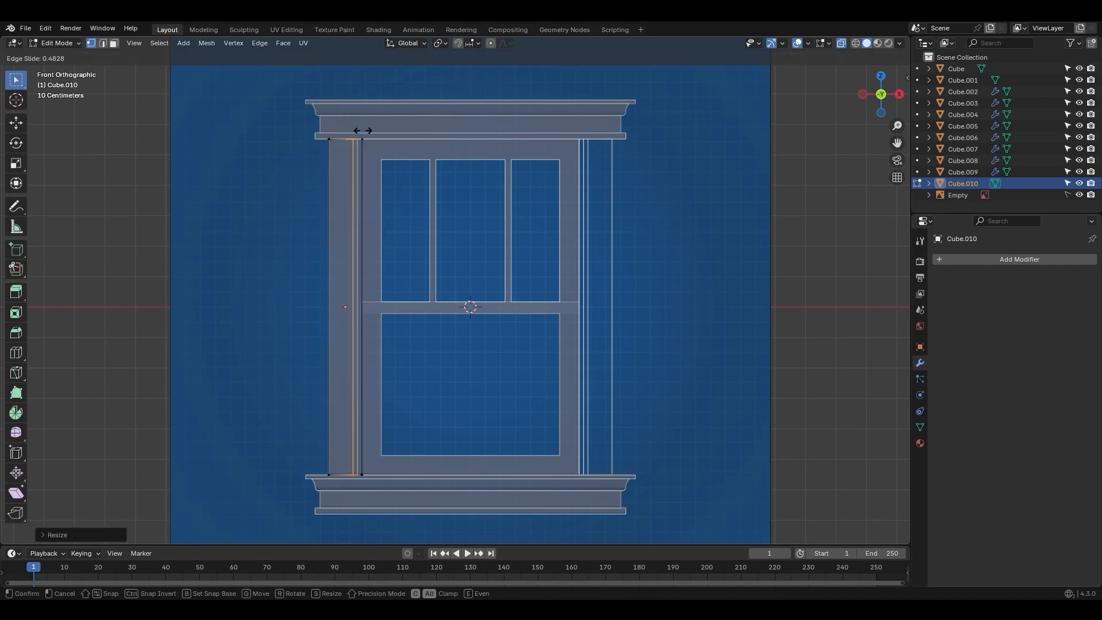
pyautogui.click(353, 230)
pyautogui.moveTo(353, 229); pyautogui.dragTo(370, 285, button='middle')
pyautogui.press('KP_Divide')
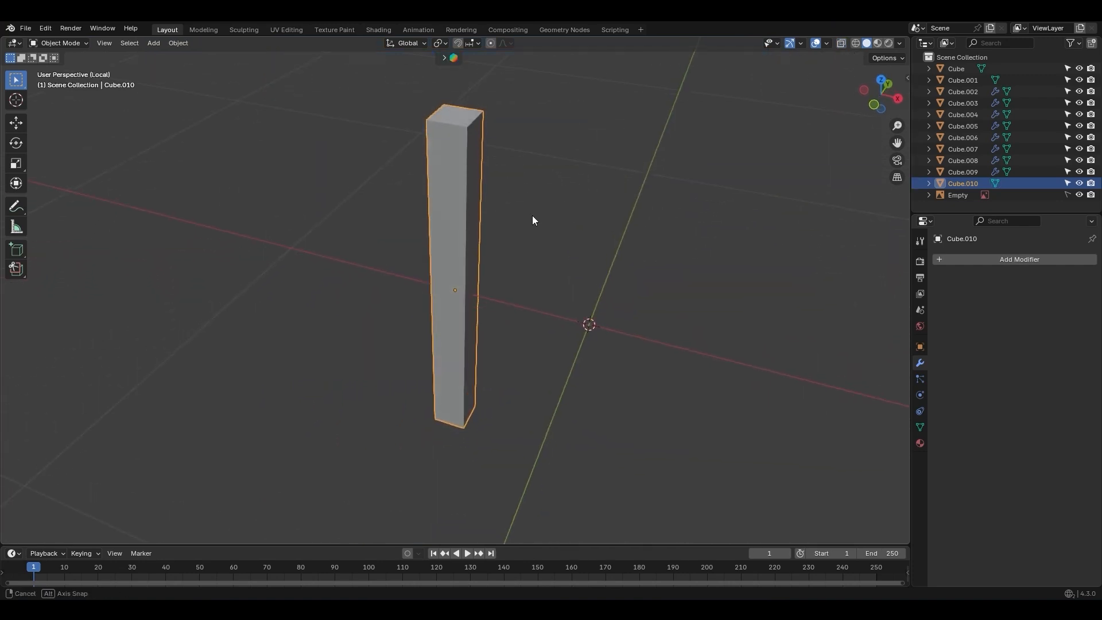
# Delete the rear half of the side trim's faces, keeping only the half with the cut strips
pyautogui.moveTo(536, 217); pyautogui.dragTo(475, 143, button='middle')
pyautogui.press('3')
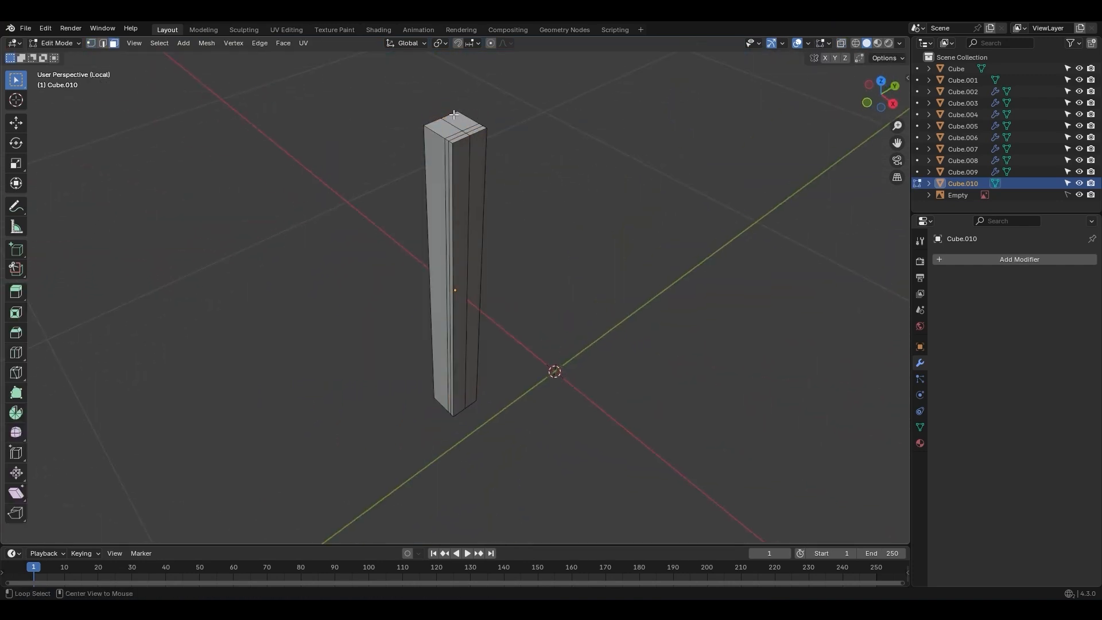
pyautogui.click(453, 117)
pyautogui.press('x')
pyautogui.click(442, 116)
pyautogui.press('l')
pyautogui.press('x')
pyautogui.click(463, 131)
# Add a Mirror modifier to the side trim on the Y axis only
pyautogui.click(991, 260)
pyautogui.moveTo(933, 263)
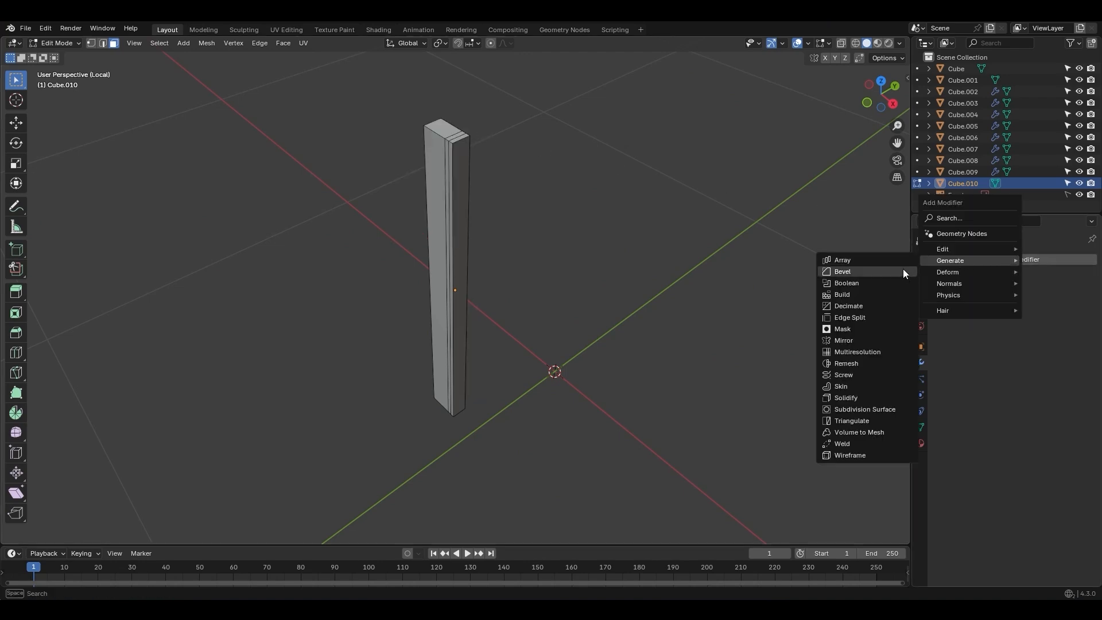
pyautogui.click(894, 342)
pyautogui.click(1039, 297)
pyautogui.click(1013, 294)
# Extrude Manifold the narrow strip faces on the side trim's front inward by about 0.018 m
pyautogui.keyDown('shift'); pyautogui.moveTo(441, 243); pyautogui.dragTo(472, 293, button='middle'); pyautogui.keyUp('shift')
pyautogui.scroll(2, 494, 213)
pyautogui.keyDown('alt'); pyautogui.click(494, 213); pyautogui.keyUp('alt')
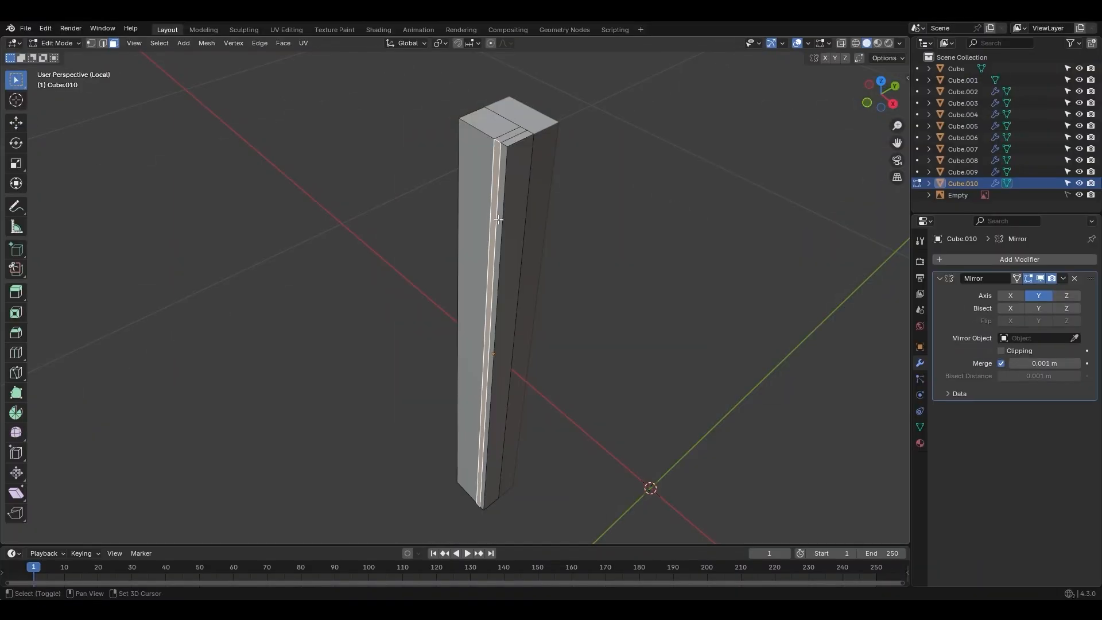
pyautogui.hotkey('alt', 'e')
pyautogui.click(587, 204)
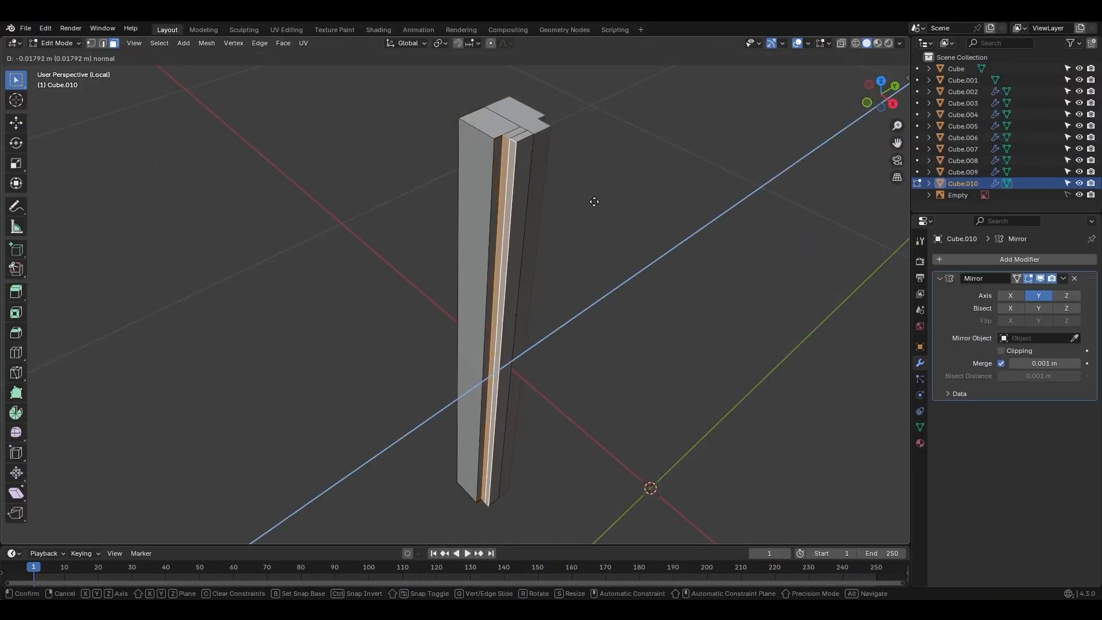
pyautogui.click(594, 201)
# Extrude Manifold the innermost strip of the side trim further inward to form a second stepped recess
pyautogui.click(510, 178)
pyautogui.hotkey('alt', 'e')
pyautogui.click(557, 169)
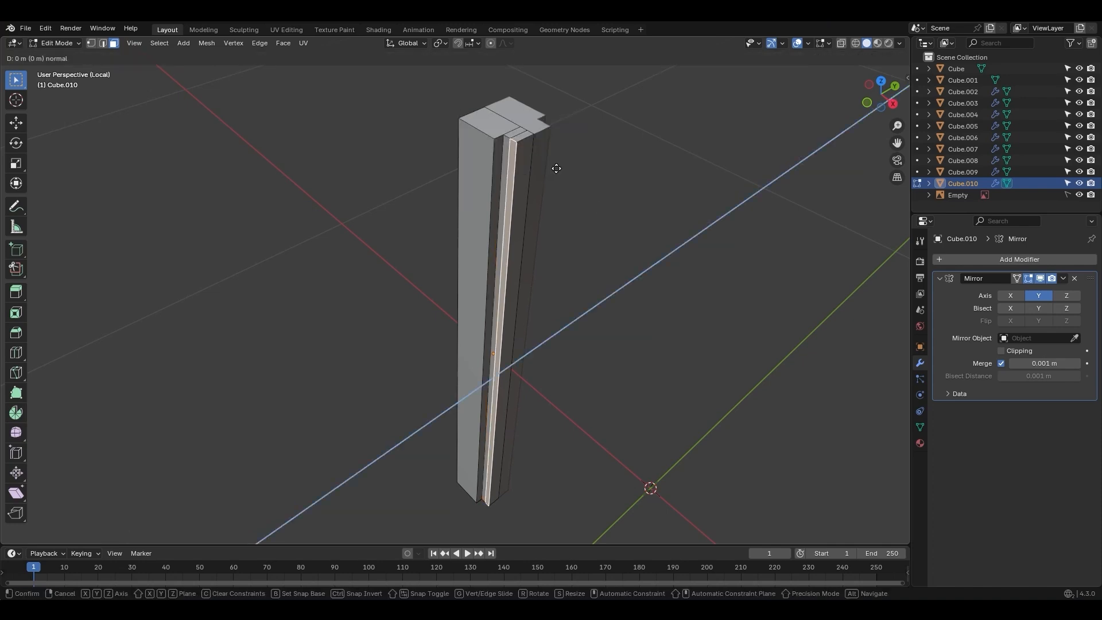
pyautogui.click(560, 167)
pyautogui.moveTo(560, 167); pyautogui.dragTo(528, 249, button='middle')
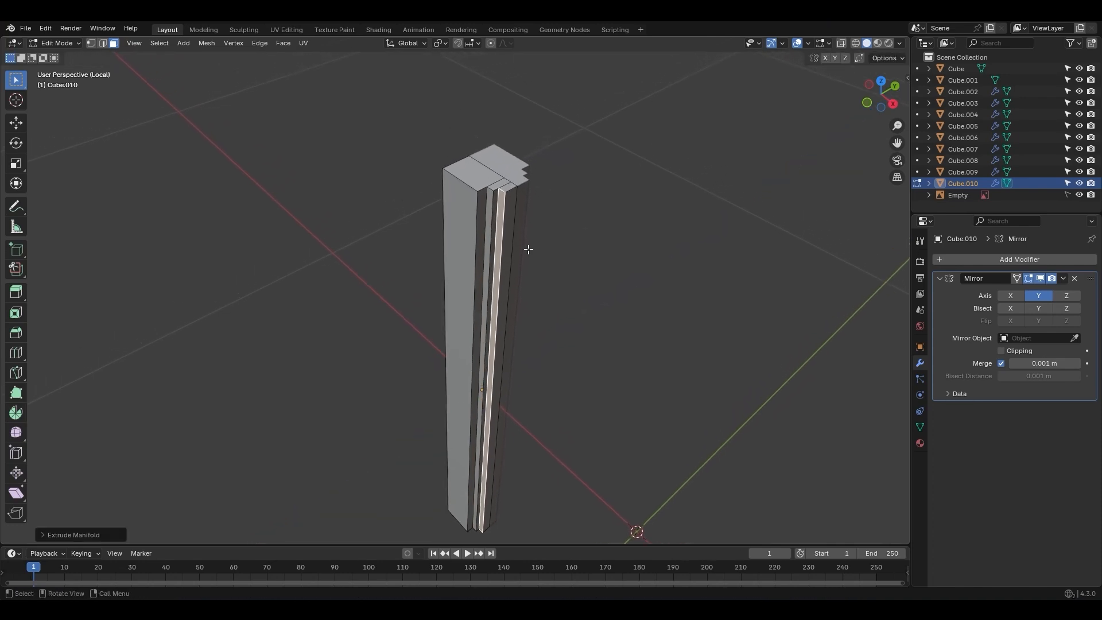
# Delete the end-cap faces at the top and bottom of the side trim
pyautogui.scroll(2, 529, 225)
pyautogui.click(494, 146)
pyautogui.moveTo(580, 349); pyautogui.dragTo(511, 336, button='middle')
pyautogui.keyDown('shift'); pyautogui.click(443, 528); pyautogui.keyUp('shift')
pyautogui.keyDown('shift'); pyautogui.click(472, 522); pyautogui.keyUp('shift')
pyautogui.keyDown('shift'); pyautogui.click(483, 520); pyautogui.keyUp('shift')
pyautogui.press('x')
pyautogui.click(575, 194)
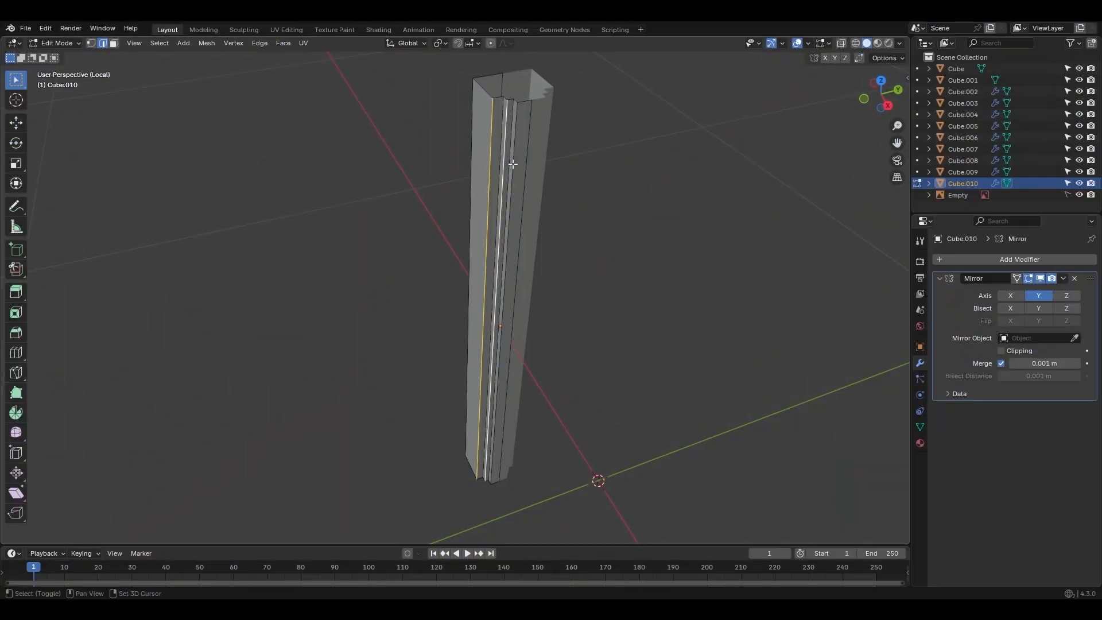
# Bevel the side trim's long profile edges with four segments at about 0.0069 m and smooth its shading by angle
pyautogui.keyDown('shift'); pyautogui.click(513, 163); pyautogui.keyUp('shift')
pyautogui.scroll(3, 511, 190)
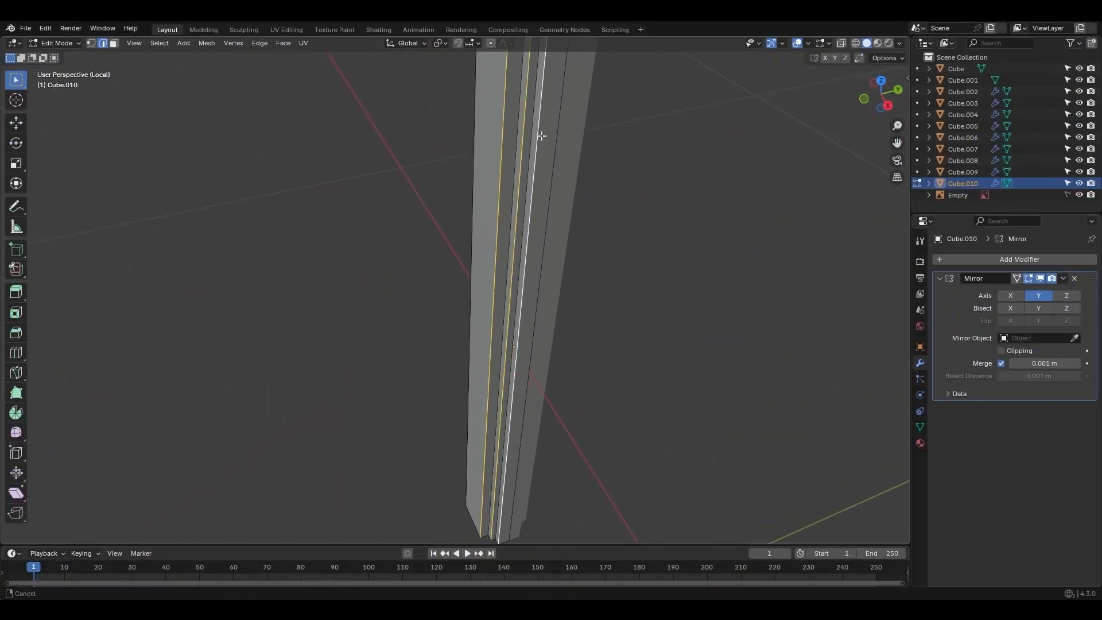
pyautogui.hotkey('ctrl', 'b')
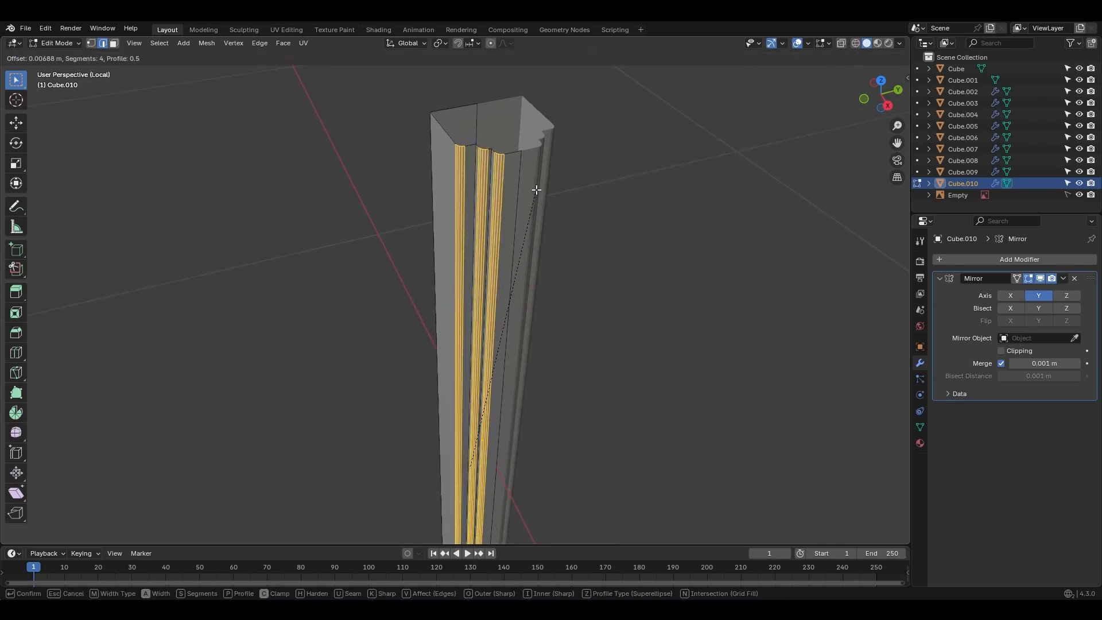
pyautogui.click(541, 184)
pyautogui.press('Tab')
pyautogui.rightClick(471, 178)
pyautogui.click(471, 174)
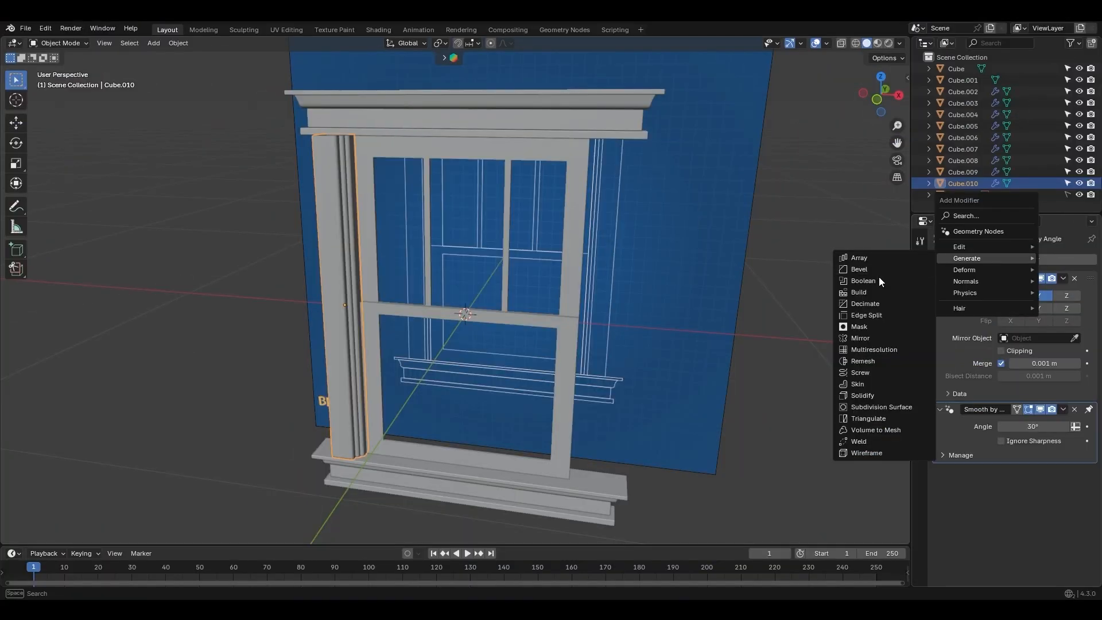
# Add a second Mirror modifier on the X axis using the window frame Cube.001 as the mirror object
pyautogui.click(881, 337)
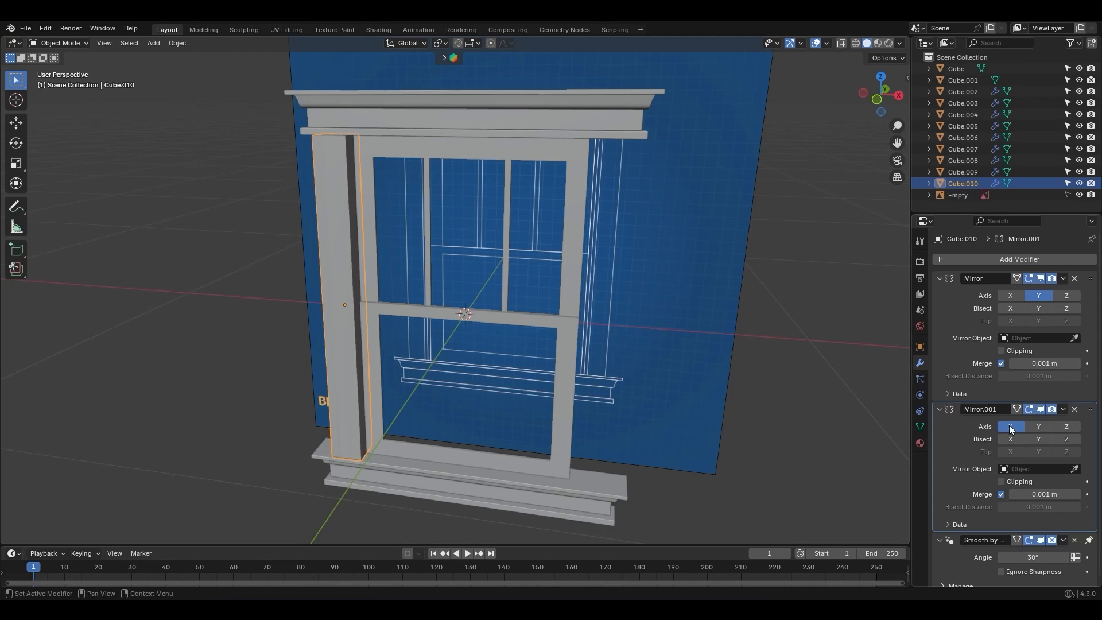
pyautogui.click(1075, 470)
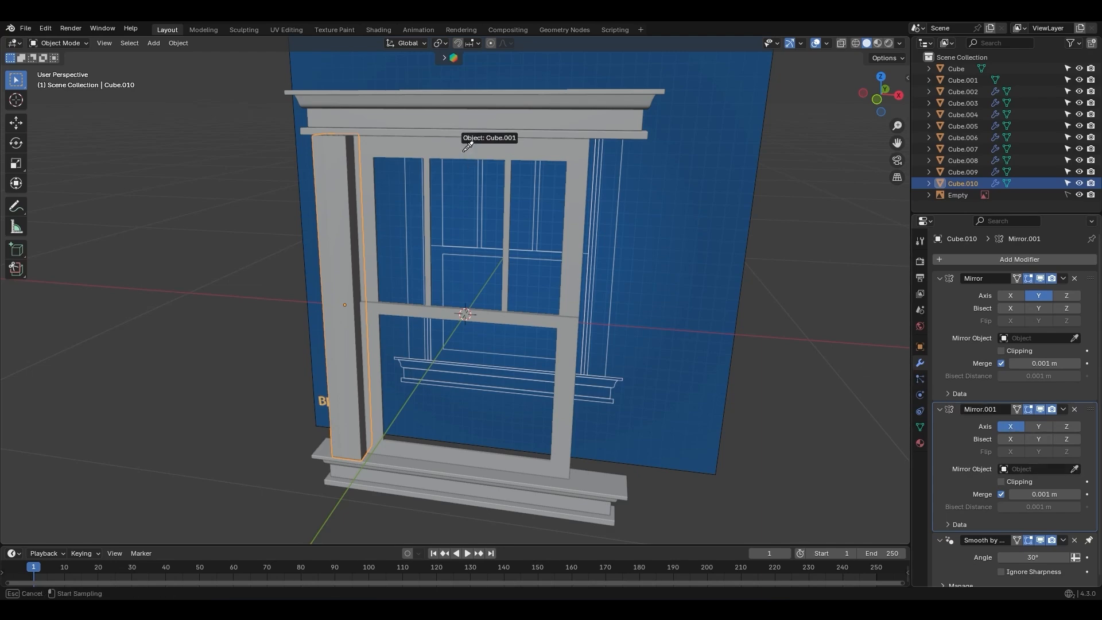
pyautogui.click(500, 184)
pyautogui.moveTo(639, 285); pyautogui.dragTo(598, 321, button='middle')
pyautogui.click(658, 288)
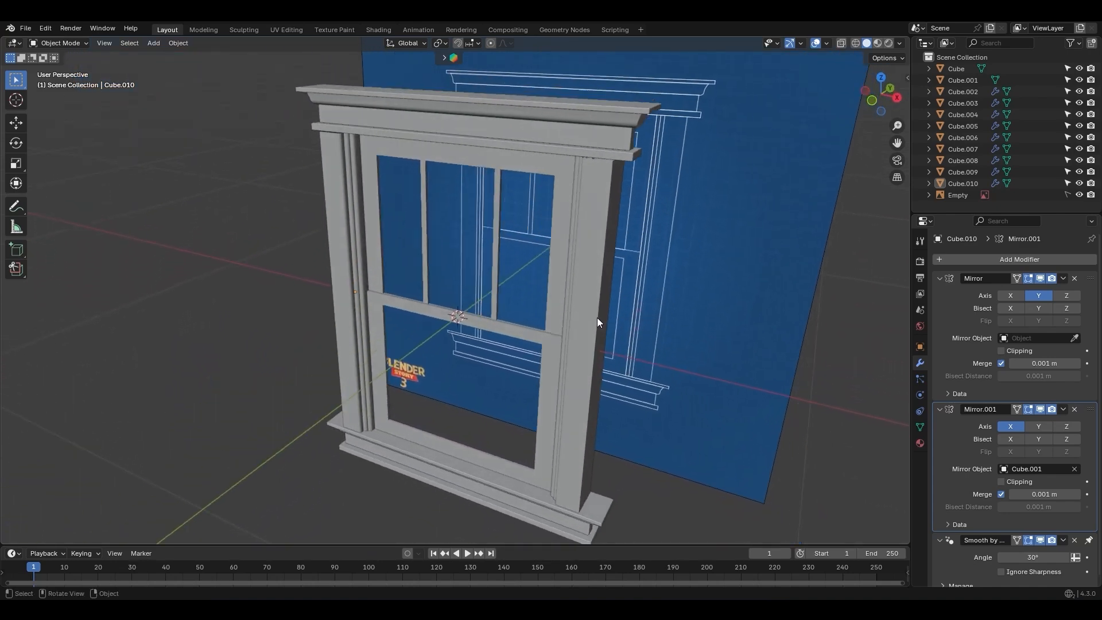
pyautogui.moveTo(445, 227)
pyautogui.mouseDown(button='middle')
pyautogui.moveTo(433, 252)
pyautogui.moveTo(425, 231)
pyautogui.mouseUp(button='middle')
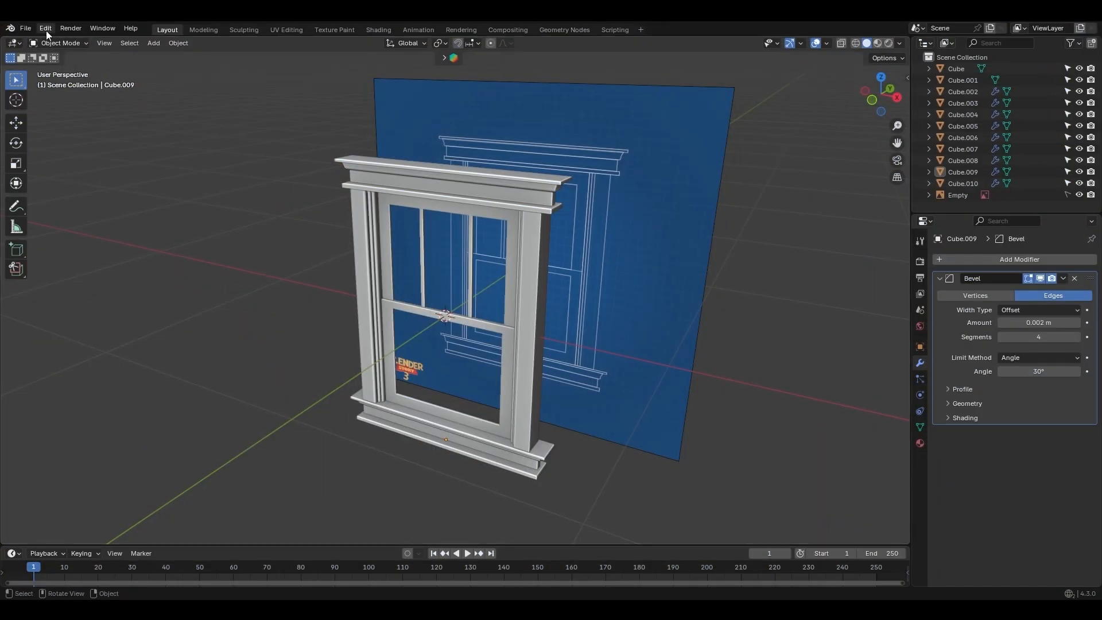
# Look up the Archimesh extension in the preferences by searching for "arc", check its entry and close the preferences
pyautogui.click(46, 28)
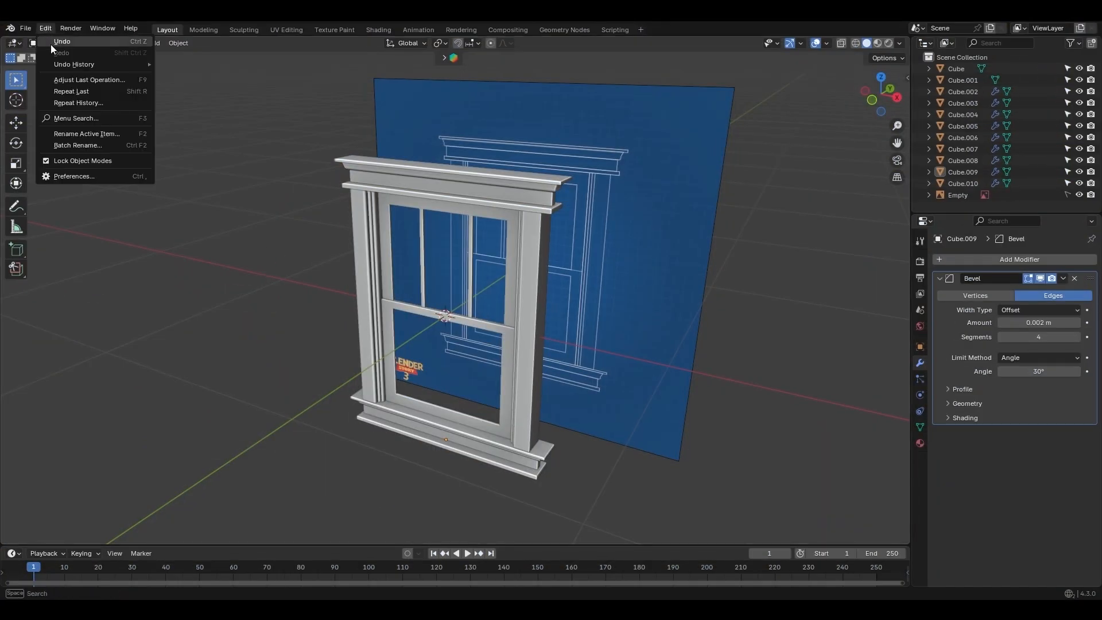
pyautogui.click(70, 175)
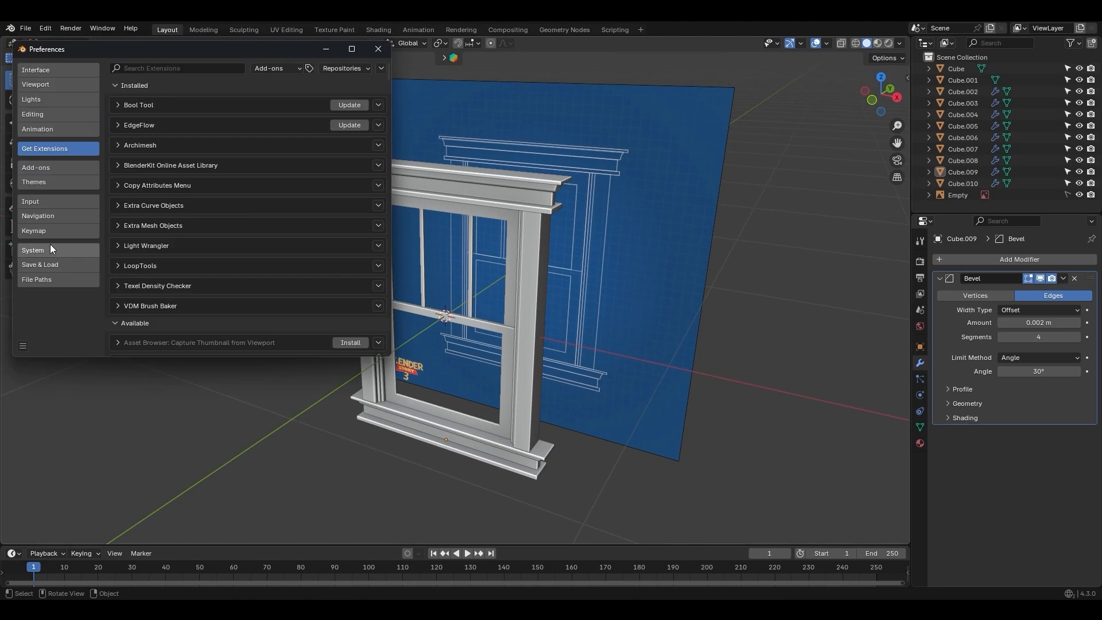
pyautogui.click(165, 68)
pyautogui.write('arc')
pyautogui.click(127, 106)
pyautogui.click(126, 107)
pyautogui.click(377, 50)
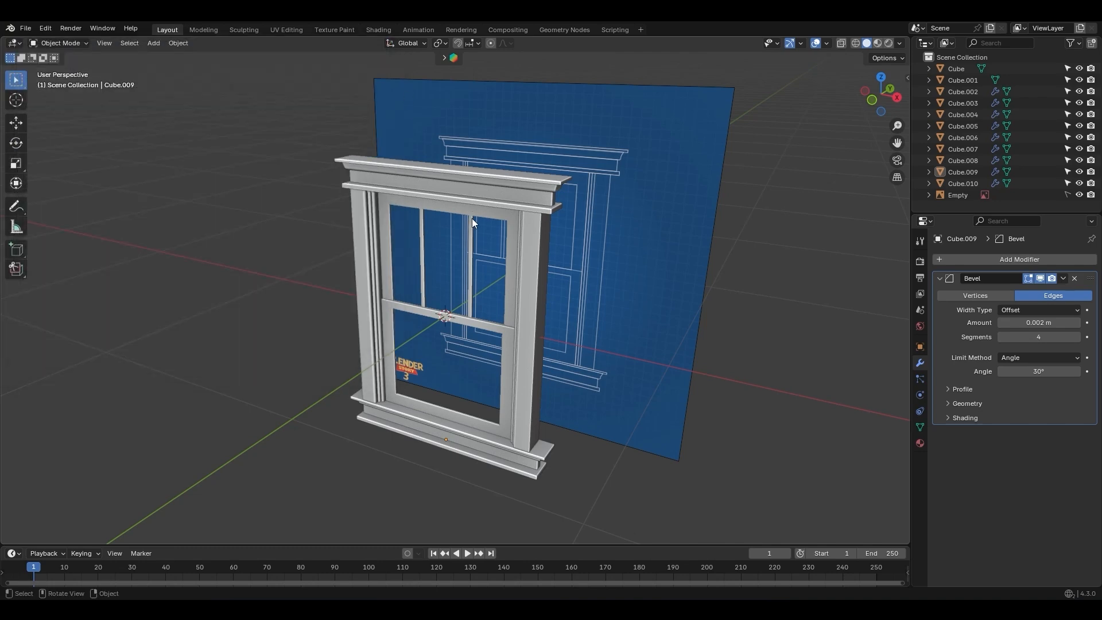
# Add a Venetian blind to the scene with the Archimesh add-on
pyautogui.press('n')
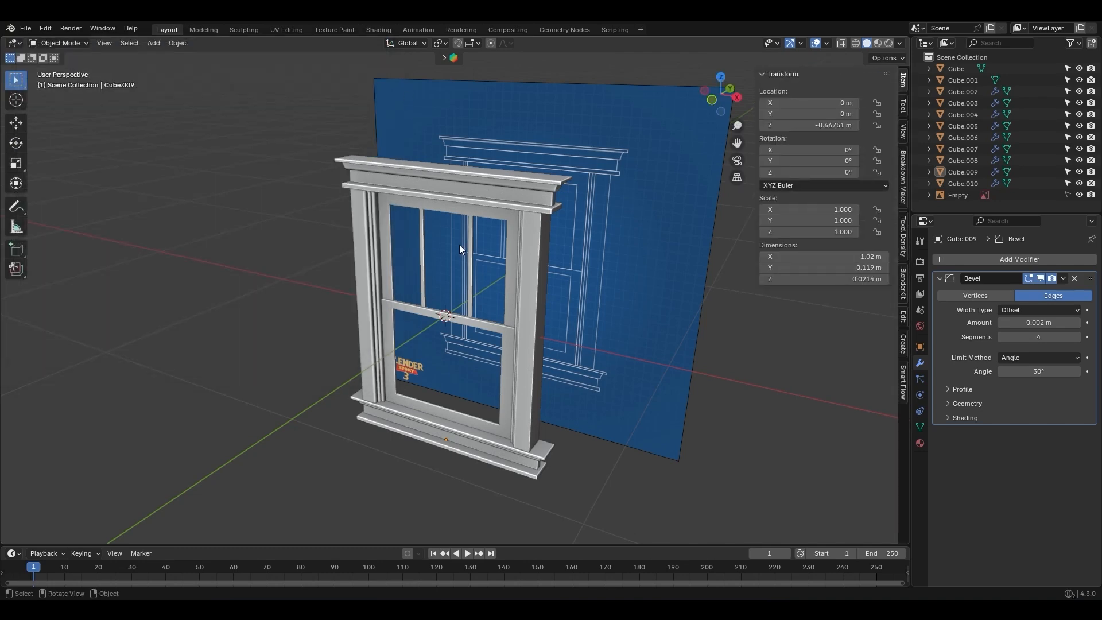
pyautogui.click(905, 346)
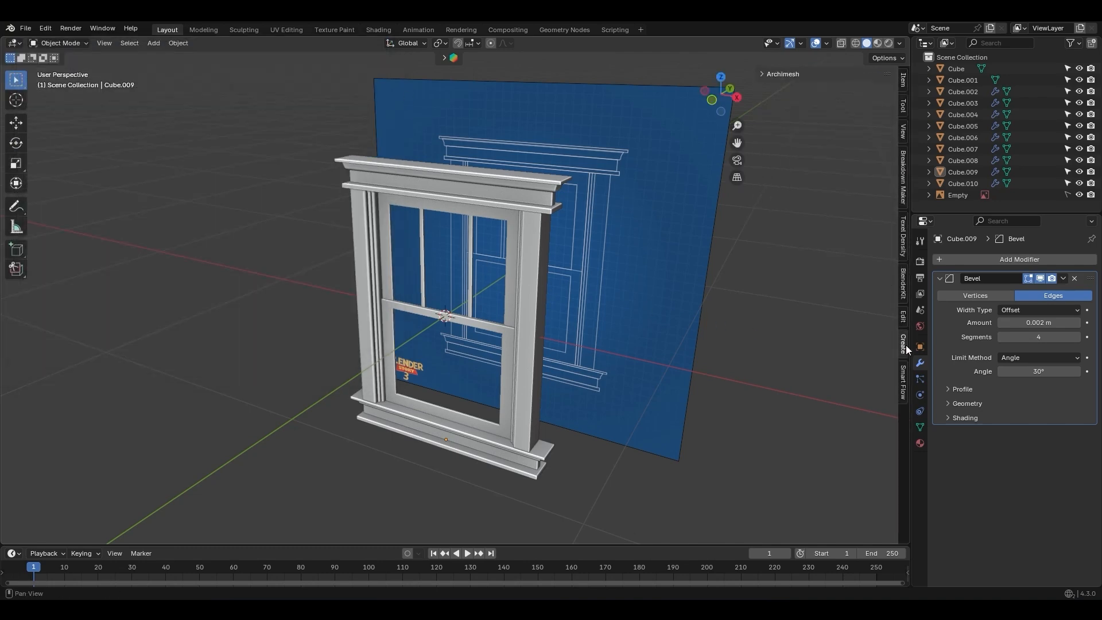
pyautogui.click(791, 75)
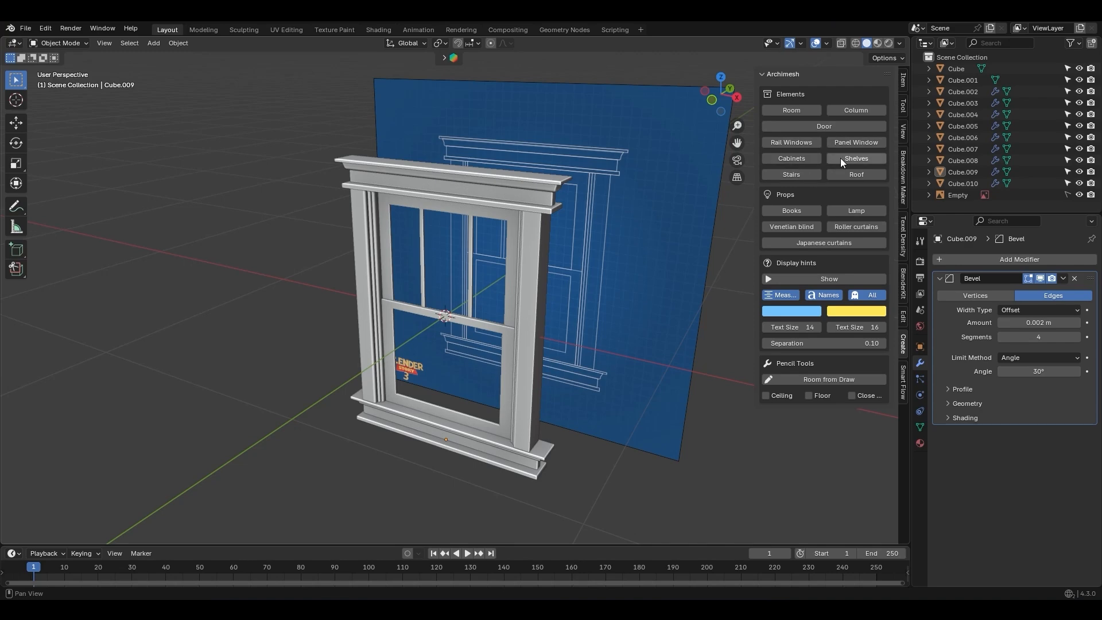
pyautogui.click(805, 227)
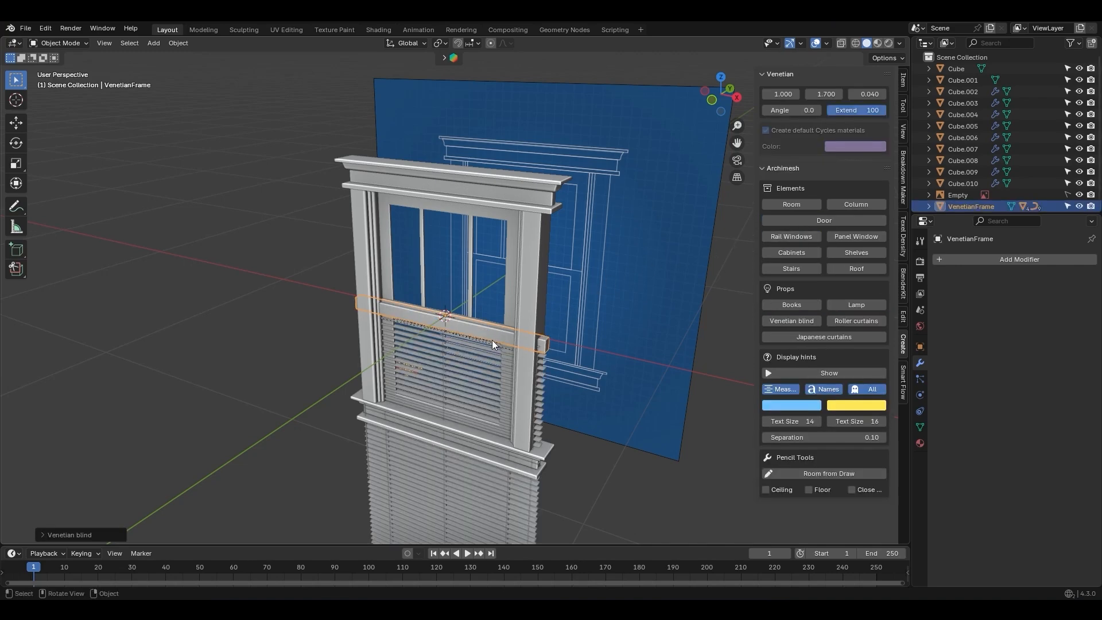
# Raise the Venetian blind along the Z axis so its frame sits just below the window header
pyautogui.press('KP_1')
pyautogui.press('g')
pyautogui.press('z')
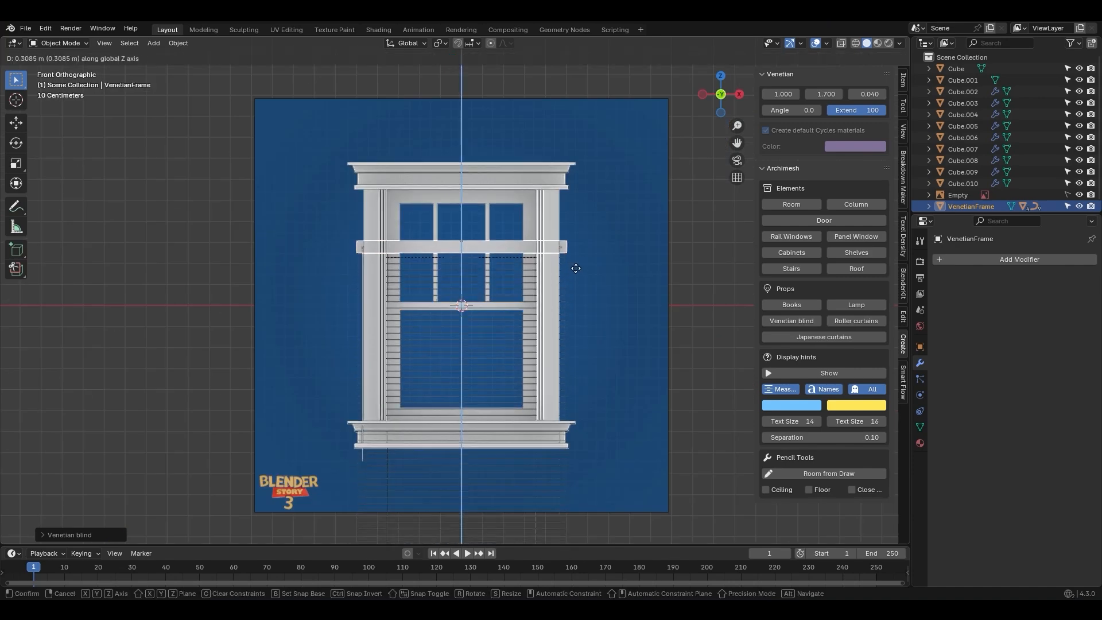
pyautogui.click(577, 223)
pyautogui.moveTo(605, 267); pyautogui.dragTo(580, 298, button='middle')
pyautogui.scroll(4, 642, 254)
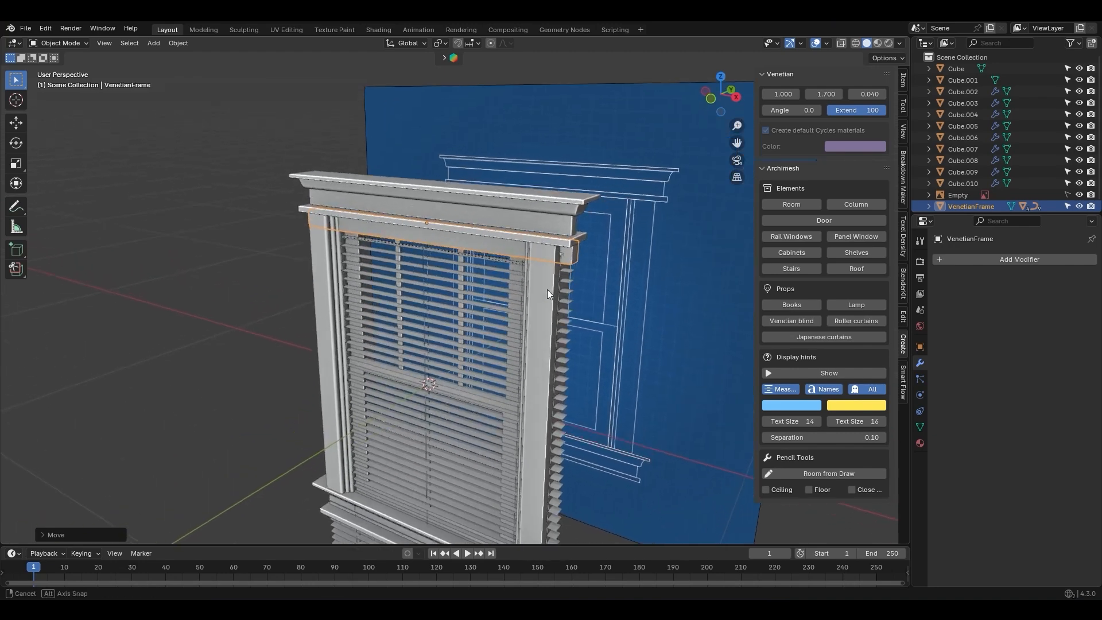
# Set the Venetian blind's width to 0.736 so it fits between the side trims
pyautogui.moveTo(782, 93); pyautogui.dragTo(735, 433)
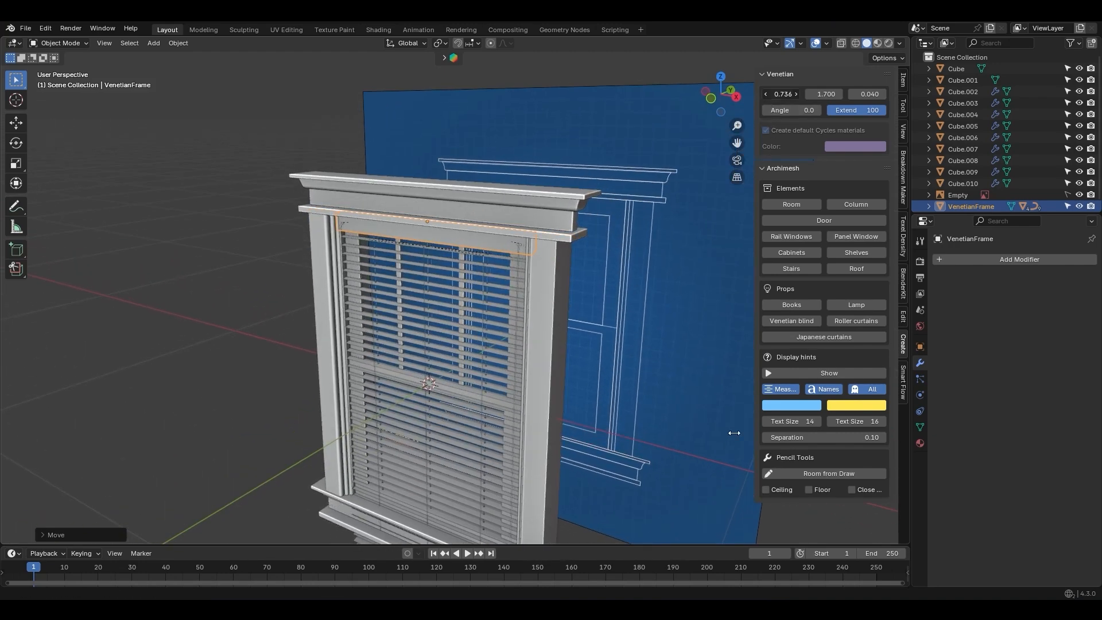
pyautogui.moveTo(481, 288); pyautogui.dragTo(665, 276, button='middle')
pyautogui.click(708, 269)
pyautogui.moveTo(596, 228); pyautogui.dragTo(561, 257, button='middle')
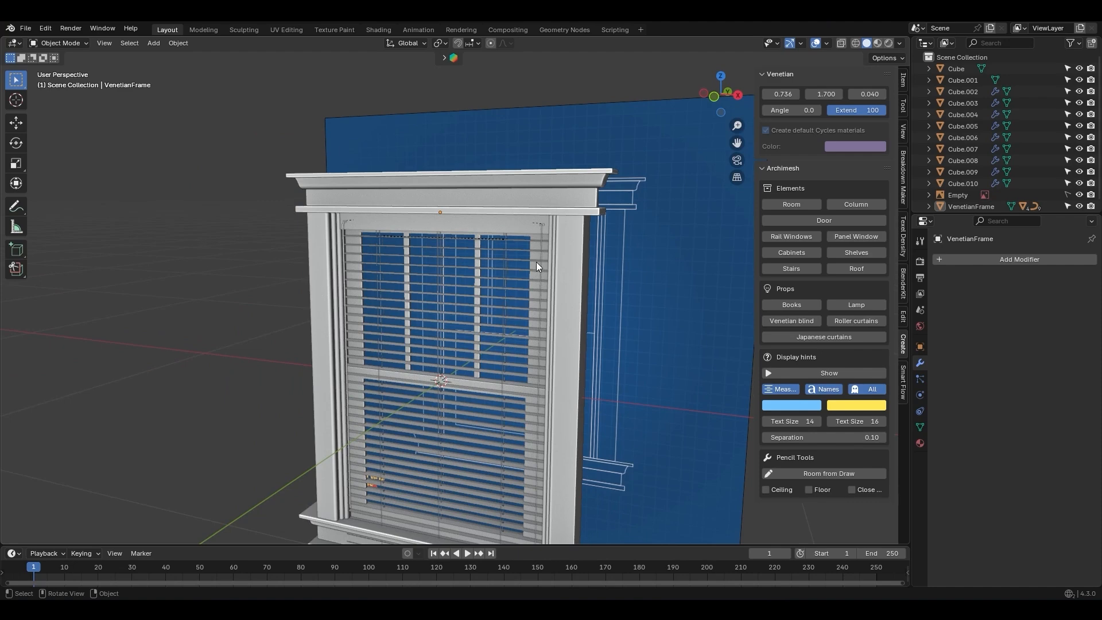
# Set the Venetian blind's height to 1.091, slat angle to 22.7 and extension to 53
pyautogui.moveTo(538, 266); pyautogui.dragTo(694, 178, button='middle')
pyautogui.moveTo(826, 94); pyautogui.dragTo(735, 448)
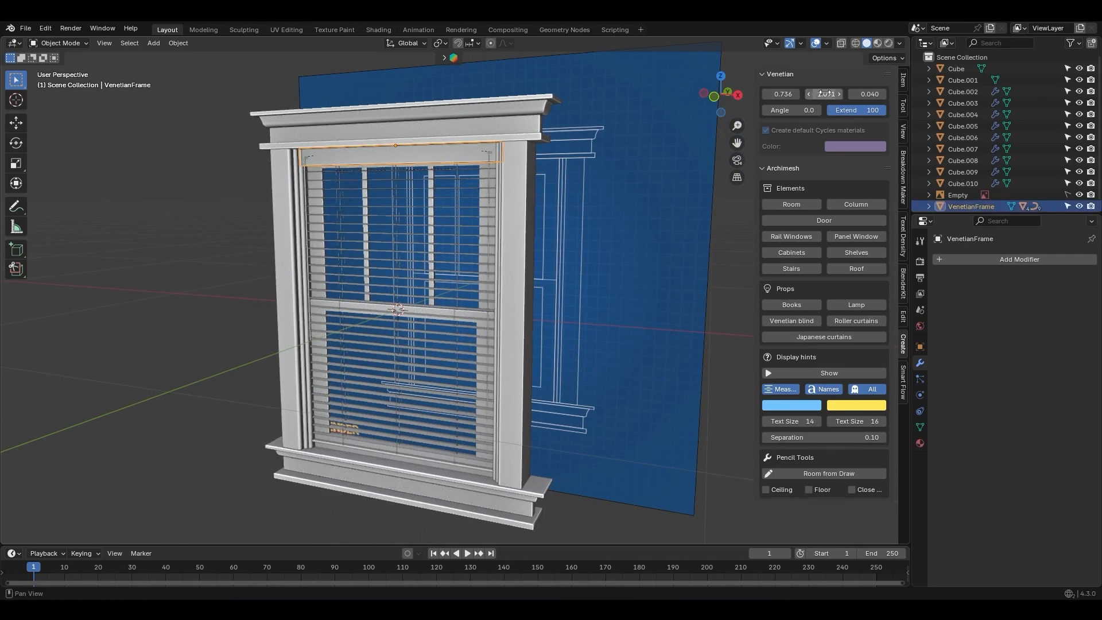
pyautogui.moveTo(868, 93)
pyautogui.mouseDown()
pyautogui.moveTo(879, 452)
pyautogui.moveTo(849, 452)
pyautogui.moveTo(864, 452)
pyautogui.moveTo(868, 94)
pyautogui.mouseUp()
pyautogui.moveTo(782, 110)
pyautogui.mouseDown()
pyautogui.moveTo(812, 472)
pyautogui.moveTo(781, 117)
pyautogui.mouseUp()
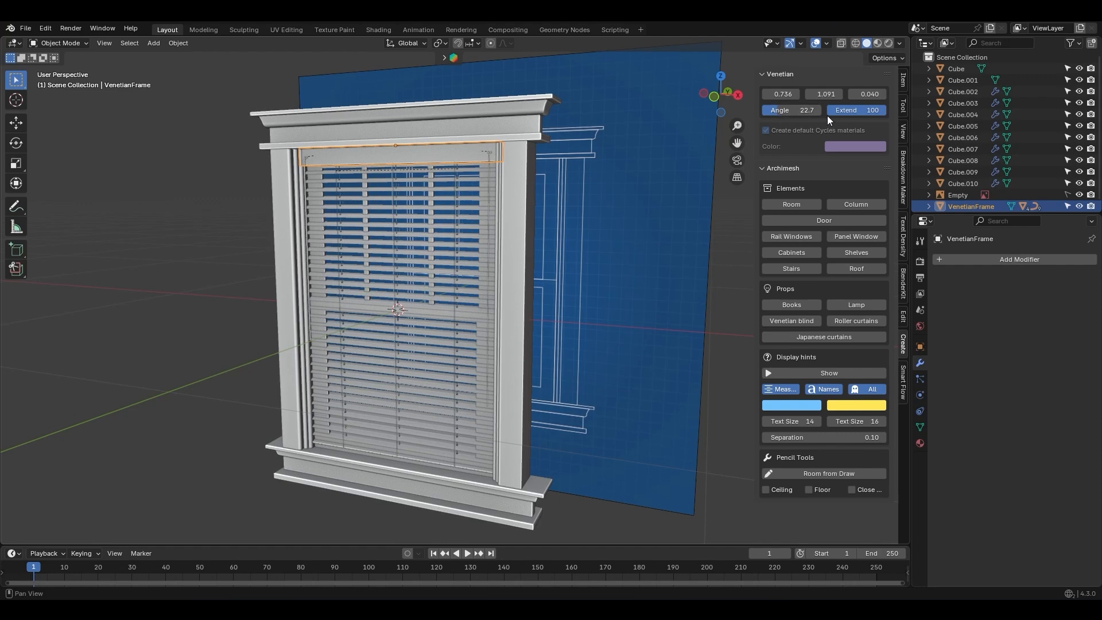
pyautogui.moveTo(873, 116)
pyautogui.mouseDown()
pyautogui.moveTo(830, 472)
pyautogui.moveTo(859, 114)
pyautogui.mouseUp()
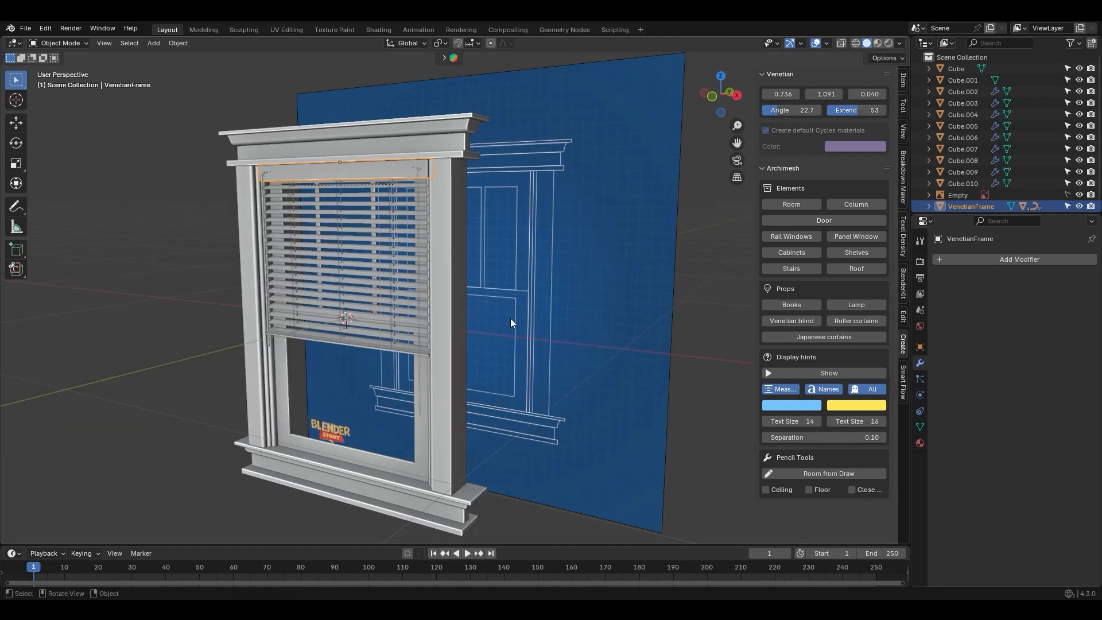
# Preview the window in Material Preview shading with the outdoor sky HDRI rotated to -52.4°
pyautogui.press('n')
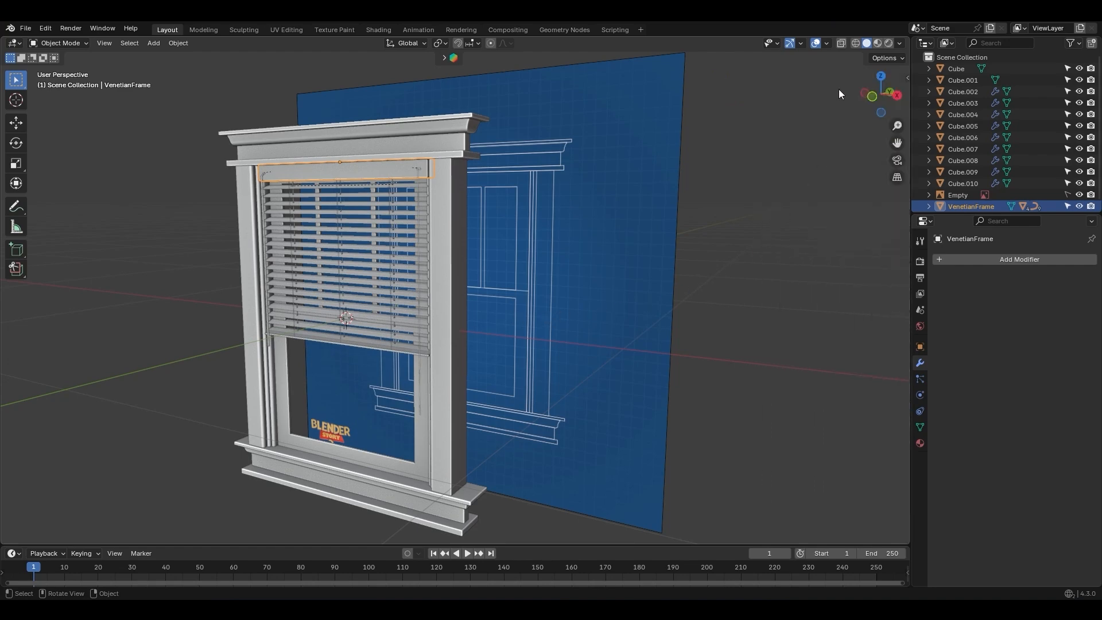
pyautogui.click(877, 42)
pyautogui.click(899, 44)
pyautogui.click(907, 132)
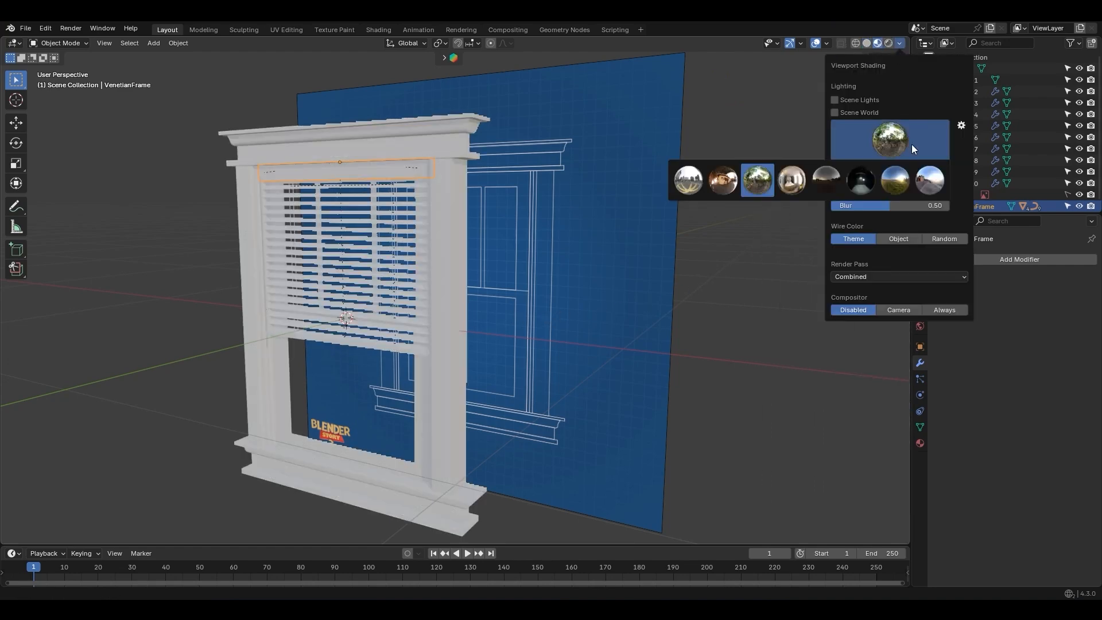
pyautogui.click(902, 181)
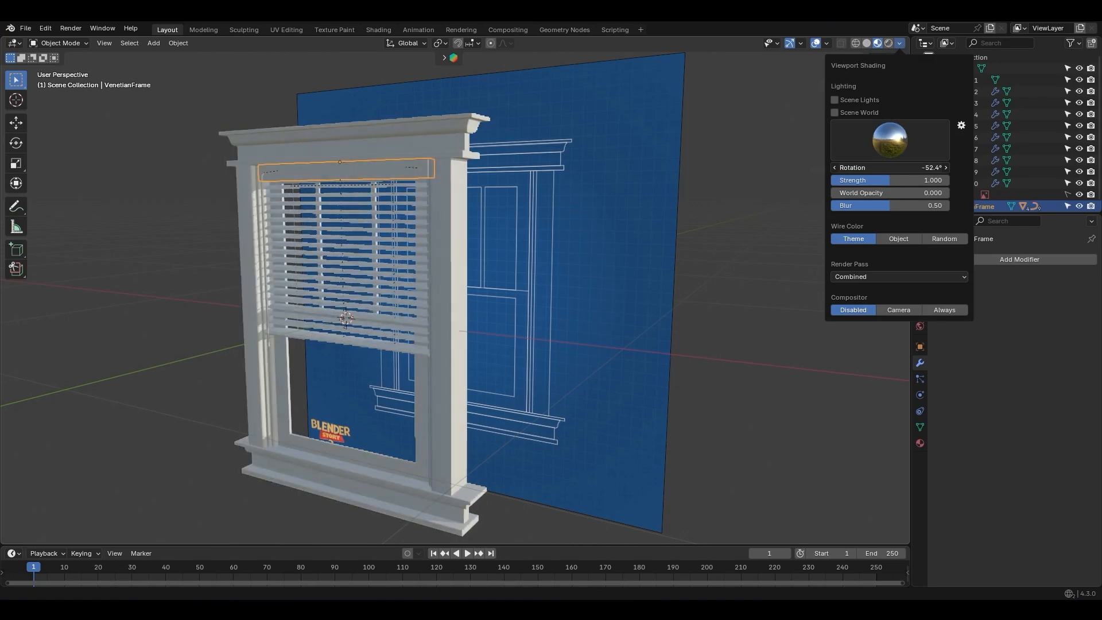
# Return the viewport to Solid shading, hide the blueprint reference image and deselect everything
pyautogui.keyDown('shift'); pyautogui.moveTo(418, 322); pyautogui.dragTo(471, 294, button='middle'); pyautogui.keyUp('shift')
pyautogui.click(236, 284)
pyautogui.moveTo(404, 283); pyautogui.dragTo(419, 282, button='middle')
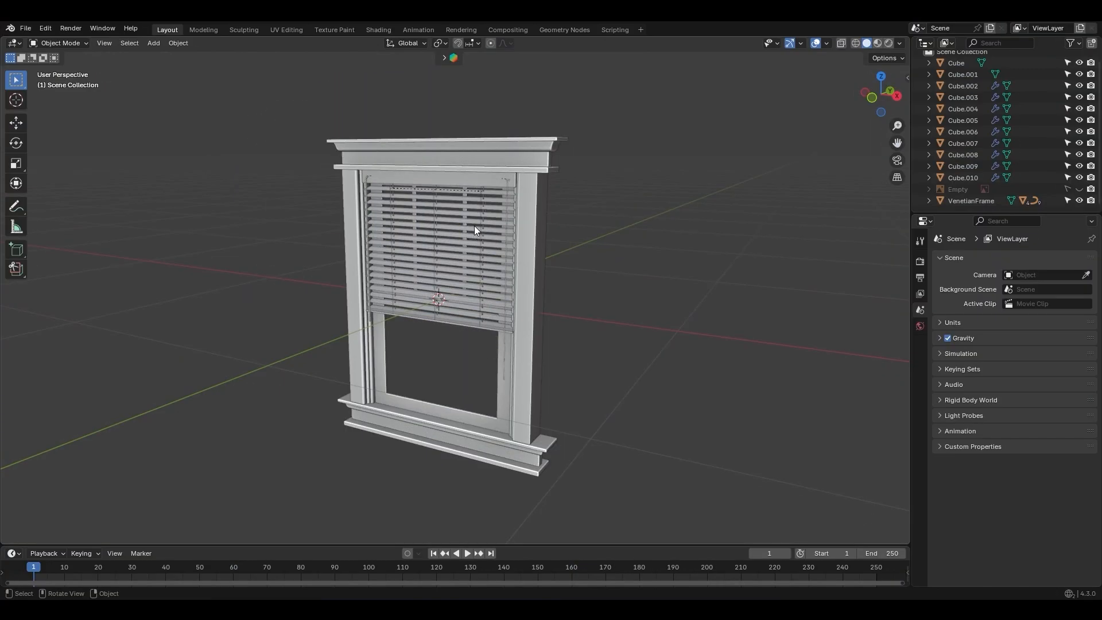
pyautogui.click(491, 155)
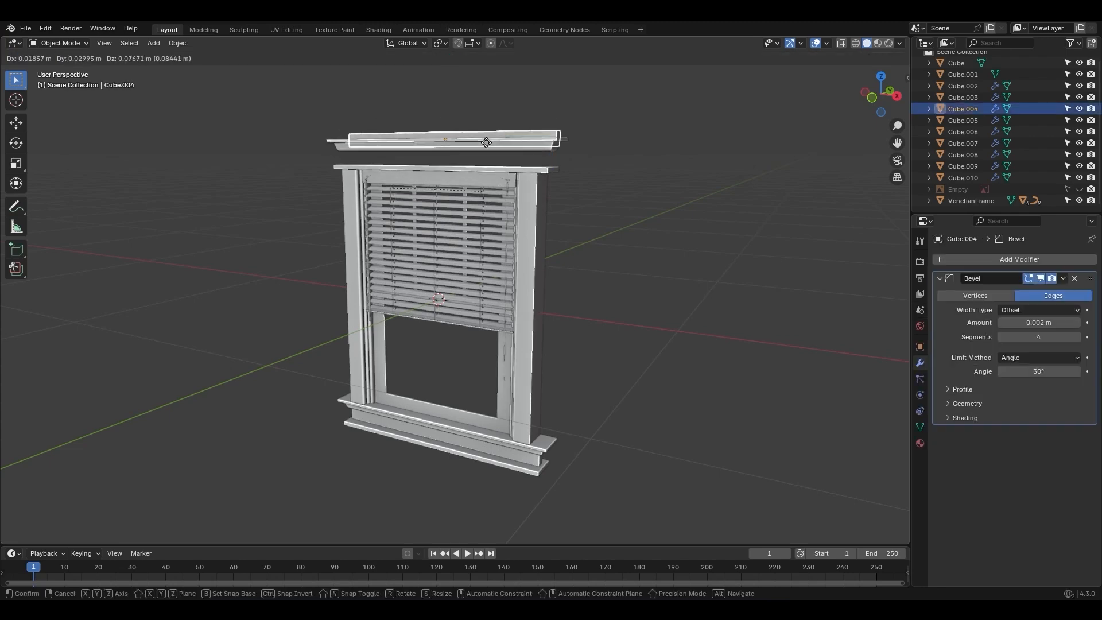
pyautogui.moveTo(625, 119); pyautogui.dragTo(240, 484)
pyautogui.press('r')
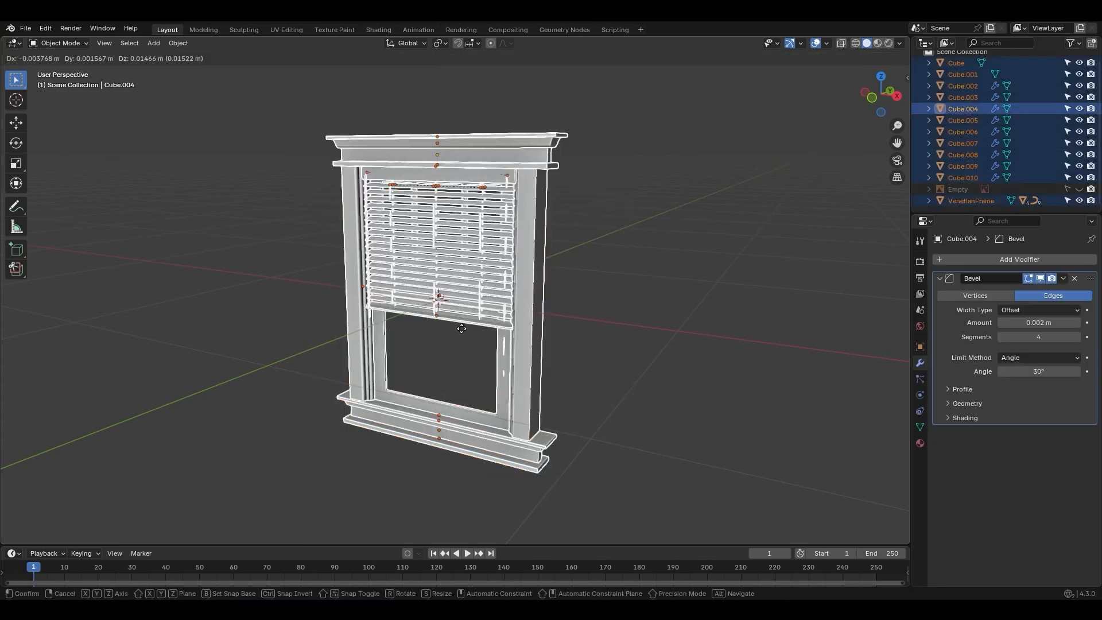
pyautogui.rightClick(474, 295)
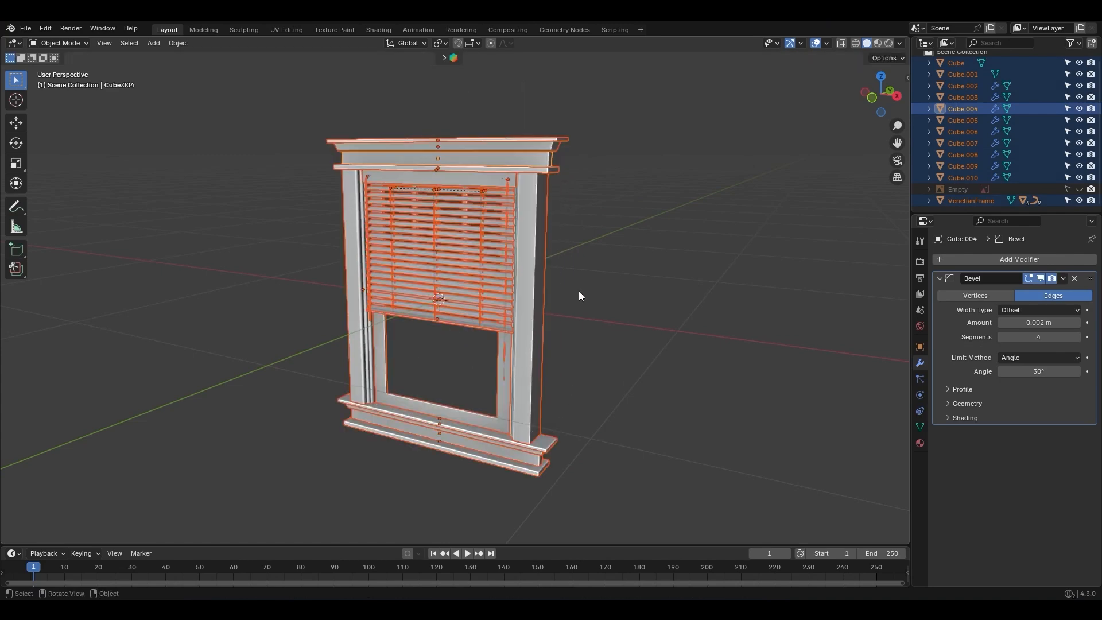
pyautogui.hotkey('alt', 'a')
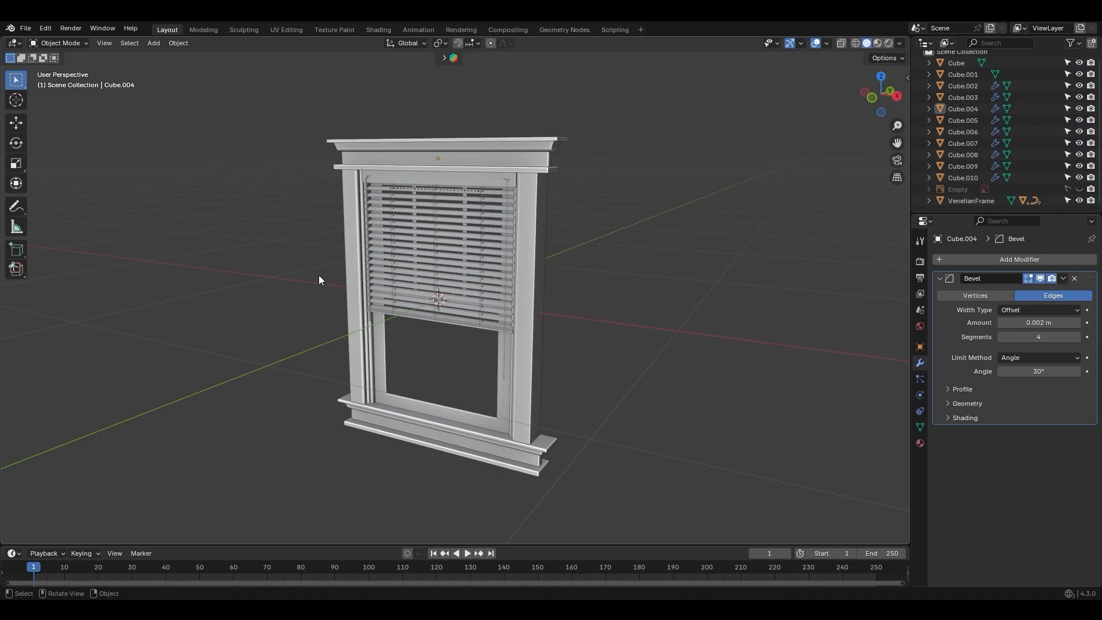
# Add a cube-shaped empty at the scene origin around the window
pyautogui.hotkey('shift', 'a')
pyautogui.moveTo(319, 379)
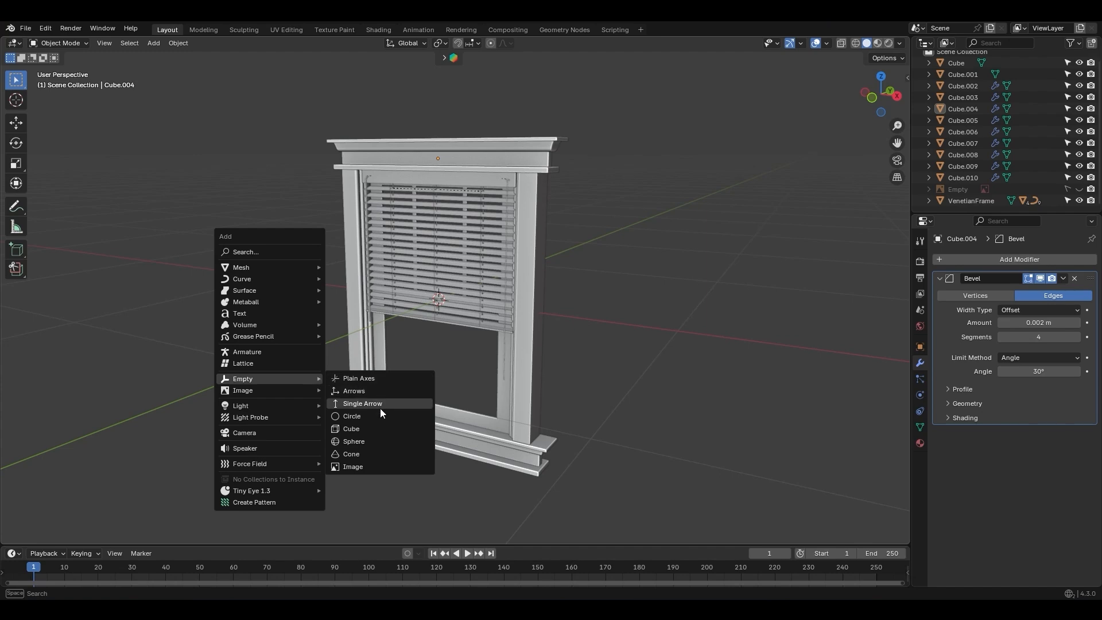
pyautogui.click(380, 425)
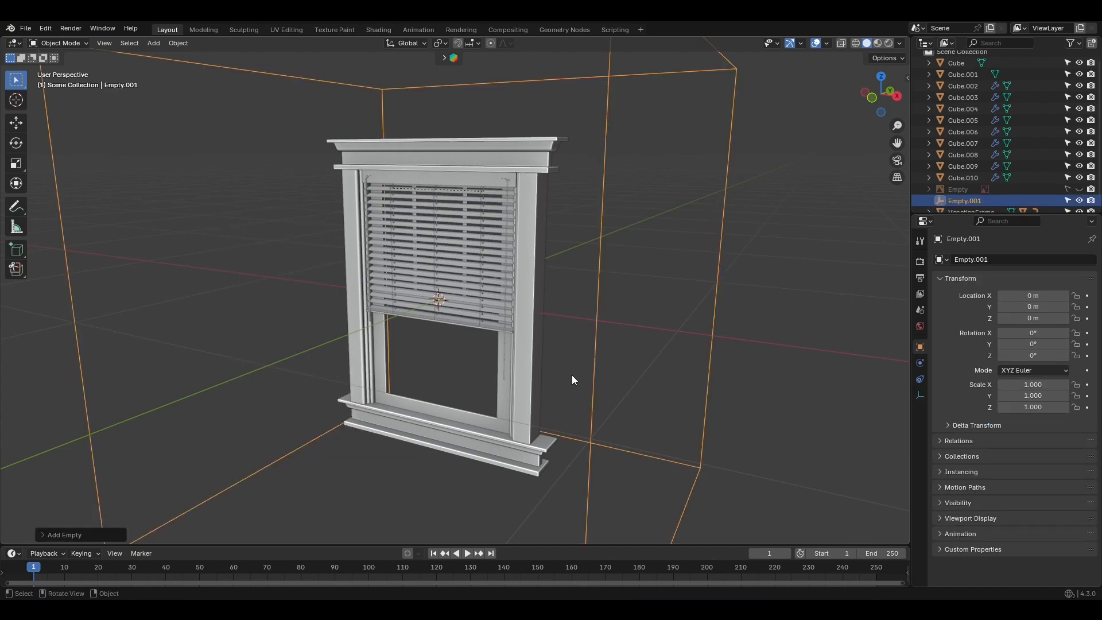
pyautogui.scroll(-4, 566, 246)
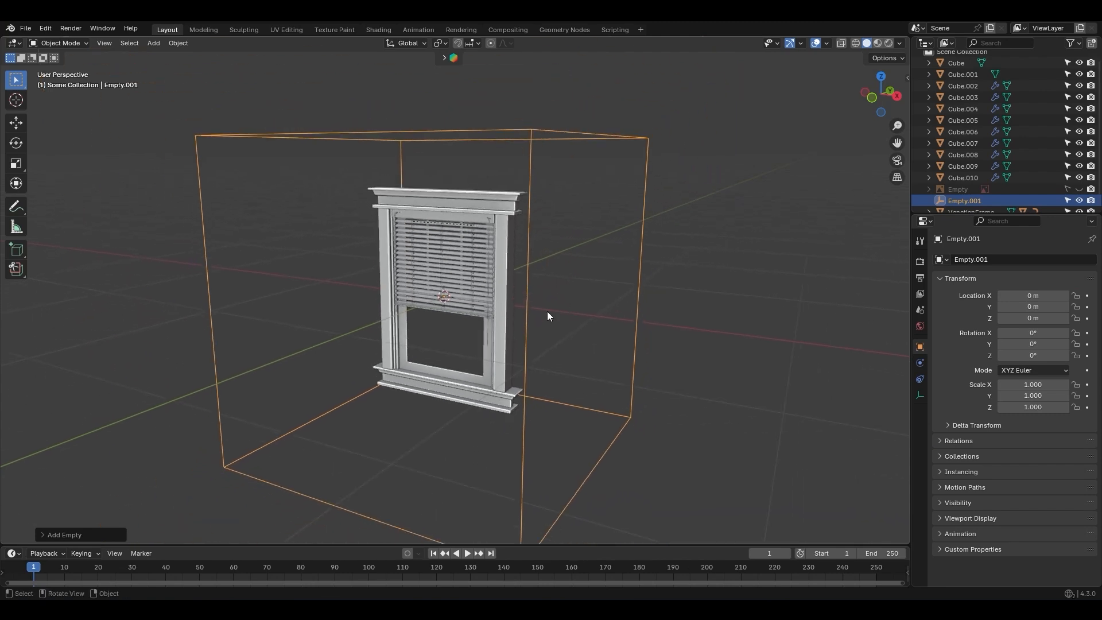
pyautogui.press('g')
pyautogui.rightClick(542, 251)
pyautogui.scroll(-1, 994, 195)
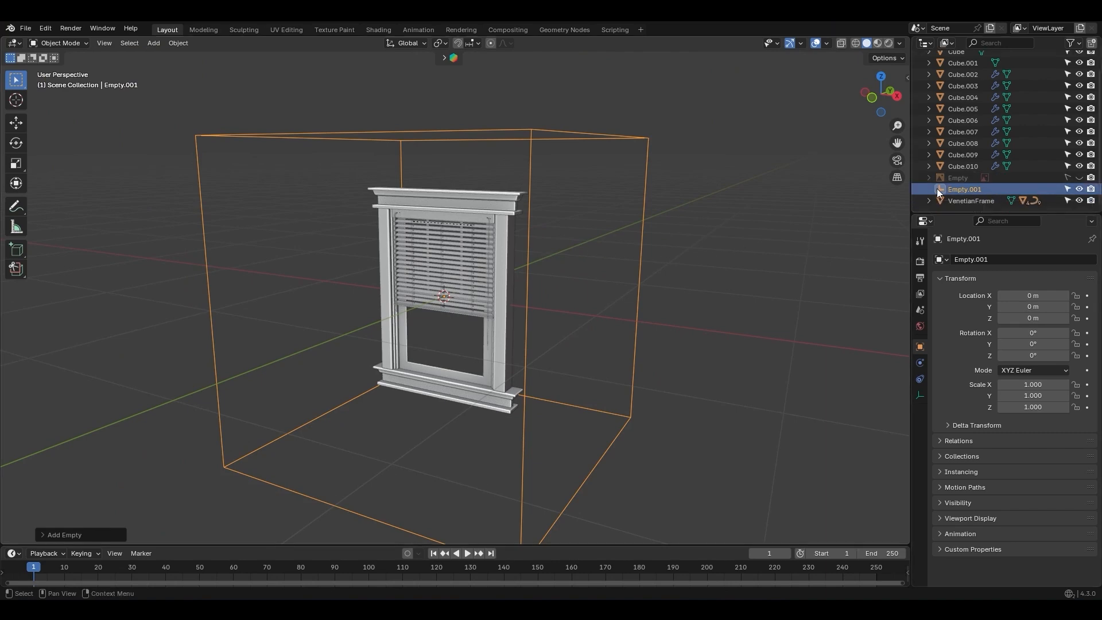
# Scale the cube empty to about 0.567 on X, -0.114 on Y and 0.726 on Z so it closely encloses the window
pyautogui.press('KP_1')
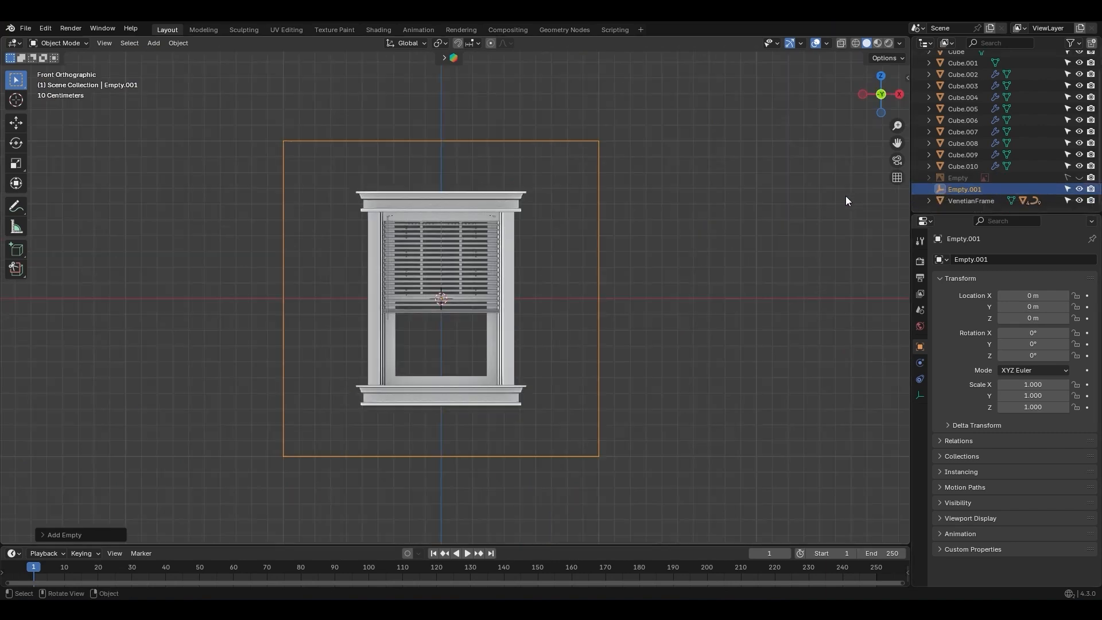
pyautogui.press('s')
pyautogui.press('x')
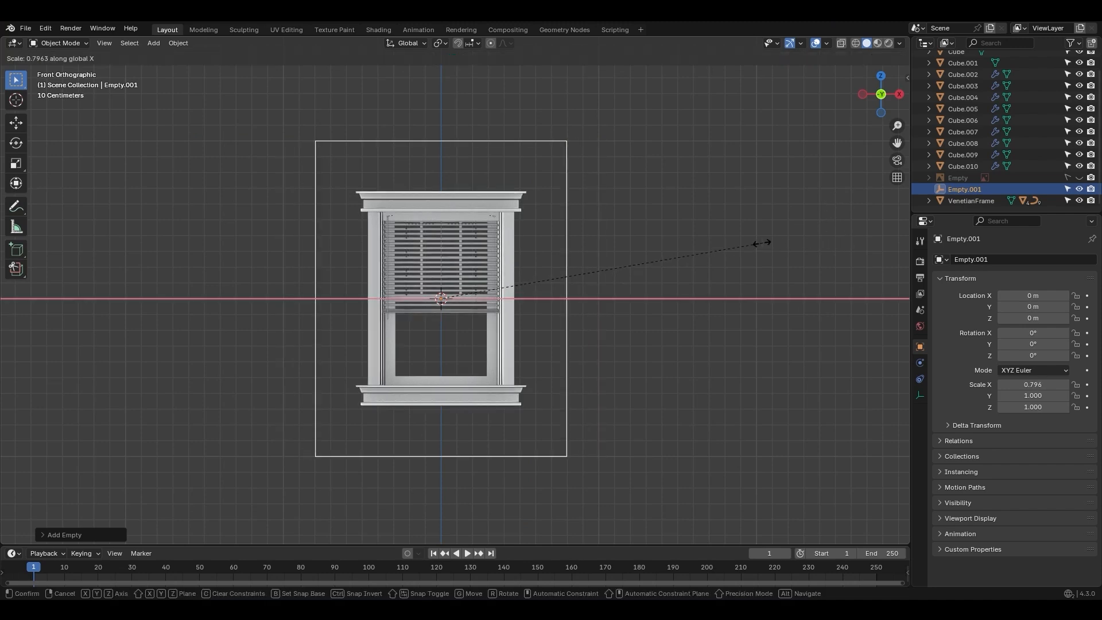
pyautogui.click(667, 242)
pyautogui.press('KP_3')
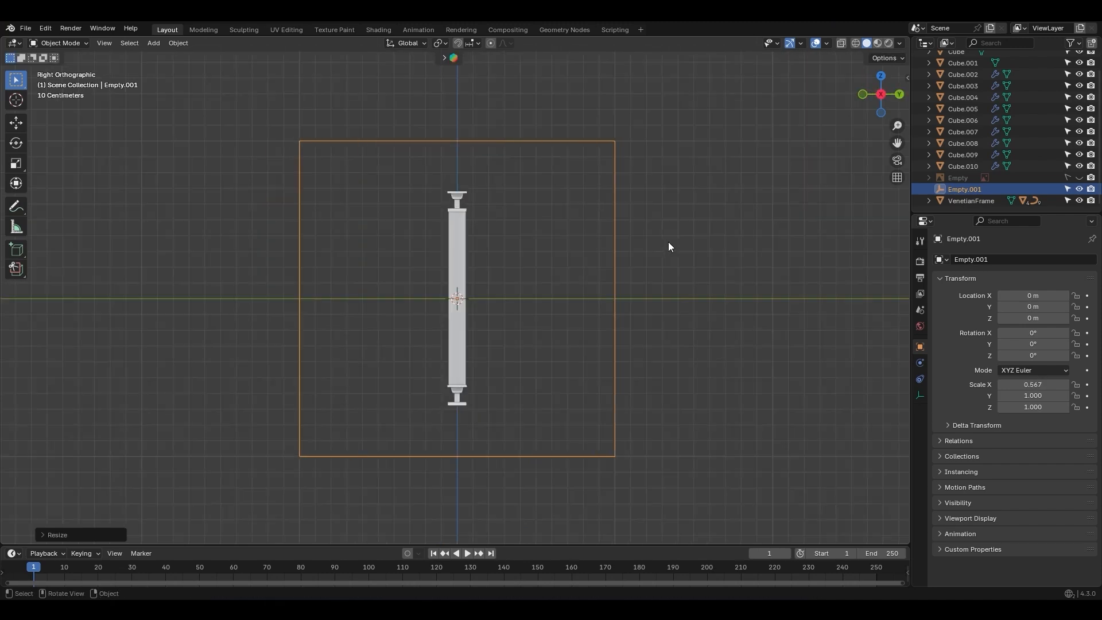
pyautogui.press('s')
pyautogui.press('y')
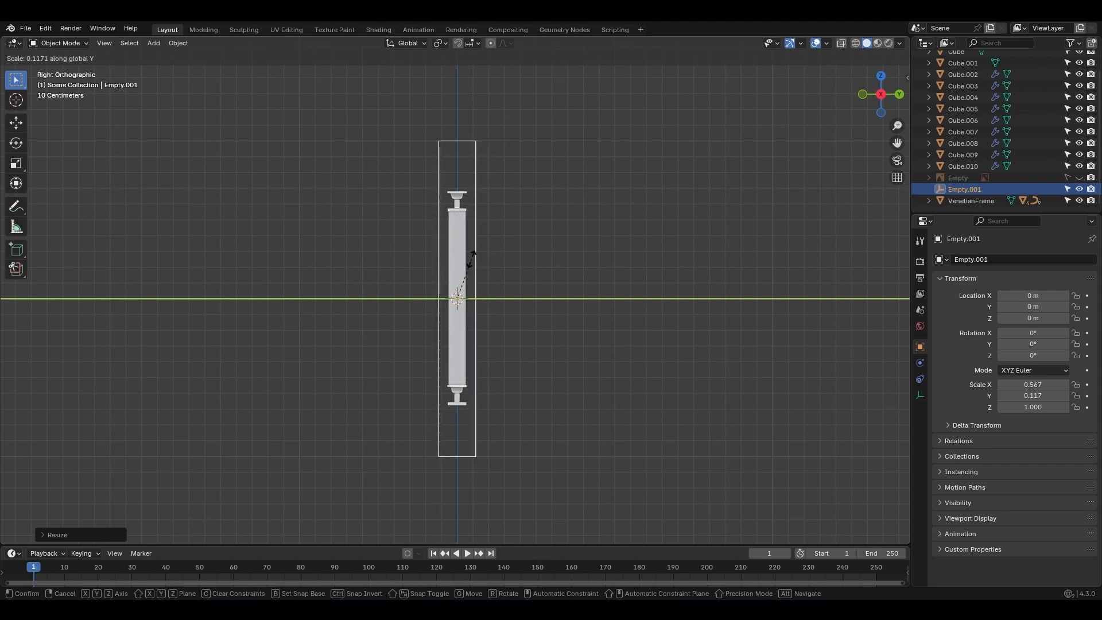
pyautogui.click(457, 273)
pyautogui.press('s')
pyautogui.press('z')
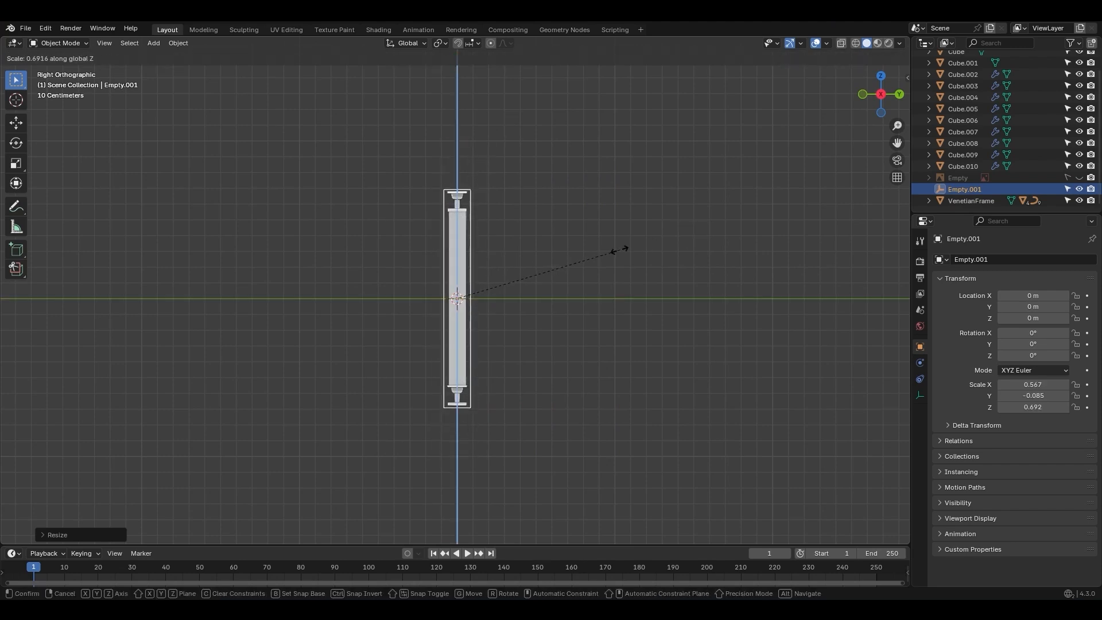
pyautogui.click(577, 285)
pyautogui.moveTo(470, 309); pyautogui.dragTo(576, 313, button='middle')
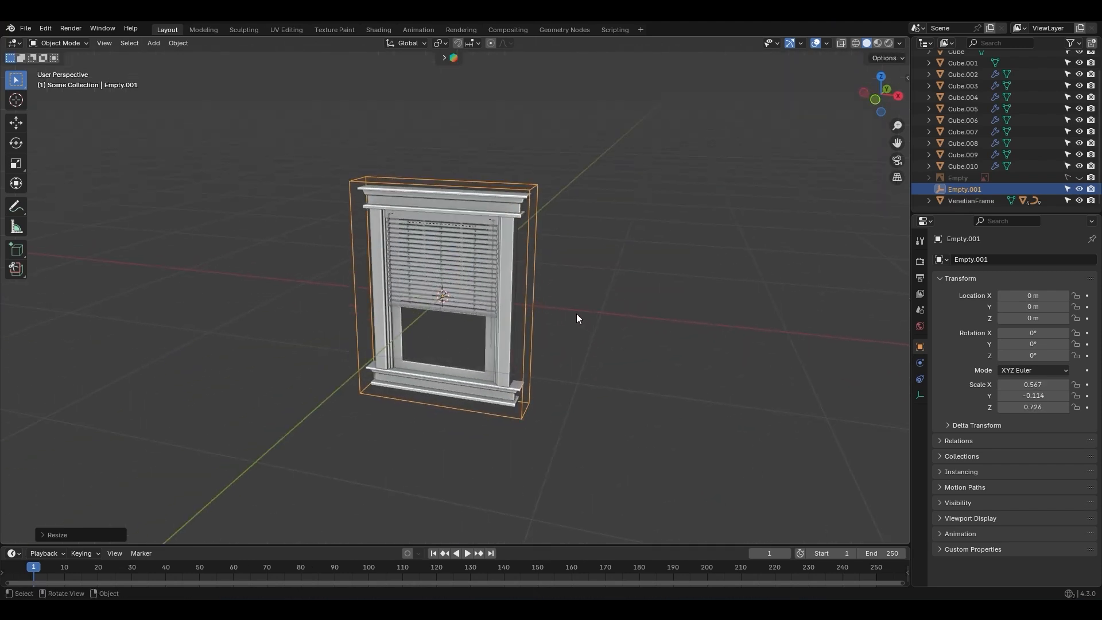
# Try to apply the cube empty's scale as an object transform
pyautogui.hotkey('ctrl', 'a')
pyautogui.click(651, 273)
pyautogui.moveTo(638, 292); pyautogui.dragTo(612, 313, button='middle')
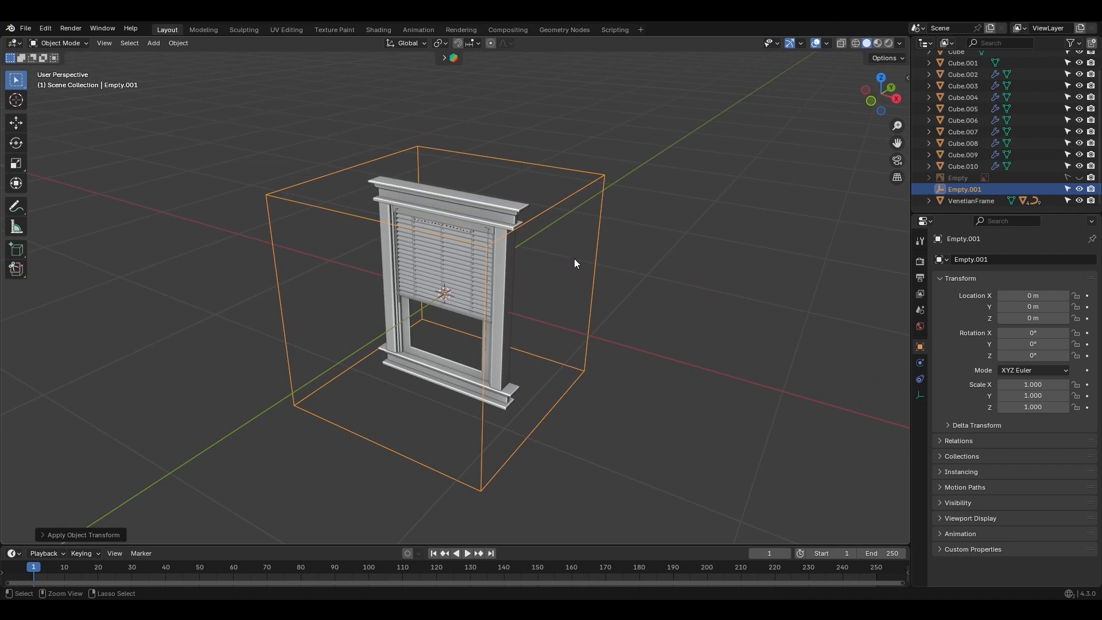
pyautogui.hotkey('ctrl', 'z')
# Apply the cube empty's scale to deltas so its scale values become 1.000
pyautogui.hotkey('ctrl', 'a')
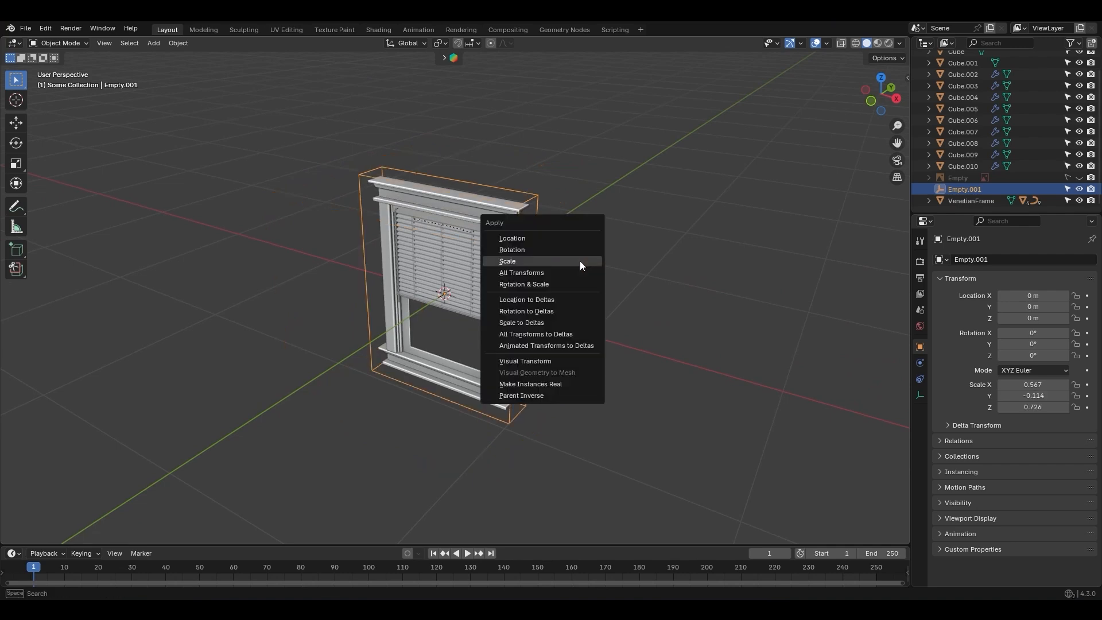
pyautogui.click(581, 322)
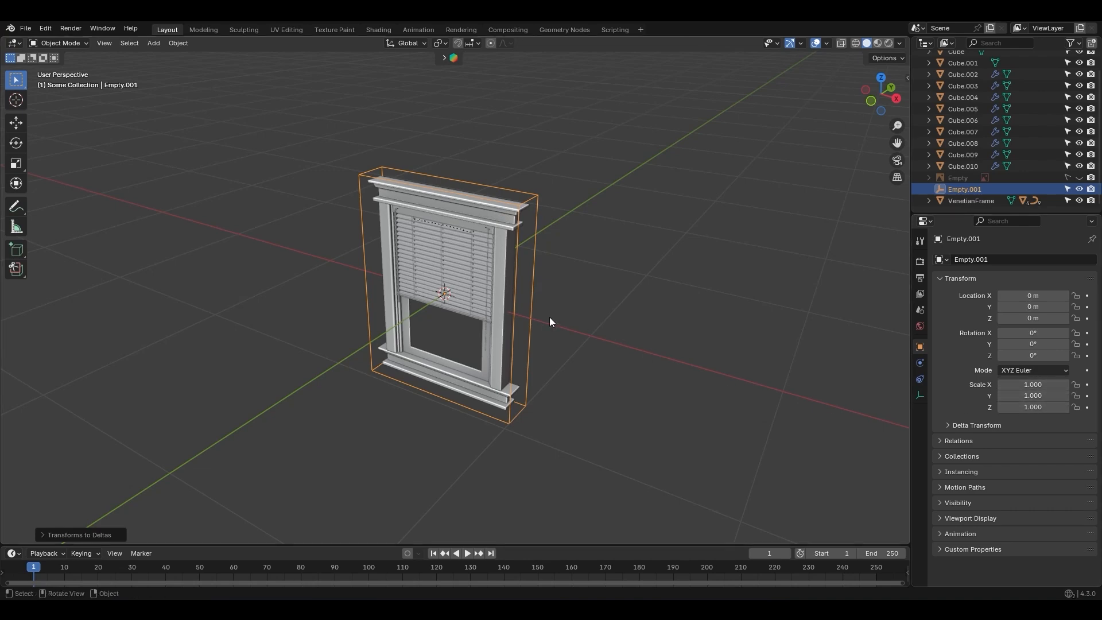
pyautogui.moveTo(529, 257); pyautogui.dragTo(553, 251, button='middle')
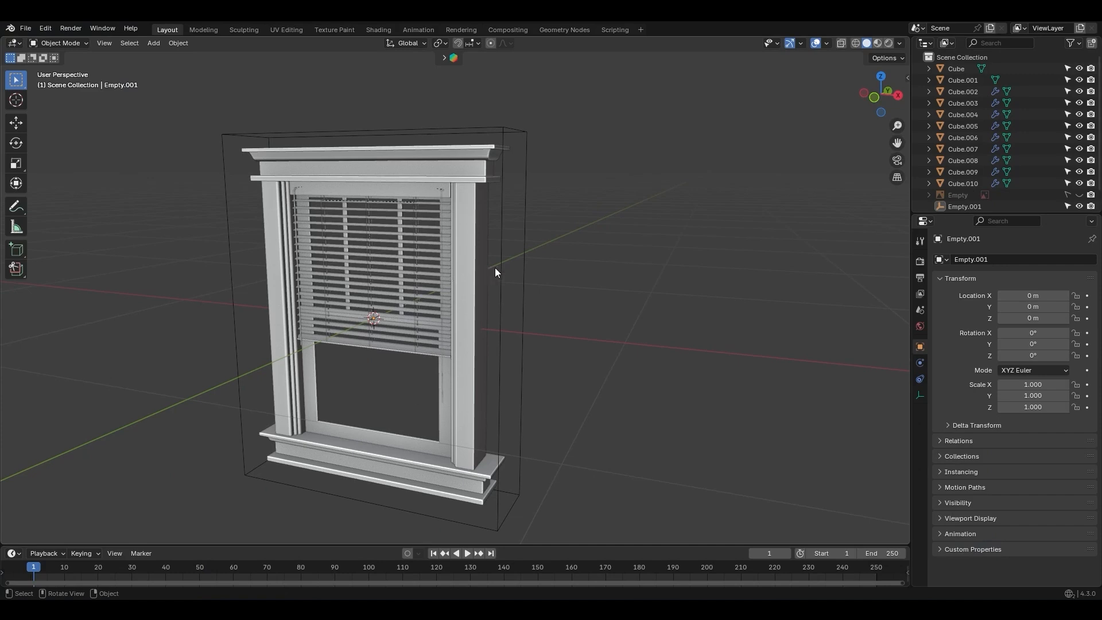
pyautogui.click(500, 263)
pyautogui.press('g')
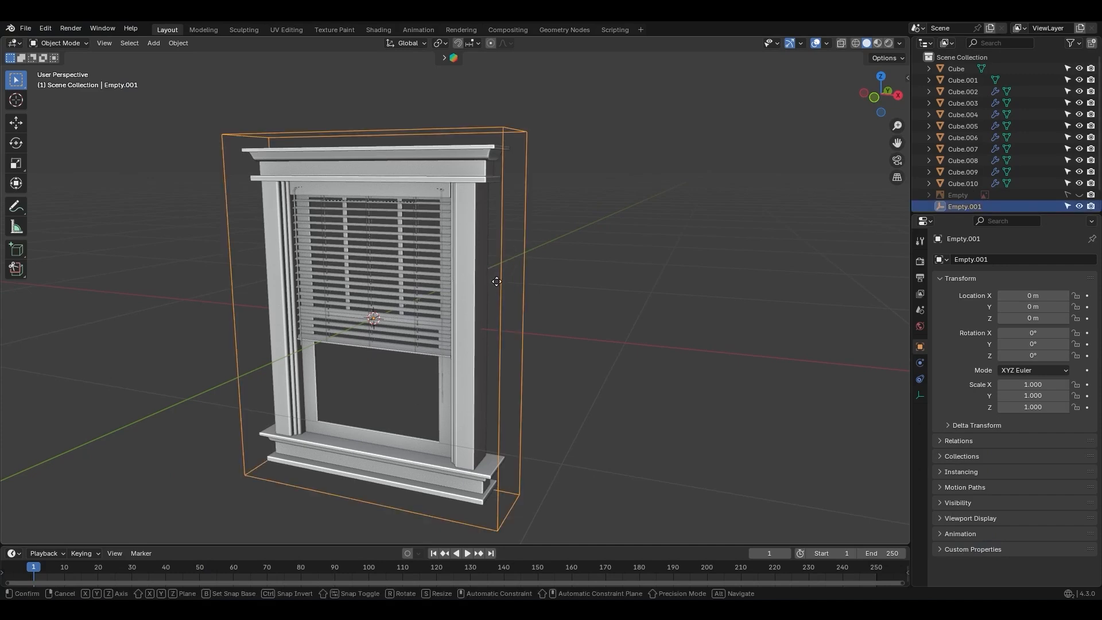
pyautogui.rightClick(509, 256)
pyautogui.moveTo(498, 321); pyautogui.dragTo(503, 326, button='middle')
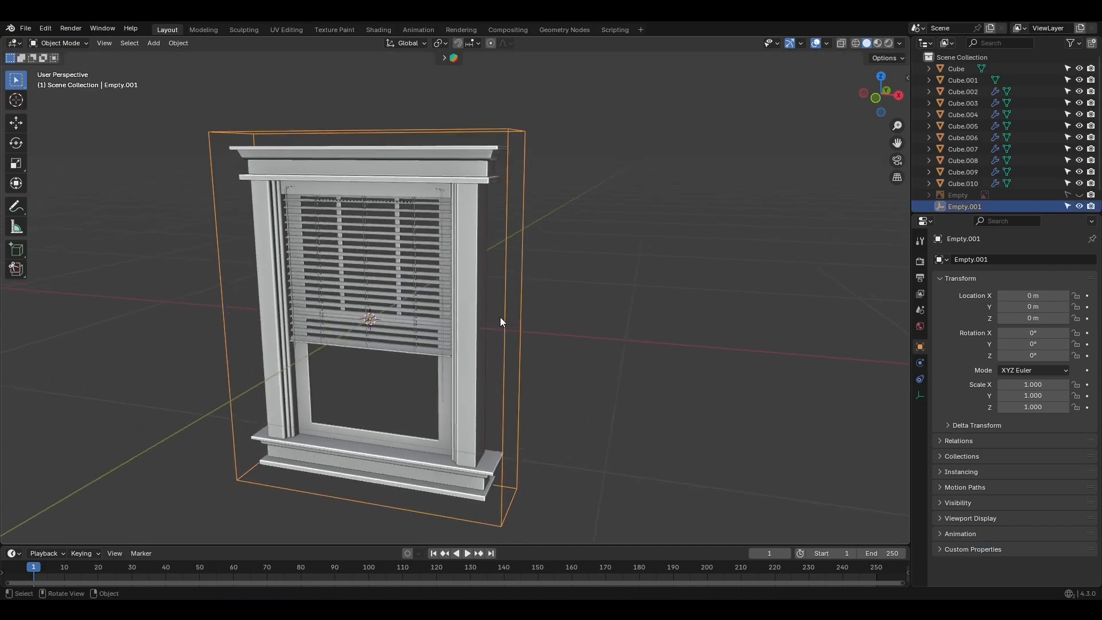
pyautogui.press('a')
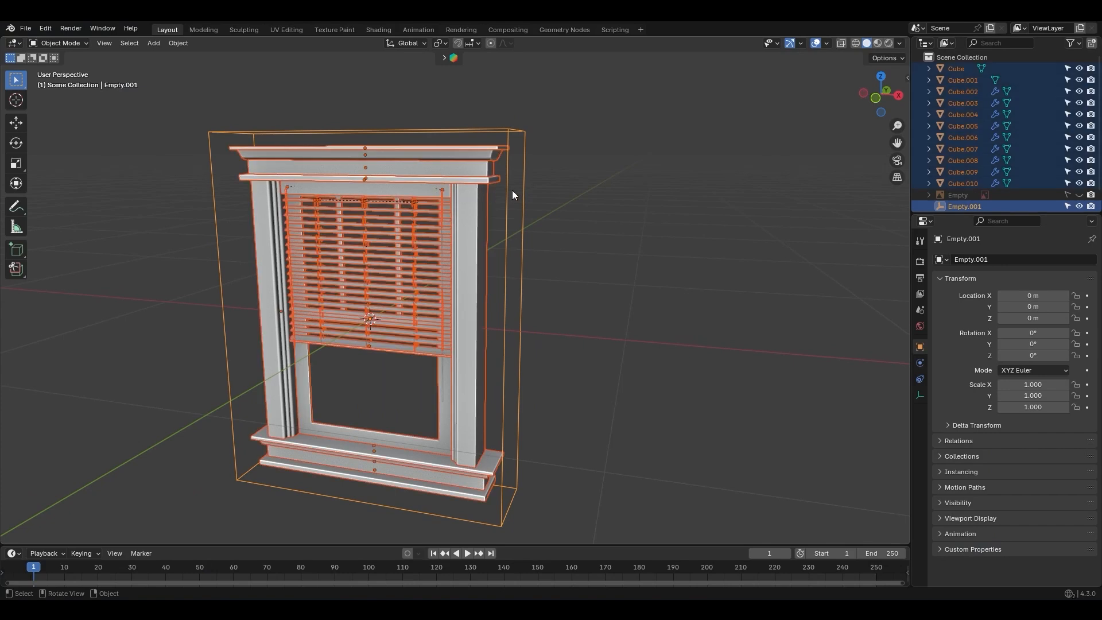
pyautogui.click(509, 205)
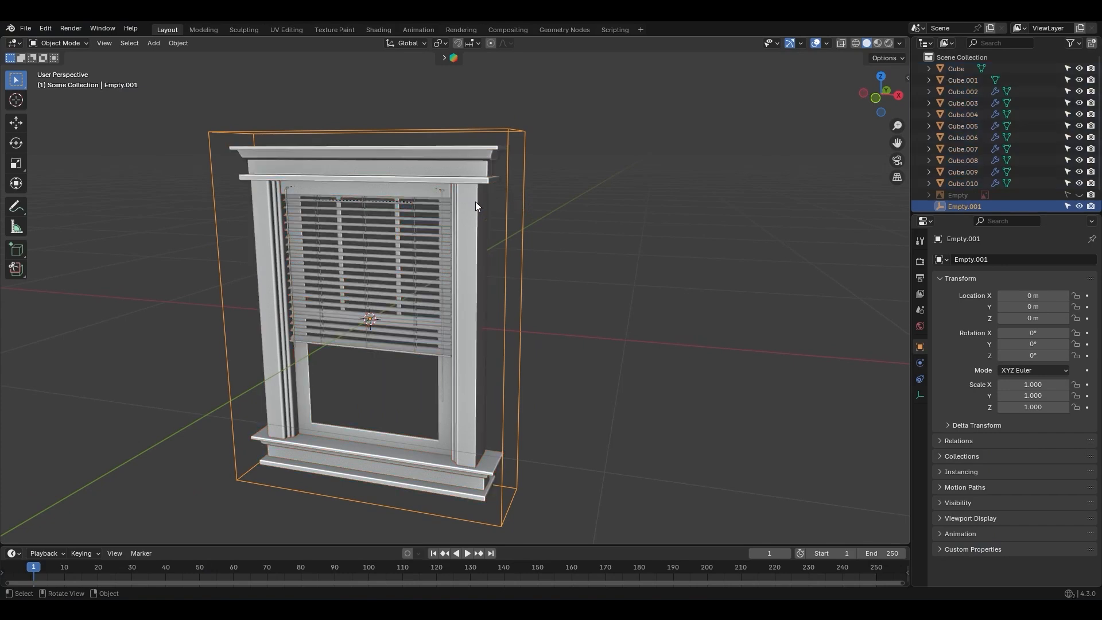
# Set the Venetian blind's extension to 59
pyautogui.click(401, 193)
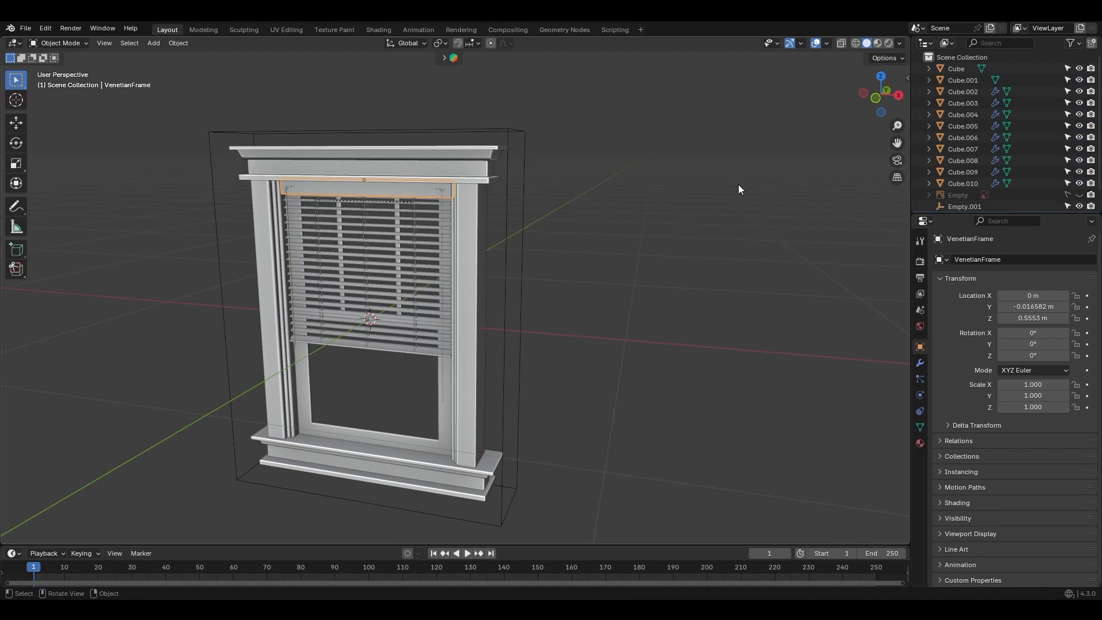
pyautogui.press('n')
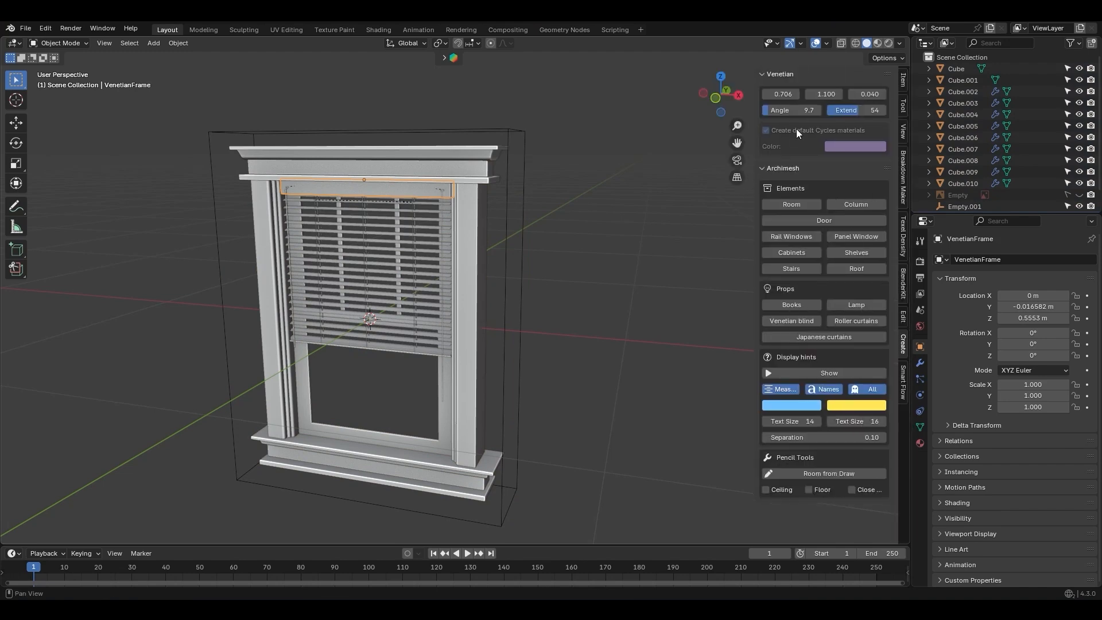
pyautogui.moveTo(860, 111)
pyautogui.mouseDown()
pyautogui.moveTo(871, 110)
pyautogui.moveTo(844, 110)
pyautogui.moveTo(862, 110)
pyautogui.mouseUp()
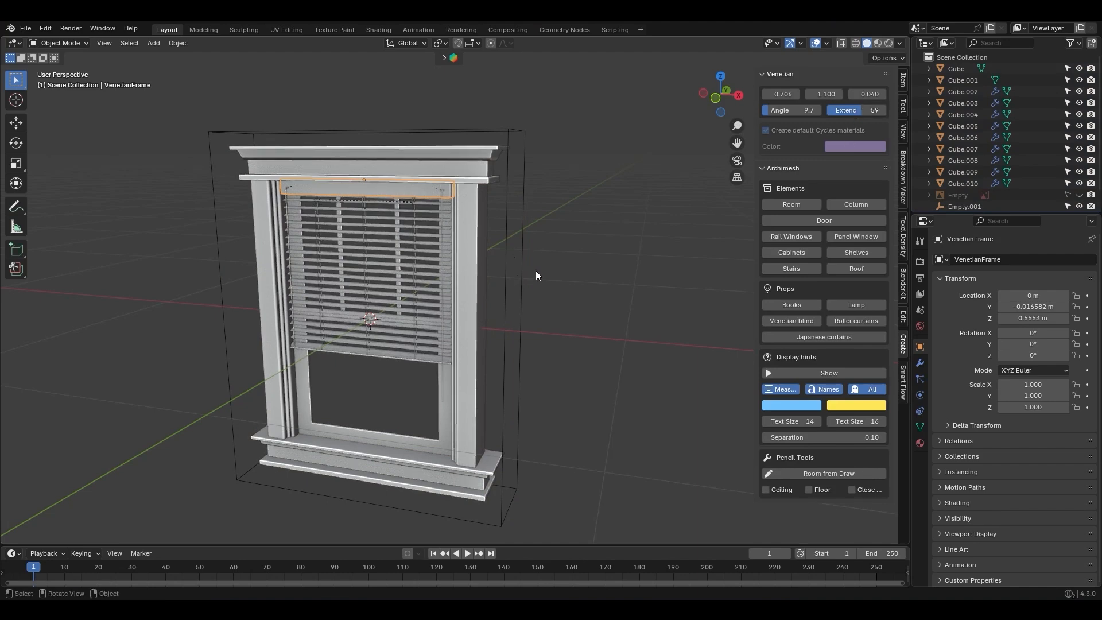
pyautogui.press('n')
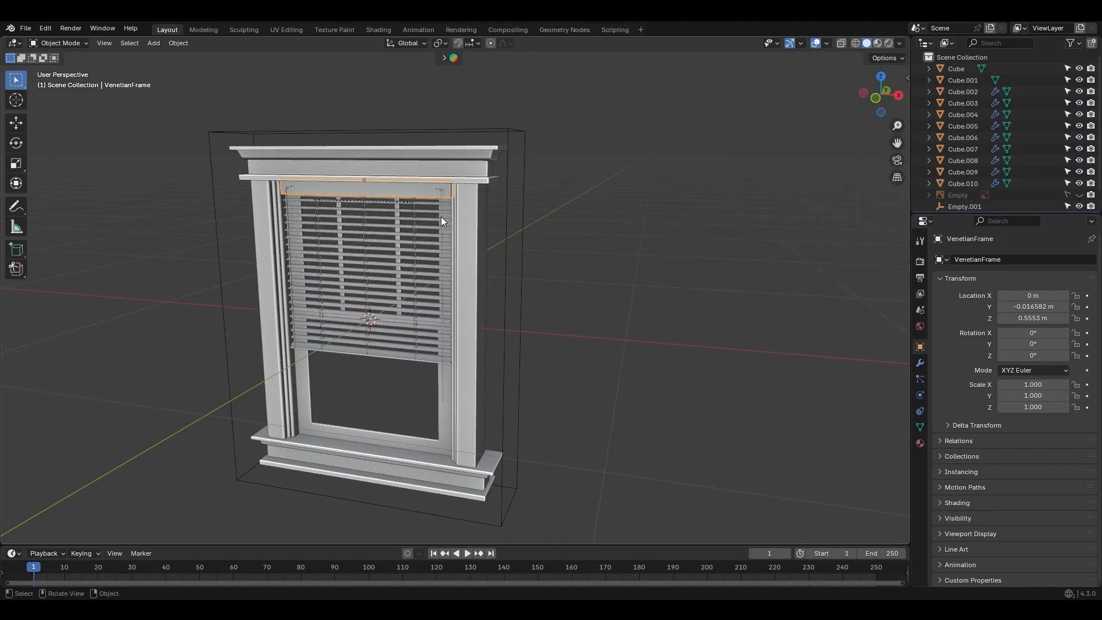
pyautogui.moveTo(442, 218); pyautogui.dragTo(436, 213, button='middle')
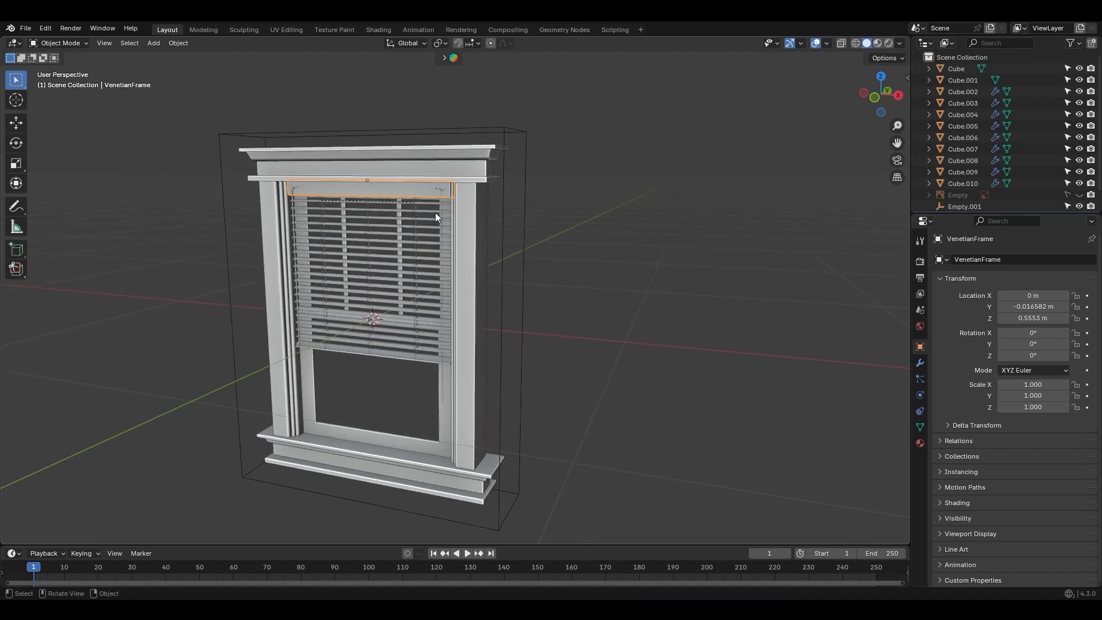
pyautogui.press('g')
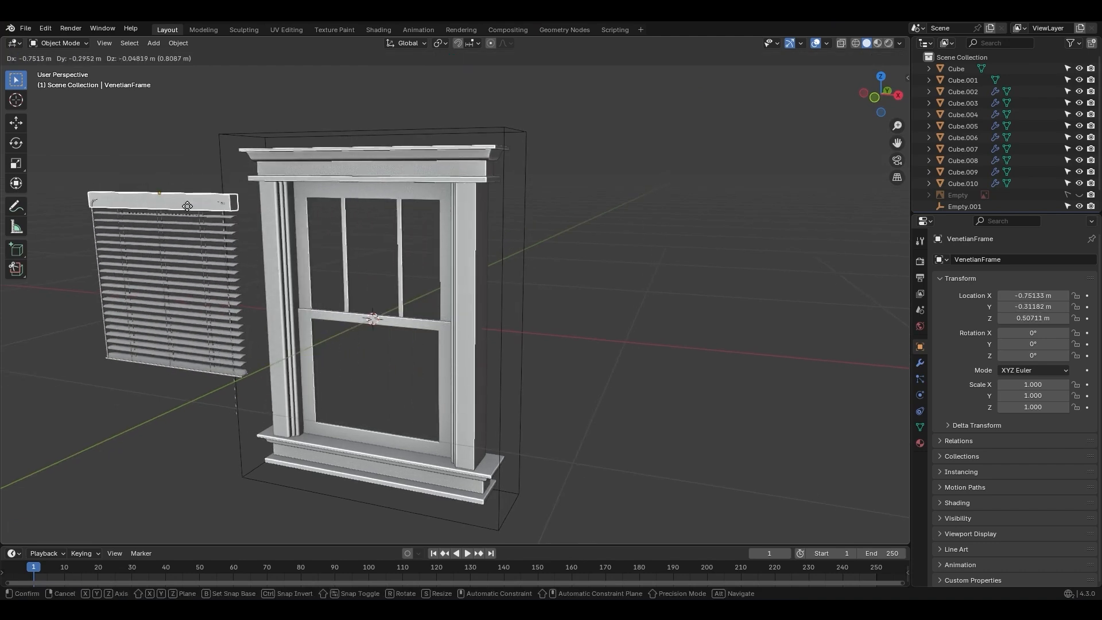
pyautogui.rightClick(136, 211)
pyautogui.press('n')
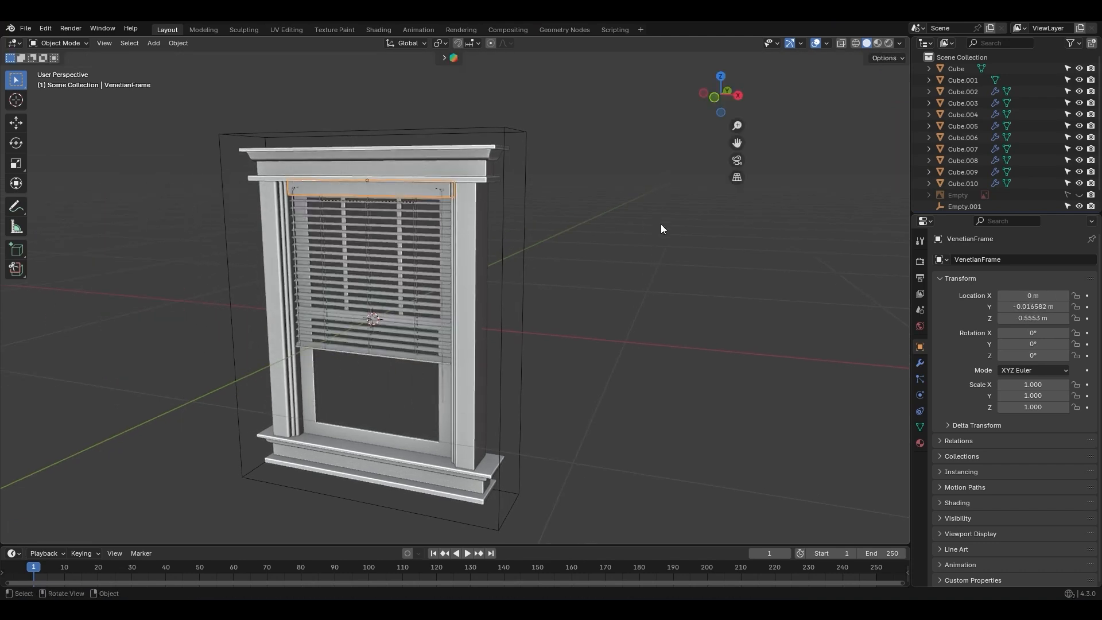
pyautogui.press('n')
# Parent all the window frame and sash parts to the cube empty with Object (Keep Transform), leaving out the Venetian blind
pyautogui.moveTo(421, 257); pyautogui.dragTo(424, 264, button='middle')
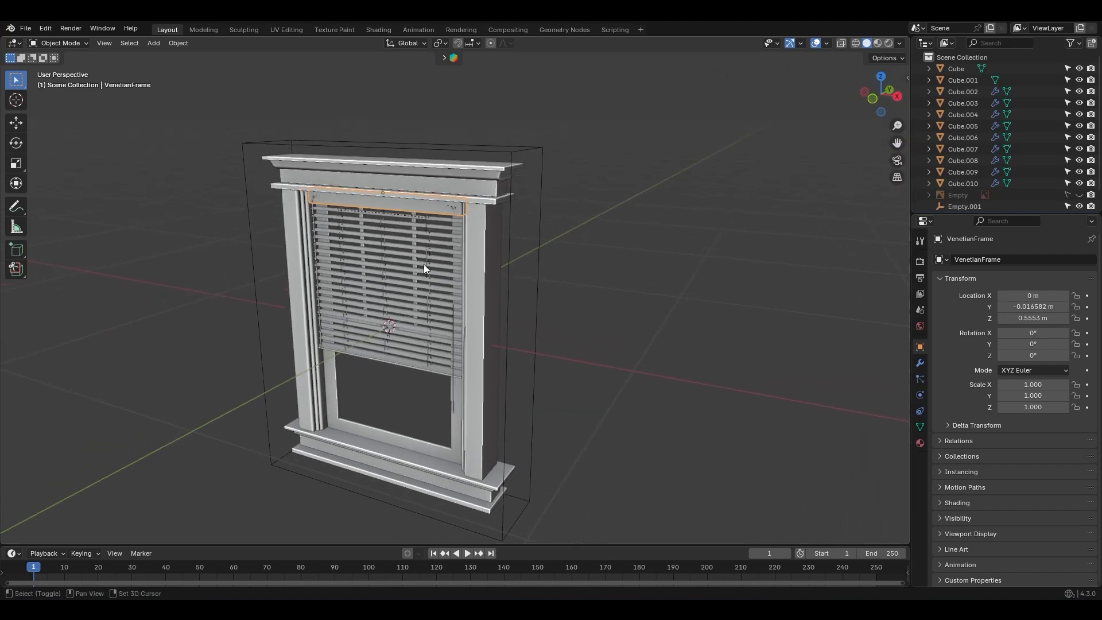
pyautogui.moveTo(480, 190)
pyautogui.mouseDown(button='middle')
pyautogui.moveTo(470, 201)
pyautogui.moveTo(481, 204)
pyautogui.mouseUp(button='middle')
pyautogui.moveTo(477, 164); pyautogui.dragTo(497, 229)
pyautogui.keyDown('shift'); pyautogui.moveTo(488, 515); pyautogui.dragTo(464, 483); pyautogui.keyUp('shift')
pyautogui.keyDown('shift'); pyautogui.click(423, 450); pyautogui.keyUp('shift')
pyautogui.moveTo(423, 450); pyautogui.dragTo(342, 319, button='middle')
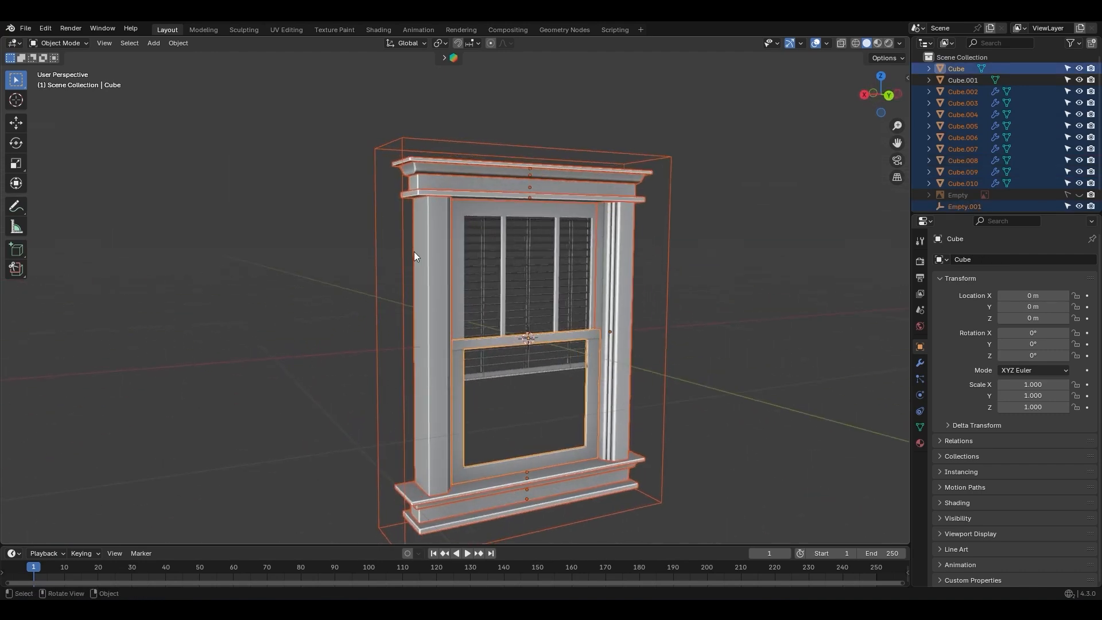
pyautogui.keyDown('shift'); pyautogui.click(463, 226); pyautogui.keyUp('shift')
pyautogui.keyDown('shift'); pyautogui.click(376, 250); pyautogui.keyUp('shift')
pyautogui.keyDown('shift'); pyautogui.click(376, 251); pyautogui.keyUp('shift')
pyautogui.moveTo(302, 267); pyautogui.dragTo(434, 290, button='middle')
pyautogui.press('g')
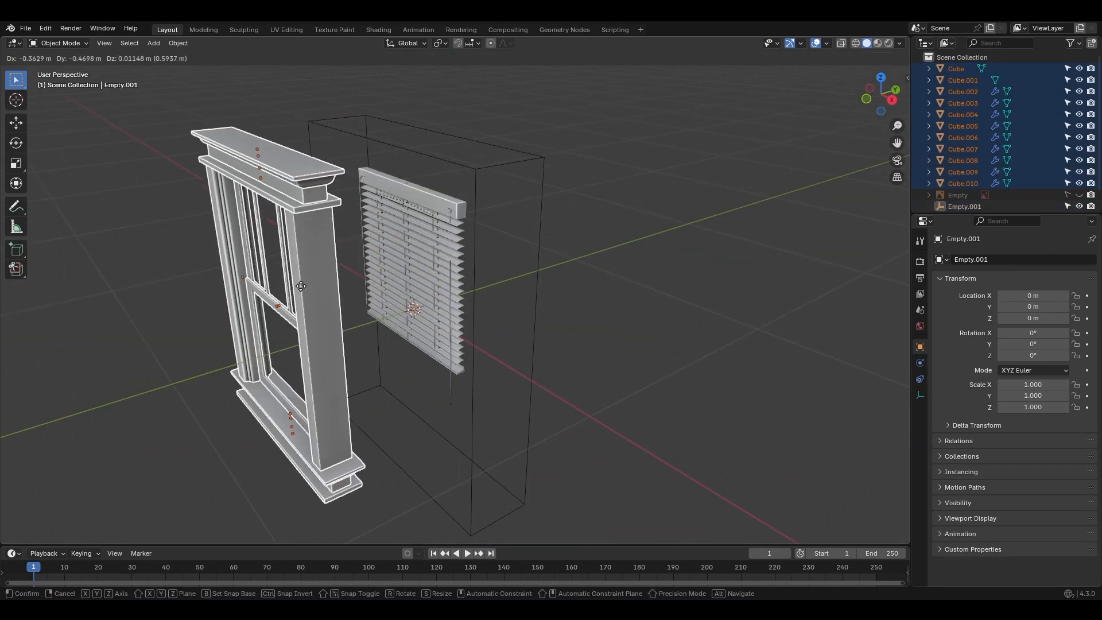
pyautogui.rightClick(285, 271)
pyautogui.keyDown('shift'); pyautogui.click(531, 156); pyautogui.keyUp('shift')
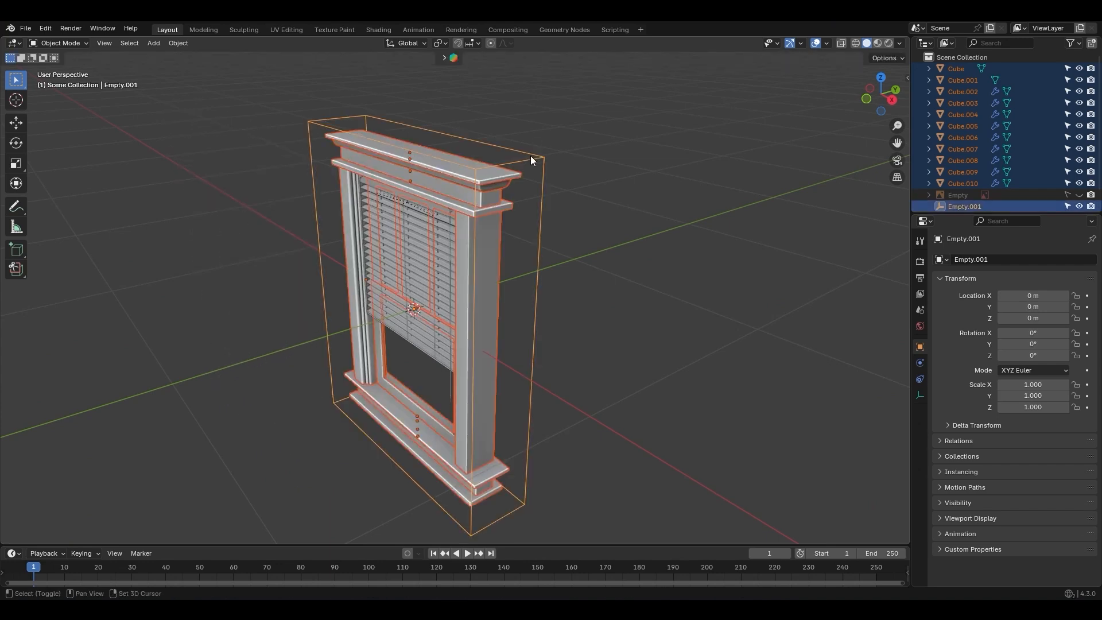
pyautogui.hotkey('ctrl', 'p')
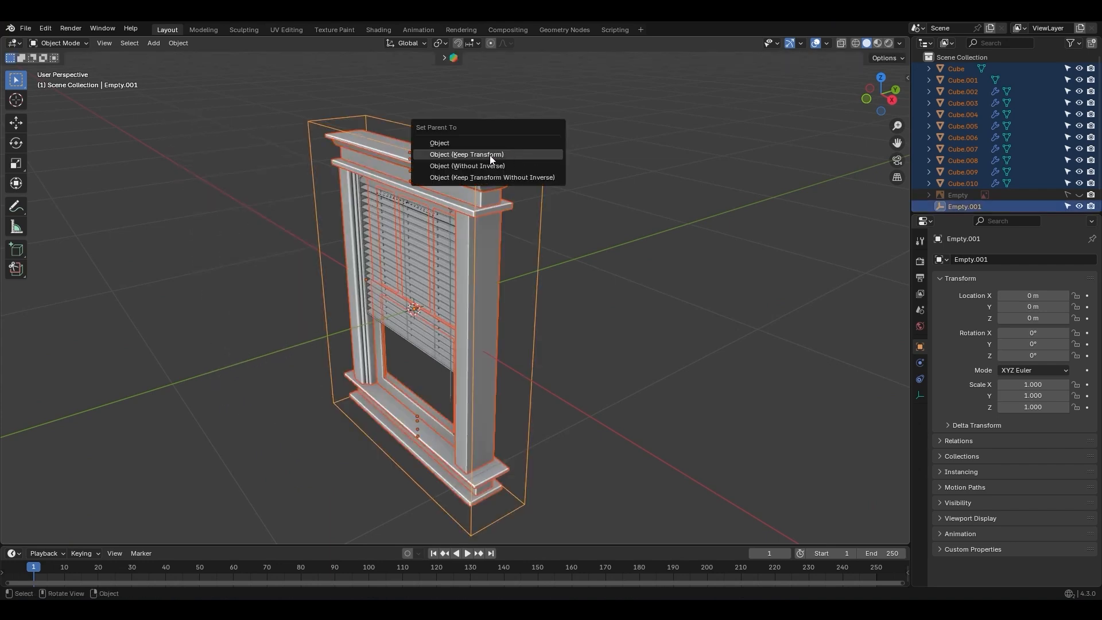
pyautogui.click(519, 153)
# Check the frame's parenting by trial-moving the cube empty on its own and cancelling the move
pyautogui.click(526, 157)
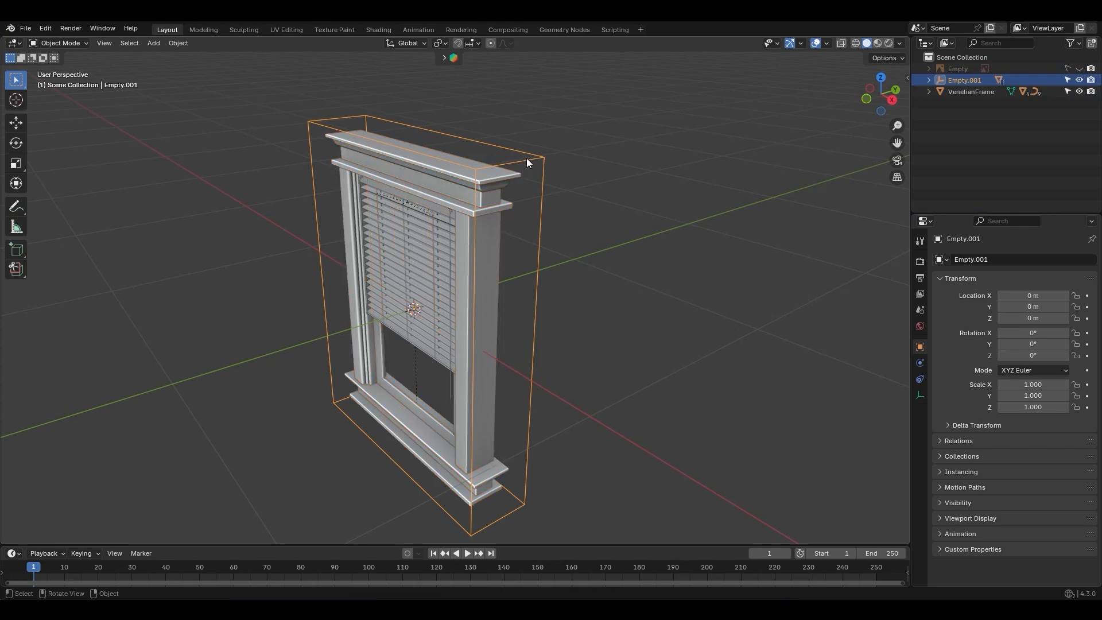
pyautogui.press('g')
pyautogui.rightClick(529, 139)
# Parent the Venetian blind's top frame to the cube empty with Object (Keep Transform)
pyautogui.moveTo(463, 227); pyautogui.dragTo(430, 205, button='middle')
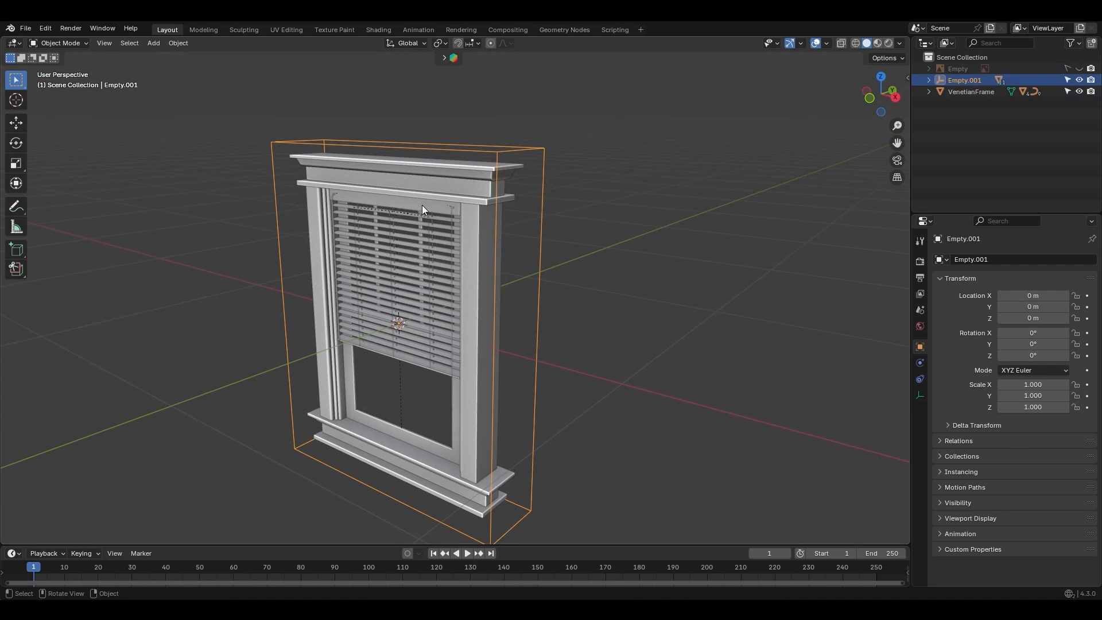
pyautogui.click(422, 209)
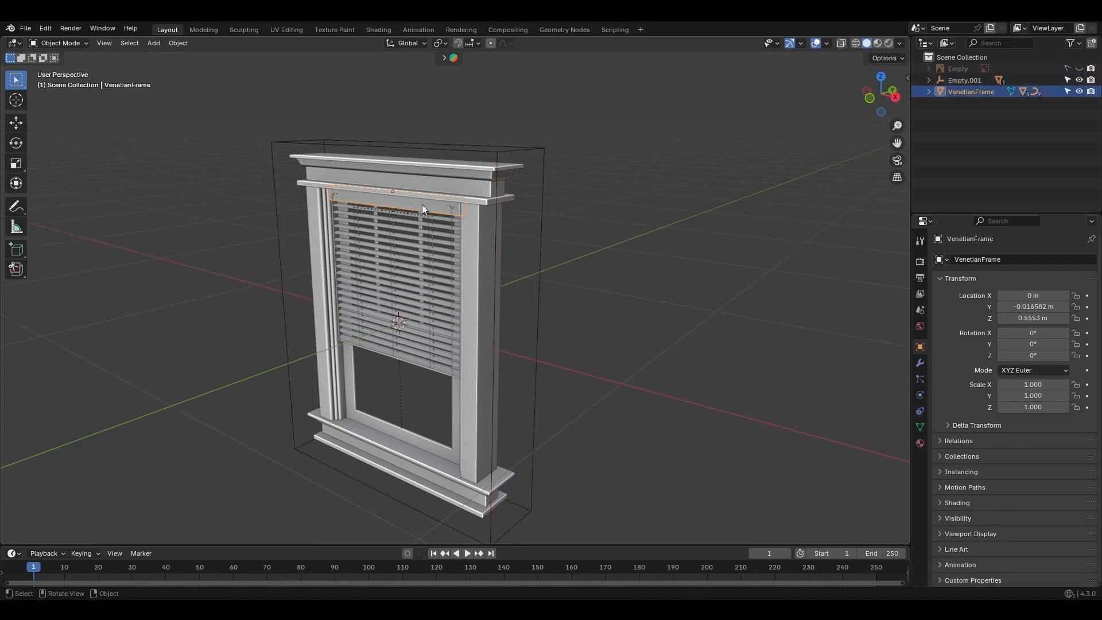
pyautogui.keyDown('shift'); pyautogui.click(477, 150); pyautogui.keyUp('shift')
pyautogui.hotkey('ctrl', 'p')
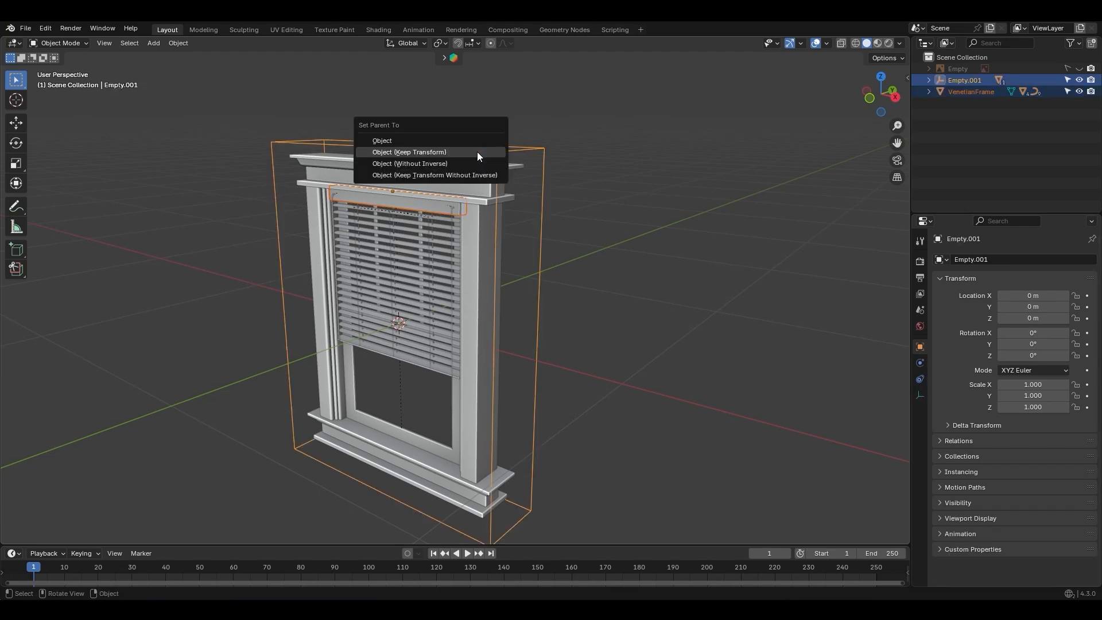
pyautogui.click(483, 150)
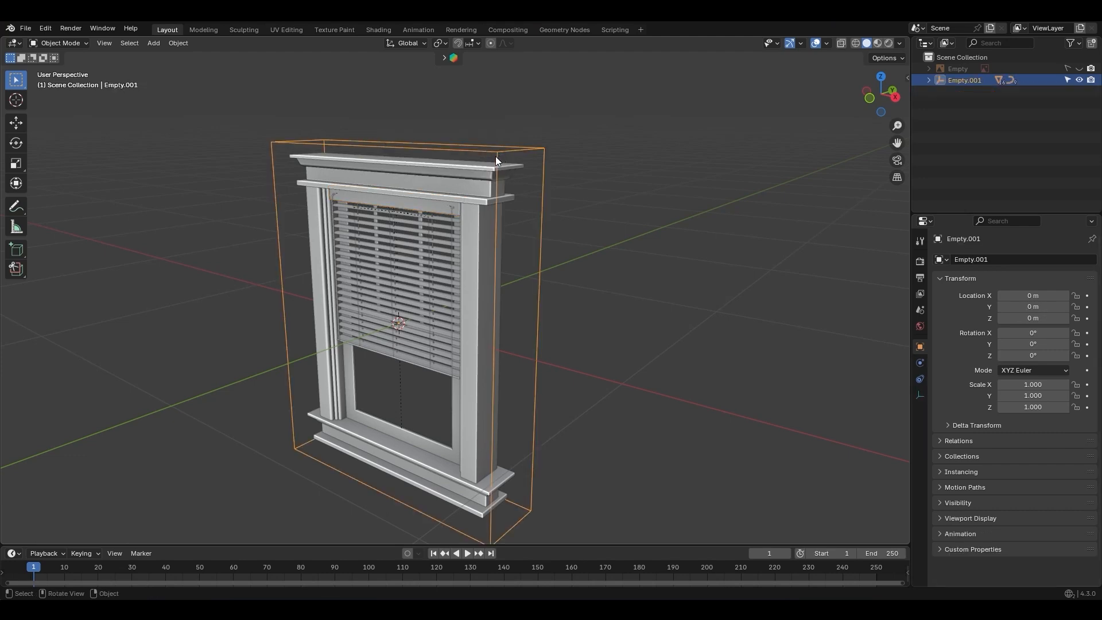
# Trial-move the cube empty to check that the blind follows, and inspect the Venetian frame's settings
pyautogui.press('g')
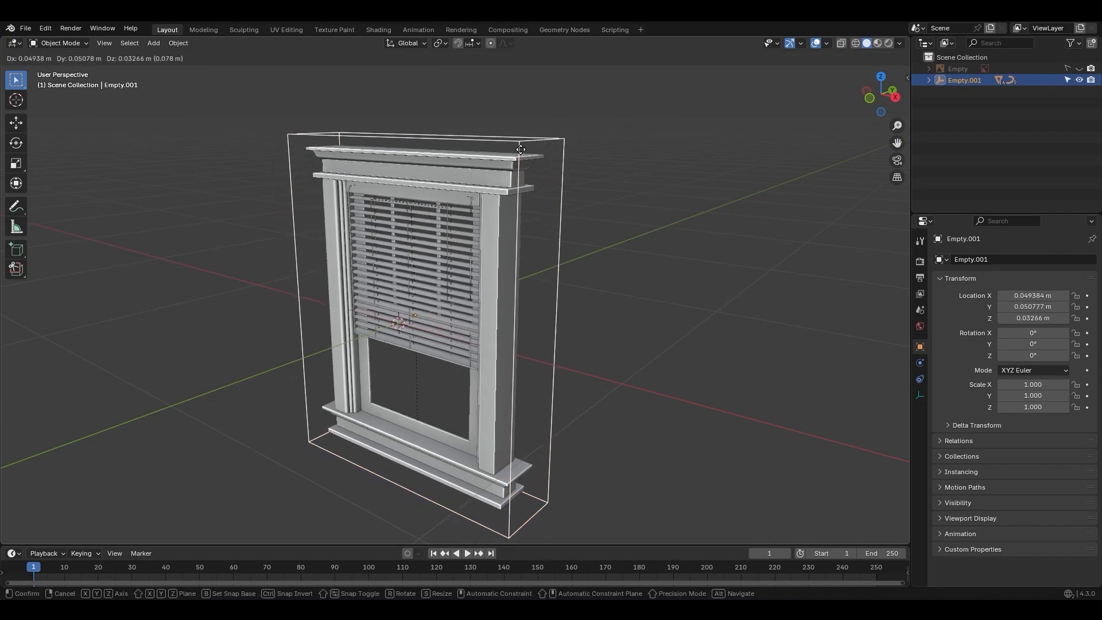
pyautogui.rightClick(518, 155)
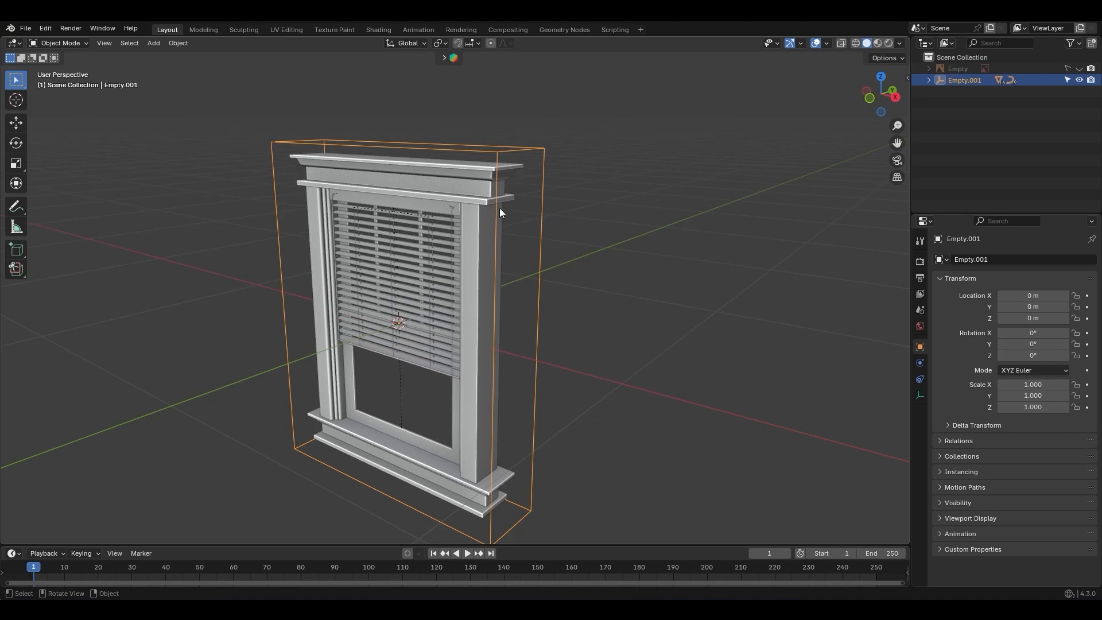
pyautogui.click(415, 206)
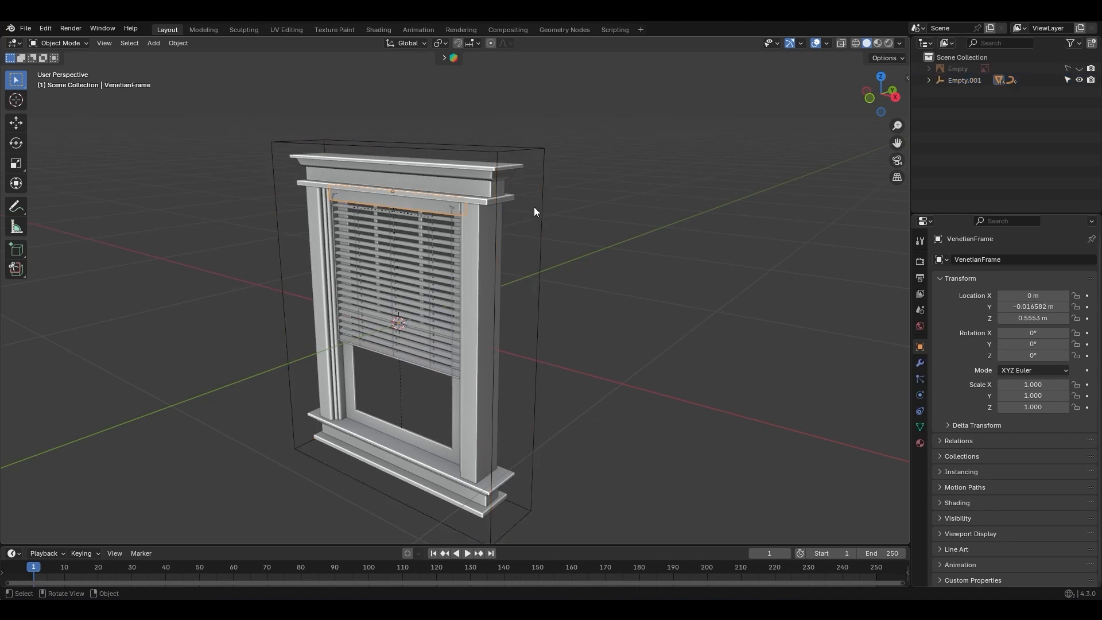
pyautogui.press('n')
pyautogui.moveTo(862, 110)
pyautogui.mouseDown()
pyautogui.moveTo(871, 111)
pyautogui.moveTo(847, 110)
pyautogui.moveTo(867, 110)
pyautogui.mouseUp()
pyautogui.moveTo(869, 472); pyautogui.dragTo(701, 199)
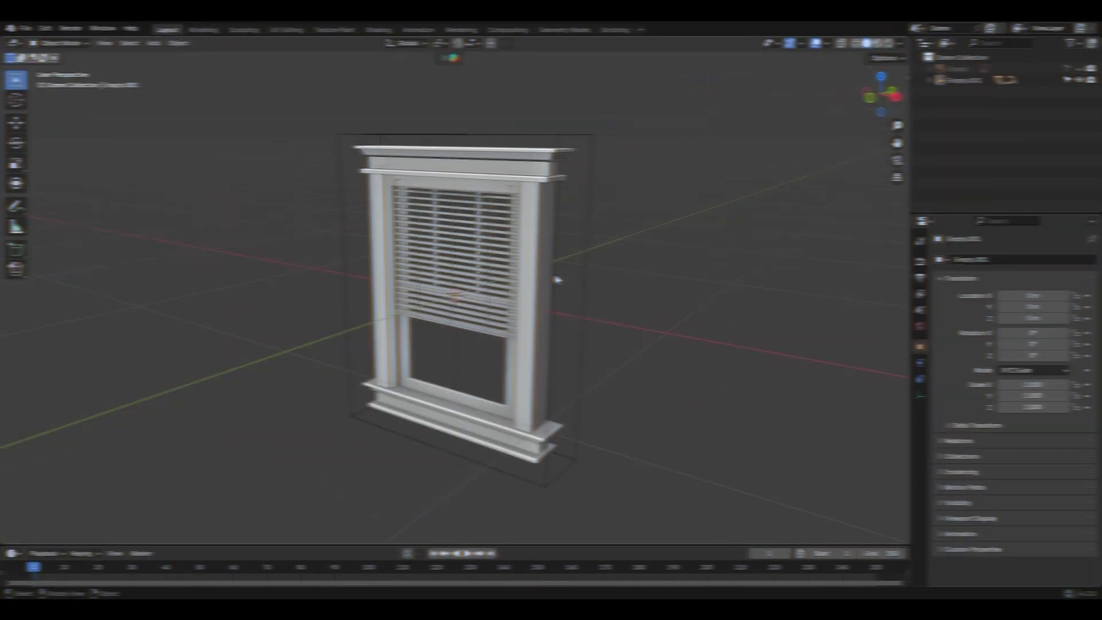
# Move the cube empty and all window and blind objects into a new collection named Window
pyautogui.click(527, 228)
pyautogui.press('m')
pyautogui.click(526, 226)
pyautogui.write('Window')
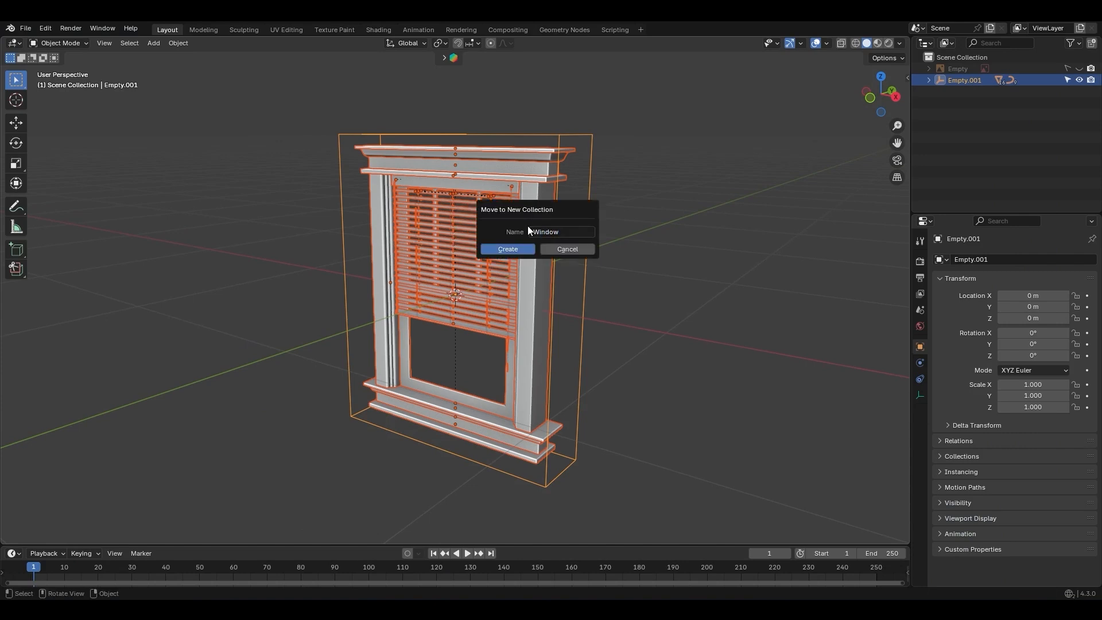
pyautogui.press('Return')
# Exclude the Window collection from the view layer
pyautogui.click(943, 68)
pyautogui.rightClick(943, 68)
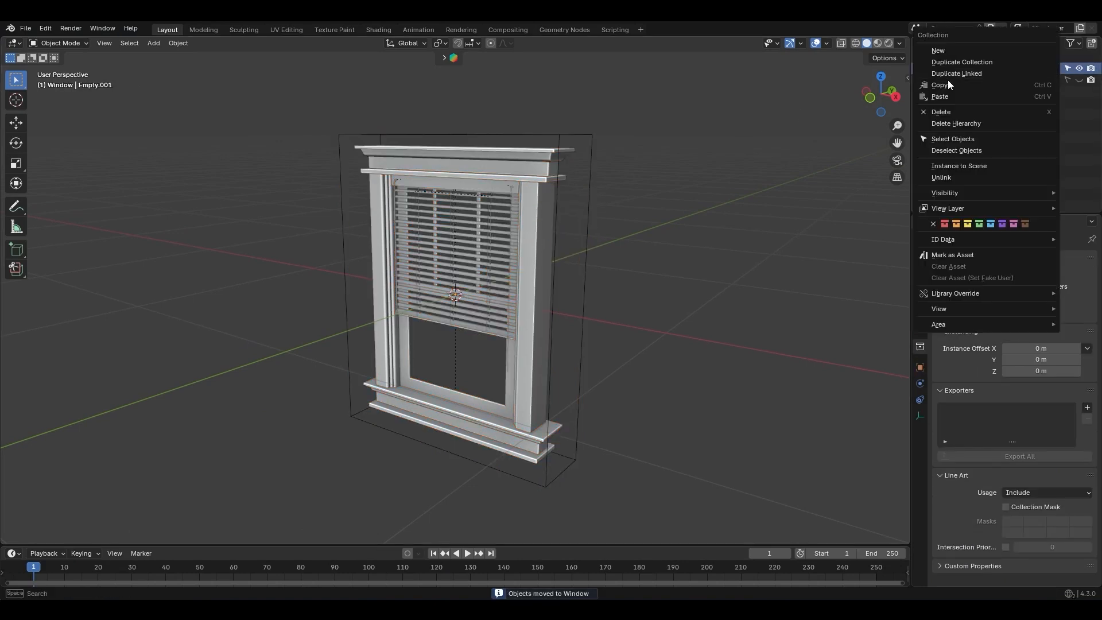
pyautogui.moveTo(654, 232); pyautogui.dragTo(653, 265, button='middle')
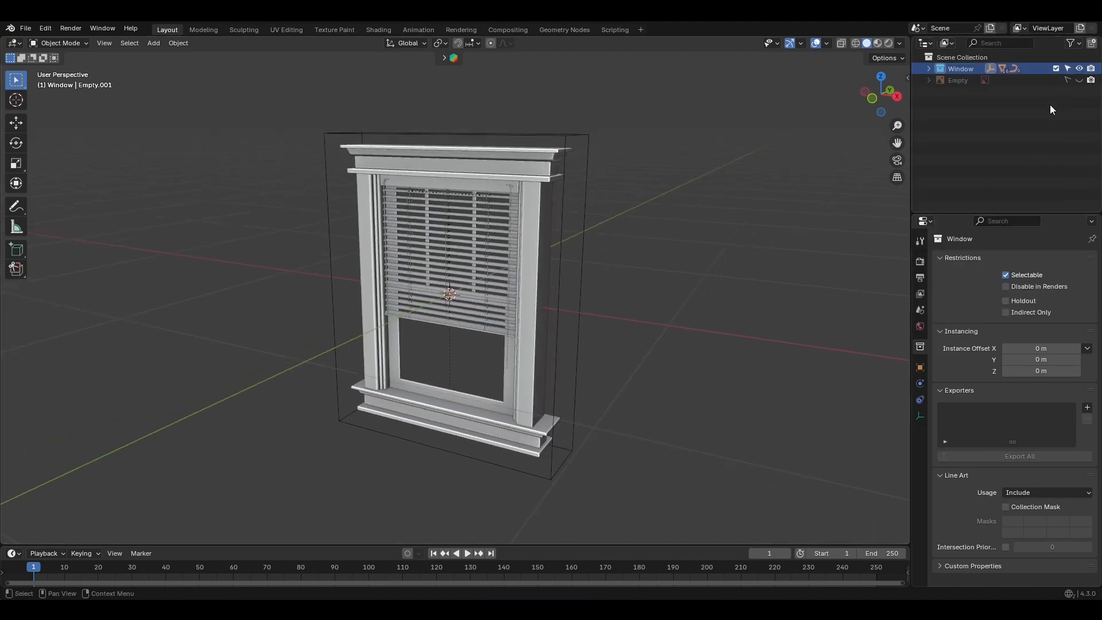
pyautogui.click(1057, 69)
pyautogui.moveTo(444, 270); pyautogui.dragTo(457, 291, button='middle')
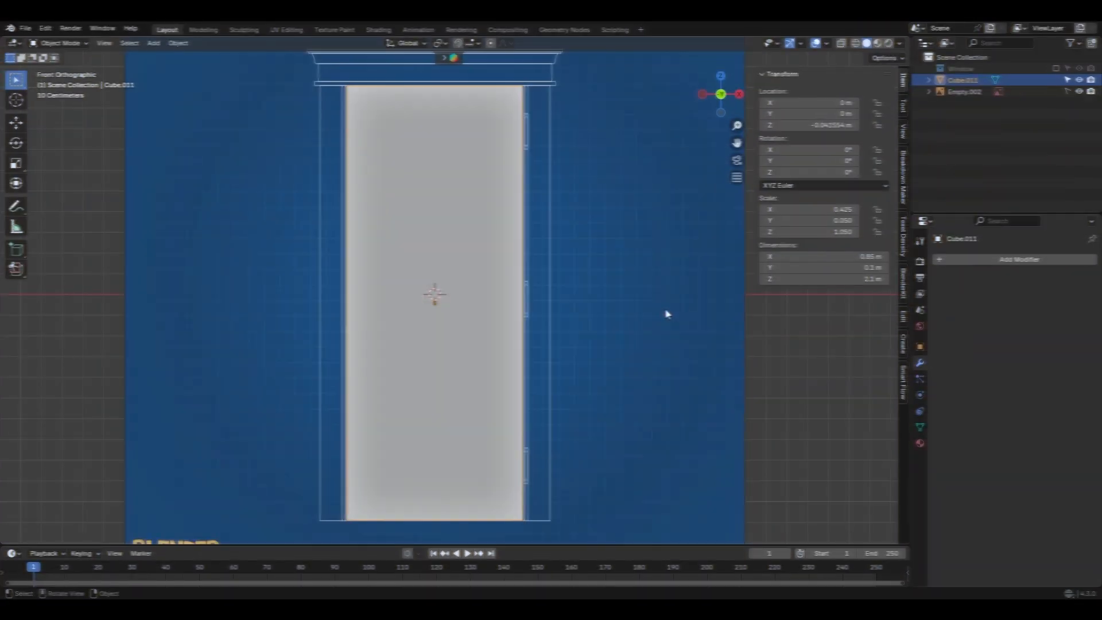
# Inset the five large rectangular faces on the door's front by about 0.11 m, matching the blueprint's inner panel width
pyautogui.moveTo(664, 312); pyautogui.dragTo(515, 328, button='middle')
pyautogui.click(526, 330)
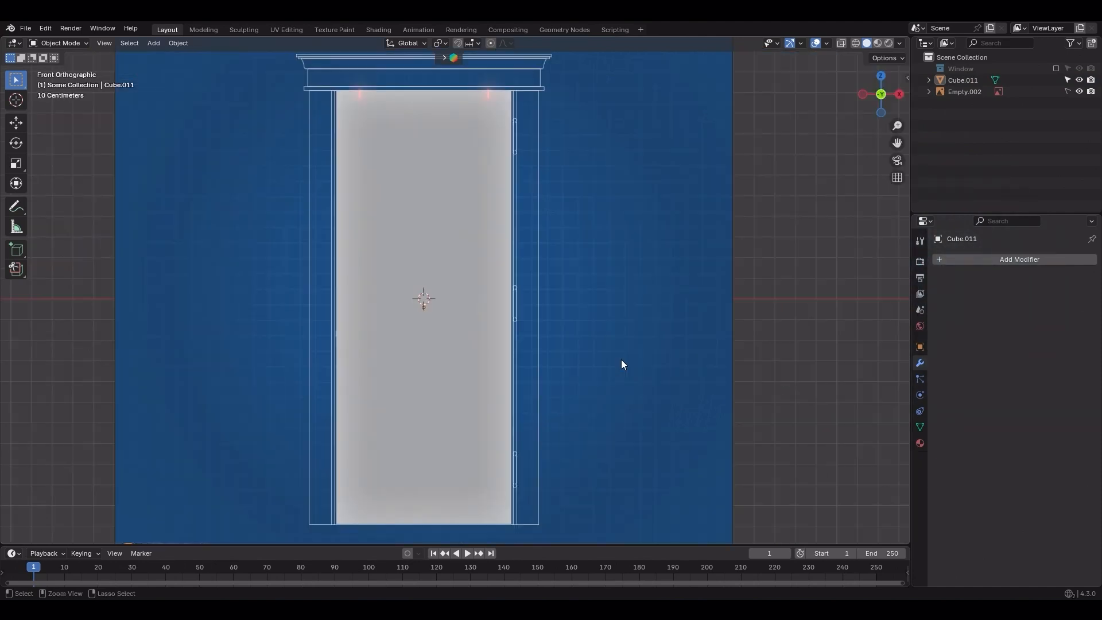
pyautogui.press('Tab')
pyautogui.click(418, 131)
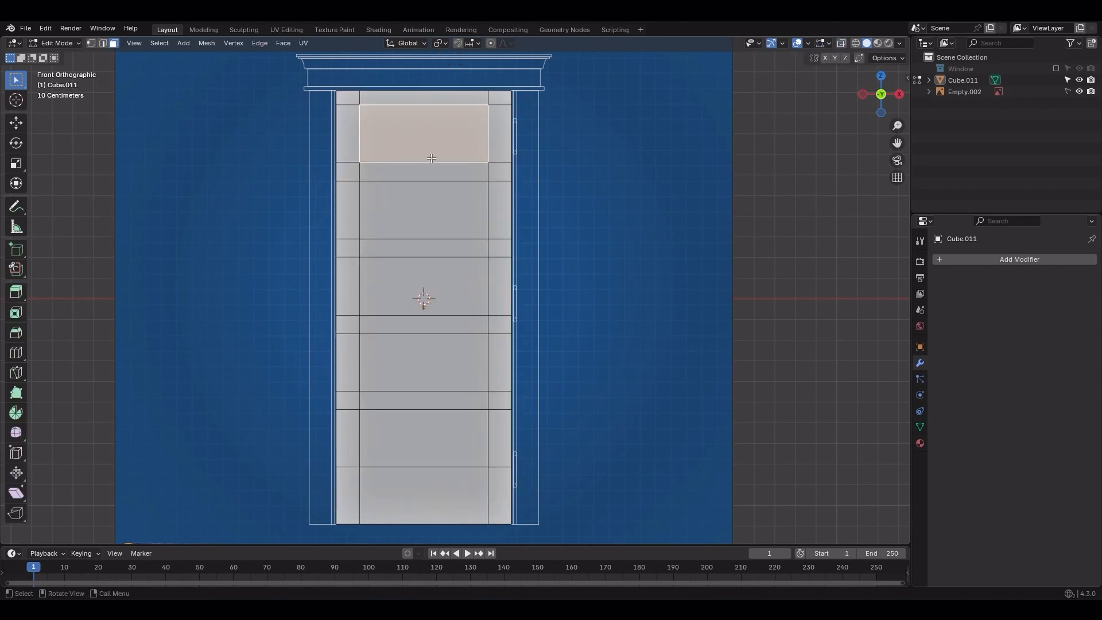
pyautogui.keyDown('shift'); pyautogui.click(424, 210); pyautogui.keyUp('shift')
pyautogui.keyDown('shift'); pyautogui.click(424, 286); pyautogui.keyUp('shift')
pyautogui.keyDown('shift'); pyautogui.click(424, 363); pyautogui.keyUp('shift')
pyautogui.keyDown('shift'); pyautogui.click(424, 438); pyautogui.keyUp('shift')
pyautogui.hotkey('alt', 'z')
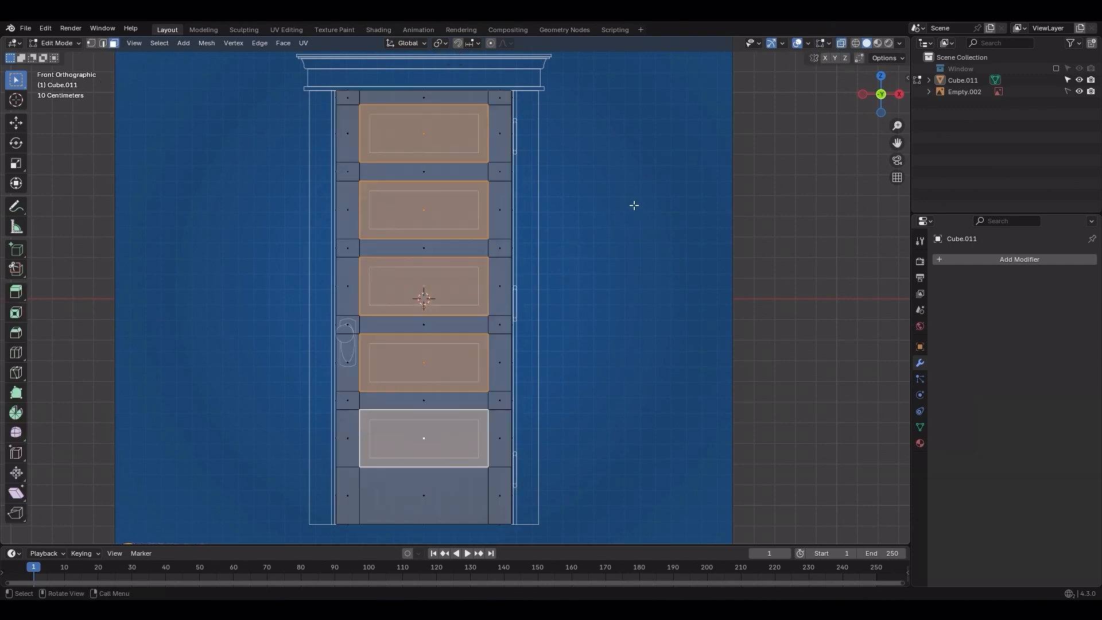
pyautogui.press('i')
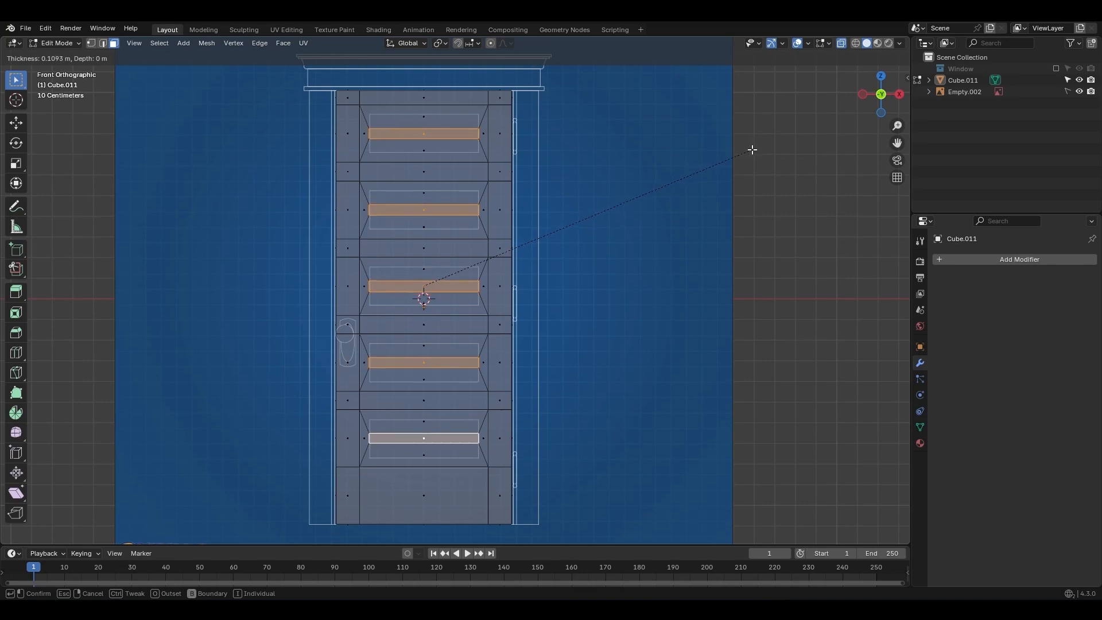
pyautogui.click(752, 150)
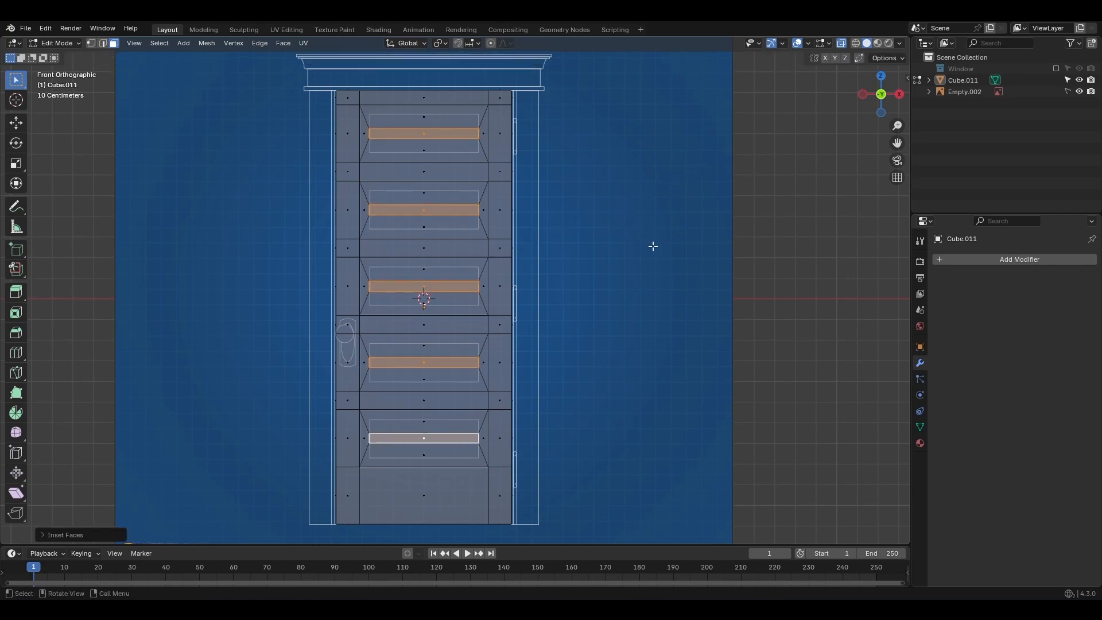
pyautogui.press('s')
pyautogui.press('z')
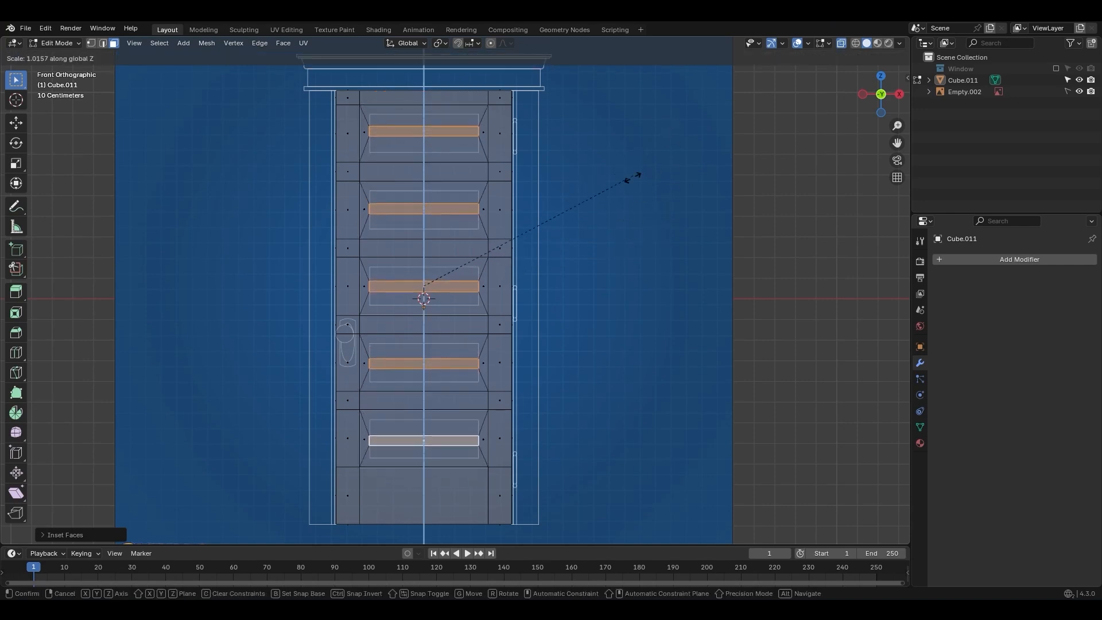
pyautogui.click(625, 182)
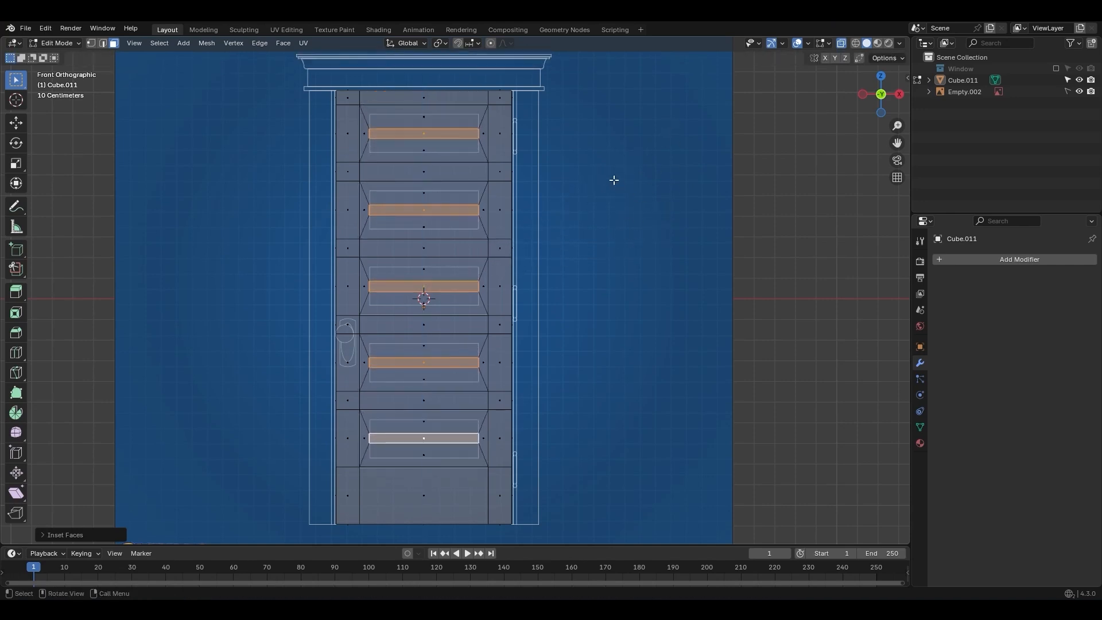
# Set the pivot point to Individual Origins and scale the five inset faces by about 3.6 along Z to match the blueprint
pyautogui.click(445, 44)
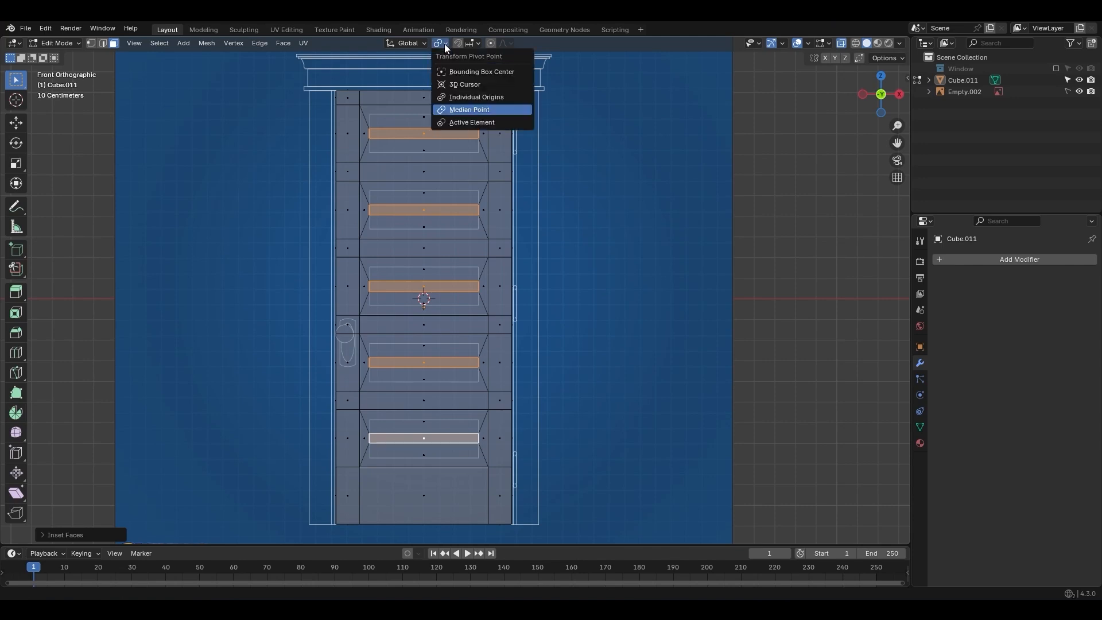
pyautogui.click(477, 97)
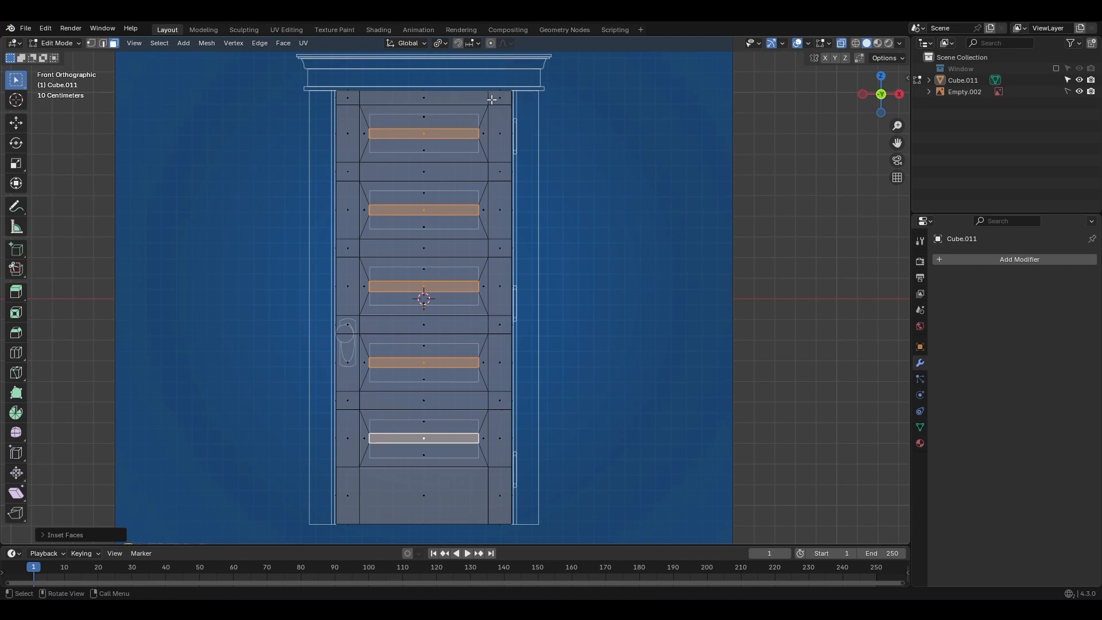
pyautogui.press('s')
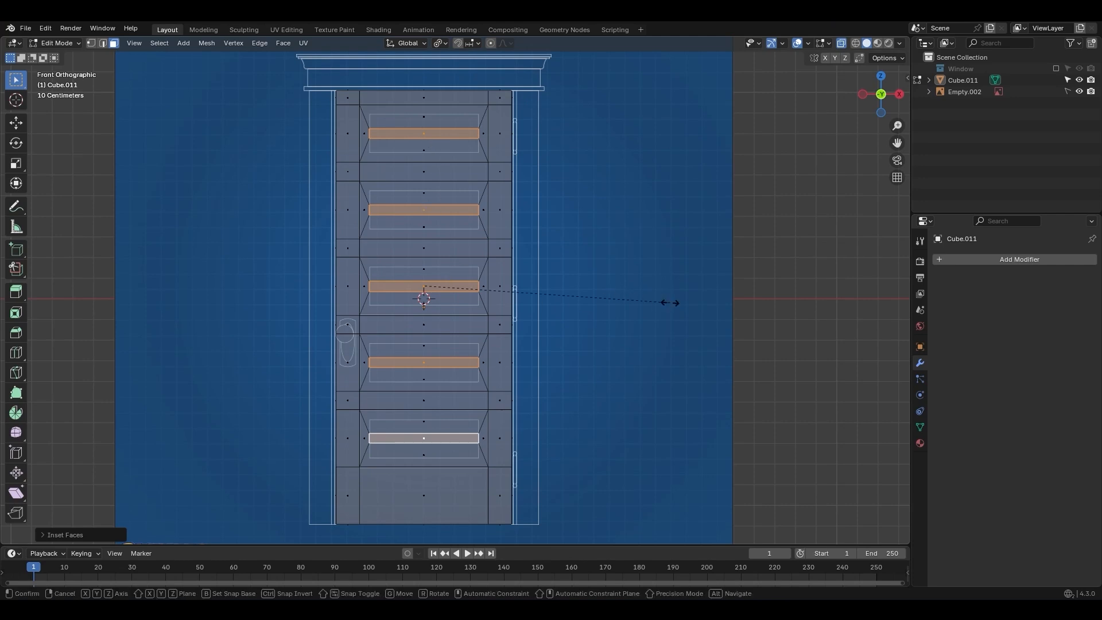
pyautogui.press('z')
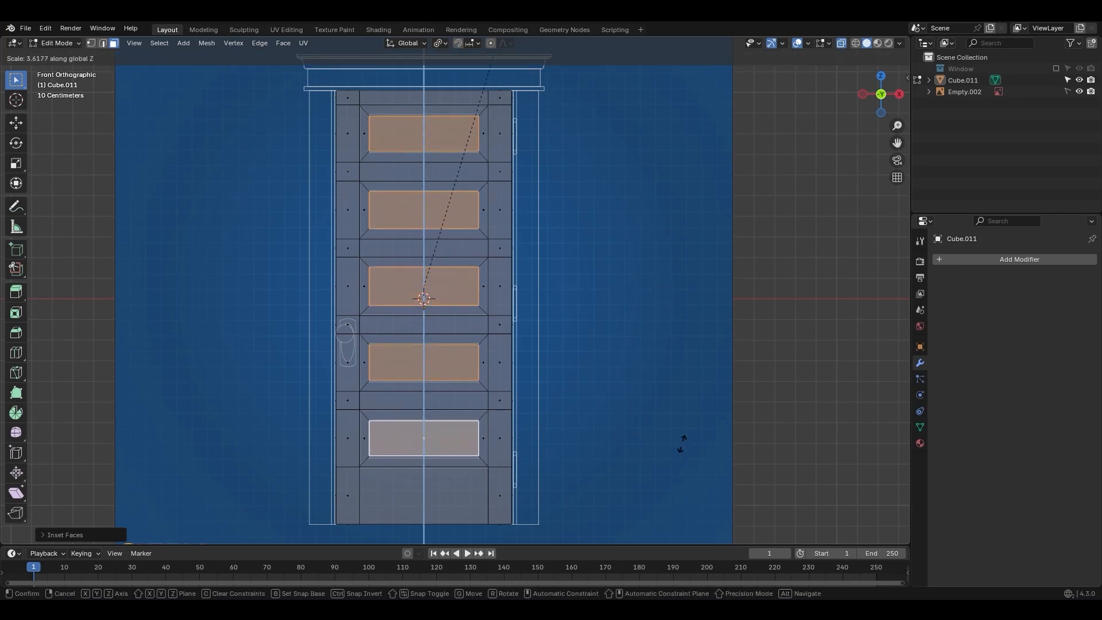
pyautogui.click(680, 418)
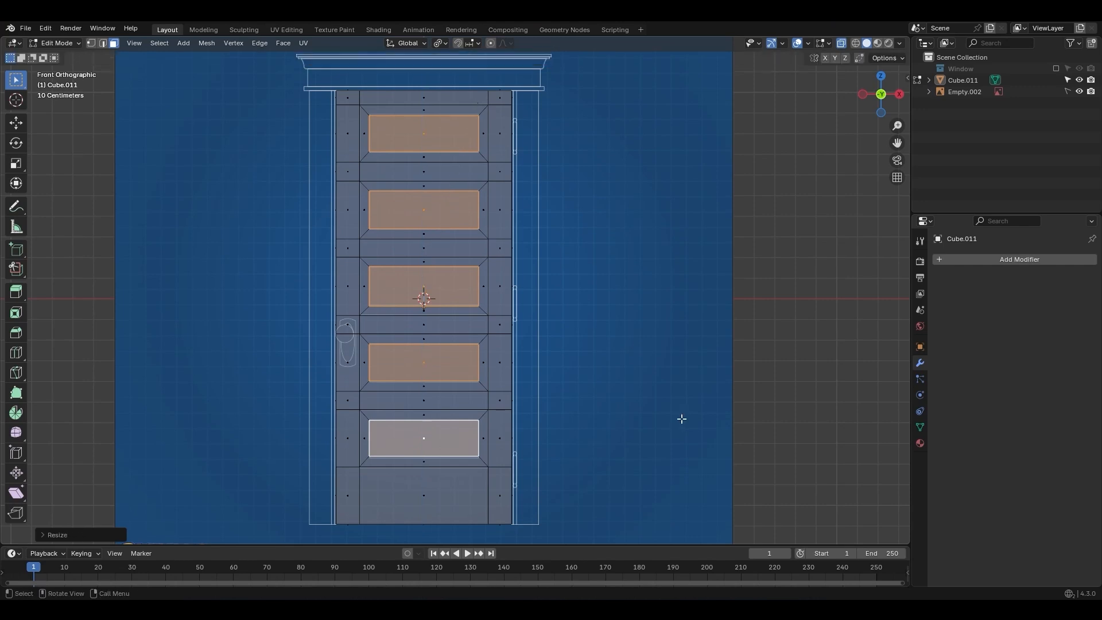
# Set the pivot point back to Median Point and extrude the border faces around the five panels about 0.02 m inward
pyautogui.moveTo(682, 419); pyautogui.dragTo(462, 423, button='middle')
pyautogui.click(439, 46)
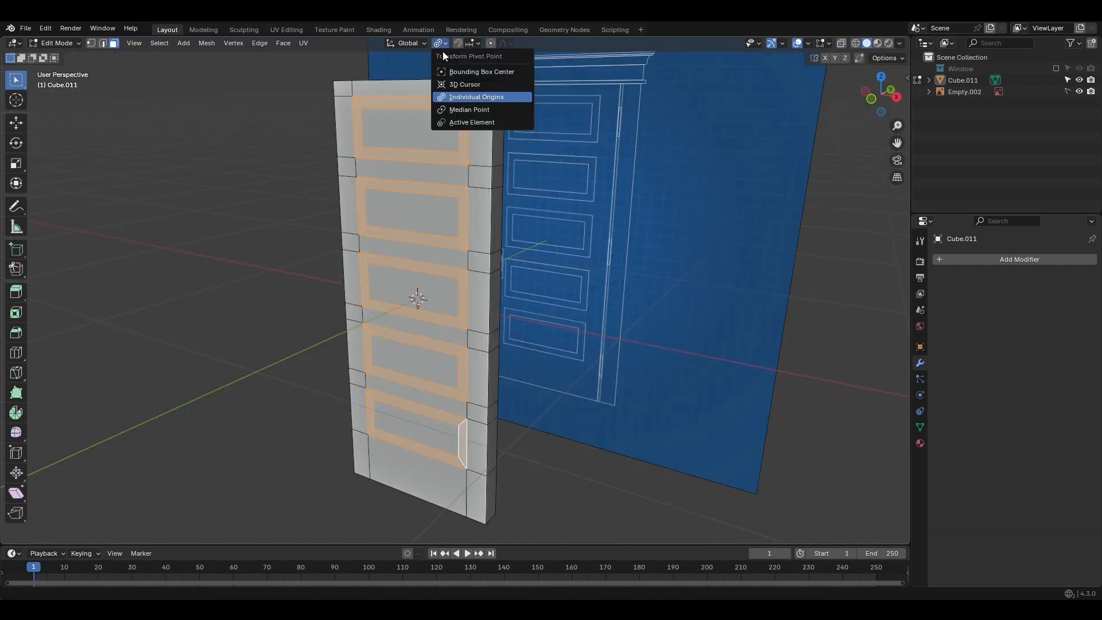
pyautogui.click(465, 110)
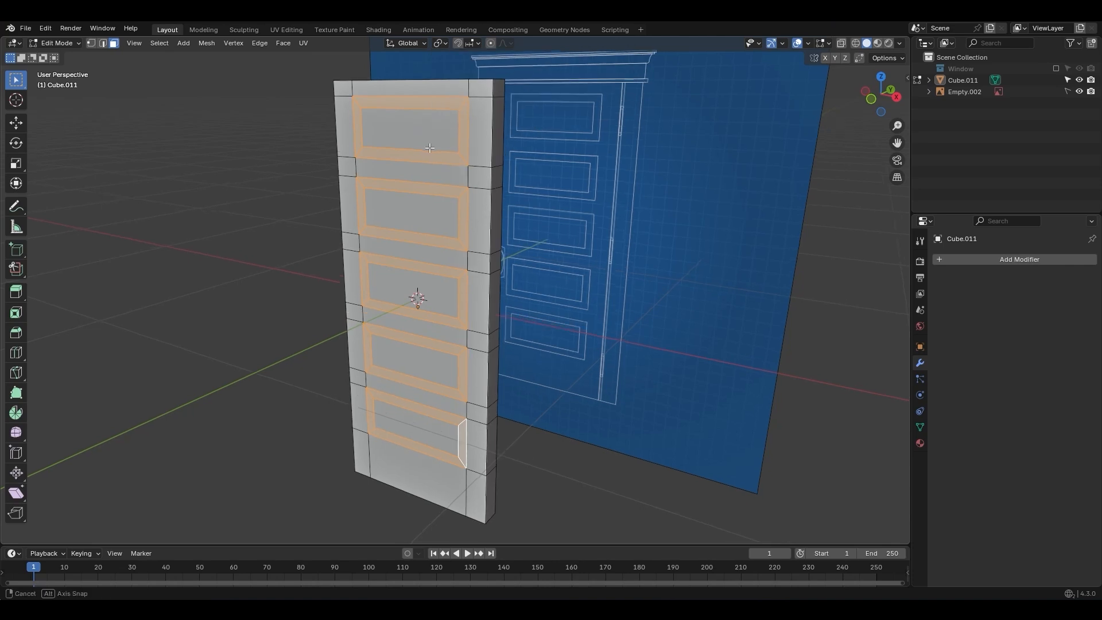
pyautogui.moveTo(431, 147); pyautogui.dragTo(438, 148, button='middle')
pyautogui.press('e')
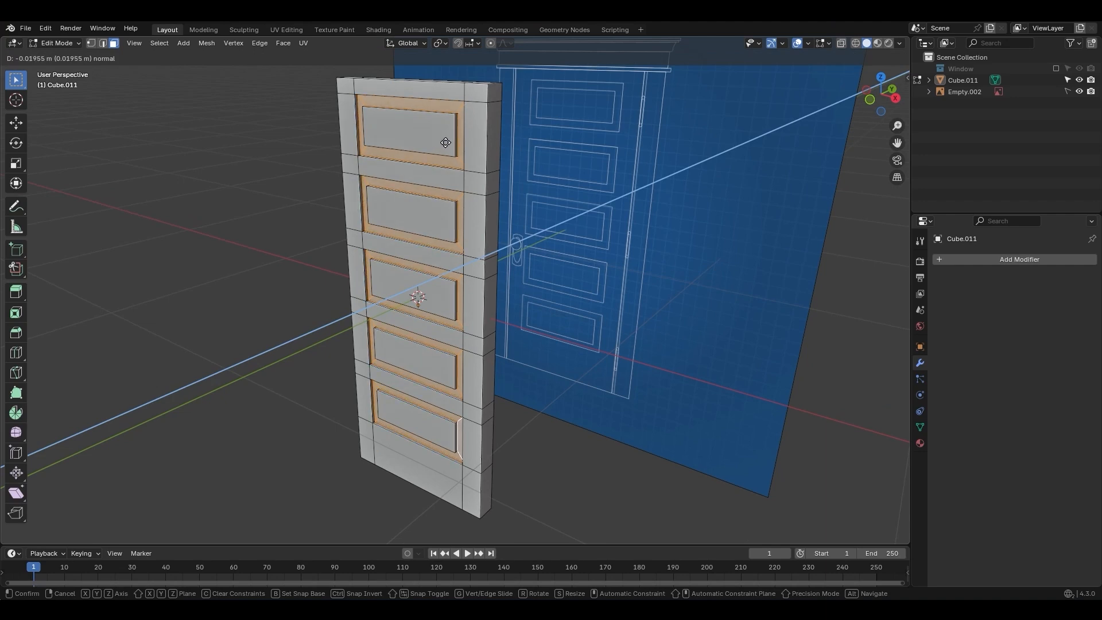
pyautogui.click(446, 144)
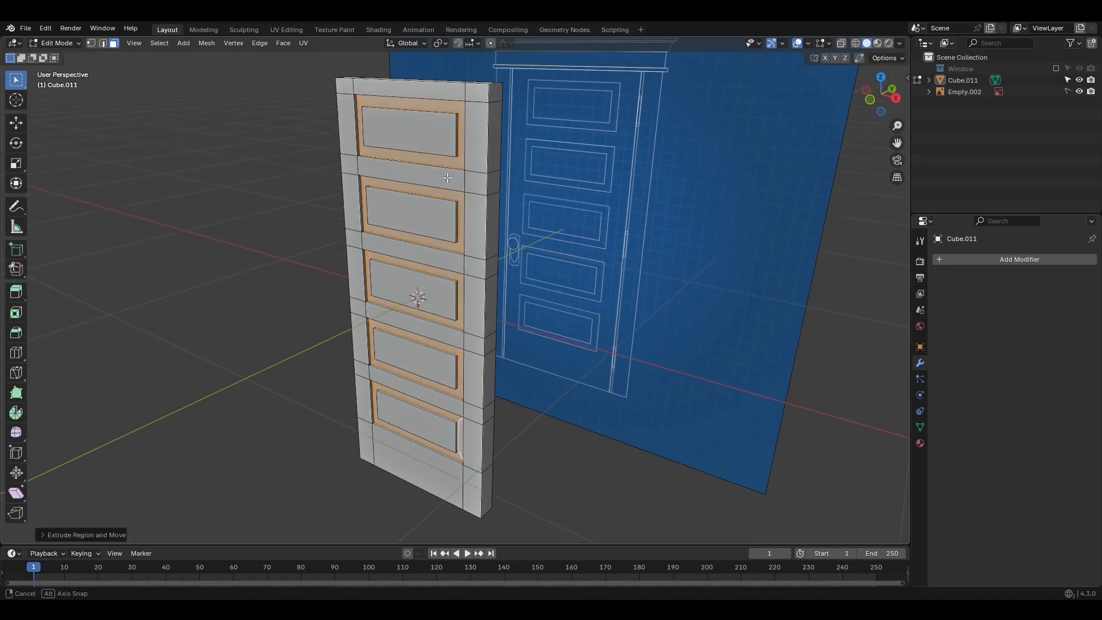
pyautogui.press('Tab')
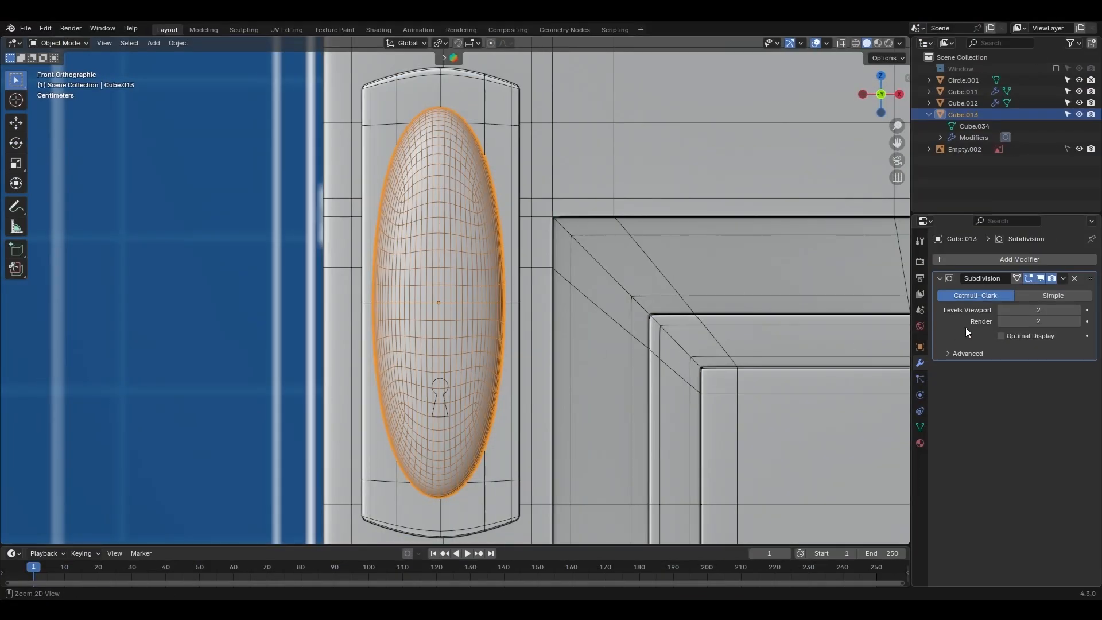
# Apply the Subdivision modifier on the oval piece of the door's handle plate
pyautogui.hotkey('ctrl', 'a')
pyautogui.scroll(-1, 520, 333)
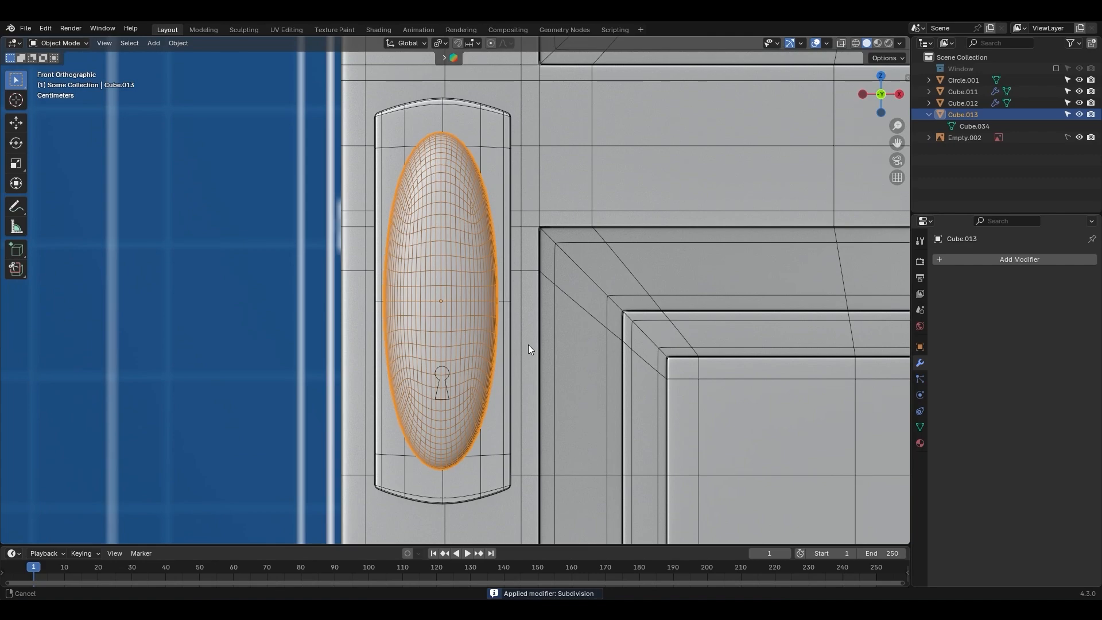
pyautogui.moveTo(447, 374)
pyautogui.mouseDown(button='middle')
pyautogui.moveTo(491, 386)
pyautogui.moveTo(460, 380)
pyautogui.mouseUp(button='middle')
# Knife Project the keyhole outline Circle.001 onto the oval Cube.013 mesh from the front view
pyautogui.click(462, 386)
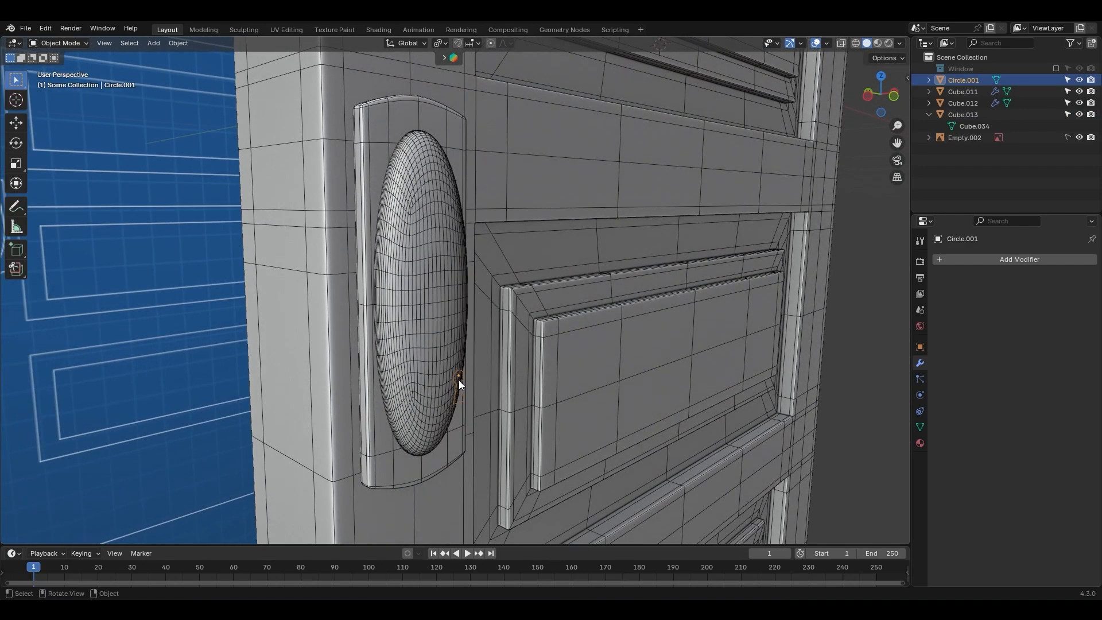
pyautogui.click(446, 311)
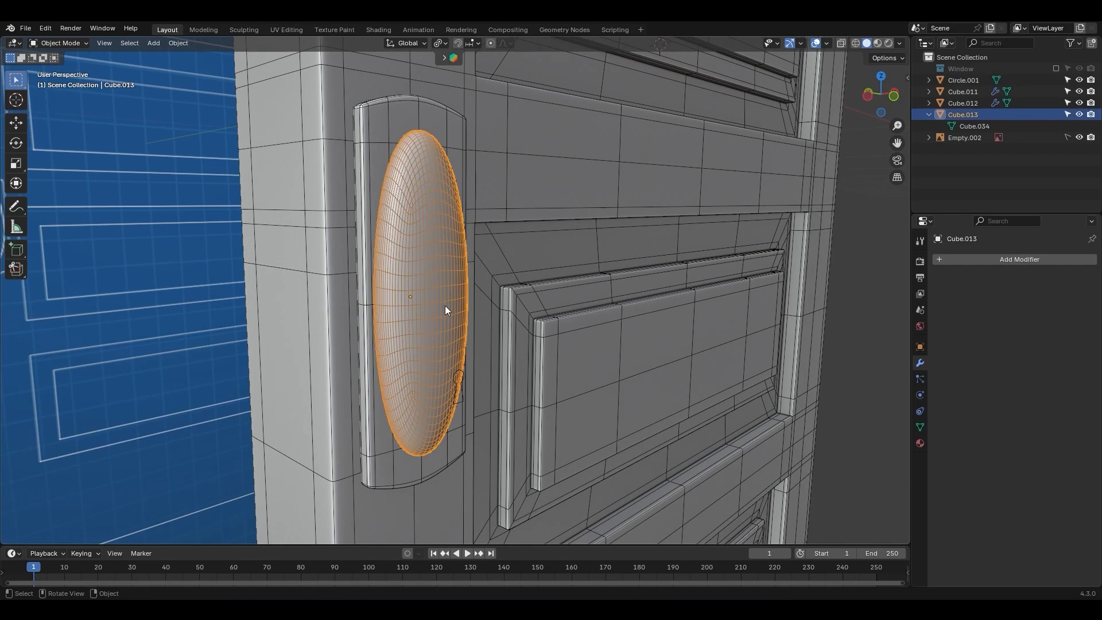
pyautogui.press('KP_1')
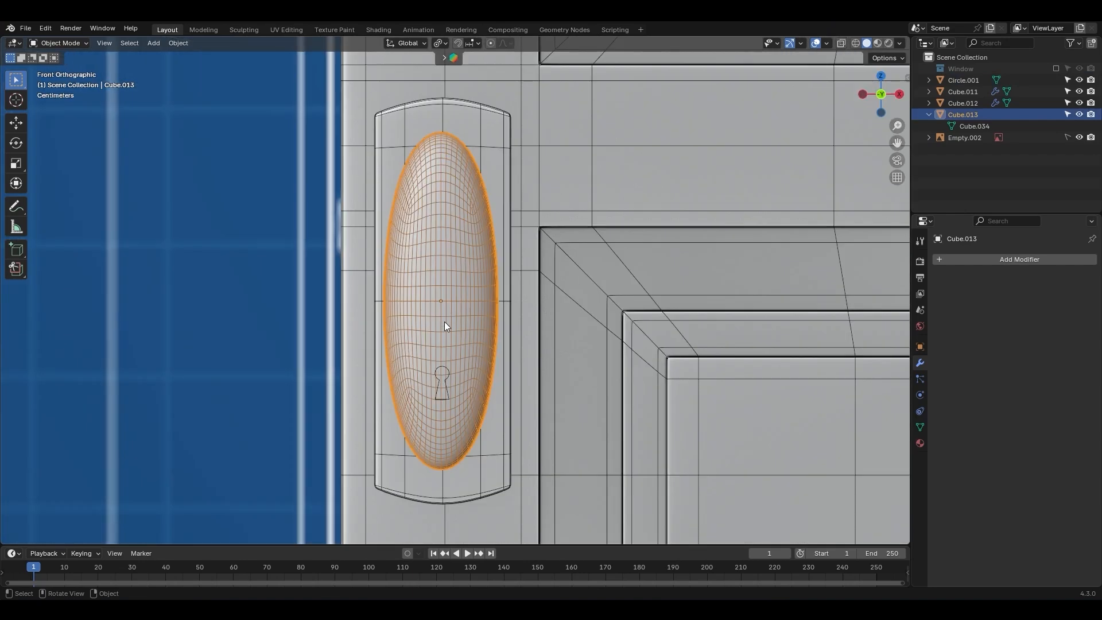
pyautogui.press('Tab')
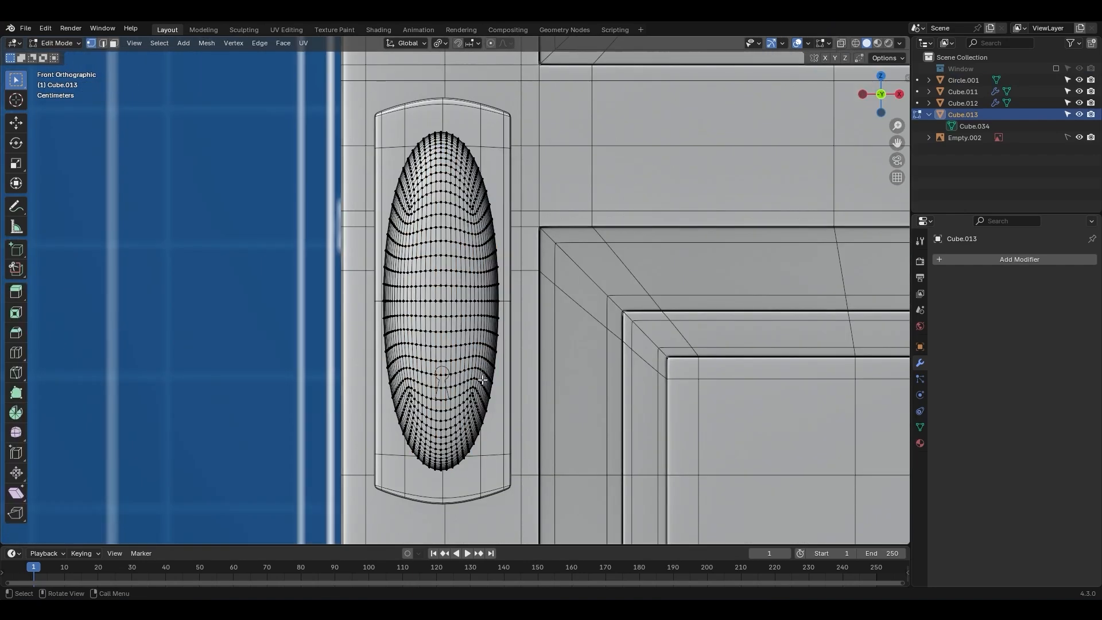
pyautogui.keyDown('ctrl'); pyautogui.click(966, 81); pyautogui.keyUp('ctrl')
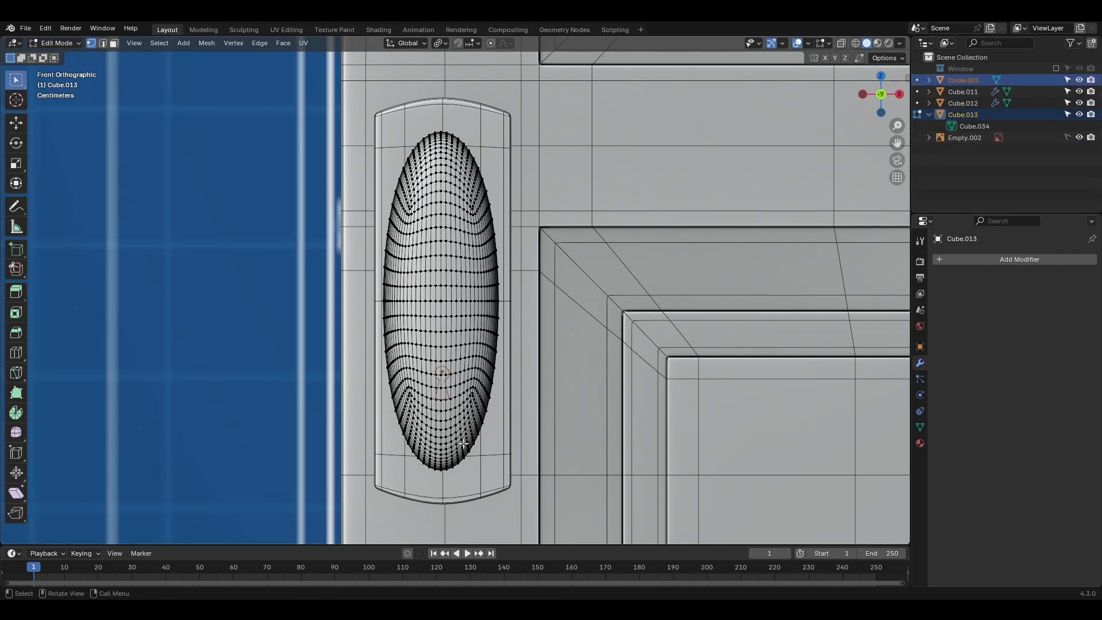
pyautogui.click(208, 43)
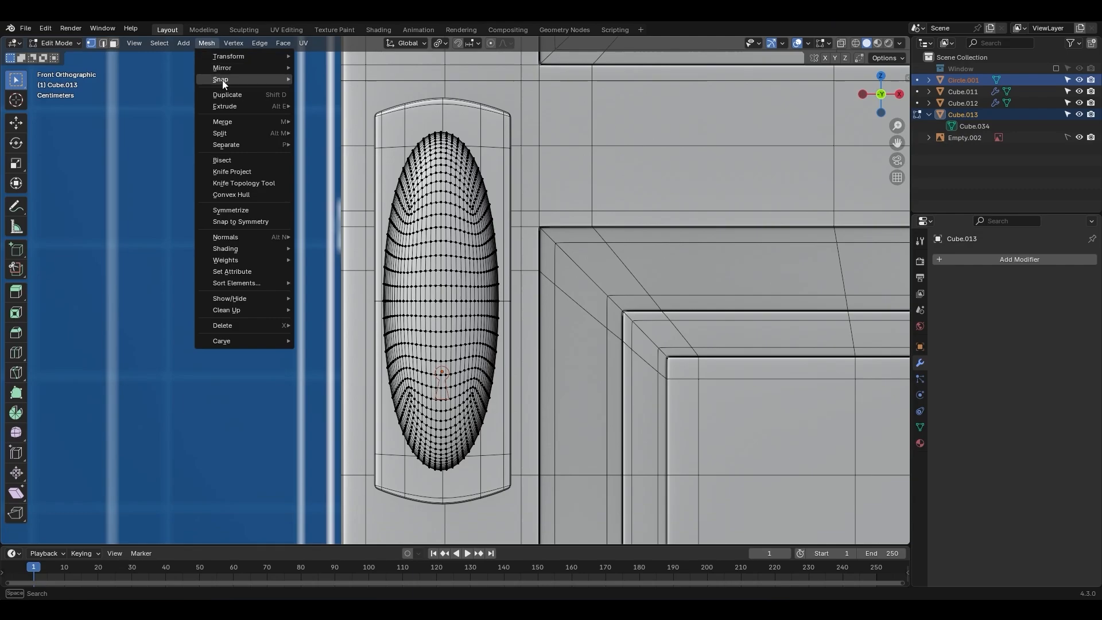
pyautogui.click(275, 171)
# Extrude the projected keyhole faces inward into the oval piece and return to Object Mode
pyautogui.moveTo(391, 367); pyautogui.dragTo(488, 290, button='middle')
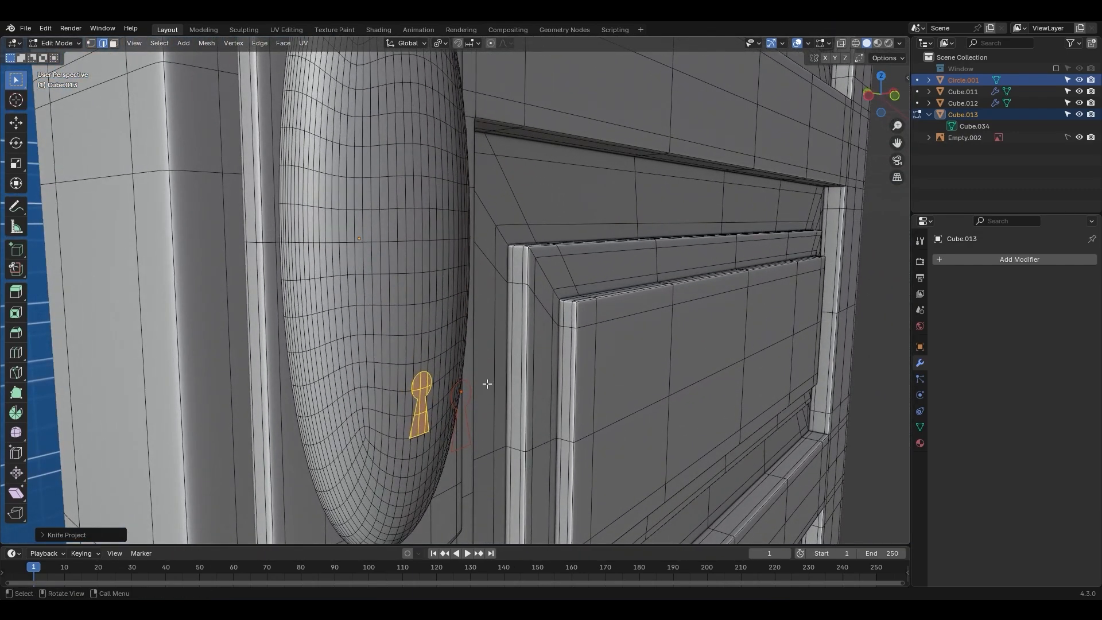
pyautogui.moveTo(485, 384); pyautogui.dragTo(483, 415, button='middle')
pyautogui.press('e')
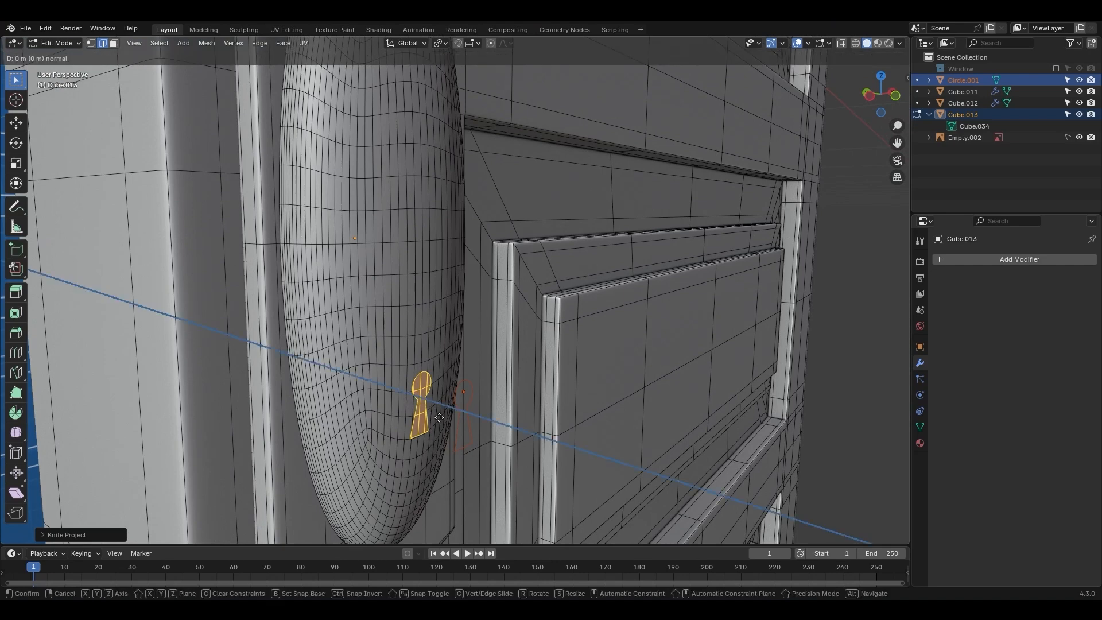
pyautogui.click(431, 414)
pyautogui.press('Tab')
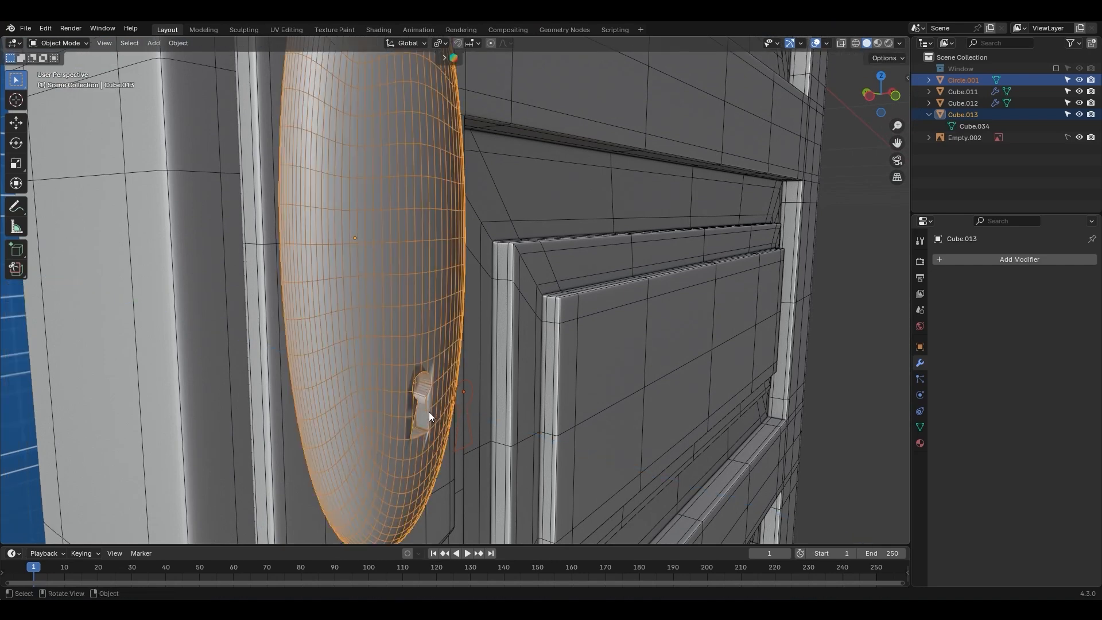
# Turn off the wireframe overlay and delete the keyhole outline object Circle.001
pyautogui.moveTo(428, 412); pyautogui.dragTo(442, 402, button='middle')
pyautogui.hotkey('ctrl', 'w')
pyautogui.click(461, 408)
pyautogui.press('x')
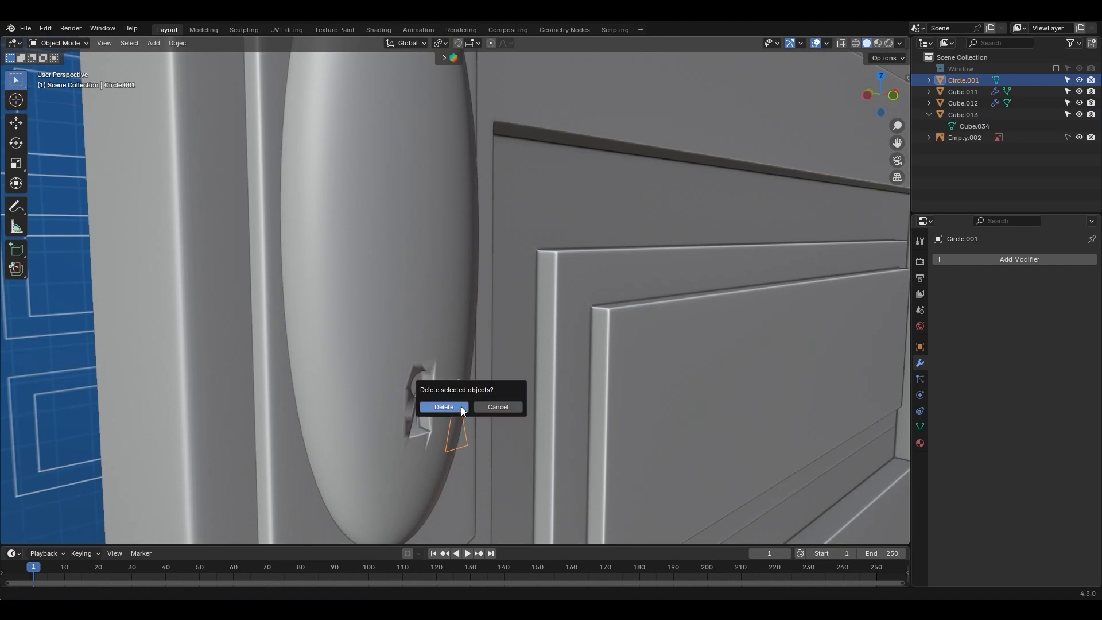
pyautogui.click(461, 407)
pyautogui.moveTo(464, 408)
pyautogui.mouseDown(button='middle')
pyautogui.moveTo(488, 417)
pyautogui.moveTo(446, 407)
pyautogui.mouseUp(button='middle')
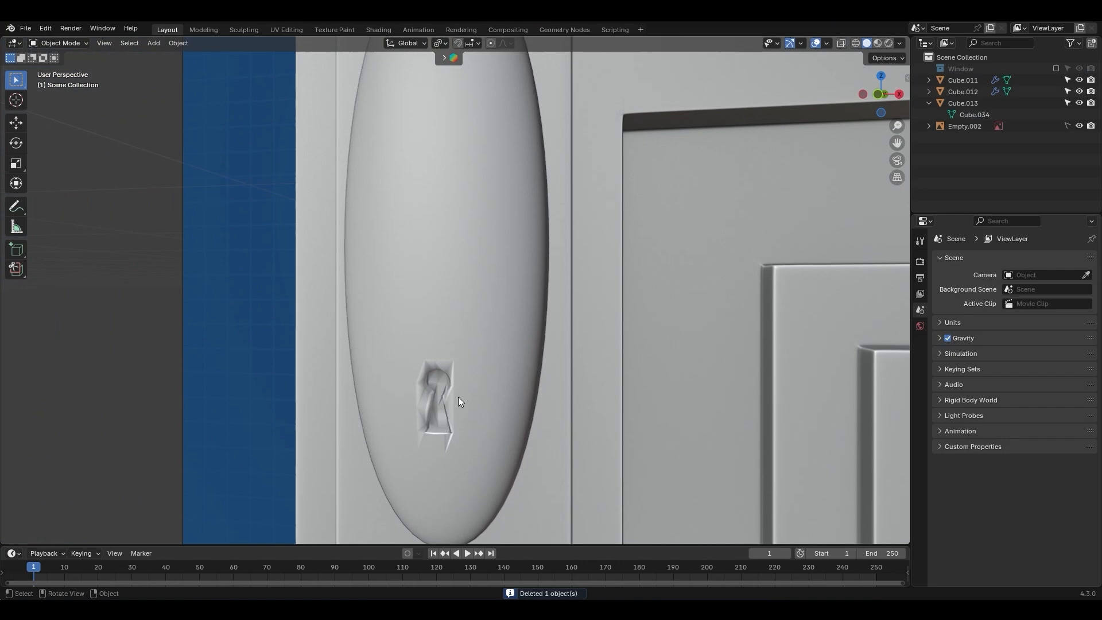
# Apply Shade Auto Smooth to the oval piece with the keyhole
pyautogui.click(488, 328)
pyautogui.rightClick(488, 328)
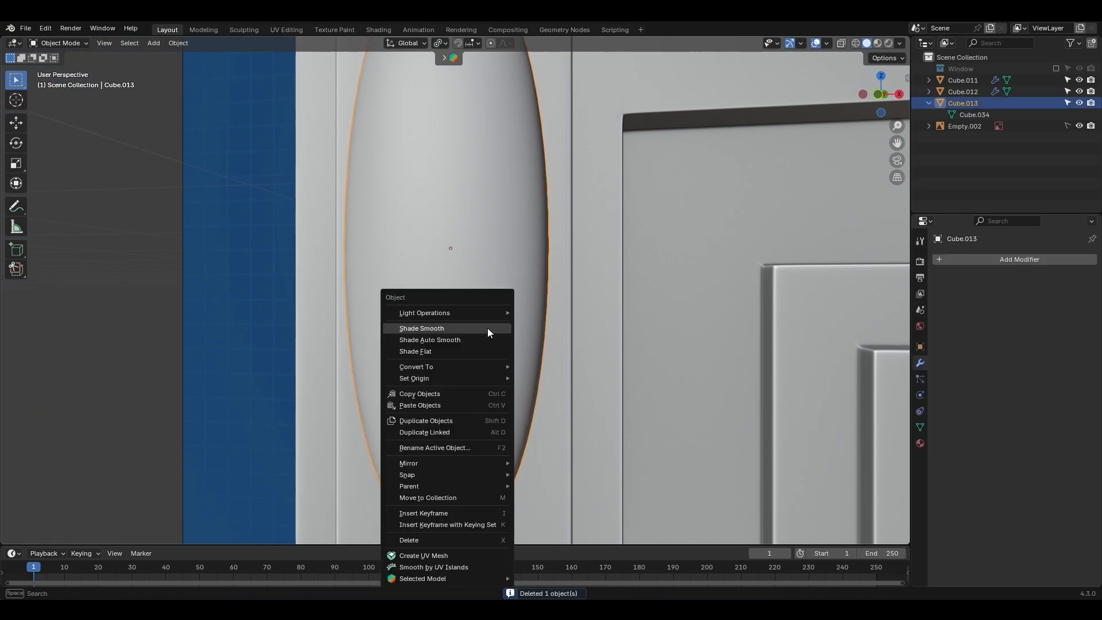
pyautogui.click(487, 340)
pyautogui.moveTo(476, 361); pyautogui.dragTo(522, 330, button='middle')
pyautogui.scroll(5, 459, 327)
pyautogui.moveTo(477, 303)
pyautogui.mouseDown(button='middle')
pyautogui.moveTo(438, 310)
pyautogui.moveTo(474, 313)
pyautogui.mouseUp(button='middle')
pyautogui.keyDown('shift'); pyautogui.moveTo(445, 350); pyautogui.dragTo(459, 315, button='middle'); pyautogui.keyUp('shift')
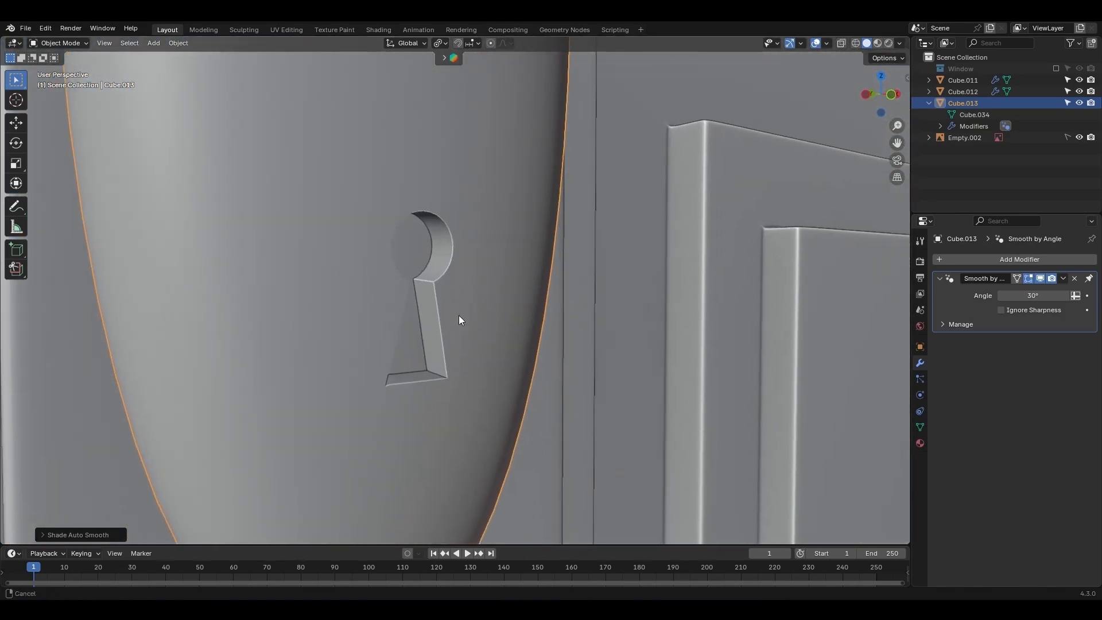
# Bevel the front edges around the keyhole opening by about 0.00037 m with 2 segments, then return to Object Mode
pyautogui.press('Tab')
pyautogui.keyDown('alt'); pyautogui.click(437, 205); pyautogui.keyUp('alt')
pyautogui.moveTo(453, 285); pyautogui.dragTo(351, 288, button='middle')
pyautogui.keyDown('alt'); pyautogui.keyDown('shift'); pyautogui.click(445, 306); pyautogui.keyUp('shift'); pyautogui.keyUp('alt')
pyautogui.keyDown('alt'); pyautogui.keyDown('shift'); pyautogui.click(393, 282); pyautogui.keyUp('shift'); pyautogui.keyUp('alt')
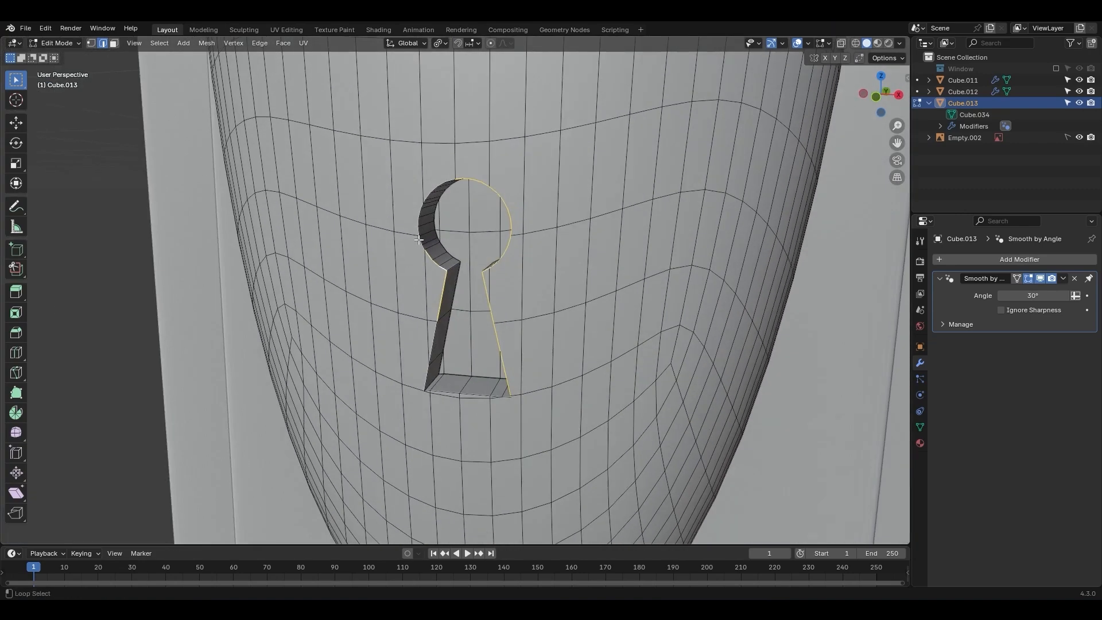
pyautogui.keyDown('alt'); pyautogui.keyDown('shift'); pyautogui.click(445, 391); pyautogui.keyUp('shift'); pyautogui.keyUp('alt')
pyautogui.keyDown('shift'); pyautogui.moveTo(451, 371); pyautogui.dragTo(480, 464, button='middle'); pyautogui.keyUp('shift')
pyautogui.keyDown('ctrl'); pyautogui.moveTo(480, 464); pyautogui.dragTo(451, 306, button='middle'); pyautogui.keyUp('ctrl')
pyautogui.keyDown('alt'); pyautogui.keyDown('shift'); pyautogui.click(448, 304); pyautogui.keyUp('shift'); pyautogui.keyUp('alt')
pyautogui.keyDown('alt'); pyautogui.keyDown('shift'); pyautogui.click(459, 285); pyautogui.keyUp('shift'); pyautogui.keyUp('alt')
pyautogui.moveTo(496, 359); pyautogui.dragTo(569, 293, button='middle')
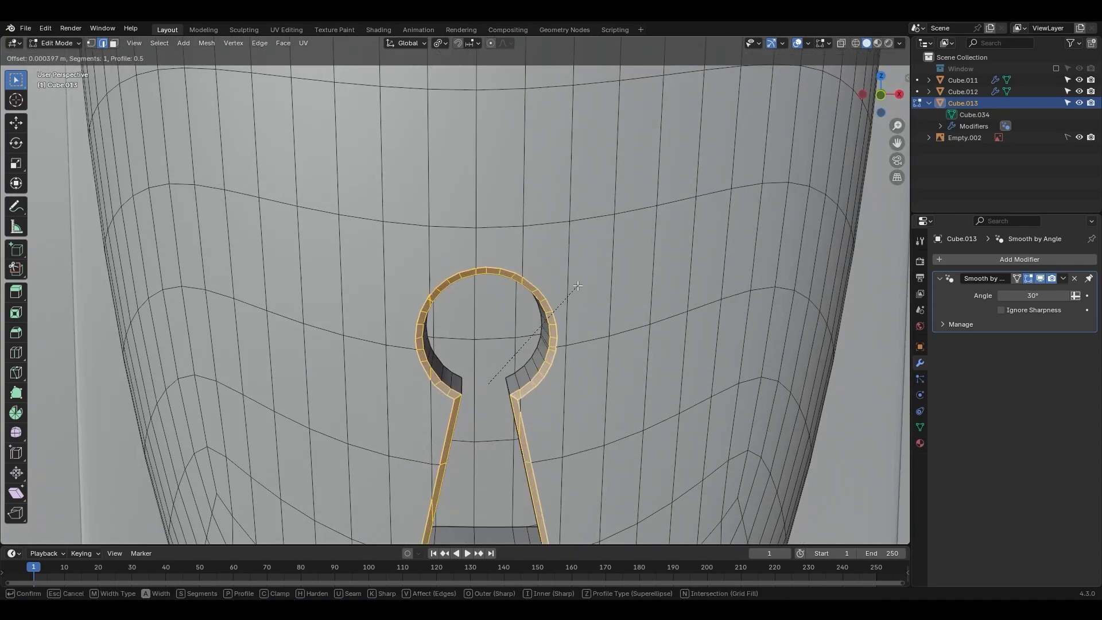
pyautogui.scroll(1, 577, 286)
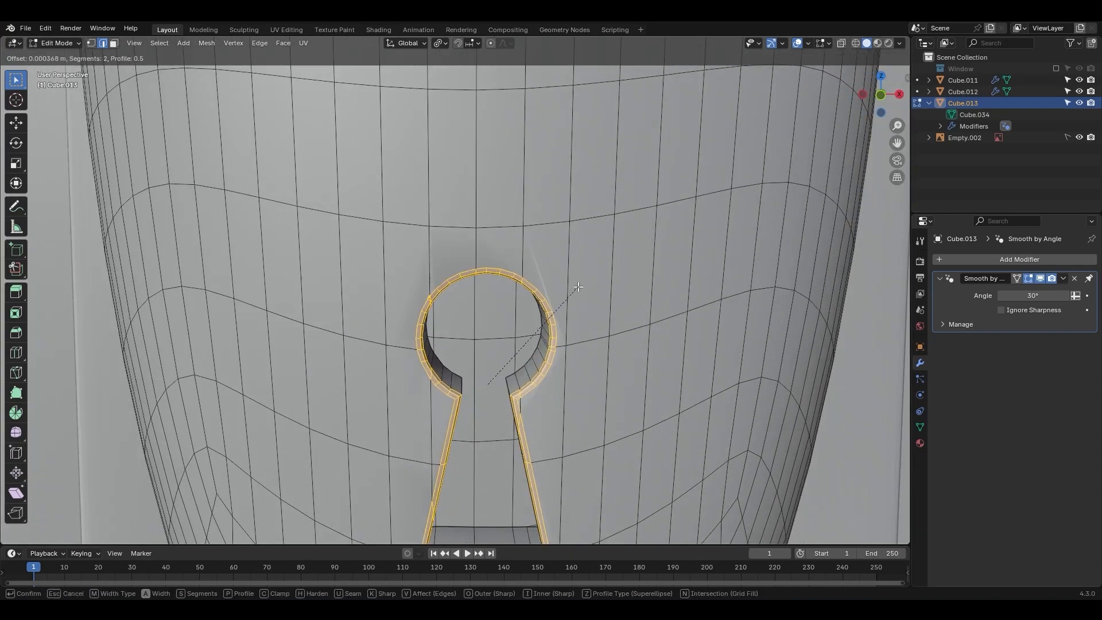
pyautogui.click(578, 287)
pyautogui.press('Tab')
pyautogui.scroll(-2, 535, 337)
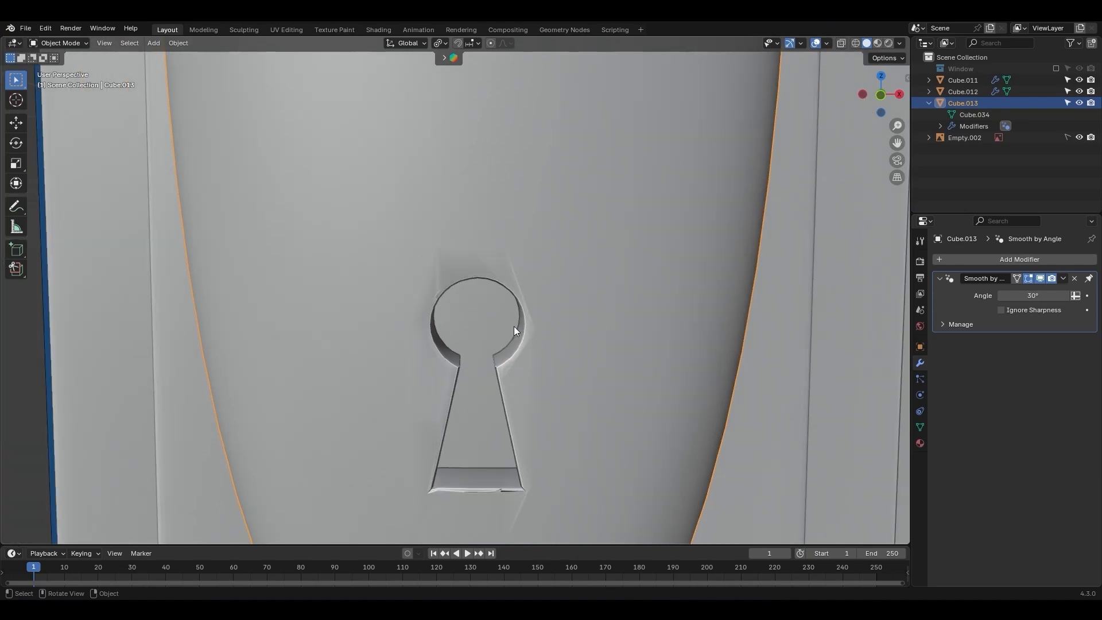
pyautogui.scroll(-3, 515, 326)
pyautogui.press('Tab')
pyautogui.keyDown('alt'); pyautogui.click(482, 337); pyautogui.keyUp('alt')
pyautogui.press('Tab')
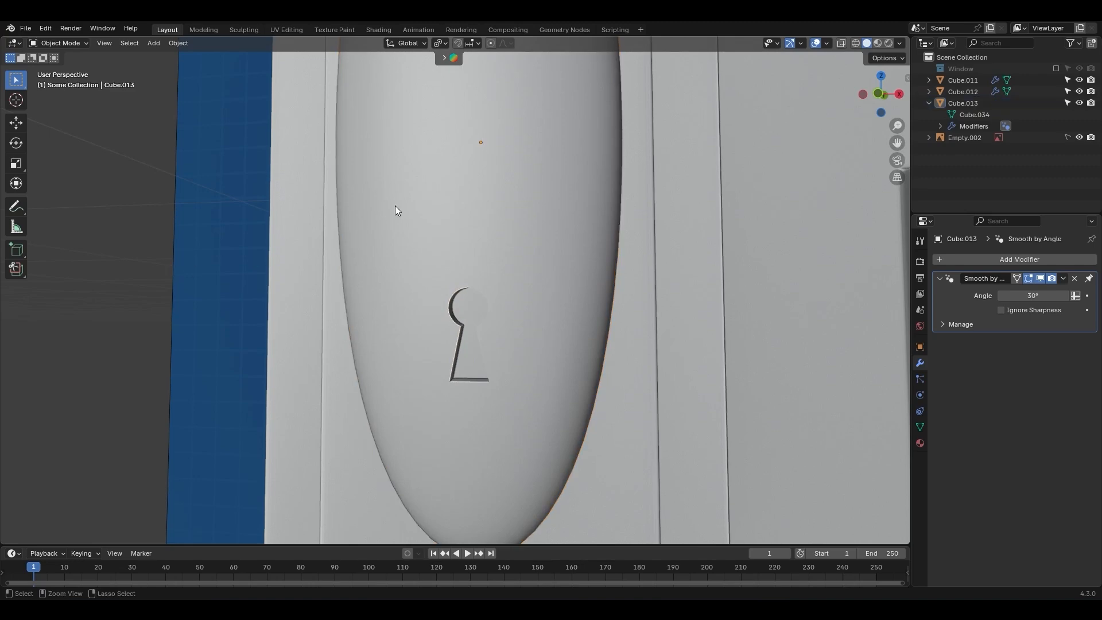
pyautogui.scroll(-4, 394, 209)
pyautogui.moveTo(439, 333); pyautogui.dragTo(471, 340, button='middle')
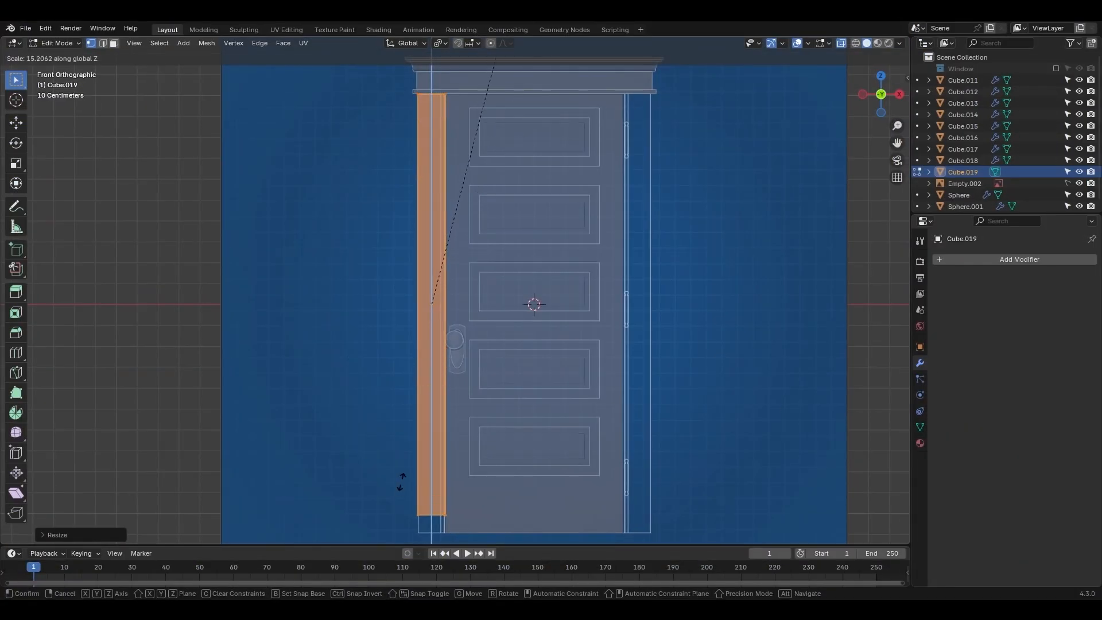
# Stretch the door frame's left jamb along Z by about 15.2 times and move its lower vertices along Z
pyautogui.click(402, 483)
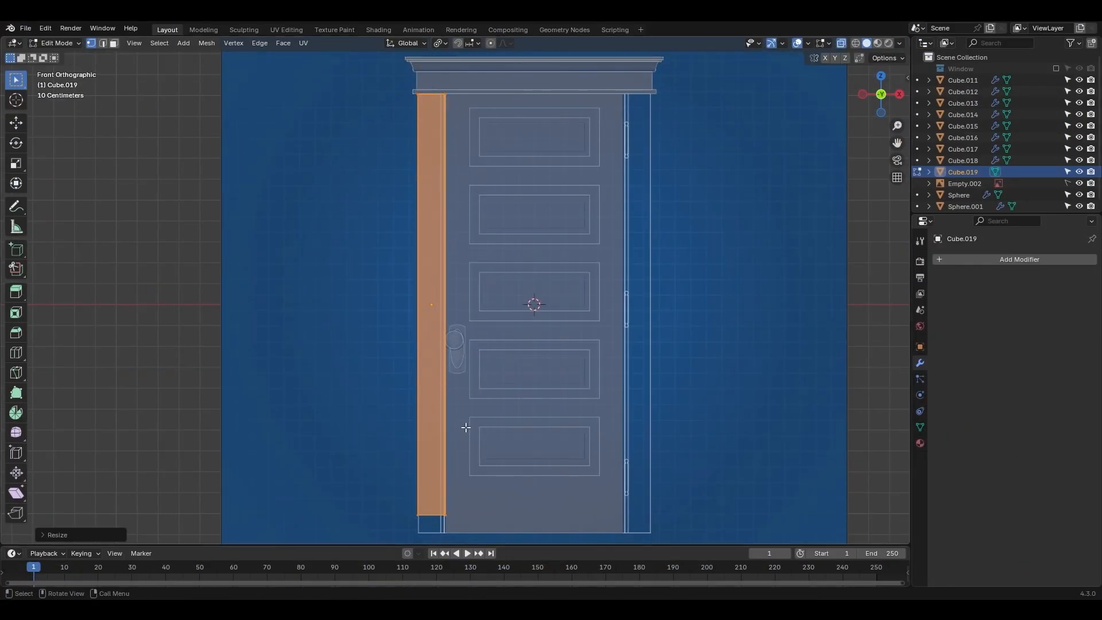
pyautogui.moveTo(374, 460); pyautogui.dragTo(469, 529)
pyautogui.press('g')
pyautogui.press('z')
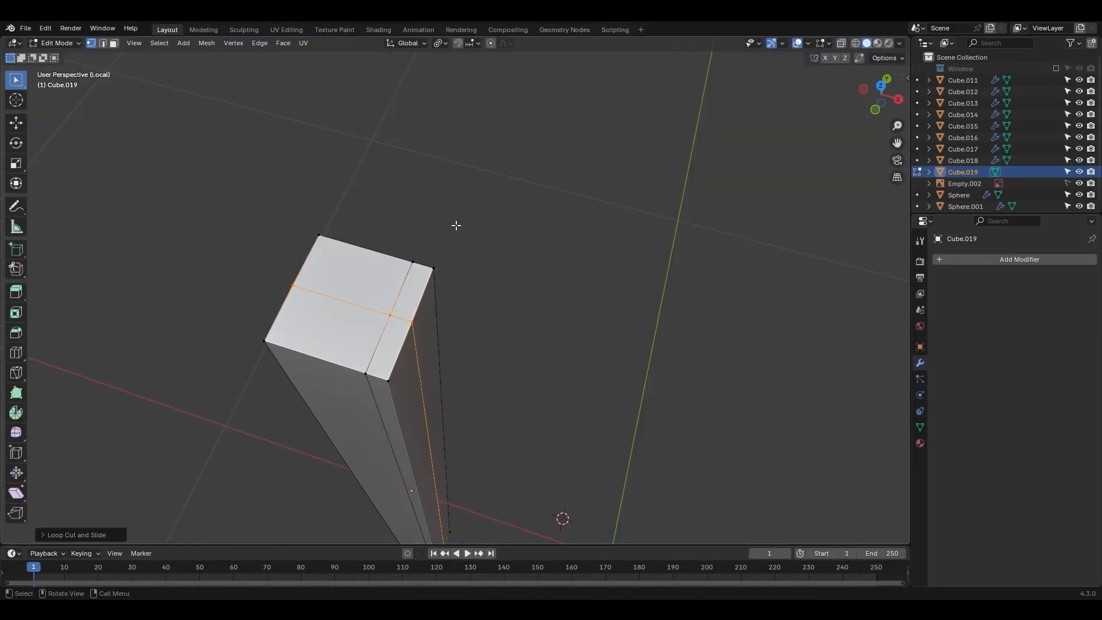
# Delete the rear half of the jamb's faces behind the centre loop cut, including the leftover back faces
pyautogui.press('3')
pyautogui.keyDown('alt'); pyautogui.click(404, 286); pyautogui.keyUp('alt')
pyautogui.press('x')
pyautogui.press('f')
pyautogui.click(405, 286)
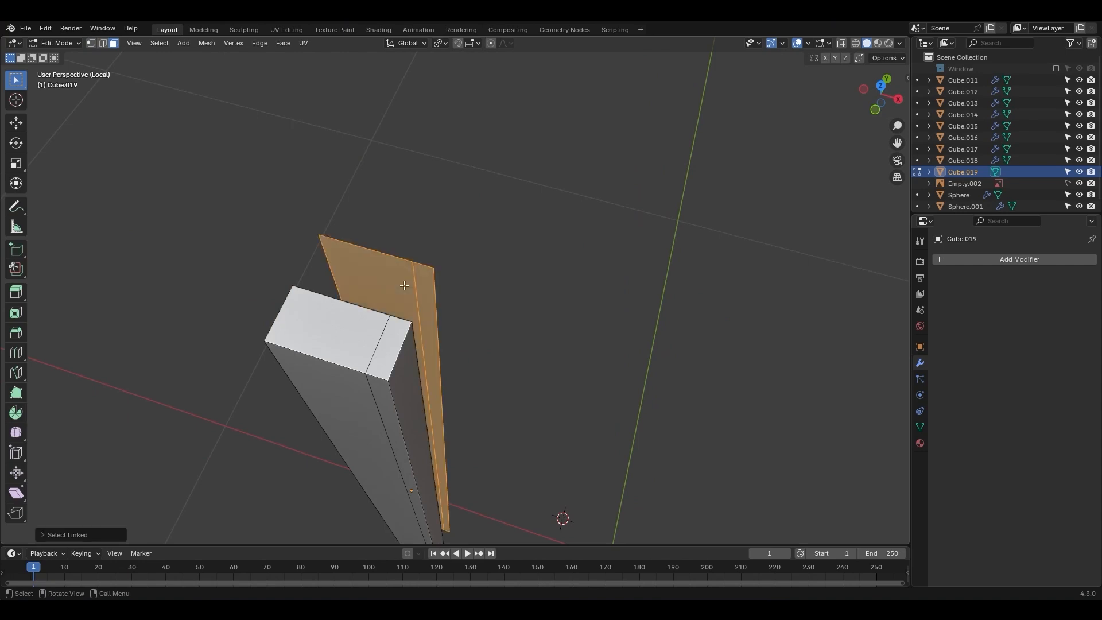
pyautogui.press('x')
pyautogui.press('f')
# Add a Mirror modifier to the jamb and set it to mirror on the Y axis only
pyautogui.press('Tab')
pyautogui.click(976, 260)
pyautogui.moveTo(976, 262)
pyautogui.click(870, 342)
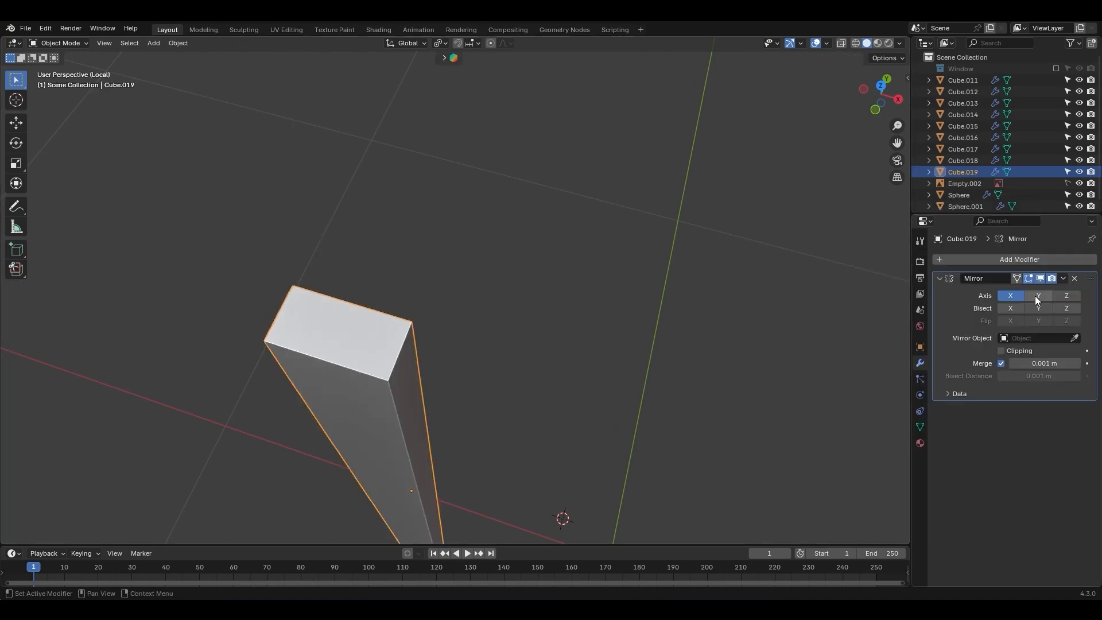
pyautogui.click(1037, 295)
pyautogui.click(1012, 295)
# Extrude the narrow strip face on the jamb's inner side with Extrude Manifold
pyautogui.moveTo(517, 374); pyautogui.dragTo(508, 340, button='middle')
pyautogui.press('Tab')
pyautogui.scroll(1, 441, 306)
pyautogui.click(405, 248)
pyautogui.hotkey('alt', 'e')
pyautogui.press('Escape')
pyautogui.hotkey('alt', 'e')
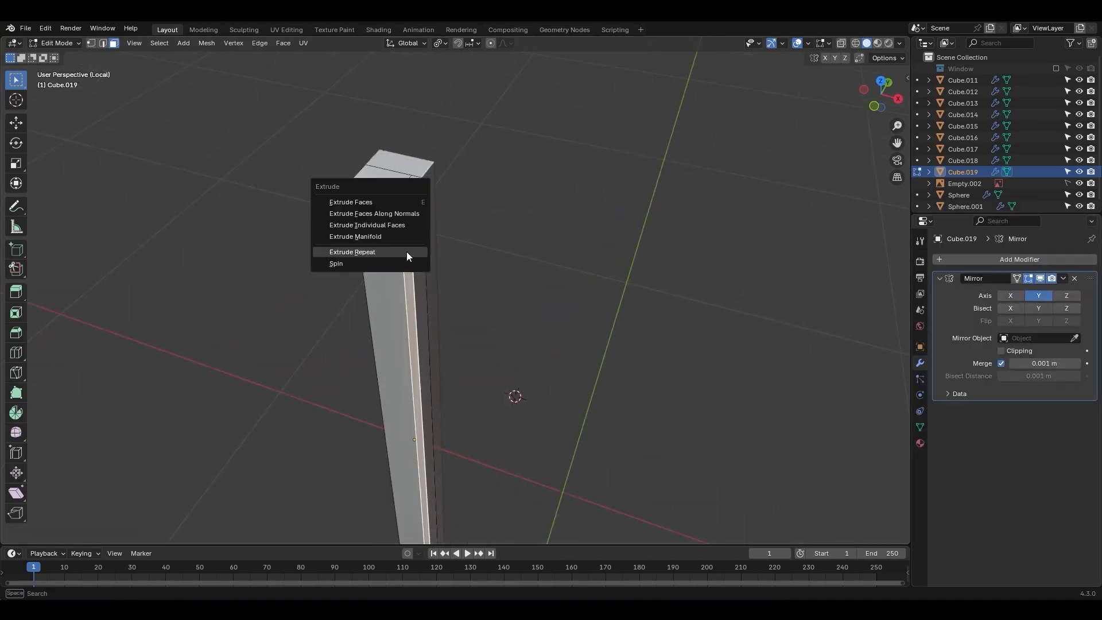
pyautogui.click(405, 236)
pyautogui.click(412, 230)
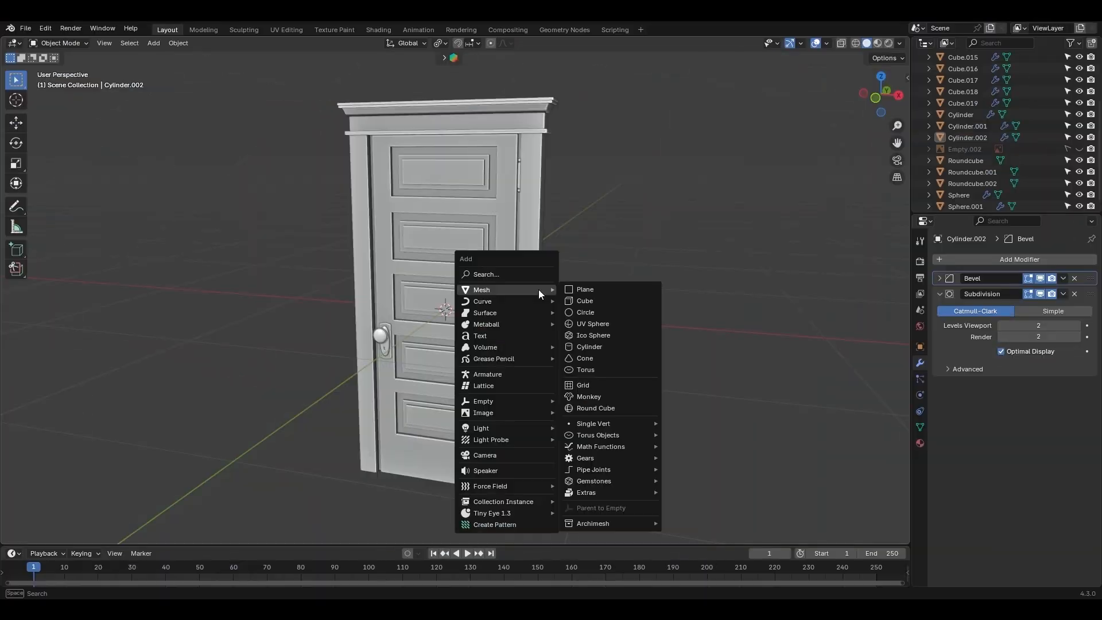
# Add a cube empty at the door, scale it along Z to the door's height and align it vertically
pyautogui.moveTo(530, 404)
pyautogui.click(580, 452)
pyautogui.press('KP_1')
pyautogui.press('s')
pyautogui.press('z')
pyautogui.click(665, 181)
pyautogui.press('g')
pyautogui.press('z')
pyautogui.click(672, 199)
# Scale the cube empty along Y and X so that it encloses the door and frame
pyautogui.press('KP_3')
pyautogui.press('s')
pyautogui.press('y')
pyautogui.click(486, 218)
pyautogui.press('KP_7')
pyautogui.press('s')
pyautogui.press('x')
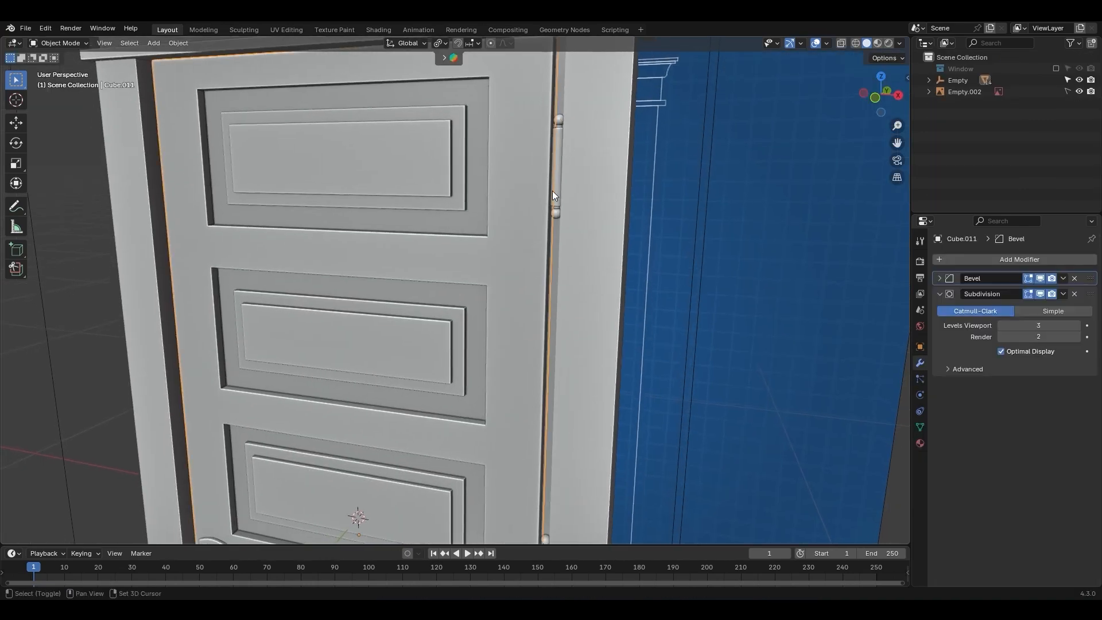
# Parent all the door, frame, knob and hinge objects to the cube empty
pyautogui.keyDown('shift'); pyautogui.moveTo(553, 191); pyautogui.dragTo(574, 196, button='middle'); pyautogui.keyUp('shift')
pyautogui.click(574, 195)
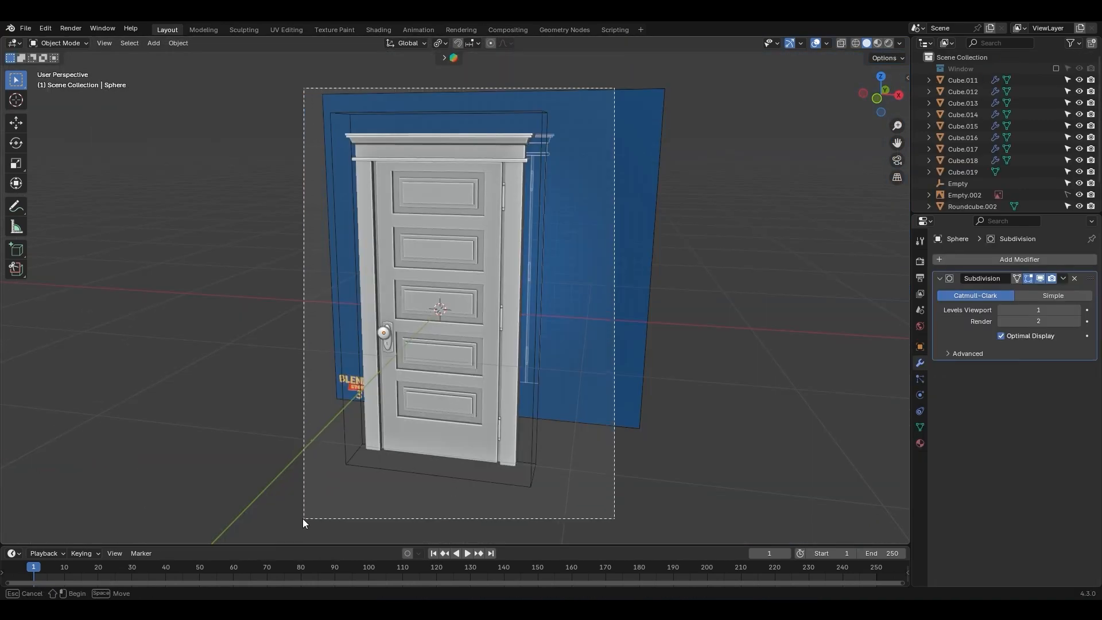
pyautogui.press('a')
pyautogui.keyDown('shift'); pyautogui.click(540, 150); pyautogui.keyUp('shift')
pyautogui.hotkey('ctrl', 'p')
pyautogui.click(540, 150)
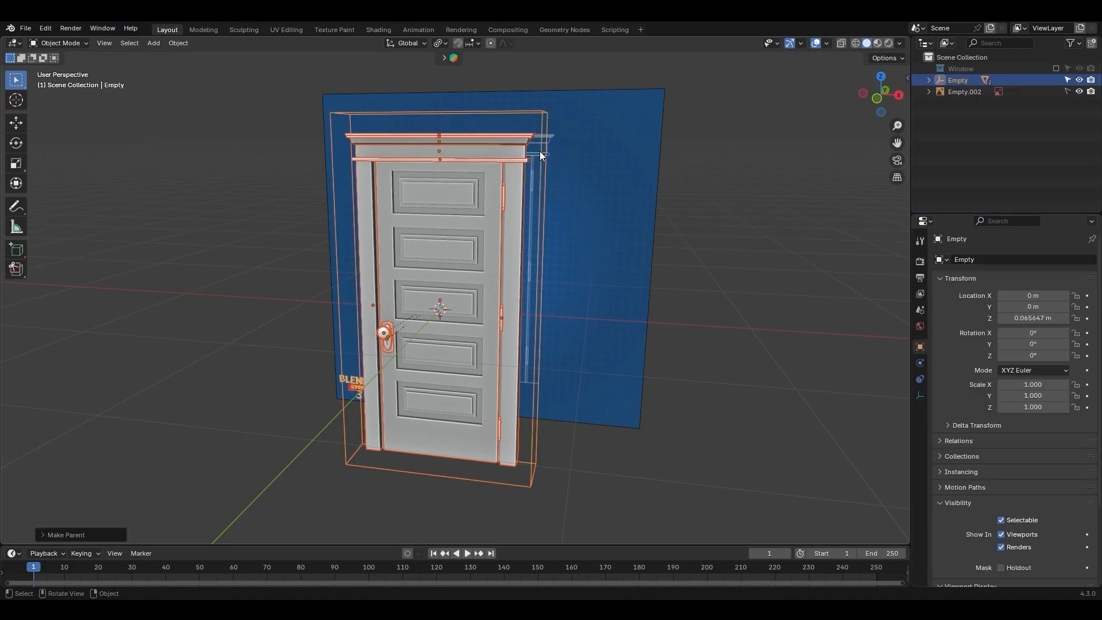
# Parent the door panel and handle parts to the hinge object Roundcube.002
pyautogui.press('g')
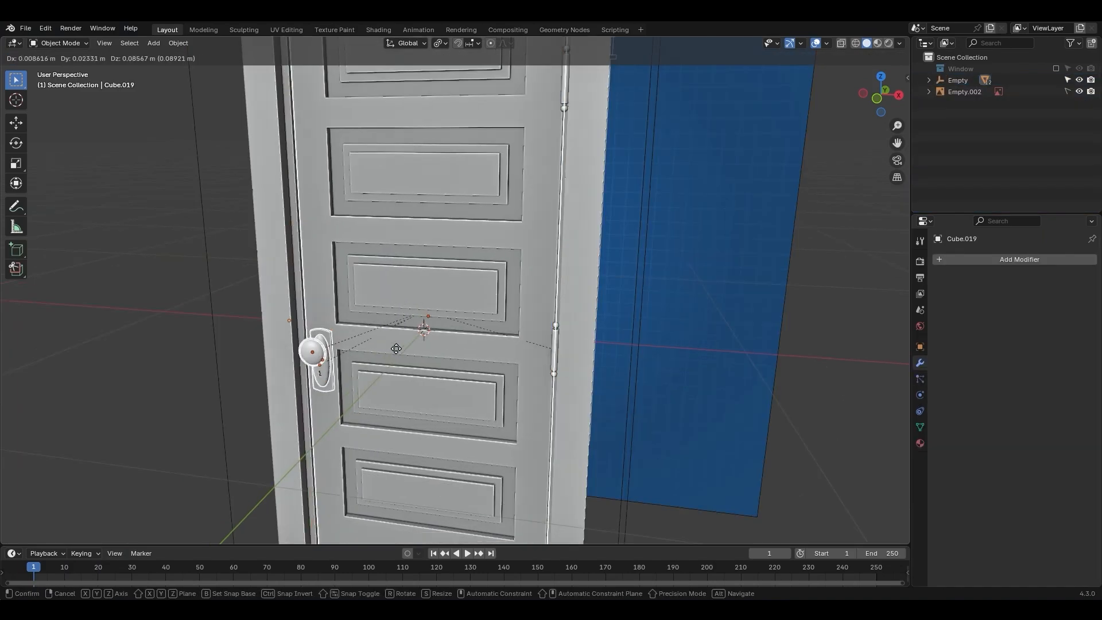
pyautogui.rightClick(406, 329)
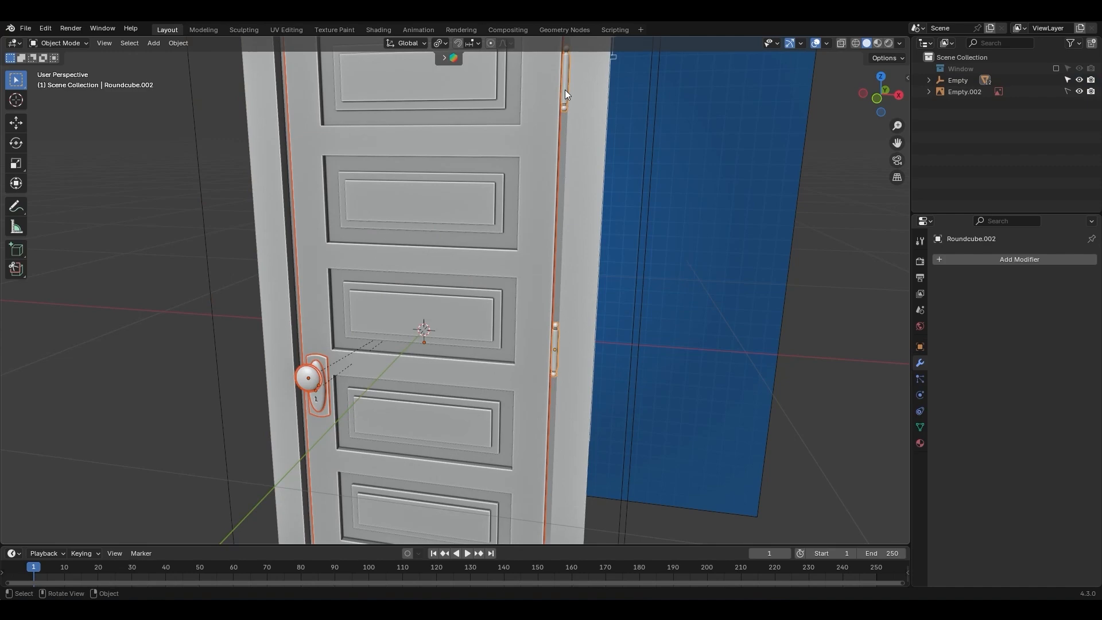
pyautogui.hotkey('ctrl', 'p')
pyautogui.click(565, 89)
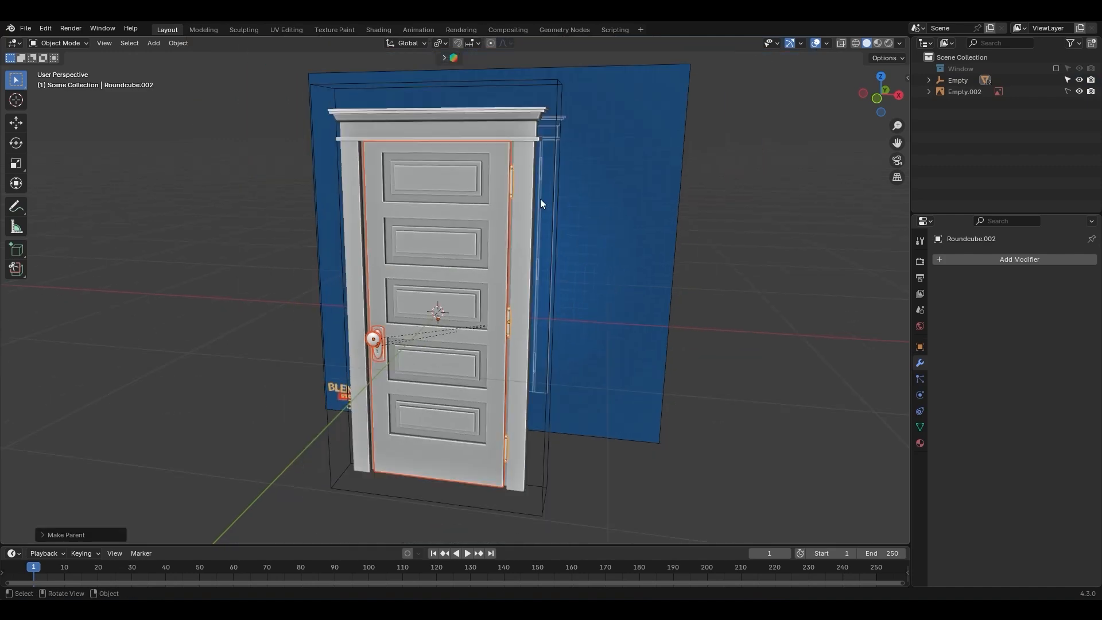
# Try moving the whole door by its cube empty and rotating the hinge about Z
pyautogui.click(553, 206)
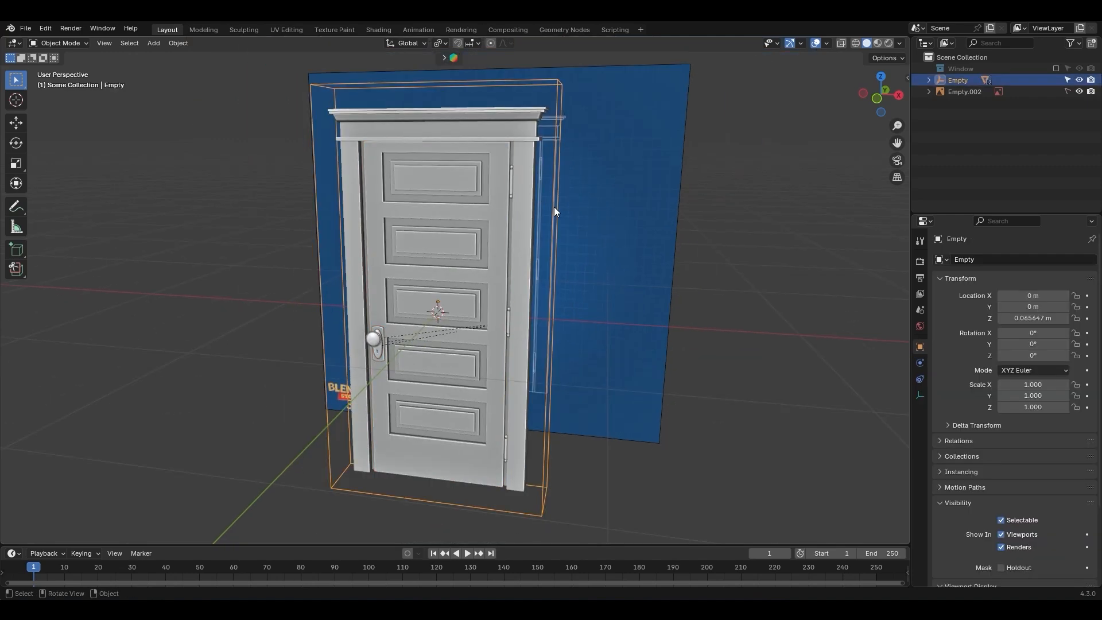
pyautogui.press('g')
pyautogui.rightClick(534, 180)
pyautogui.click(513, 187)
pyautogui.press('r')
pyautogui.press('z')
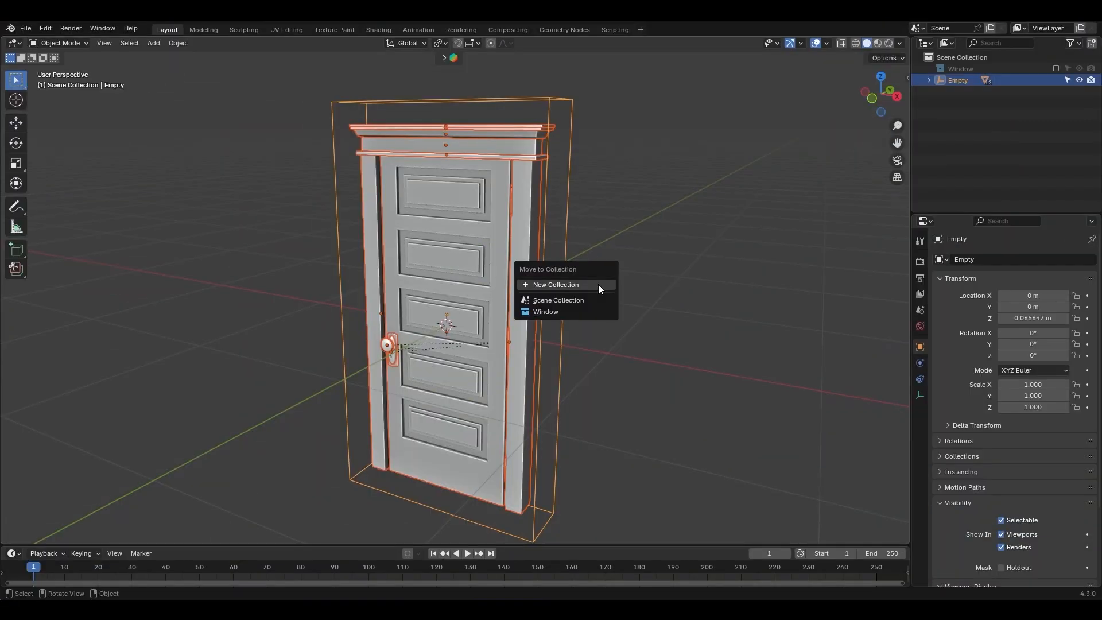
# Move the door objects and their empty into a new collection named Door and give it a yellow color tag
pyautogui.click(598, 285)
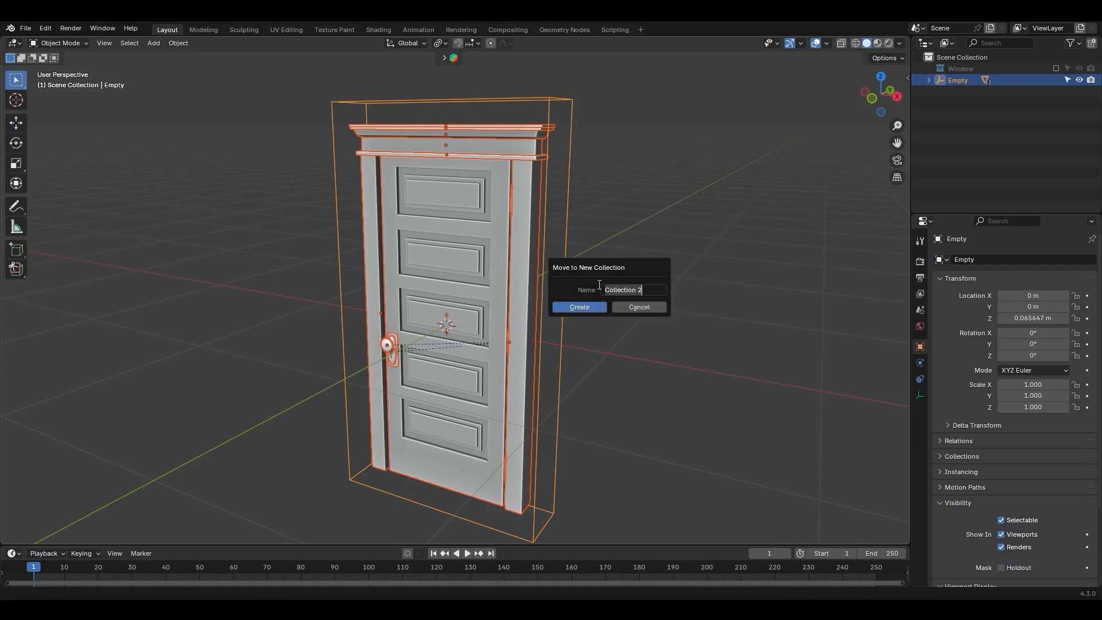
pyautogui.write('Door')
pyautogui.press('Return')
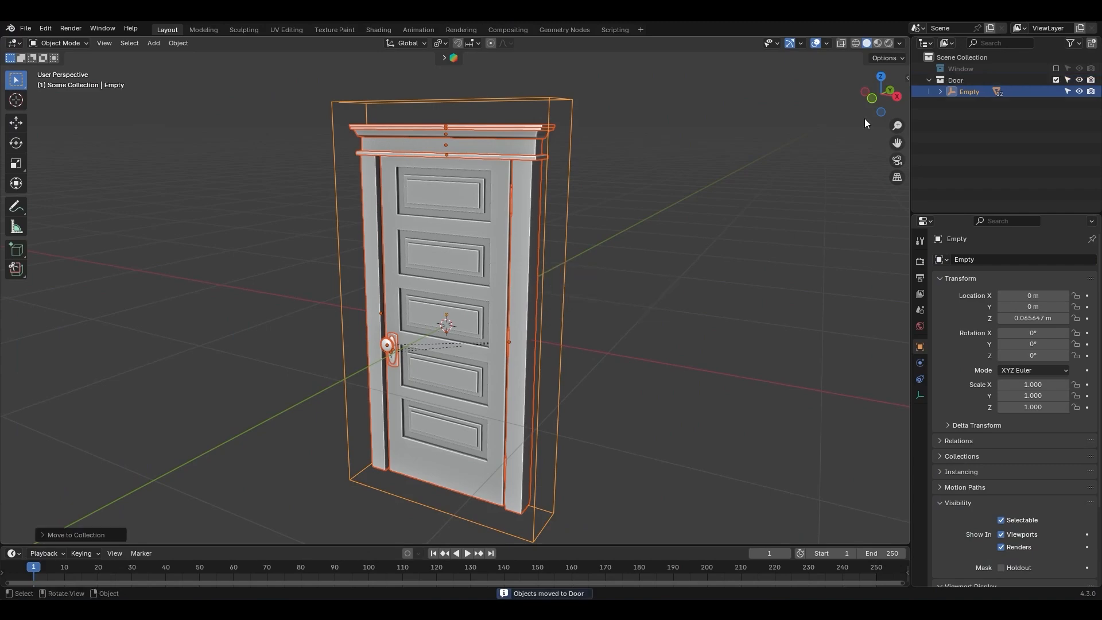
pyautogui.click(942, 80)
pyautogui.rightClick(942, 79)
pyautogui.click(966, 222)
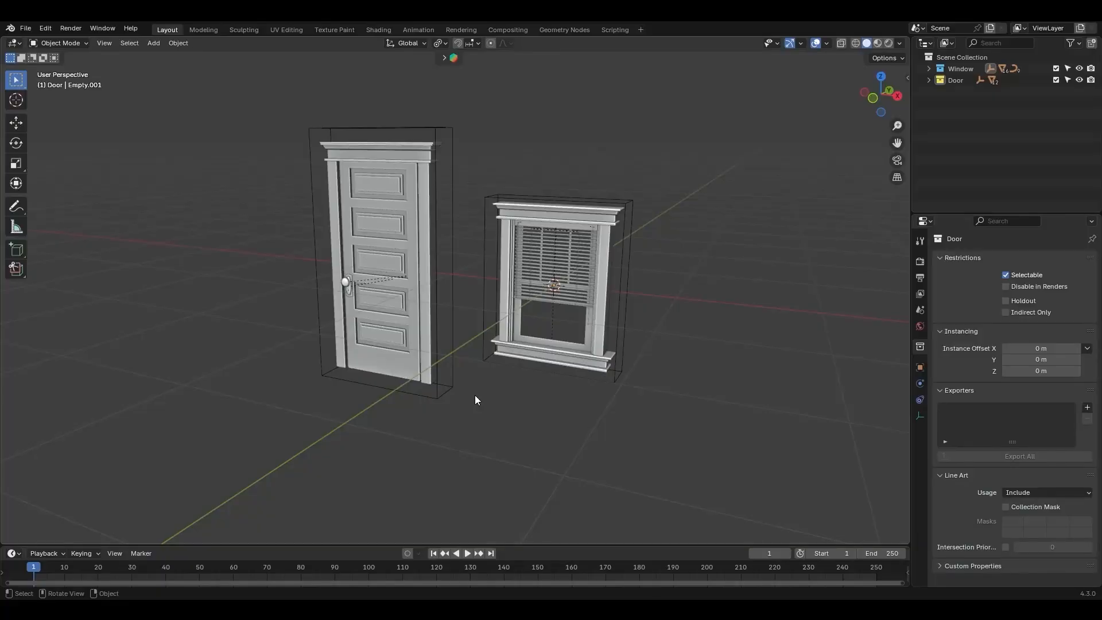
# Copy all door and window objects, paste them into the furnished room file and collapse the Window collection
pyautogui.press('a')
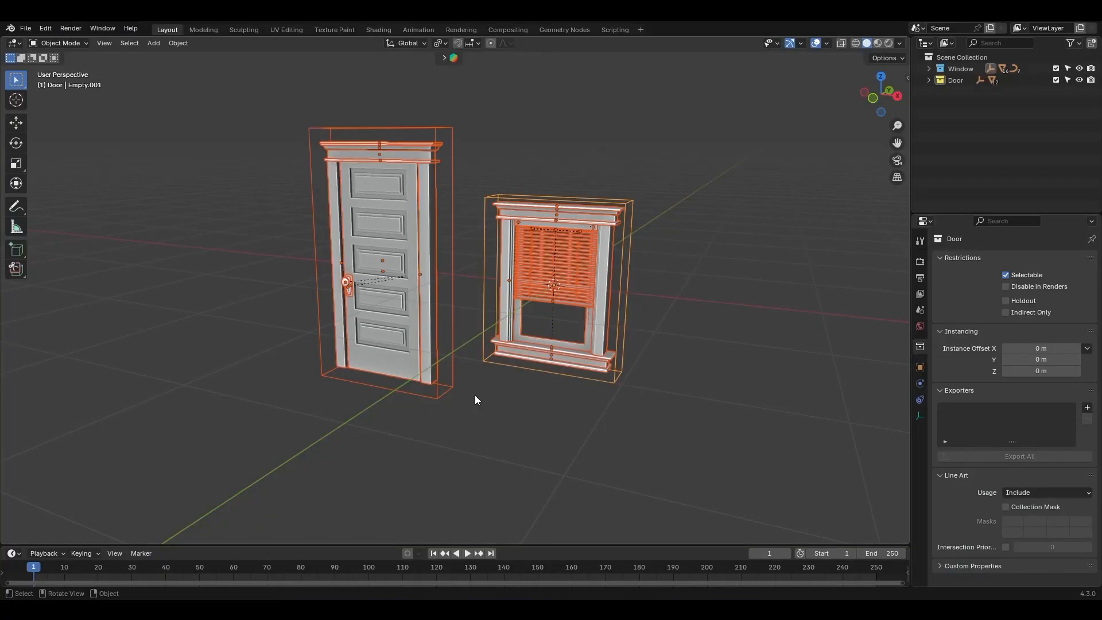
pyautogui.hotkey('ctrl', 'c')
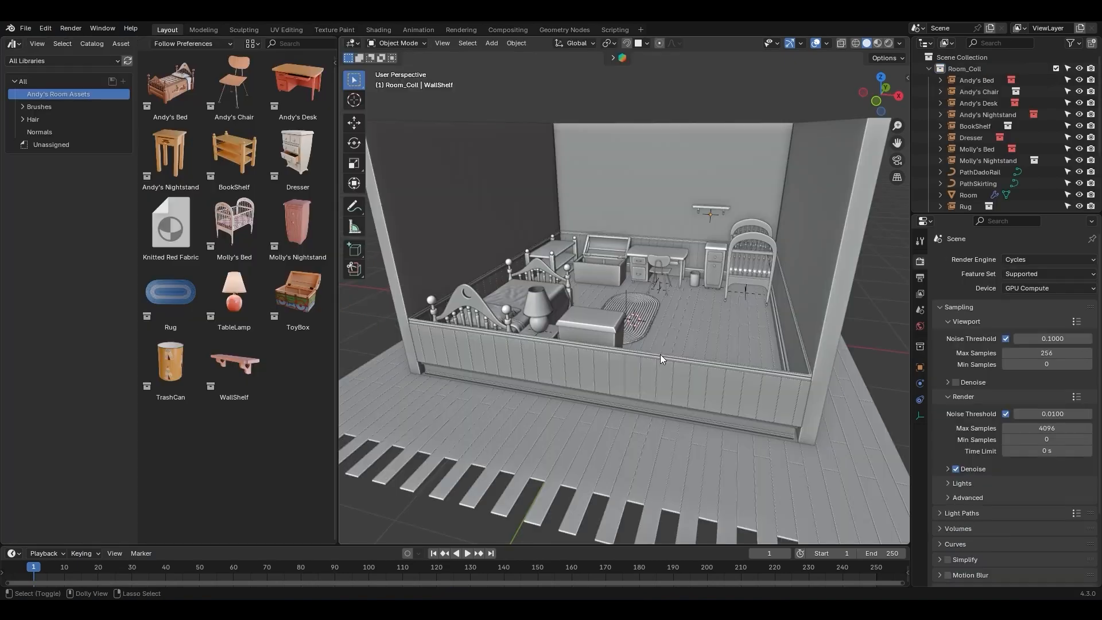
pyautogui.hotkey('ctrl', 'v')
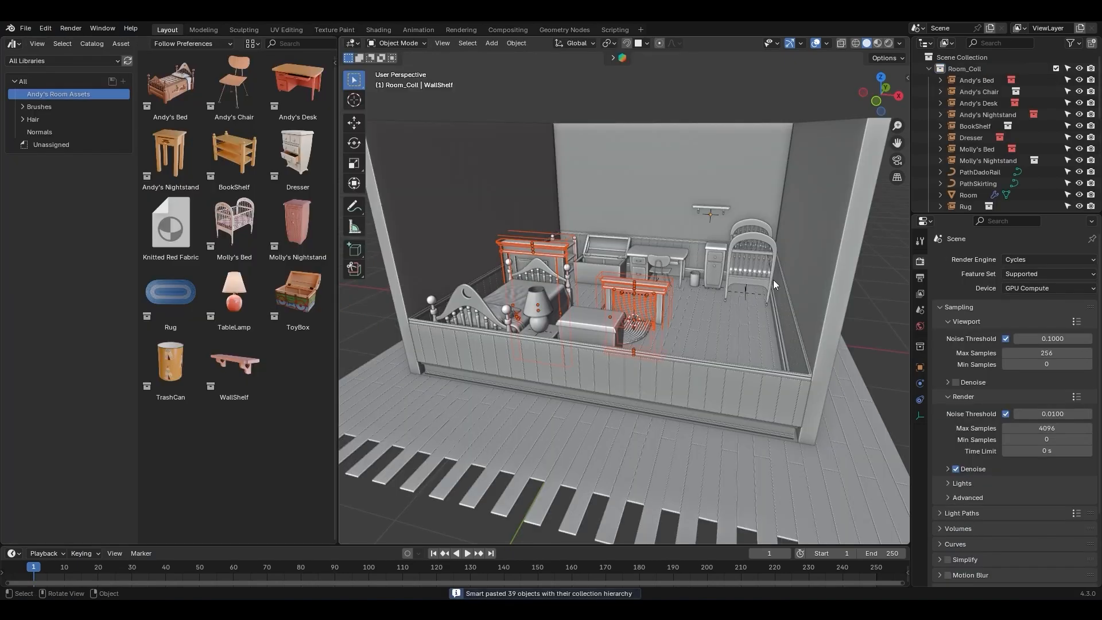
pyautogui.scroll(-5, 937, 172)
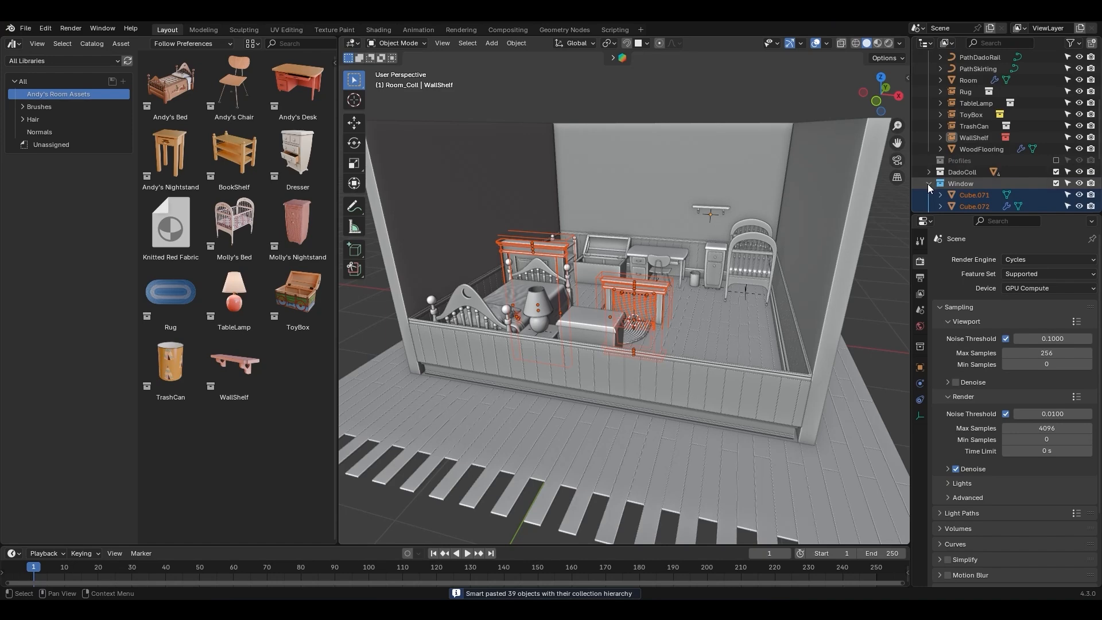
pyautogui.click(929, 184)
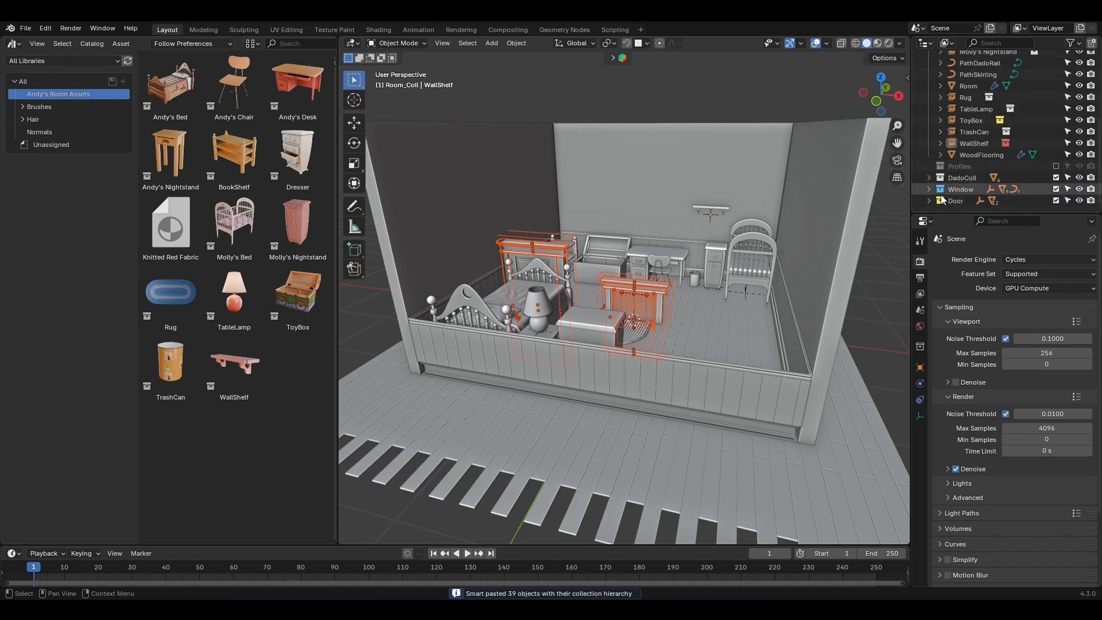
# Move the pasted door and window along Y out of the room, past the front edge of the floor
pyautogui.moveTo(639, 306); pyautogui.dragTo(630, 301, button='middle')
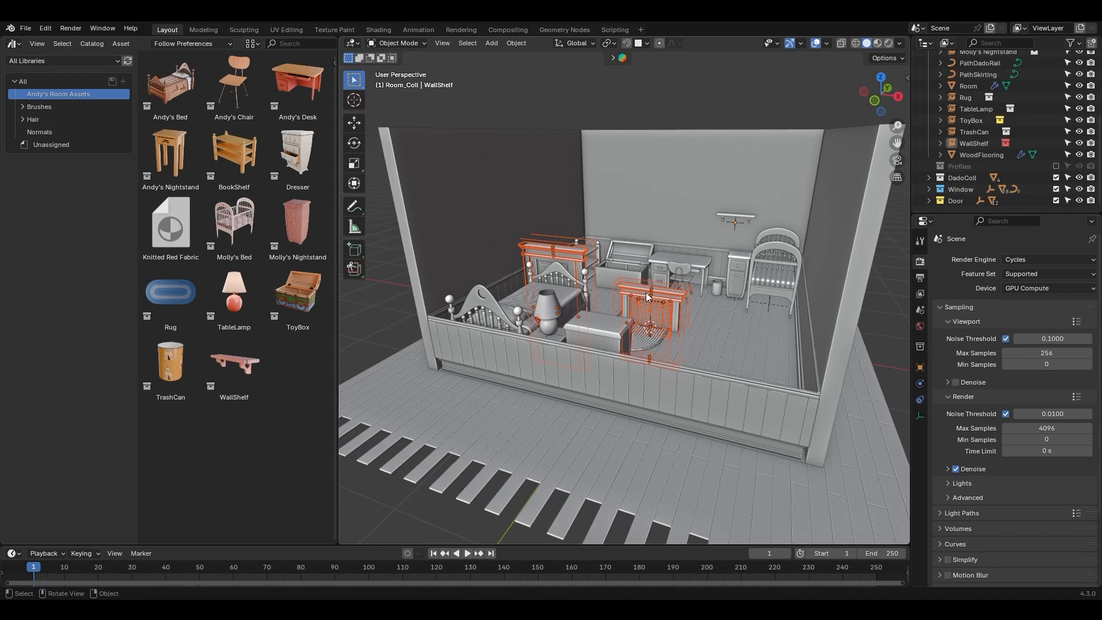
pyautogui.moveTo(653, 293); pyautogui.dragTo(630, 292, button='middle')
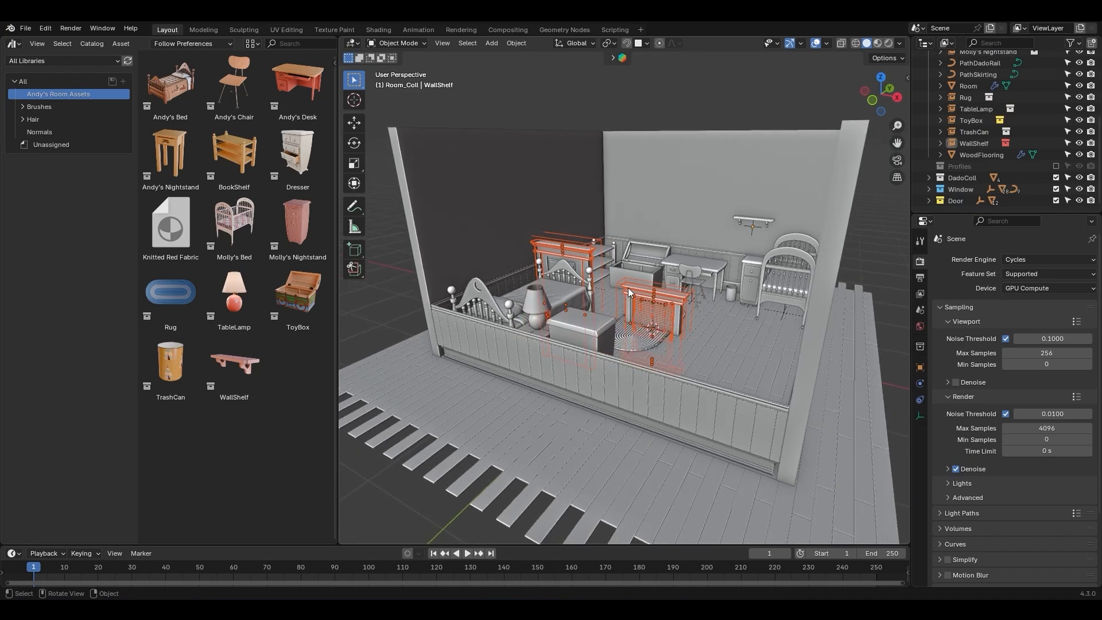
pyautogui.press('g')
pyautogui.press('y')
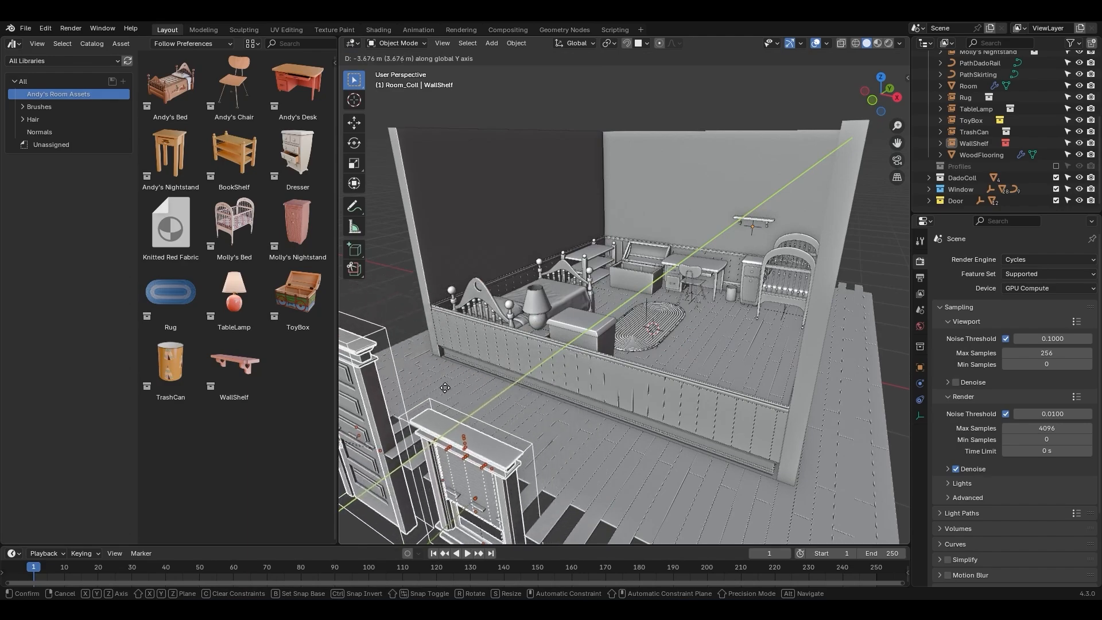
pyautogui.click(418, 402)
# Move the door by its empty to the room's right wall with snapping enabled, and turn snapping off
pyautogui.moveTo(536, 336); pyautogui.dragTo(670, 350, button='middle')
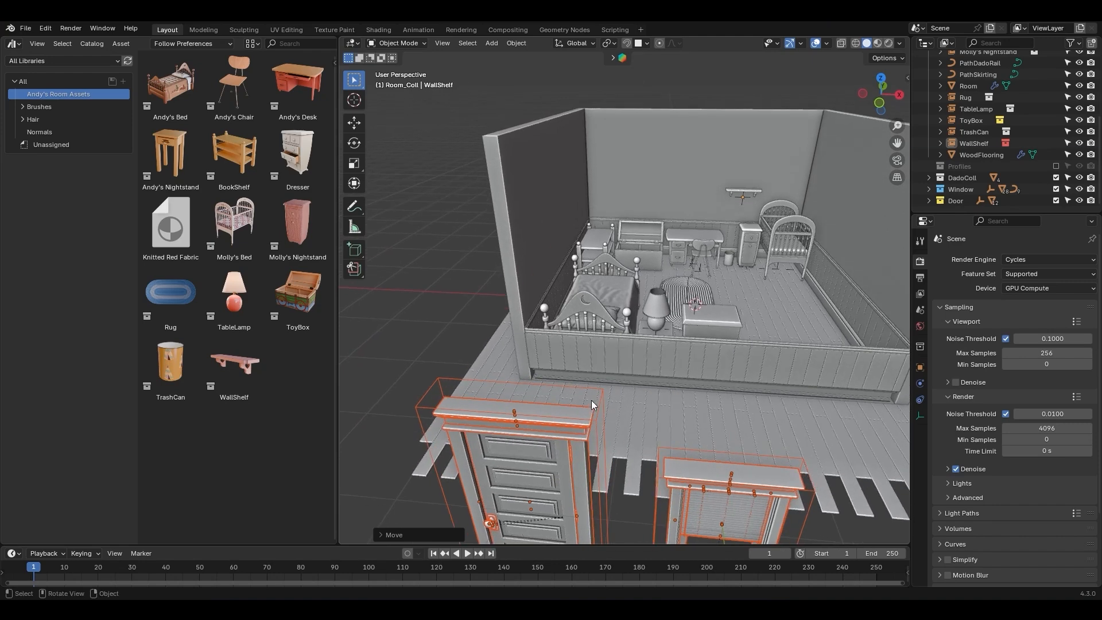
pyautogui.click(611, 402)
pyautogui.click(601, 401)
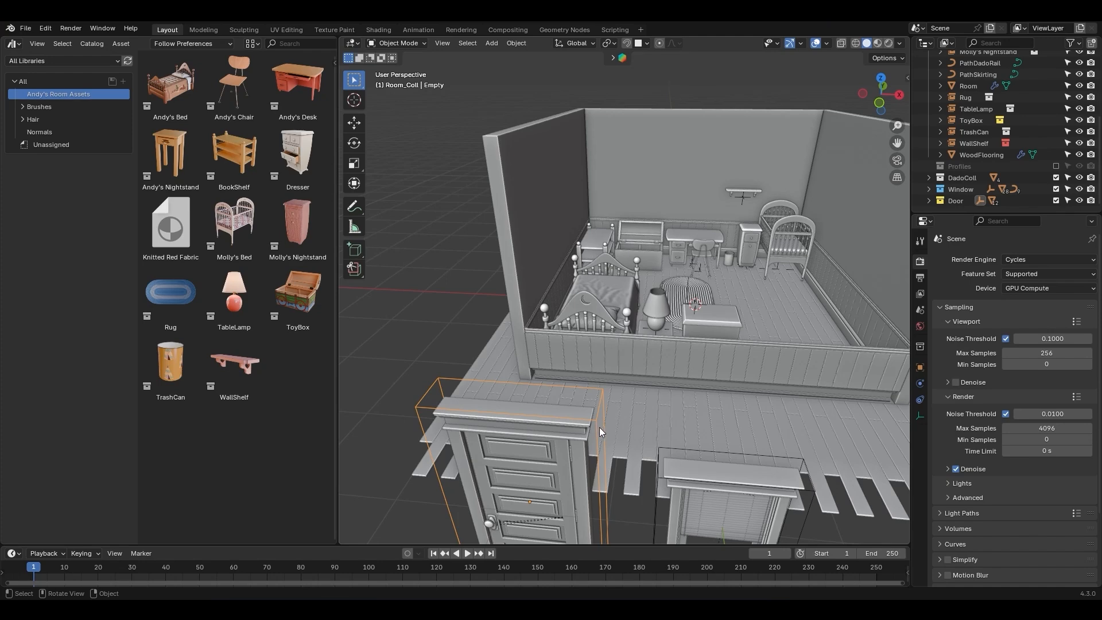
pyautogui.click(639, 45)
pyautogui.press('g')
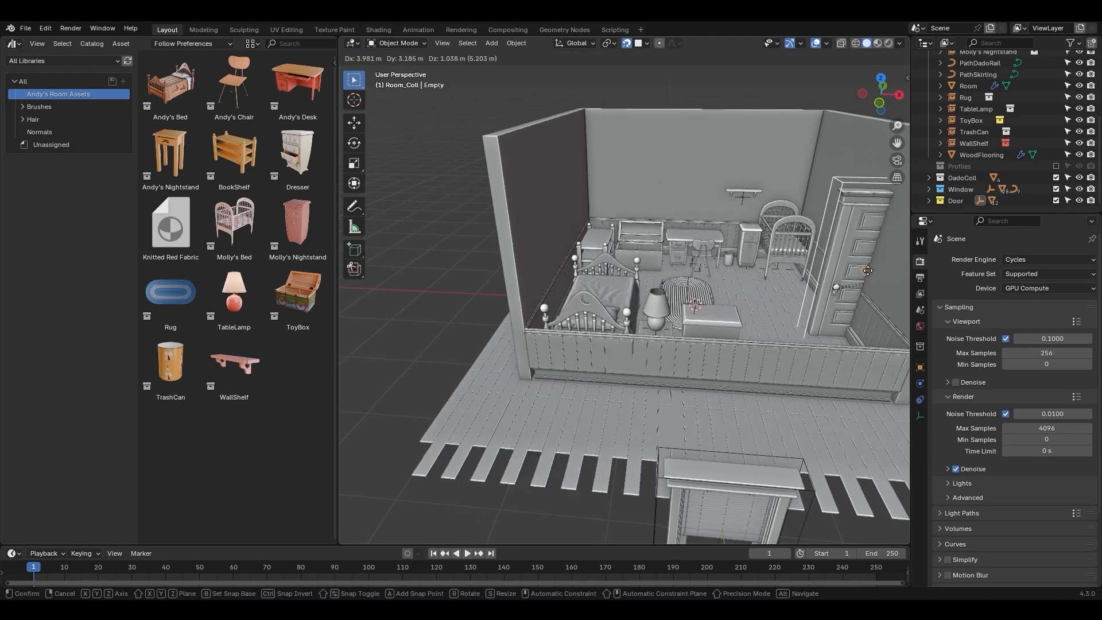
pyautogui.click(850, 277)
pyautogui.moveTo(850, 277); pyautogui.dragTo(742, 280, button='middle')
pyautogui.hotkey('shift', 'Tab')
# Rotate the door about Z to line up with the right wall and shift it along Y
pyautogui.scroll(1, 742, 280)
pyautogui.press('r')
pyautogui.press('z')
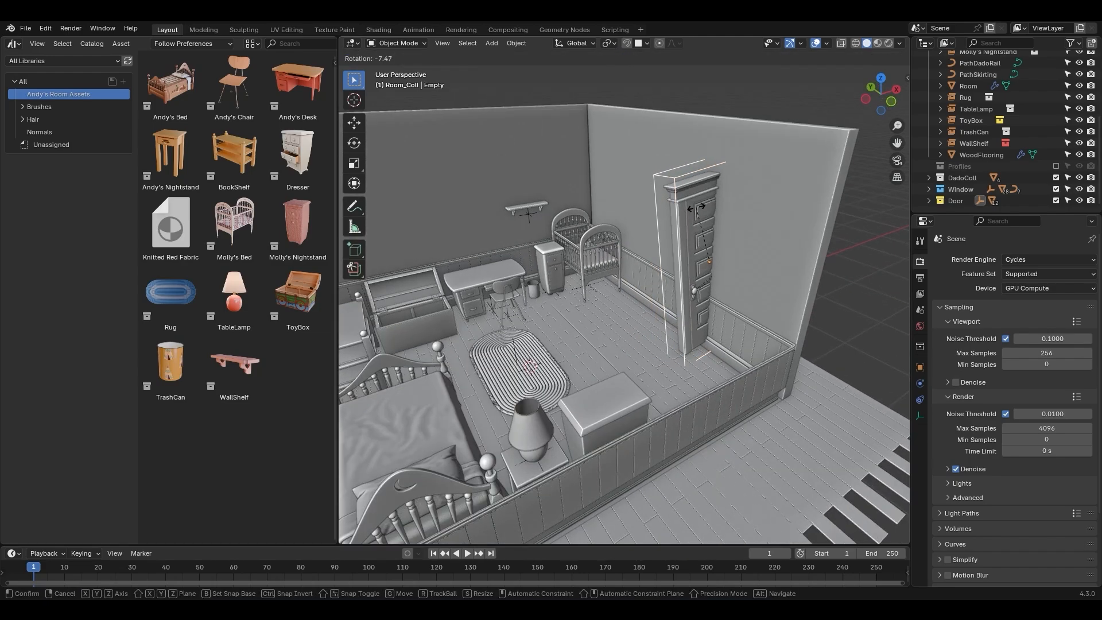
pyautogui.click(712, 265)
pyautogui.moveTo(712, 266); pyautogui.dragTo(692, 282, button='middle')
pyautogui.press('g')
pyautogui.press('y')
pyautogui.click(678, 300)
# Align the door's height with the floor along Z and position it against the right wall along X
pyautogui.press('KP_1')
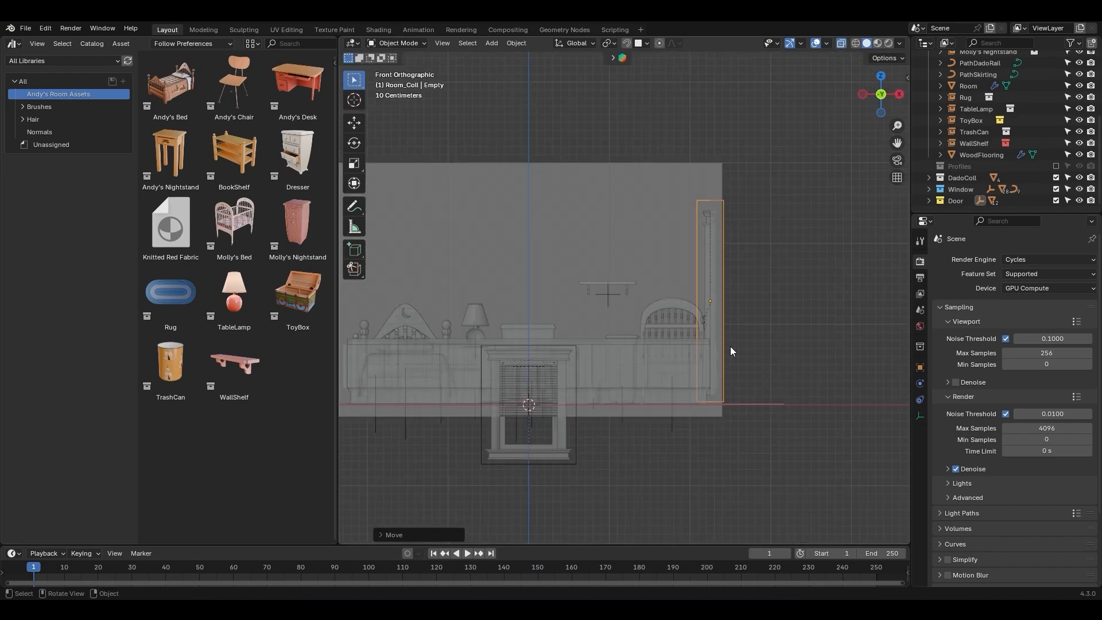
pyautogui.scroll(4, 594, 377)
pyautogui.press('g')
pyautogui.press('z')
pyautogui.moveTo(662, 260); pyautogui.dragTo(680, 333, button='middle')
pyautogui.press('x')
pyautogui.click(676, 308)
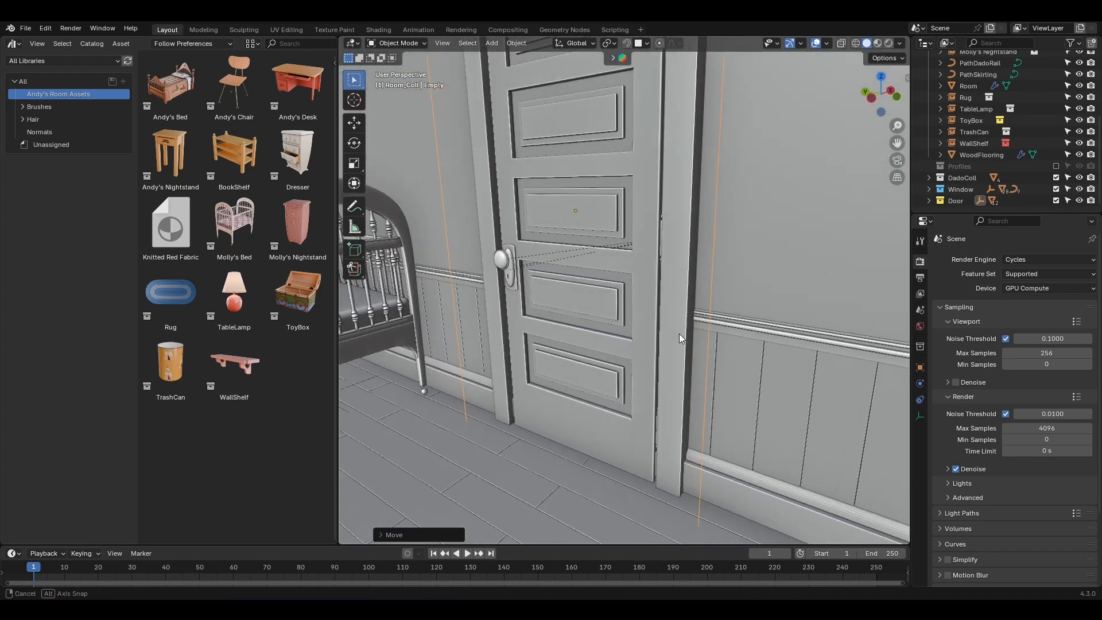
# Rotate the hinge object about Z to swing the door open within its frame
pyautogui.keyDown('shift'); pyautogui.moveTo(595, 312); pyautogui.dragTo(601, 373, button='middle'); pyautogui.keyUp('shift')
pyautogui.click(676, 300)
pyautogui.press('r')
pyautogui.press('z')
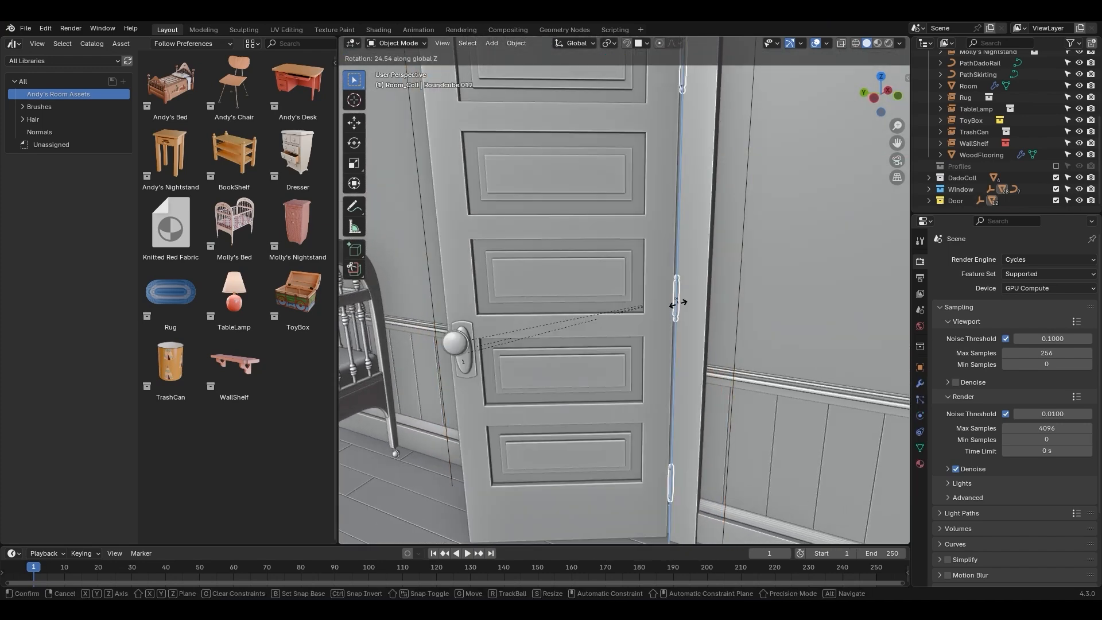
pyautogui.click(679, 297)
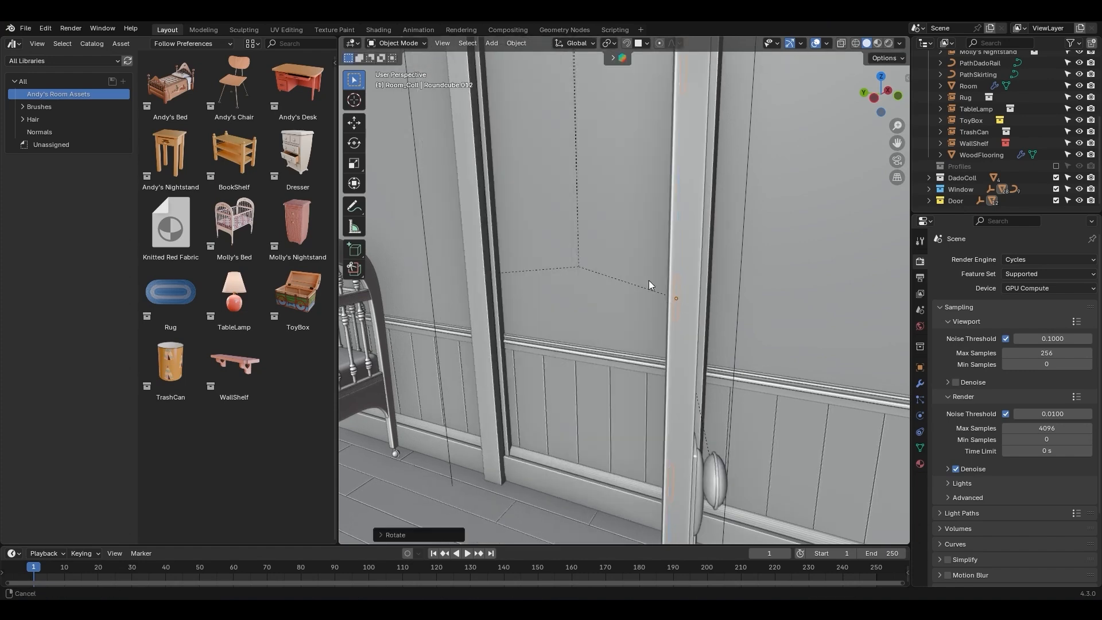
# Undo the hinge rotation that swung the door open
pyautogui.scroll(-5, 649, 323)
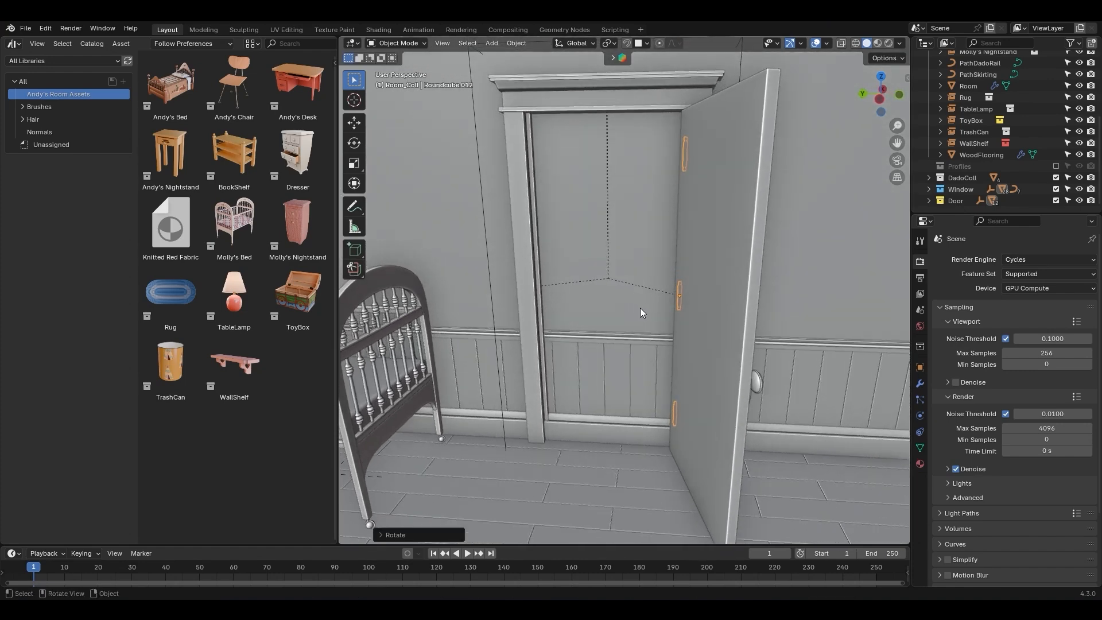
pyautogui.hotkey('ctrl', 'z')
pyautogui.moveTo(643, 308); pyautogui.dragTo(694, 374, button='middle')
# Convert the skirting board path along the walls to a mesh
pyautogui.click(725, 469)
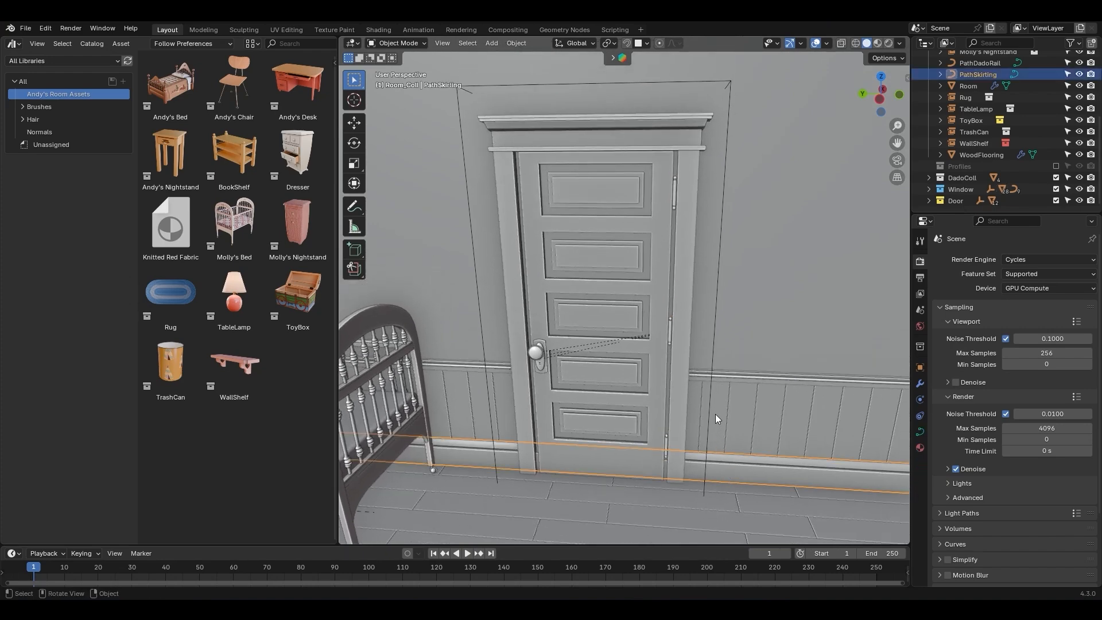
pyautogui.click(727, 375)
pyautogui.moveTo(703, 432); pyautogui.dragTo(704, 402, button='middle')
pyautogui.click(718, 474)
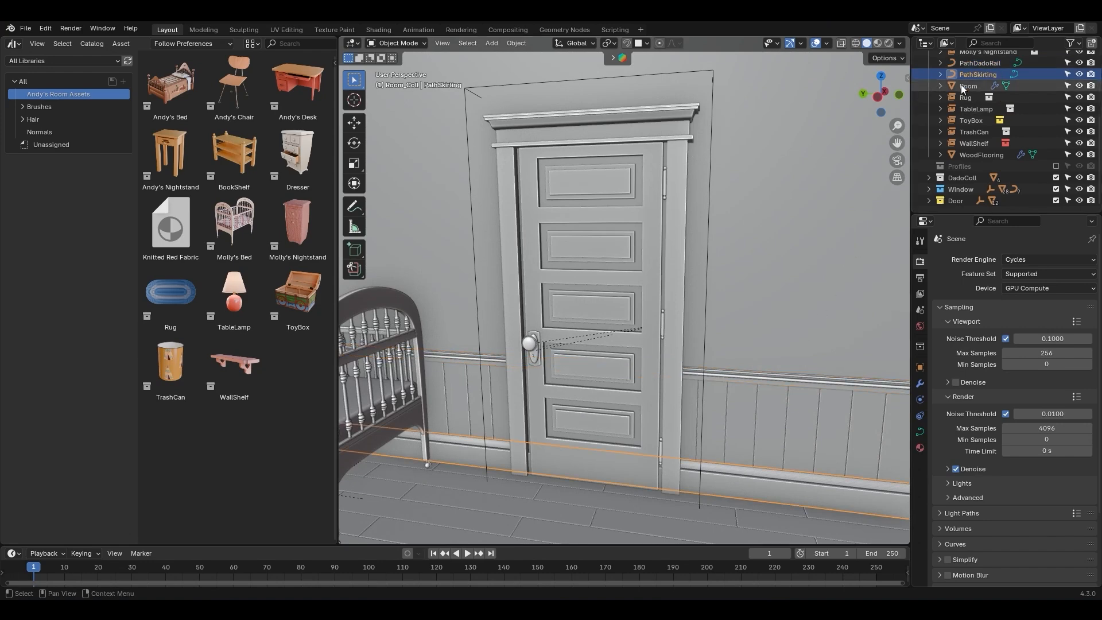
pyautogui.scroll(3, 966, 91)
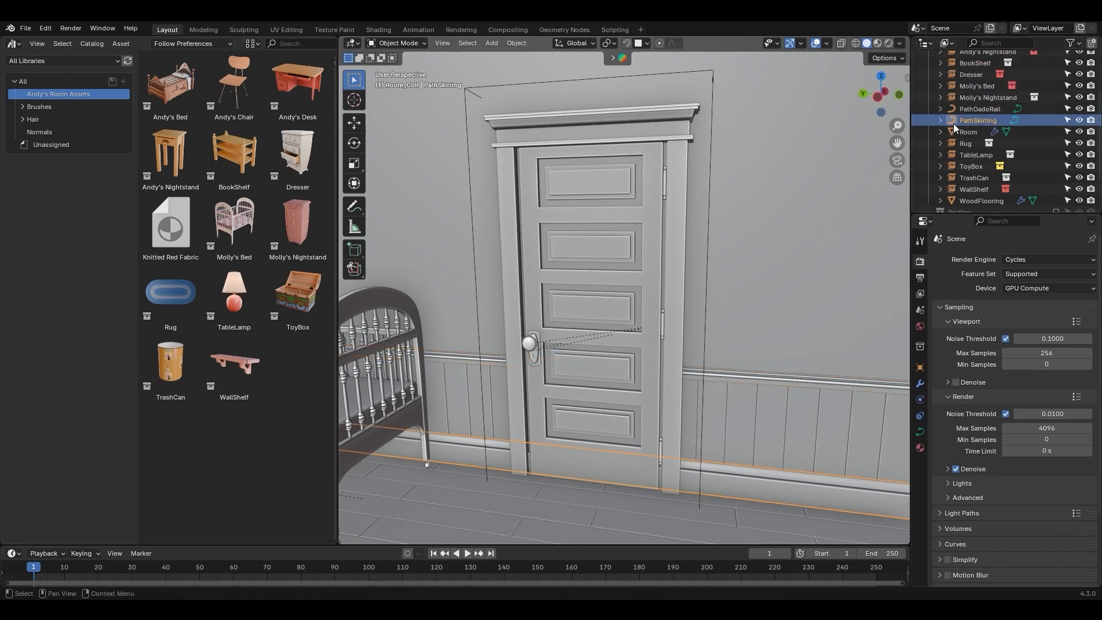
pyautogui.keyDown('shift'); pyautogui.moveTo(766, 412); pyautogui.dragTo(751, 349, button='middle'); pyautogui.keyUp('shift')
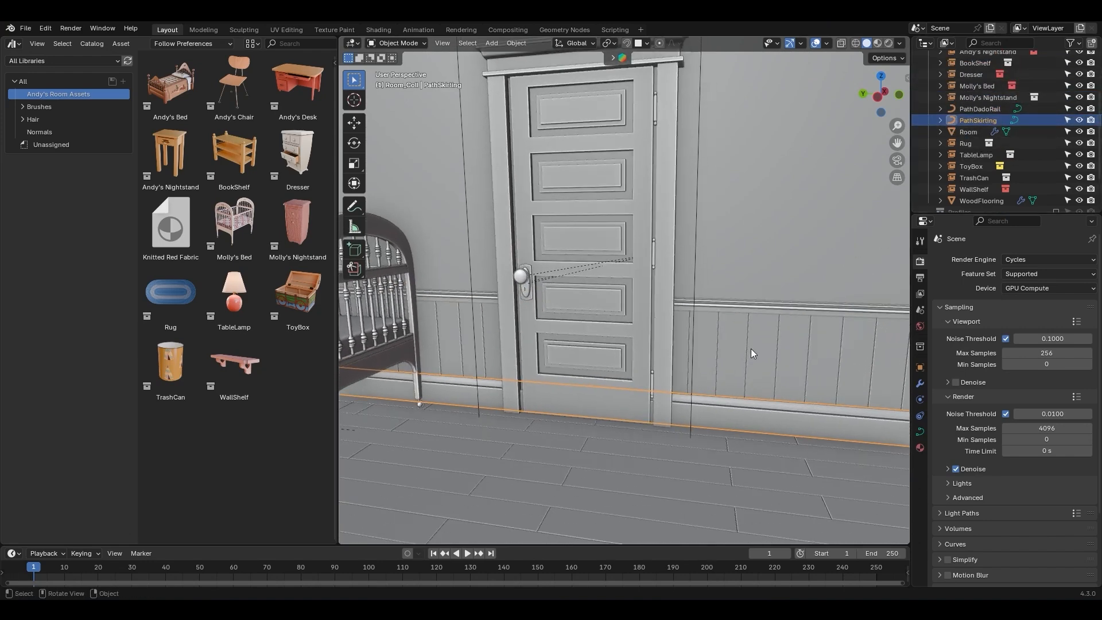
pyautogui.rightClick(687, 374)
pyautogui.moveTo(683, 372)
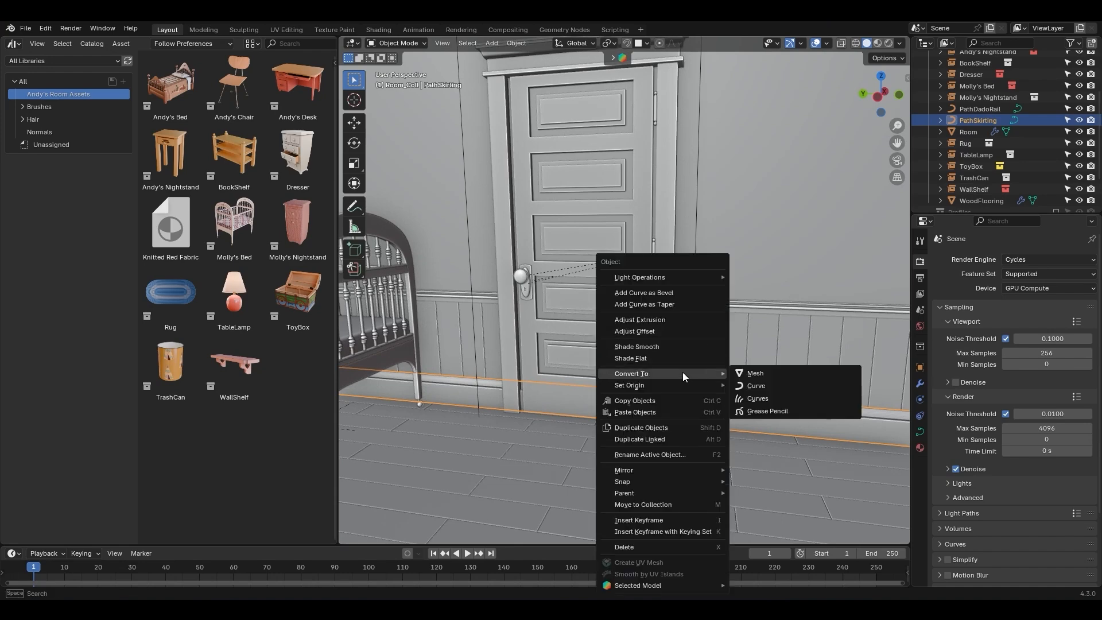
pyautogui.click(746, 376)
# Convert the dado rail path along the walls to a mesh
pyautogui.click(703, 308)
pyautogui.rightClick(703, 307)
pyautogui.moveTo(703, 306)
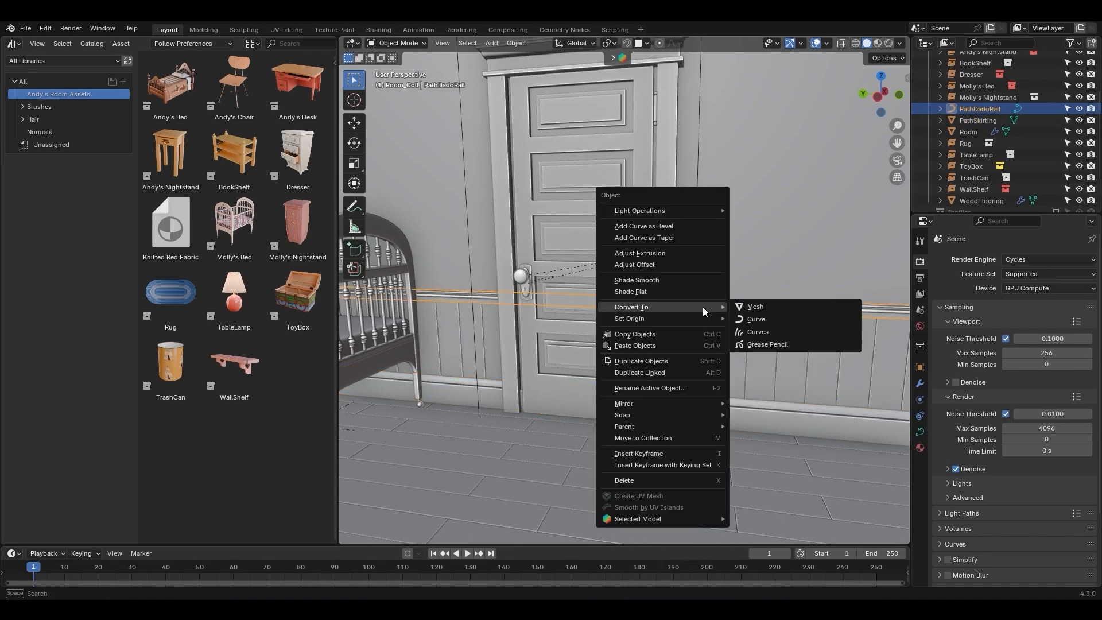
pyautogui.click(746, 304)
# Apply the Array modifier of the dado panelling on the door wall
pyautogui.click(715, 343)
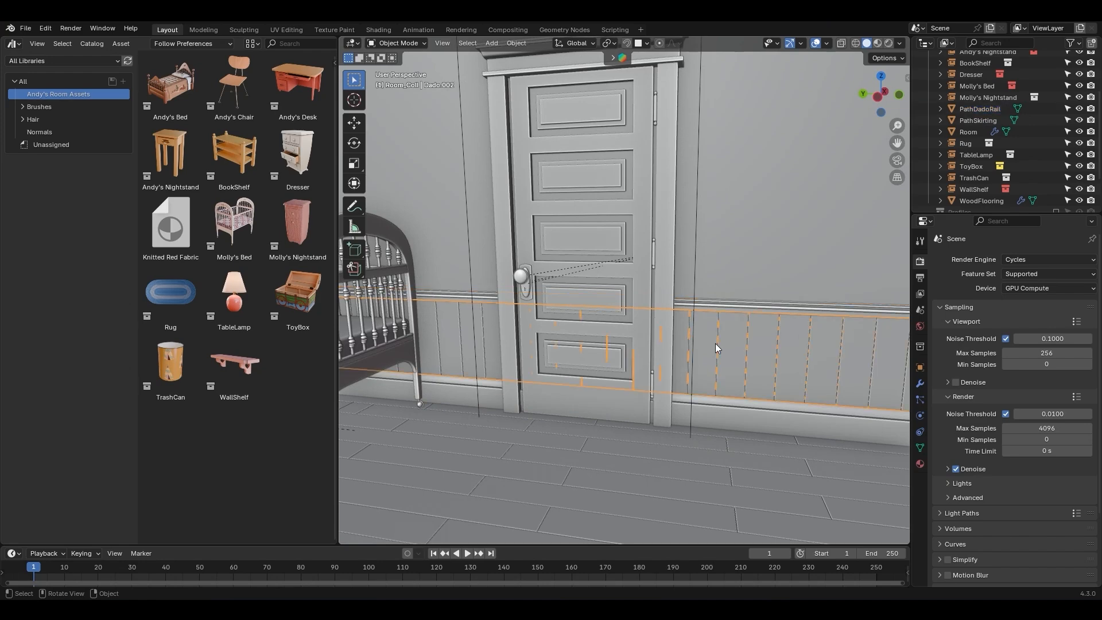
pyautogui.click(921, 384)
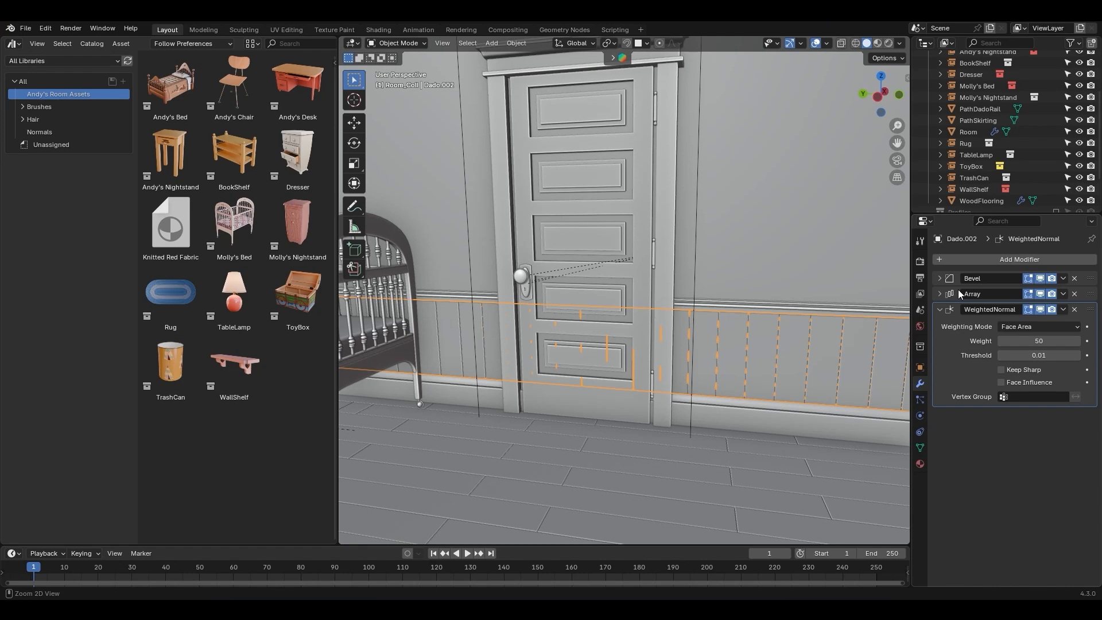
pyautogui.hotkey('ctrl', 'a')
pyautogui.scroll(5, 712, 350)
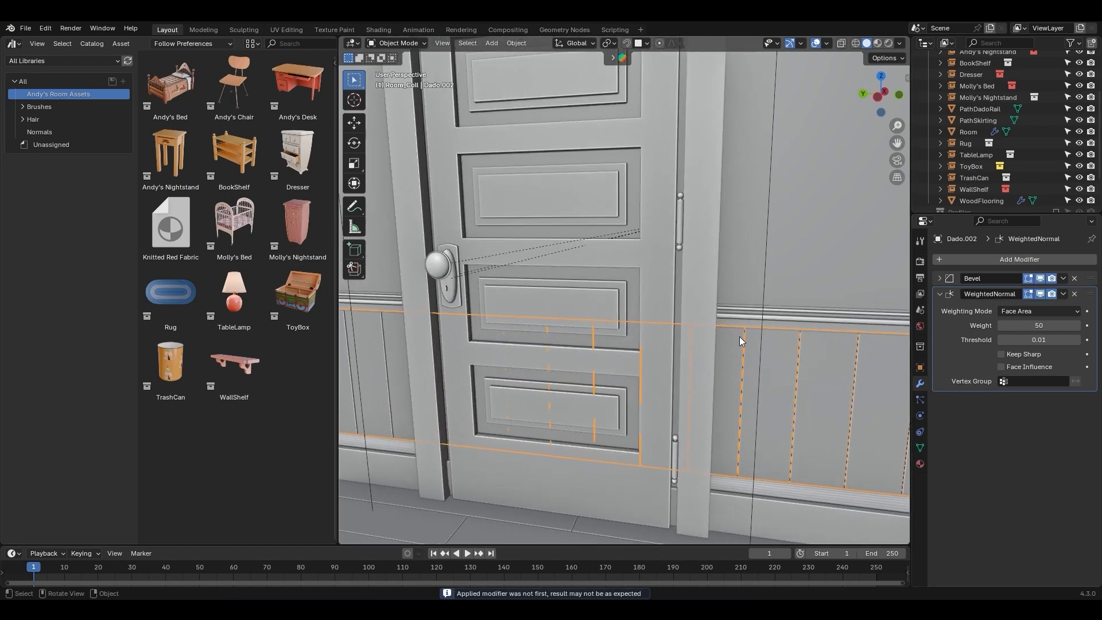
# Add two vertical loop cuts to the dado panelling, one behind each side of the door frame
pyautogui.press('Tab')
pyautogui.scroll(1, 744, 335)
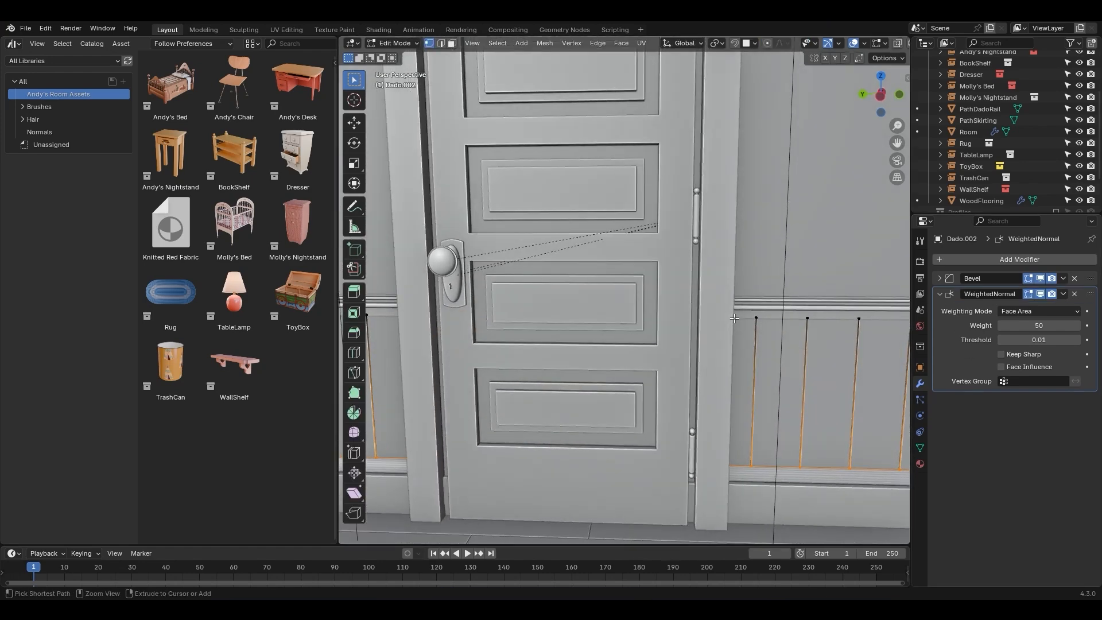
pyautogui.hotkey('ctrl', 'r')
pyautogui.click(737, 321)
pyautogui.click(734, 322)
pyautogui.hotkey('alt', 'z')
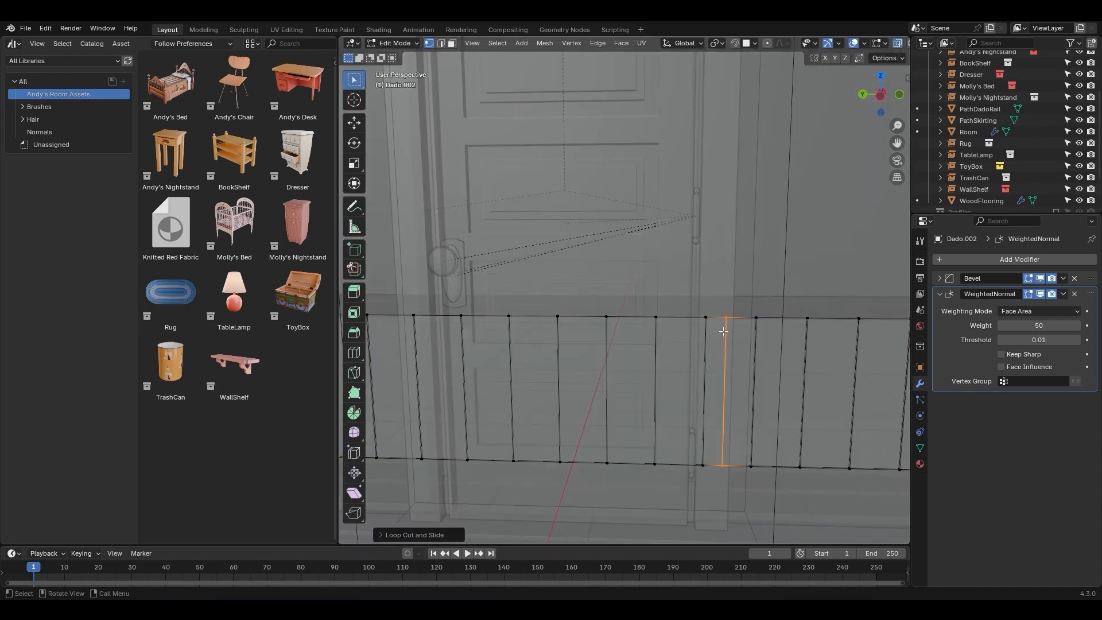
pyautogui.hotkey('alt', 'z')
pyautogui.moveTo(727, 340); pyautogui.dragTo(735, 340, button='middle')
pyautogui.hotkey('alt', 'z')
pyautogui.hotkey('ctrl', 'r')
pyautogui.click(501, 322)
pyautogui.click(501, 322)
# Delete the dado panelling section between the two loop cuts behind the door
pyautogui.moveTo(548, 362); pyautogui.dragTo(778, 500)
pyautogui.press('x')
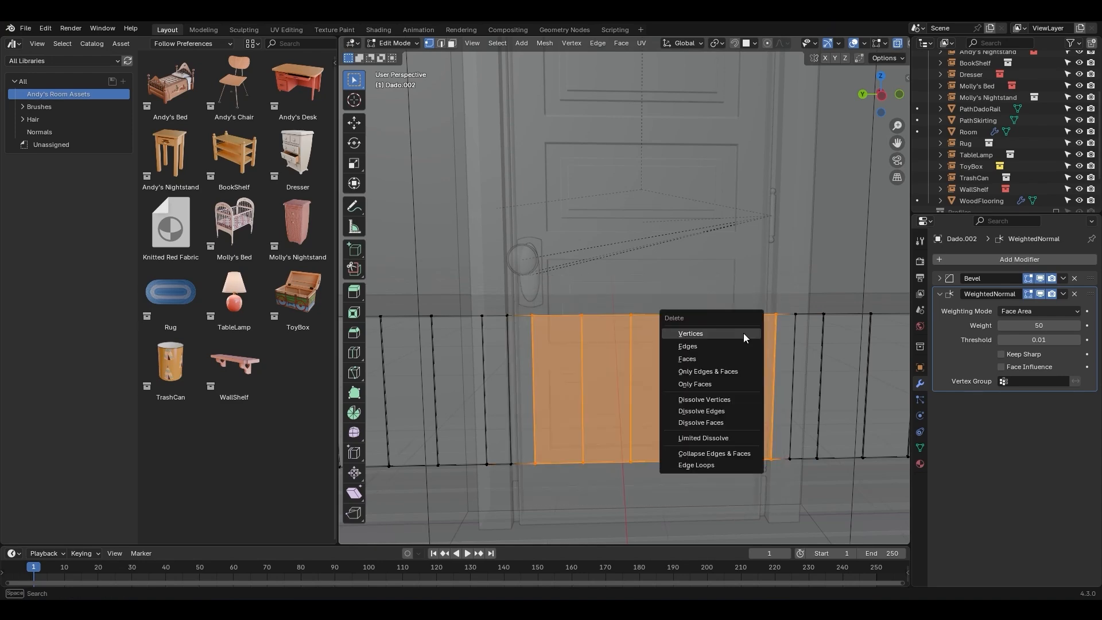
pyautogui.click(745, 335)
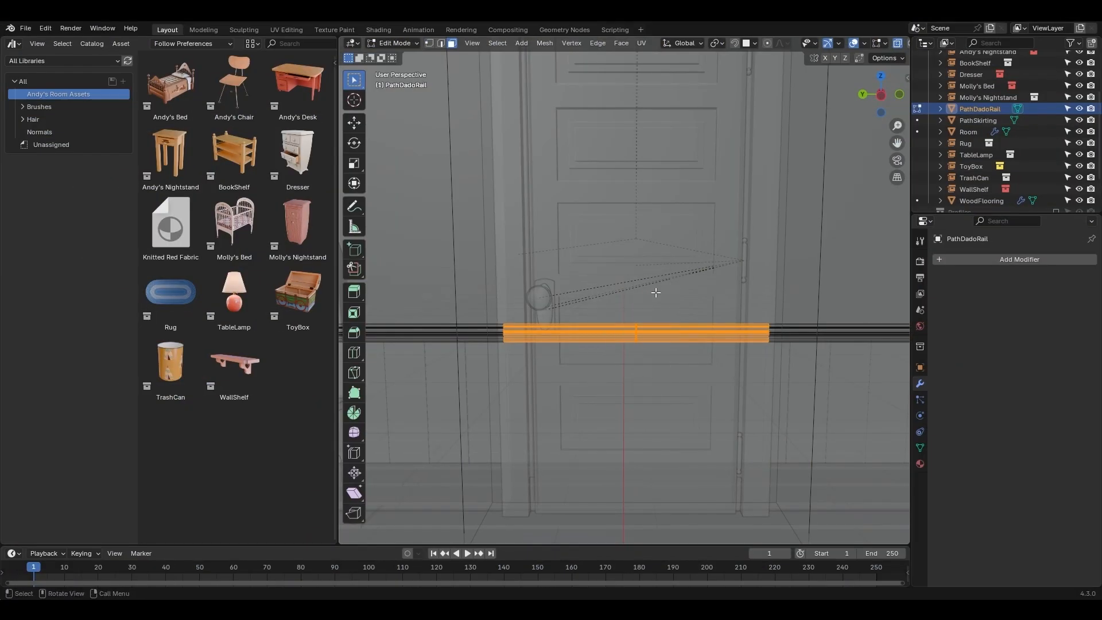
# Delete the dado rail and skirting board sections that run behind the door
pyautogui.press('x')
pyautogui.click(651, 322)
pyautogui.moveTo(603, 389); pyautogui.dragTo(769, 488)
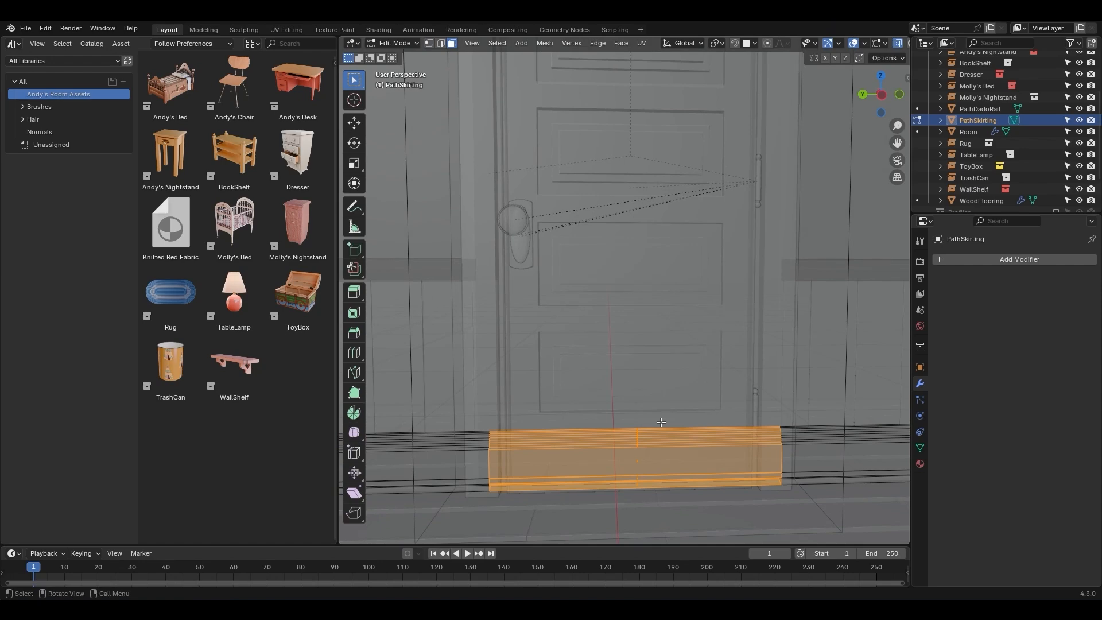
pyautogui.press('x')
pyautogui.click(659, 420)
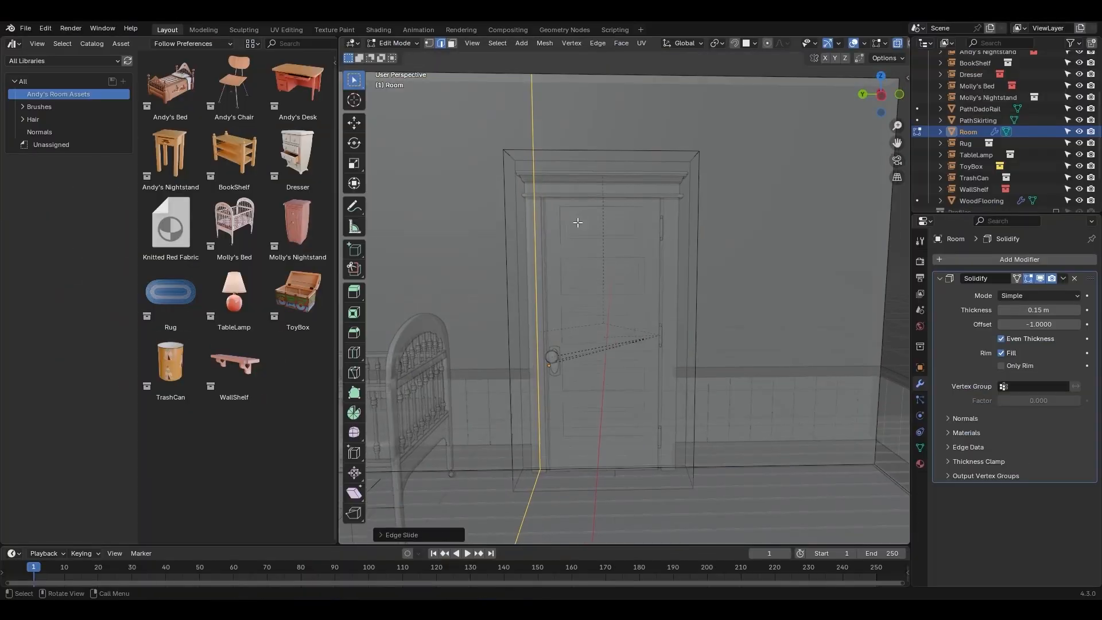
# Align the room wall's vertical edges with the door frame's sides and add a horizontal loop cut near the frame's top
pyautogui.click(581, 221)
pyautogui.click(685, 87)
pyautogui.click(652, 230)
pyautogui.moveTo(652, 247)
pyautogui.mouseDown(button='middle')
pyautogui.moveTo(660, 256)
pyautogui.moveTo(667, 212)
pyautogui.moveTo(658, 259)
pyautogui.mouseUp(button='middle')
pyautogui.hotkey('ctrl', 'r')
pyautogui.click(669, 167)
pyautogui.click(669, 99)
# Delete the room wall face behind the door to open the doorway, and return to Object Mode
pyautogui.press('3')
pyautogui.moveTo(586, 281); pyautogui.dragTo(624, 369)
pyautogui.hotkey('alt', 'z')
pyautogui.moveTo(628, 292)
pyautogui.mouseDown(button='middle')
pyautogui.moveTo(603, 327)
pyautogui.moveTo(613, 302)
pyautogui.moveTo(587, 315)
pyautogui.moveTo(563, 298)
pyautogui.moveTo(446, 294)
pyautogui.moveTo(415, 267)
pyautogui.mouseUp(button='middle')
pyautogui.hotkey('alt', 'z')
pyautogui.press('x')
pyautogui.click(612, 302)
pyautogui.press('Tab')
pyautogui.hotkey('alt', 'z')
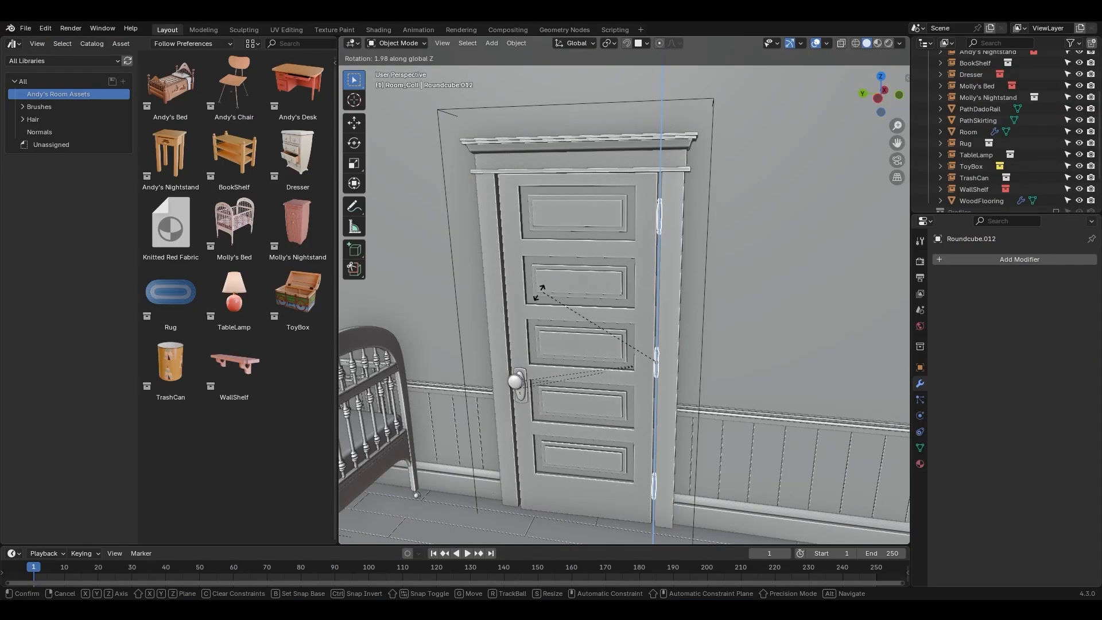
# Rotate the hinge object about Z to test the door's swing through the opening
pyautogui.press('r')
pyautogui.press('z')
pyautogui.click(664, 361)
pyautogui.moveTo(664, 361)
pyautogui.mouseDown(button='middle')
pyautogui.moveTo(622, 334)
pyautogui.moveTo(645, 355)
pyautogui.mouseUp(button='middle')
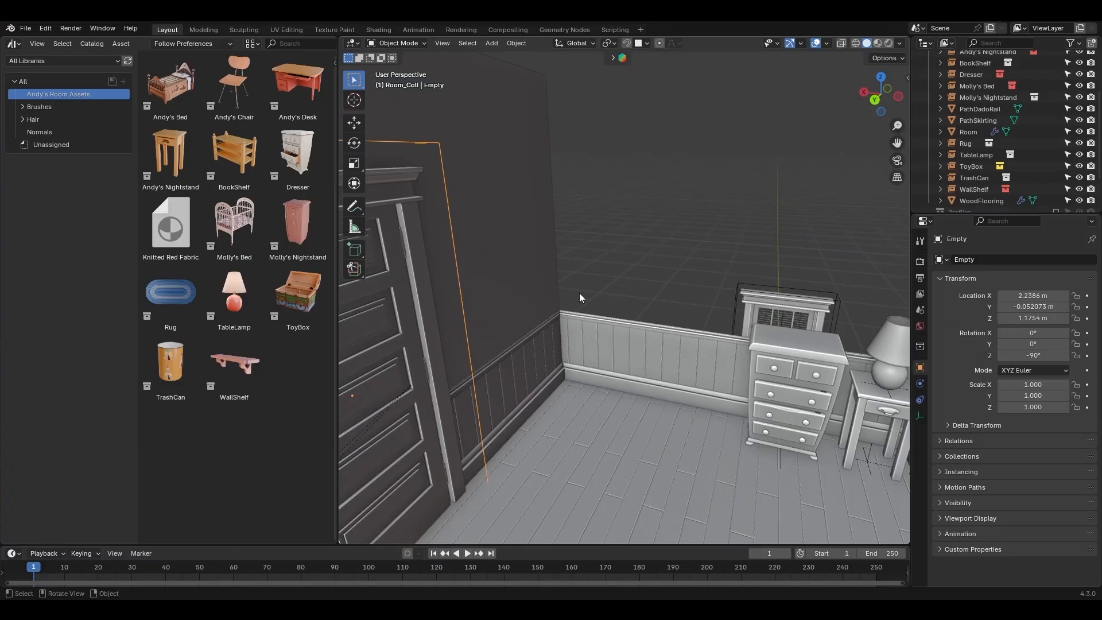
# Fill the missing wall behind the dresser and bed with a new face in the Room mesh and return to Object Mode
pyautogui.click(540, 274)
pyautogui.press('Tab')
pyautogui.click(556, 239)
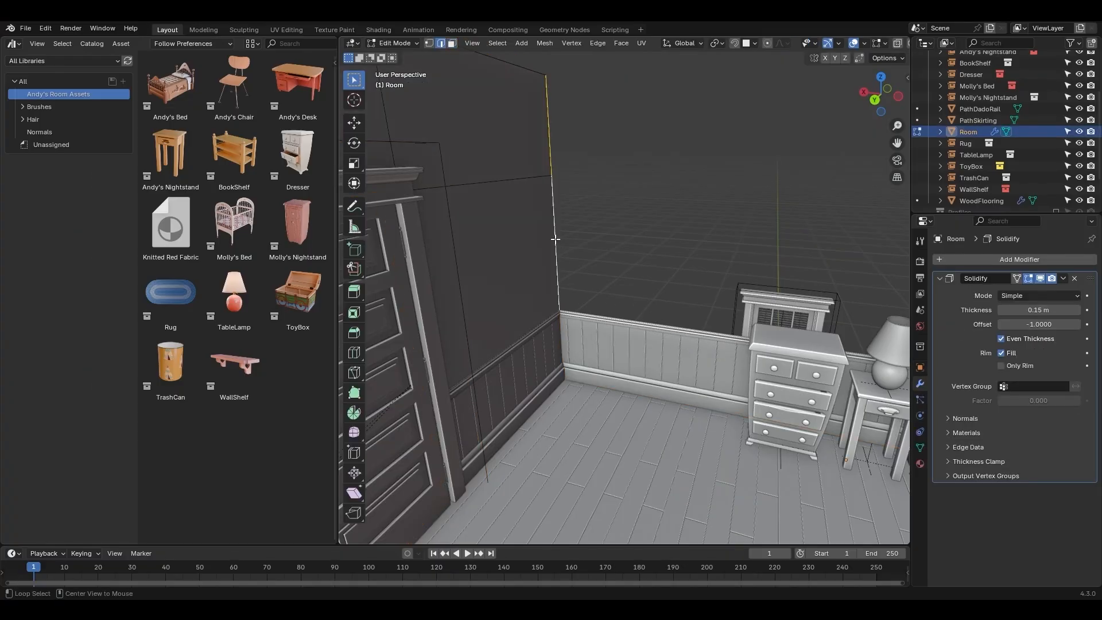
pyautogui.moveTo(607, 259); pyautogui.dragTo(717, 280, button='middle')
pyautogui.moveTo(672, 246); pyautogui.dragTo(691, 287, button='middle')
pyautogui.click(722, 253)
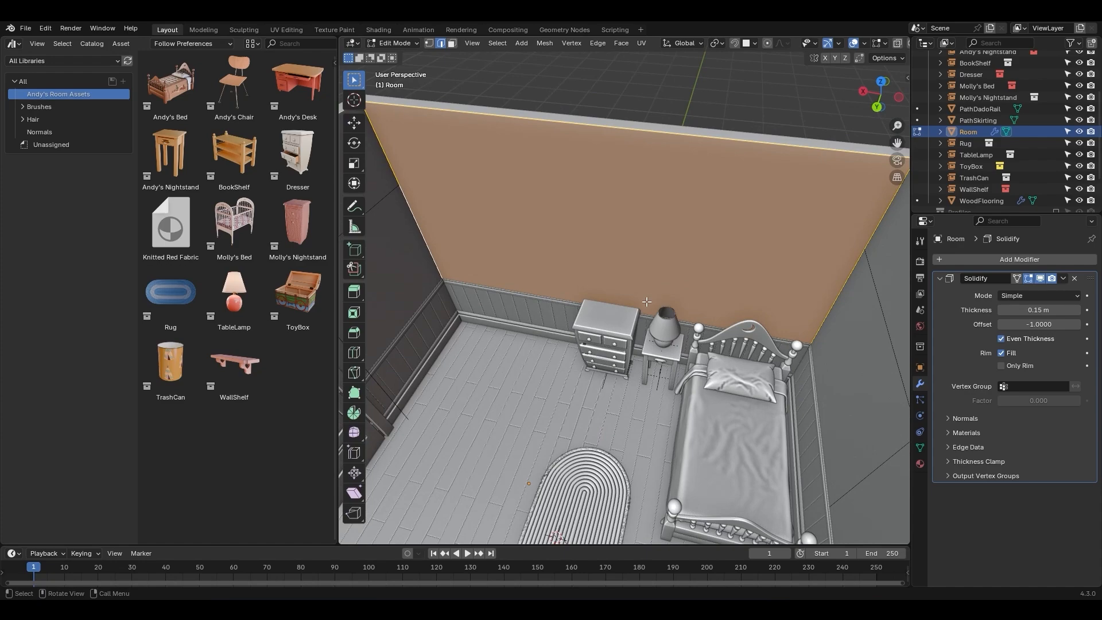
pyautogui.press('Tab')
pyautogui.click(678, 101)
pyautogui.moveTo(608, 229)
pyautogui.mouseDown(button='middle')
pyautogui.moveTo(556, 277)
pyautogui.moveTo(591, 254)
pyautogui.moveTo(561, 241)
pyautogui.mouseUp(button='middle')
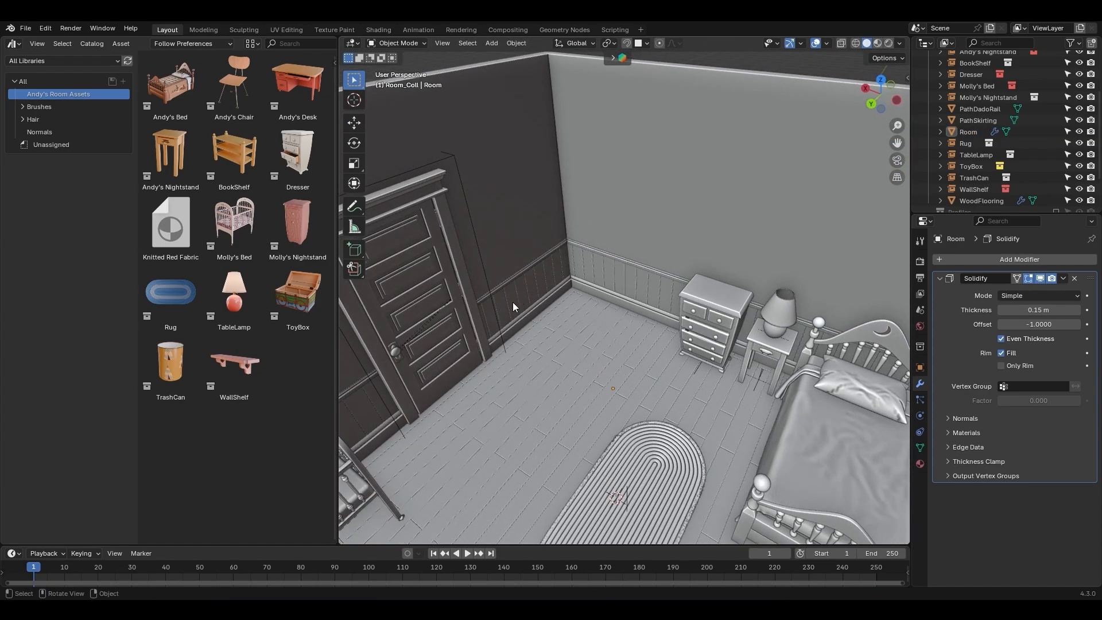
pyautogui.moveTo(509, 305); pyautogui.dragTo(615, 302, button='middle')
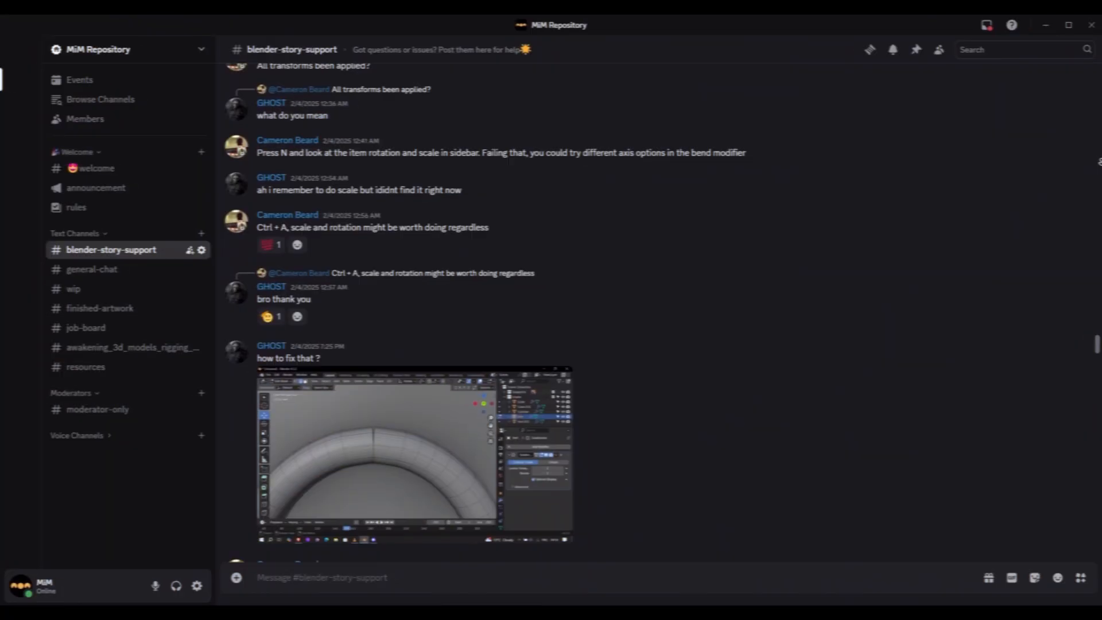
# Switch to Discord and read the modelling help replies in the blender-story-support channel
pyautogui.scroll(-3, 517, 316)
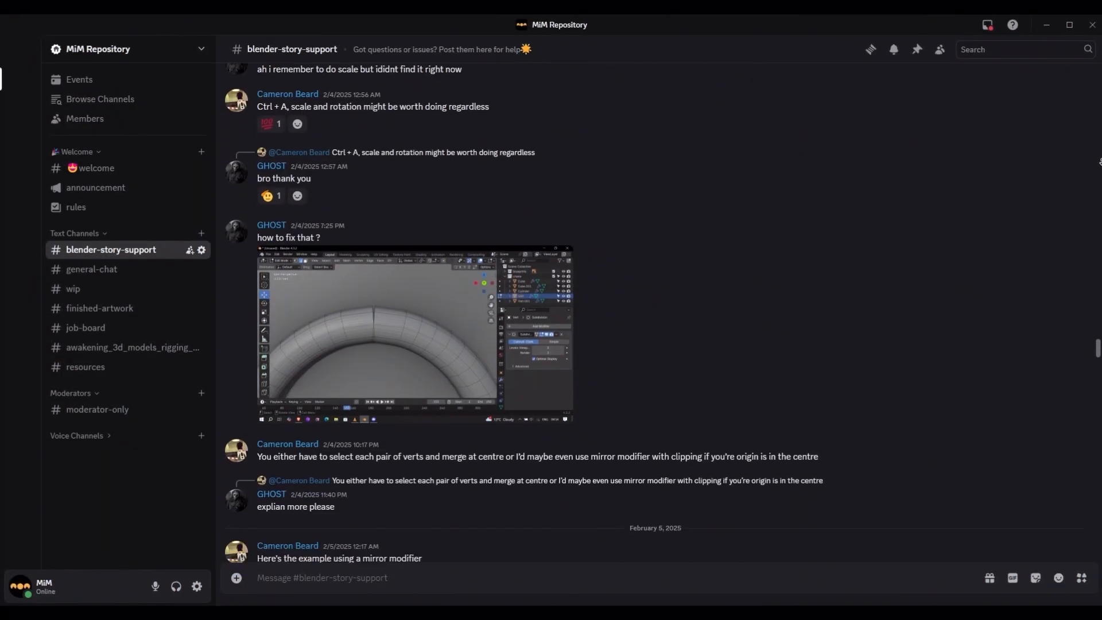
pyautogui.scroll(-4, 551, 316)
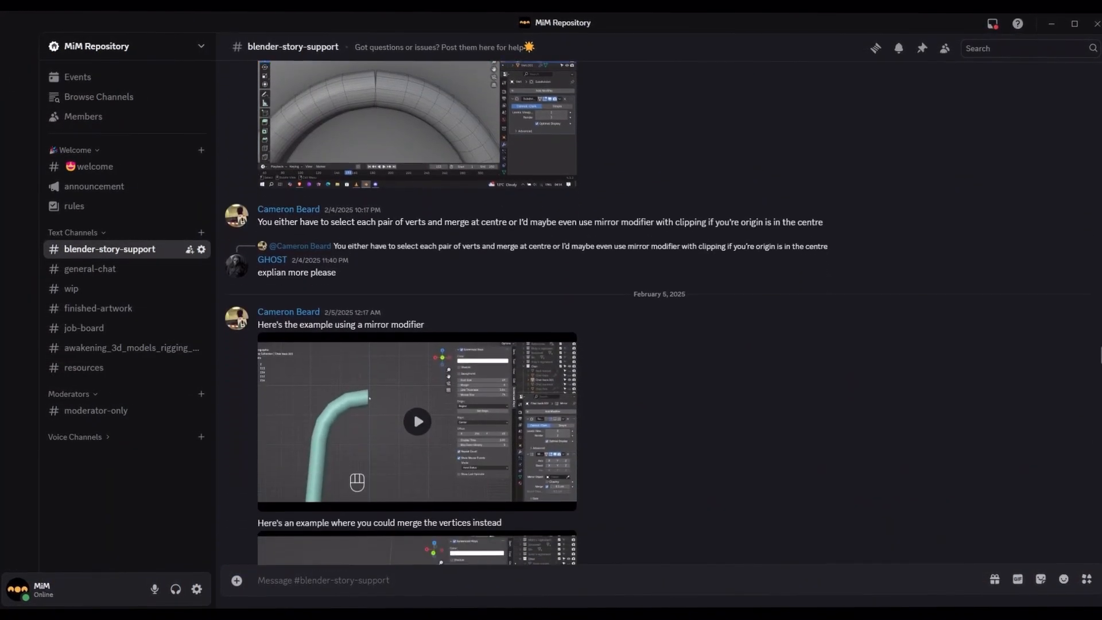
pyautogui.scroll(-4, 551, 316)
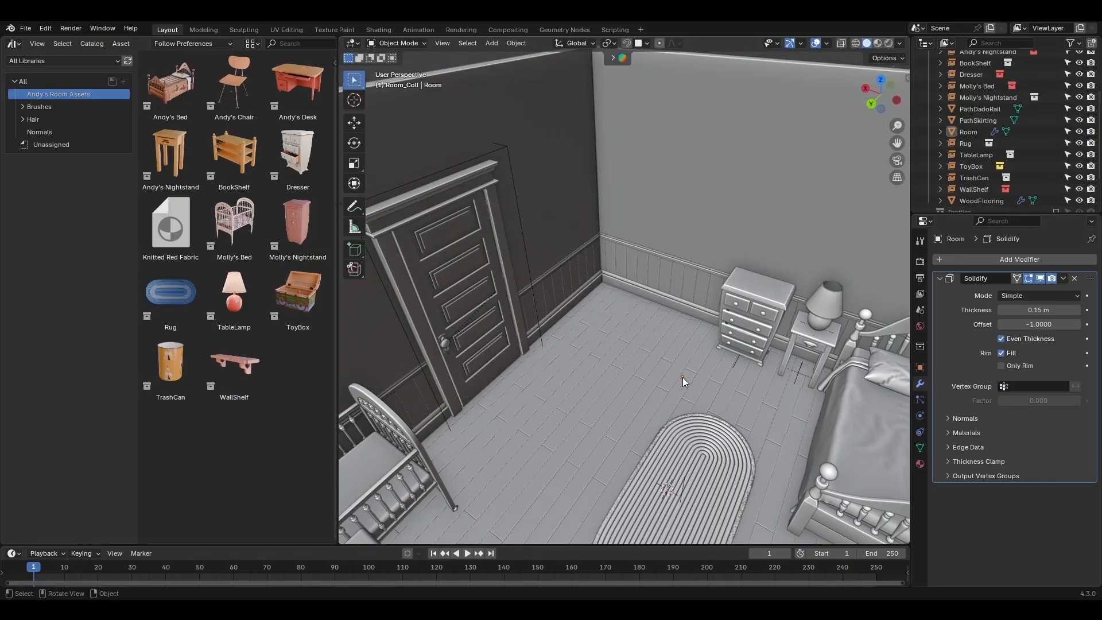
# Duplicate the complete door with its empty in Blender and place the copy beside the original
pyautogui.moveTo(684, 377); pyautogui.dragTo(501, 325, button='middle')
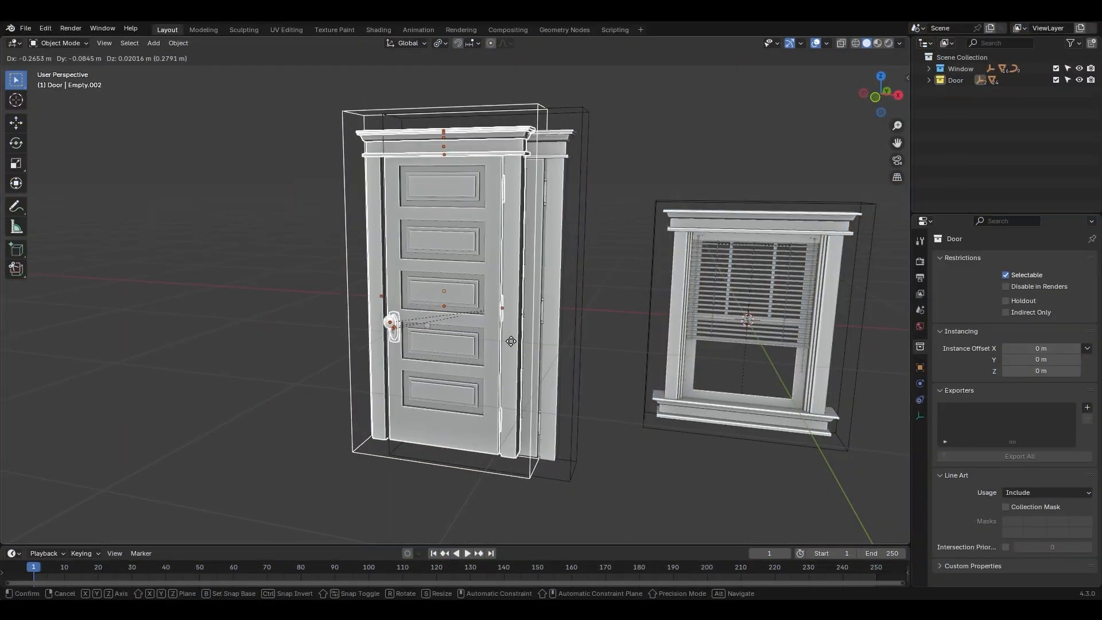
pyautogui.hotkey('shift', 'd')
pyautogui.click(302, 308)
pyautogui.moveTo(281, 329); pyautogui.dragTo(326, 352, button='middle')
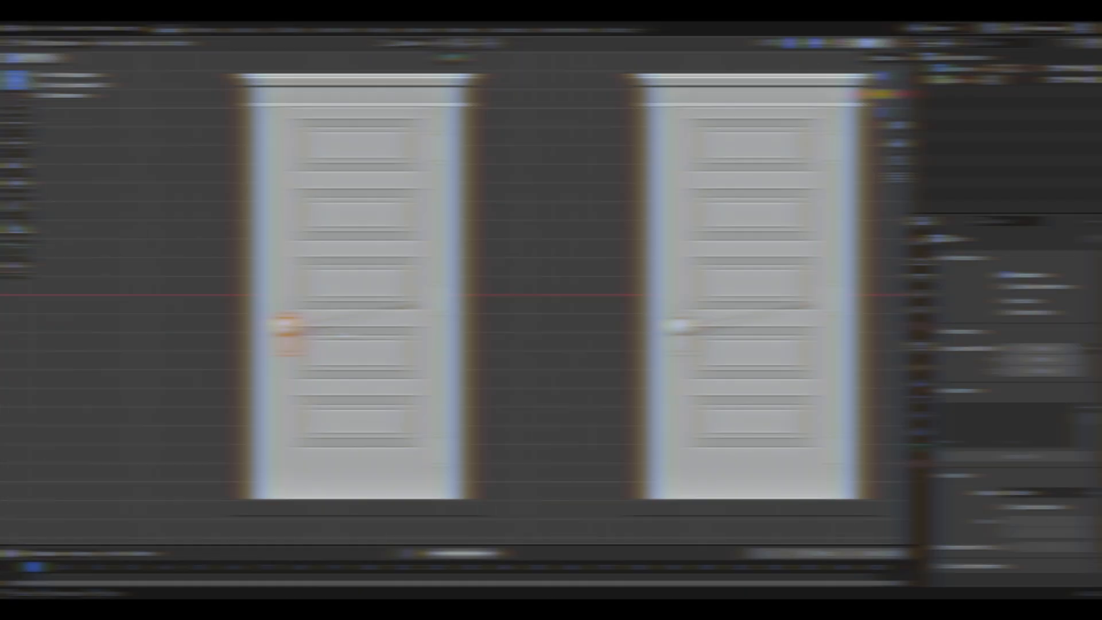
pyautogui.keyDown('shift'); pyautogui.moveTo(299, 332); pyautogui.dragTo(422, 343, button='middle'); pyautogui.keyUp('shift')
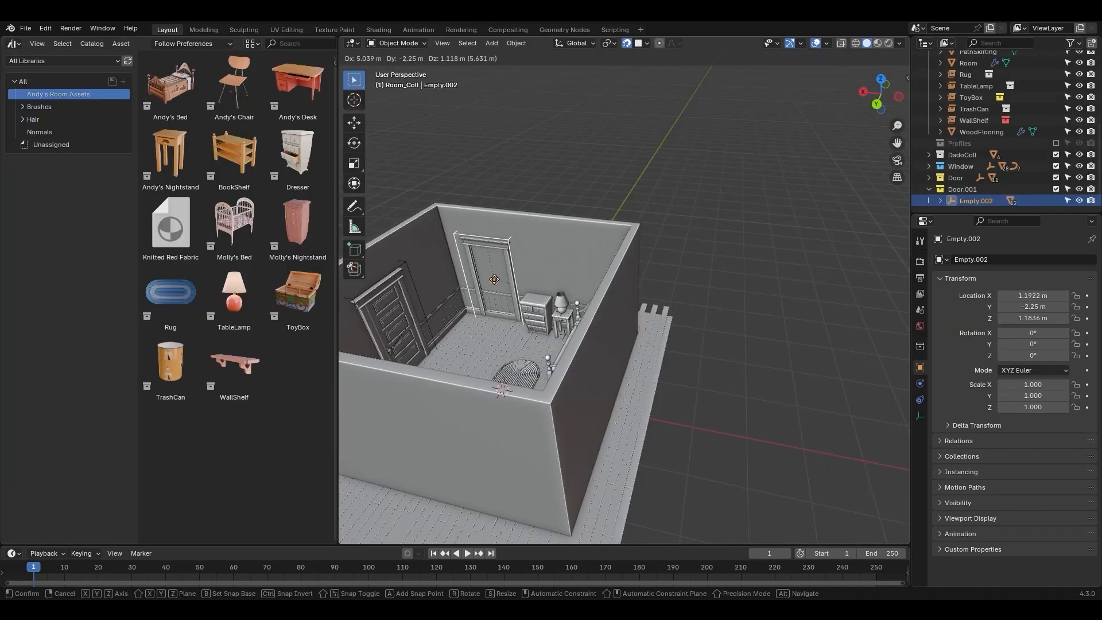
# Move the second door onto the wall beside the dresser and rotate it 180 degrees about Z to face the room
pyautogui.moveTo(501, 285); pyautogui.dragTo(550, 299, button='middle')
pyautogui.click(550, 320)
pyautogui.scroll(3, 549, 321)
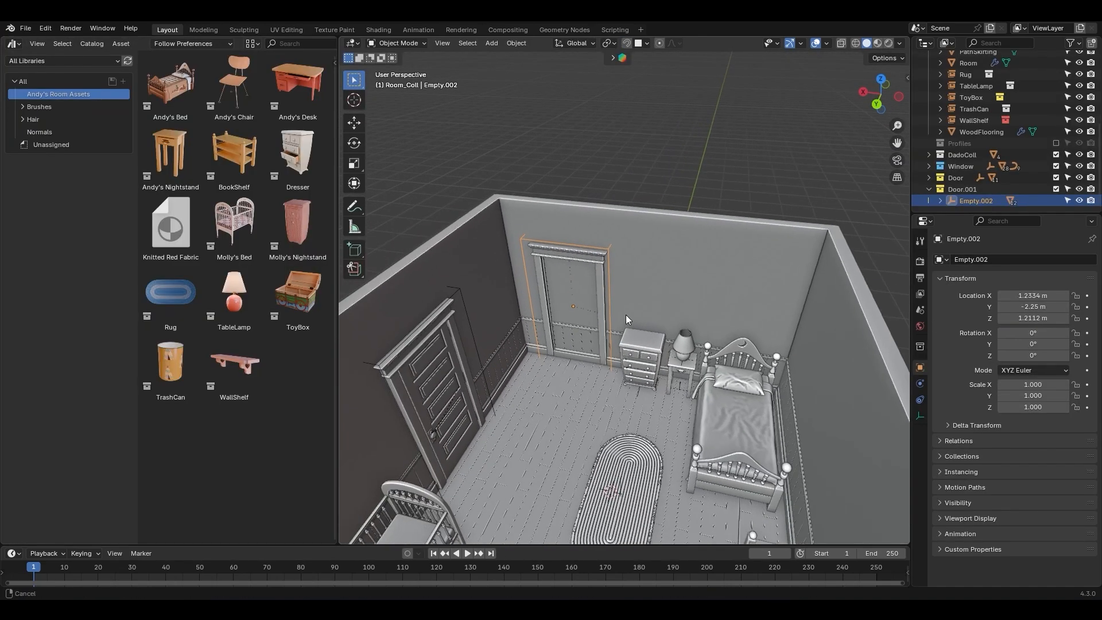
pyautogui.write('rz180')
pyautogui.press('Return')
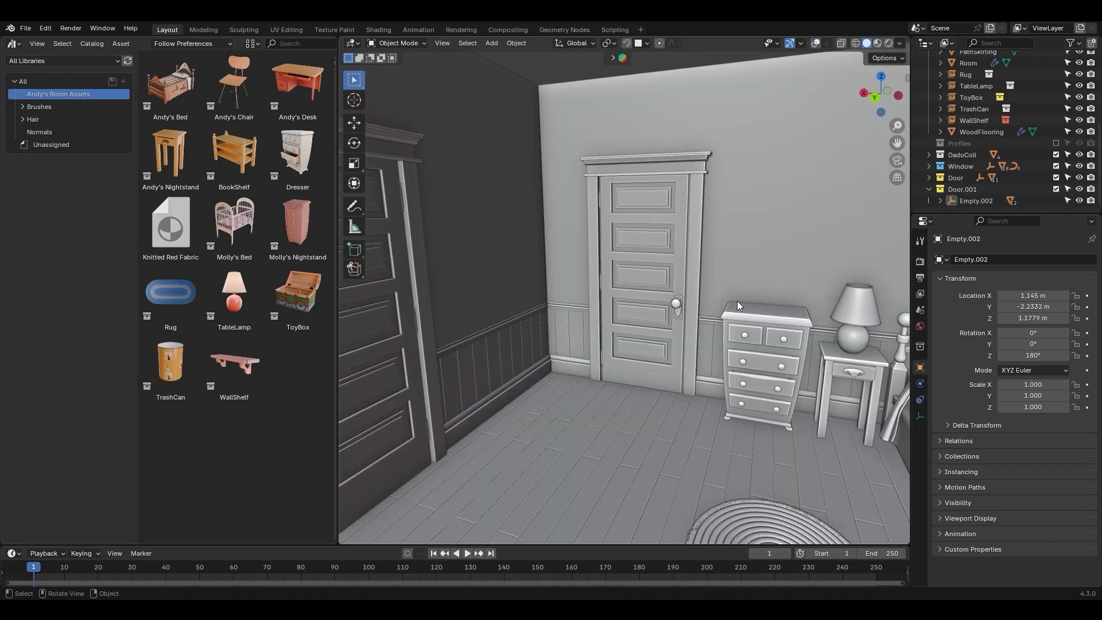
pyautogui.keyDown('shift'); pyautogui.moveTo(737, 301); pyautogui.dragTo(710, 316, button='middle'); pyautogui.keyUp('shift')
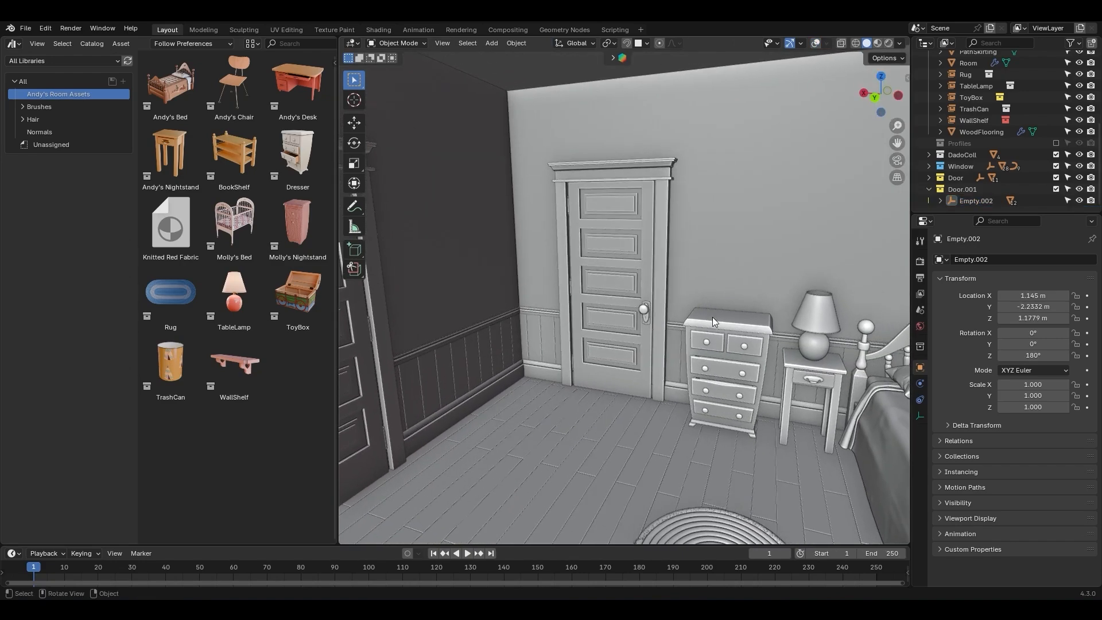
# Duplicate the window and position the copy against the wall beside Andy's bed along X
pyautogui.moveTo(818, 346); pyautogui.dragTo(673, 253, button='middle')
pyautogui.hotkey('shift', 'd')
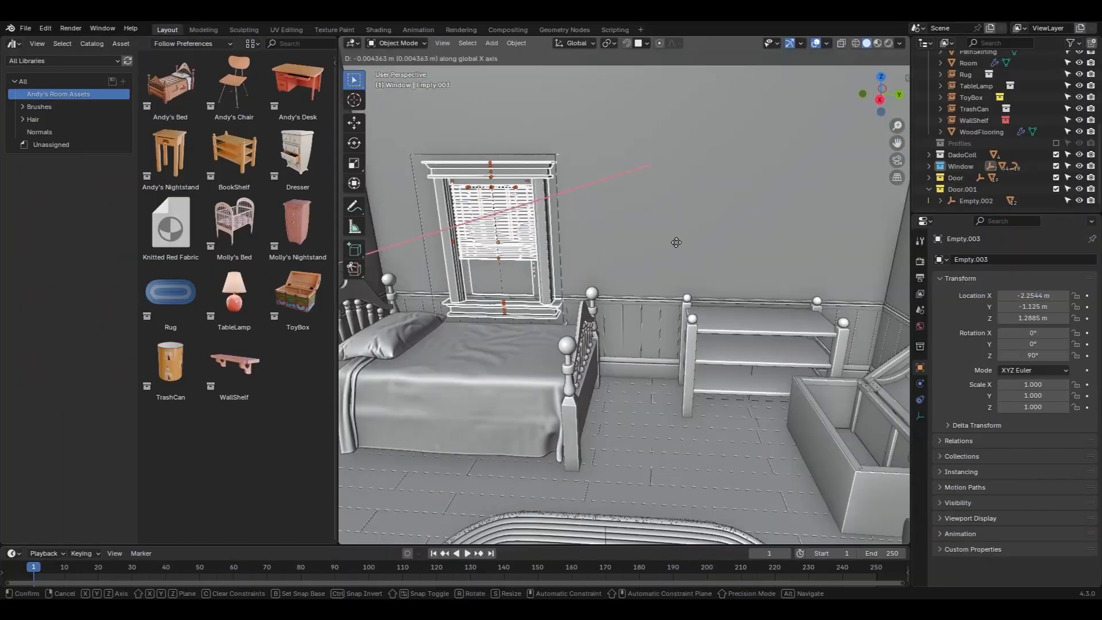
pyautogui.click(802, 327)
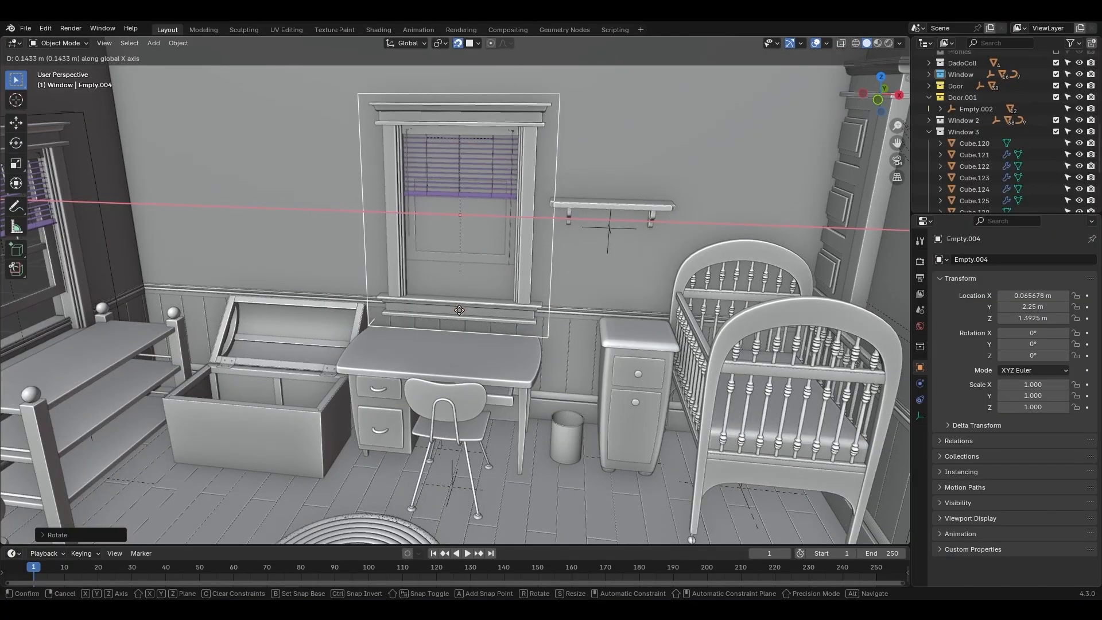
# Position the third window above the desk along X, scaling it down uniformly and adjusting its height along Z
pyautogui.click(459, 310)
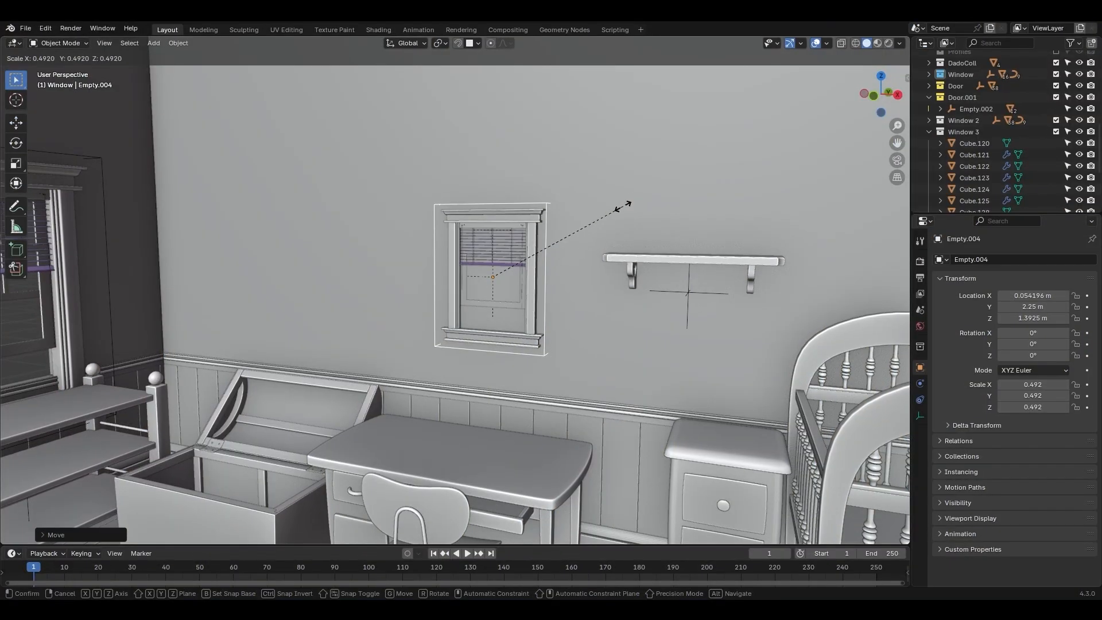
pyautogui.click(692, 206)
pyautogui.press('g')
pyautogui.press('z')
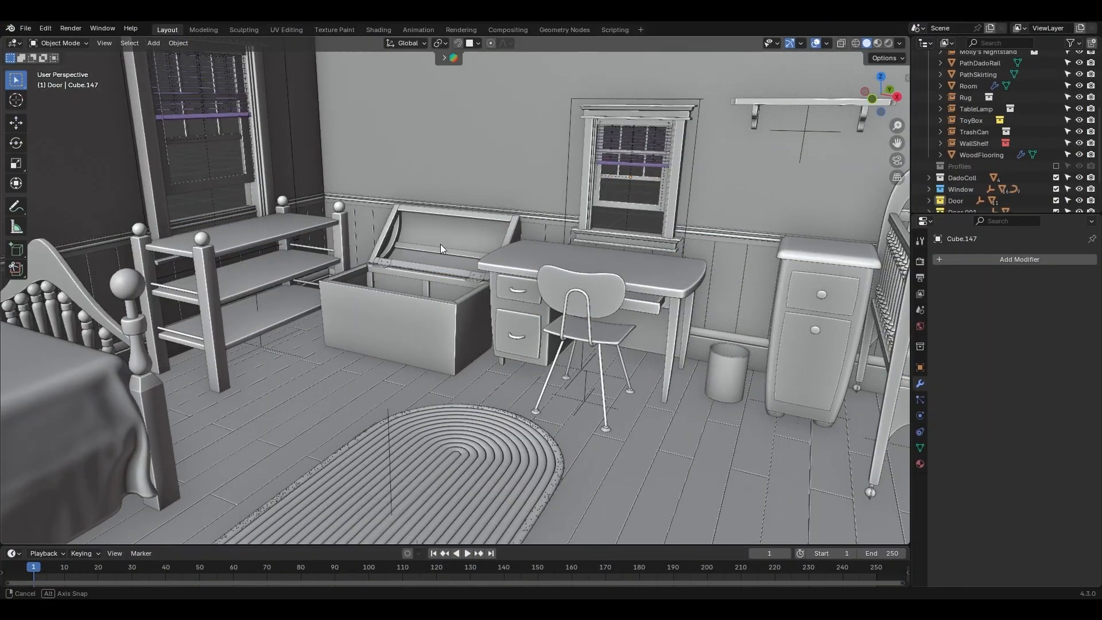
# Isolate the Room mesh, hide its Solidify modifier in the viewport, and delete all the floor faces
pyautogui.moveTo(440, 243); pyautogui.dragTo(475, 264, button='middle')
pyautogui.click(467, 149)
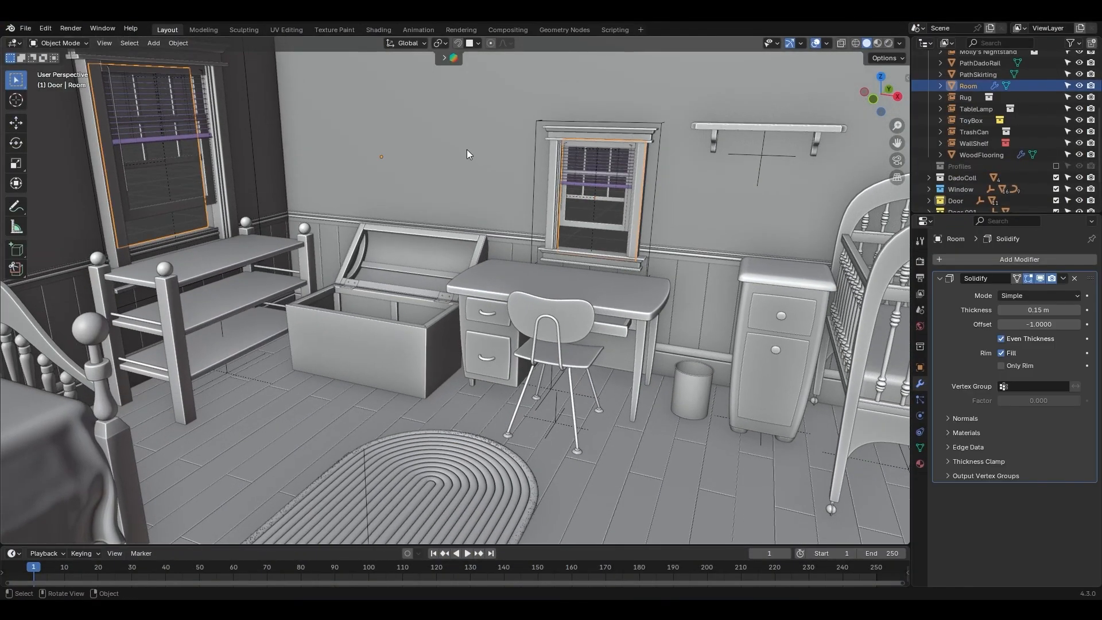
pyautogui.press('KP_Divide')
pyautogui.moveTo(561, 197); pyautogui.dragTo(446, 326, button='middle')
pyautogui.press('Tab')
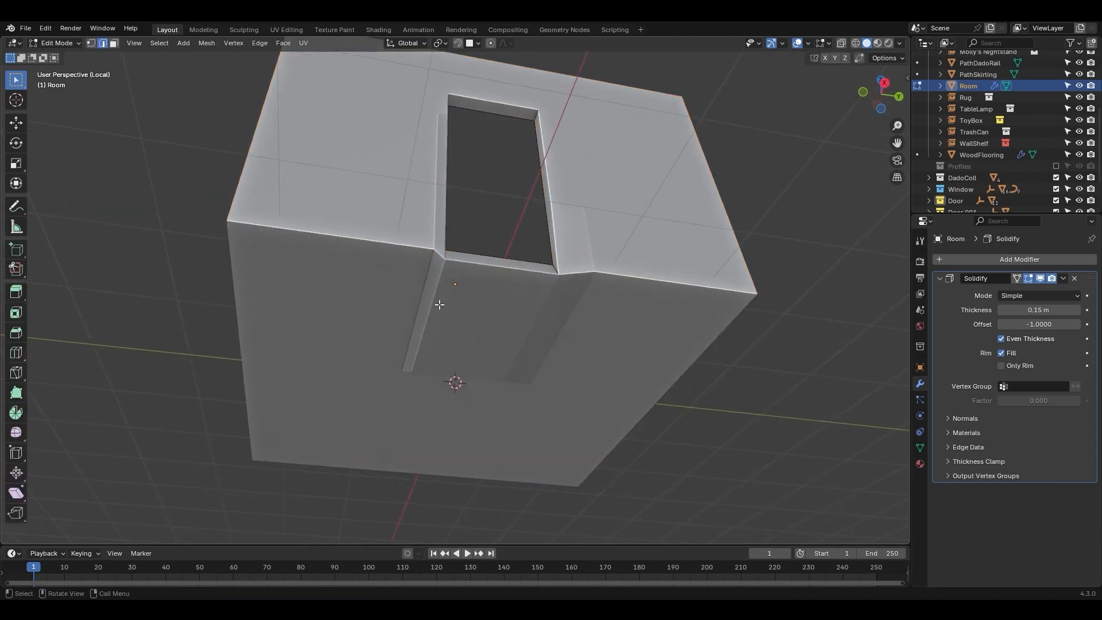
pyautogui.click(1041, 279)
pyautogui.press('c')
pyautogui.moveTo(573, 320)
pyautogui.mouseDown()
pyautogui.moveTo(337, 320)
pyautogui.moveTo(578, 406)
pyautogui.mouseUp()
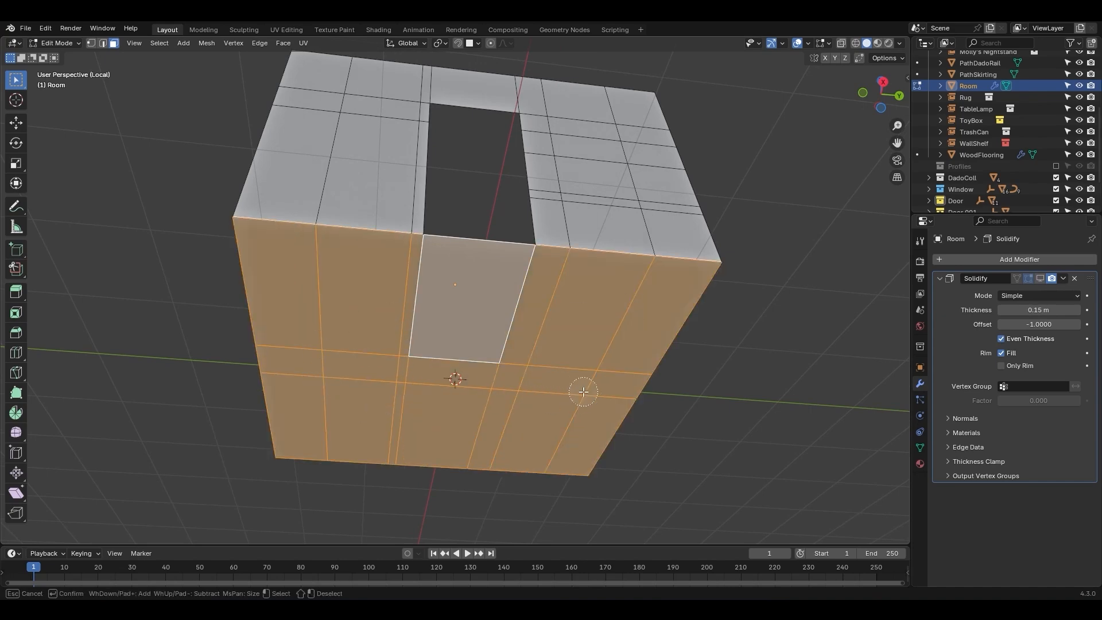
pyautogui.press('x')
pyautogui.click(507, 329)
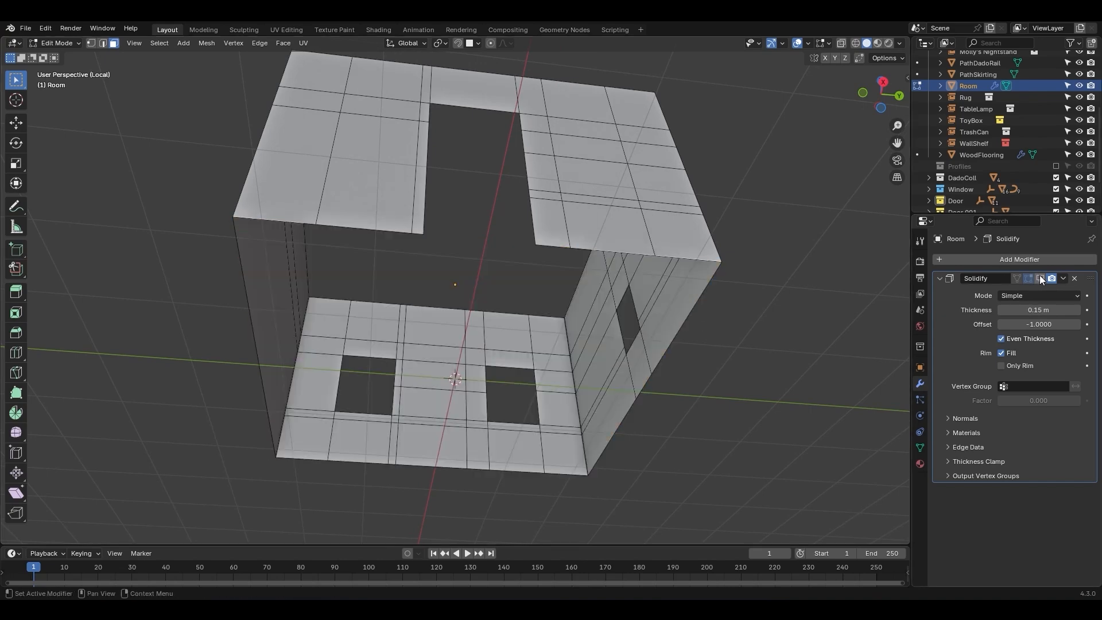
# Show the Room's Solidify modifier in the viewport again and return to the full scene in Object Mode
pyautogui.click(1041, 279)
pyautogui.moveTo(655, 276); pyautogui.dragTo(706, 378, button='middle')
pyautogui.press('KP_Divide')
pyautogui.moveTo(584, 313); pyautogui.dragTo(408, 256, button='middle')
pyautogui.press('Tab')
# View the furnished room in Material Preview shading and compare the untextured render with the textured one in Slot 2
pyautogui.moveTo(567, 277); pyautogui.dragTo(594, 255, button='middle')
pyautogui.press('z')
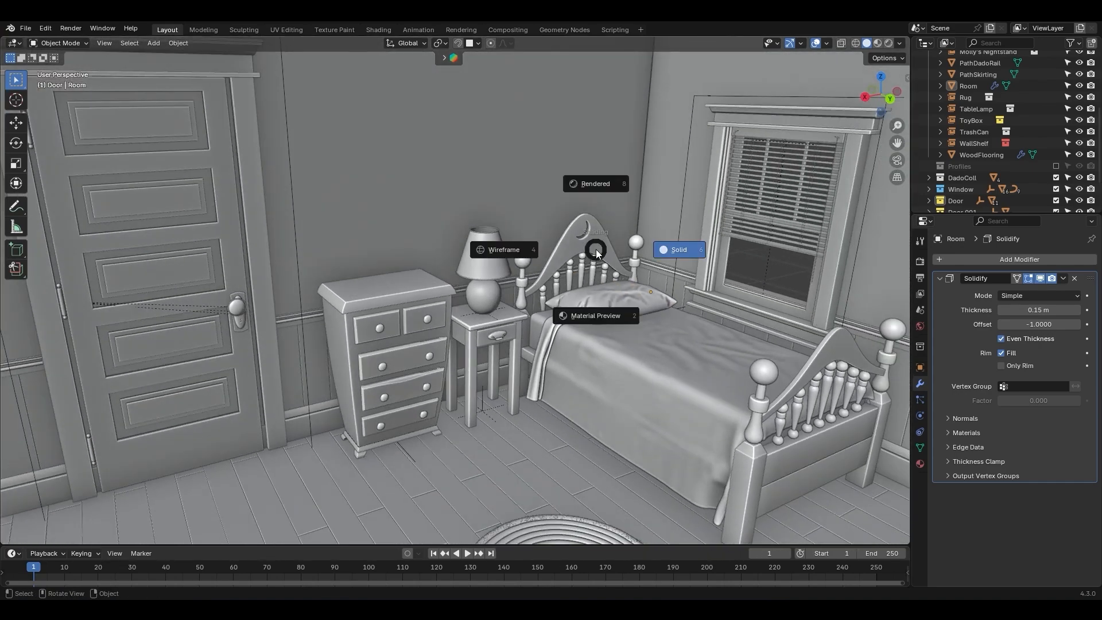
pyautogui.click(591, 319)
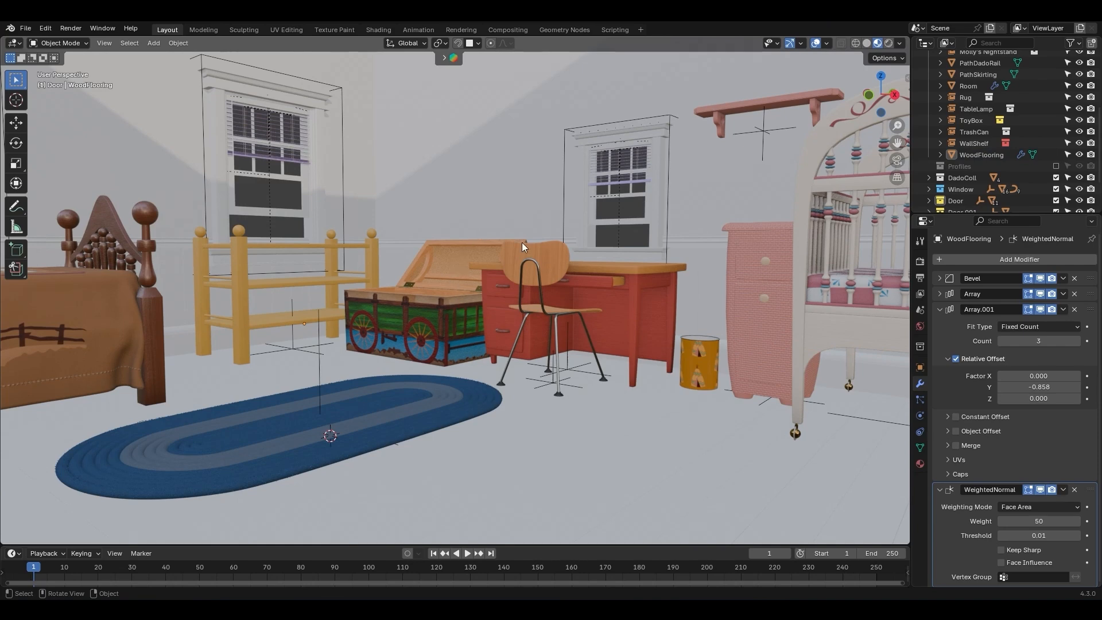
pyautogui.keyDown('shift'); pyautogui.moveTo(497, 226); pyautogui.dragTo(340, 186, button='middle'); pyautogui.keyUp('shift')
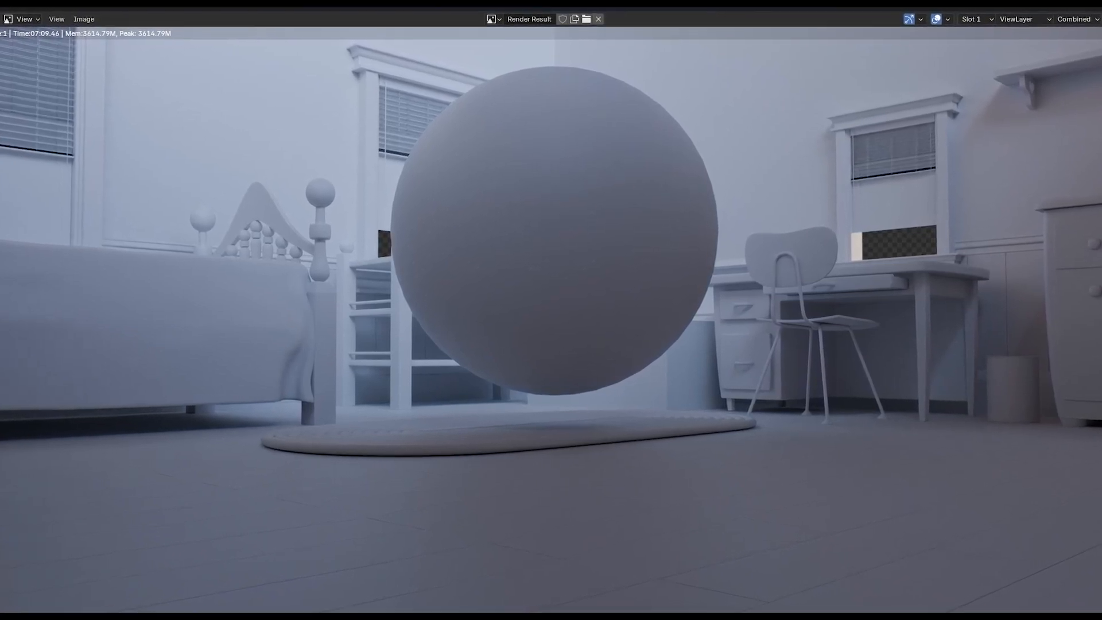
pyautogui.press('j')
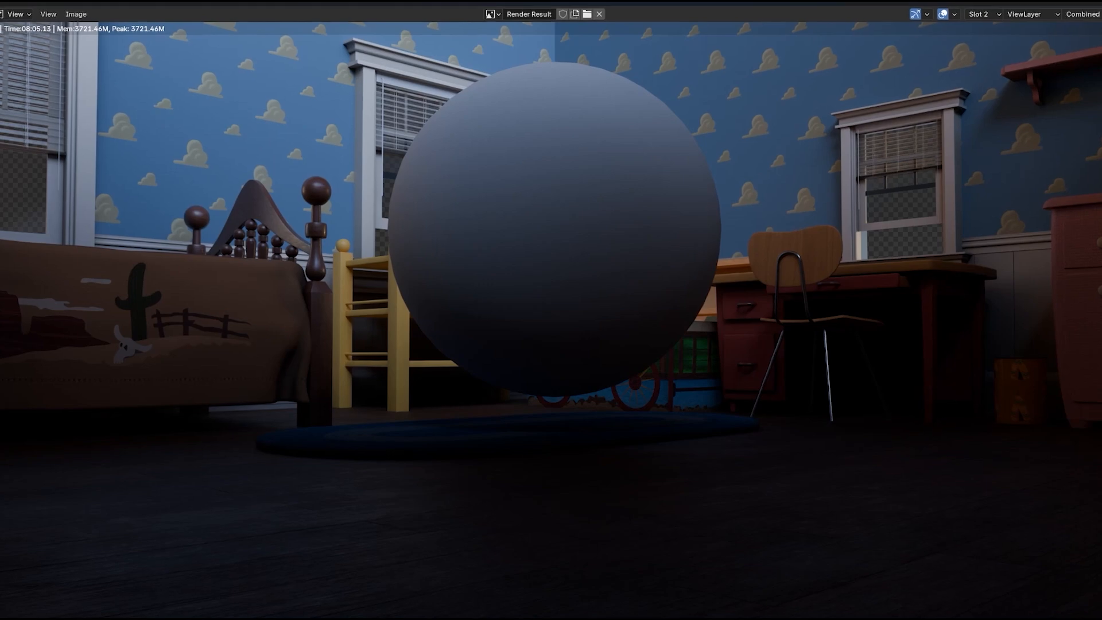
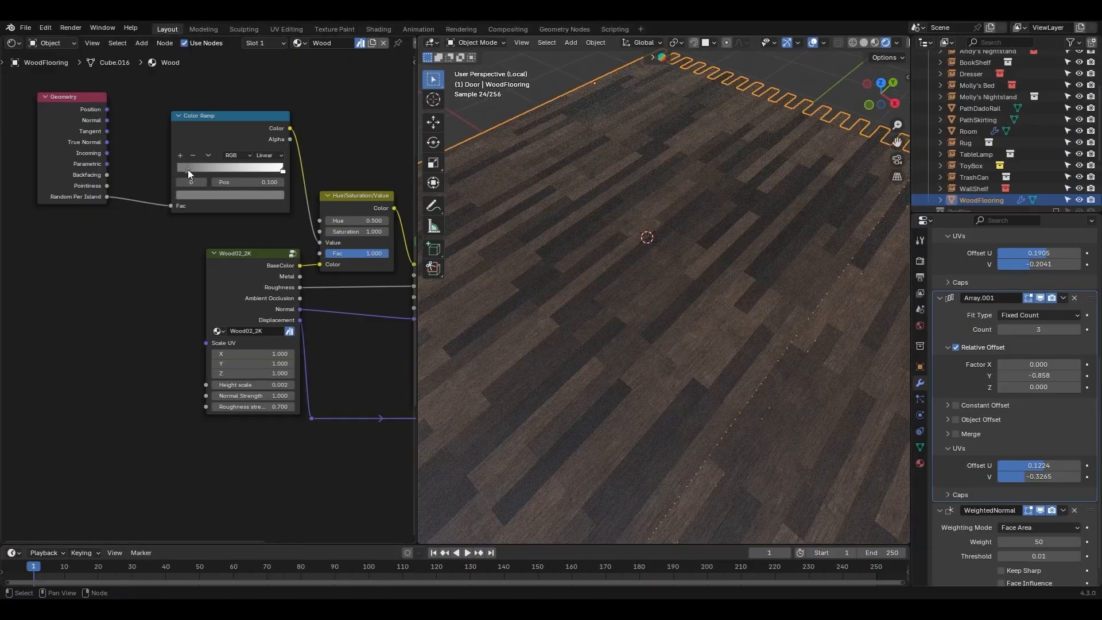
# Examine the nightstand handle's UV layout and the metal and wood textures on the drawer from several angles
pyautogui.click(230, 195)
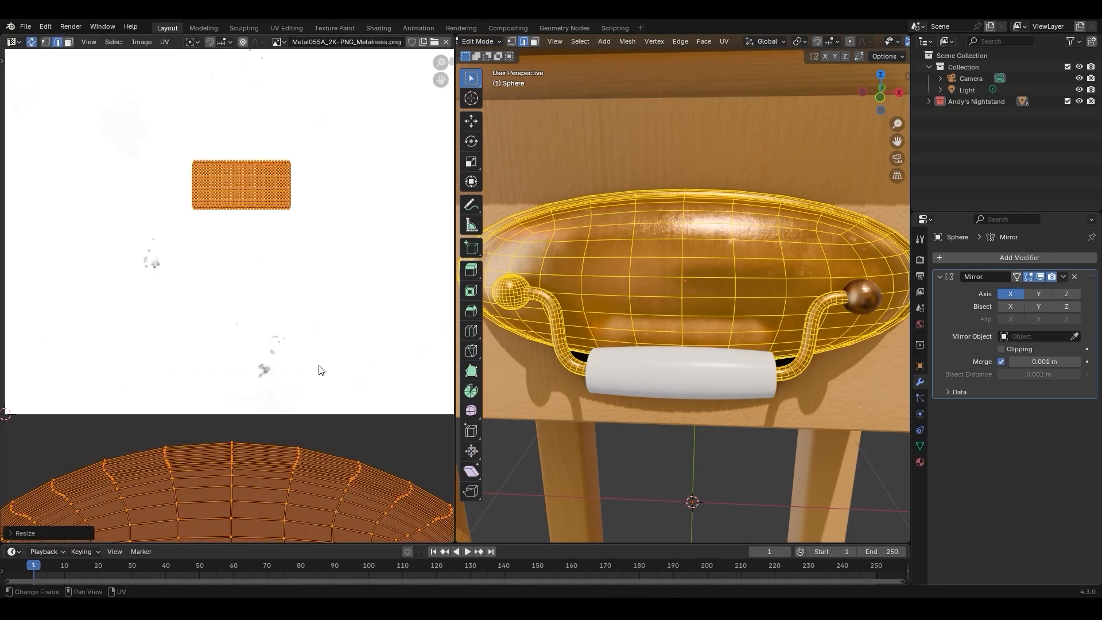
pyautogui.keyDown('ctrl'); pyautogui.moveTo(301, 307); pyautogui.dragTo(306, 395, button='middle'); pyautogui.keyUp('ctrl')
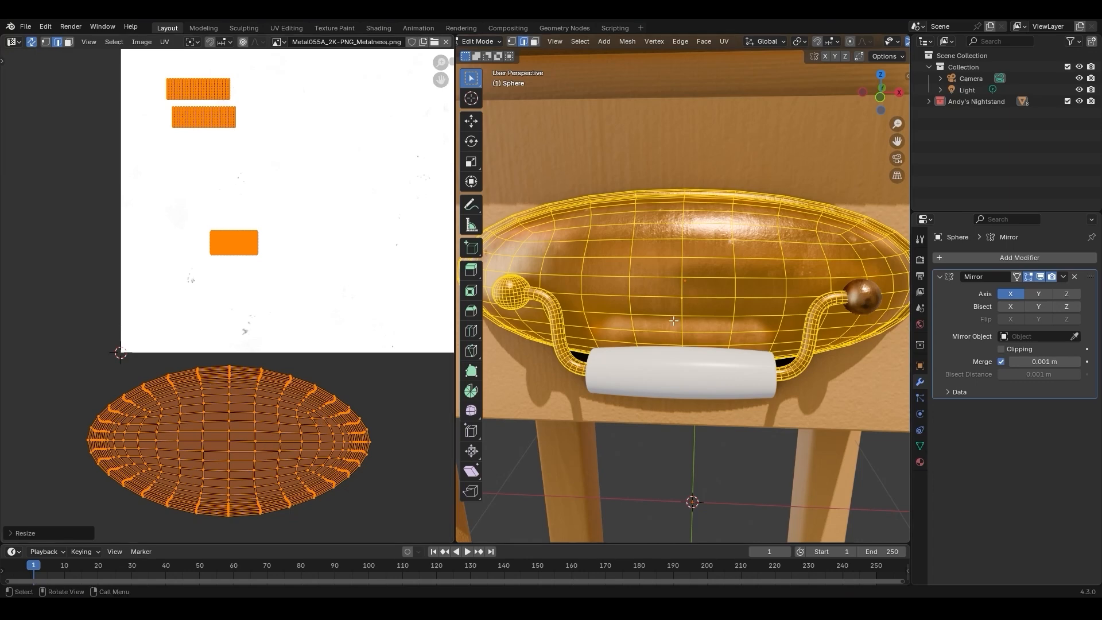
pyautogui.press('Tab')
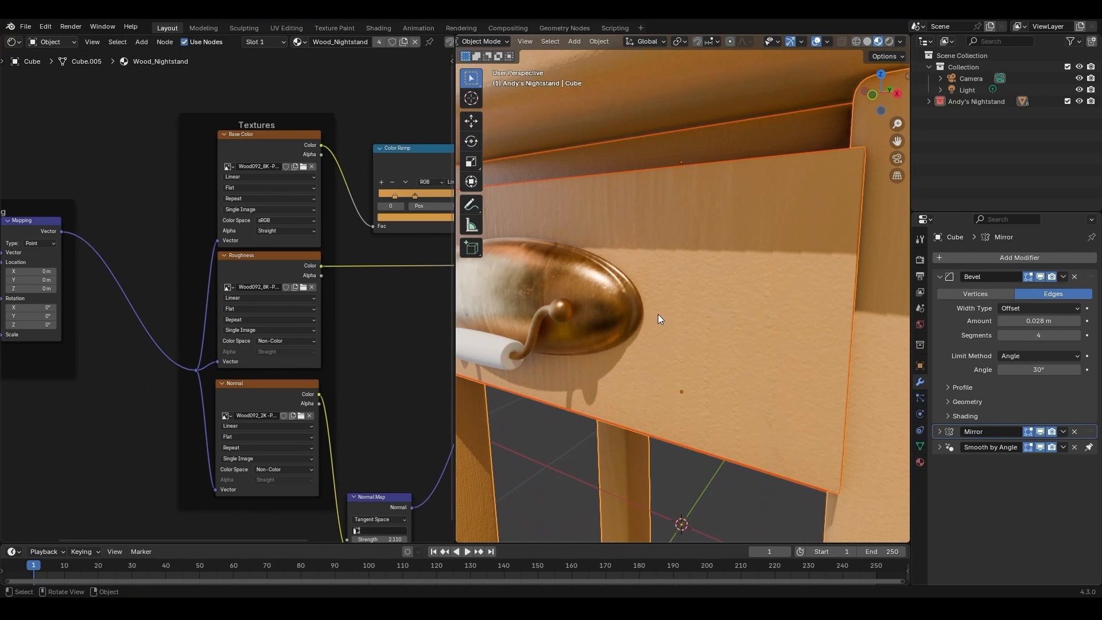
pyautogui.moveTo(658, 315); pyautogui.dragTo(679, 319, button='middle')
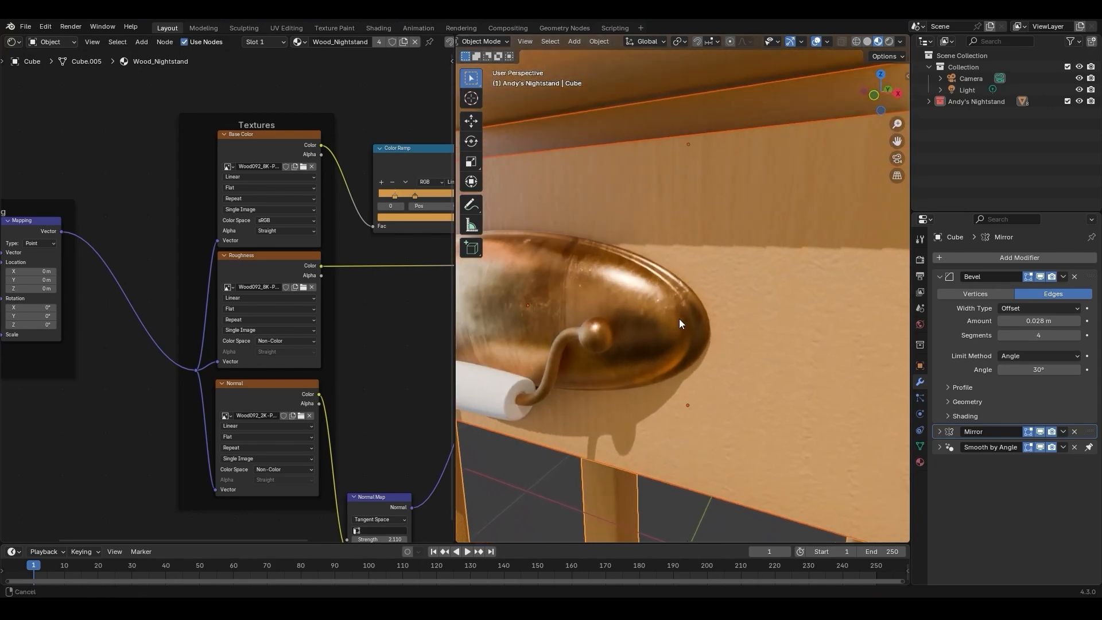
pyautogui.keyDown('ctrl'); pyautogui.moveTo(727, 316); pyautogui.dragTo(729, 346, button='middle'); pyautogui.keyUp('ctrl')
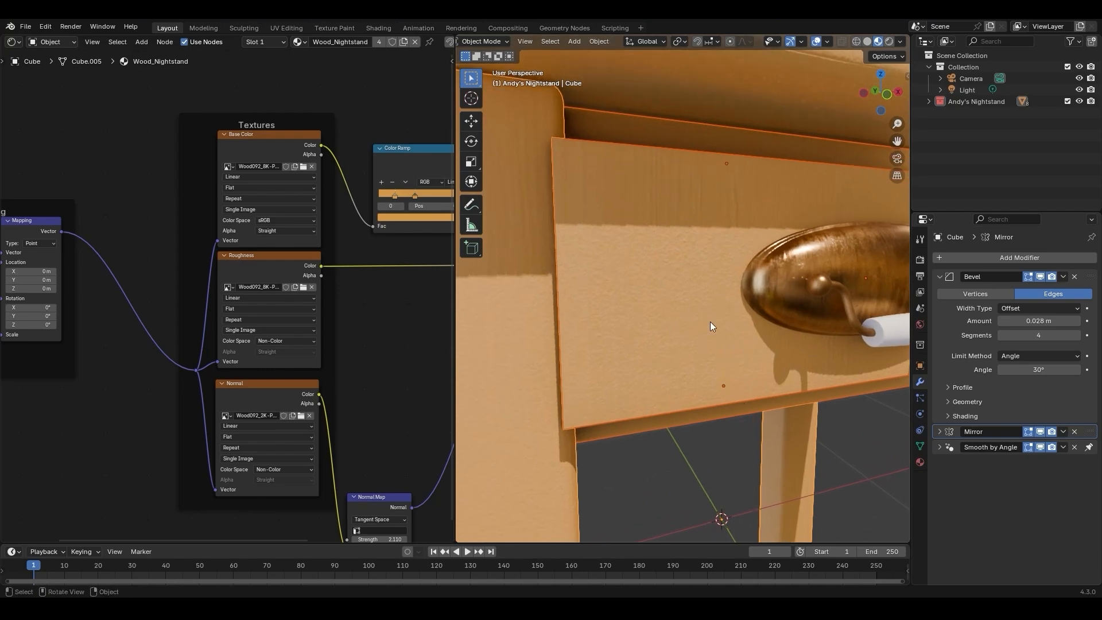
pyautogui.moveTo(809, 322); pyautogui.dragTo(690, 307, button='middle')
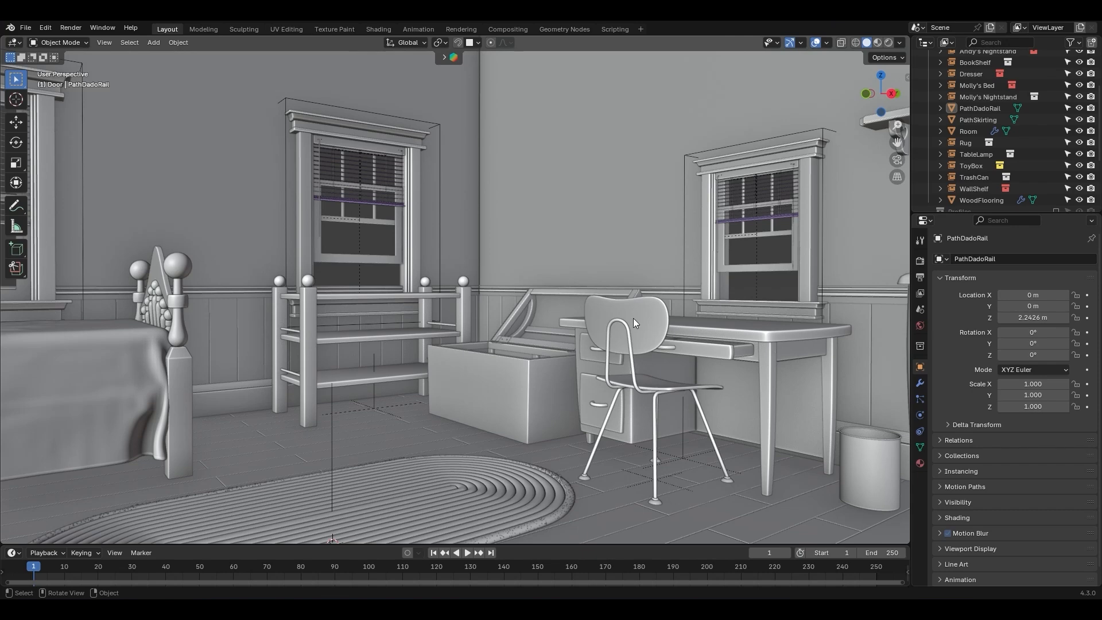
# Choose Cycles as the render engine and open the view layer's Material Override for selection
pyautogui.click(919, 262)
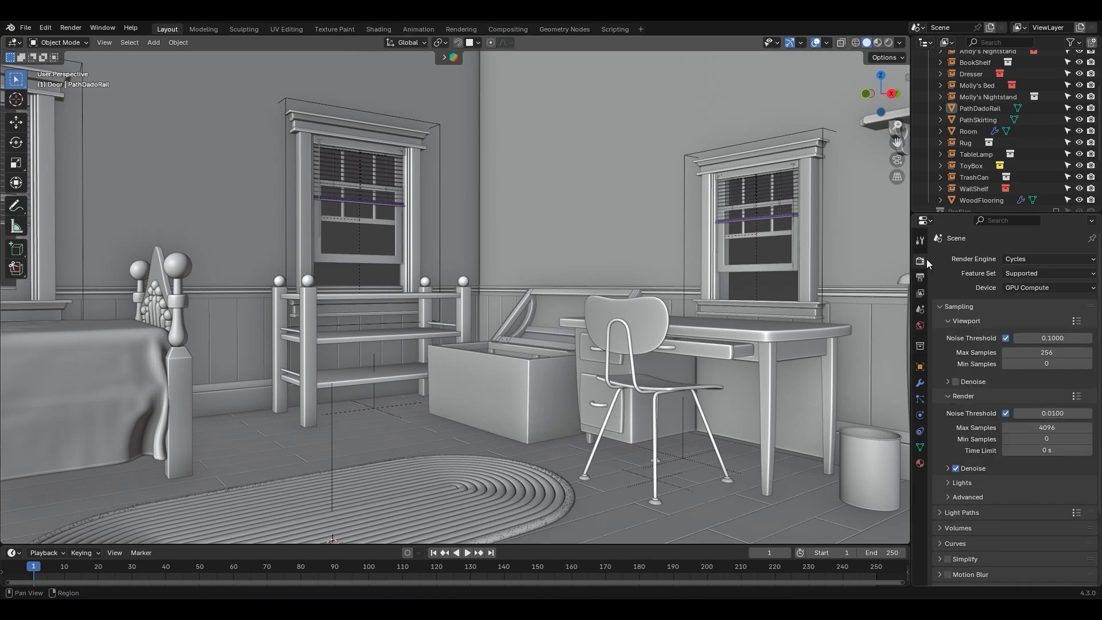
pyautogui.click(1017, 260)
pyautogui.click(1018, 297)
pyautogui.click(921, 293)
pyautogui.scroll(-10, 943, 333)
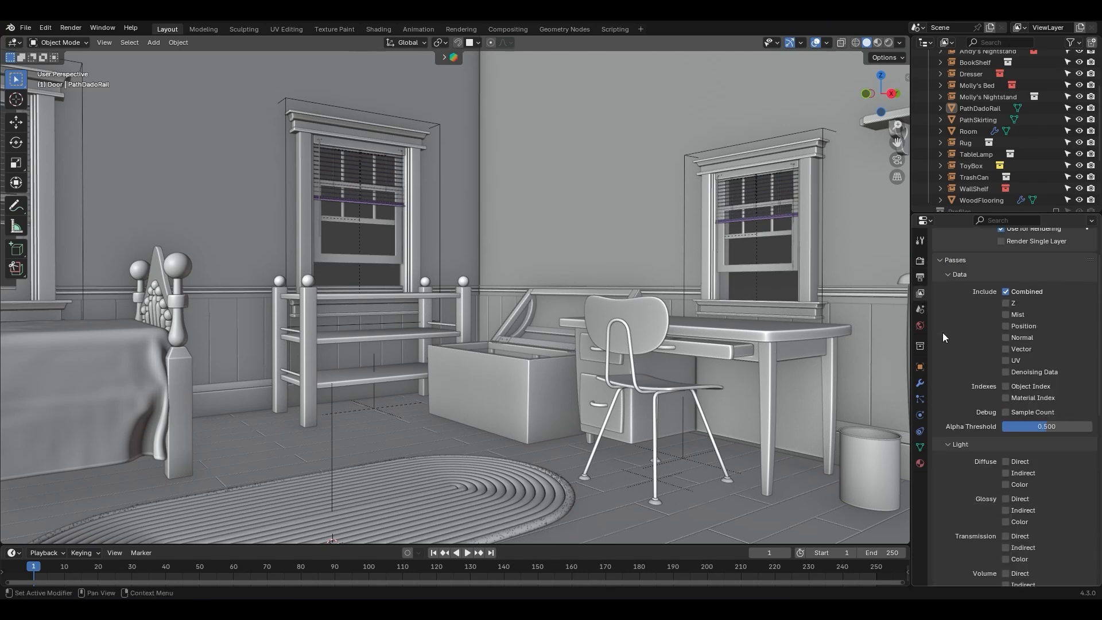
pyautogui.click(952, 514)
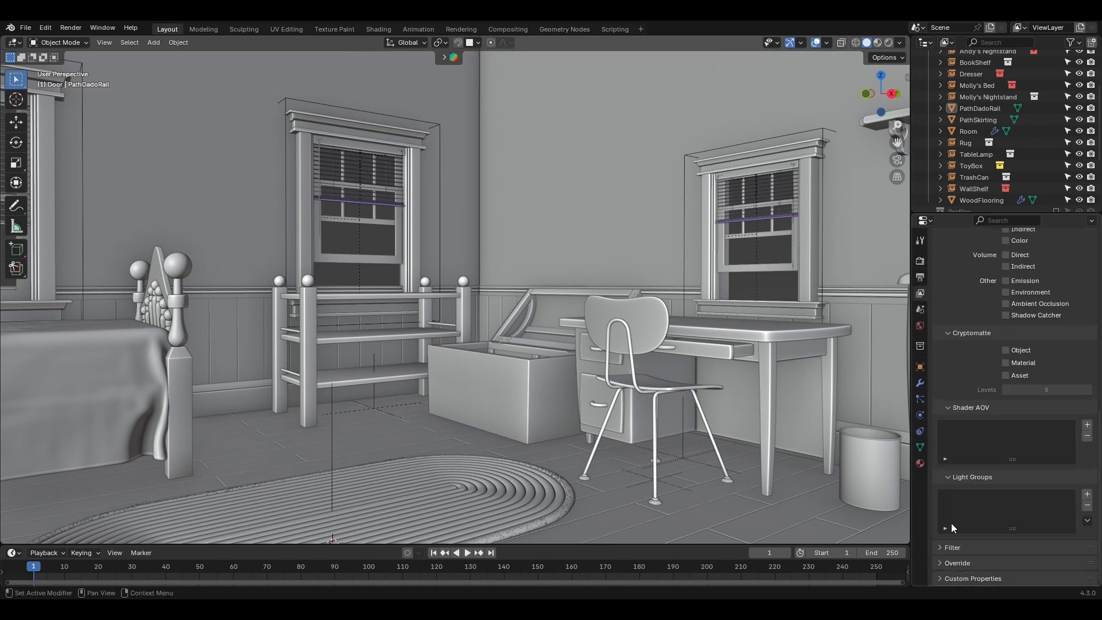
pyautogui.click(955, 563)
pyautogui.click(1028, 531)
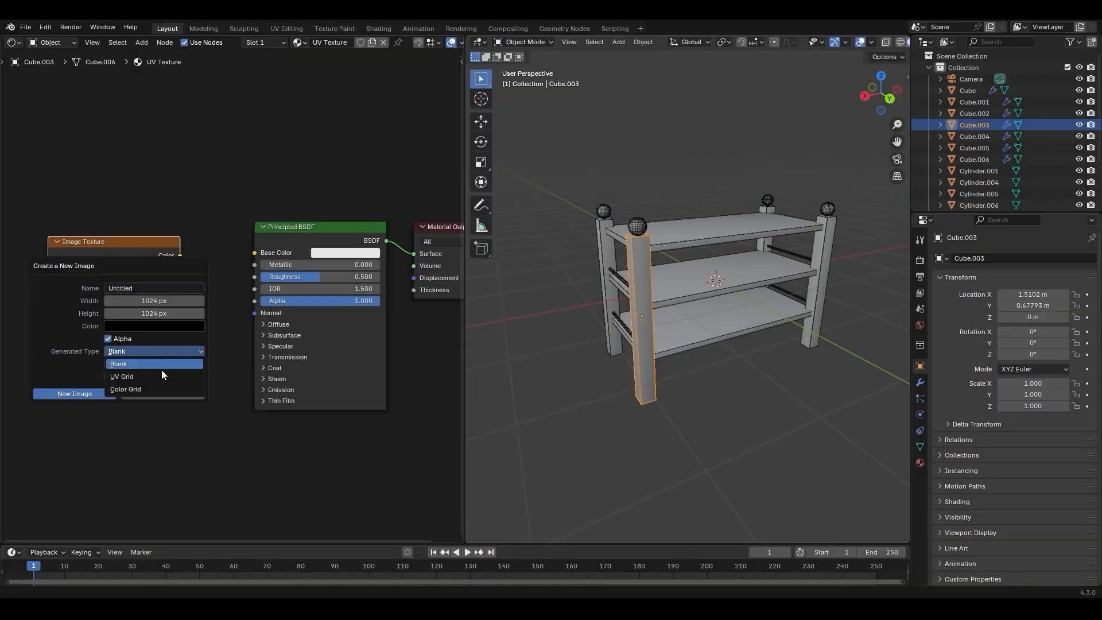
# Create a 1024 by 1024 px image with the UV Grid generated type for the bookshelf's Image Texture node
pyautogui.click(161, 369)
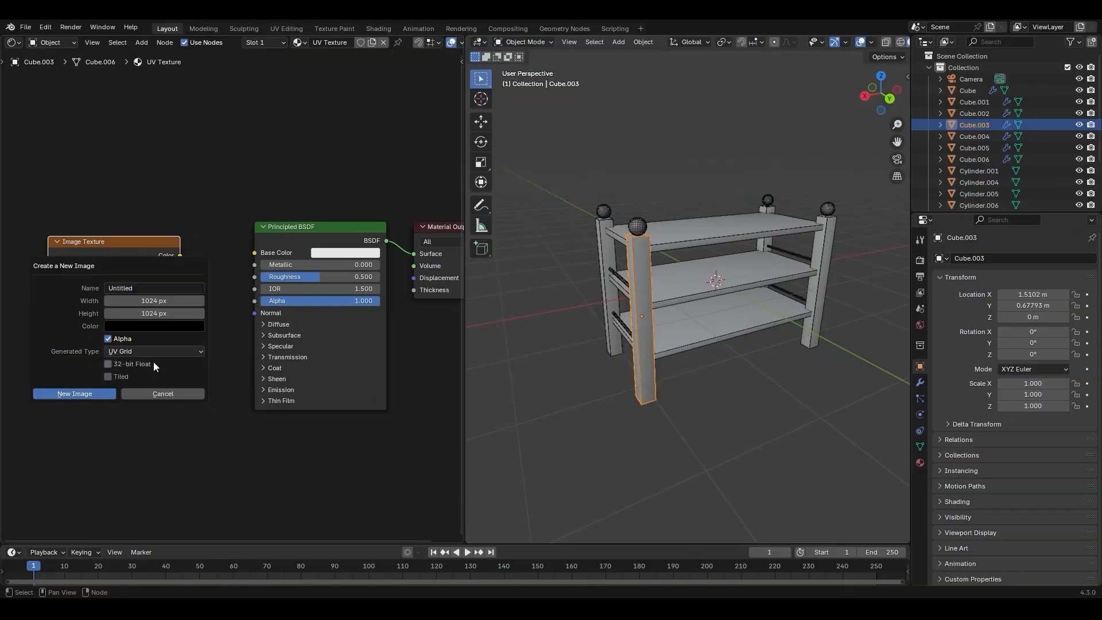
pyautogui.click(75, 393)
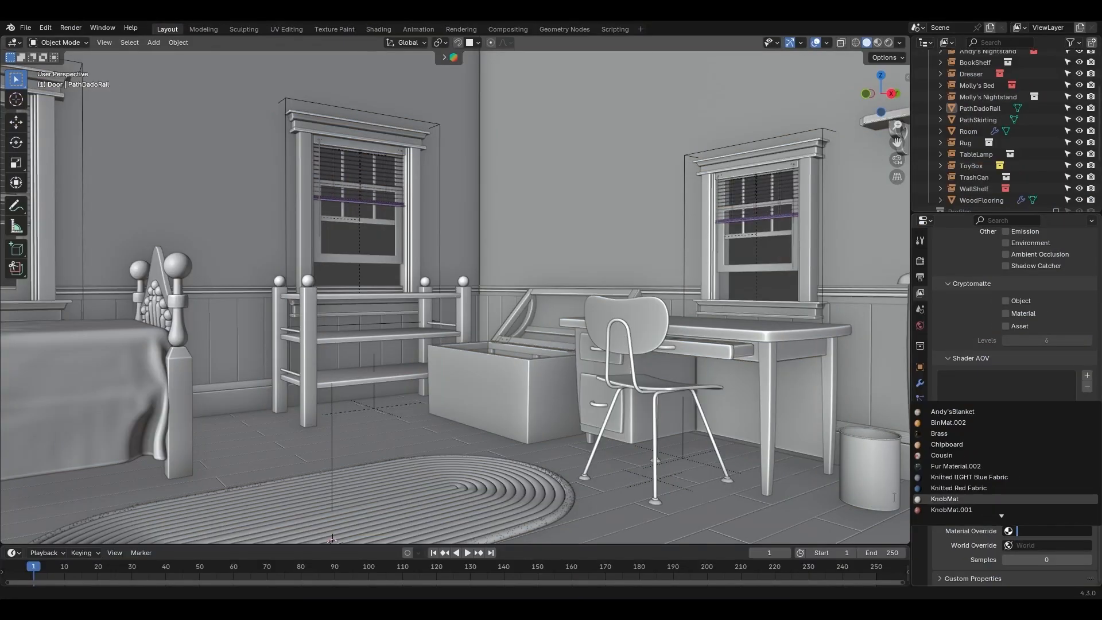
# Set the view layer's material override to UV Grid and display the room in Rendered shading
pyautogui.write('uv')
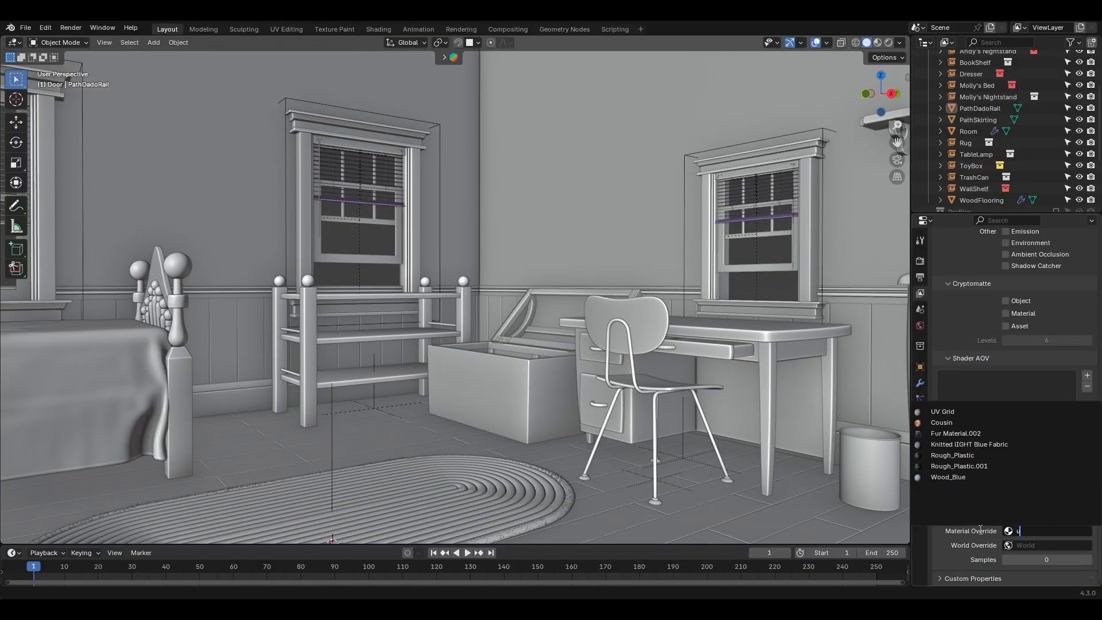
pyautogui.click(951, 411)
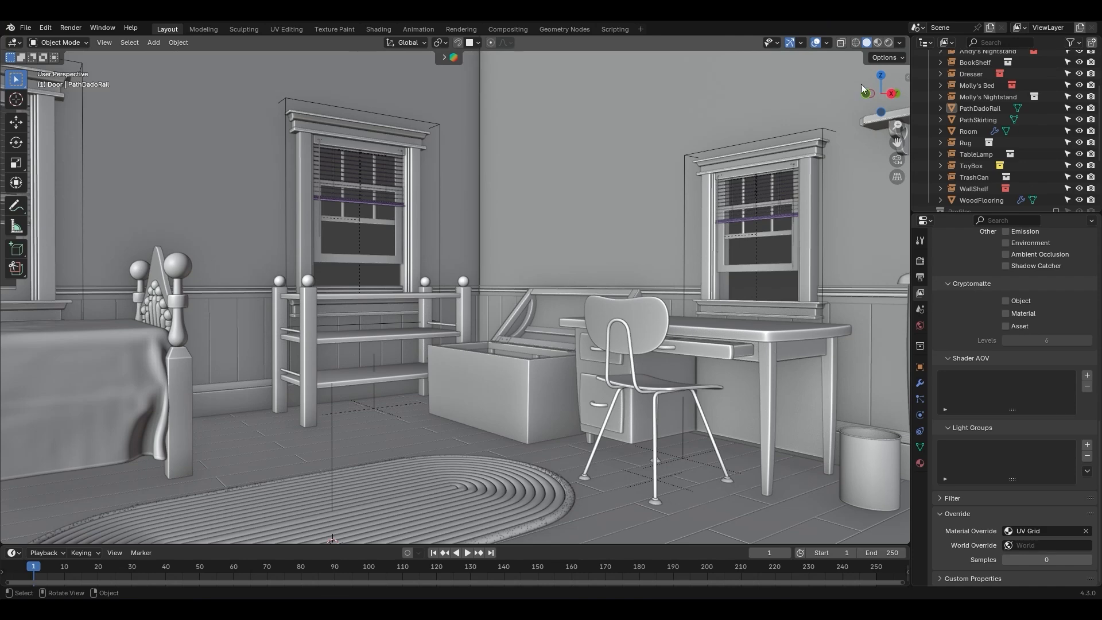
pyautogui.click(877, 44)
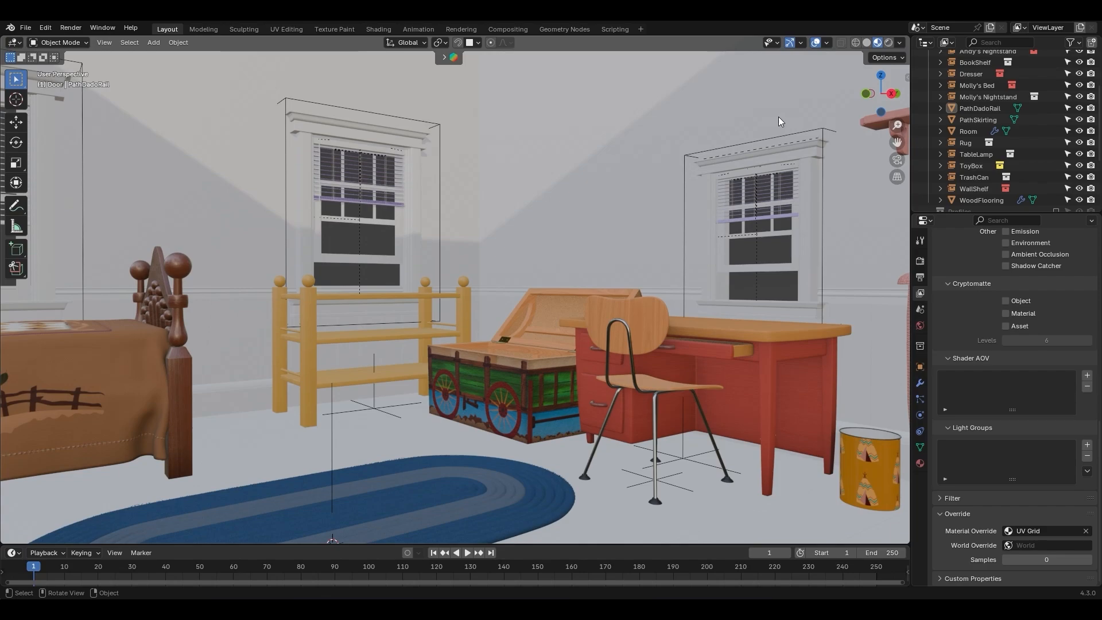
pyautogui.click(888, 43)
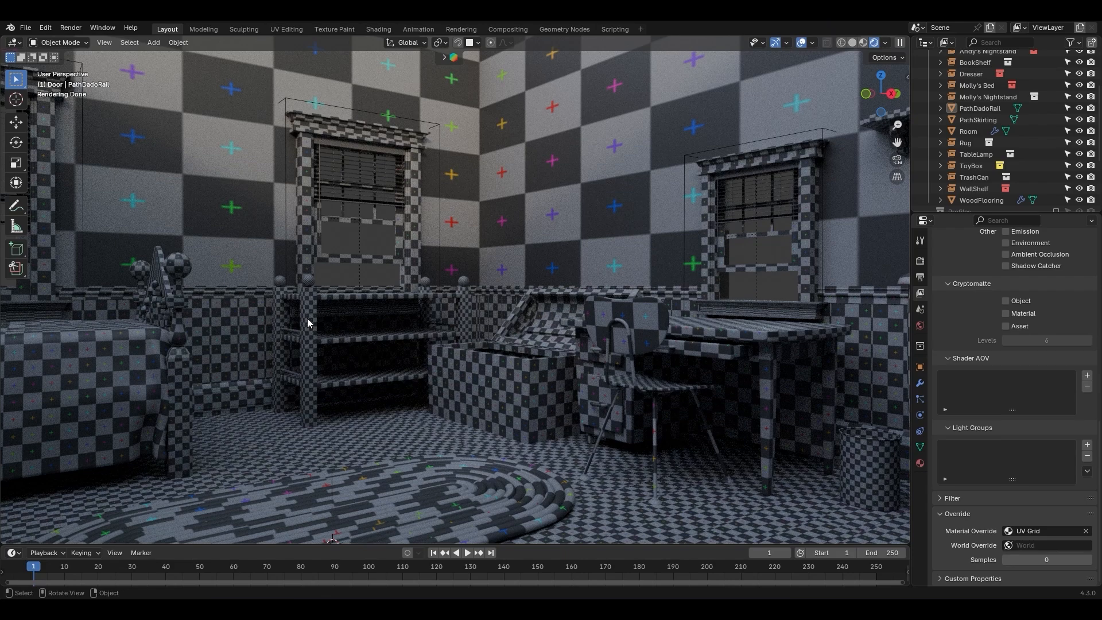
# Split the 3D viewport vertically and turn the new area into a UV Editor
pyautogui.moveTo(4, 40); pyautogui.dragTo(360, 116)
pyautogui.click(17, 42)
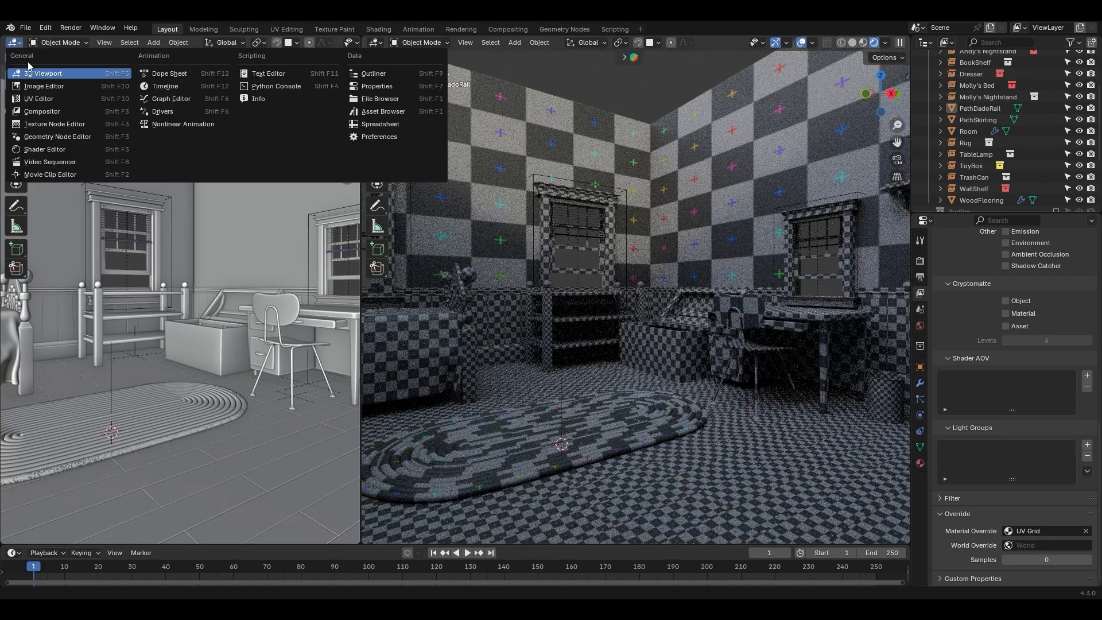
pyautogui.click(56, 102)
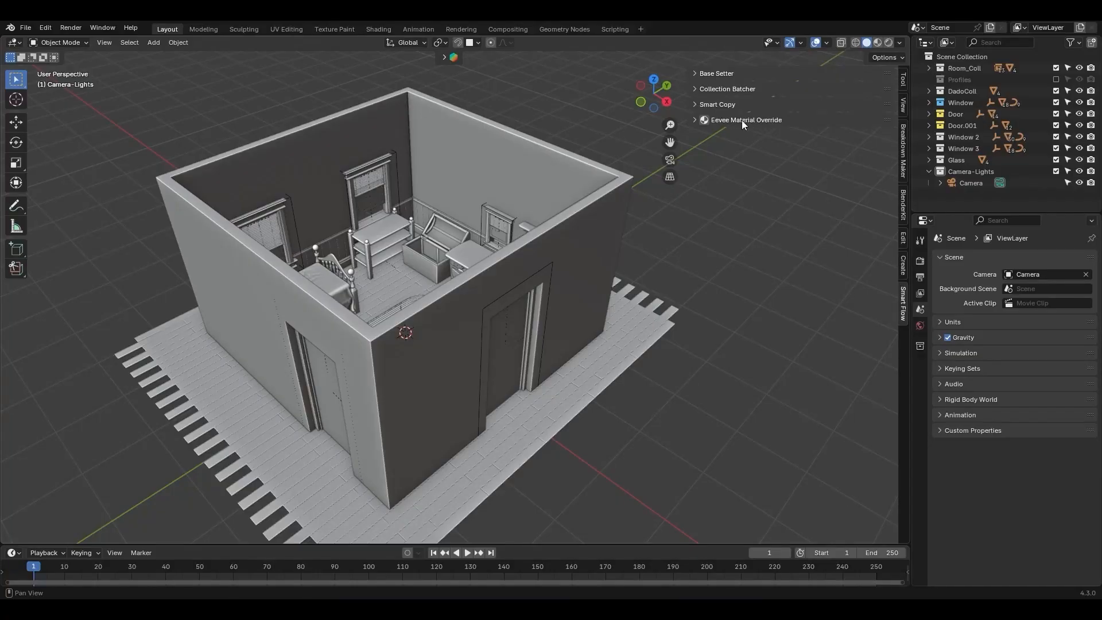
# Apply an Eevee Material Override preview to the scene using the UV Grid preset
pyautogui.click(740, 119)
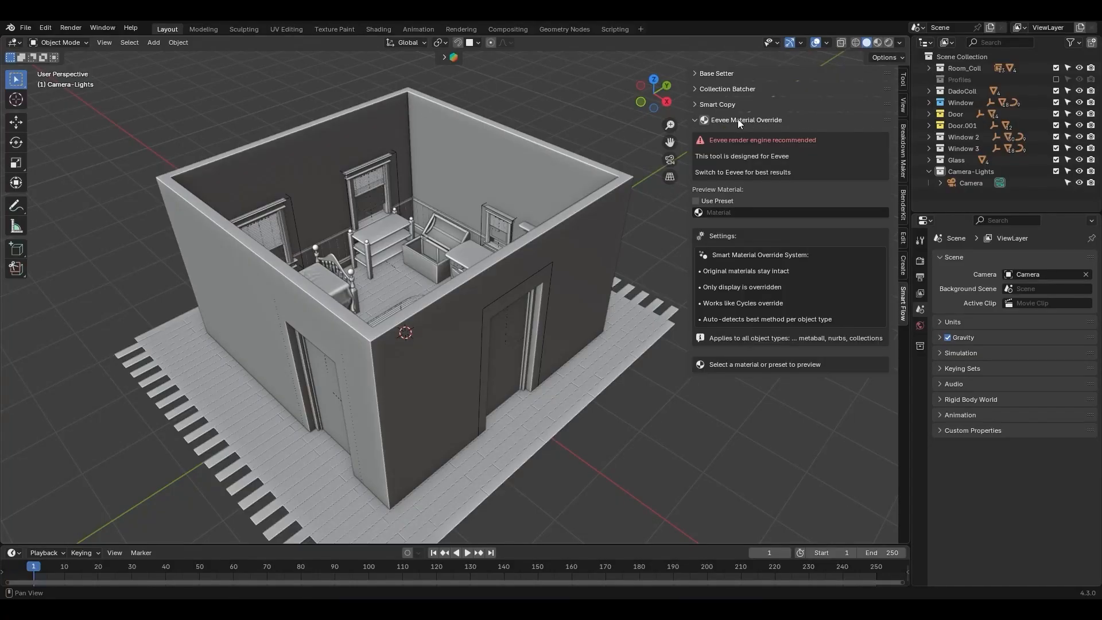
pyautogui.click(746, 213)
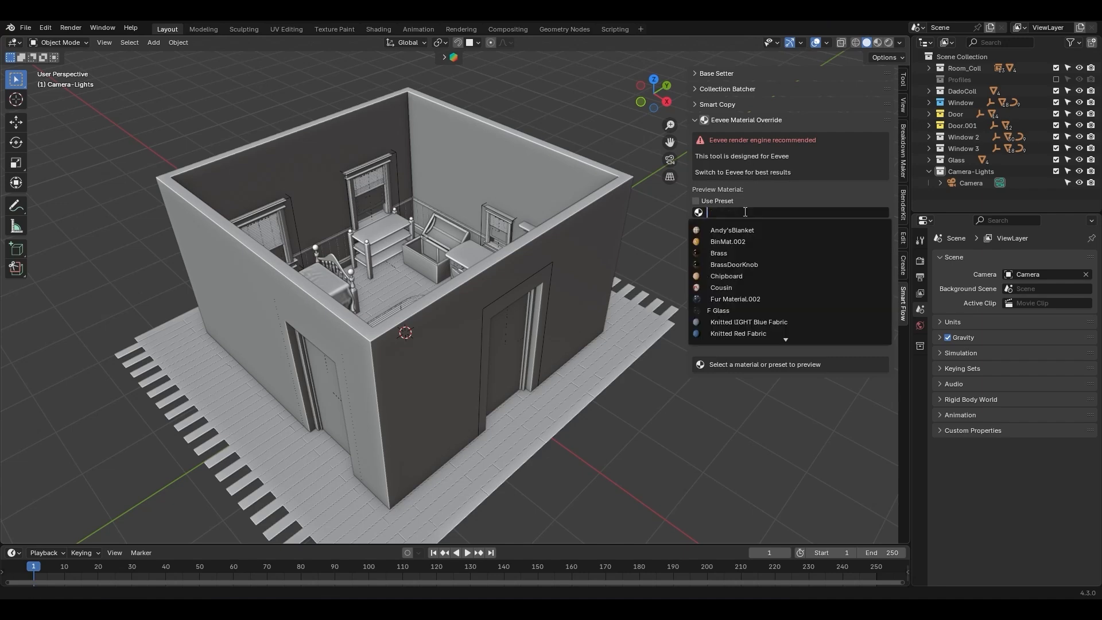
pyautogui.click(707, 200)
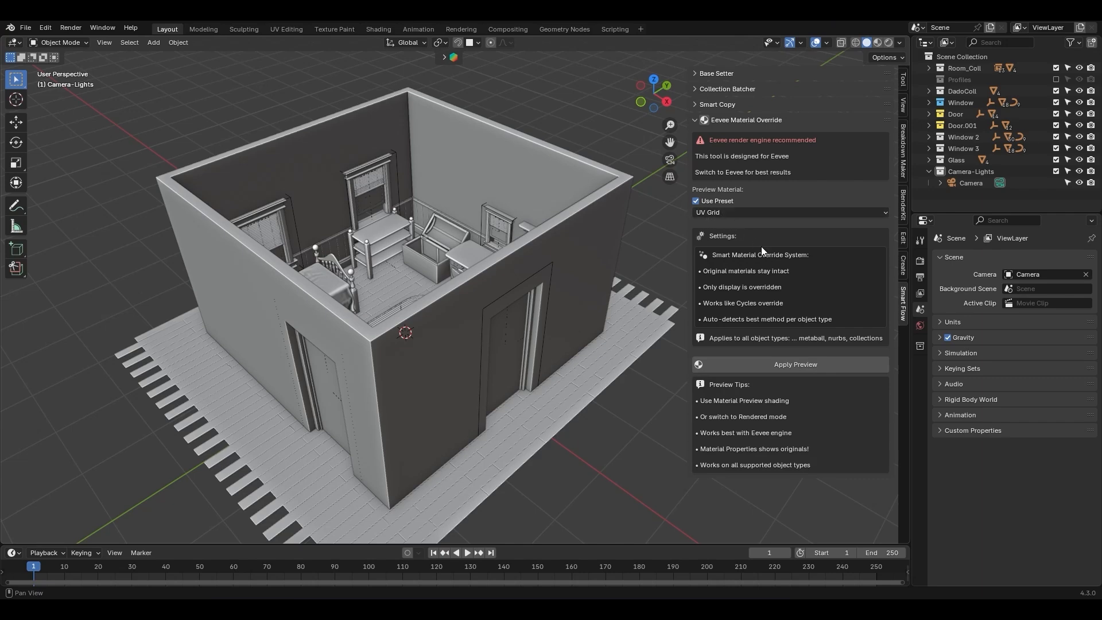
pyautogui.click(796, 365)
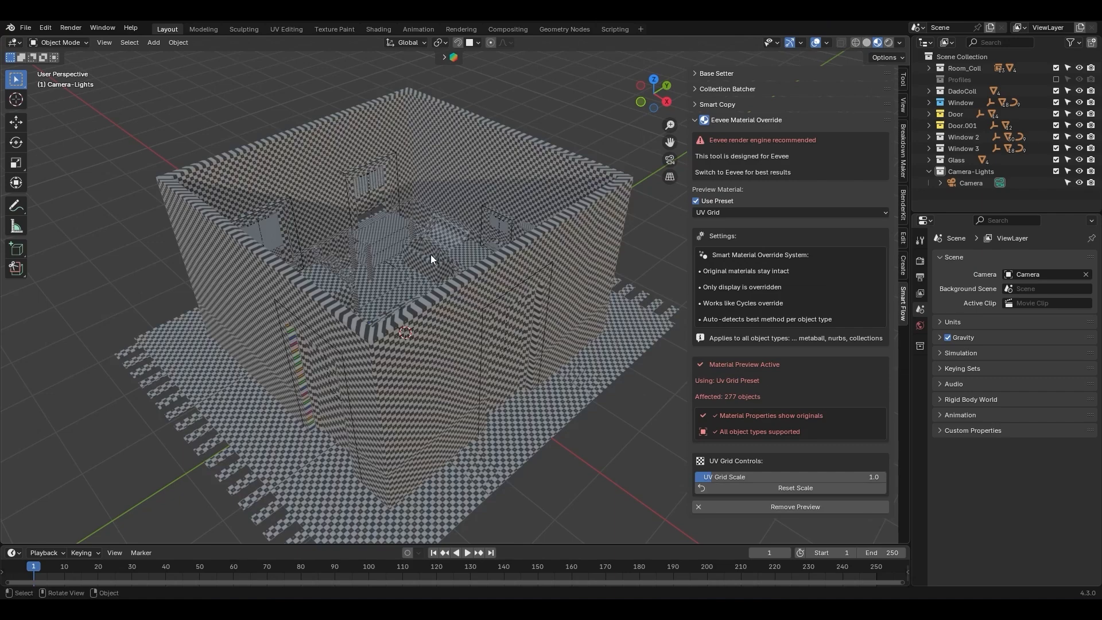
# Set the UV Grid Scale to 0.6 and check the checker pattern across the whole room
pyautogui.moveTo(444, 275); pyautogui.dragTo(461, 330, button='middle')
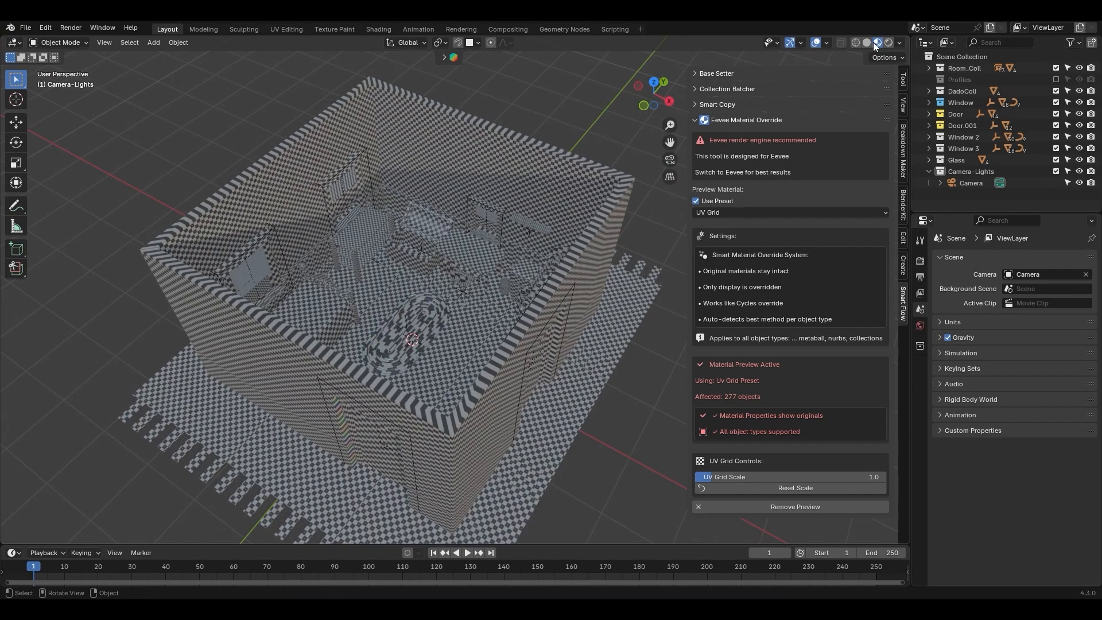
pyautogui.moveTo(544, 290); pyautogui.dragTo(522, 265, button='middle')
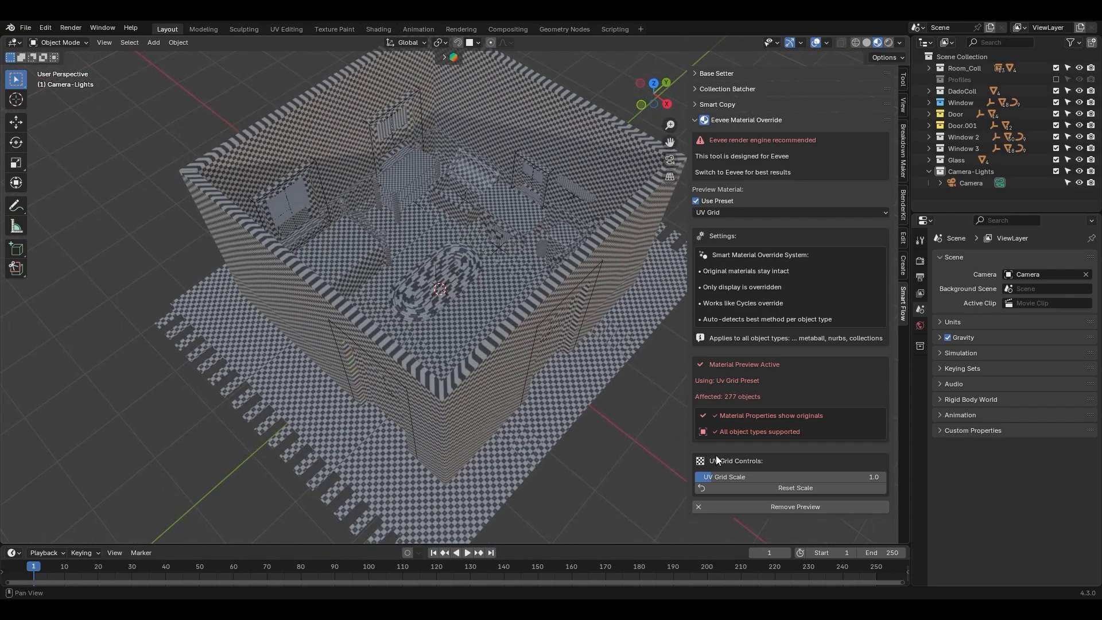
pyautogui.moveTo(714, 478)
pyautogui.mouseDown()
pyautogui.moveTo(773, 478)
pyautogui.moveTo(704, 478)
pyautogui.mouseUp()
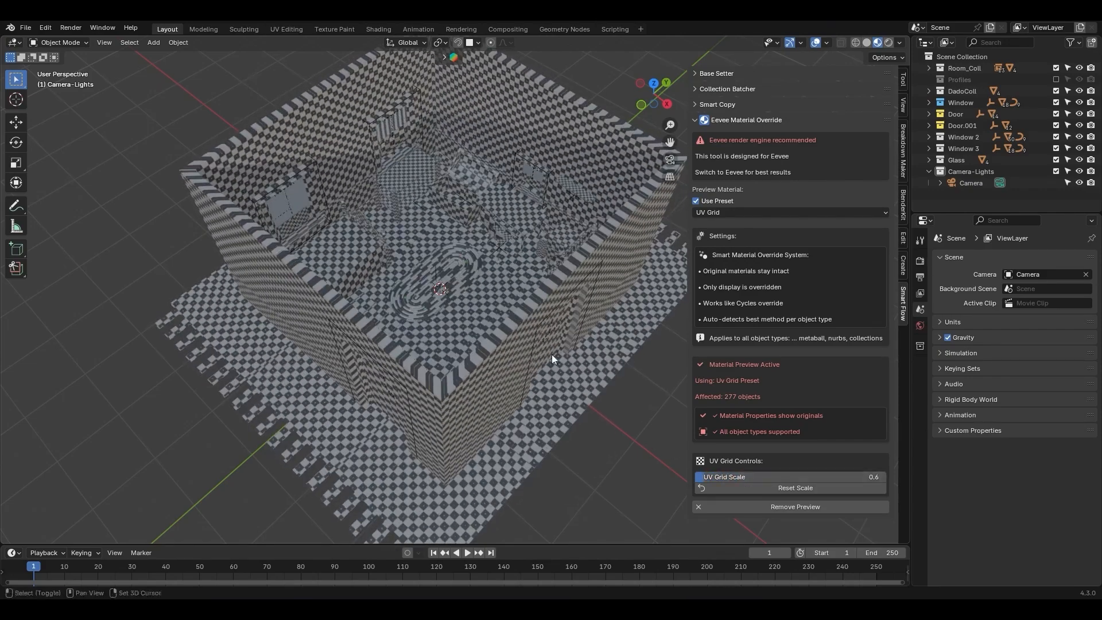
pyautogui.keyDown('shift'); pyautogui.moveTo(552, 353); pyautogui.dragTo(539, 374, button='middle'); pyautogui.keyUp('shift')
pyautogui.scroll(-2, 511, 233)
pyautogui.moveTo(517, 264); pyautogui.dragTo(476, 287, button='middle')
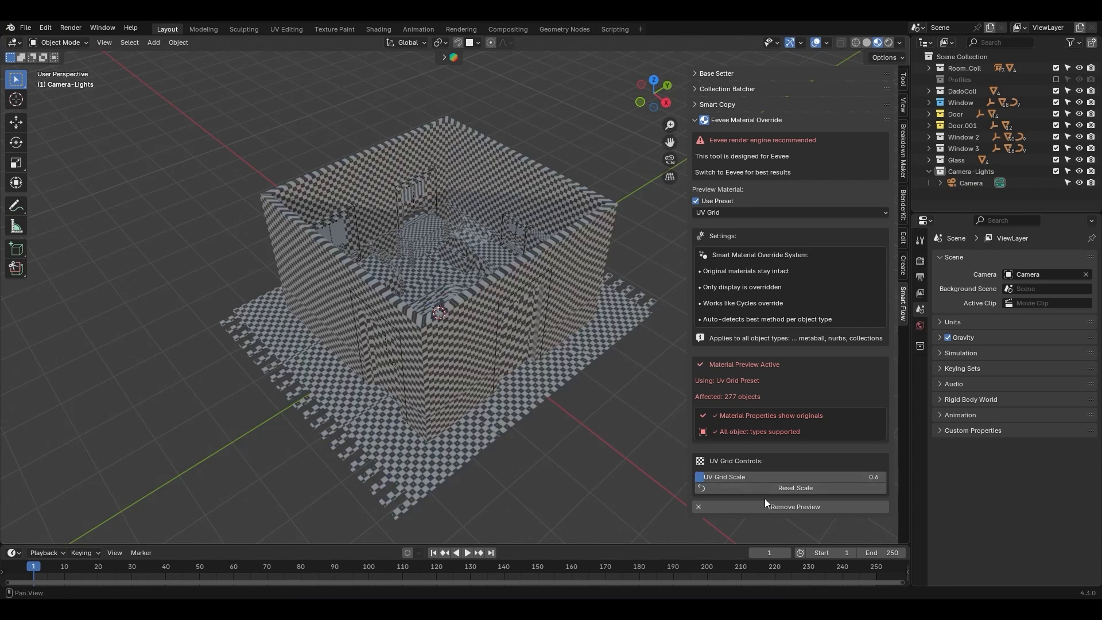
# Remove the Eevee Material Override preview from the scene so the original materials display
pyautogui.click(796, 506)
pyautogui.press('z')
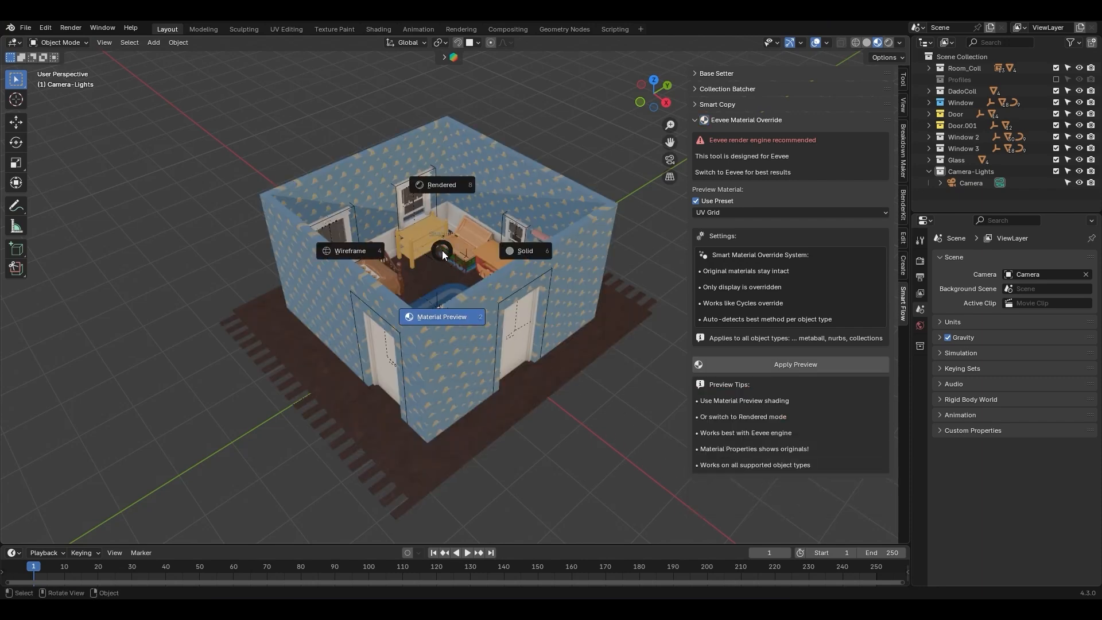
pyautogui.press('s')
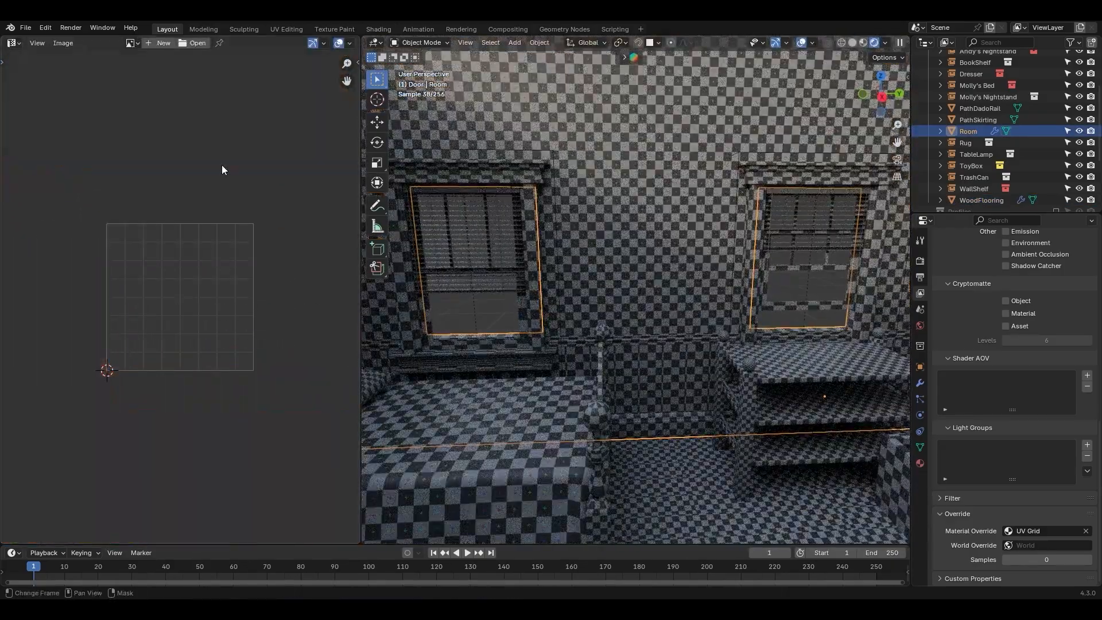
# Inspect the checker pattern across the room from above and clear UV Grid from the view layer's Material Override
pyautogui.click(494, 306)
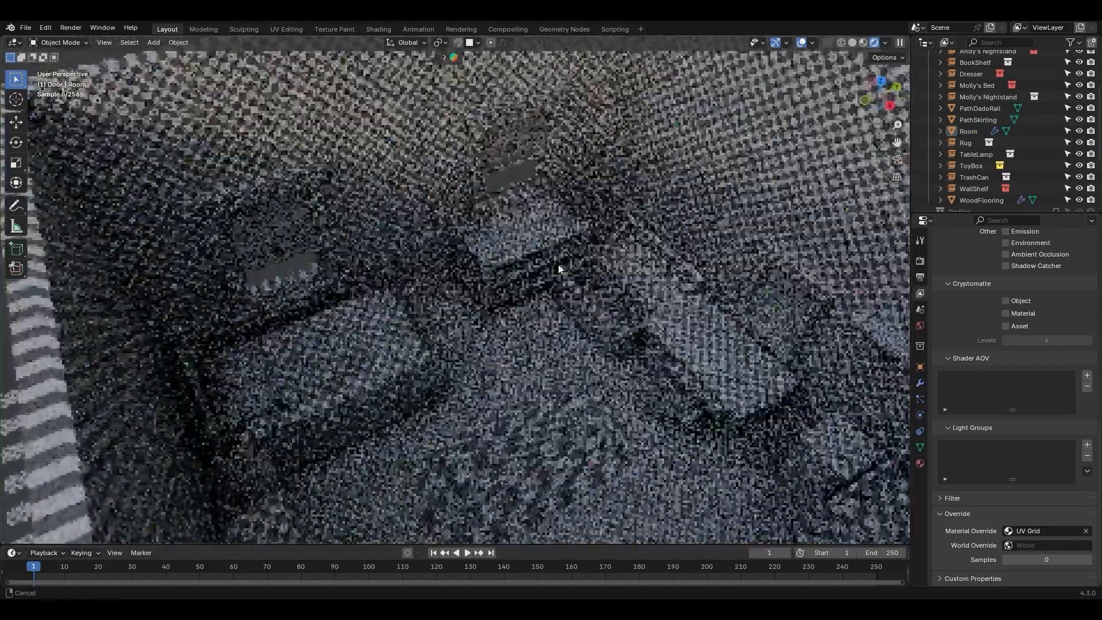
pyautogui.keyDown('shift'); pyautogui.moveTo(589, 265); pyautogui.dragTo(534, 251, button='middle'); pyautogui.keyUp('shift')
pyautogui.scroll(-2, 535, 251)
pyautogui.moveTo(515, 342); pyautogui.dragTo(524, 346, button='middle')
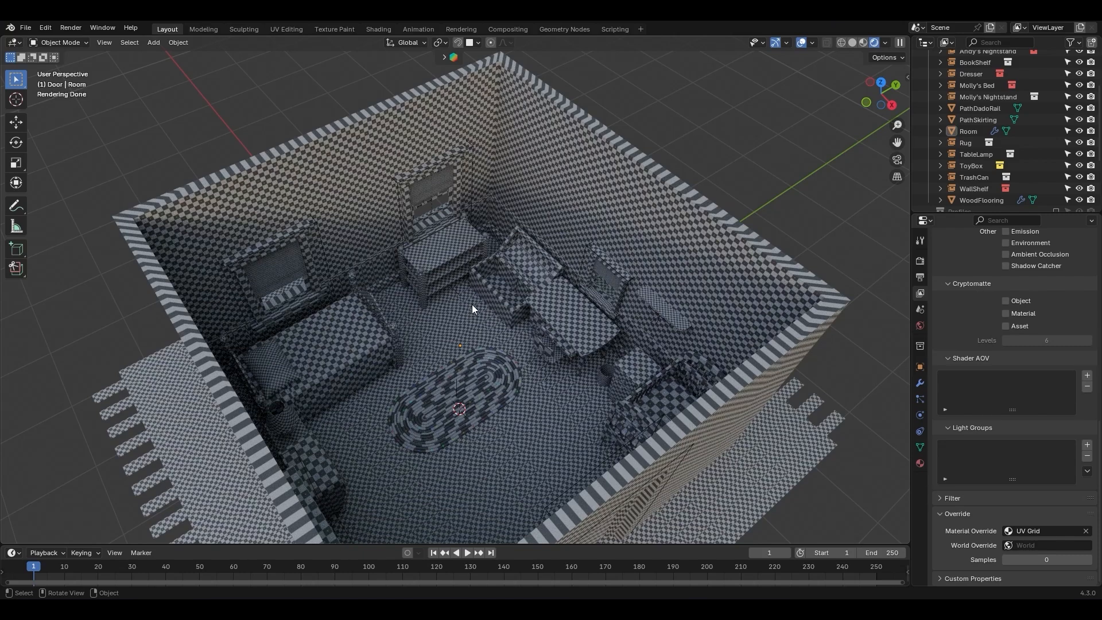
pyautogui.click(1086, 531)
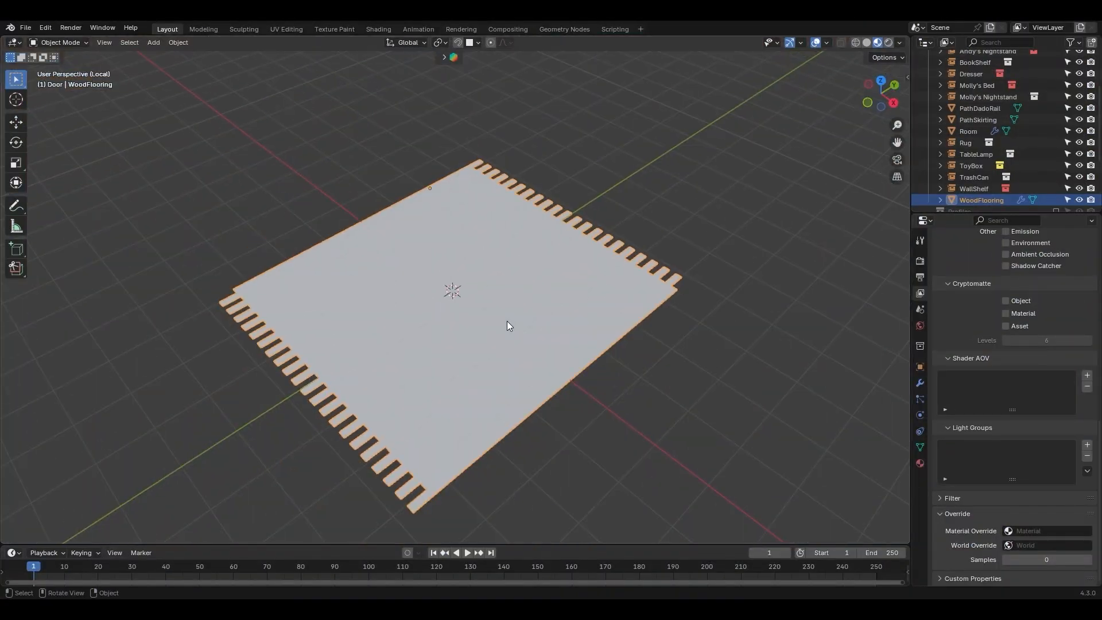
# Search the BlenderKit materials for "wood", apply the third, mid-brown wood result to the flooring, and collapse the asset bar
pyautogui.keyDown('ctrl'); pyautogui.moveTo(482, 332); pyautogui.dragTo(468, 241, button='middle'); pyautogui.keyUp('ctrl')
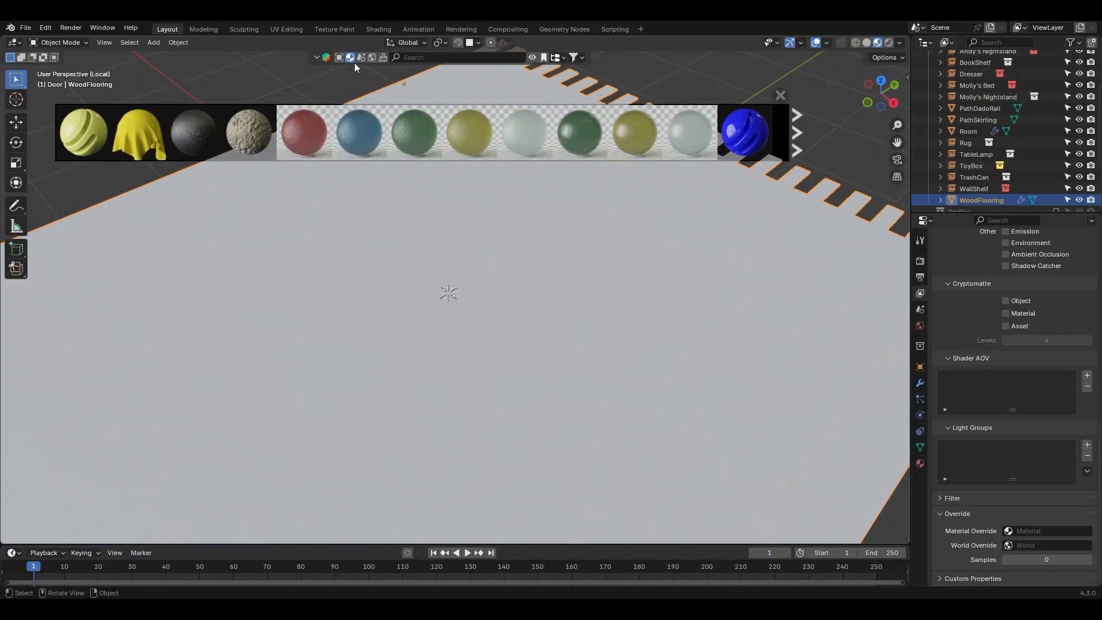
pyautogui.click(430, 57)
pyautogui.write('wood')
pyautogui.press('Return')
pyautogui.moveTo(418, 127)
pyautogui.moveTo(194, 132); pyautogui.dragTo(411, 280)
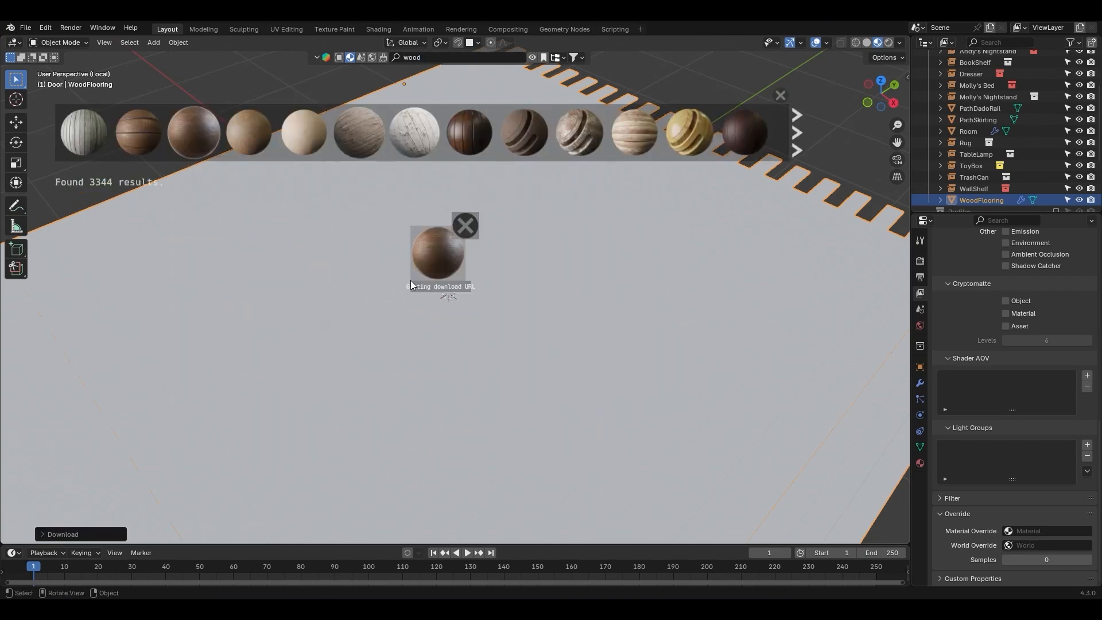
pyautogui.click(779, 95)
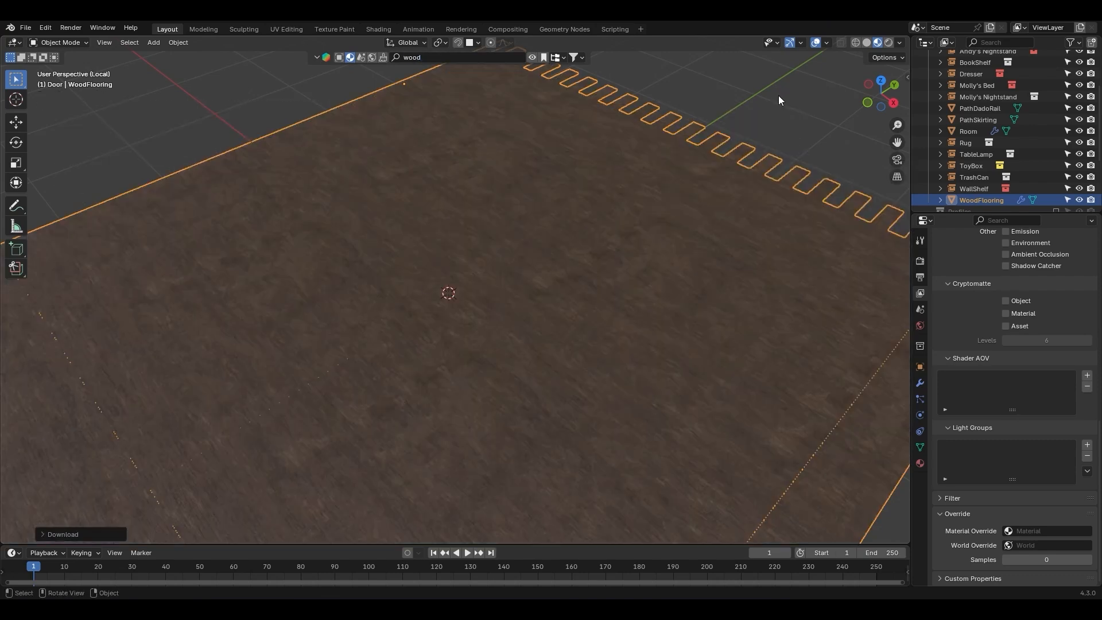
pyautogui.click(317, 57)
# Rotate the flooring's UVs so the wood grain runs along the planks, leave Edit Mode, and close the UV Editor area
pyautogui.moveTo(391, 279); pyautogui.dragTo(490, 275, button='middle')
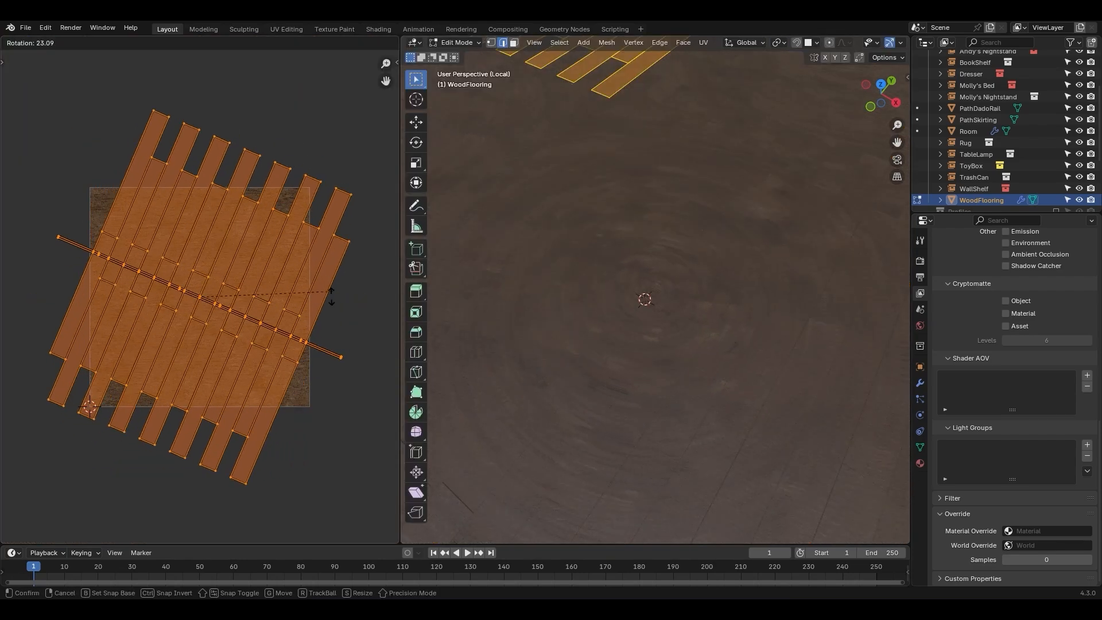
pyautogui.press('Tab')
pyautogui.moveTo(403, 38); pyautogui.dragTo(345, 69)
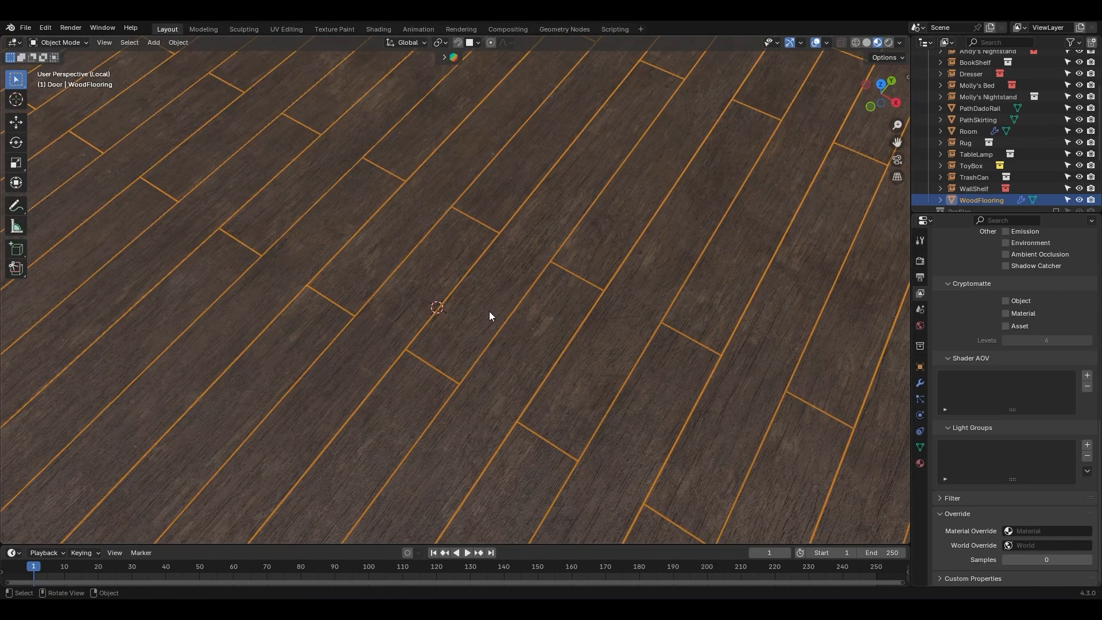
# Set the flooring's first Array modifier UV offset to U 0.1905 and V -0.2041 to vary the wood between copies
pyautogui.scroll(6, 461, 332)
pyautogui.scroll(-2, 500, 310)
pyautogui.scroll(-4, 515, 311)
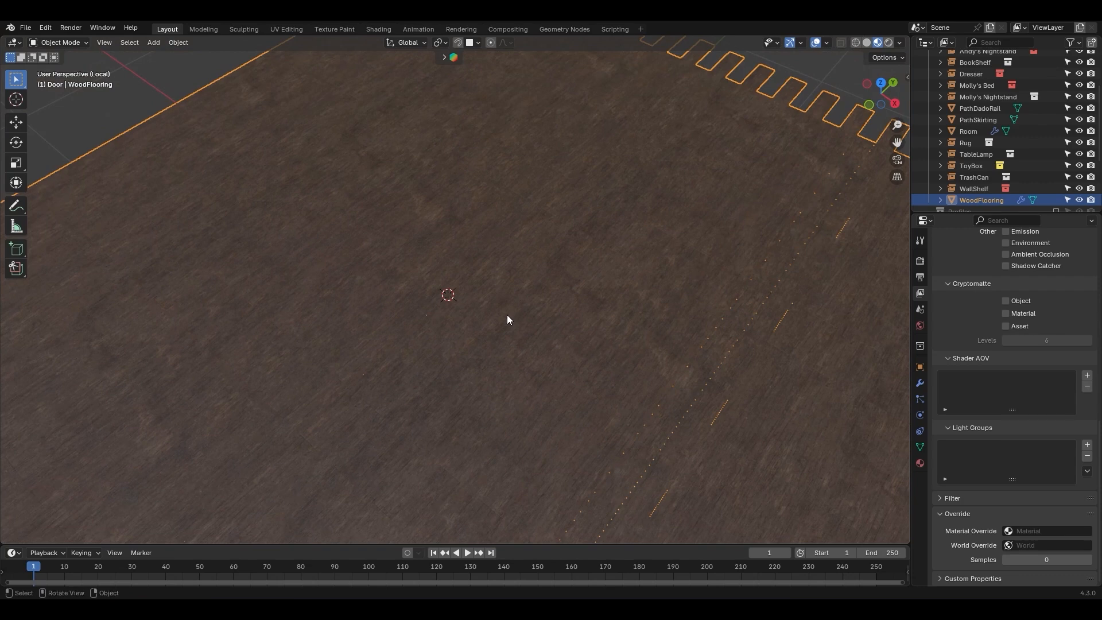
pyautogui.click(920, 383)
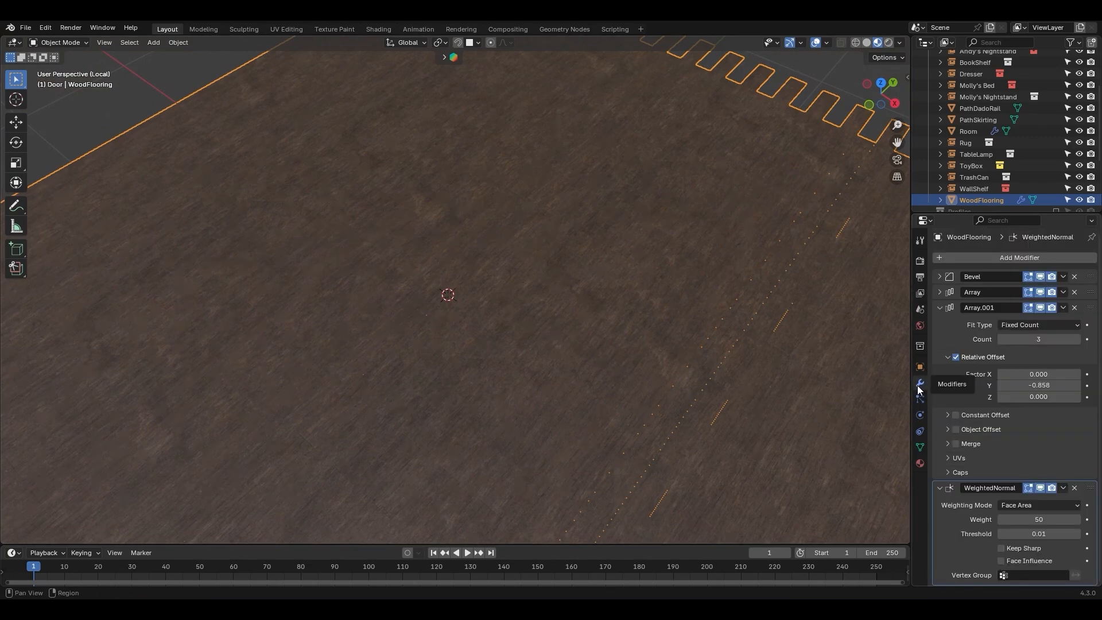
pyautogui.click(940, 292)
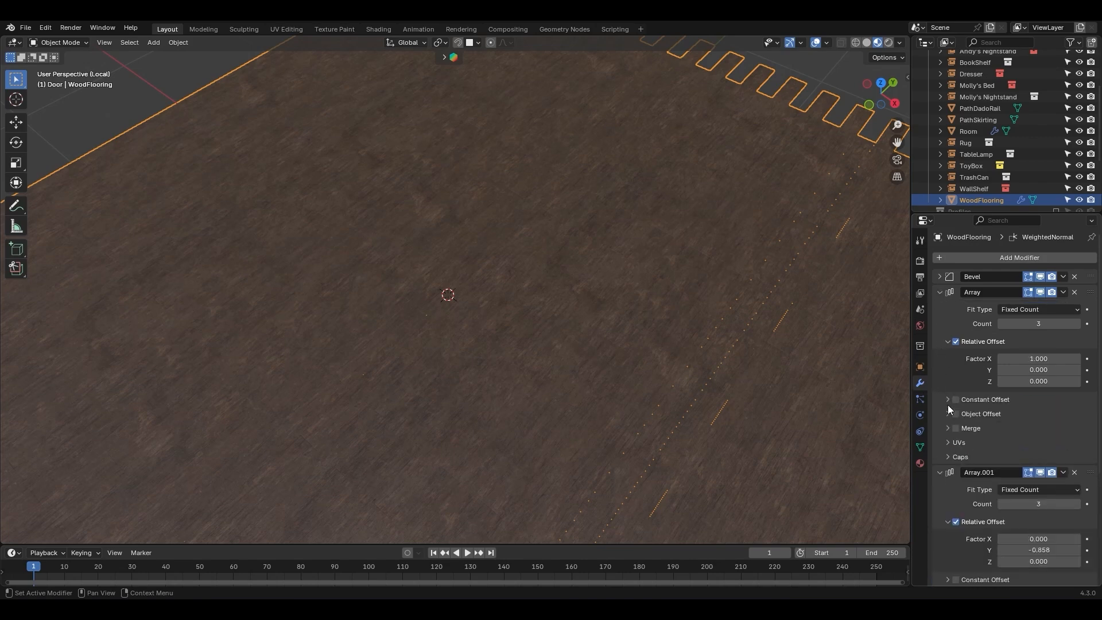
pyautogui.click(948, 442)
pyautogui.moveTo(1027, 459)
pyautogui.mouseDown()
pyautogui.moveTo(1050, 460)
pyautogui.moveTo(1019, 471)
pyautogui.mouseUp()
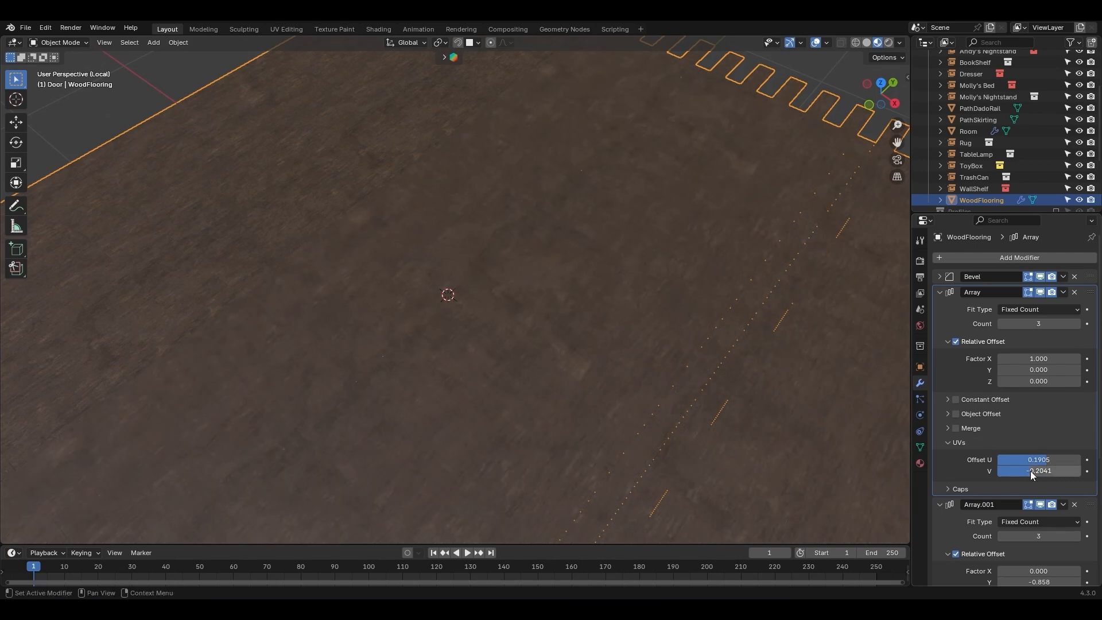
# Set the UV offset of the flooring's Array.001 modifier to U 0.1224 and V -0.3265
pyautogui.scroll(-8, 960, 503)
pyautogui.click(958, 471)
pyautogui.scroll(-1, 993, 472)
pyautogui.moveTo(1028, 467)
pyautogui.mouseDown()
pyautogui.moveTo(1042, 466)
pyautogui.moveTo(1020, 477)
pyautogui.mouseUp()
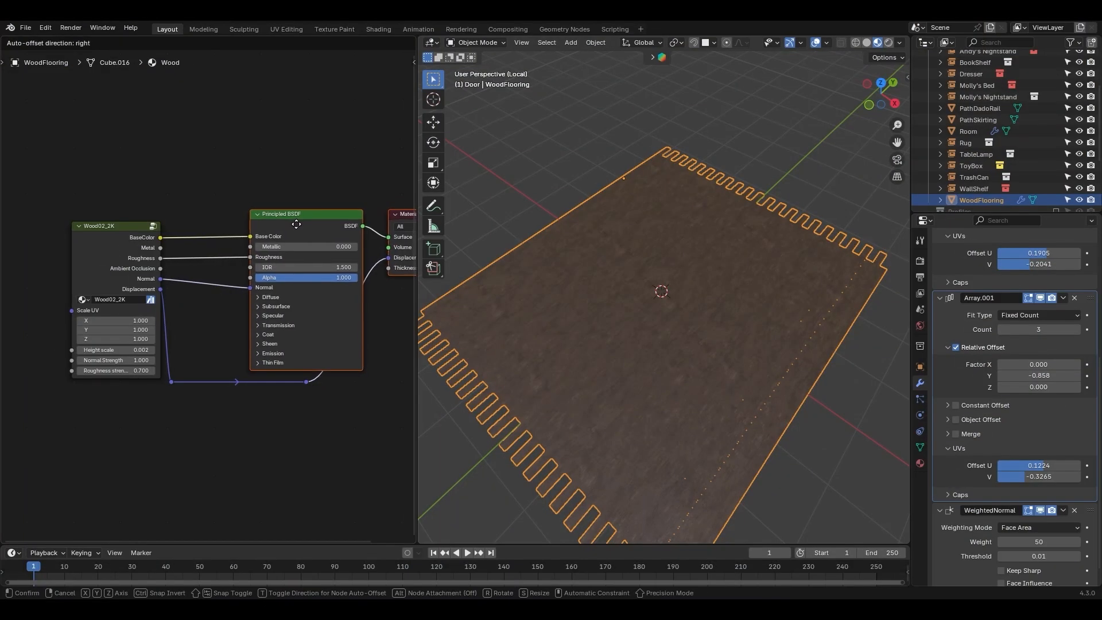
# Insert a Hue/Saturation/Value node between the wood texture's BaseColor and the Principled BSDF's Base Color
pyautogui.hotkey('shift', 'a')
pyautogui.write('hue')
pyautogui.press('Return')
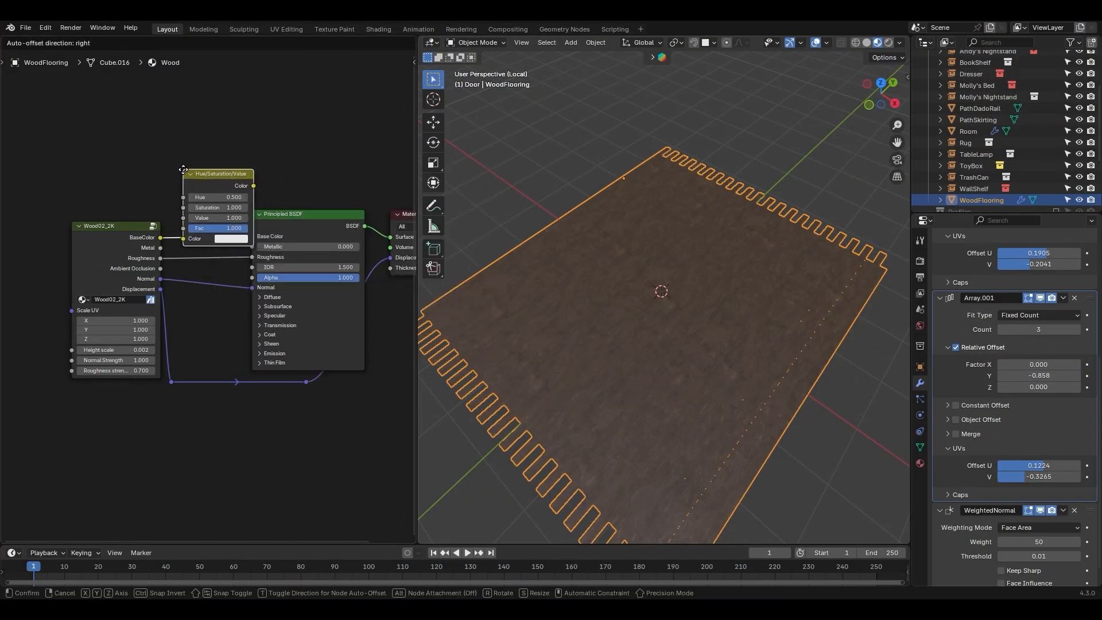
pyautogui.click(178, 168)
# Add a Color Ramp node to the wood material and connect its Color output to the Hue/Saturation/Value node's Value
pyautogui.hotkey('shift', 'a')
pyautogui.write('col')
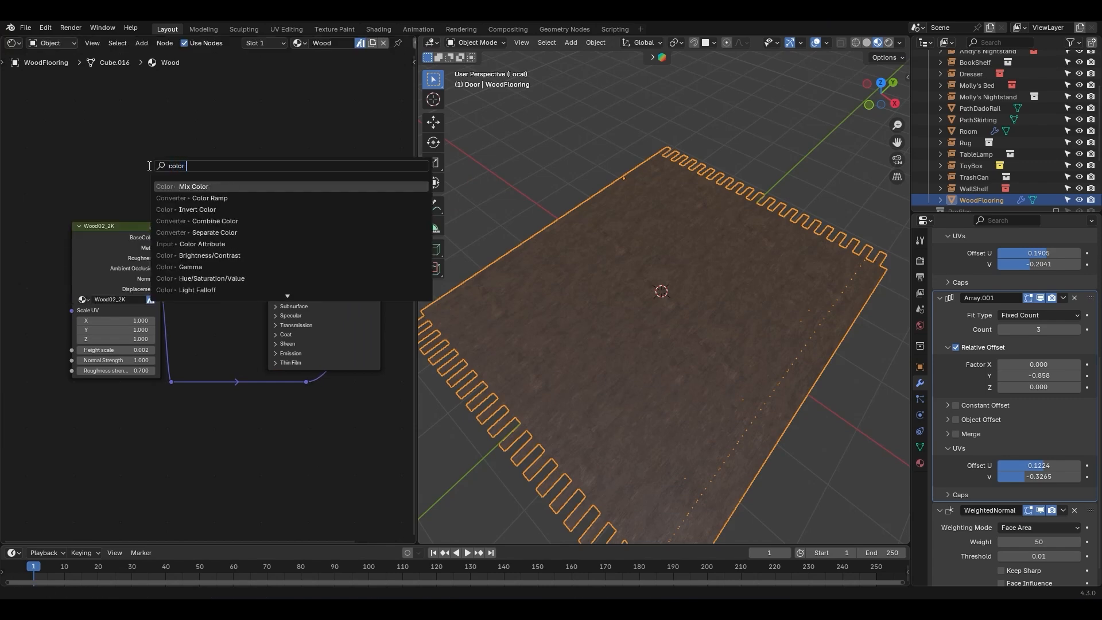
pyautogui.write('or')
pyautogui.press('Down')
pyautogui.press('Return')
pyautogui.click(39, 92)
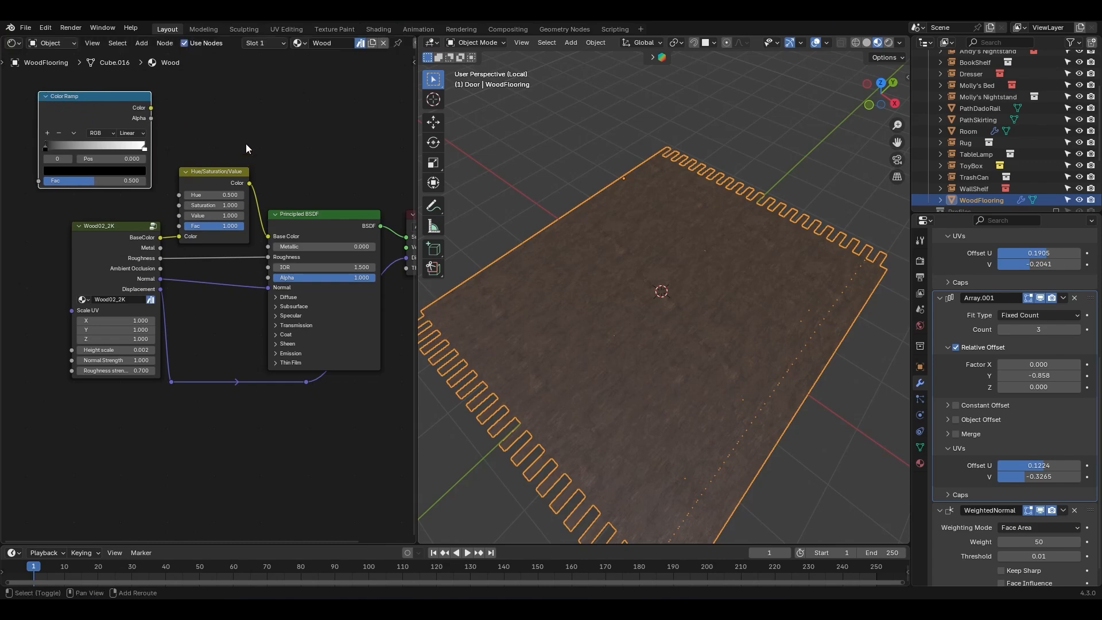
pyautogui.moveTo(246, 143); pyautogui.dragTo(298, 145, button='middle')
pyautogui.moveTo(203, 109); pyautogui.dragTo(225, 212)
pyautogui.moveTo(98, 149)
pyautogui.mouseDown()
pyautogui.moveTo(157, 146)
pyautogui.moveTo(116, 147)
pyautogui.mouseUp()
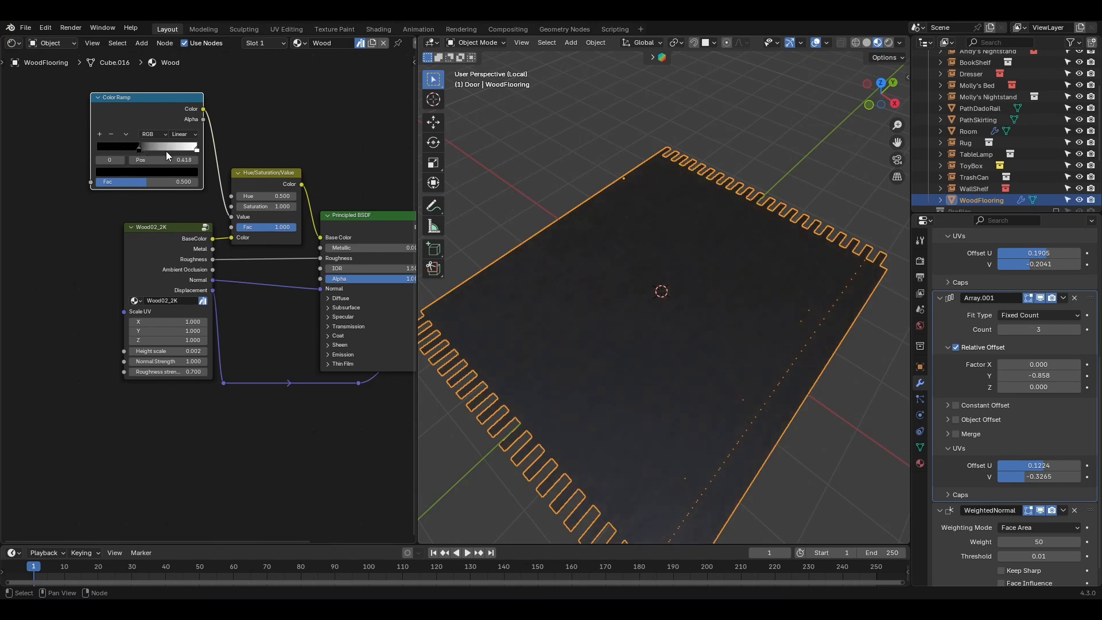
pyautogui.scroll(8, 645, 298)
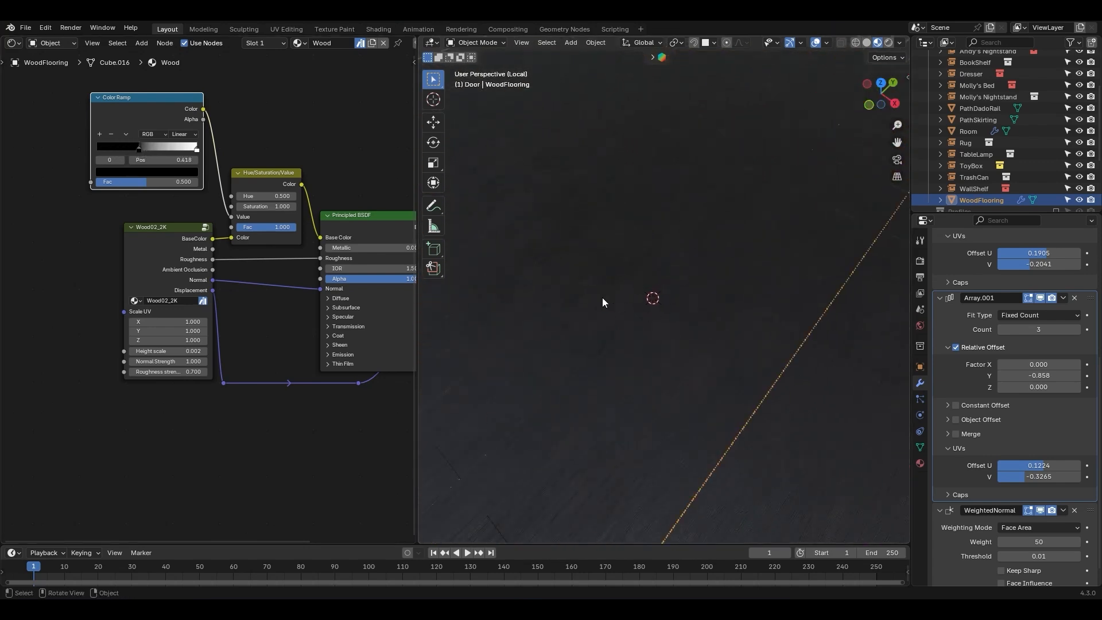
pyautogui.hotkey('ctrl', 'z')
# Add a Geometry node and connect its Random Per Island output to the Color Ramp's Fac
pyautogui.keyDown('ctrl'); pyautogui.moveTo(175, 201); pyautogui.dragTo(143, 238, button='middle'); pyautogui.keyUp('ctrl')
pyautogui.moveTo(109, 241); pyautogui.dragTo(164, 248, button='middle')
pyautogui.hotkey('shift', 'a')
pyautogui.write('geo')
pyautogui.press('Return')
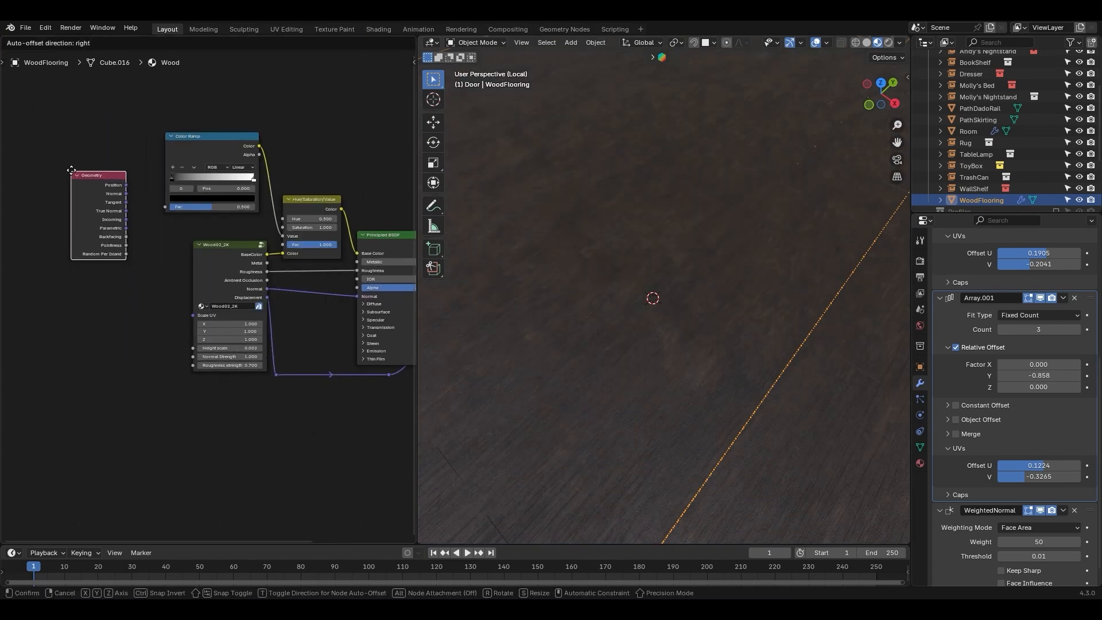
pyautogui.click(59, 115)
pyautogui.scroll(2, 118, 204)
pyautogui.moveTo(108, 198); pyautogui.dragTo(166, 212)
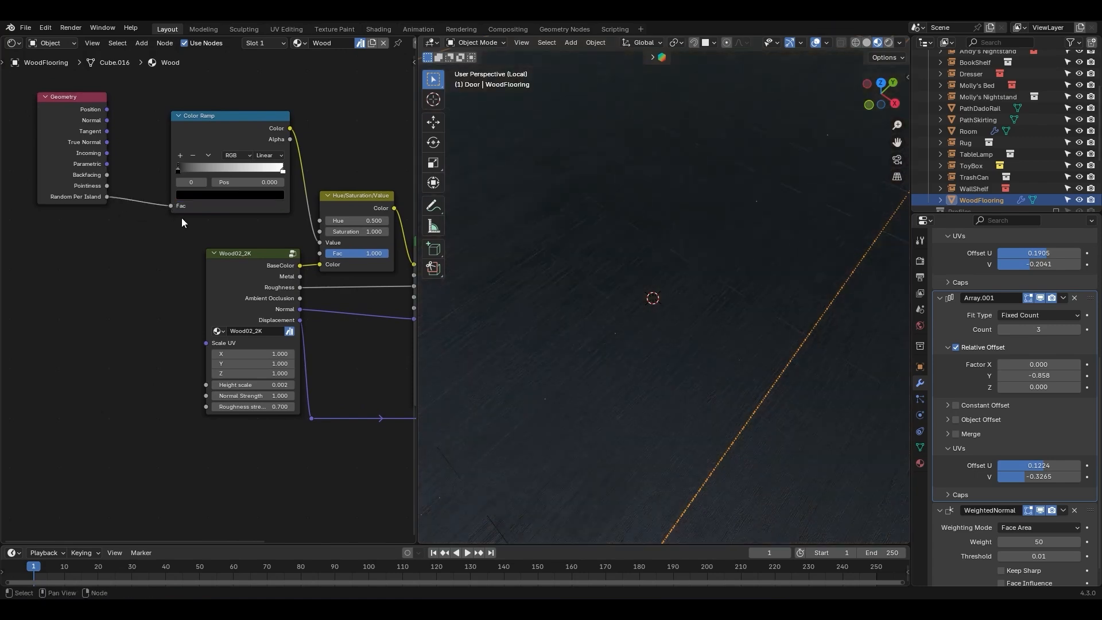
# Brighten the Color Ramp's first stop to a light grey with value 0.780 and check the floor
pyautogui.click(227, 194)
pyautogui.moveTo(266, 110); pyautogui.dragTo(267, 38)
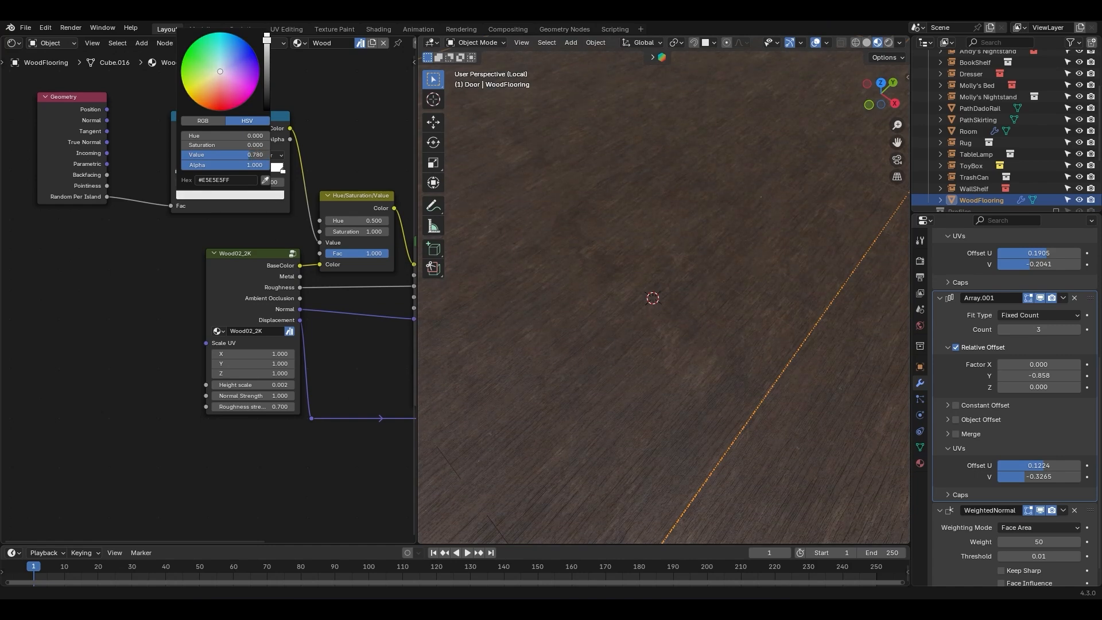
pyautogui.keyDown('ctrl'); pyautogui.moveTo(731, 194); pyautogui.dragTo(694, 305, button='middle'); pyautogui.keyUp('ctrl')
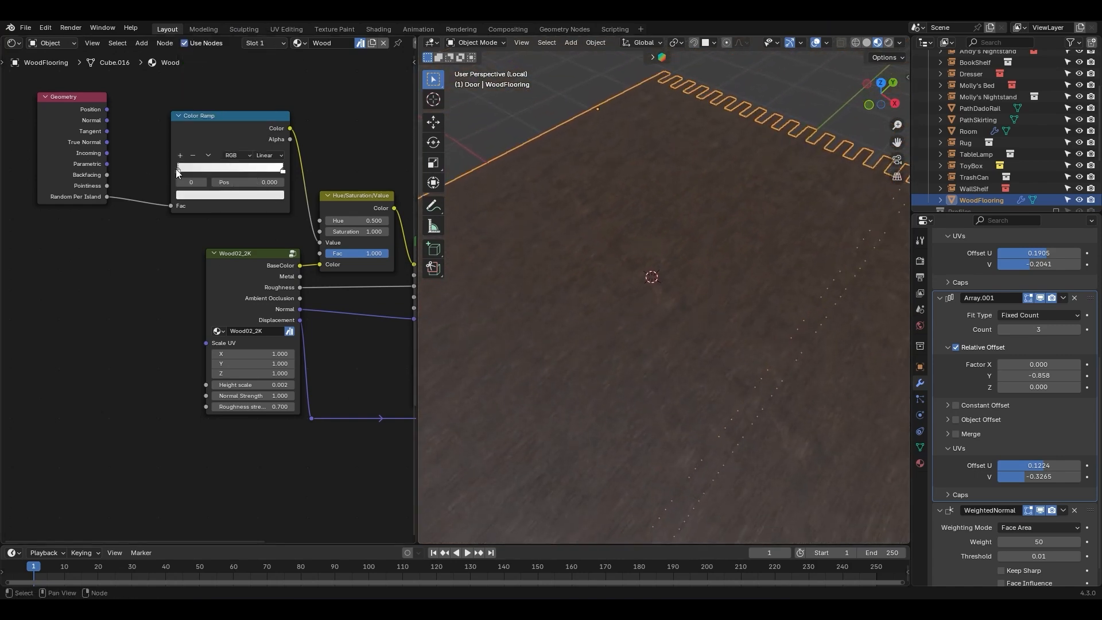
# Darken the Color Ramp's first stop to #7A7A7A, try it at position 0.100, and return it to the ramp's start
pyautogui.click(191, 198)
pyautogui.moveTo(267, 75); pyautogui.dragTo(267, 73)
pyautogui.moveTo(178, 170); pyautogui.dragTo(187, 162)
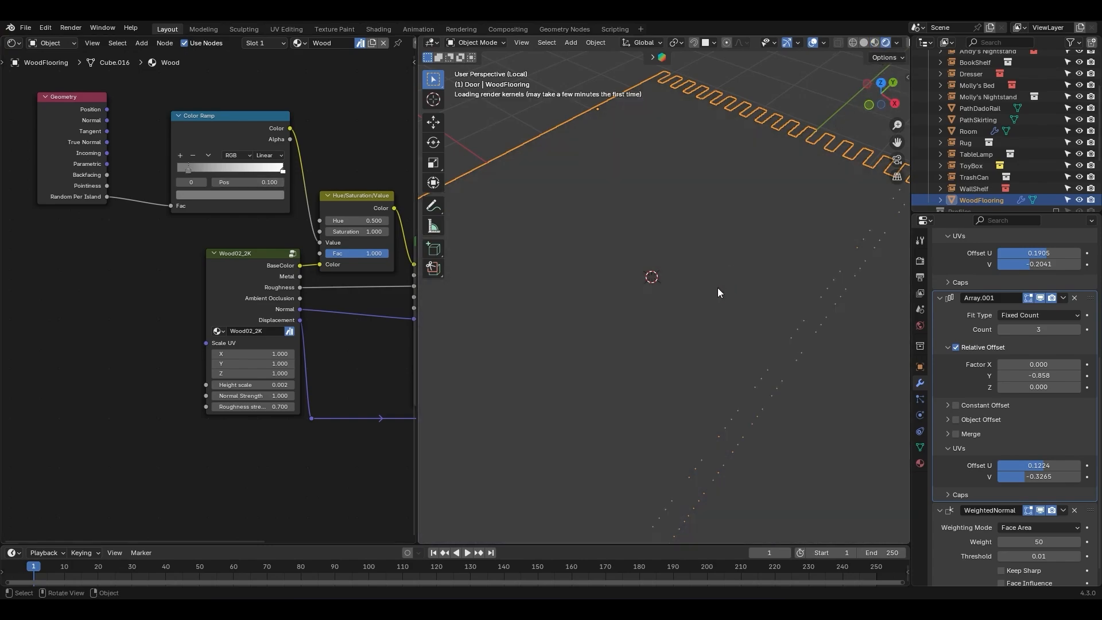
pyautogui.keyDown('shift'); pyautogui.moveTo(674, 371); pyautogui.dragTo(666, 328, button='middle'); pyautogui.keyUp('shift')
pyautogui.moveTo(188, 170); pyautogui.dragTo(178, 170)
# Lighten the Color Ramp's first stop to a pale grey to soften the brightness variation between planks
pyautogui.click(206, 193)
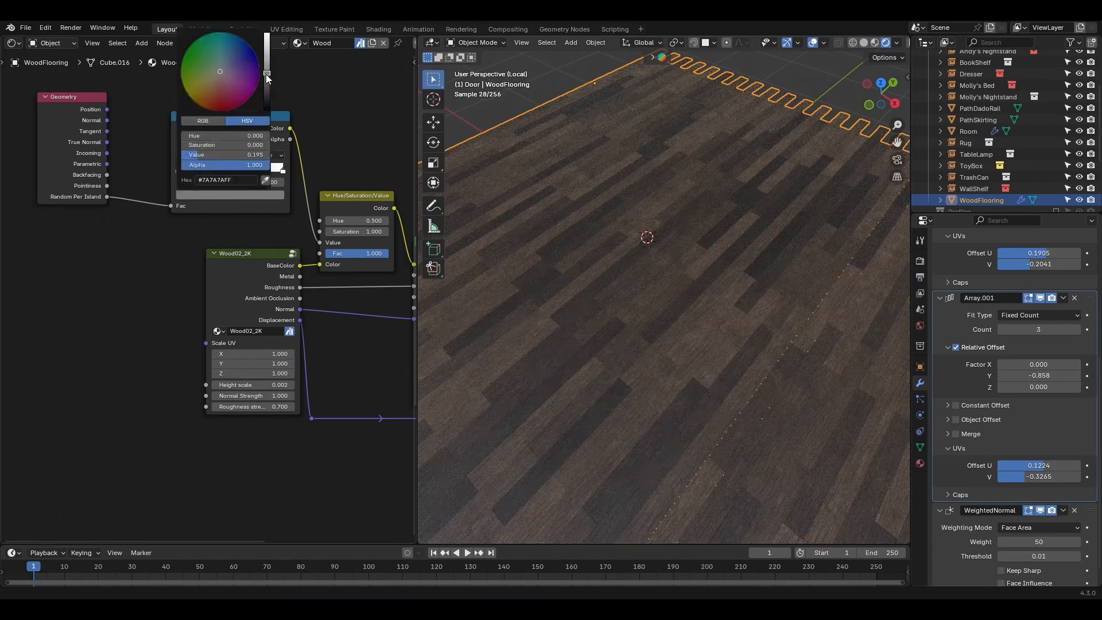
pyautogui.moveTo(266, 74); pyautogui.dragTo(266, 53)
pyautogui.scroll(-3, 669, 293)
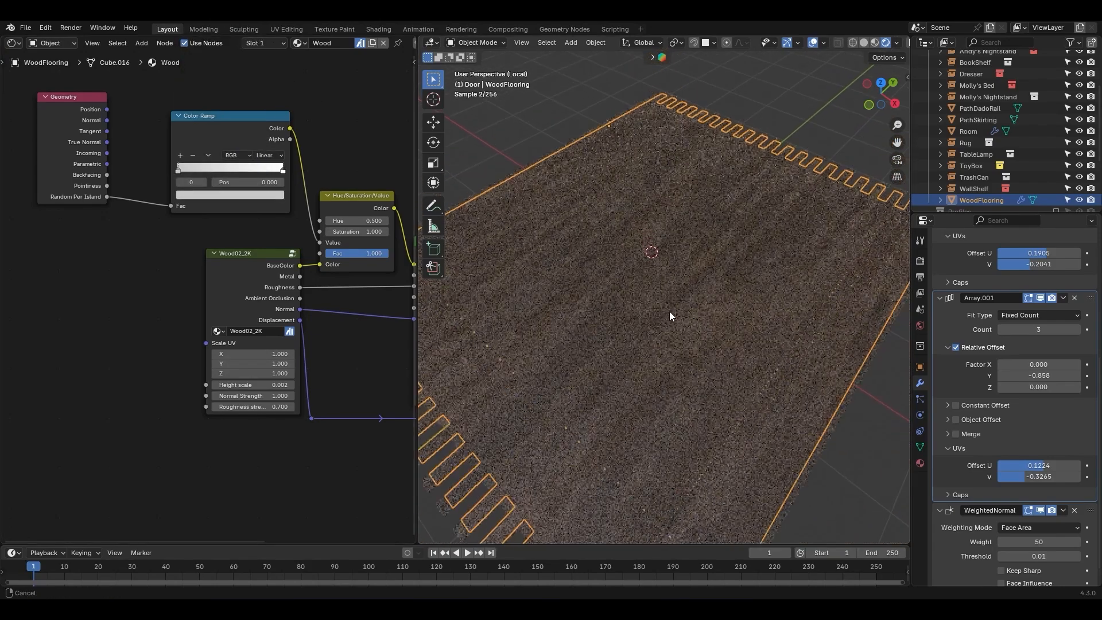
# Import Andy'sRoomWallpaper_BaseColor.png into the Room's WallMat material and connect it to the Principled BSDF's Base Color
pyautogui.click(814, 447)
pyautogui.scroll(4, 691, 282)
pyautogui.moveTo(356, 232)
pyautogui.mouseDown()
pyautogui.moveTo(373, 231)
pyautogui.moveTo(363, 220)
pyautogui.moveTo(346, 231)
pyautogui.mouseUp()
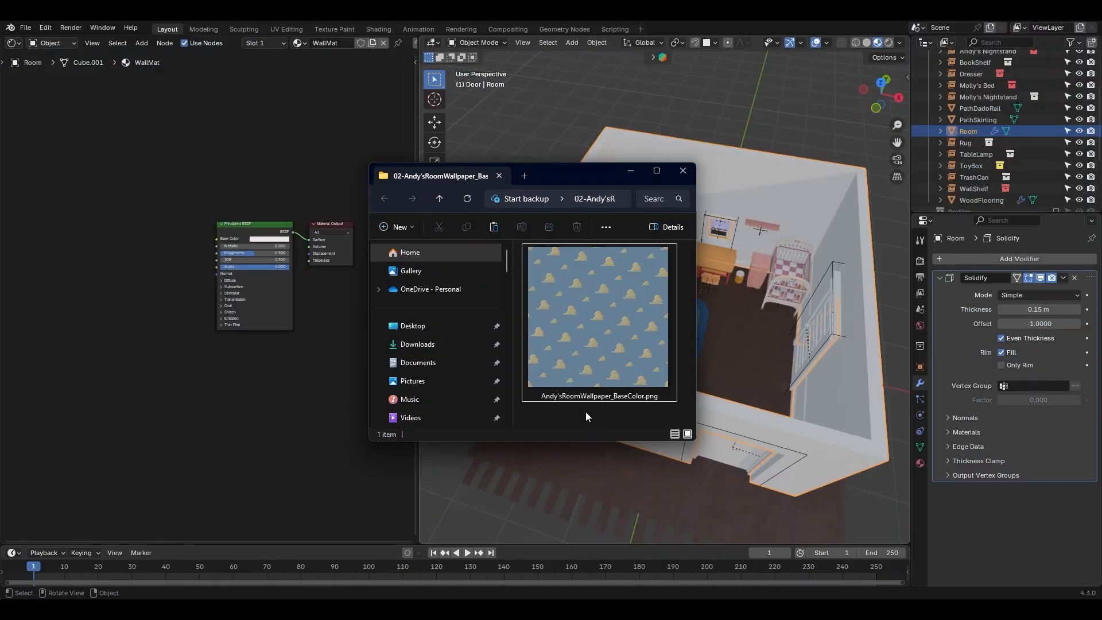
pyautogui.moveTo(607, 305); pyautogui.dragTo(218, 239)
# Add Texture Coordinate and Mapping nodes to the wallpaper image texture
pyautogui.click(150, 247)
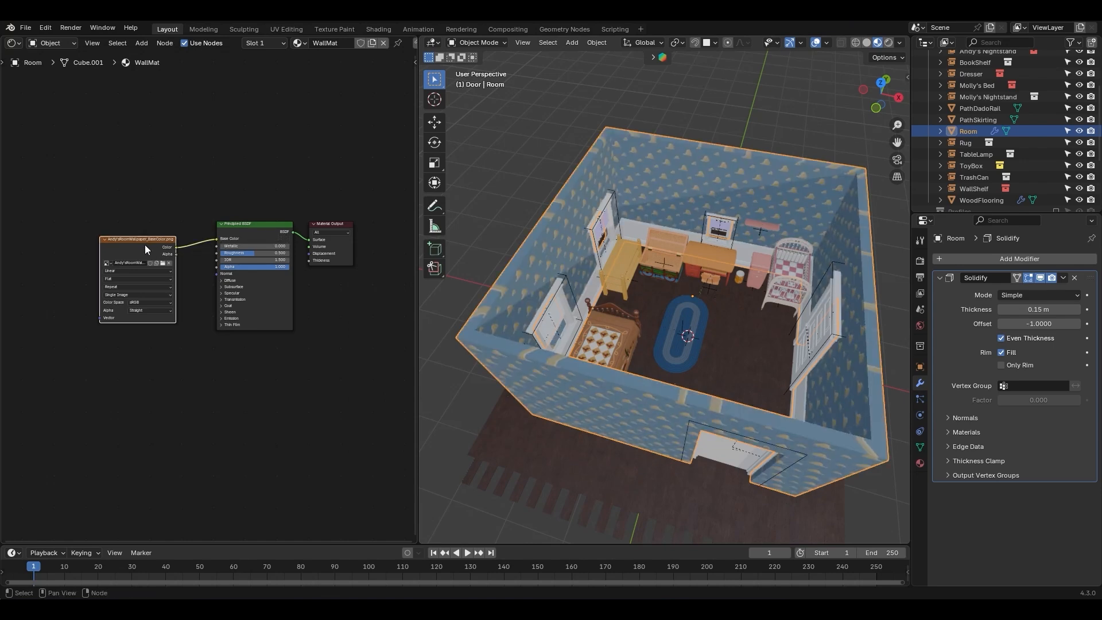
pyautogui.hotkey('ctrl', 't')
pyautogui.moveTo(151, 235); pyautogui.dragTo(172, 229, button='middle')
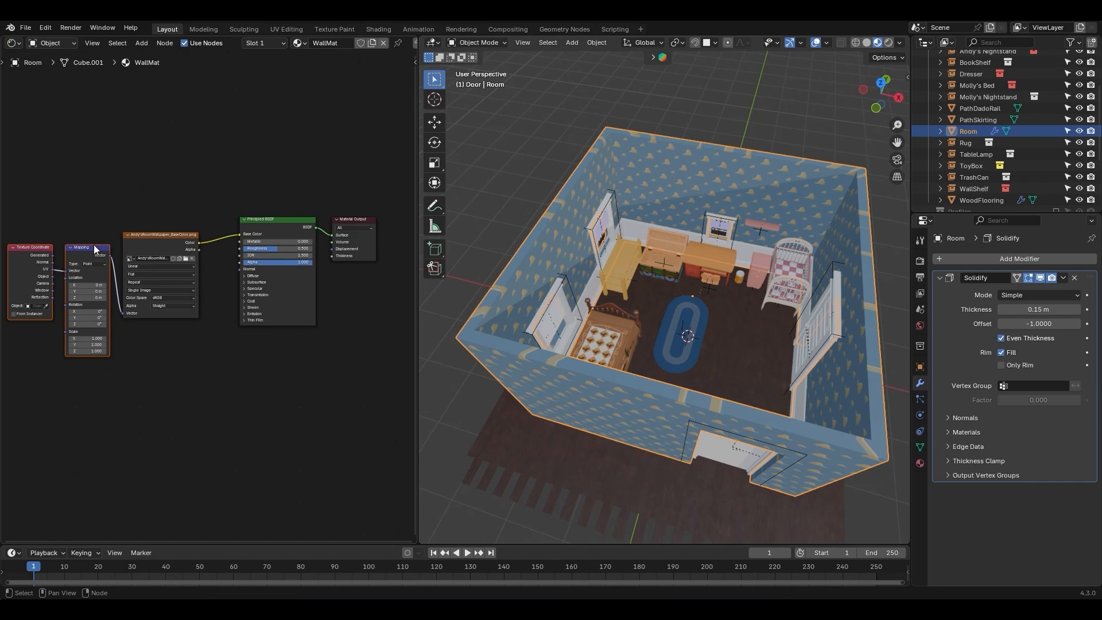
# Turn the node editor area into a UV Editor and enter Edit Mode on the Room to show its wall UVs
pyautogui.click(14, 44)
pyautogui.click(54, 95)
pyautogui.press('Tab')
pyautogui.scroll(-1, 214, 201)
pyautogui.scroll(-8, 214, 202)
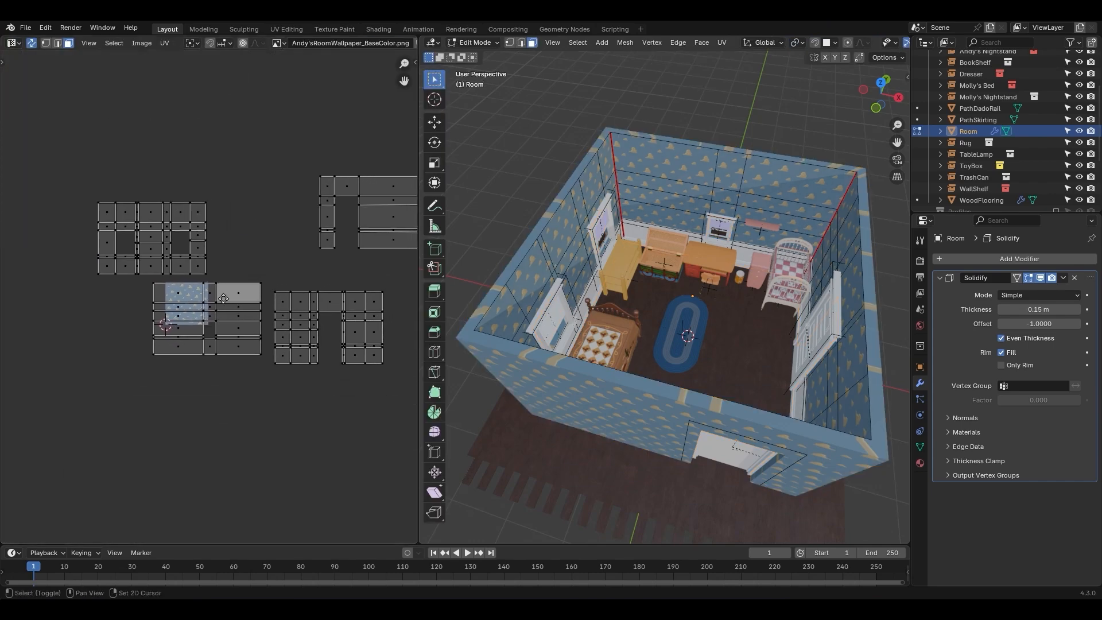
# Snap the wall UV island overlapping the wallpaper image against the lower-right corner of the island with two window openings
pyautogui.moveTo(621, 220); pyautogui.dragTo(450, 270, button='middle')
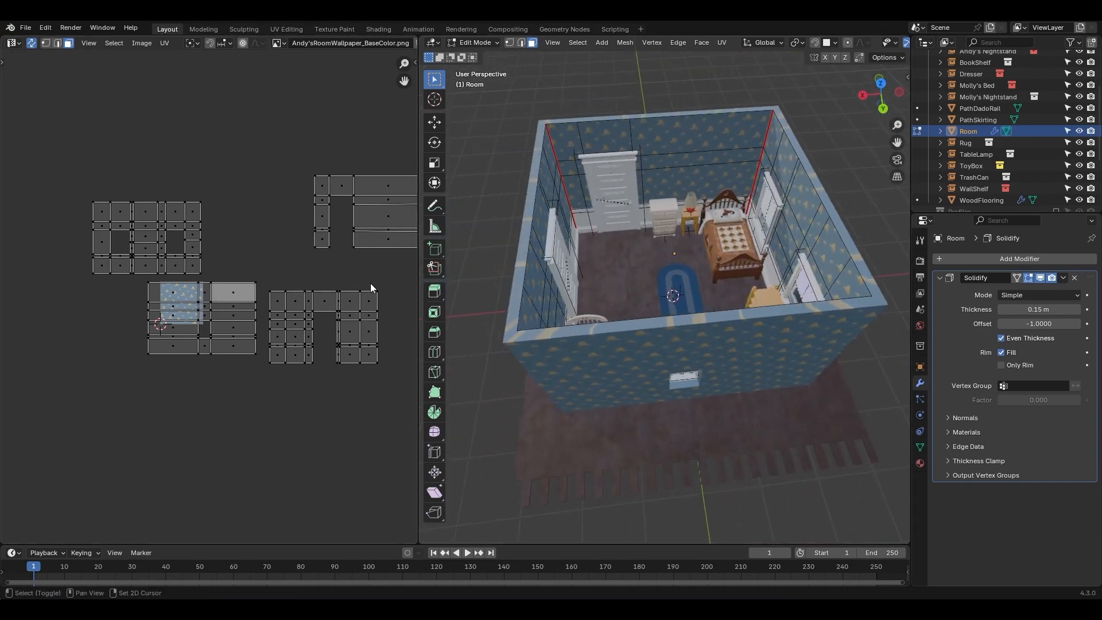
pyautogui.moveTo(360, 282); pyautogui.dragTo(352, 283, button='middle')
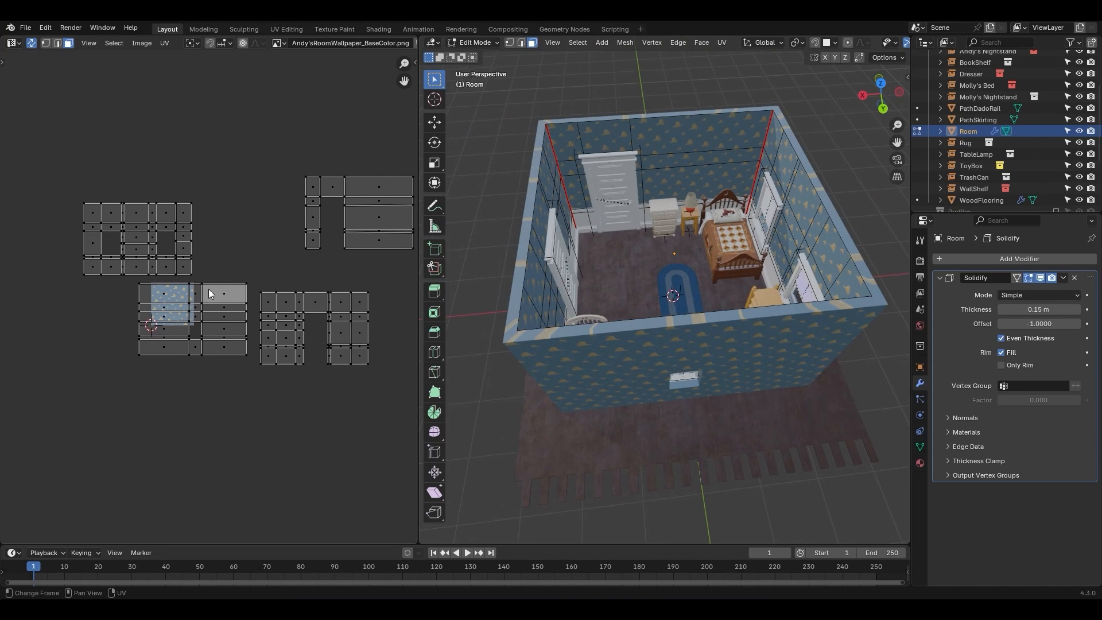
pyautogui.press('l')
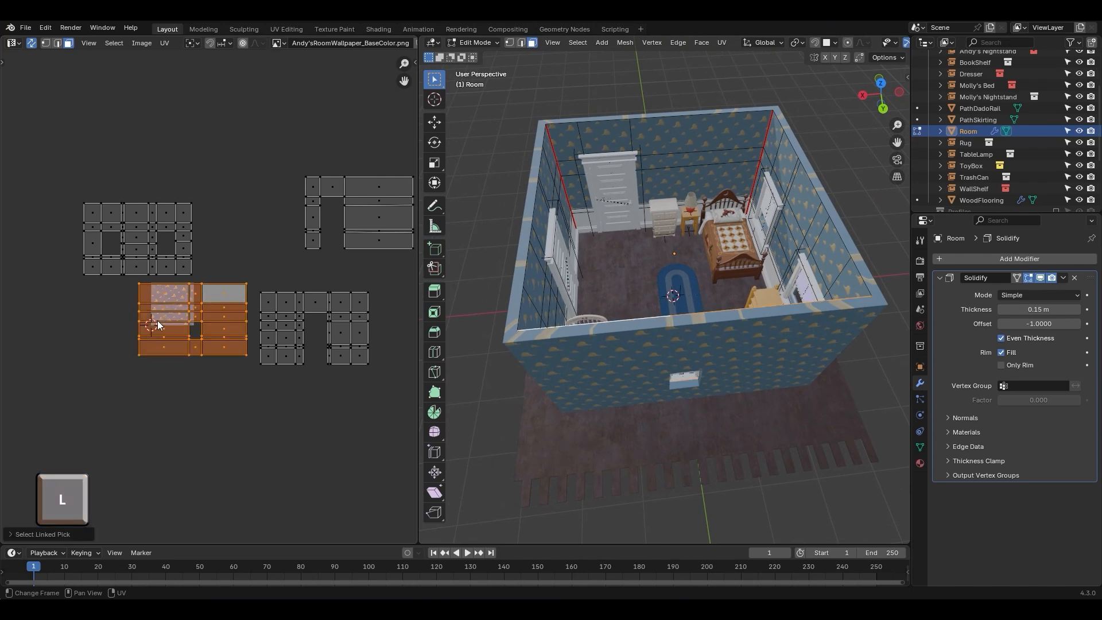
pyautogui.press('g')
pyautogui.press('b')
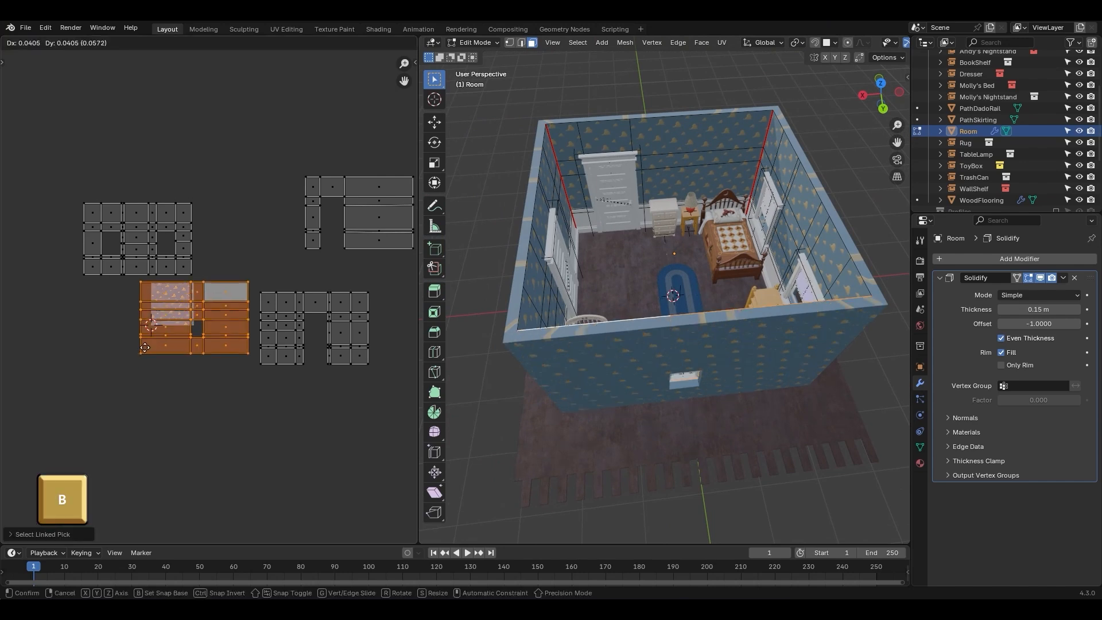
pyautogui.click(192, 275)
pyautogui.click(244, 310)
# Snap the lower wall UV island with the tall doorway opening to the lower-right end of the joined wall islands
pyautogui.press('l')
pyautogui.press('g')
pyautogui.press('b')
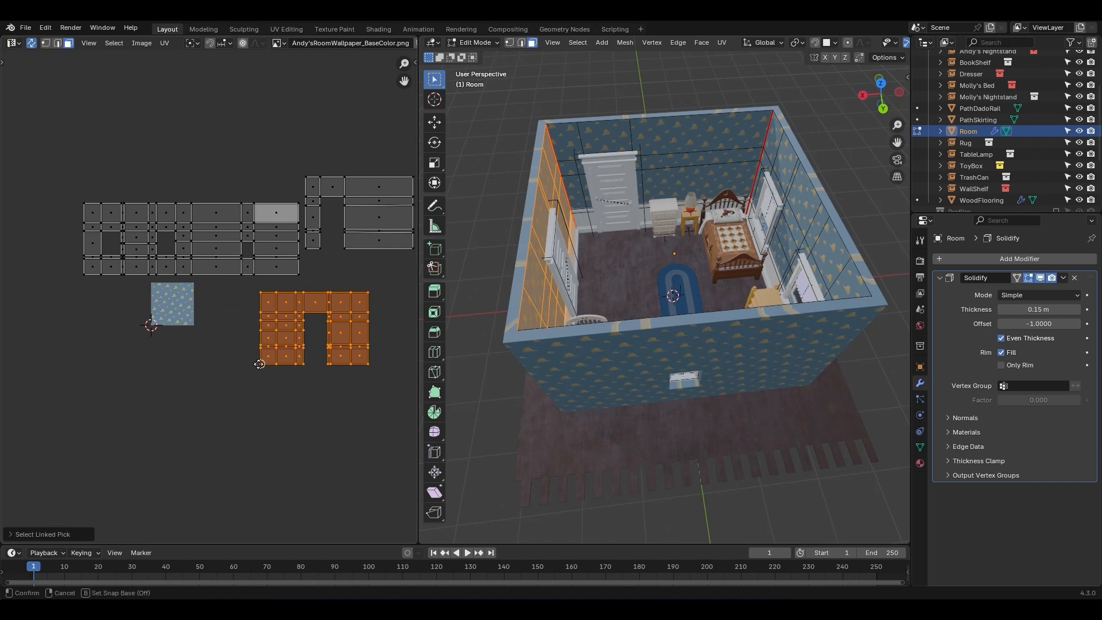
pyautogui.click(260, 364)
pyautogui.click(299, 276)
# Snap the remaining wall UV island onto the row of joined islands and inspect the clouds across the room's corners
pyautogui.moveTo(347, 253); pyautogui.dragTo(243, 281, button='middle')
pyautogui.press('l')
pyautogui.press('g')
pyautogui.press('b')
pyautogui.click(201, 278)
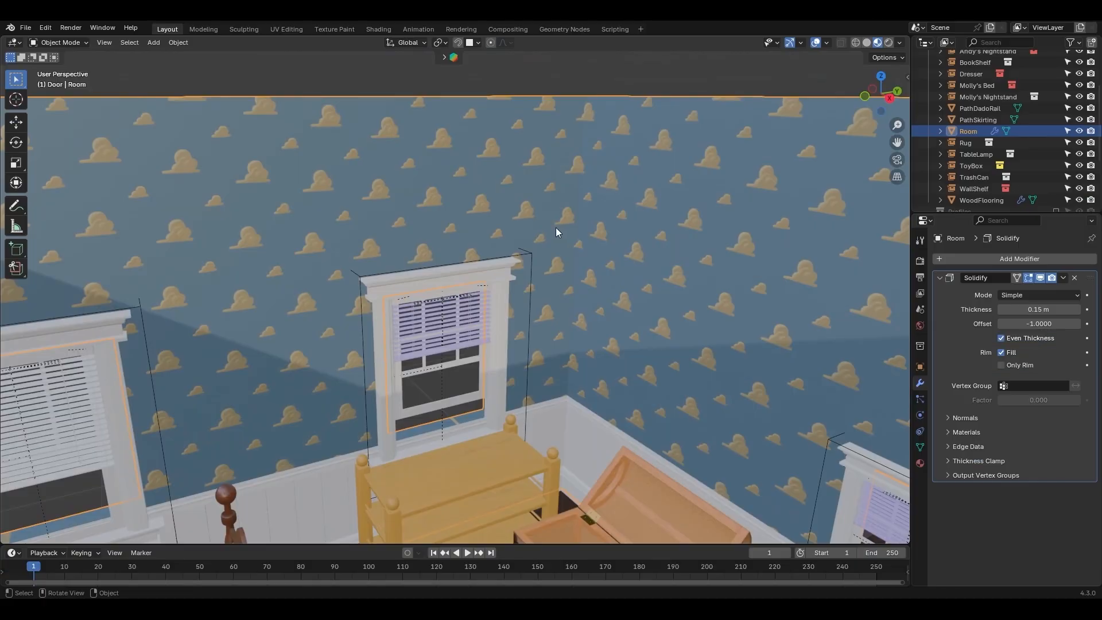
pyautogui.moveTo(556, 227); pyautogui.dragTo(818, 229, button='middle')
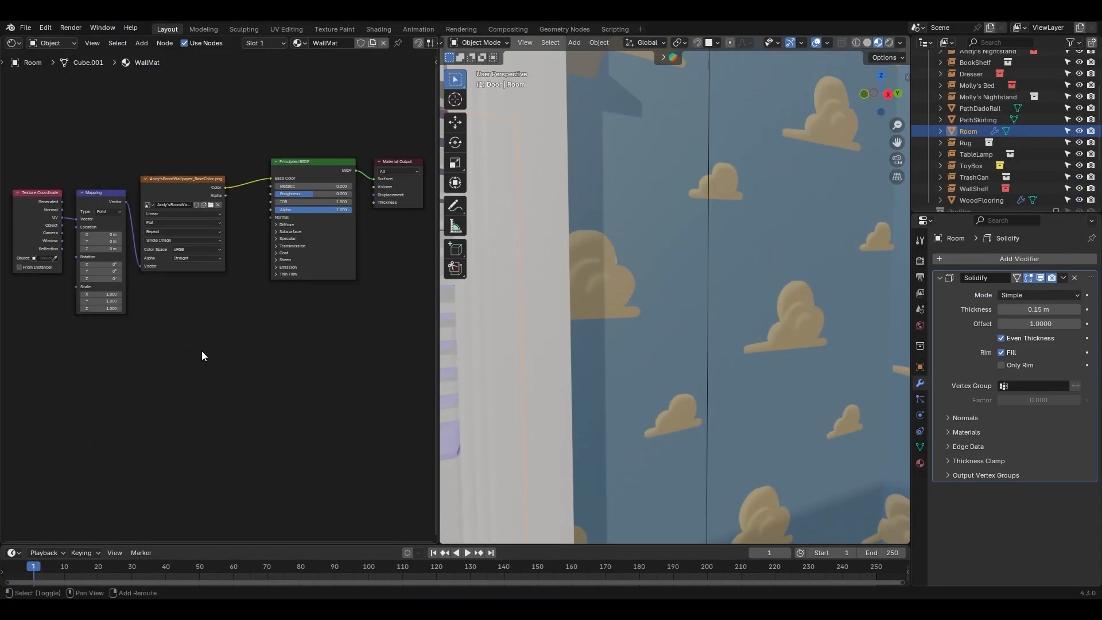
# Add a Noise Texture with Texture Coordinate and Mapping nodes to WallMat and drive the mapping from the UV output
pyautogui.hotkey('shift', 'a')
pyautogui.write('noise')
pyautogui.press('Return')
pyautogui.click(201, 352)
pyautogui.hotkey('ctrl', 't')
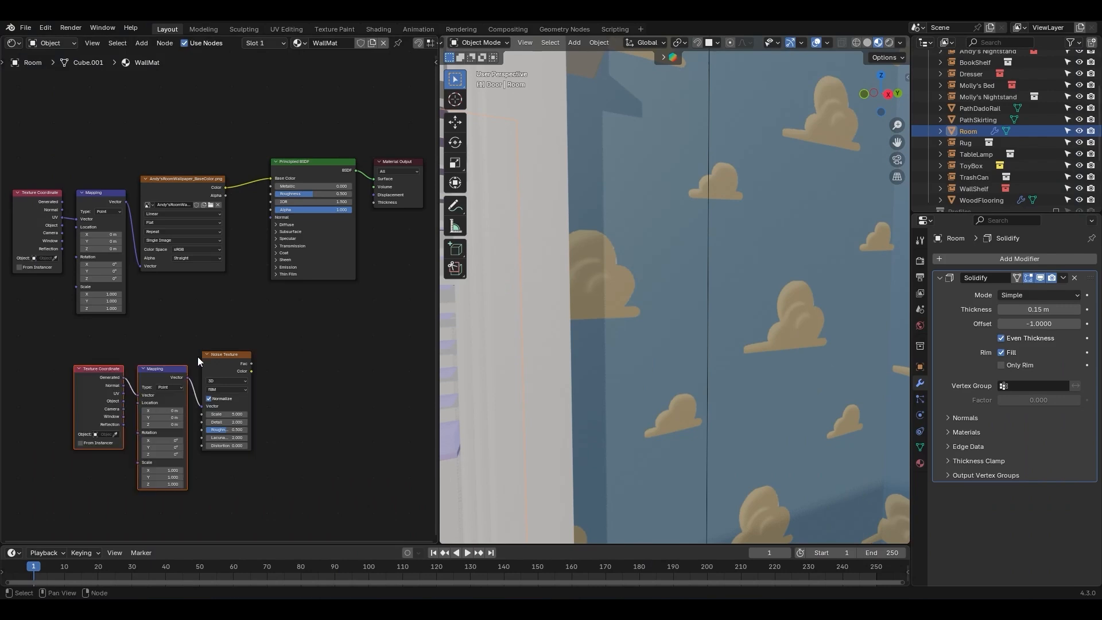
pyautogui.moveTo(124, 394); pyautogui.dragTo(138, 395)
pyautogui.click(267, 383)
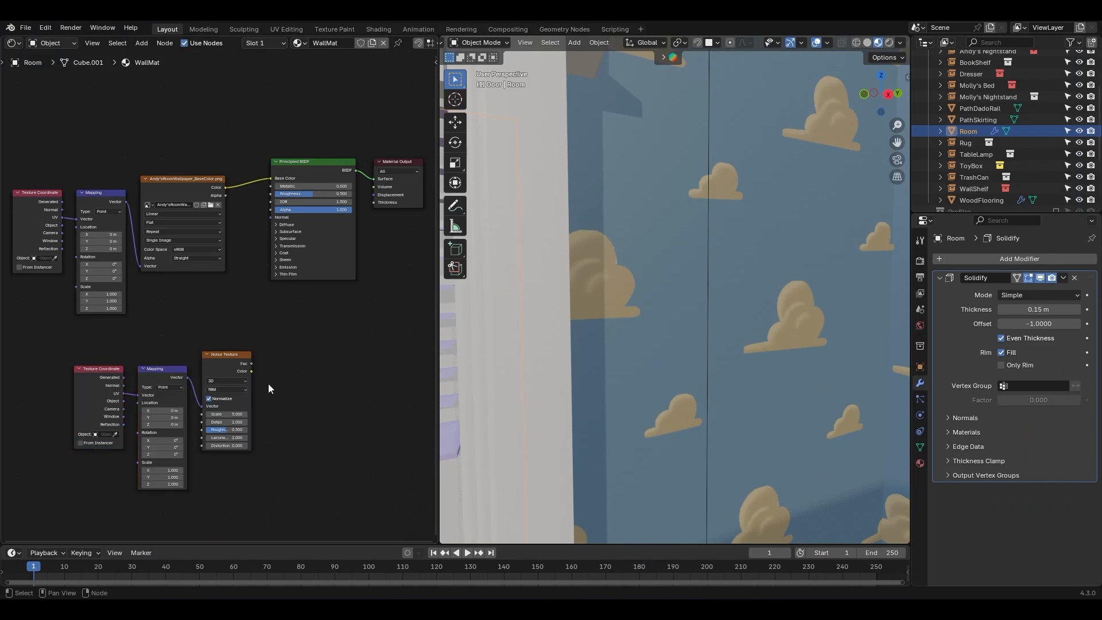
# Preview the noise alone and stretch it into fine vertical streaks with Mapping Scale X at about 185.5 and Roughness at 1.000
pyautogui.keyDown('ctrl'); pyautogui.keyDown('shift'); pyautogui.click(239, 365); pyautogui.keyUp('shift'); pyautogui.keyUp('ctrl')
pyautogui.moveTo(170, 469); pyautogui.dragTo(276, 470)
pyautogui.moveTo(227, 430)
pyautogui.mouseDown()
pyautogui.moveTo(248, 429)
pyautogui.moveTo(207, 422)
pyautogui.moveTo(242, 445)
pyautogui.mouseUp()
# Add a Bump node, feeding the noise Fac into its Height and its output into the Principled BSDF's Normal
pyautogui.hotkey('shift', 'a')
pyautogui.write('bump')
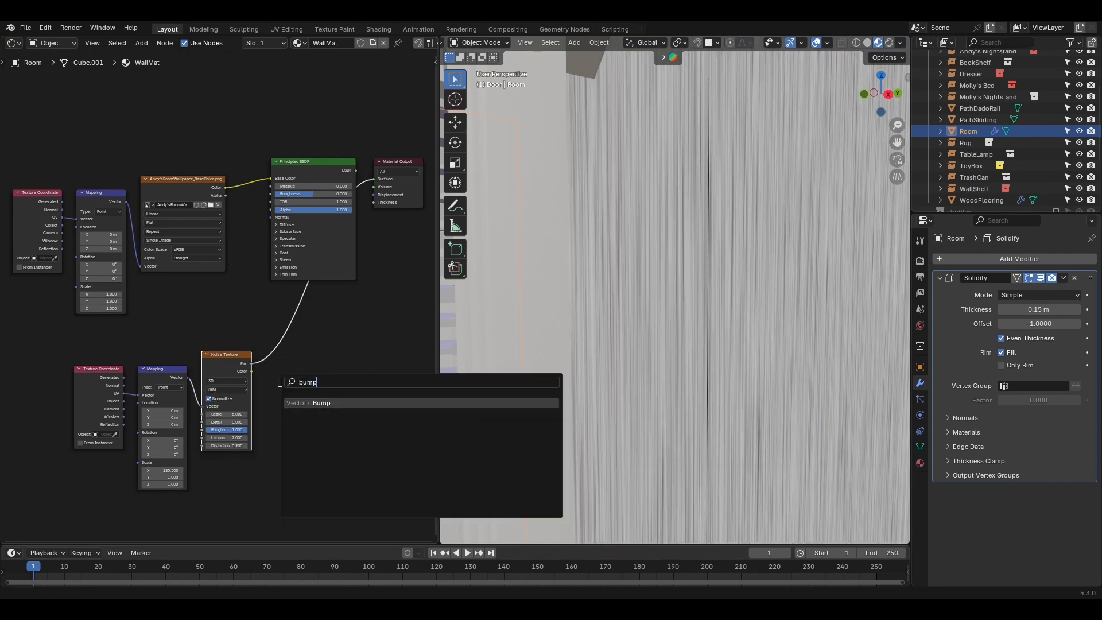
pyautogui.press('Return')
pyautogui.click(278, 381)
pyautogui.moveTo(251, 362); pyautogui.dragTo(279, 427)
pyautogui.moveTo(329, 394); pyautogui.dragTo(264, 220)
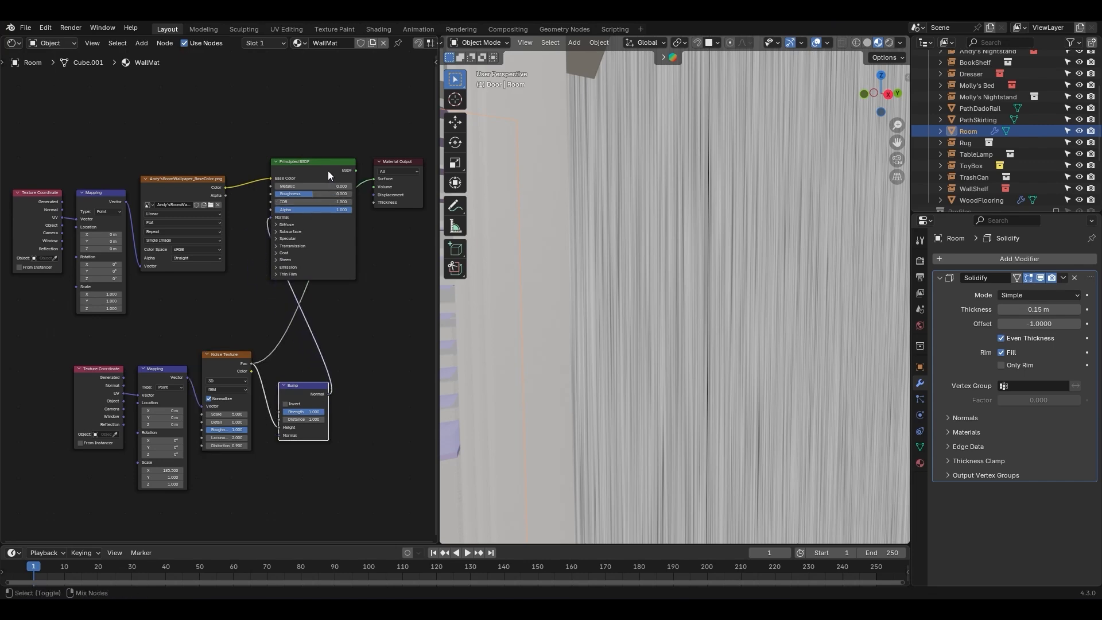
# Lower the Bump strength to a subtle wallpaper grain and raise the Principled BSDF's Roughness
pyautogui.moveTo(306, 365); pyautogui.dragTo(115, 389)
pyautogui.moveTo(305, 385); pyautogui.dragTo(218, 365)
pyautogui.moveTo(225, 390); pyautogui.dragTo(183, 390)
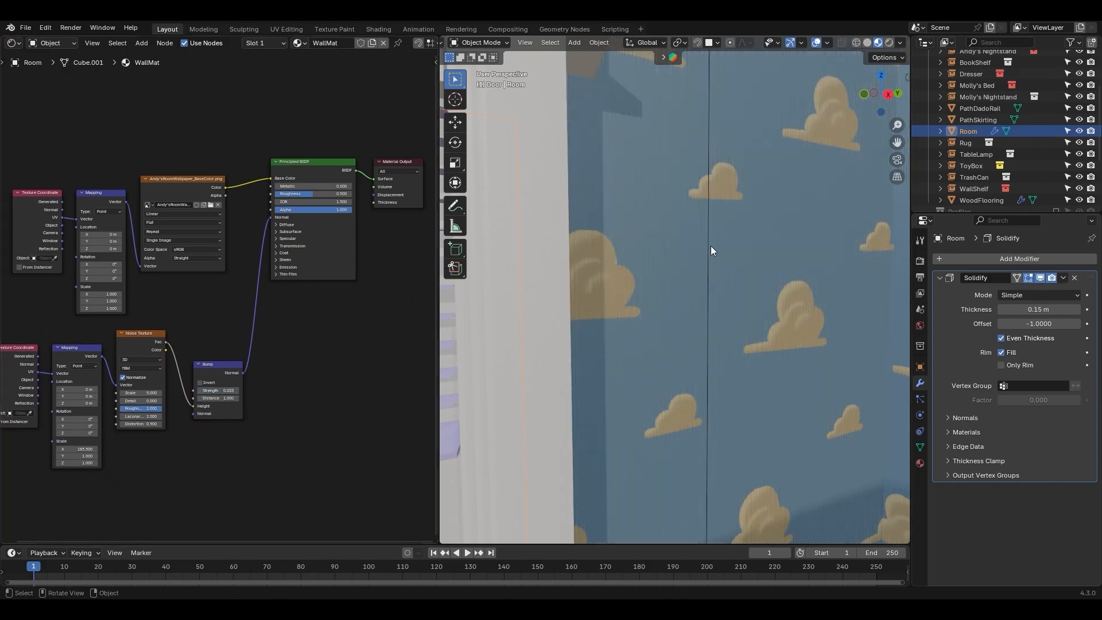
pyautogui.press('z')
pyautogui.moveTo(313, 195); pyautogui.dragTo(337, 194)
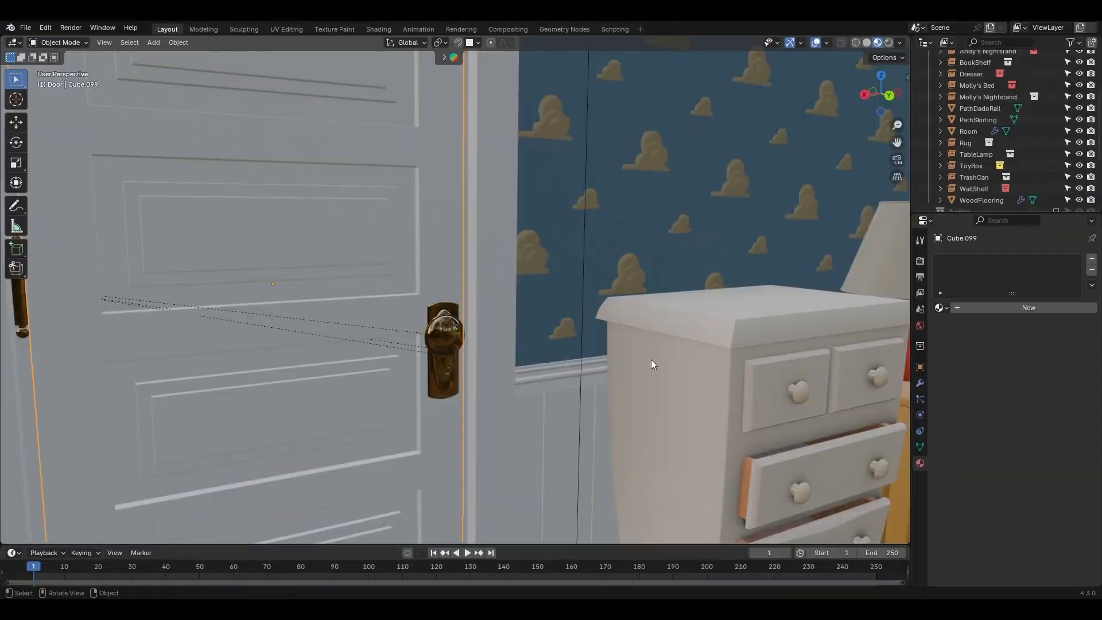
# Assign the existing Wood_WallShelf.001 material to the door
pyautogui.keyDown('shift'); pyautogui.moveTo(705, 377); pyautogui.dragTo(705, 322, button='middle'); pyautogui.keyUp('shift')
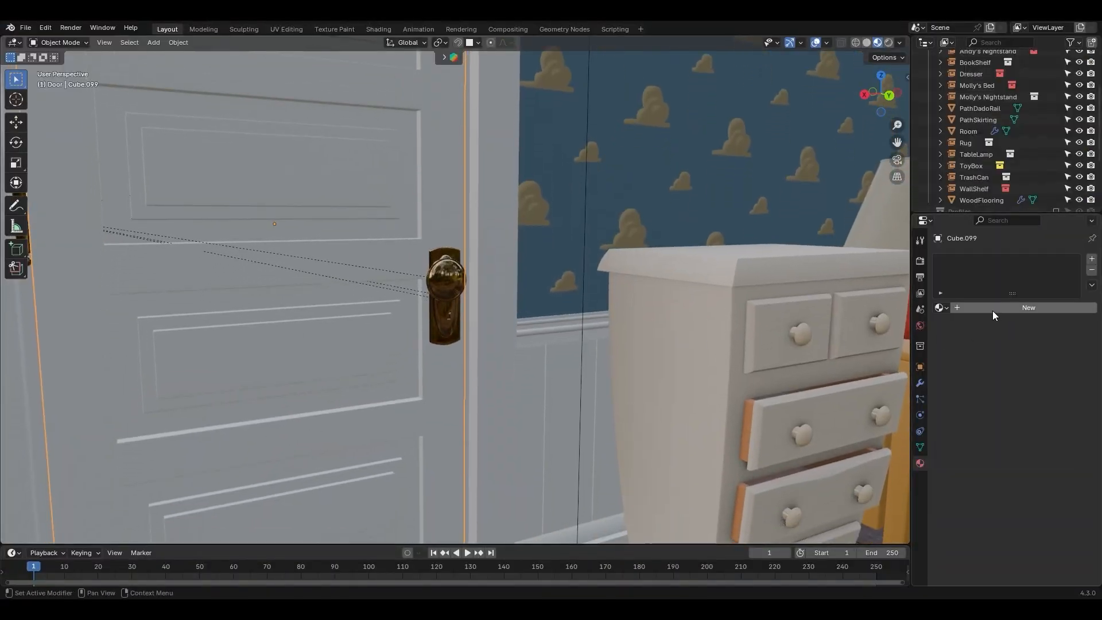
pyautogui.click(940, 309)
pyautogui.write('wood')
pyautogui.scroll(-3, 850, 379)
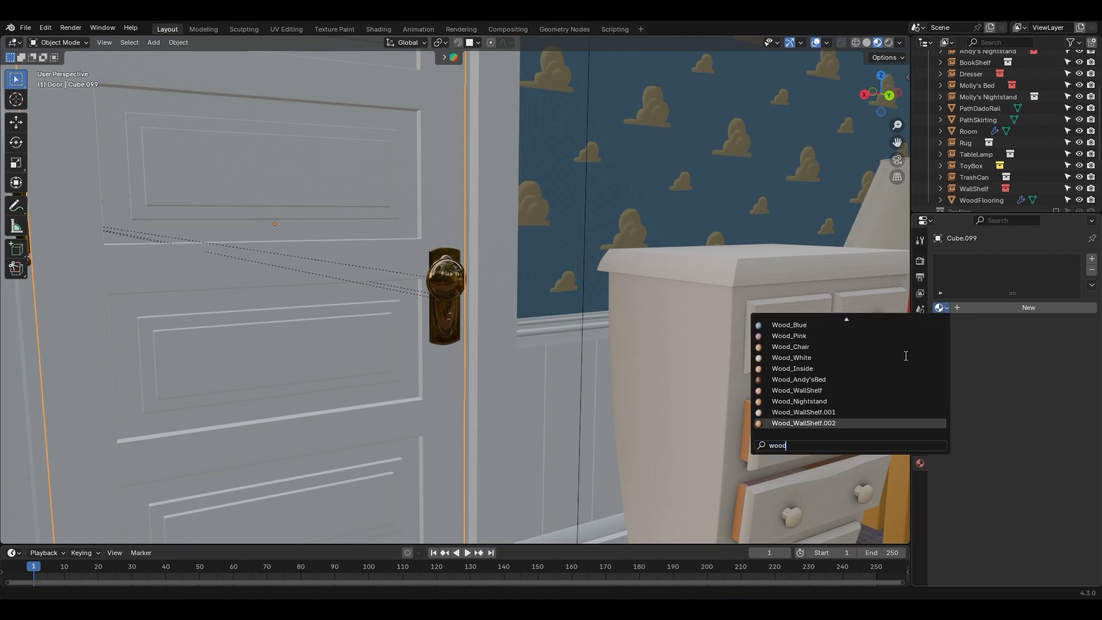
pyautogui.click(859, 415)
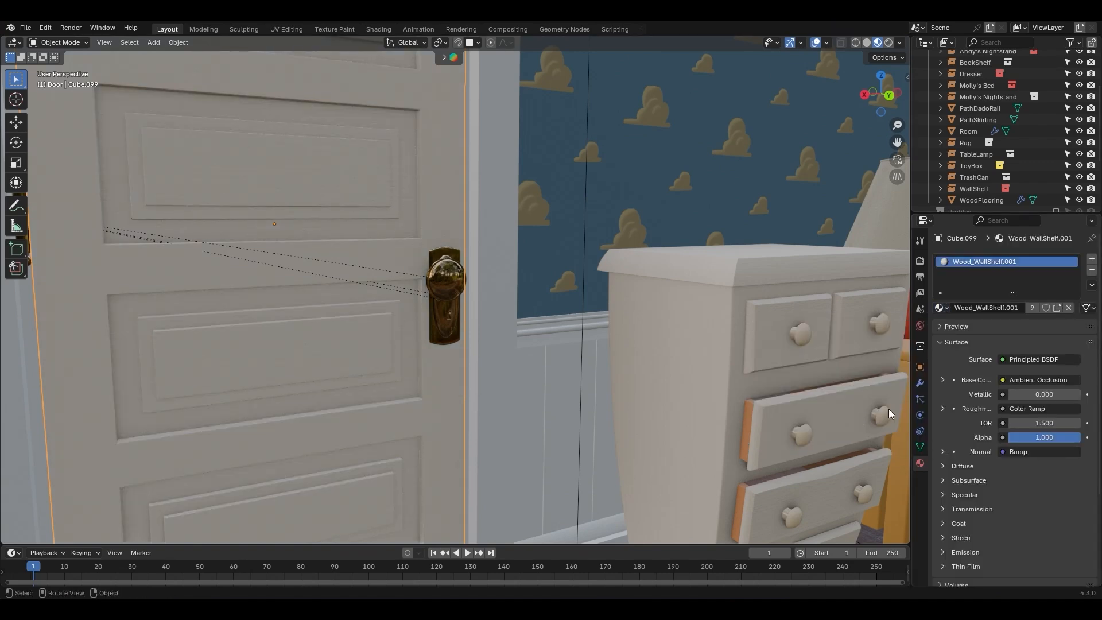
# Make the door's material a single-user copy and rename it Wood_Door
pyautogui.click(1032, 309)
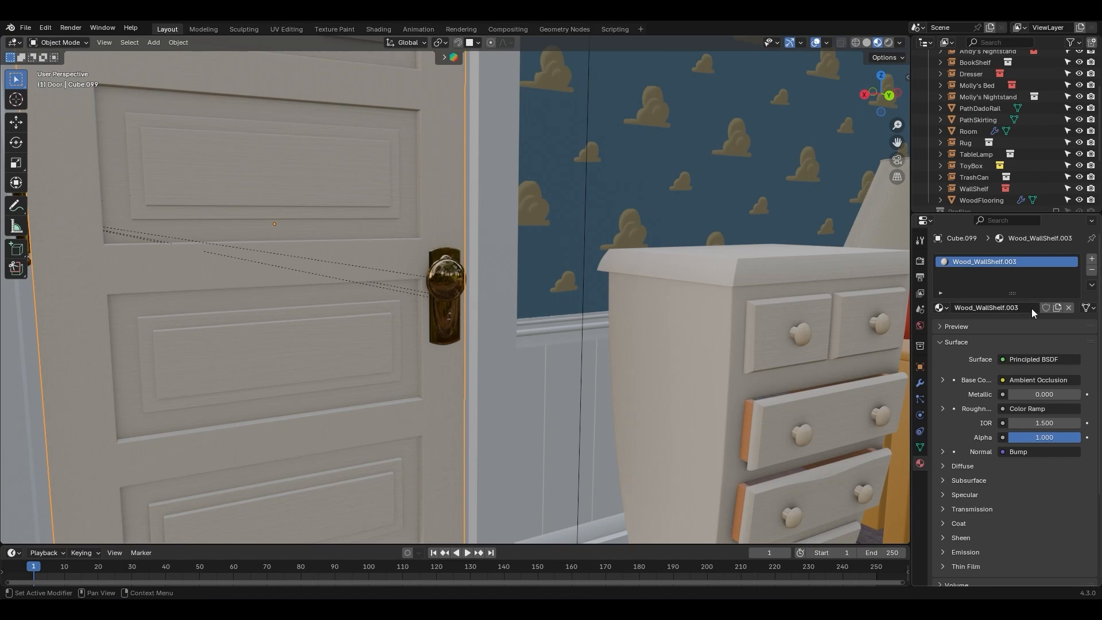
pyautogui.doubleClick(1000, 264)
pyautogui.write('Wood_Door')
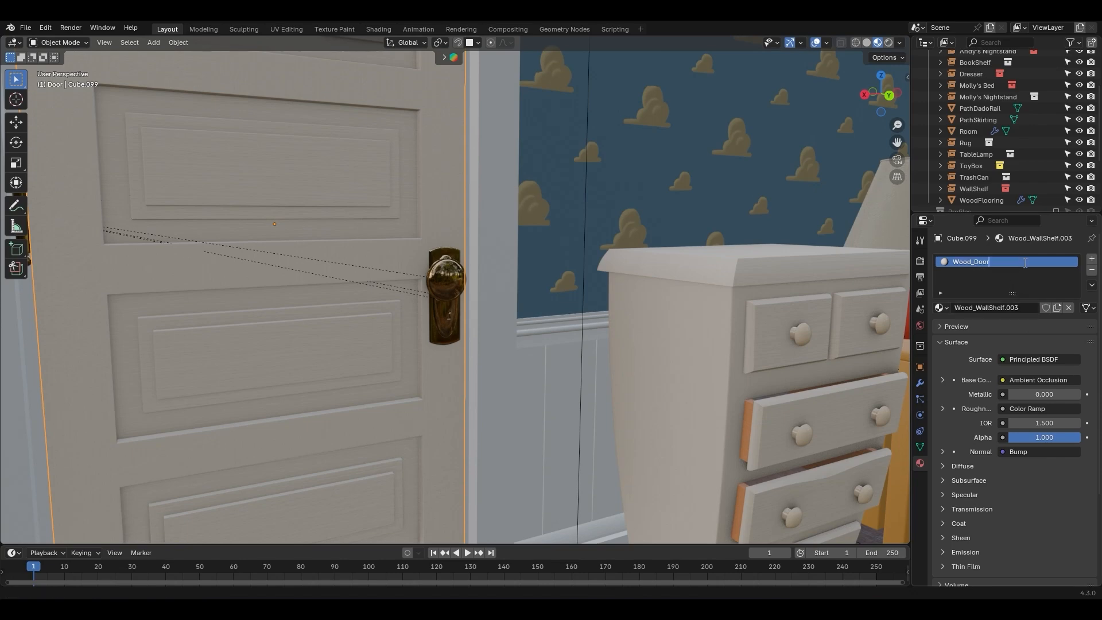
pyautogui.press('Return')
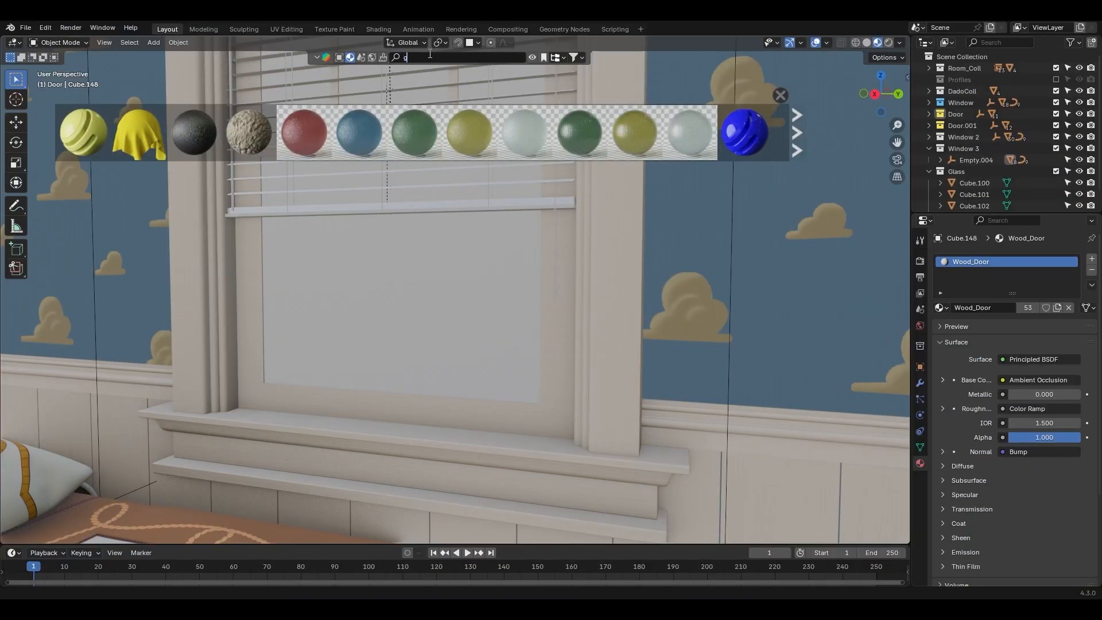
# Search the material library for glass, apply the first glass material to the window pane and check it in Rendered shading
pyautogui.write('s')
pyautogui.moveTo(83, 132); pyautogui.dragTo(332, 276)
pyautogui.press('z')
pyautogui.click(327, 227)
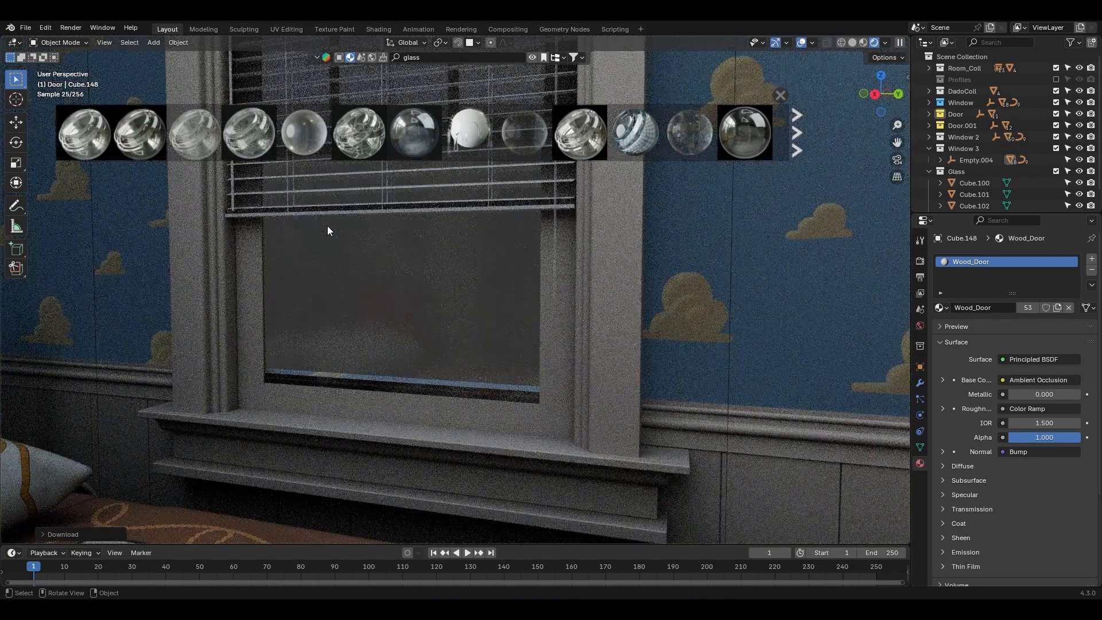
pyautogui.click(317, 58)
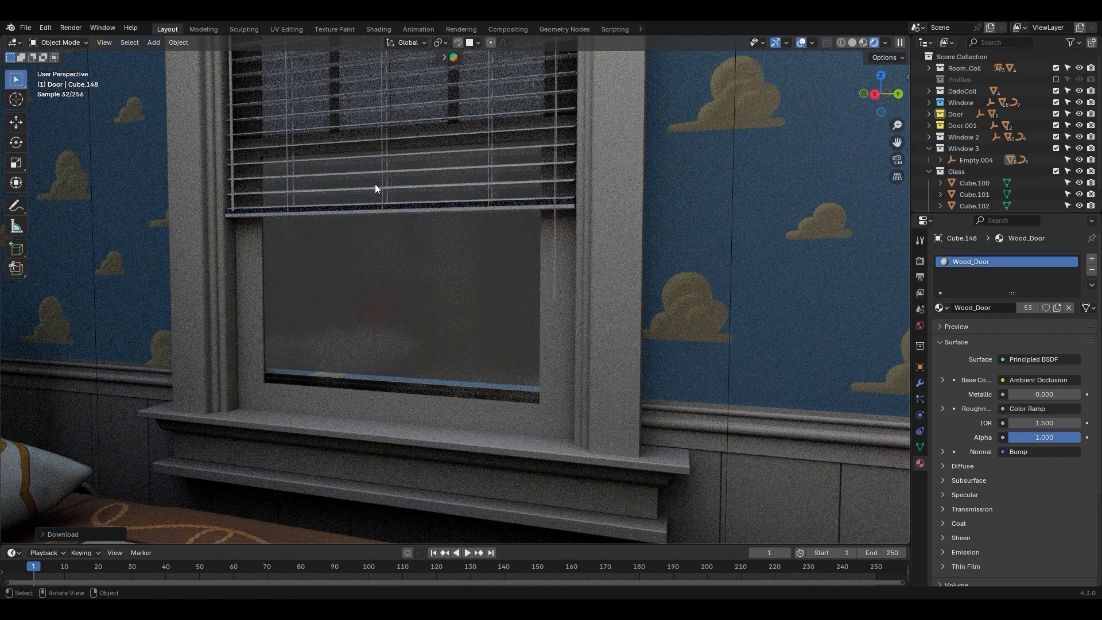
pyautogui.press('z')
pyautogui.click(390, 282)
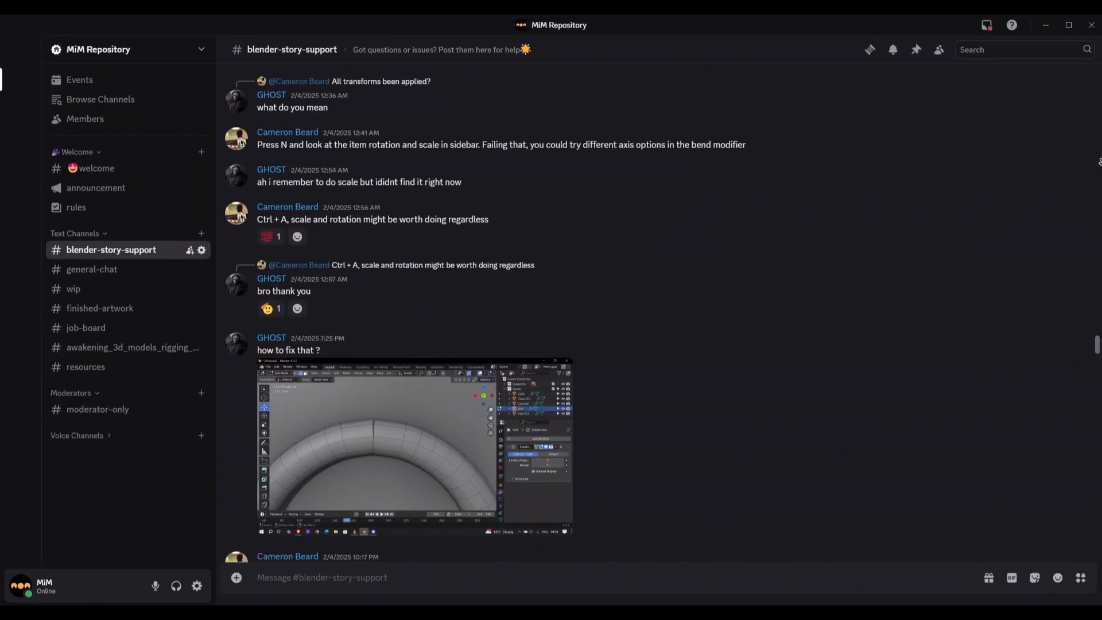
pyautogui.scroll(-5, 520, 313)
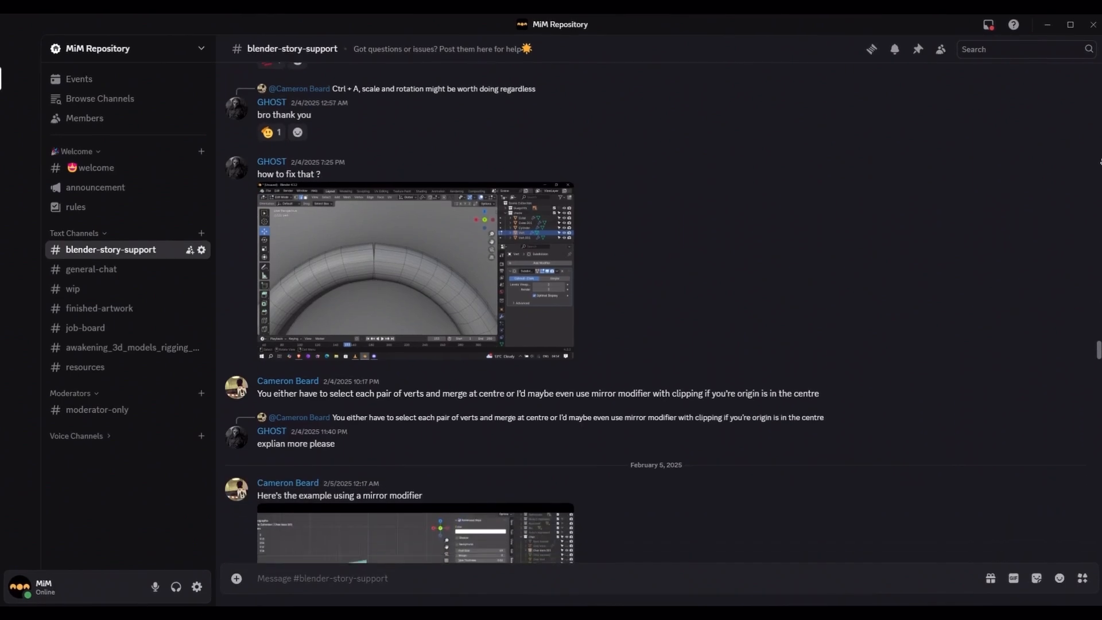
pyautogui.scroll(-5, 658, 313)
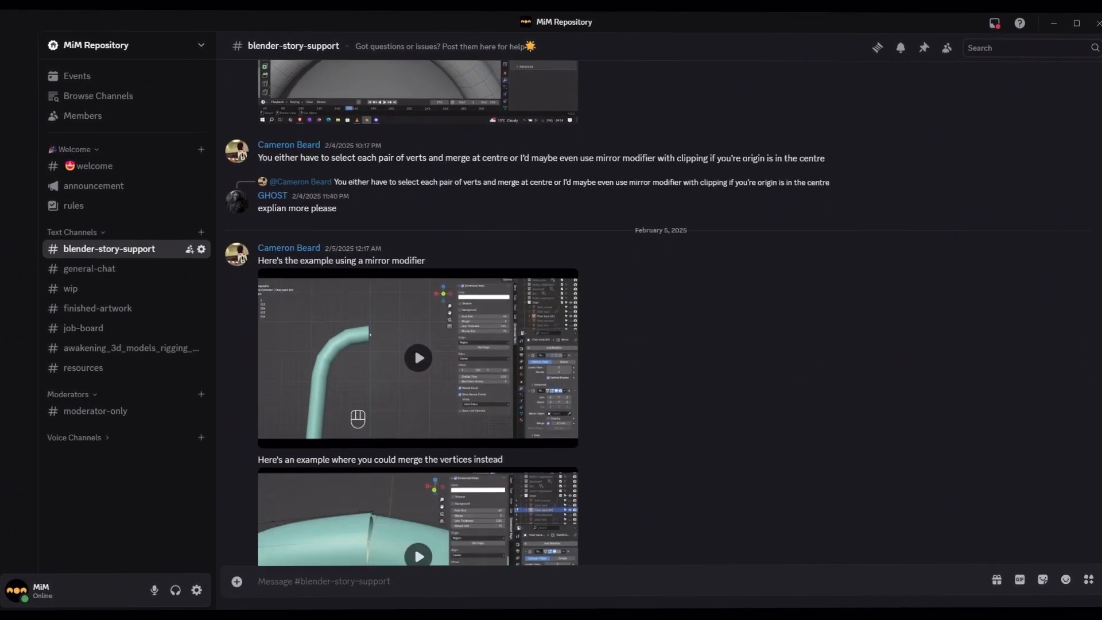
pyautogui.scroll(-2, 658, 313)
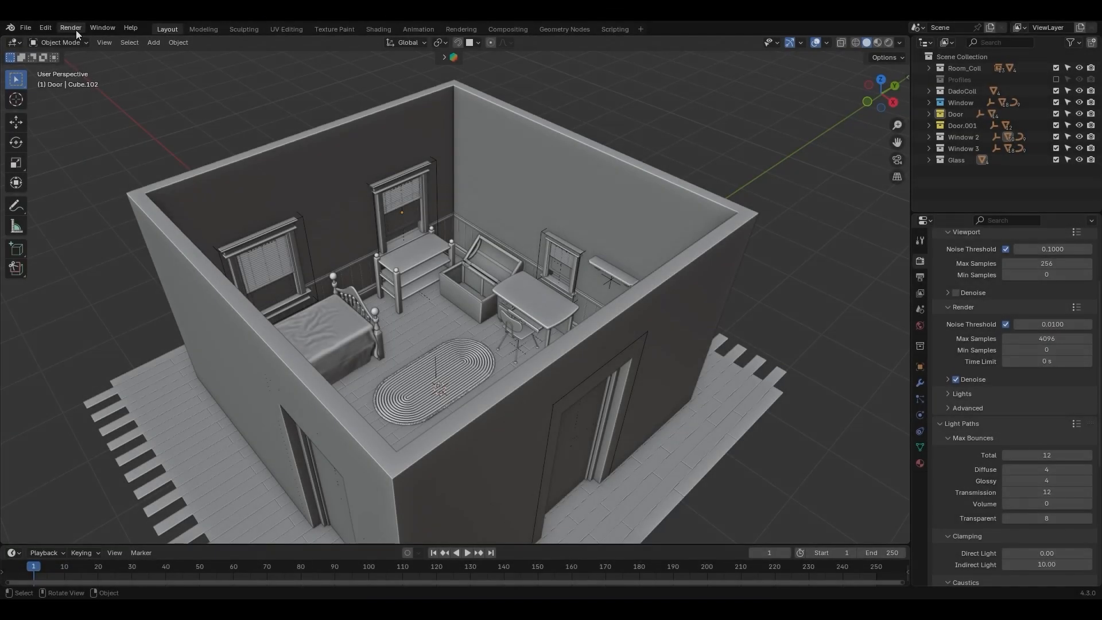
# Try to render the scene as a still image
pyautogui.click(74, 28)
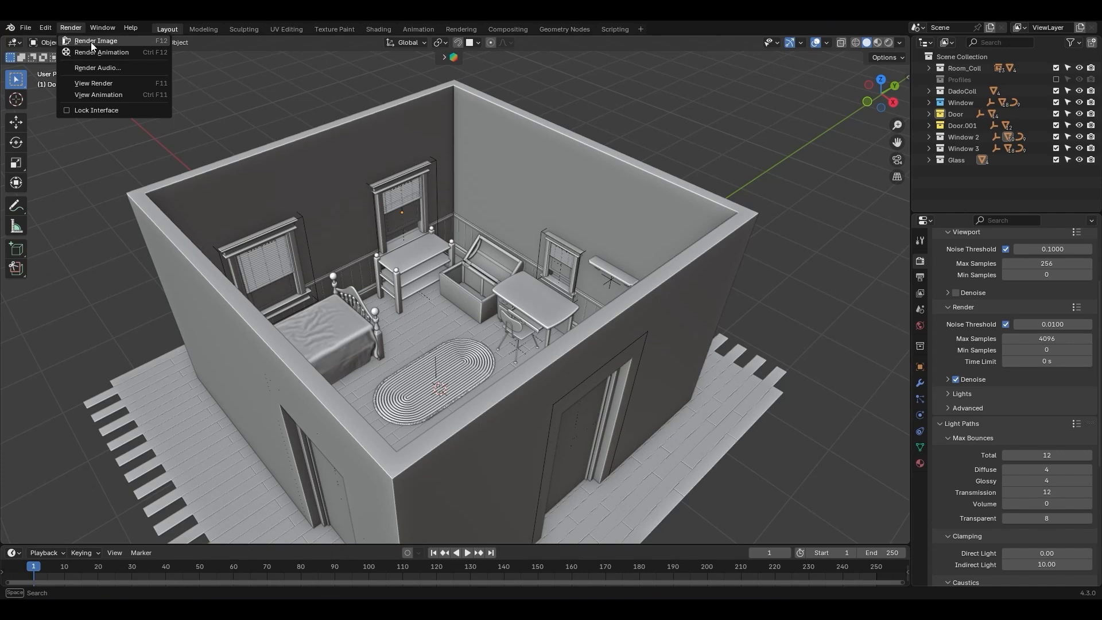
pyautogui.click(140, 40)
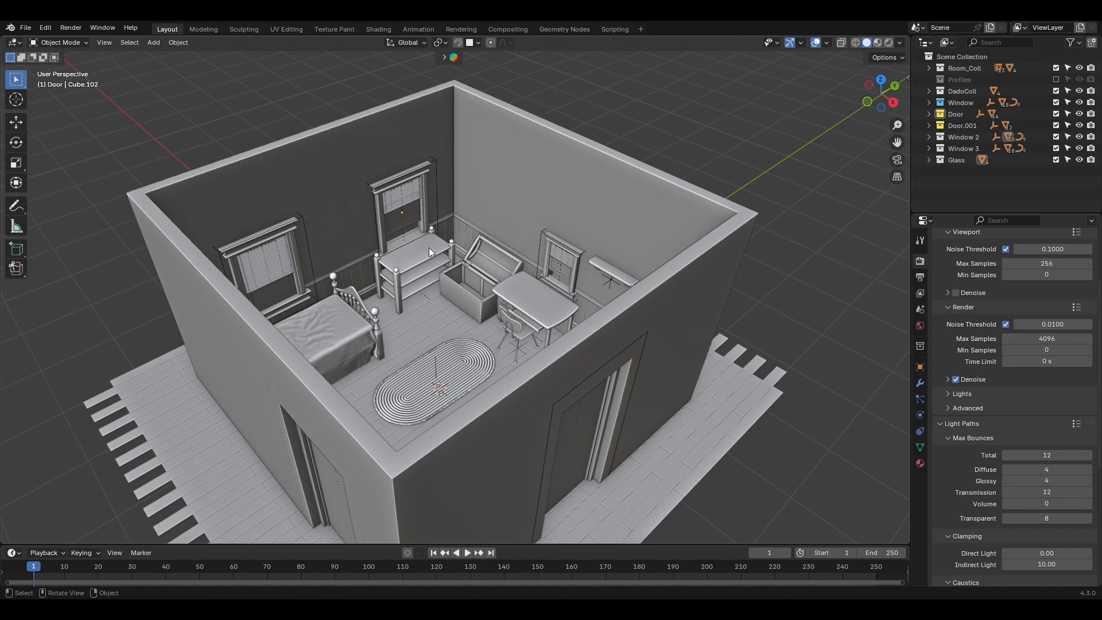
# Create a new collection in the scene and name it Camera-Lights
pyautogui.scroll(-5, 455, 258)
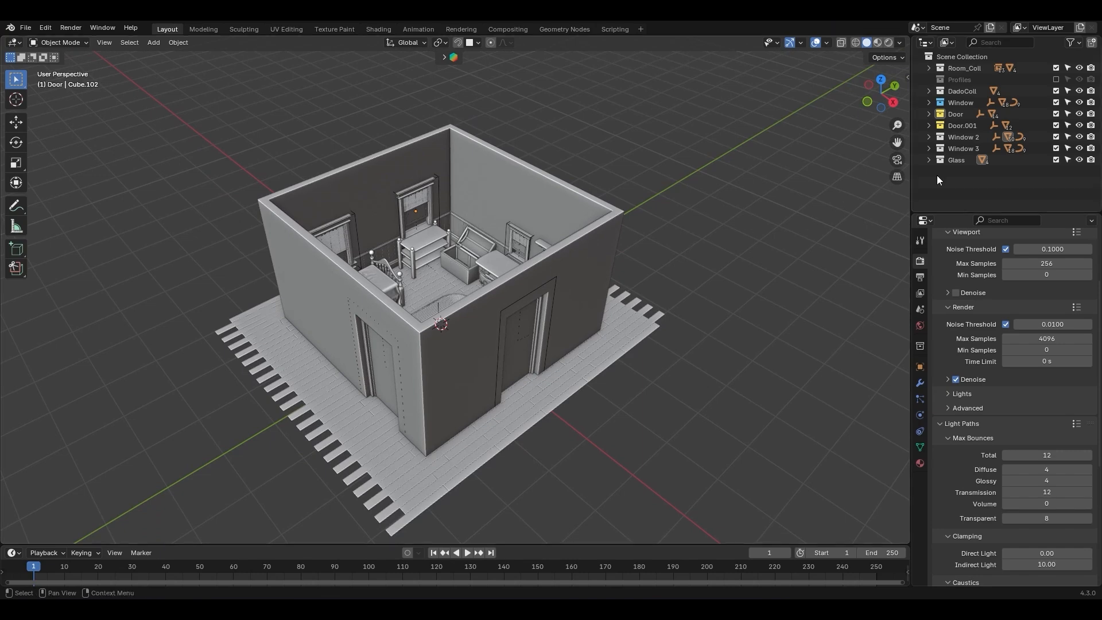
pyautogui.click(1092, 43)
pyautogui.doubleClick(966, 171)
pyautogui.write('Camera-Lights')
pyautogui.press('Return')
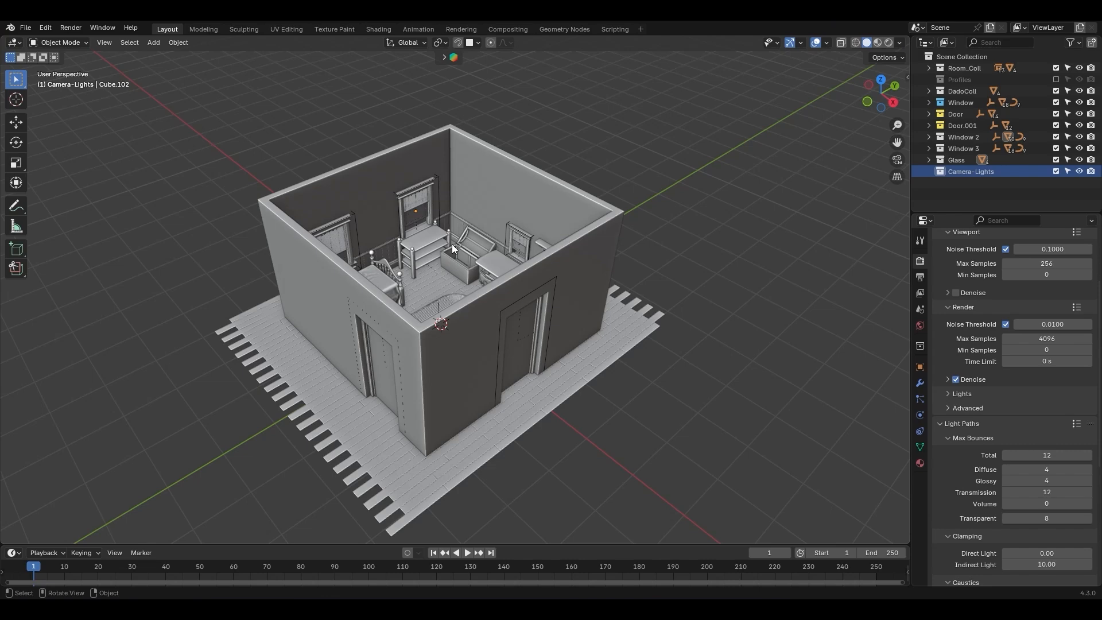
# Add a camera to the Camera-Lights collection
pyautogui.hotkey('shift', 'a')
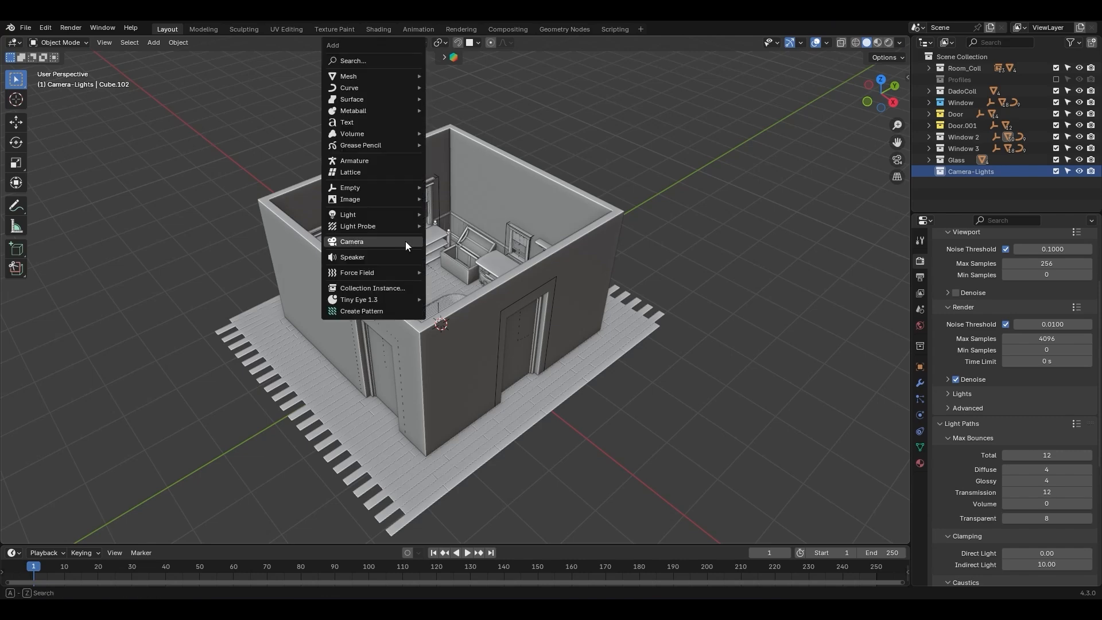
pyautogui.click(405, 241)
pyautogui.moveTo(405, 241); pyautogui.dragTo(577, 270, button='middle')
pyautogui.hotkey('alt', 'z')
pyautogui.hotkey('alt', 'z')
# Move the camera outside the room to about 6.3 m along X and 2.3 m up along Z
pyautogui.press('g')
pyautogui.press('x')
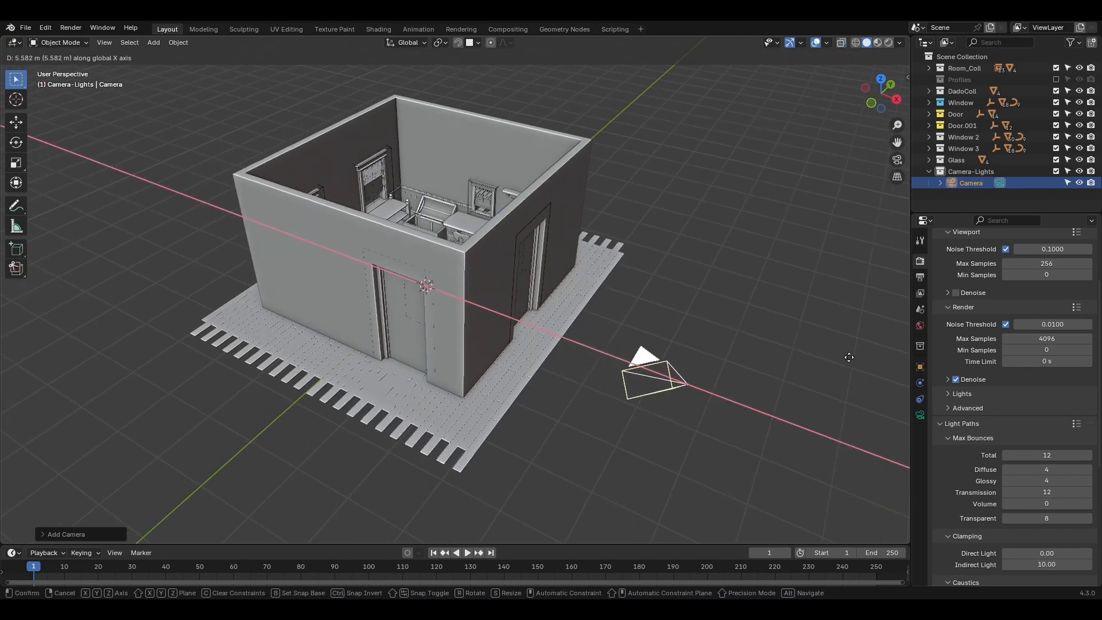
pyautogui.click(798, 326)
pyautogui.press('g')
pyautogui.press('z')
pyautogui.click(783, 290)
pyautogui.moveTo(783, 290); pyautogui.dragTo(756, 271, button='middle')
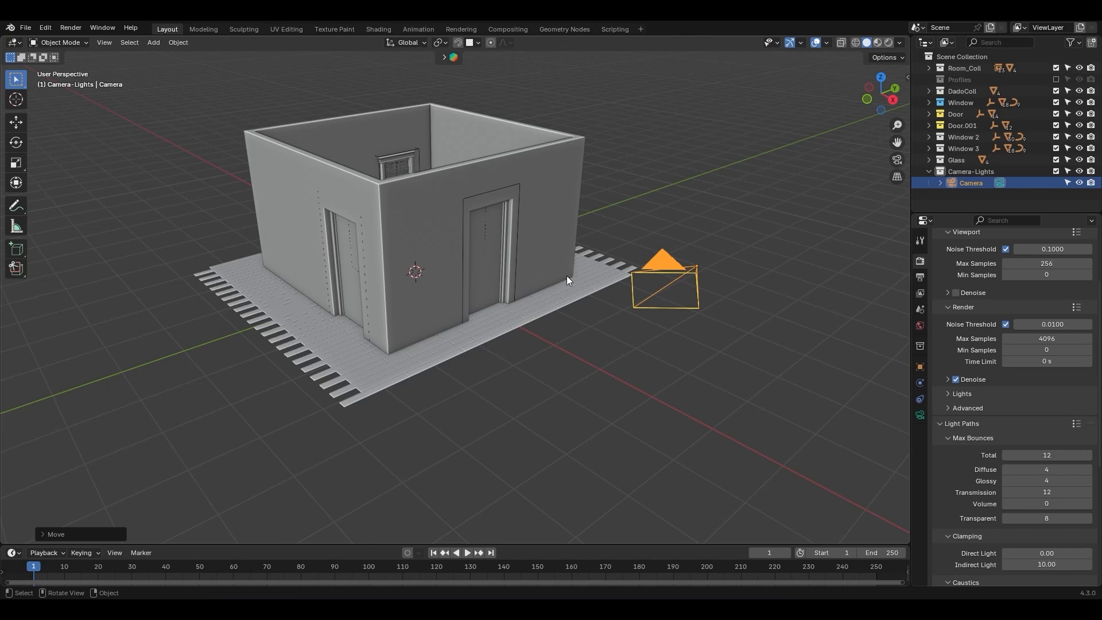
# Look through the camera and enable locking the camera to the view
pyautogui.press('KP_0')
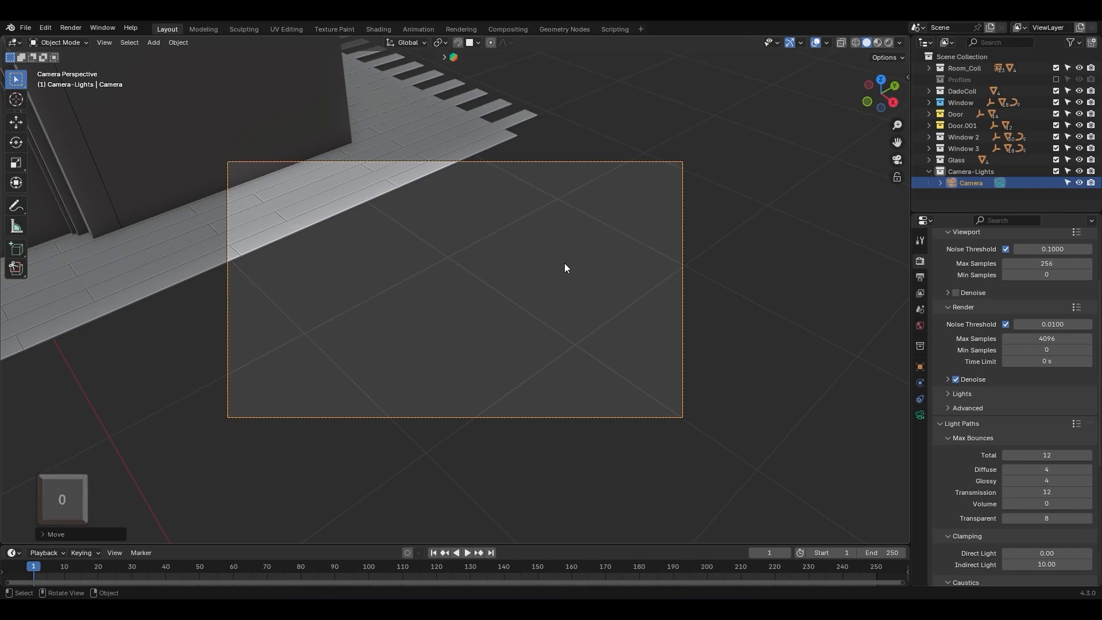
pyautogui.moveTo(312, 181); pyautogui.dragTo(339, 181, button='middle')
pyautogui.scroll(-6, 505, 150)
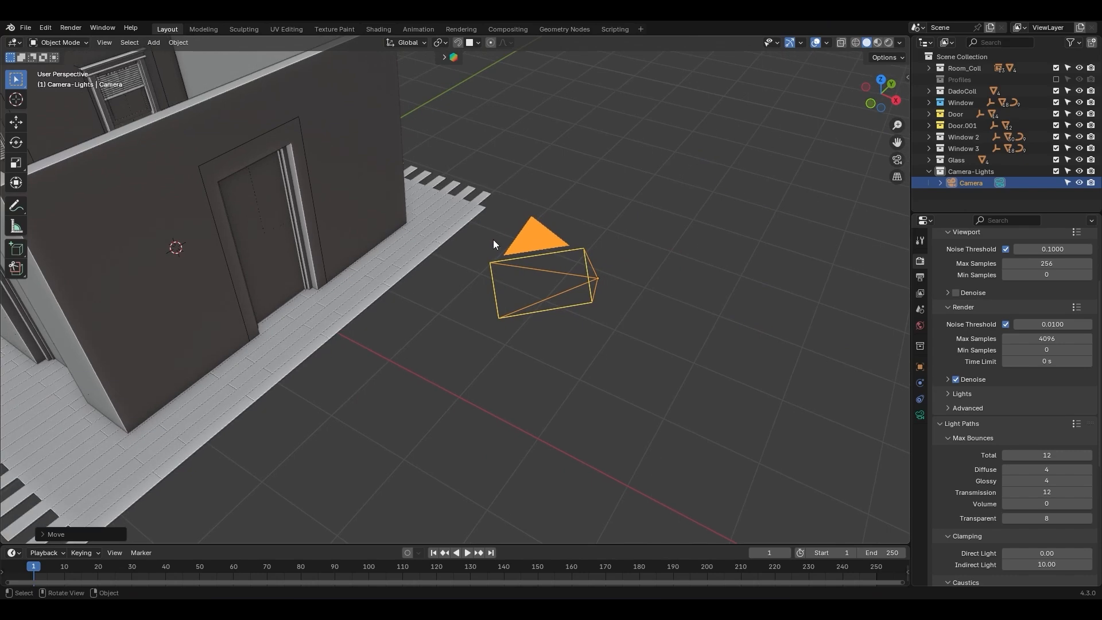
pyautogui.press('KP_0')
pyautogui.press('n')
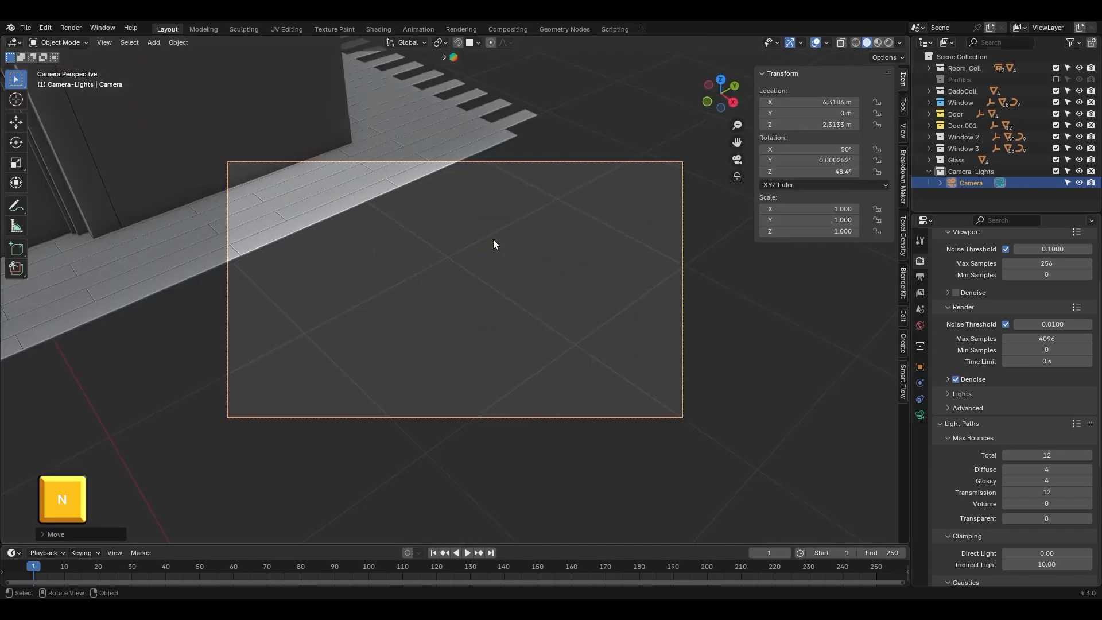
pyautogui.click(902, 132)
pyautogui.click(795, 185)
pyautogui.click(794, 186)
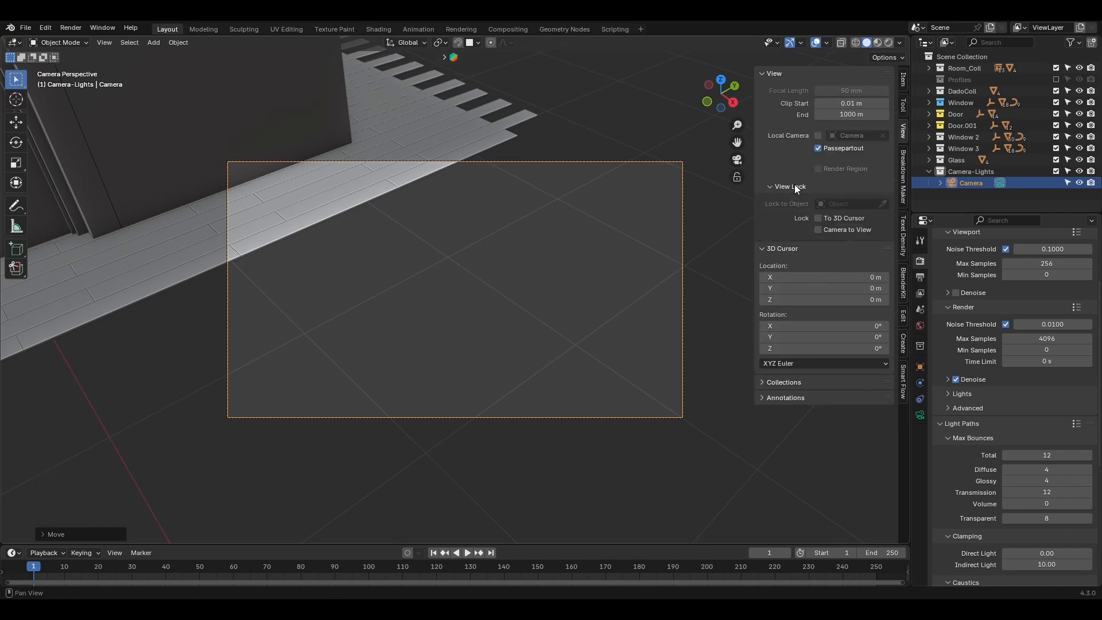
pyautogui.click(821, 232)
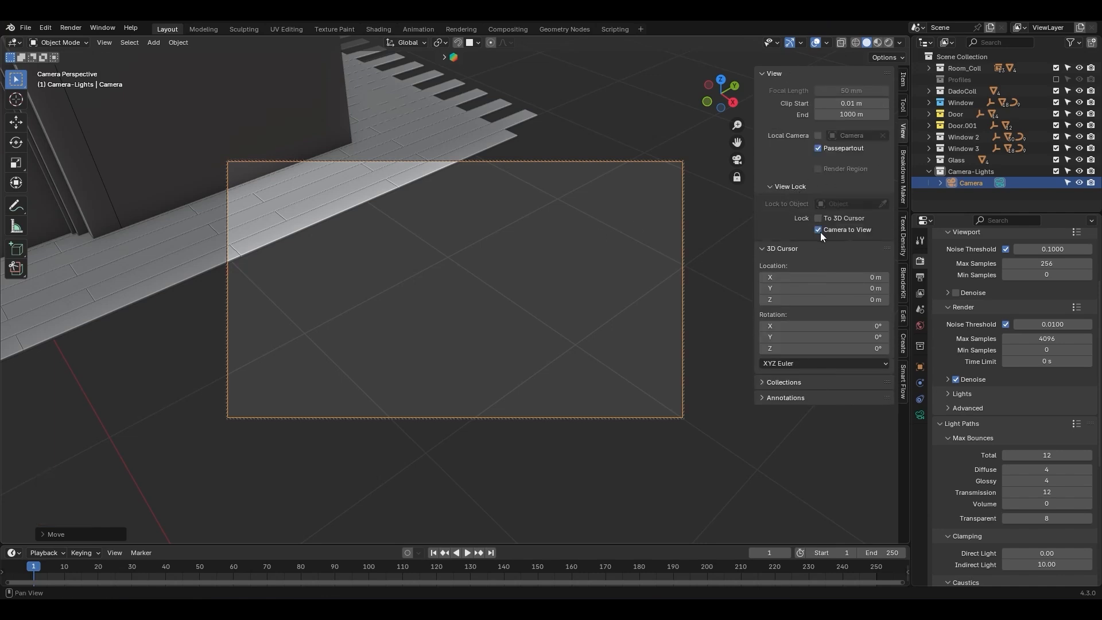
# Reposition the camera inside the room at a low angle facing the rug, toy chest and desk, and unlock it from the view
pyautogui.moveTo(512, 243); pyautogui.dragTo(505, 227, button='middle')
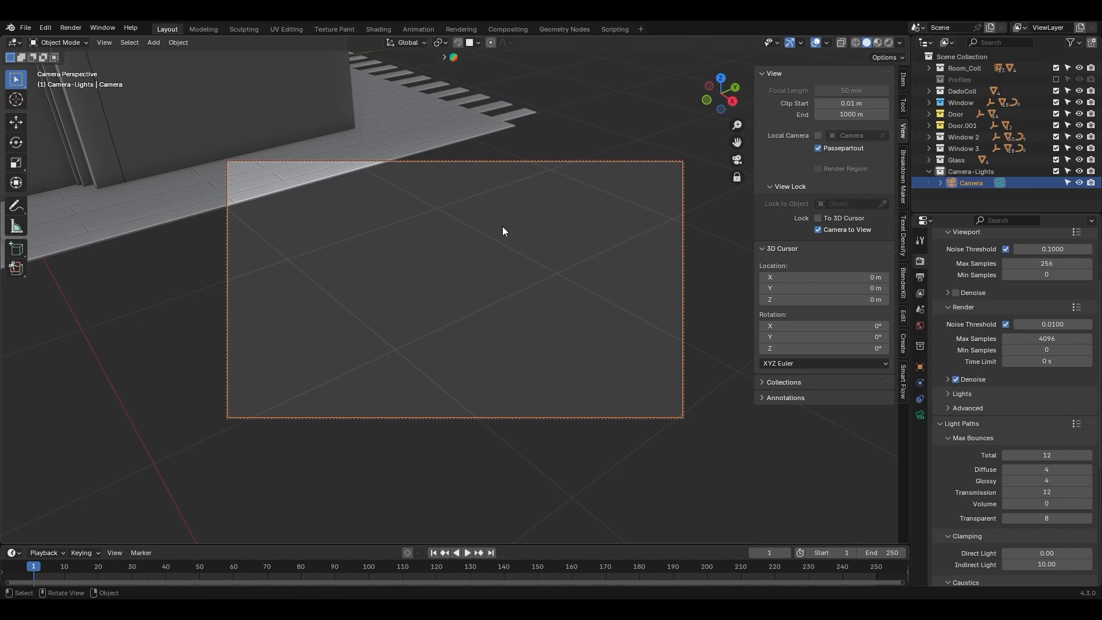
pyautogui.moveTo(498, 225); pyautogui.dragTo(513, 286, button='middle')
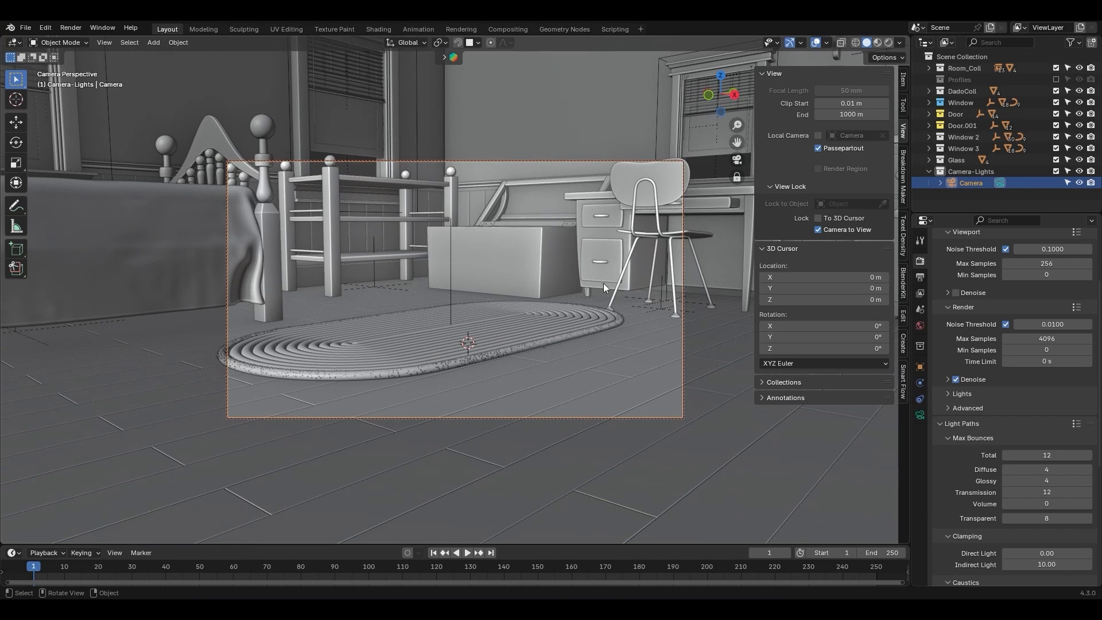
pyautogui.click(818, 230)
pyautogui.moveTo(466, 270); pyautogui.dragTo(539, 304, button='middle')
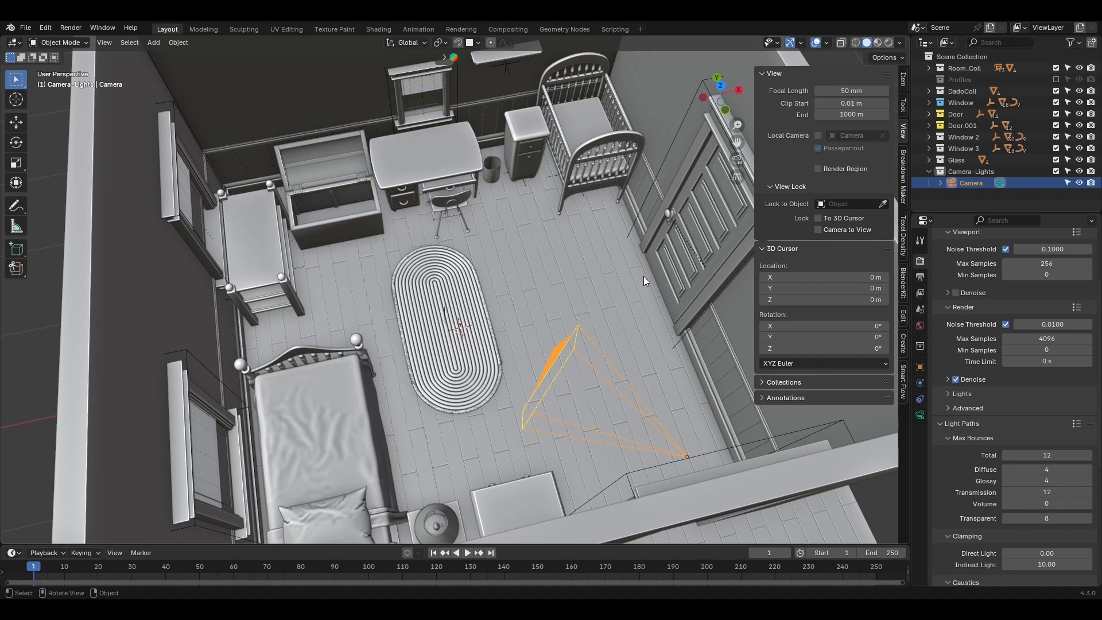
pyautogui.press('n')
pyautogui.moveTo(632, 346); pyautogui.dragTo(618, 339, button='middle')
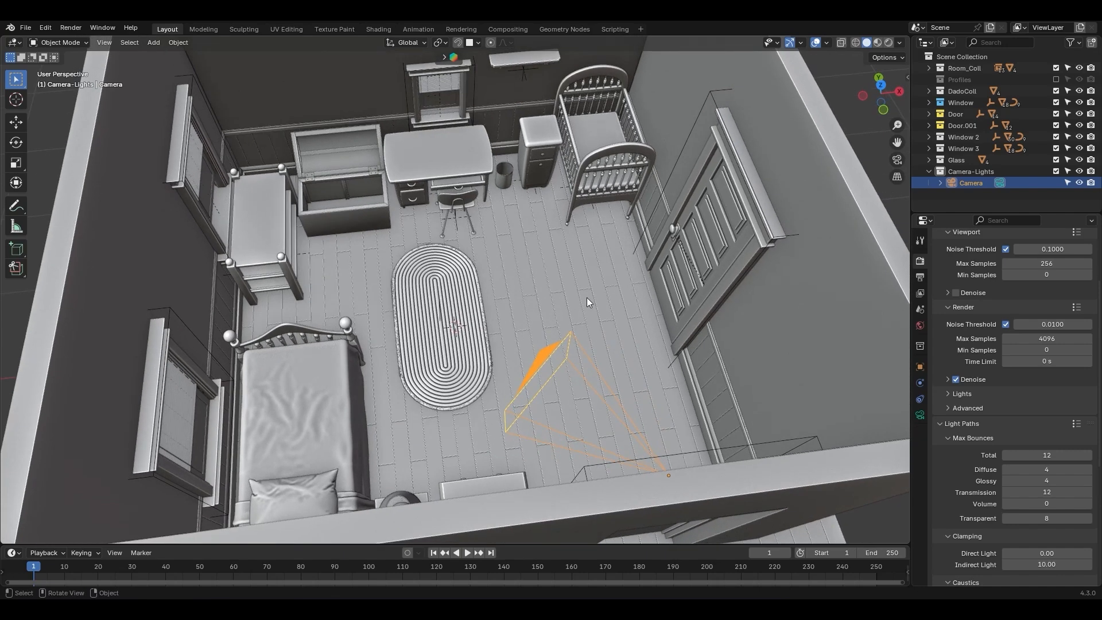
# Reframe the camera with walk navigation, pulling back to a low wide shot of the bed end, shelf, chest, rug and desk chair
pyautogui.press('KP_0')
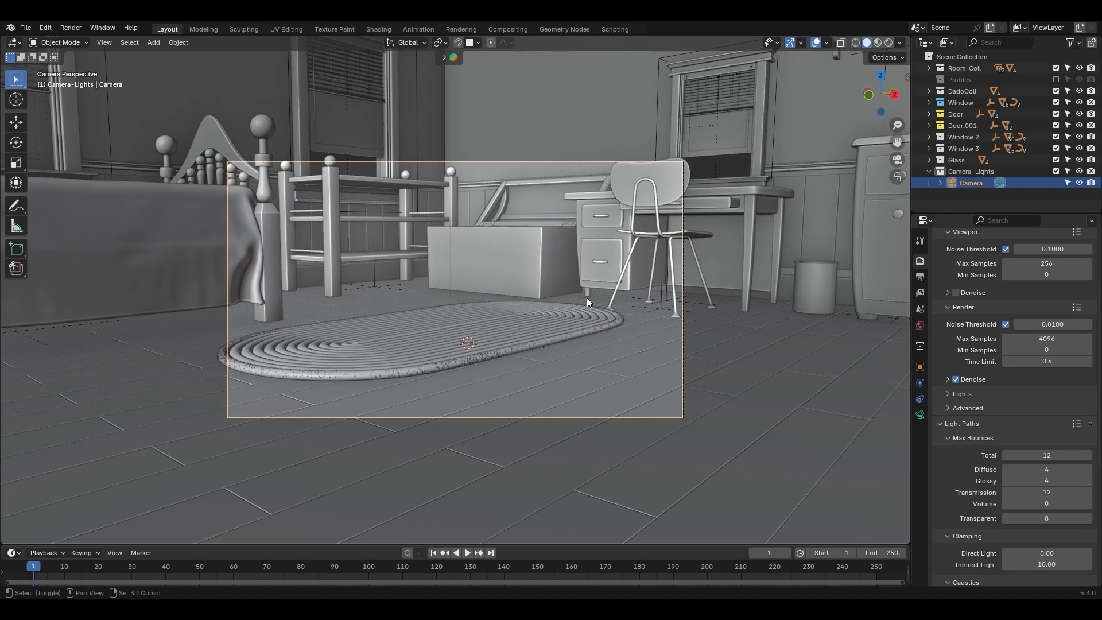
pyautogui.hotkey('shift', '`')
pyautogui.hotkey('shift', '`')
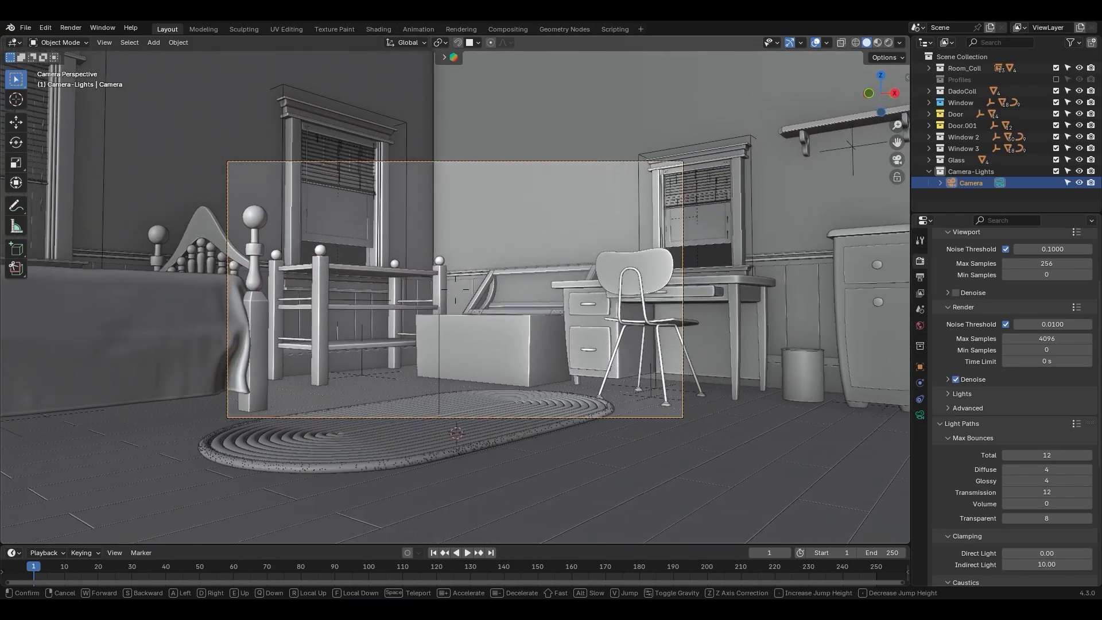
pyautogui.press('s')
pyautogui.press('w')
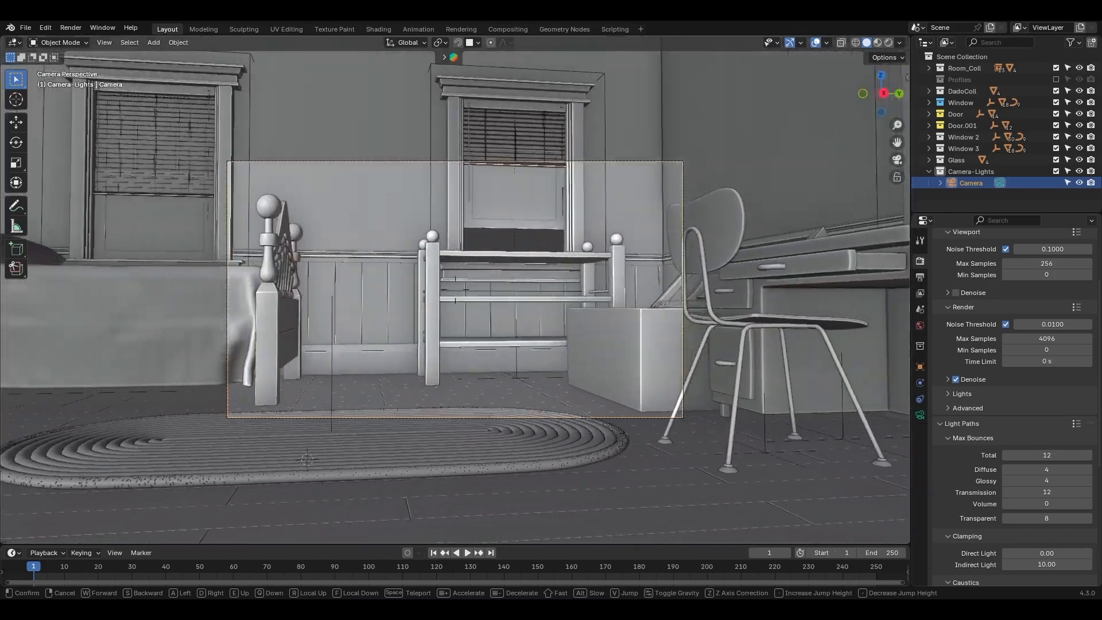
pyautogui.press('w')
pyautogui.press('w')
pyautogui.press('a')
pyautogui.press('s')
pyautogui.press('d')
pyautogui.press('s')
pyautogui.press('w')
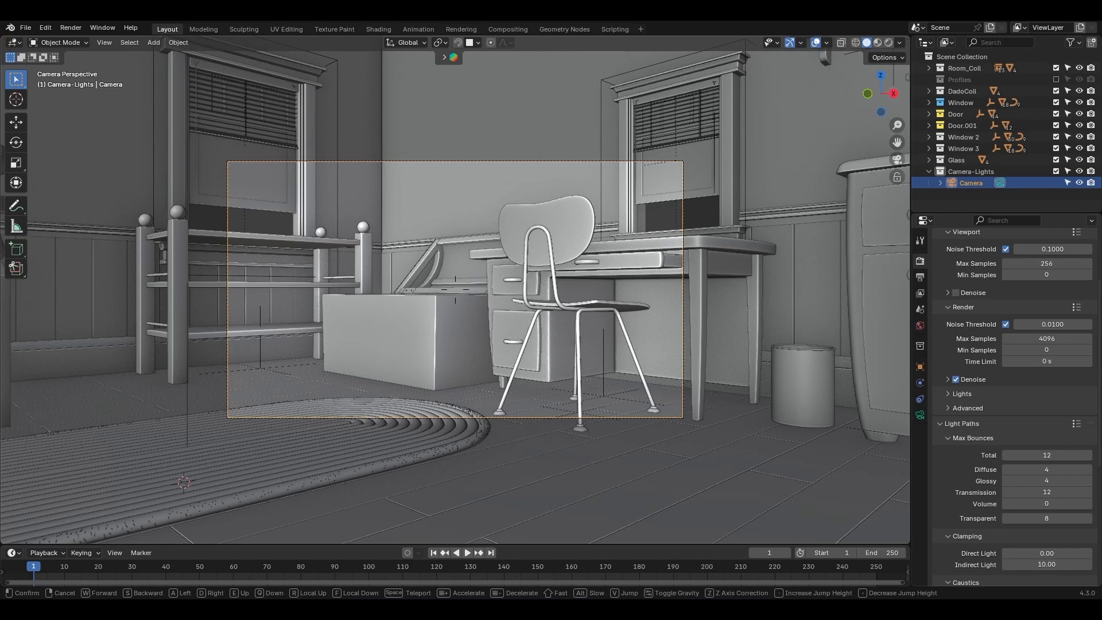
pyautogui.press('e')
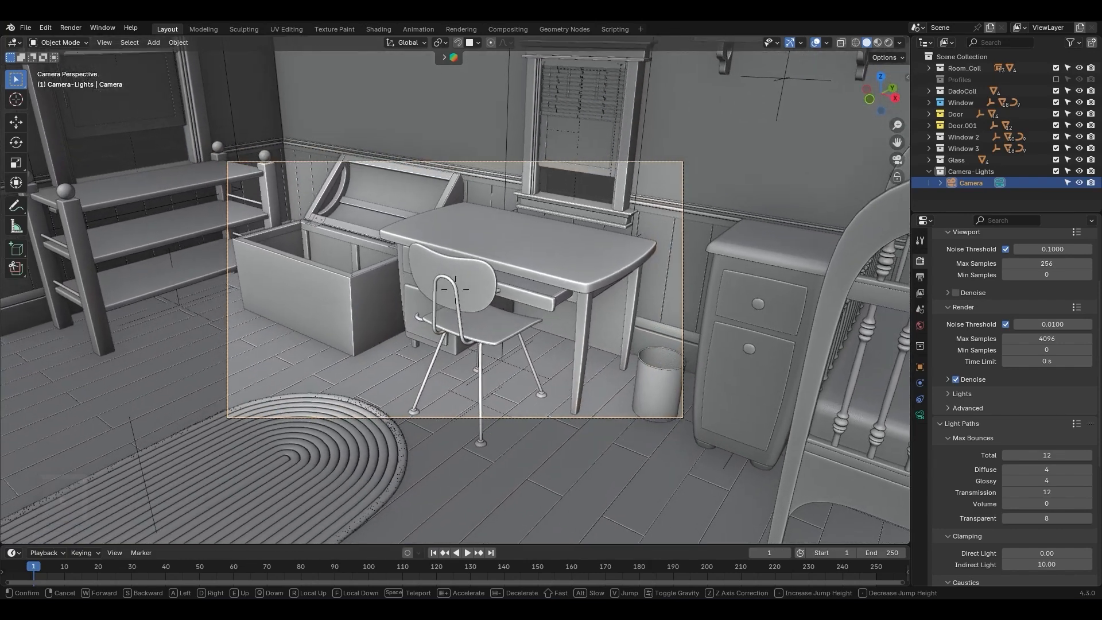
pyautogui.press('q')
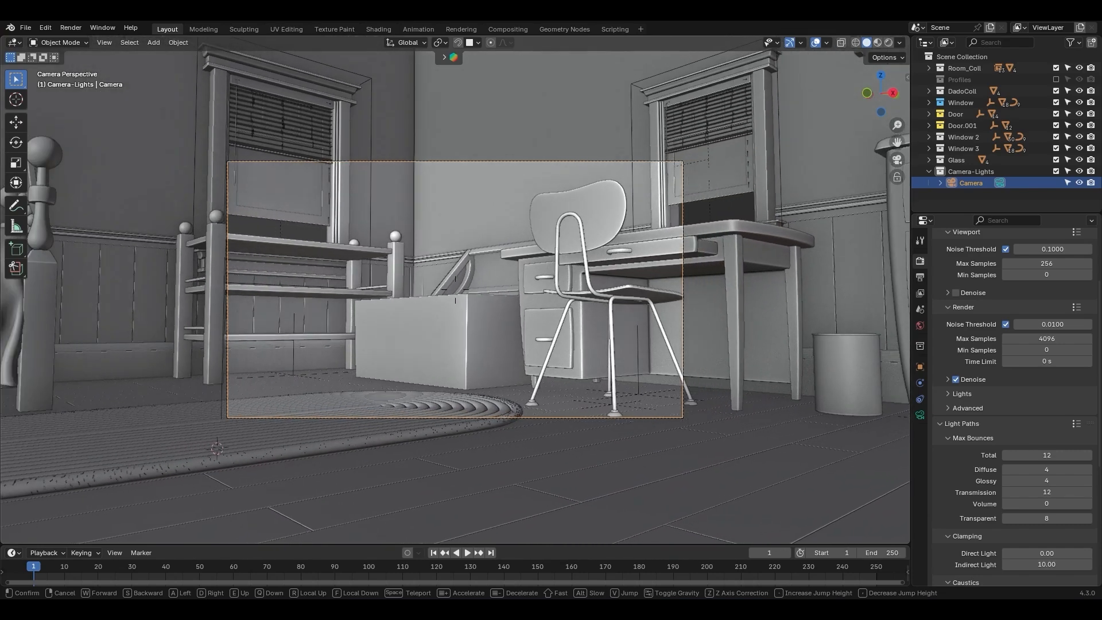
pyautogui.press('w')
pyautogui.press('w')
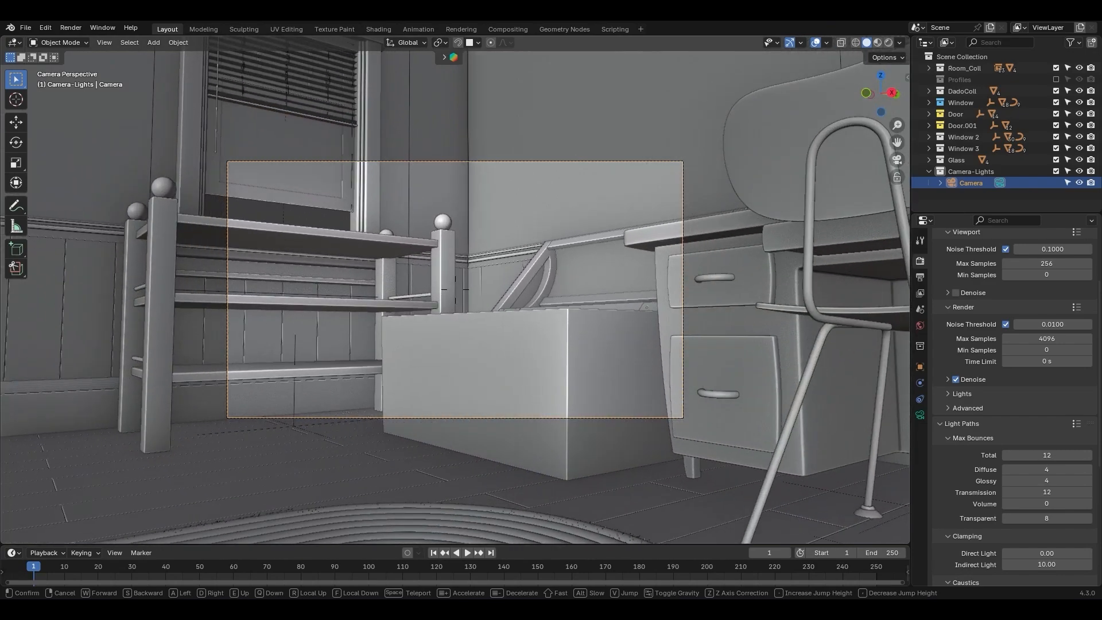
pyautogui.press('s')
pyautogui.press('a')
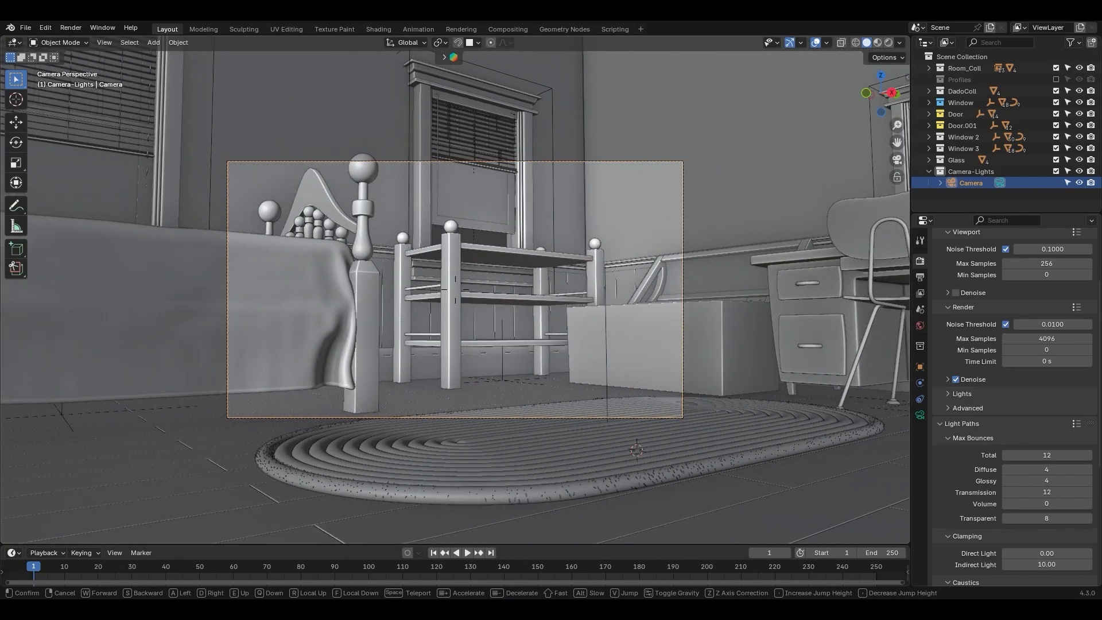
pyautogui.press('s')
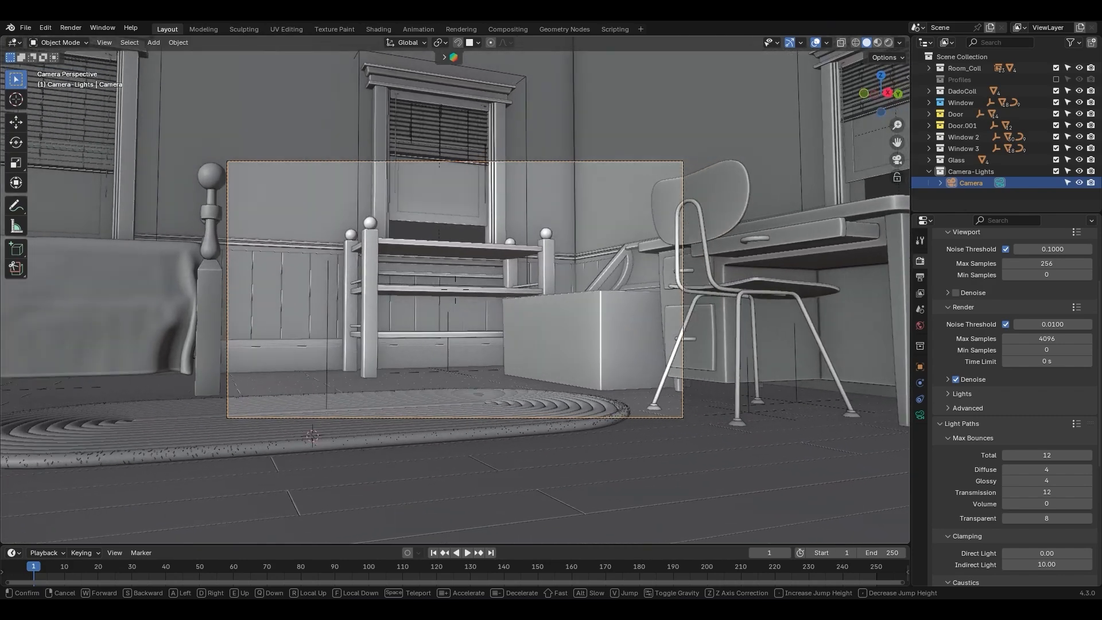
pyautogui.press('e')
pyautogui.press('q')
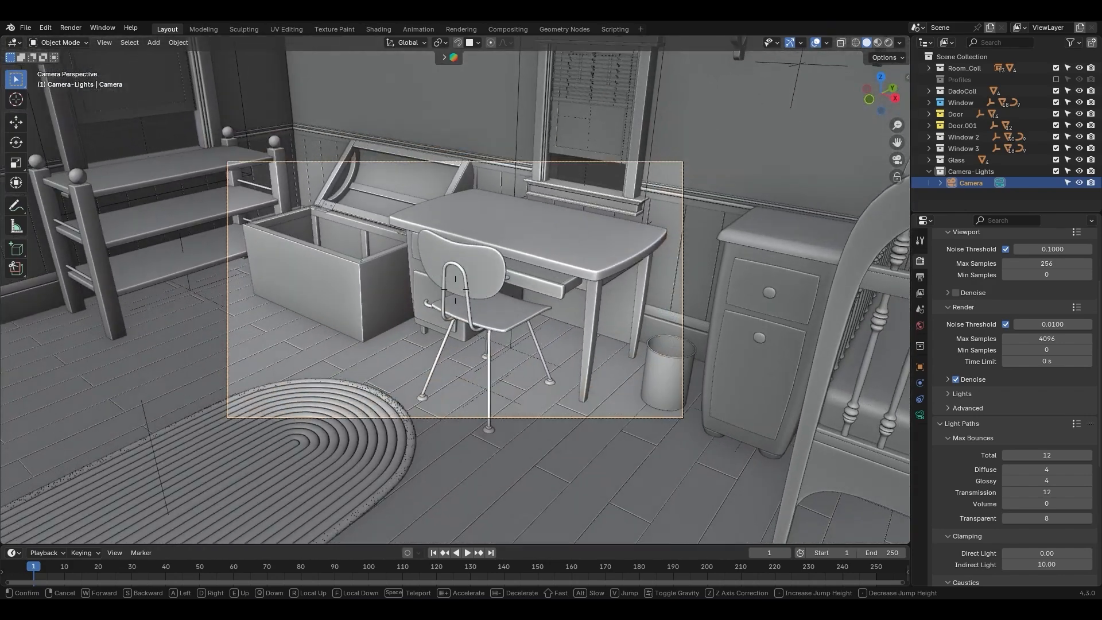
pyautogui.press('q')
pyautogui.press('d')
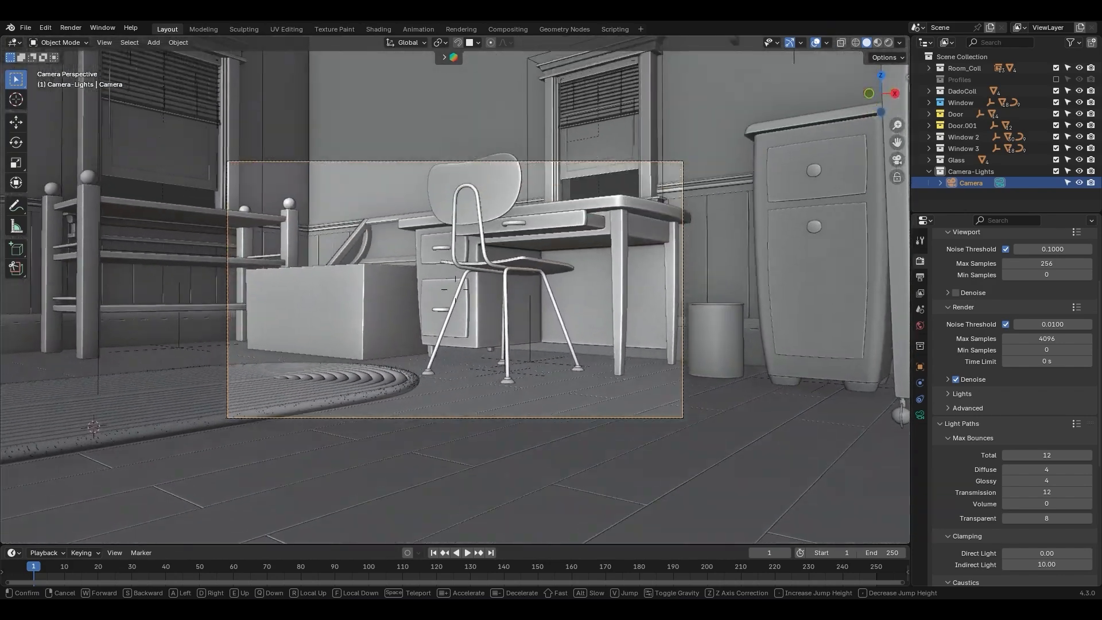
pyautogui.press('w')
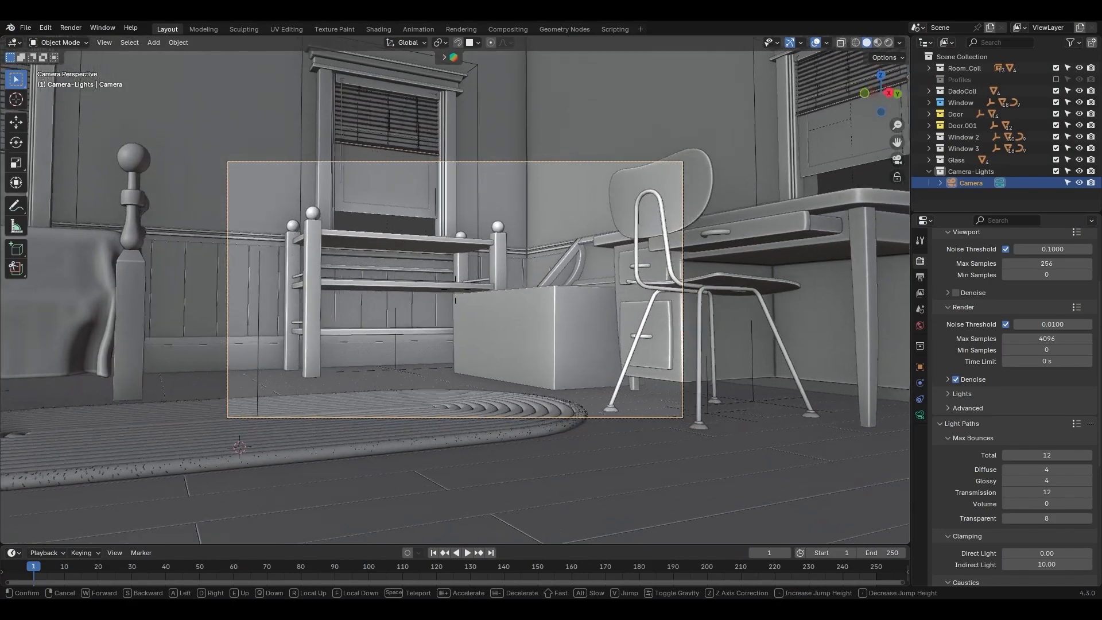
pyautogui.press('w')
pyautogui.press('a')
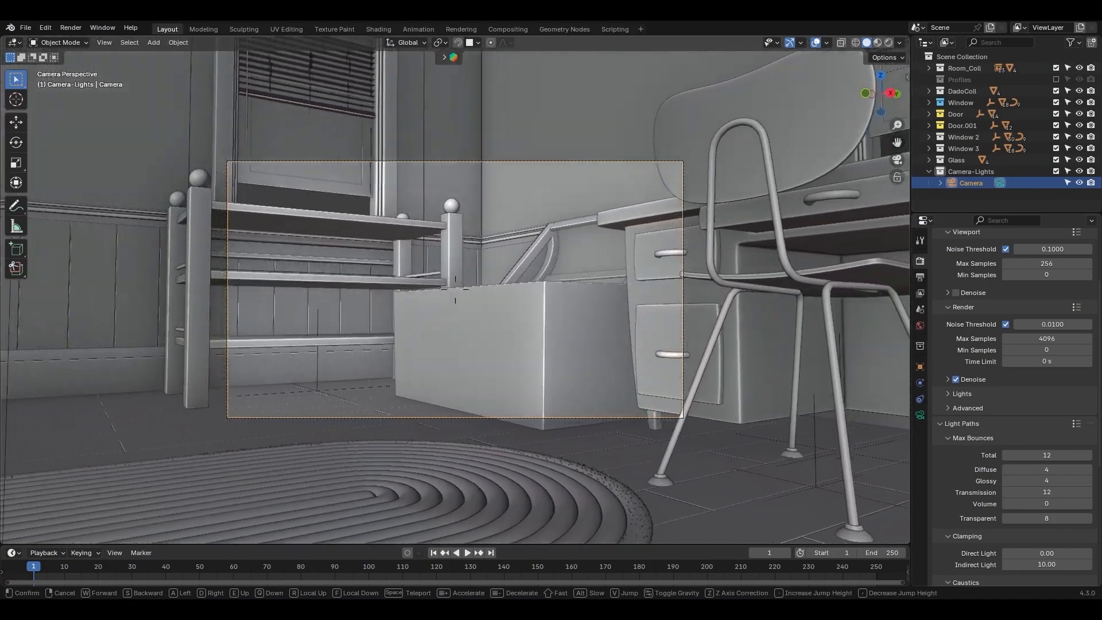
pyautogui.press('s')
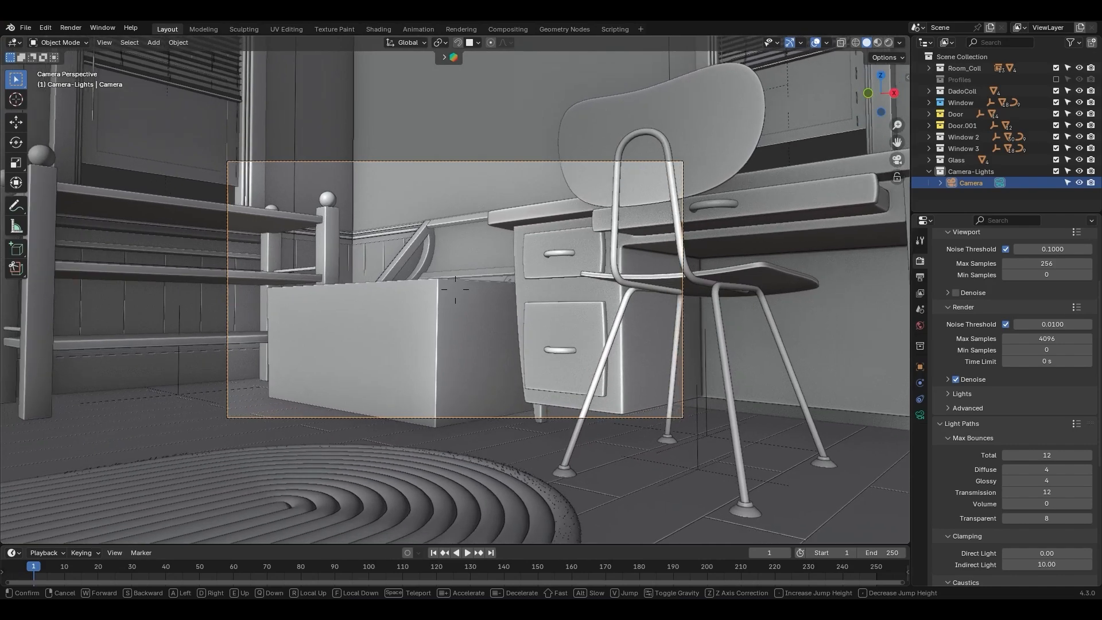
pyautogui.press('s')
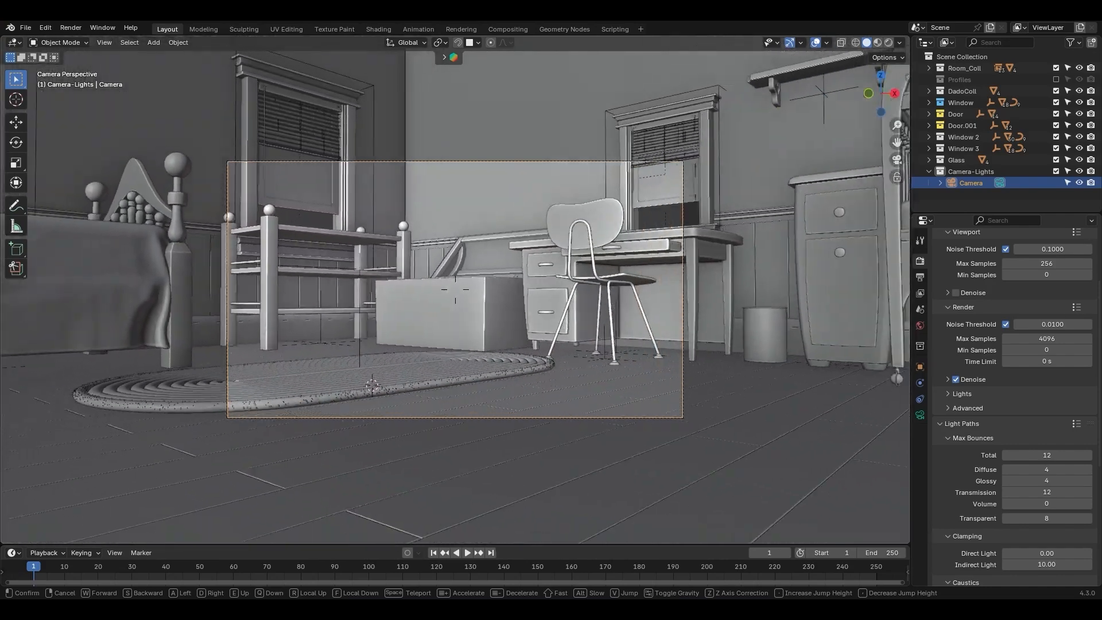
pyautogui.press('e')
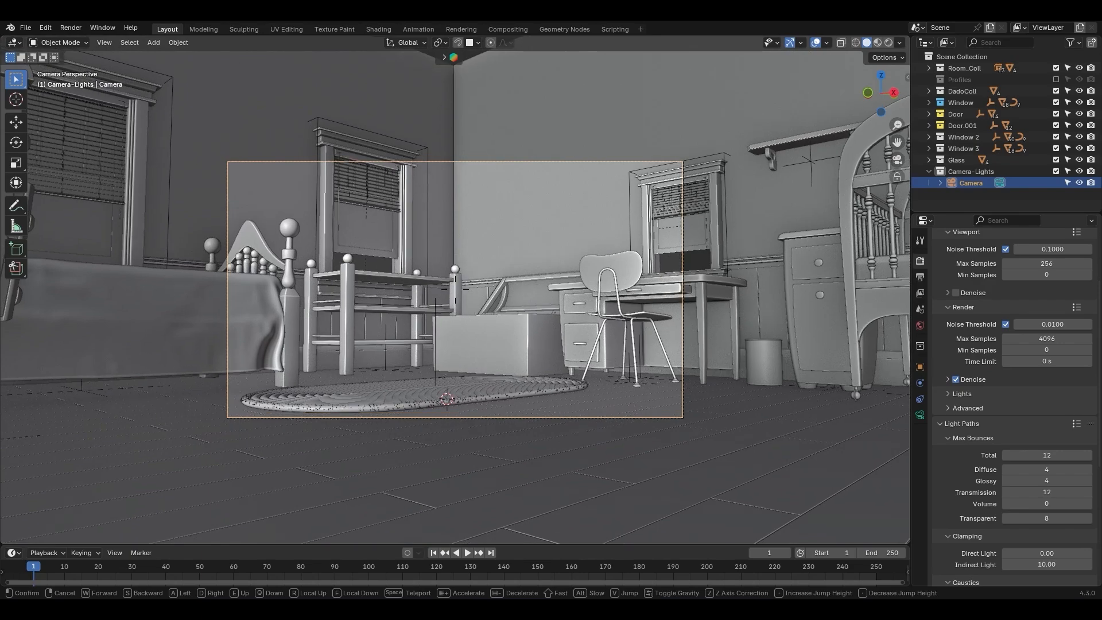
pyautogui.click(587, 297)
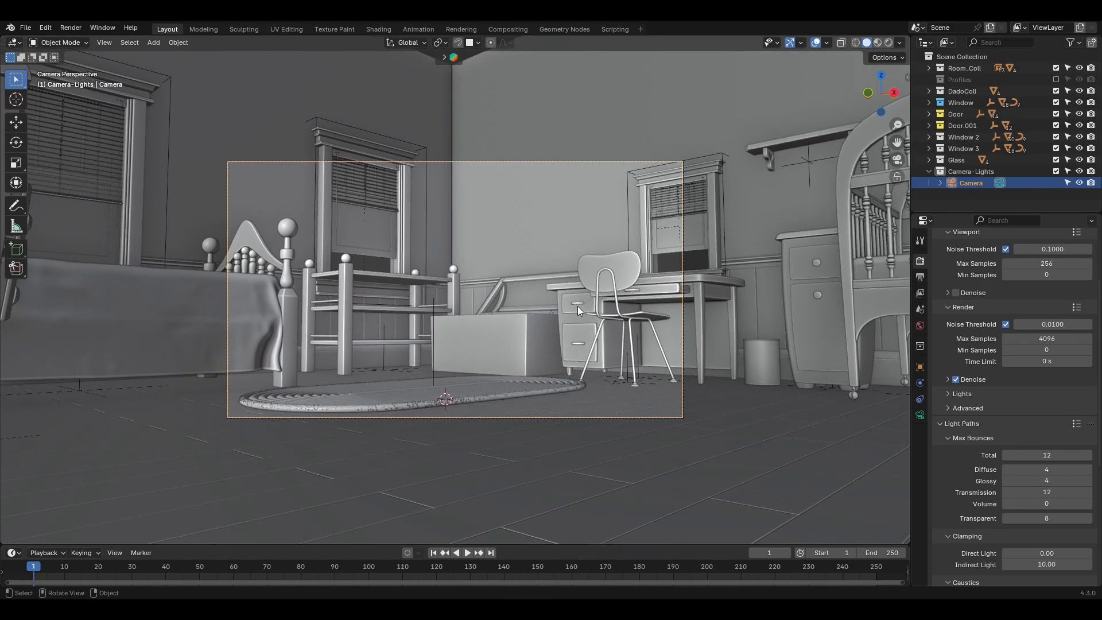
# Add a second camera to the Camera-Lights collection and move it outside the room, beyond the wall with the crib and door
pyautogui.moveTo(497, 296); pyautogui.dragTo(601, 332, button='middle')
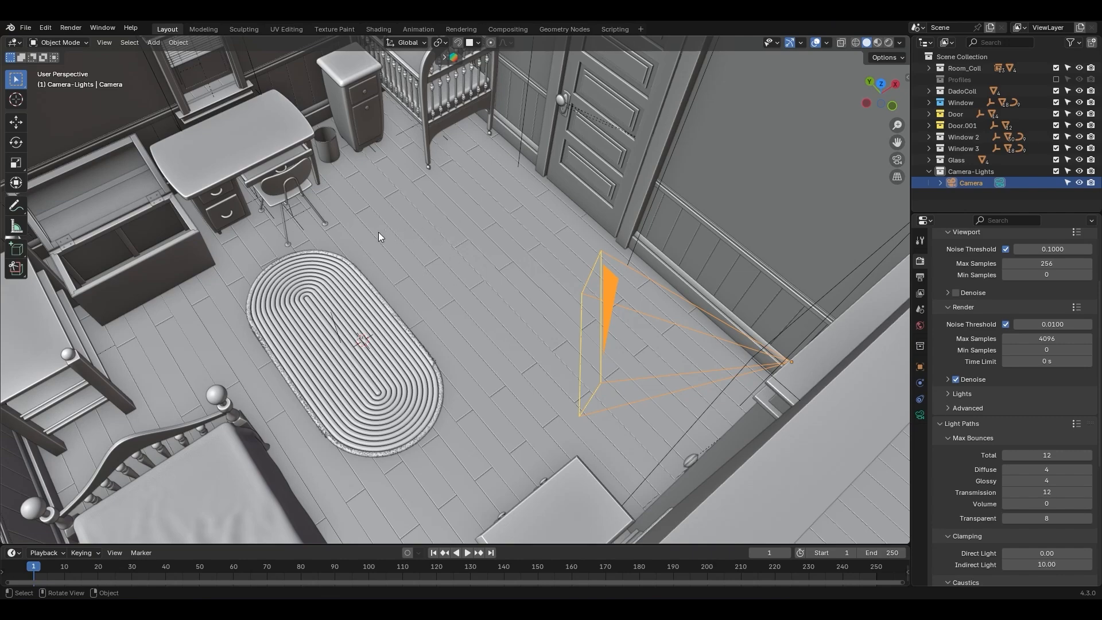
pyautogui.hotkey('shift', 'a')
pyautogui.click(325, 228)
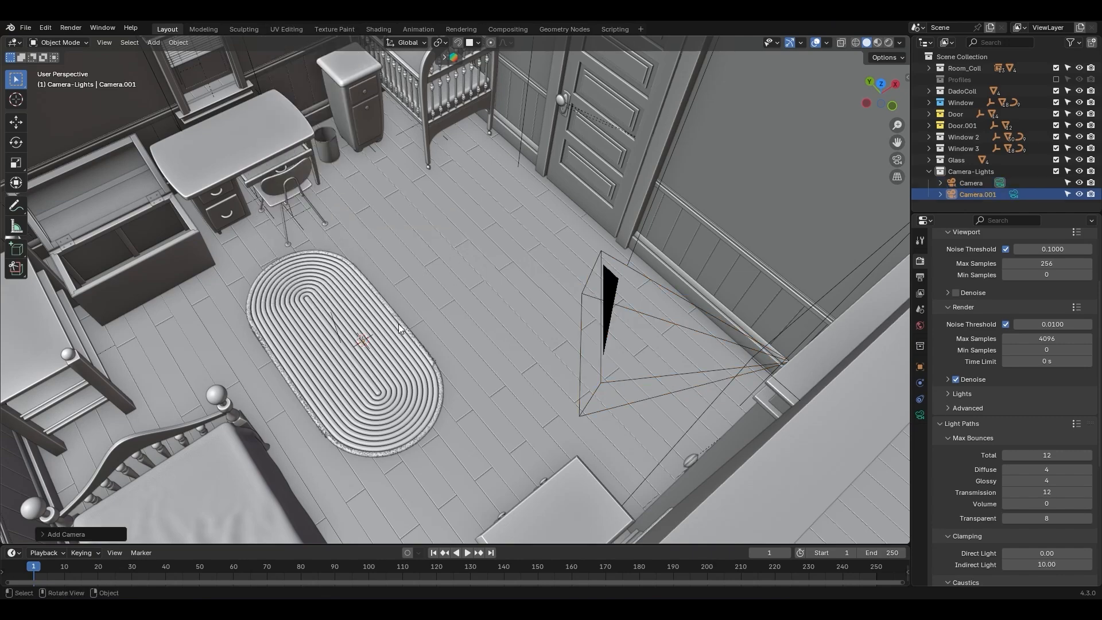
pyautogui.keyDown('ctrl'); pyautogui.moveTo(414, 290); pyautogui.dragTo(450, 314, button='middle'); pyautogui.keyUp('ctrl')
pyautogui.press('g')
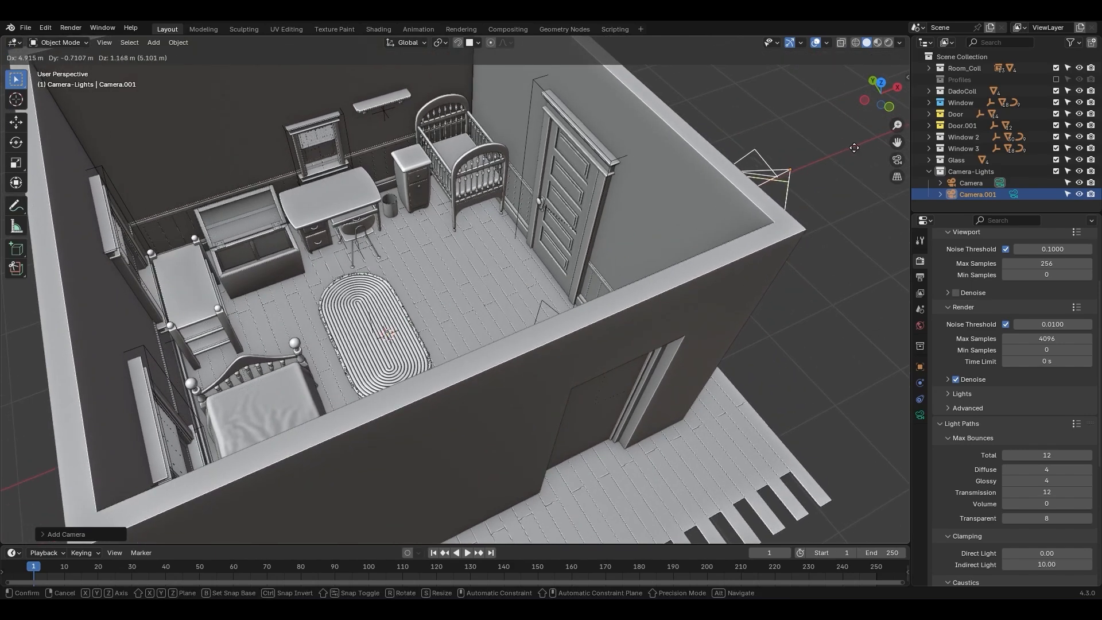
pyautogui.click(890, 118)
# Check which camera the camera view uses and examine how both cameras are placed around the room
pyautogui.moveTo(826, 159); pyautogui.dragTo(625, 239, button='middle')
pyautogui.press('KP_0')
pyautogui.moveTo(436, 187); pyautogui.dragTo(526, 385, button='middle')
pyautogui.press('KP_0')
pyautogui.moveTo(402, 301); pyautogui.dragTo(467, 307, button='middle')
pyautogui.scroll(-10, 508, 290)
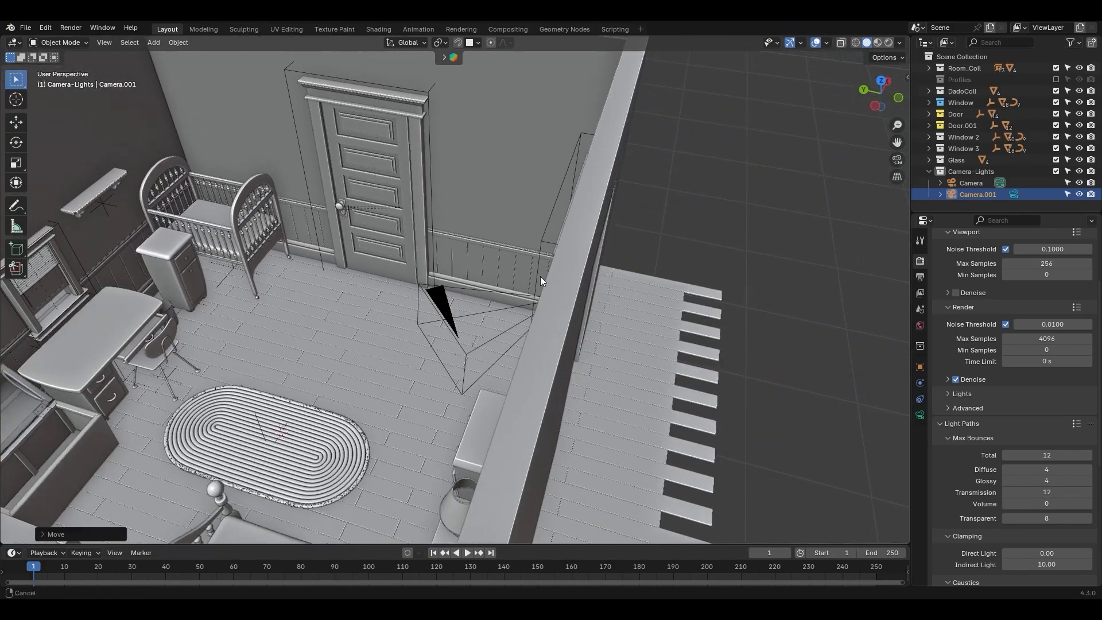
pyautogui.moveTo(538, 271); pyautogui.dragTo(495, 257, button='middle')
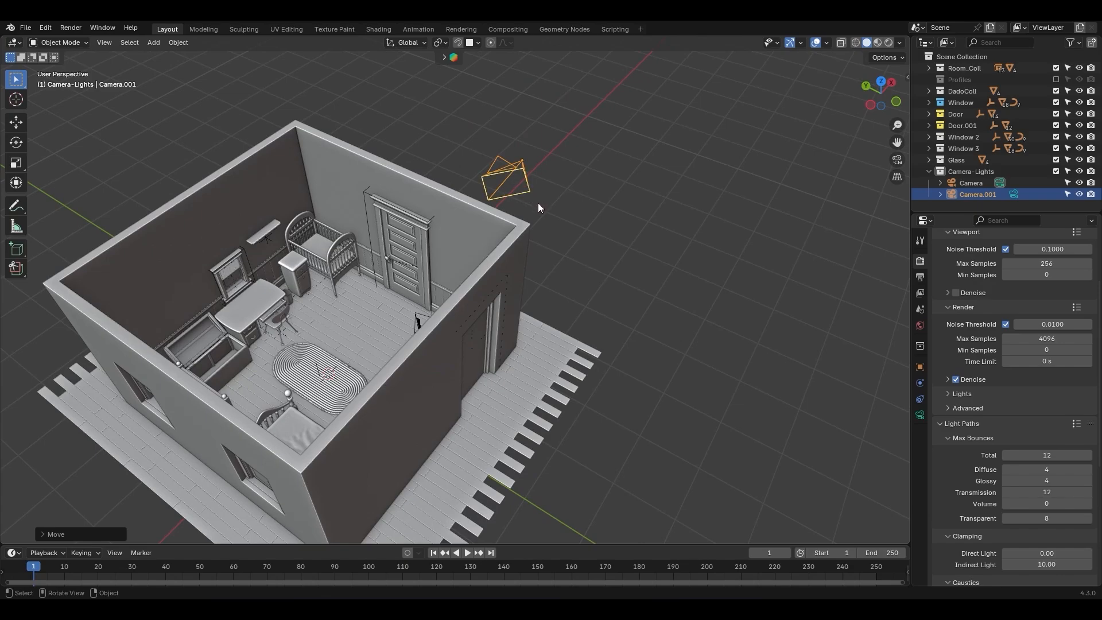
pyautogui.moveTo(487, 194); pyautogui.dragTo(580, 237, button='middle')
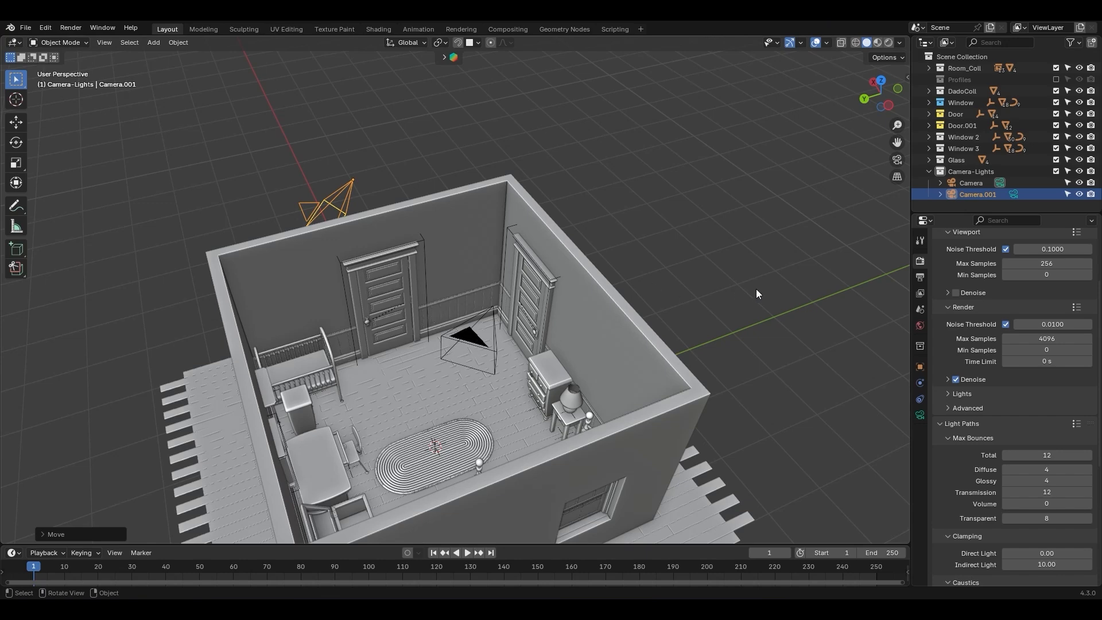
# Make the second camera the active scene camera and switch back to the first one
pyautogui.click(1013, 195)
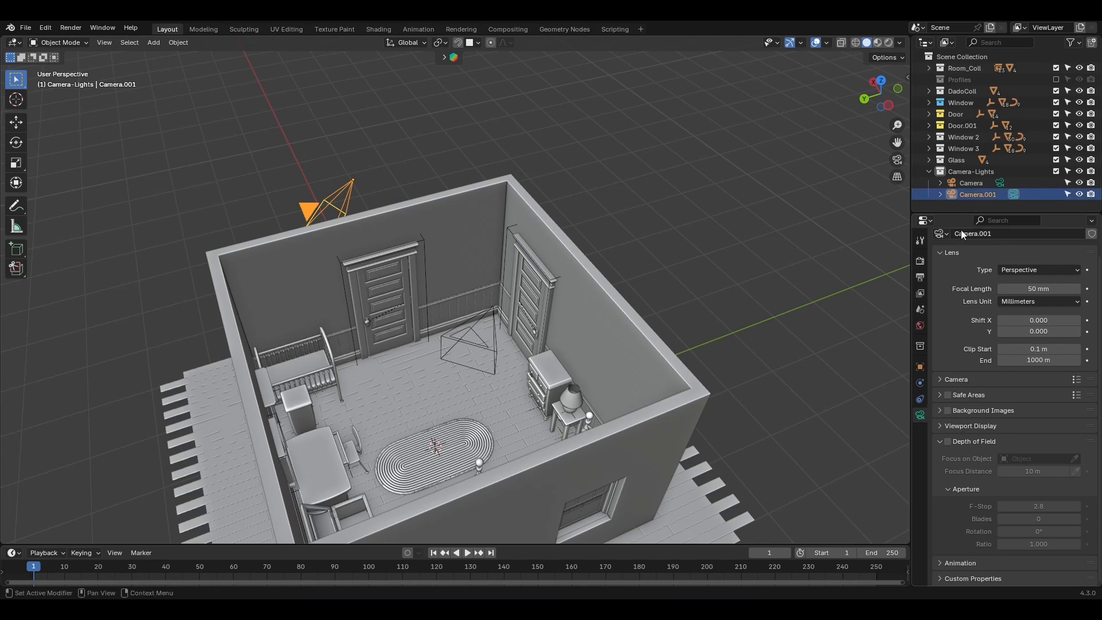
pyautogui.click(843, 212)
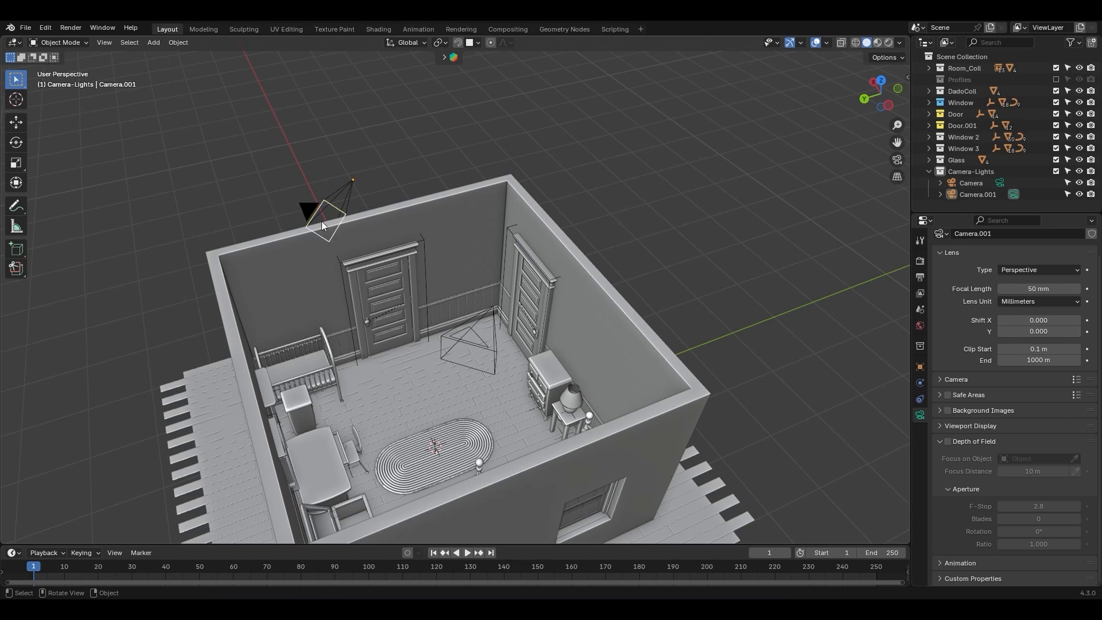
pyautogui.click(1001, 184)
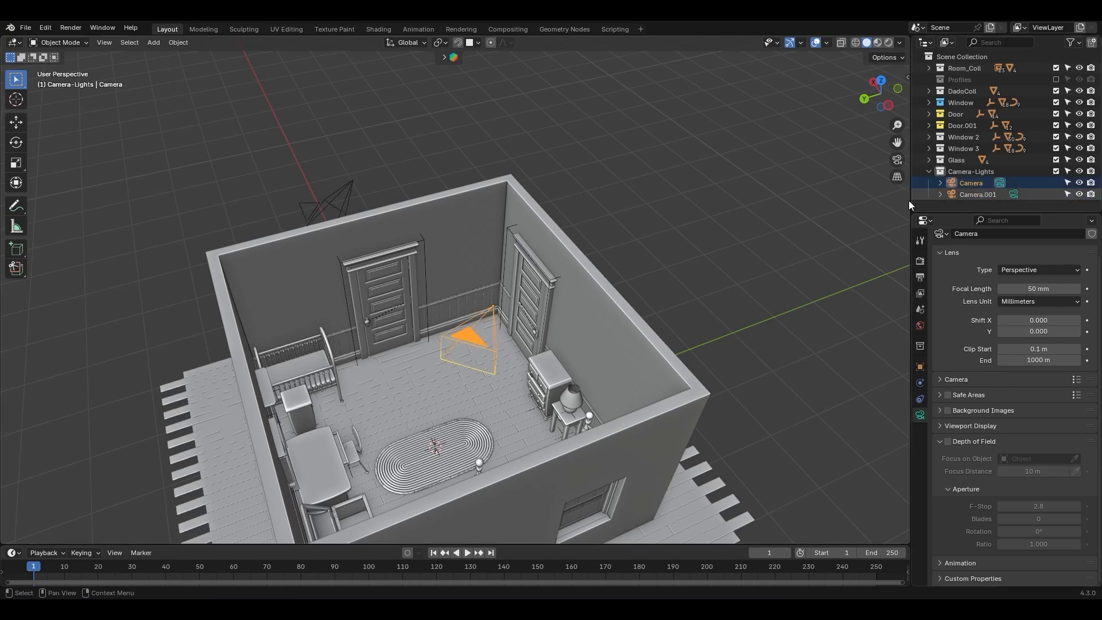
# Delete the second camera outside the room and select the remaining camera inside it
pyautogui.click(346, 188)
pyautogui.press('x')
pyautogui.click(346, 189)
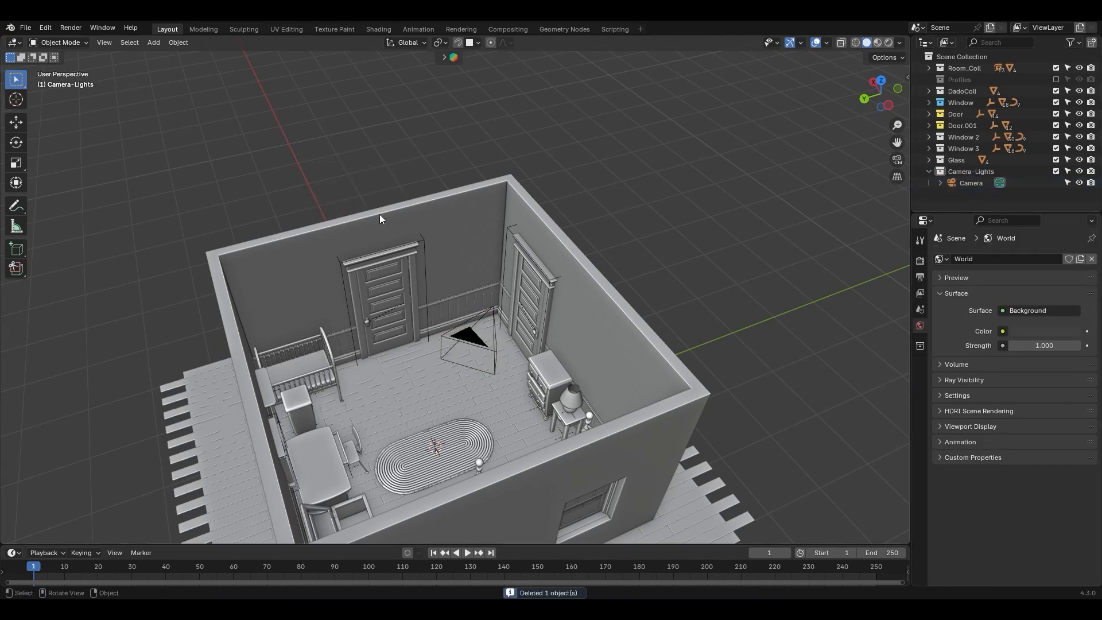
pyautogui.click(471, 337)
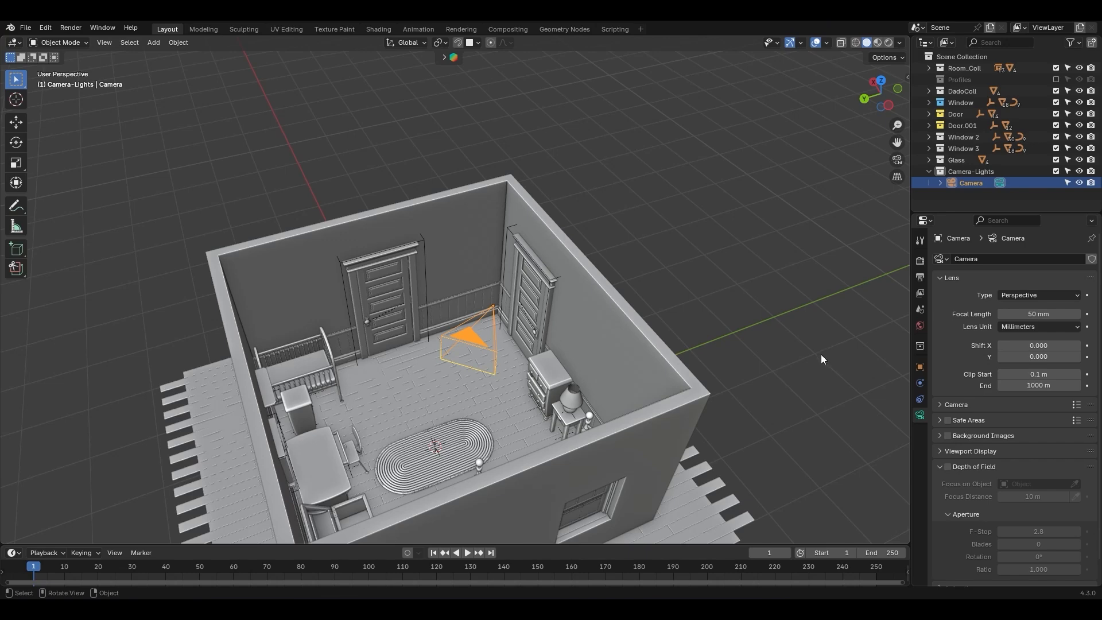
# Check that the scene renders with the Cycles engine on GPU Compute
pyautogui.click(920, 260)
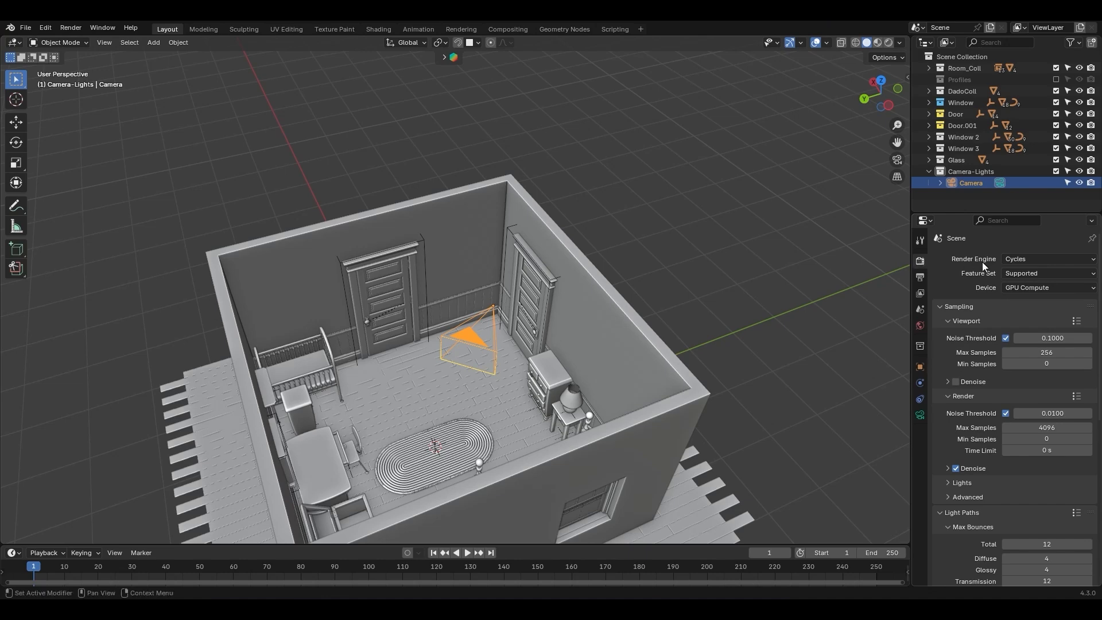
pyautogui.click(1028, 259)
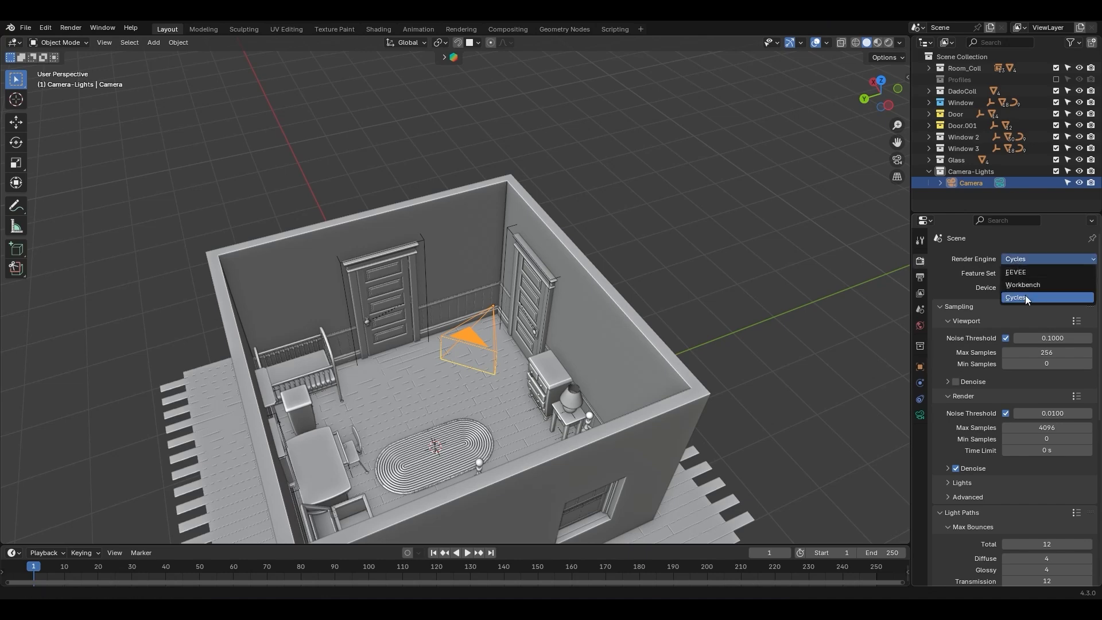
pyautogui.click(1026, 297)
pyautogui.click(1030, 287)
pyautogui.click(1029, 311)
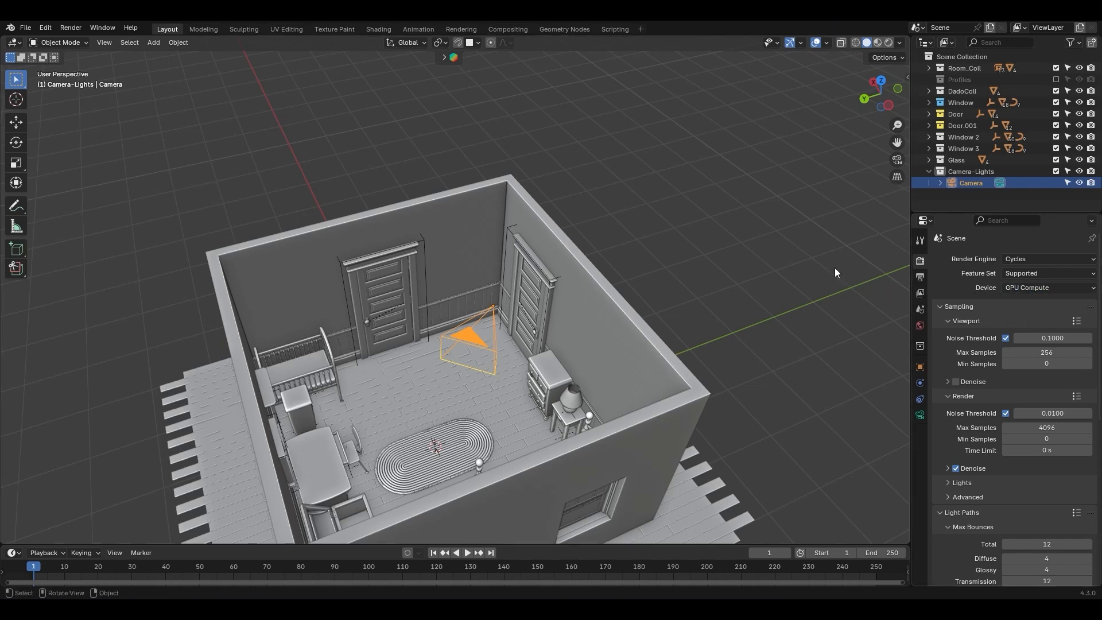
# Check which Cycles render devices are enabled in the system preferences
pyautogui.click(45, 28)
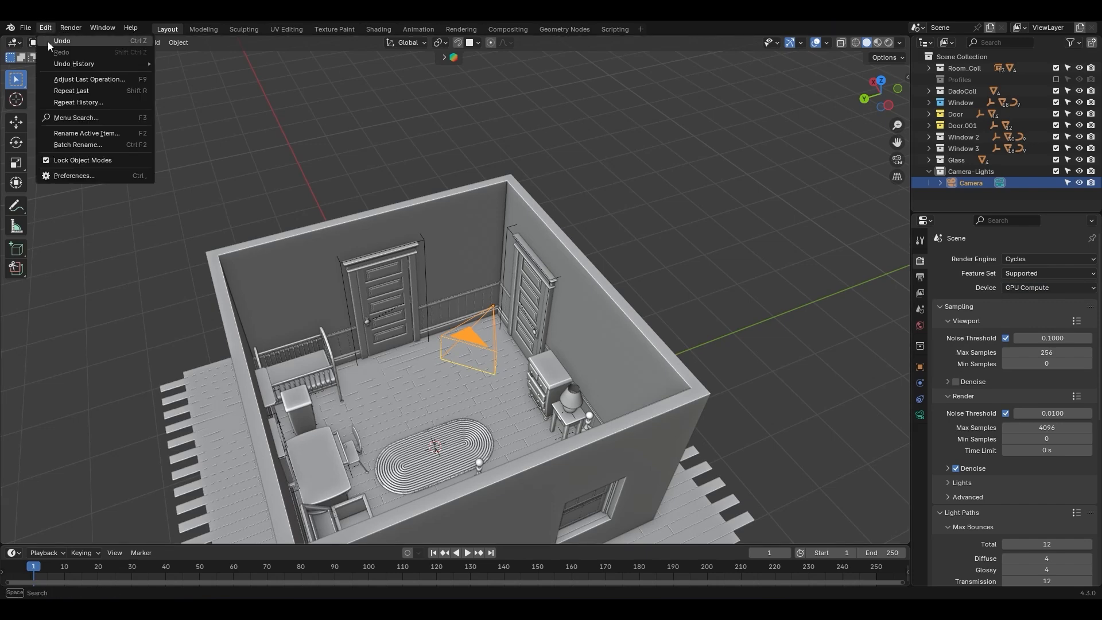
pyautogui.click(57, 176)
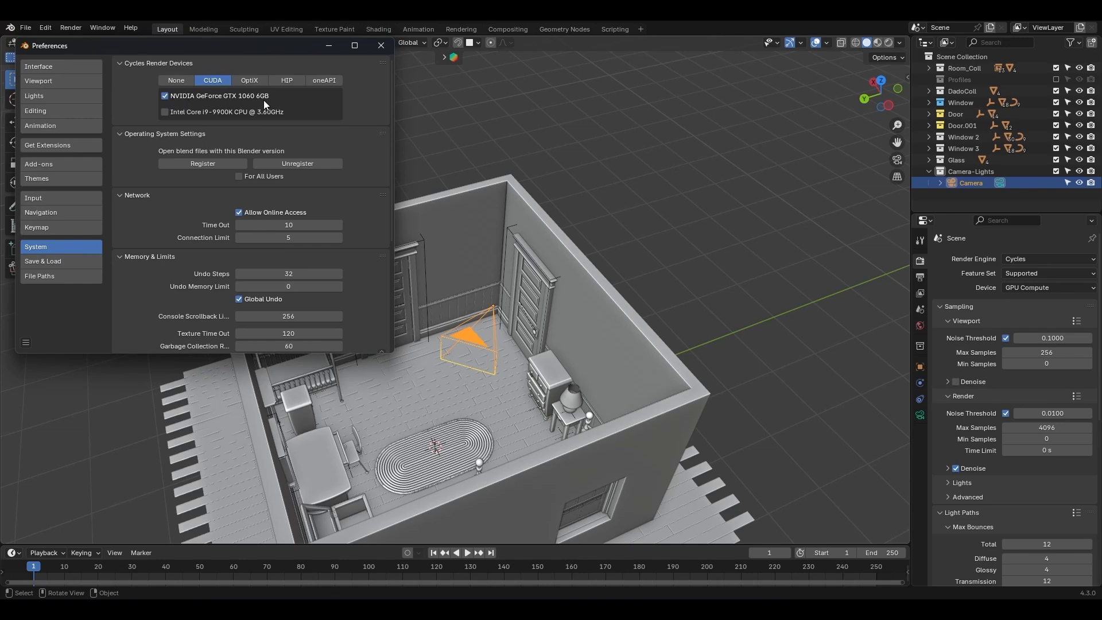
pyautogui.click(382, 45)
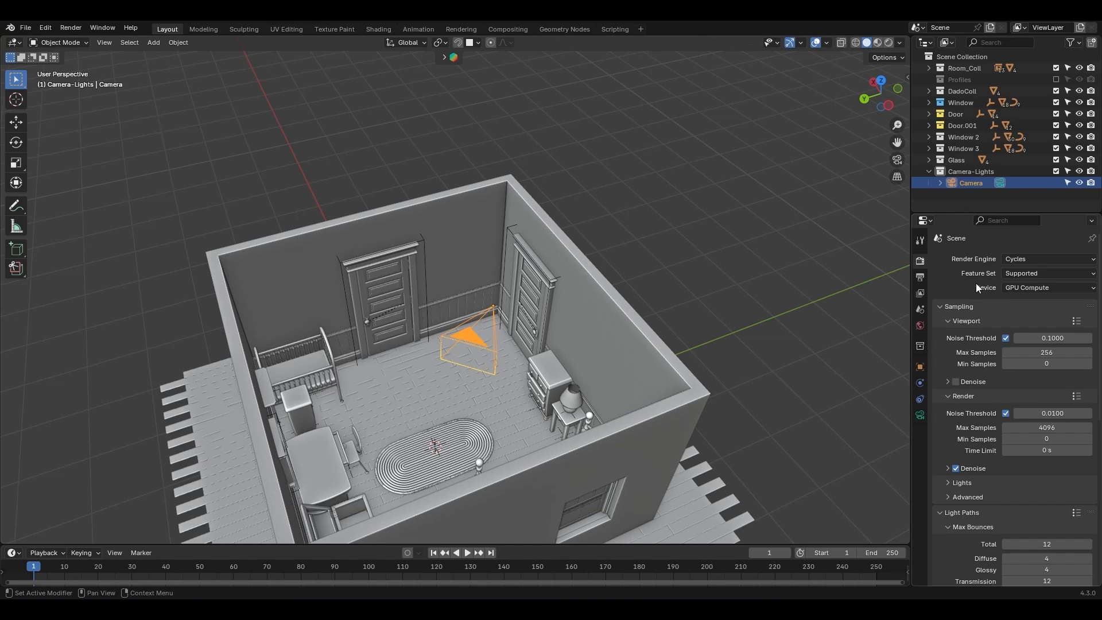
# Bring up the camera's lens settings and walk the camera forward until it sits right against the desk
pyautogui.click(921, 415)
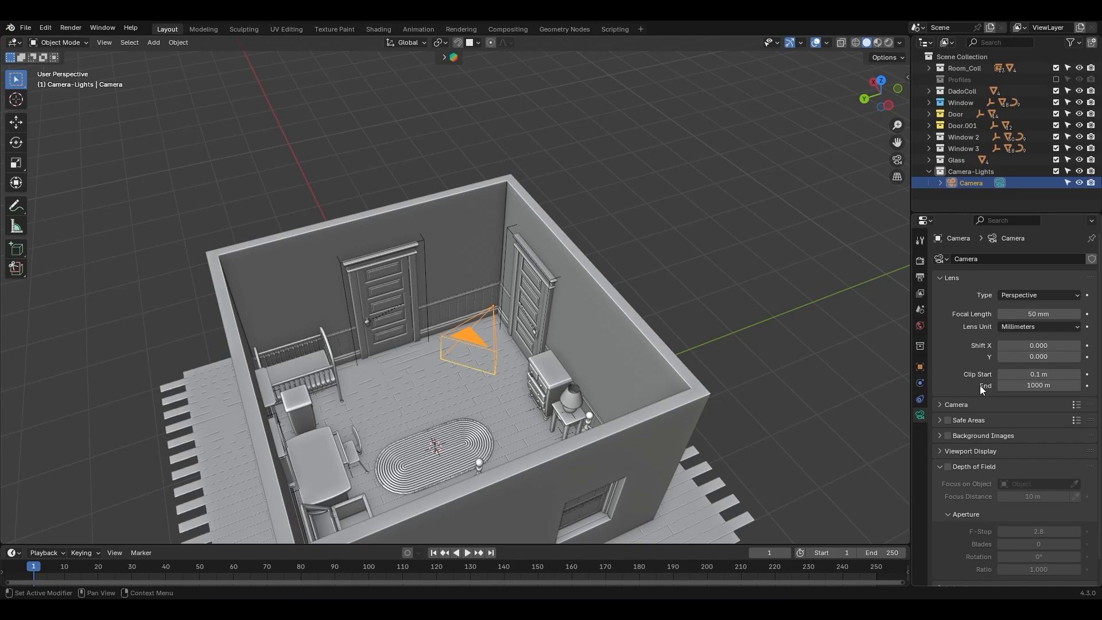
pyautogui.click(689, 343)
pyautogui.moveTo(647, 343); pyautogui.dragTo(467, 342, button='middle')
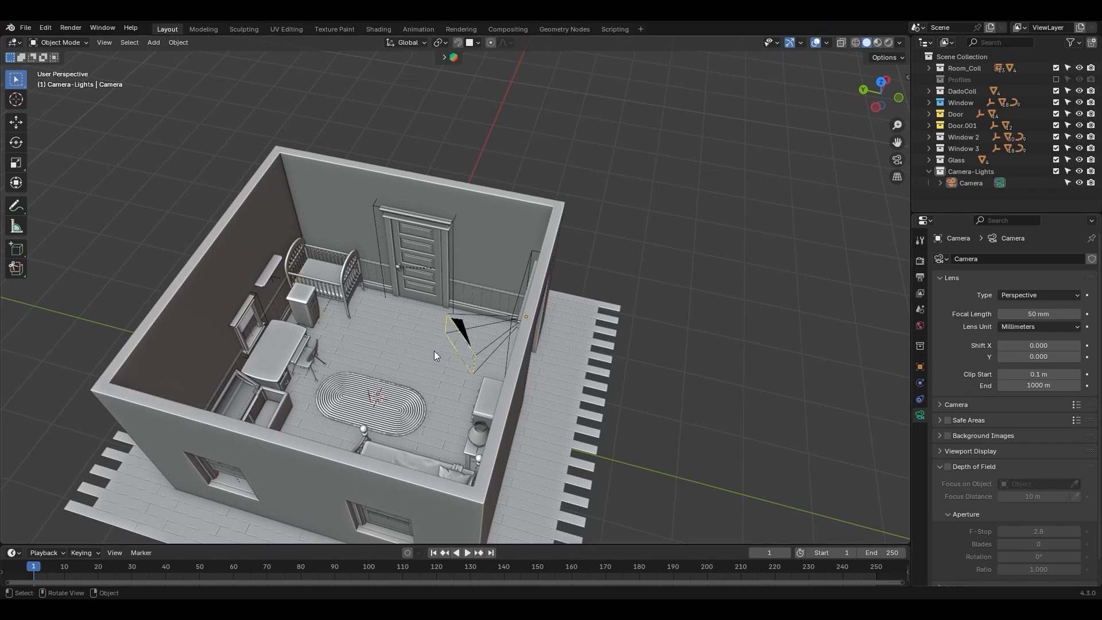
pyautogui.press('KP_0')
pyautogui.hotkey('shift', '`')
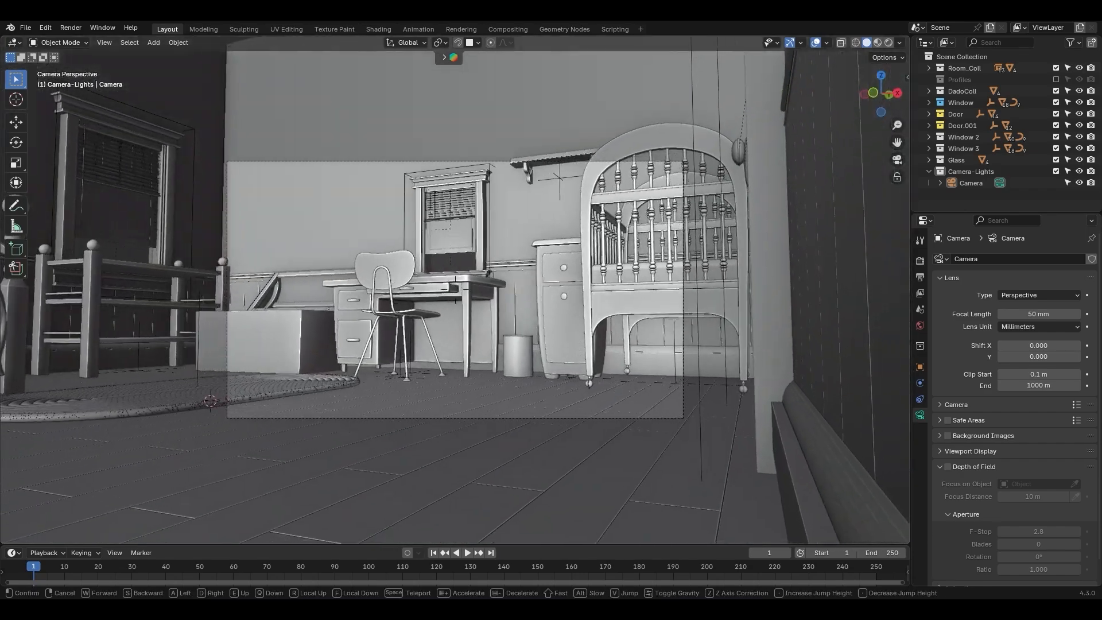
pyautogui.press('w')
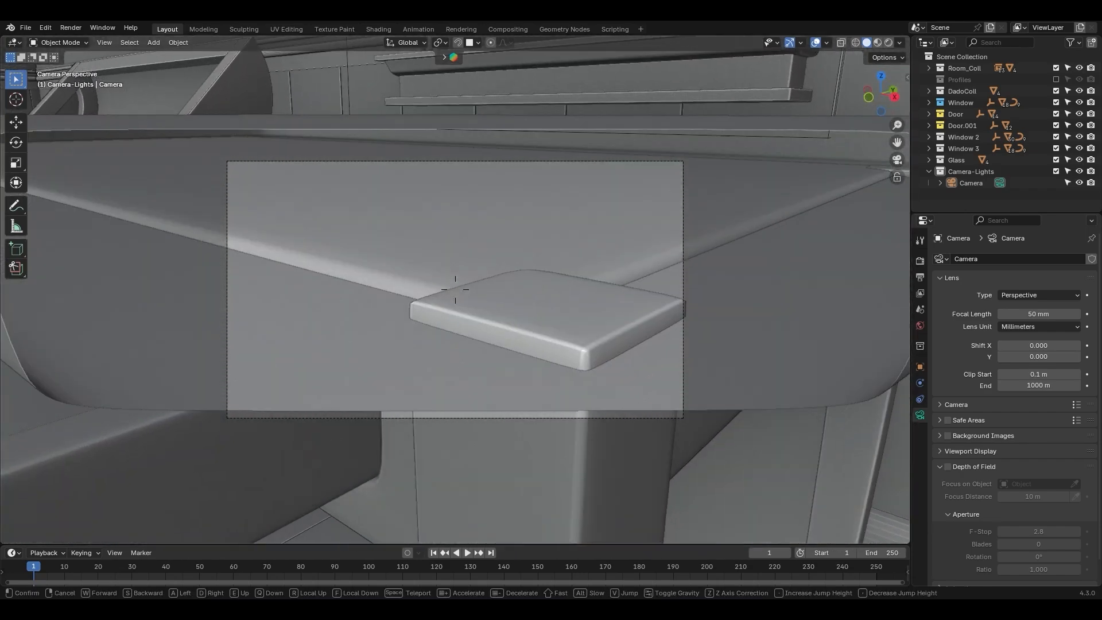
pyautogui.click(587, 315)
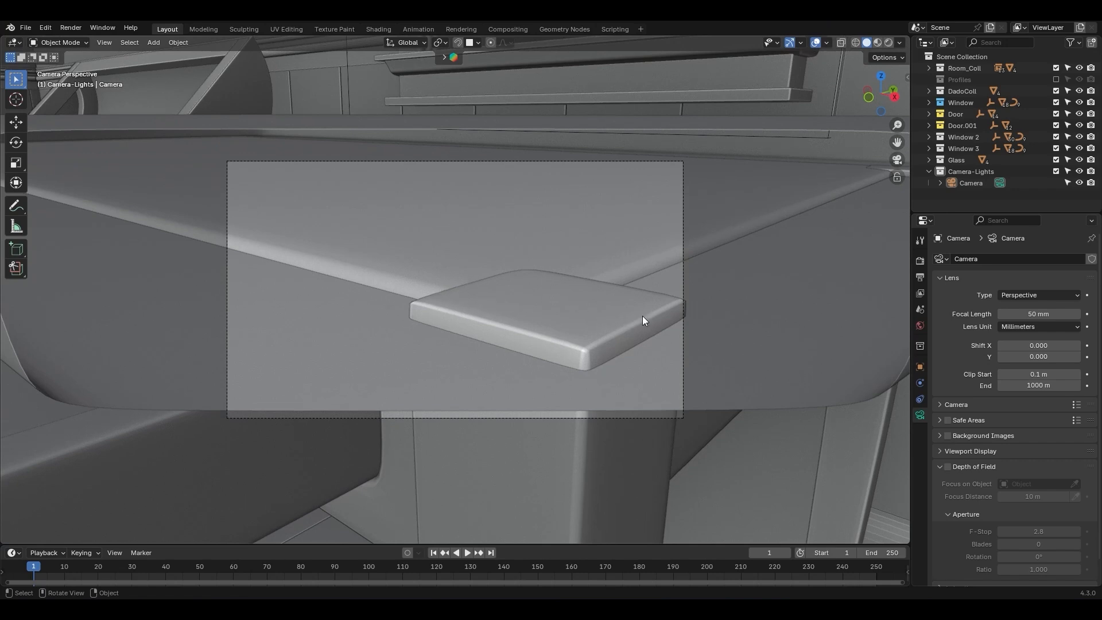
# Lower the camera's clip start to 0.04 m and further down to 0.000001 m
pyautogui.moveTo(1039, 374); pyautogui.dragTo(898, 374)
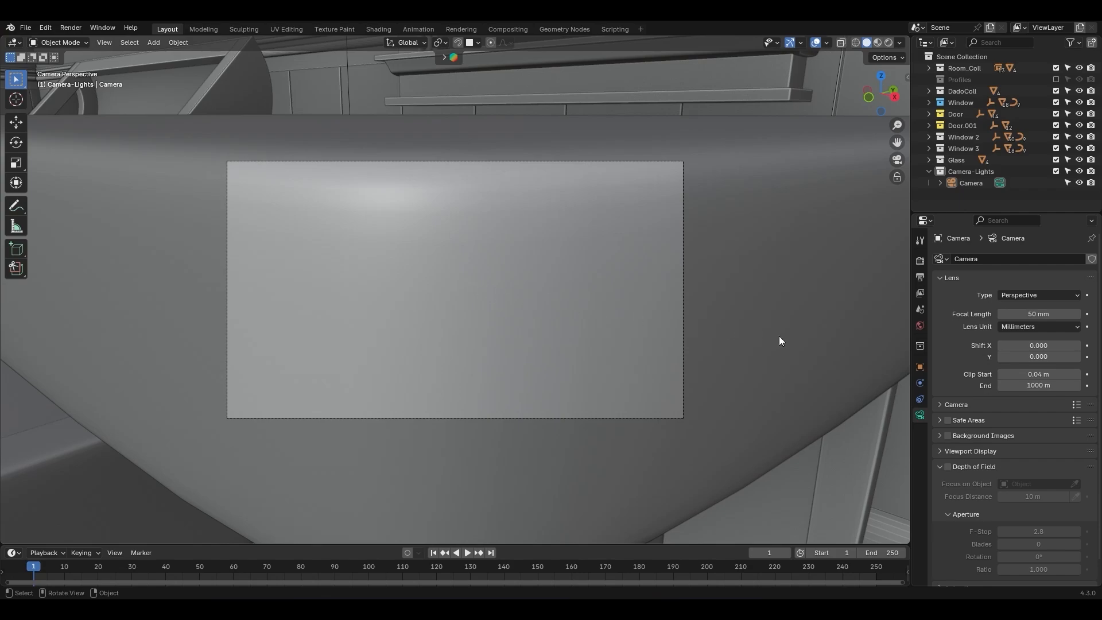
pyautogui.click(1012, 374)
pyautogui.write('0.000001')
pyautogui.press('Return')
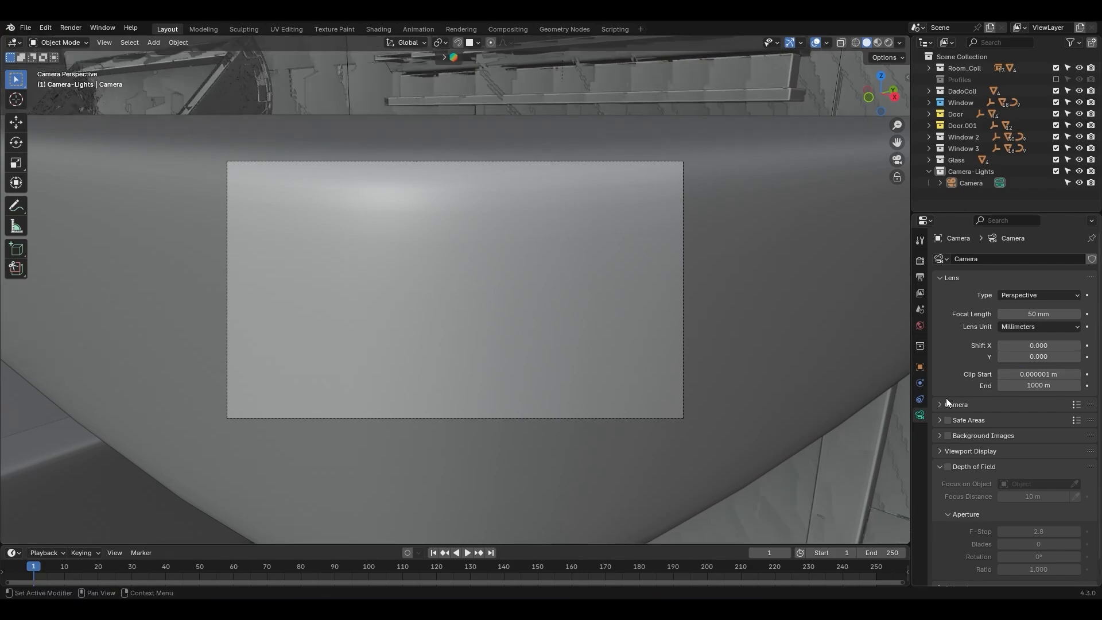
# Back the camera away to view the whole desk and chair, and reset its clip start to the default 0.1 m
pyautogui.hotkey('shift', '`')
pyautogui.press('s')
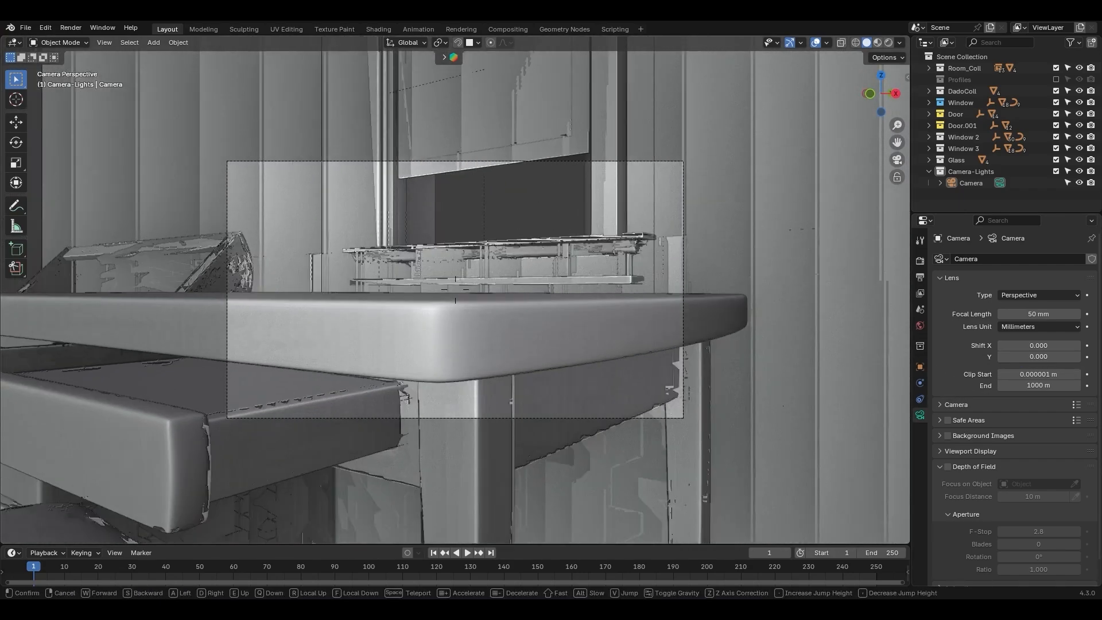
pyautogui.press('e')
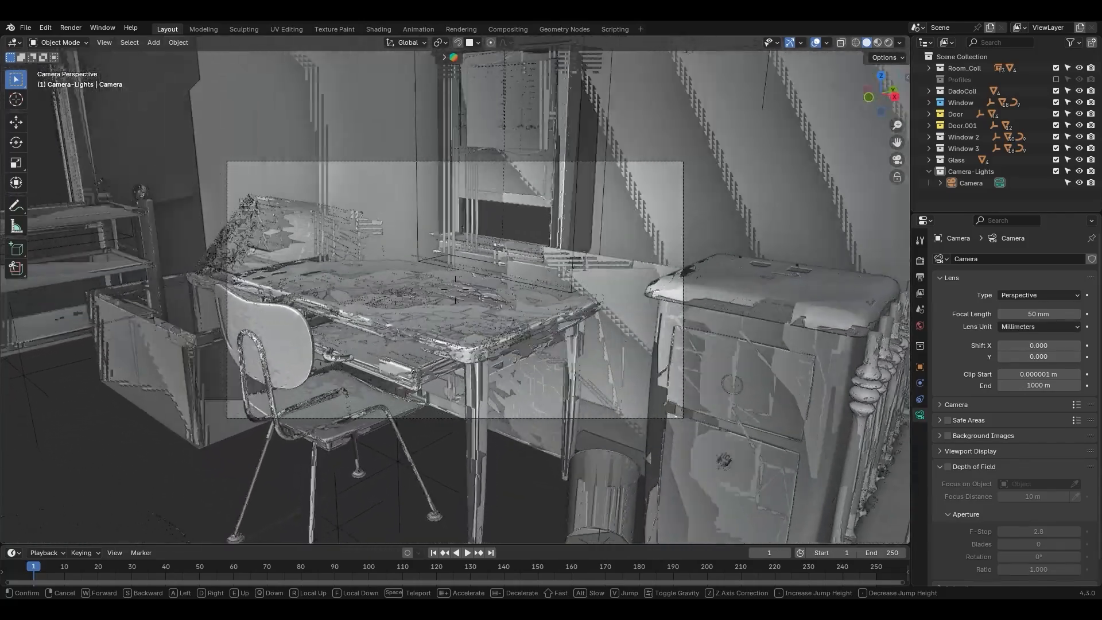
pyautogui.click(466, 263)
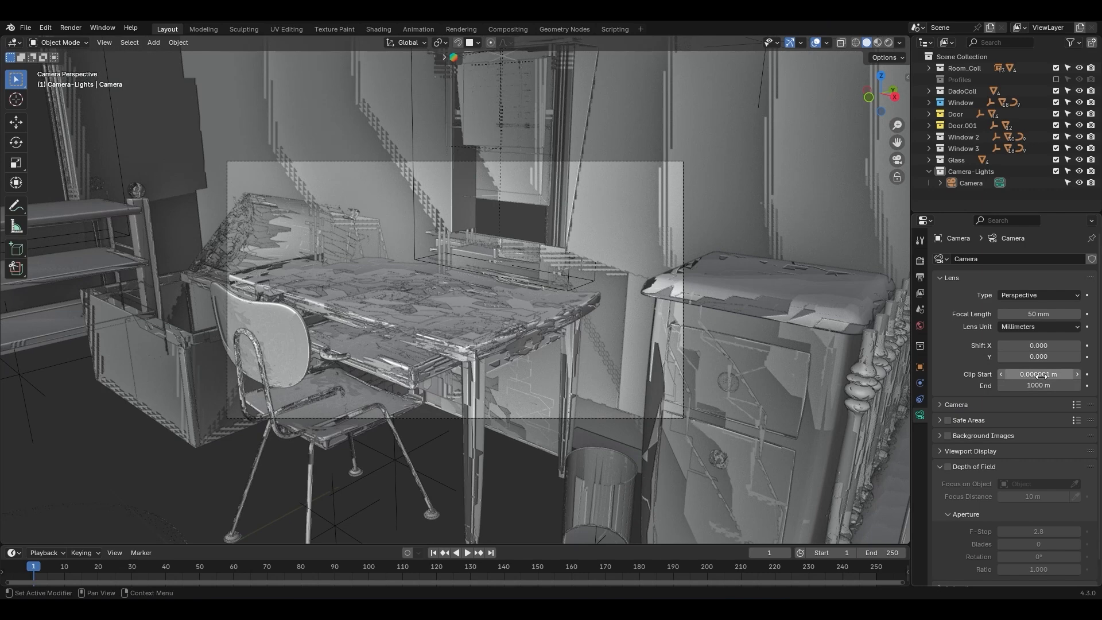
pyautogui.press('BackSpace')
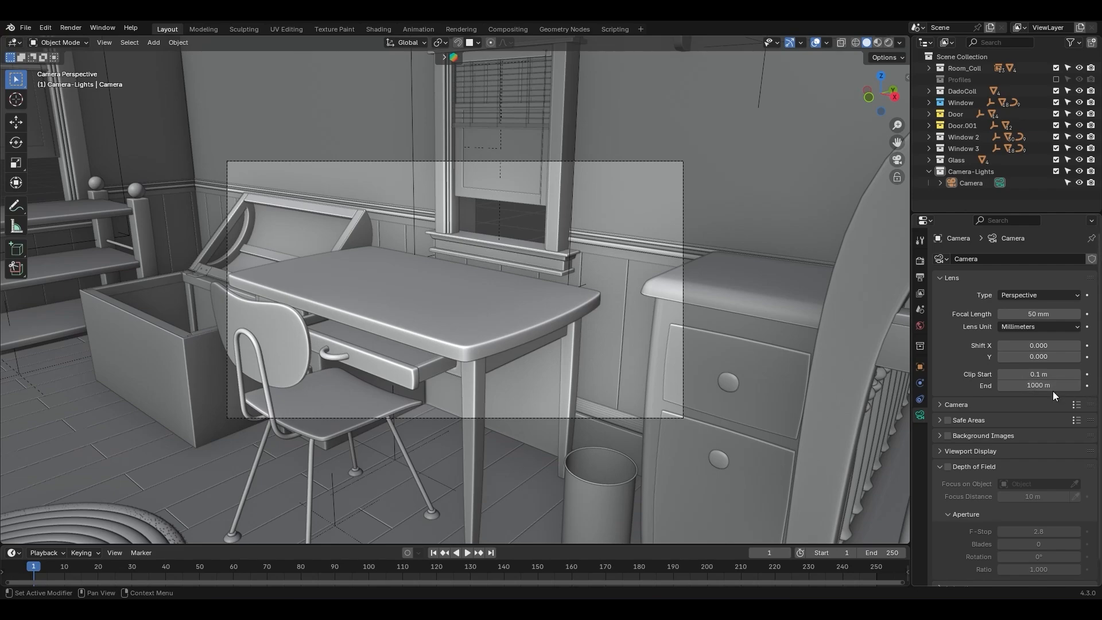
# Fly the camera backwards and up until the whole room is seen from outside
pyautogui.hotkey('shift', '`')
pyautogui.press('s')
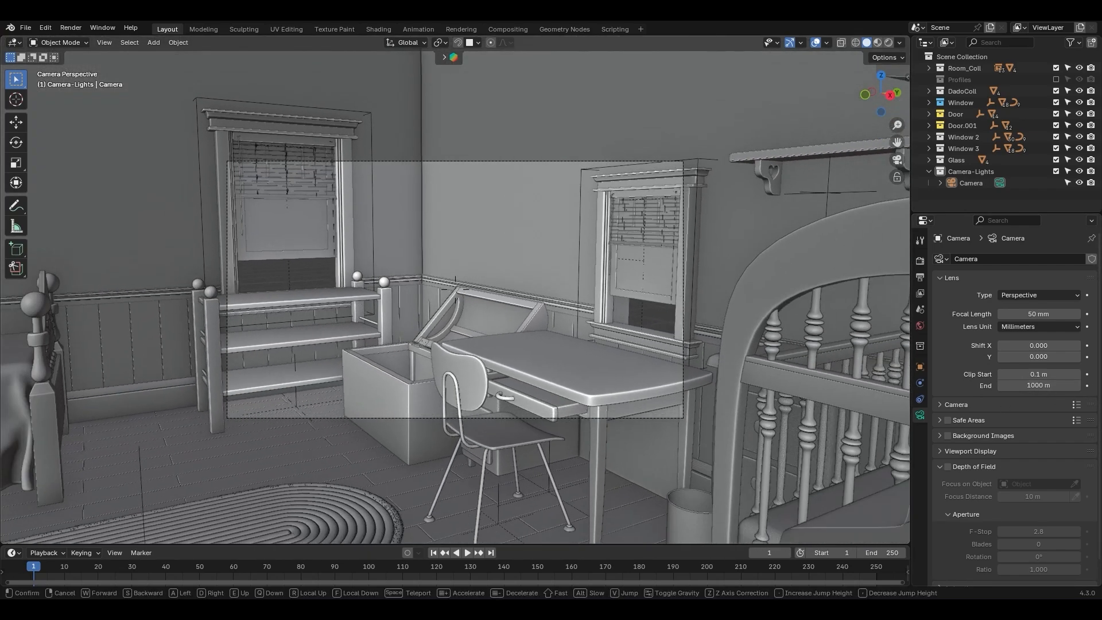
pyautogui.press('e')
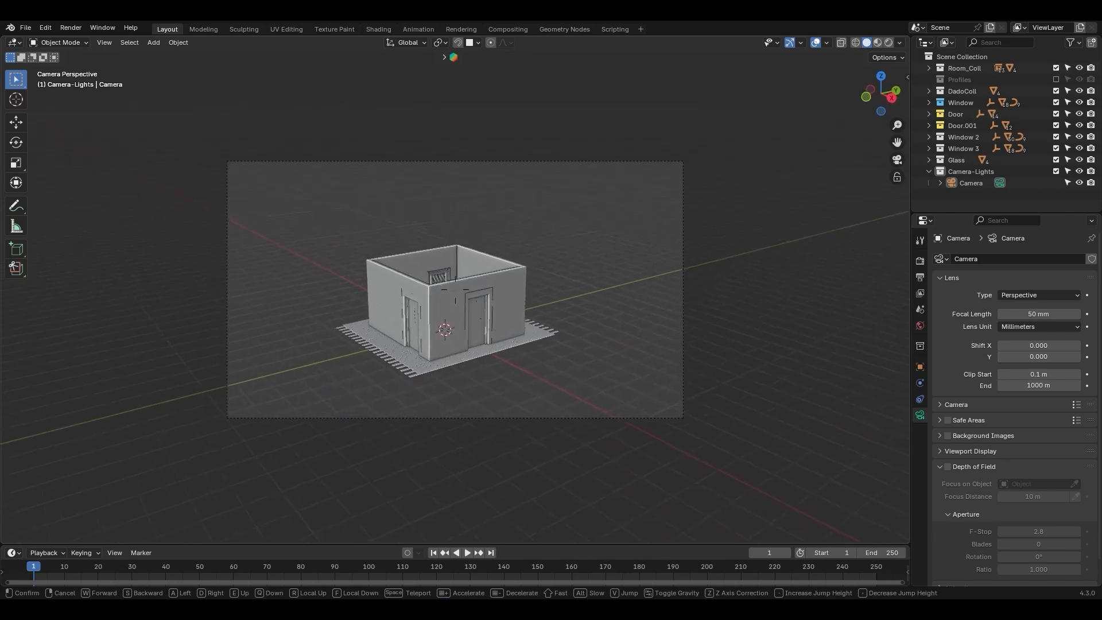
pyautogui.click(337, 296)
# Add a plane mesh and scale it up in Edit Mode into a huge ground surface under the room
pyautogui.hotkey('shift', 'a')
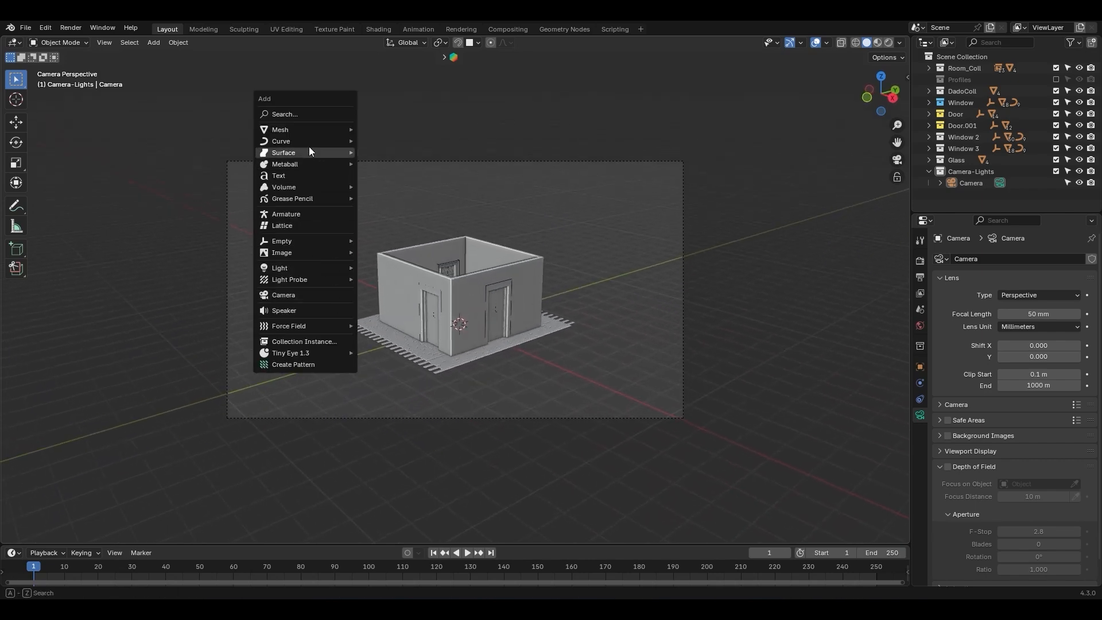
pyautogui.moveTo(331, 127)
pyautogui.click(402, 129)
pyautogui.press('Tab')
pyautogui.press('s')
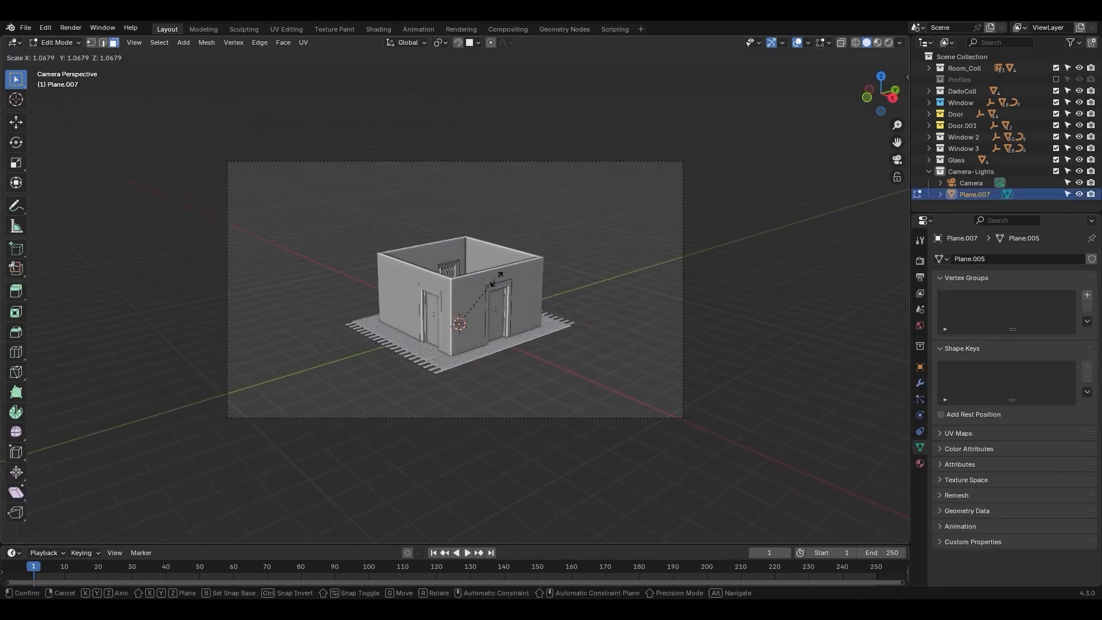
pyautogui.click(361, 397)
pyautogui.press('Tab')
# Pull the camera farther back over the ground plane, select it and try adjusting its clip end
pyautogui.hotkey('shift', '`')
pyautogui.press('s')
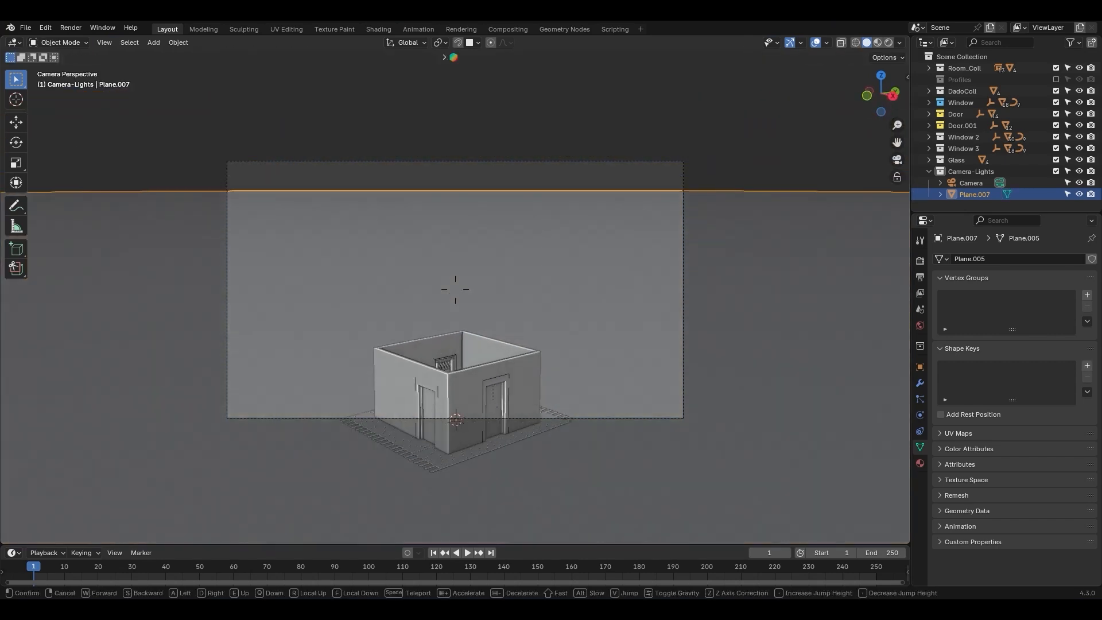
pyautogui.click(455, 289)
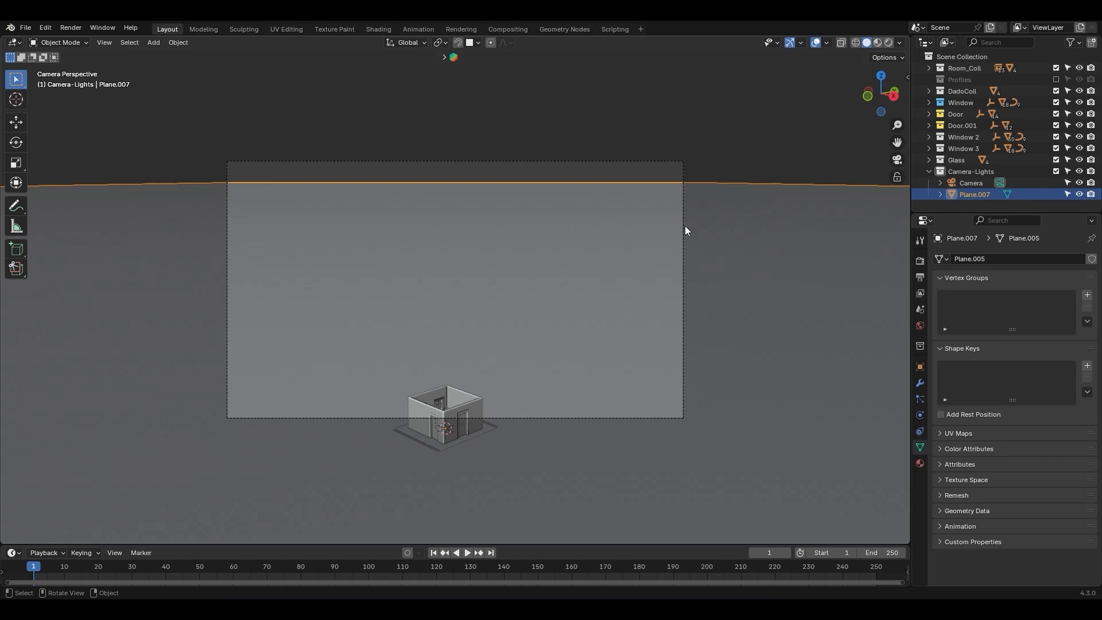
pyautogui.click(1002, 183)
pyautogui.moveTo(1039, 385)
pyautogui.mouseDown()
pyautogui.moveTo(942, 385)
pyautogui.moveTo(1049, 385)
pyautogui.mouseUp()
pyautogui.press('Escape')
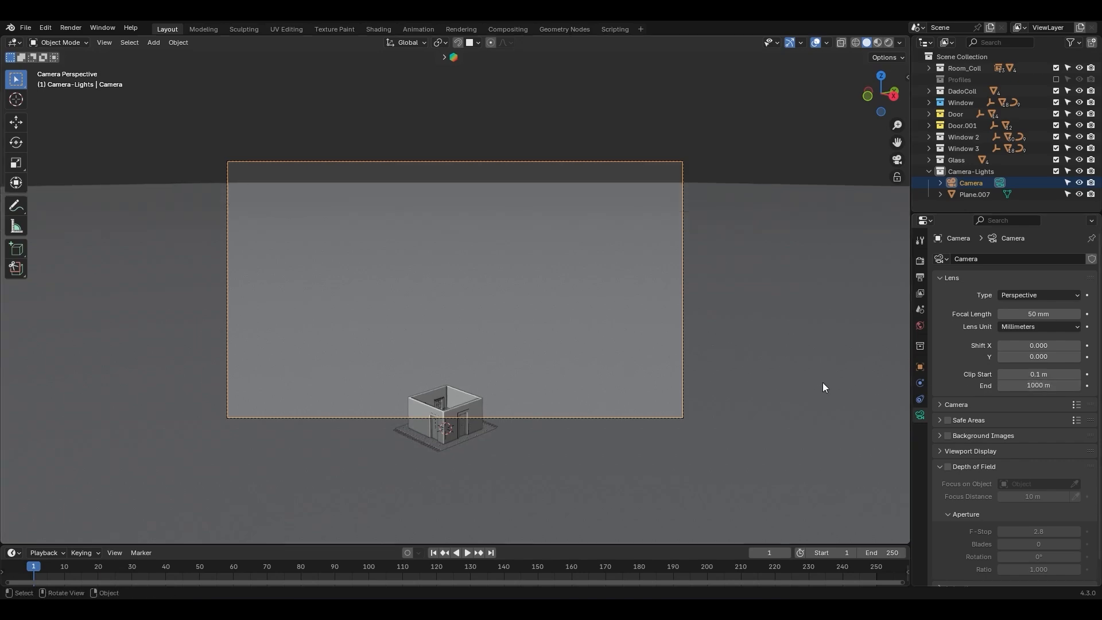
# Walk the camera back into the room for a low shot of the bed end, shelf, rug, chest and desk chair
pyautogui.hotkey('shift', '`')
pyautogui.press('w')
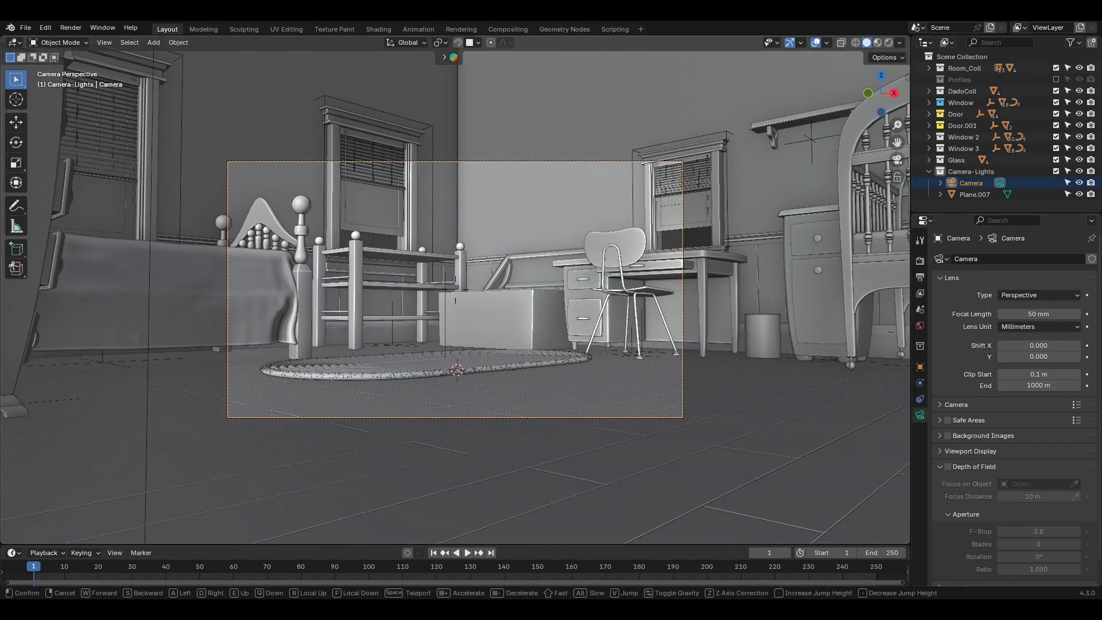
pyautogui.press('s')
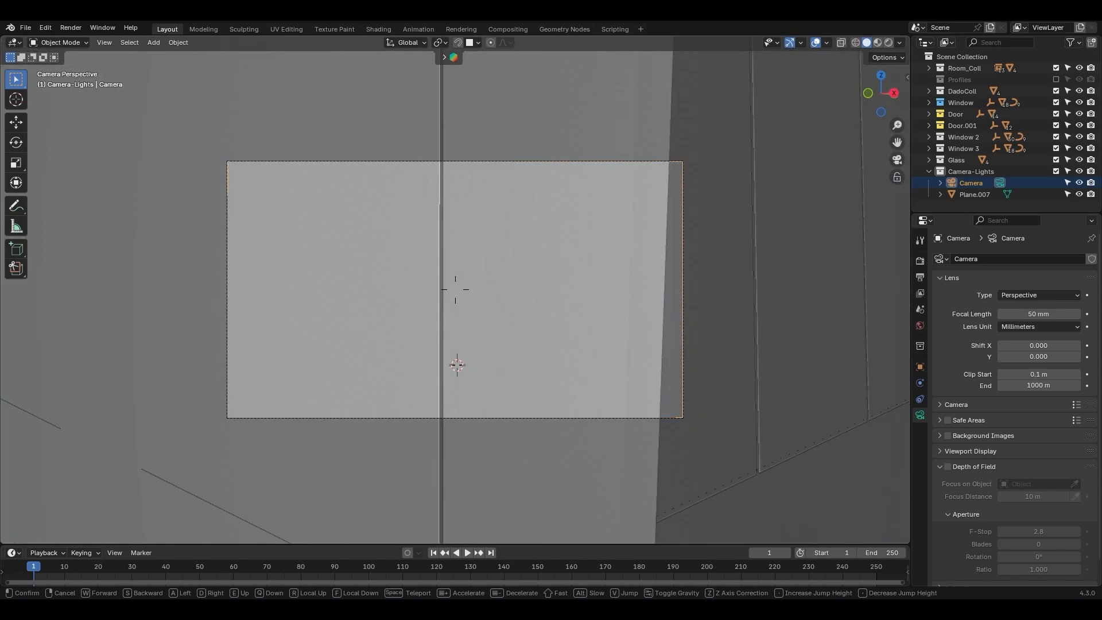
pyautogui.press('w')
pyautogui.click(490, 384)
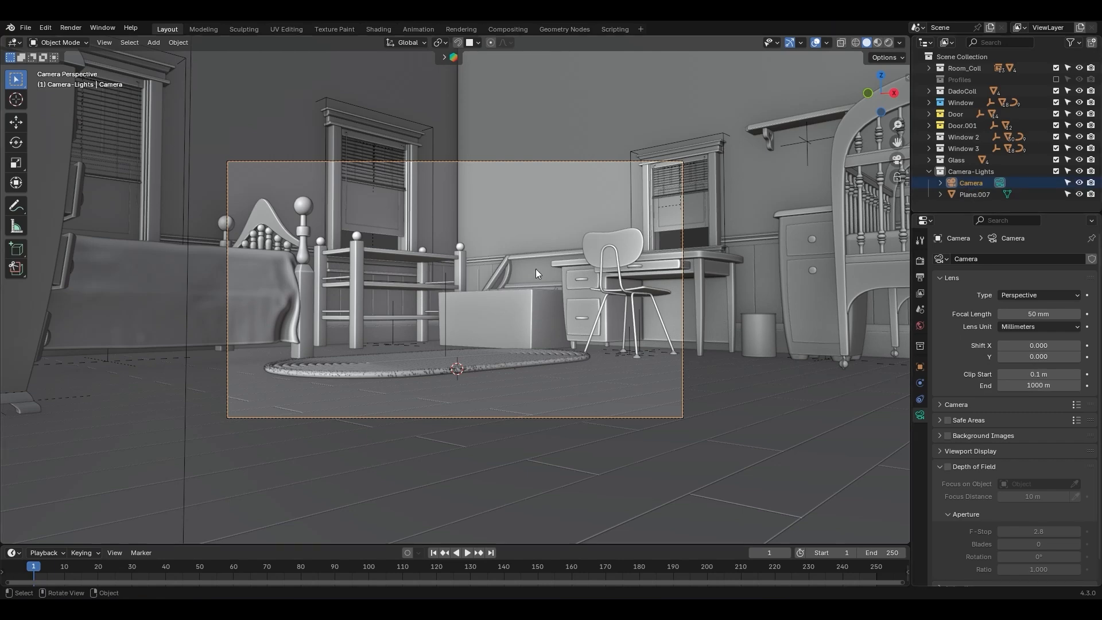
# Leave the camera view and examine the viewport's own clip start and clip end settings
pyautogui.moveTo(511, 253); pyautogui.dragTo(534, 277, button='middle')
pyautogui.scroll(-5, 603, 257)
pyautogui.press('n')
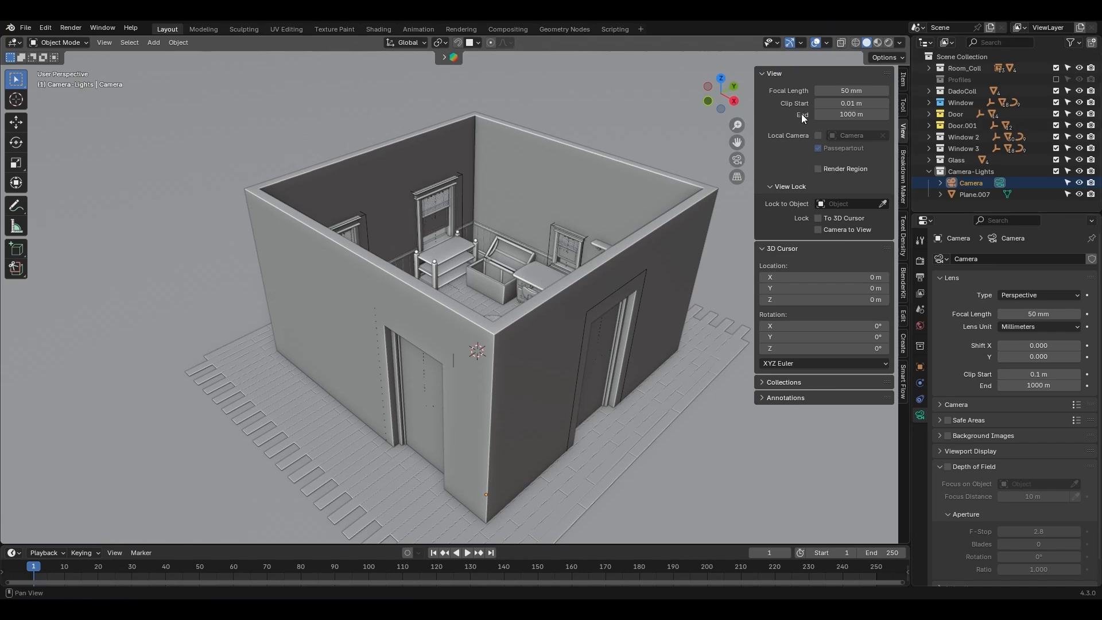
pyautogui.moveTo(844, 114)
pyautogui.mouseDown()
pyautogui.moveTo(801, 115)
pyautogui.moveTo(827, 114)
pyautogui.mouseUp()
pyautogui.rightClick(869, 115)
pyautogui.press('n')
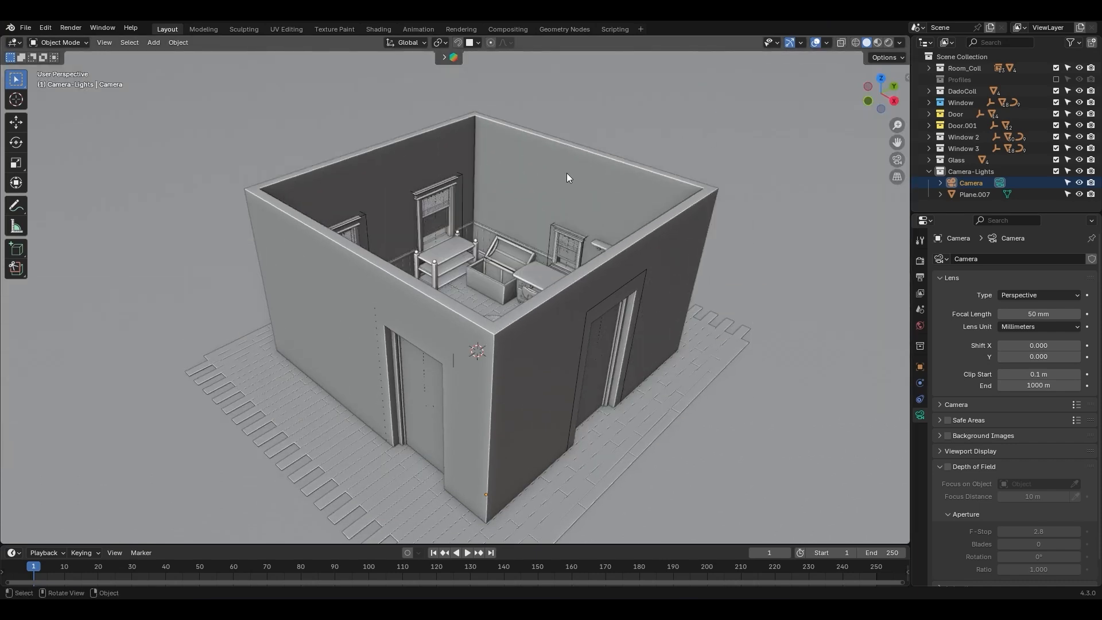
# Return to the camera view and try focal lengths of 19 mm and 187 mm
pyautogui.press('KP_0')
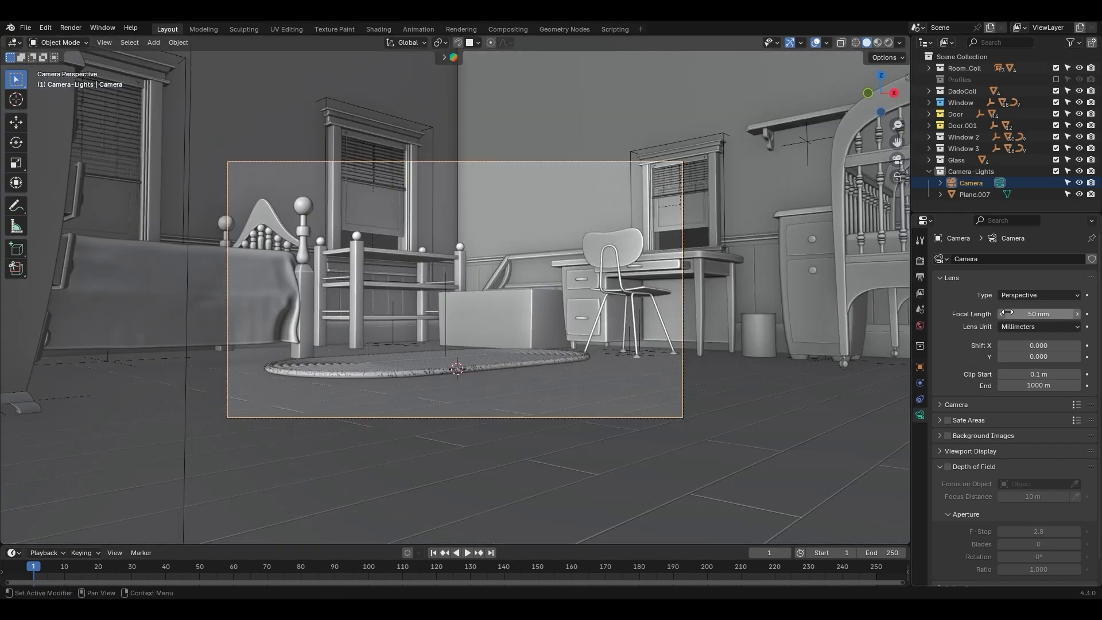
pyautogui.moveTo(1010, 314); pyautogui.dragTo(919, 314)
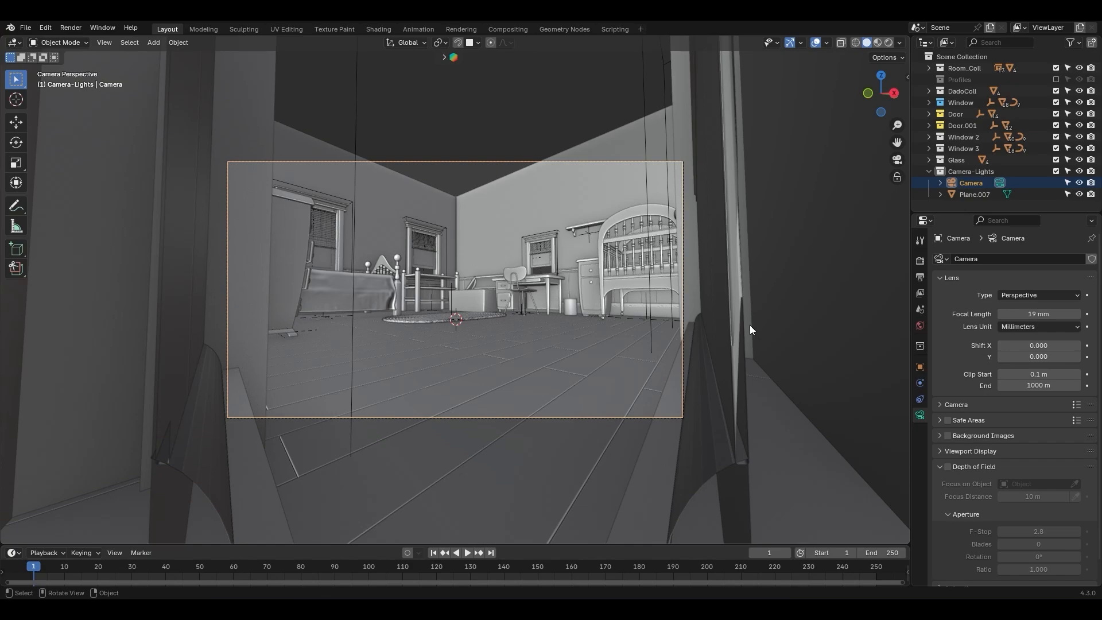
pyautogui.moveTo(1034, 314); pyautogui.dragTo(1091, 314)
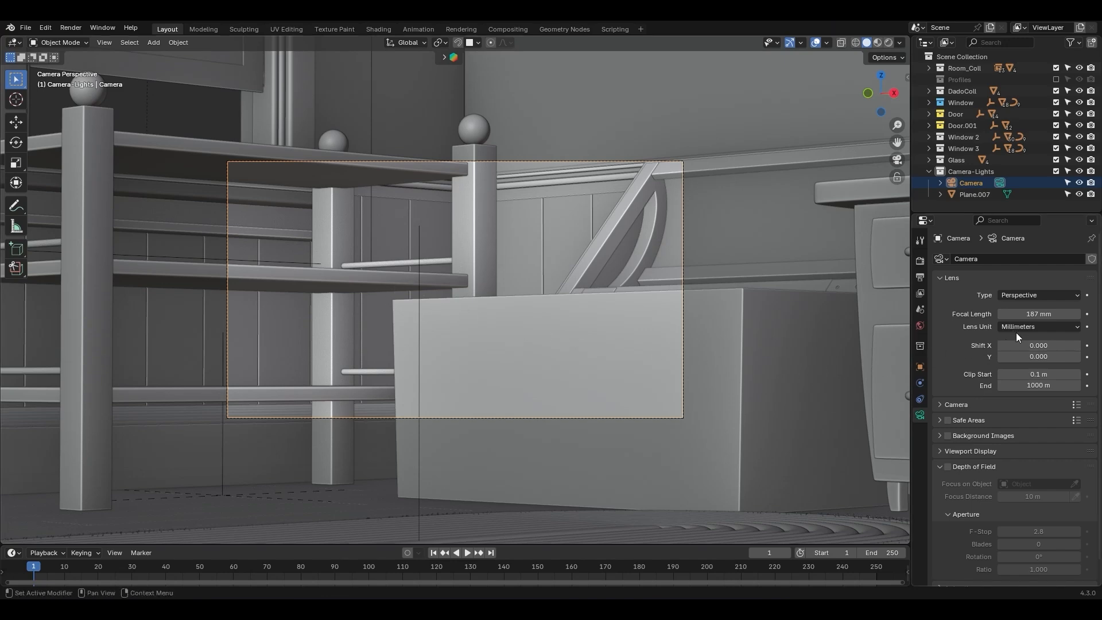
# Set the camera's focal length to 30 mm
pyautogui.click(1040, 313)
pyautogui.write('30')
pyautogui.press('Return')
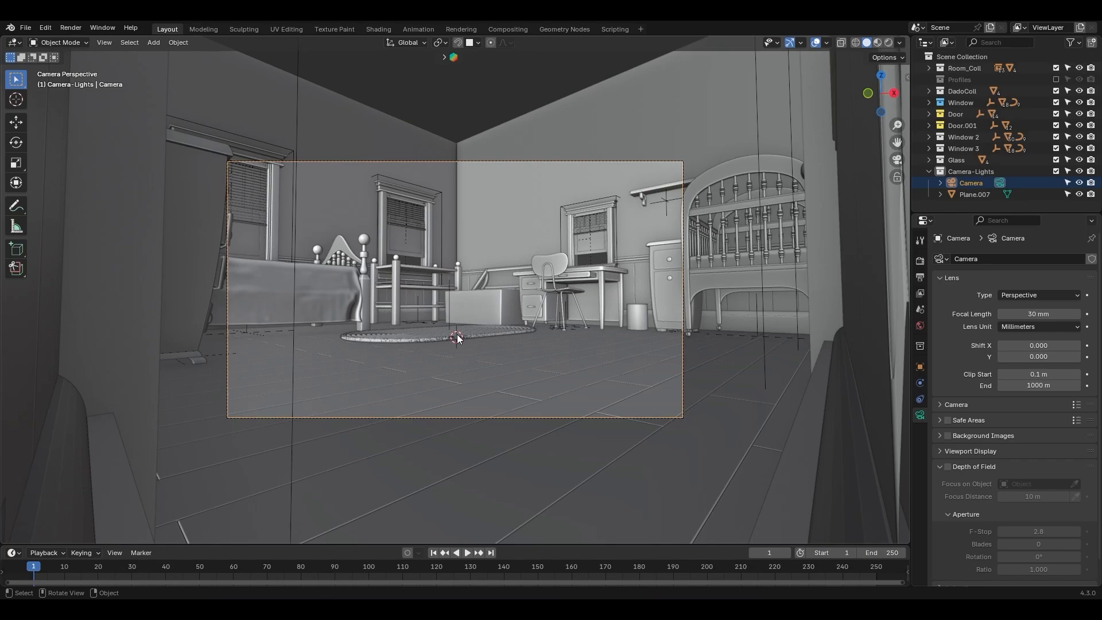
# Divide the viewport into a room overview beside the camera view, and split the camera view's area into two stacked areas
pyautogui.keyDown('ctrl'); pyautogui.moveTo(457, 334); pyautogui.dragTo(467, 248, button='middle'); pyautogui.keyUp('ctrl')
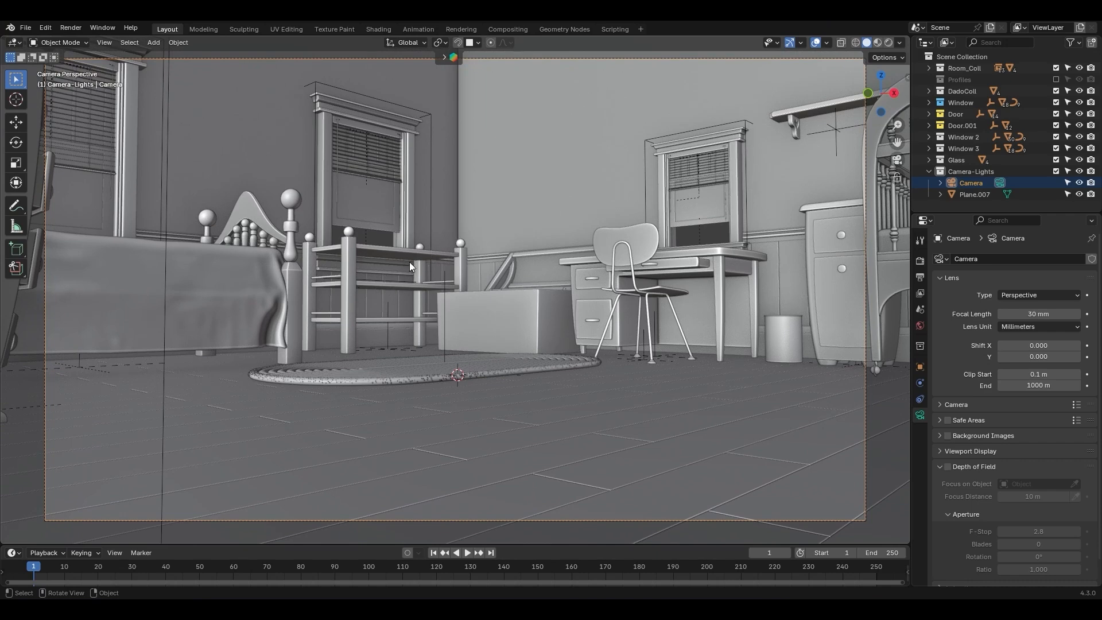
pyautogui.moveTo(4, 39); pyautogui.dragTo(448, 138)
pyautogui.moveTo(389, 164); pyautogui.dragTo(224, 292, button='middle')
pyautogui.scroll(-10, 288, 219)
pyautogui.scroll(1, 249, 251)
pyautogui.moveTo(458, 527); pyautogui.dragTo(457, 324)
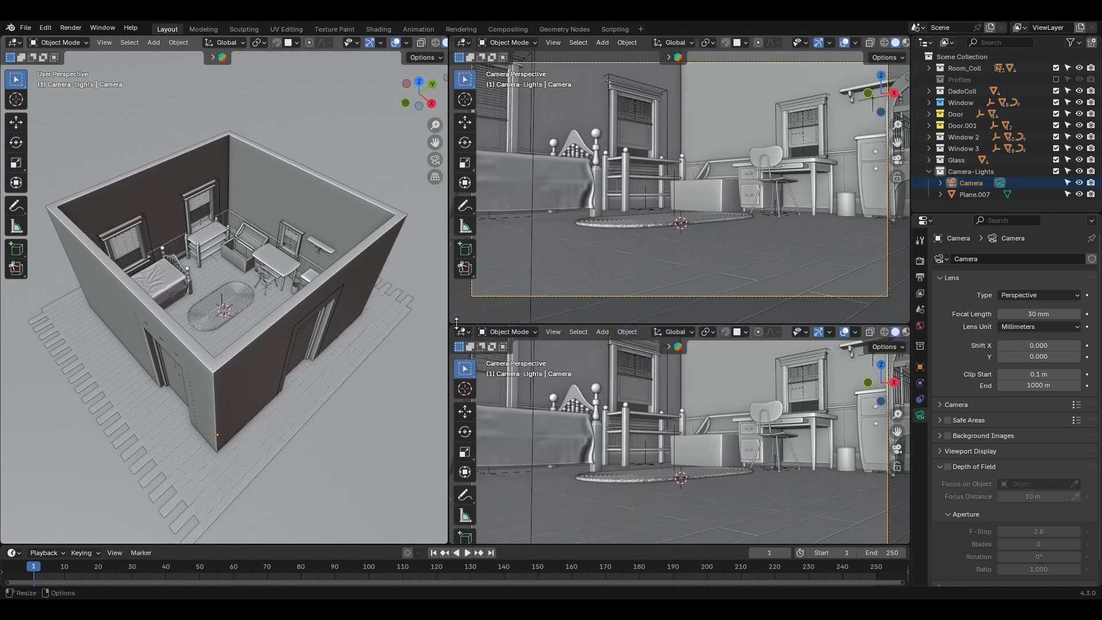
# Change the area below the camera view to a Shader Editor and hide its sidebar
pyautogui.click(463, 332)
pyautogui.click(505, 433)
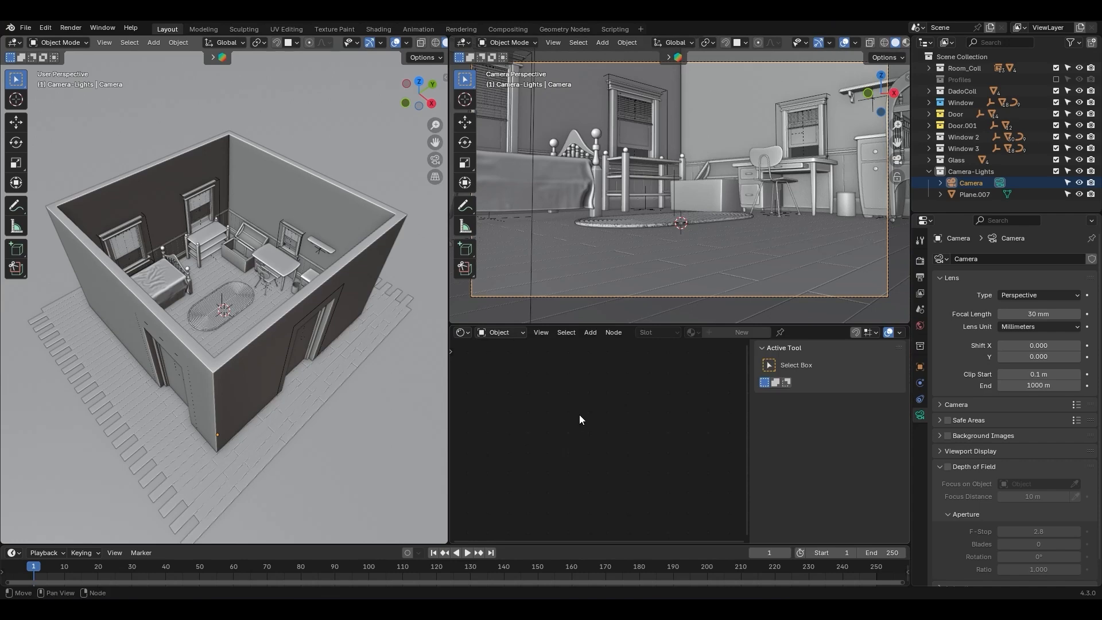
pyautogui.press('n')
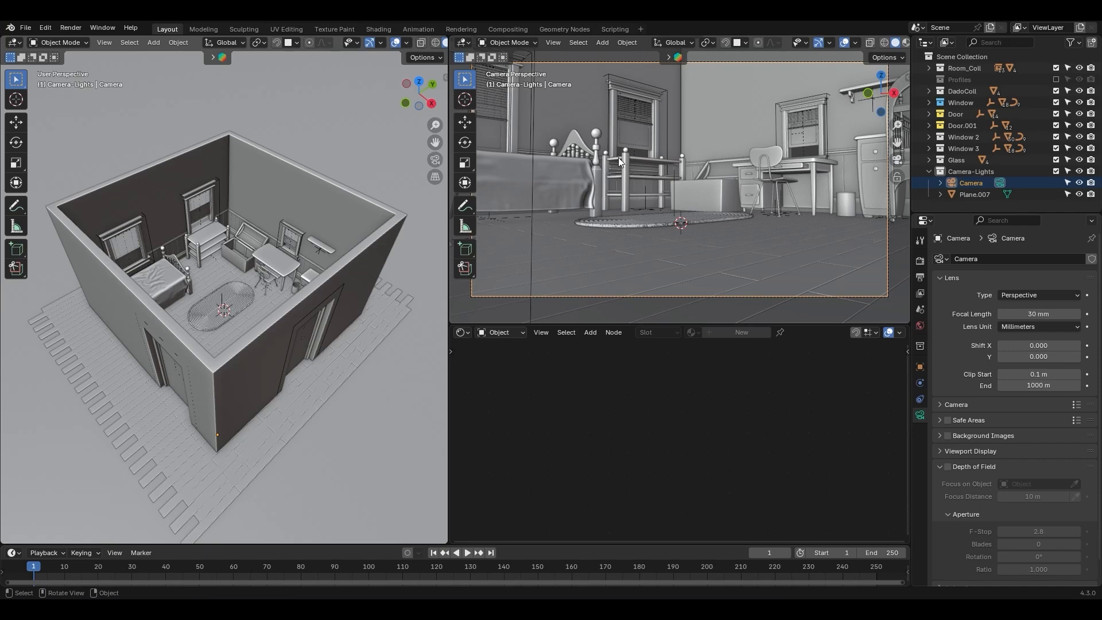
# Hide the toolbar, navigation gizmos and header in the camera viewport
pyautogui.press('t')
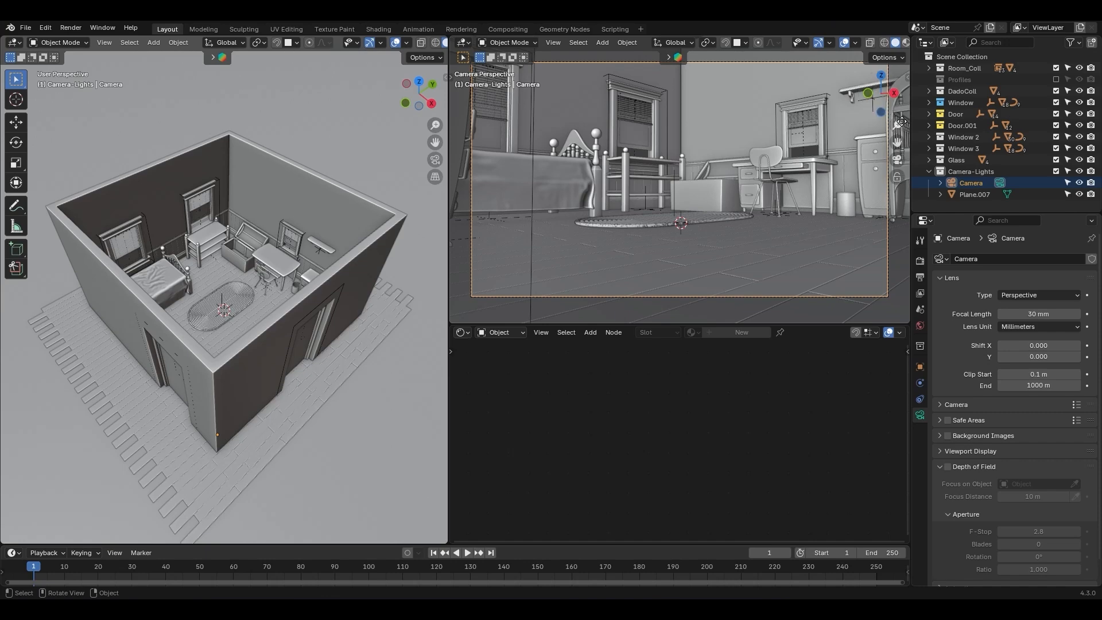
pyautogui.hotkey('ctrl', '`')
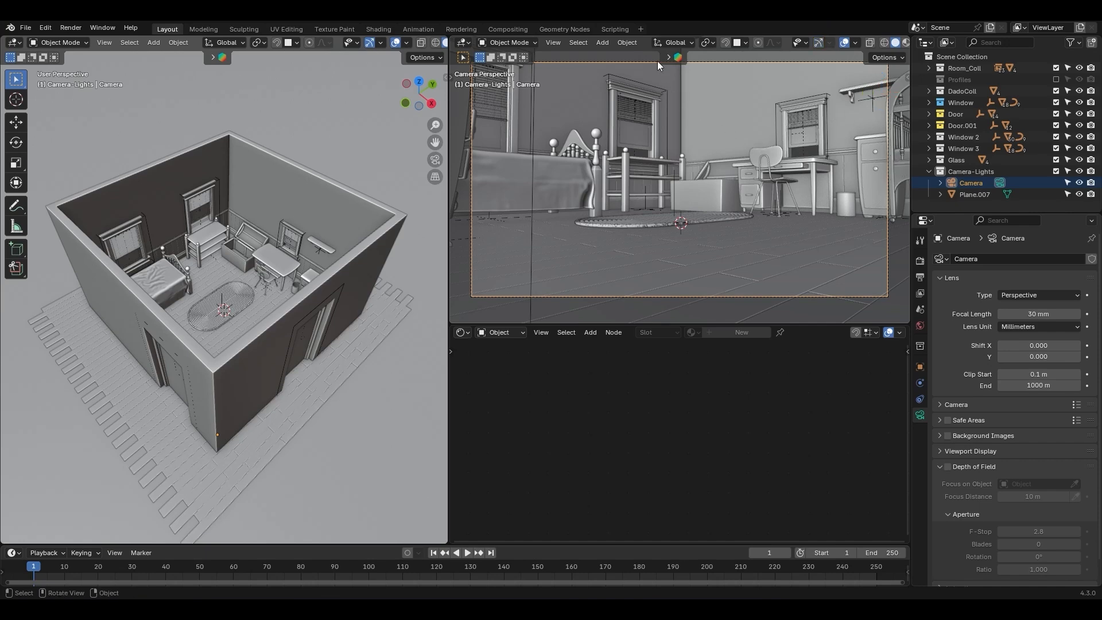
pyautogui.rightClick(646, 42)
pyautogui.click(687, 33)
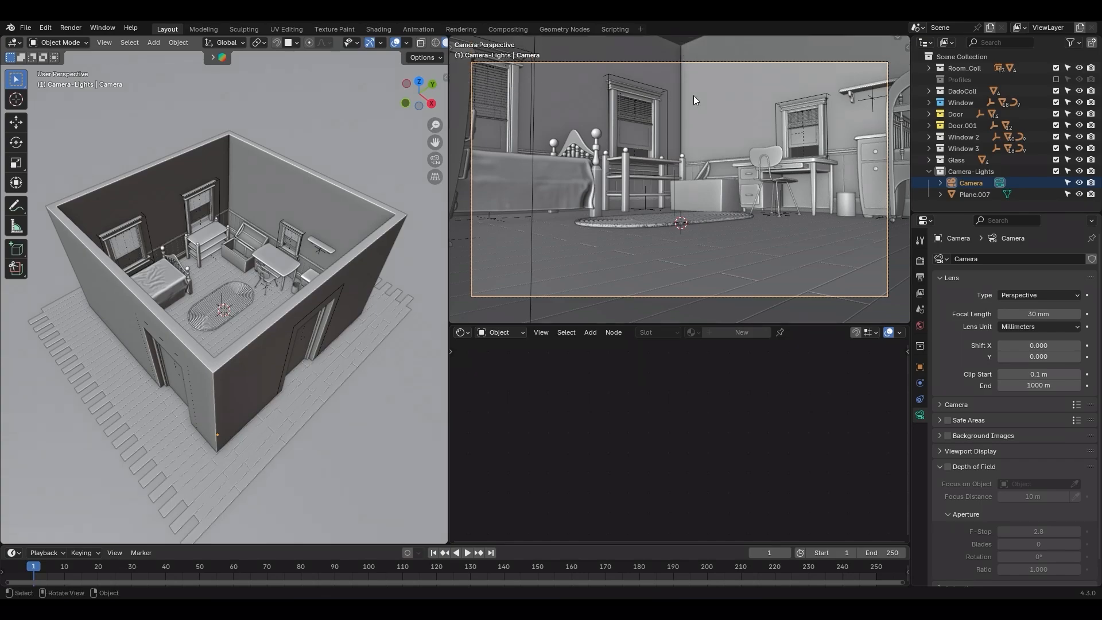
pyautogui.press('t')
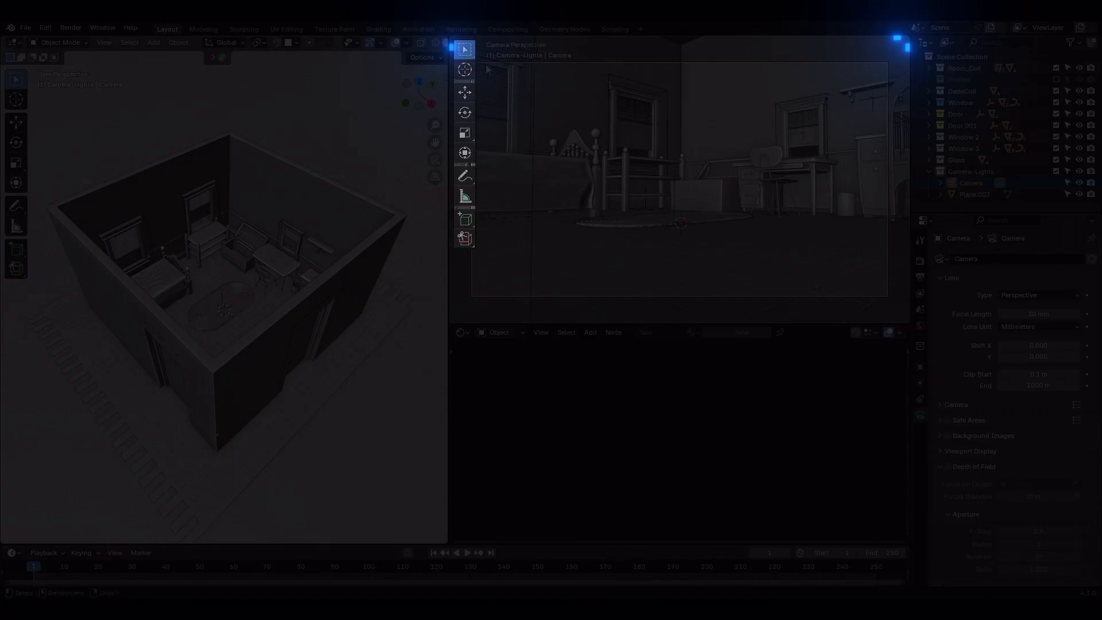
pyautogui.press('t')
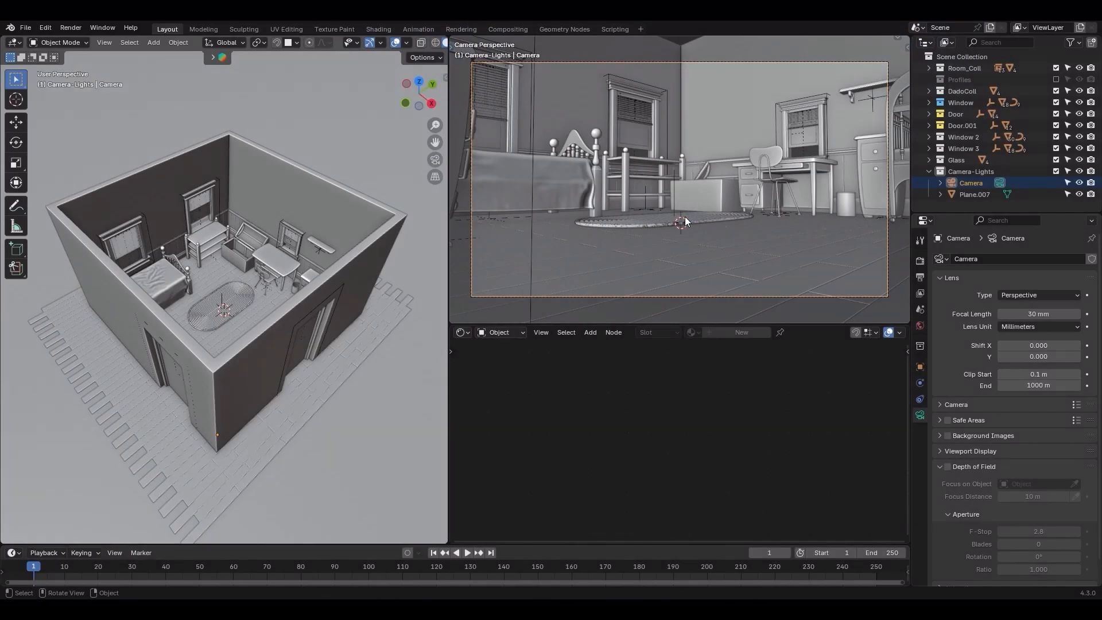
# Save the file and switch the camera viewport to Rendered shading
pyautogui.hotkey('ctrl', 's')
pyautogui.press('z')
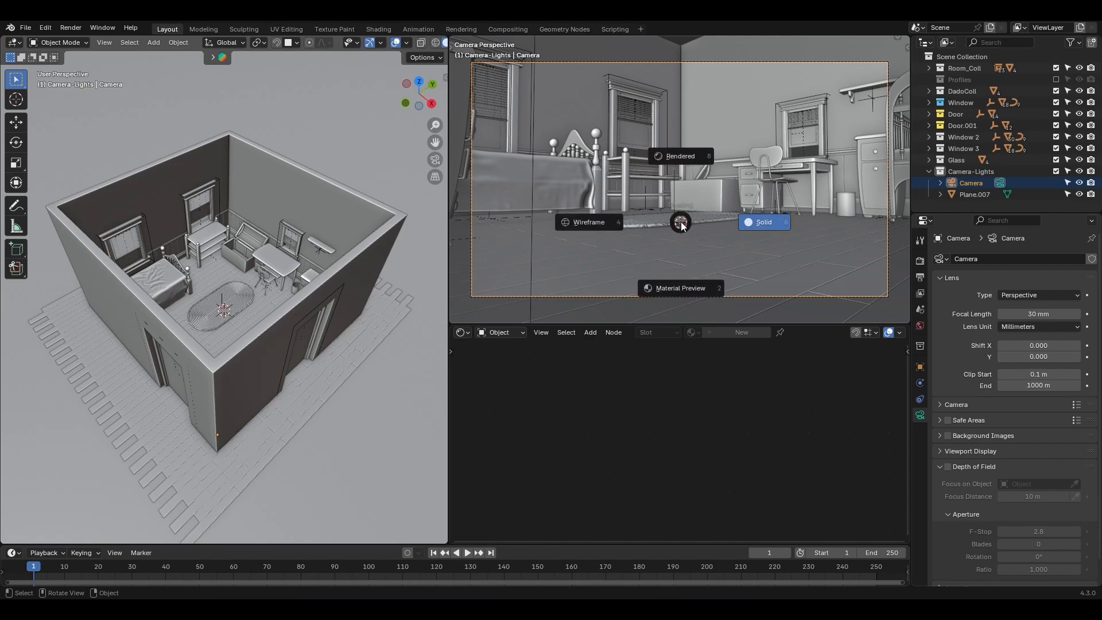
pyautogui.click(683, 177)
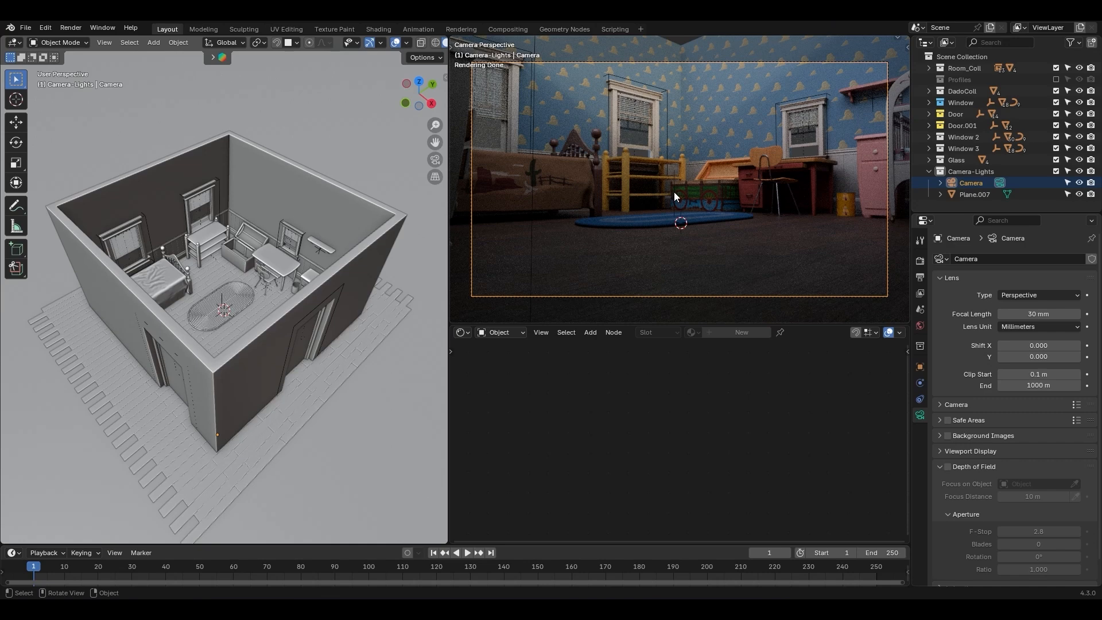
# Set the camera's passepartout to 1.000 and fit the camera frame to the width of its viewport
pyautogui.click(960, 449)
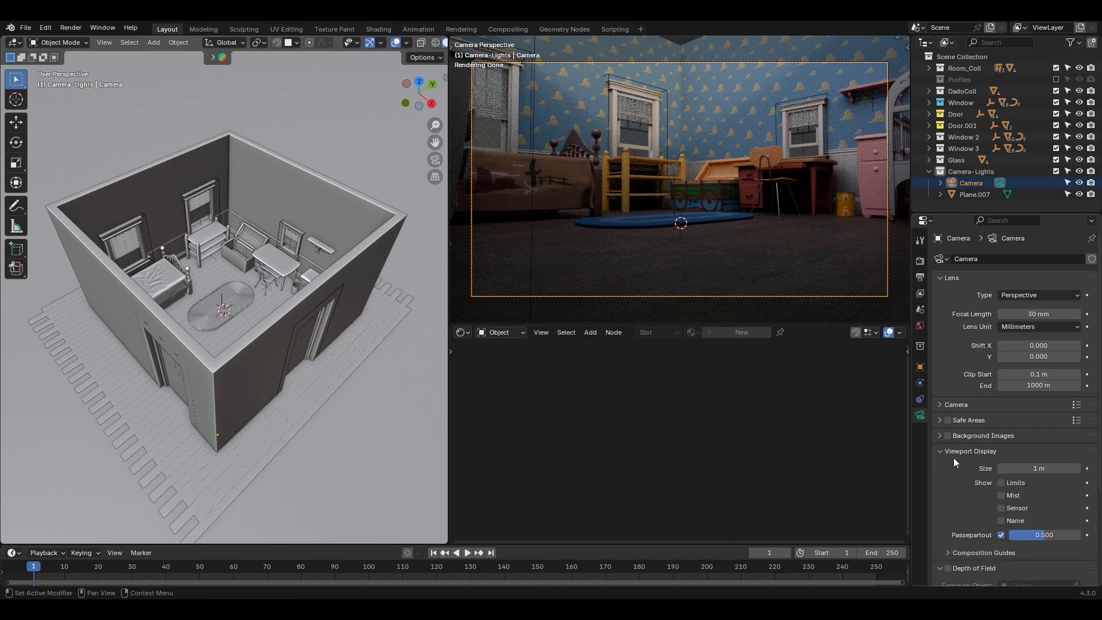
pyautogui.scroll(-2, 950, 467)
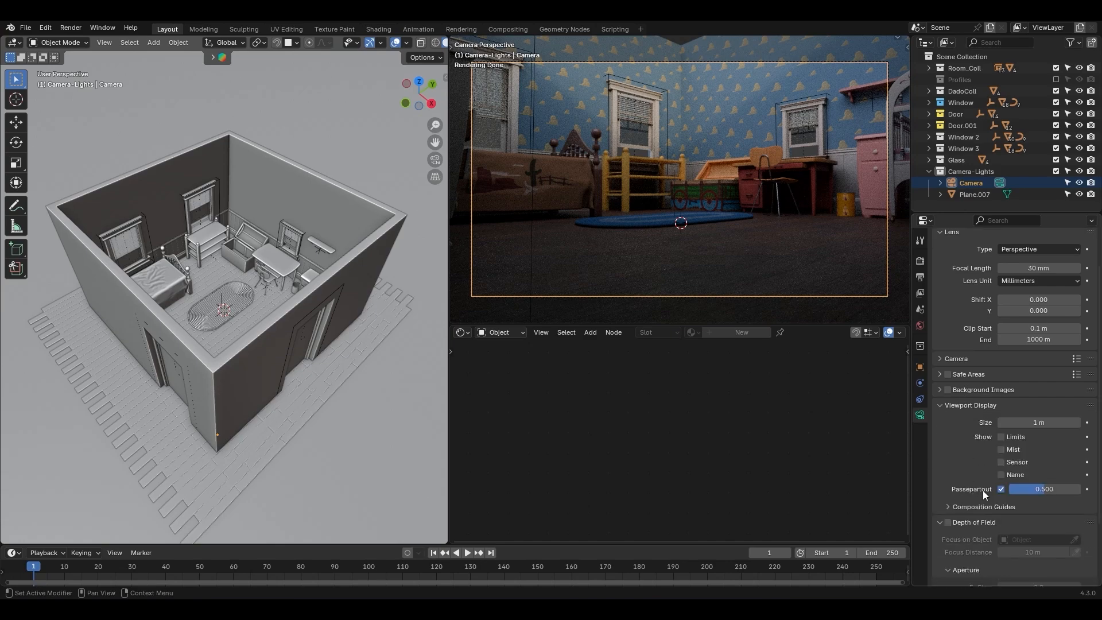
pyautogui.moveTo(1034, 489); pyautogui.dragTo(1080, 489)
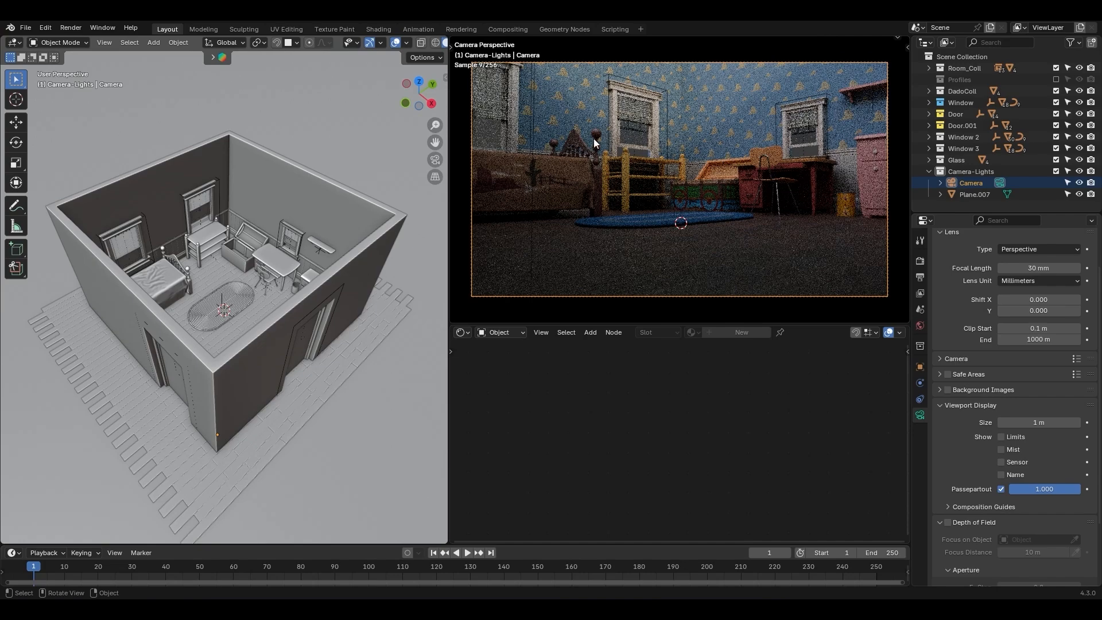
pyautogui.keyDown('ctrl'); pyautogui.moveTo(681, 161); pyautogui.dragTo(672, 144, button='middle'); pyautogui.keyUp('ctrl')
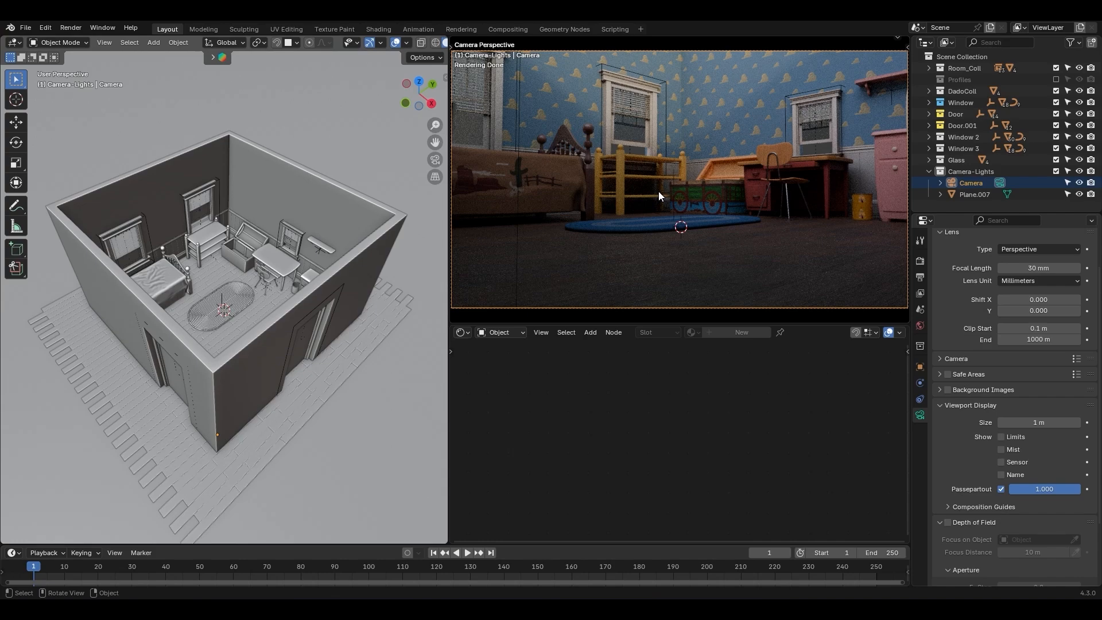
# Return the camera viewport to Solid shading, start a test render of the image and leave it
pyautogui.press('z')
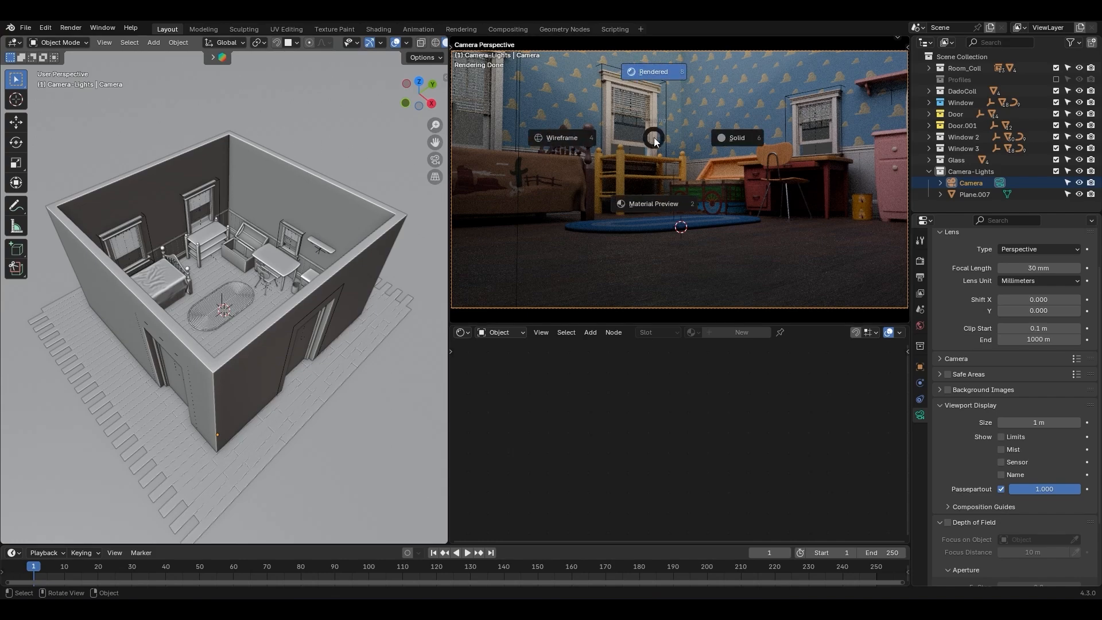
pyautogui.click(726, 146)
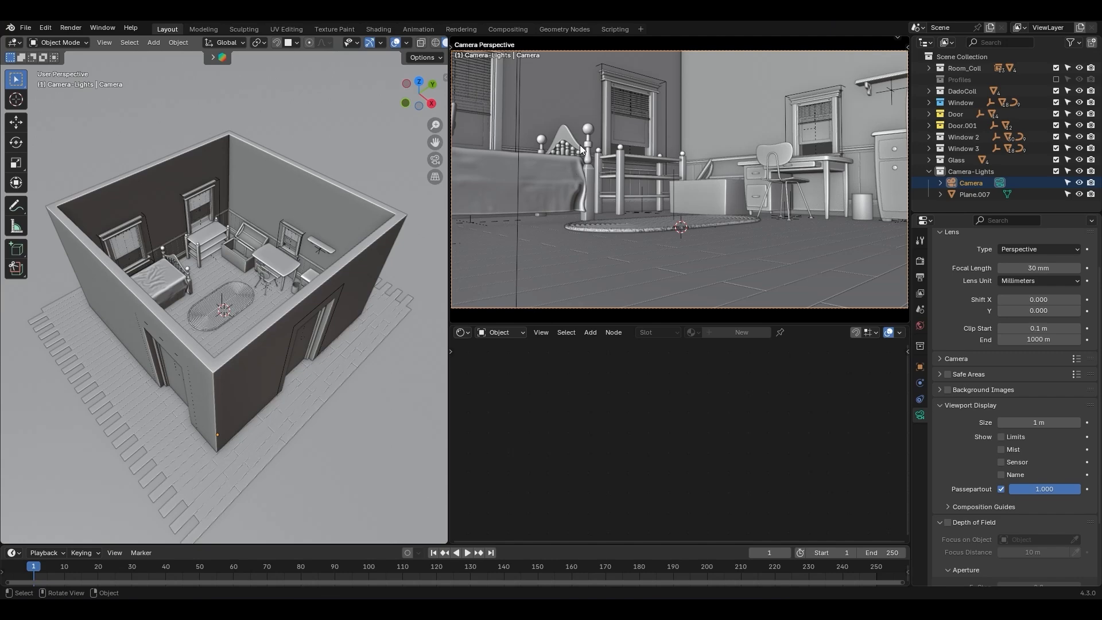
pyautogui.press('z')
pyautogui.click(673, 147)
pyautogui.click(75, 29)
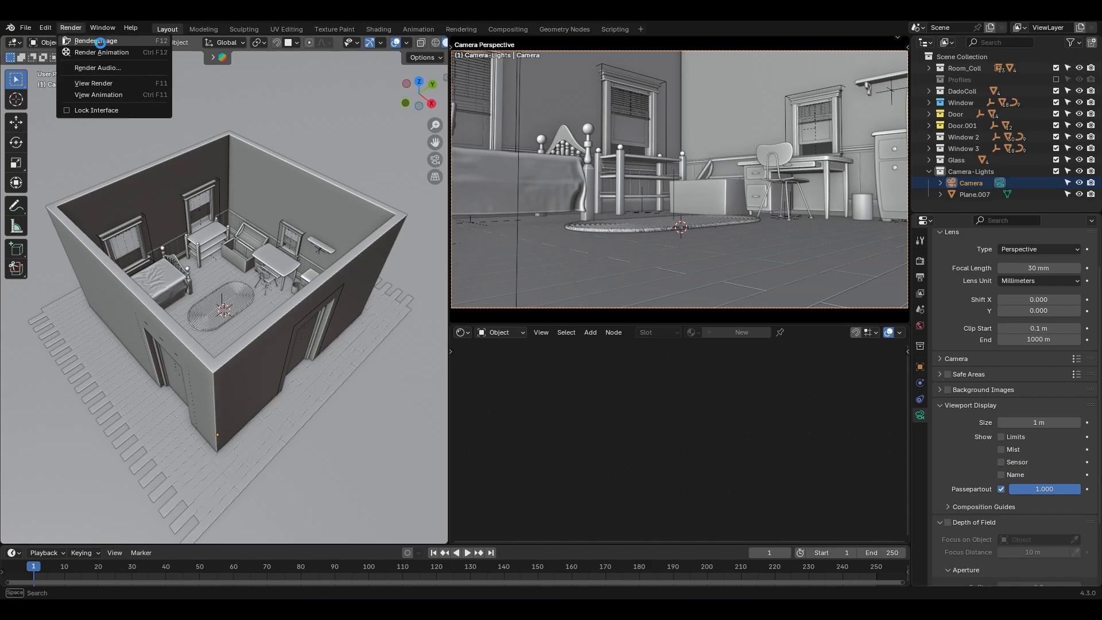
pyautogui.click(99, 40)
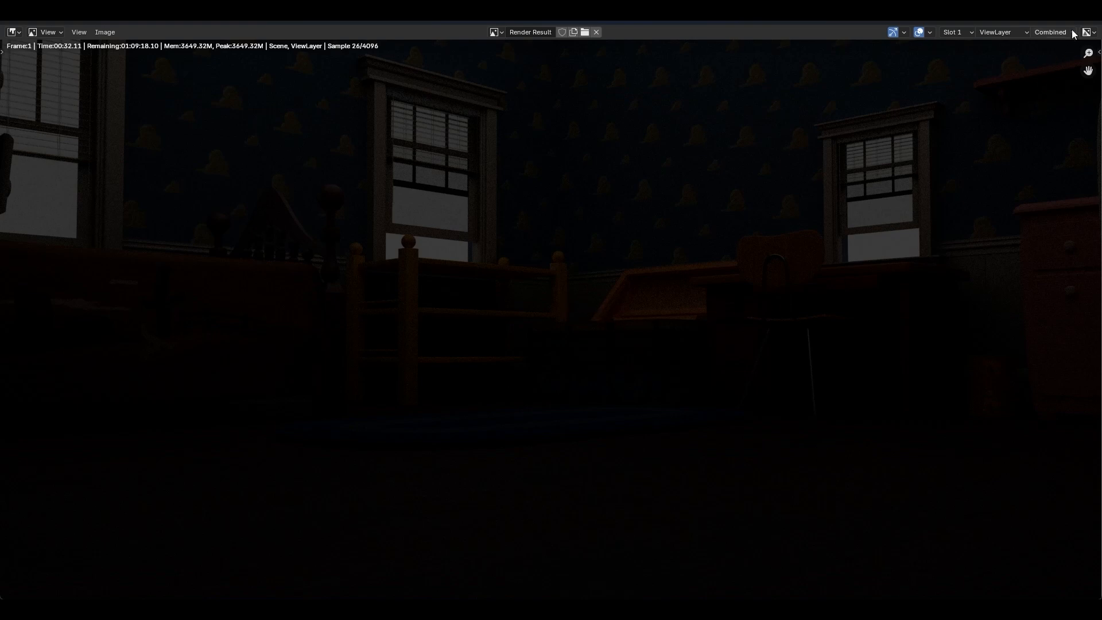
pyautogui.press('Escape')
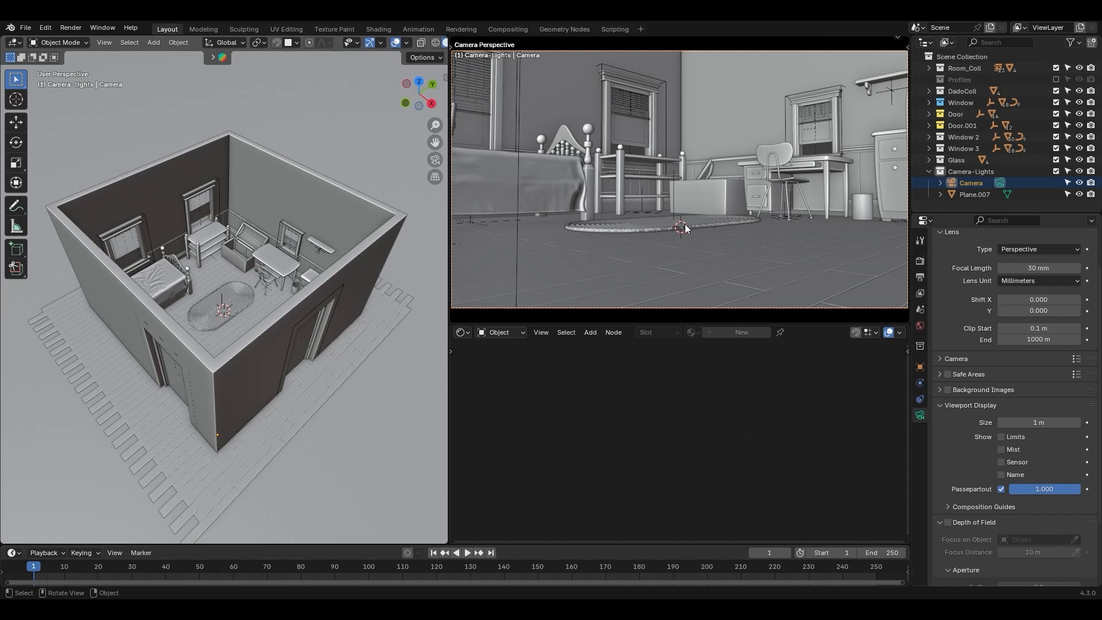
# Bring back the camera viewport's header, switch to Rendered shading and enable Scene World lighting
pyautogui.click(899, 39)
pyautogui.hscroll(2, 862, 40)
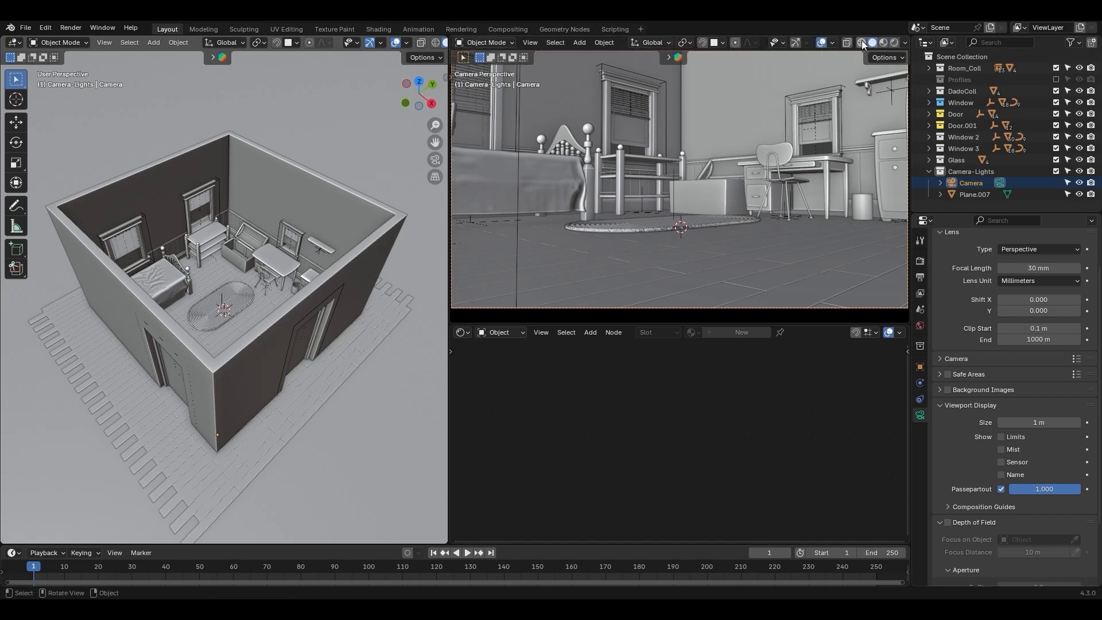
pyautogui.click(890, 43)
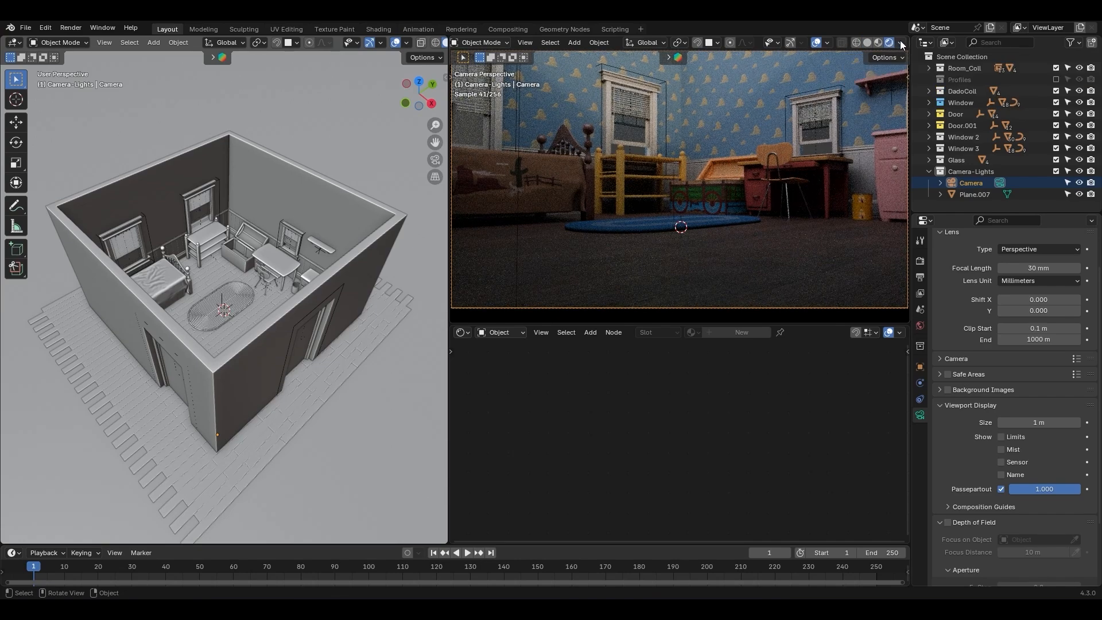
pyautogui.click(901, 43)
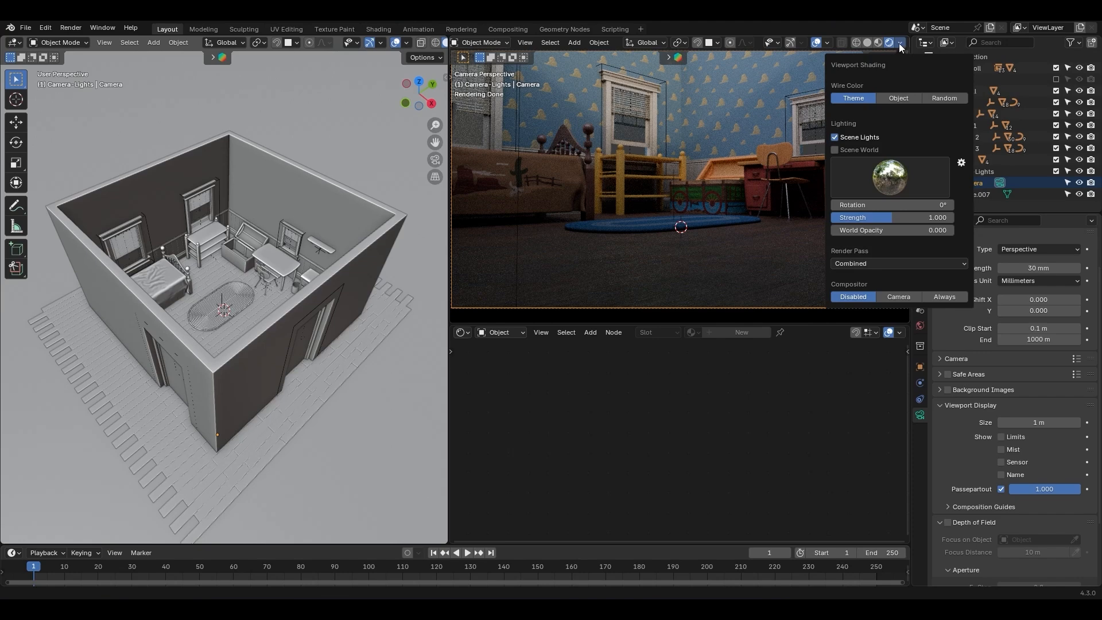
pyautogui.click(837, 148)
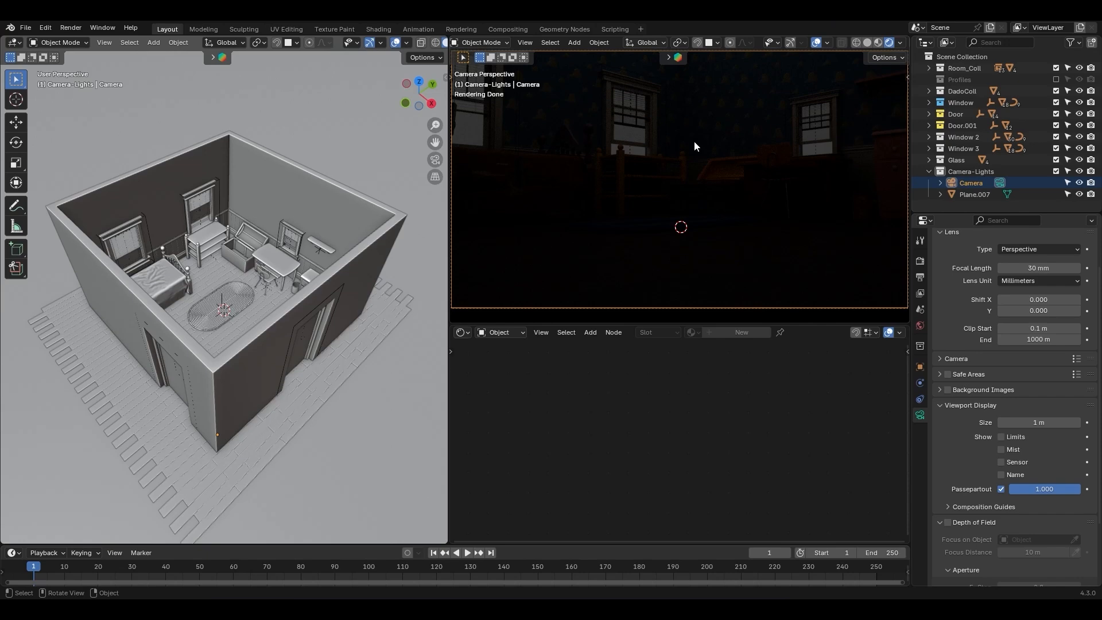
# Try a different preview HDRI in the camera viewport with Scene World disabled, and enable Scene World again
pyautogui.click(900, 42)
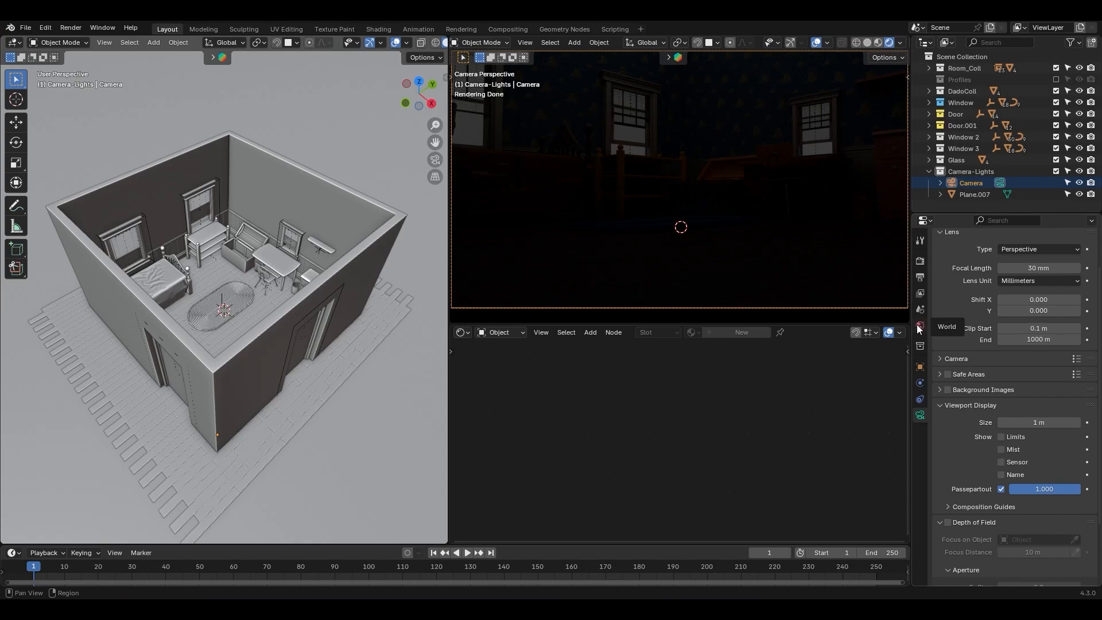
pyautogui.click(901, 42)
pyautogui.click(851, 150)
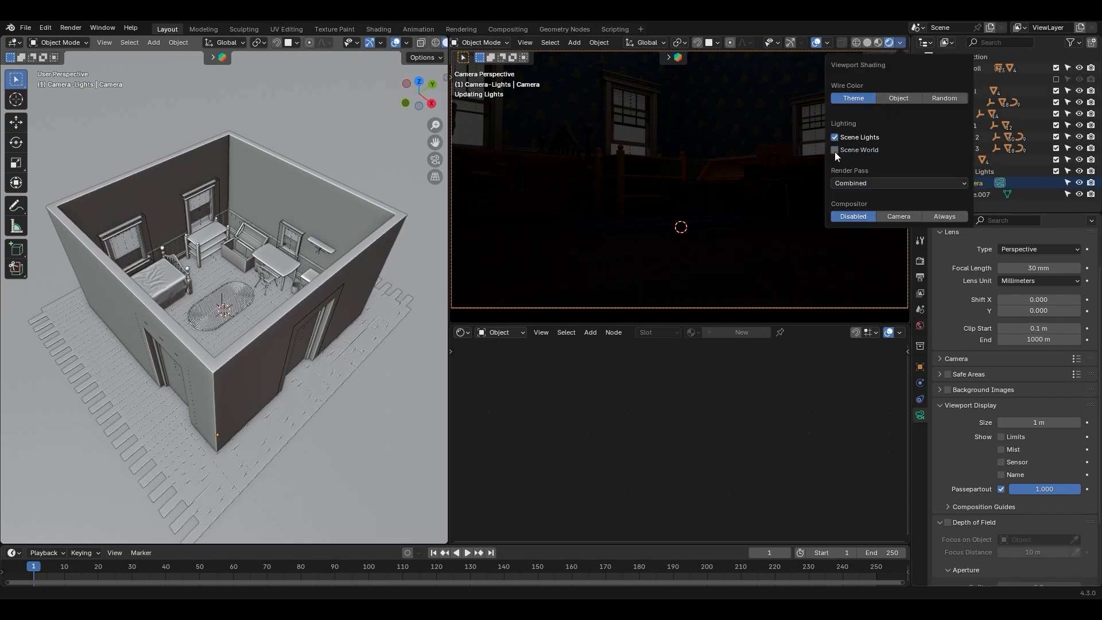
pyautogui.click(890, 177)
pyautogui.click(825, 218)
pyautogui.click(890, 177)
pyautogui.click(791, 217)
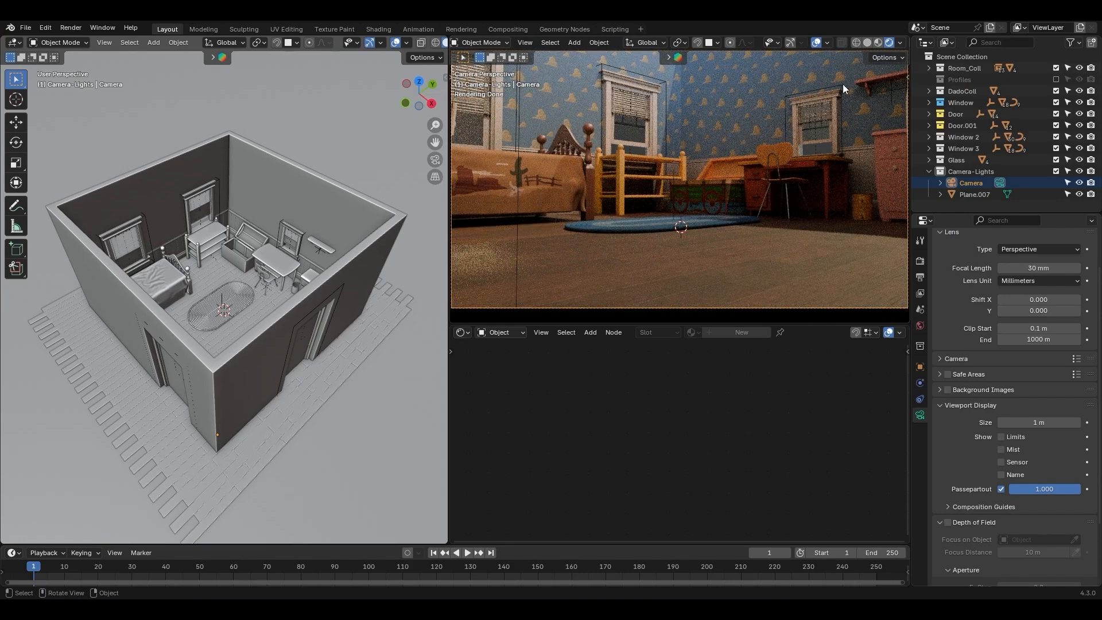
pyautogui.click(901, 43)
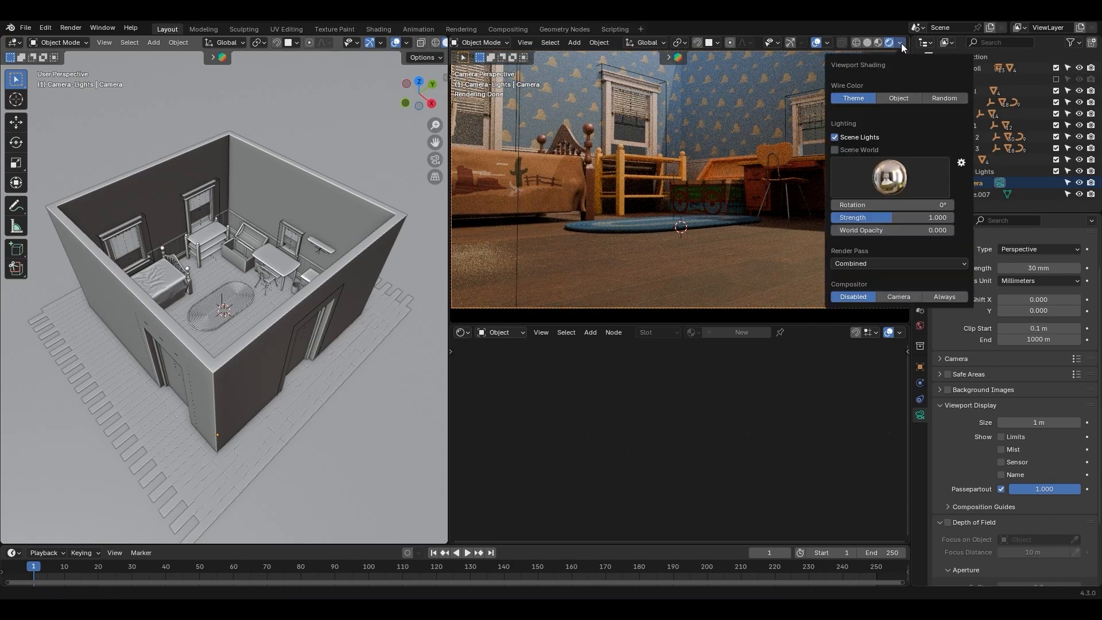
pyautogui.click(836, 149)
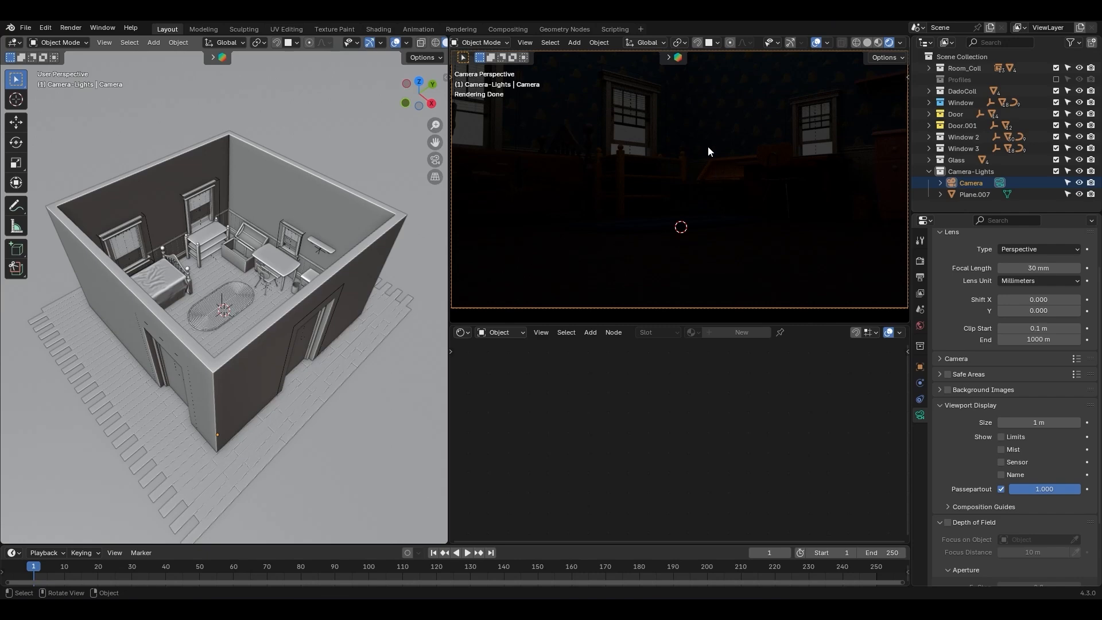
# Turn off the overlays and hide the header in the camera viewport
pyautogui.click(818, 43)
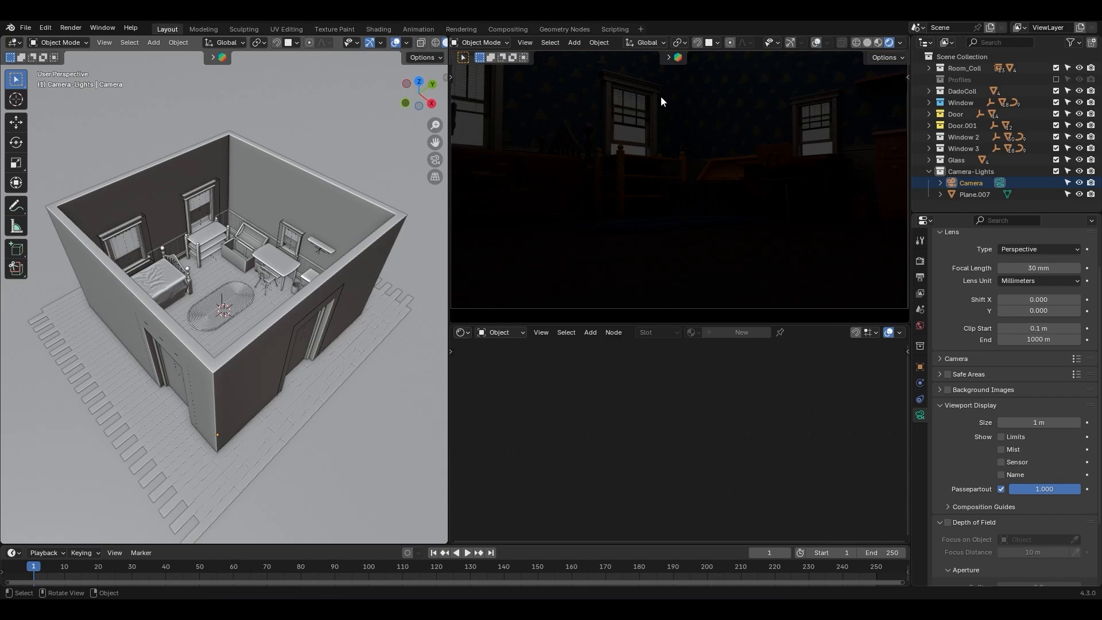
pyautogui.rightClick(616, 44)
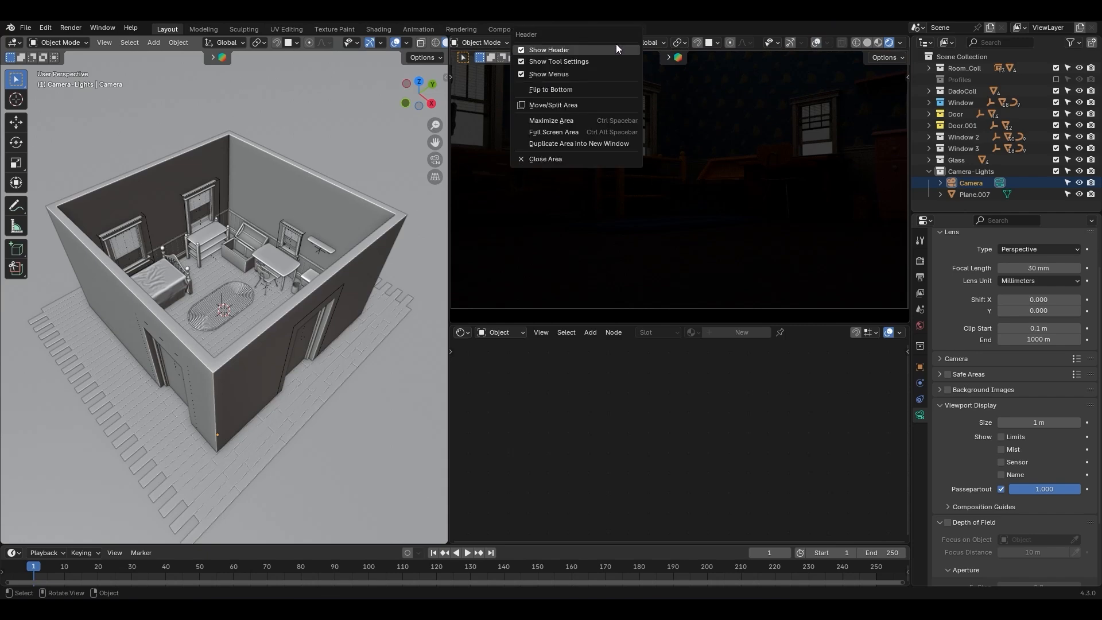
pyautogui.click(616, 44)
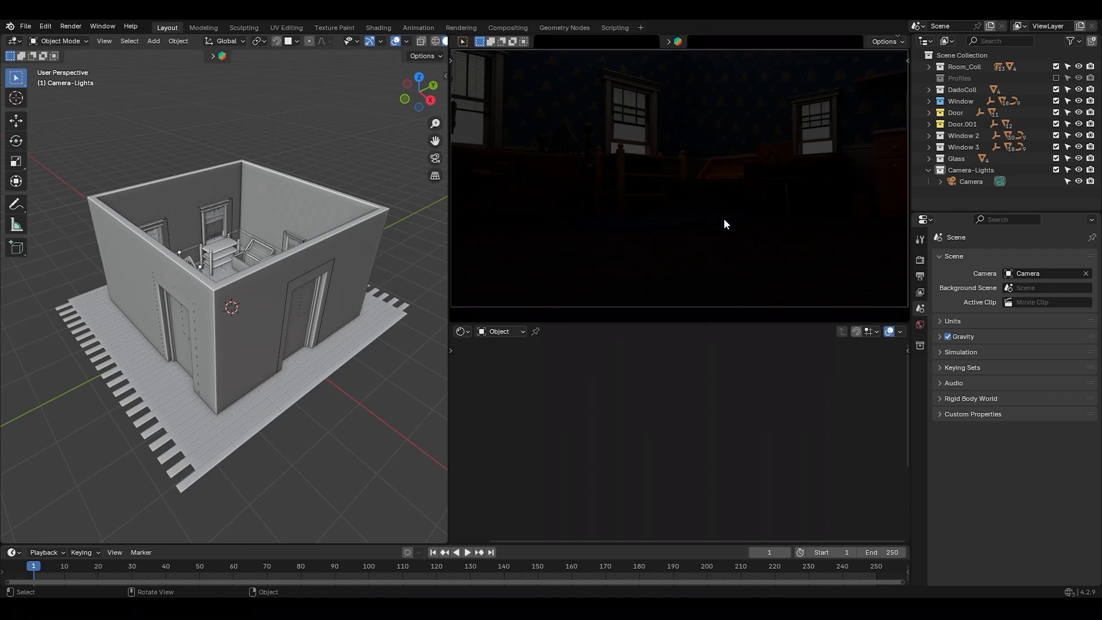
# Walk the camera through the room to frame the dresser, the nightstand with the lamp and the bed
pyautogui.click(920, 325)
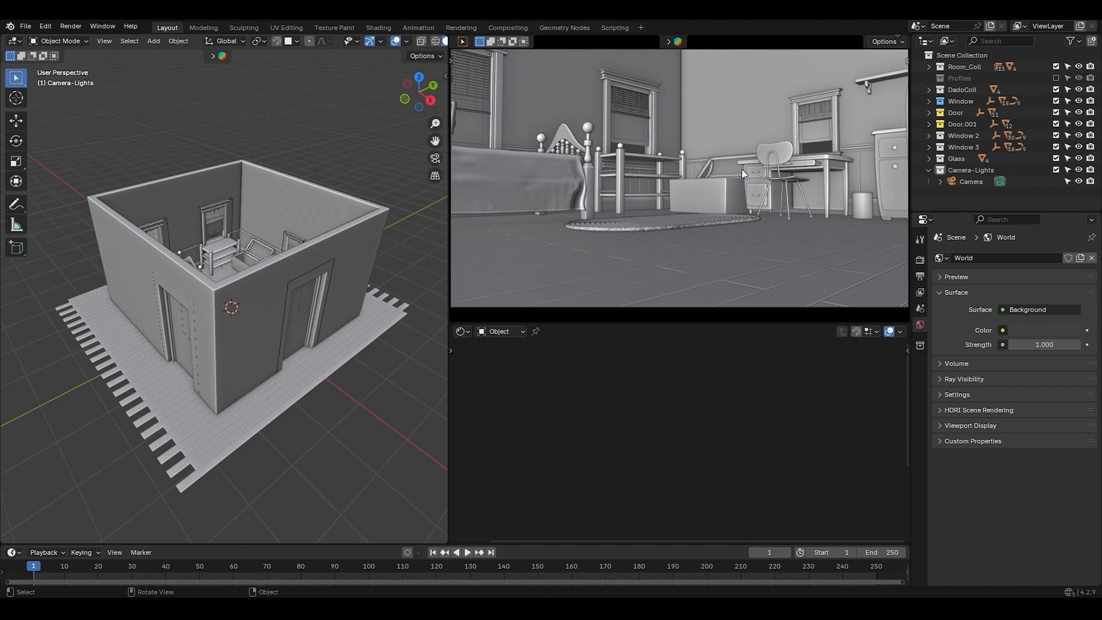
pyautogui.hotkey('shift', '`')
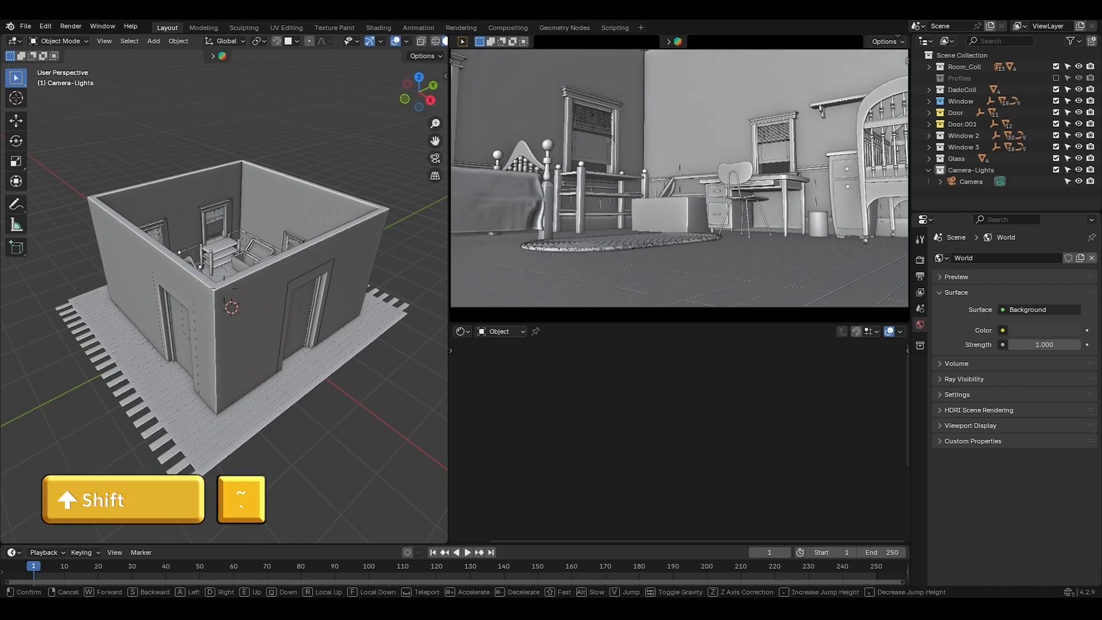
pyautogui.press('w')
pyautogui.press('a')
pyautogui.press('s')
pyautogui.press('d')
pyautogui.press('w')
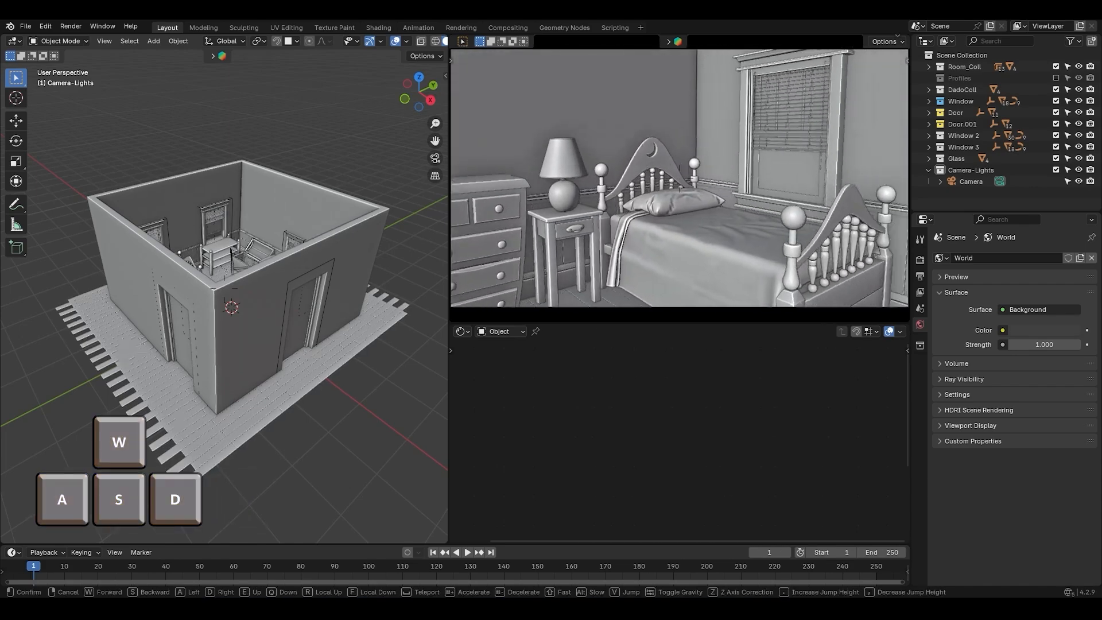
pyautogui.press('q')
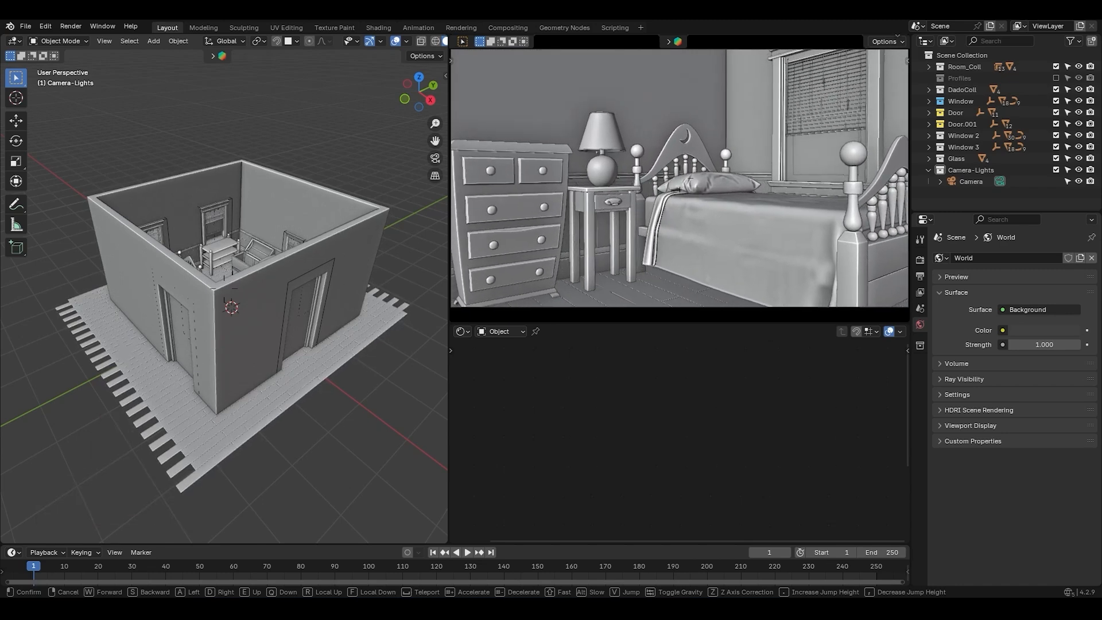
pyautogui.click(742, 169)
# Set the camera's focal length to 50 mm
pyautogui.click(920, 260)
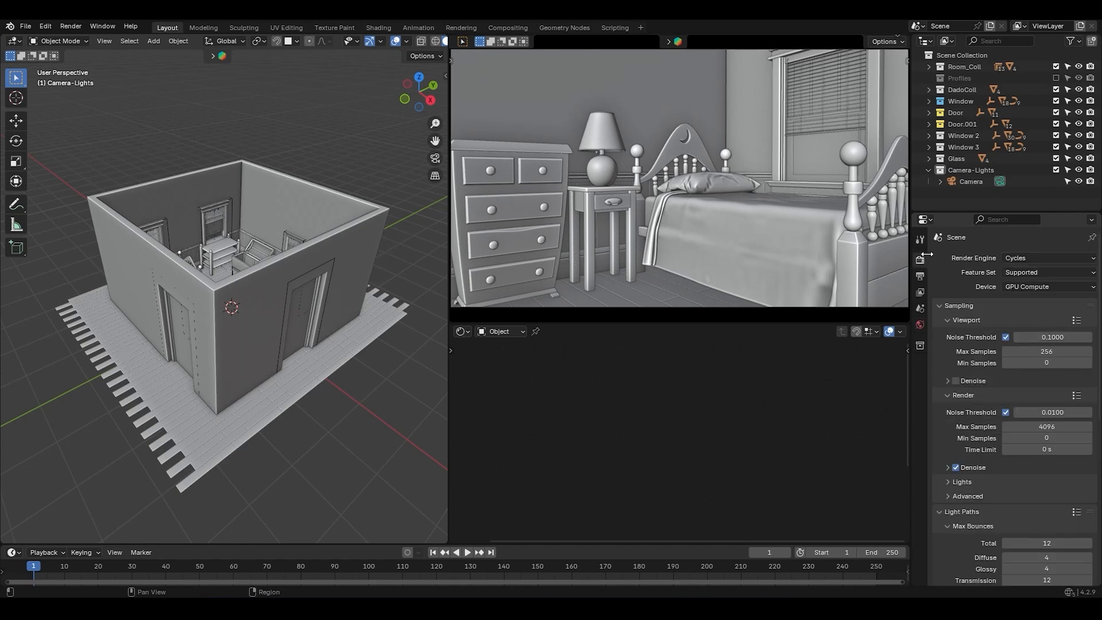
pyautogui.click(1000, 182)
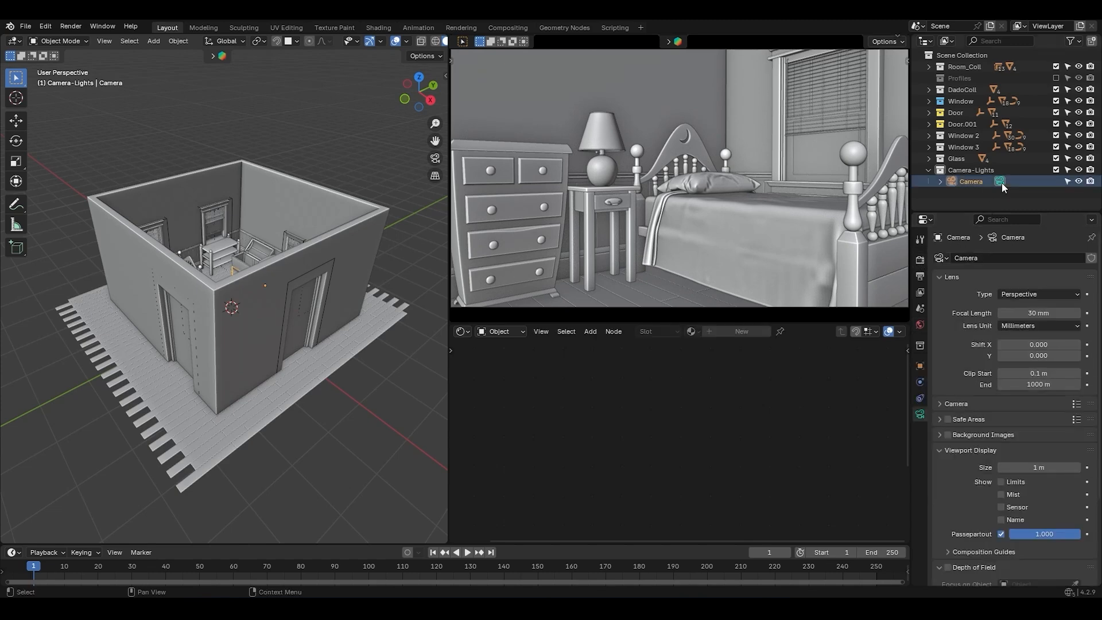
pyautogui.doubleClick(1038, 313)
pyautogui.write('50')
pyautogui.press('Return')
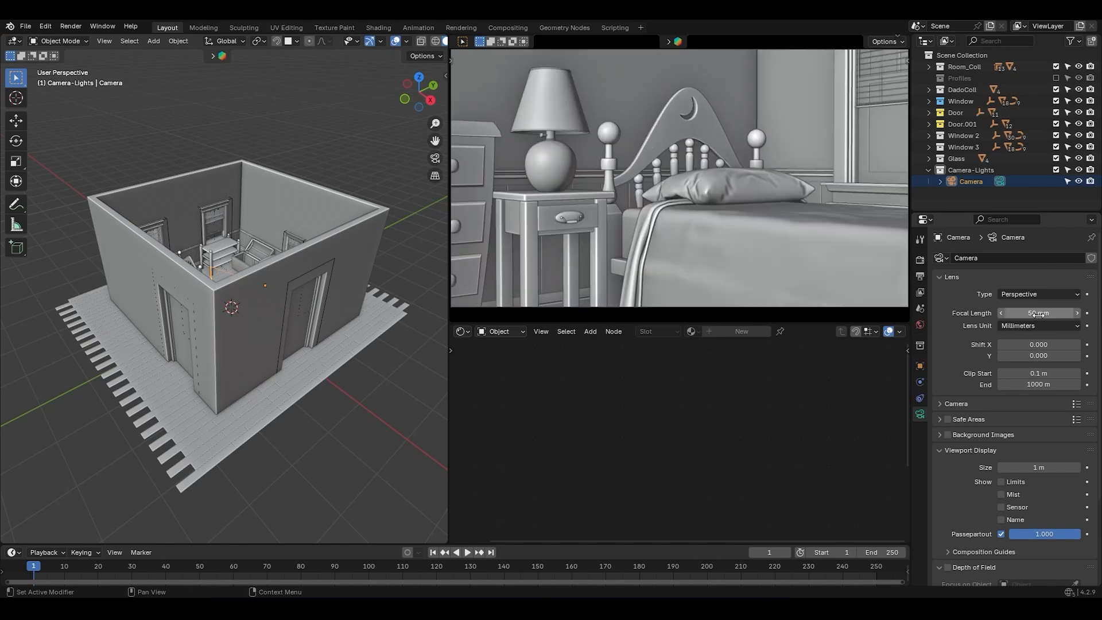
# Walk the camera backward until the dresser, nightstand and bed fit the frame at the longer focal length
pyautogui.hotkey('shift', '`')
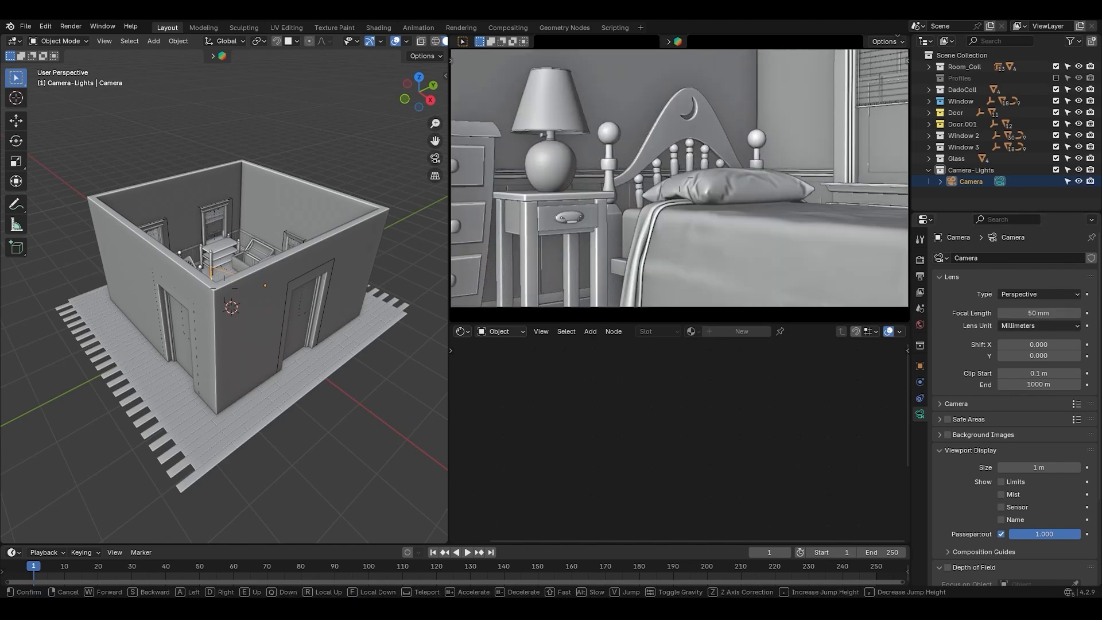
pyautogui.press('s')
pyautogui.press('s')
pyautogui.press('w')
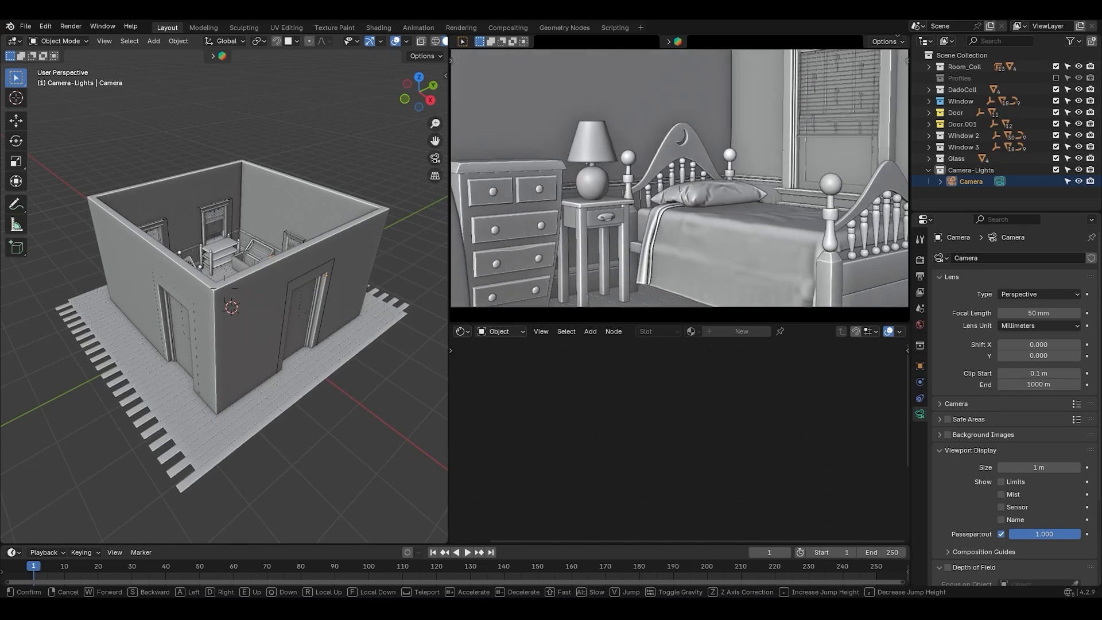
pyautogui.press('s')
pyautogui.click(712, 211)
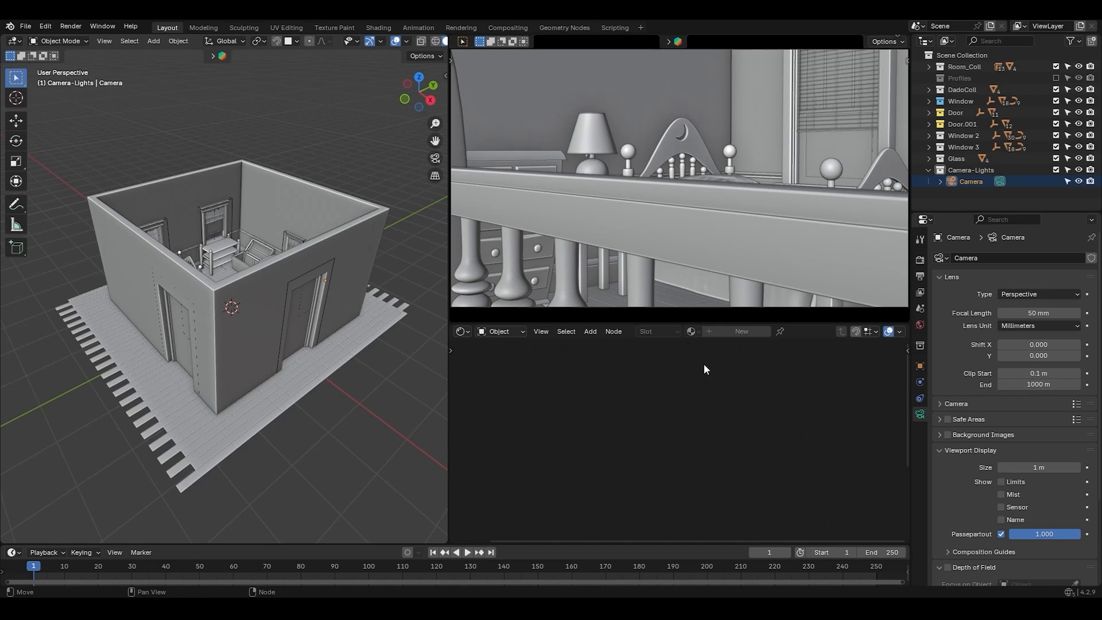
# Raise the camera's clip start to 0.82 m and fine-tune its framing of the dresser, nightstand and bed
pyautogui.moveTo(1028, 373); pyautogui.dragTo(1079, 373)
pyautogui.hotkey('shift', '`')
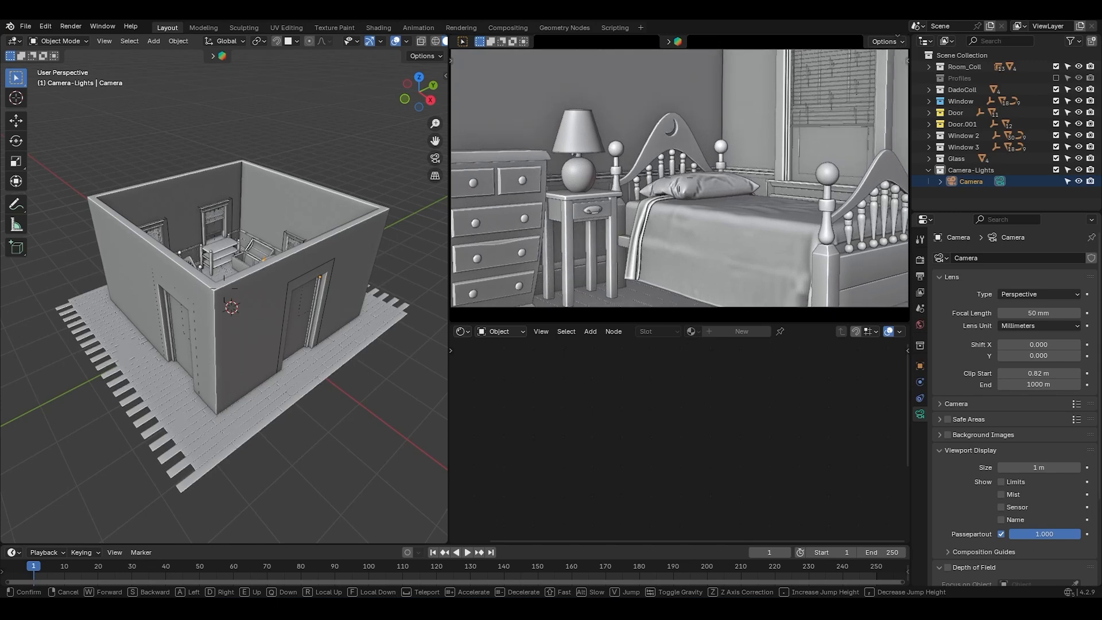
pyautogui.press('d')
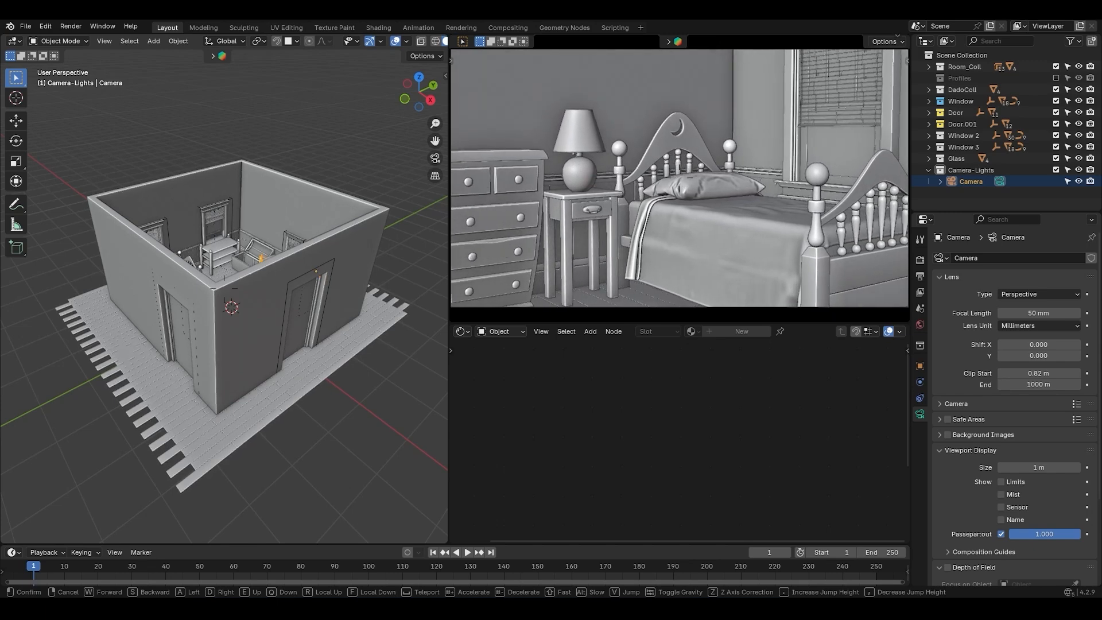
pyautogui.click(726, 194)
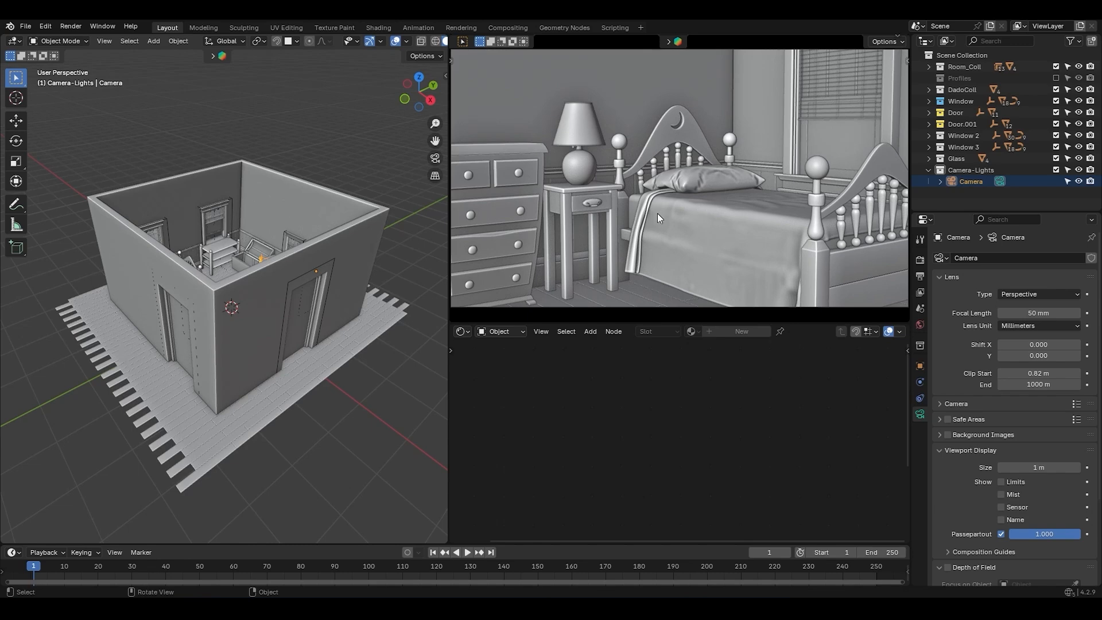
# Check the output format settings, and choose Cycles as the render engine with GPU Compute as the device
pyautogui.click(921, 276)
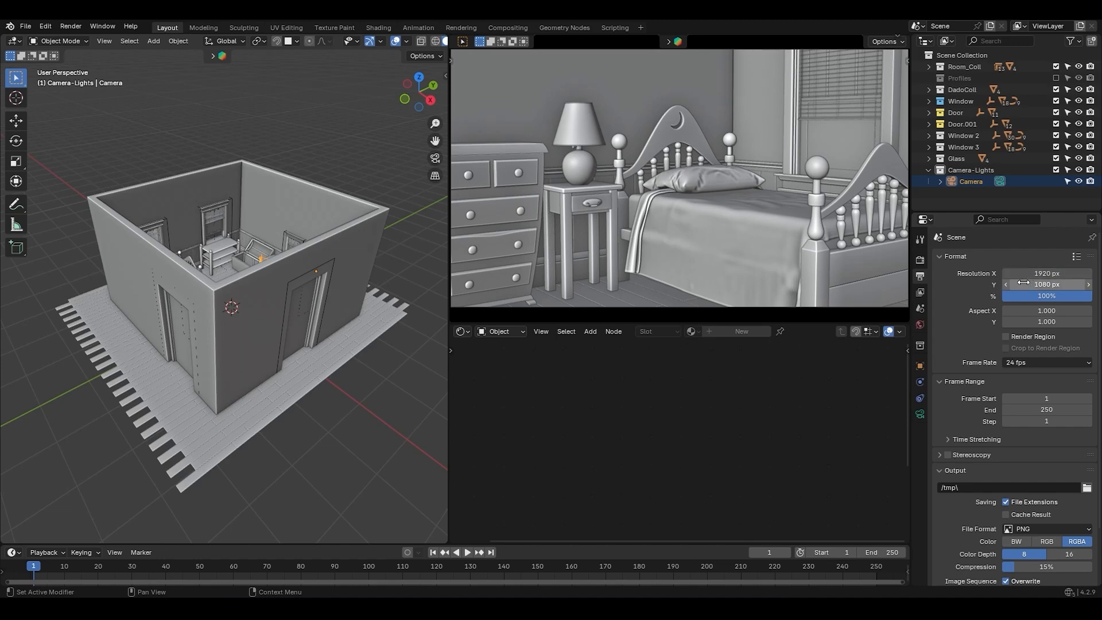
pyautogui.click(1078, 259)
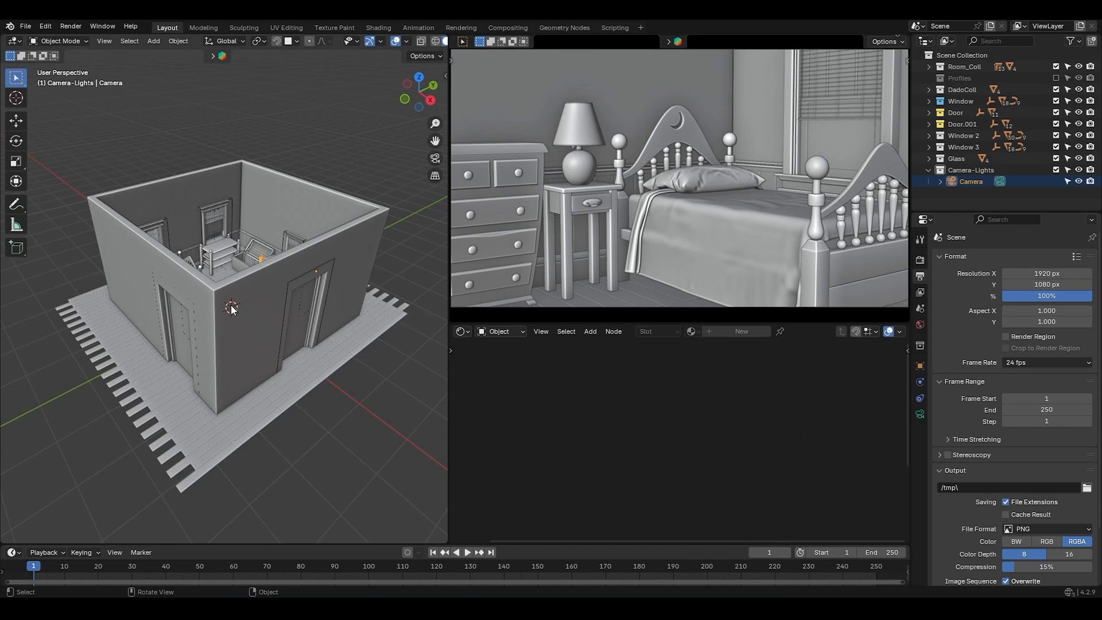
pyautogui.click(921, 260)
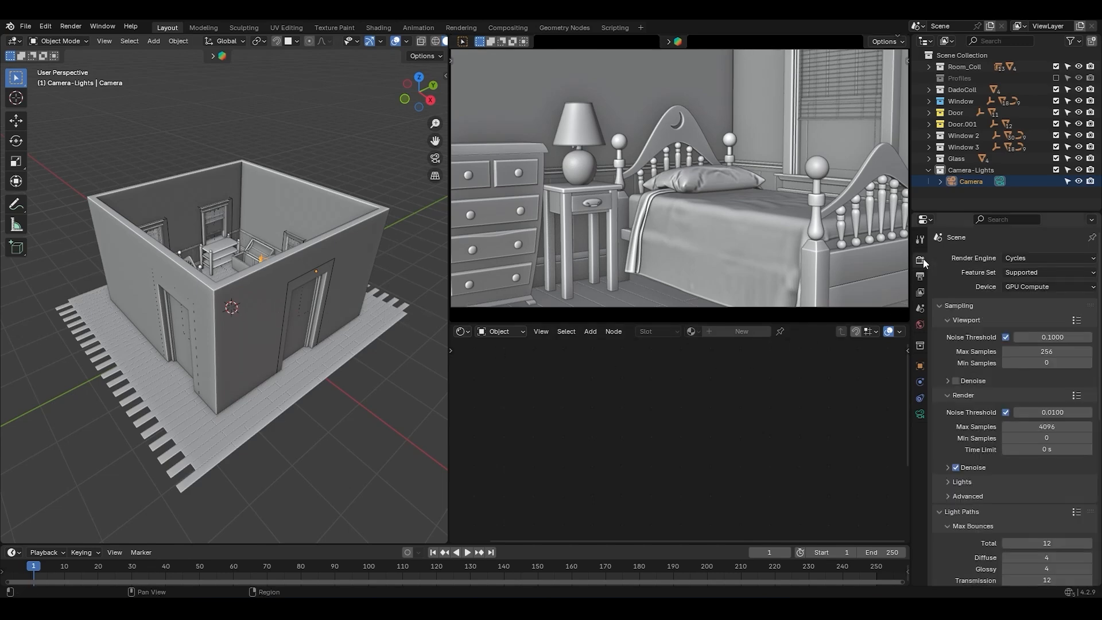
pyautogui.click(1021, 259)
pyautogui.click(1020, 297)
pyautogui.click(1015, 289)
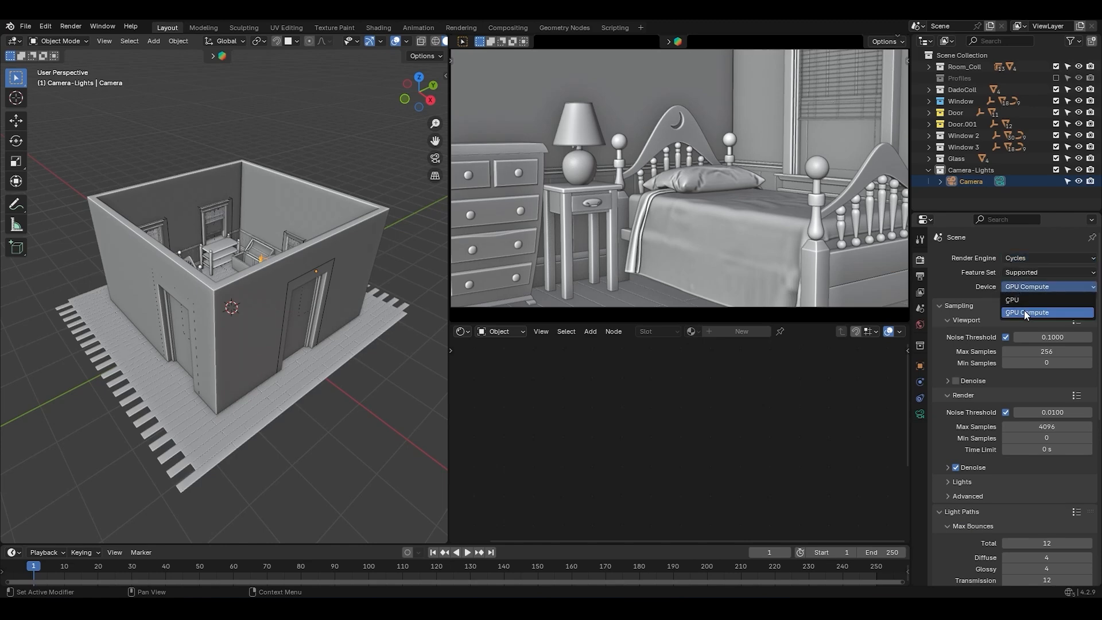
pyautogui.click(1026, 313)
# Switch the camera viewport to Rendered shading and check its Scene Lights and Scene World options
pyautogui.press('z')
pyautogui.click(646, 111)
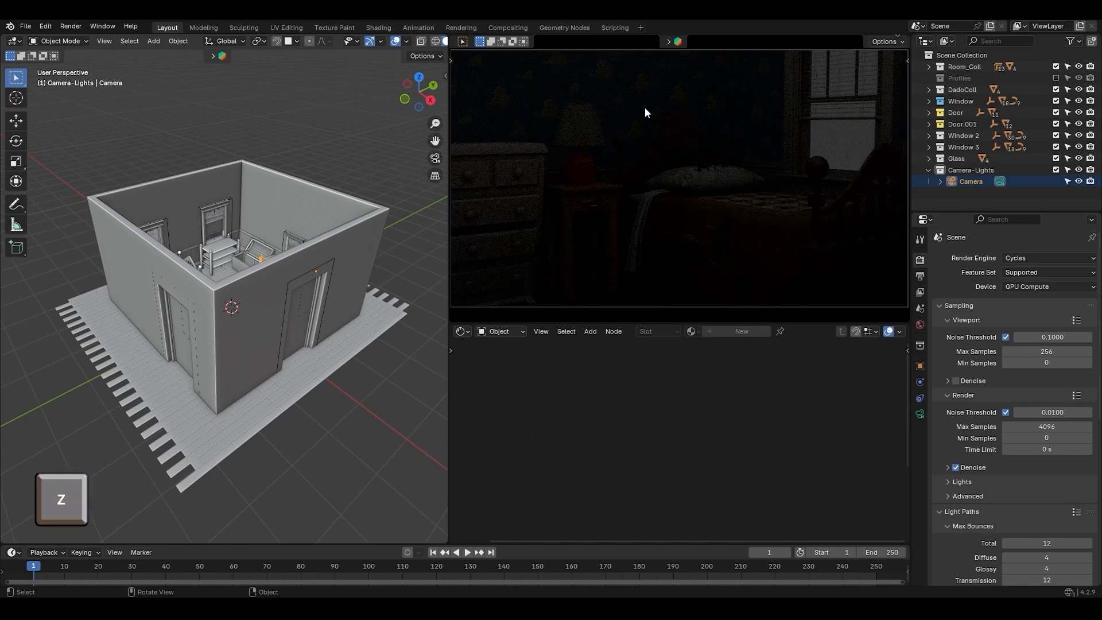
pyautogui.click(902, 40)
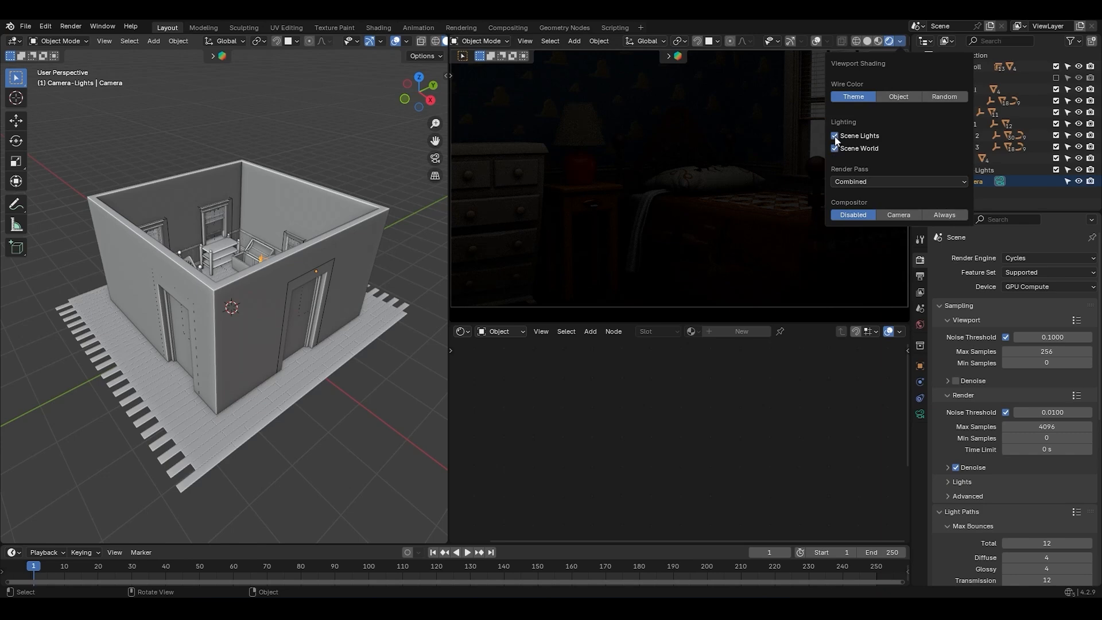
pyautogui.click(900, 45)
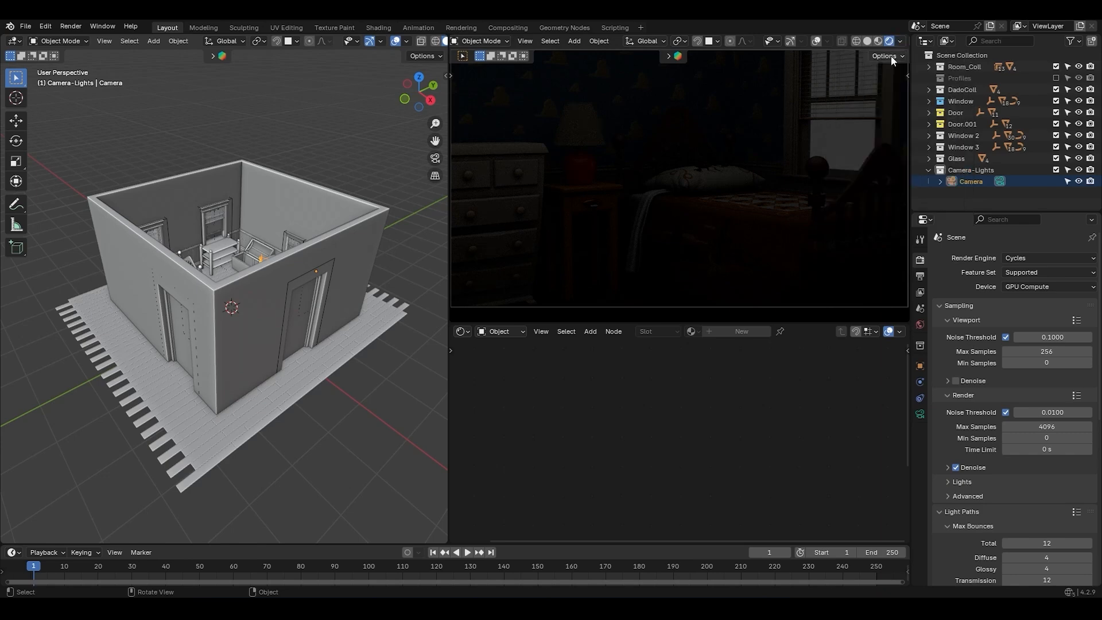
# Hide the camera viewport's header and tool settings, and open the world's surface settings
pyautogui.rightClick(618, 42)
pyautogui.click(670, 34)
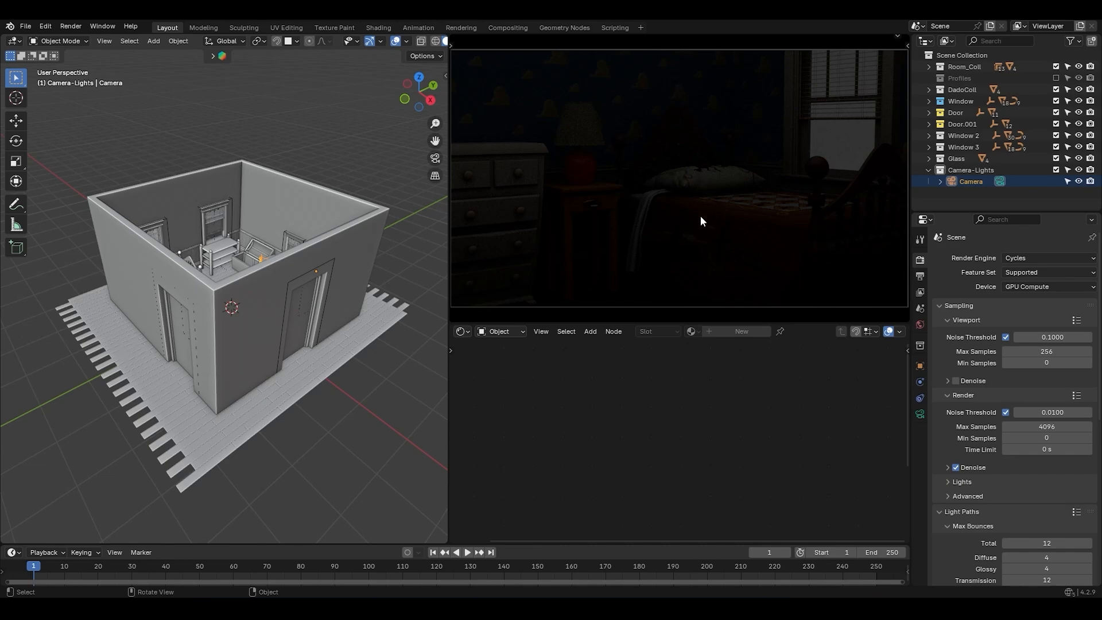
pyautogui.click(921, 325)
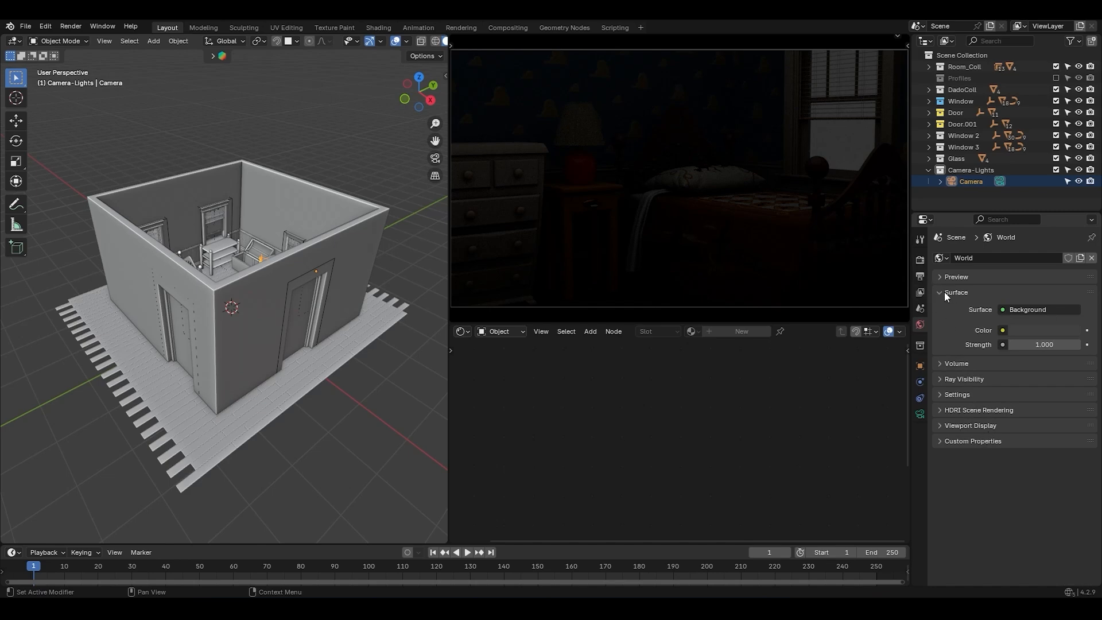
# Brighten the world background colour to a value of about 0.363 and view the room from outside
pyautogui.click(1027, 331)
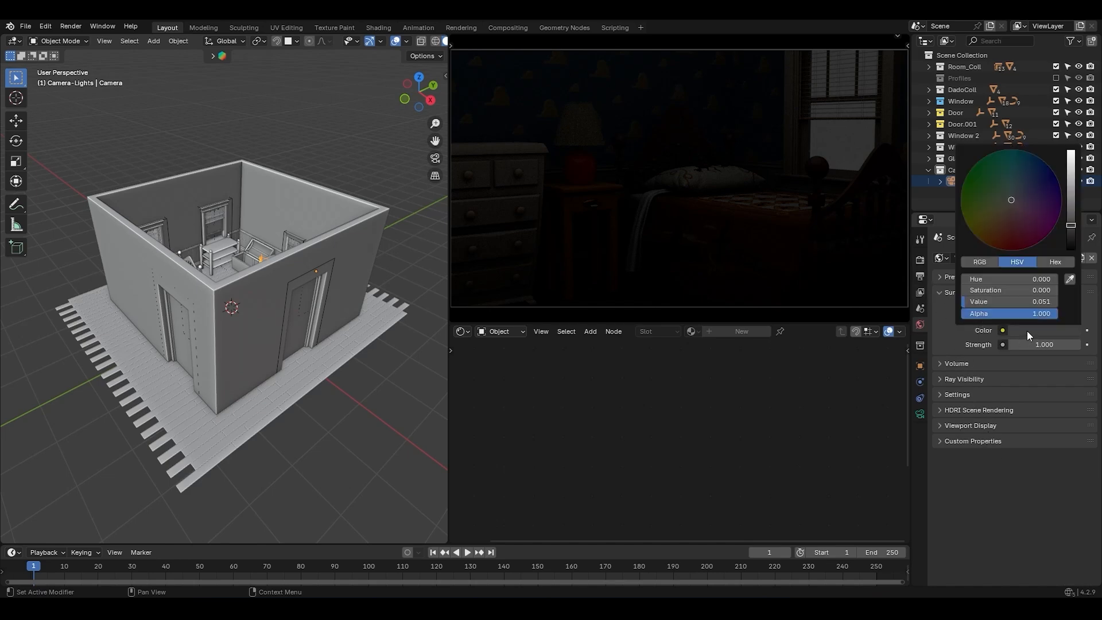
pyautogui.moveTo(1071, 225); pyautogui.dragTo(1072, 186)
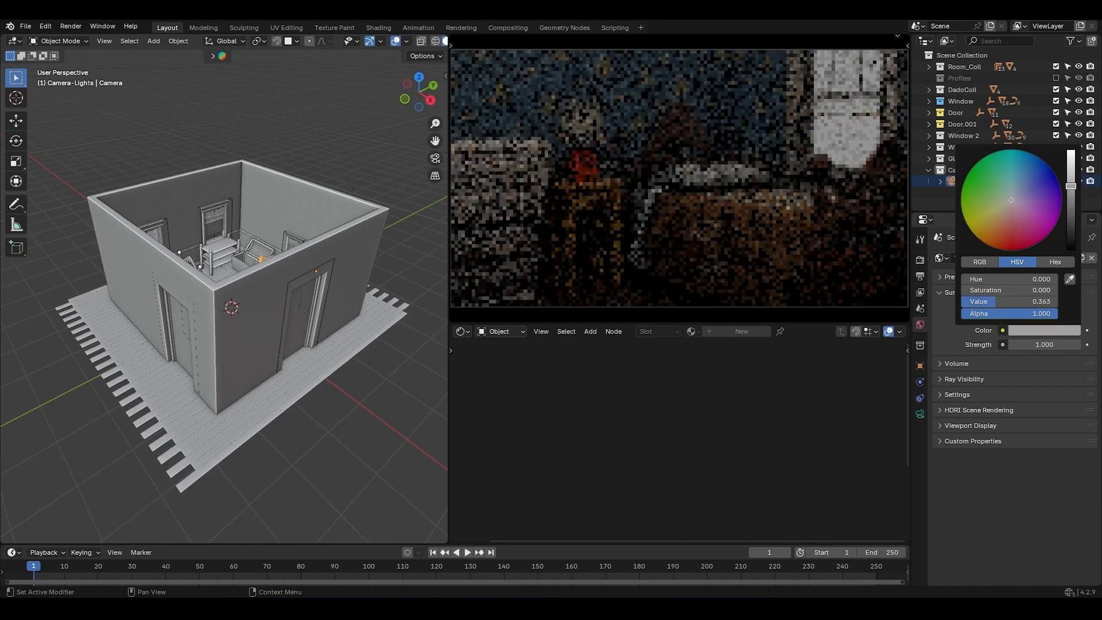
pyautogui.moveTo(737, 146); pyautogui.dragTo(750, 150, button='middle')
pyautogui.scroll(-1, 751, 150)
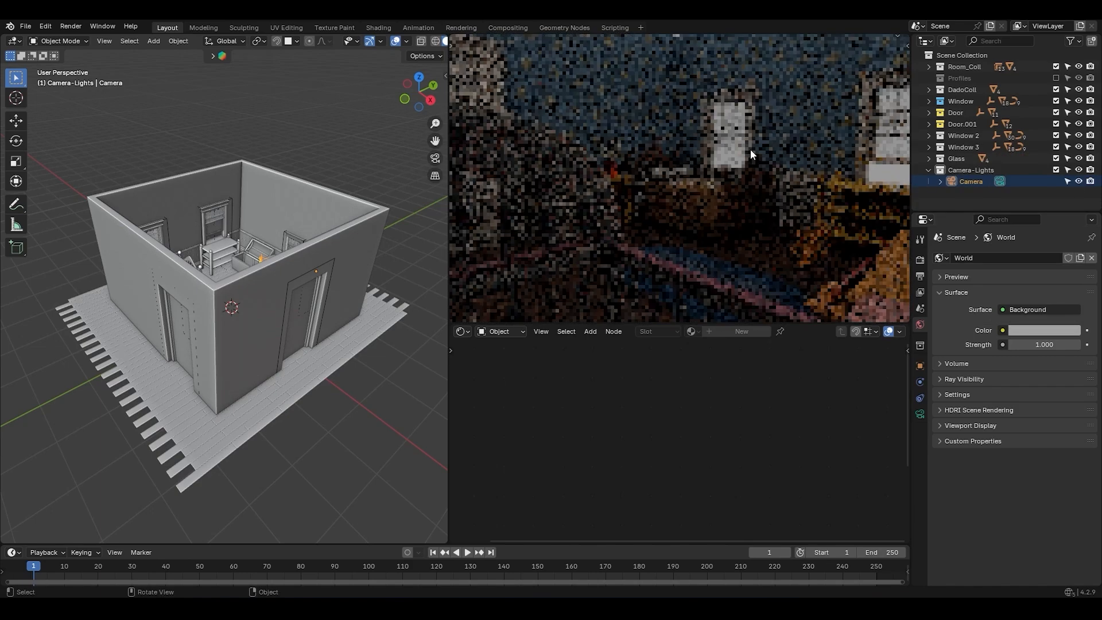
pyautogui.scroll(-6, 750, 149)
pyautogui.moveTo(734, 170); pyautogui.dragTo(737, 173, button='middle')
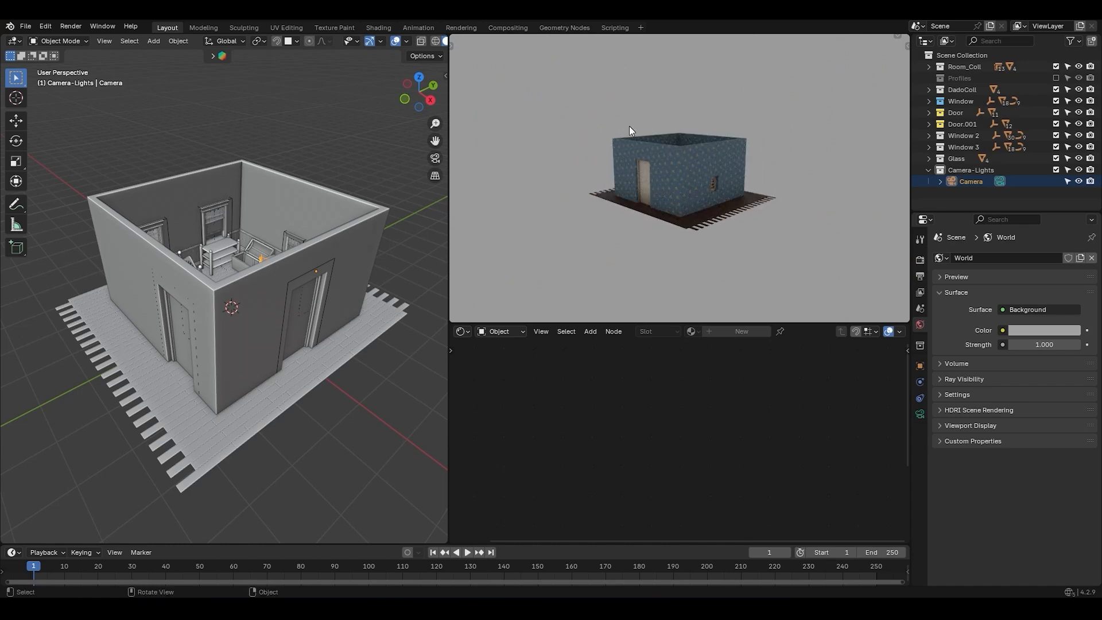
# Try black and a muted red as the world background colour
pyautogui.click(1045, 330)
pyautogui.click(1071, 249)
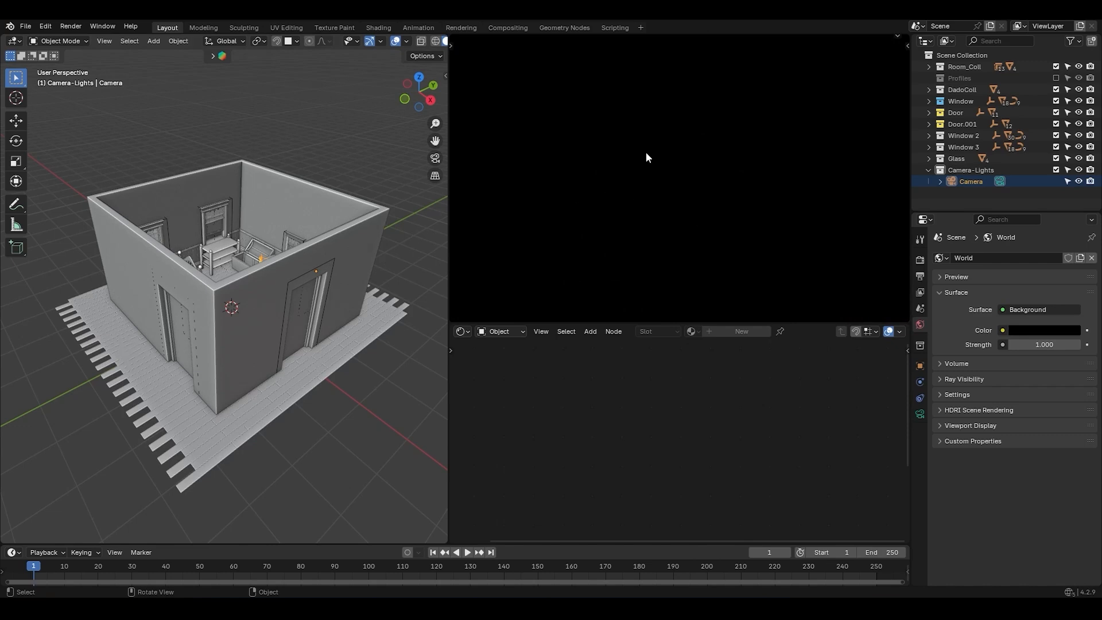
pyautogui.click(1026, 332)
pyautogui.moveTo(1071, 246); pyautogui.dragTo(1015, 225)
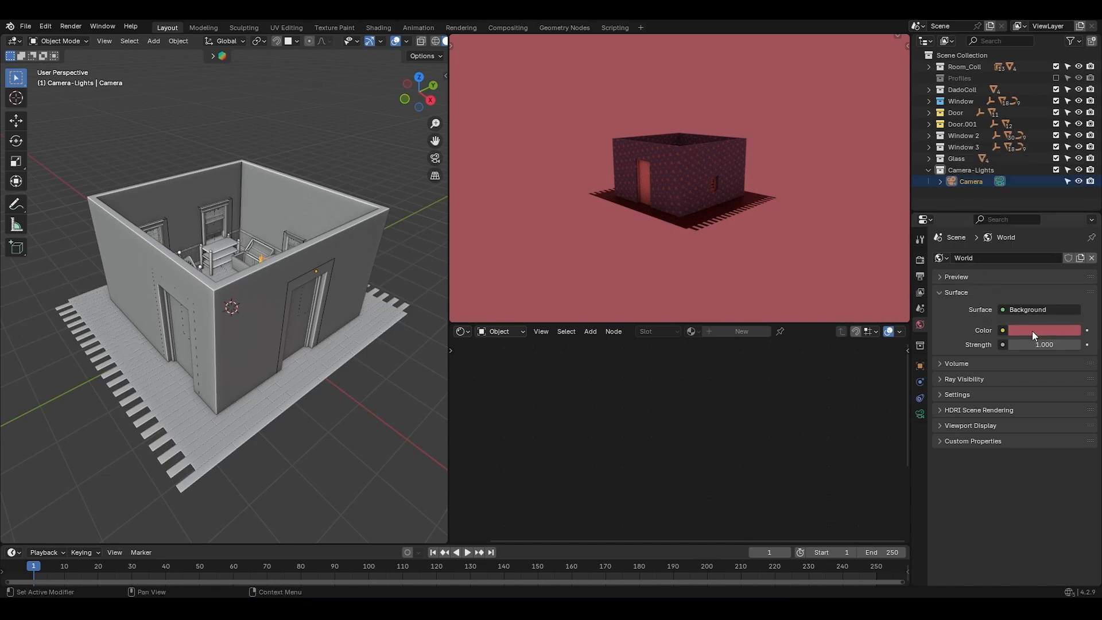
# Change the world background colour to near-white and return the rendered view to the camera
pyautogui.press('BackSpace')
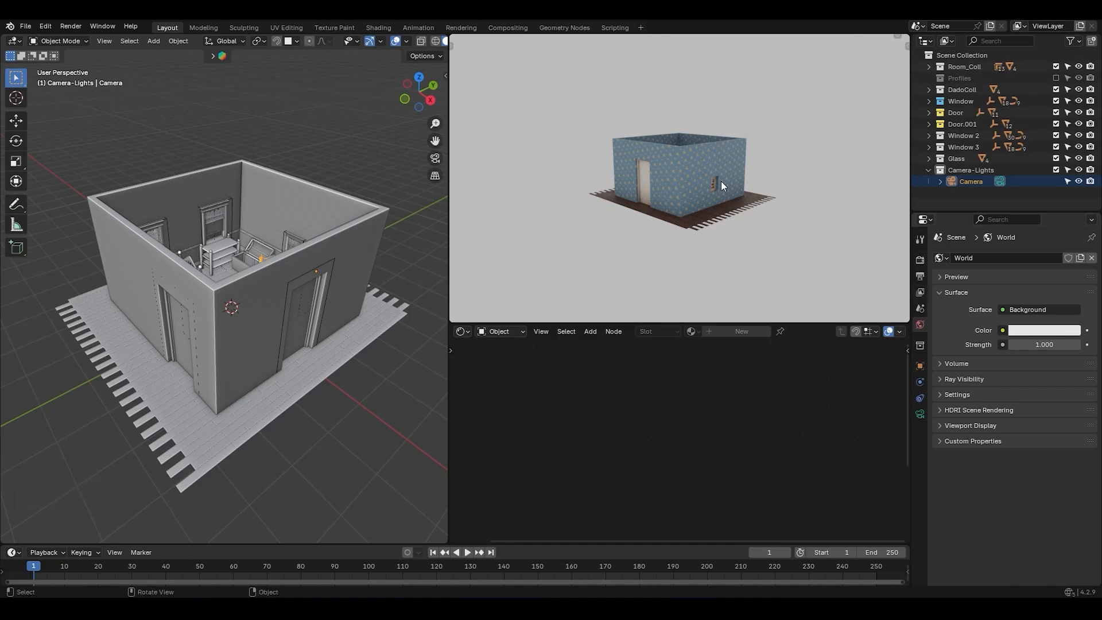
pyautogui.press('KP_0')
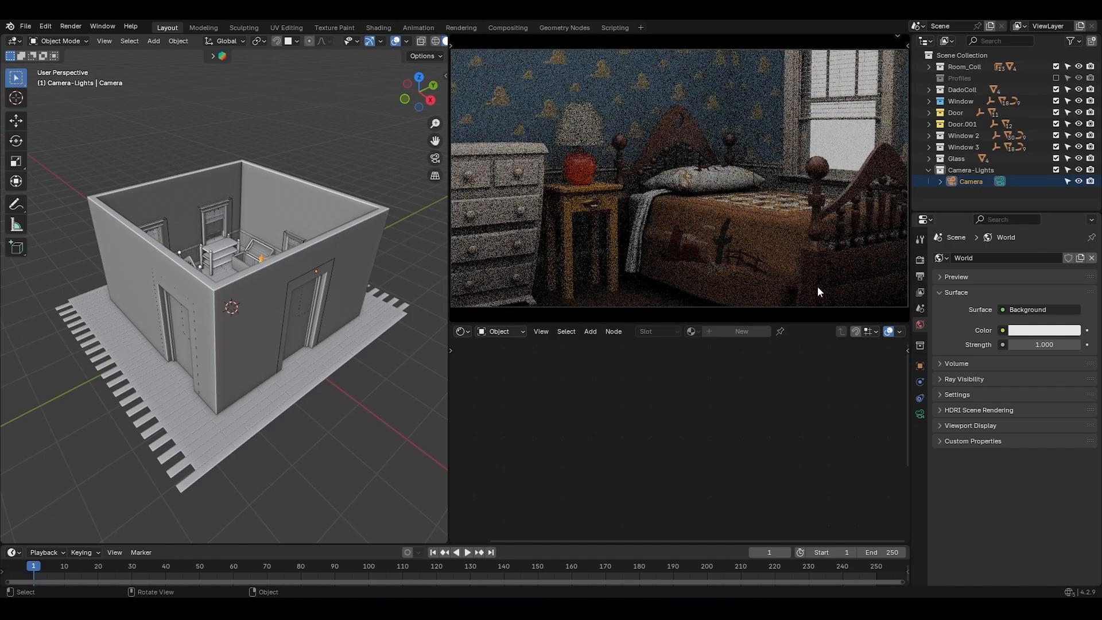
# Try world background strengths of 14.3 and 0.6, and undo both strength changes
pyautogui.click(1036, 344)
pyautogui.write('14.3')
pyautogui.press('Return')
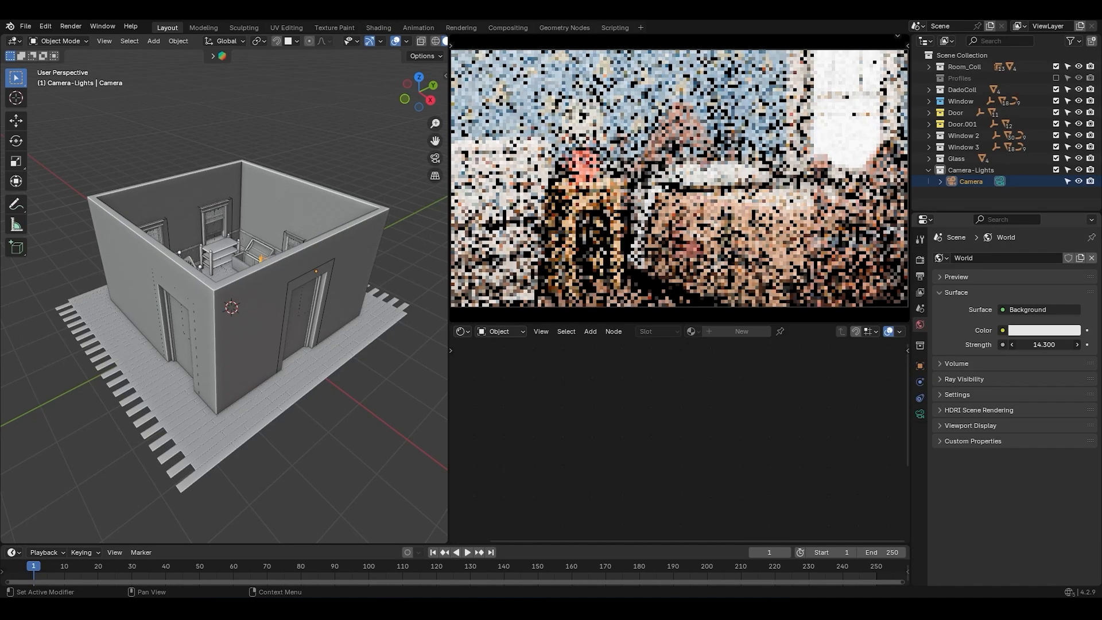
pyautogui.moveTo(1044, 345); pyautogui.dragTo(965, 344)
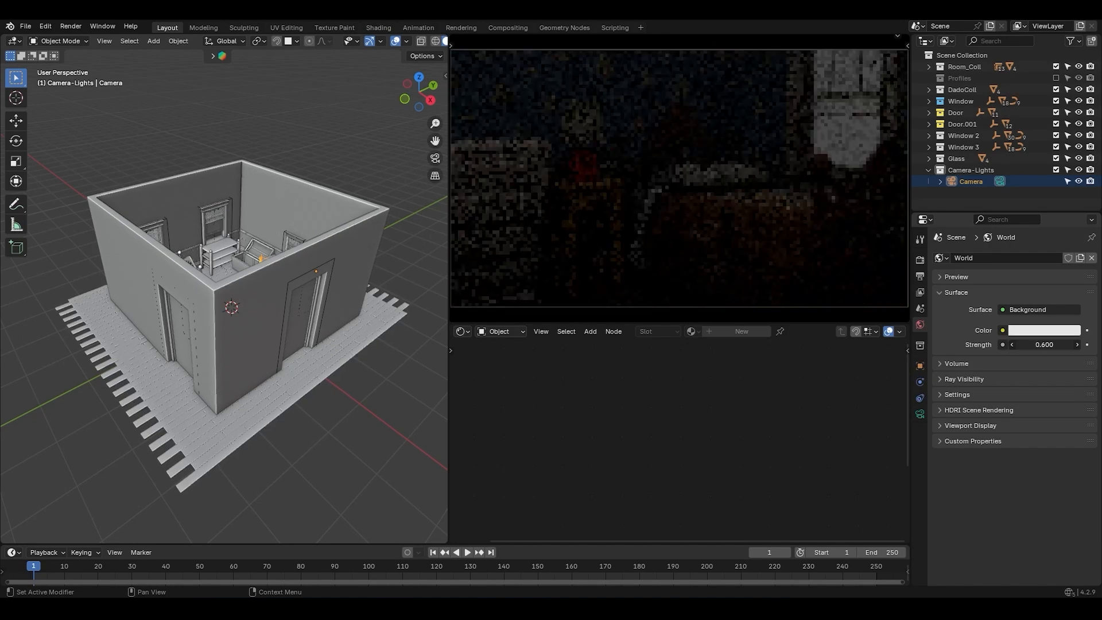
pyautogui.hotkey('ctrl', 'z')
pyautogui.hotkey('ctrl', 'z')
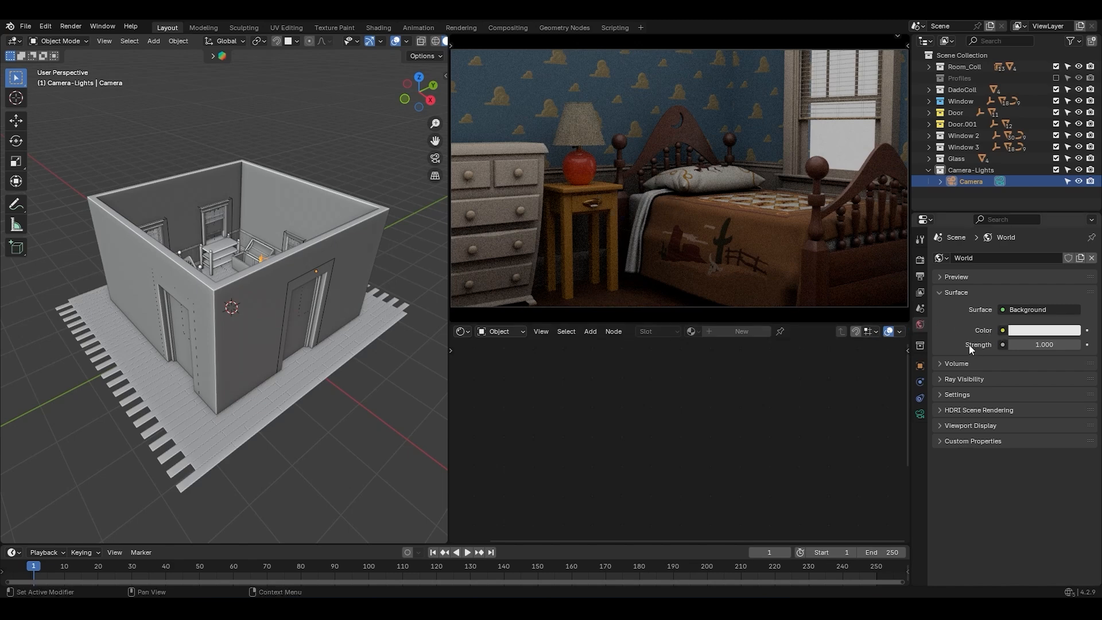
# Switch the Shader Editor from object shading to the World shader nodes
pyautogui.click(466, 337)
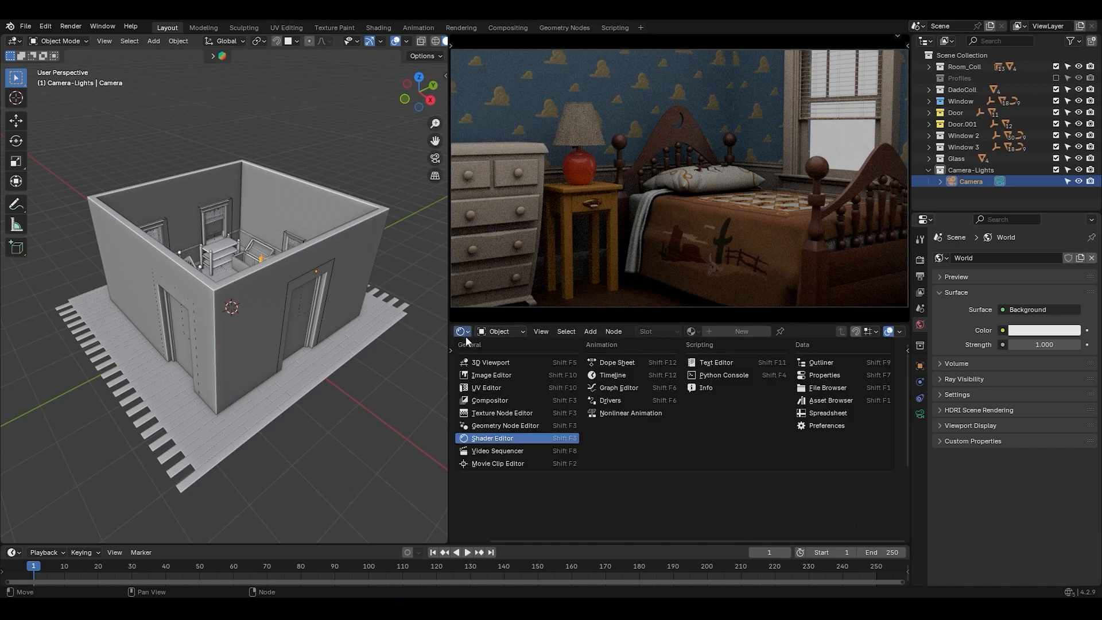
pyautogui.click(497, 441)
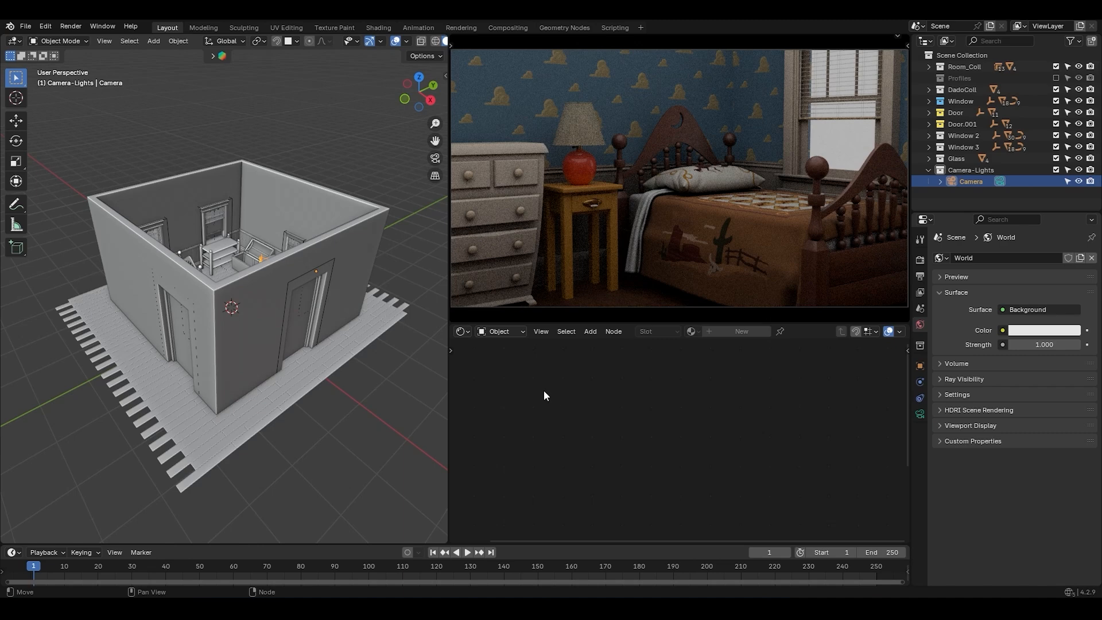
pyautogui.click(497, 333)
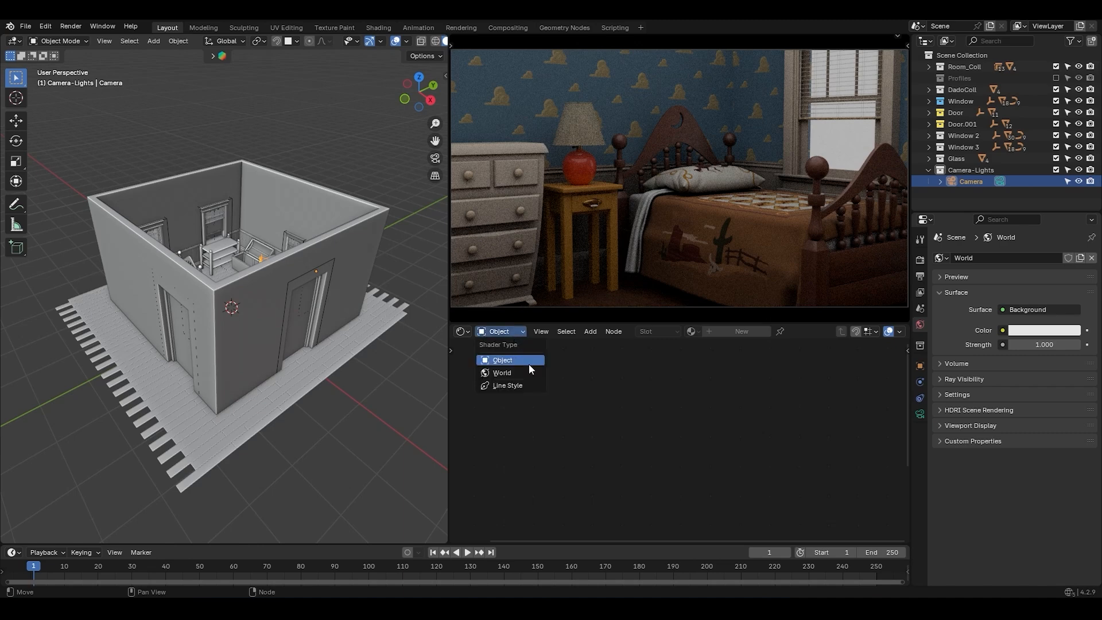
pyautogui.click(508, 372)
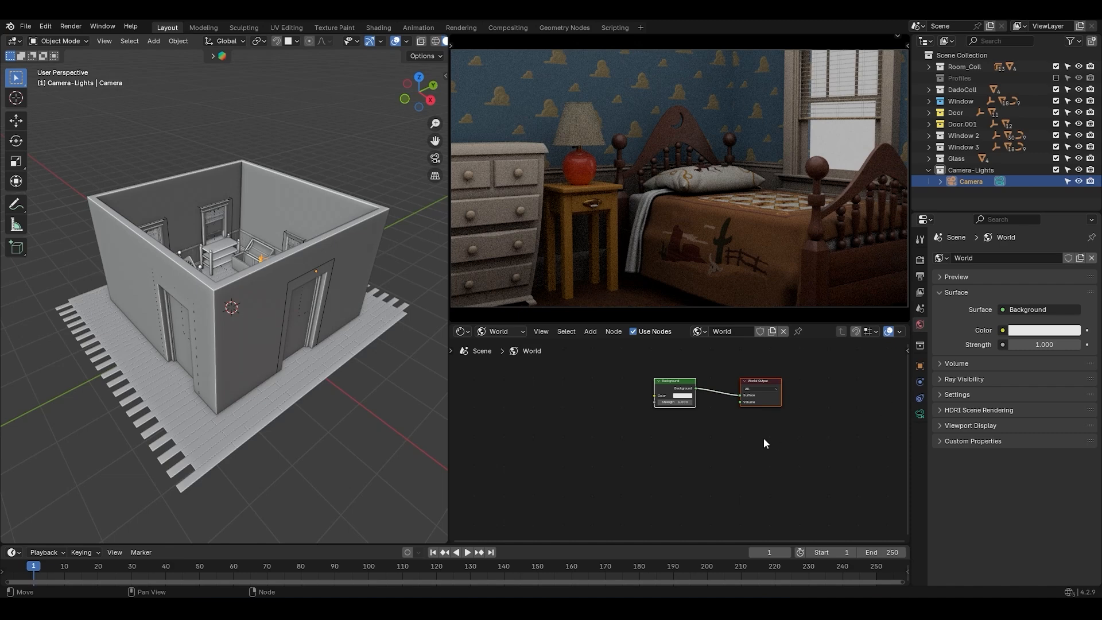
# Feed the world background colour with a Sky Texture node
pyautogui.scroll(3, 697, 440)
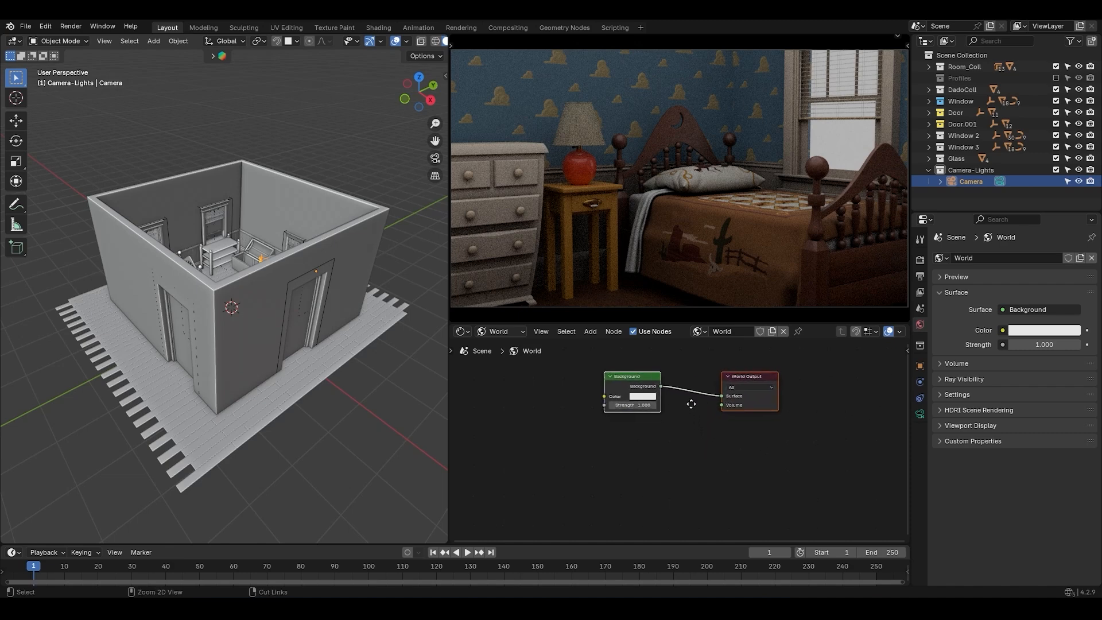
pyautogui.moveTo(690, 396); pyautogui.dragTo(681, 408, button='middle')
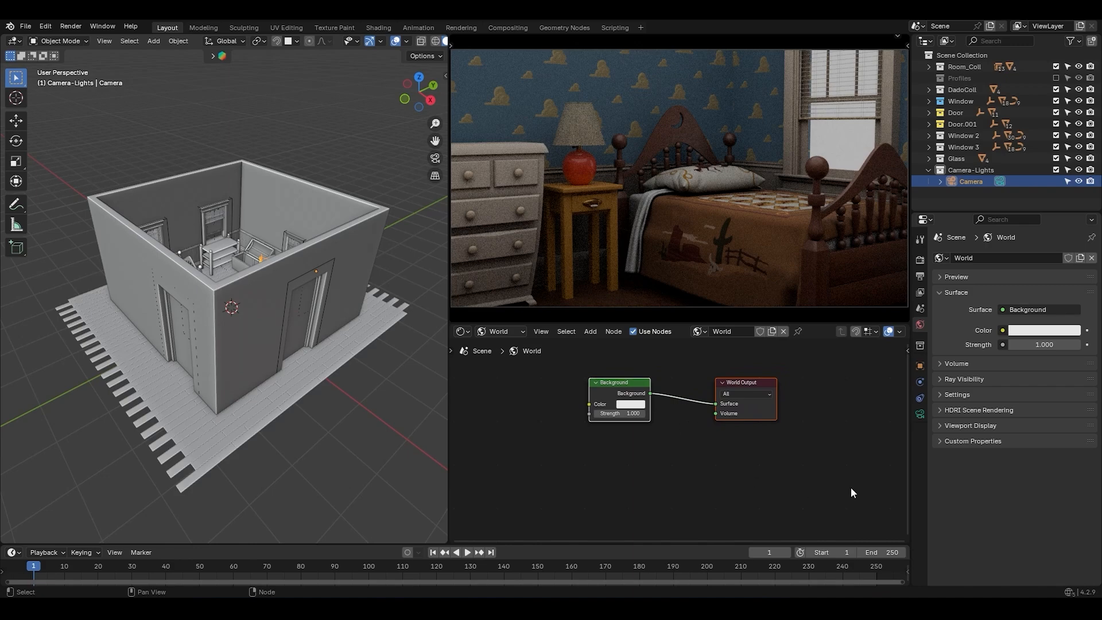
pyautogui.click(1003, 331)
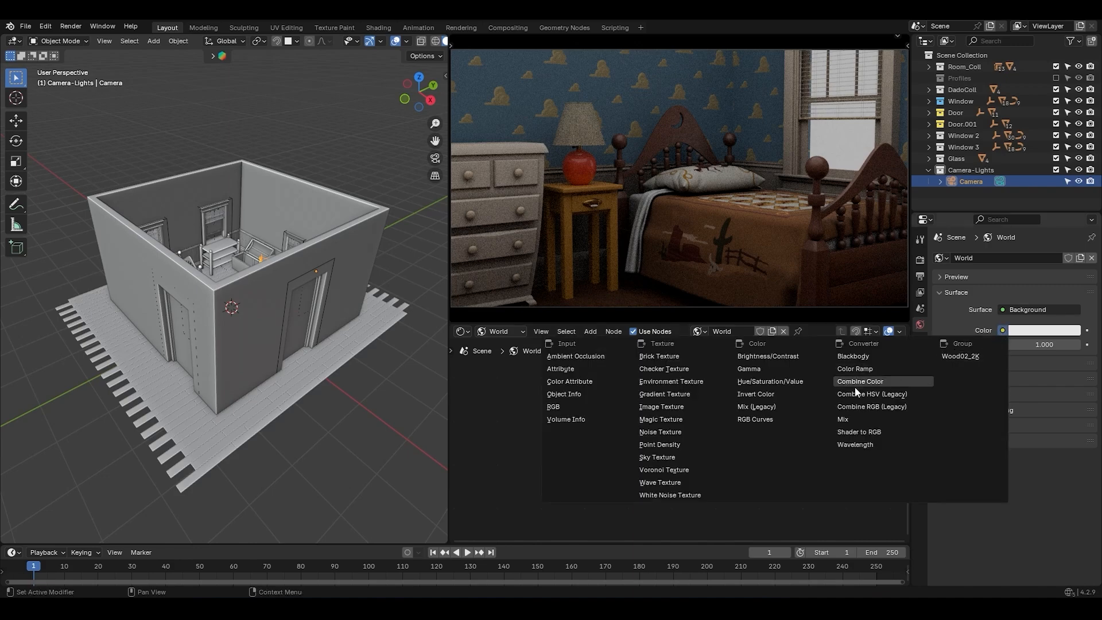
pyautogui.click(682, 459)
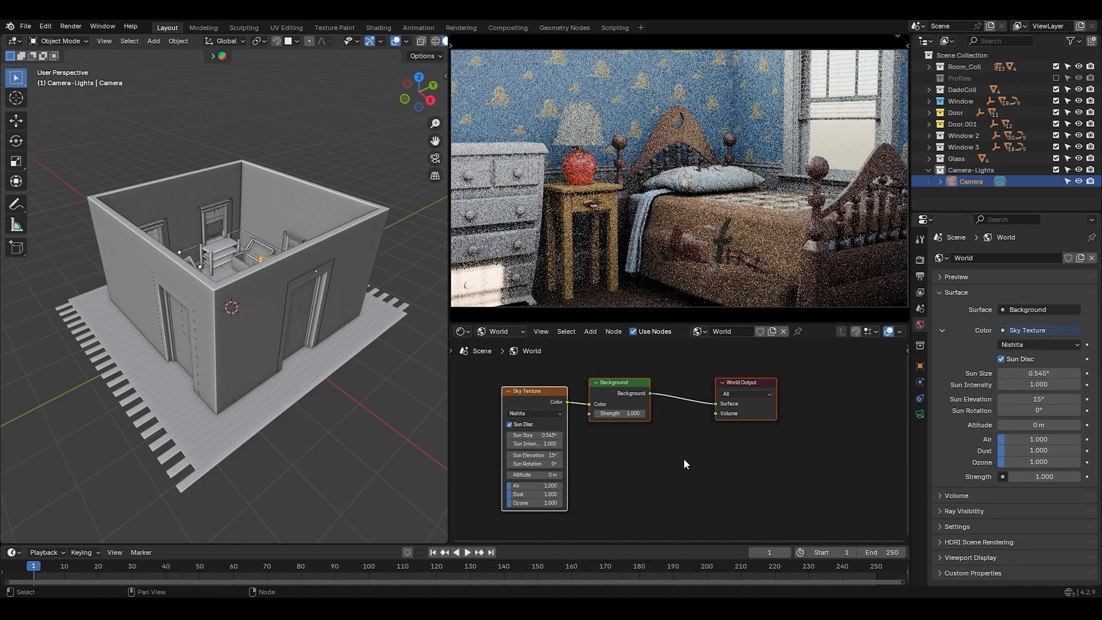
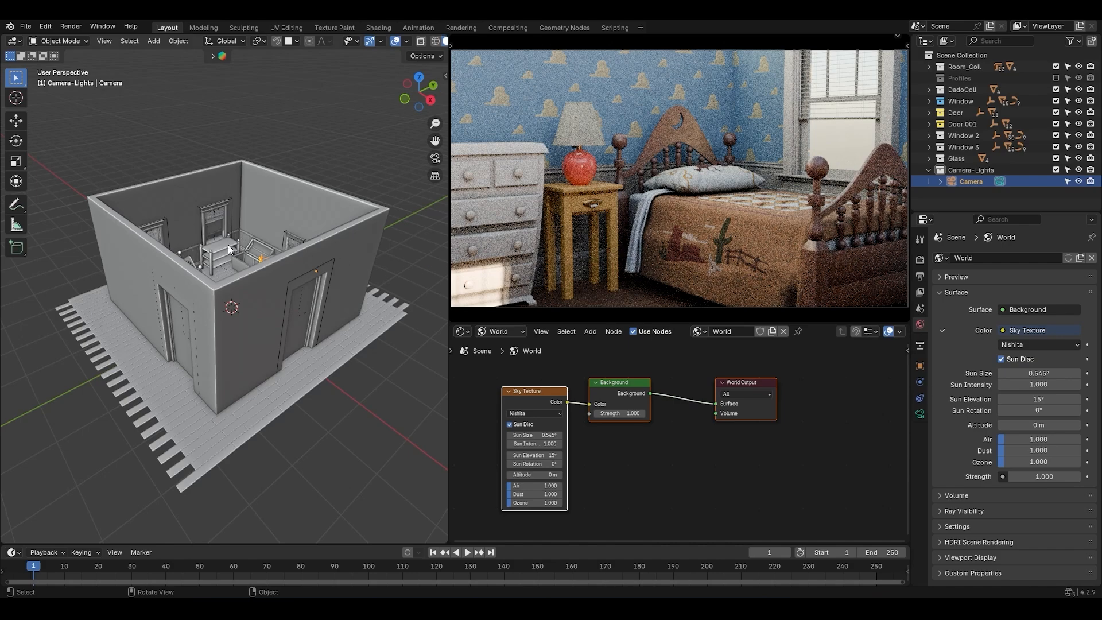
# Select the upper edge loop of the Room walls and fill it with a face as a ceiling
pyautogui.click(275, 204)
pyautogui.press('Tab')
pyautogui.press('2')
pyautogui.keyDown('alt'); pyautogui.click(283, 179); pyautogui.keyUp('alt')
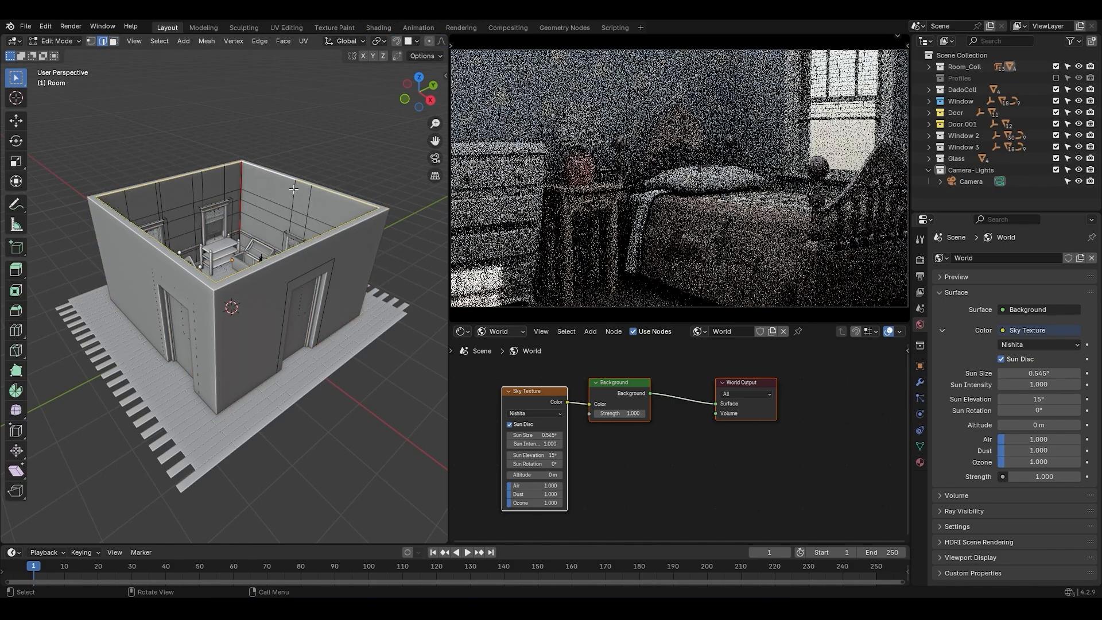
pyautogui.press('f')
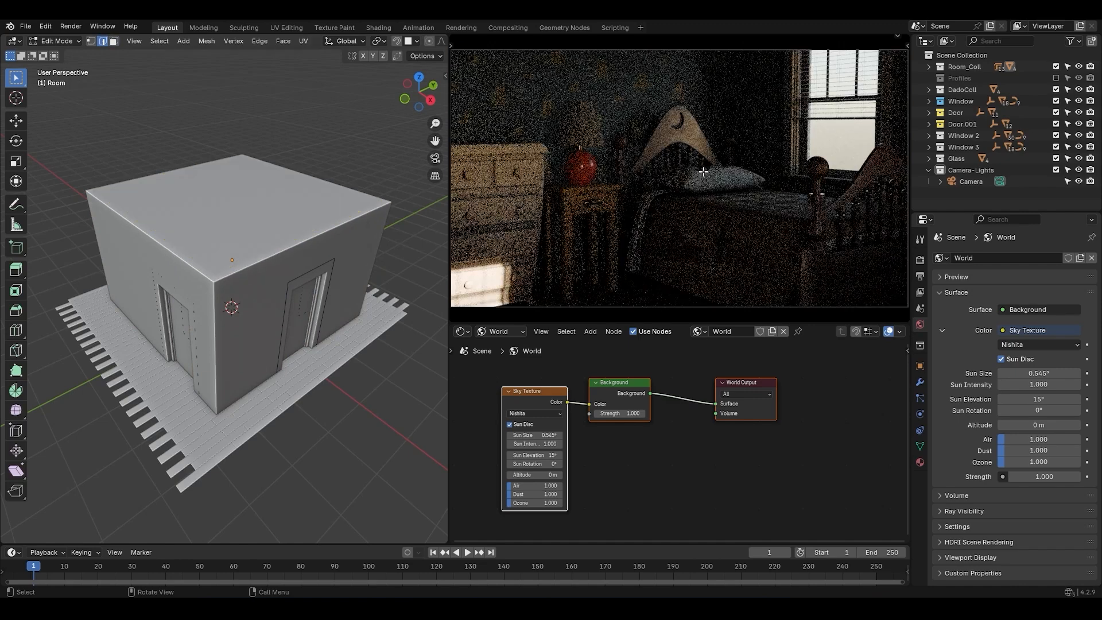
# Examine the filled ceiling from inside the room with Material Preview shading, checking how the wallpaper maps onto it
pyautogui.moveTo(252, 282); pyautogui.dragTo(275, 270, button='middle')
pyautogui.press('Tab')
pyautogui.moveTo(250, 367)
pyautogui.keyDown('ctrl'); pyautogui.mouseDown(button='middle')
pyautogui.moveTo(305, 239)
pyautogui.moveTo(319, 122)
pyautogui.moveTo(326, 188)
pyautogui.mouseUp(button='middle'); pyautogui.keyUp('ctrl')
pyautogui.scroll(-2, 377, 38)
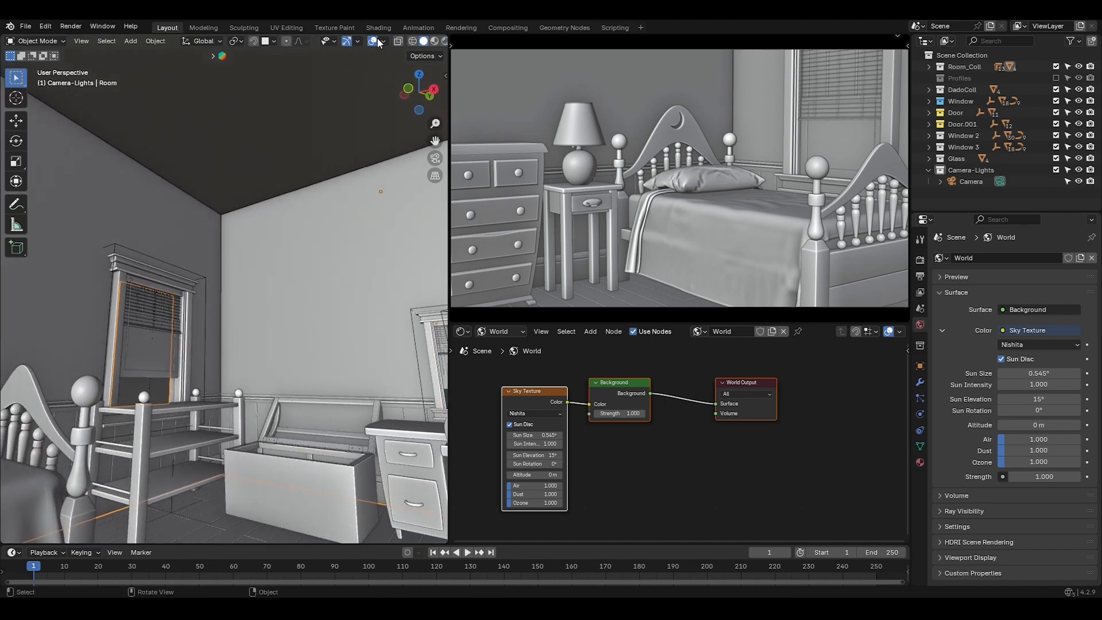
pyautogui.press('z')
pyautogui.moveTo(317, 352); pyautogui.dragTo(297, 394, button='middle')
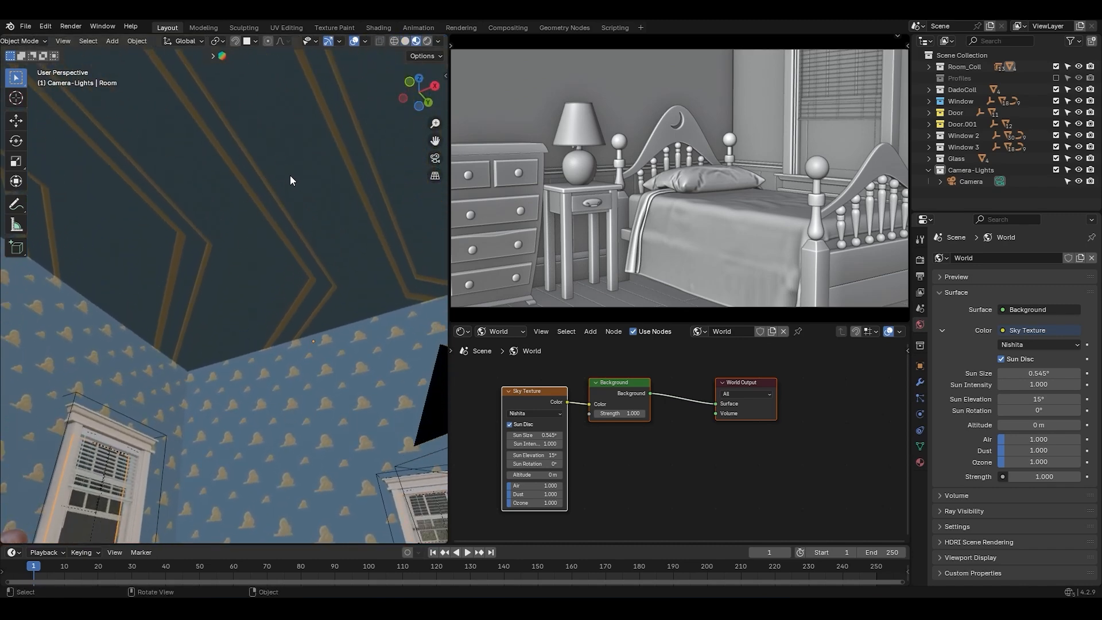
pyautogui.moveTo(298, 270); pyautogui.dragTo(236, 346, button='middle')
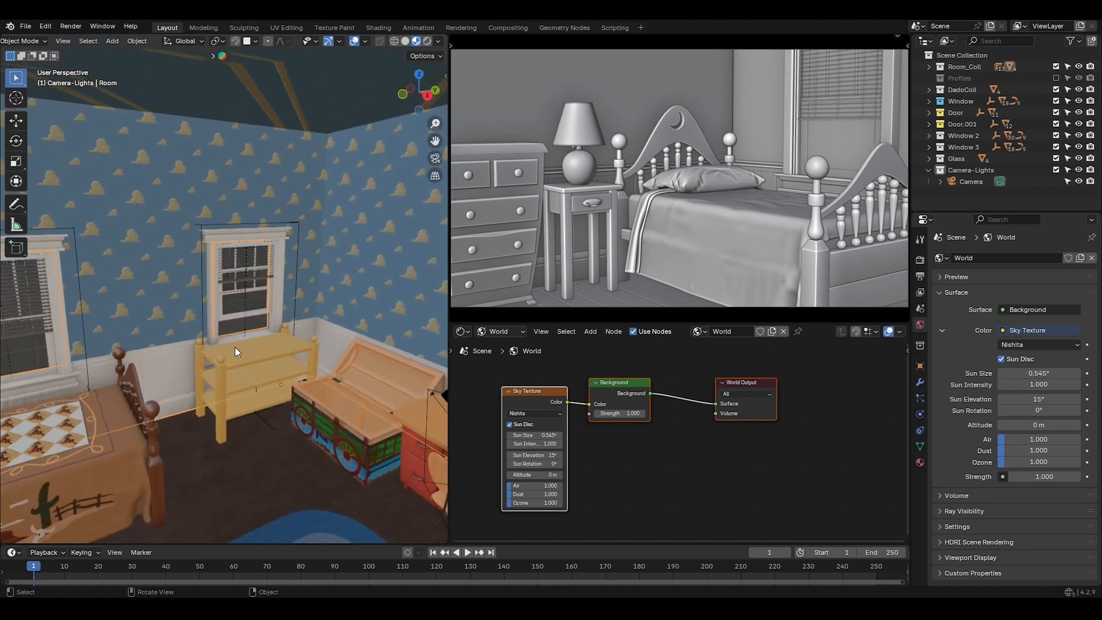
pyautogui.keyDown('ctrl'); pyautogui.moveTo(331, 125); pyautogui.dragTo(220, 270, button='middle'); pyautogui.keyUp('ctrl')
# Undo the ceiling fill on the Room mesh and return to Object Mode
pyautogui.hotkey('ctrl', 'z')
pyautogui.hotkey('ctrl', 'z')
pyautogui.press('Tab')
pyautogui.scroll(-1, 220, 270)
pyautogui.click(288, 157)
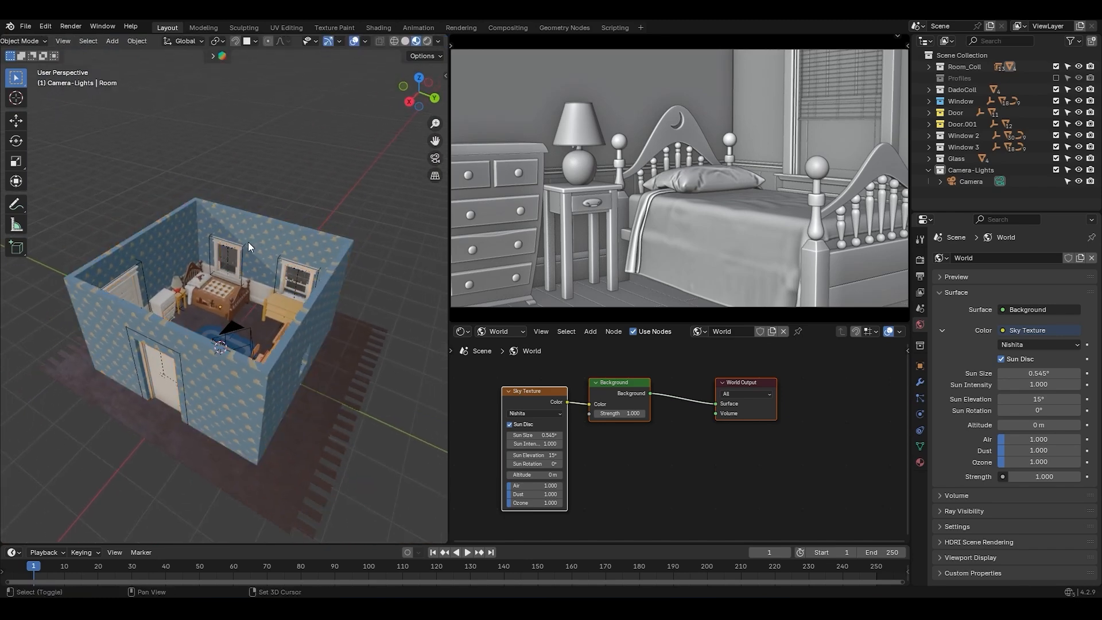
# Add a mesh plane and scale it in top view to the room's footprint
pyautogui.hotkey('shift', 'a')
pyautogui.moveTo(248, 259)
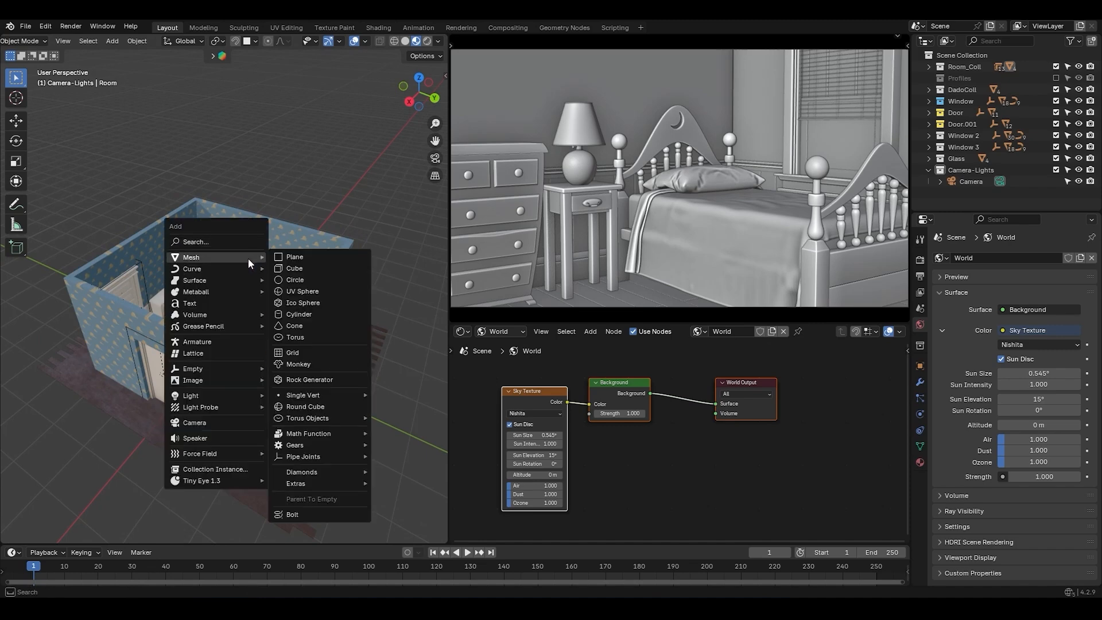
pyautogui.click(303, 257)
pyautogui.press('KP_7')
pyautogui.press('s')
pyautogui.click(395, 288)
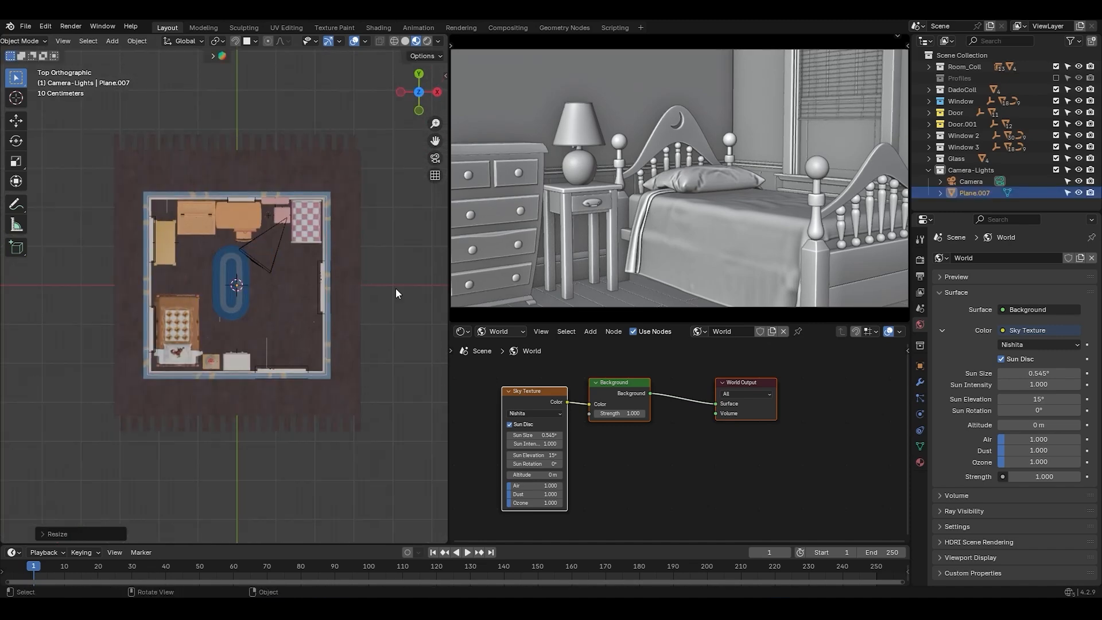
# Raise the plane along Z to the top of the walls and enlarge it slightly beyond them as a ceiling
pyautogui.press('KP_1')
pyautogui.hotkey('alt', 'z')
pyautogui.press('g')
pyautogui.press('z')
pyautogui.click(374, 187)
pyautogui.moveTo(374, 187); pyautogui.dragTo(344, 280, button='middle')
pyautogui.press('s')
pyautogui.click(393, 277)
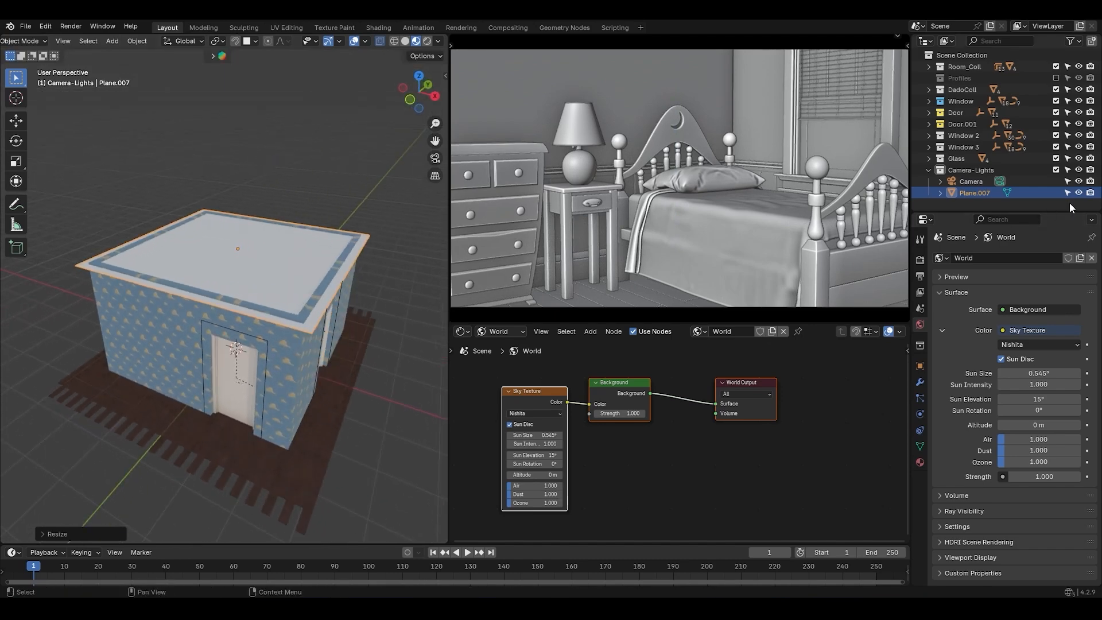
# Toggle the ceiling plane's visibility off and on, and inspect the ceiling from inside the room
pyautogui.click(1079, 193)
pyautogui.click(1079, 193)
pyautogui.moveTo(230, 356); pyautogui.dragTo(253, 360, button='middle')
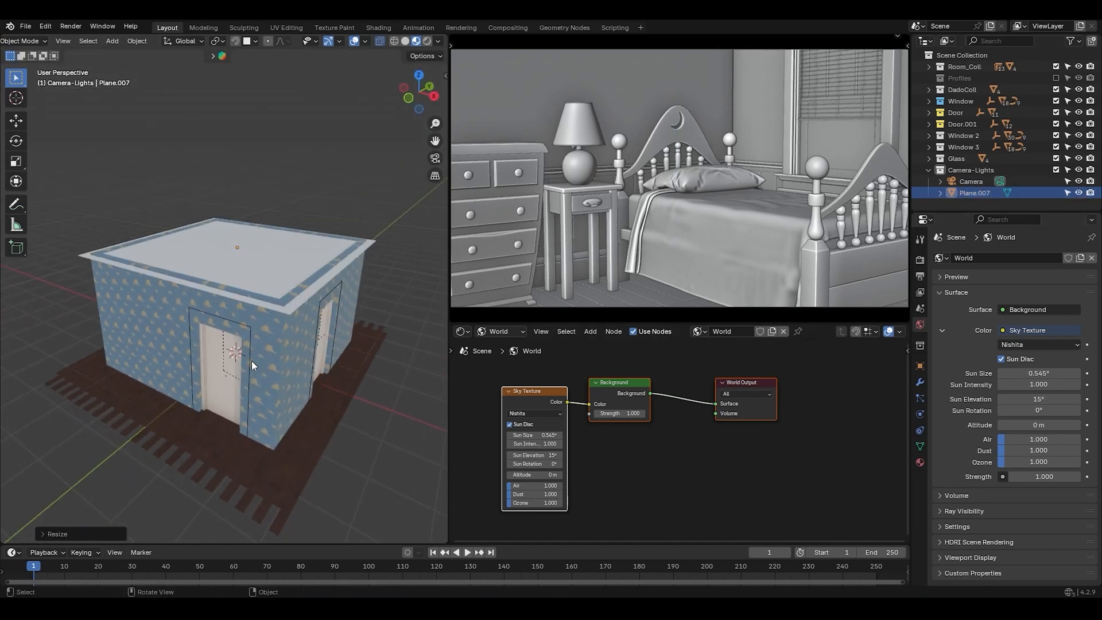
pyautogui.scroll(10, 288, 263)
pyautogui.moveTo(287, 232); pyautogui.dragTo(273, 137, button='middle')
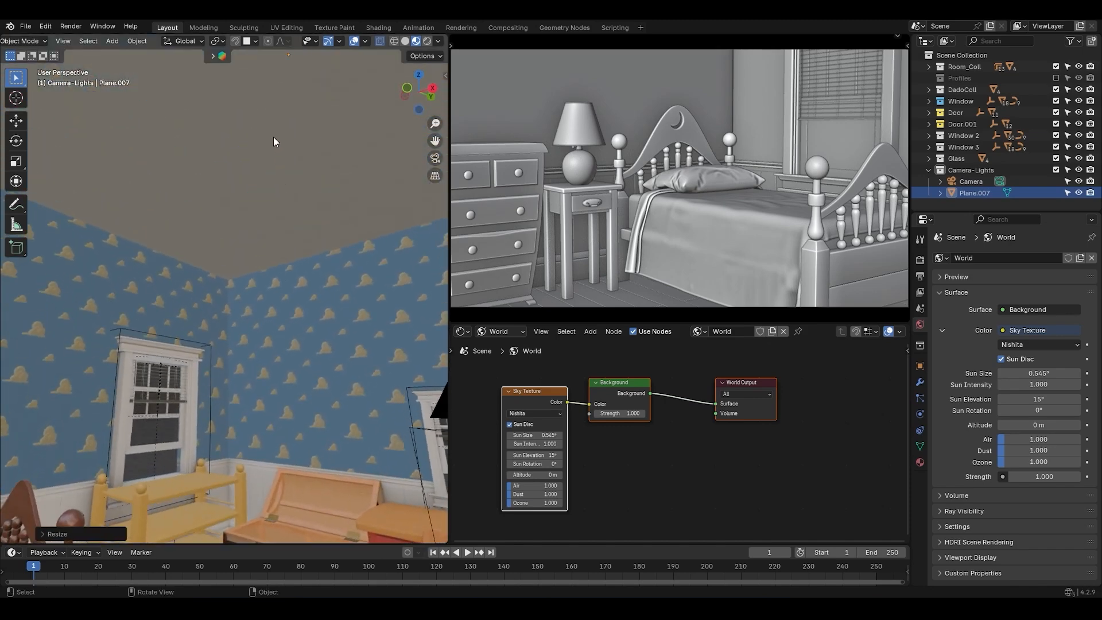
pyautogui.moveTo(229, 351); pyautogui.dragTo(259, 278, button='middle')
pyautogui.moveTo(283, 316); pyautogui.dragTo(339, 294, button='middle')
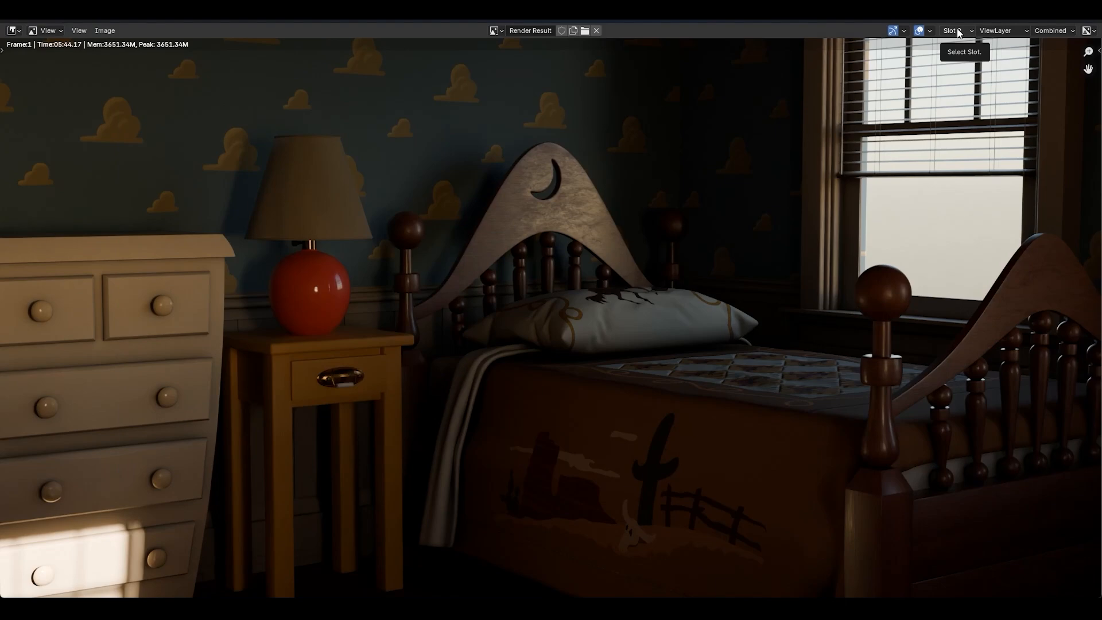
# Compare the finished bedroom renders by switching between the render slots
pyautogui.keyDown('ctrl'); pyautogui.scroll(1, 957, 29); pyautogui.keyUp('ctrl')
pyautogui.press('j')
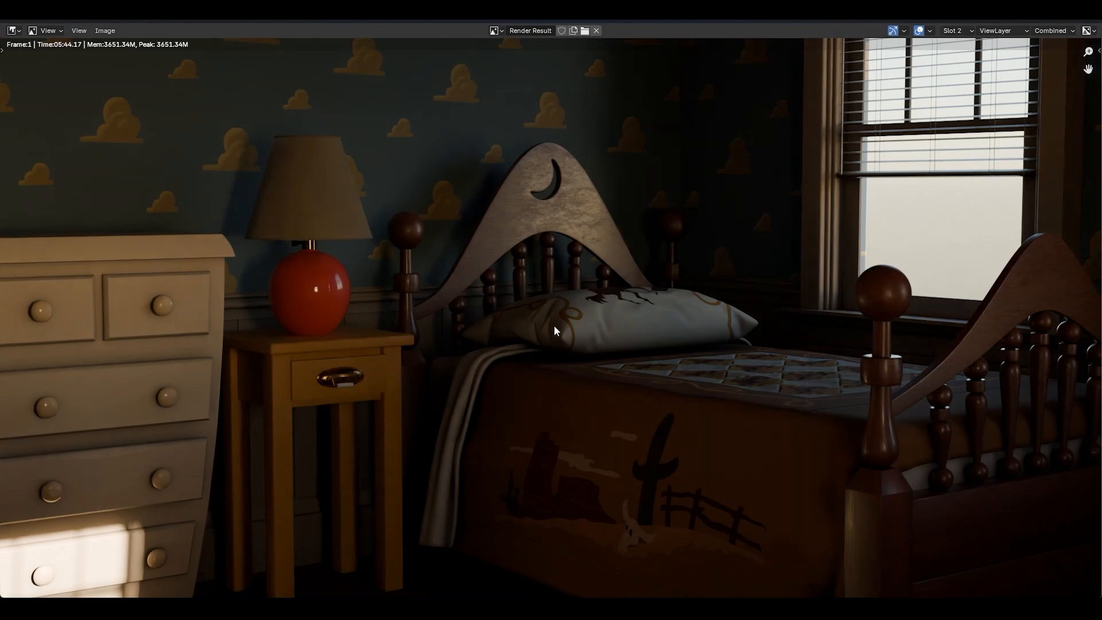
pyautogui.scroll(4, 553, 323)
pyautogui.press('j')
pyautogui.press('j')
pyautogui.press('j')
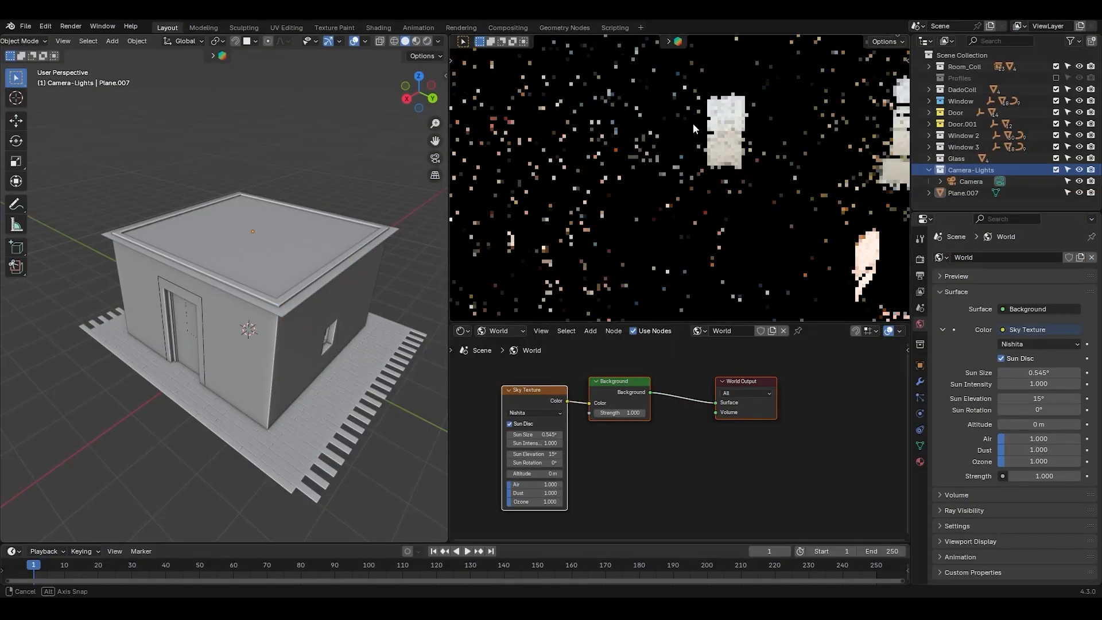
# Orbit outside the room and lower the world Background strength to 0.010 so the sun disc shows in the sky
pyautogui.moveTo(693, 123); pyautogui.dragTo(807, 134, button='middle')
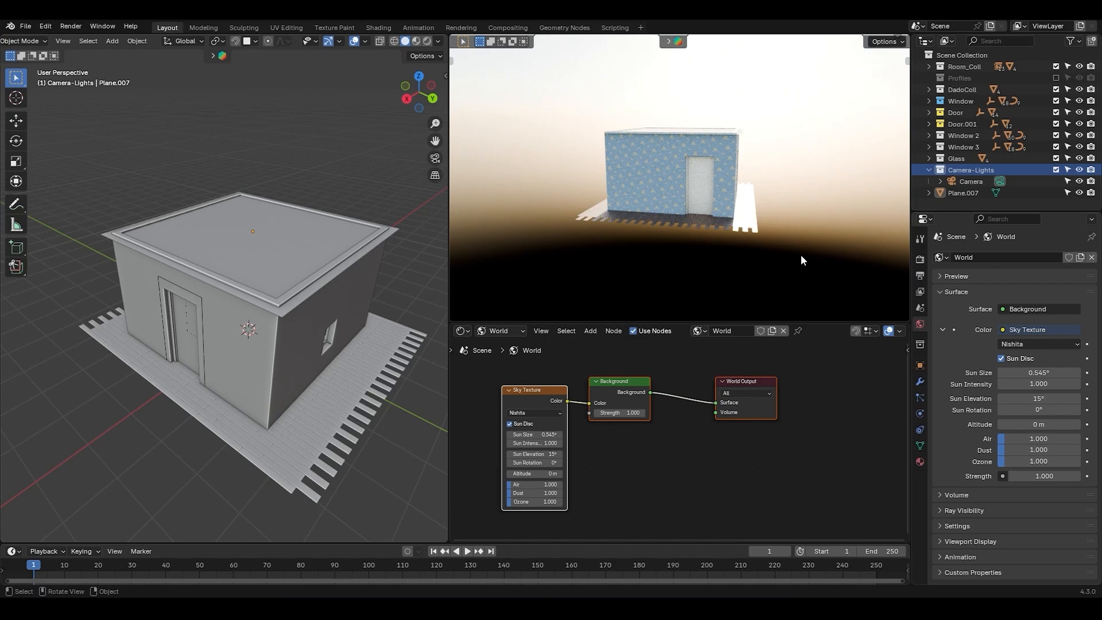
pyautogui.click(610, 413)
pyautogui.write('0.02')
pyautogui.press('Return')
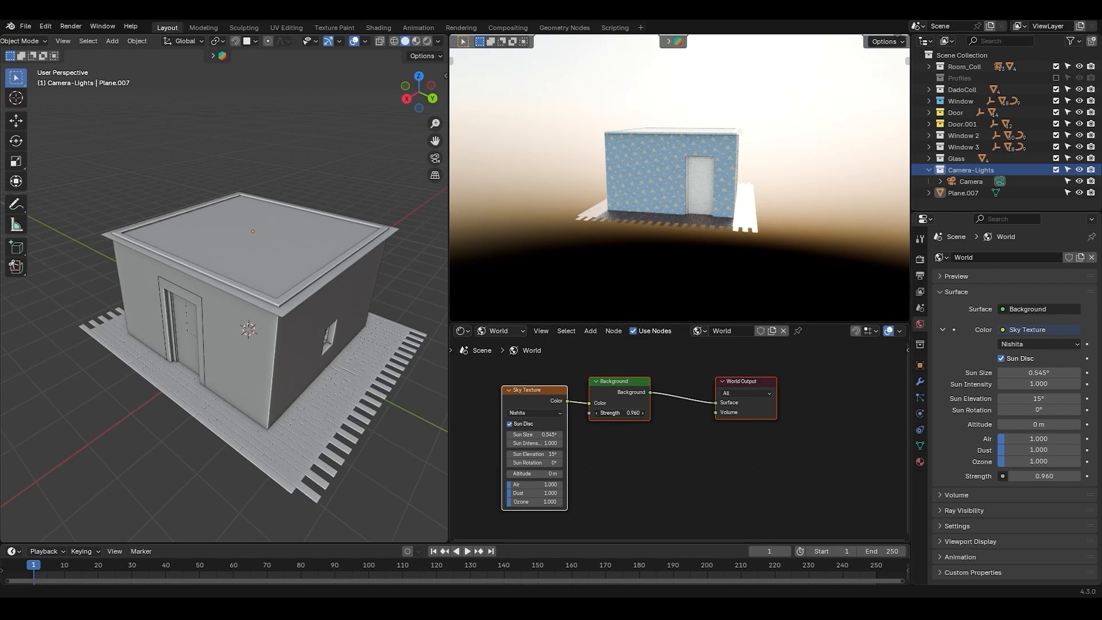
pyautogui.moveTo(610, 413); pyautogui.dragTo(604, 412)
pyautogui.moveTo(779, 199); pyautogui.dragTo(762, 150, button='middle')
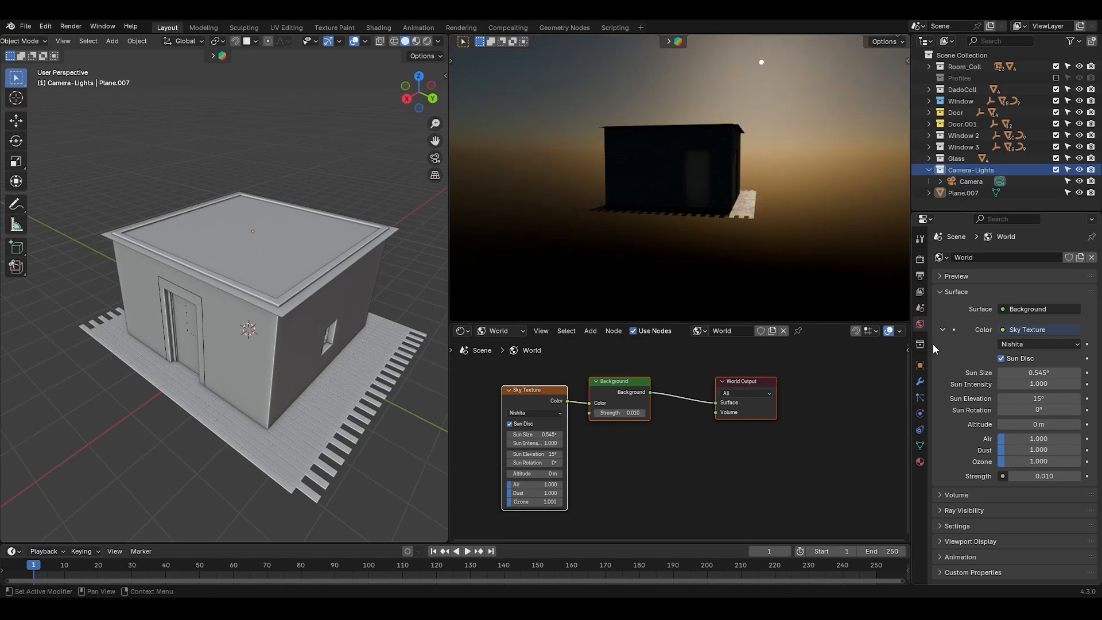
# Set the sky's sun elevation to 13.4° and rotation to 10.7°, and reset the Background strength to 1.000 in camera view
pyautogui.moveTo(1034, 410)
pyautogui.mouseDown()
pyautogui.moveTo(953, 410)
pyautogui.moveTo(1094, 398)
pyautogui.moveTo(1036, 399)
pyautogui.mouseUp()
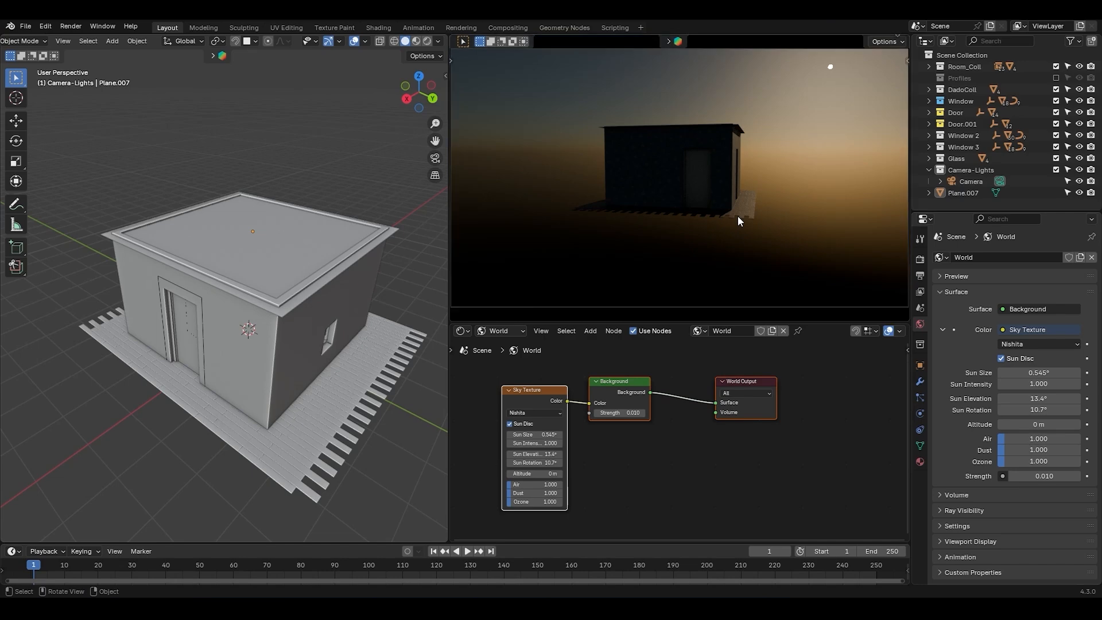
pyautogui.press('KP_0')
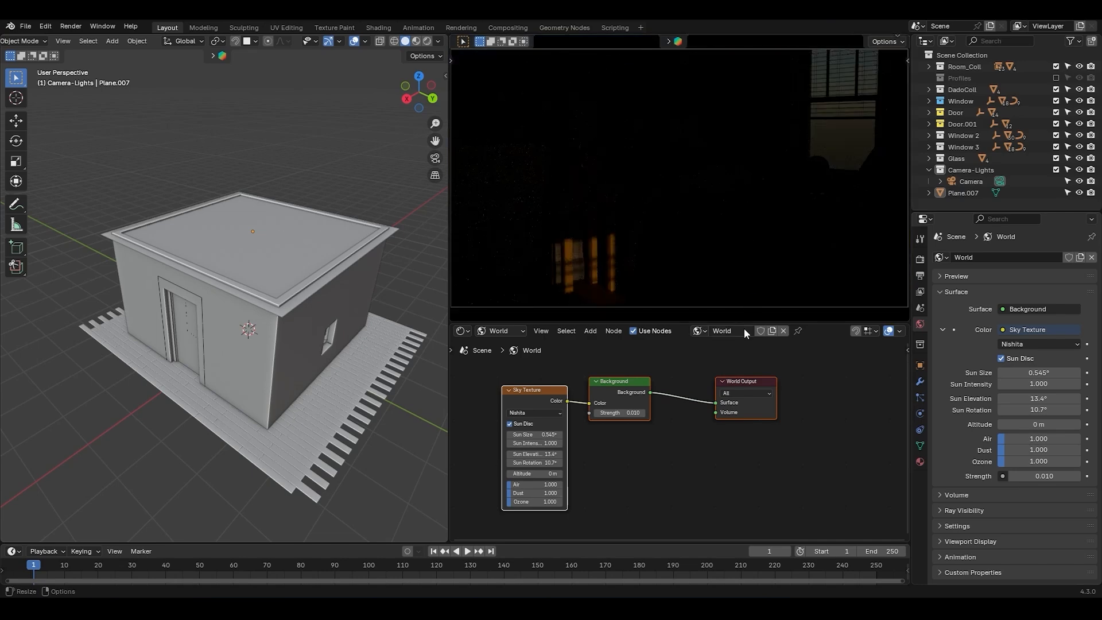
pyautogui.press('BackSpace')
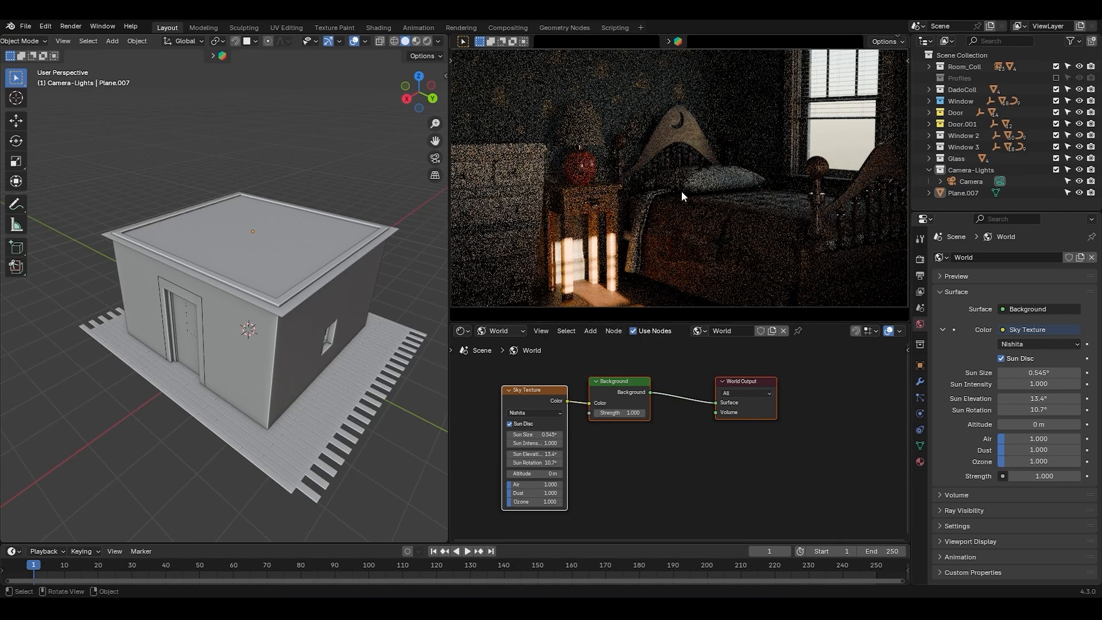
# Set the Cycles viewport Max Samples to 32 and enable viewport denoising
pyautogui.click(921, 260)
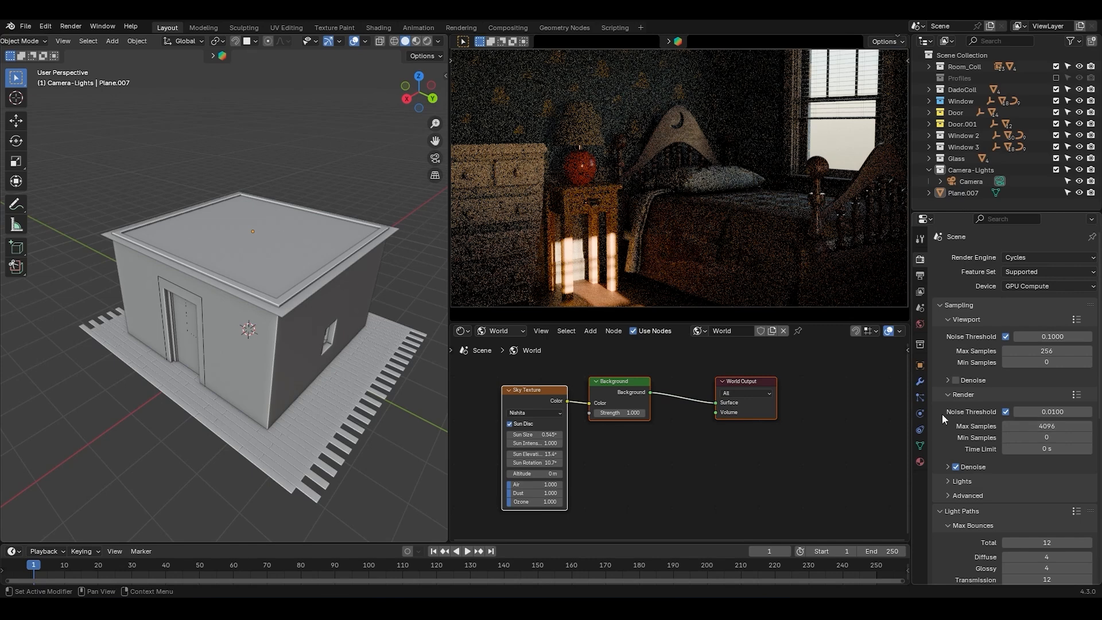
pyautogui.click(71, 28)
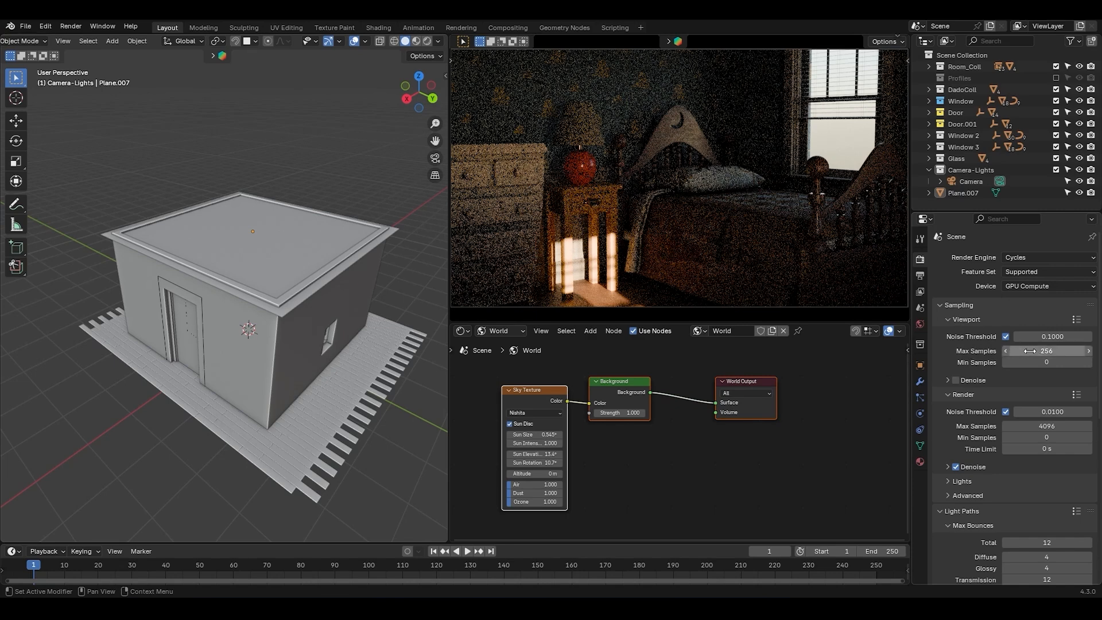
pyautogui.press('BackSpace')
pyautogui.click(1037, 351)
pyautogui.write('32')
pyautogui.press('Return')
pyautogui.moveTo(611, 413); pyautogui.dragTo(629, 412)
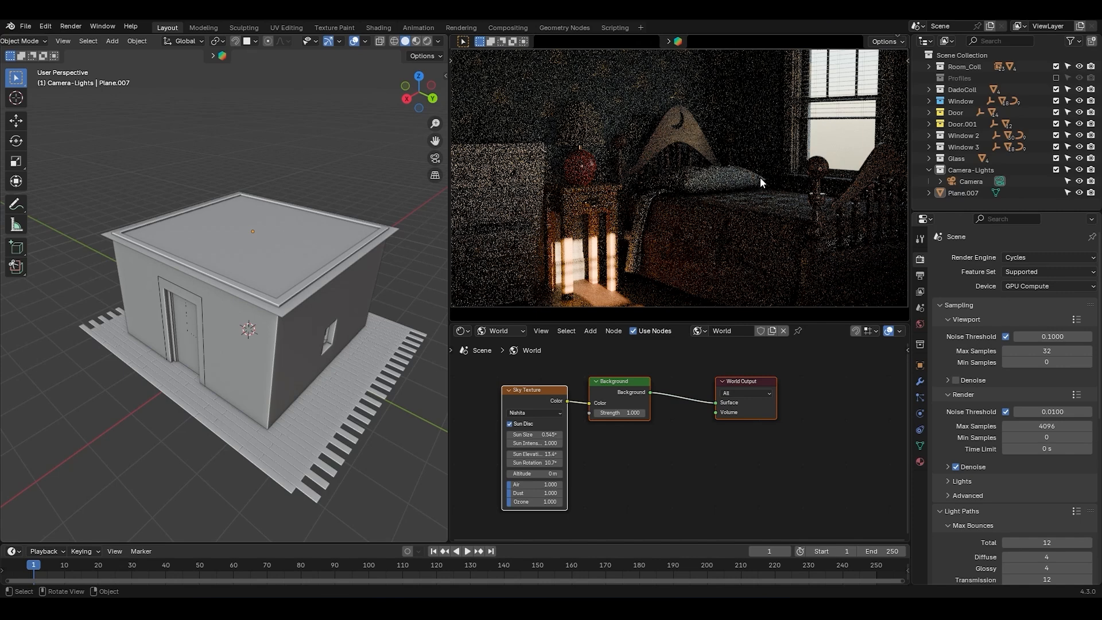
pyautogui.click(957, 380)
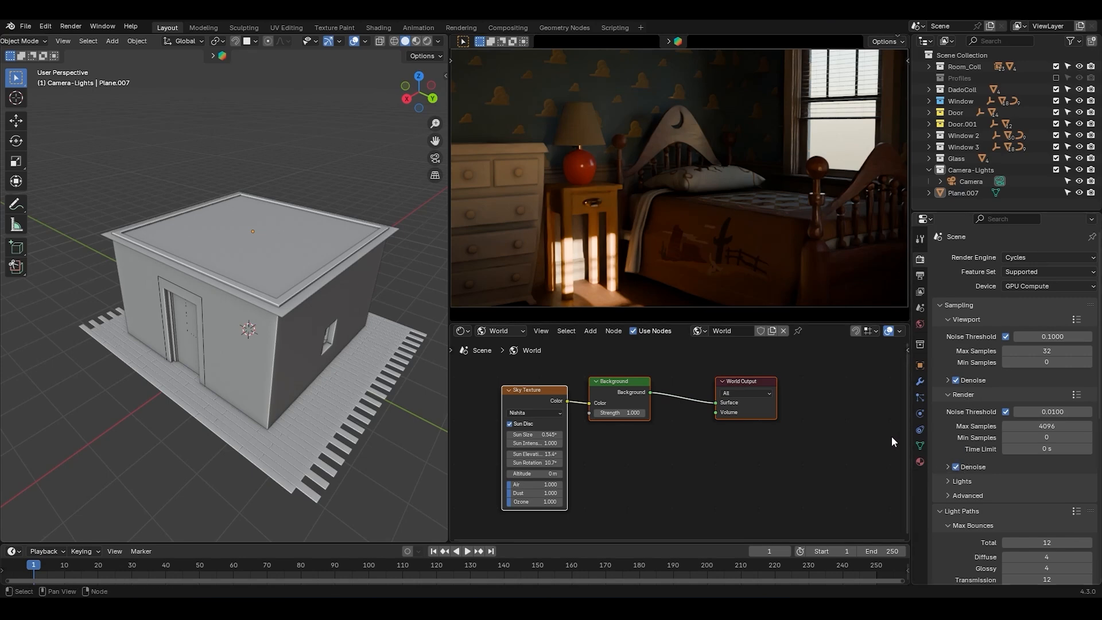
# Adjust the Sky Texture's sun to a rotation of -71.2°, an elevation of 22.5° and a size of 10°
pyautogui.moveTo(534, 463); pyautogui.dragTo(361, 463)
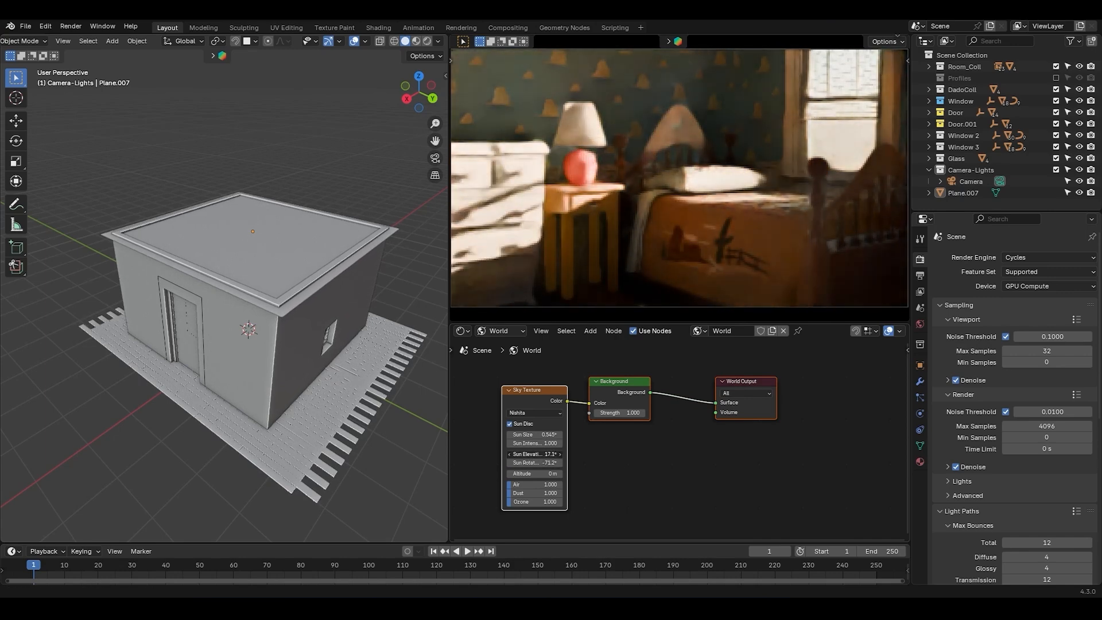
pyautogui.moveTo(545, 454); pyautogui.dragTo(592, 454)
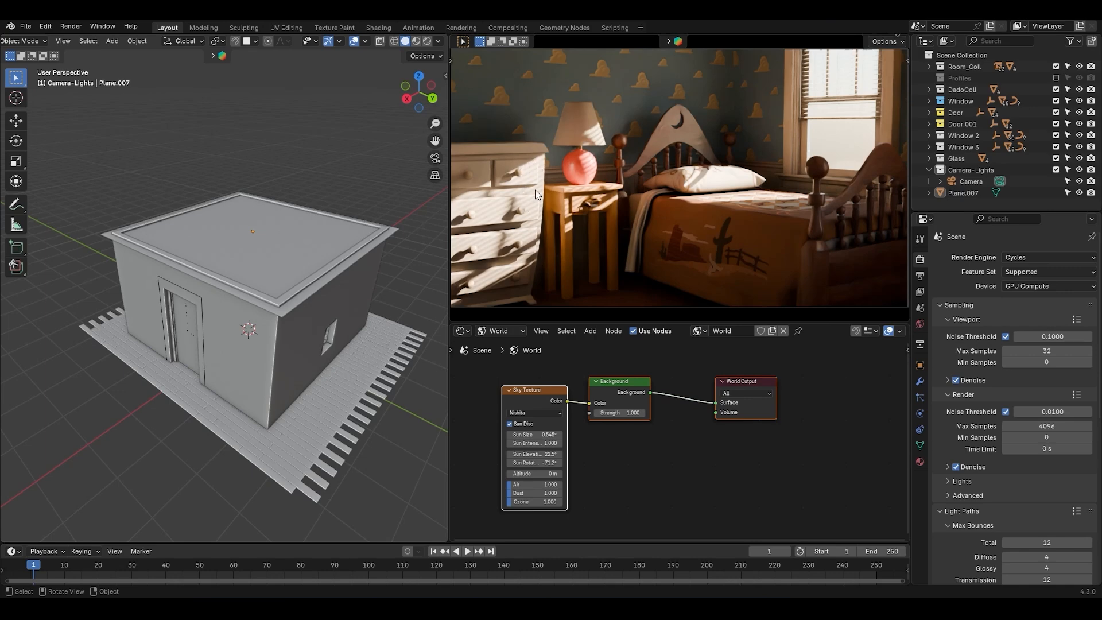
pyautogui.moveTo(537, 435); pyautogui.dragTo(568, 435)
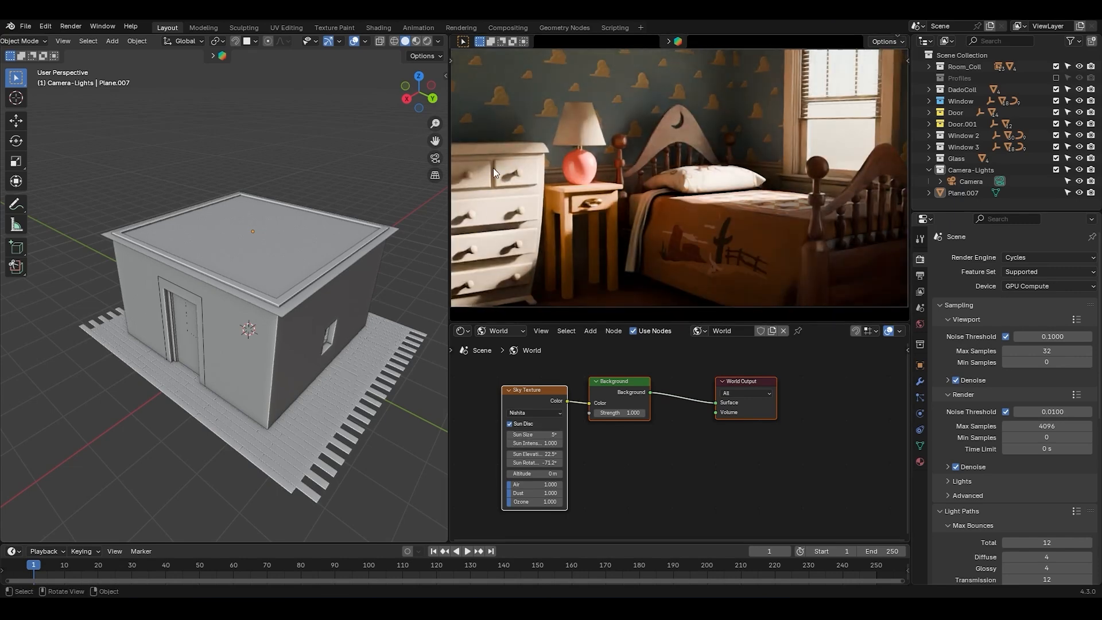
pyautogui.click(541, 435)
pyautogui.write('10')
pyautogui.press('Return')
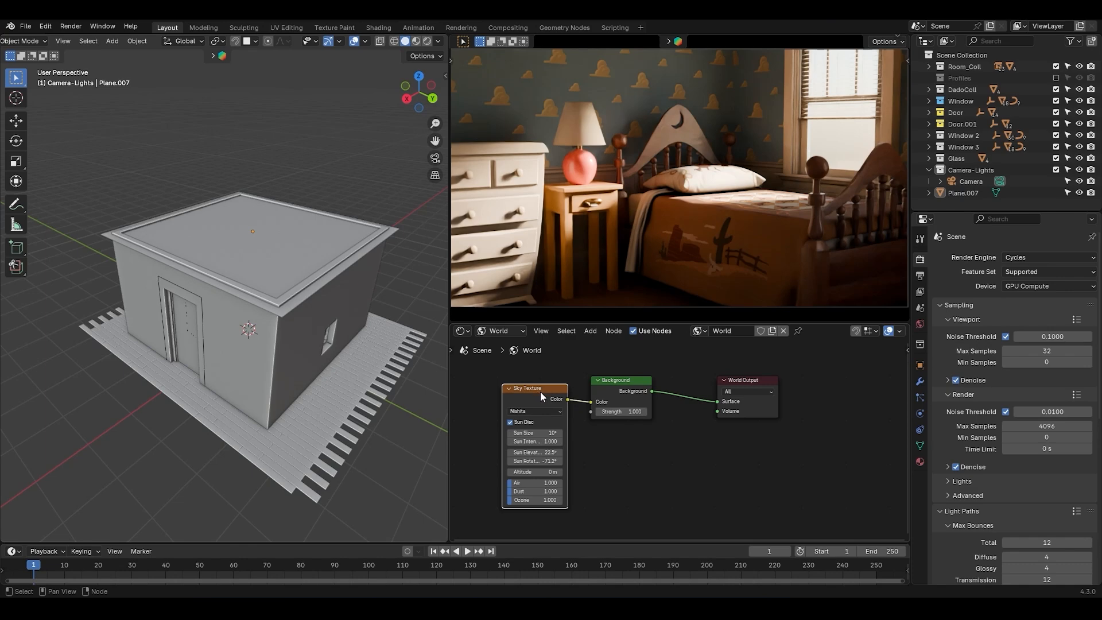
# Preview the room under a different built-in viewport HDRI instead of the scene world, and restore Scene World lighting
pyautogui.moveTo(899, 32); pyautogui.dragTo(902, 44)
pyautogui.click(902, 42)
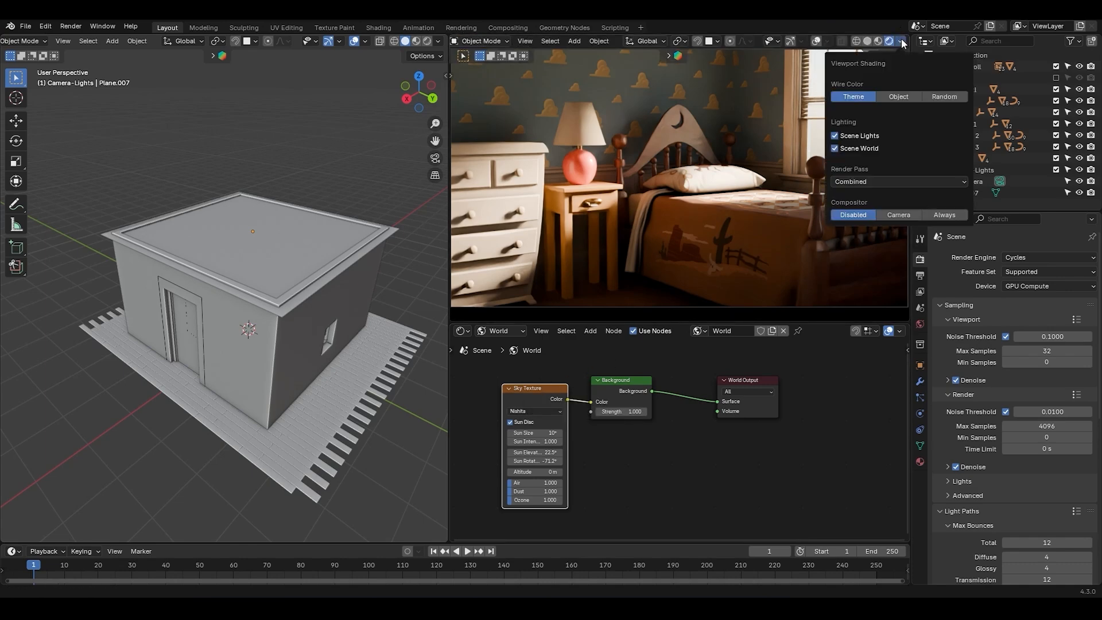
pyautogui.click(835, 148)
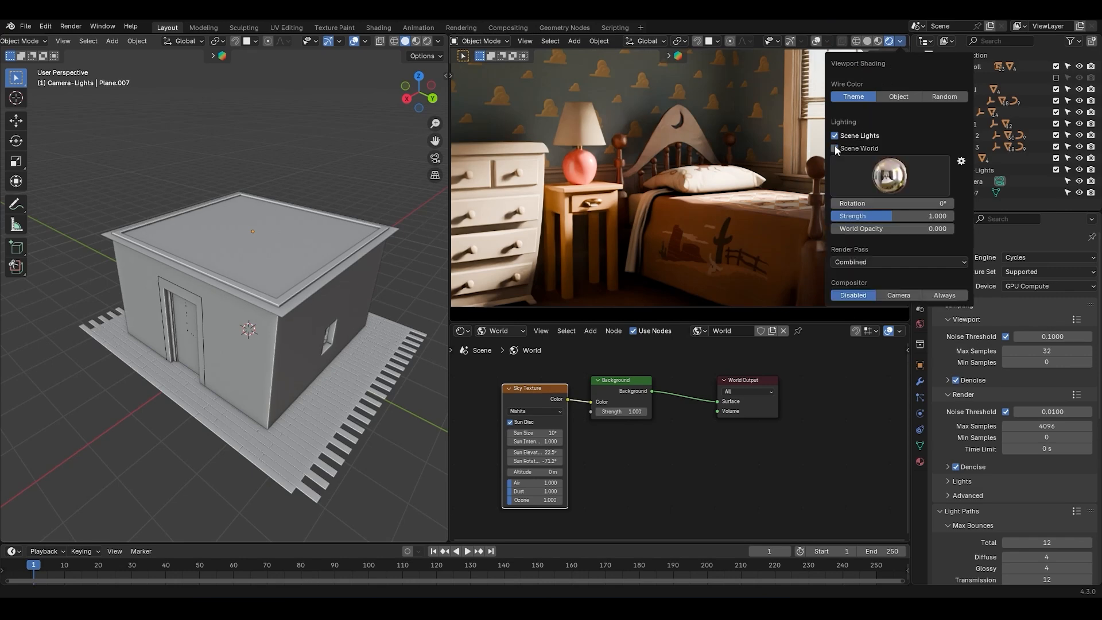
pyautogui.click(887, 172)
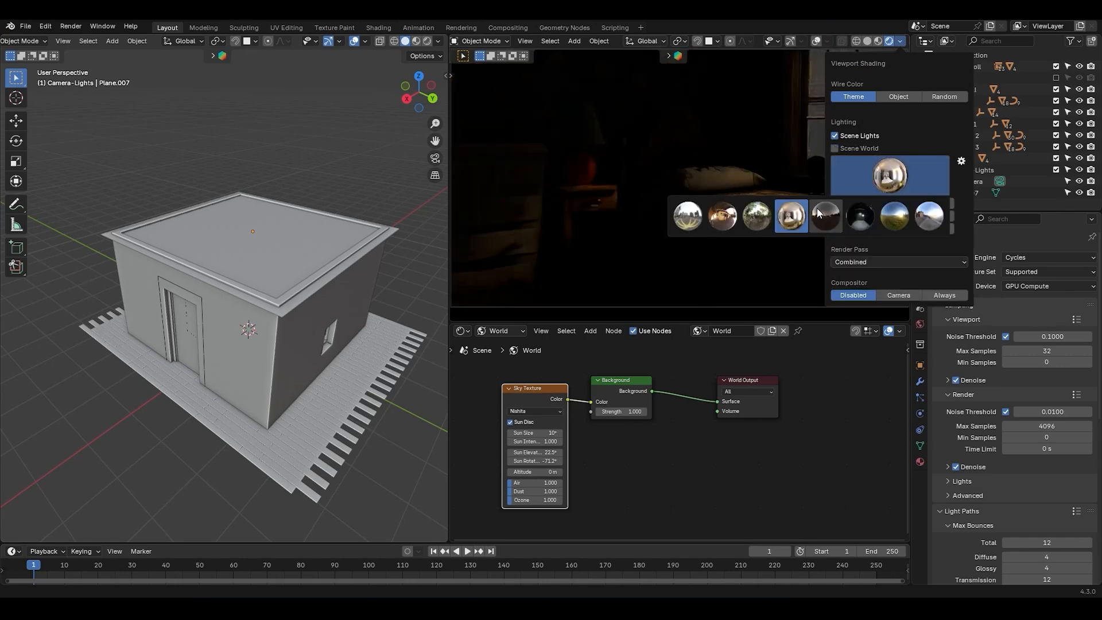
pyautogui.click(723, 216)
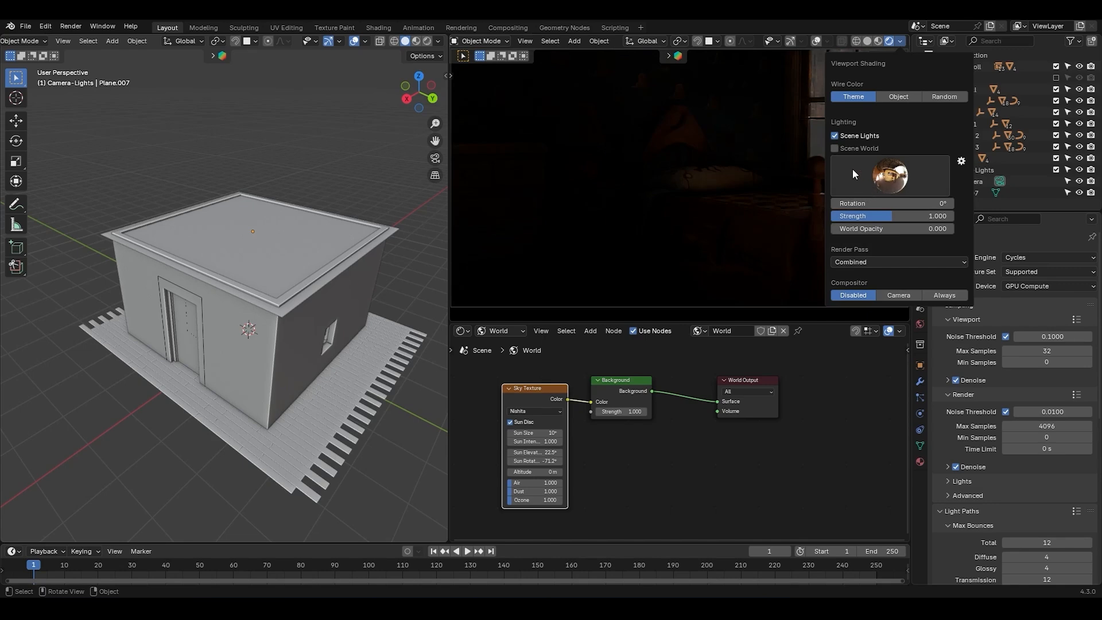
pyautogui.click(835, 149)
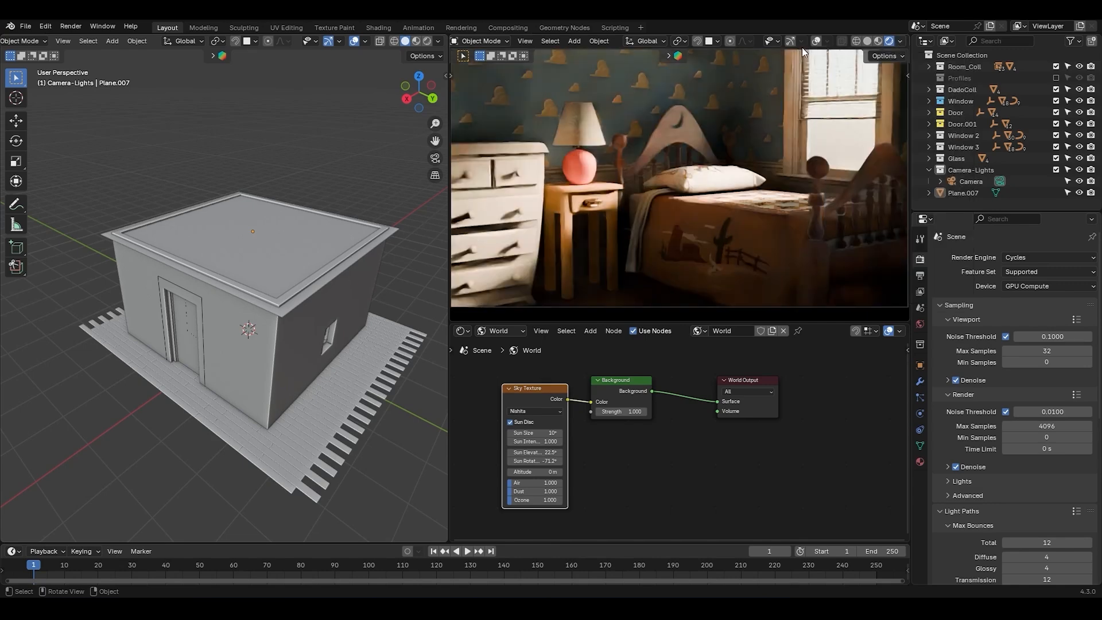
pyautogui.rightClick(654, 41)
pyautogui.click(684, 34)
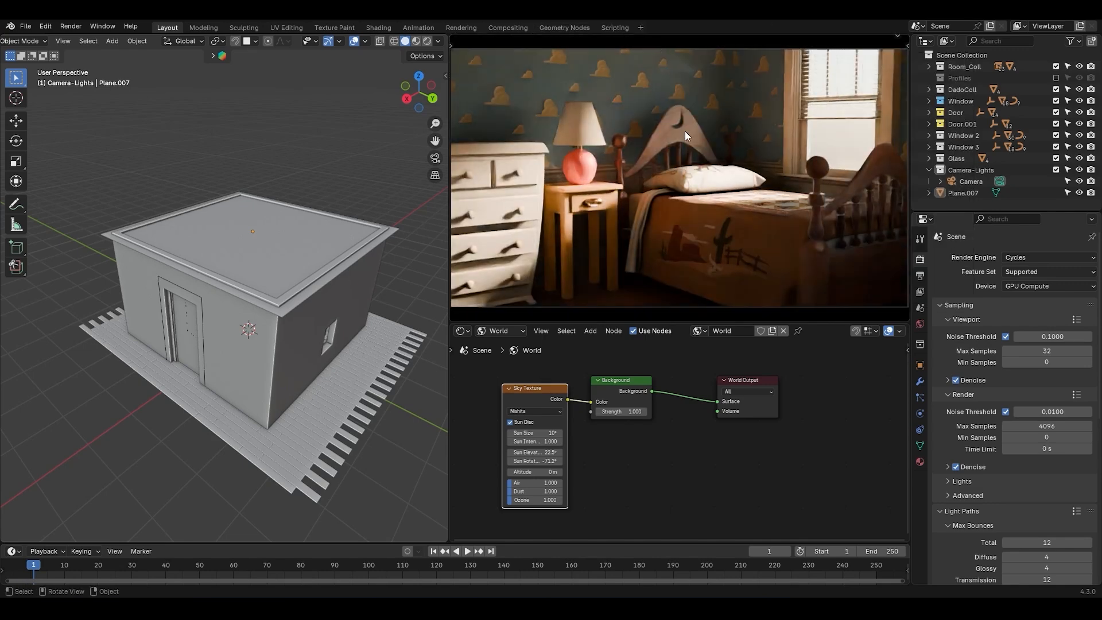
# Replace the world's Sky Texture with an Environment Texture and browse for its image in the bookmarked world folder
pyautogui.click(919, 325)
pyautogui.click(1002, 331)
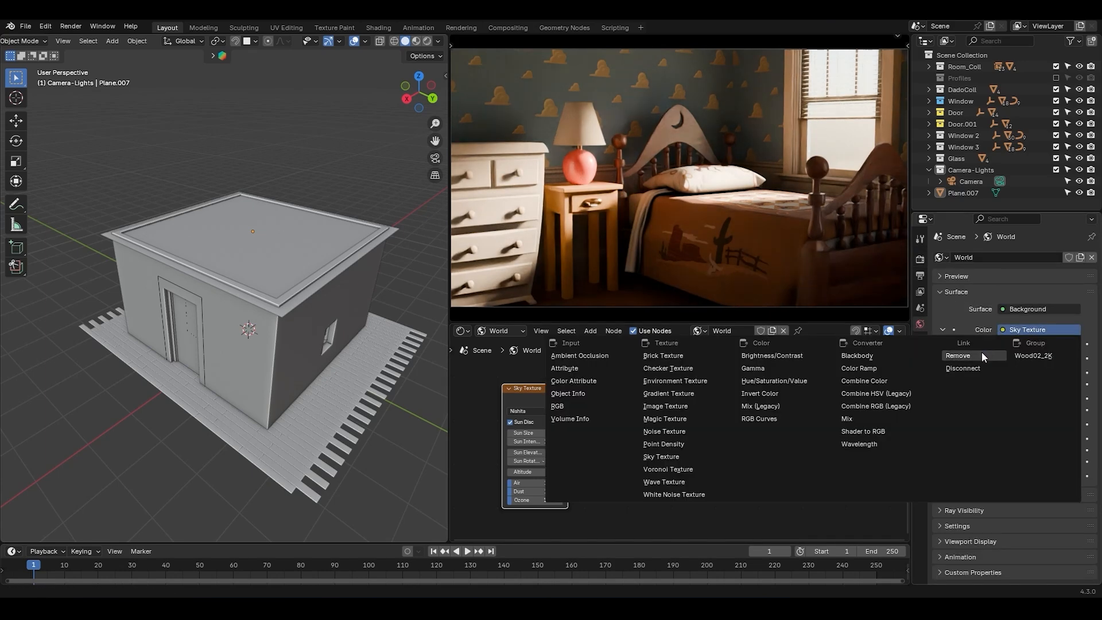
pyautogui.click(982, 355)
pyautogui.click(1002, 331)
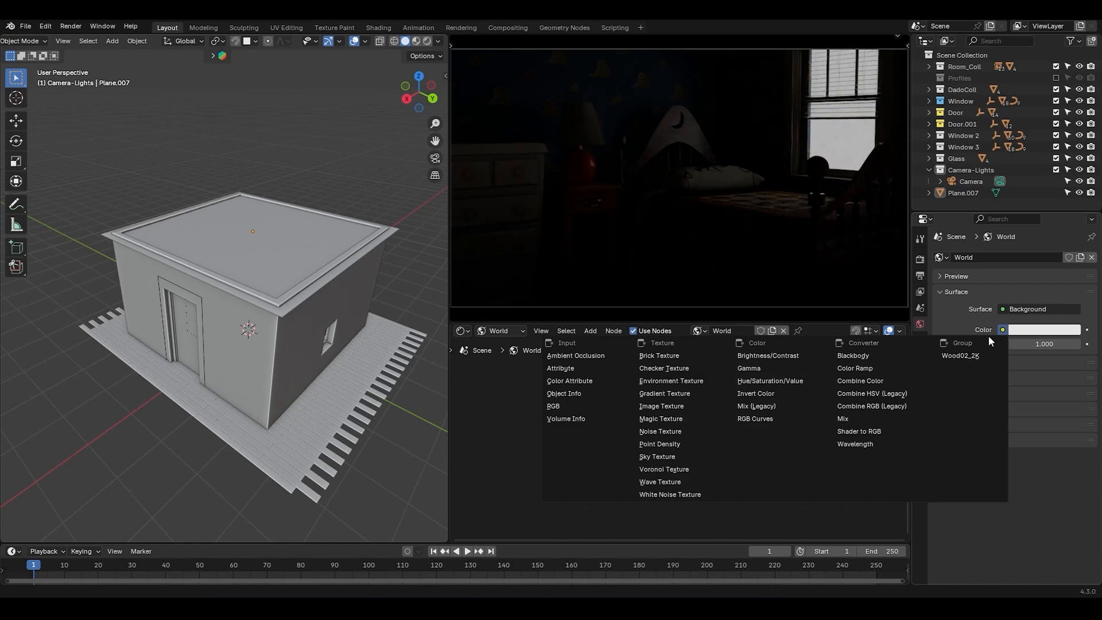
pyautogui.click(695, 380)
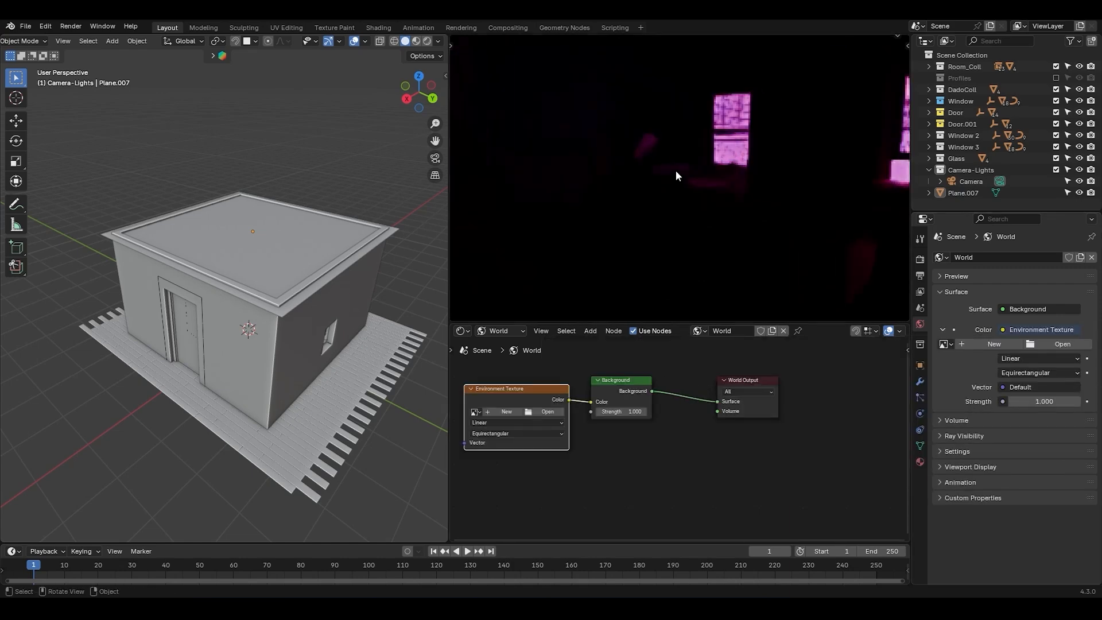
pyautogui.scroll(-5, 678, 170)
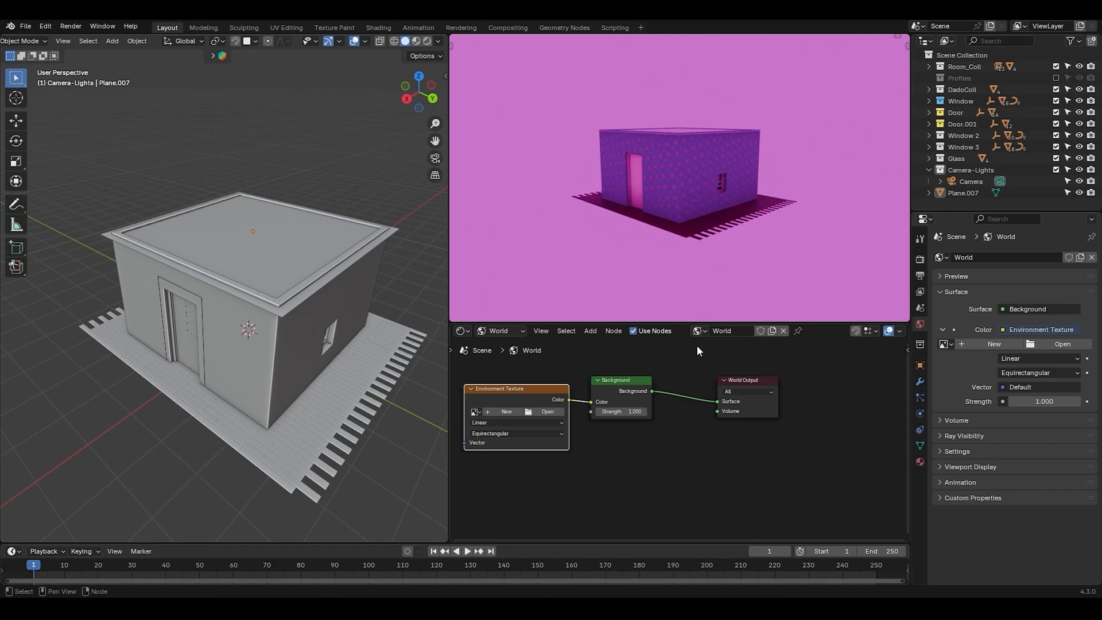
pyautogui.click(547, 412)
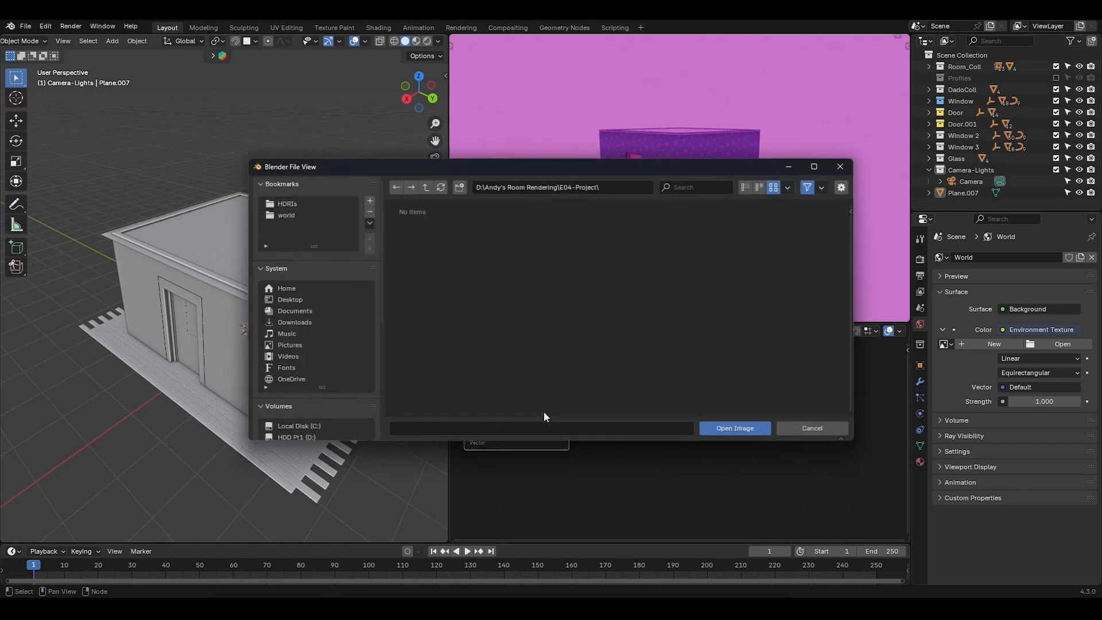
pyautogui.click(287, 214)
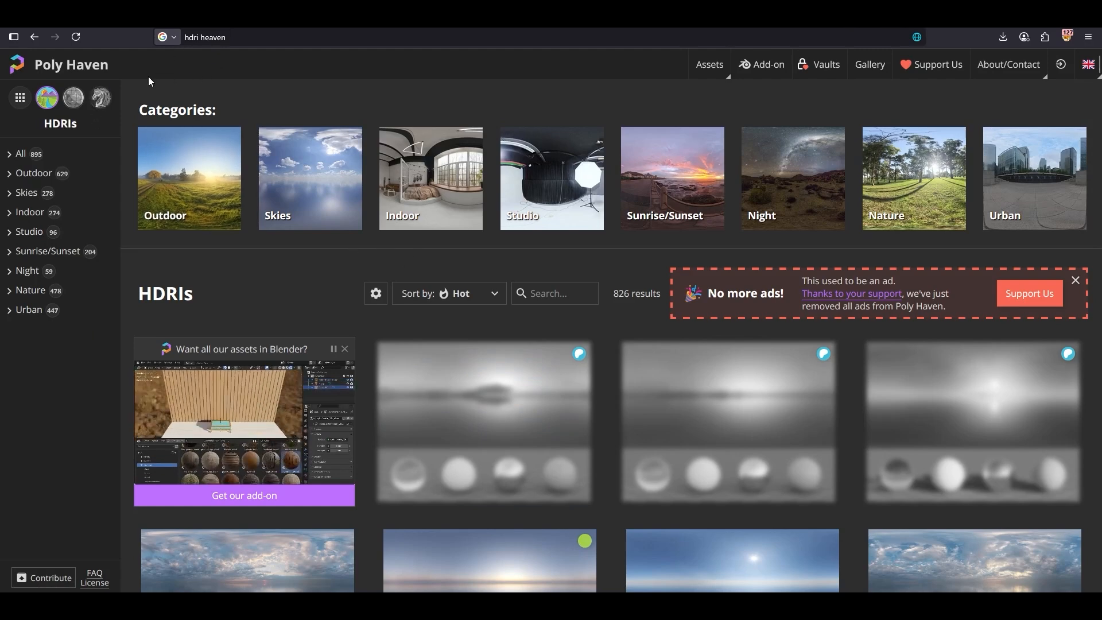
# Switch to the web browser, look through the HDRIs on Poly Haven and open Qwantani Afternoon (Pure Sky)
pyautogui.scroll(-2, 514, 400)
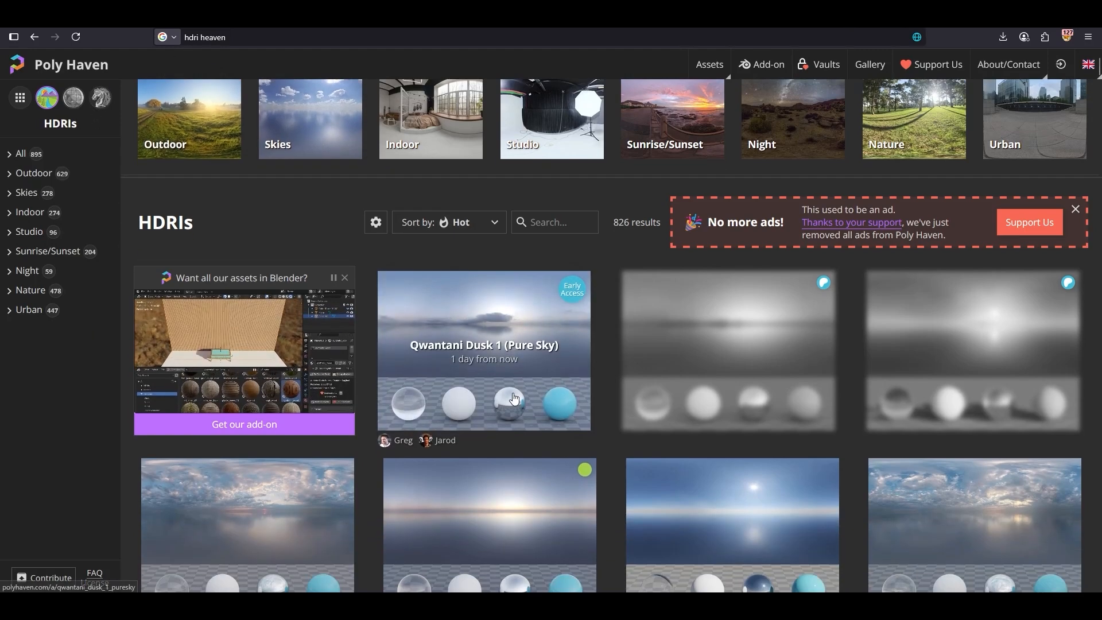
pyautogui.scroll(-2, 515, 399)
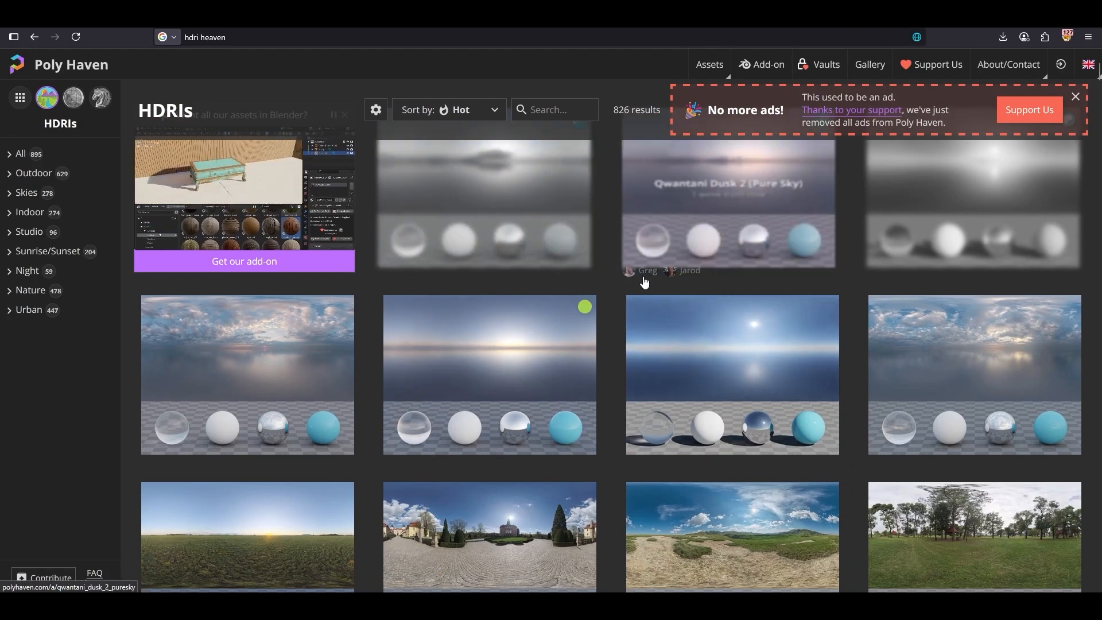
pyautogui.scroll(2, 644, 282)
pyautogui.click(689, 488)
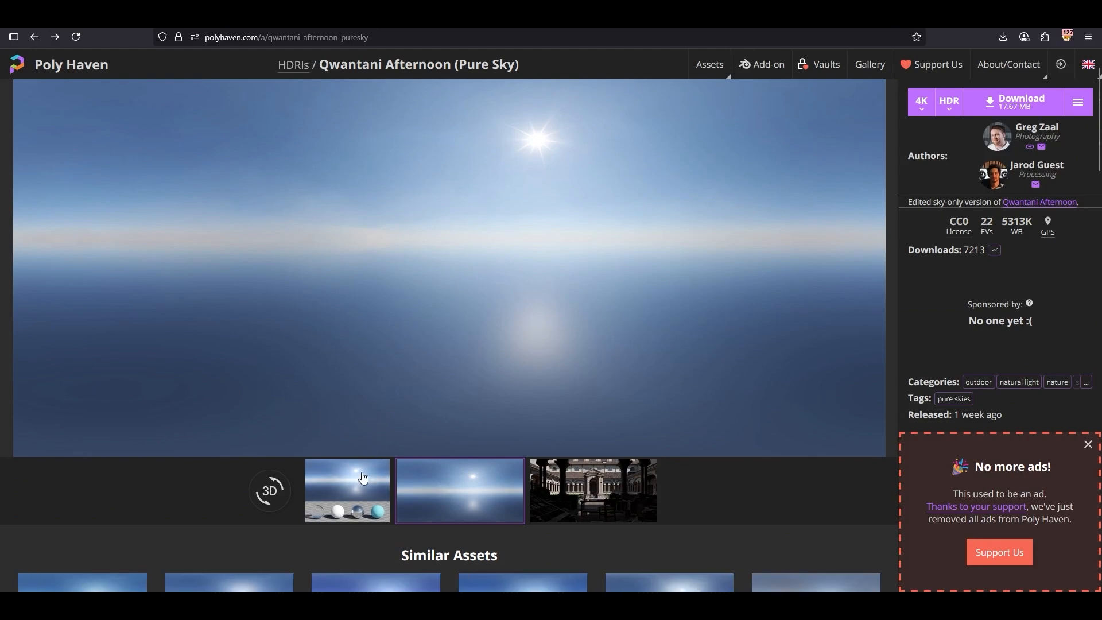
# Examine the HDRI's sphere and courtyard preview images on its asset page, and return to Blender's image browser
pyautogui.click(362, 482)
pyautogui.scroll(-2, 363, 481)
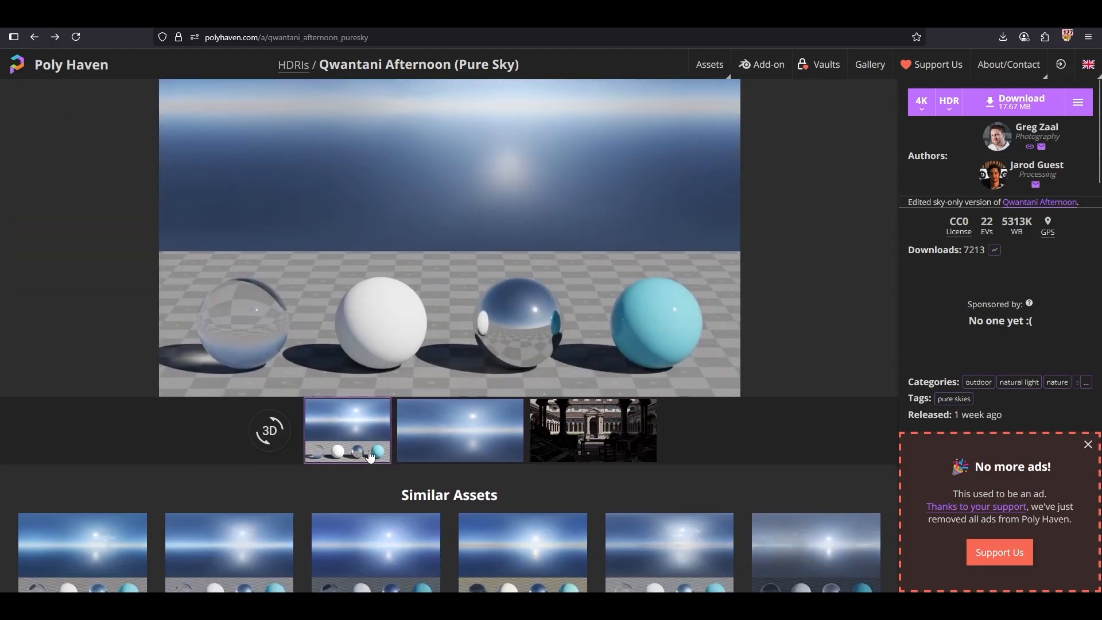
pyautogui.scroll(1, 347, 333)
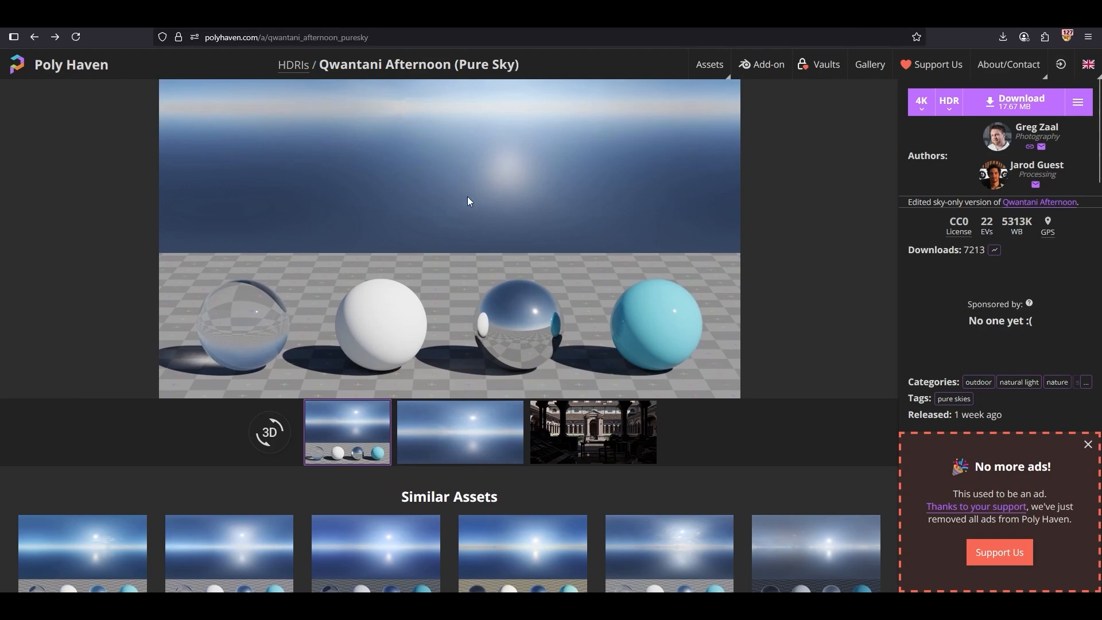
pyautogui.scroll(1, 469, 199)
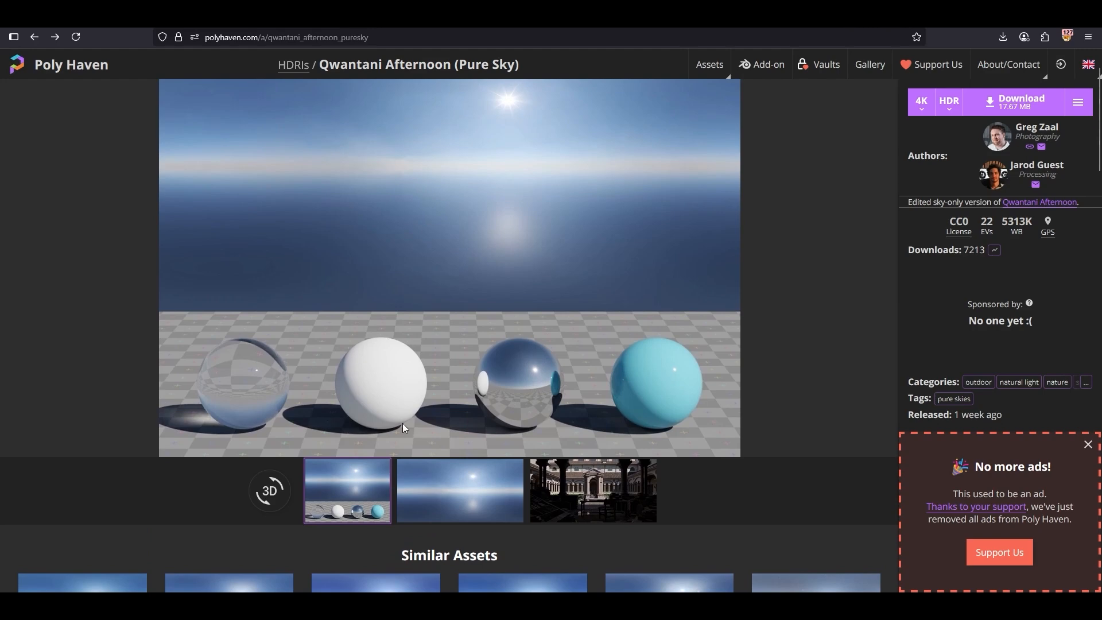
pyautogui.click(590, 500)
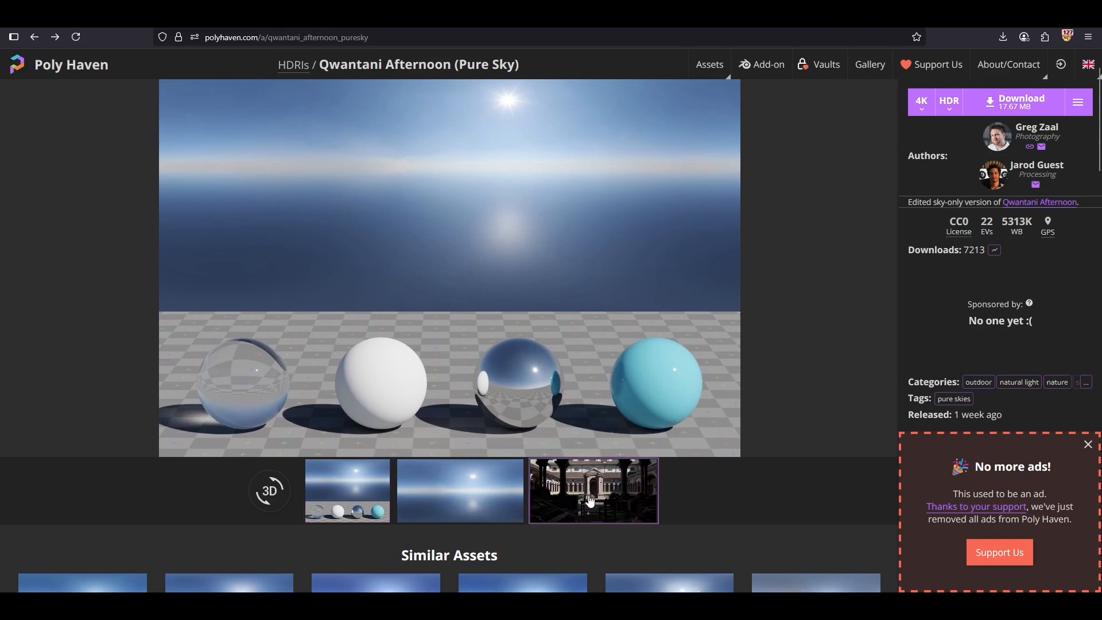
pyautogui.scroll(1, 462, 312)
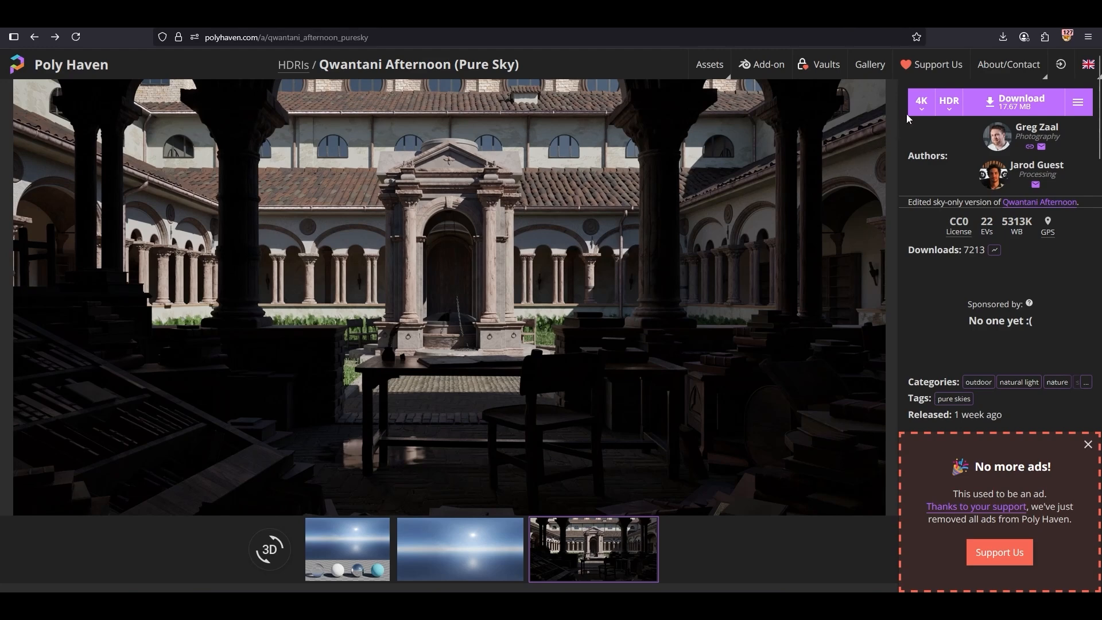
pyautogui.click(925, 69)
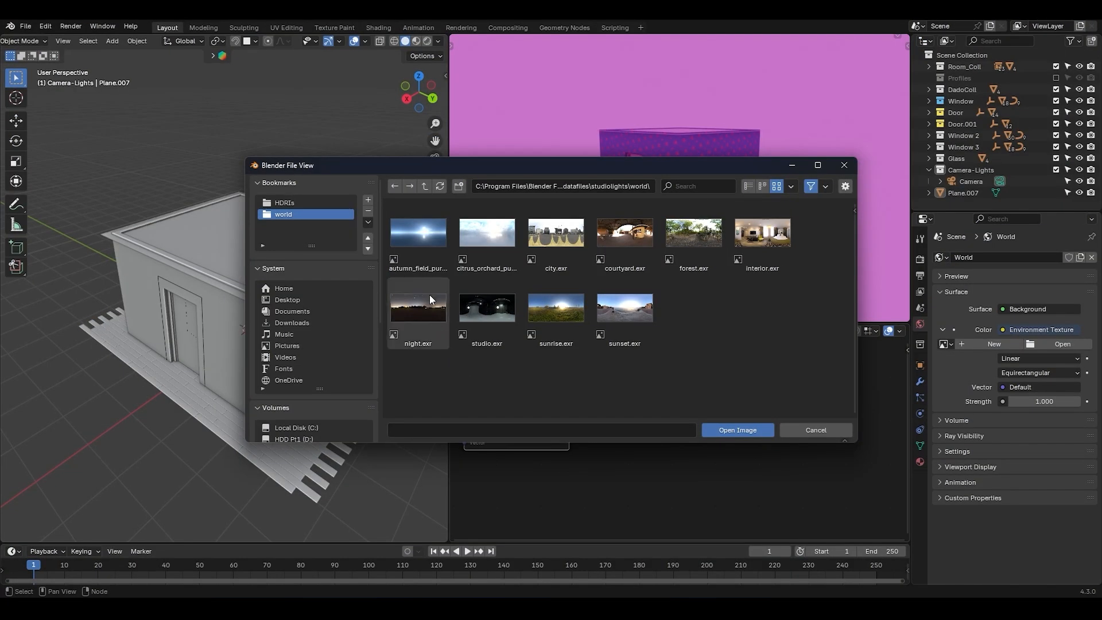
# Load the autumn_field_puresky image from the world folder into the world's Environment Texture and view the building against it
pyautogui.doubleClick(422, 236)
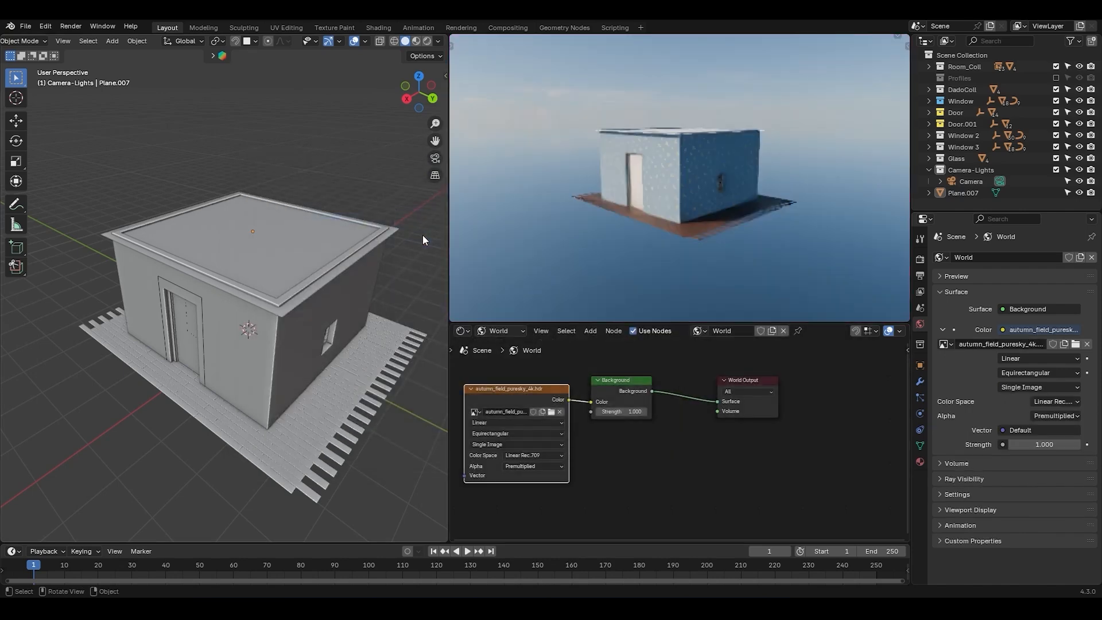
pyautogui.moveTo(687, 161); pyautogui.dragTo(544, 163, button='middle')
# Try a Background strength of 0.010 on the world and restore it to 1
pyautogui.moveTo(629, 412); pyautogui.dragTo(580, 413)
pyautogui.moveTo(759, 178)
pyautogui.mouseDown(button='middle')
pyautogui.moveTo(646, 174)
pyautogui.moveTo(846, 176)
pyautogui.moveTo(740, 177)
pyautogui.mouseUp(button='middle')
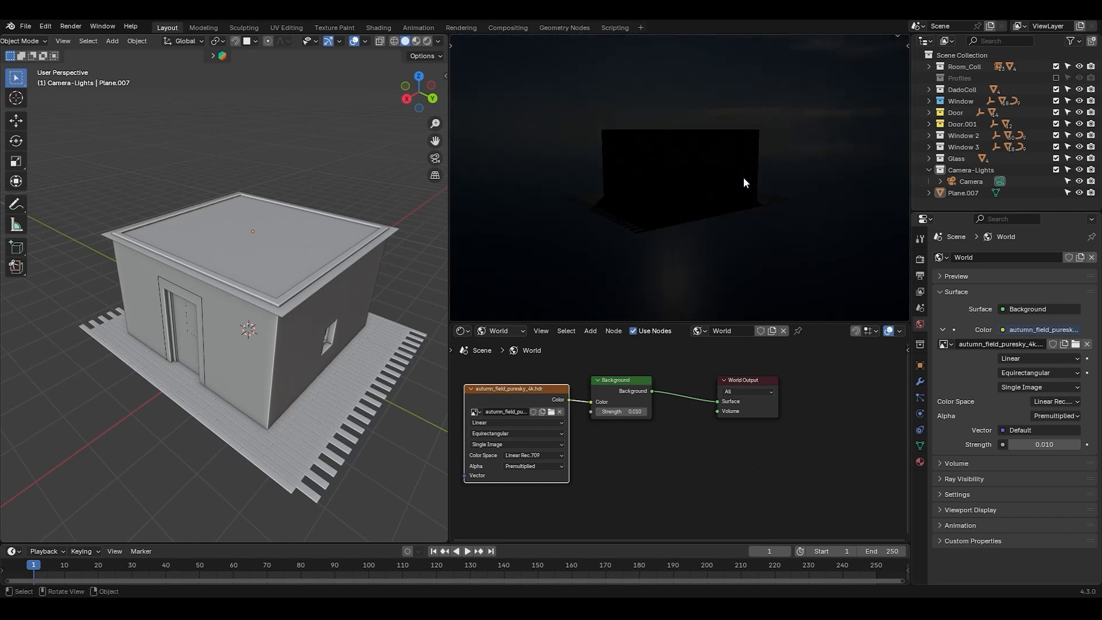
pyautogui.doubleClick(620, 411)
pyautogui.write('1')
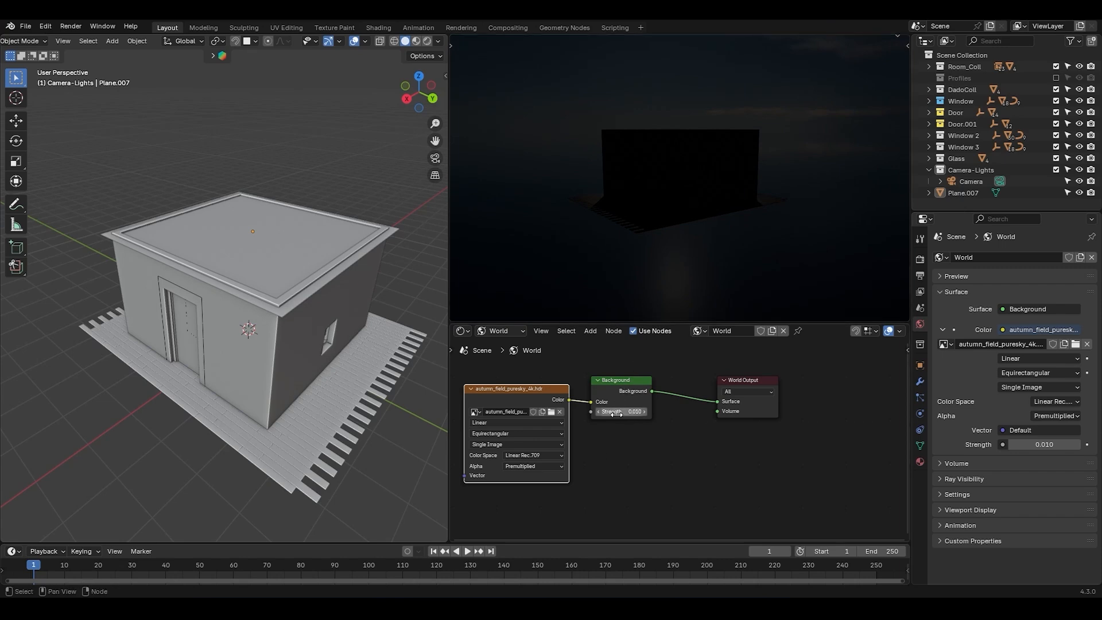
pyautogui.press('Return')
# View the room through the camera and add Texture Coordinate and Mapping nodes to the Environment Texture
pyautogui.press('KP_0')
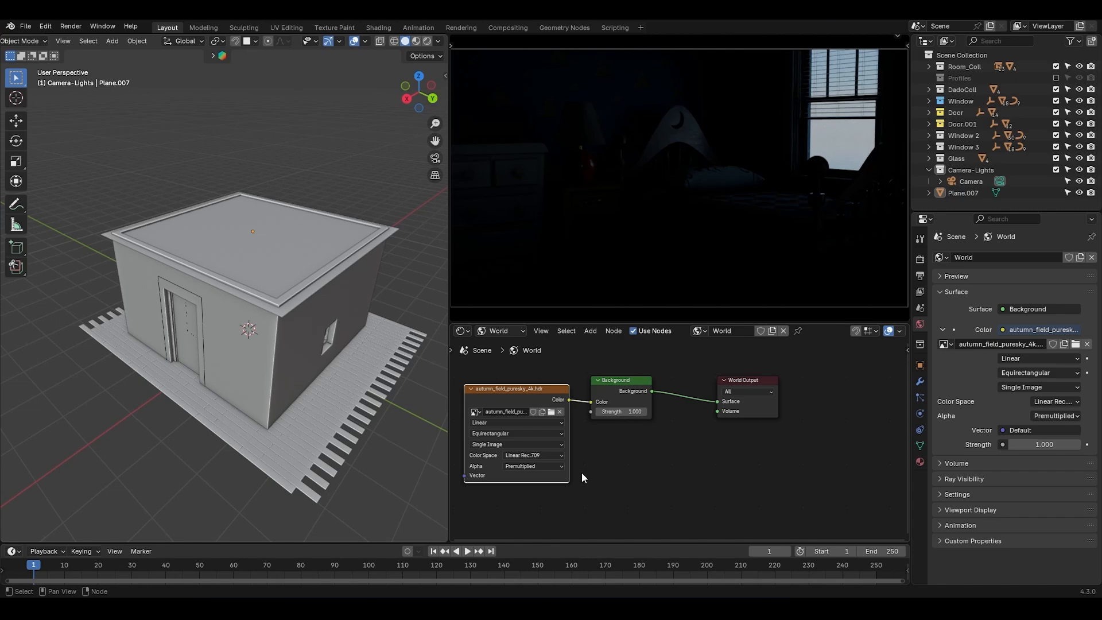
pyautogui.moveTo(581, 473); pyautogui.dragTo(720, 467, button='middle')
pyautogui.hotkey('ctrl', 't')
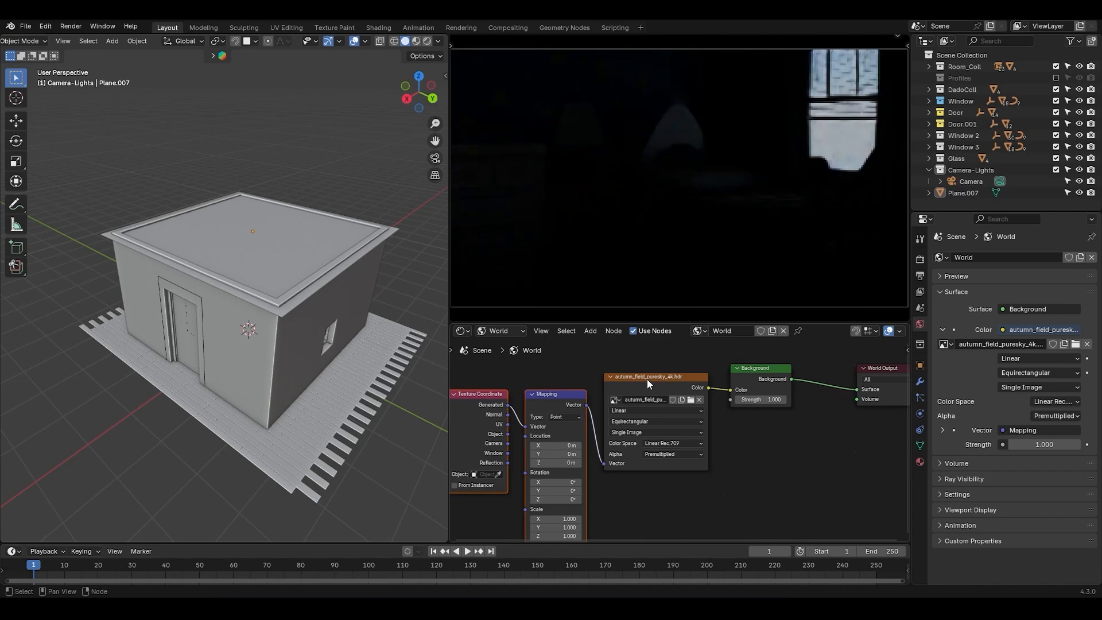
pyautogui.moveTo(644, 475); pyautogui.dragTo(680, 477, button='middle')
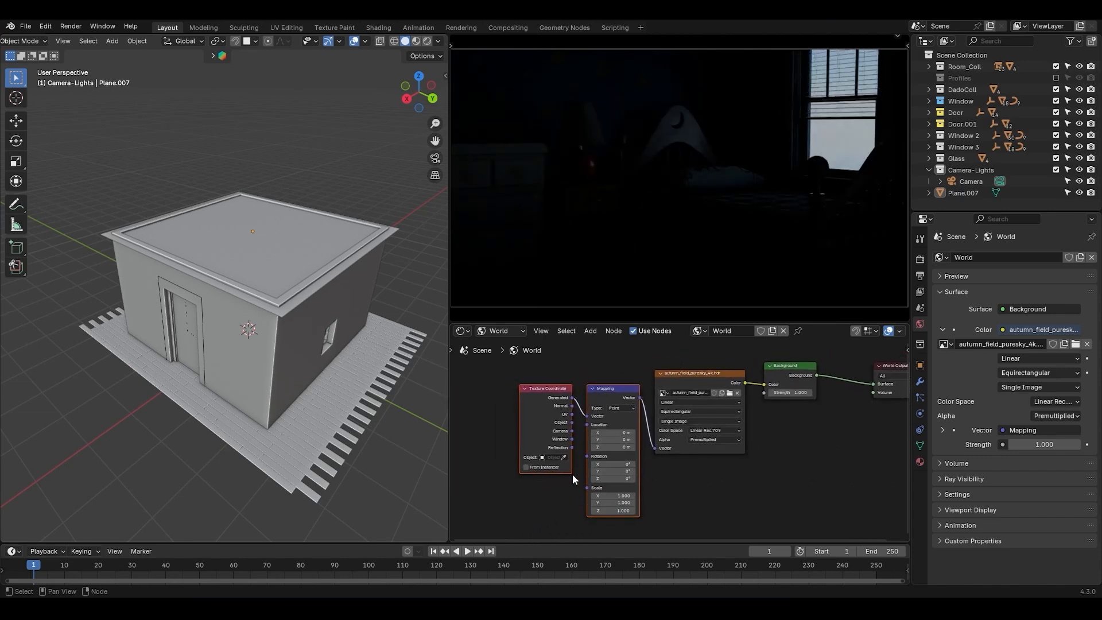
pyautogui.moveTo(500, 442); pyautogui.dragTo(507, 442, button='middle')
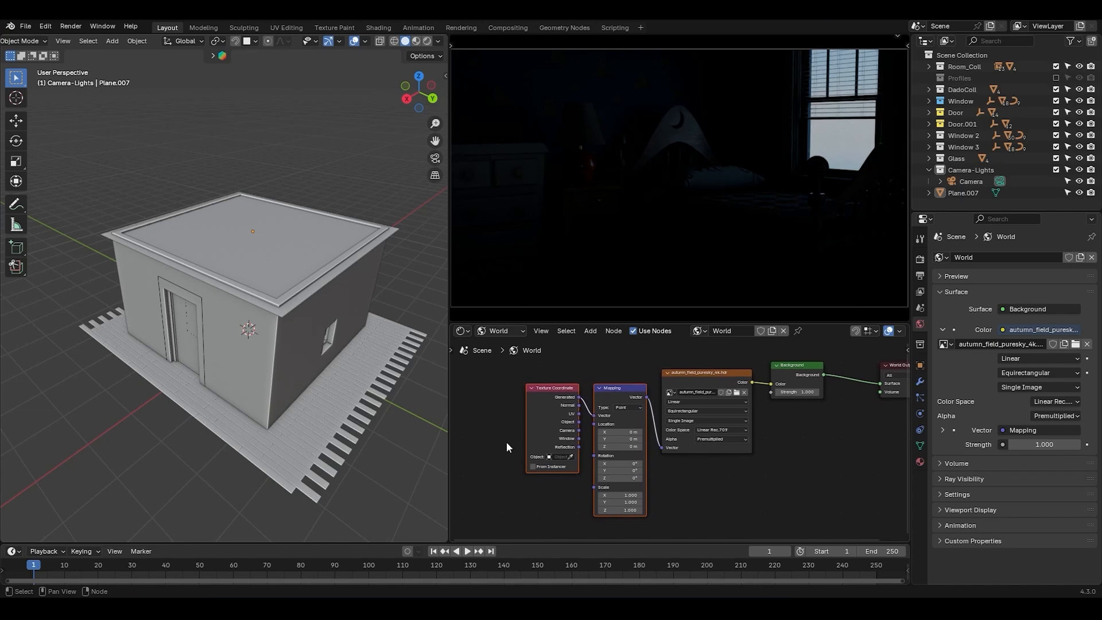
# Rotate the HDRI to 524° around Z in the Mapping node so sunlight enters through the window
pyautogui.moveTo(656, 466); pyautogui.dragTo(640, 415, button='middle')
pyautogui.moveTo(594, 461); pyautogui.dragTo(825, 461)
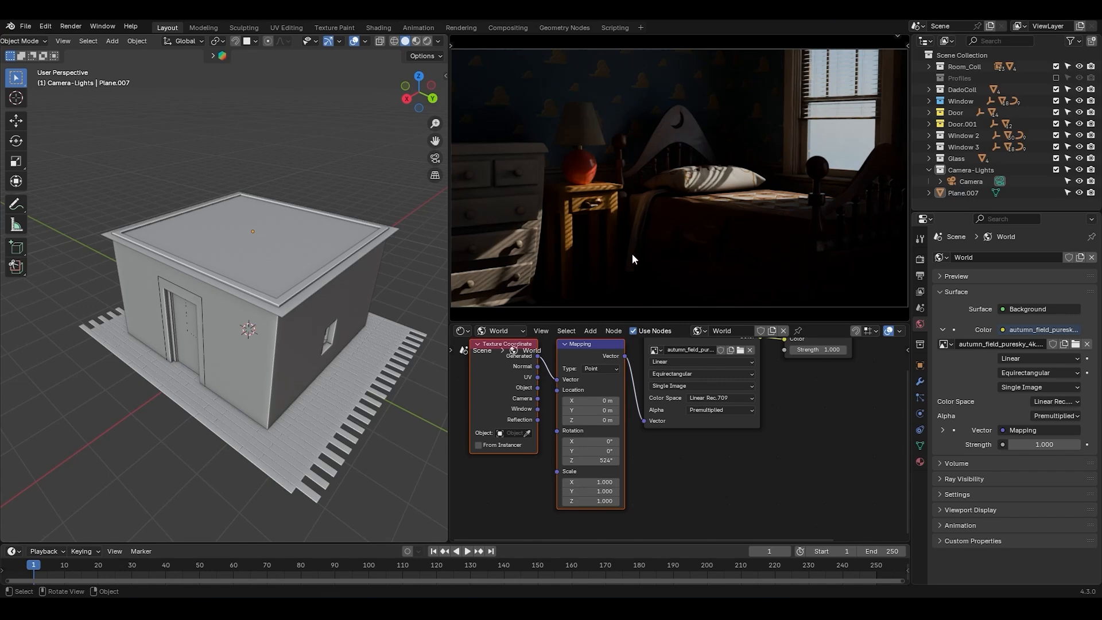
pyautogui.moveTo(595, 461)
pyautogui.mouseDown()
pyautogui.moveTo(570, 461)
pyautogui.moveTo(603, 463)
pyautogui.mouseUp()
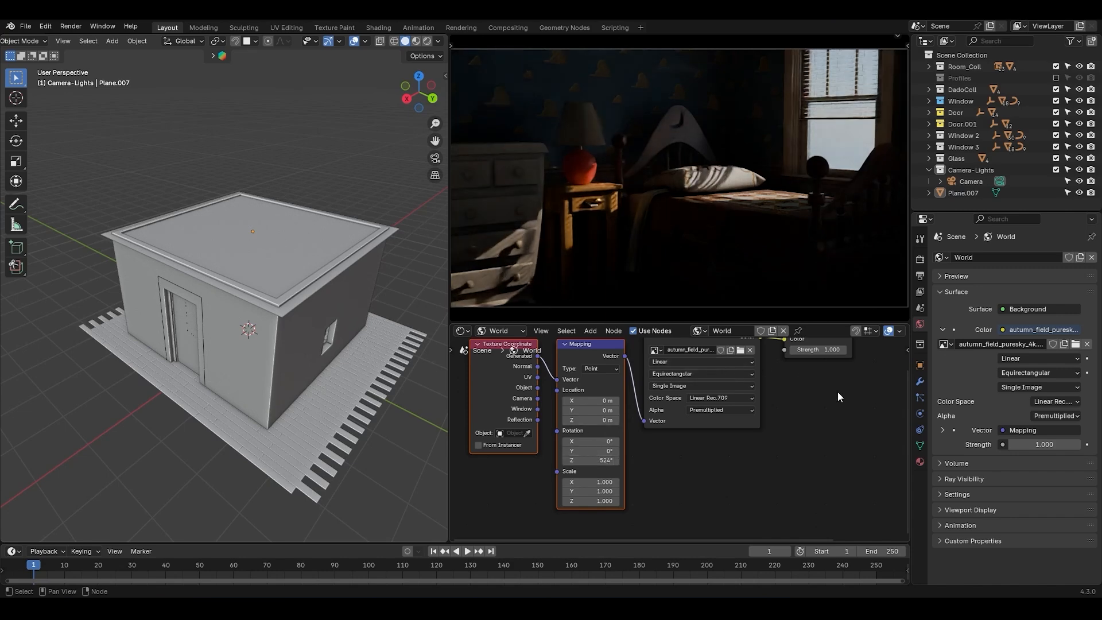
# Set the world's Background strength to 4
pyautogui.moveTo(838, 391); pyautogui.dragTo(814, 425, button='middle')
pyautogui.click(795, 384)
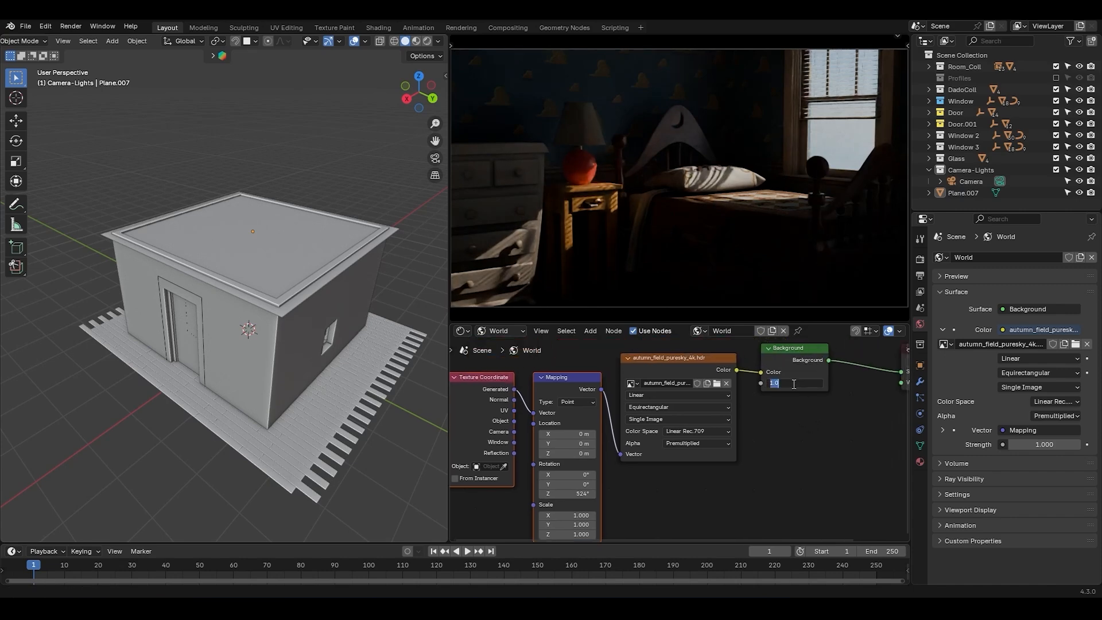
pyautogui.write('4')
pyautogui.press('Return')
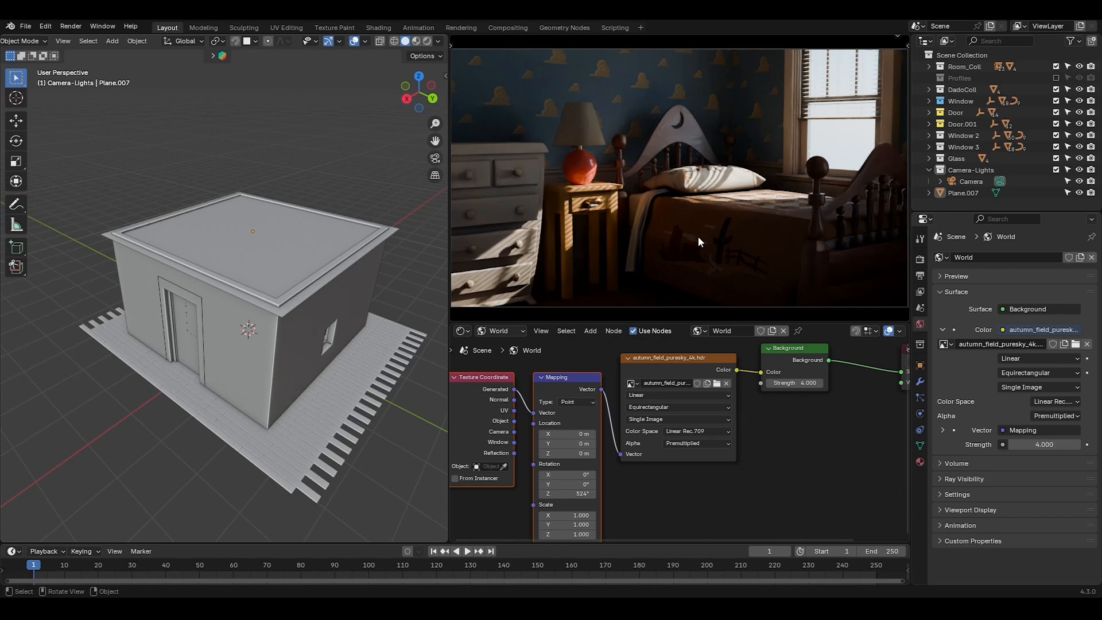
# Set the View Transform in the render Color Management settings to False Color
pyautogui.click(921, 259)
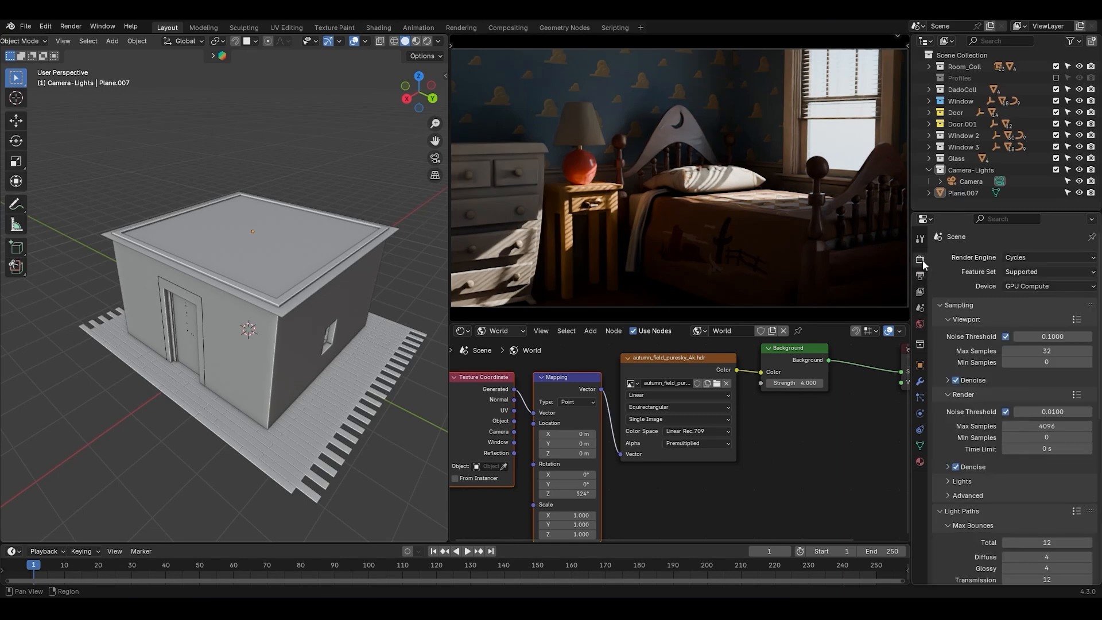
pyautogui.scroll(-10, 969, 412)
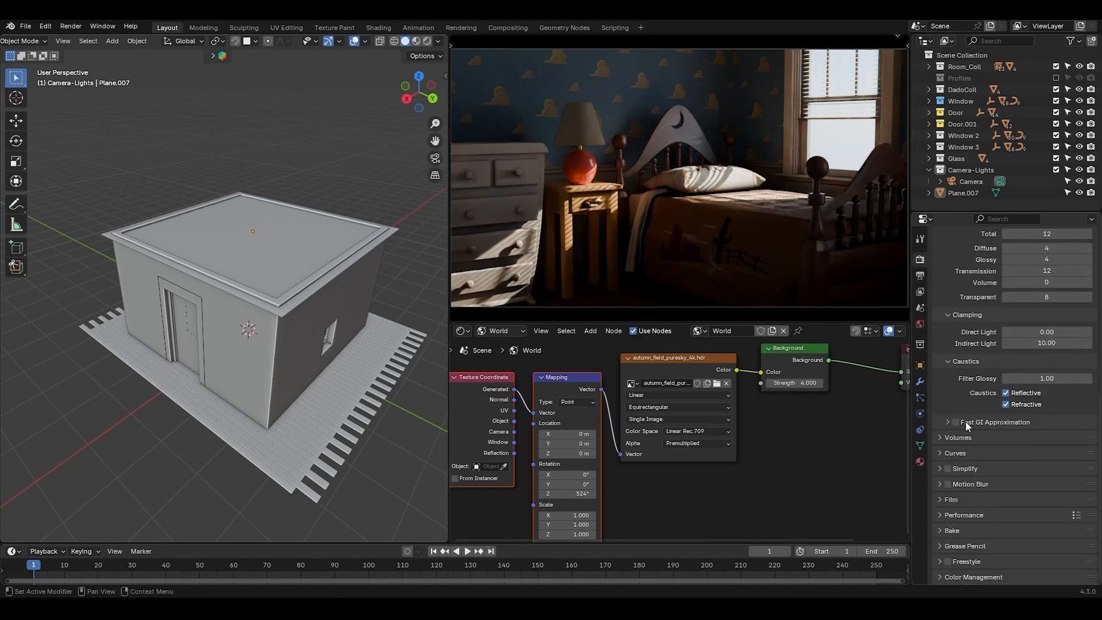
pyautogui.click(976, 577)
pyautogui.scroll(-5, 979, 540)
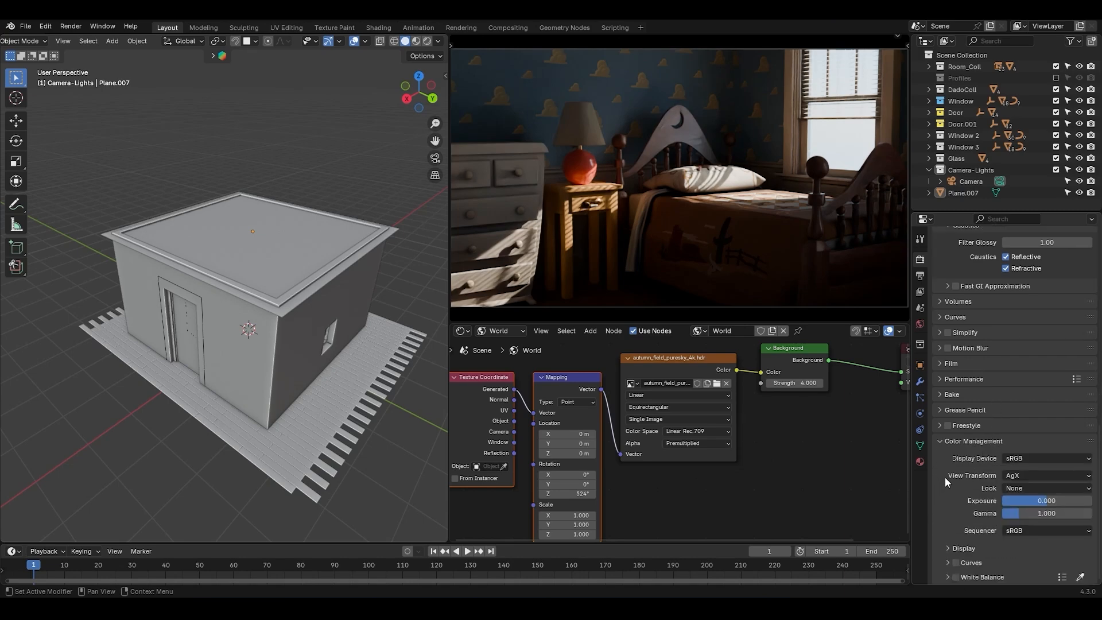
pyautogui.click(1034, 476)
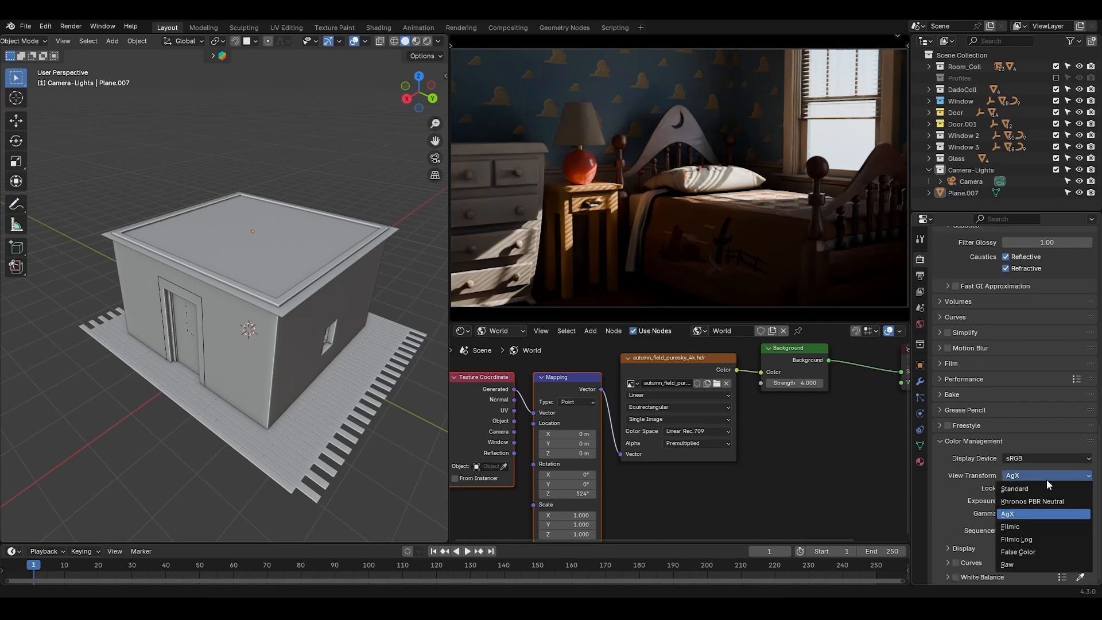
pyautogui.click(1031, 552)
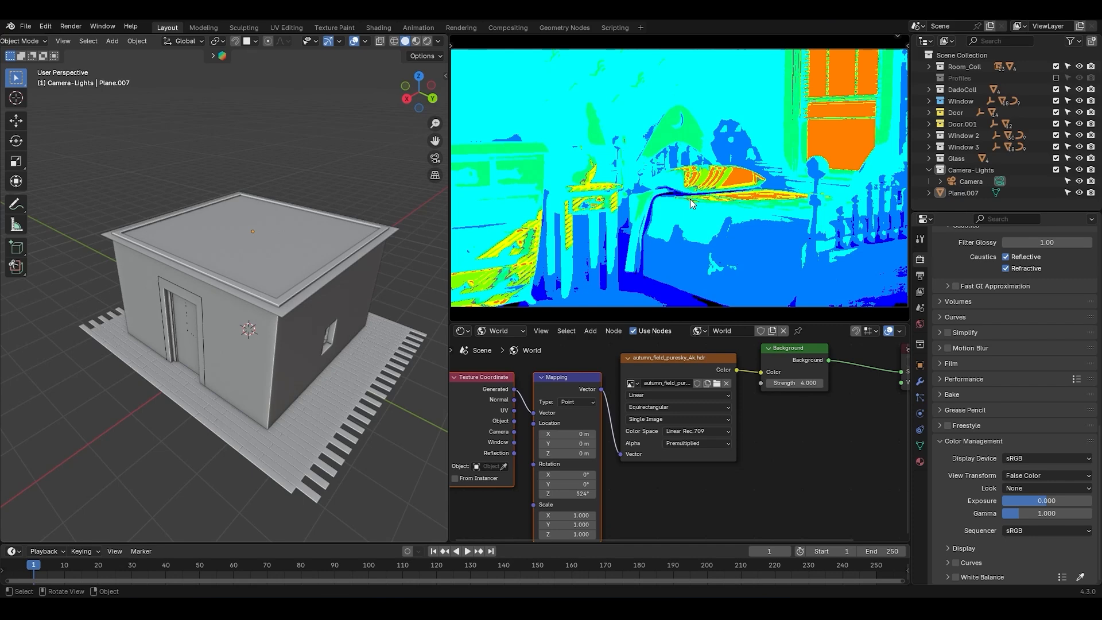
# Try a Background strength of 10 under False Color and return it to 4
pyautogui.moveTo(795, 383)
pyautogui.mouseDown()
pyautogui.moveTo(810, 383)
pyautogui.moveTo(797, 383)
pyautogui.mouseUp()
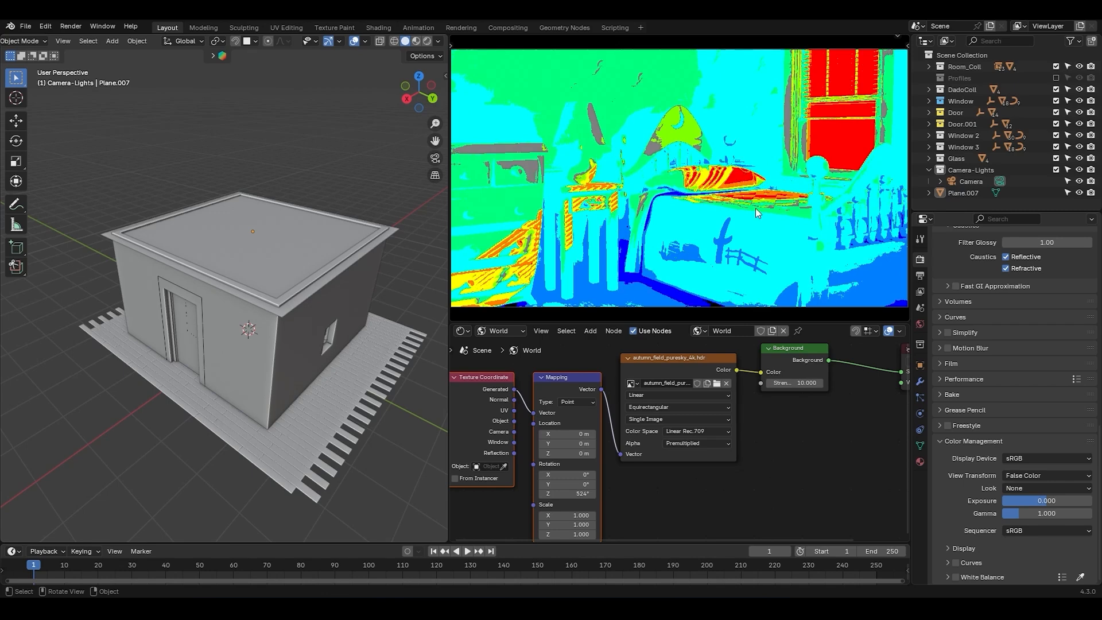
pyautogui.click(802, 383)
pyautogui.write('5')
pyautogui.press('Return')
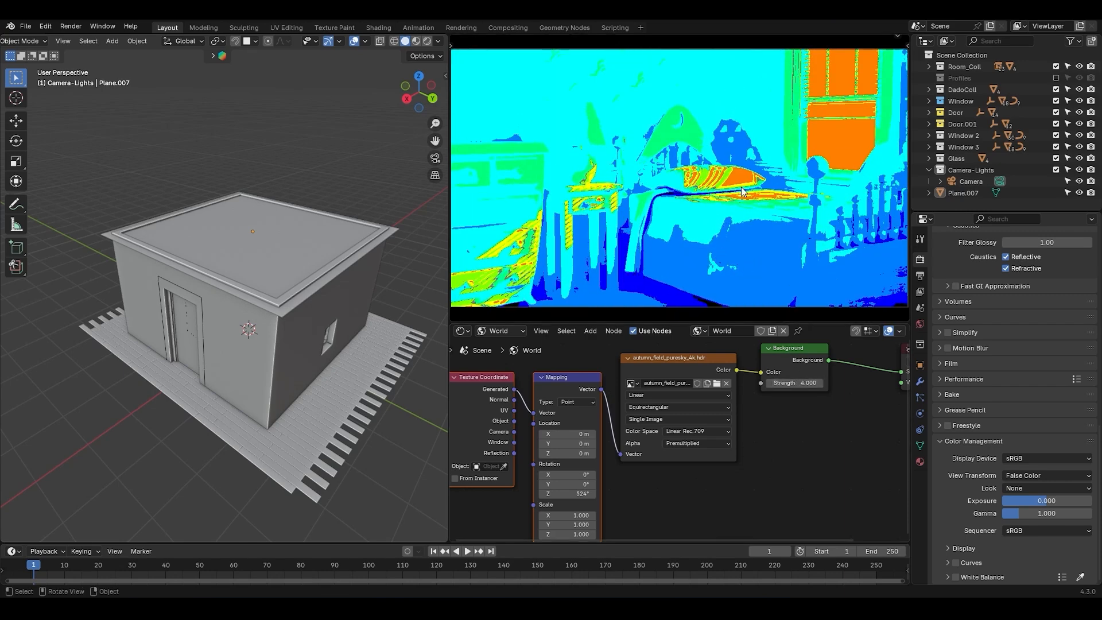
# Lower the world's Background strength to 0.1 to check underexposure in False Color
pyautogui.click(791, 384)
pyautogui.write('0.1')
pyautogui.press('Return')
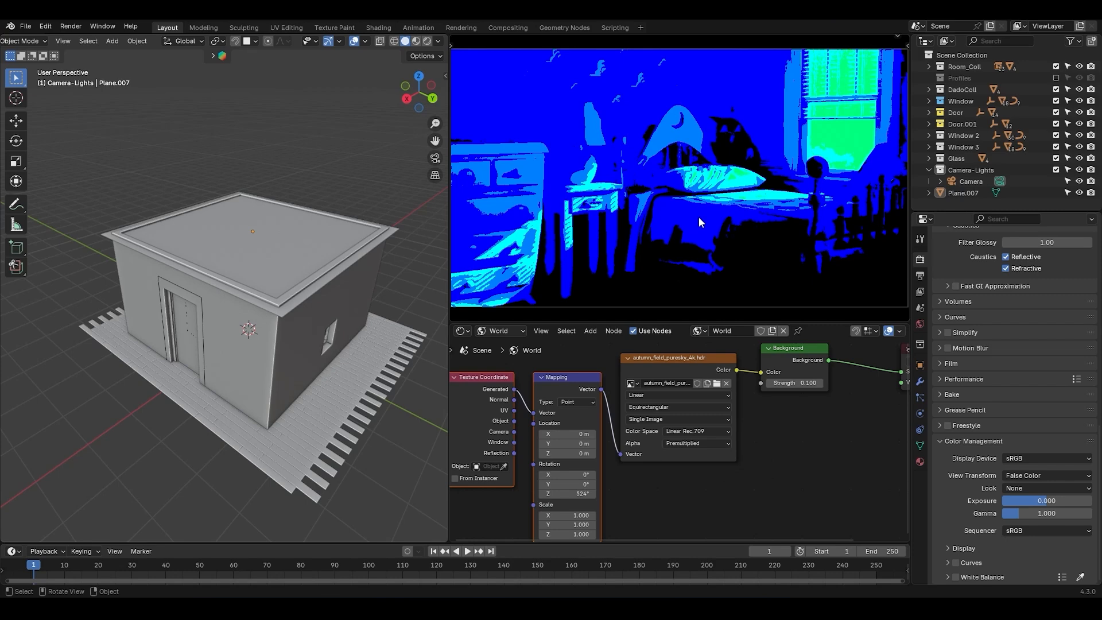
# Compare the dimly lit room by switching the View Transform to AgX and back to False Color
pyautogui.click(1036, 475)
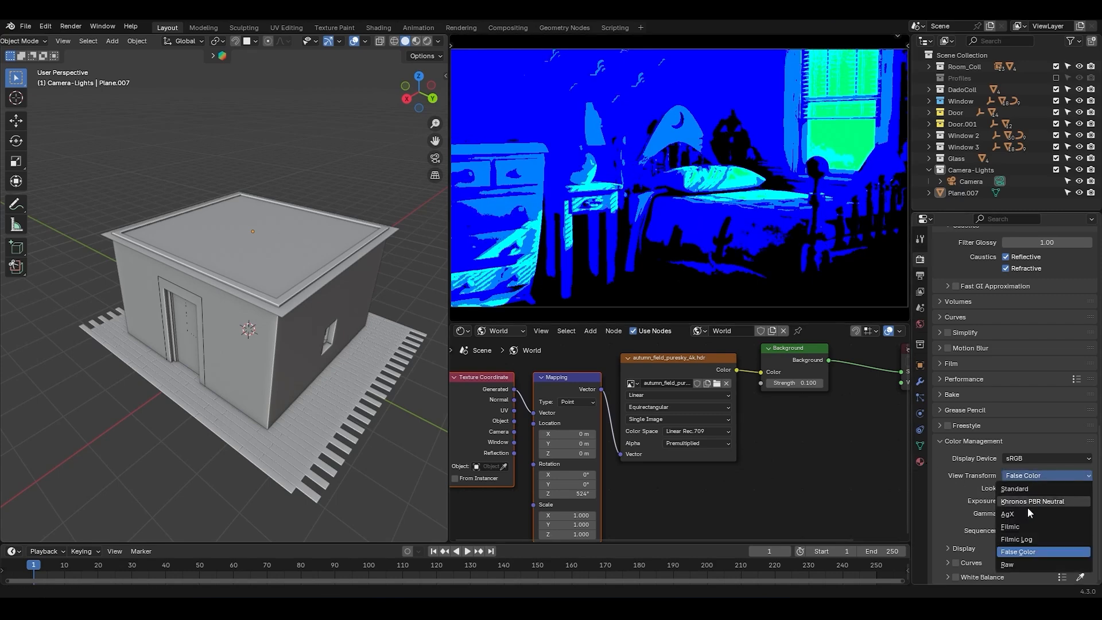
pyautogui.click(1009, 514)
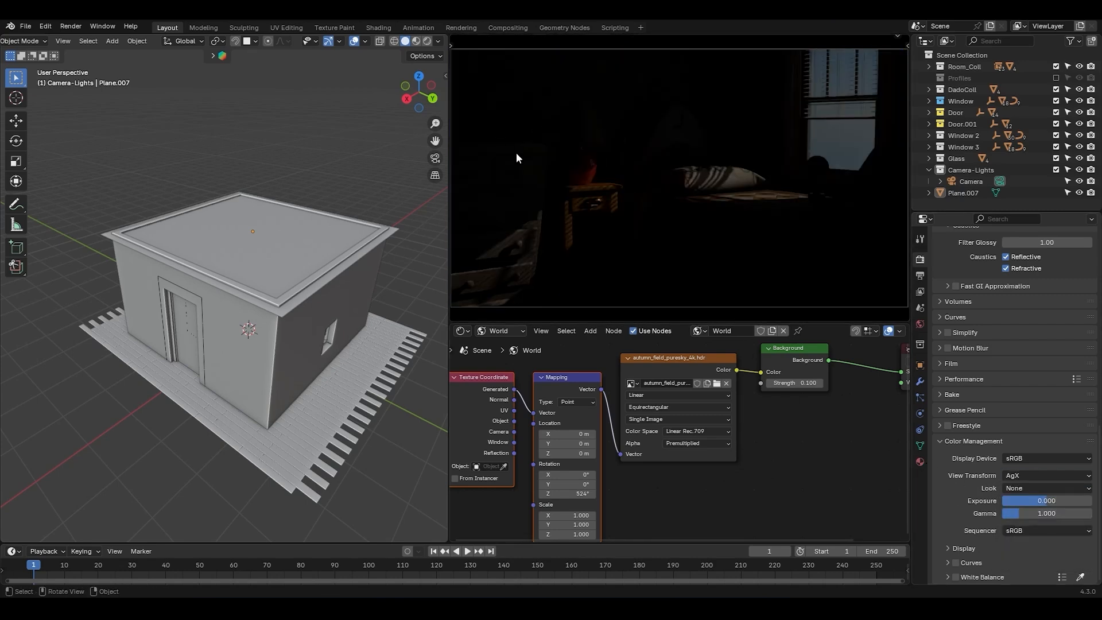
pyautogui.click(1018, 477)
pyautogui.click(1031, 557)
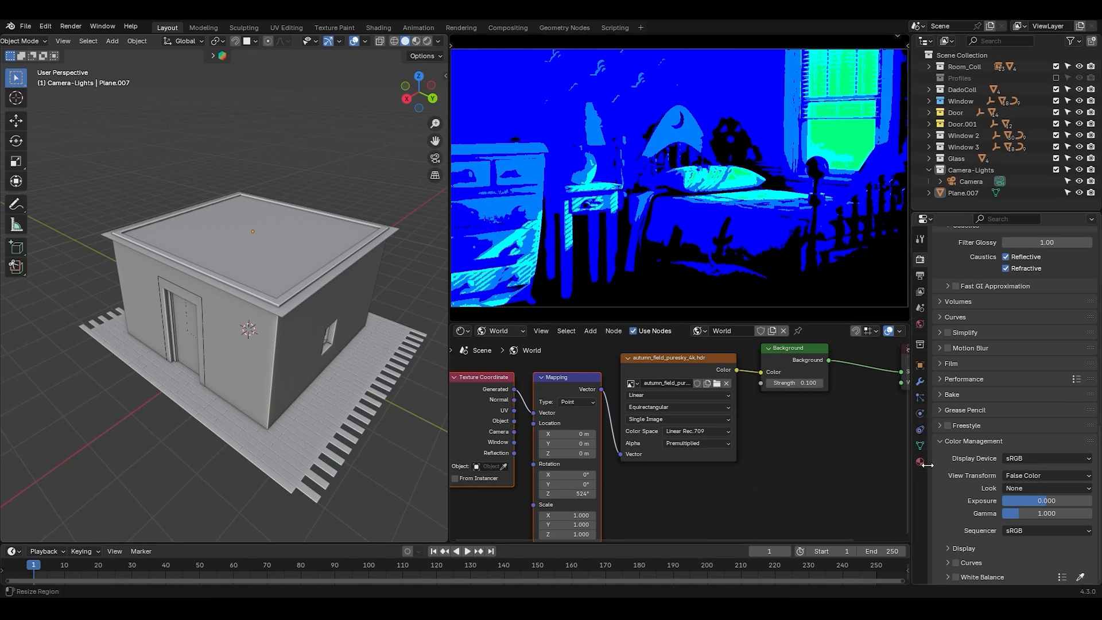
# Restore the Background strength to 4 and the View Transform to AgX
pyautogui.click(801, 383)
pyautogui.write('4')
pyautogui.press('Return')
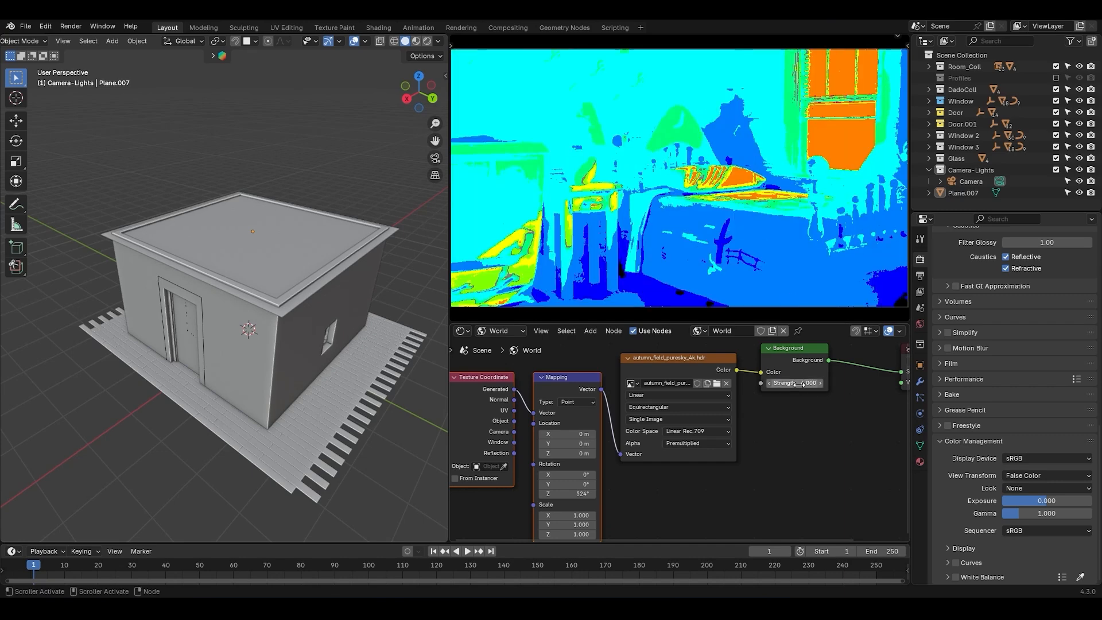
pyautogui.click(1043, 477)
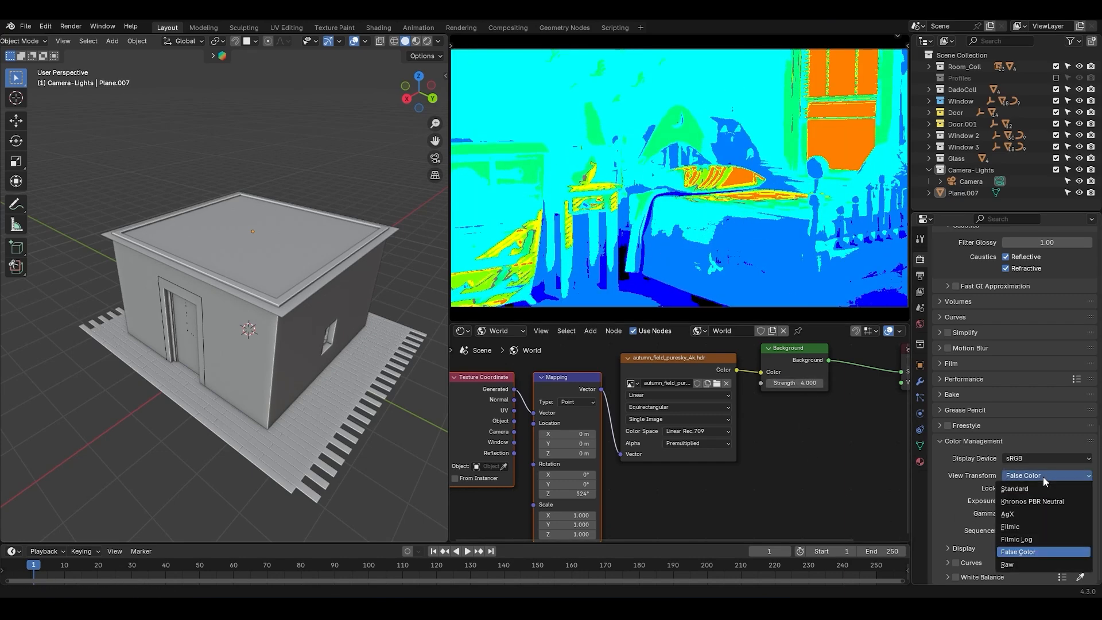
pyautogui.click(1032, 514)
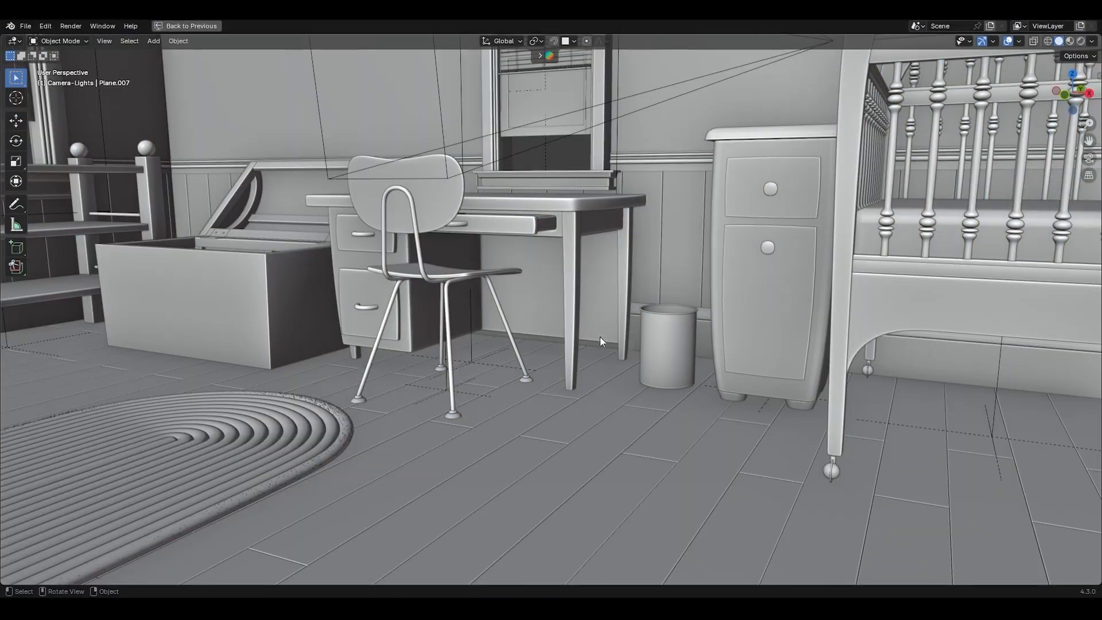
pyautogui.hotkey('shift', 'a')
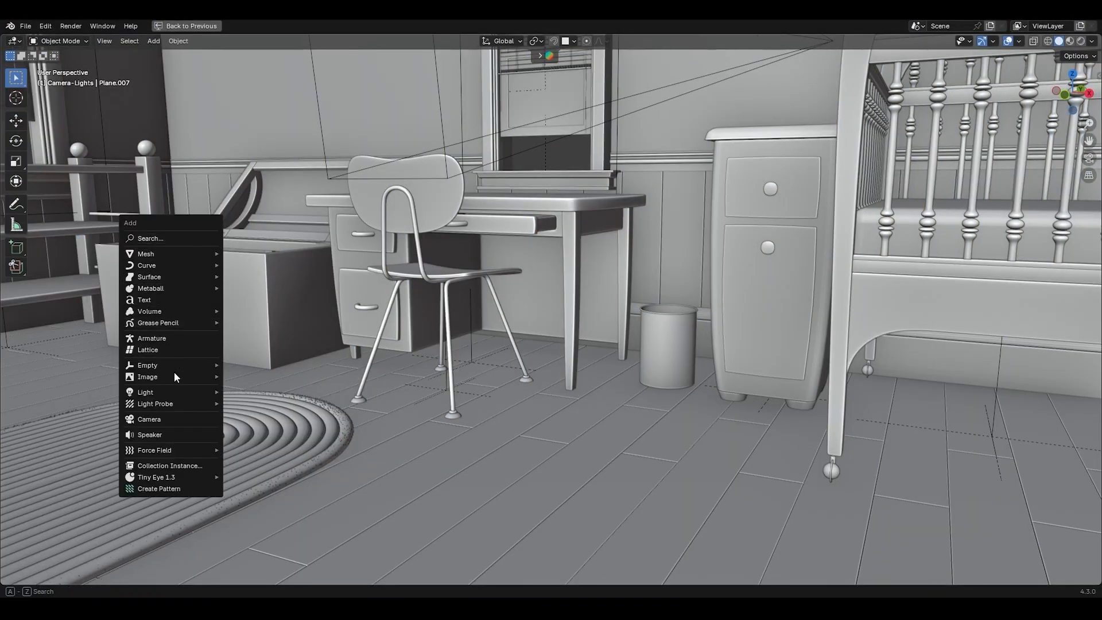
pyautogui.moveTo(175, 391)
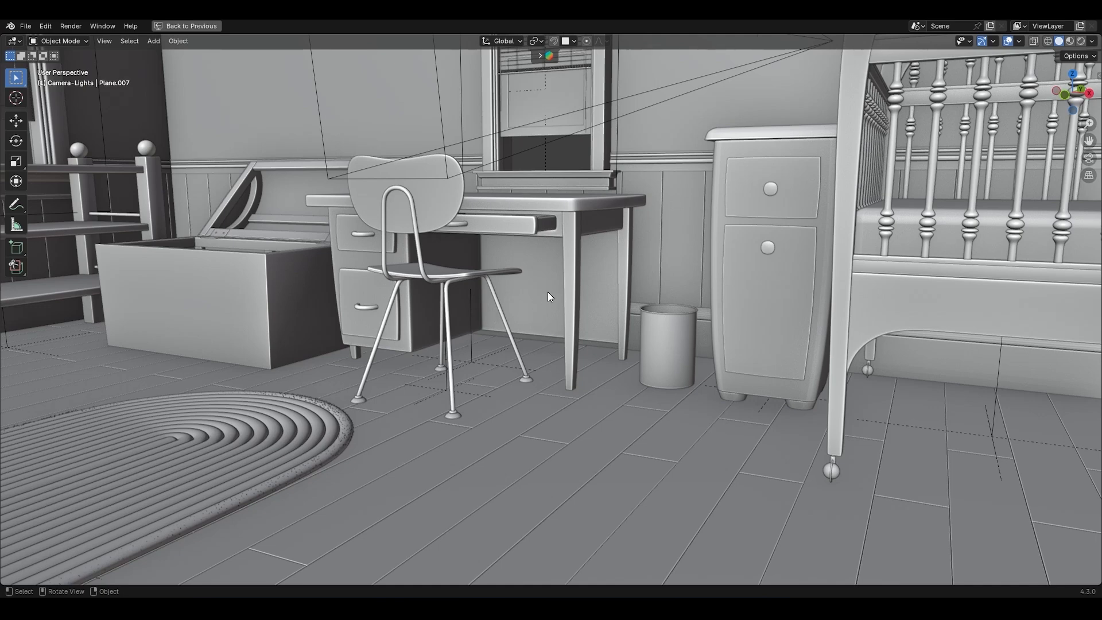
# Select and frame the trash can beside the desk, and place the 3D cursor on its side
pyautogui.keyDown('shift'); pyautogui.moveTo(639, 305); pyautogui.dragTo(582, 315, button='middle'); pyautogui.keyUp('shift')
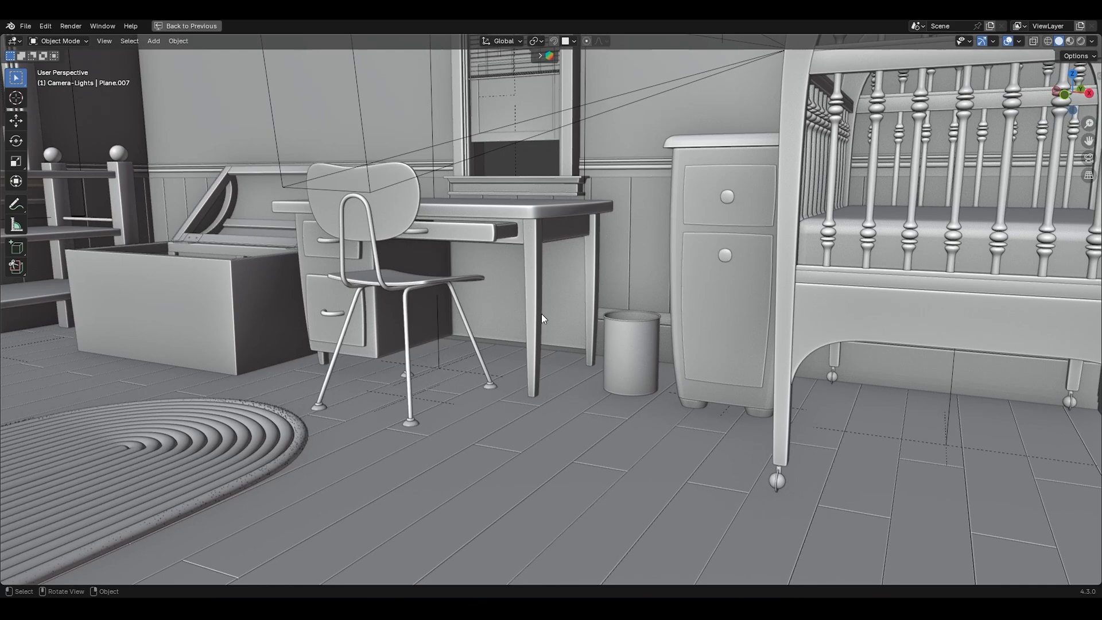
pyautogui.moveTo(564, 314); pyautogui.dragTo(602, 324, button='middle')
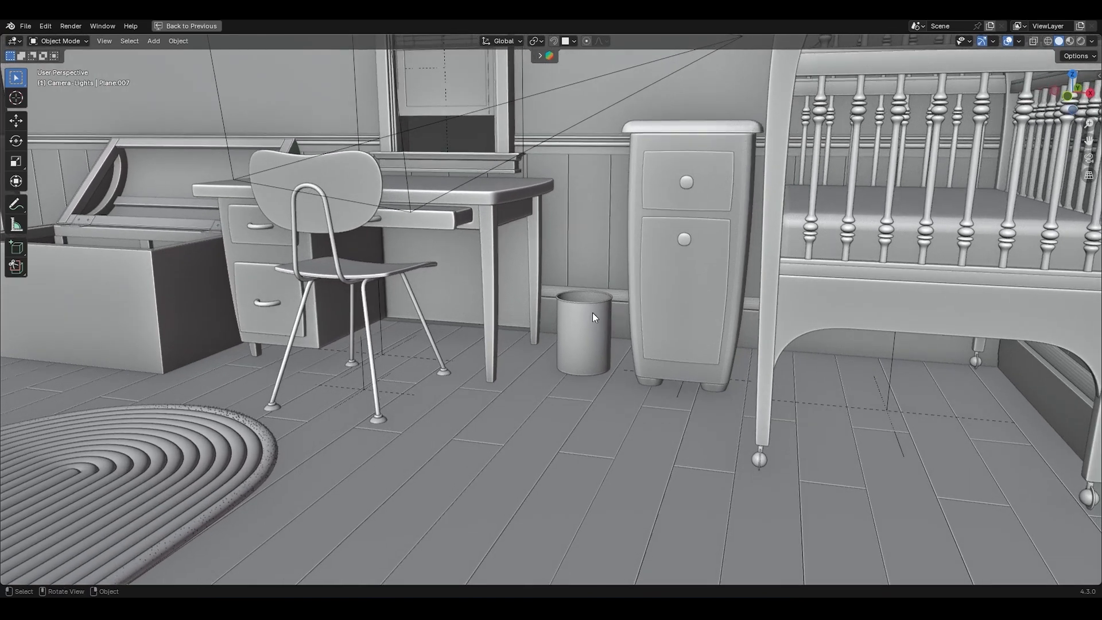
pyautogui.click(587, 320)
pyautogui.press('KP_Decimal')
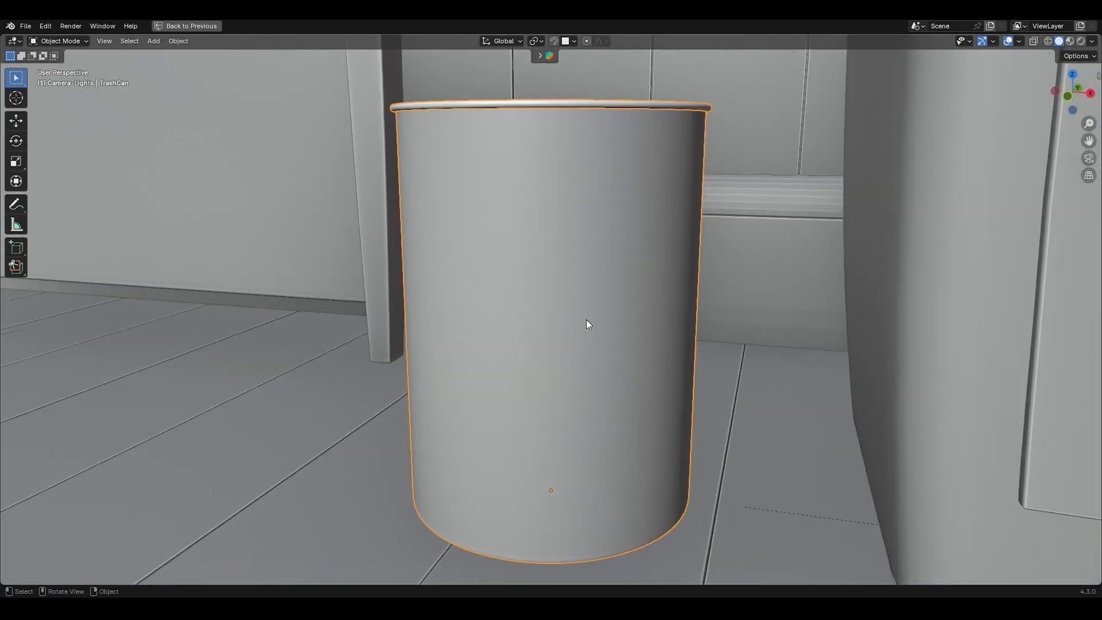
pyautogui.keyDown('ctrl'); pyautogui.moveTo(621, 101); pyautogui.dragTo(525, 272, button='middle'); pyautogui.keyUp('ctrl')
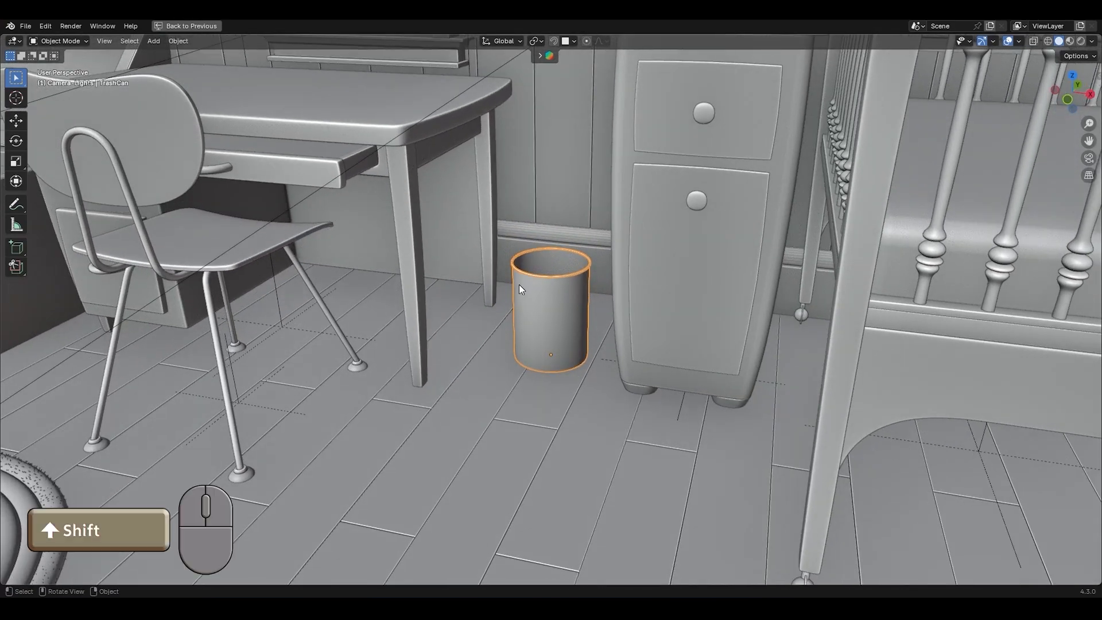
pyautogui.keyDown('shift'); pyautogui.moveTo(529, 289); pyautogui.dragTo(535, 320, button='right'); pyautogui.keyUp('shift')
# Add an area light at the 3D cursor on the trash can and raise it along Z by about 0.43 m
pyautogui.hotkey('shift', 'a')
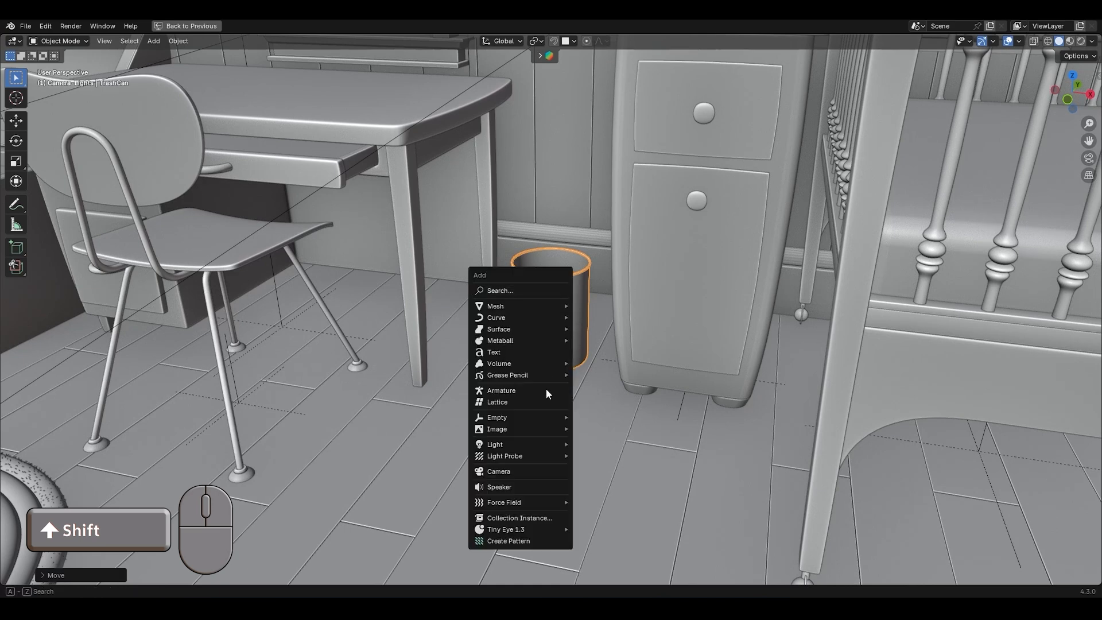
pyautogui.moveTo(539, 444)
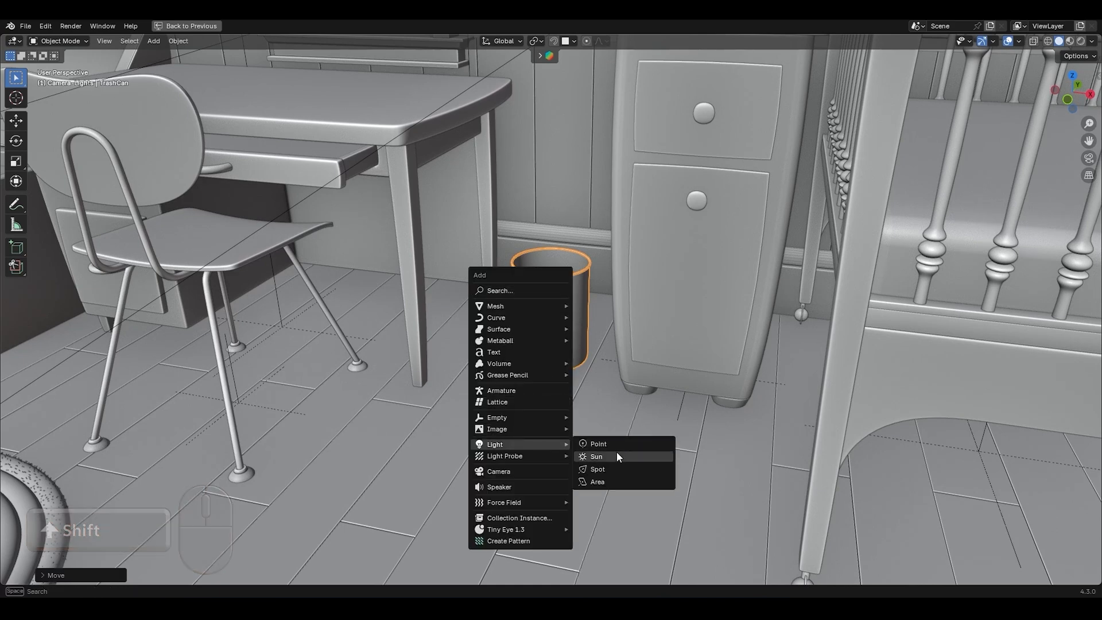
pyautogui.click(612, 481)
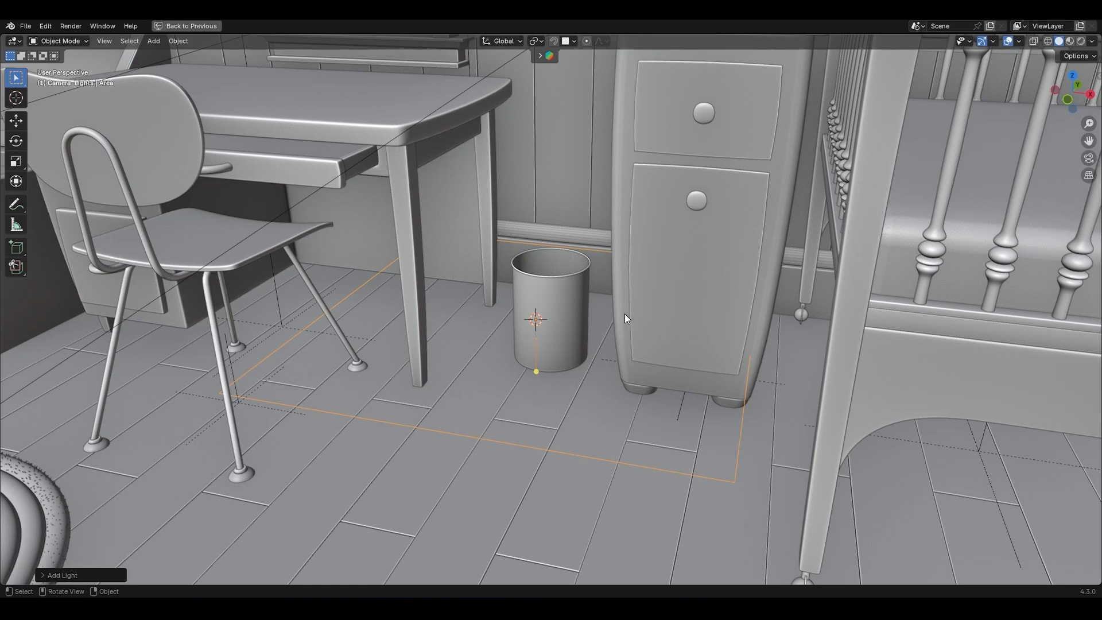
pyautogui.press('g')
pyautogui.press('z')
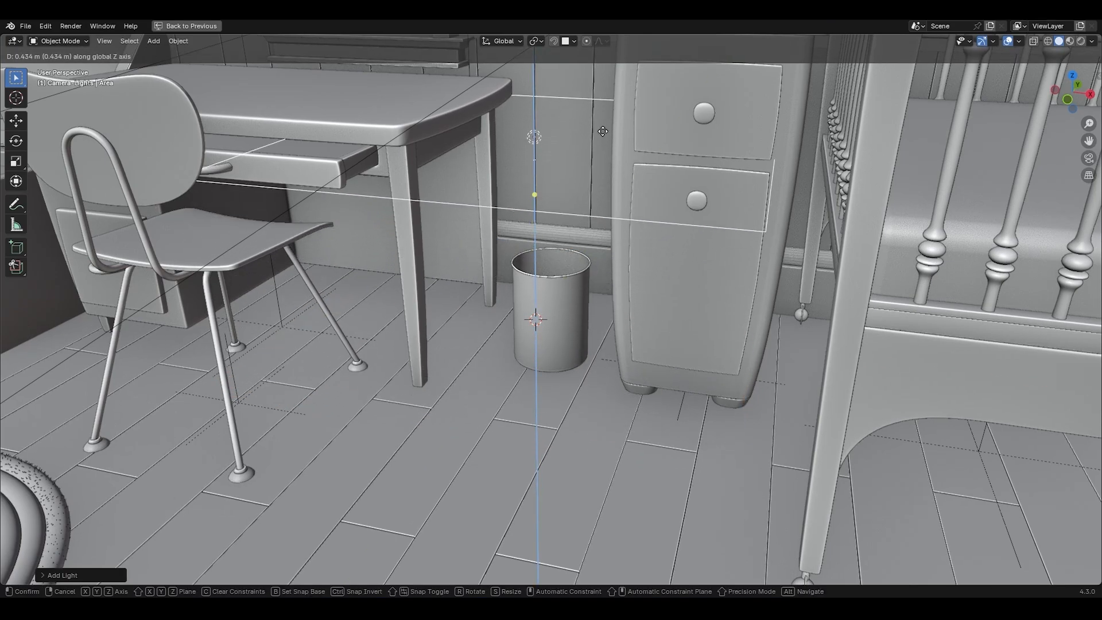
pyautogui.click(614, 123)
pyautogui.scroll(-5, 617, 133)
pyautogui.moveTo(559, 205); pyautogui.dragTo(597, 223, button='middle')
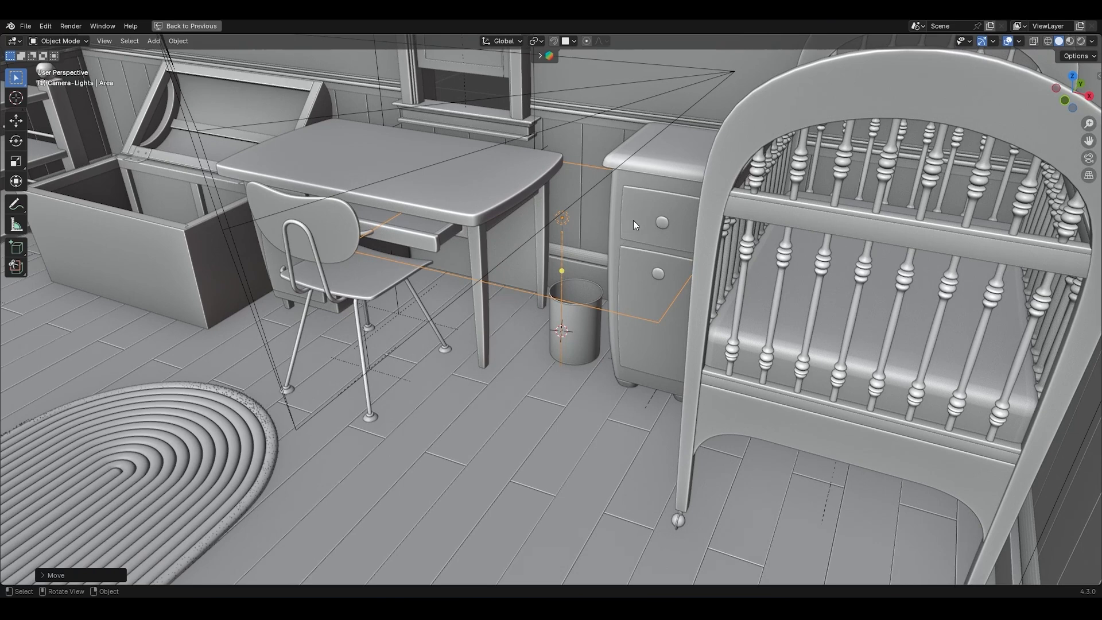
pyautogui.press('r')
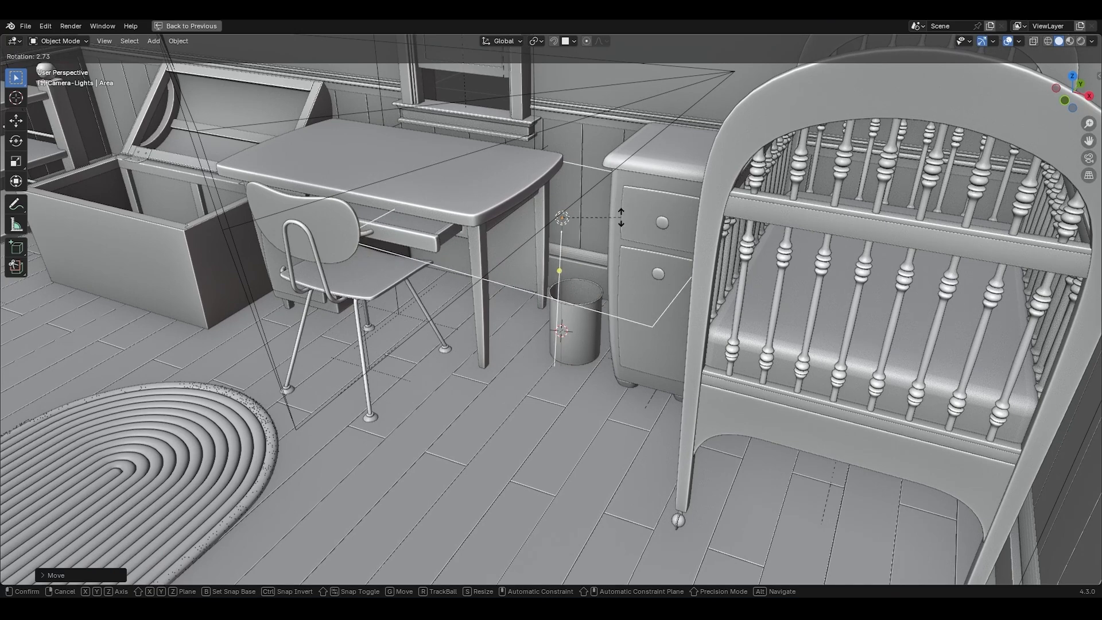
pyautogui.press('x')
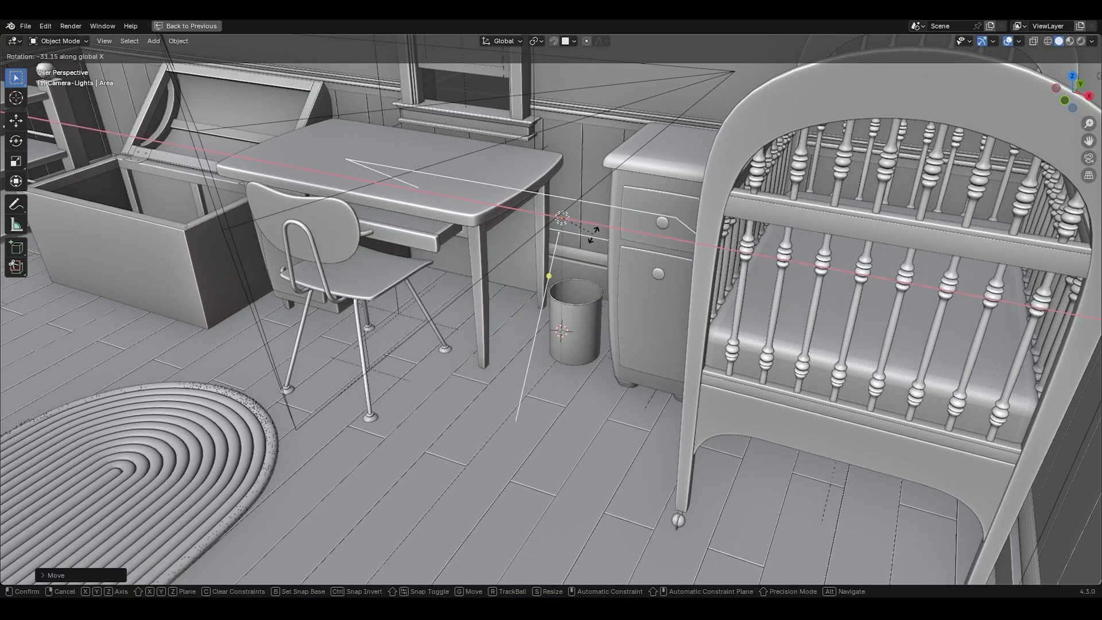
pyautogui.press('Escape')
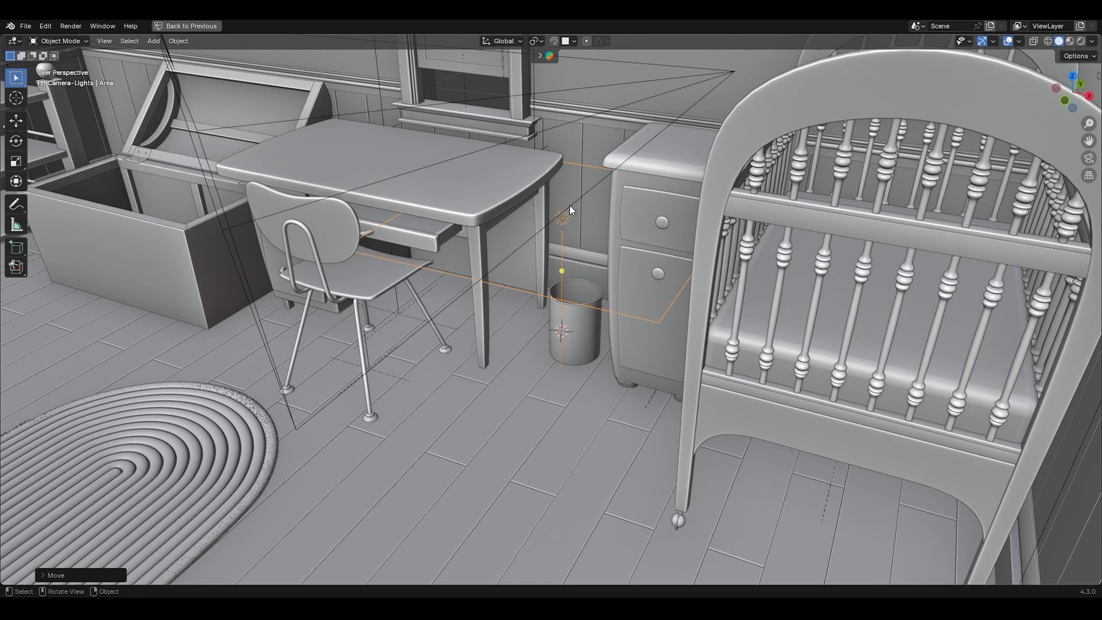
# Set the transform pivot to 3D Cursor and rotate the area light about 48° around the global X axis
pyautogui.click(533, 41)
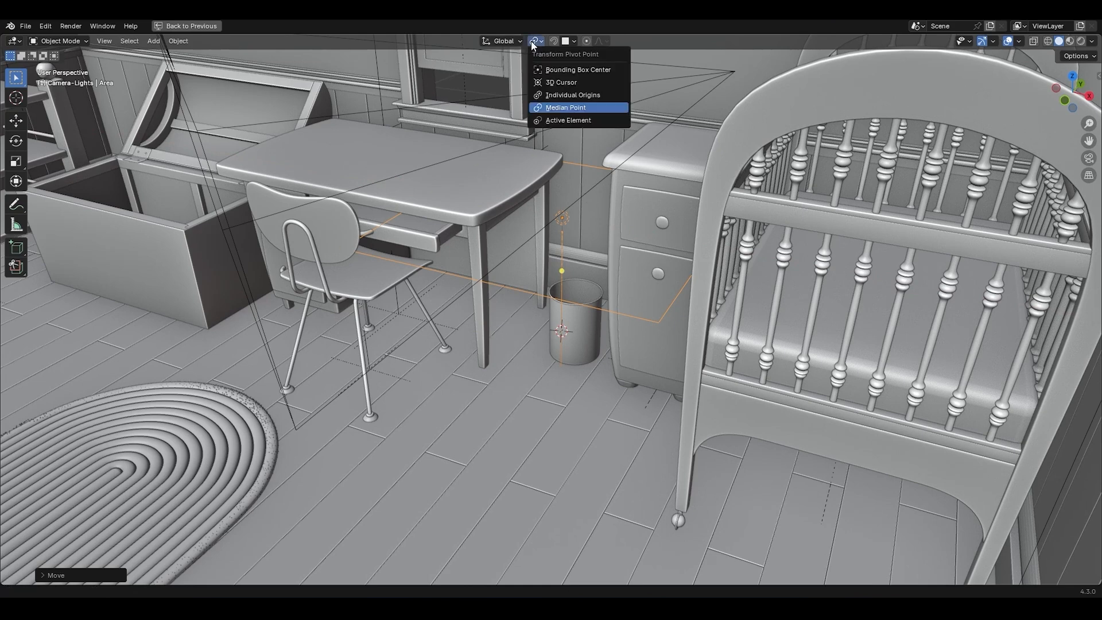
pyautogui.click(562, 84)
pyautogui.press('r')
pyautogui.press('x')
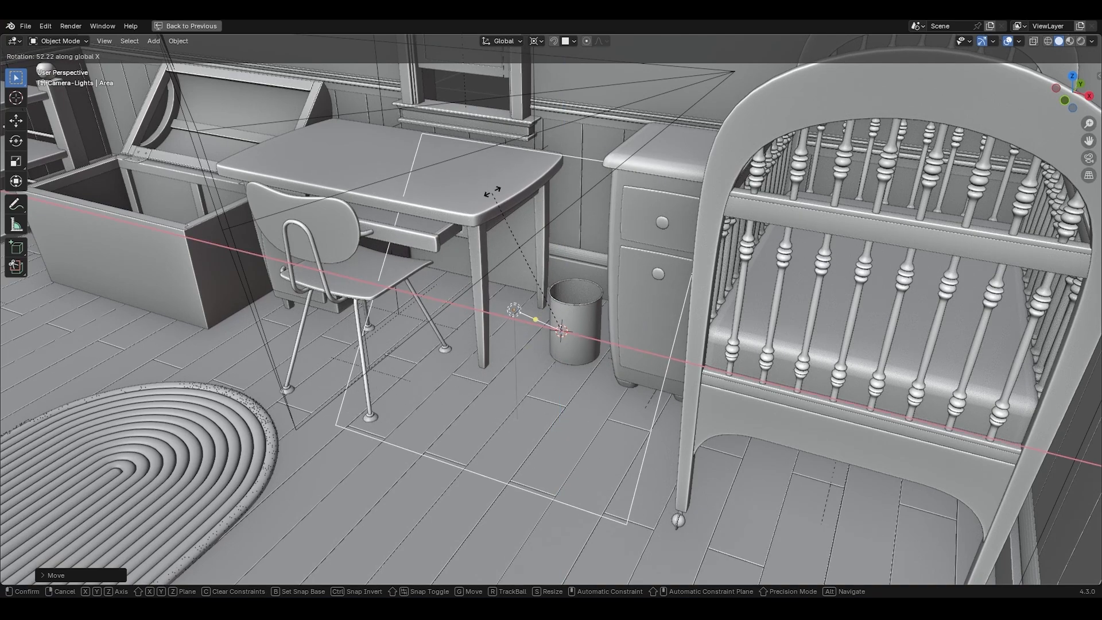
pyautogui.press('y')
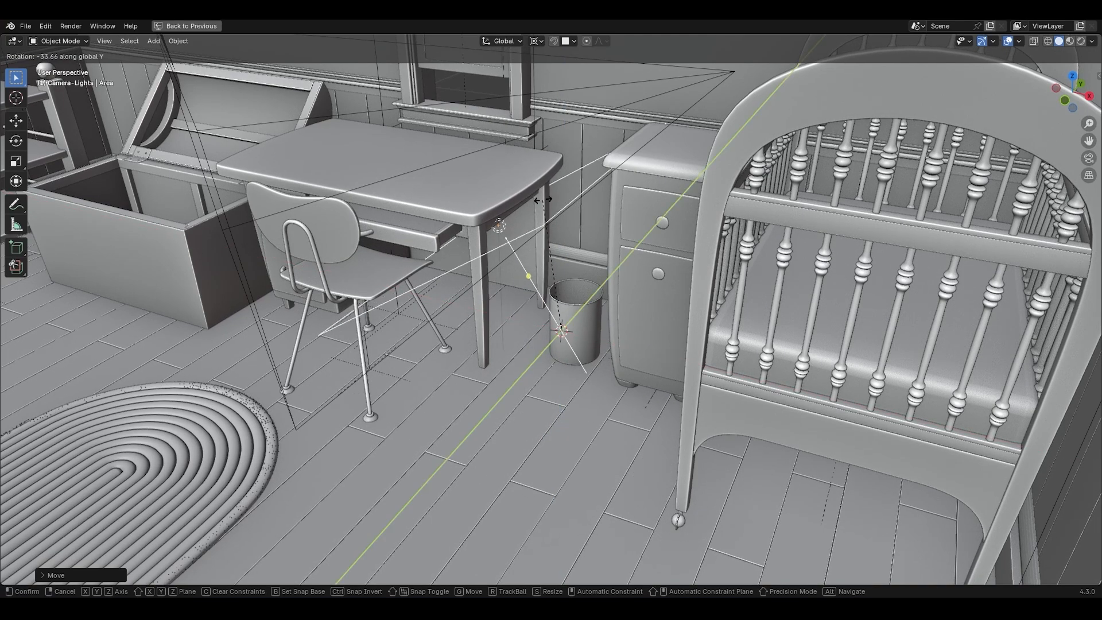
pyautogui.press('x')
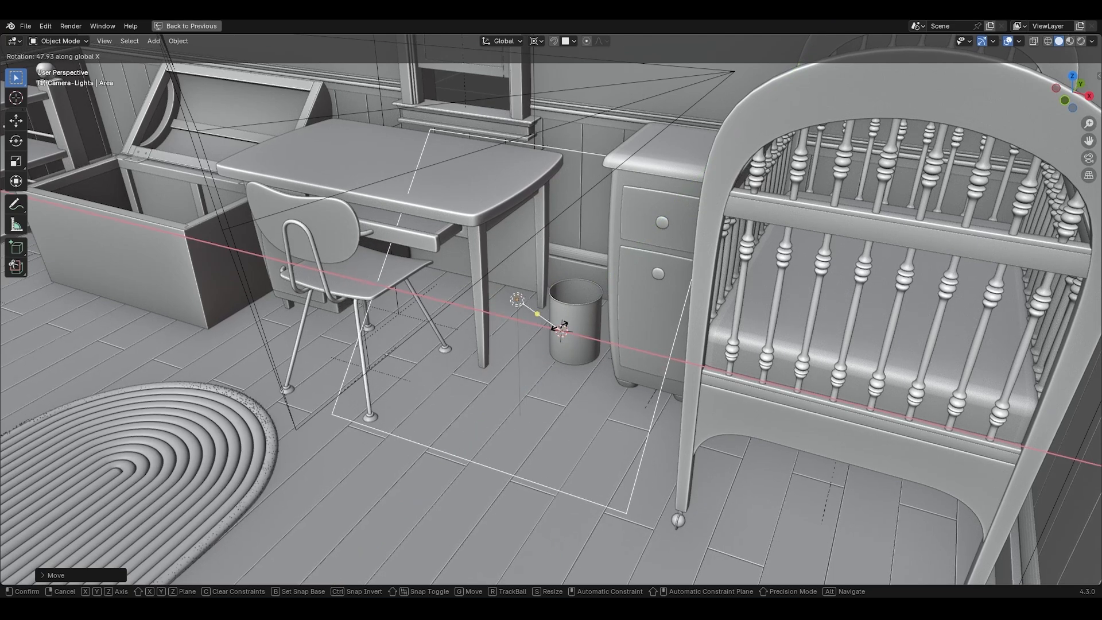
pyautogui.click(576, 328)
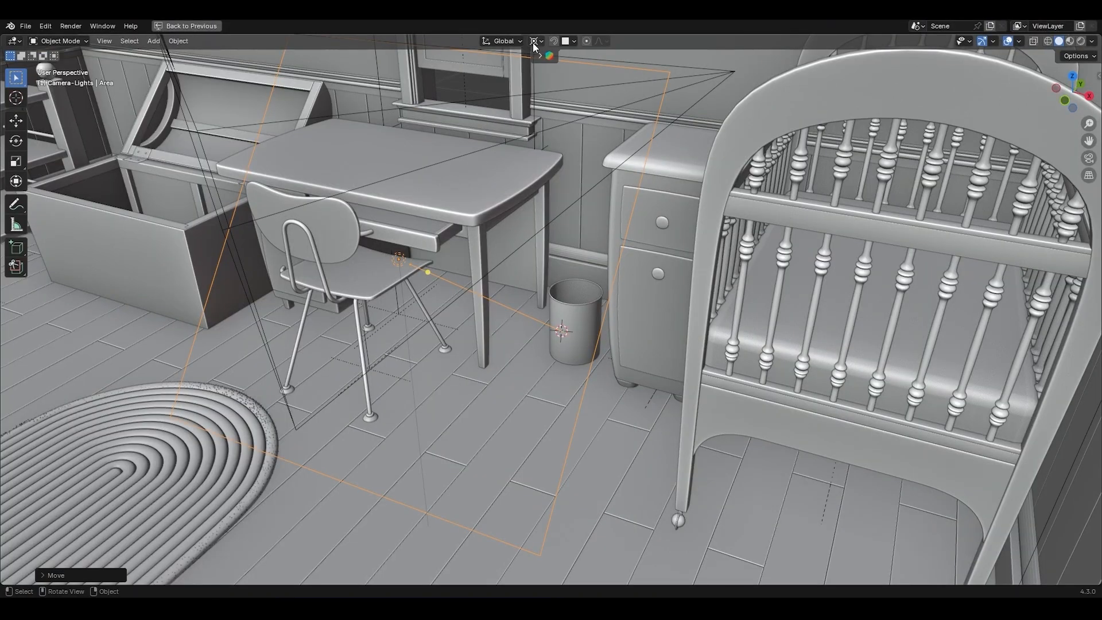
# Set the transform pivot back to Median Point and scale the area light down to about a quarter of its size
pyautogui.click(534, 42)
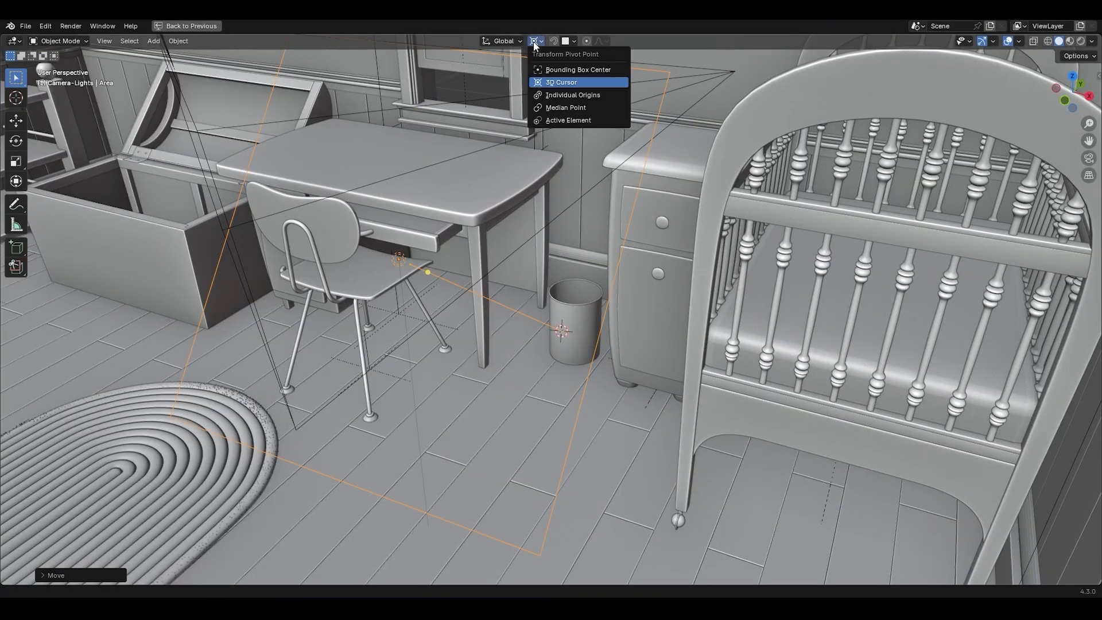
pyautogui.click(571, 109)
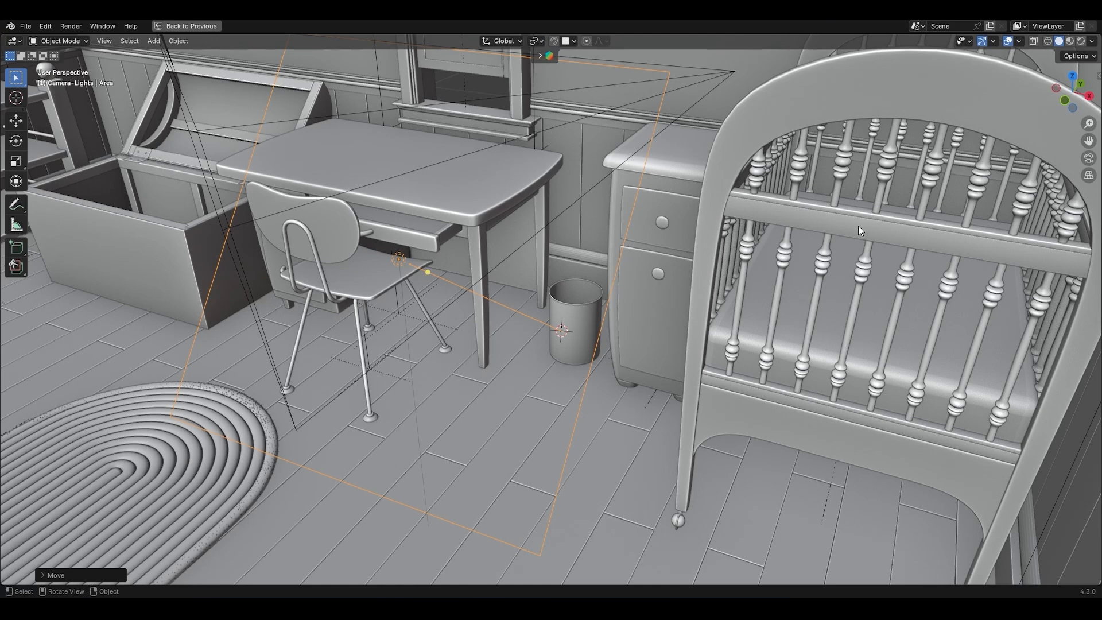
pyautogui.press('s')
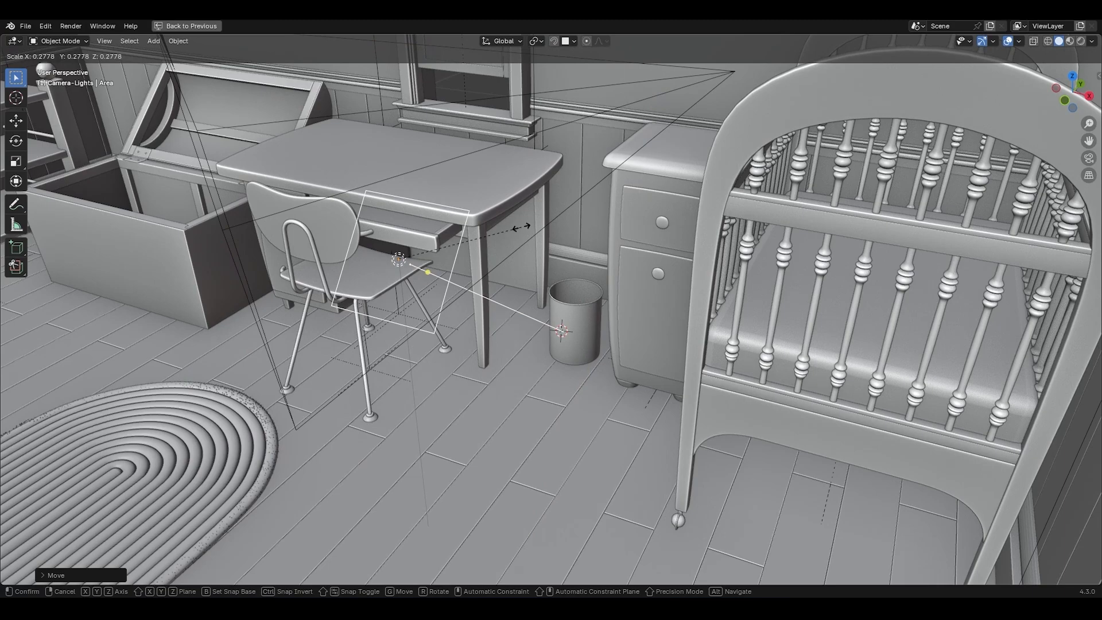
pyautogui.click(445, 346)
pyautogui.moveTo(444, 347); pyautogui.dragTo(468, 346, button='middle')
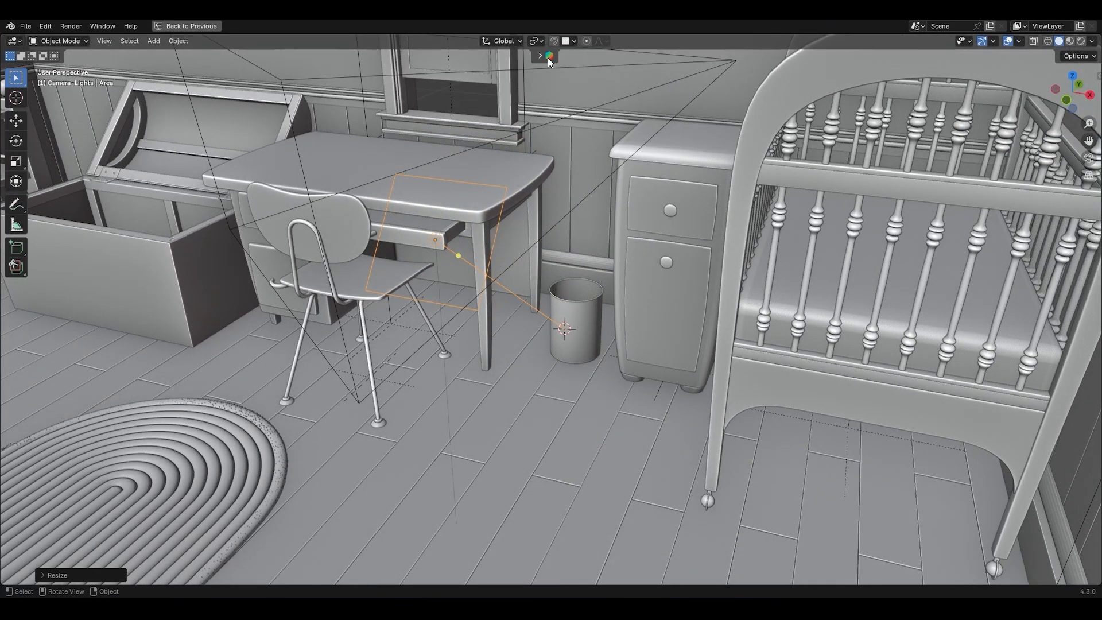
# Set the transform pivot to 3D Cursor and swing the area light around the trash can on the global Z axis
pyautogui.click(542, 41)
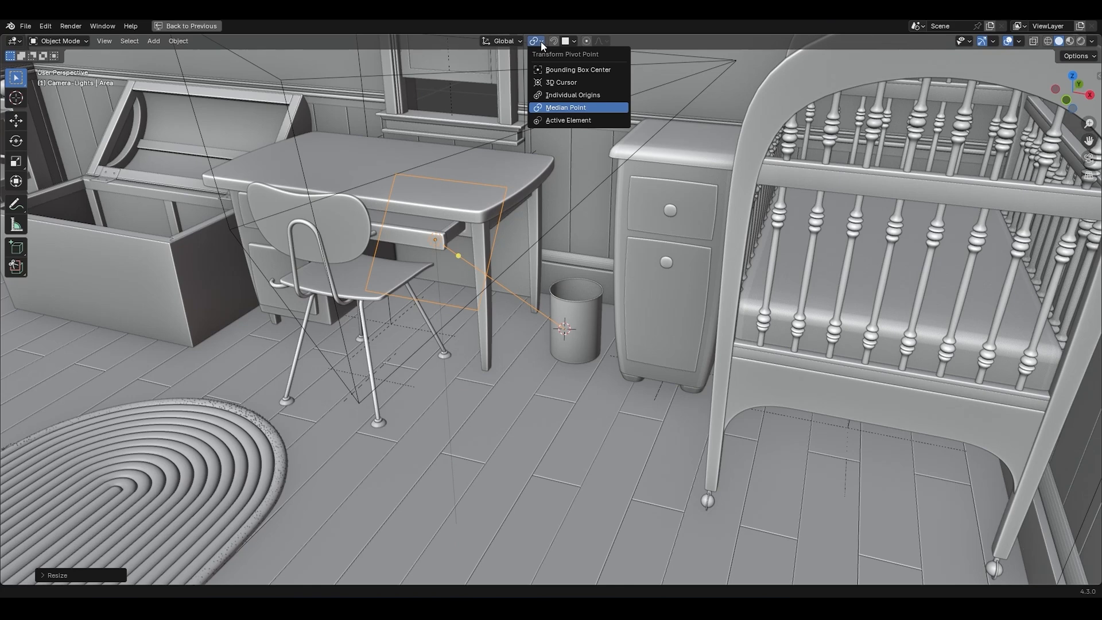
pyautogui.click(553, 84)
pyautogui.press('r')
pyautogui.press('z')
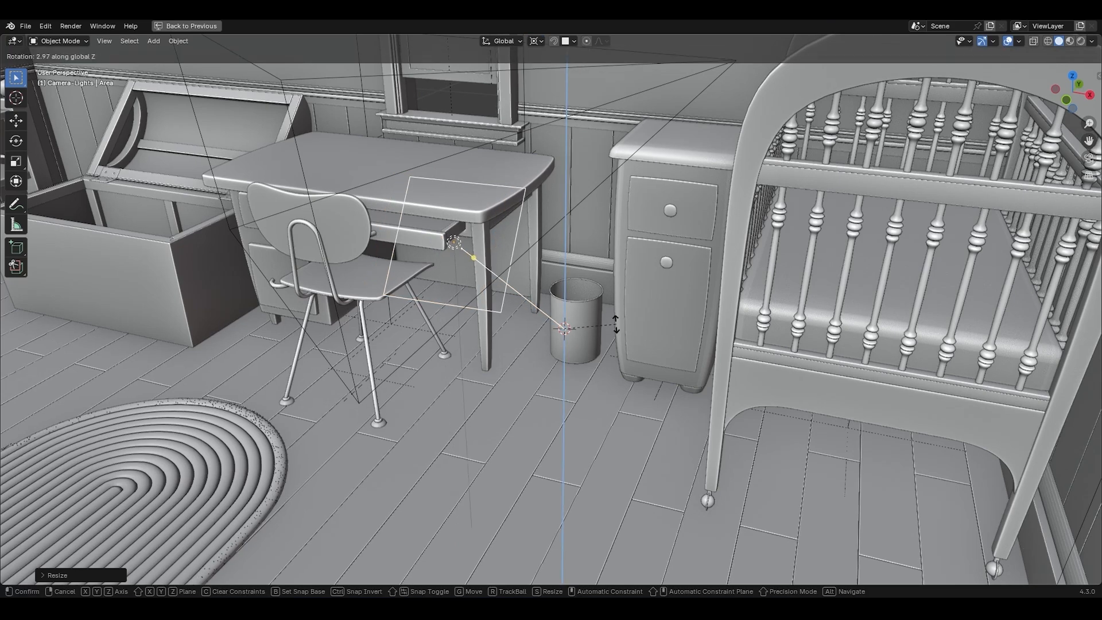
pyautogui.click(580, 331)
# Slide the area light along its local Z axis to adjust its distance from the trash can
pyautogui.press('g')
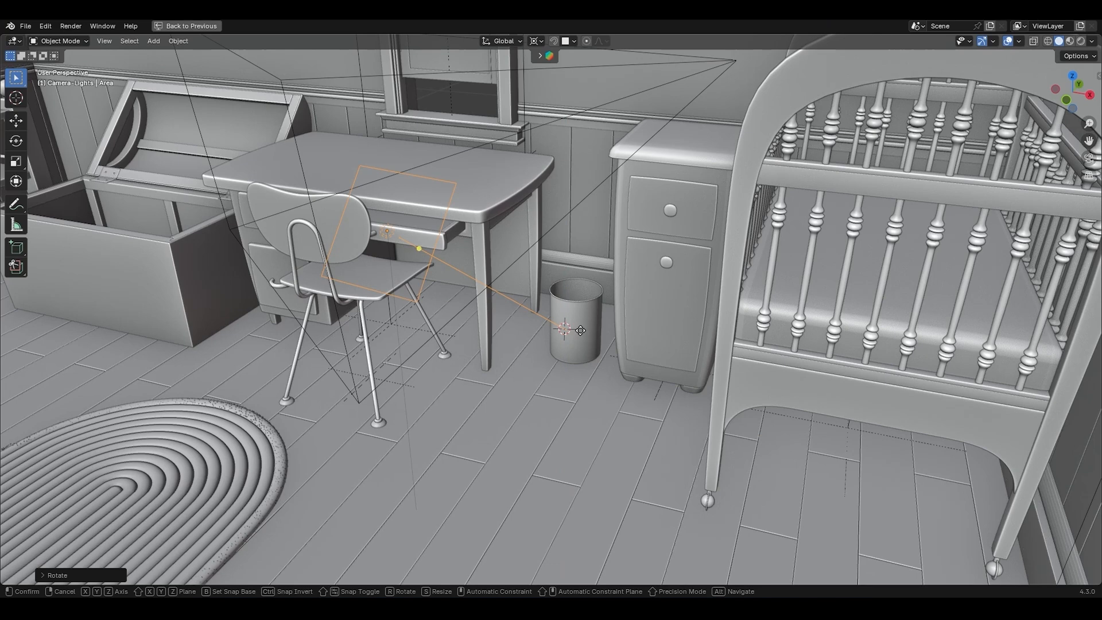
pyautogui.press('z')
pyautogui.press('z')
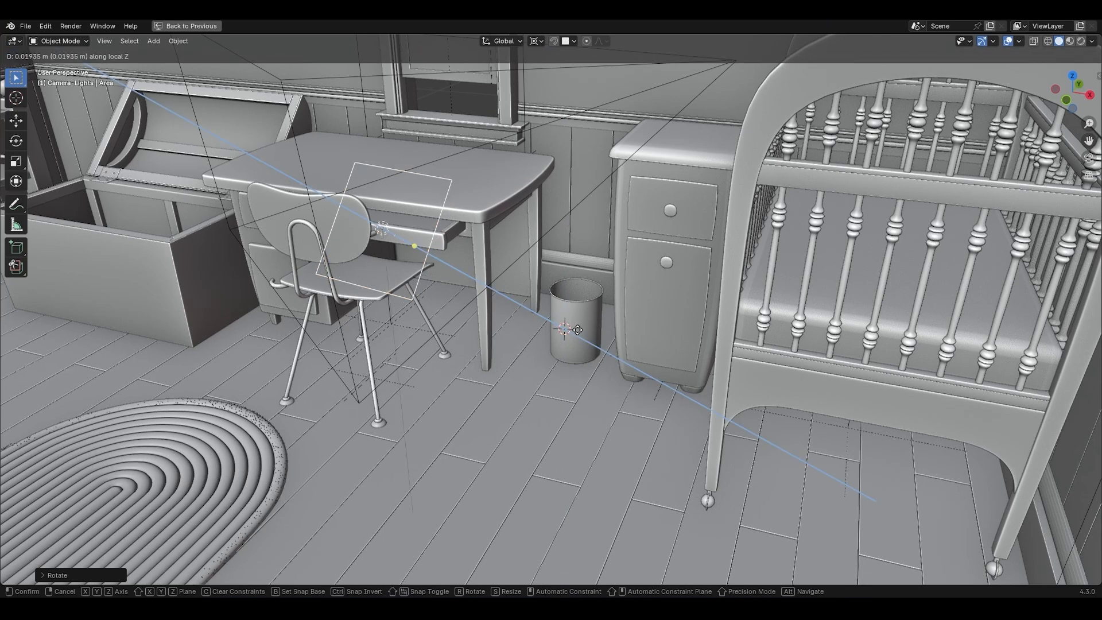
pyautogui.click(621, 332)
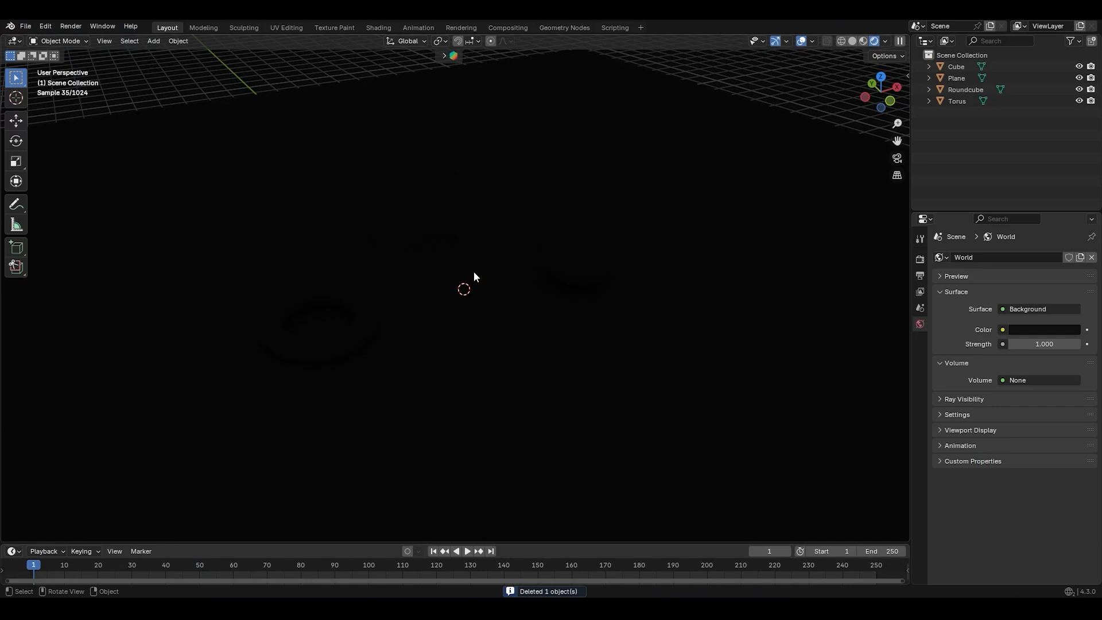
# Add a point light at the 3D cursor in the dark primitives scene and raise it about 2.07 m along Z
pyautogui.hotkey('shift', 'a')
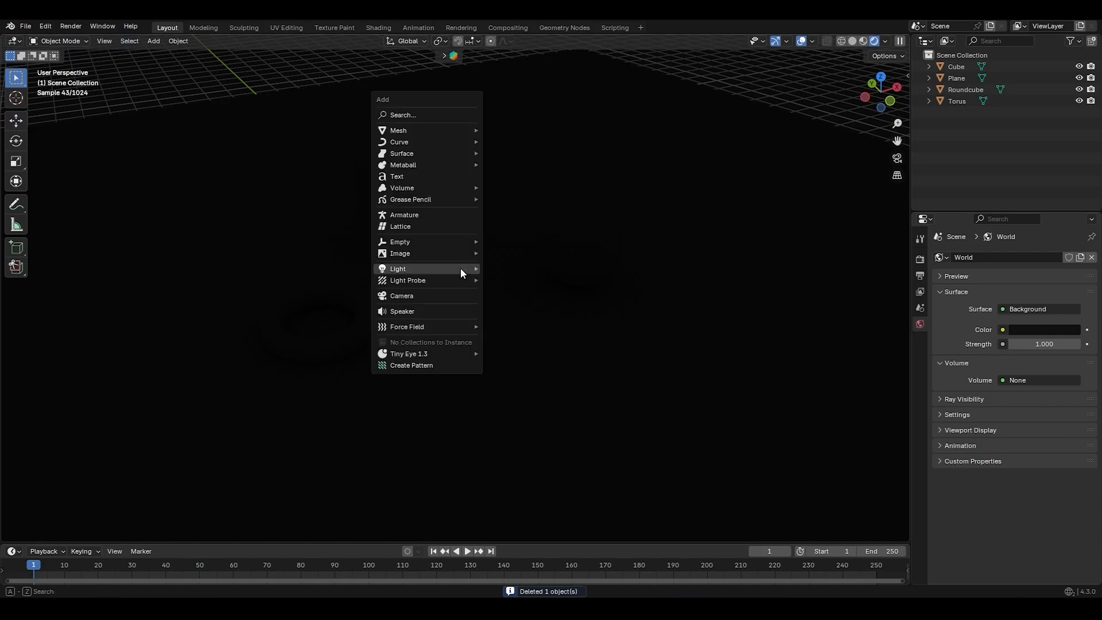
pyautogui.moveTo(460, 268)
pyautogui.click(496, 265)
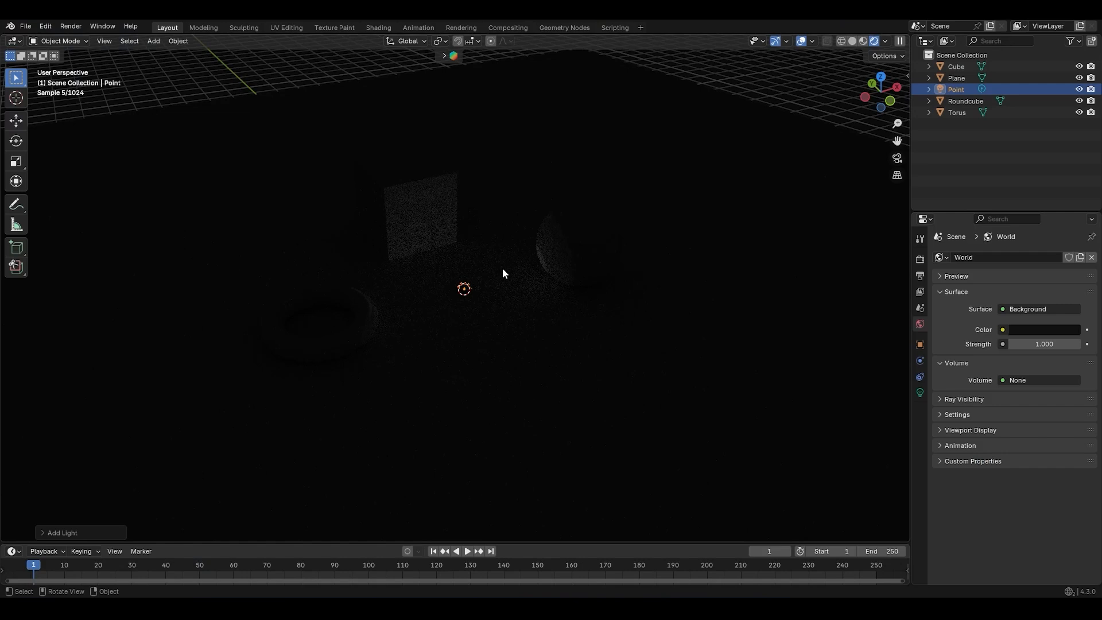
pyautogui.press('g')
pyautogui.press('z')
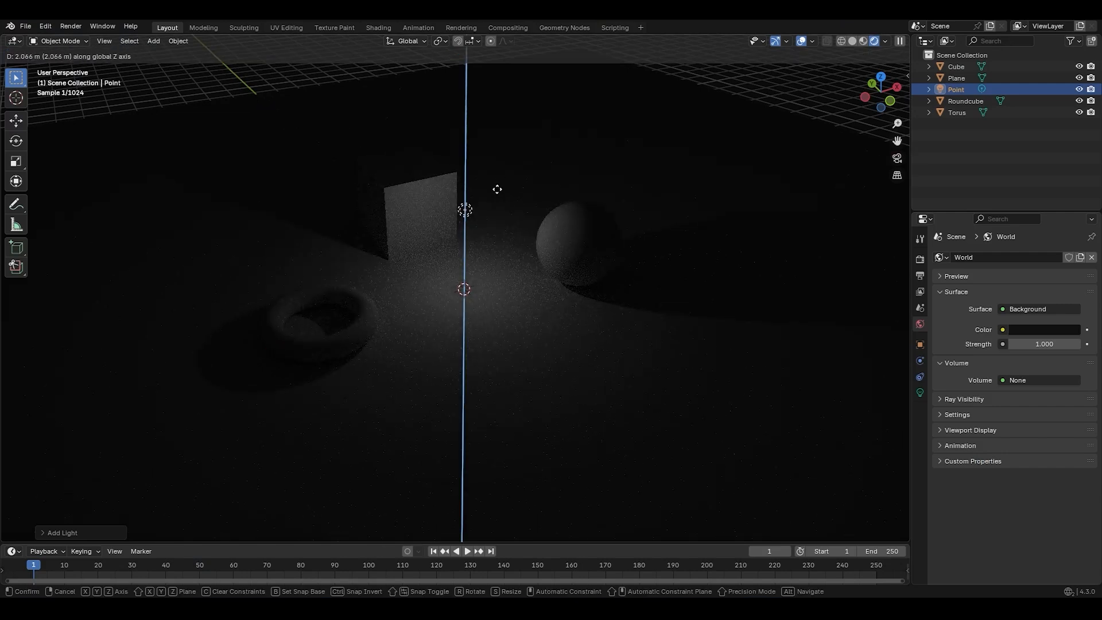
pyautogui.click(497, 189)
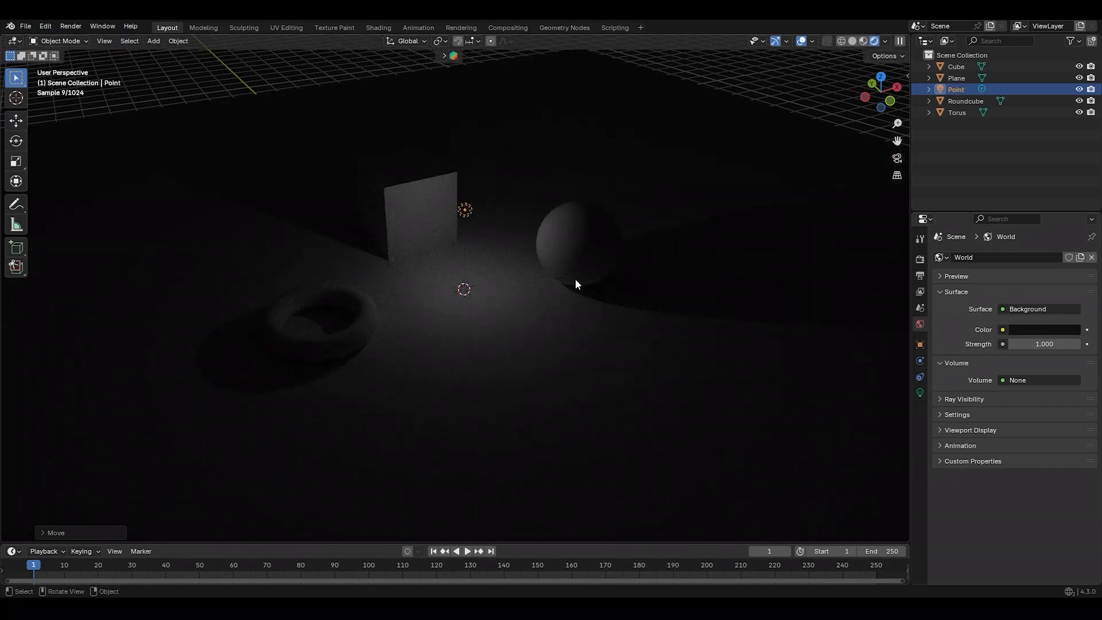
# Try a salmon-red color on the point light in its light settings, and reset the color to default white
pyautogui.click(920, 393)
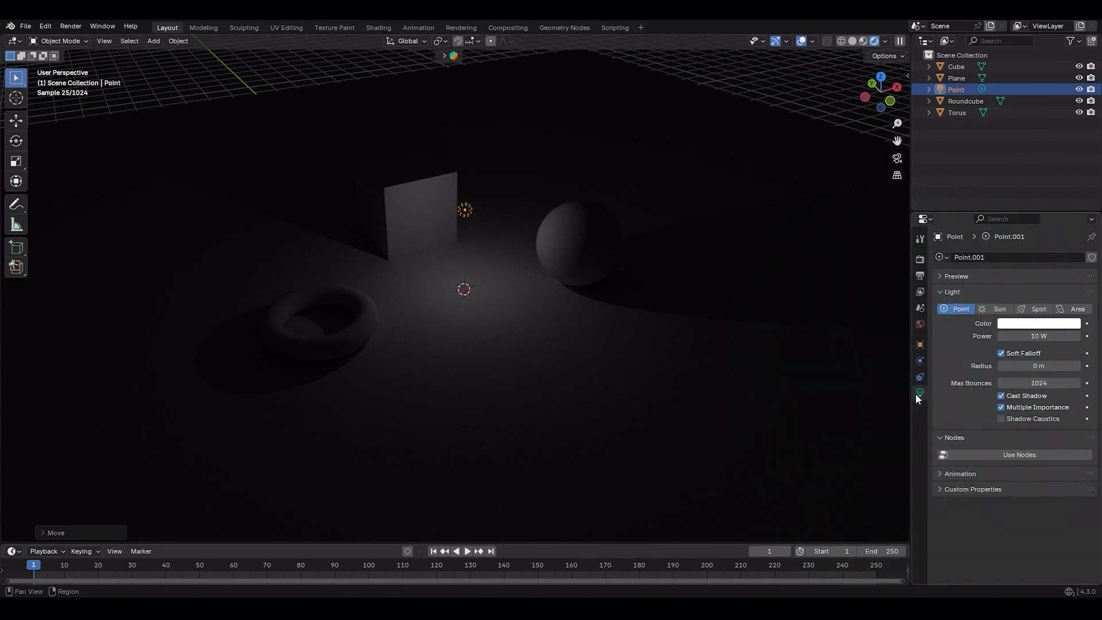
pyautogui.click(1033, 323)
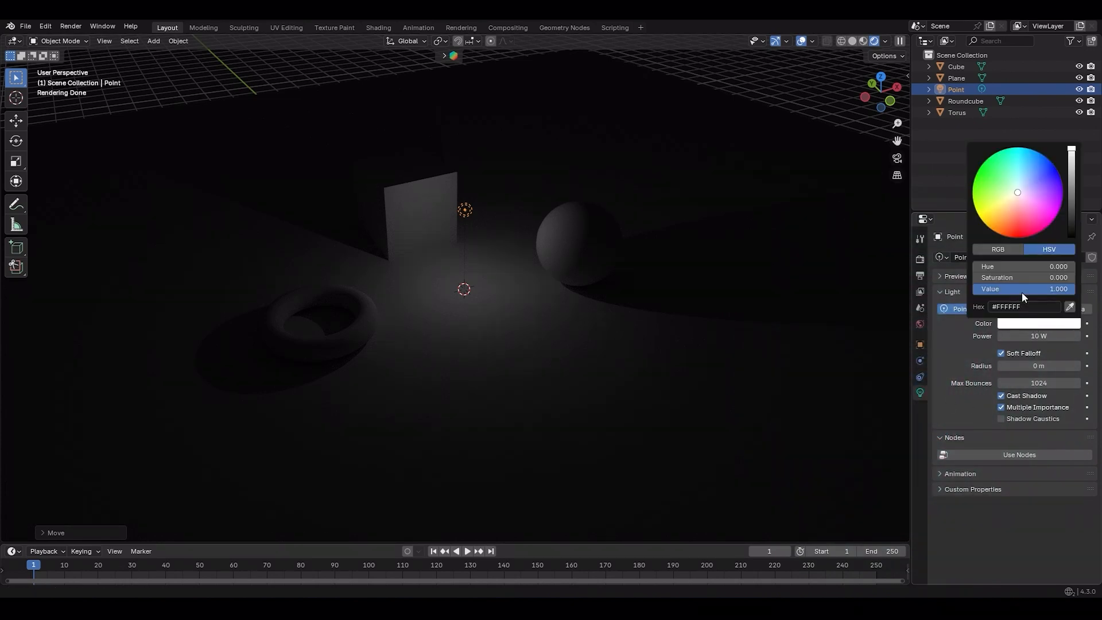
pyautogui.moveTo(1021, 194)
pyautogui.mouseDown()
pyautogui.moveTo(994, 212)
pyautogui.moveTo(985, 175)
pyautogui.moveTo(1018, 154)
pyautogui.moveTo(1046, 172)
pyautogui.moveTo(1042, 205)
pyautogui.moveTo(1015, 213)
pyautogui.mouseUp()
pyautogui.click(1036, 323)
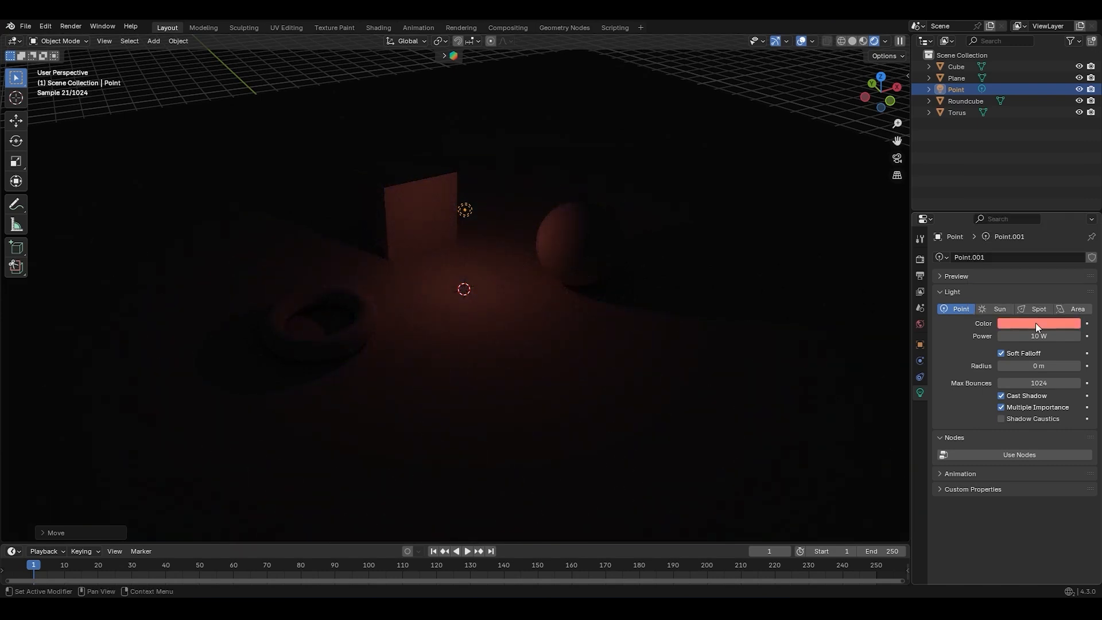
pyautogui.press('BackSpace')
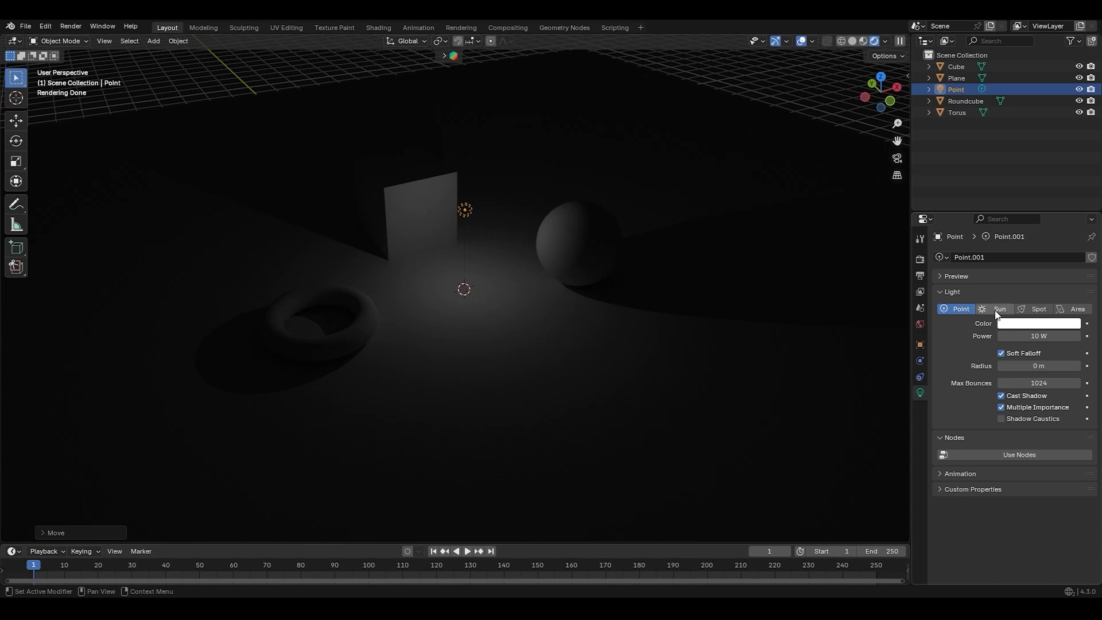
# Compare the light as Sun, Spot and Area types and check its color setting
pyautogui.click(996, 309)
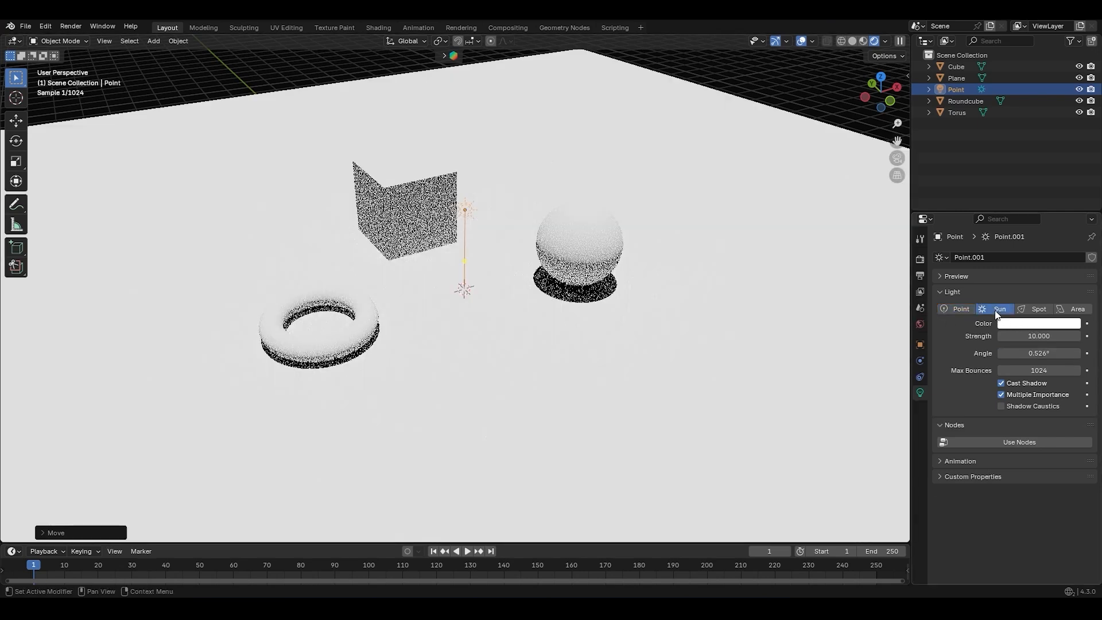
pyautogui.click(1036, 310)
pyautogui.click(1074, 309)
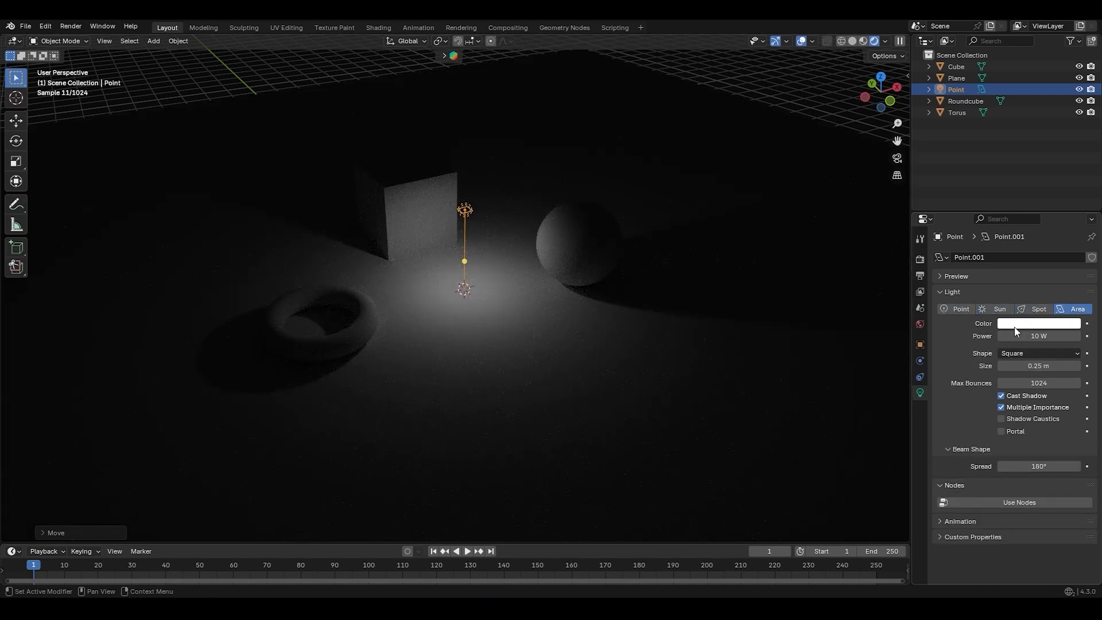
pyautogui.click(1010, 326)
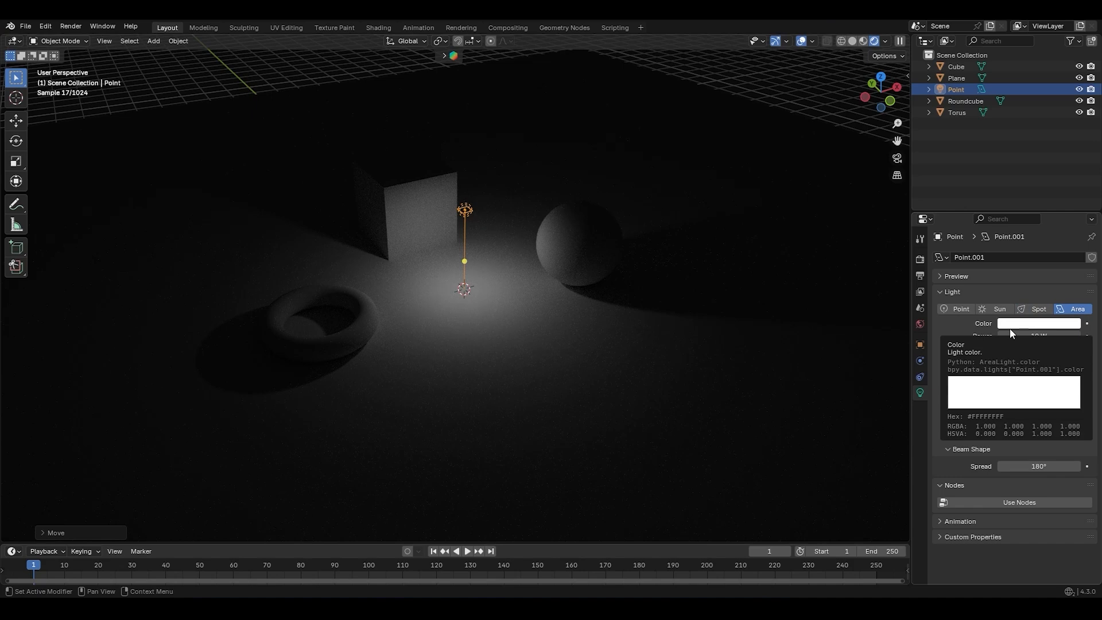
# Return the light to Point, raise its power to 24.5 W, and switch its type to Spot and Area
pyautogui.click(965, 311)
pyautogui.moveTo(1034, 336)
pyautogui.mouseDown()
pyautogui.moveTo(1068, 336)
pyautogui.moveTo(1041, 336)
pyautogui.mouseUp()
pyautogui.click(1038, 310)
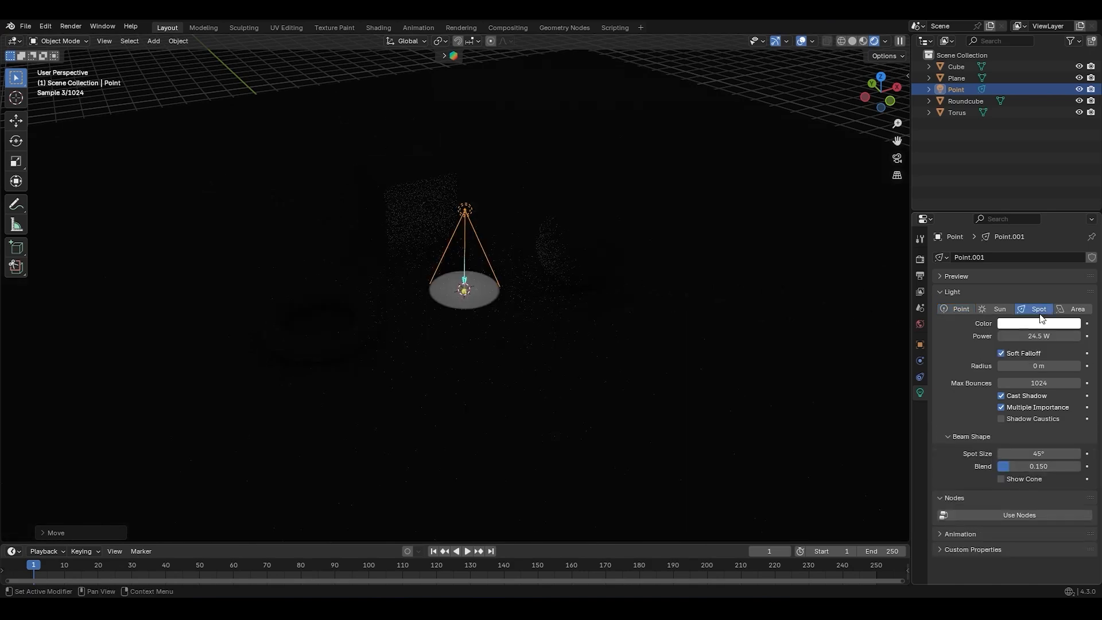
pyautogui.click(1075, 309)
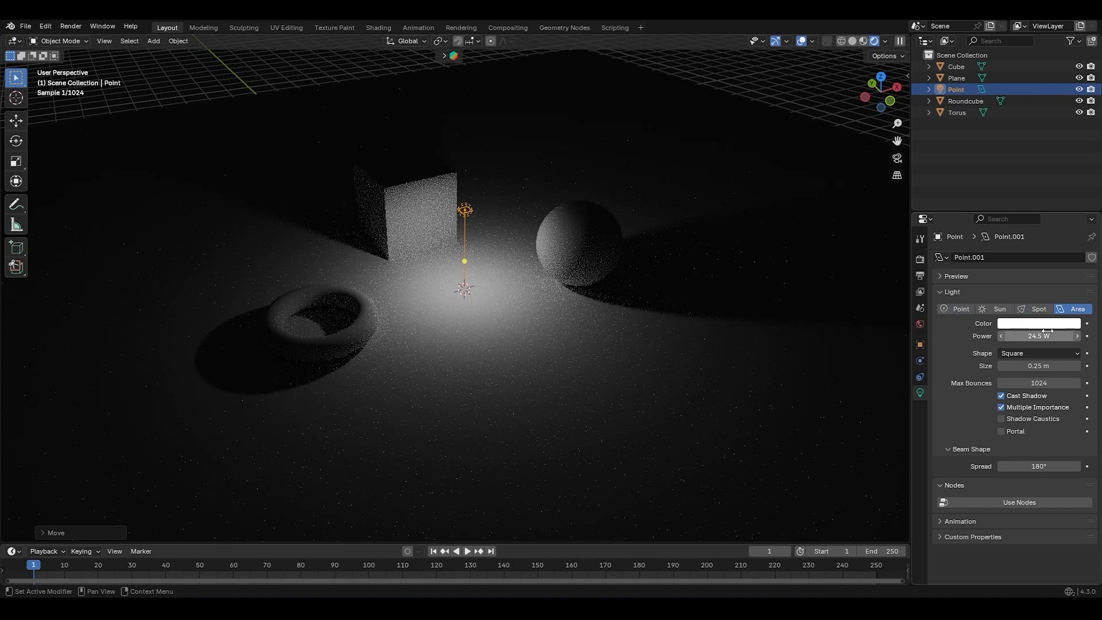
# Try the light as a Sun with its strength lowered to 0.230, and return it to Point
pyautogui.click(999, 310)
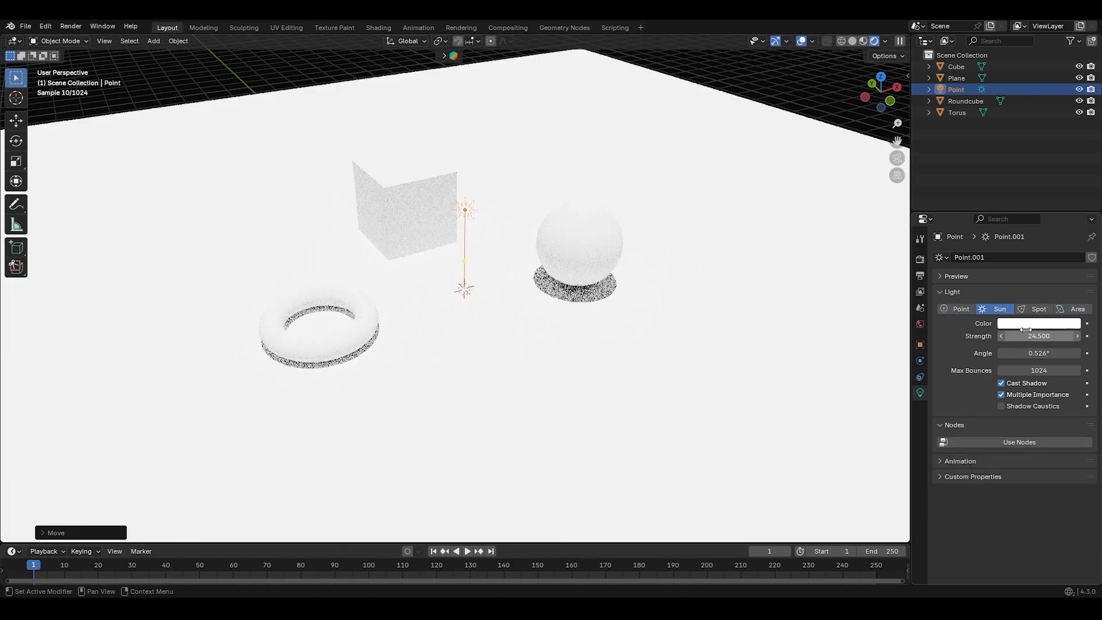
pyautogui.moveTo(1031, 338); pyautogui.dragTo(976, 339)
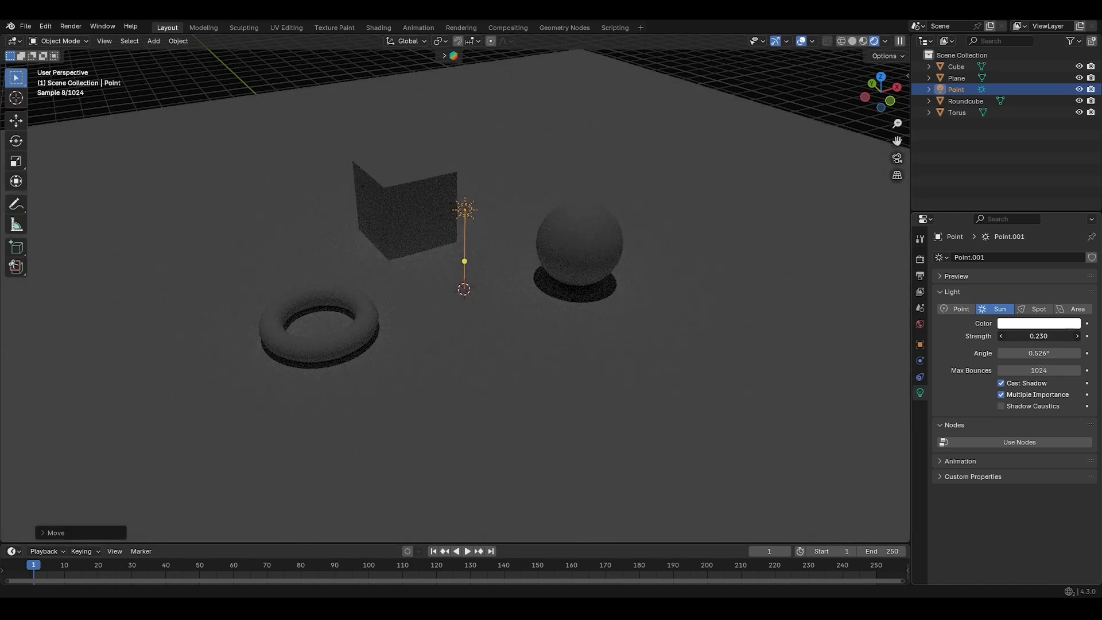
pyautogui.click(958, 310)
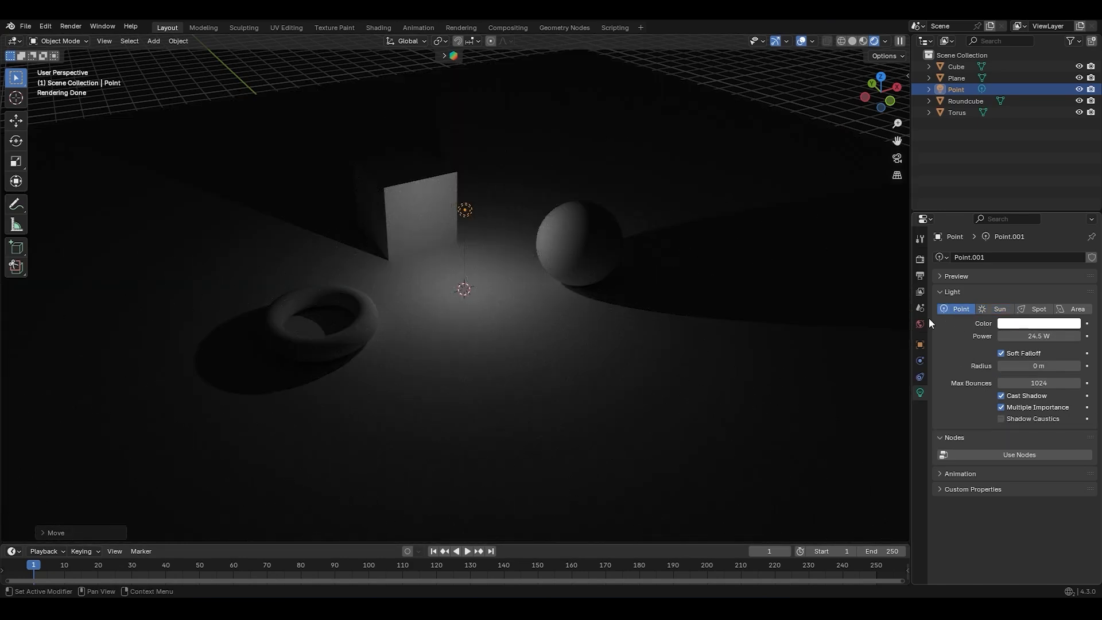
# Adjust the point light's power interactively in the viewport, raising it to 84.5 W
pyautogui.click(464, 212)
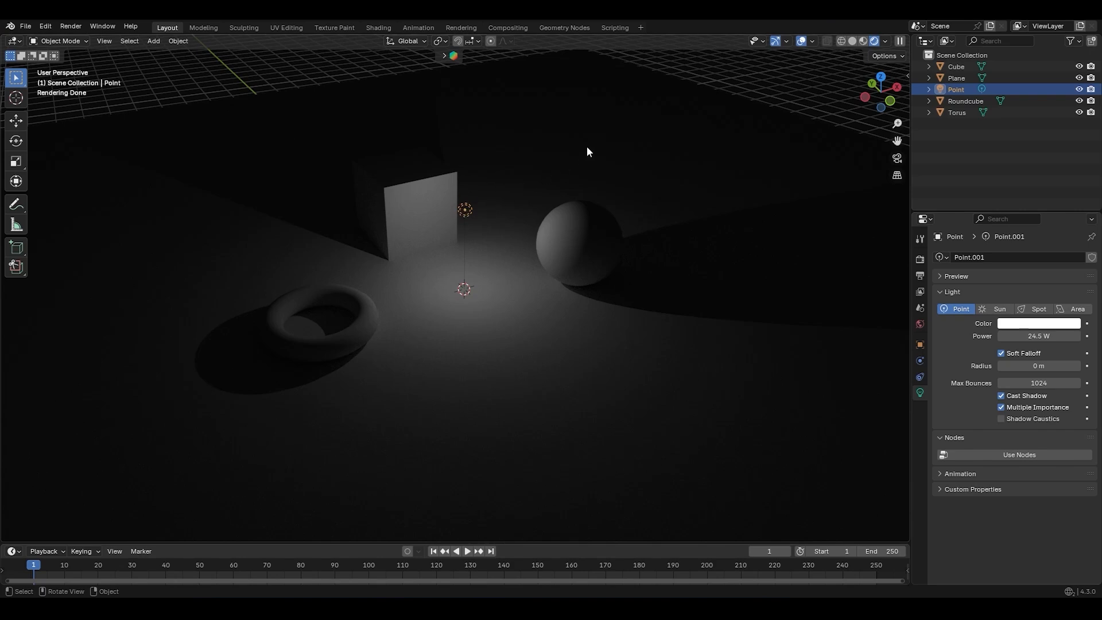
pyautogui.rightClick(576, 117)
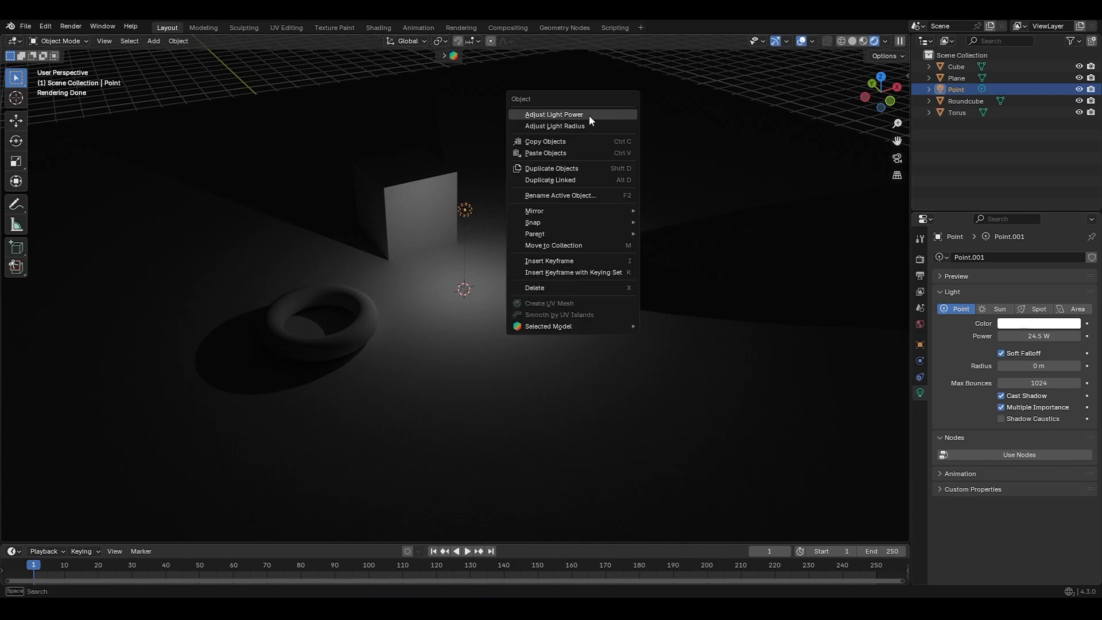
pyautogui.click(604, 116)
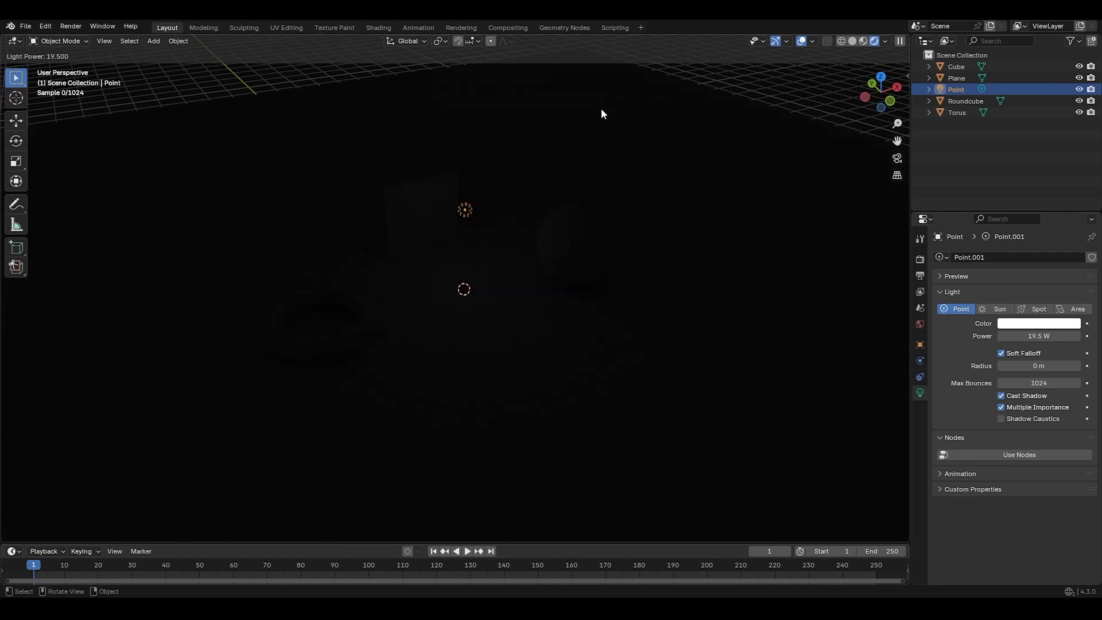
pyautogui.click(639, 112)
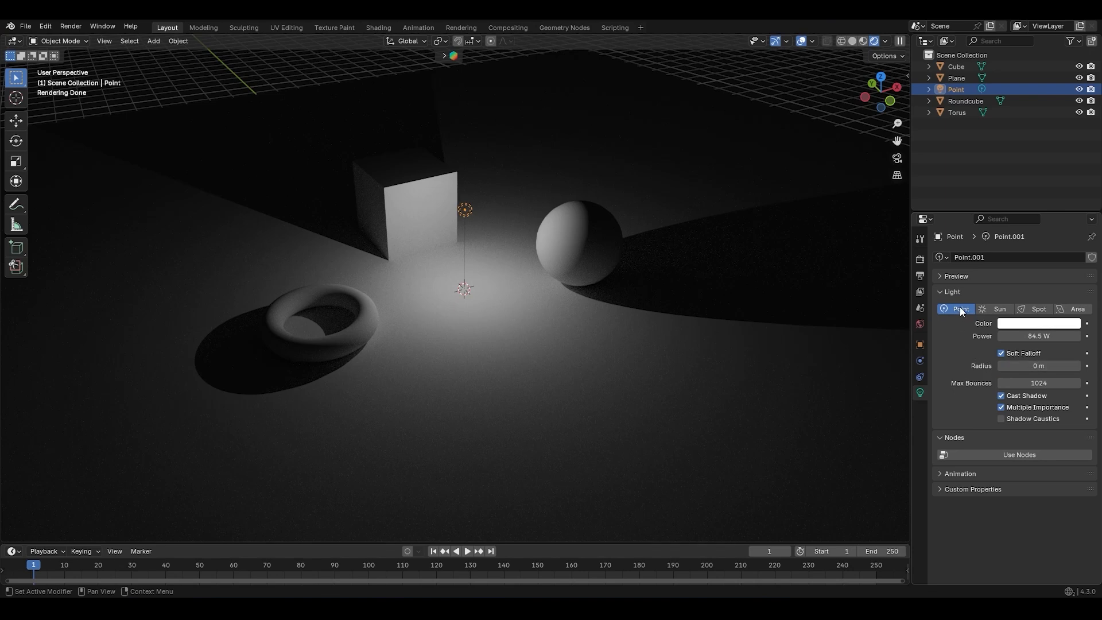
# Enlarge the point light's radius to 1.05 m, and reduce it interactively in the viewport to about 0.09 m
pyautogui.moveTo(1040, 366); pyautogui.dragTo(1076, 365)
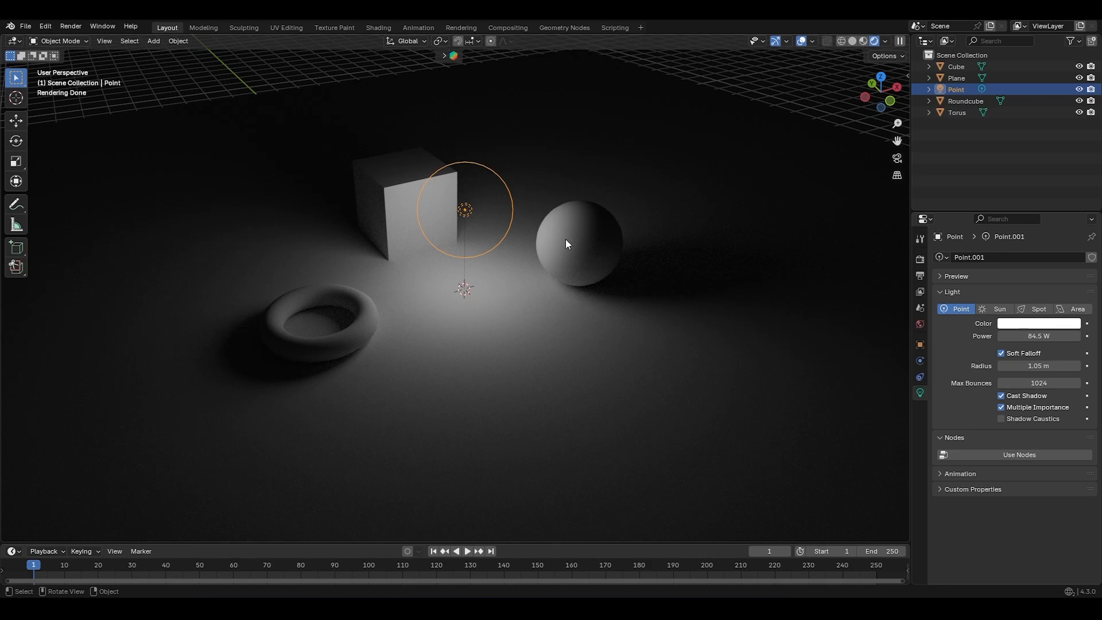
pyautogui.rightClick(712, 132)
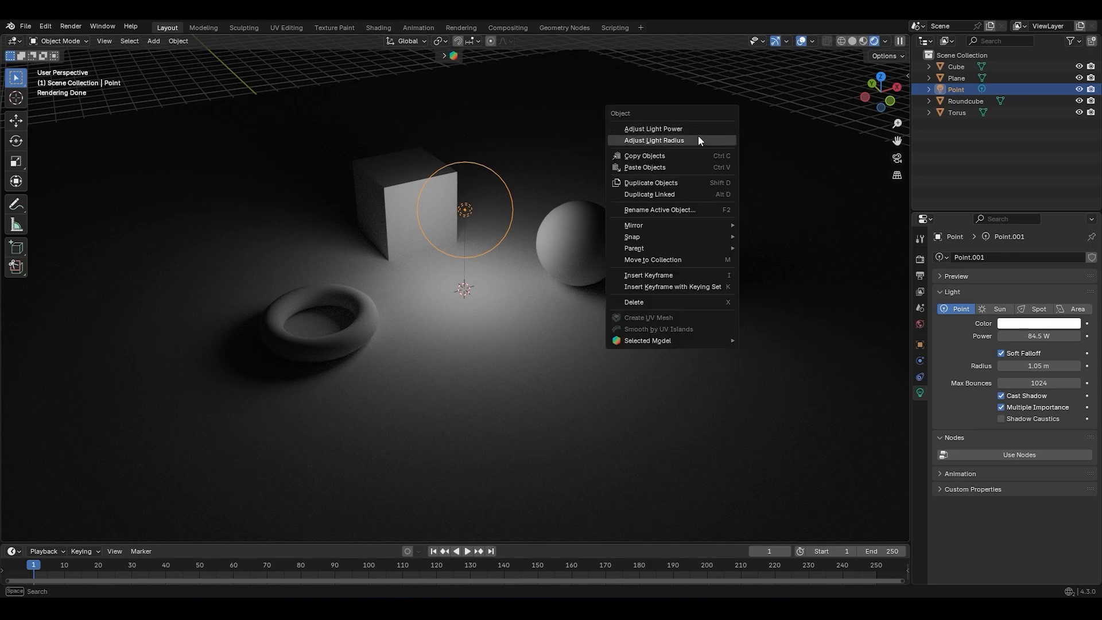
pyautogui.click(694, 136)
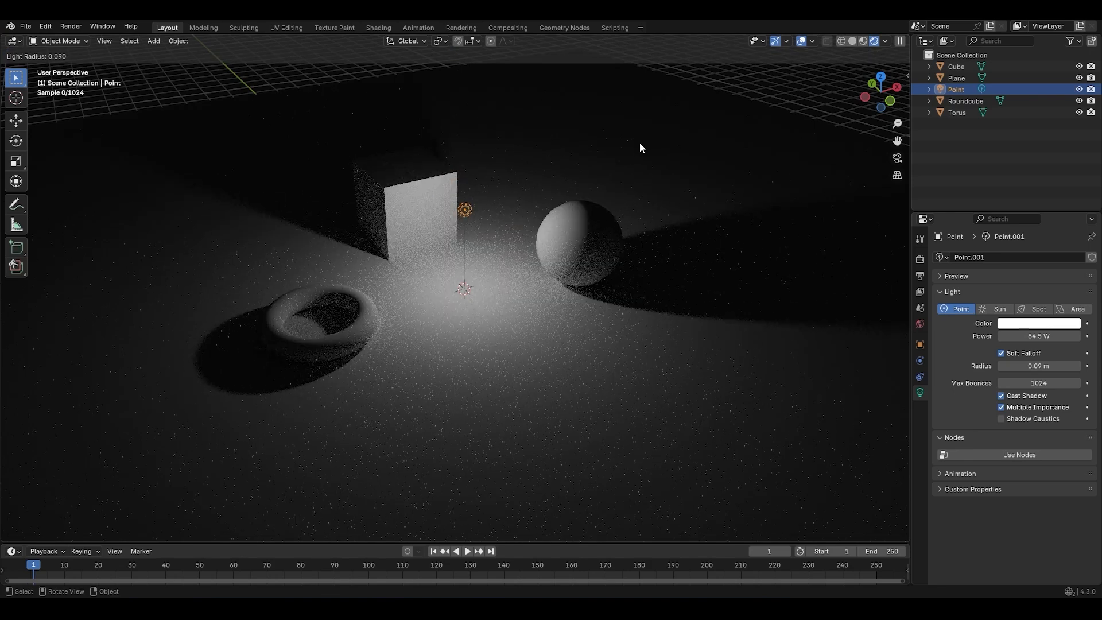
pyautogui.click(639, 142)
# Change the light to Area type, enlarge its square size to 2.35 m and show its viewport adjustment options
pyautogui.click(1075, 310)
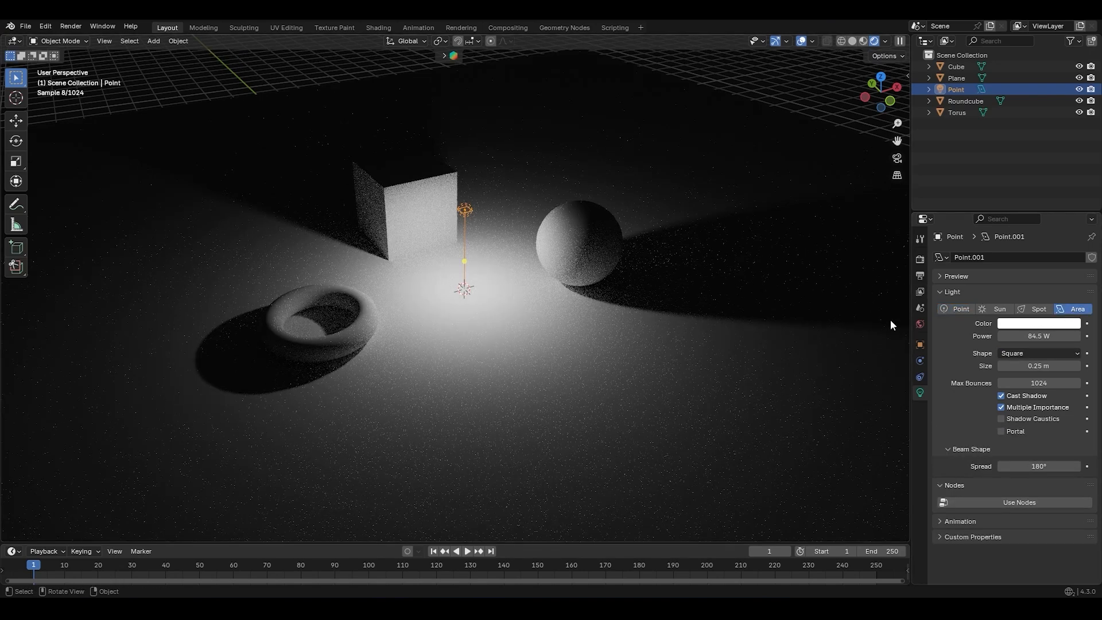
pyautogui.click(1039, 365)
pyautogui.write('1.86')
pyautogui.press('Return')
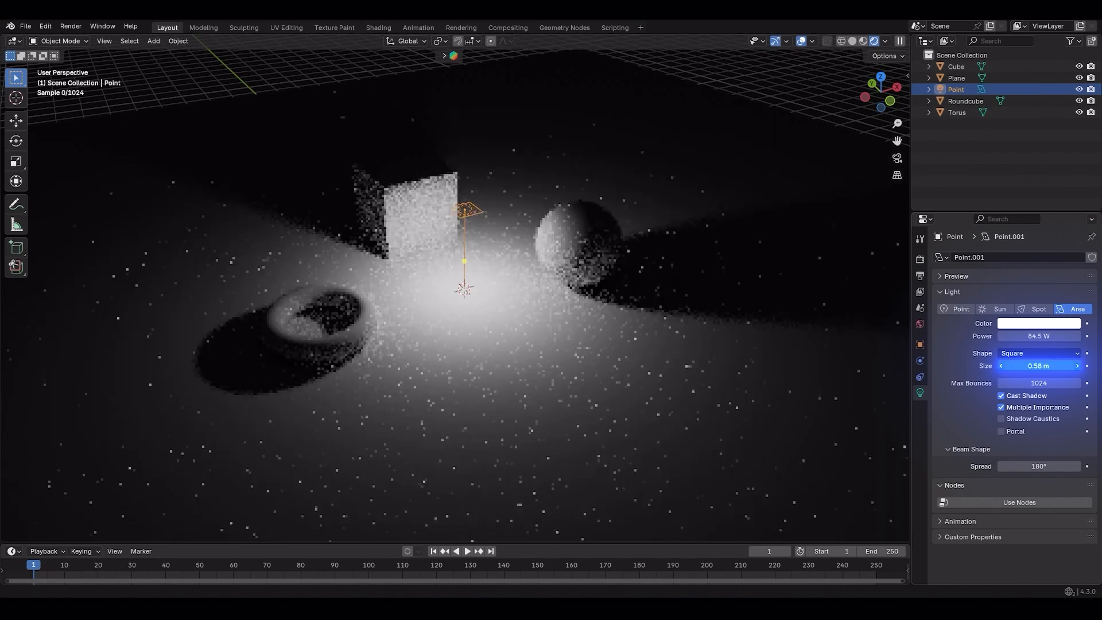
pyautogui.moveTo(1039, 366); pyautogui.dragTo(1062, 366)
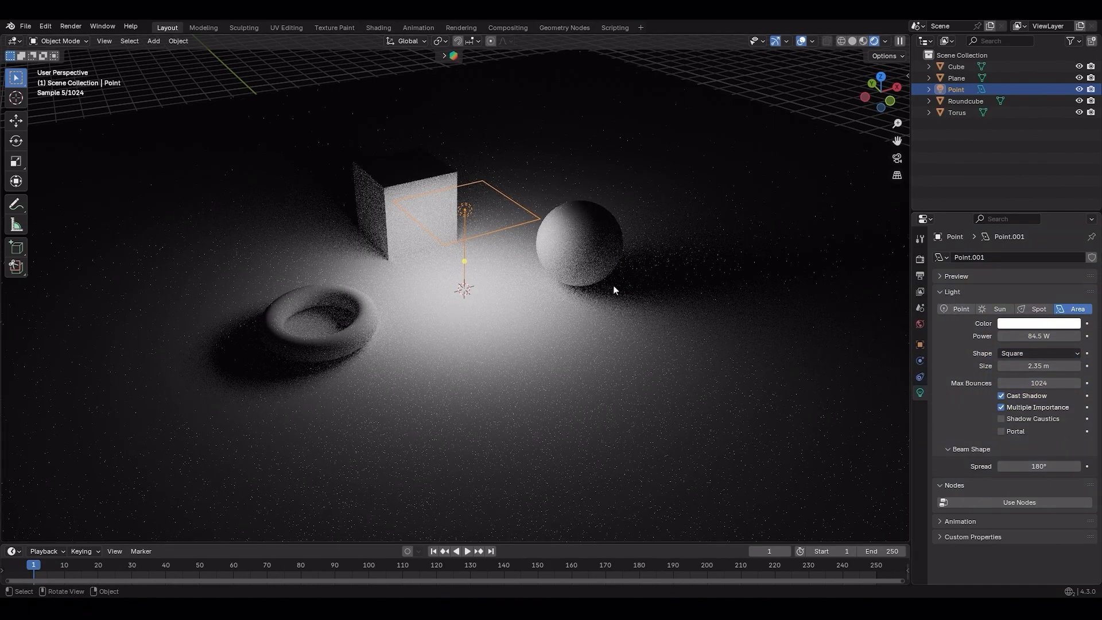
pyautogui.rightClick(603, 162)
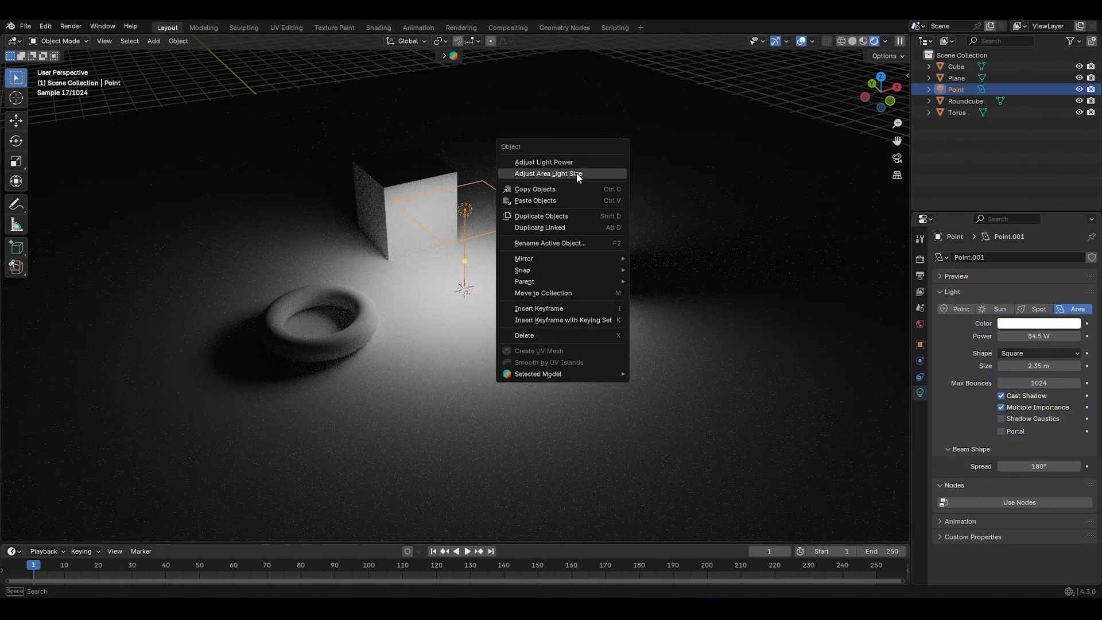
# Change the light to Sun and raise it about 4.7 m along the Z axis
pyautogui.click(996, 309)
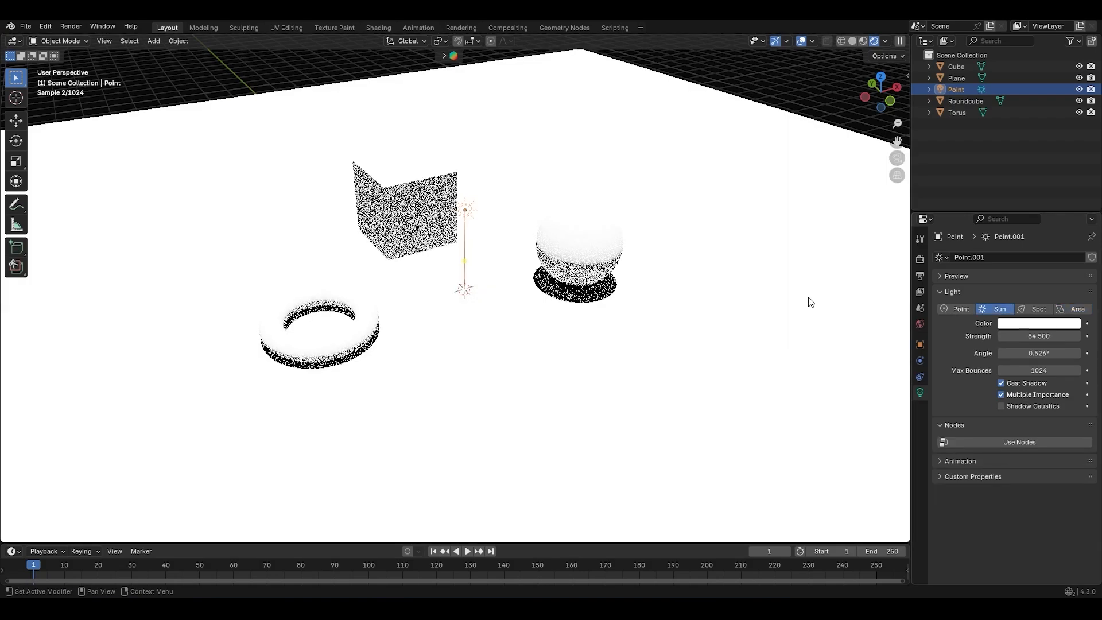
pyautogui.keyDown('ctrl'); pyautogui.moveTo(559, 227); pyautogui.dragTo(561, 265, button='middle'); pyautogui.keyUp('ctrl')
pyautogui.press('g')
pyautogui.press('z')
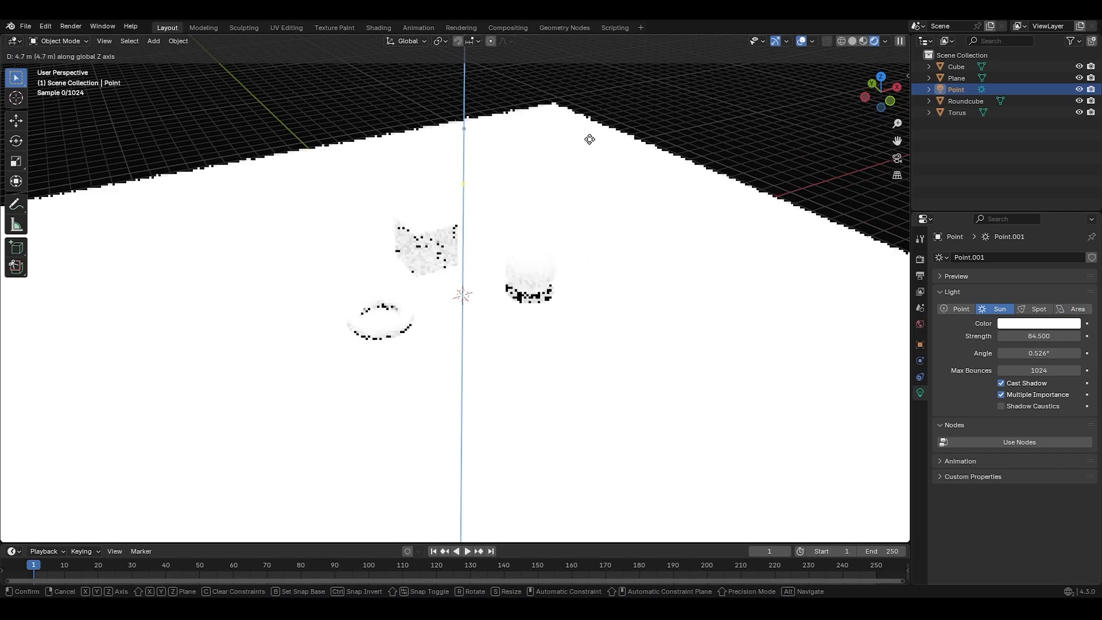
pyautogui.click(591, 131)
# Rotate the sun light about the global Y axis so the objects cast long slanted shadows
pyautogui.press('r')
pyautogui.press('x')
pyautogui.press('z')
pyautogui.press('y')
pyautogui.click(476, 155)
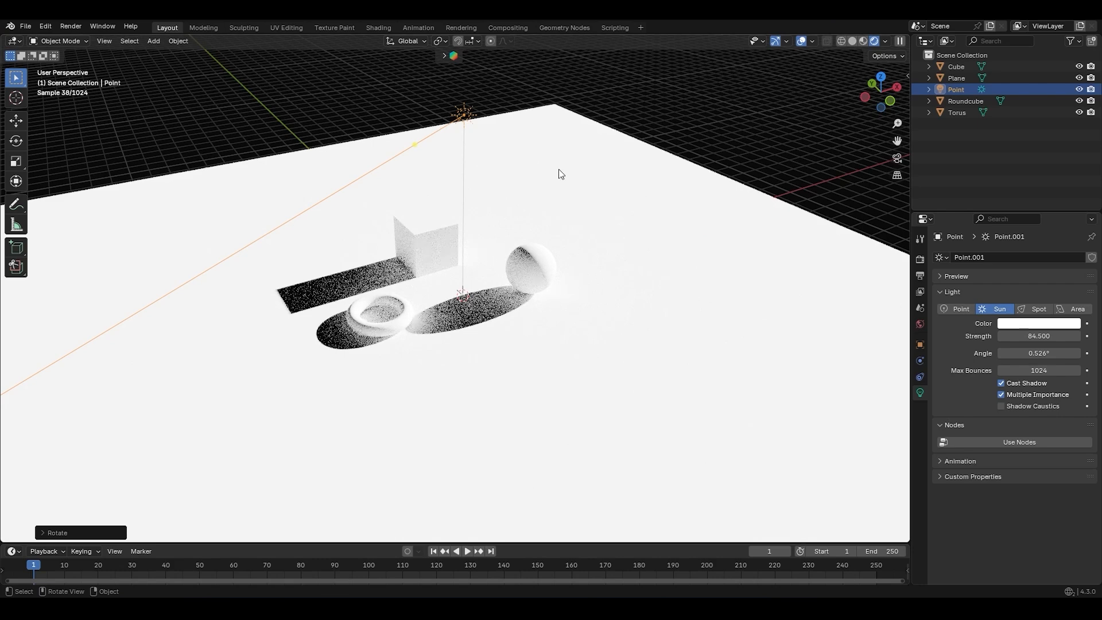
# Try widening the sun light's angle to 22.3° for softer shadows, and undo the change
pyautogui.rightClick(574, 153)
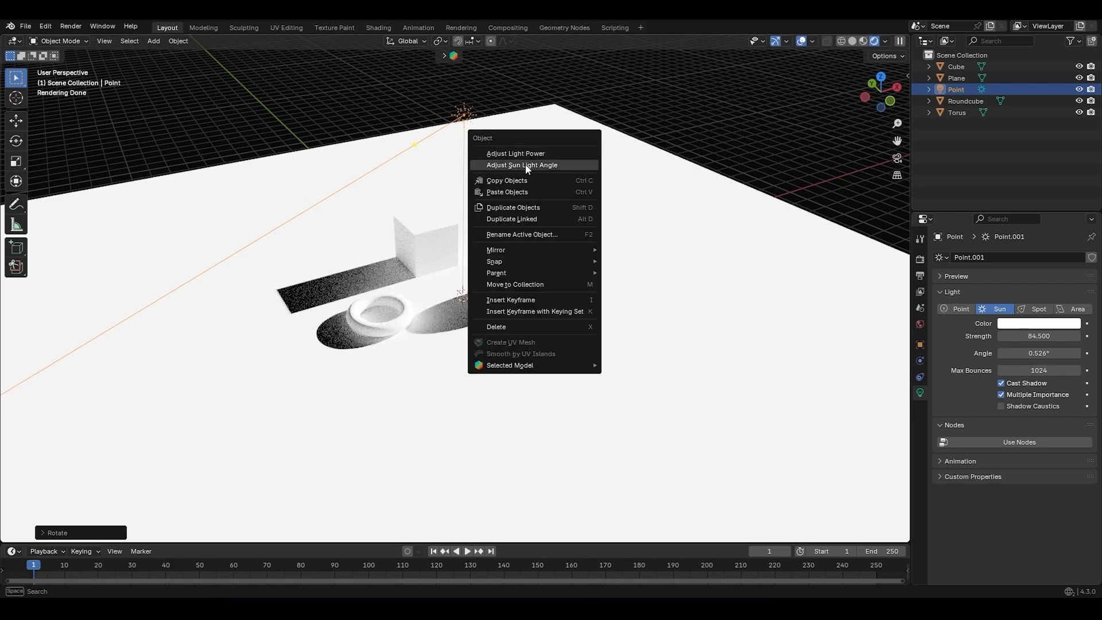
pyautogui.click(525, 165)
pyautogui.click(578, 160)
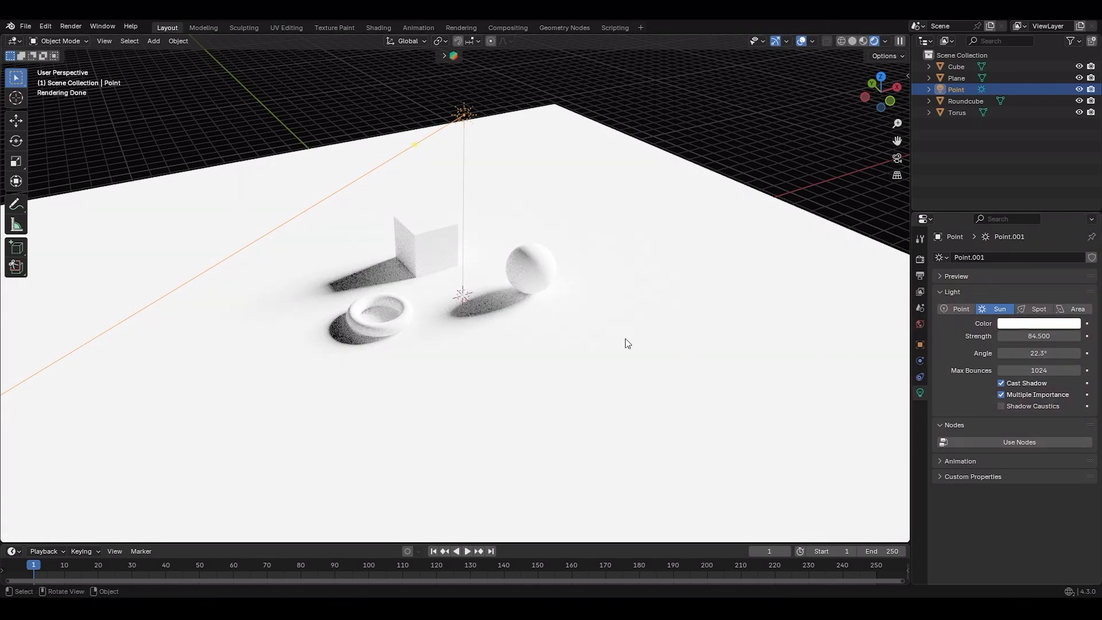
pyautogui.hotkey('ctrl', 'z')
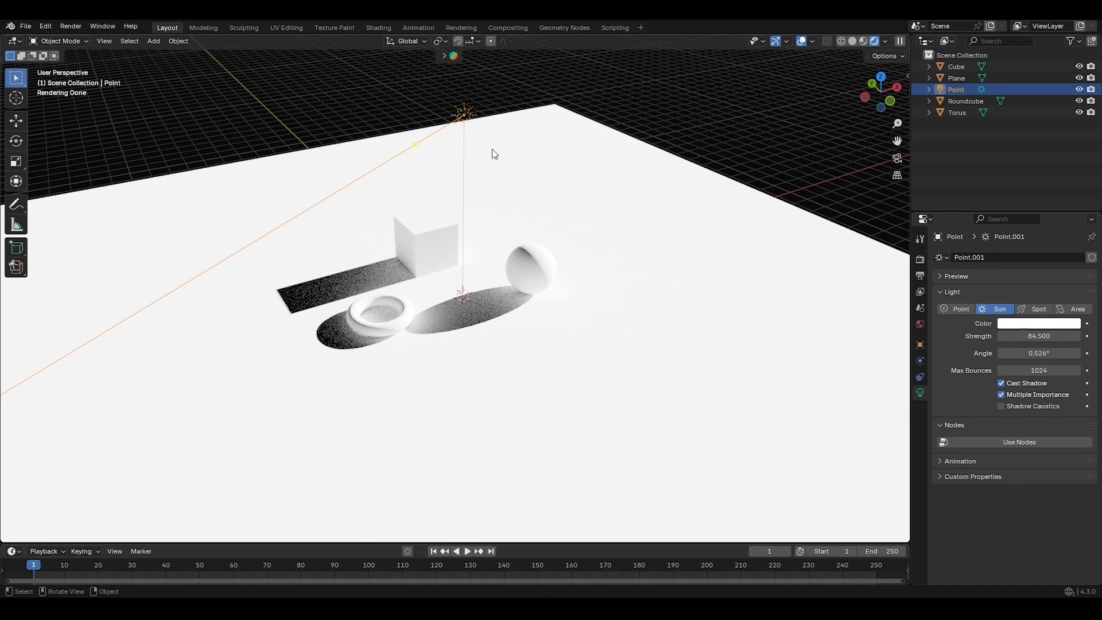
# Move the sun light freely away from the objects, out beyond the ground plane's far edge
pyautogui.scroll(-5, 486, 145)
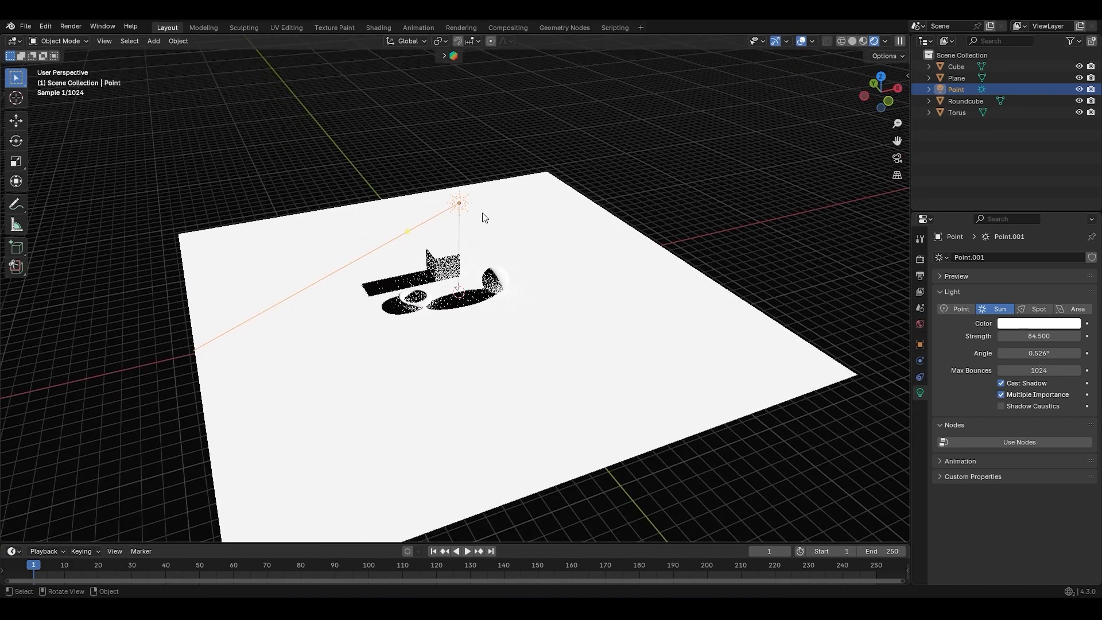
pyautogui.press('g')
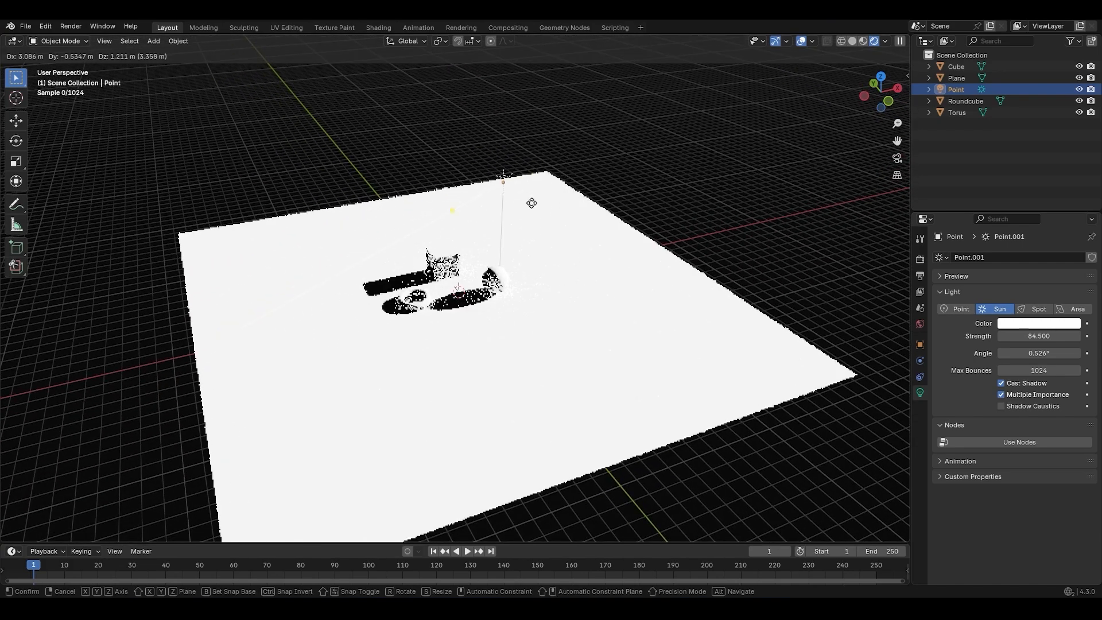
pyautogui.click(680, 149)
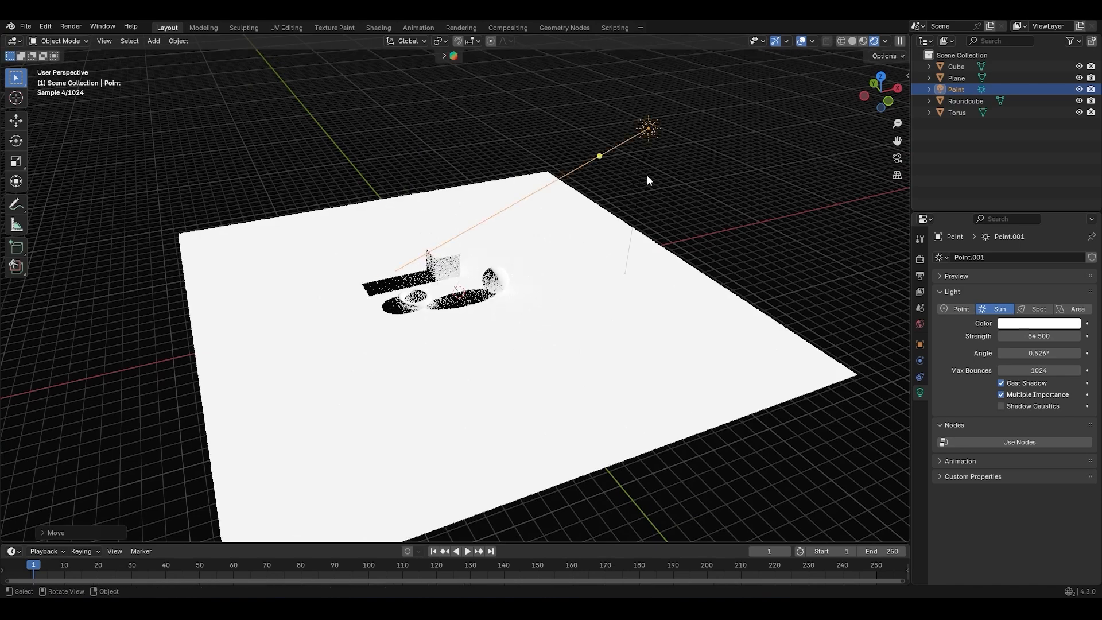
# Try rotating the sun light about the global X and Z axes, and tilt it about the global Y axis
pyautogui.press('r')
pyautogui.press('x')
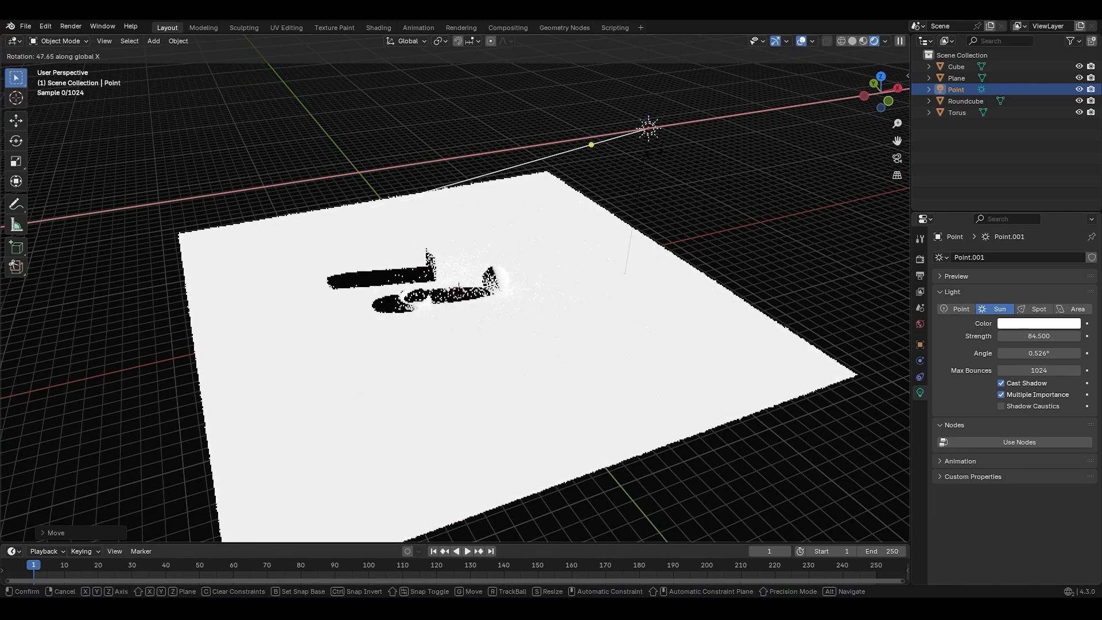
pyautogui.press('z')
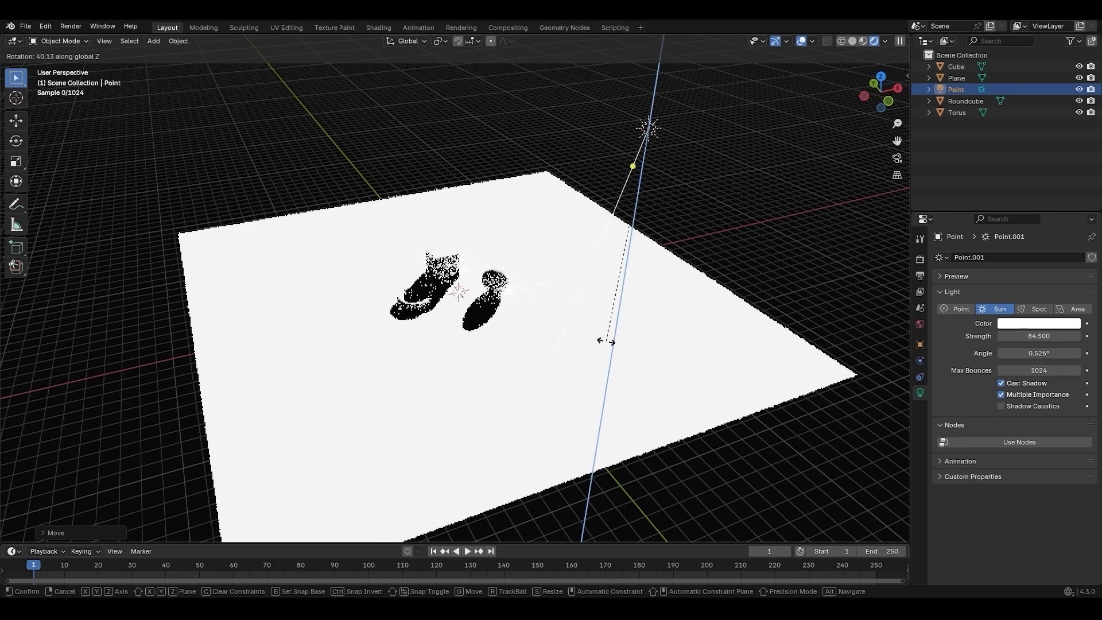
pyautogui.press('y')
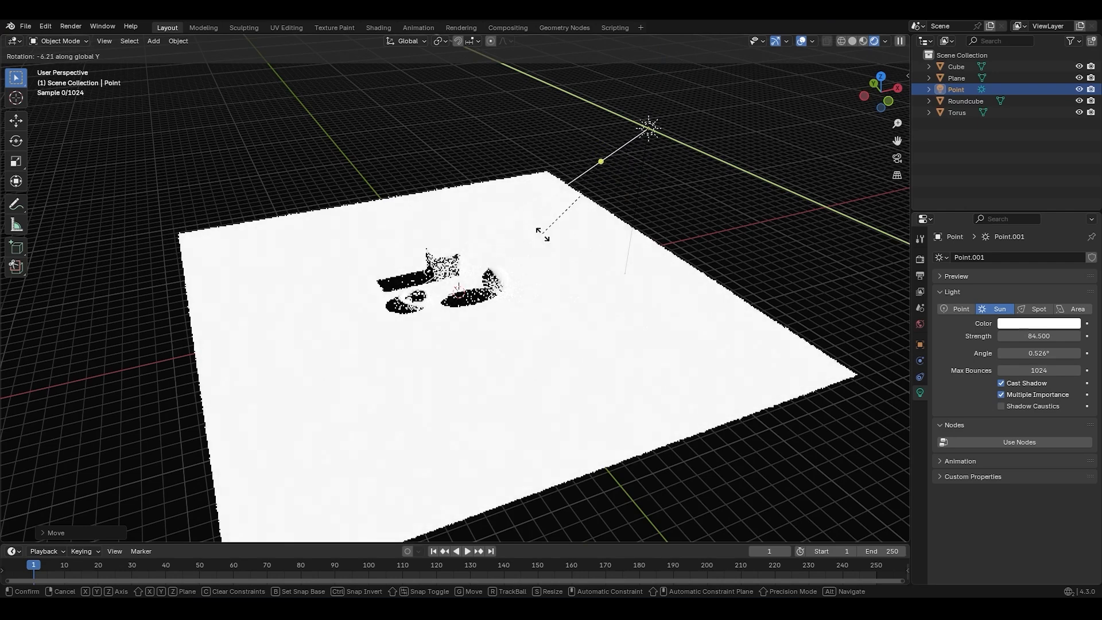
pyautogui.click(530, 215)
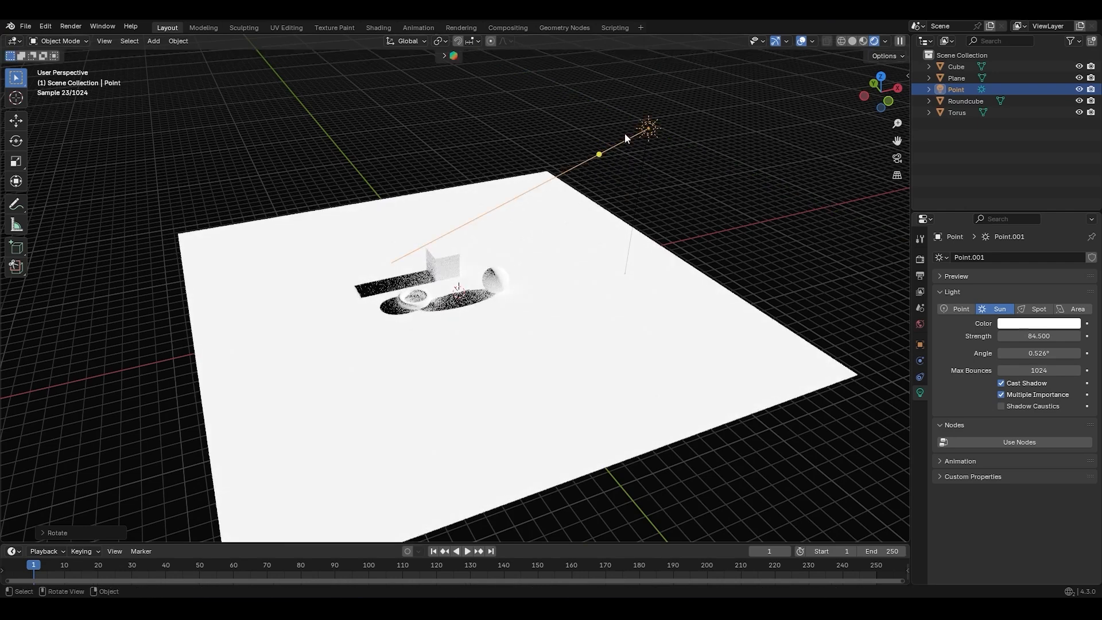
# Delete the sun light, add an area light at the 3D cursor and raise it more than 4 m along Z
pyautogui.press('x')
pyautogui.click(646, 141)
pyautogui.scroll(5, 488, 245)
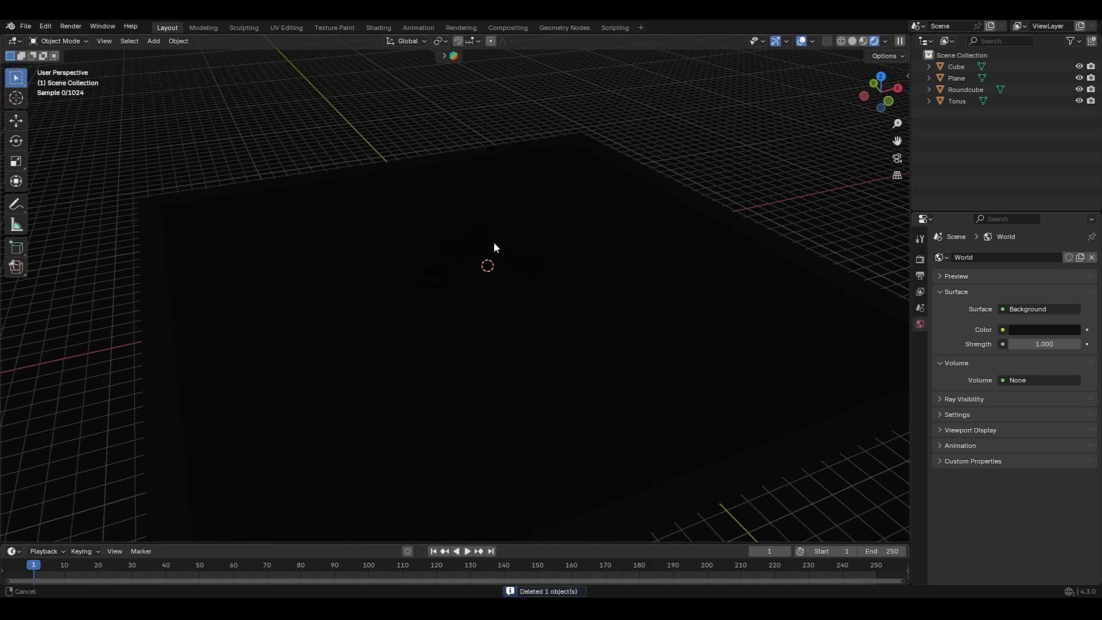
pyautogui.hotkey('shift', 'a')
pyautogui.moveTo(501, 224)
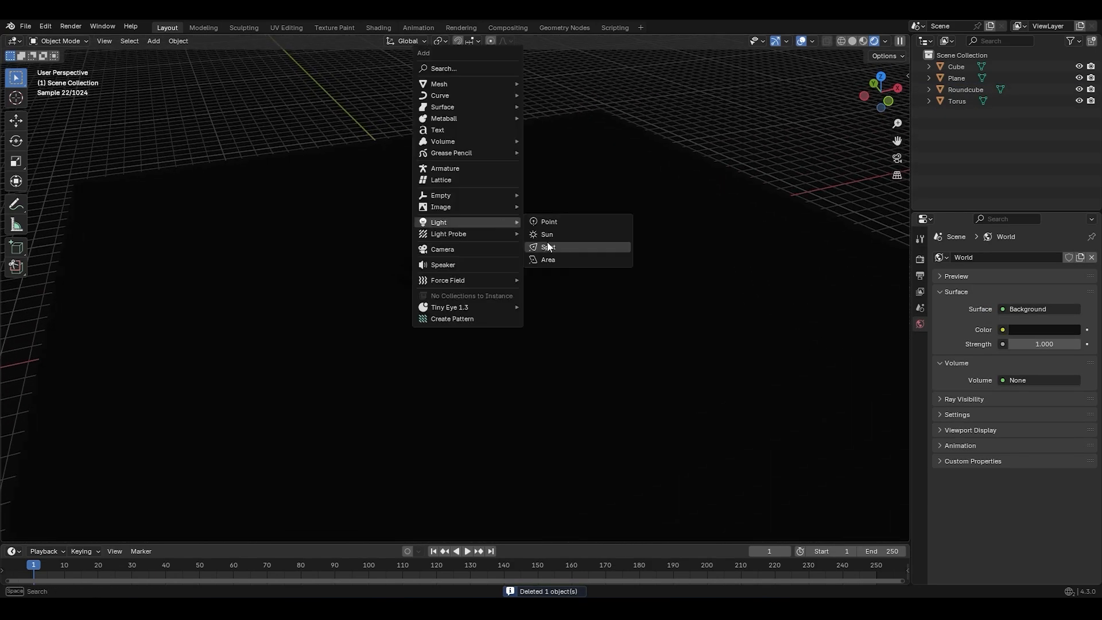
pyautogui.click(553, 260)
pyautogui.press('g')
pyautogui.press('z')
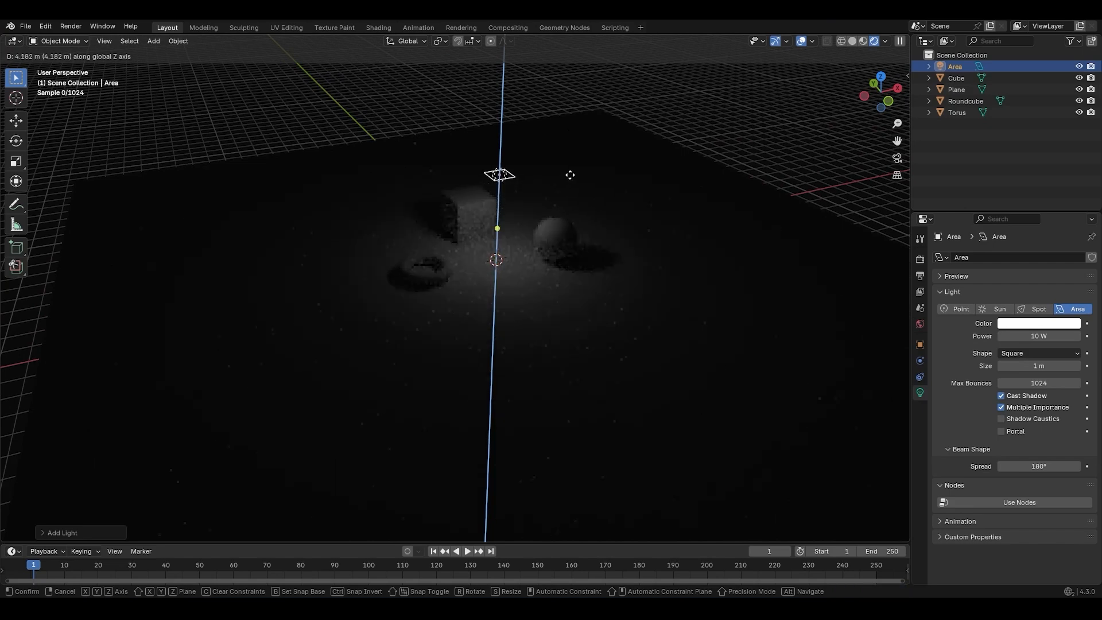
pyautogui.click(567, 164)
pyautogui.moveTo(557, 226)
pyautogui.keyDown('ctrl'); pyautogui.mouseDown(button='middle')
pyautogui.moveTo(587, 179)
pyautogui.moveTo(539, 236)
pyautogui.mouseUp(button='middle'); pyautogui.keyUp('ctrl')
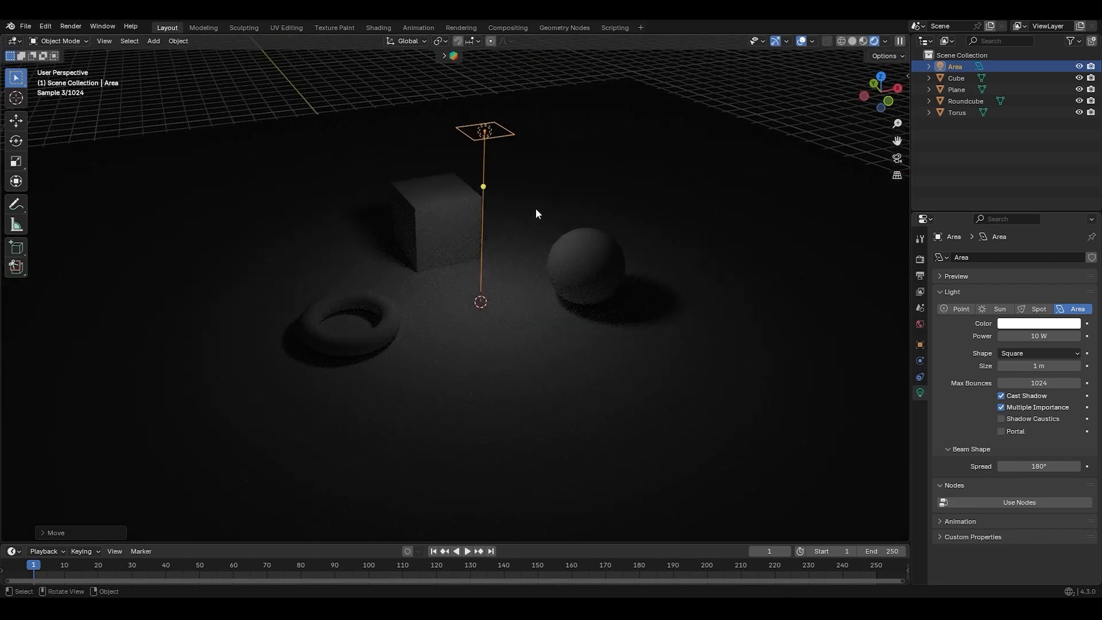
# Compare the area light's Rectangle shape with other shape options, and return it to a 1 m Square
pyautogui.click(1016, 354)
pyautogui.click(1035, 374)
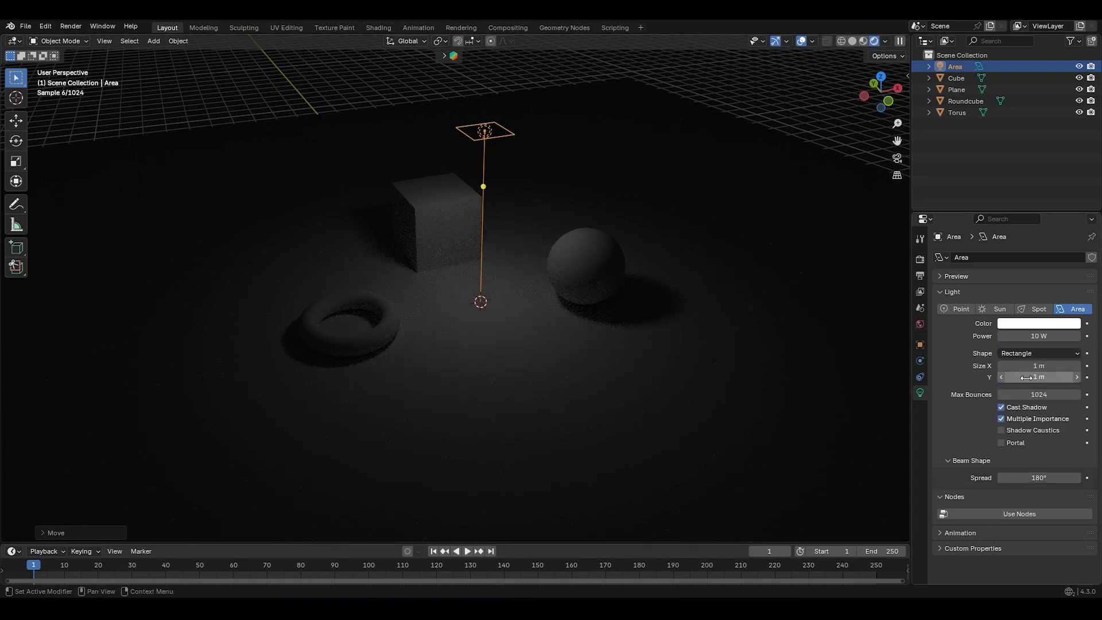
pyautogui.click(1028, 354)
pyautogui.click(1026, 388)
pyautogui.moveTo(494, 180)
pyautogui.mouseDown(button='middle')
pyautogui.moveTo(519, 192)
pyautogui.moveTo(501, 181)
pyautogui.moveTo(501, 191)
pyautogui.mouseUp(button='middle')
pyautogui.scroll(1, 519, 191)
pyautogui.click(1027, 354)
pyautogui.click(1029, 400)
pyautogui.moveTo(1034, 366)
pyautogui.mouseDown()
pyautogui.moveTo(1080, 365)
pyautogui.moveTo(1024, 366)
pyautogui.mouseUp()
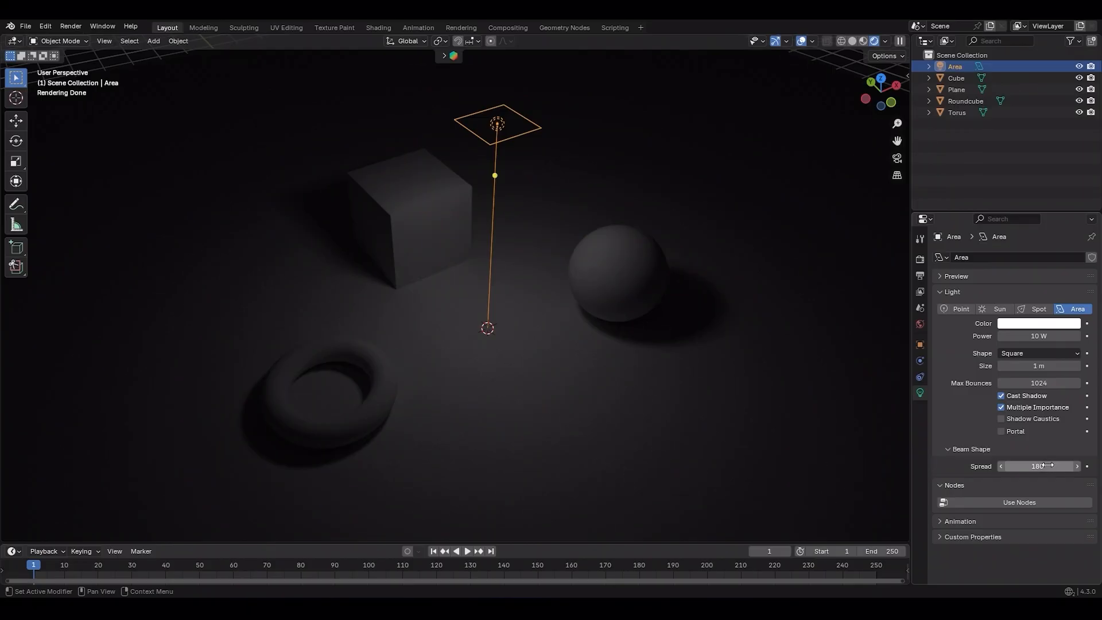
# Narrow the area light's beam spread to 2.6°, and change the light's type to Spot
pyautogui.moveTo(1049, 465)
pyautogui.mouseDown()
pyautogui.moveTo(1062, 465)
pyautogui.moveTo(997, 465)
pyautogui.mouseUp()
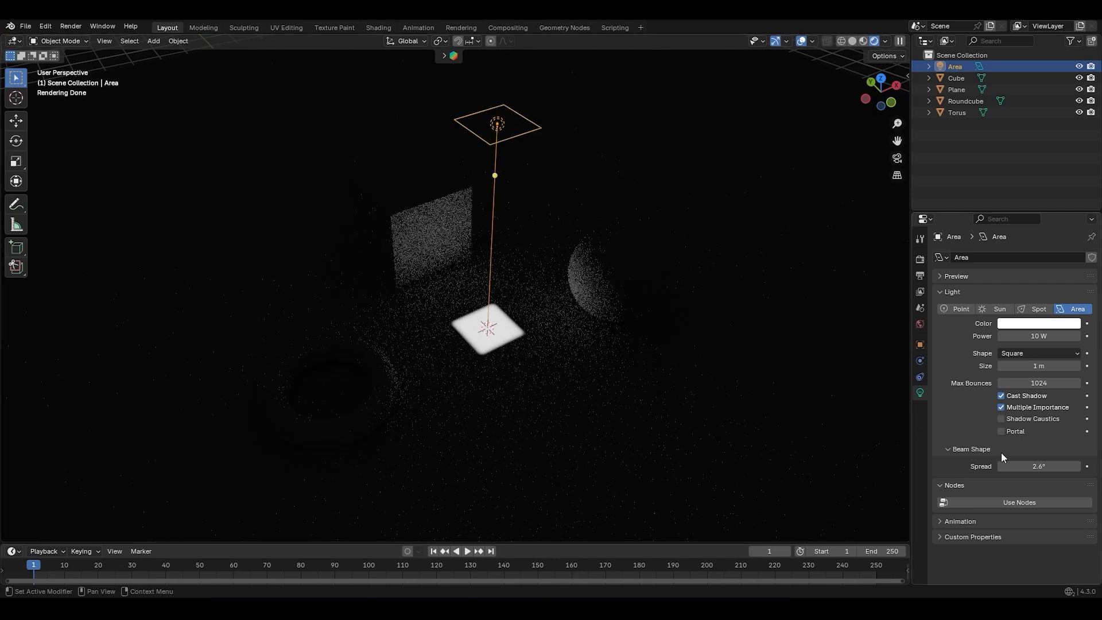
pyautogui.click(1034, 309)
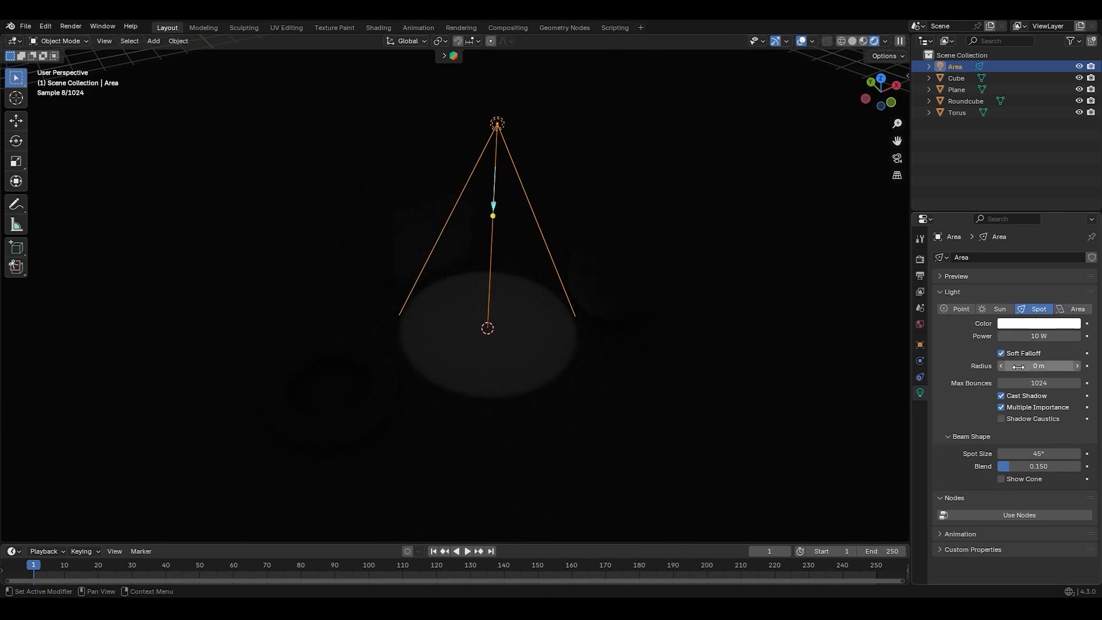
# Widen the spot light's cone to 69°, try a blend of 0, and set the blend to 1
pyautogui.moveTo(1034, 453); pyautogui.dragTo(1002, 466)
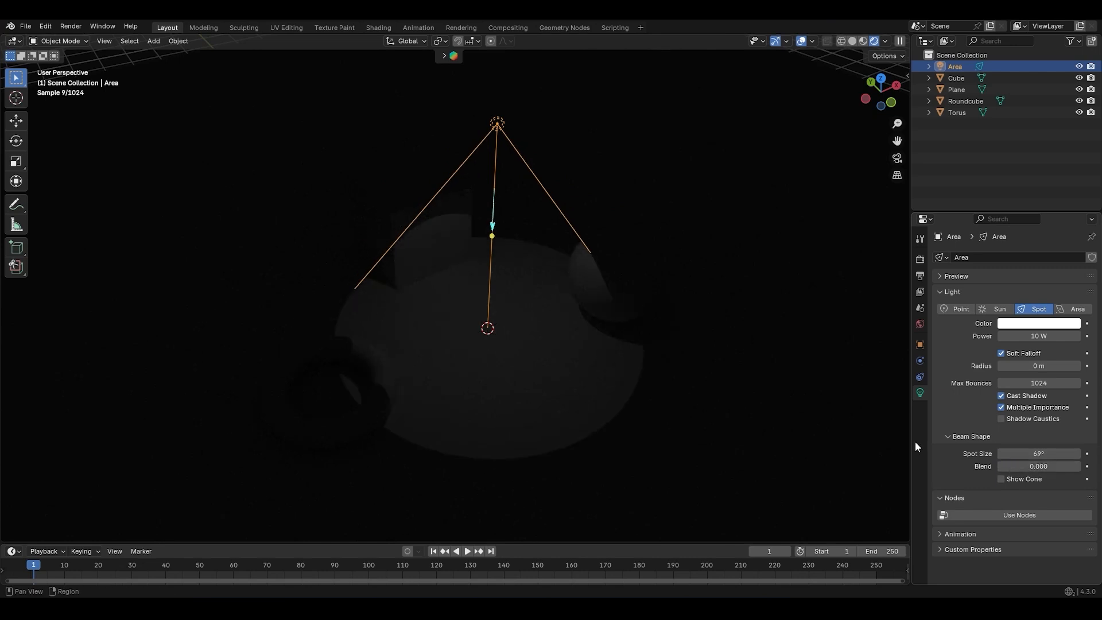
pyautogui.rightClick(625, 211)
pyautogui.click(624, 211)
pyautogui.click(651, 209)
pyautogui.moveTo(1000, 466); pyautogui.dragTo(1082, 467)
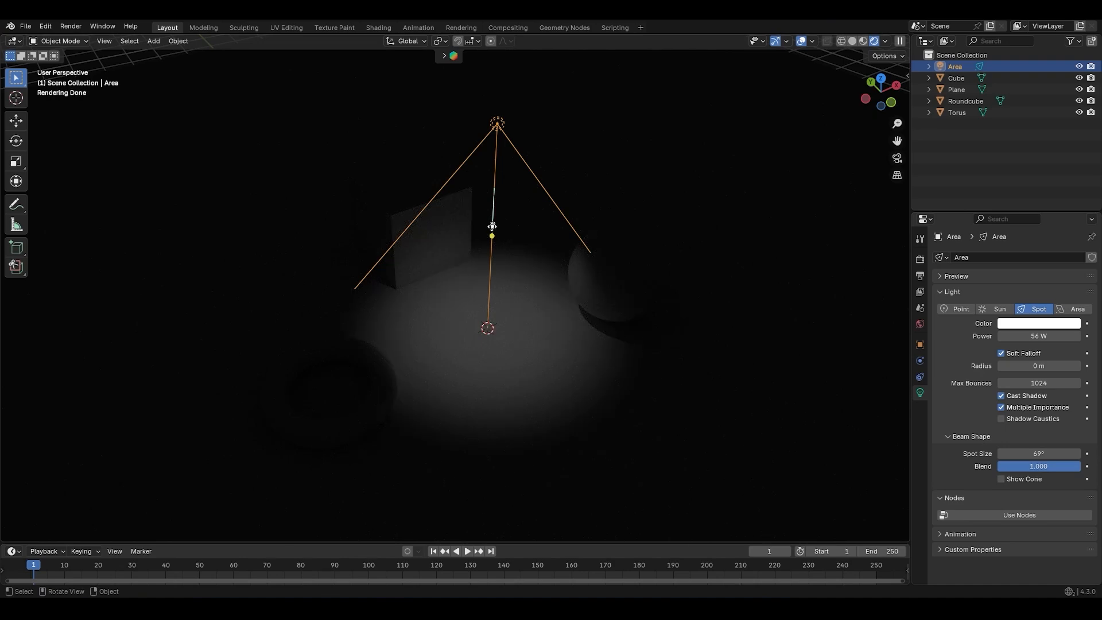
# Widen the spot light's cone to 78.9° and aim the light at the torus
pyautogui.moveTo(492, 229)
pyautogui.mouseDown()
pyautogui.moveTo(506, 281)
pyautogui.moveTo(498, 208)
pyautogui.moveTo(494, 230)
pyautogui.moveTo(504, 232)
pyautogui.mouseUp()
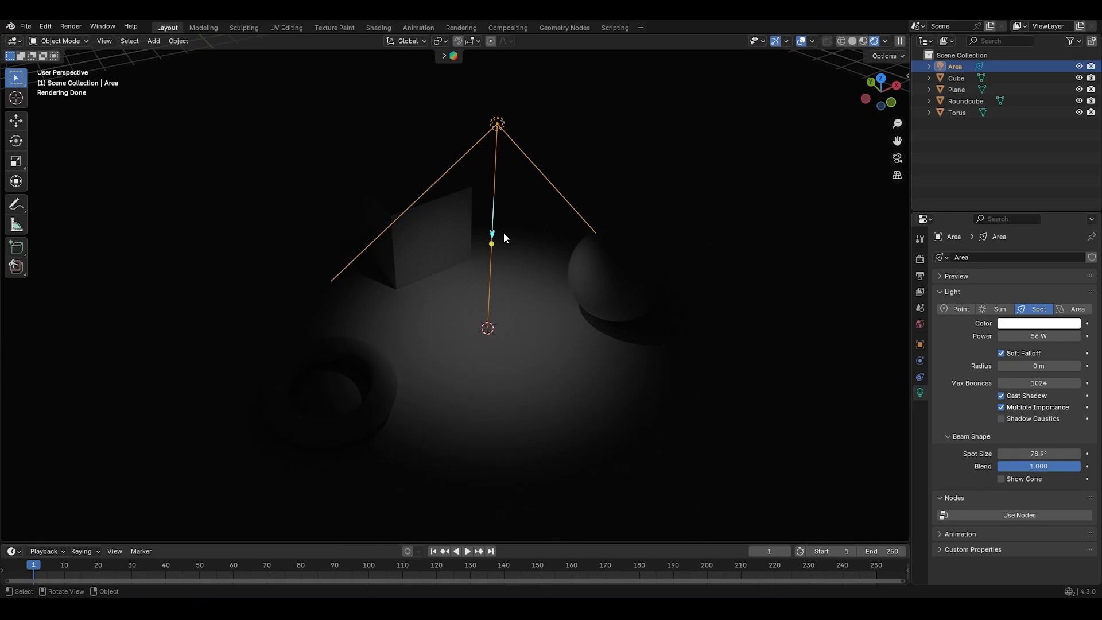
pyautogui.moveTo(492, 244); pyautogui.dragTo(488, 329)
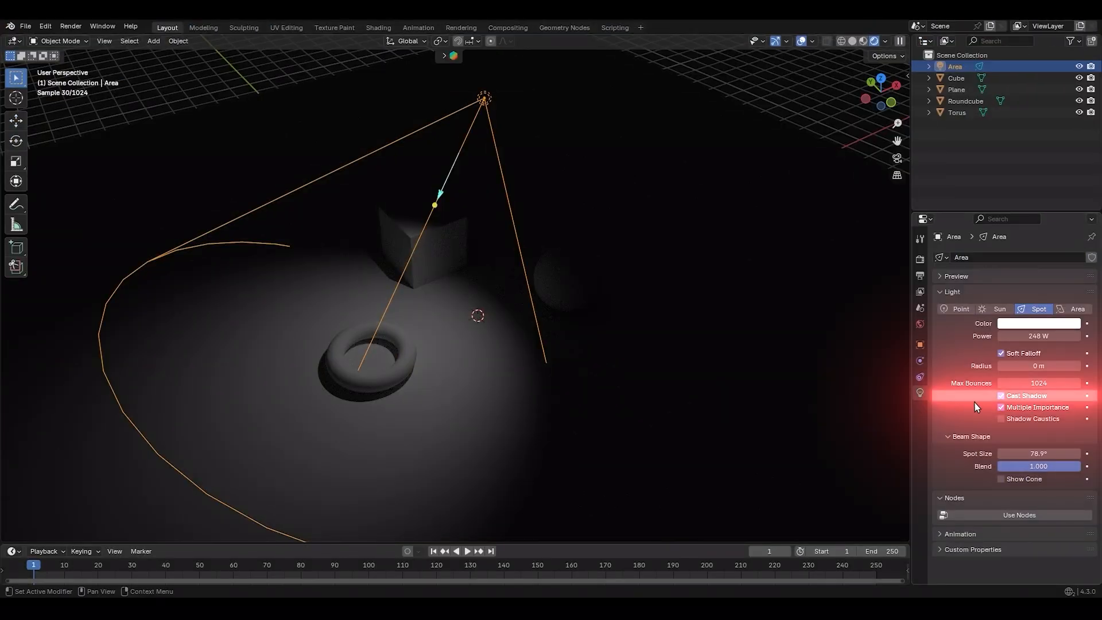
# Compare the spot light with shadow casting off and on, and check the scene's render engine
pyautogui.click(1002, 396)
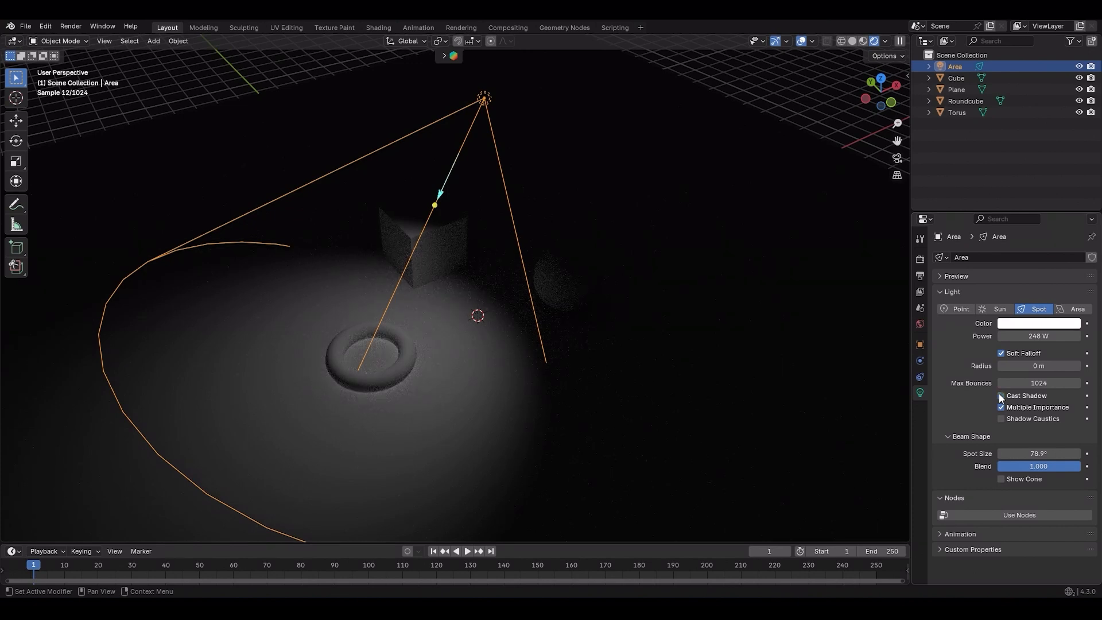
pyautogui.click(1001, 396)
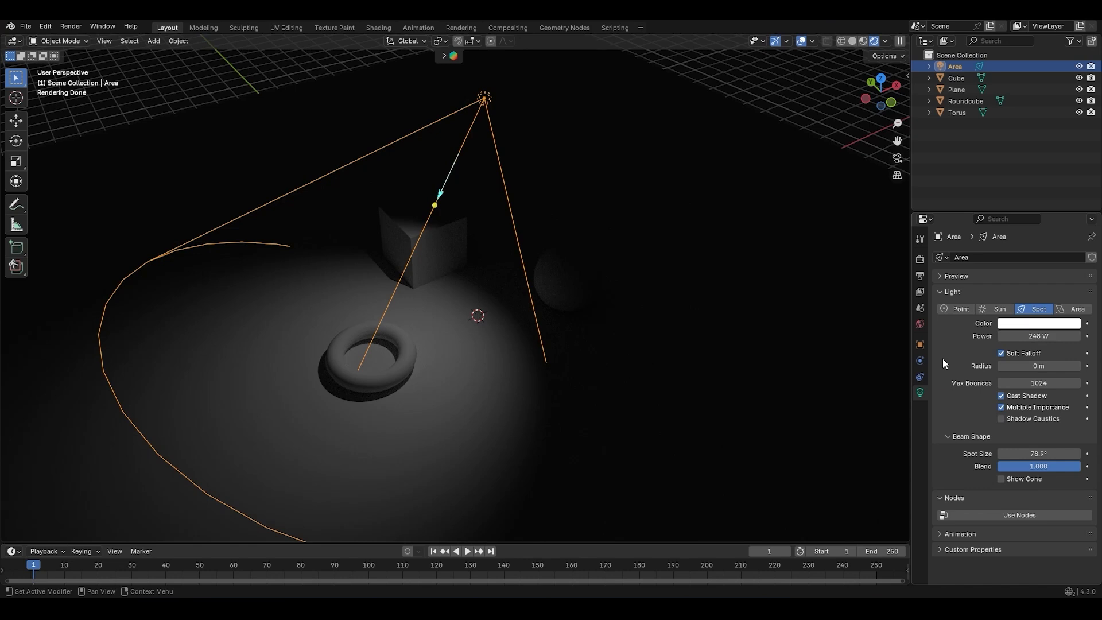
pyautogui.click(920, 260)
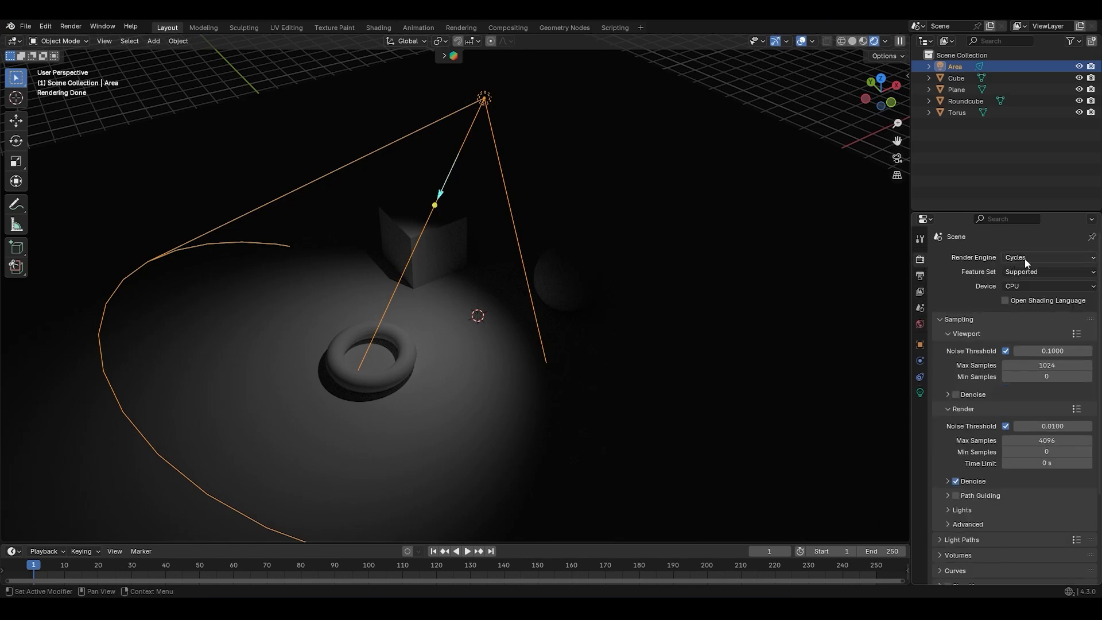
pyautogui.click(920, 392)
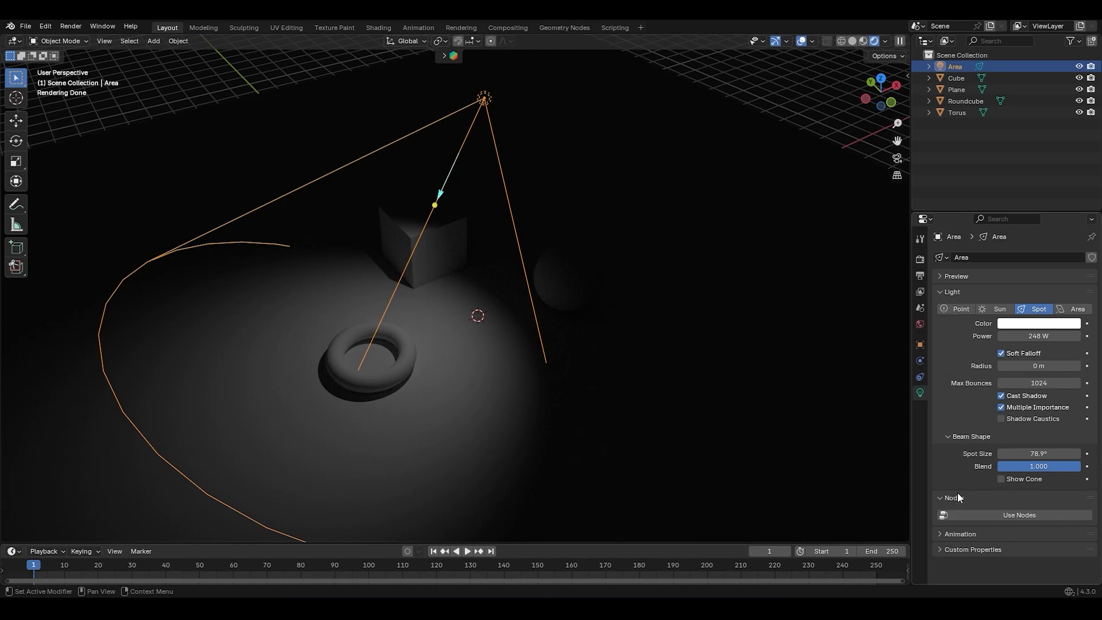
# Enable nodes for the spot light and show its object shader graph in an enlarged Shader Editor replacing the timeline
pyautogui.click(1021, 513)
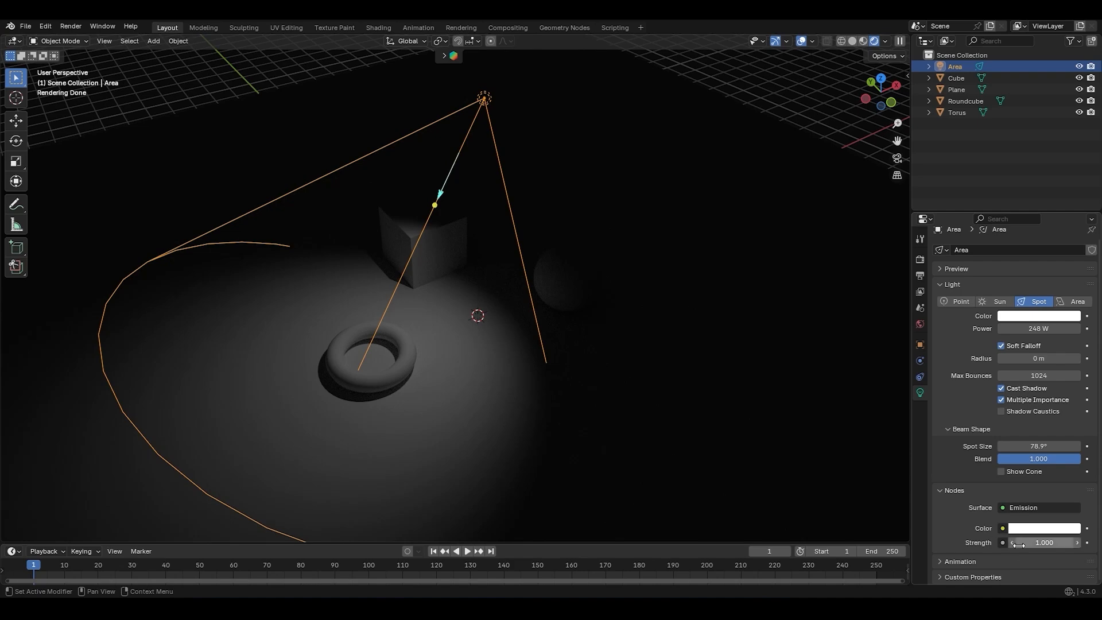
pyautogui.moveTo(53, 545); pyautogui.dragTo(23, 449)
pyautogui.click(14, 456)
pyautogui.click(36, 414)
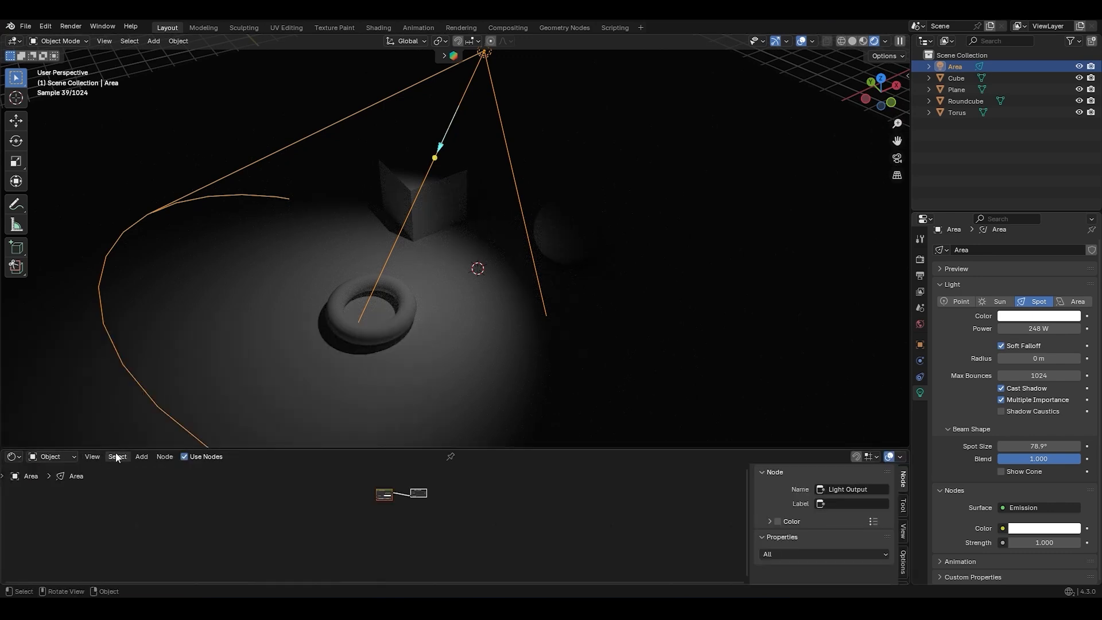
pyautogui.scroll(3, 451, 504)
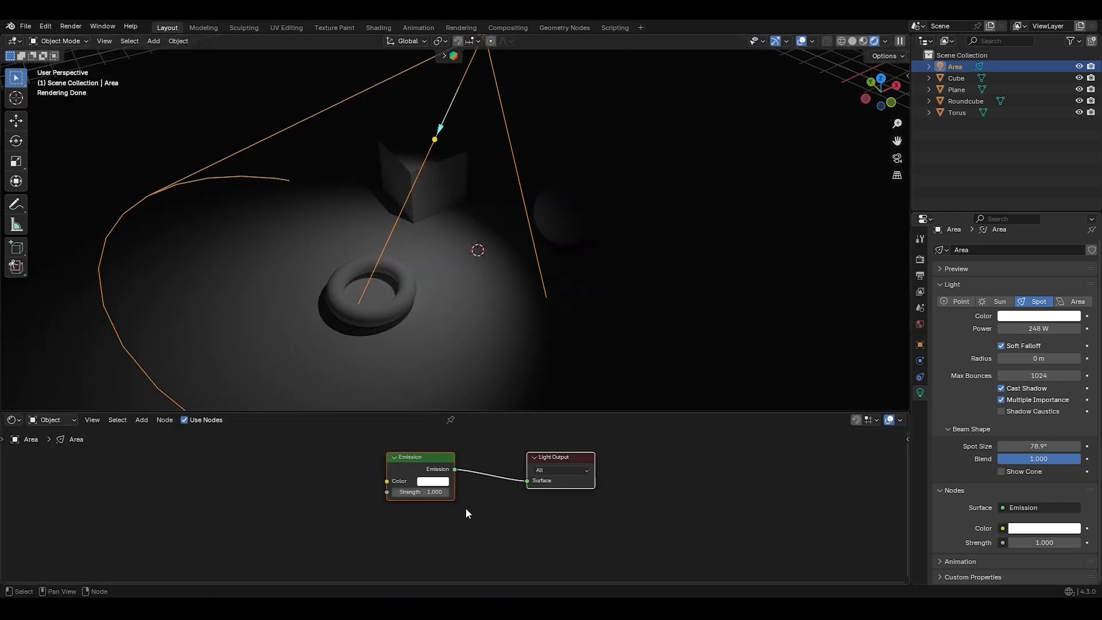
pyautogui.click(57, 420)
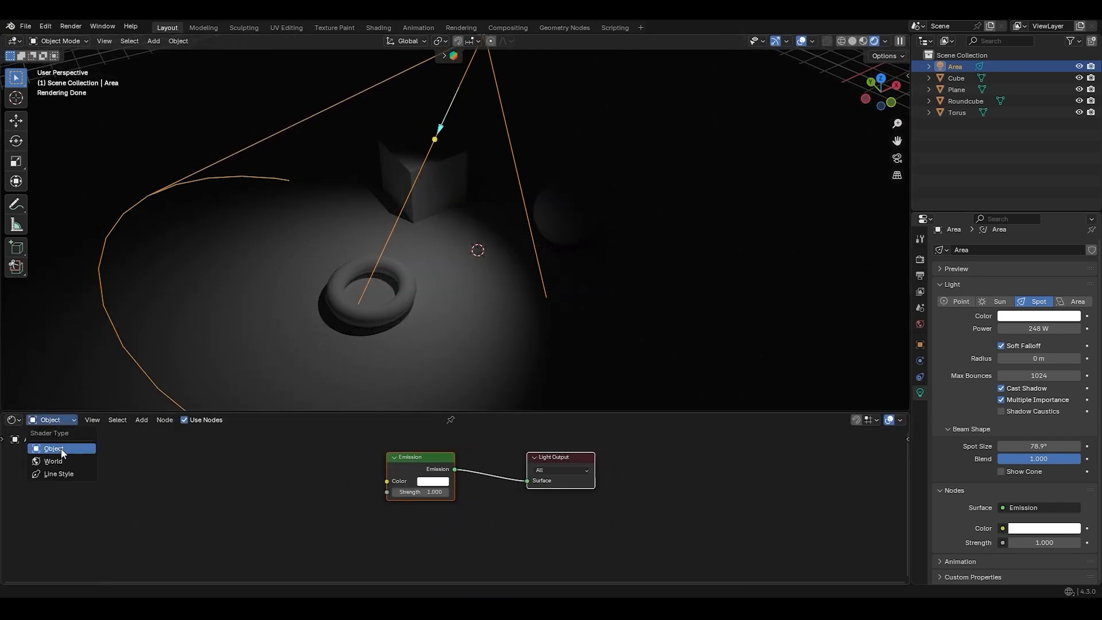
pyautogui.click(57, 449)
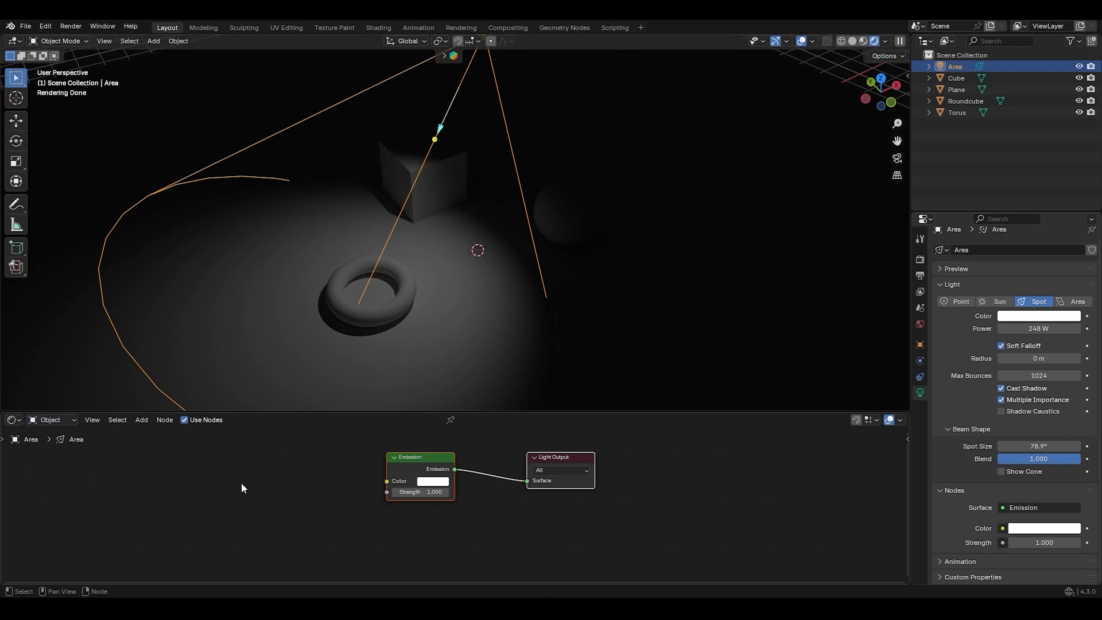
# Drive the light's emission color with a Blackbody node and widen that node so its temperature is readable
pyautogui.click(1004, 528)
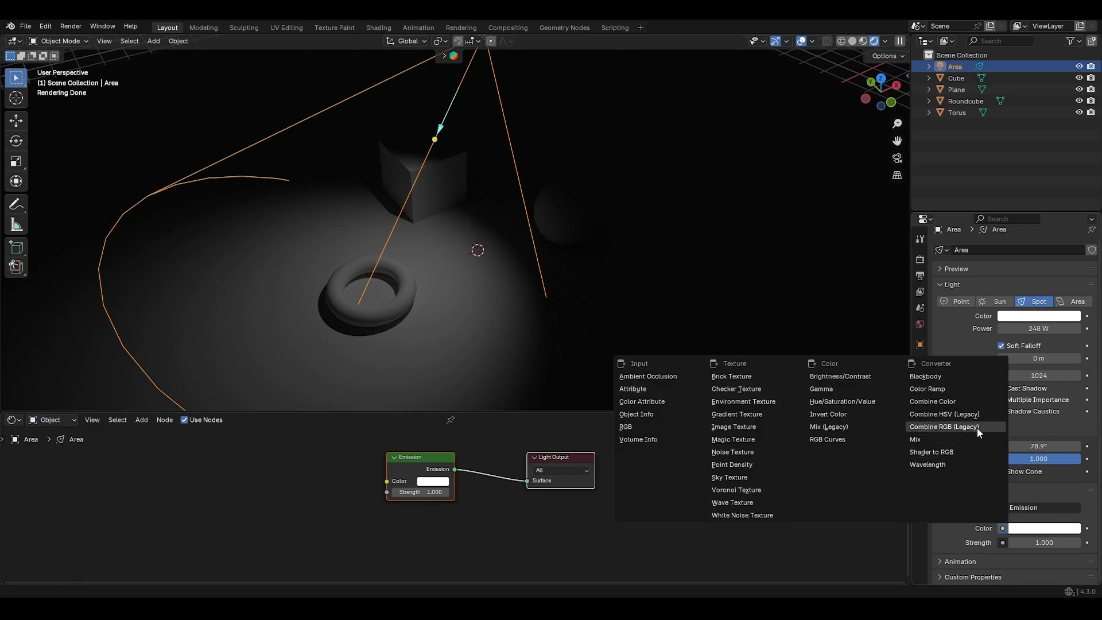
pyautogui.click(931, 377)
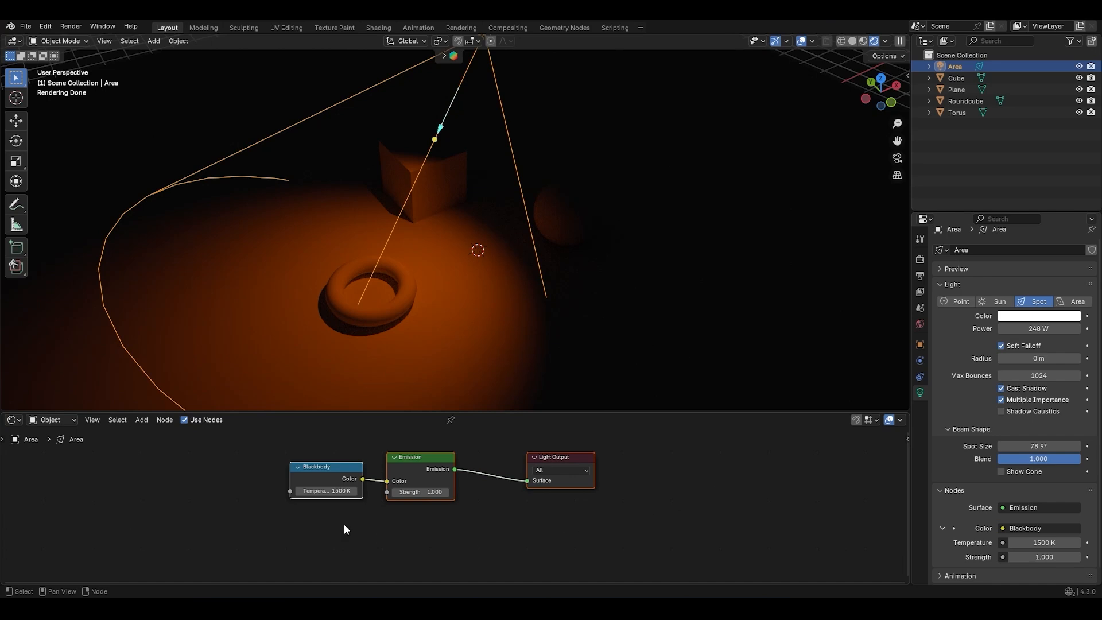
pyautogui.scroll(3, 311, 515)
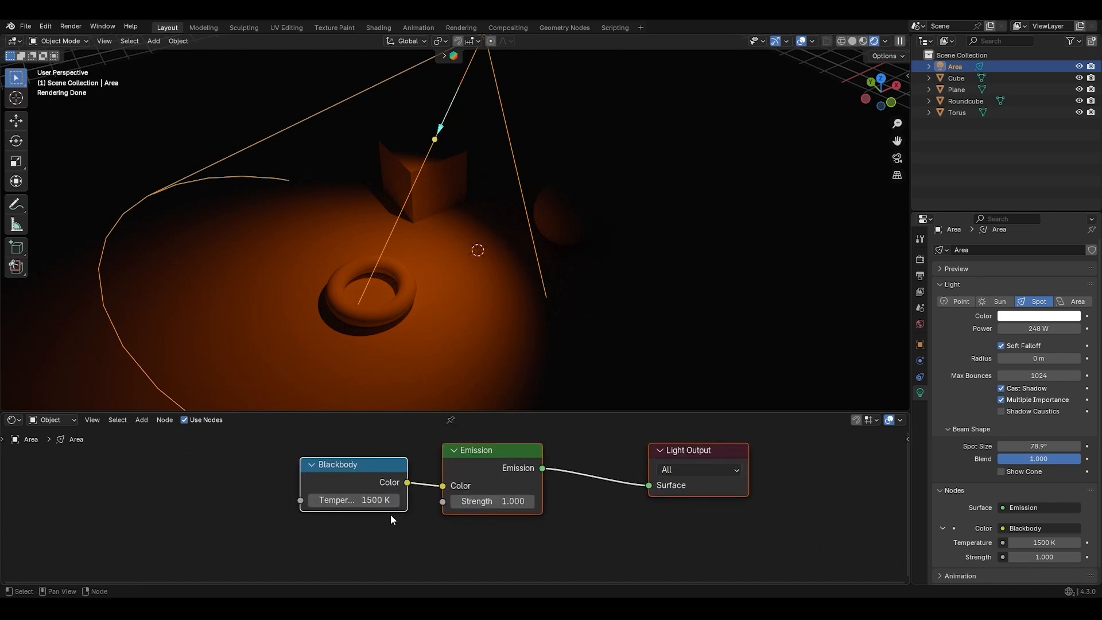
pyautogui.moveTo(300, 488); pyautogui.dragTo(228, 488)
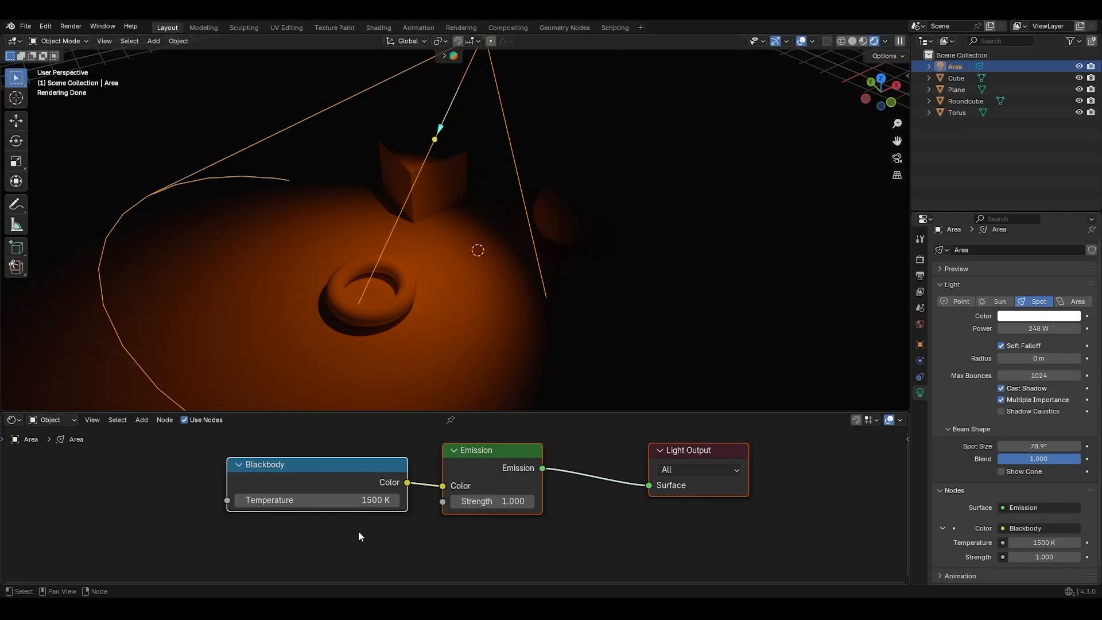
# Try Blackbody temperatures of 3200, 4200 and 6200 K, and set the temperature to 8900 K
pyautogui.doubleClick(320, 500)
pyautogui.write('3200')
pyautogui.press('Return')
pyautogui.doubleClick(322, 502)
pyautogui.write('4200')
pyautogui.press('Return')
pyautogui.doubleClick(321, 503)
pyautogui.write('6200')
pyautogui.press('Return')
pyautogui.doubleClick(320, 500)
pyautogui.write('8900')
pyautogui.press('Return')
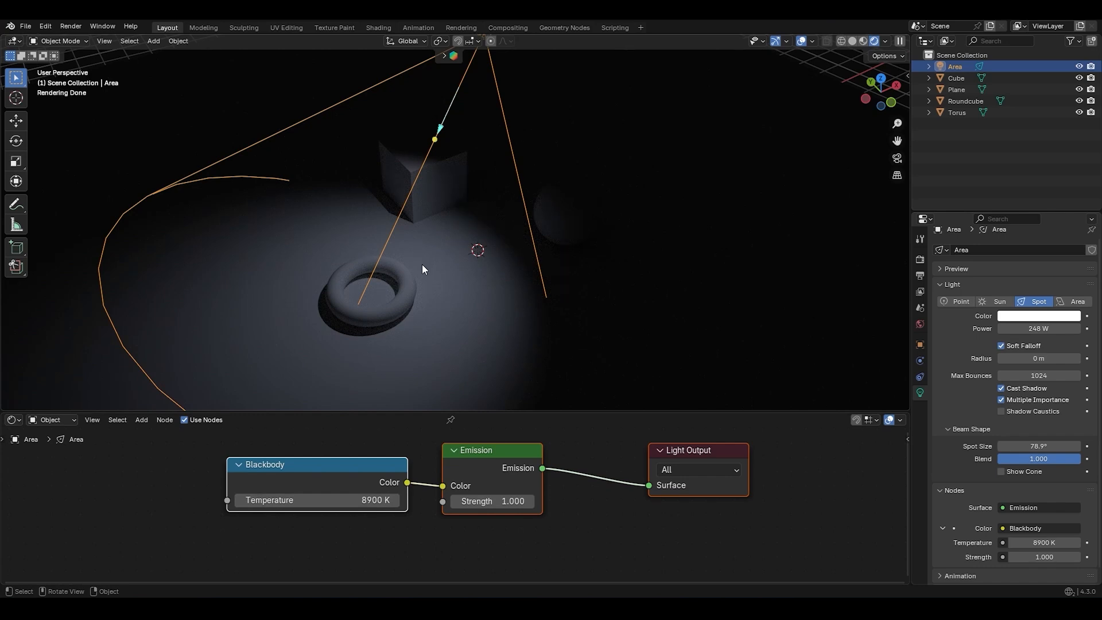
# Set the emission strength of the spot light's node setup to 2
pyautogui.scroll(-1, 964, 511)
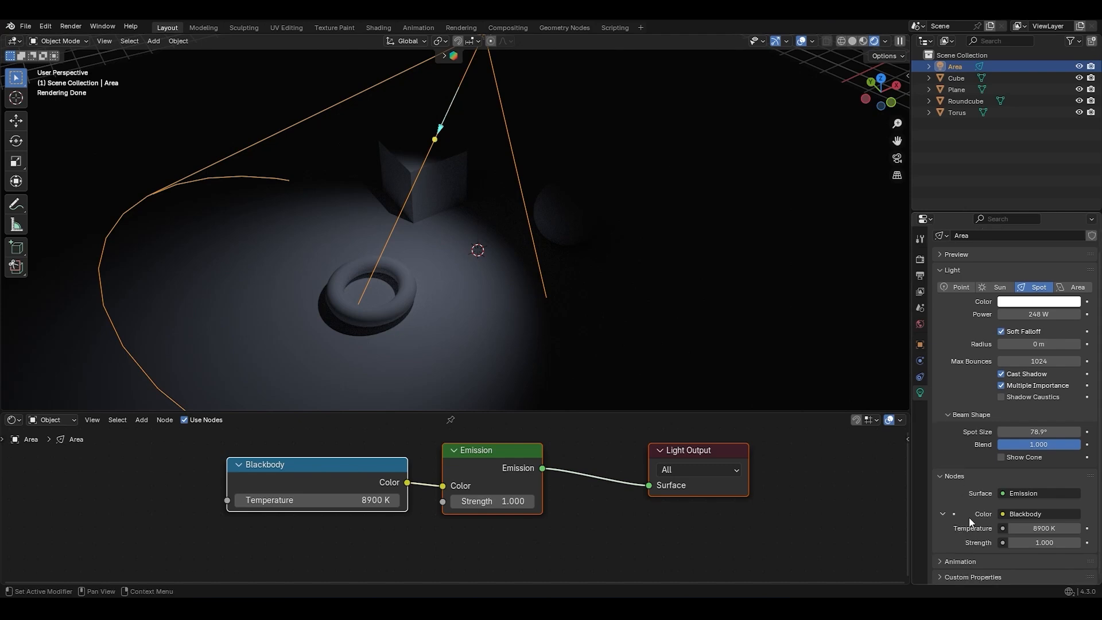
pyautogui.scroll(2, 980, 511)
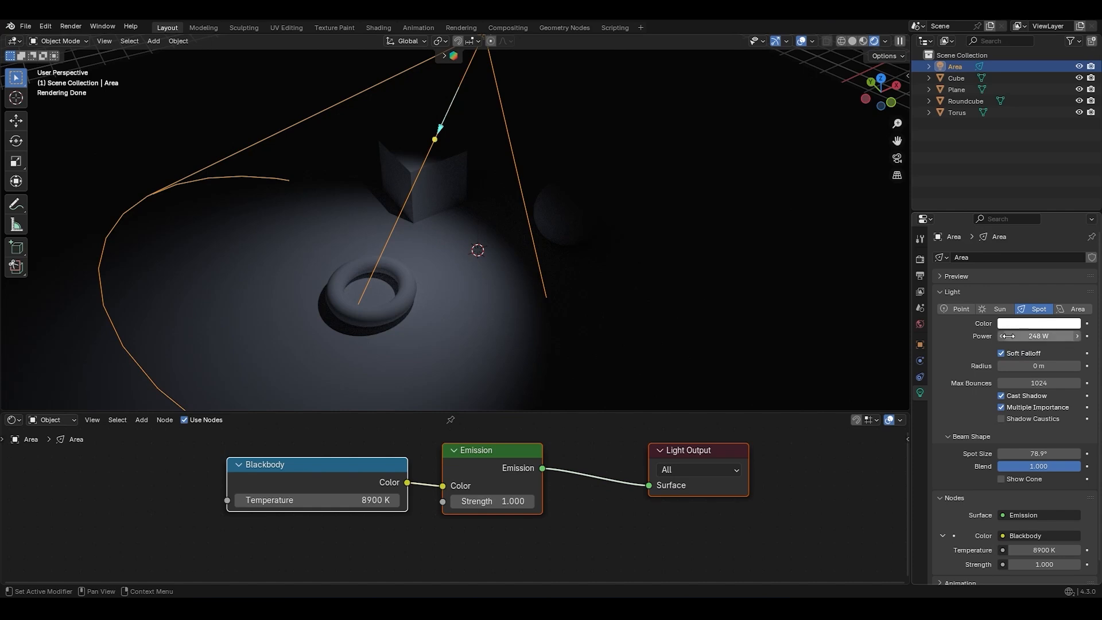
pyautogui.scroll(-2, 947, 546)
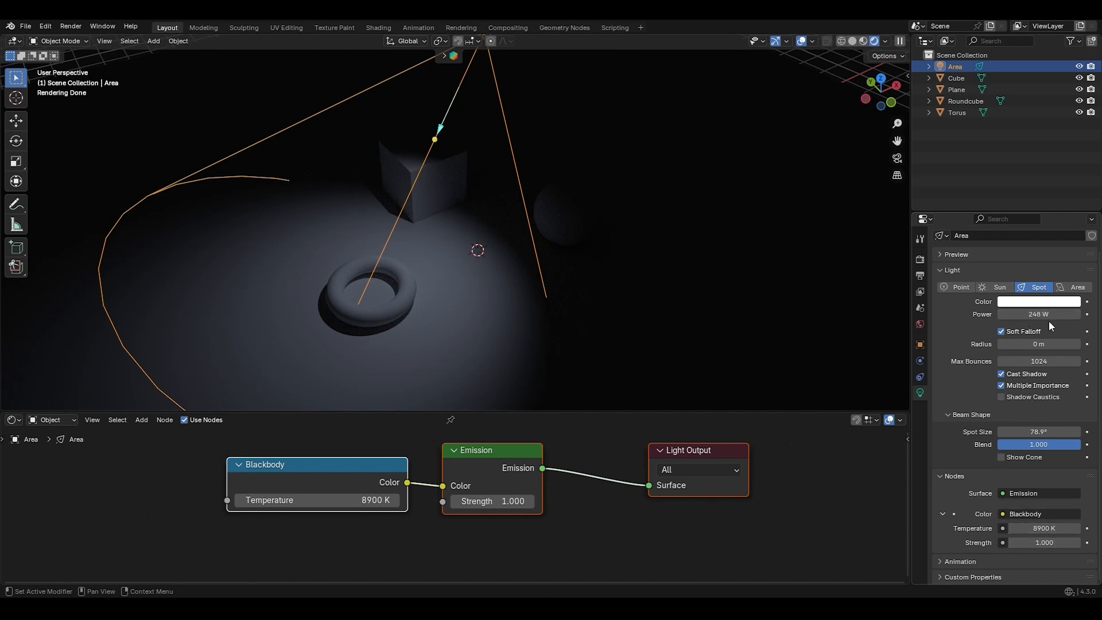
pyautogui.click(1043, 543)
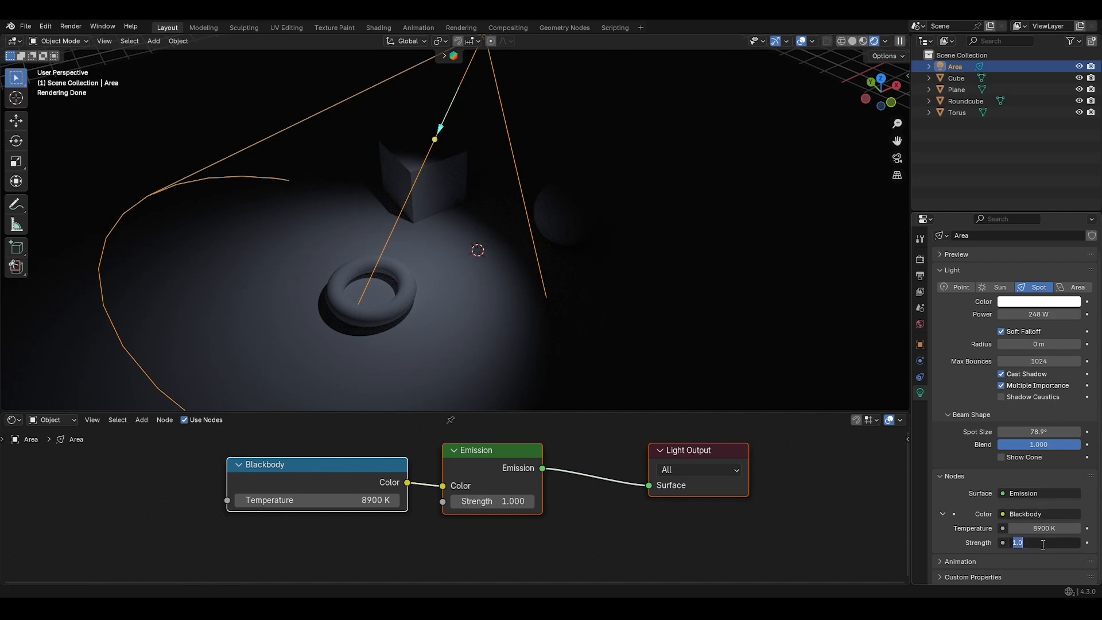
pyautogui.write('2')
pyautogui.press('Return')
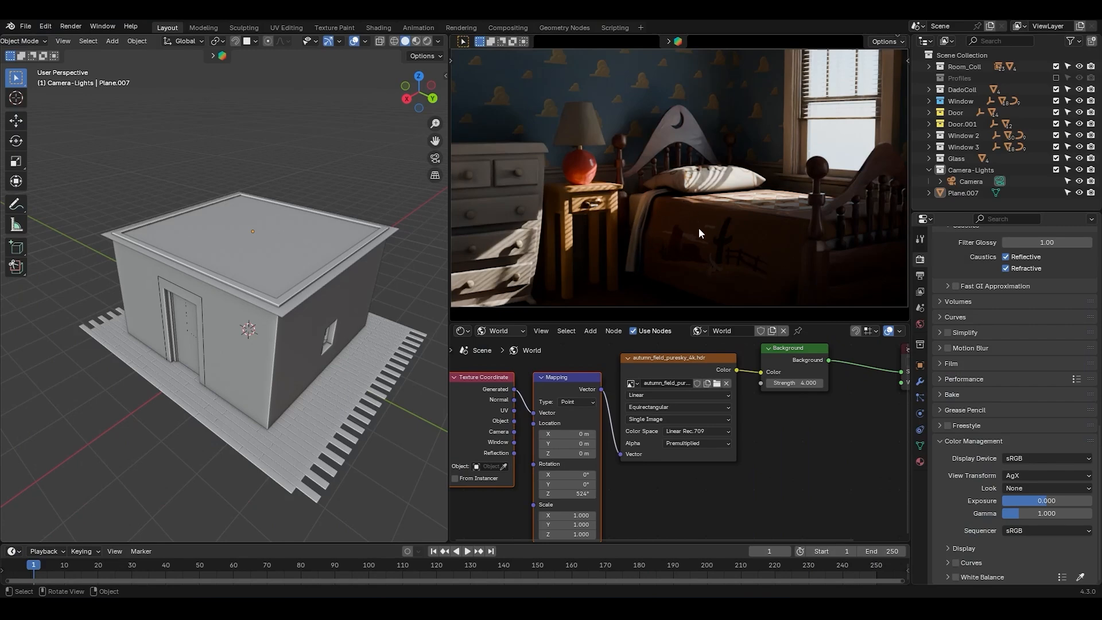
# In the bedroom scene, place the 3D cursor at the exterior window opening and add an area light there
pyautogui.moveTo(350, 336); pyautogui.dragTo(263, 277, button='middle')
pyautogui.scroll(5, 264, 277)
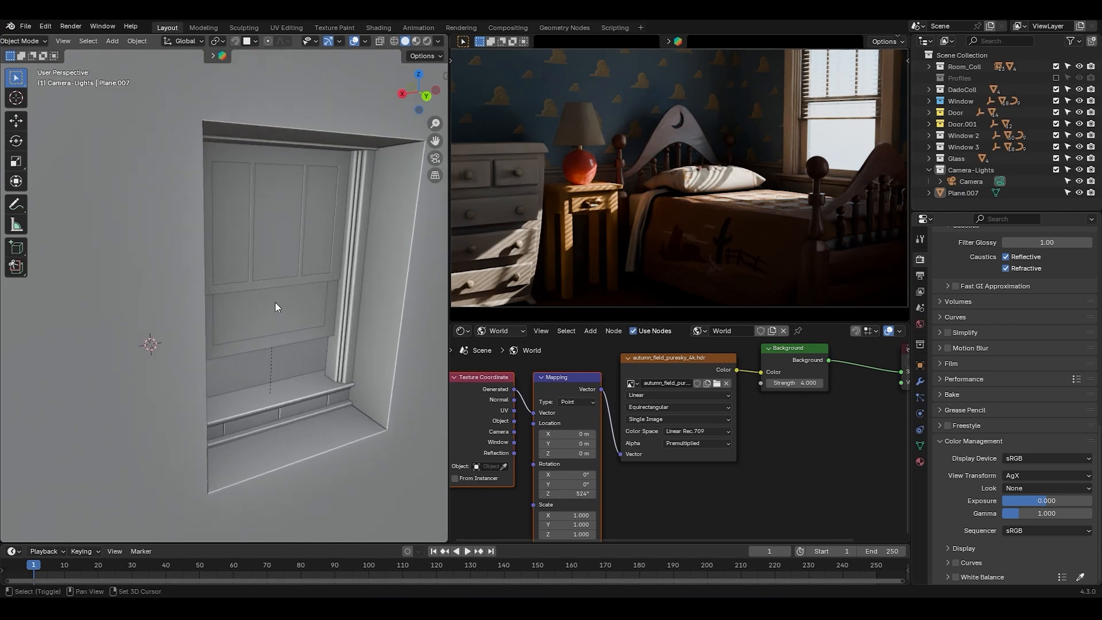
pyautogui.press('g')
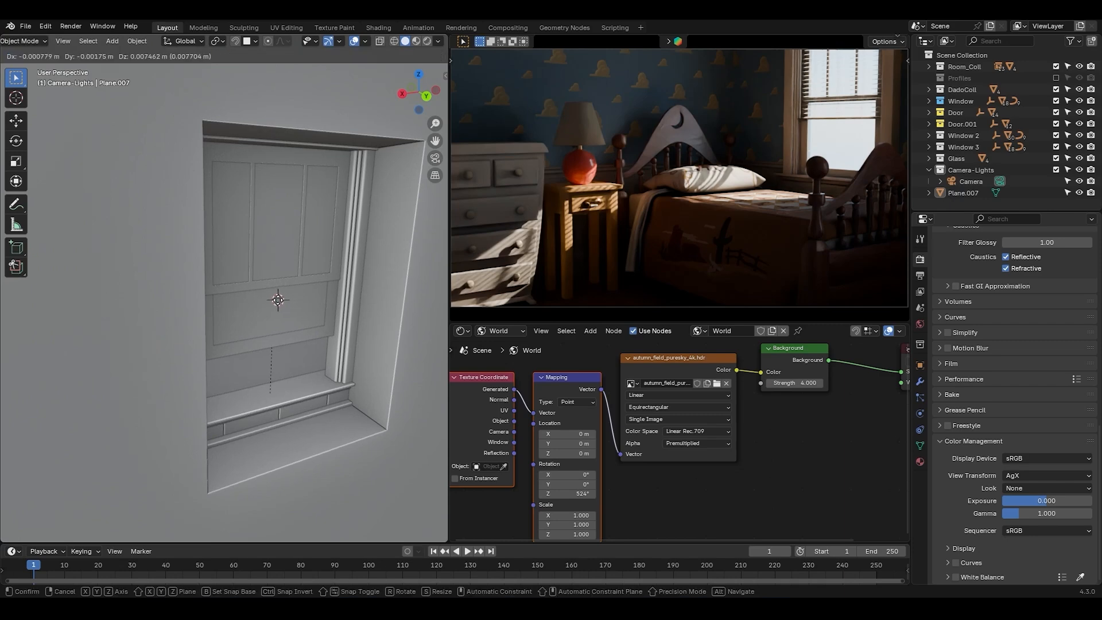
pyautogui.click(277, 299)
pyautogui.hotkey('shift', 'a')
pyautogui.moveTo(298, 271)
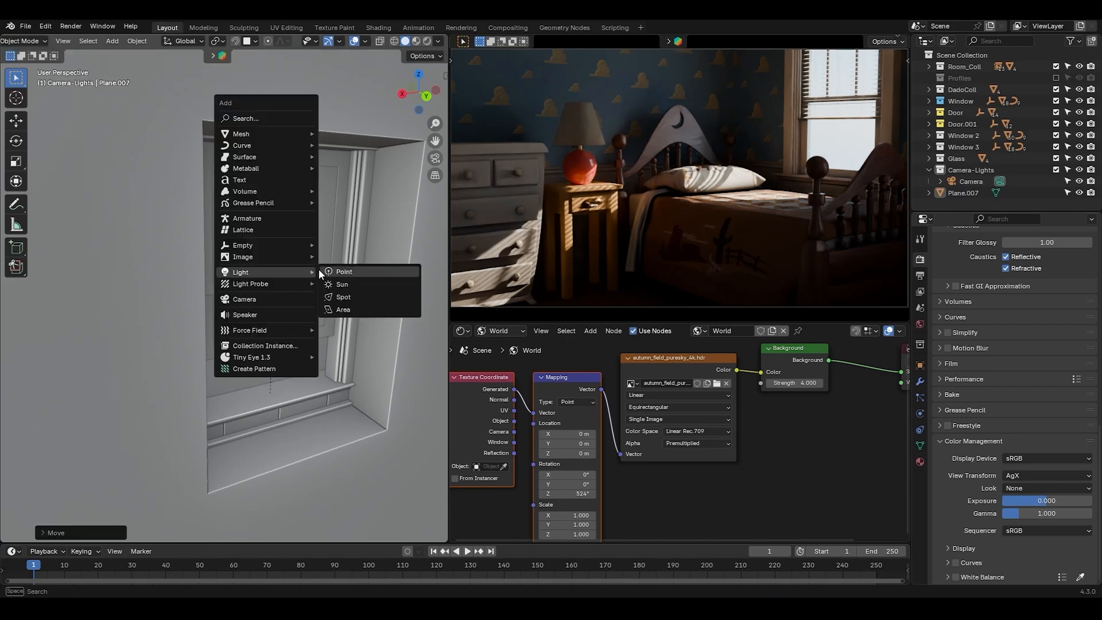
pyautogui.click(348, 311)
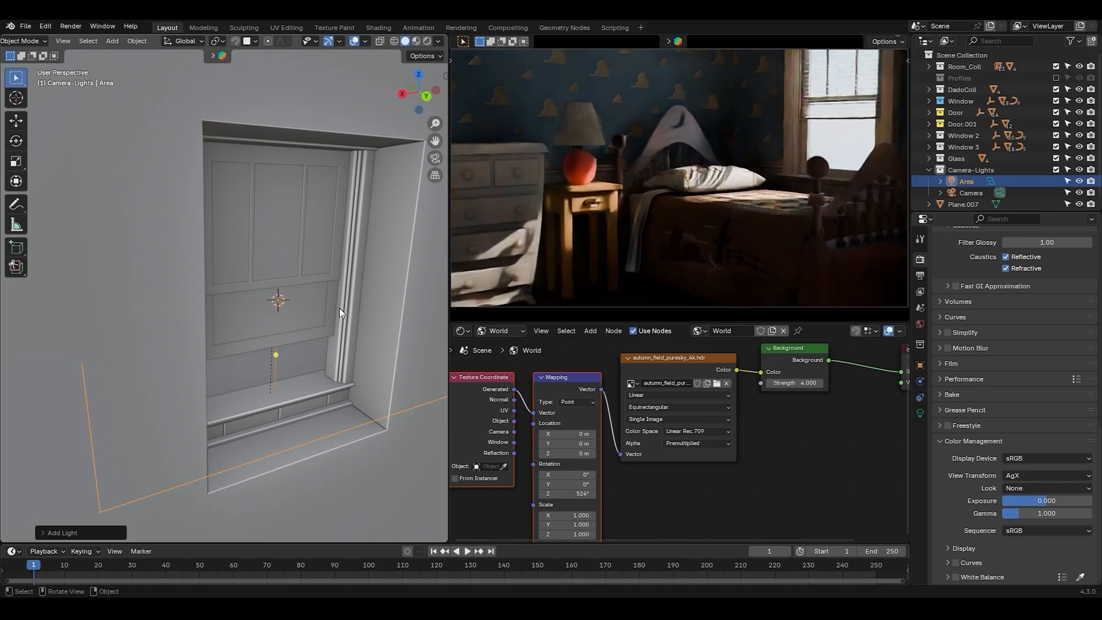
# Rotate the area light by -90° about the global X axis
pyautogui.scroll(-6, 333, 308)
pyautogui.moveTo(305, 269); pyautogui.dragTo(314, 284)
pyautogui.press('r')
pyautogui.press('x')
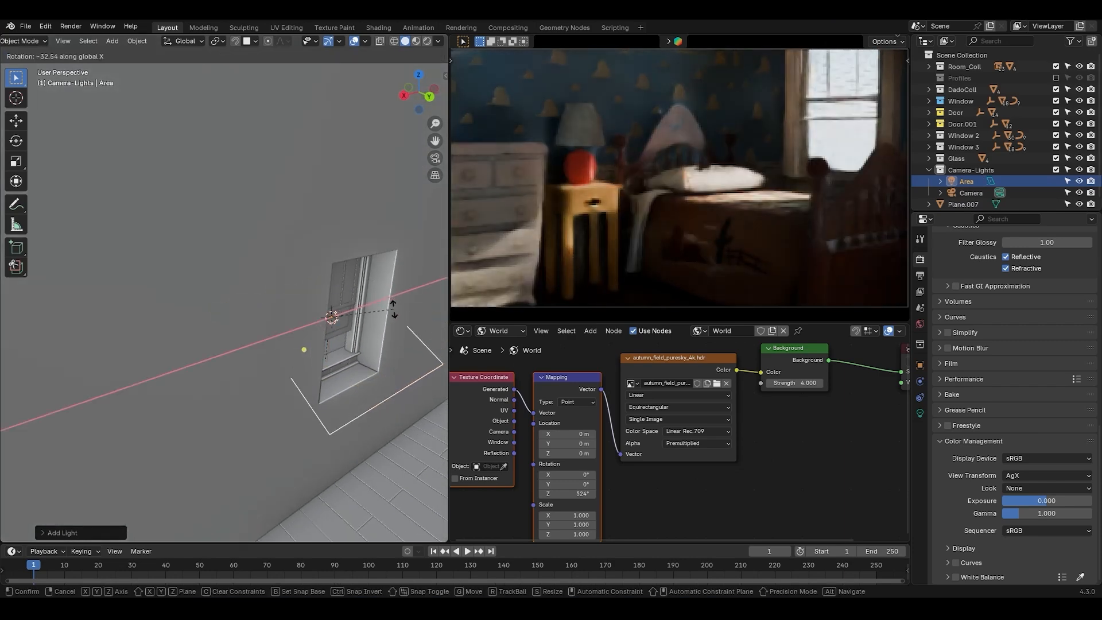
pyautogui.write('-90')
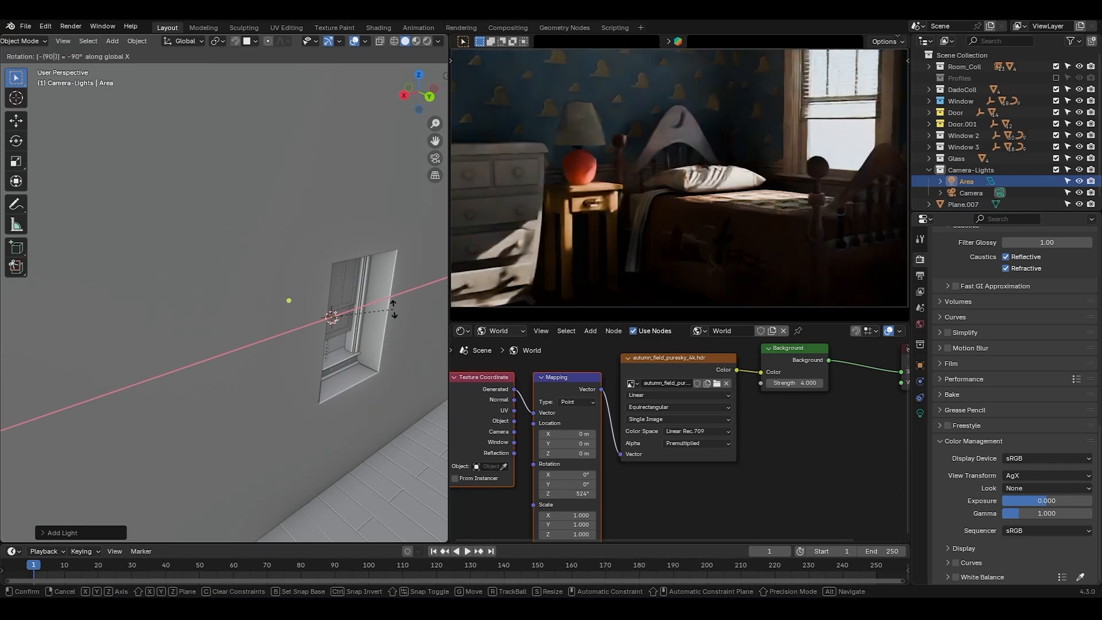
pyautogui.press('Return')
# In back view, scale the area light to about 0.53 and shift it along X to line up with the window
pyautogui.press('ctrl+KP_1')
pyautogui.keyDown('shift'); pyautogui.moveTo(205, 282); pyautogui.dragTo(321, 271, button='middle'); pyautogui.keyUp('shift')
pyautogui.hotkey('alt', 'z')
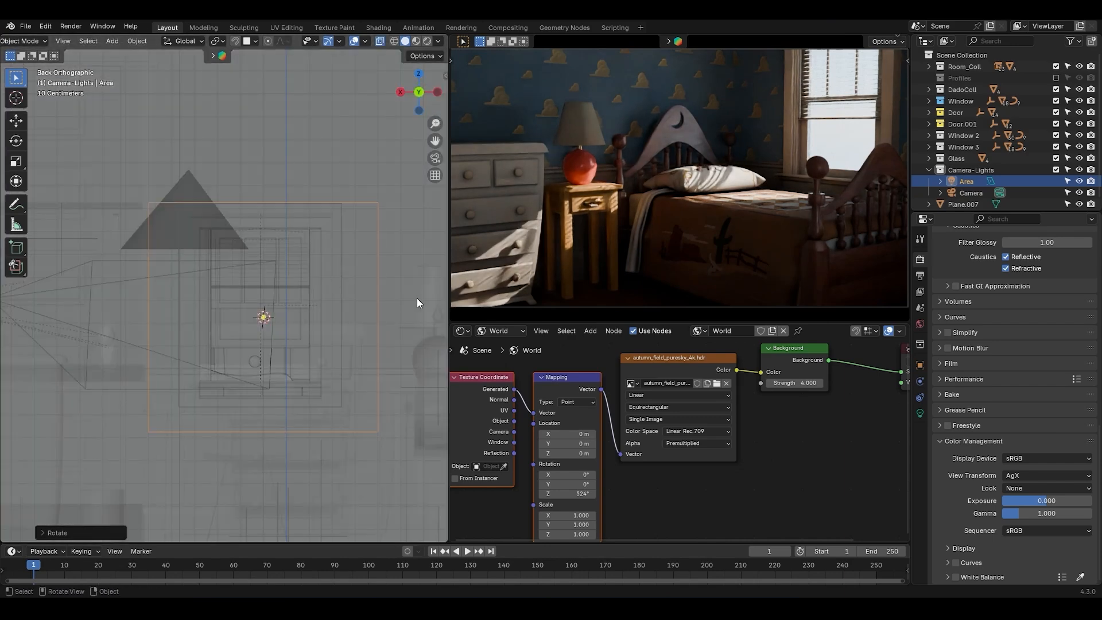
pyautogui.press('s')
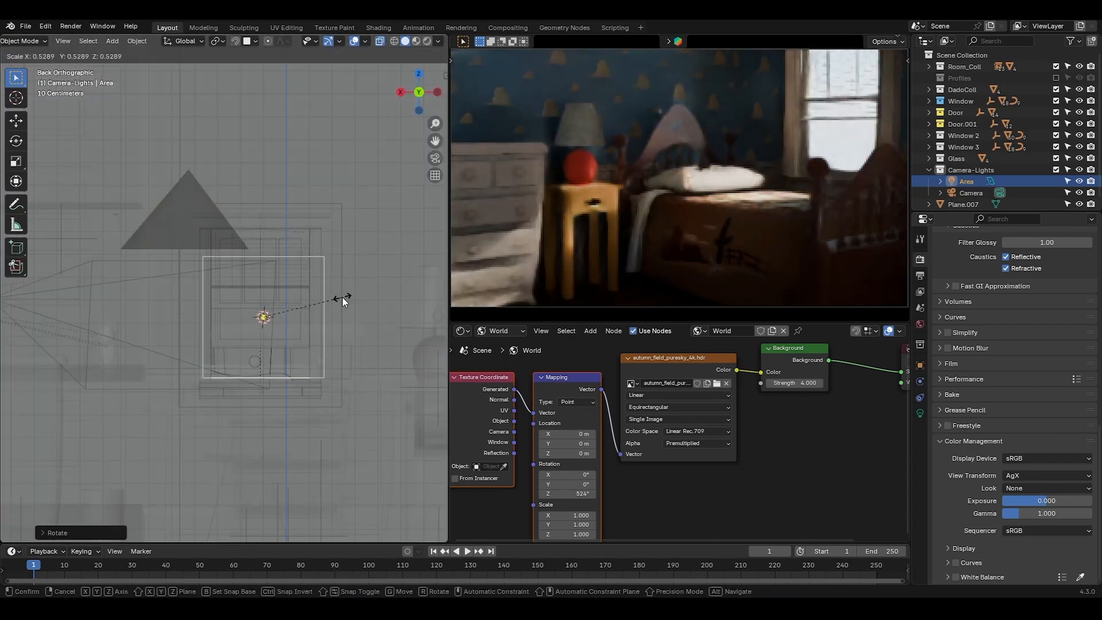
pyautogui.click(345, 298)
pyautogui.hotkey('alt', 'z')
pyautogui.keyDown('shift'); pyautogui.moveTo(346, 301); pyautogui.dragTo(357, 322, button='middle'); pyautogui.keyUp('shift')
pyautogui.press('g')
pyautogui.press('x')
pyautogui.click(354, 320)
# Move the area light about 0.11 m along the global Y axis within the window opening
pyautogui.moveTo(298, 345); pyautogui.dragTo(368, 146, button='middle')
pyautogui.keyDown('shift'); pyautogui.moveTo(420, 314); pyautogui.dragTo(360, 314, button='middle'); pyautogui.keyUp('shift')
pyautogui.press('g')
pyautogui.press('y')
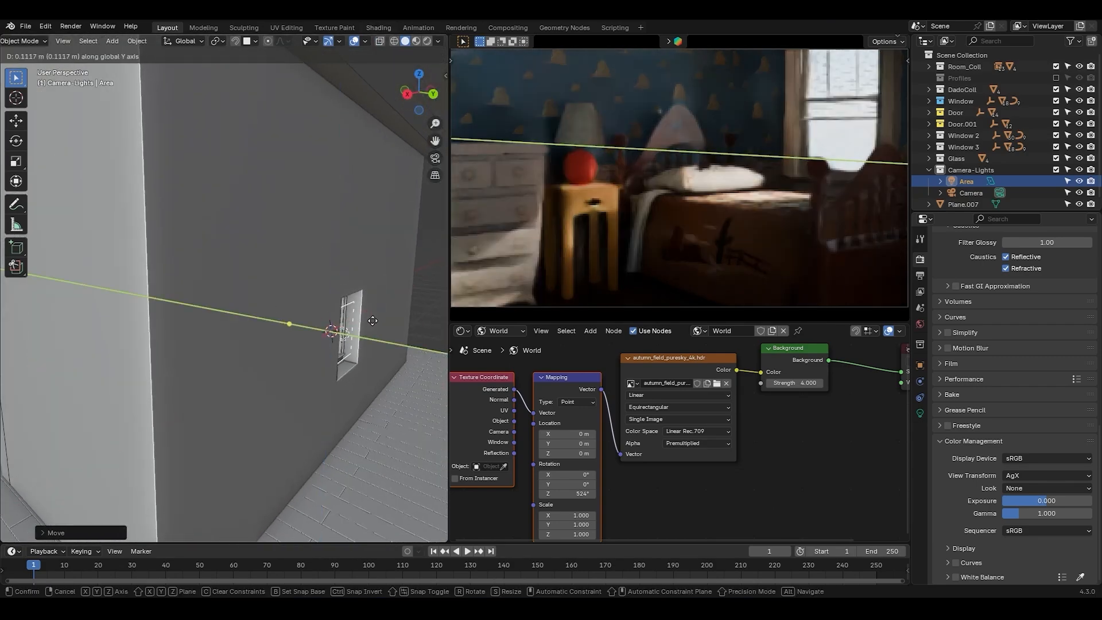
pyautogui.click(371, 320)
# In back view, stretch the area light along Z by about 1.47 and move it up to cover the window opening
pyautogui.press('ctrl+KP_1')
pyautogui.scroll(6, 322, 347)
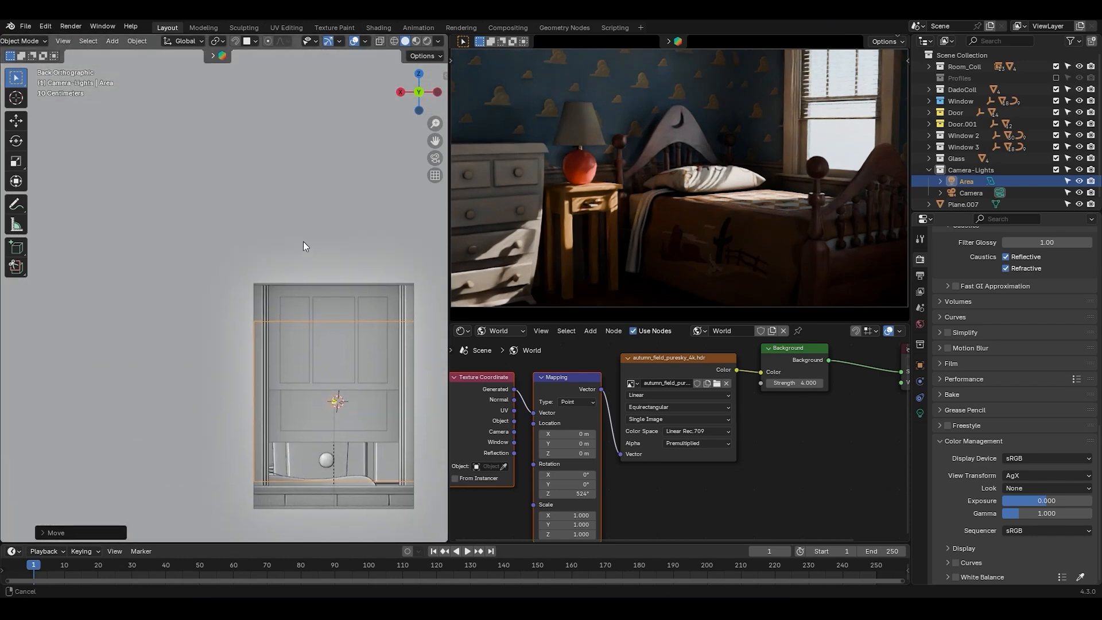
pyautogui.keyDown('shift'); pyautogui.moveTo(313, 253); pyautogui.dragTo(259, 211, button='middle'); pyautogui.keyUp('shift')
pyautogui.press('s')
pyautogui.press('z')
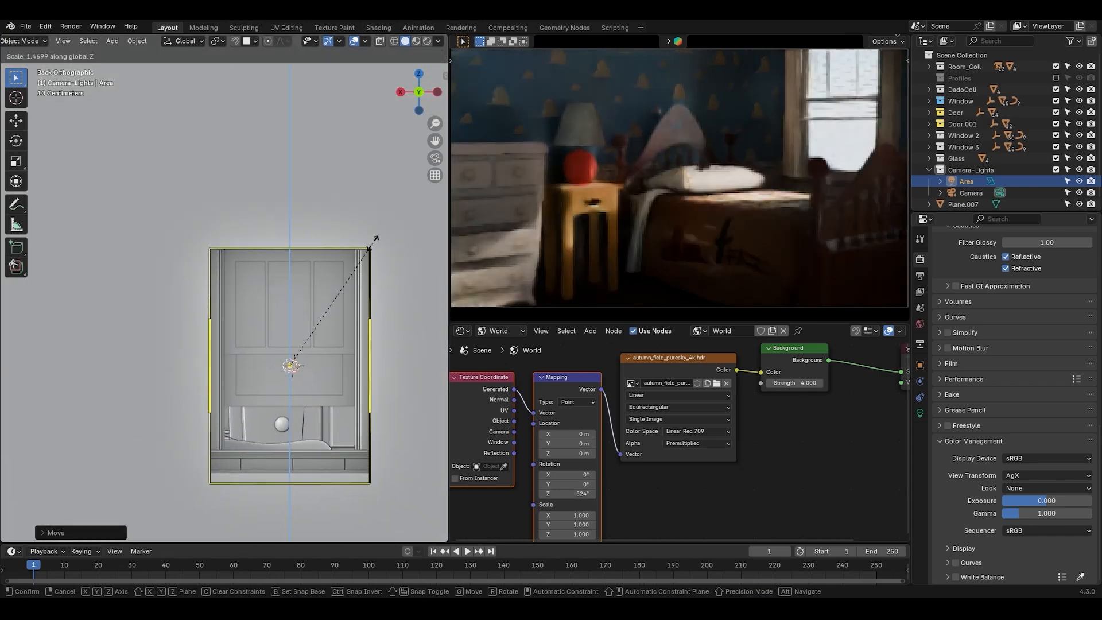
pyautogui.click(374, 247)
pyautogui.press('g')
pyautogui.click(376, 241)
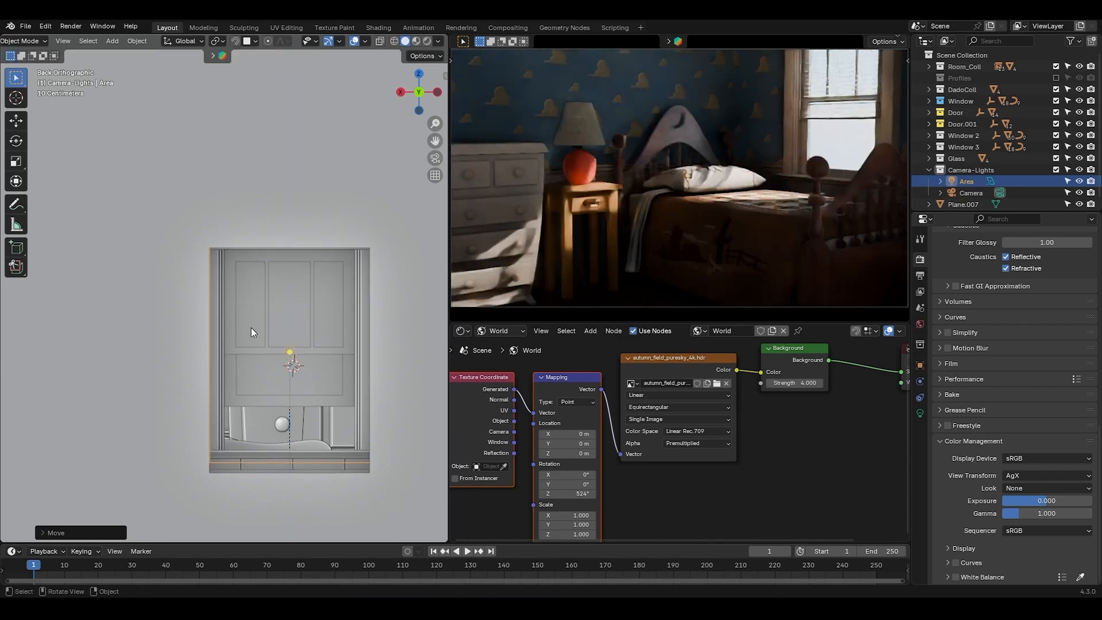
# Adjust the window area light's power interactively to 26 W
pyautogui.scroll(-3, 283, 360)
pyautogui.moveTo(283, 360); pyautogui.dragTo(288, 322, button='middle')
pyautogui.rightClick(357, 230)
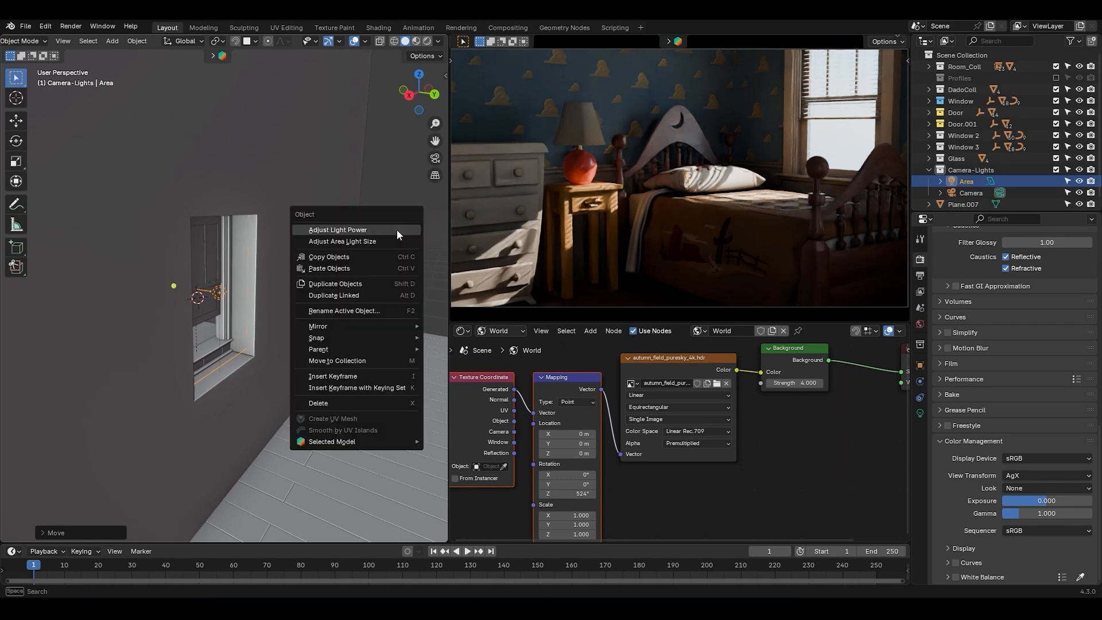
pyautogui.click(398, 229)
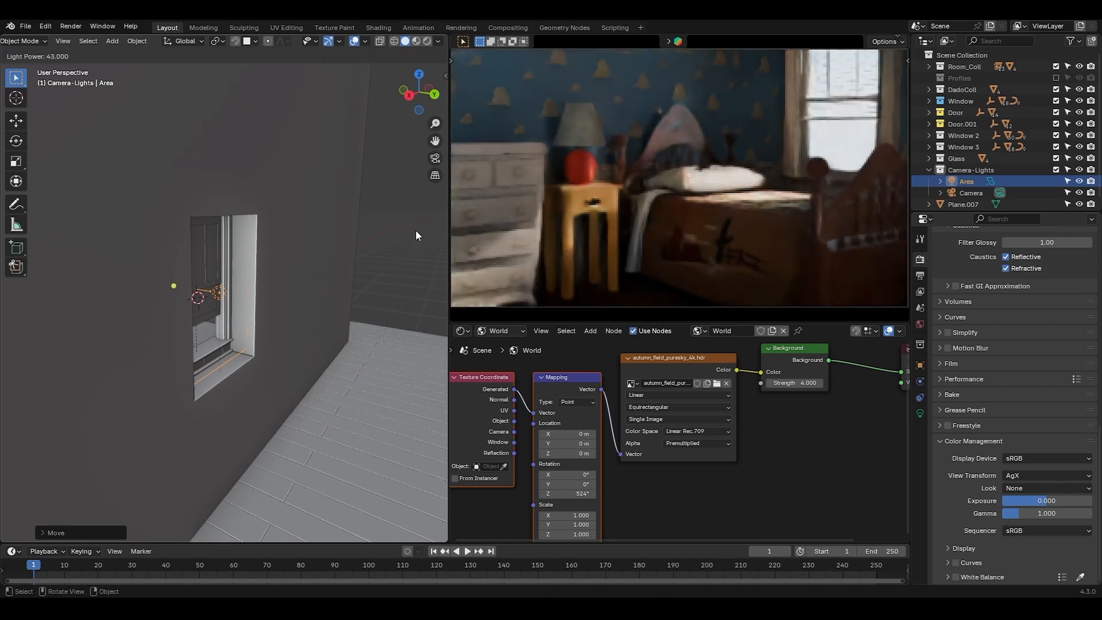
pyautogui.click(405, 228)
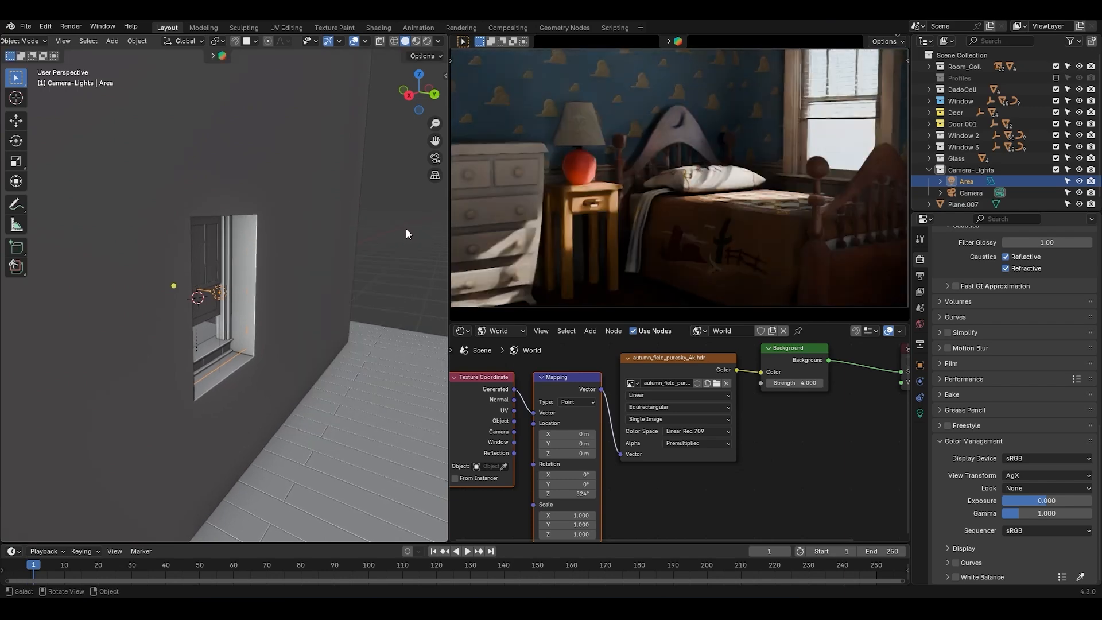
# Enable nodes on the area light and colour it with a Blackbody node at 4200 K
pyautogui.click(921, 414)
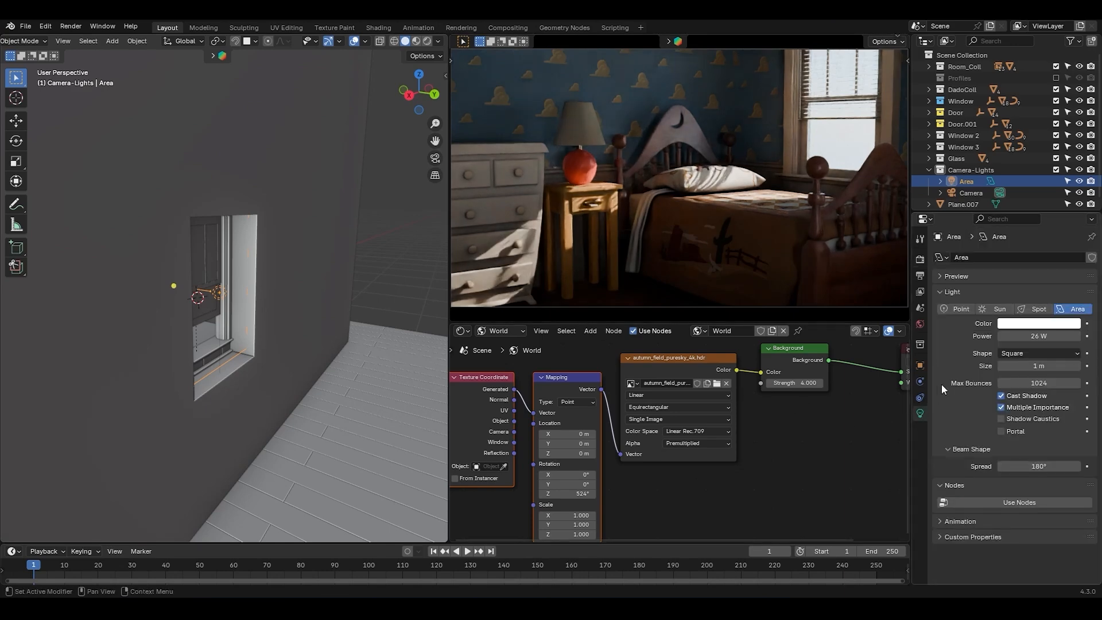
pyautogui.click(1004, 503)
pyautogui.click(1003, 523)
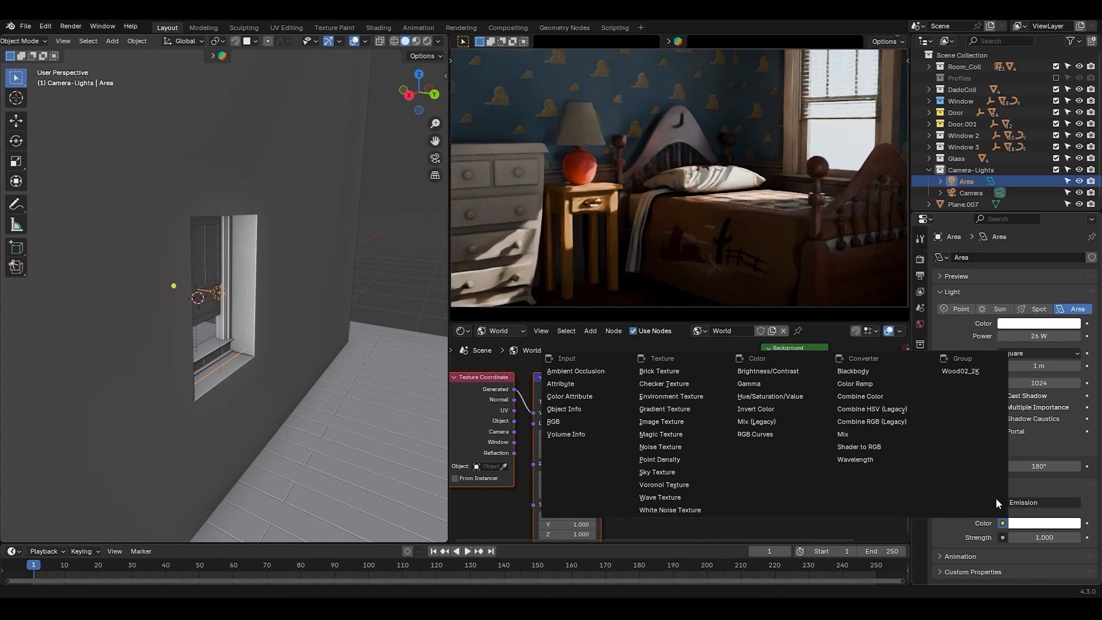
pyautogui.click(878, 370)
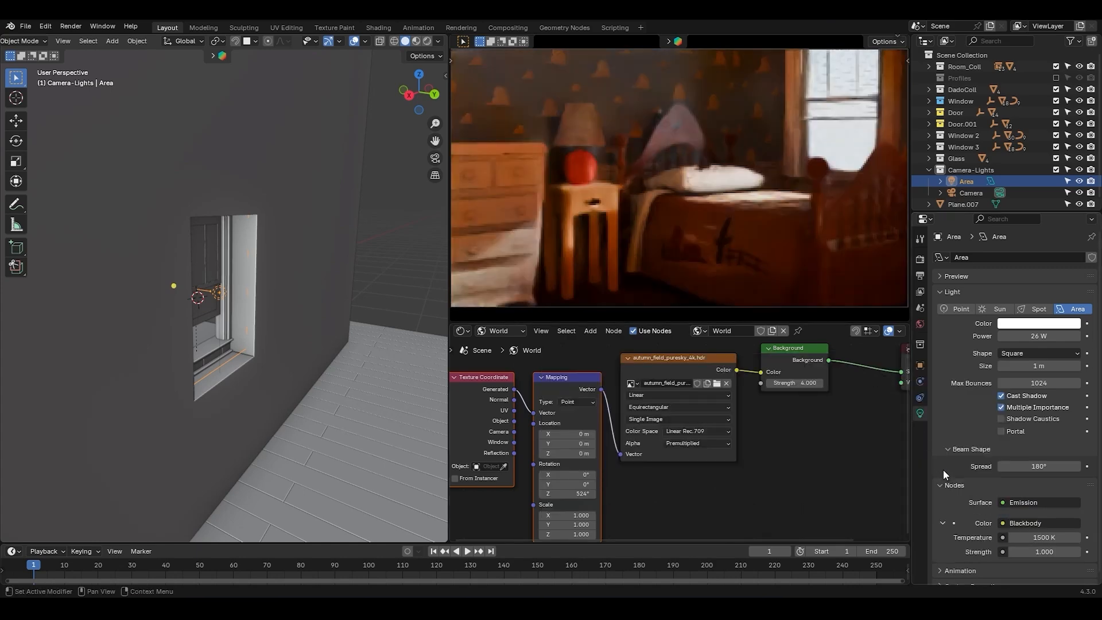
pyautogui.click(1034, 538)
pyautogui.write('4200')
pyautogui.press('Return')
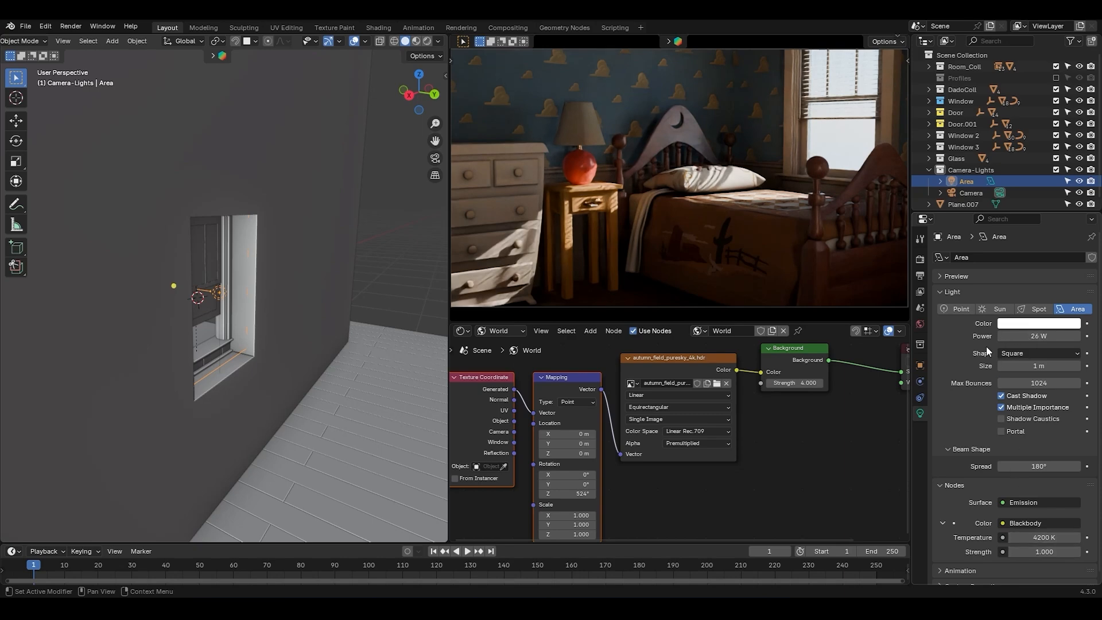
# Compare the room with the area light hidden and shown, and set its power to 20 W
pyautogui.click(1080, 182)
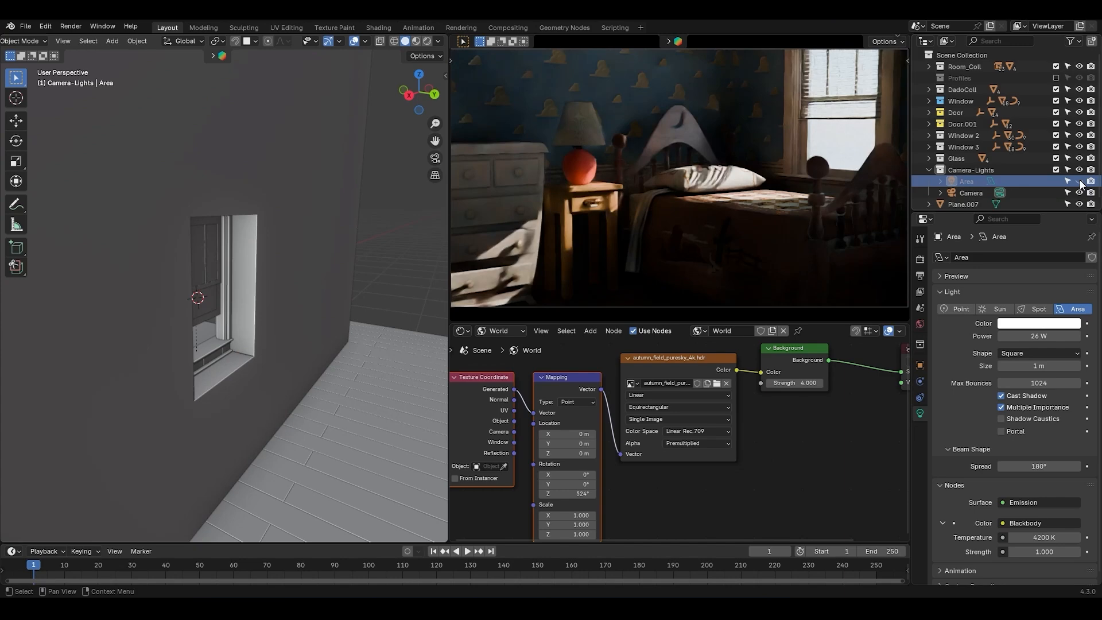
pyautogui.click(1080, 182)
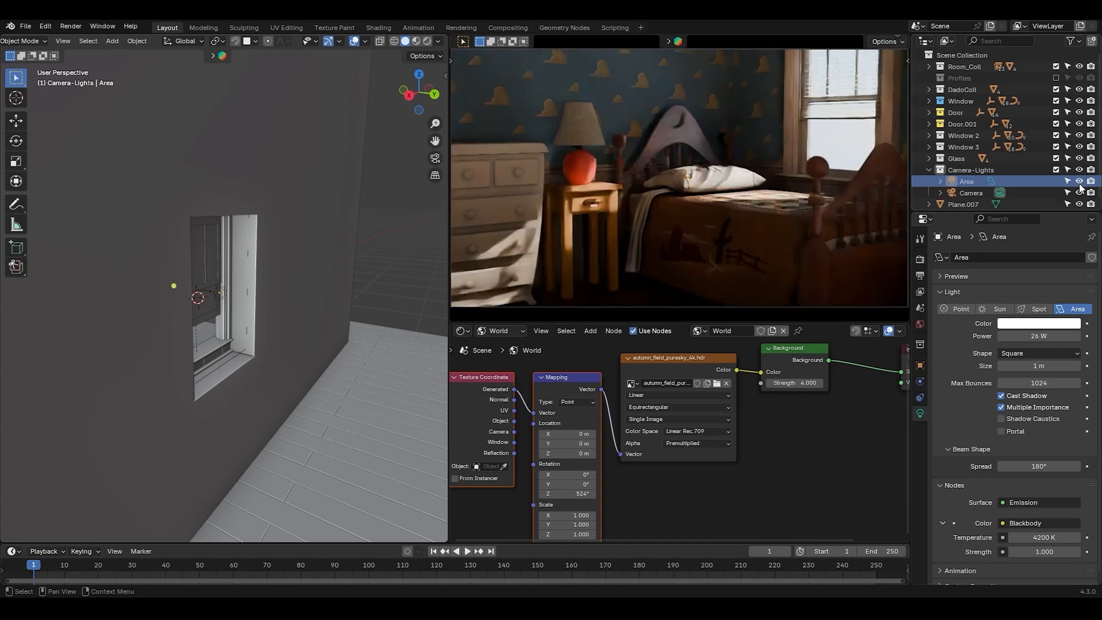
pyautogui.click(1035, 336)
pyautogui.write('20')
pyautogui.press('Return')
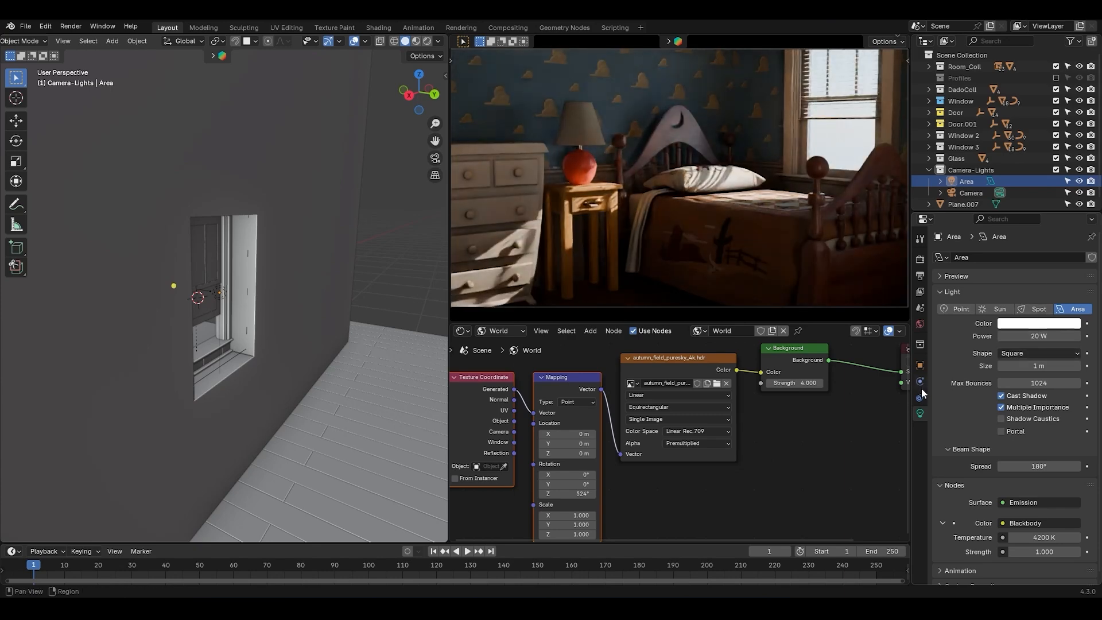
# Swing the door beside the dresser open by rotating its hinge object about the global Z axis
pyautogui.keyDown('ctrl'); pyautogui.moveTo(143, 181); pyautogui.dragTo(212, 332, button='middle'); pyautogui.keyUp('ctrl')
pyautogui.scroll(2, 285, 270)
pyautogui.scroll(3, 254, 287)
pyautogui.moveTo(254, 287); pyautogui.dragTo(209, 287, button='middle')
pyautogui.click(223, 292)
pyautogui.keyDown('ctrl'); pyautogui.moveTo(334, 280); pyautogui.dragTo(338, 344, button='middle'); pyautogui.keyUp('ctrl')
pyautogui.keyDown('shift'); pyautogui.moveTo(339, 345); pyautogui.dragTo(348, 301, button='middle'); pyautogui.keyUp('shift')
pyautogui.press('r')
pyautogui.press('z')
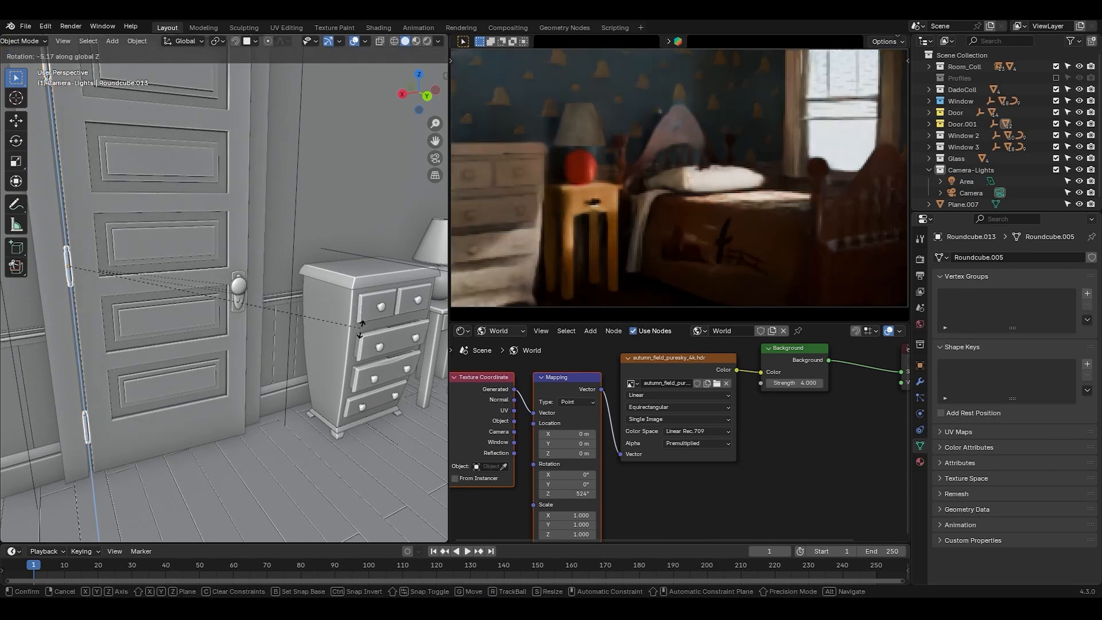
pyautogui.click(19, 387)
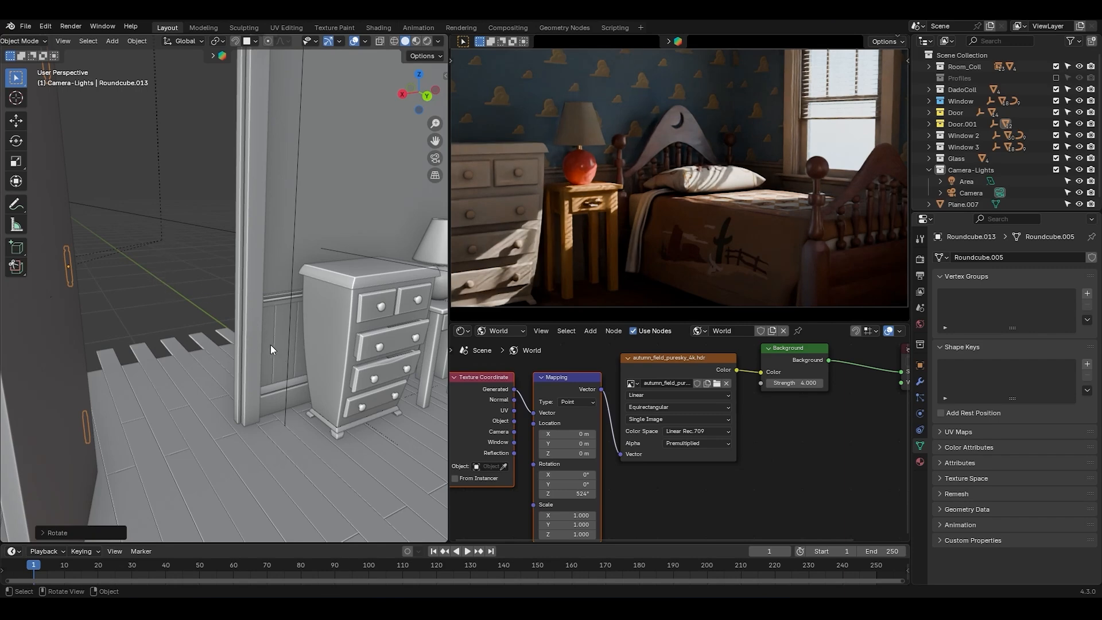
pyautogui.moveTo(309, 305); pyautogui.dragTo(288, 306, button='middle')
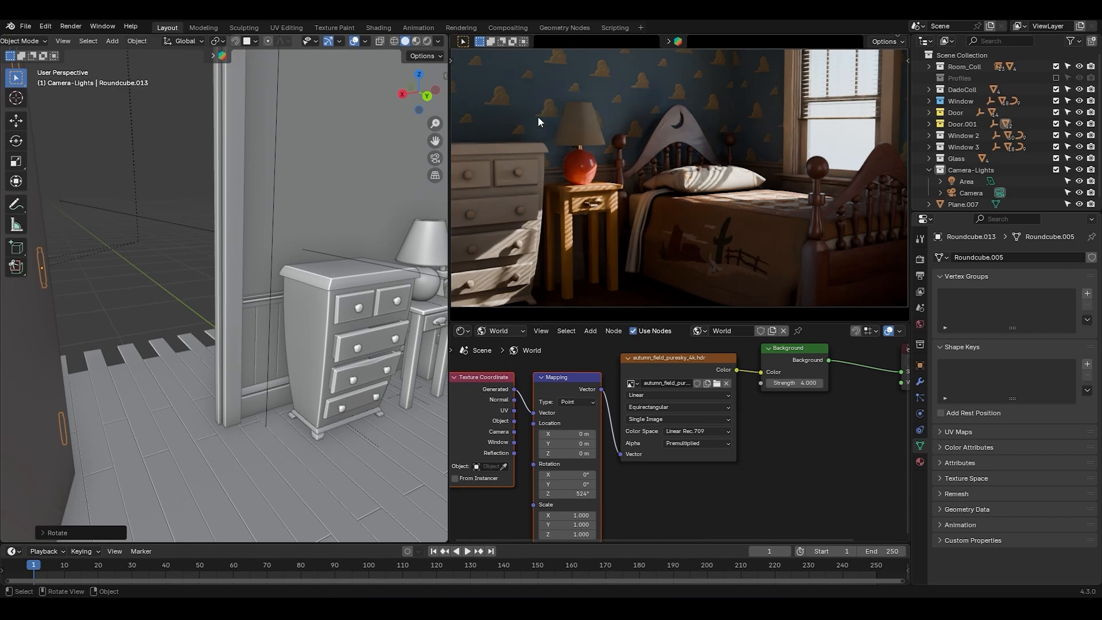
# In the room's WallMat material, insert a Hue/Saturation/Value node between the wallpaper image texture's colour and the Principled BSDF base colour
pyautogui.click(538, 93)
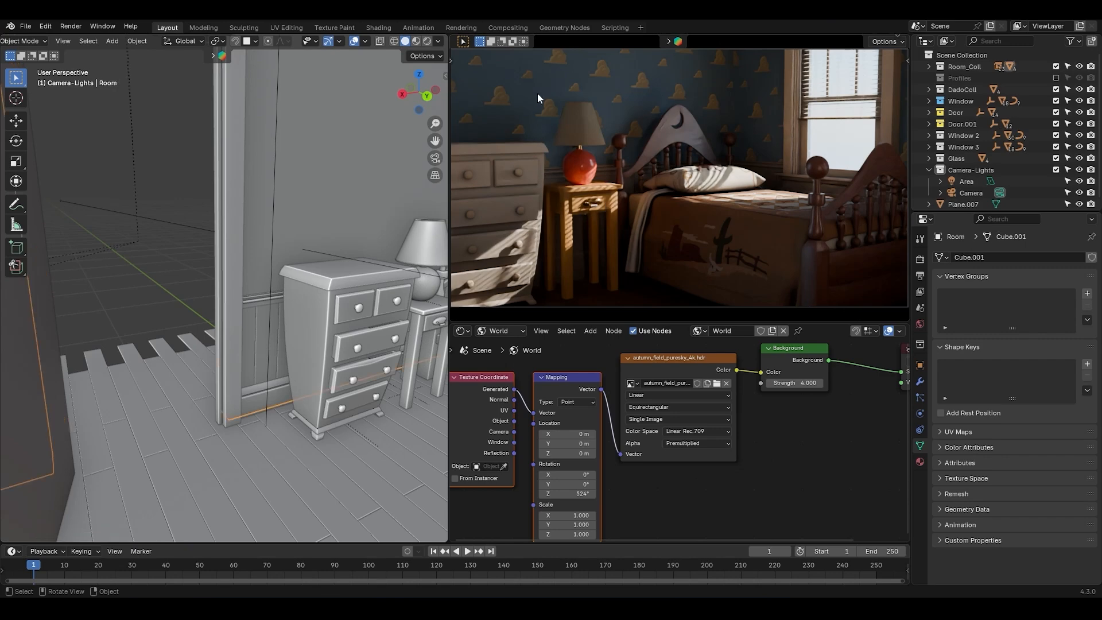
pyautogui.click(508, 329)
pyautogui.click(526, 356)
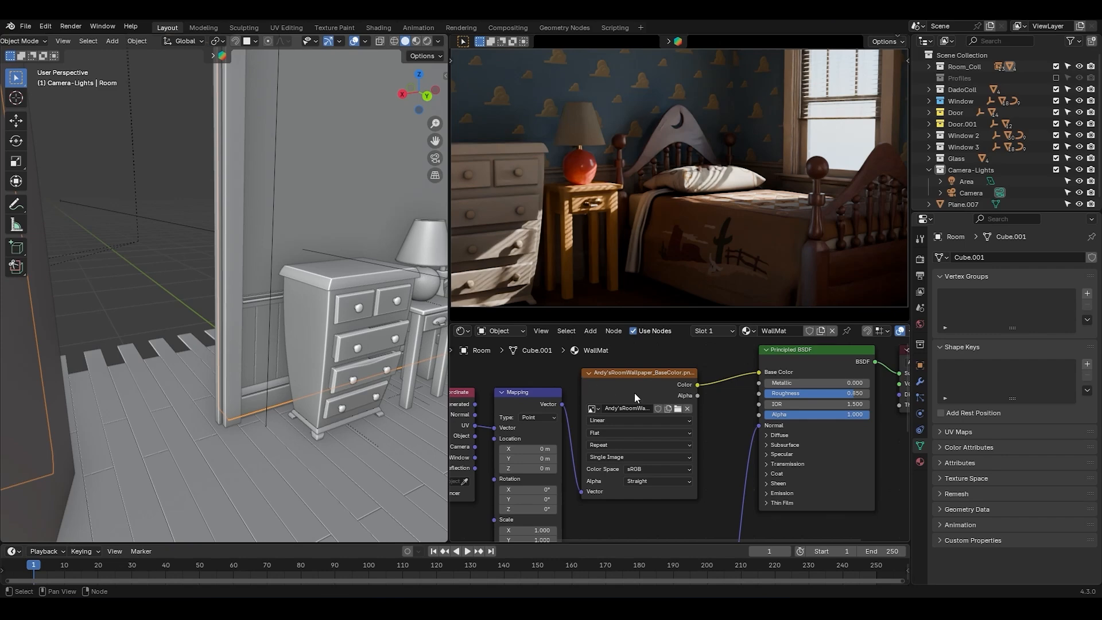
pyautogui.moveTo(779, 431); pyautogui.dragTo(628, 430, button='middle')
pyautogui.scroll(-5, 701, 438)
pyautogui.moveTo(808, 489); pyautogui.dragTo(761, 394)
pyautogui.click(660, 425)
pyautogui.hotkey('shift', 'a')
pyautogui.write('hue')
pyautogui.press('Return')
pyautogui.click(634, 377)
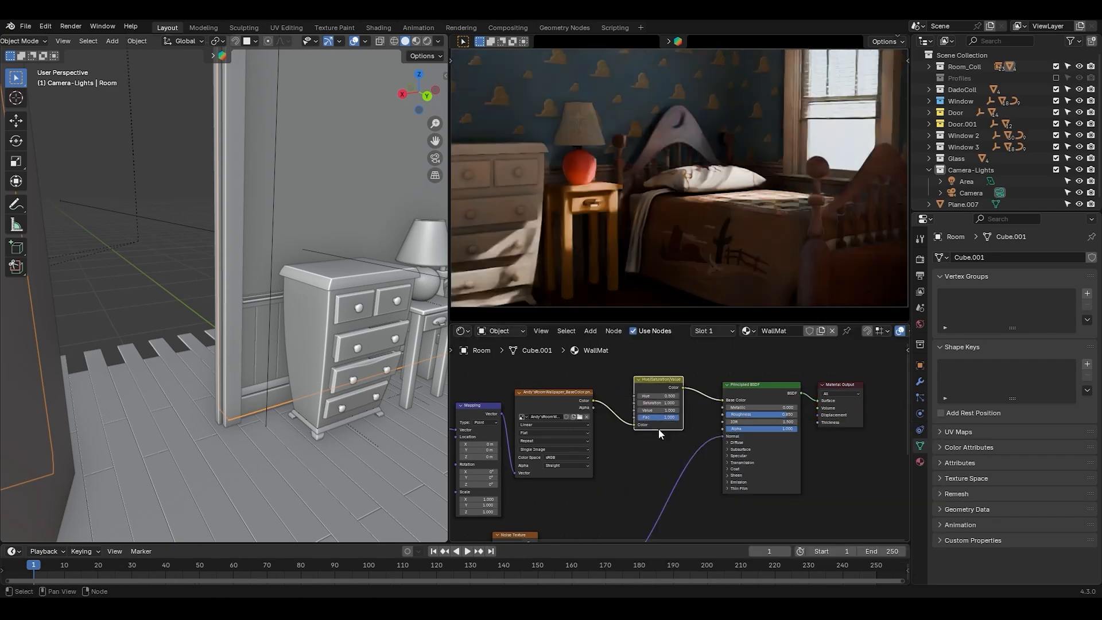
# Set the Value of the wallpaper's Hue/Saturation/Value node to 1.5
pyautogui.scroll(2, 687, 405)
pyautogui.click(649, 412)
pyautogui.write('1.5')
pyautogui.press('Return')
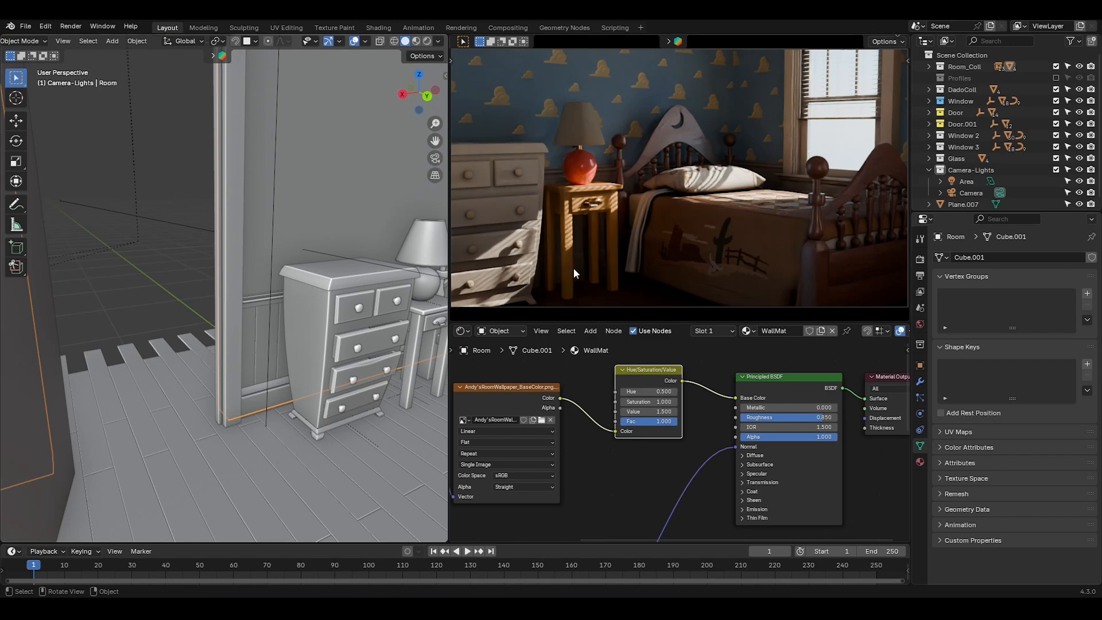
# Set the Cycles maximum samples for the final render to 512
pyautogui.click(921, 259)
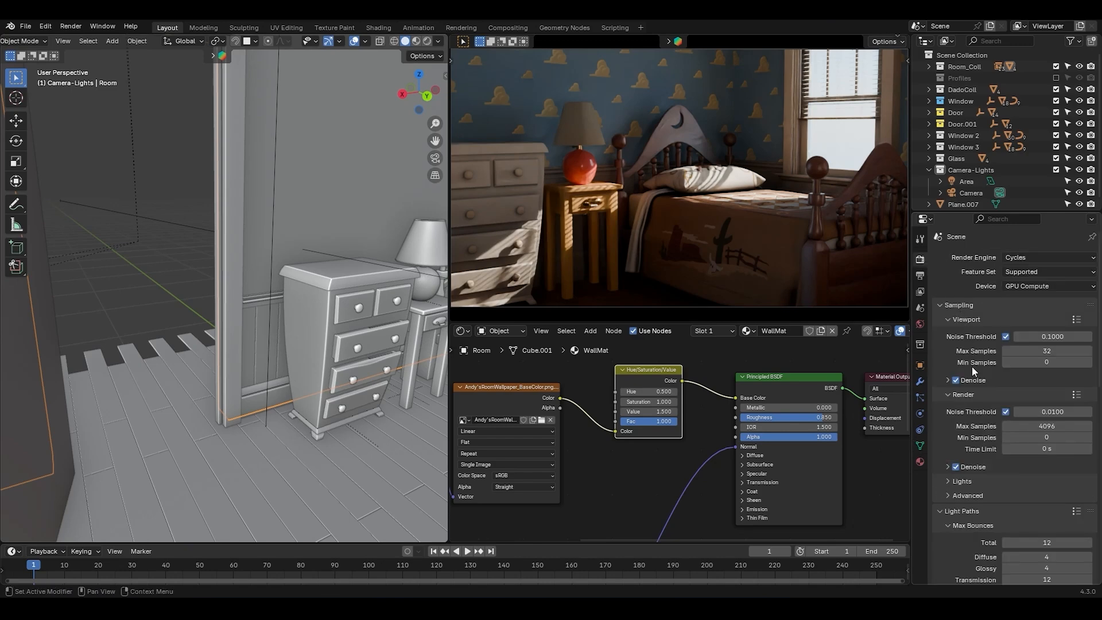
pyautogui.scroll(-2, 984, 356)
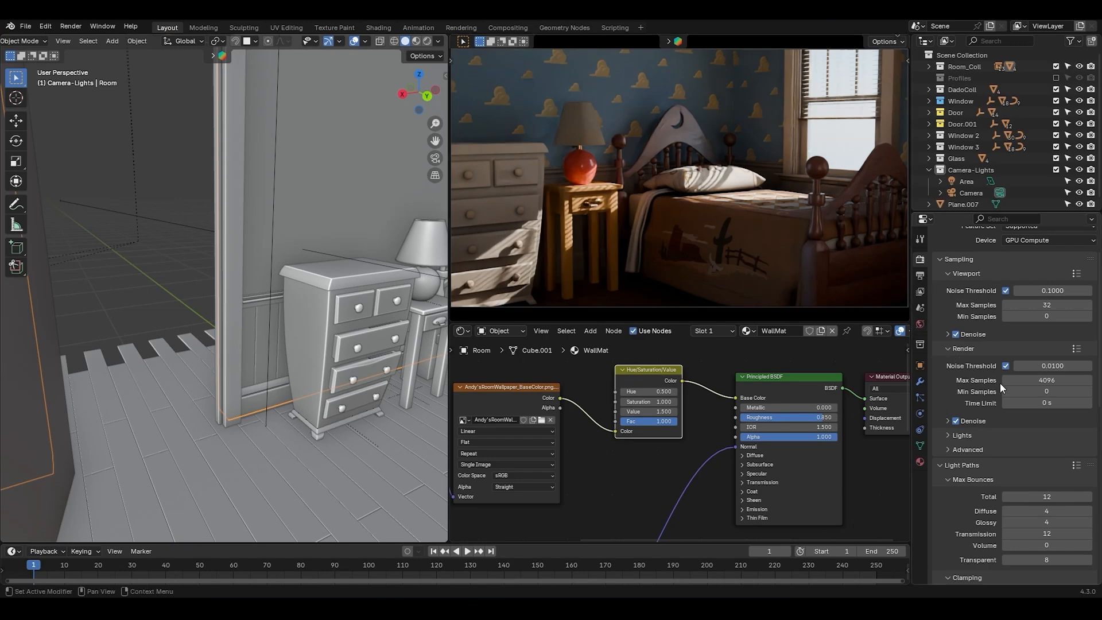
pyautogui.click(1045, 381)
pyautogui.press('BackSpace')
pyautogui.press('BackSpace')
pyautogui.press('BackSpace')
pyautogui.press('BackSpace')
pyautogui.write('512')
pyautogui.press('Return')
# In the white sphere test scene, set the maximum diffuse light bounces to 0
pyautogui.scroll(-3, 994, 450)
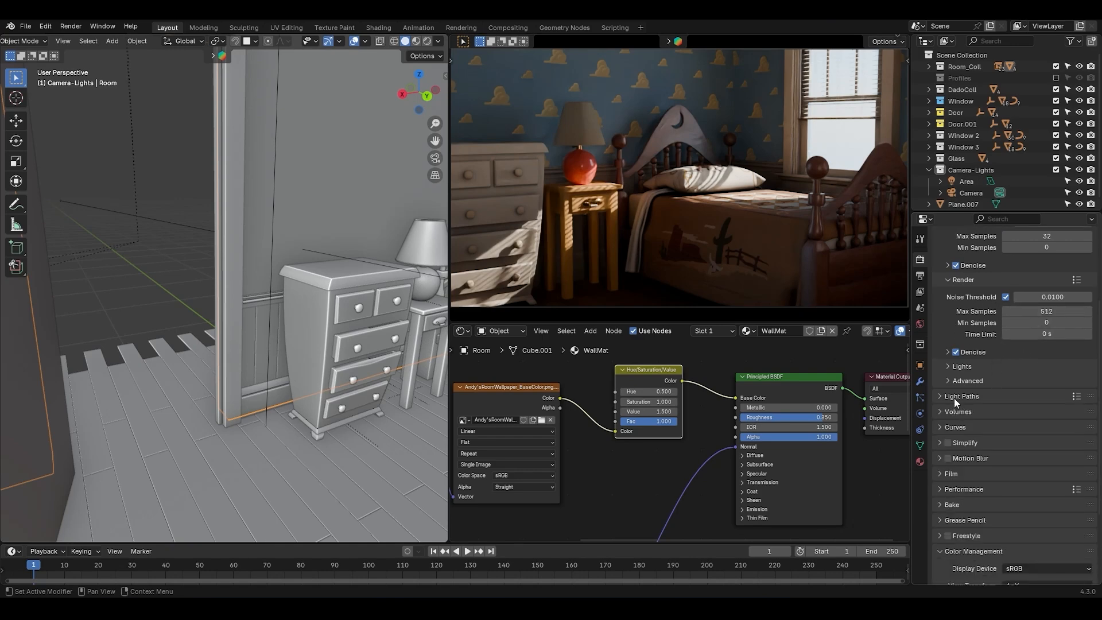
pyautogui.scroll(-2, 970, 414)
pyautogui.scroll(-2, 956, 428)
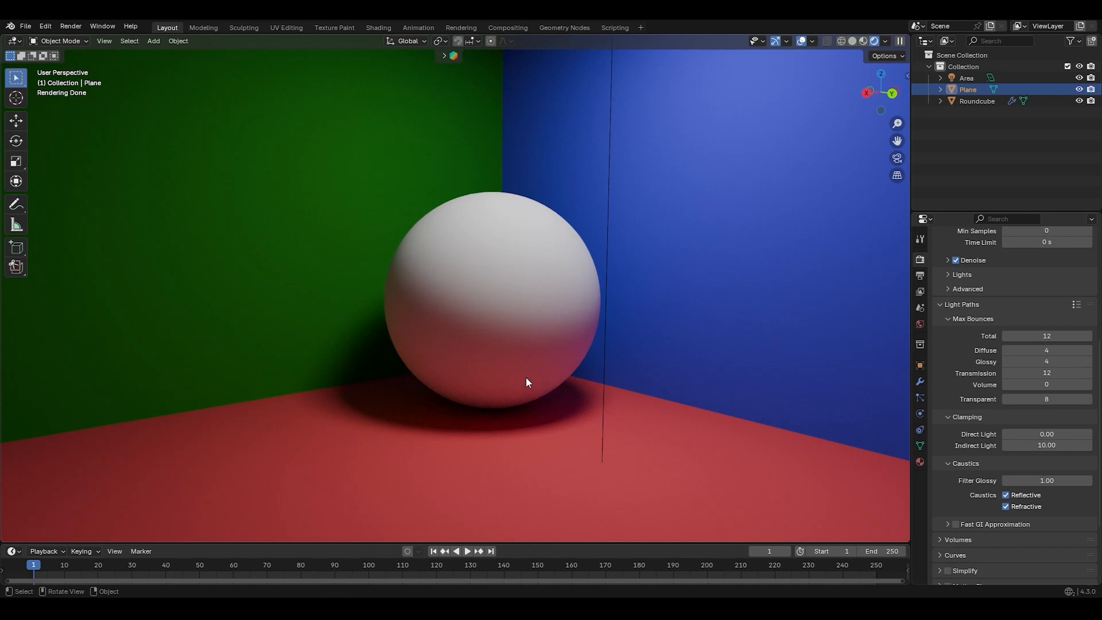
pyautogui.click(1035, 349)
pyautogui.write('0')
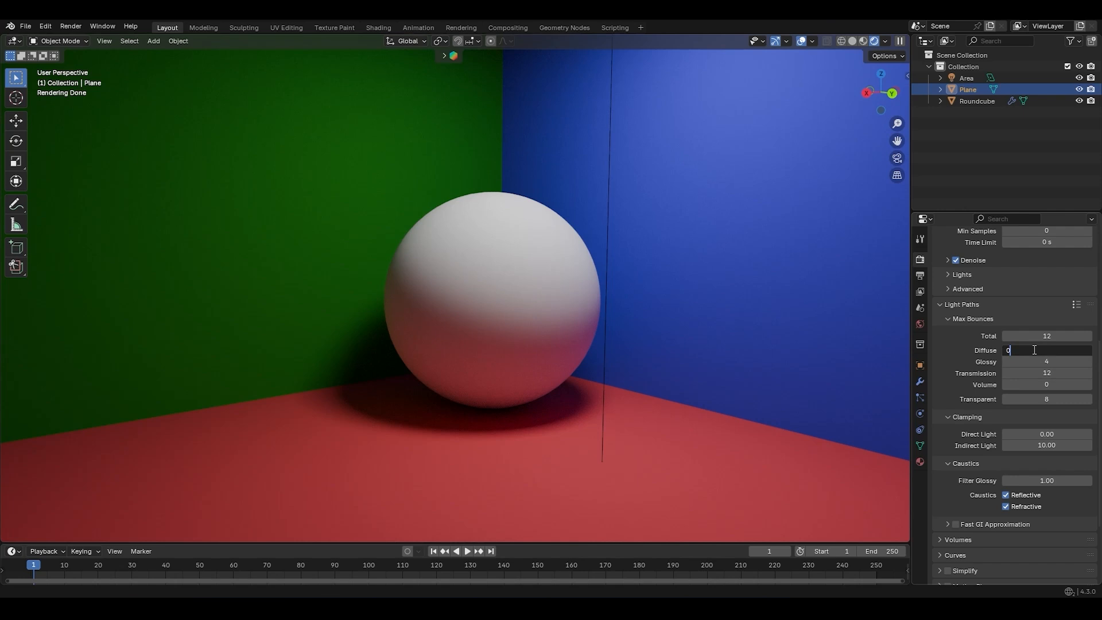
pyautogui.press('Return')
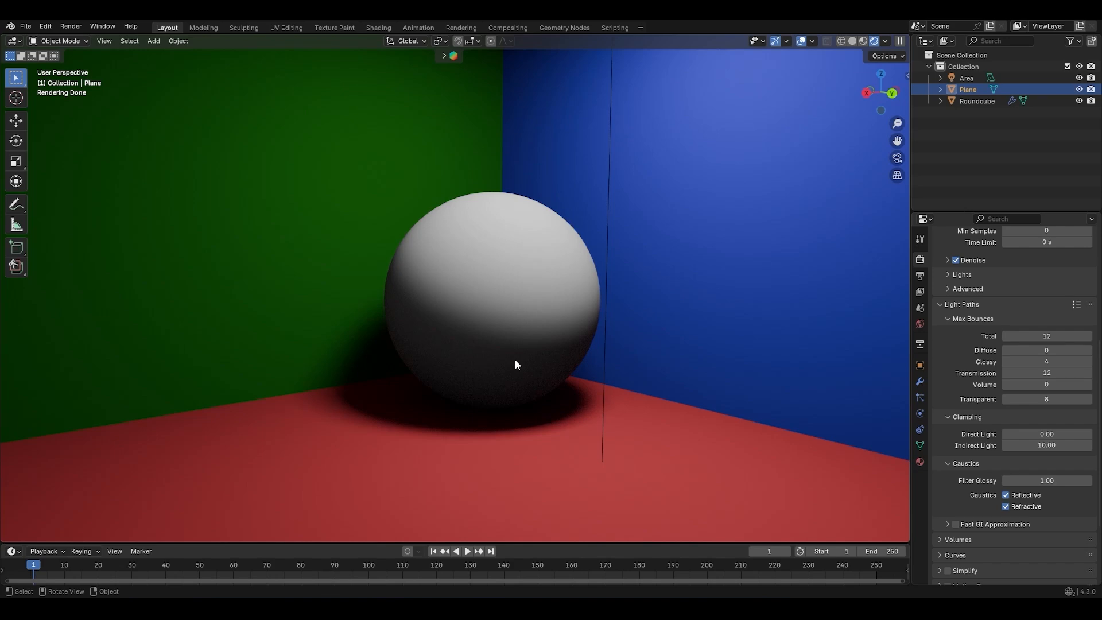
# Raise the test scene's diffuse bounces to 1 for comparison, and restore them to 4
pyautogui.moveTo(1010, 351); pyautogui.dragTo(1027, 352)
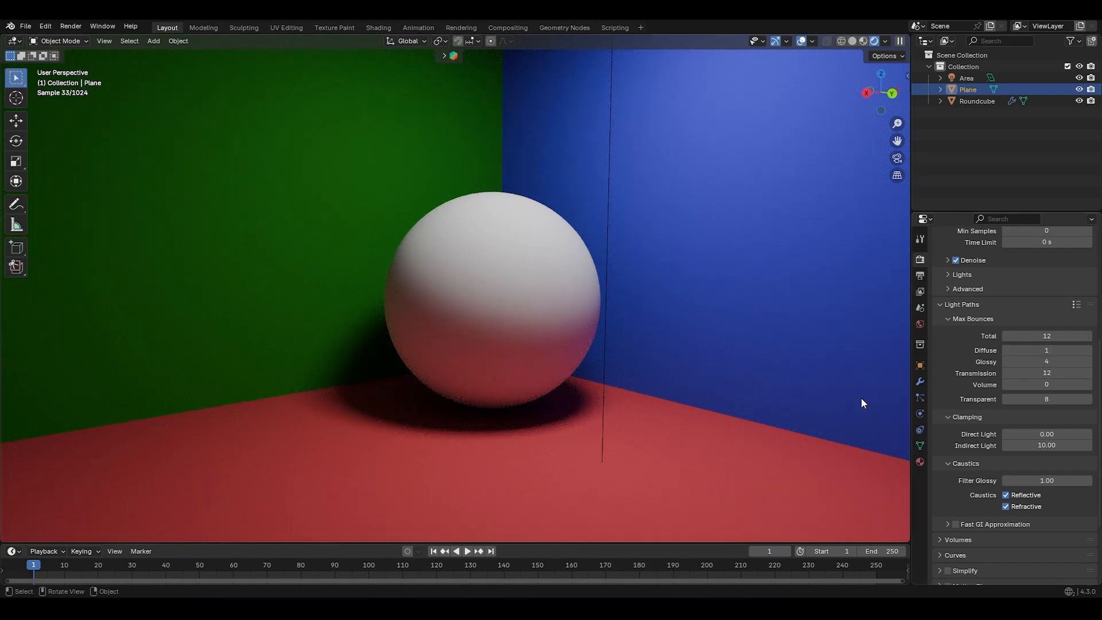
pyautogui.doubleClick(1048, 351)
pyautogui.write('4')
pyautogui.press('Return')
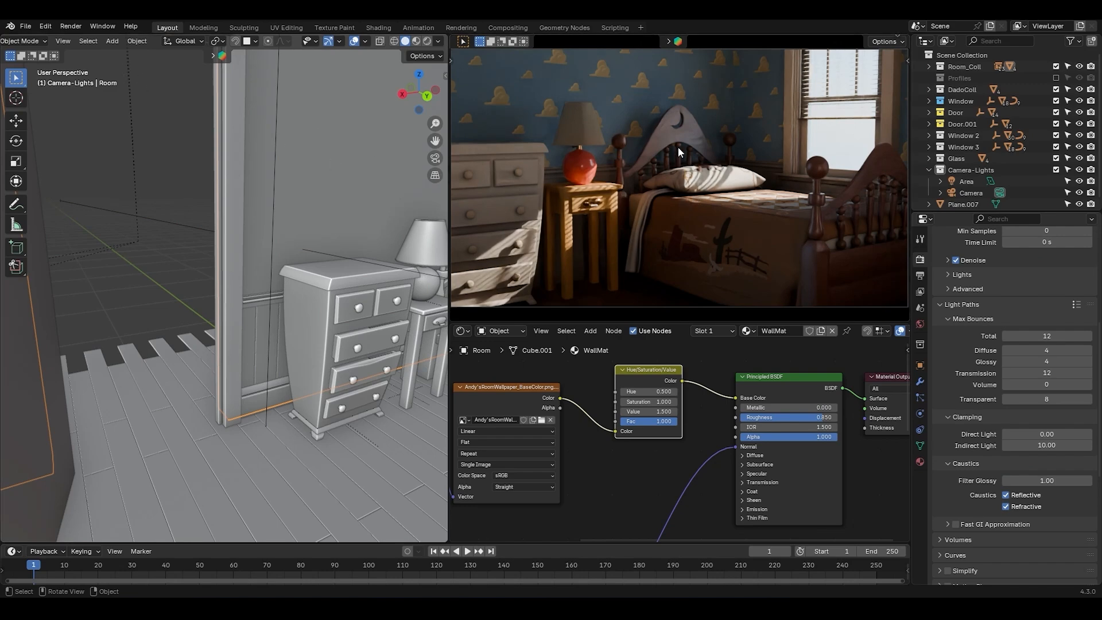
# Change the camera viewport's shading to Solid and finally to Wireframe
pyautogui.press('z')
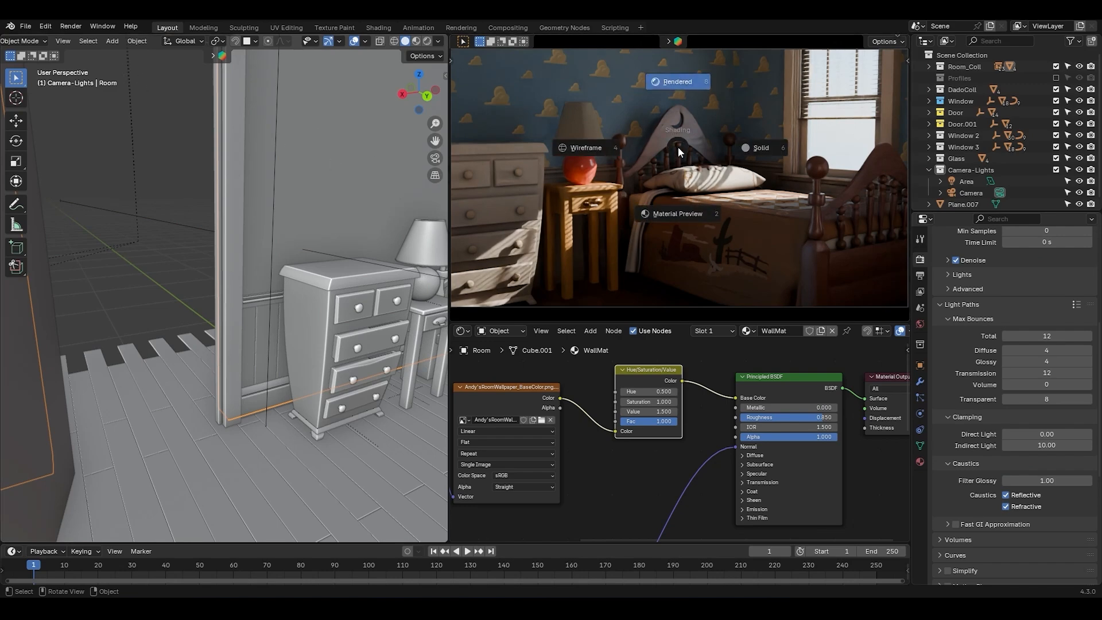
pyautogui.click(749, 149)
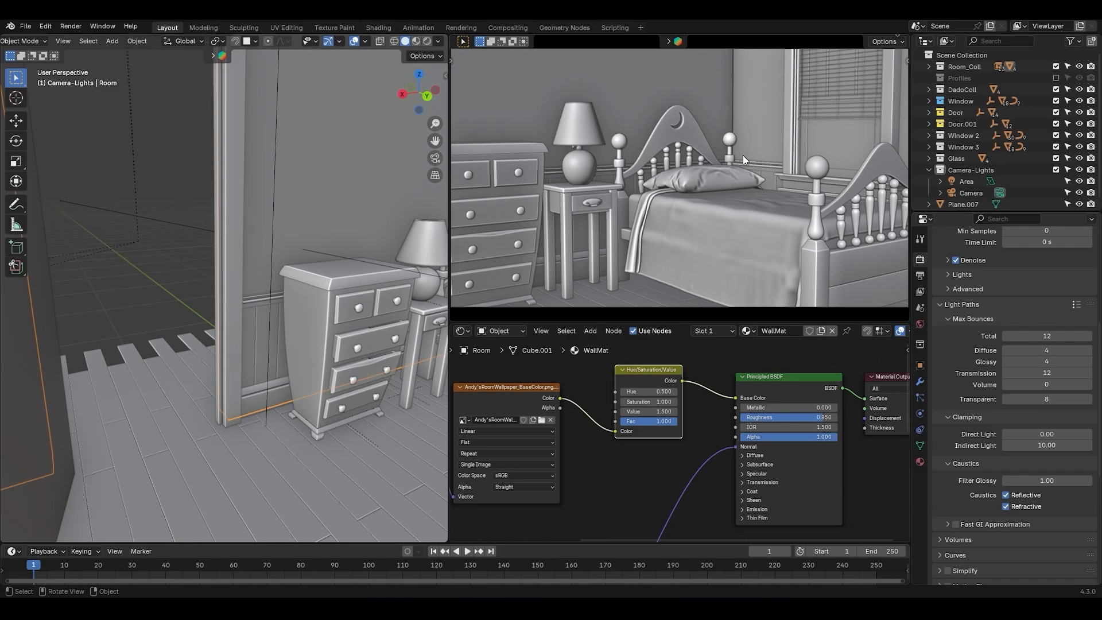
pyautogui.press('z')
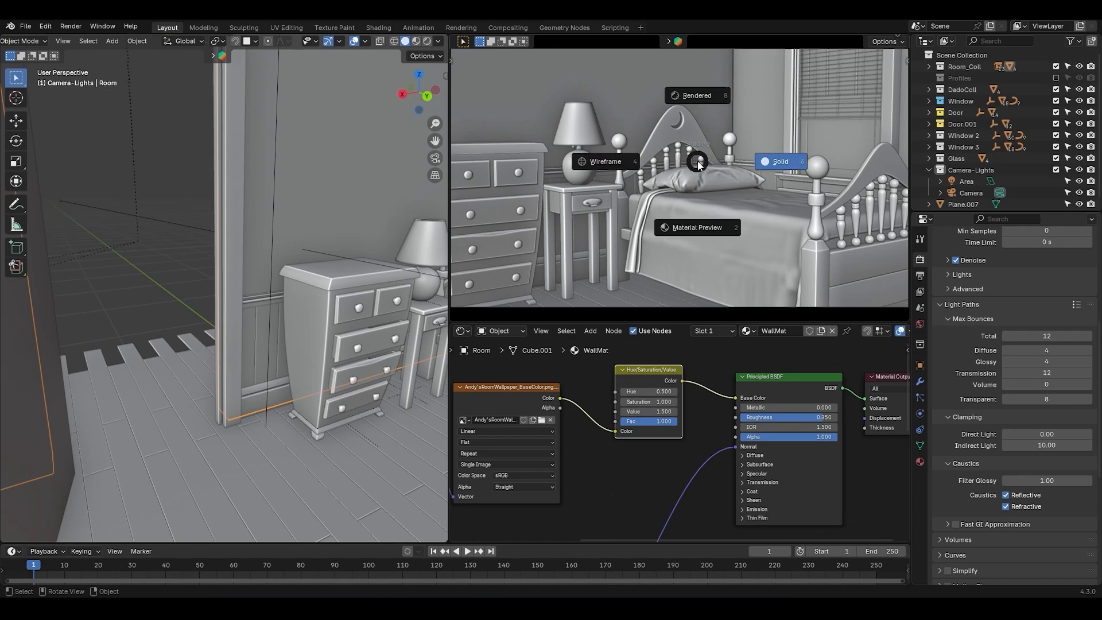
pyautogui.click(629, 161)
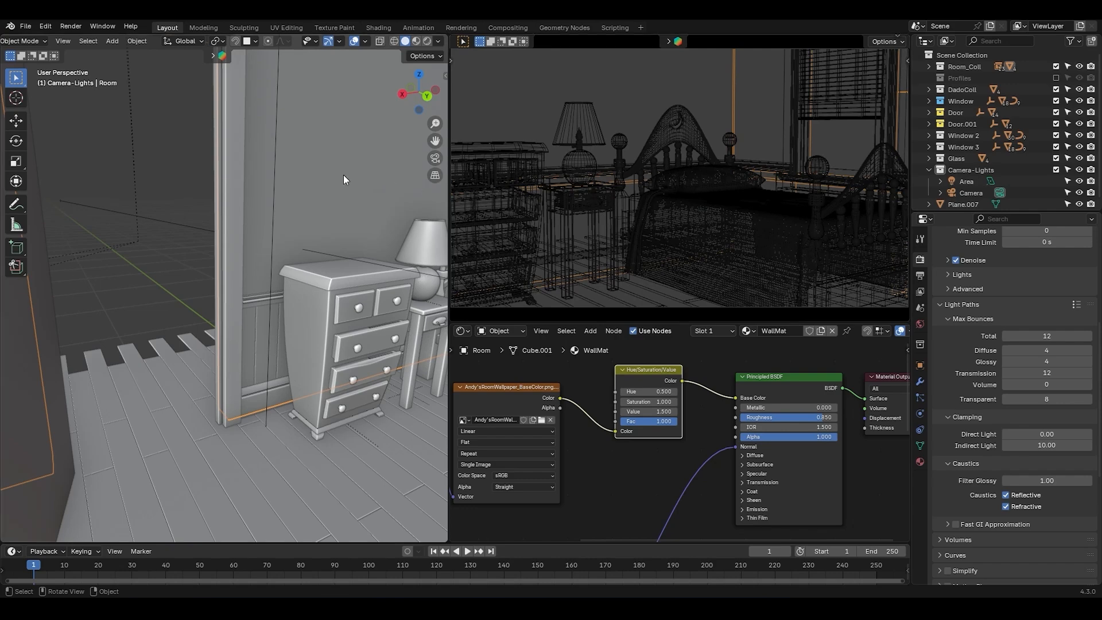
# Render the bedroom scene as a still image
pyautogui.click(70, 25)
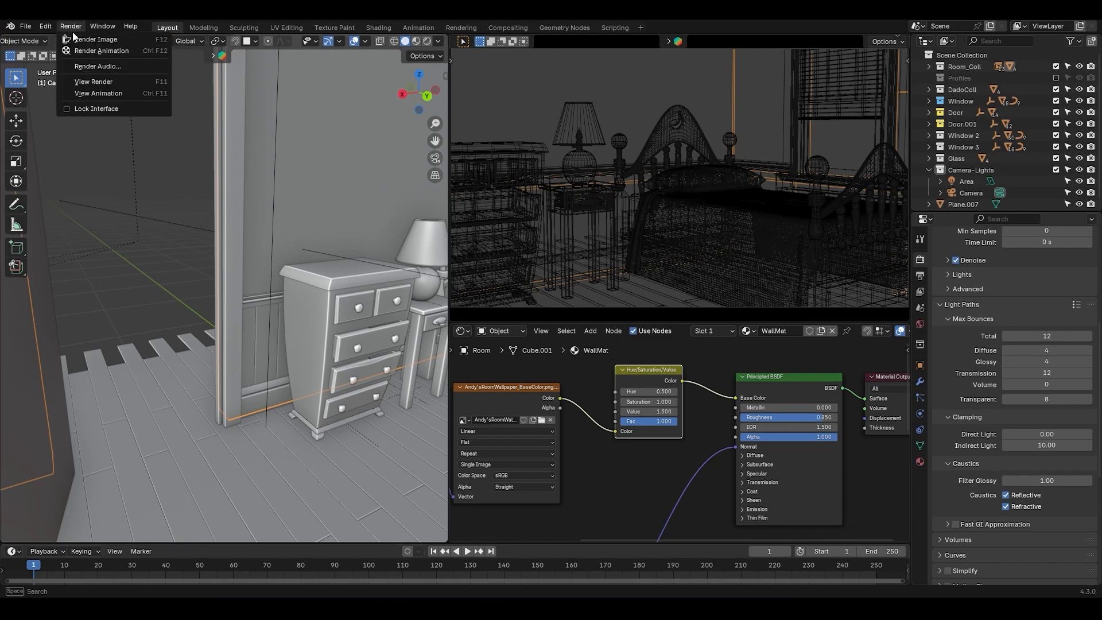
pyautogui.click(101, 37)
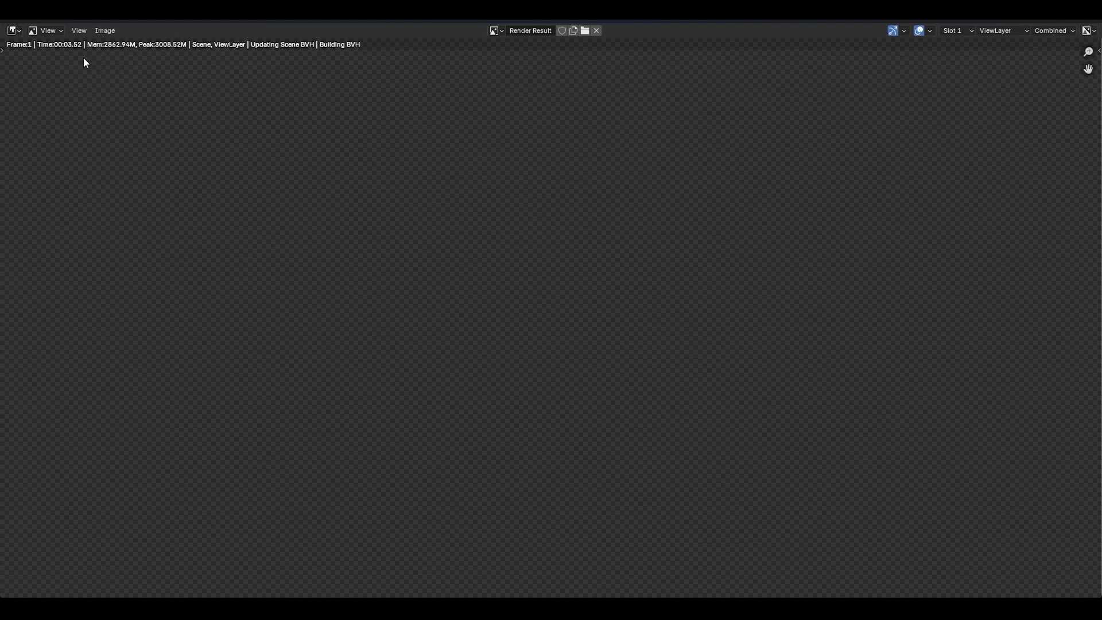
pyautogui.click(15, 31)
pyautogui.click(56, 75)
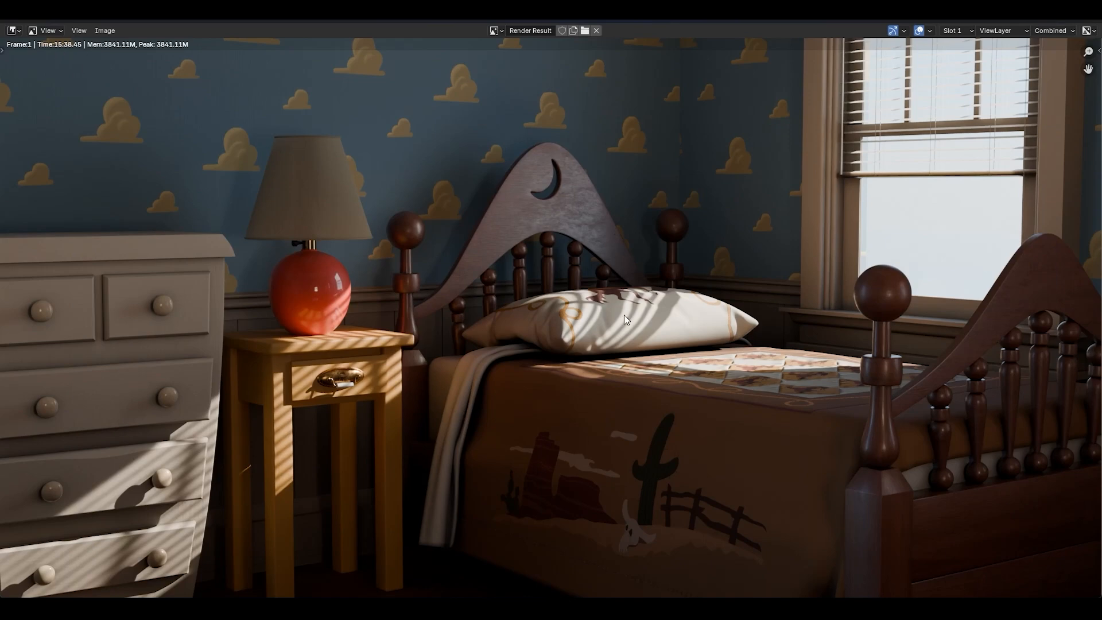
# Save the finished render as a PNG file named "Andy's Room Final Render.png" in the E04-Project folder
pyautogui.click(112, 33)
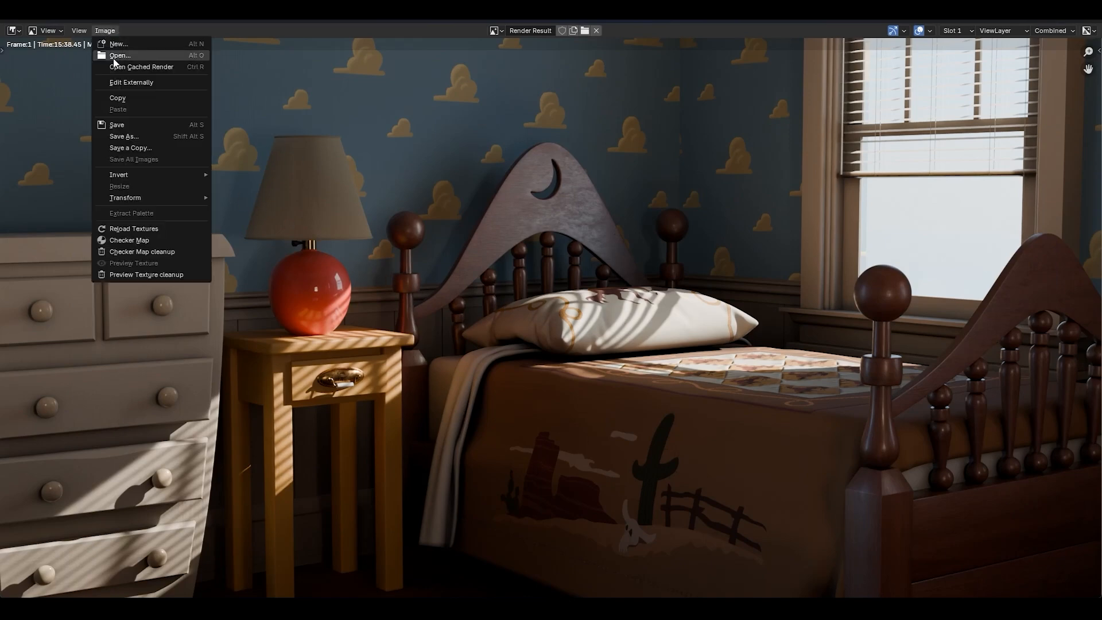
pyautogui.click(140, 132)
pyautogui.write("Andy's Room Final Render")
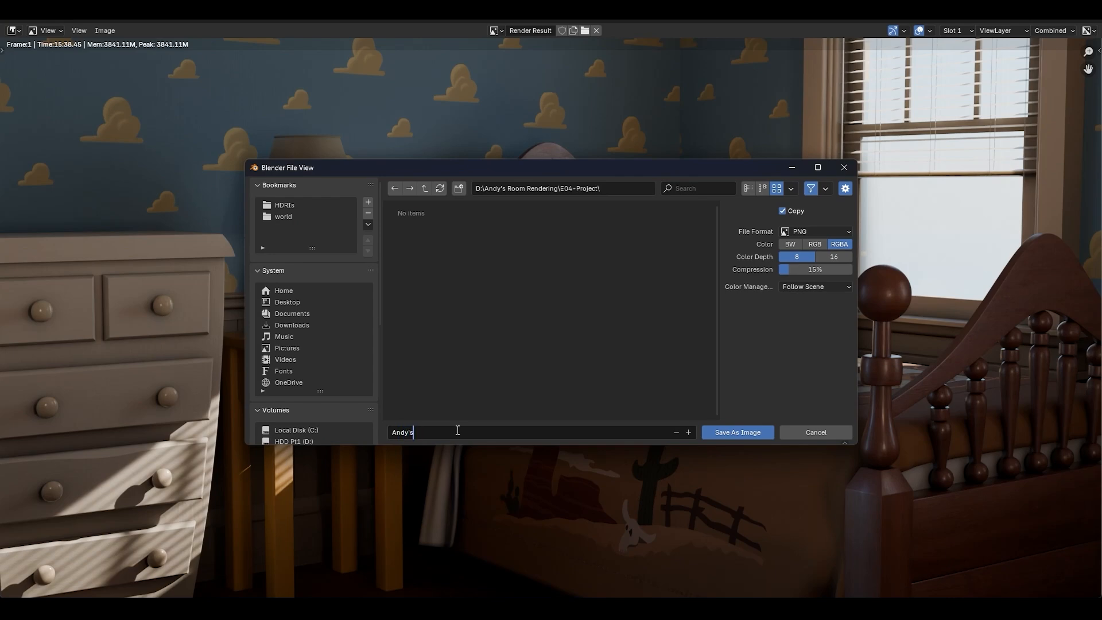
pyautogui.press('Return')
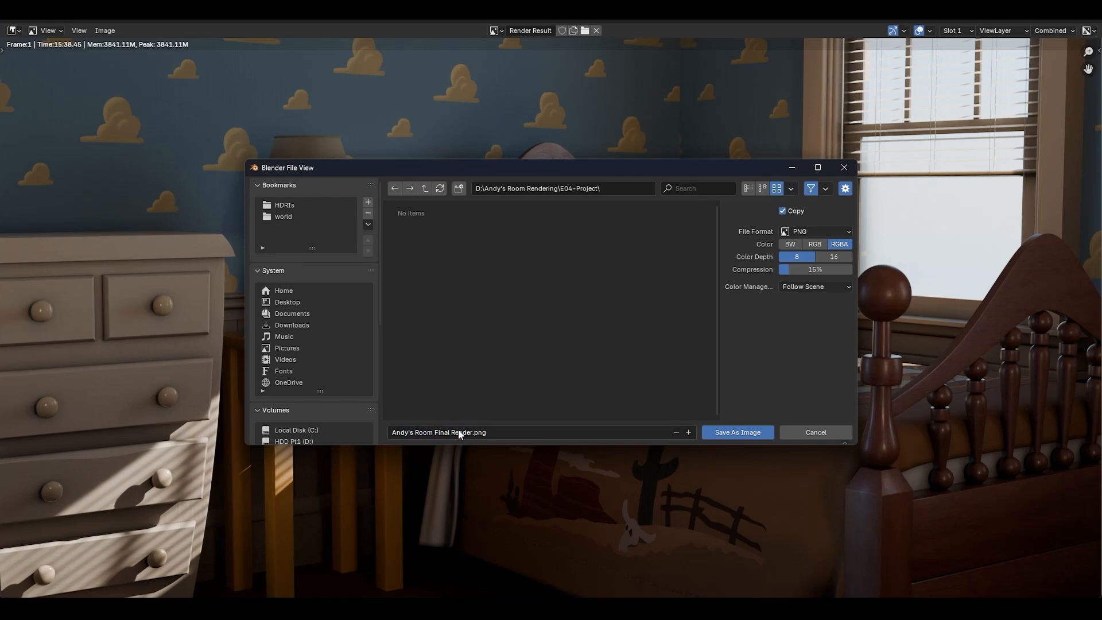
pyautogui.click(814, 231)
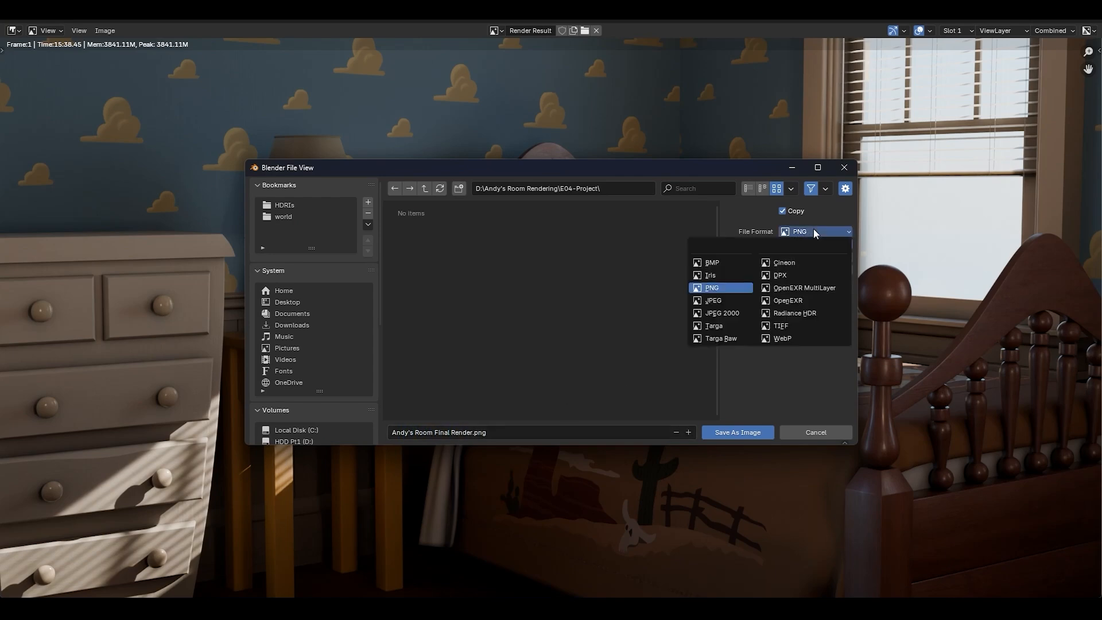
pyautogui.click(727, 290)
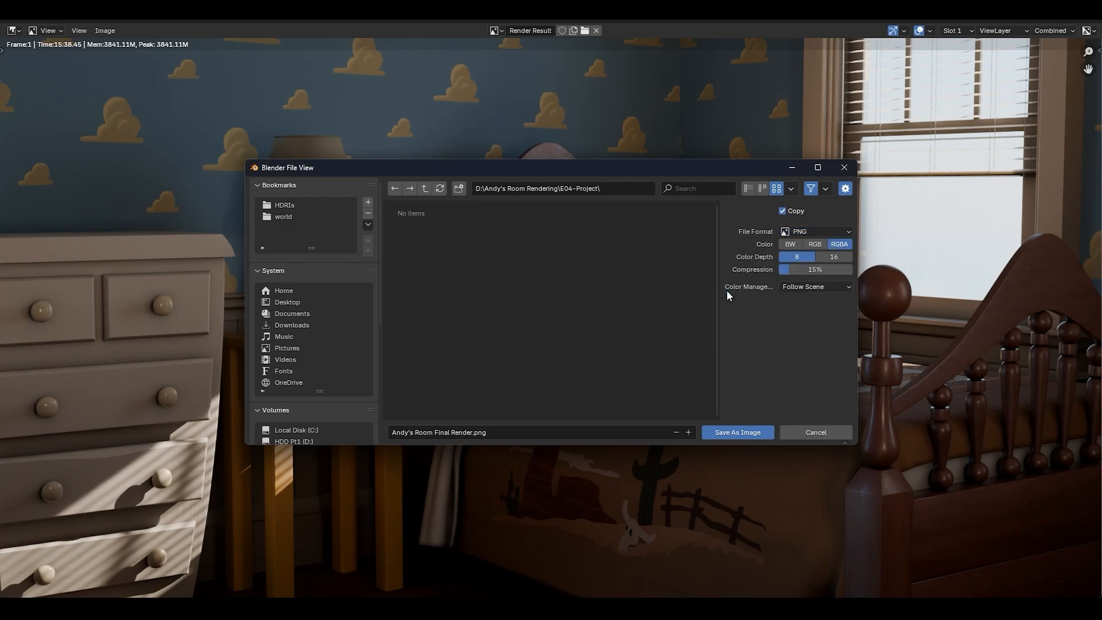
pyautogui.click(743, 432)
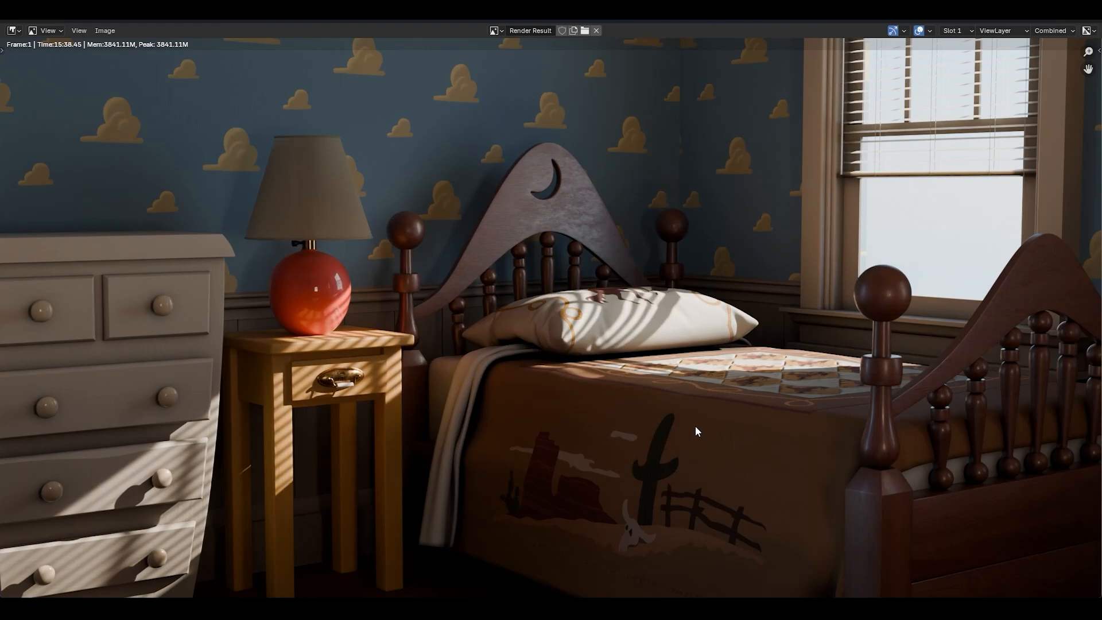
# Close the render window, reopen the last render result for viewing, and close it again
pyautogui.click(1087, 23)
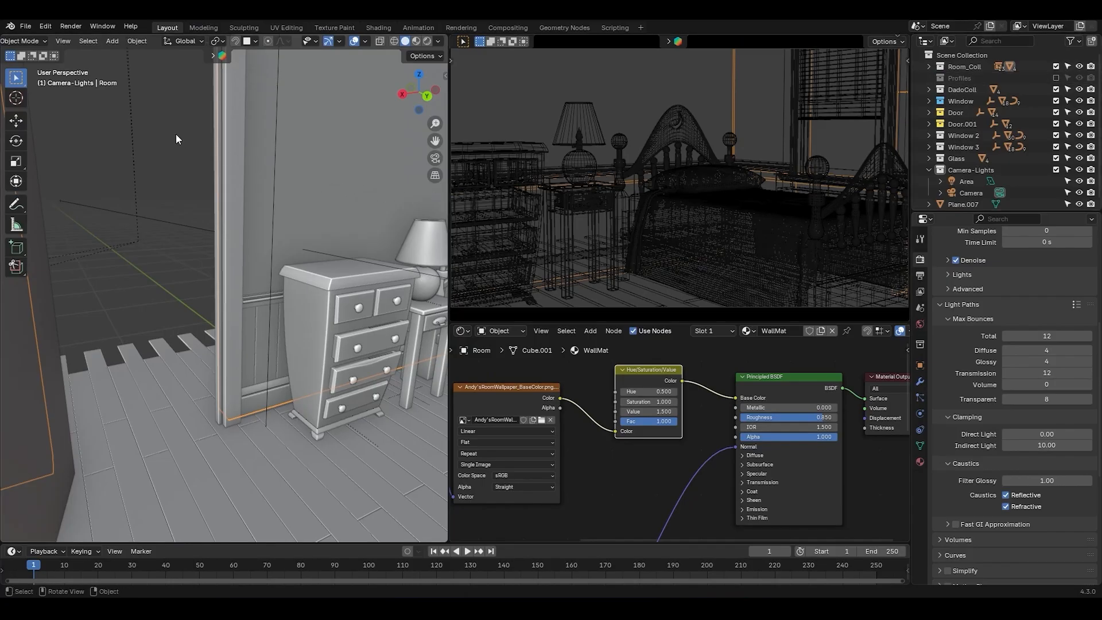
pyautogui.click(71, 26)
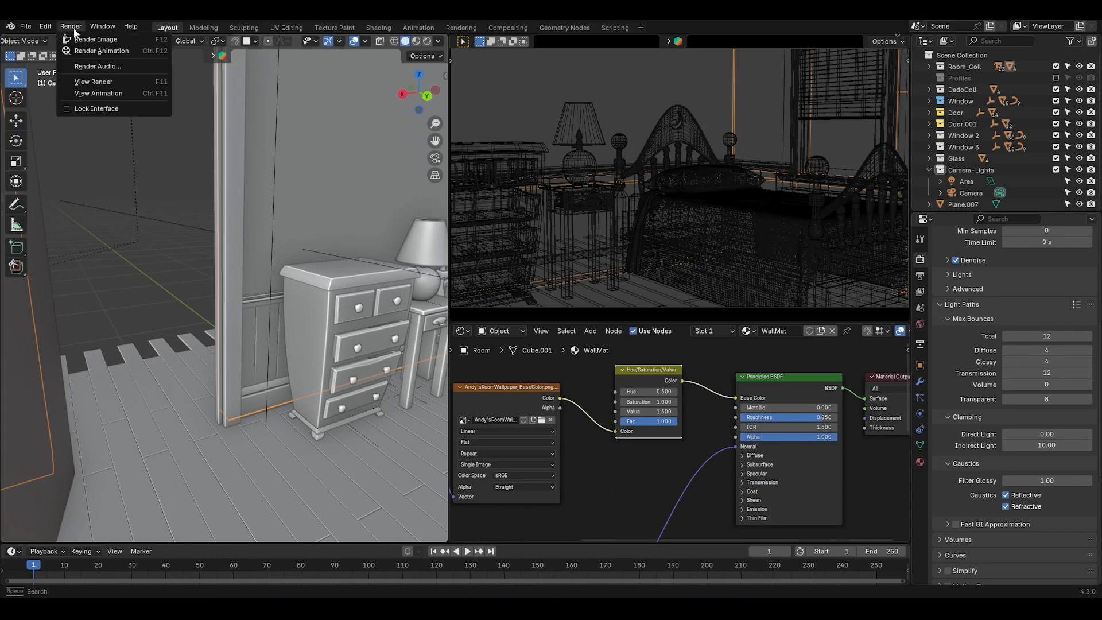
pyautogui.click(107, 83)
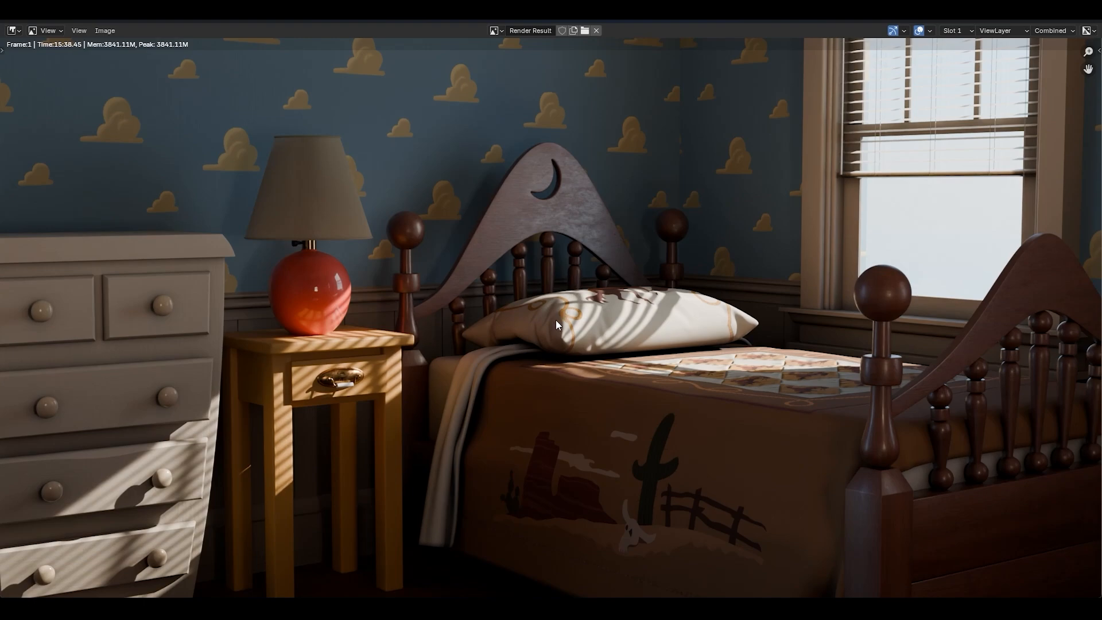
pyautogui.press('Escape')
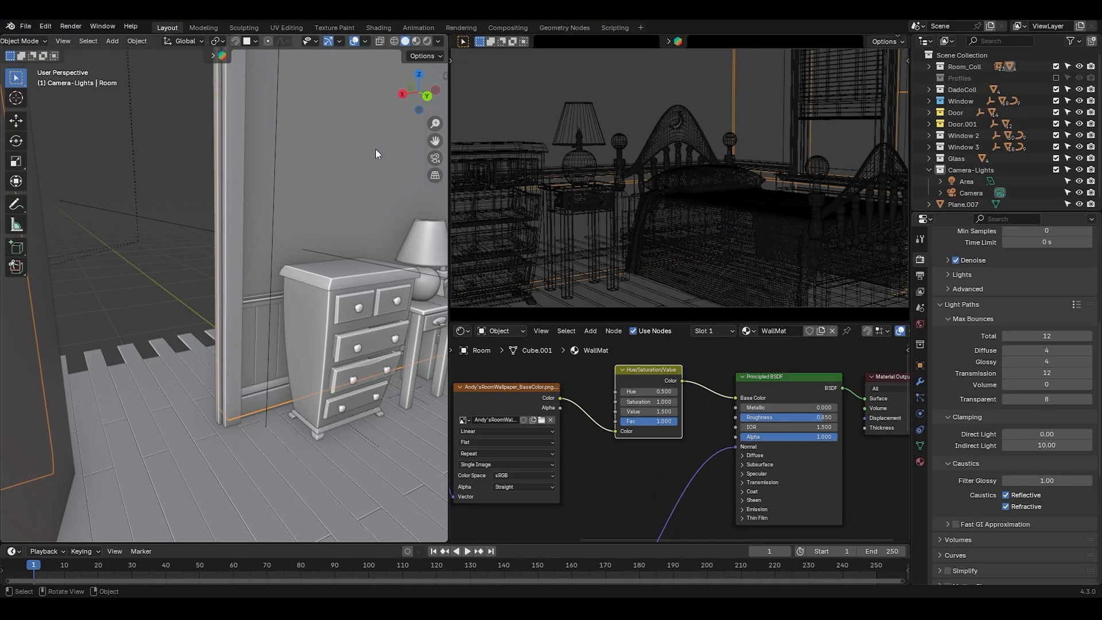
# Switch to the Compositing workspace, remove the Dope Sheet area and hide the node editor's sidebar
pyautogui.click(499, 28)
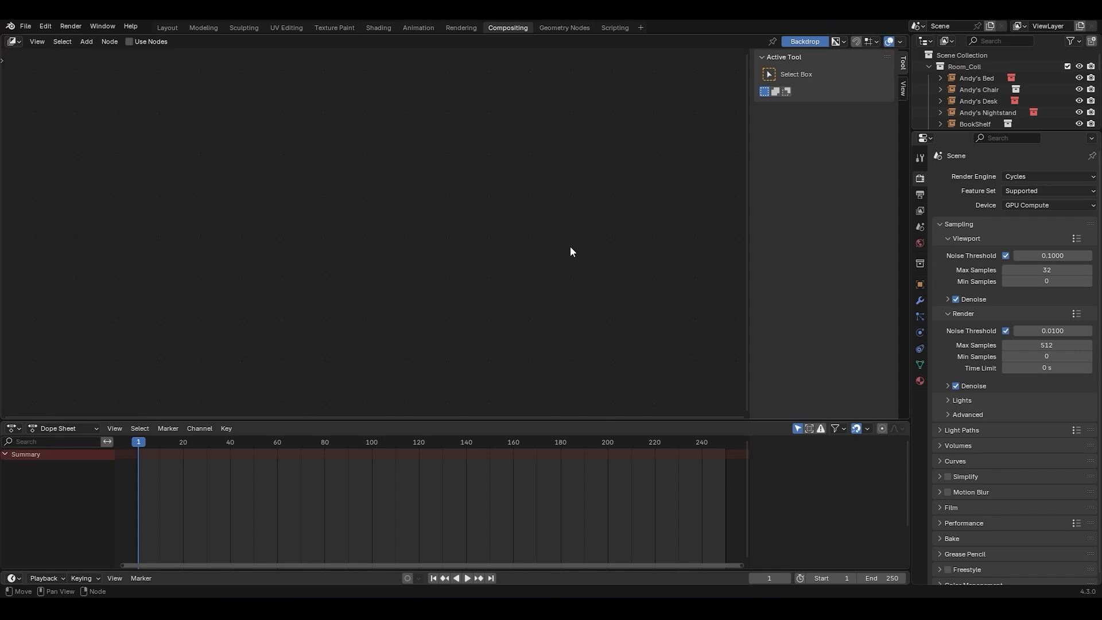
pyautogui.moveTo(220, 421); pyautogui.dragTo(233, 409)
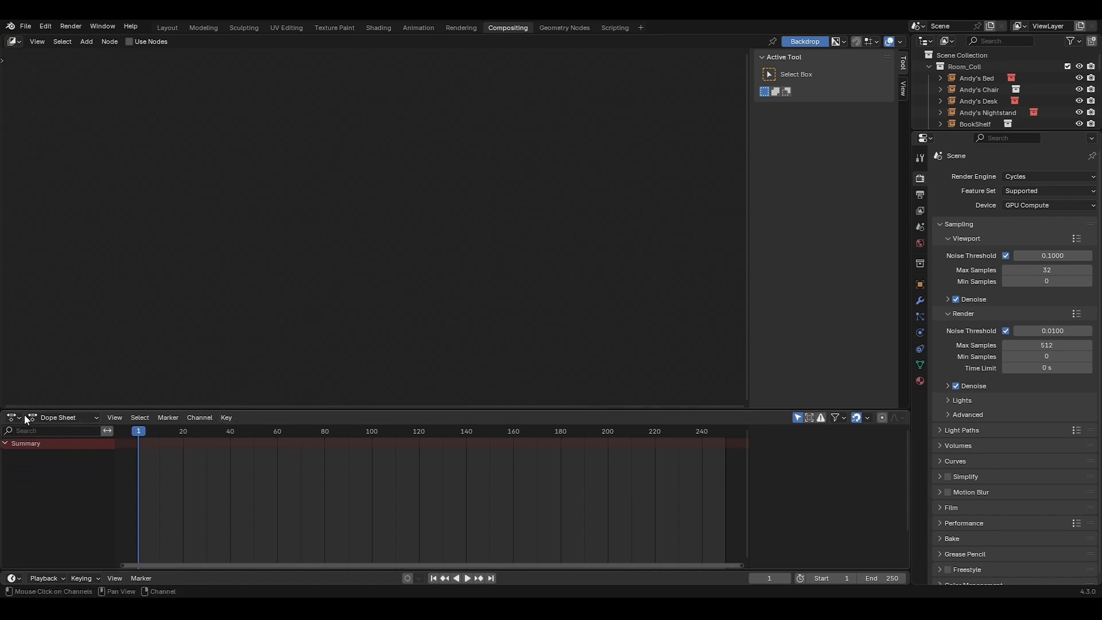
pyautogui.moveTo(3, 402); pyautogui.dragTo(4, 412)
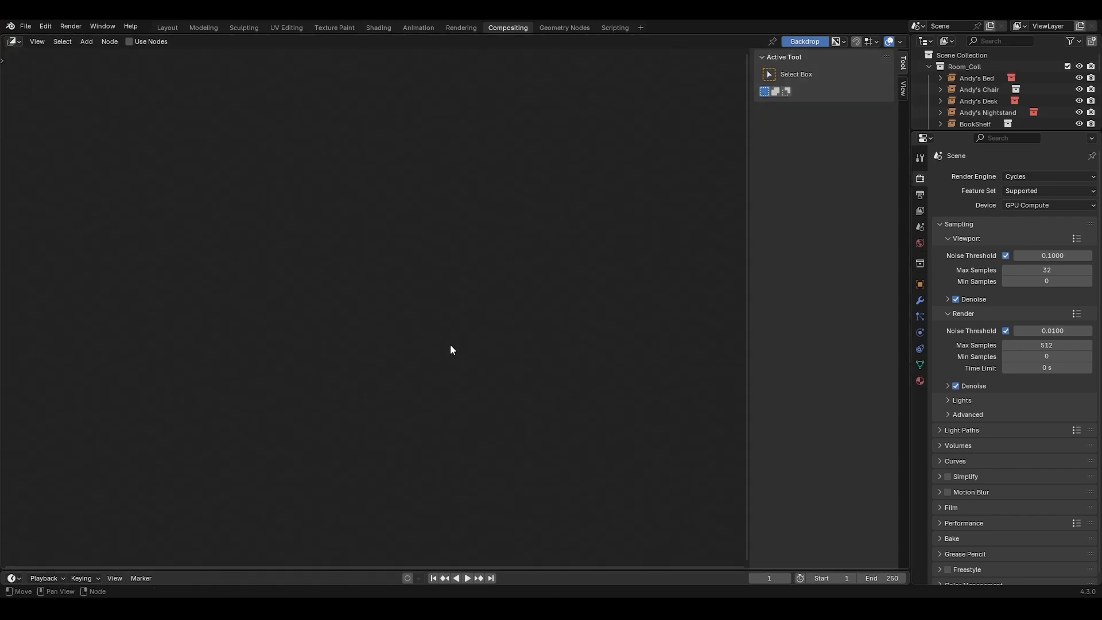
pyautogui.press('n')
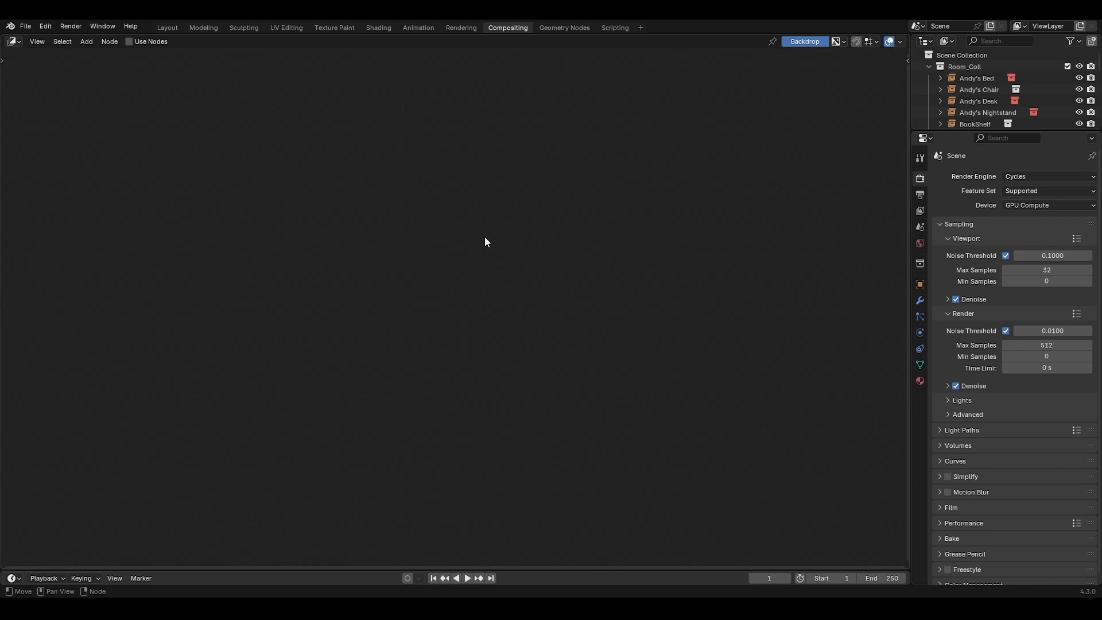
# Enable compositing nodes, attach a Viewer node to the Render Layers image and place it below the Composite node
pyautogui.click(139, 42)
pyautogui.moveTo(449, 381); pyautogui.dragTo(472, 296, button='middle')
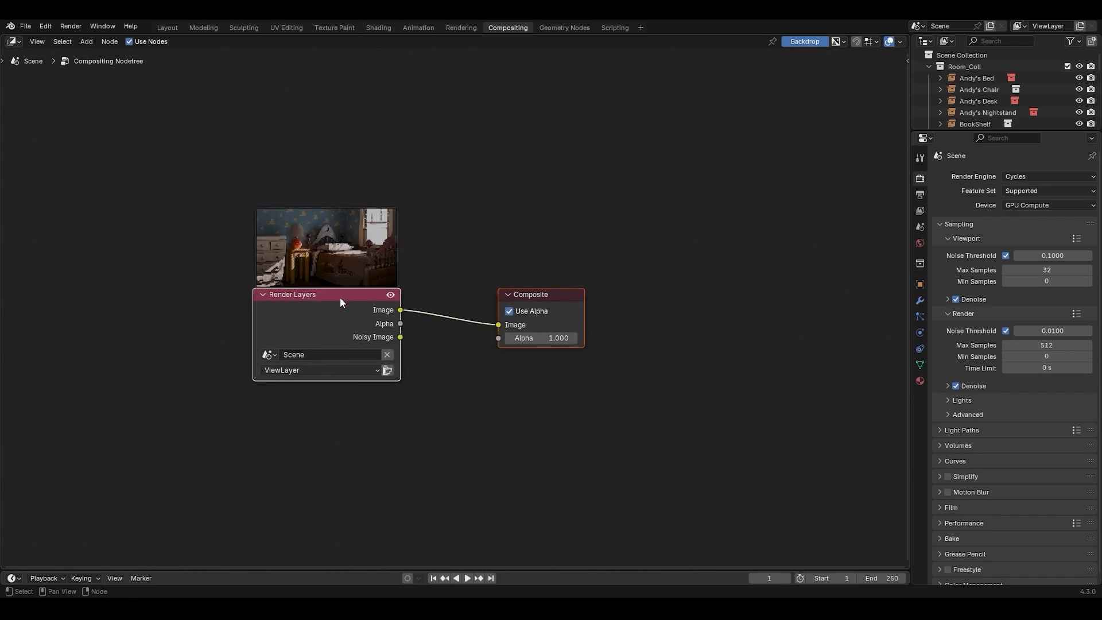
pyautogui.keyDown('ctrl'); pyautogui.keyDown('shift'); pyautogui.click(303, 309); pyautogui.keyUp('shift'); pyautogui.keyUp('ctrl')
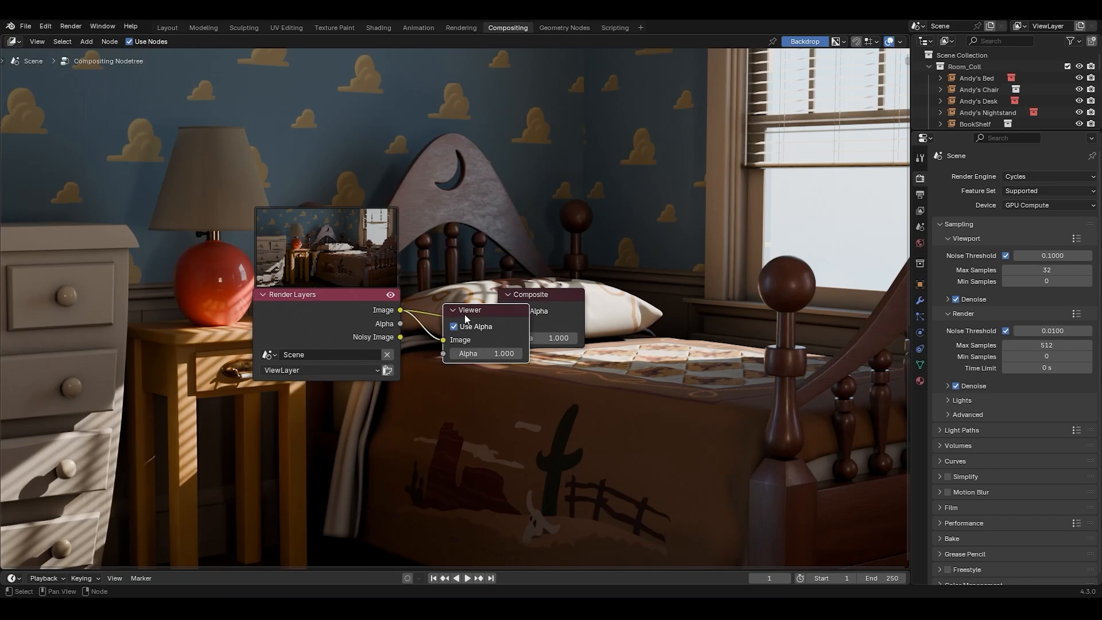
pyautogui.moveTo(470, 313); pyautogui.dragTo(525, 363)
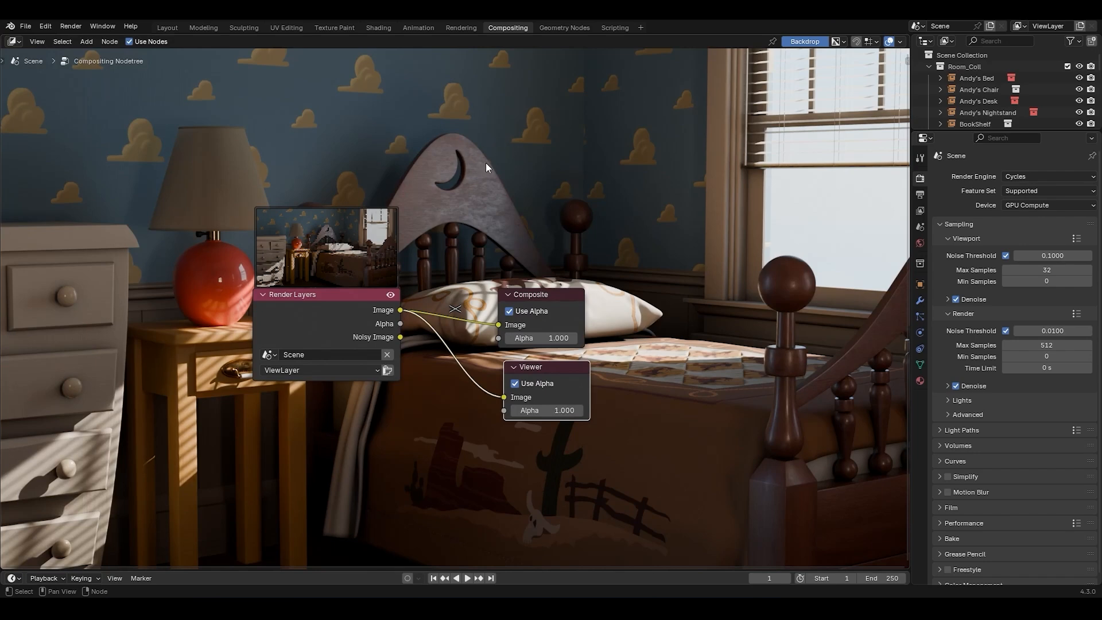
# Toggle the backdrop off and on, shrink it until the whole render fits, and shift it up behind the nodes
pyautogui.click(805, 41)
pyautogui.click(817, 41)
pyautogui.press('v')
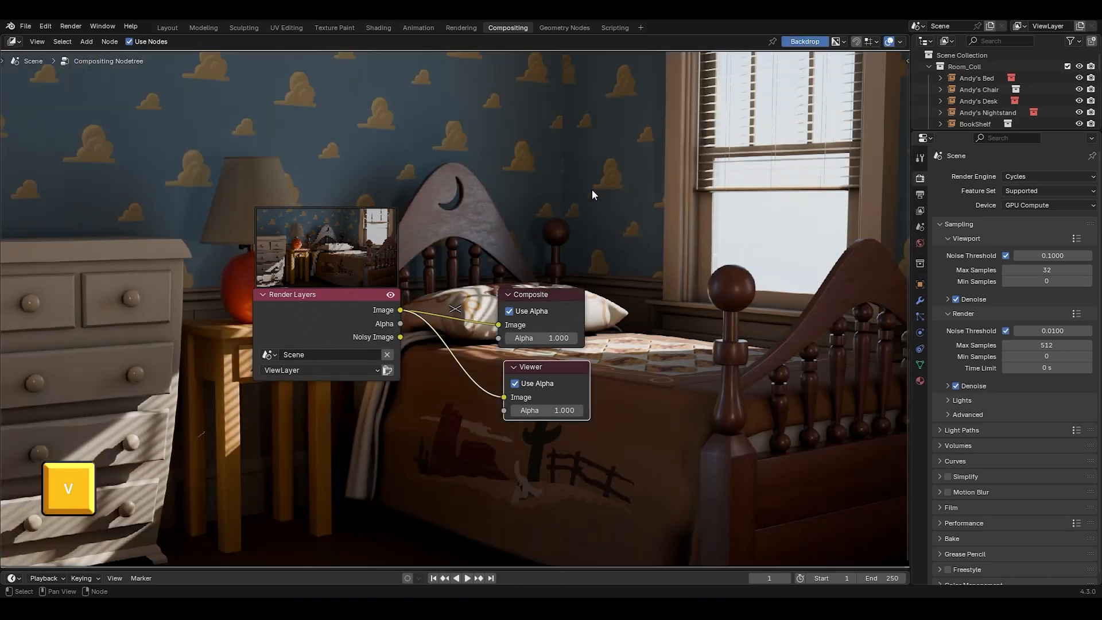
pyautogui.press('v')
pyautogui.hotkey('alt', 'v')
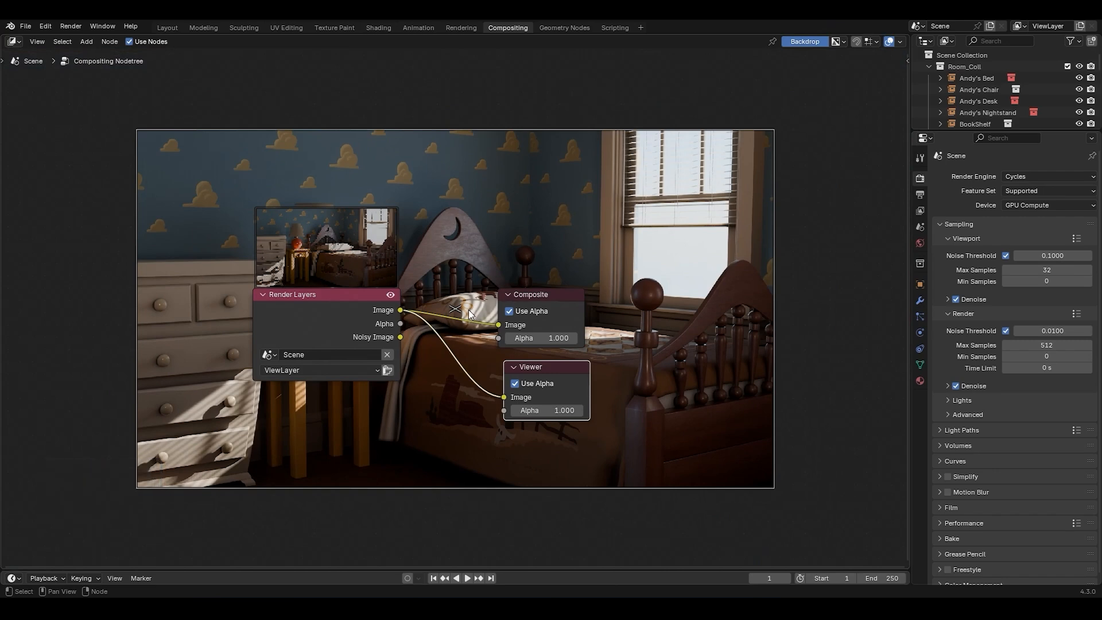
pyautogui.keyDown('alt'); pyautogui.moveTo(456, 310); pyautogui.dragTo(487, 222, button='middle'); pyautogui.keyUp('alt')
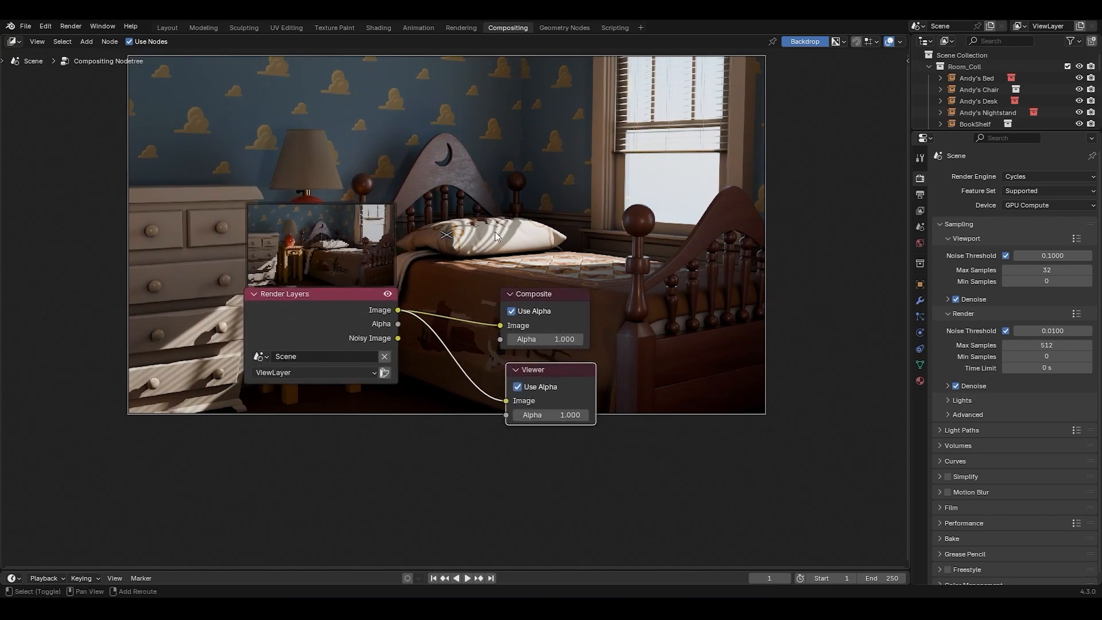
pyautogui.keyDown('shift'); pyautogui.moveTo(495, 232); pyautogui.dragTo(527, 246, button='middle'); pyautogui.keyUp('shift')
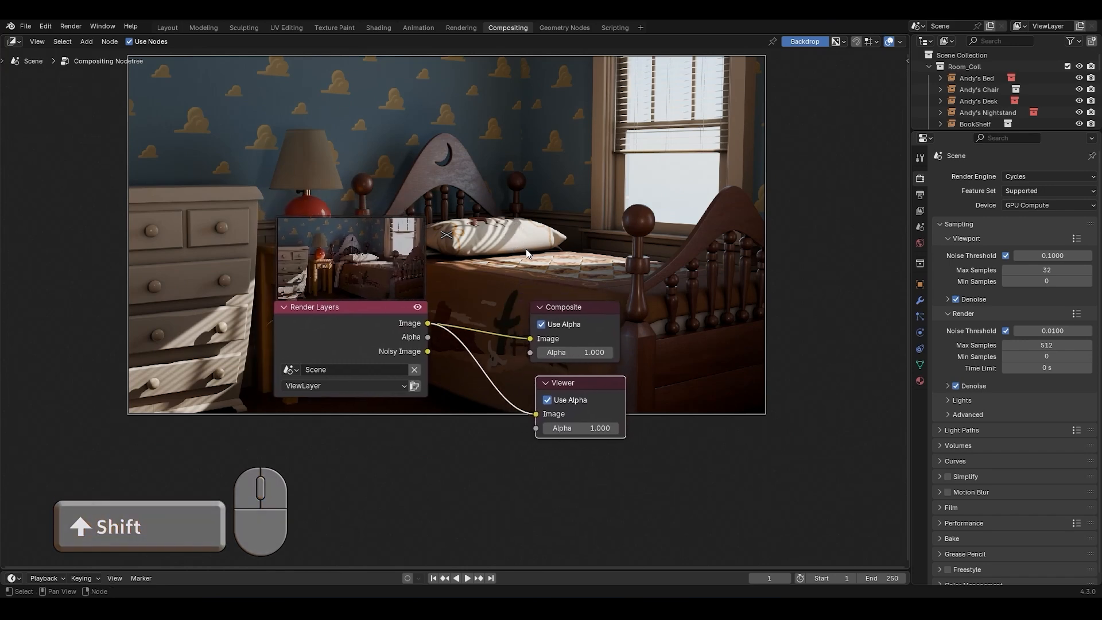
# Move the Composite and Viewer nodes together well away from Render Layers and nudge the backdrop
pyautogui.moveTo(637, 273); pyautogui.dragTo(855, 329)
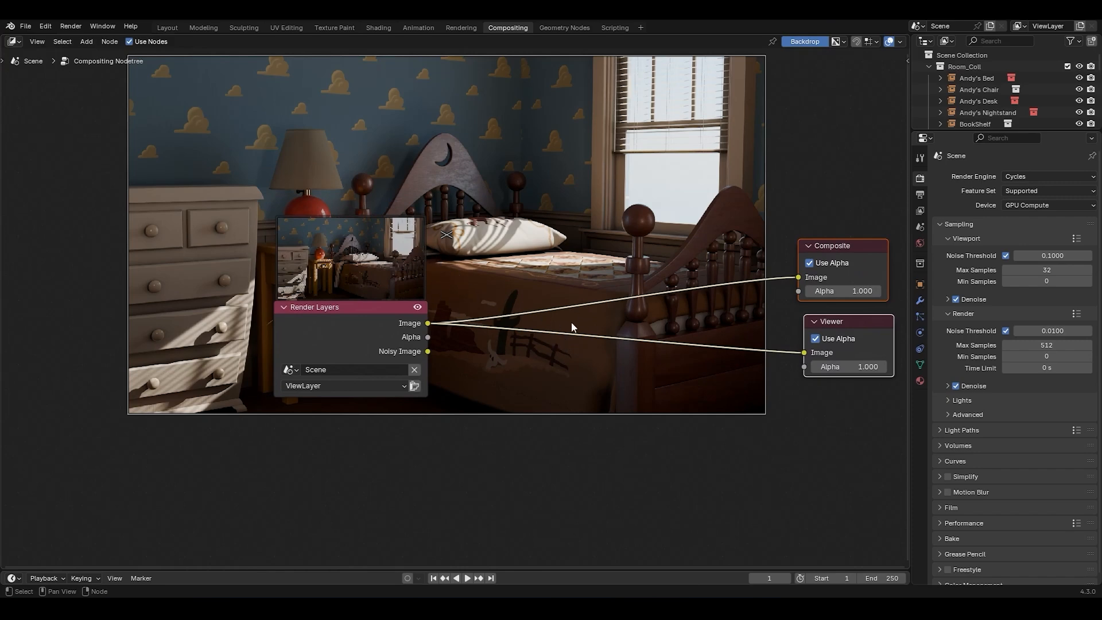
pyautogui.moveTo(513, 180); pyautogui.dragTo(513, 183, button='middle')
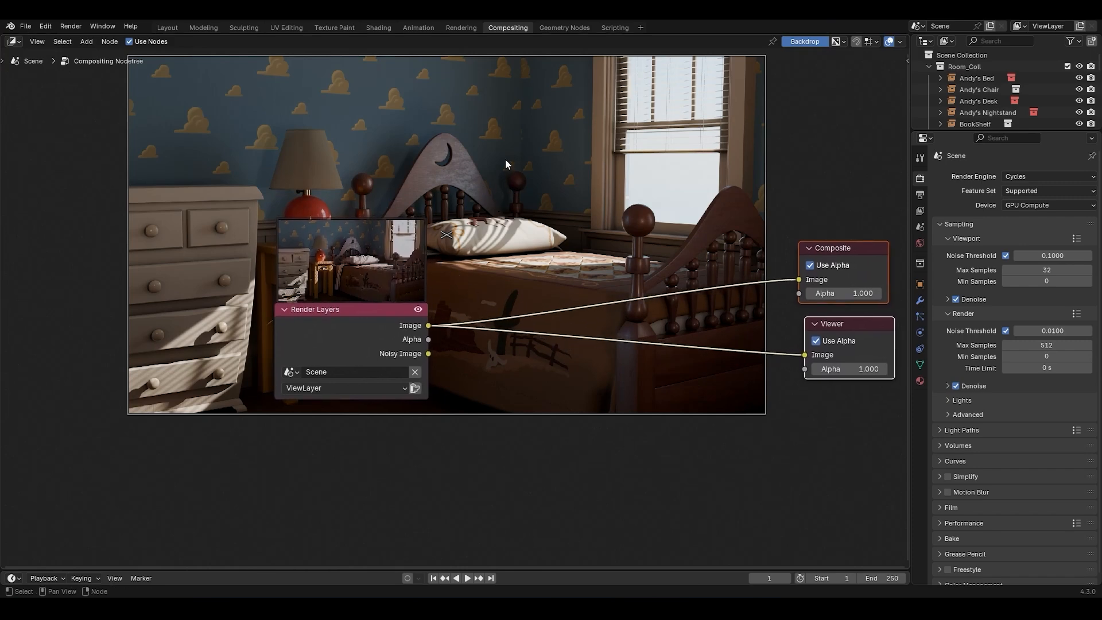
pyautogui.keyDown('alt'); pyautogui.moveTo(447, 236); pyautogui.dragTo(471, 242, button='middle'); pyautogui.keyUp('alt')
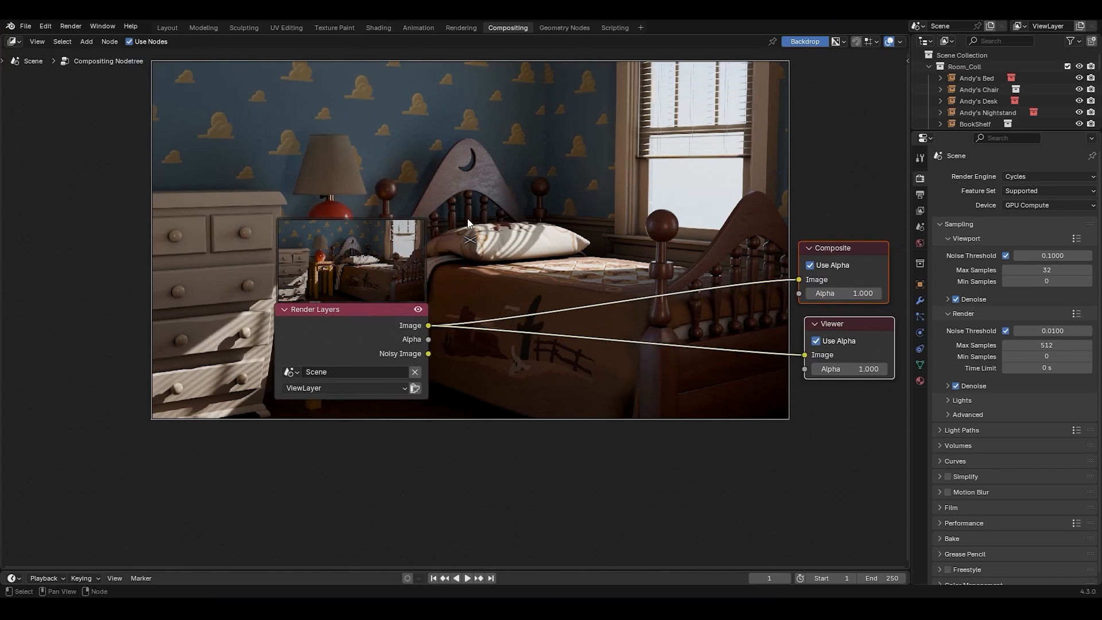
pyautogui.moveTo(541, 268); pyautogui.dragTo(511, 257, button='middle')
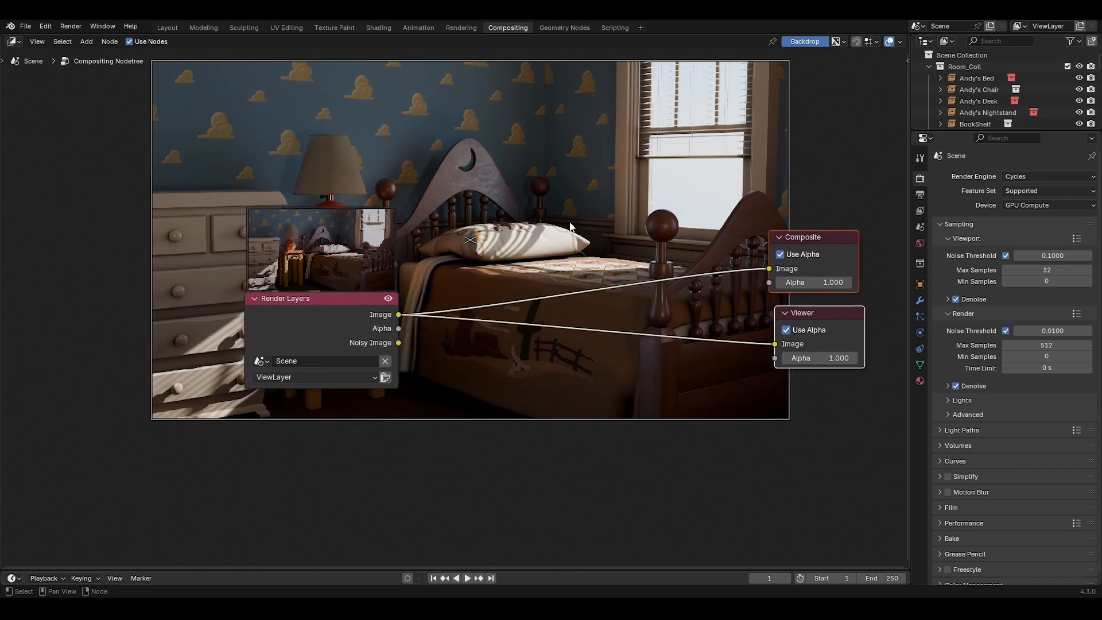
# Collapse the outliner and properties areas, split the compositor vertically, and make one half an Image Editor
pyautogui.moveTo(914, 133); pyautogui.dragTo(923, 77)
pyautogui.moveTo(910, 37); pyautogui.dragTo(972, 81)
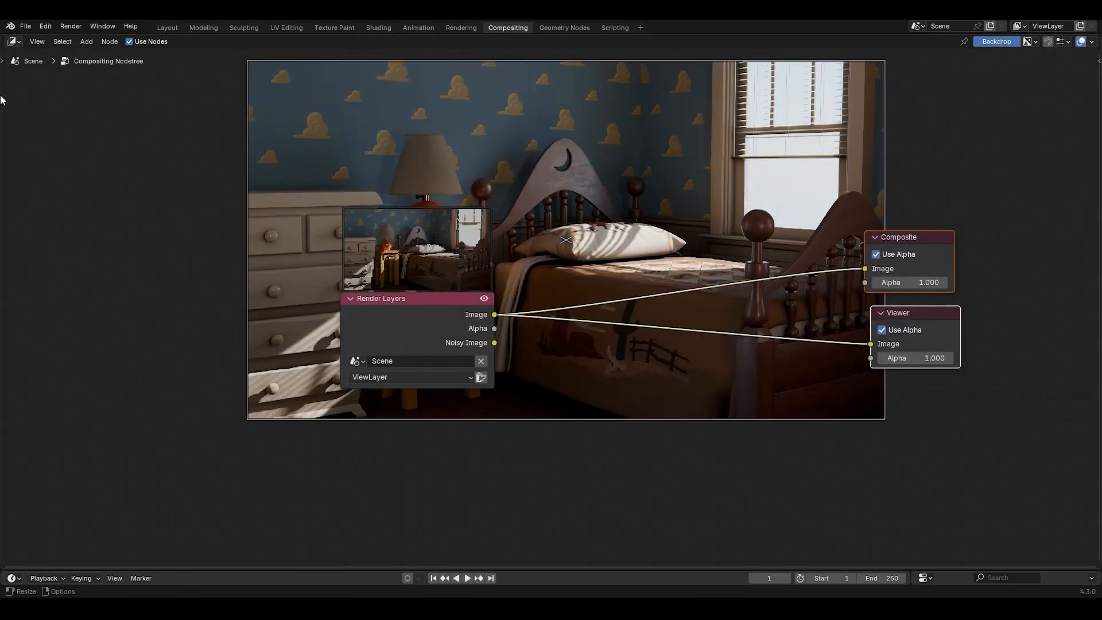
pyautogui.moveTo(6, 39); pyautogui.dragTo(511, 184)
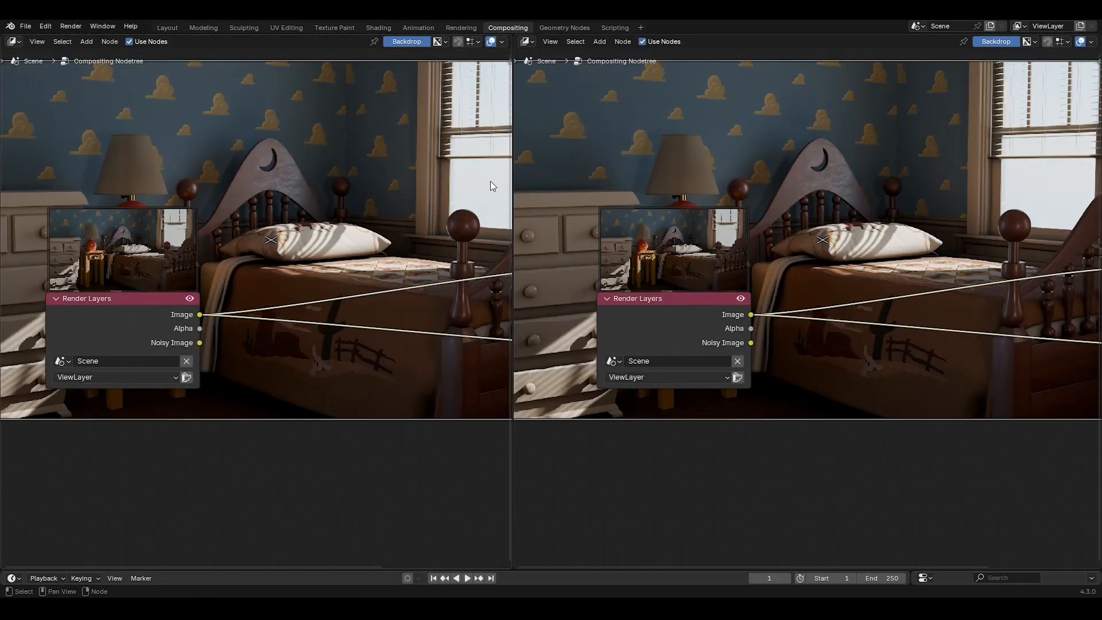
pyautogui.click(15, 42)
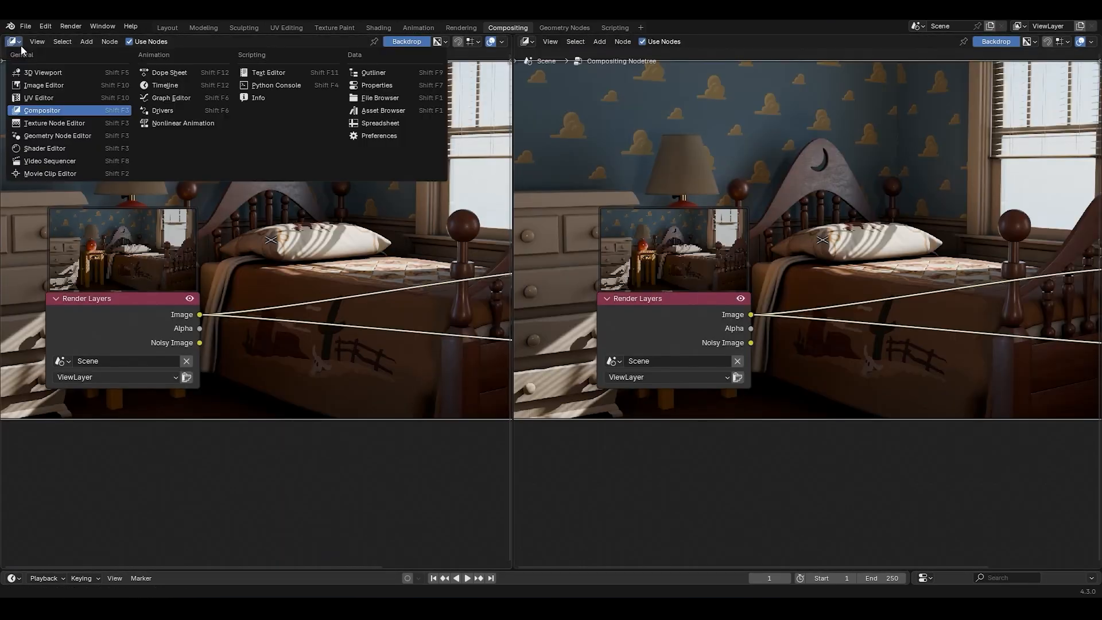
pyautogui.click(37, 85)
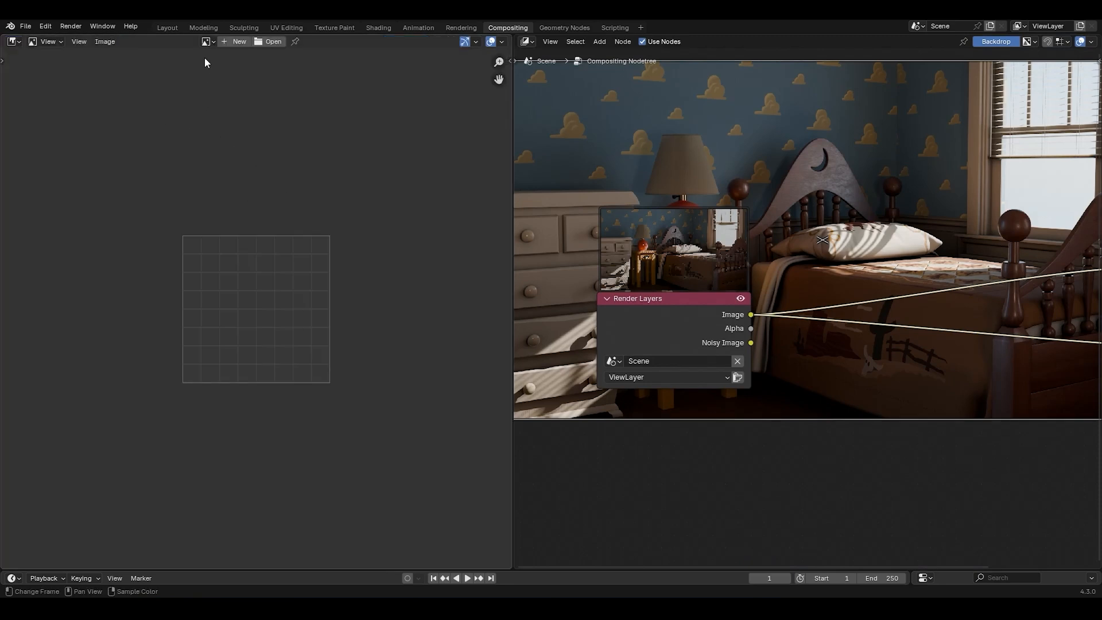
# Display the Viewer Node image in the Image Editor, zoomed out to show the full render
pyautogui.click(208, 42)
pyautogui.write('view')
pyautogui.press('Return')
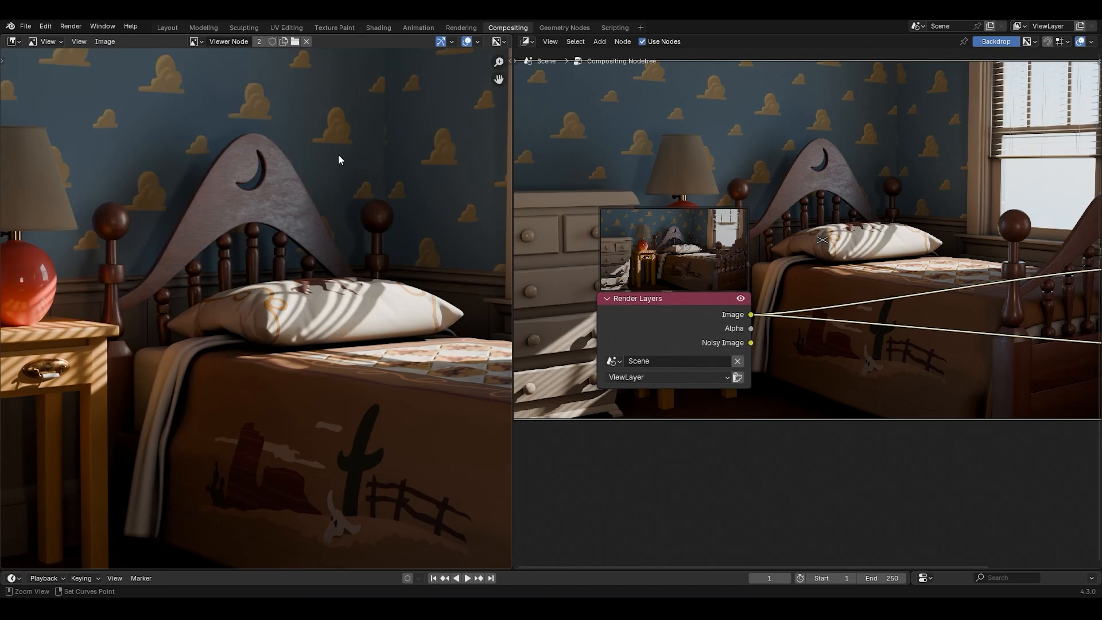
pyautogui.keyDown('ctrl'); pyautogui.moveTo(338, 156); pyautogui.dragTo(333, 246, button='middle'); pyautogui.keyUp('ctrl')
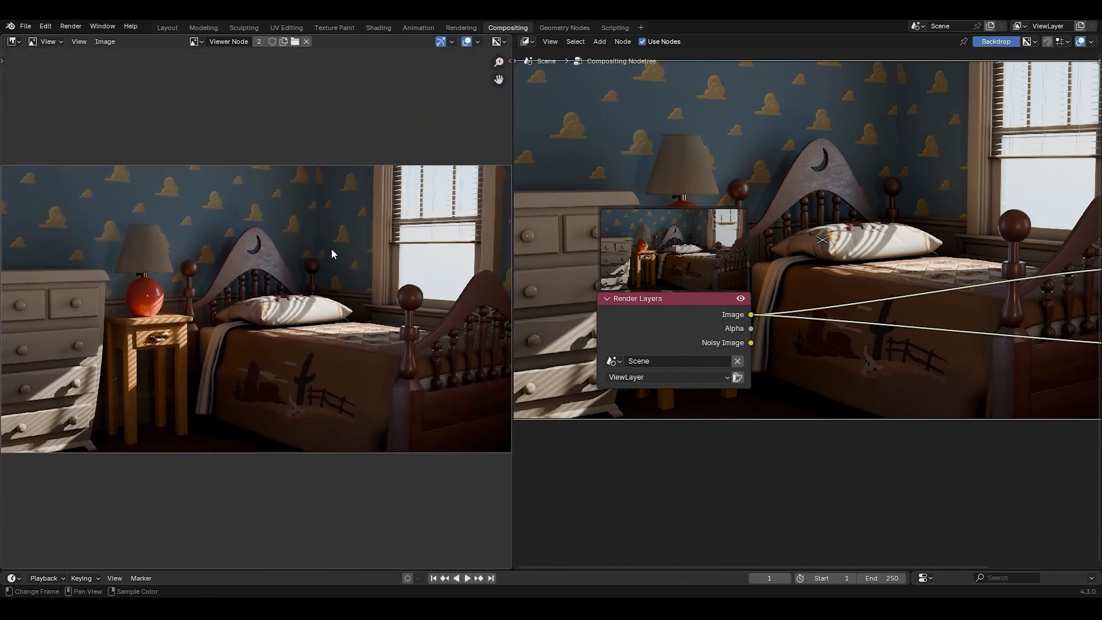
# Turn off the compositor backdrop, move the Viewer node well below the Composite node, and align Composite roughly level with Render Layers
pyautogui.keyDown('ctrl'); pyautogui.moveTo(775, 202); pyautogui.dragTo(775, 225, button='middle'); pyautogui.keyUp('ctrl')
pyautogui.keyDown('shift'); pyautogui.moveTo(973, 190); pyautogui.dragTo(943, 202, button='middle'); pyautogui.keyUp('shift')
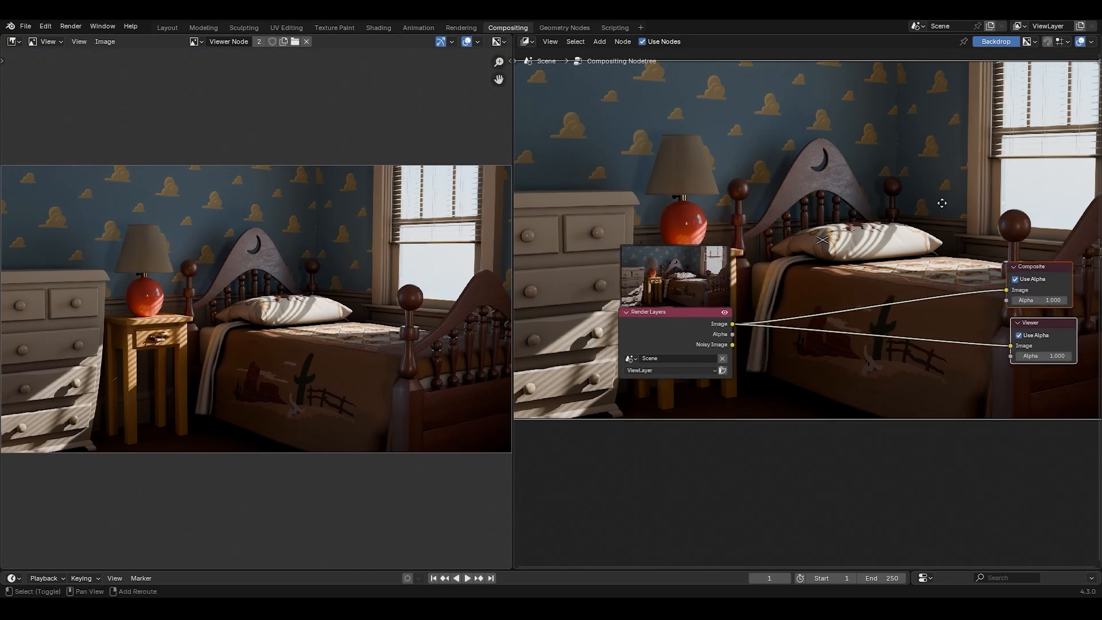
pyautogui.click(998, 42)
pyautogui.moveTo(877, 244); pyautogui.dragTo(796, 196, button='middle')
pyautogui.click(947, 283)
pyautogui.moveTo(947, 283); pyautogui.dragTo(896, 406)
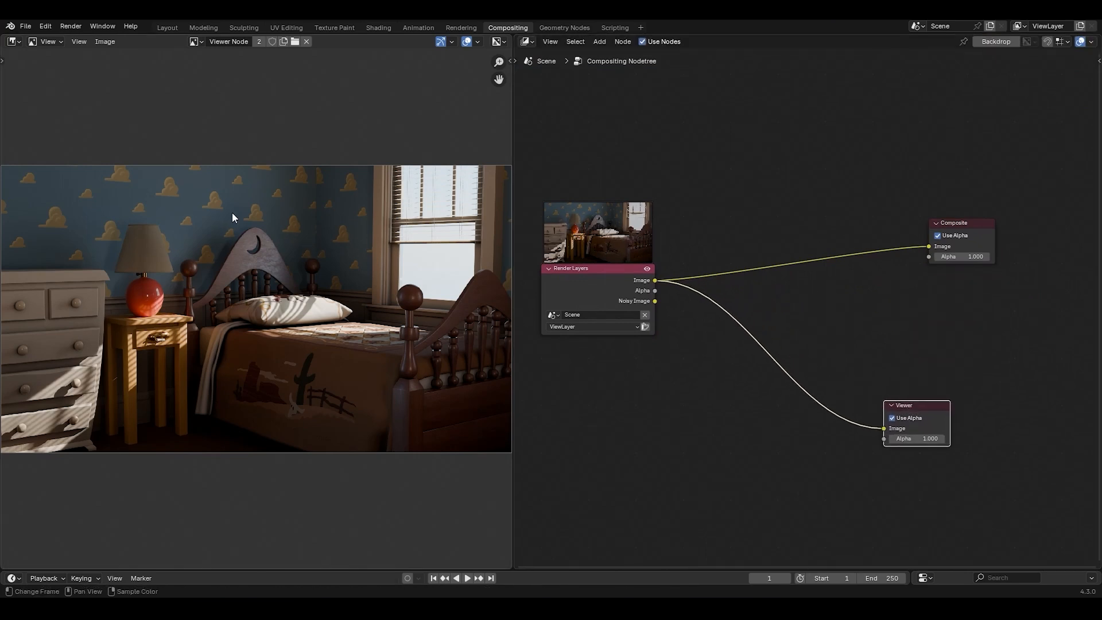
pyautogui.click(705, 345)
pyautogui.moveTo(962, 214); pyautogui.dragTo(987, 233)
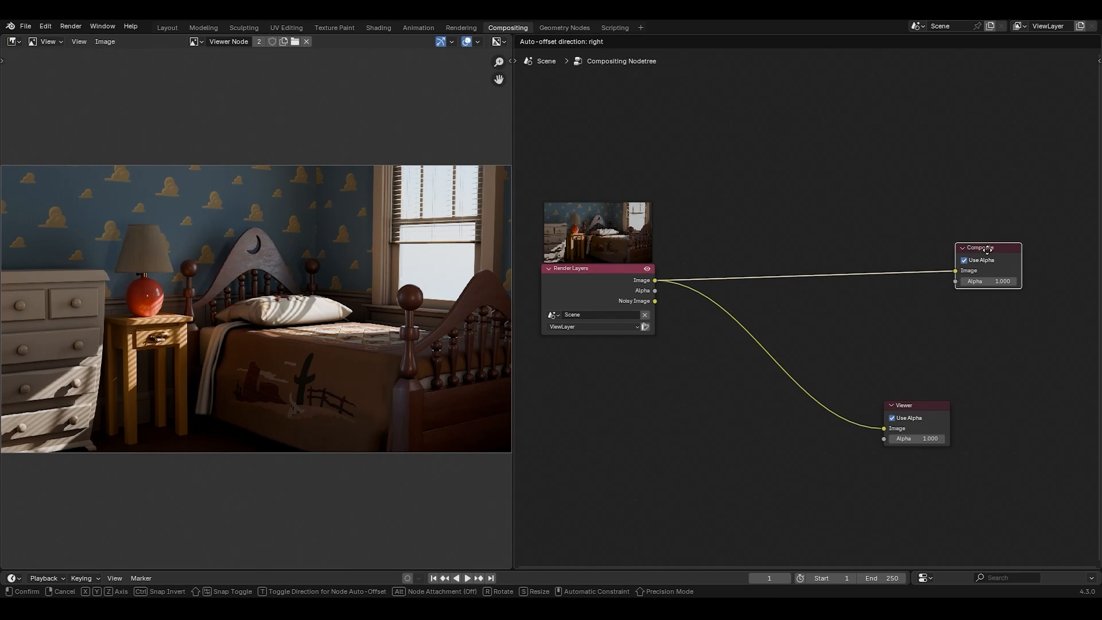
pyautogui.click(778, 299)
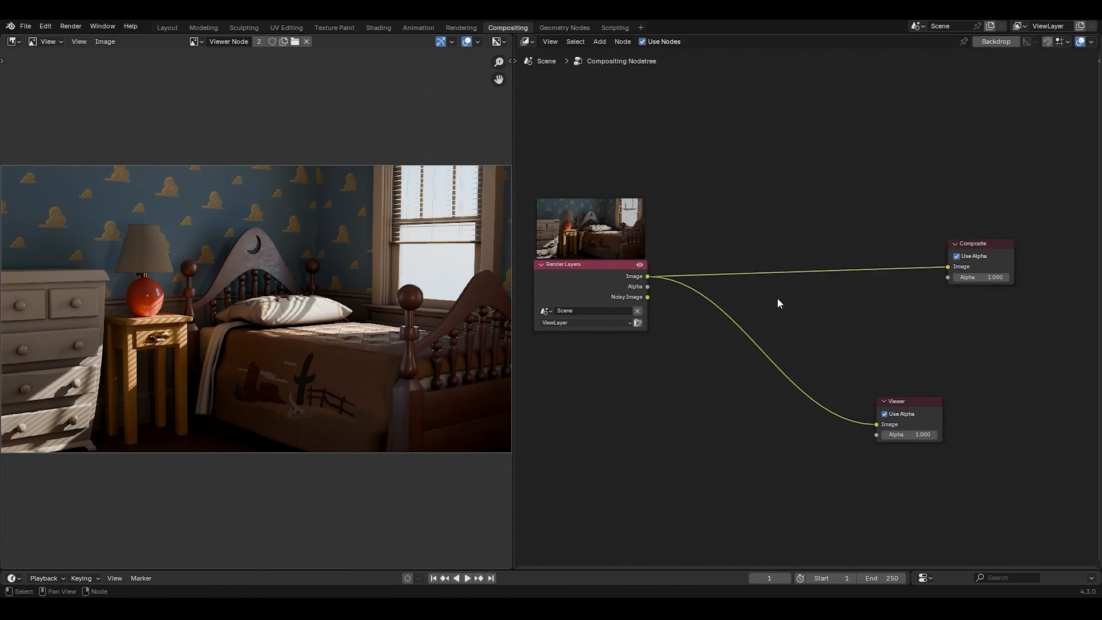
pyautogui.hotkey('shift', 'a')
pyautogui.write('lens')
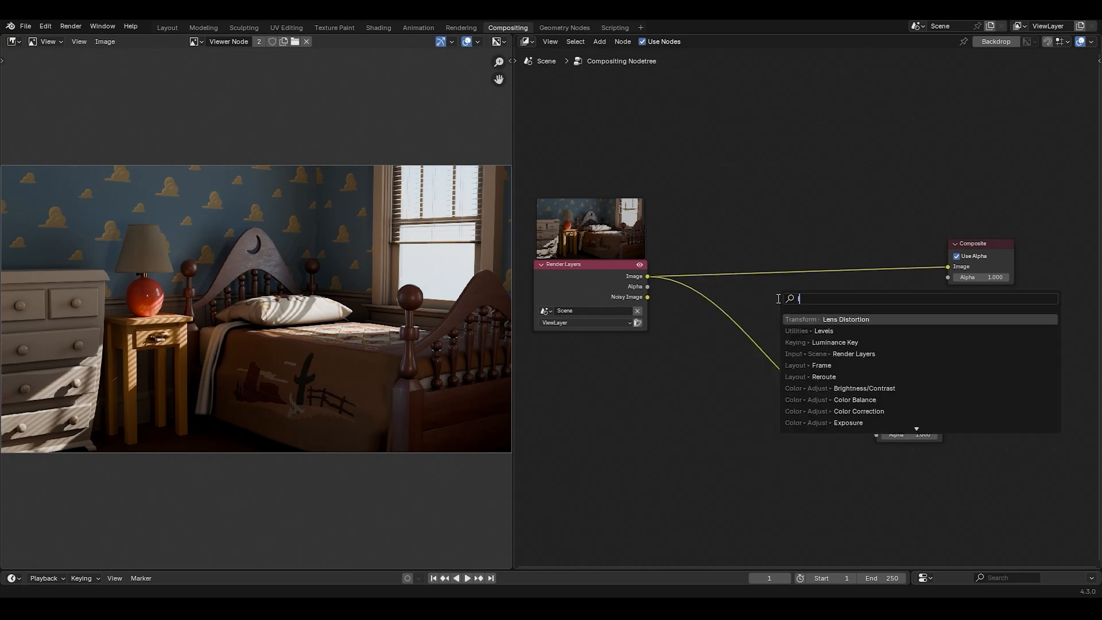
pyautogui.press('Return')
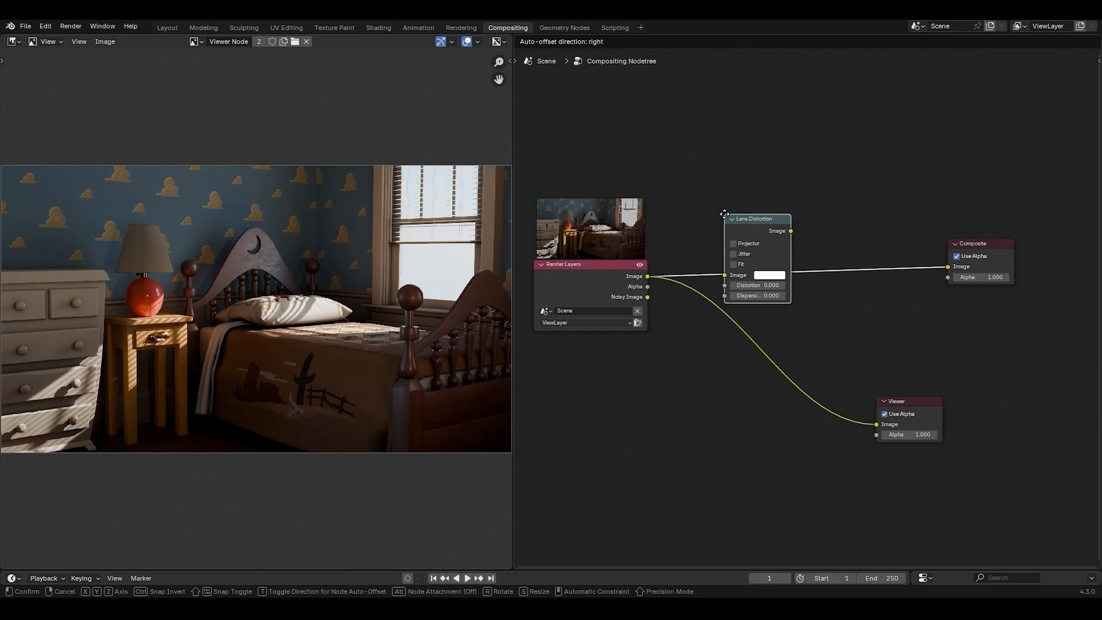
pyautogui.click(718, 207)
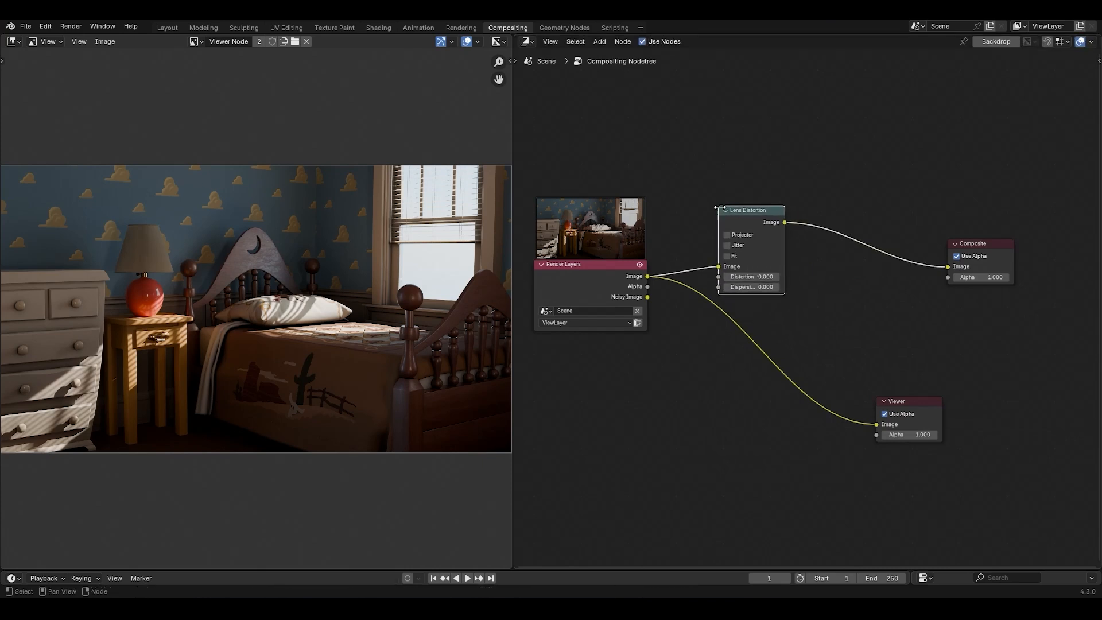
pyautogui.press('Home')
pyautogui.moveTo(805, 266)
pyautogui.keyDown('ctrl'); pyautogui.mouseDown(button='middle')
pyautogui.moveTo(812, 249)
pyautogui.moveTo(824, 261)
pyautogui.mouseUp(button='middle'); pyautogui.keyUp('ctrl')
pyautogui.moveTo(762, 253); pyautogui.dragTo(804, 253)
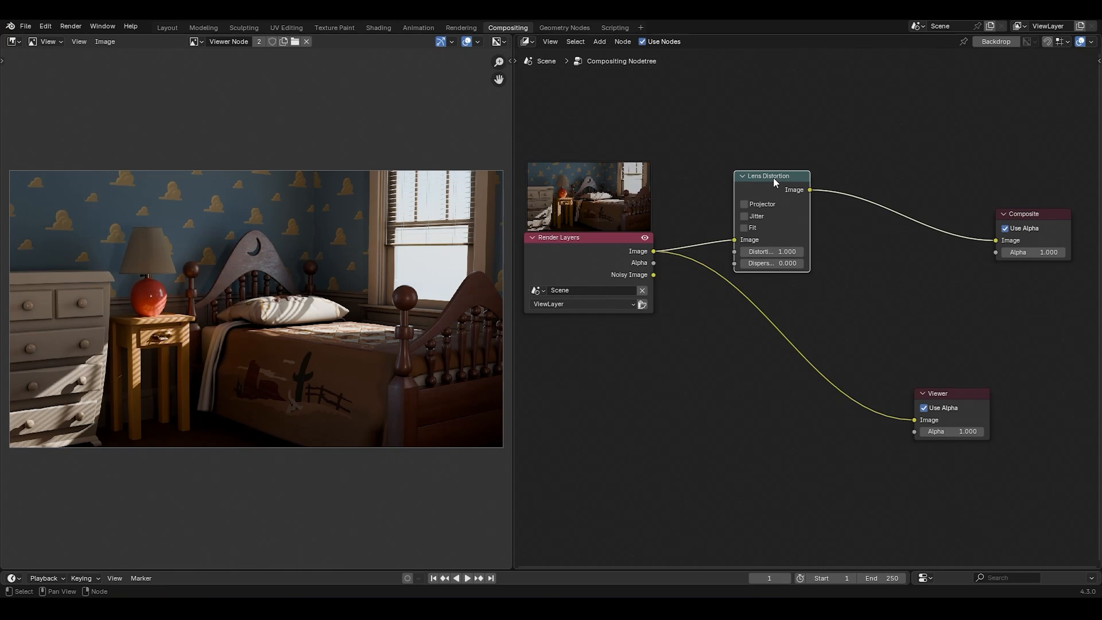
pyautogui.hotkey('ctrl', 'x')
# Insert a Lens Distortion node on the link between Render Layers and the Viewer node
pyautogui.hotkey('shift', 'a')
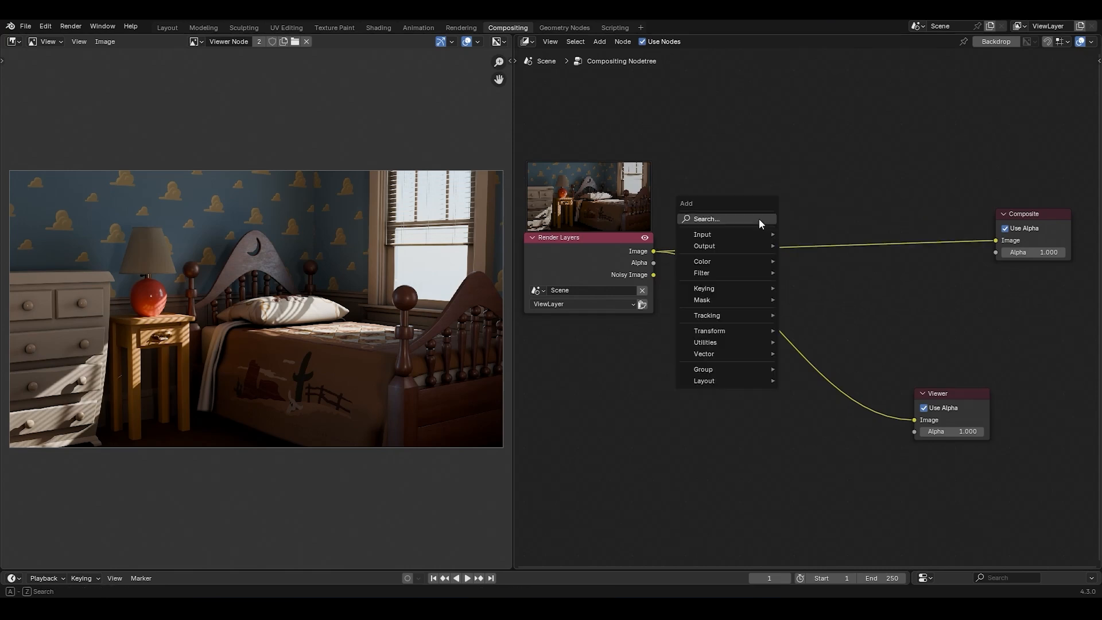
pyautogui.write('imaglens')
pyautogui.press('Return')
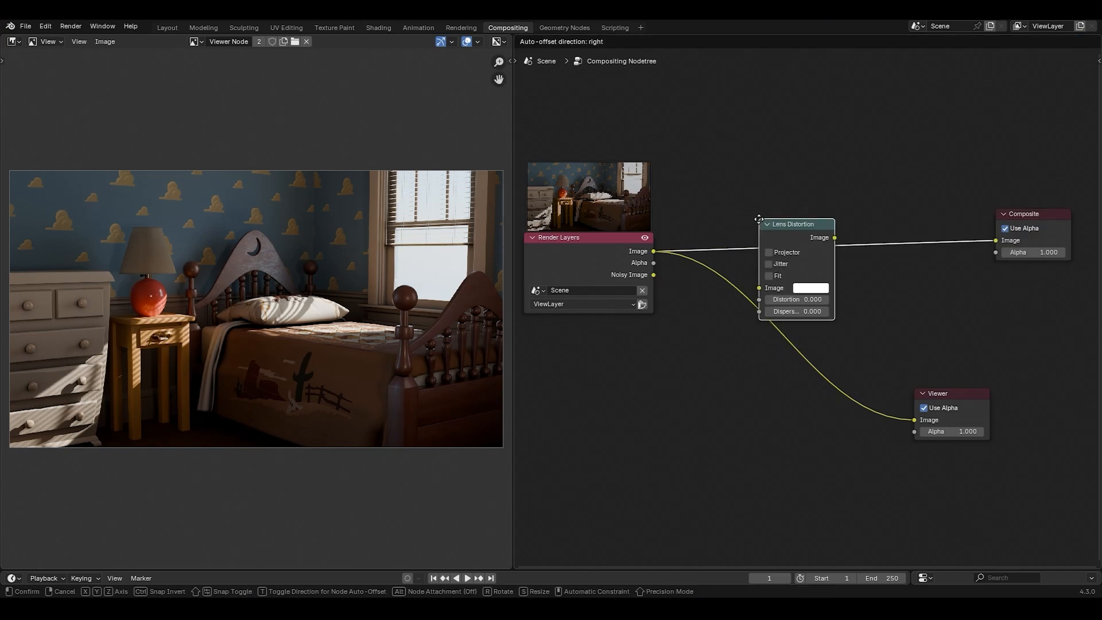
pyautogui.click(713, 268)
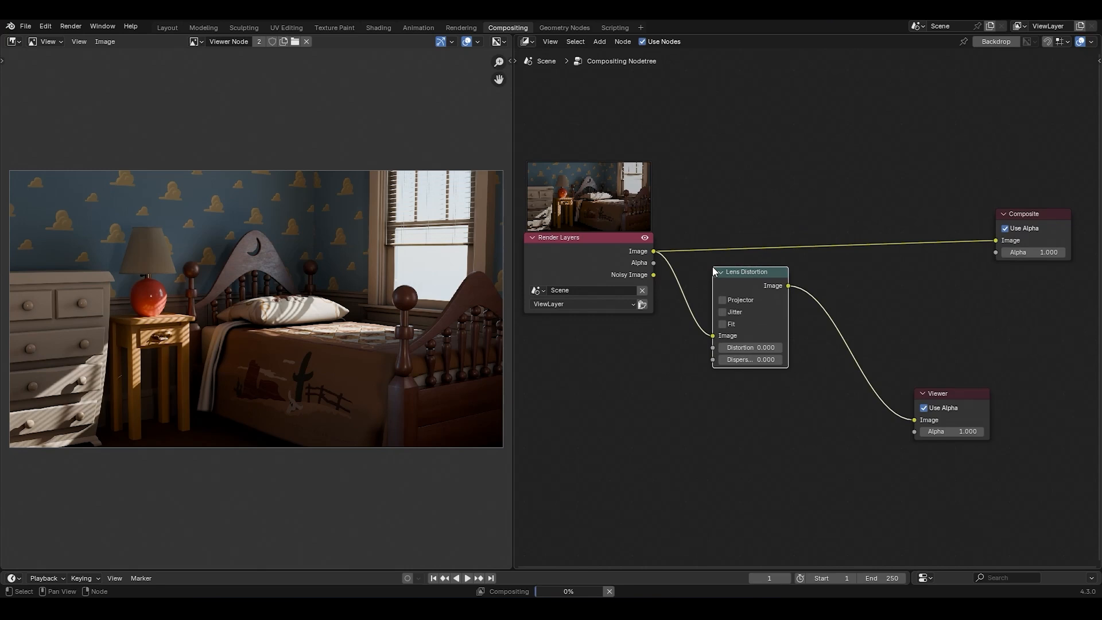
# Set the Lens Distortion node's Distortion to 0.01 and enable Fit
pyautogui.moveTo(750, 347)
pyautogui.mouseDown()
pyautogui.moveTo(730, 347)
pyautogui.moveTo(769, 348)
pyautogui.moveTo(750, 348)
pyautogui.mouseUp()
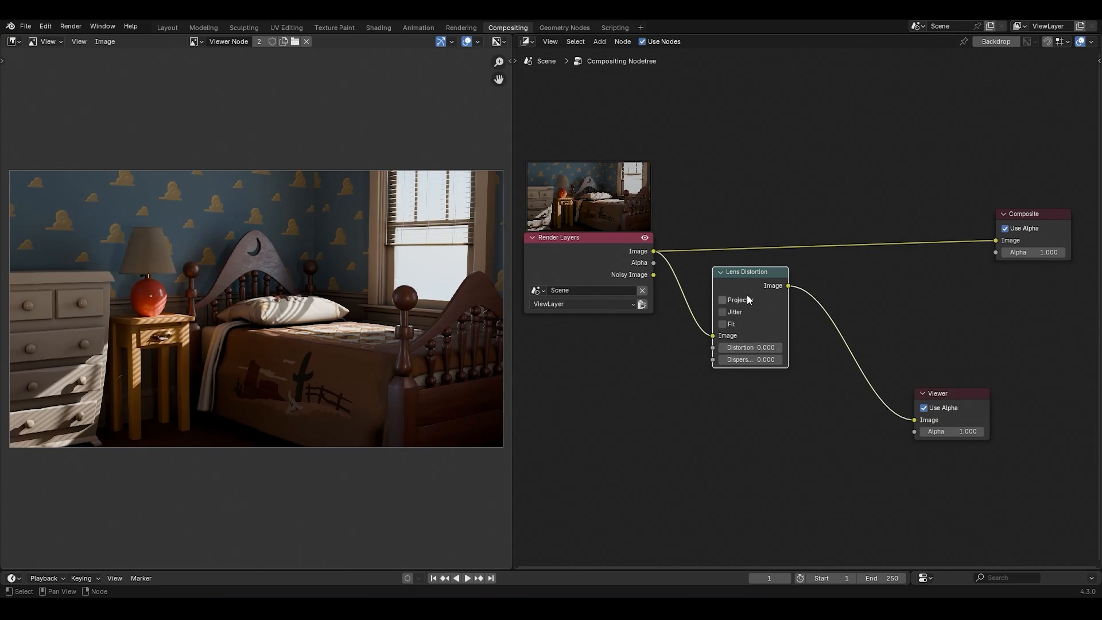
pyautogui.moveTo(744, 349); pyautogui.dragTo(744, 348)
pyautogui.click(747, 349)
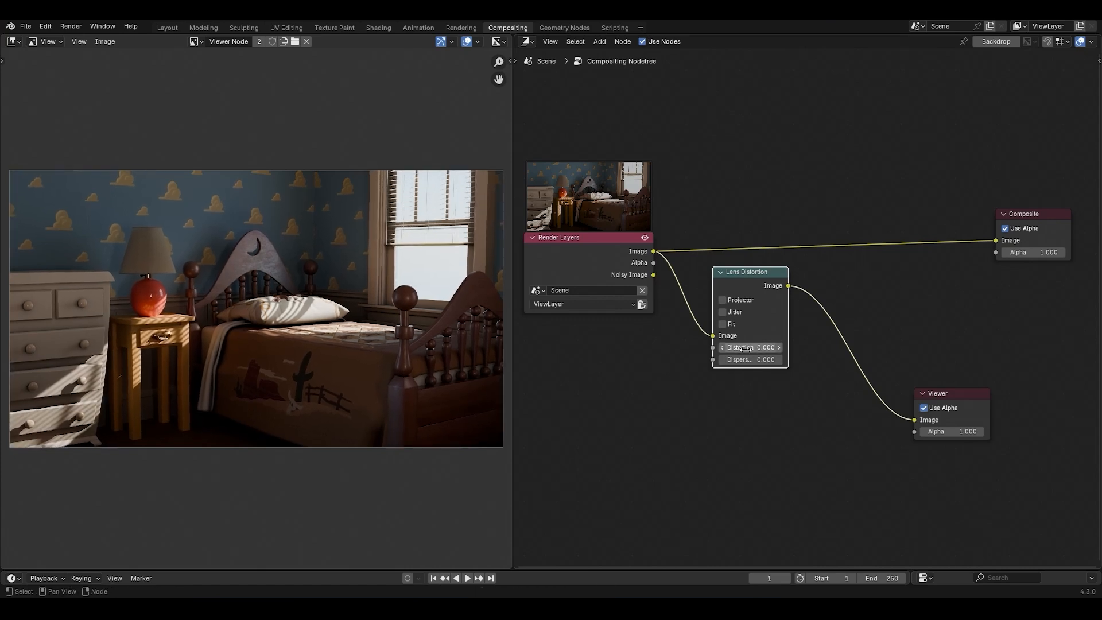
pyautogui.write('.01')
pyautogui.press('Return')
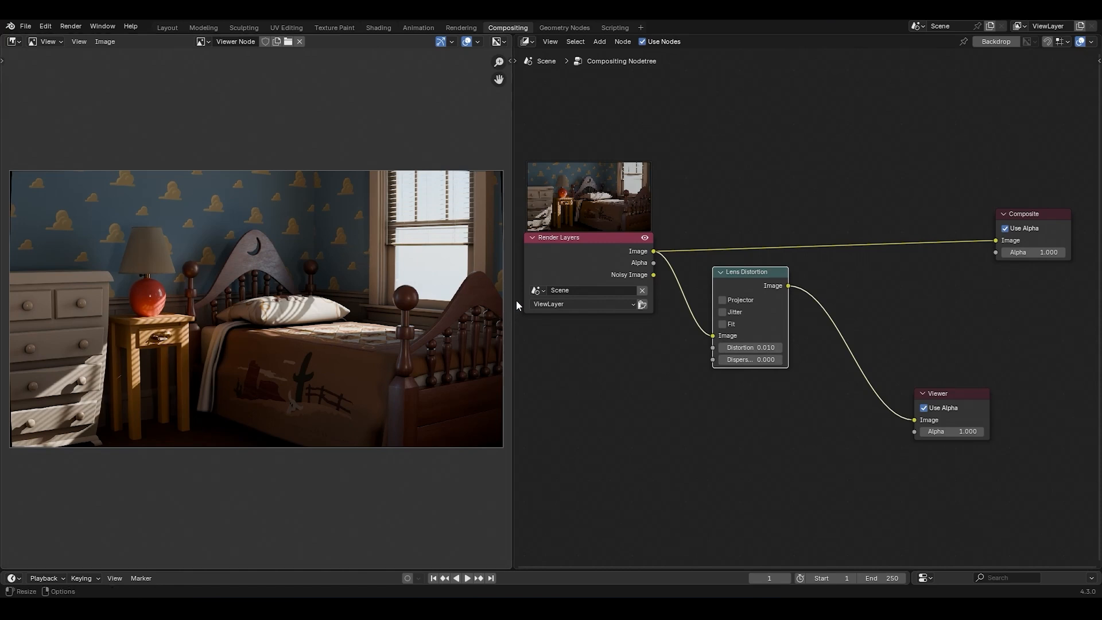
pyautogui.click(723, 324)
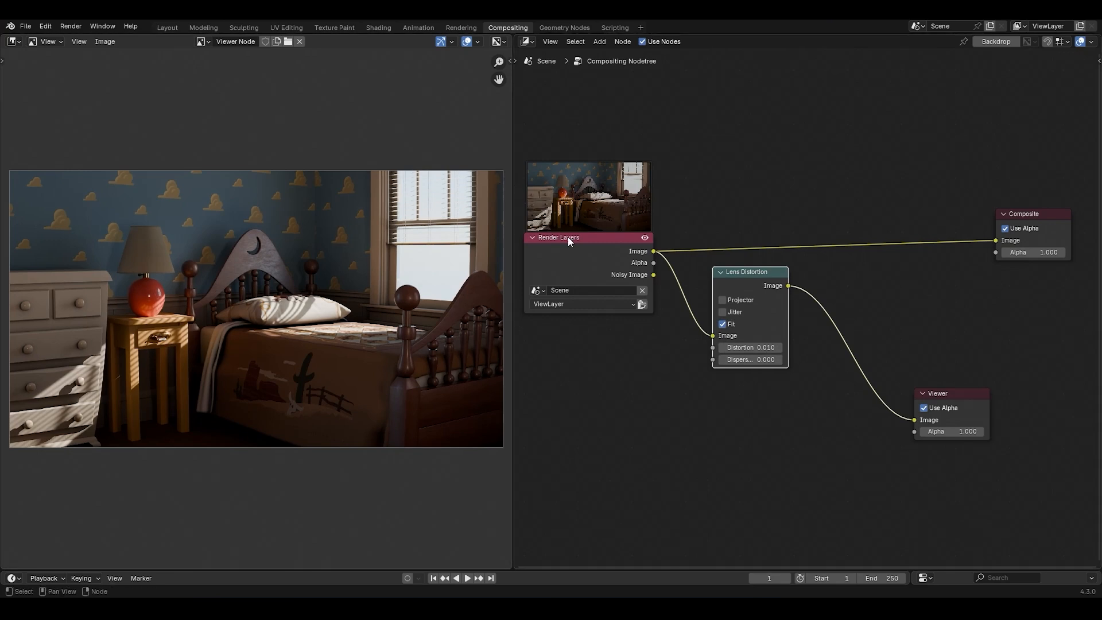
# Set the Lens Distortion node's Dispersion to 0.01 and inspect the window area of the image up close
pyautogui.click(748, 358)
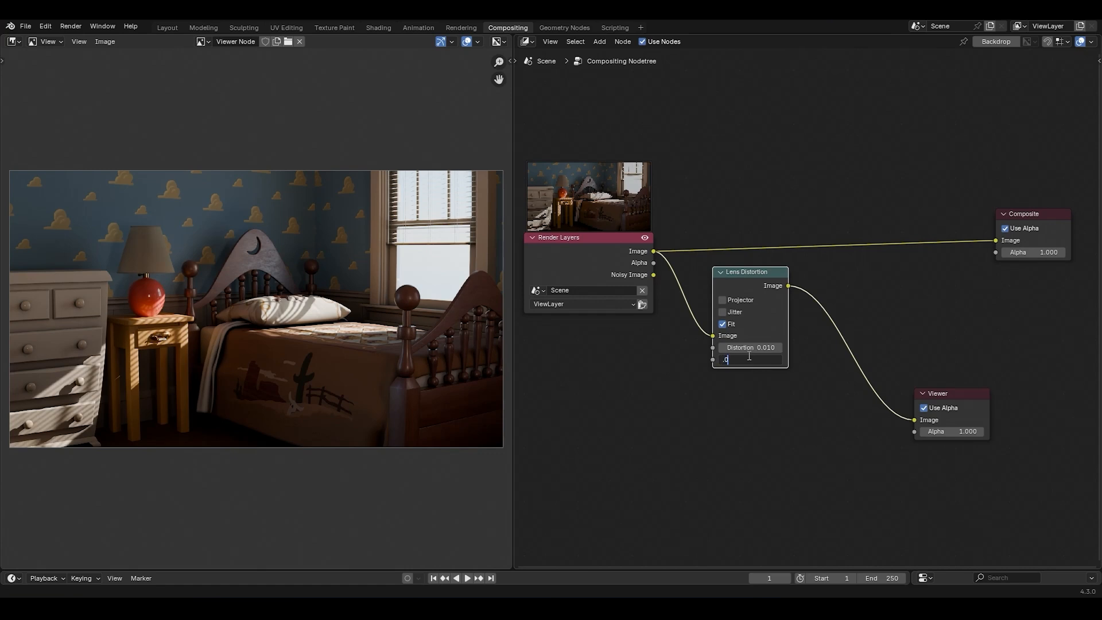
pyautogui.press('Return')
pyautogui.scroll(5, 465, 318)
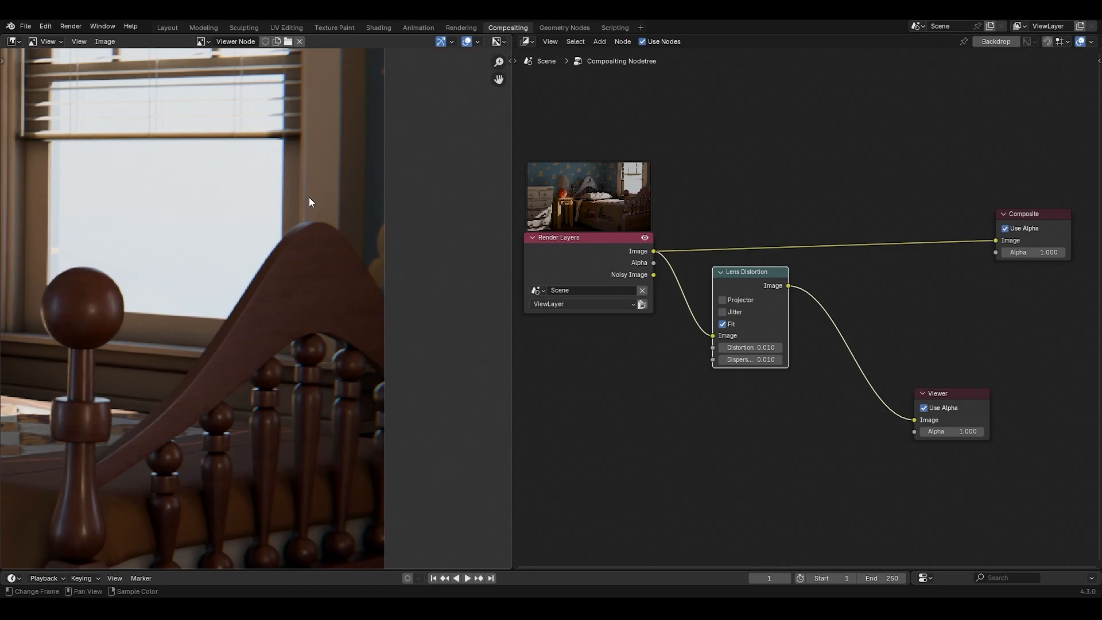
# Try a Dispersion of 0.1 on the Lens Distortion node, check the full image, and undo the change
pyautogui.write('.1')
pyautogui.press('Return')
pyautogui.scroll(-5, 162, 264)
pyautogui.keyDown('shift'); pyautogui.moveTo(167, 333); pyautogui.dragTo(322, 327, button='middle'); pyautogui.keyUp('shift')
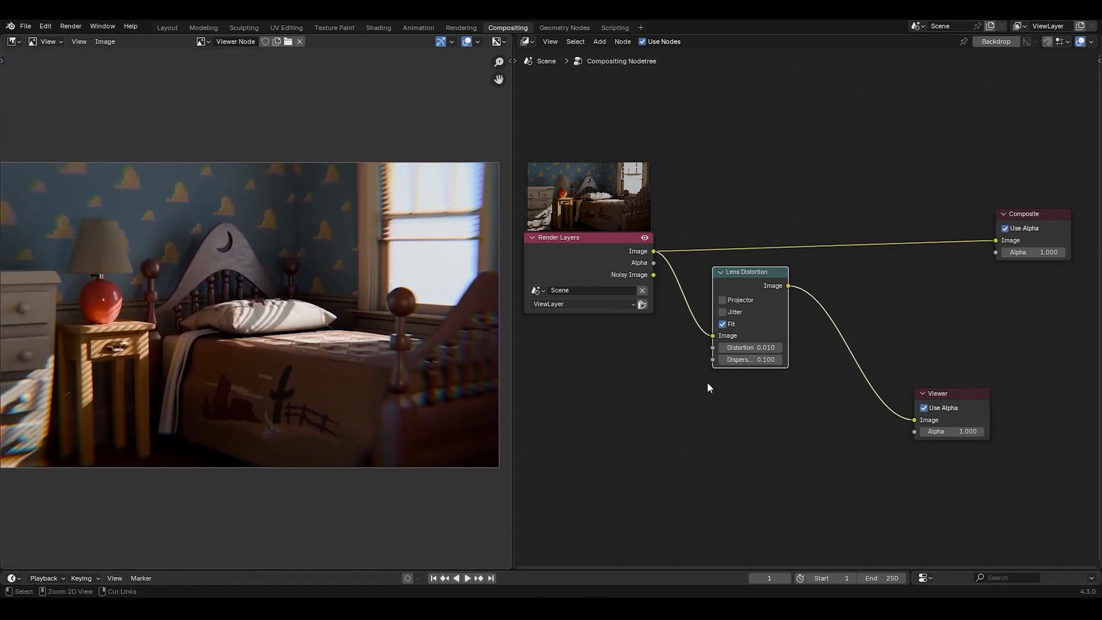
pyautogui.hotkey('ctrl', 'z')
pyautogui.moveTo(239, 342); pyautogui.dragTo(272, 347, button='middle')
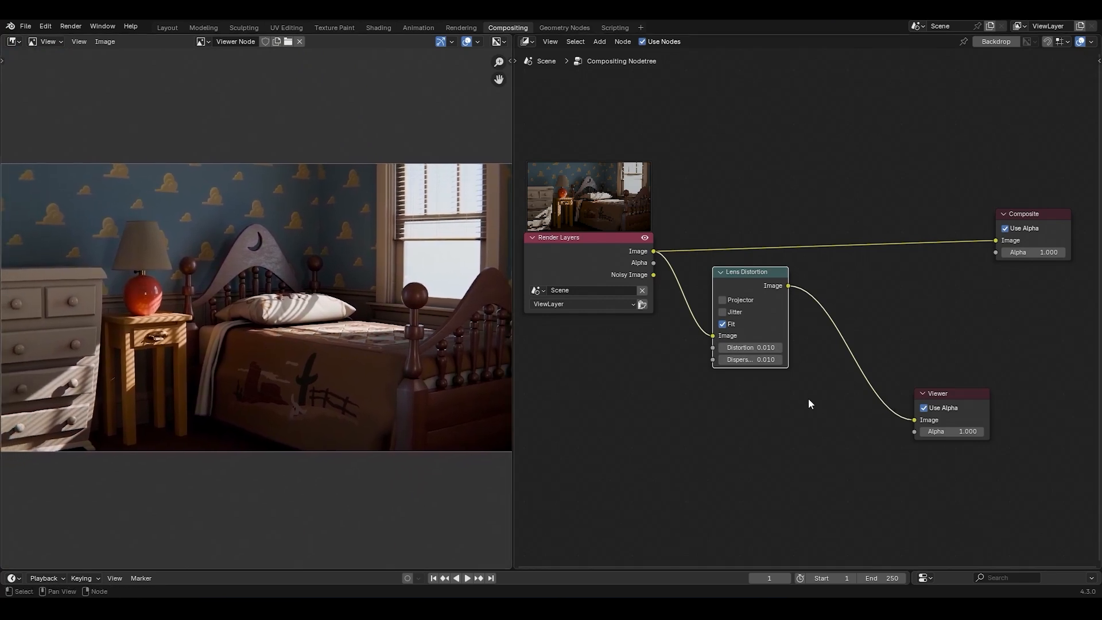
# Shift the Viewer node slightly, try a Brightness/Contrast node between Lens Distortion and Viewer, and remove it with its link kept
pyautogui.moveTo(936, 394); pyautogui.dragTo(965, 361)
pyautogui.hotkey('shift', 'a')
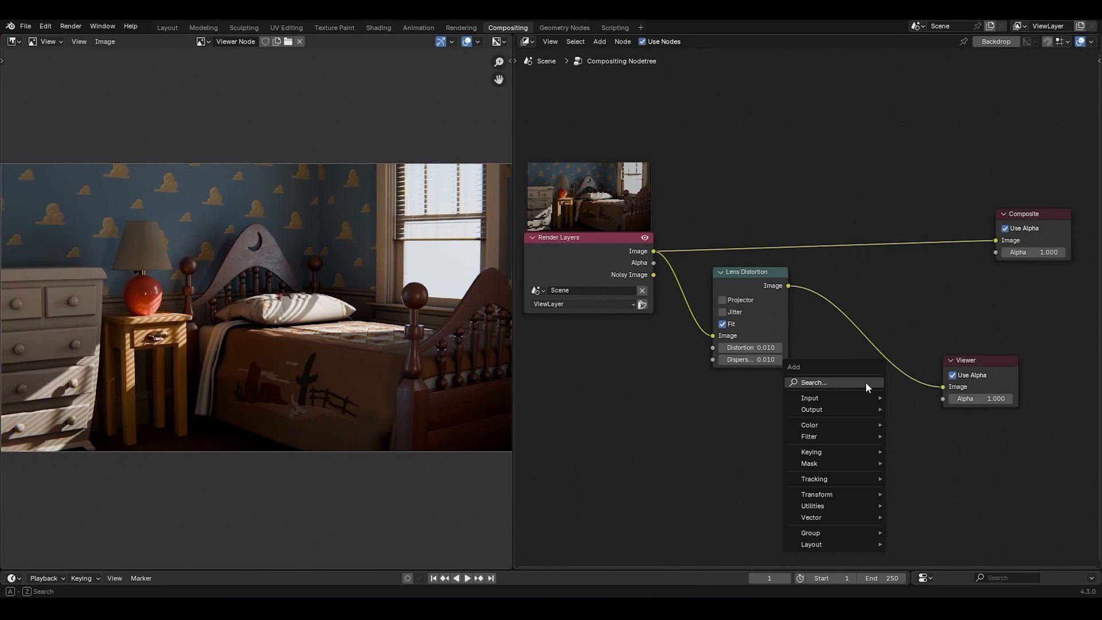
pyautogui.moveTo(856, 425)
pyautogui.moveTo(921, 425)
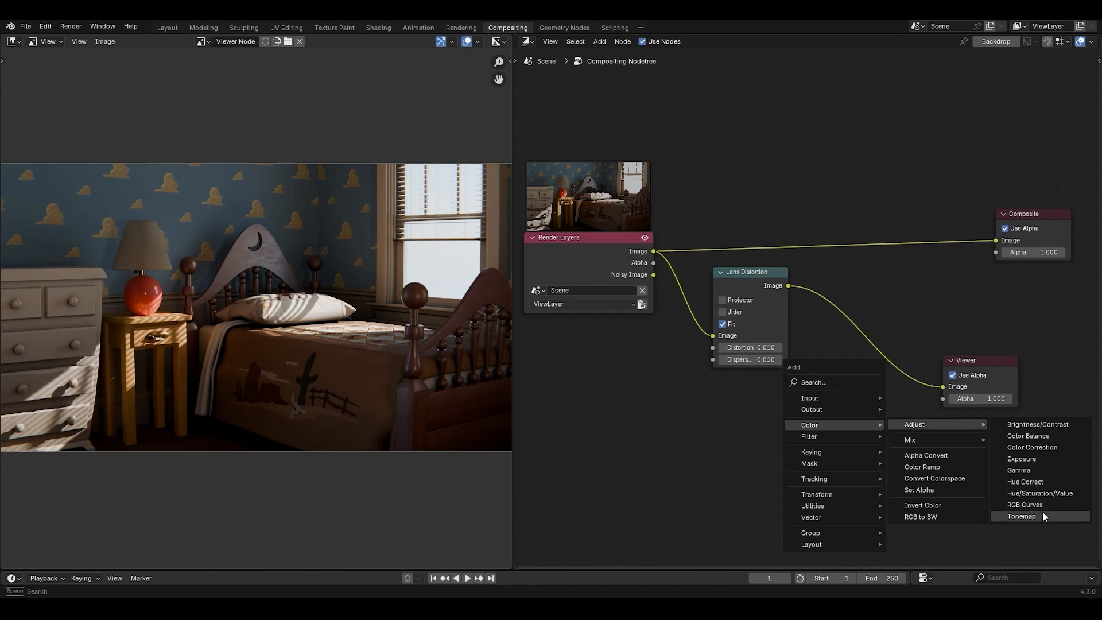
pyautogui.click(1037, 426)
pyautogui.click(808, 295)
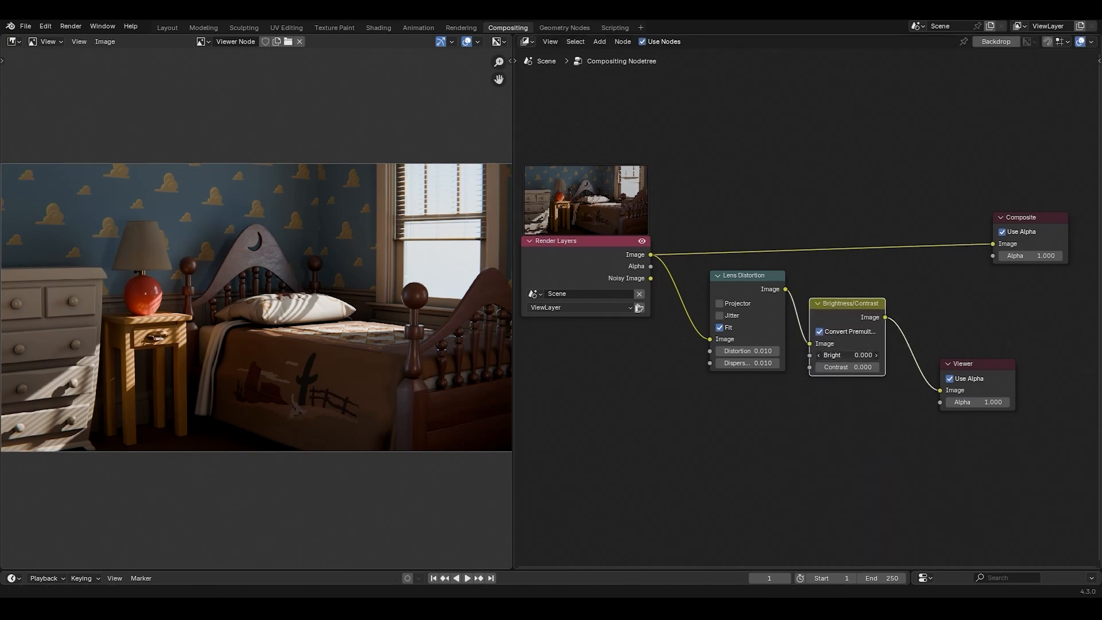
pyautogui.moveTo(848, 367); pyautogui.dragTo(847, 335)
pyautogui.hotkey('ctrl', 'x')
# Insert a Color Balance node between Lens Distortion and Viewer, nudging gamma slightly toward blue and gain toward a warm pale yellow
pyautogui.hotkey('shift', 'a')
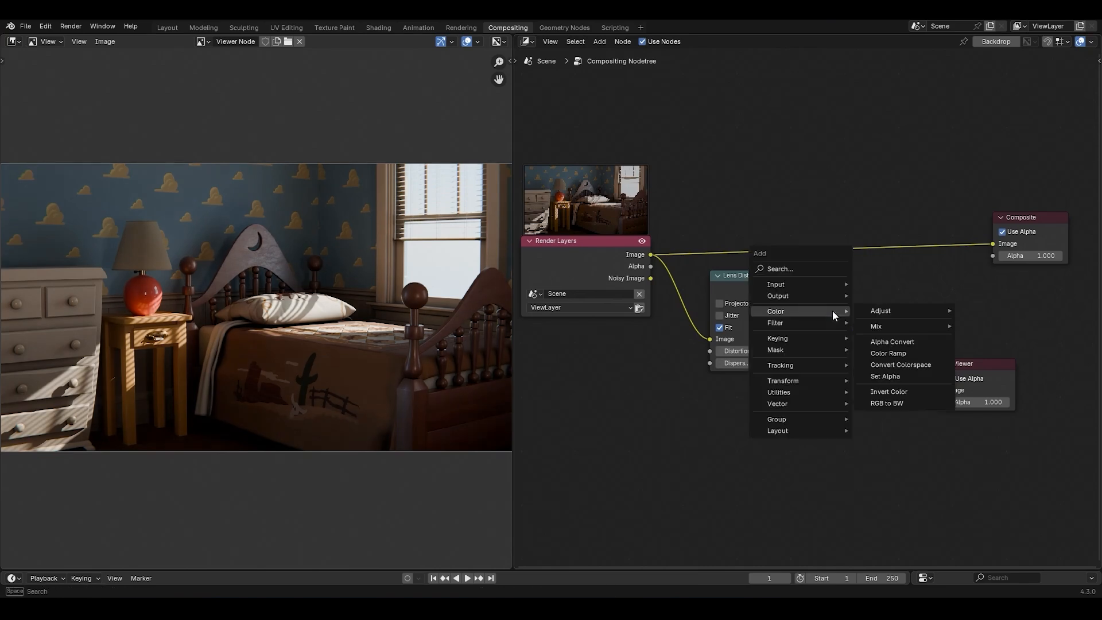
pyautogui.moveTo(917, 312)
pyautogui.click(994, 322)
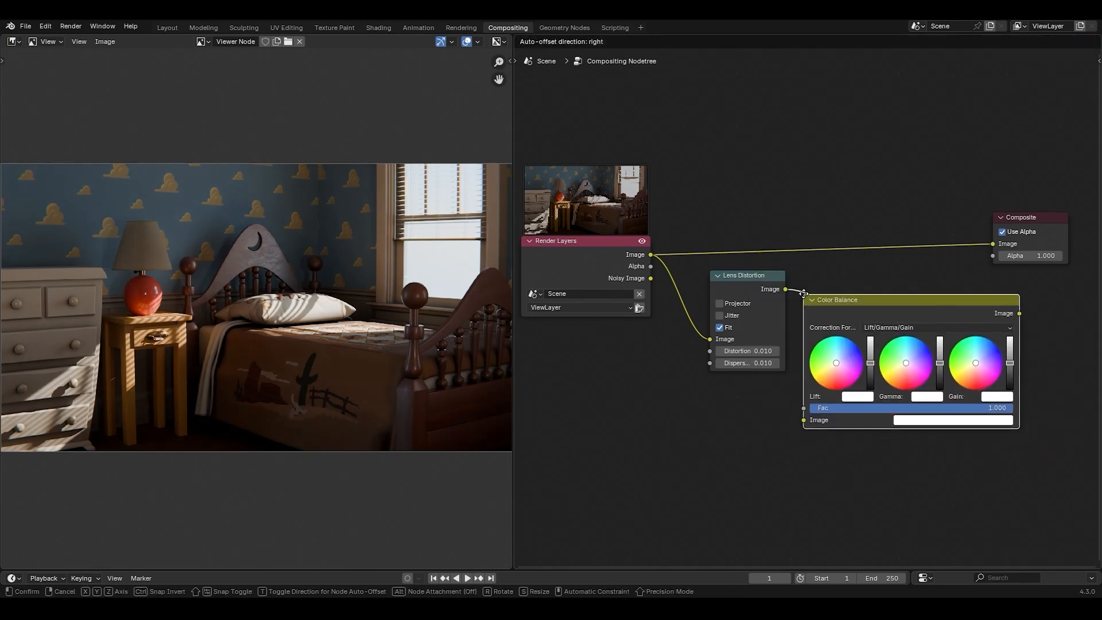
pyautogui.click(711, 435)
pyautogui.moveTo(693, 357); pyautogui.dragTo(689, 363)
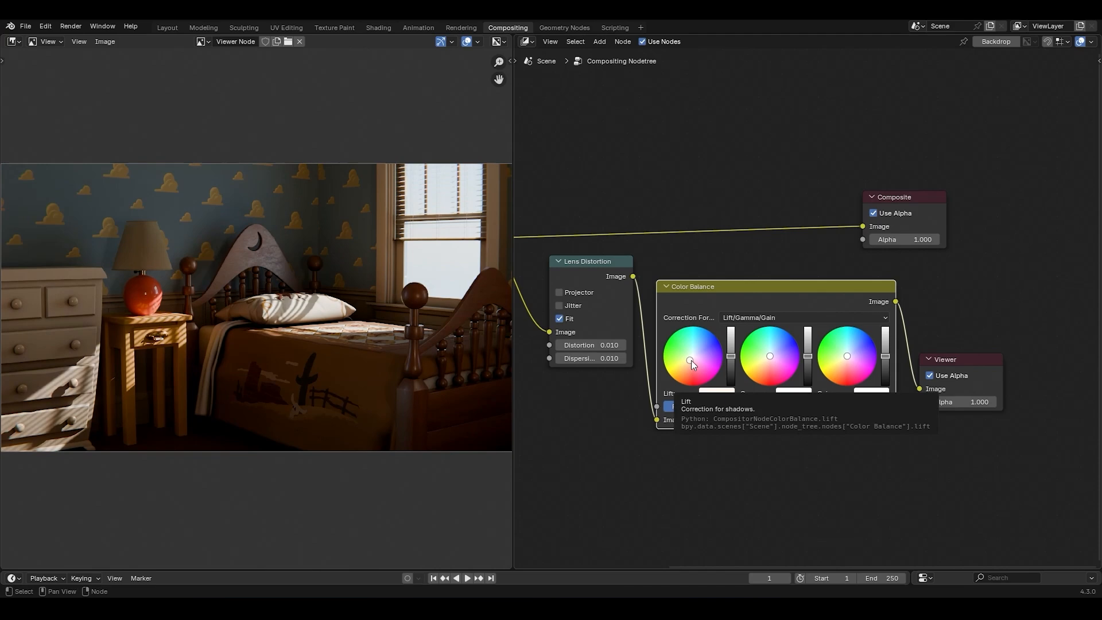
pyautogui.moveTo(771, 355); pyautogui.dragTo(836, 367)
# Try a Color Correction node between Color Balance and Viewer, adjusting its master saturation, and remove it with its link kept
pyautogui.hotkey('shift', 'a')
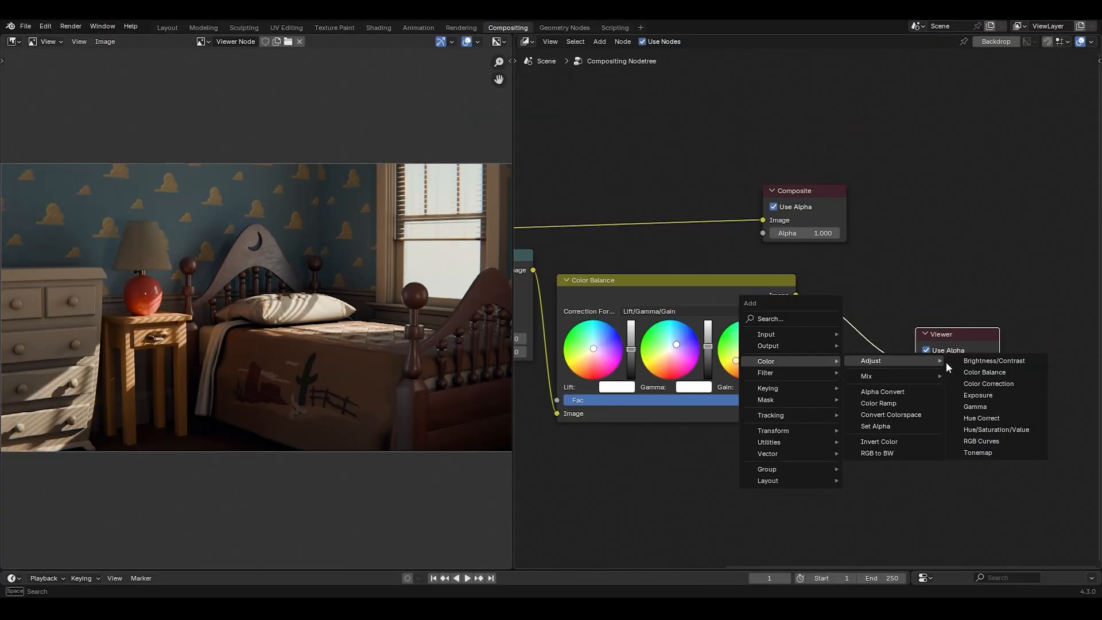
pyautogui.click(1011, 386)
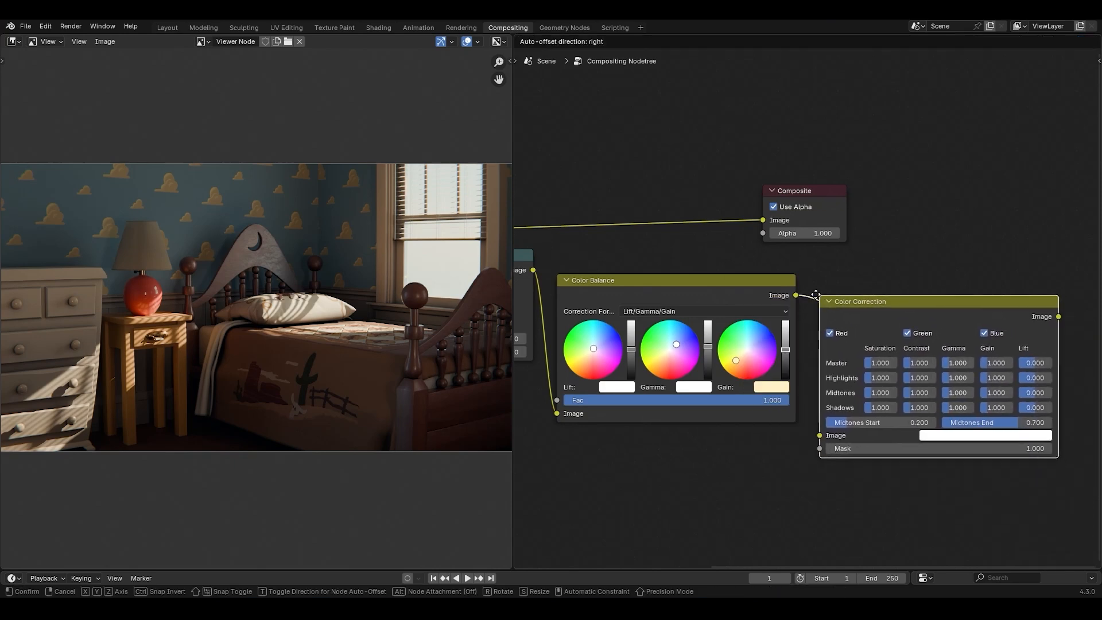
pyautogui.click(808, 292)
pyautogui.keyDown('shift'); pyautogui.moveTo(974, 454); pyautogui.dragTo(832, 452, button='middle'); pyautogui.keyUp('shift')
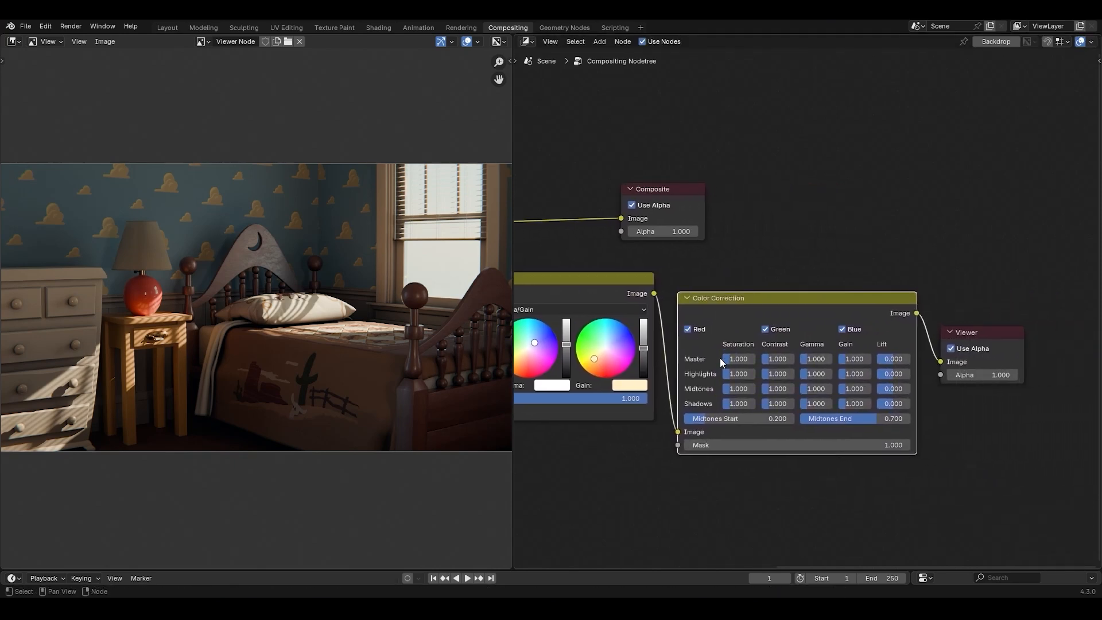
pyautogui.moveTo(731, 358); pyautogui.dragTo(742, 358)
pyautogui.hotkey('ctrl', 'x')
# Insert an Exposure node between Color Balance and Viewer and set its exposure to 0.39
pyautogui.hotkey('shift', 'a')
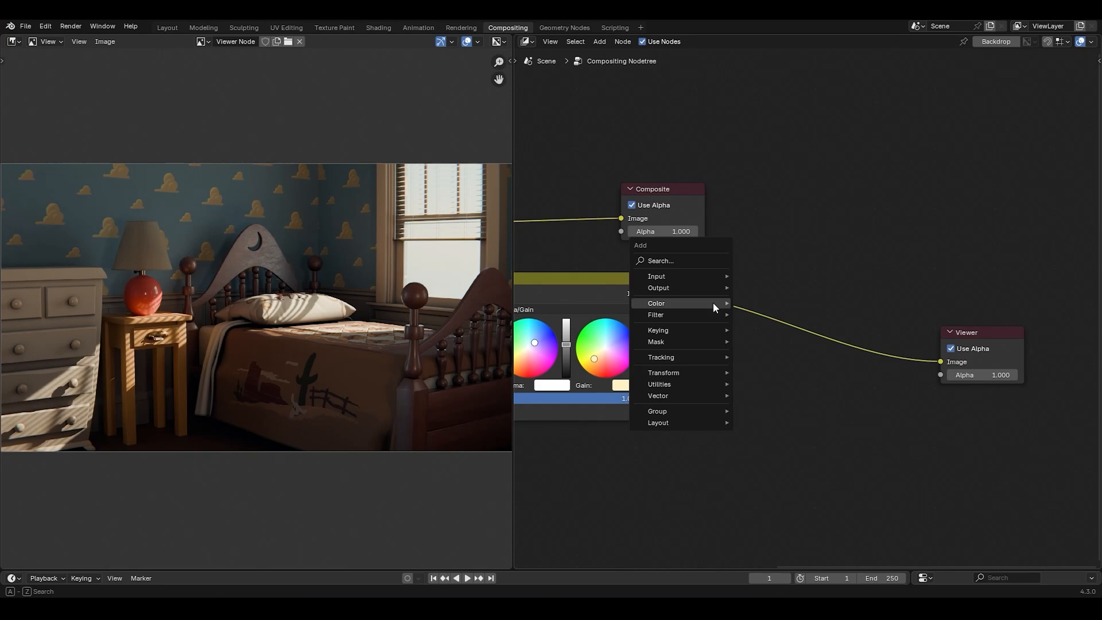
pyautogui.moveTo(713, 302)
pyautogui.moveTo(765, 304)
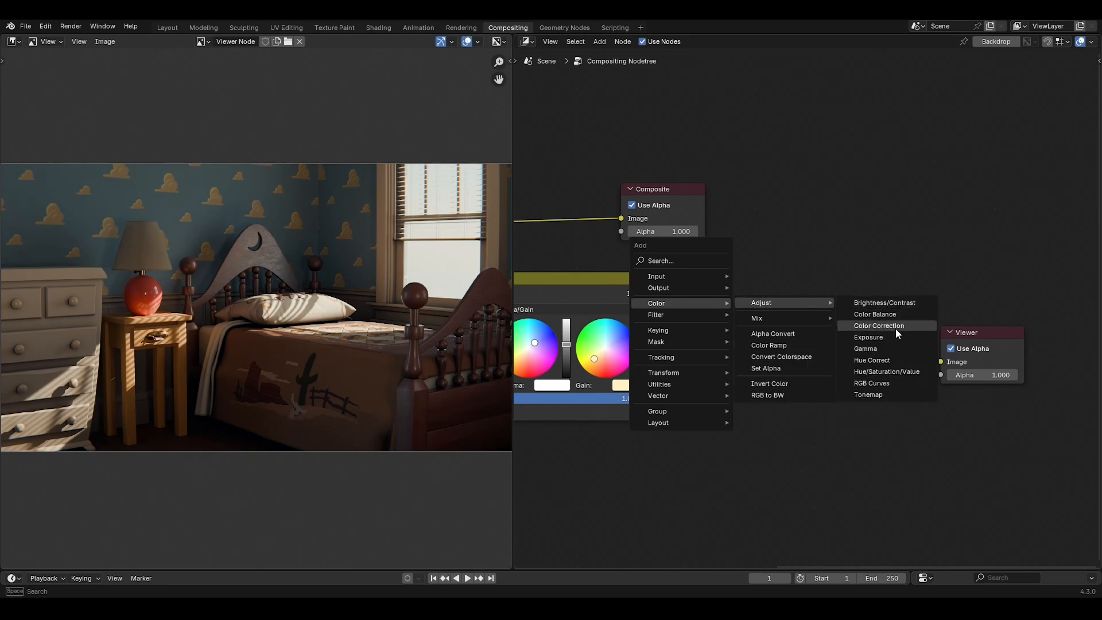
pyautogui.click(878, 337)
pyautogui.click(729, 336)
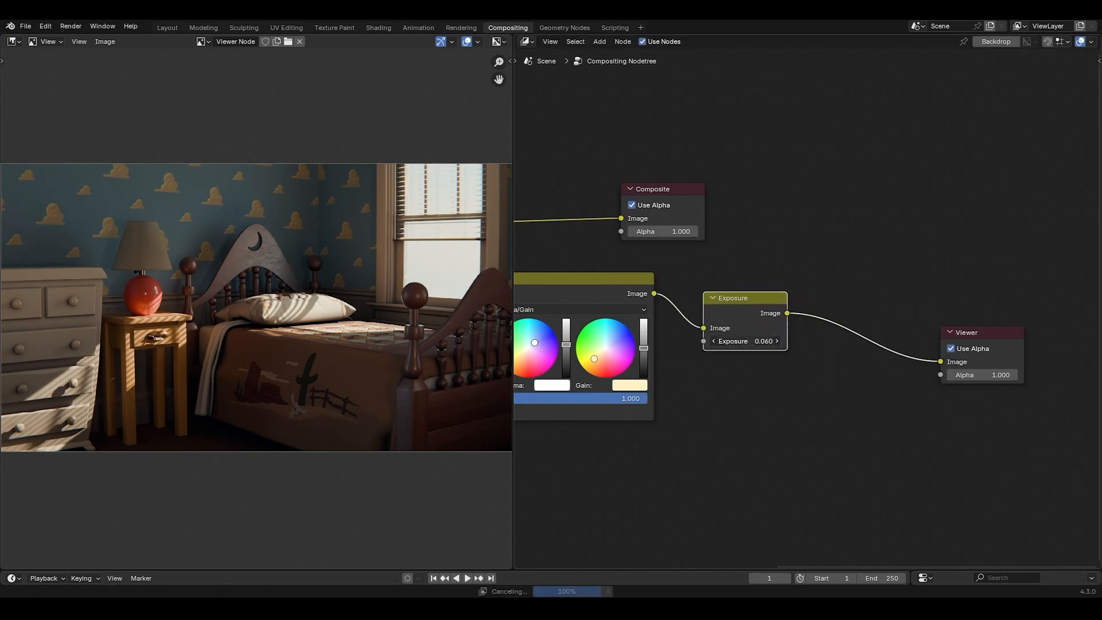
pyautogui.moveTo(724, 342); pyautogui.dragTo(731, 342)
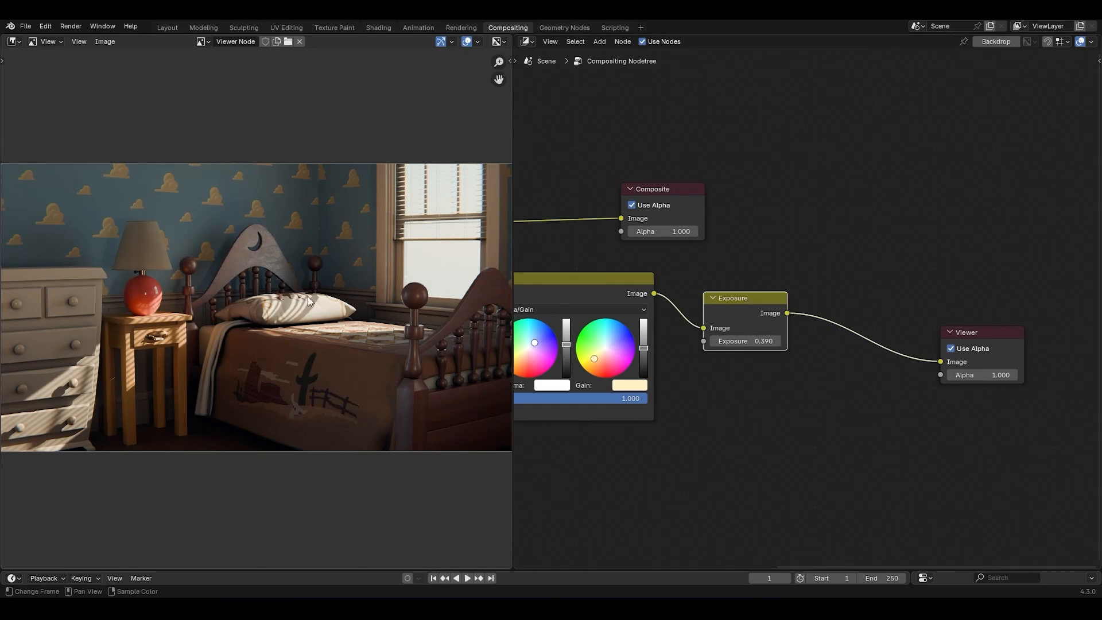
# Compare the image with the Color Balance and Exposure nodes muted and unmuted
pyautogui.press('Home')
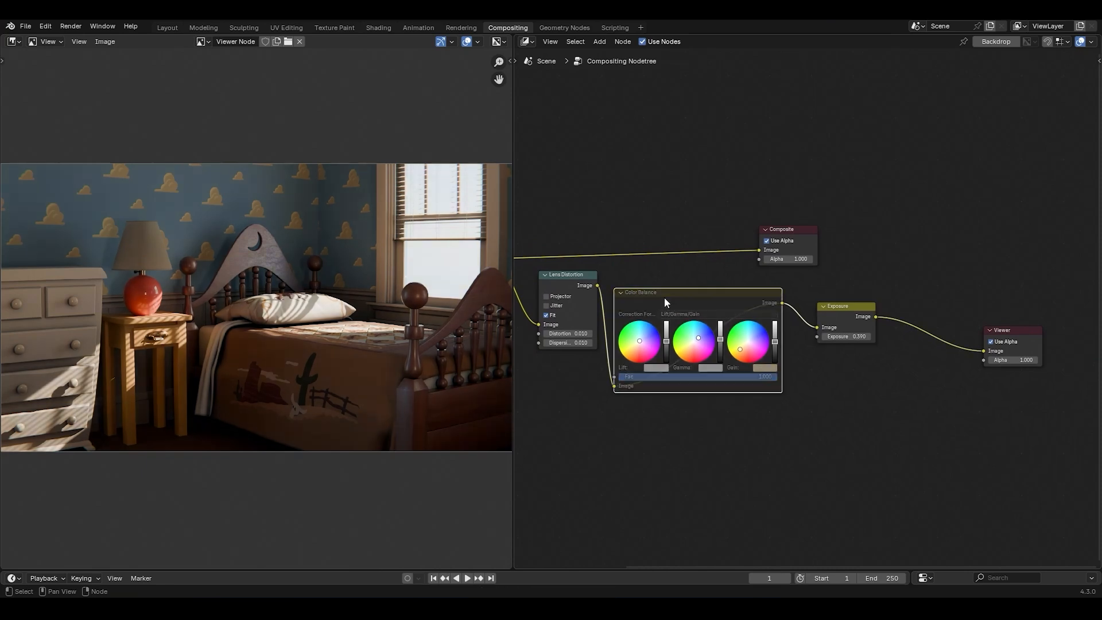
pyautogui.click(849, 309)
pyautogui.press('m')
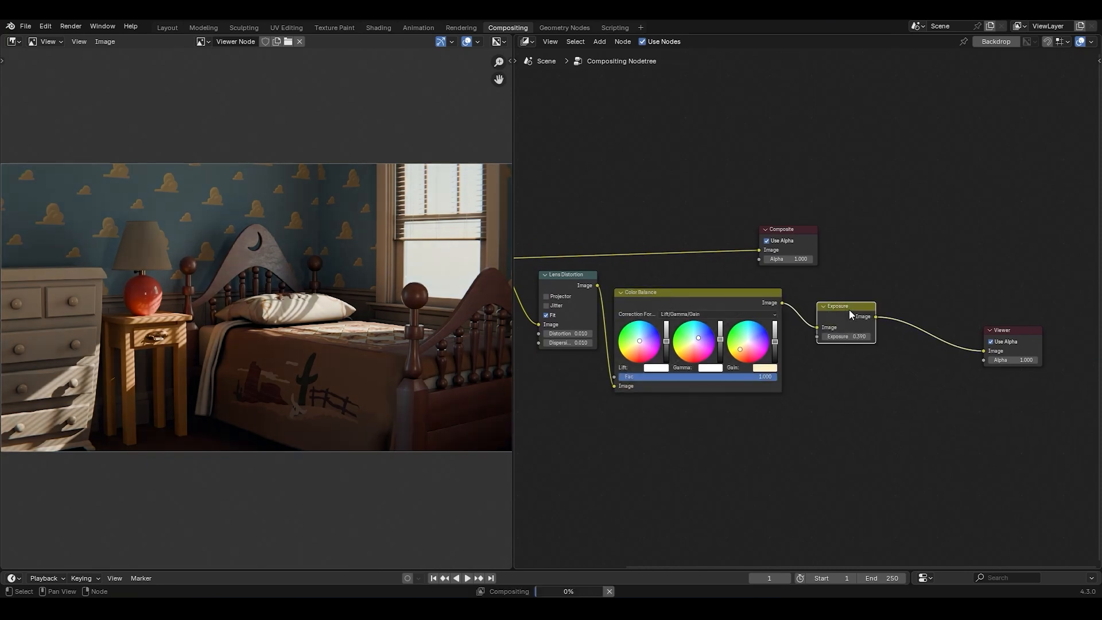
# Insert a Glare node on the link between the Exposure and Viewer nodes
pyautogui.moveTo(922, 361); pyautogui.dragTo(885, 360, button='middle')
pyautogui.hotkey('shift', 'a')
pyautogui.moveTo(883, 359)
pyautogui.write('glare')
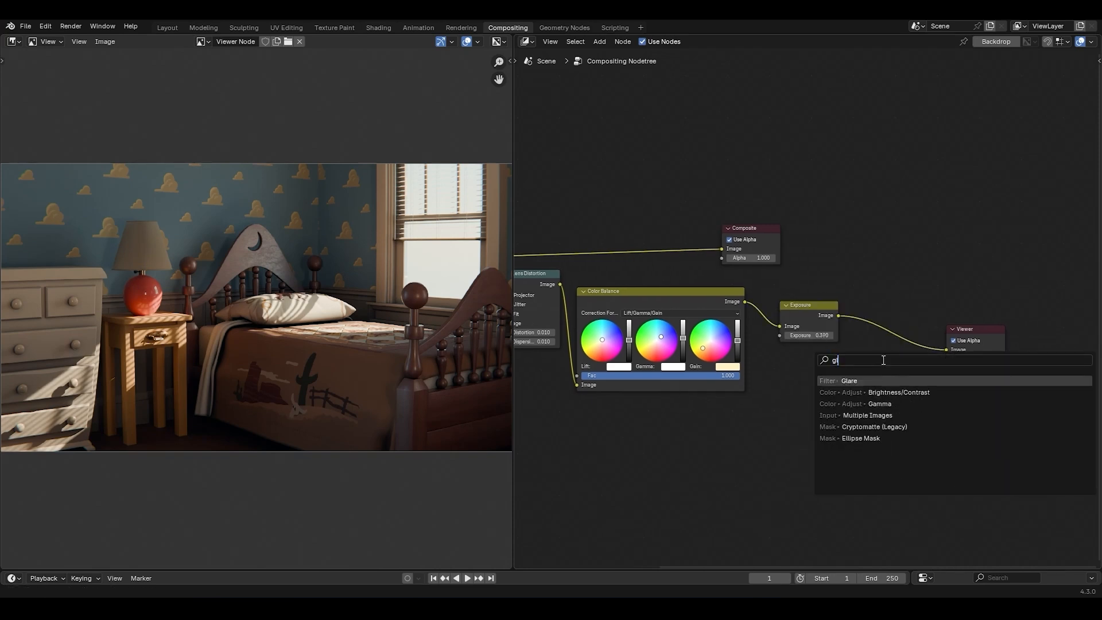
pyautogui.press('Return')
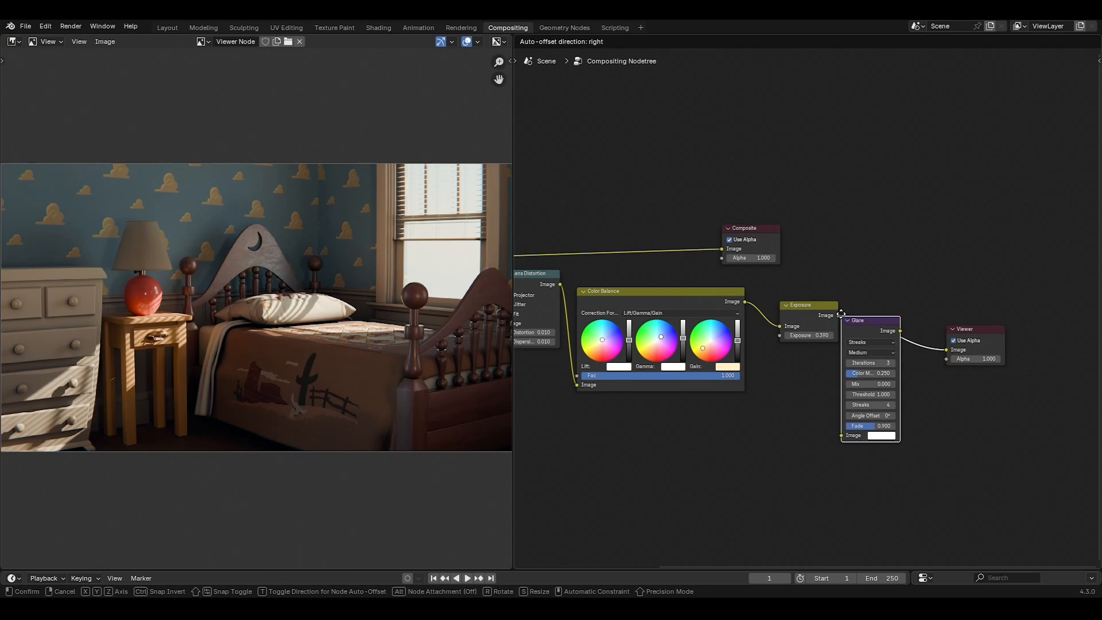
pyautogui.click(855, 294)
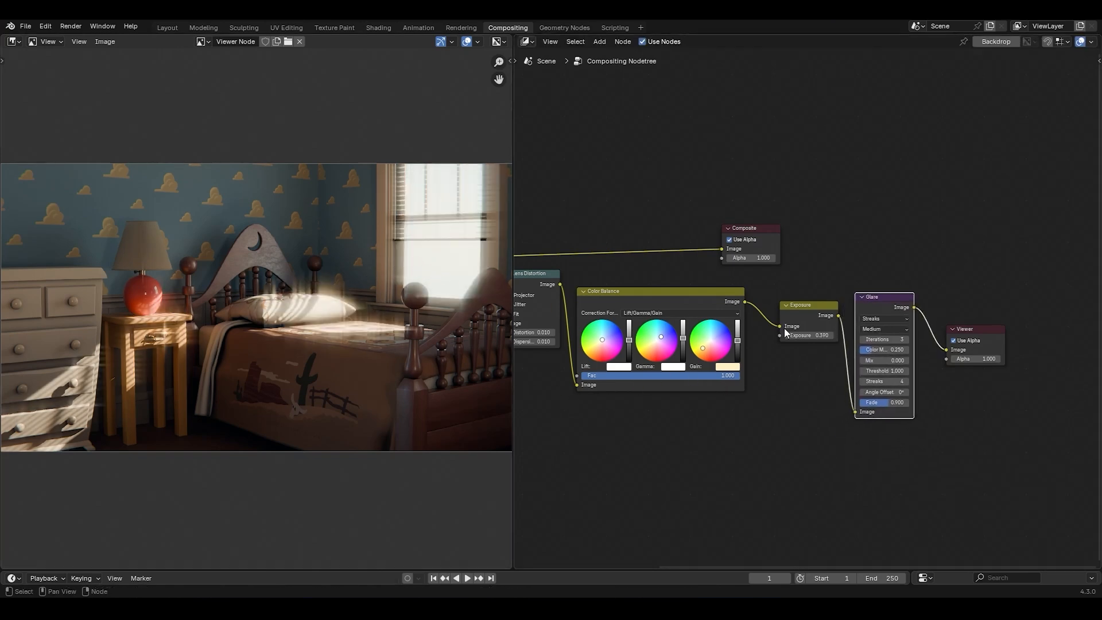
# Change the Glare node's type to Bloom
pyautogui.scroll(3, 891, 319)
pyautogui.moveTo(1008, 380); pyautogui.dragTo(785, 353, button='middle')
pyautogui.scroll(2, 785, 353)
pyautogui.click(674, 297)
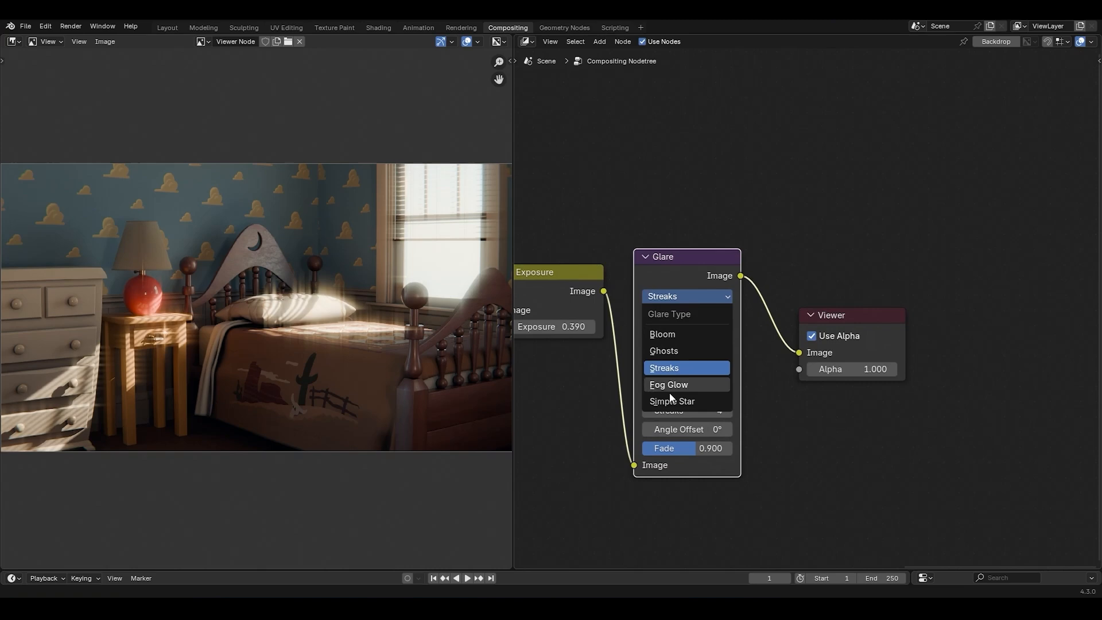
pyautogui.click(672, 336)
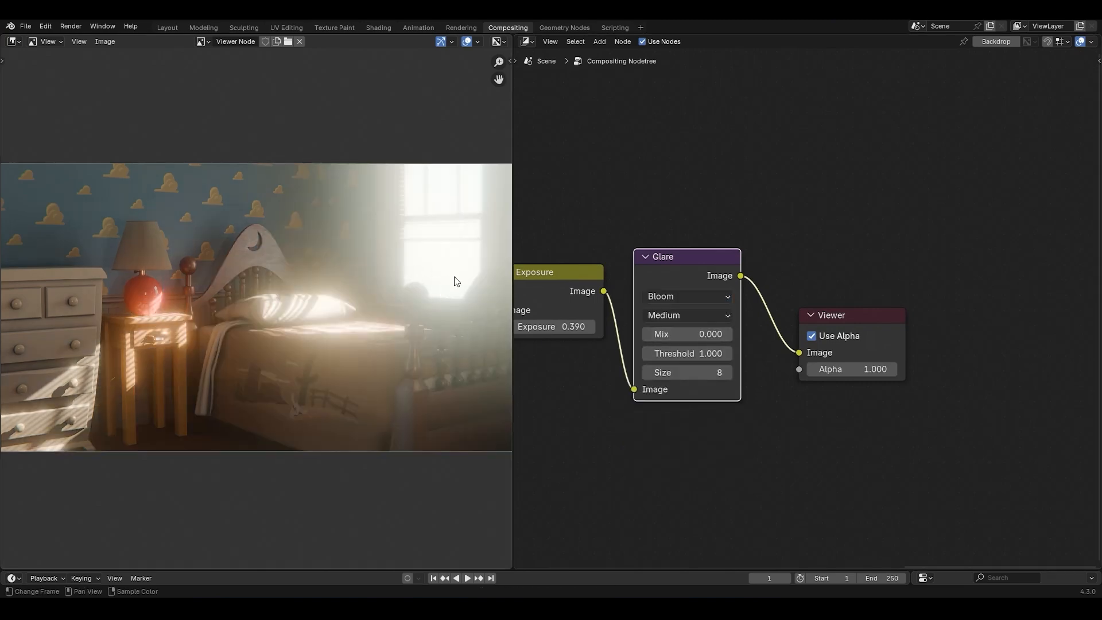
# Try a mix of 1.000 on the Glare node and undo the change
pyautogui.moveTo(689, 336); pyautogui.dragTo(838, 335)
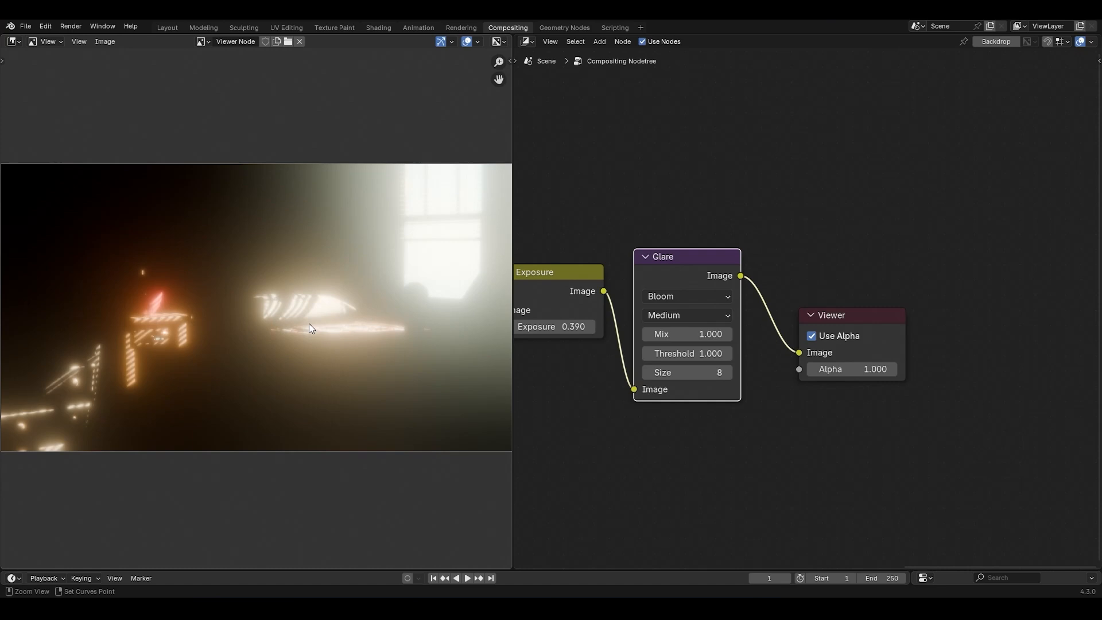
pyautogui.hotkey('ctrl', 'z')
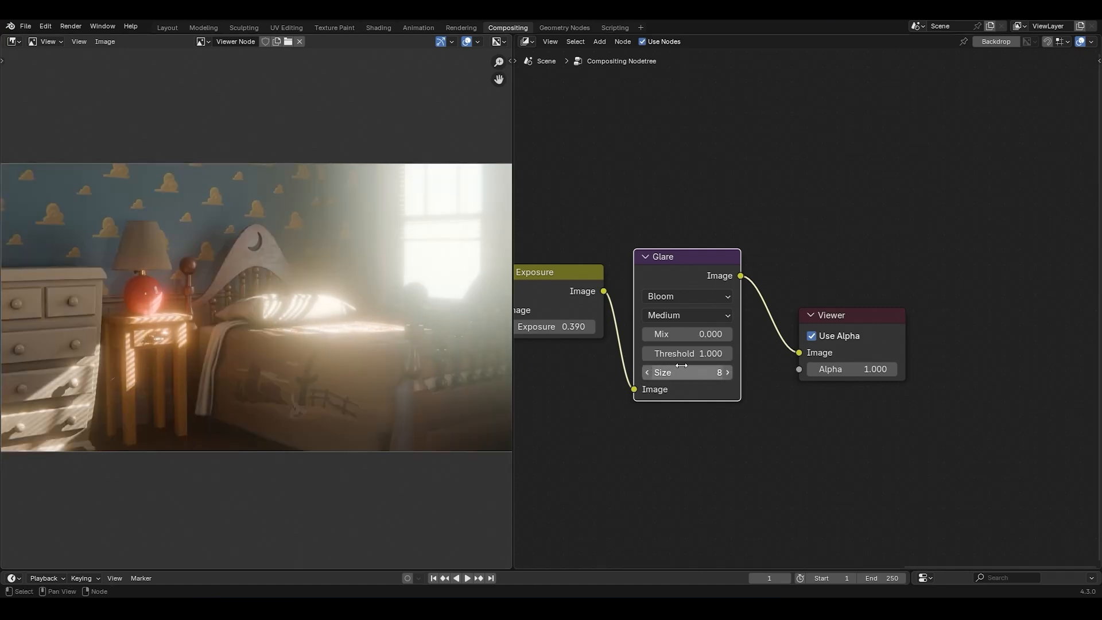
# Set the Bloom glare's threshold to 2.670, its size to 9 and its quality to High
pyautogui.moveTo(691, 353)
pyautogui.mouseDown()
pyautogui.moveTo(655, 353)
pyautogui.moveTo(709, 353)
pyautogui.moveTo(676, 354)
pyautogui.mouseUp()
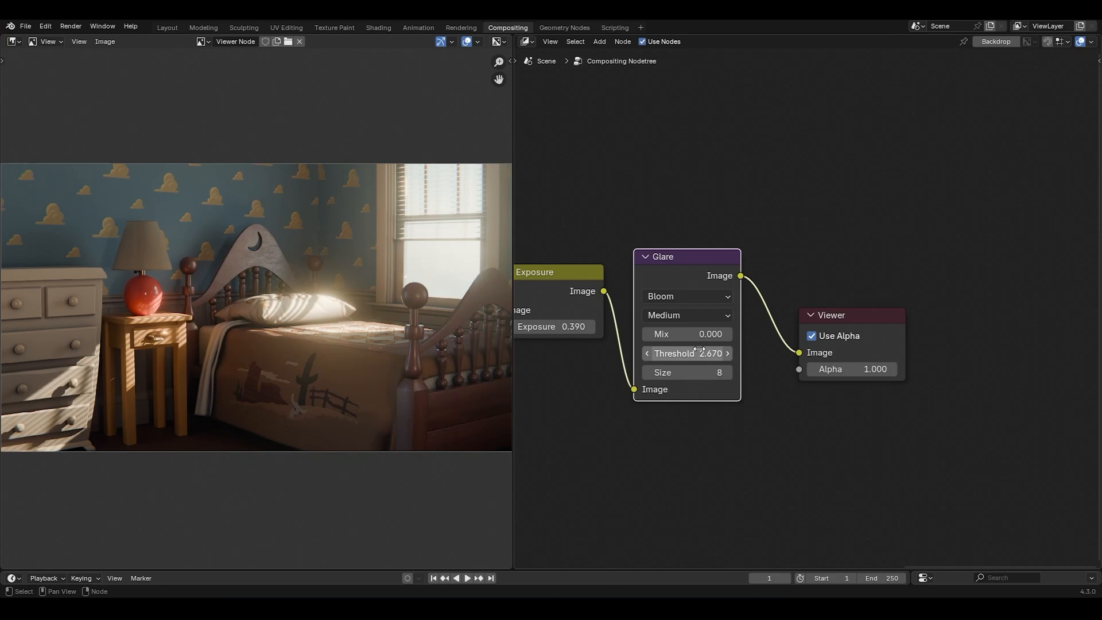
pyautogui.moveTo(690, 373); pyautogui.dragTo(687, 373)
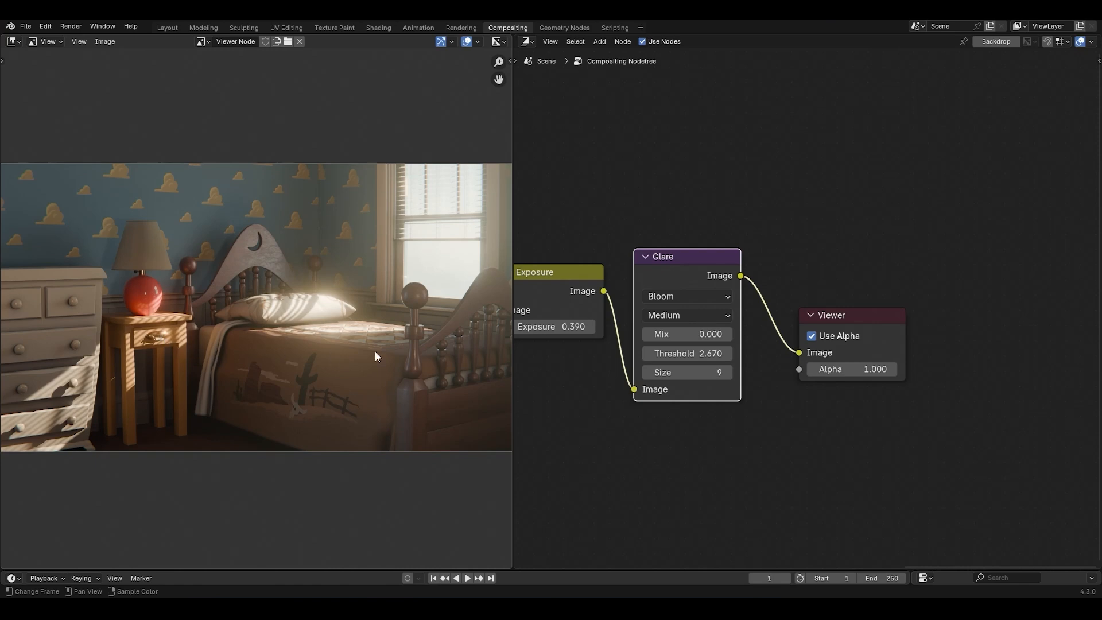
pyautogui.click(698, 318)
pyautogui.click(684, 353)
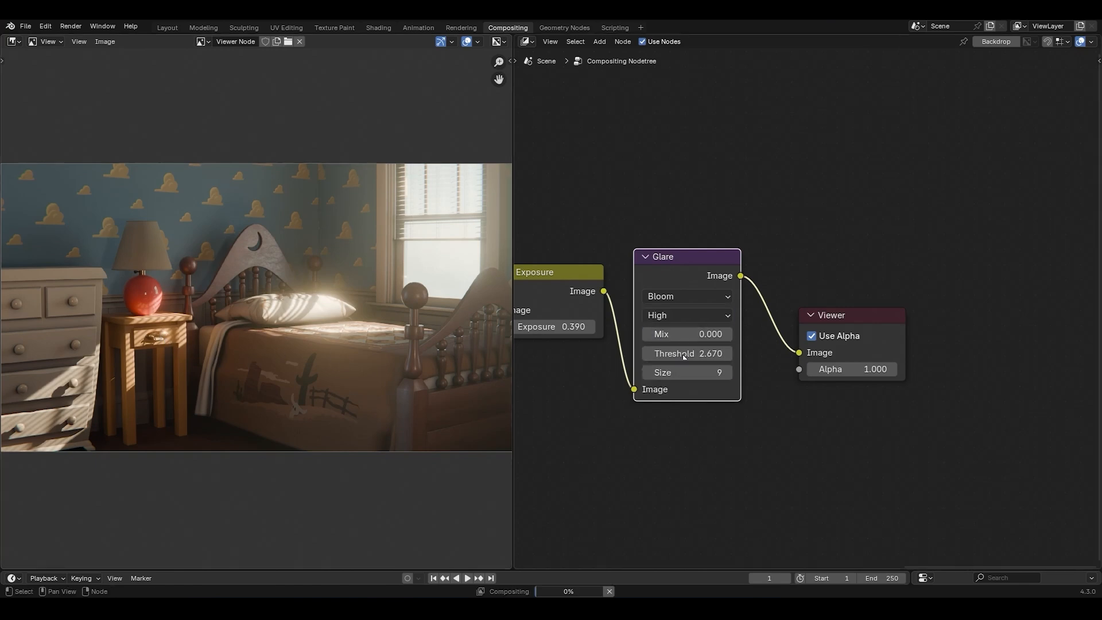
# Switch the Glare node's type to Fog Glow and set its threshold to 0.440
pyautogui.click(685, 298)
pyautogui.click(675, 384)
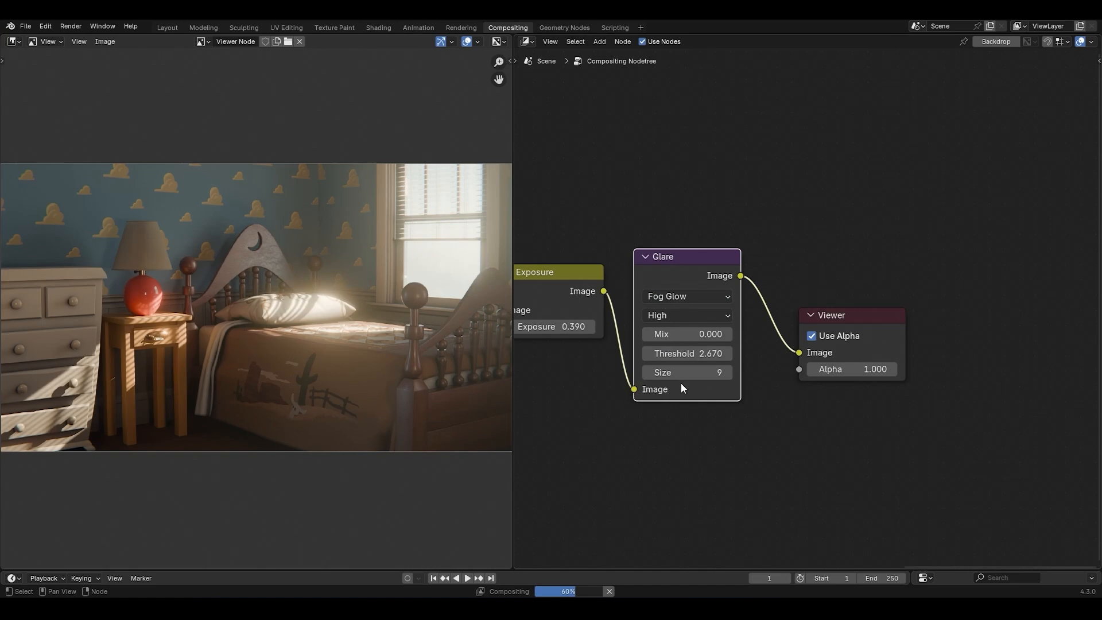
pyautogui.moveTo(688, 353); pyautogui.dragTo(678, 353)
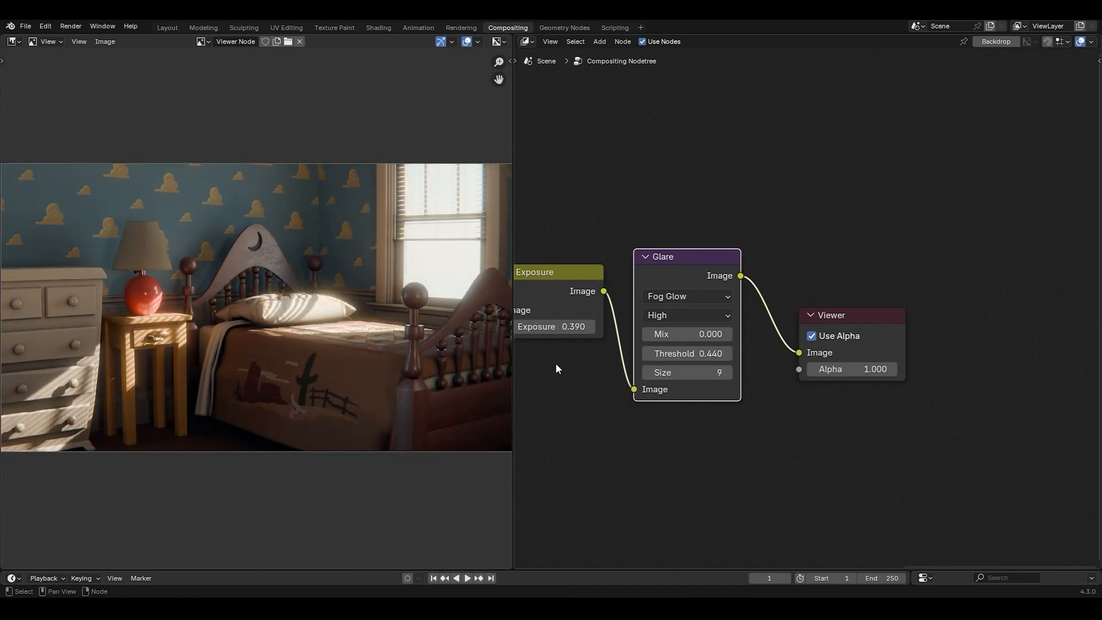
# Maximize the composited image and save it as the PNG file Andy's Room Final Render.png in the E04-Project folder
pyautogui.hotkey('ctrl', 'space')
pyautogui.keyDown('ctrl'); pyautogui.moveTo(677, 387); pyautogui.dragTo(610, 259, button='middle'); pyautogui.keyUp('ctrl')
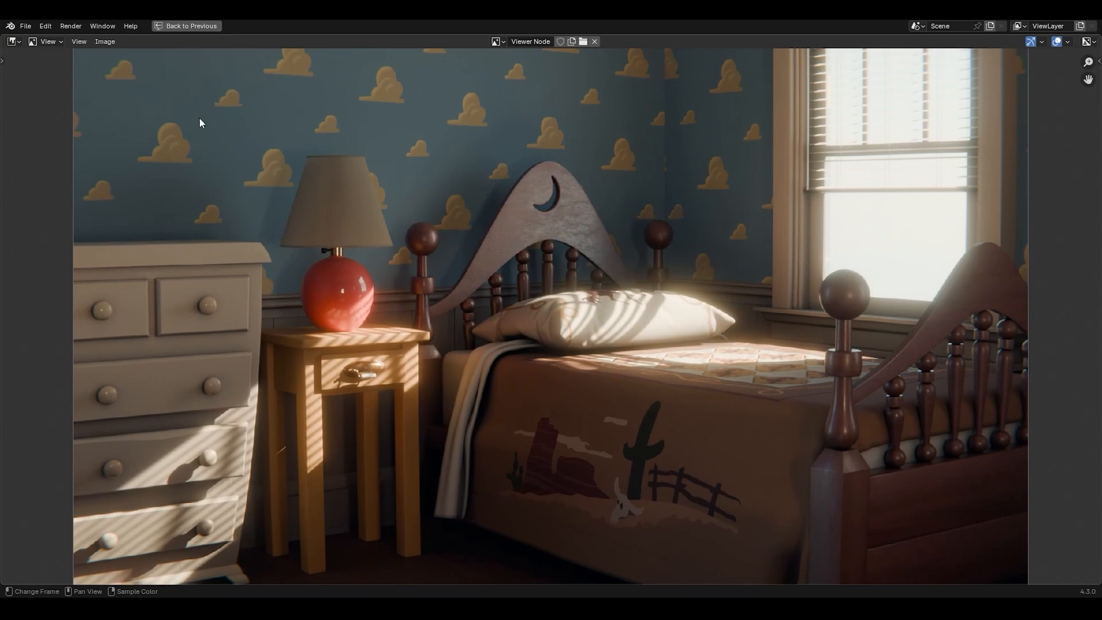
pyautogui.click(105, 42)
pyautogui.click(140, 147)
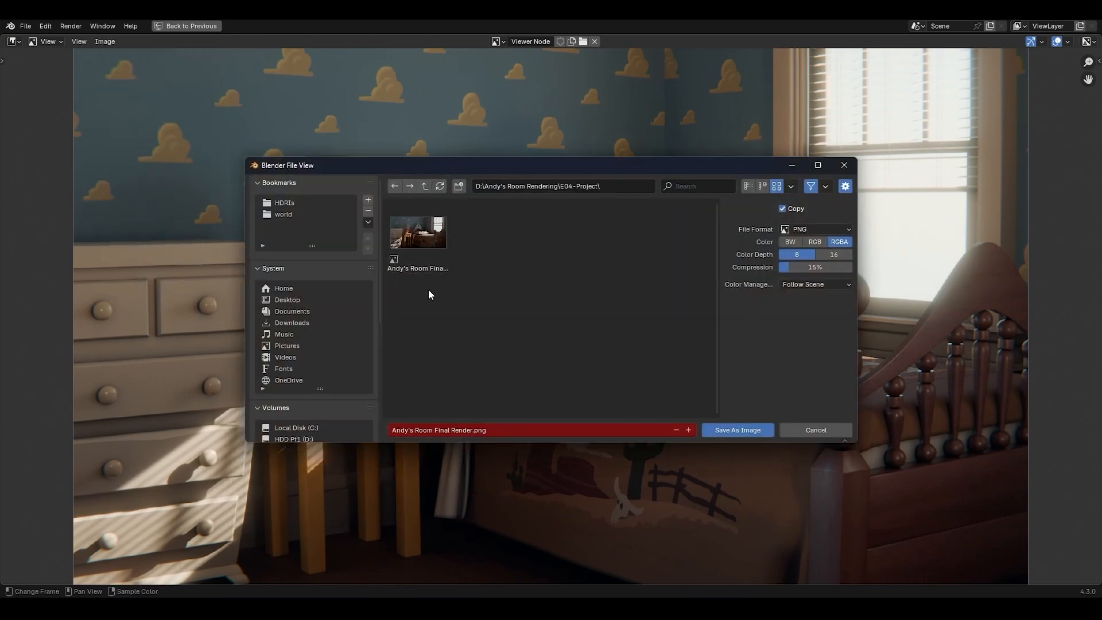
pyautogui.click(744, 430)
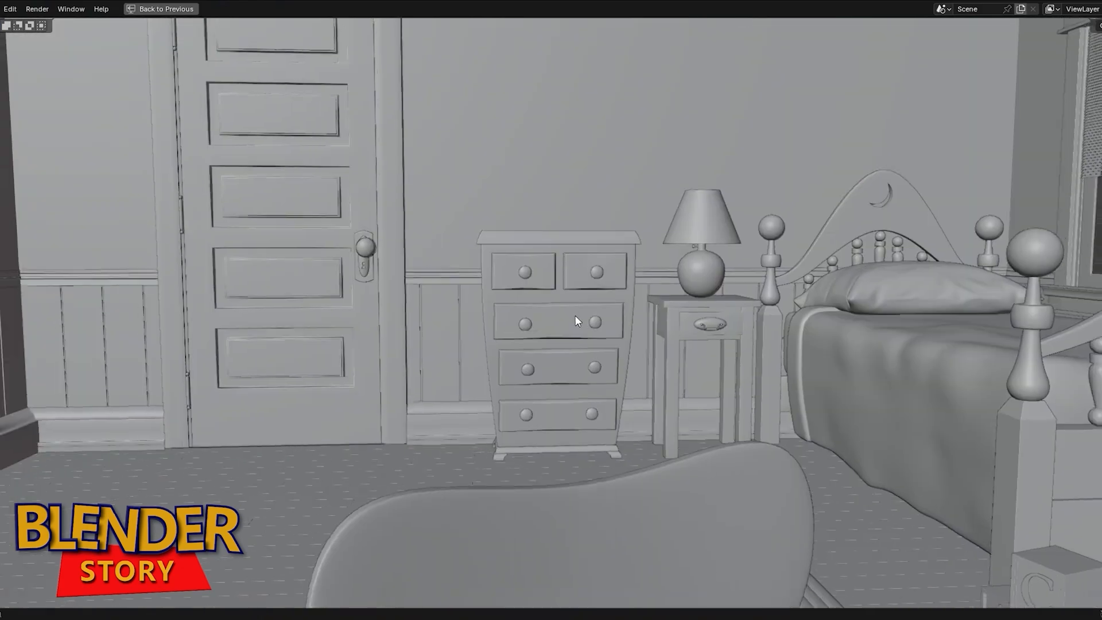
pyautogui.keyDown('ctrl'); pyautogui.moveTo(576, 316); pyautogui.dragTo(618, 345, button='middle'); pyautogui.keyUp('ctrl')
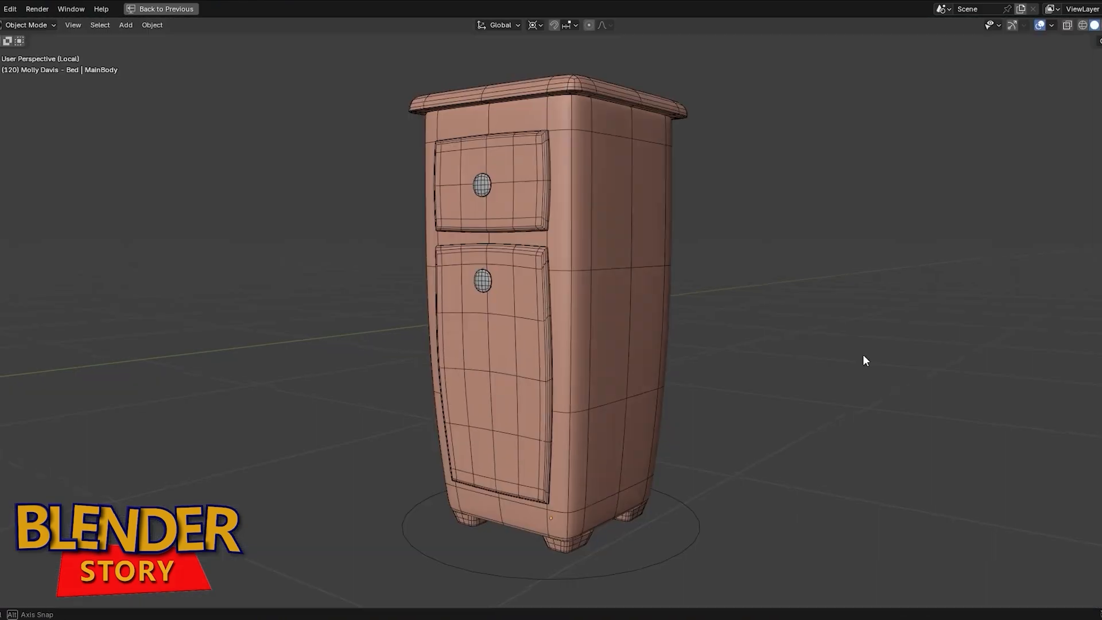
pyautogui.moveTo(863, 354); pyautogui.dragTo(981, 355, button='middle')
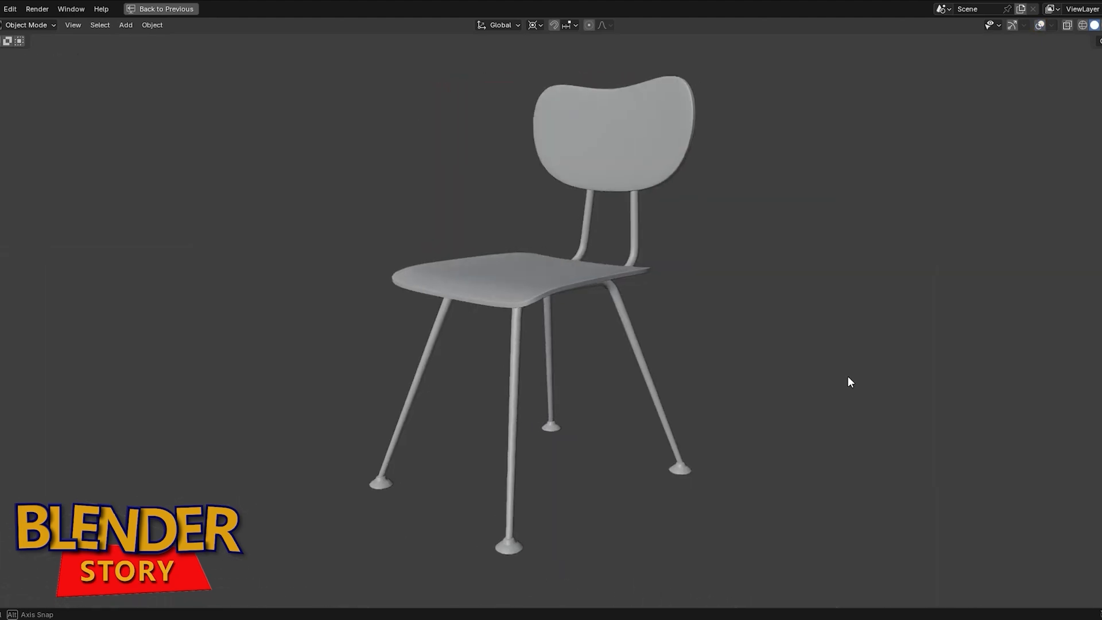
pyautogui.moveTo(849, 381); pyautogui.dragTo(867, 382, button='middle')
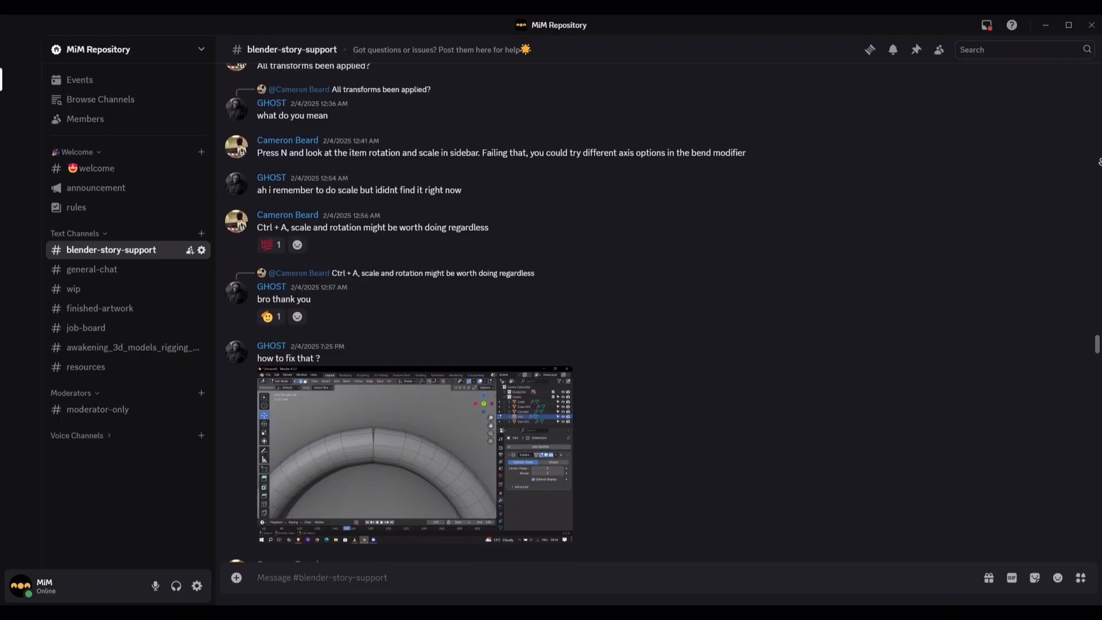
# Read through the help discussions and episode posts in the Discord channel blender-story-support
pyautogui.scroll(-3, 660, 310)
pyautogui.scroll(-4, 1101, 162)
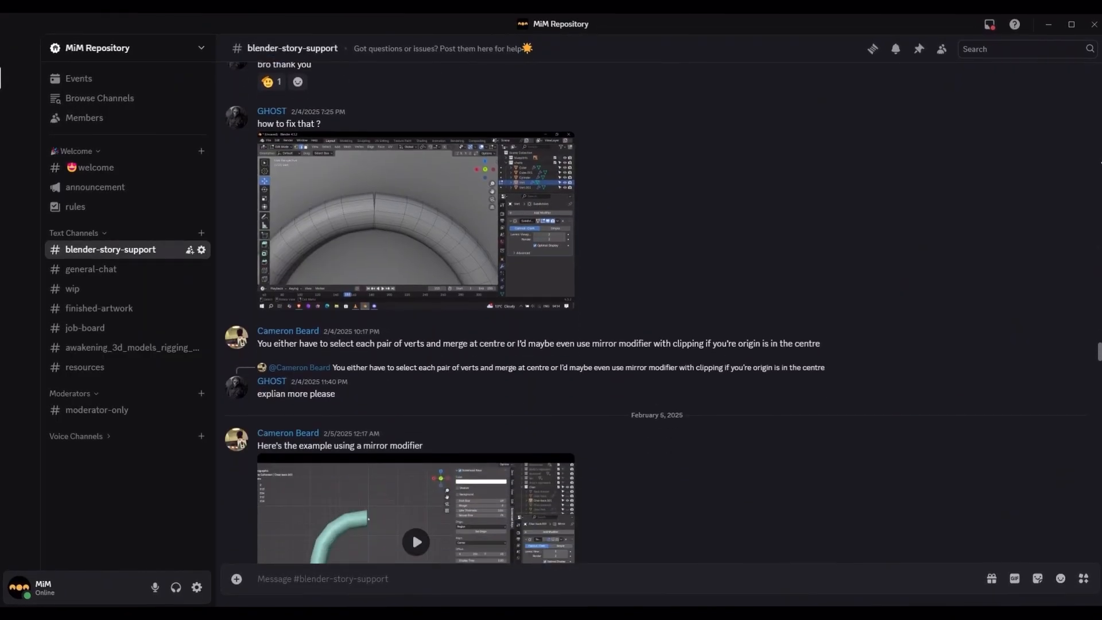
pyautogui.scroll(-4, 660, 310)
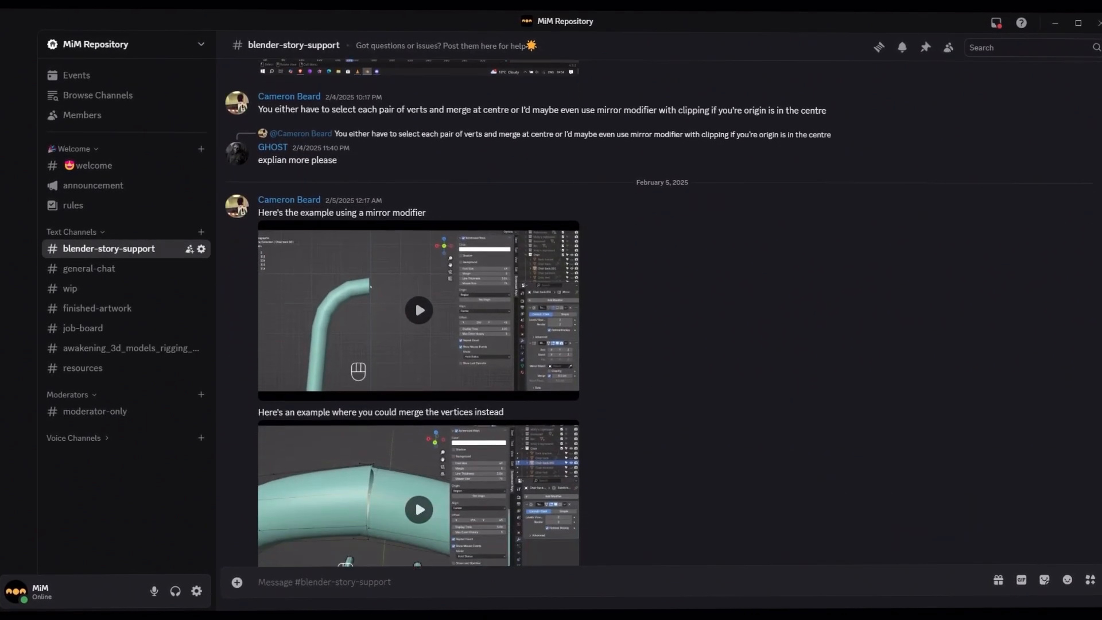
pyautogui.scroll(-4, 660, 310)
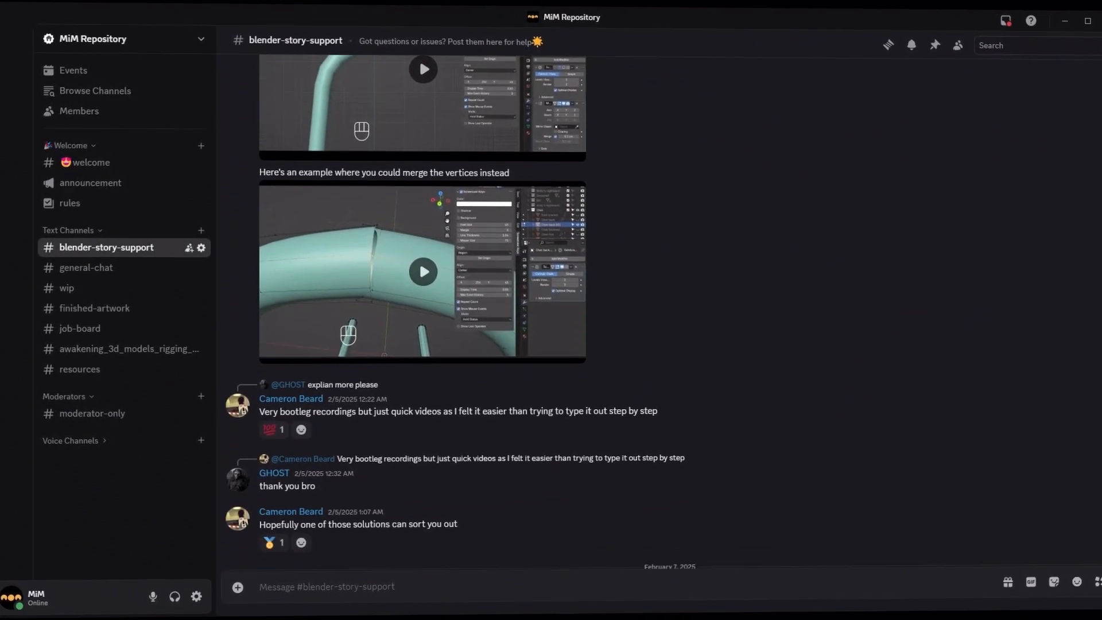
pyautogui.scroll(-4, 661, 310)
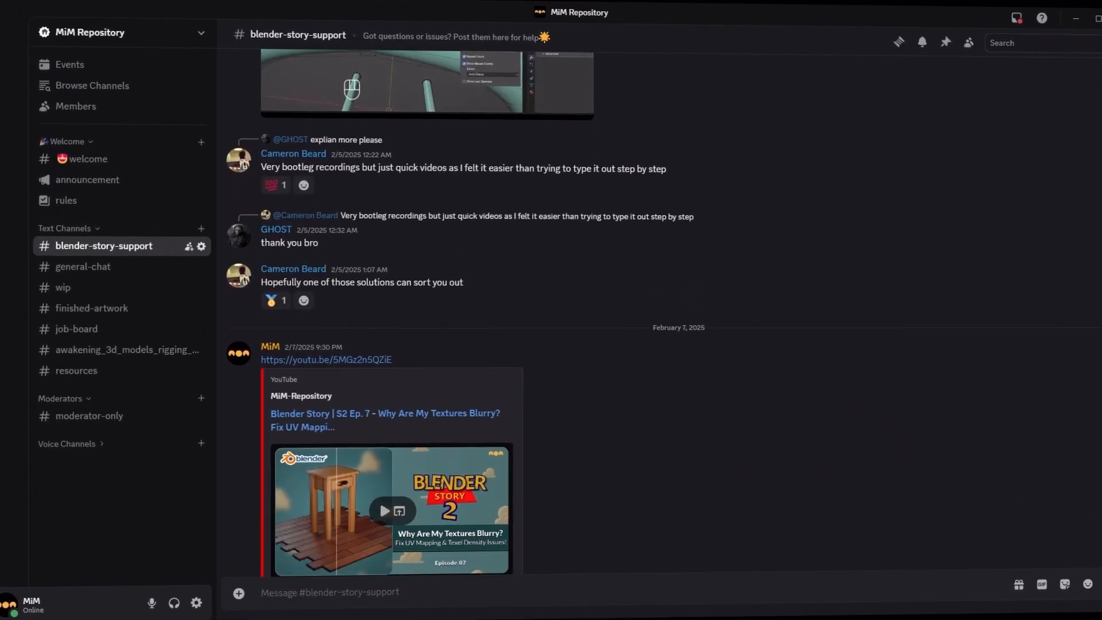
pyautogui.scroll(-4, 660, 310)
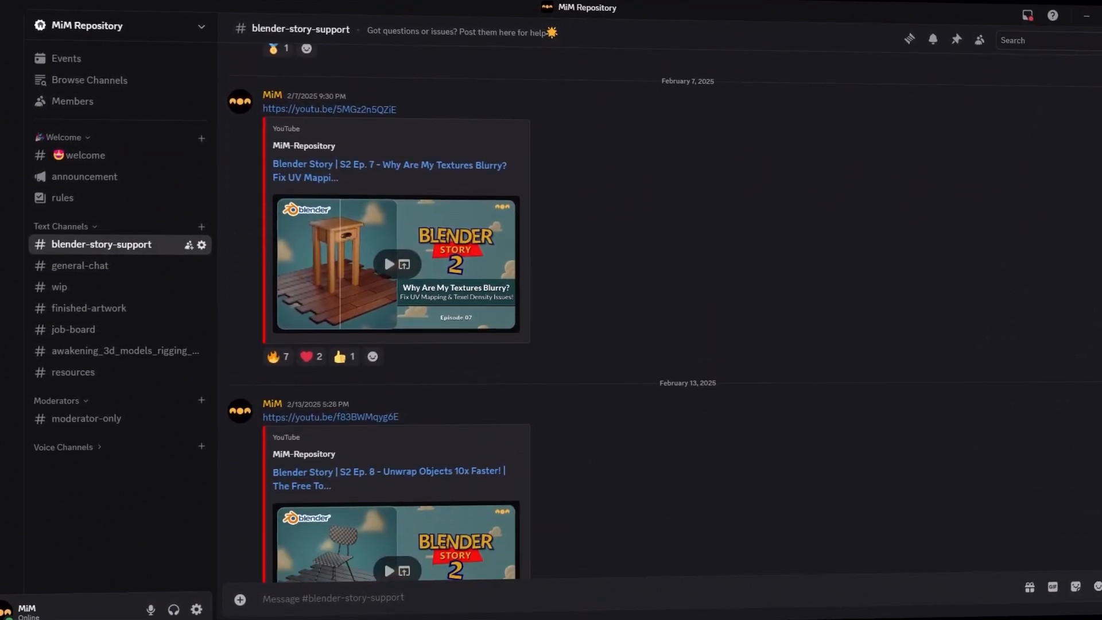
pyautogui.scroll(-4, 660, 310)
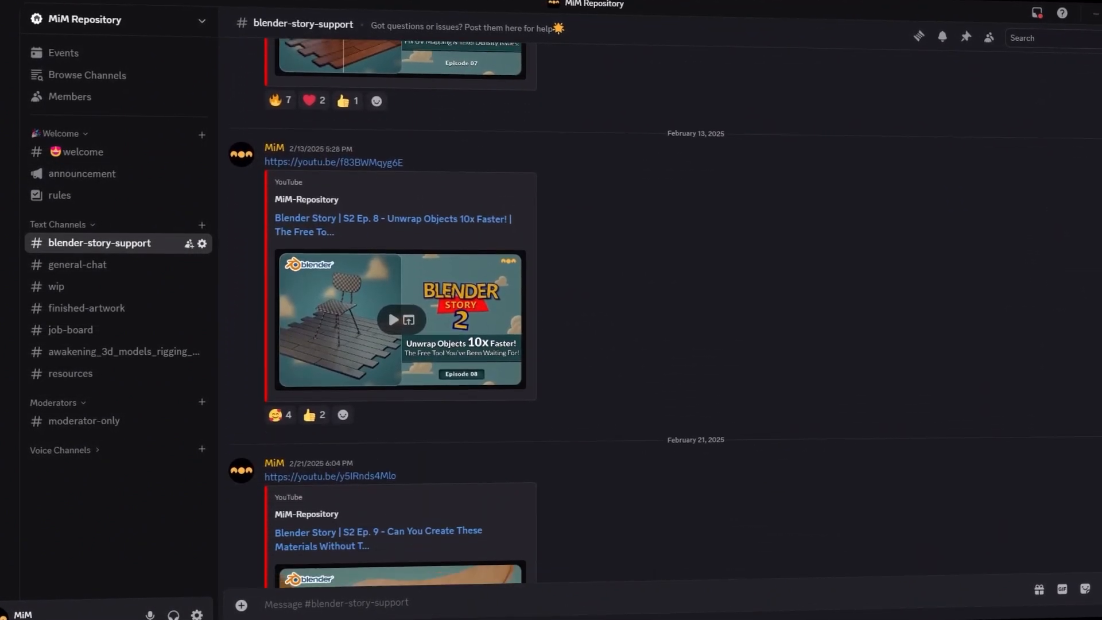
pyautogui.scroll(-8, 660, 310)
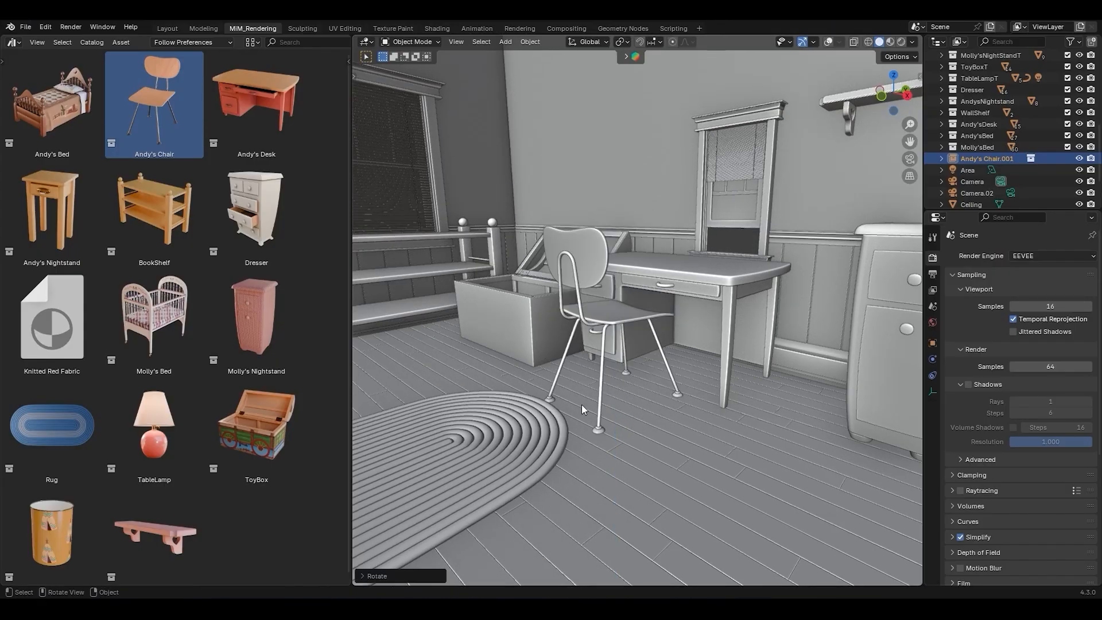
# Move Andy's Chair to its place at the desk in the Blender room scene and display the viewport in rendered shading
pyautogui.click(697, 385)
pyautogui.press('z')
pyautogui.click(686, 319)
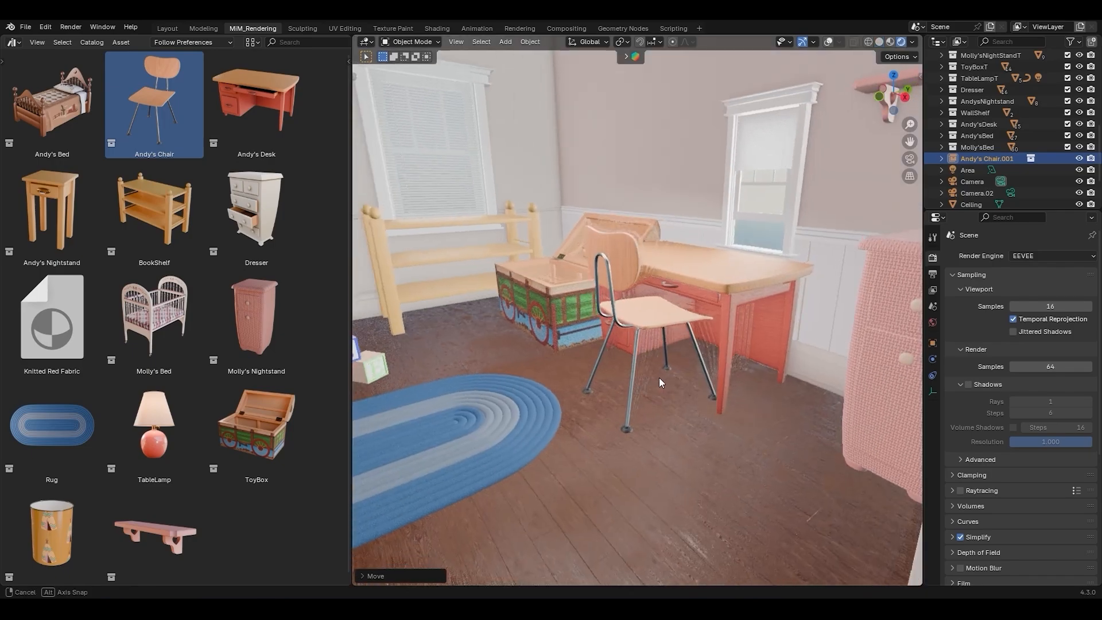